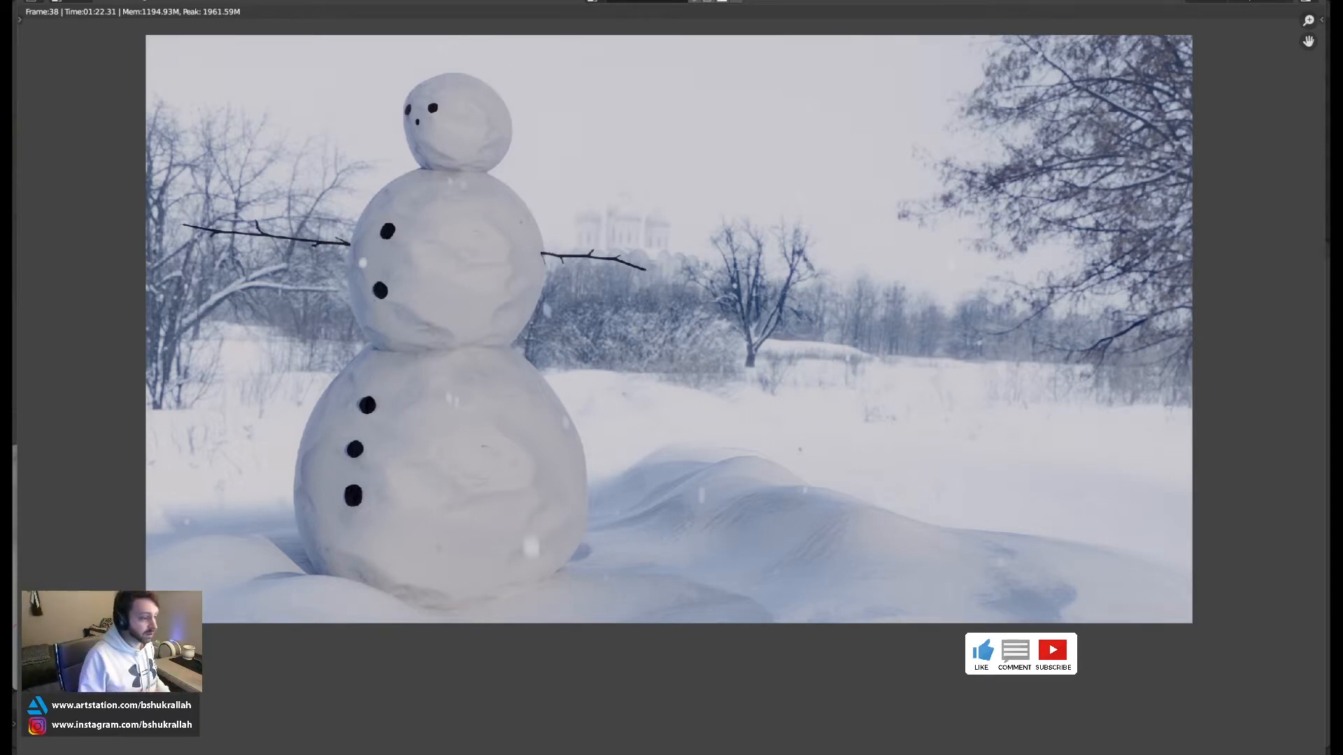
Examine the finished snowman scene in a rendered viewport from several angles, including the snowflakes and the plane above
key(Escape)
mouse_move(314, 369)
middle_down()
mouse_move(359, 414)
mouse_move(470, 388)
mouse_move(275, 392)
mouse_move(206, 368)
mouse_move(212, 336)
mouse_move(400, 297)
mouse_move(500, 76)
middle_up()
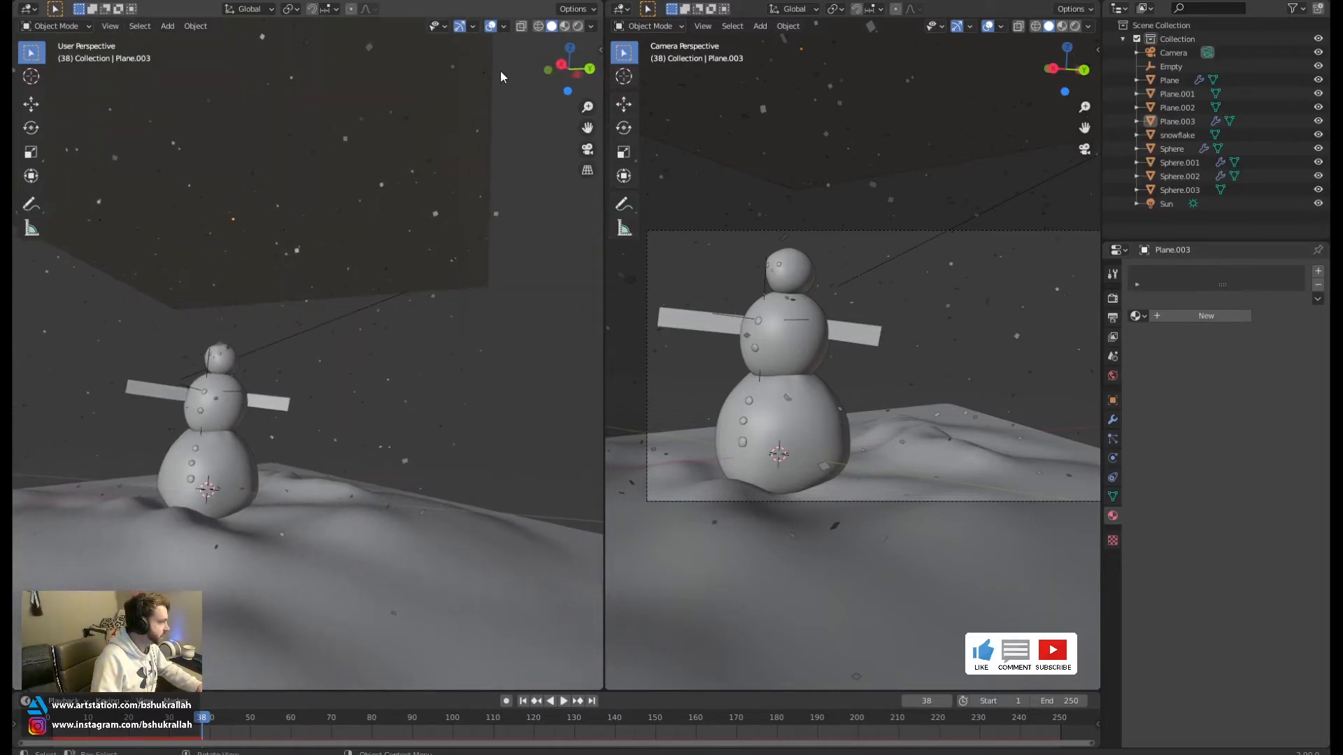
click(578, 26)
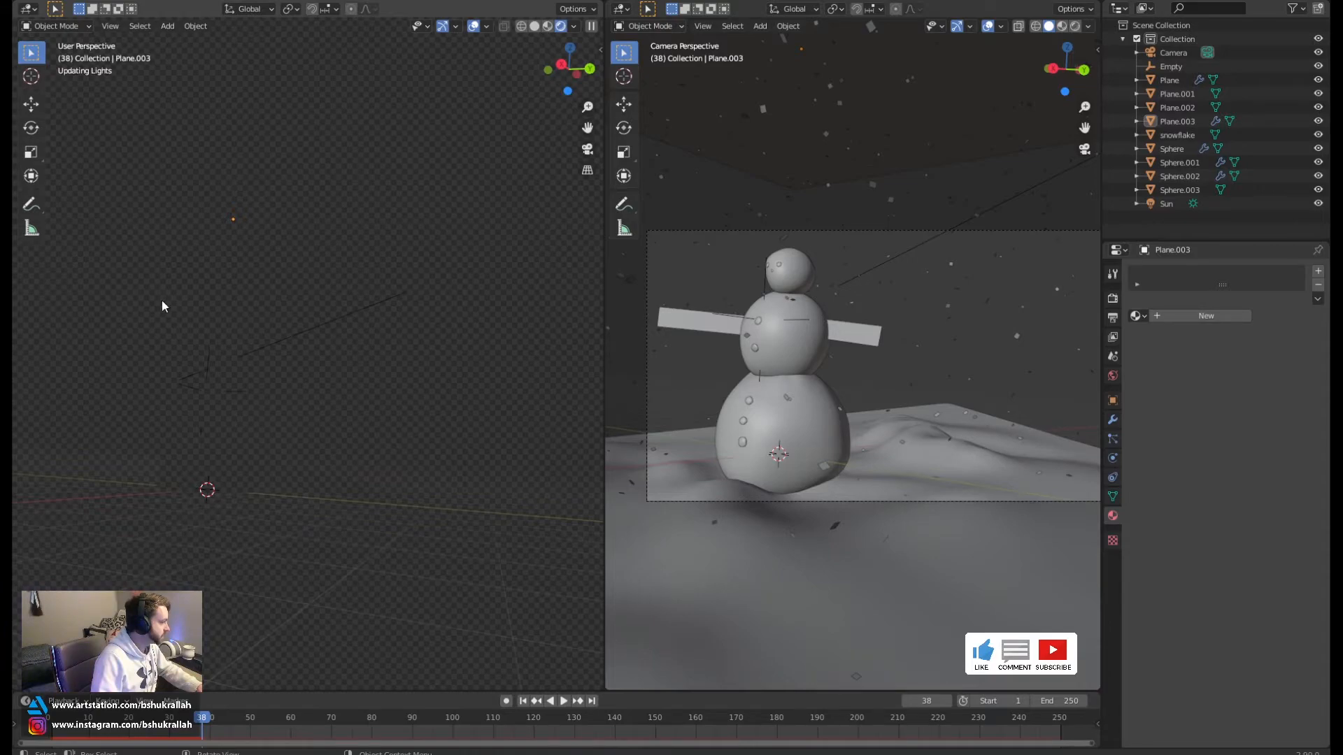
middle_drag(232, 308, 284, 481)
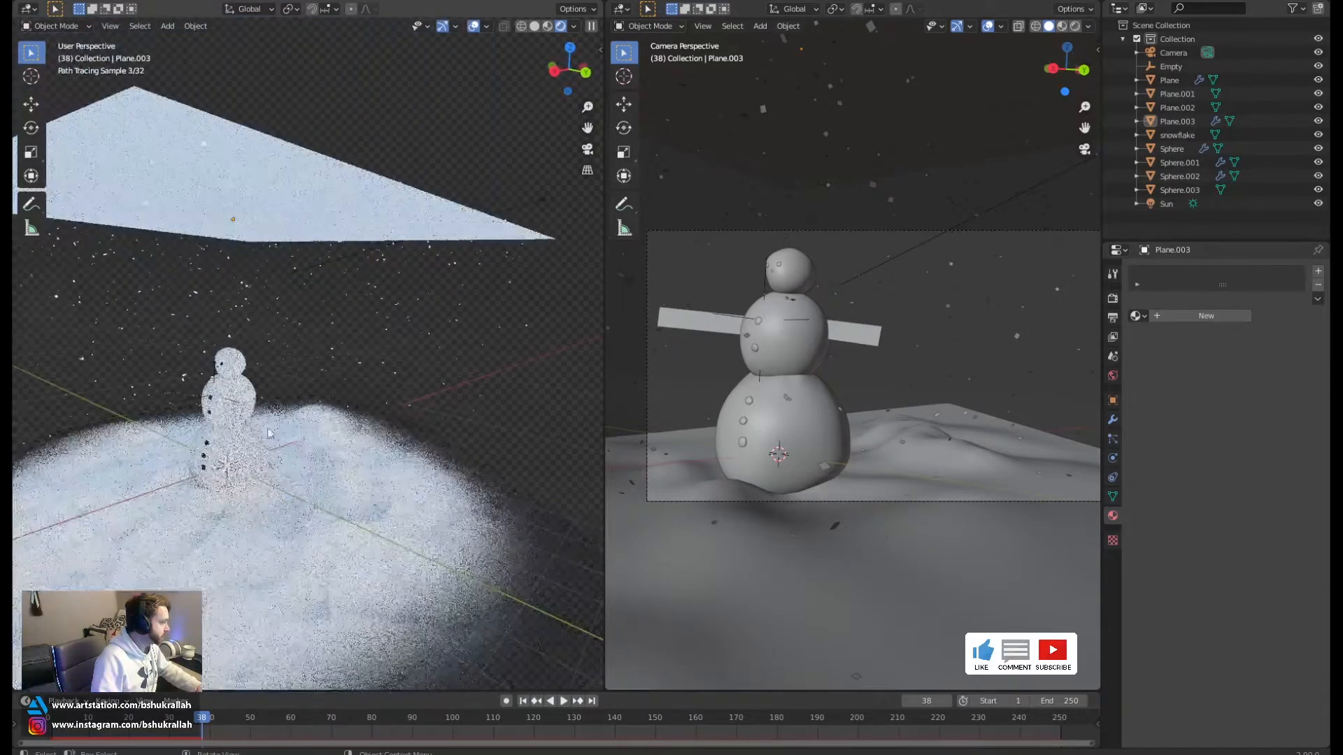
scroll(268, 475, up, 8)
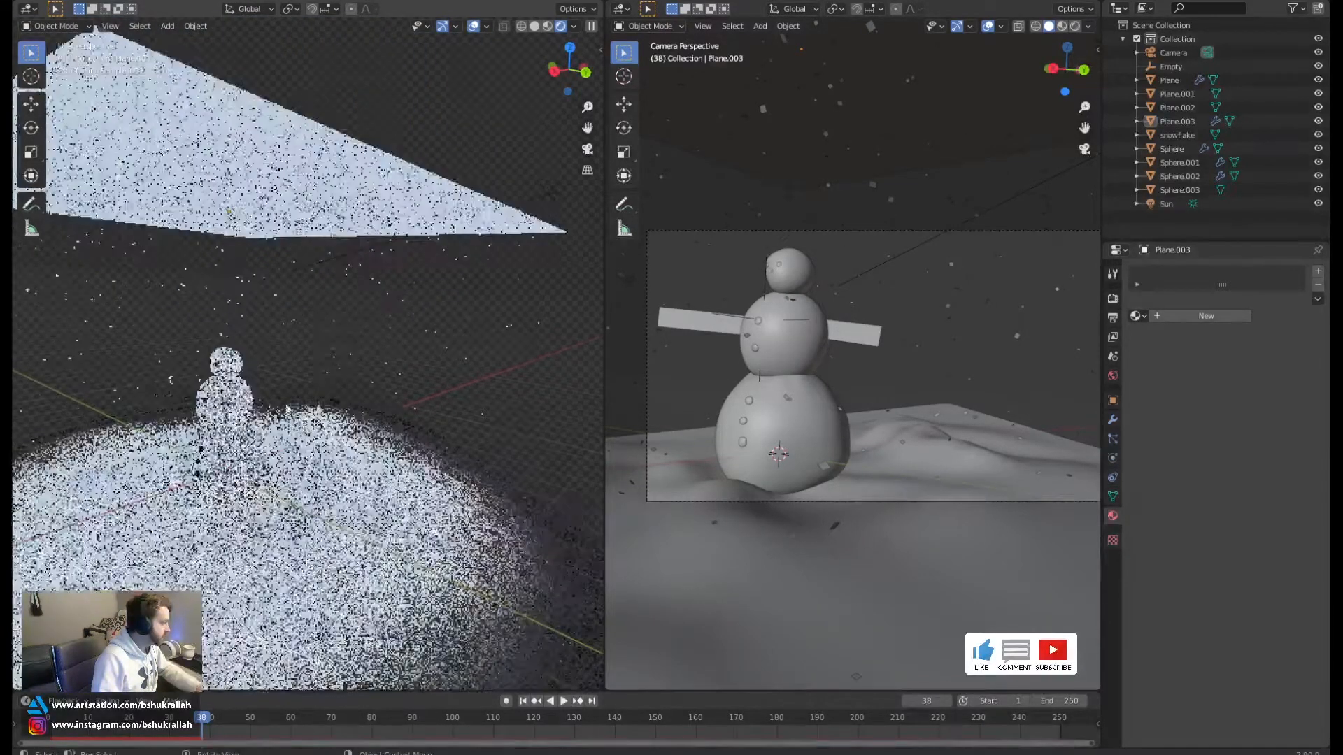
key(KP_5)
scroll(300, 357, down, 6)
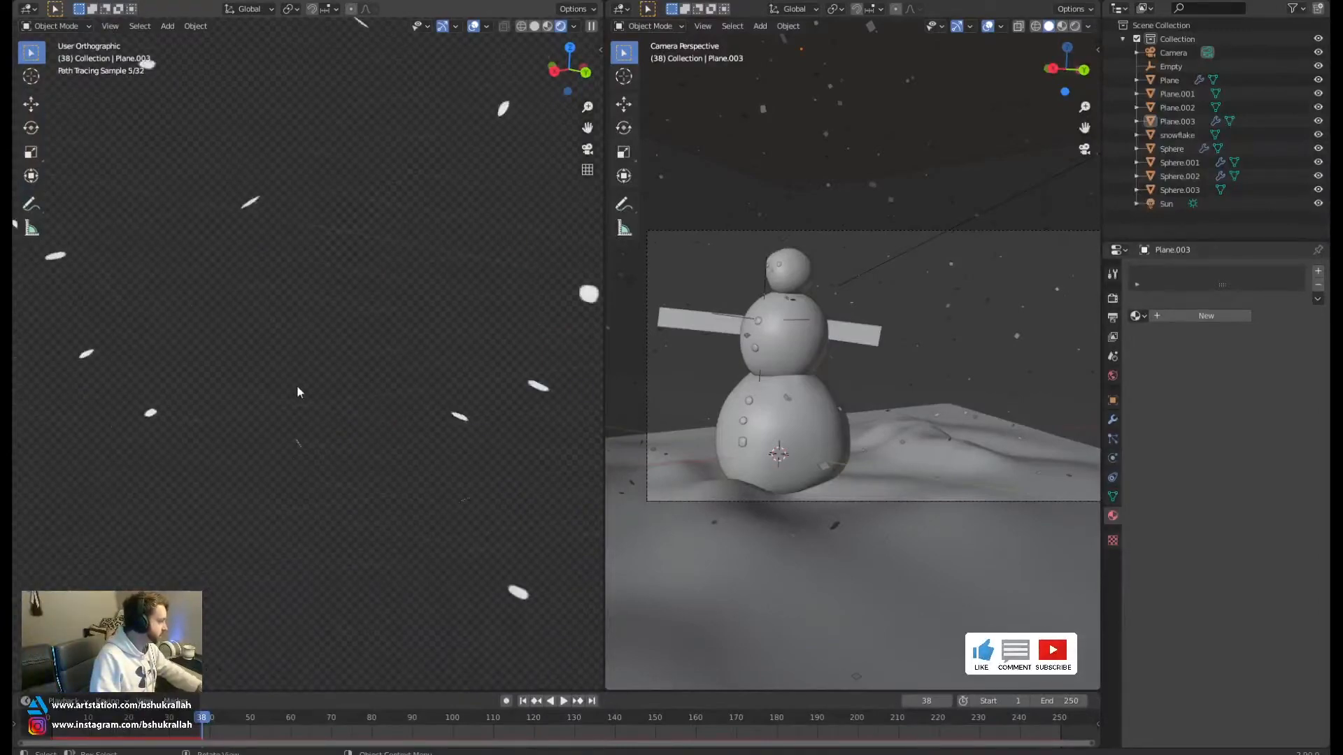
shift+middle_drag(380, 323, 482, 235)
middle_drag(381, 349, 431, 329)
scroll(419, 353, up, 6)
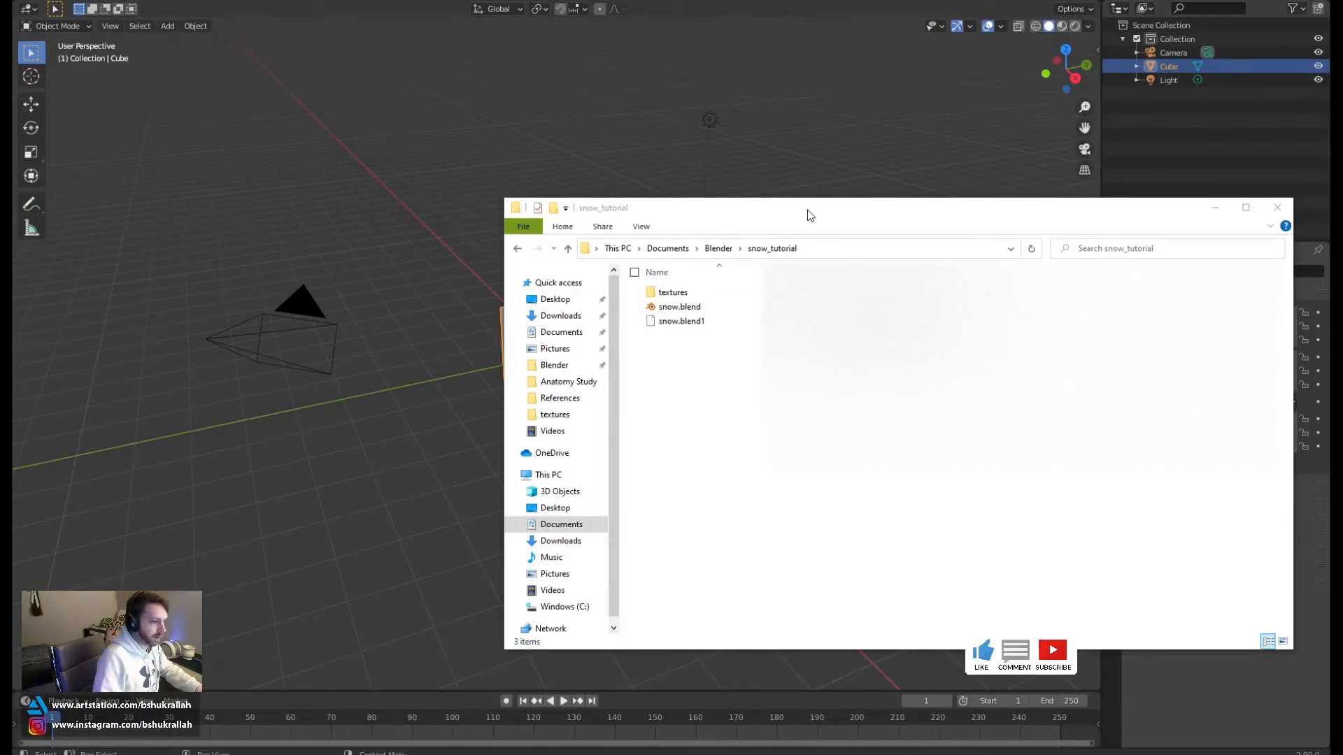
Look through the texture images in the textures subfolder of snow_tutorial and return to the parent folder
drag(817, 211, 808, 213)
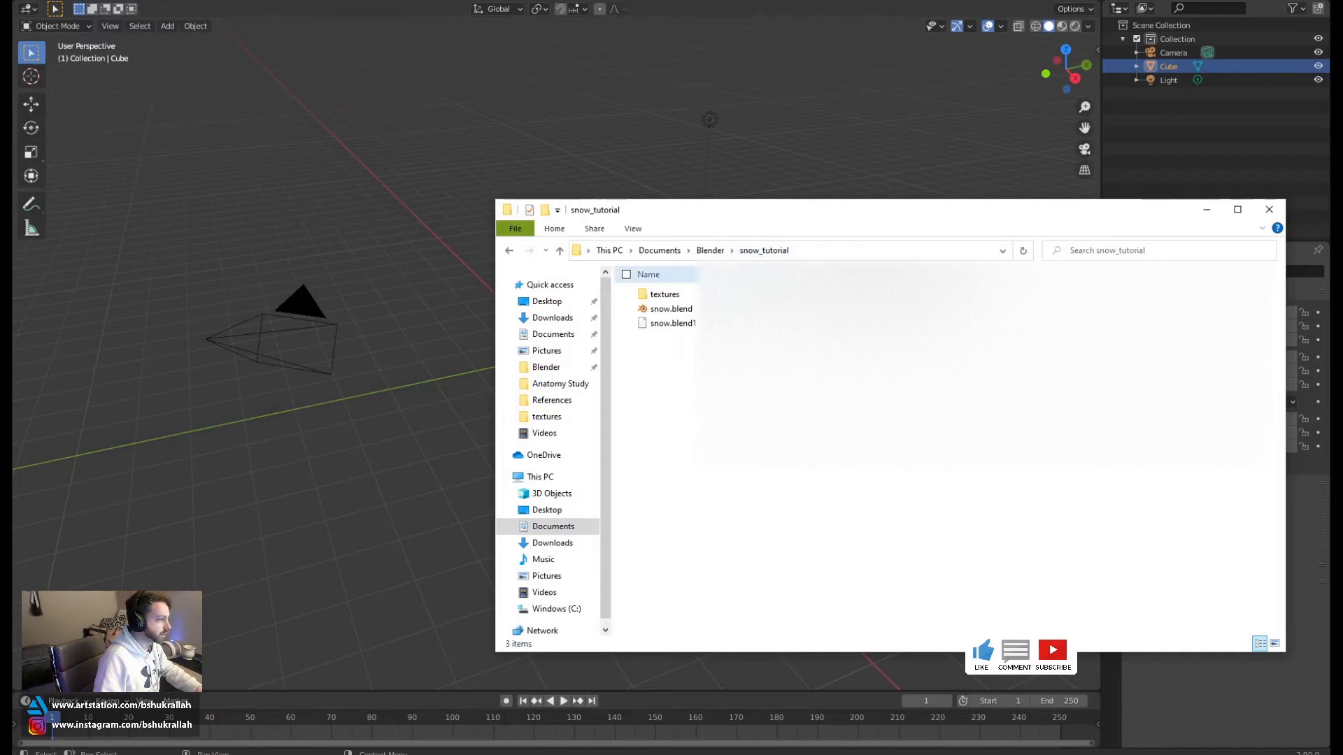
double_click(685, 295)
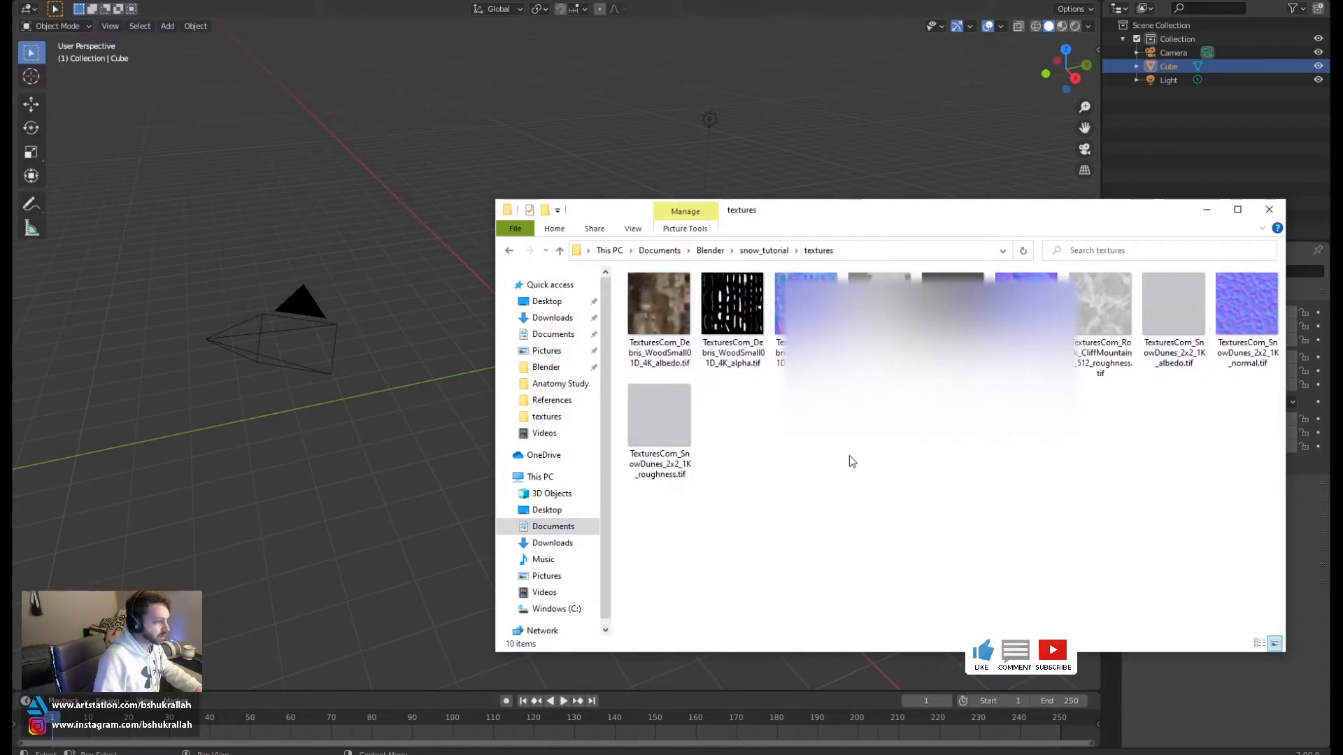
key(BackSpace)
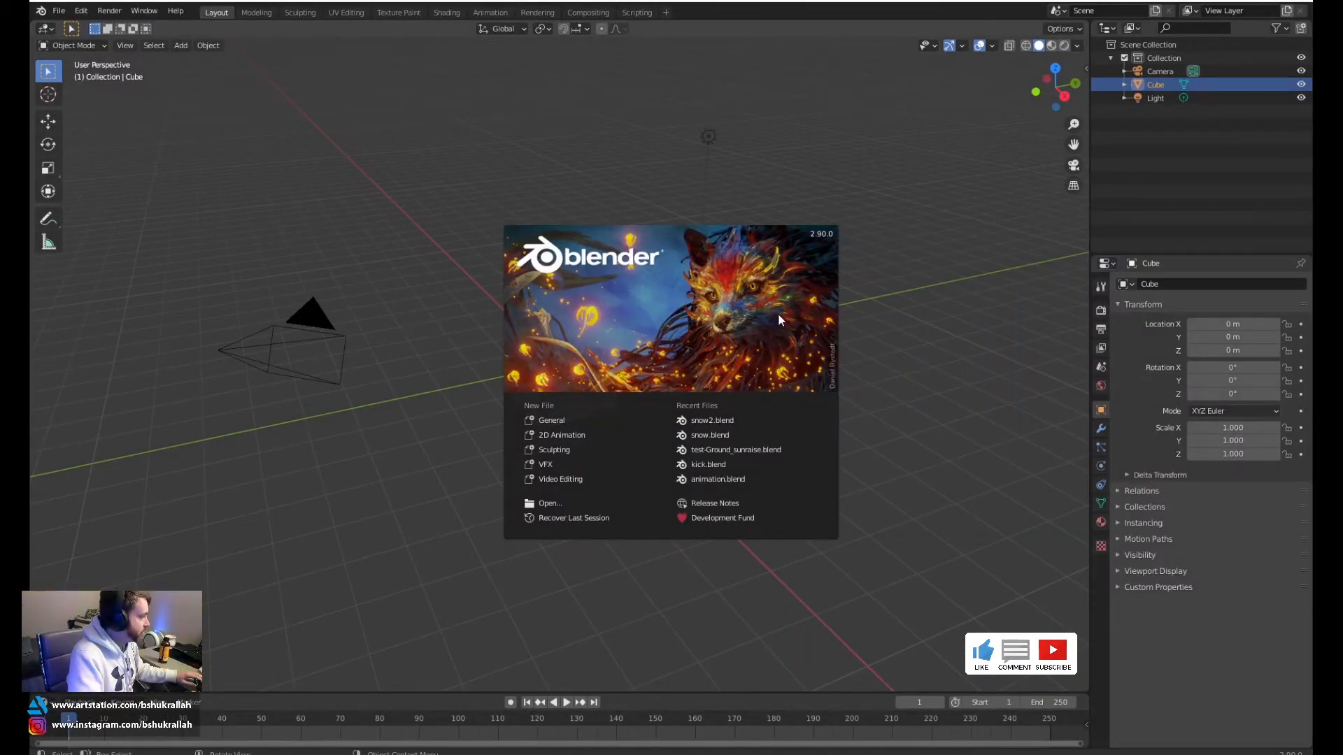
Dismiss the Blender splash screen to work in the default scene
click(778, 313)
middle_drag(582, 332, 580, 372)
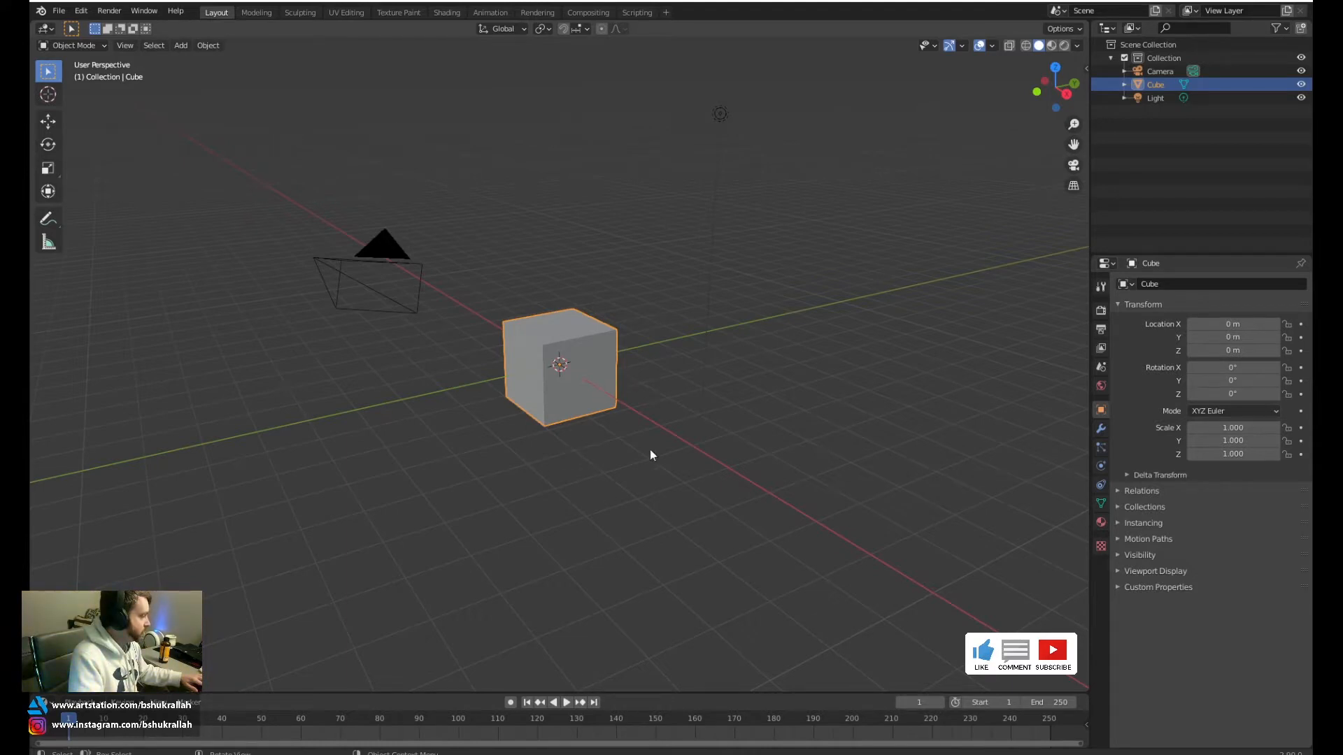
mouse_move(543, 434)
middle_down()
mouse_move(504, 474)
mouse_move(564, 440)
mouse_move(523, 434)
middle_up()
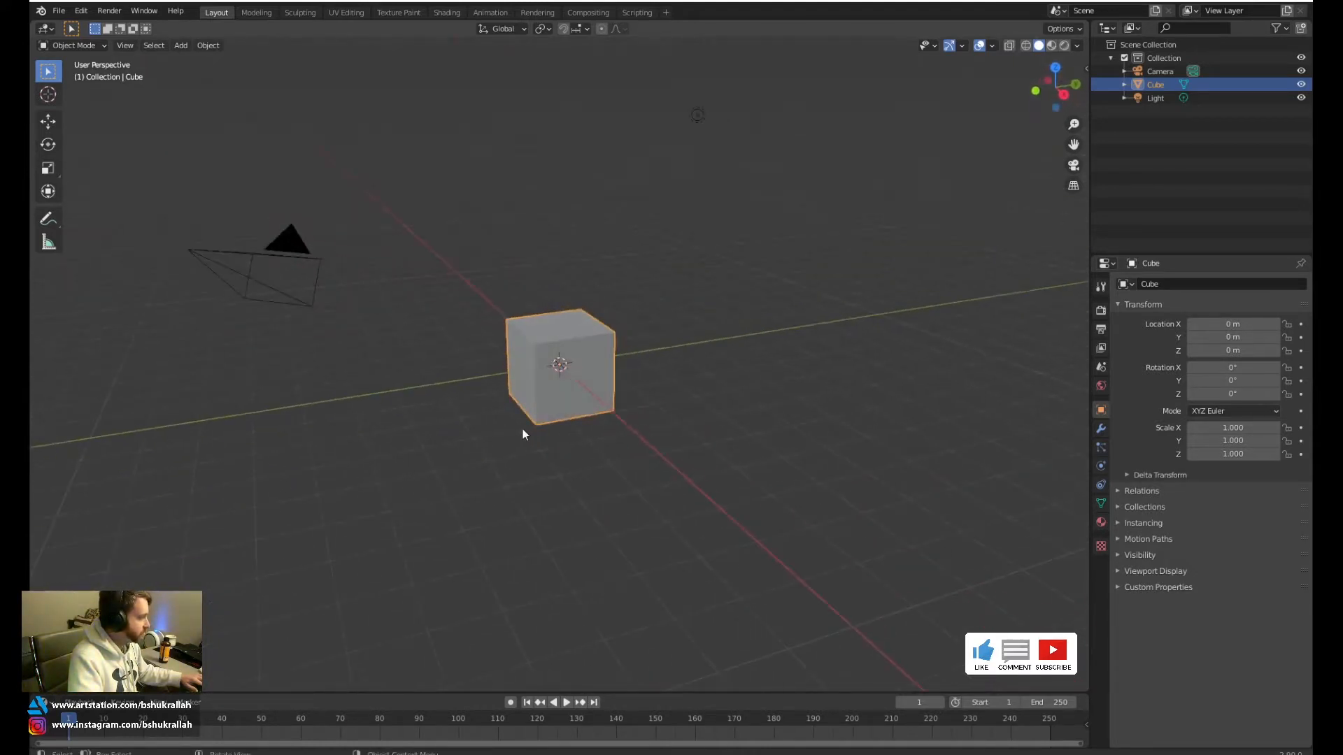
Move the cube freely to about X -1.17 m, Y 1.44 m, Z 4.14 m and reset its location to the origin
key(g)
key(Escape)
key(g)
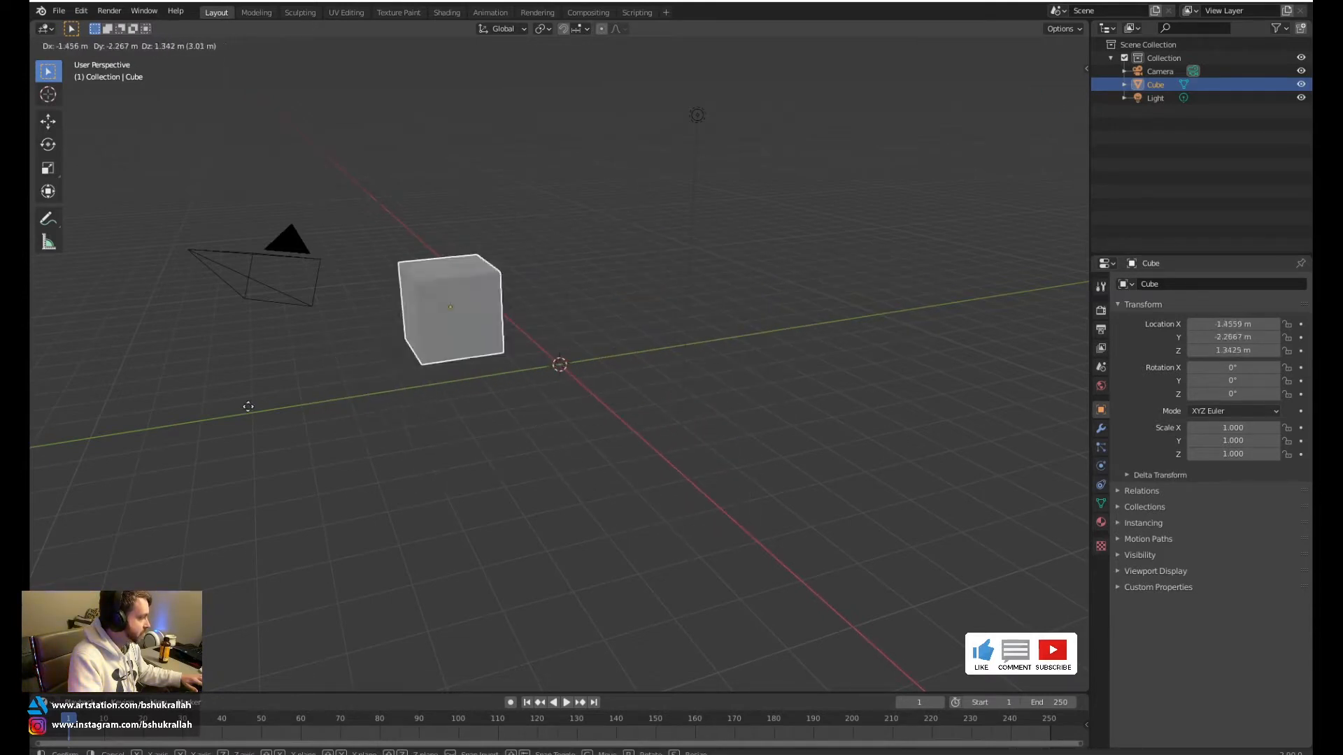
key(Escape)
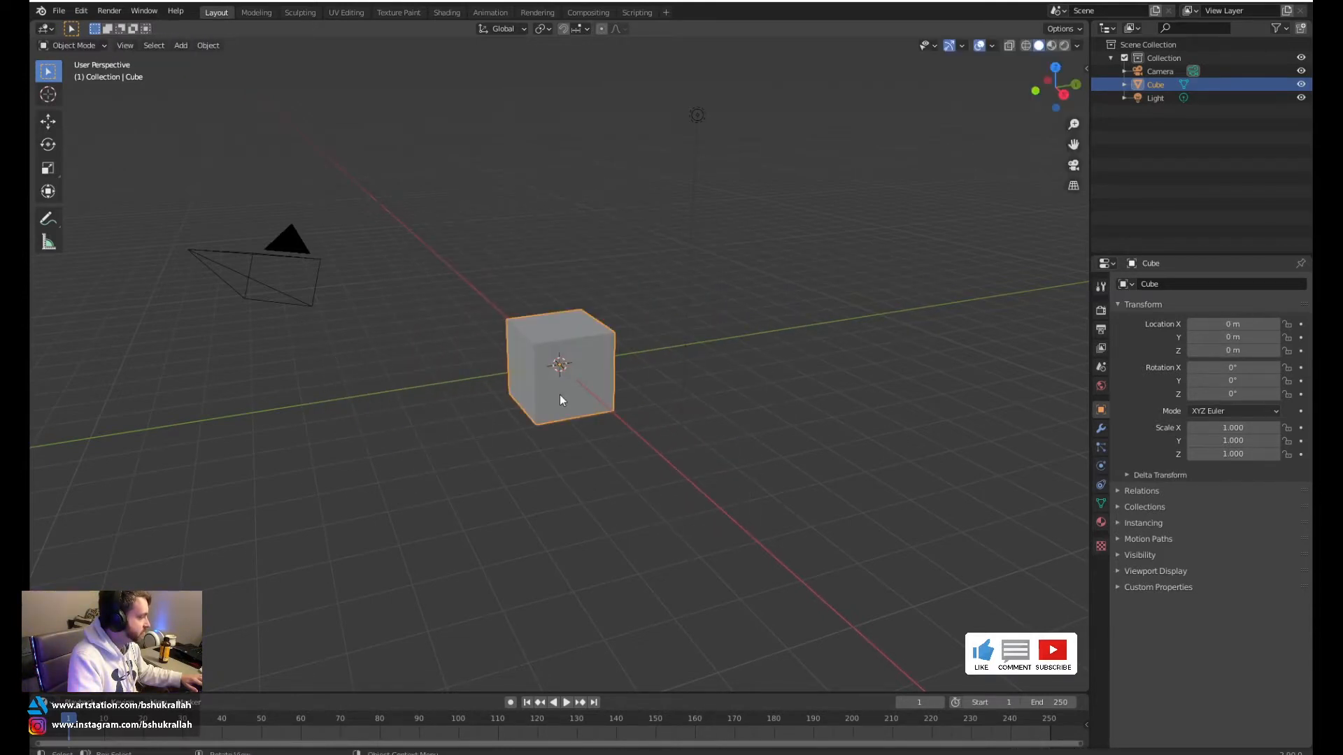
key(g)
click(580, 210)
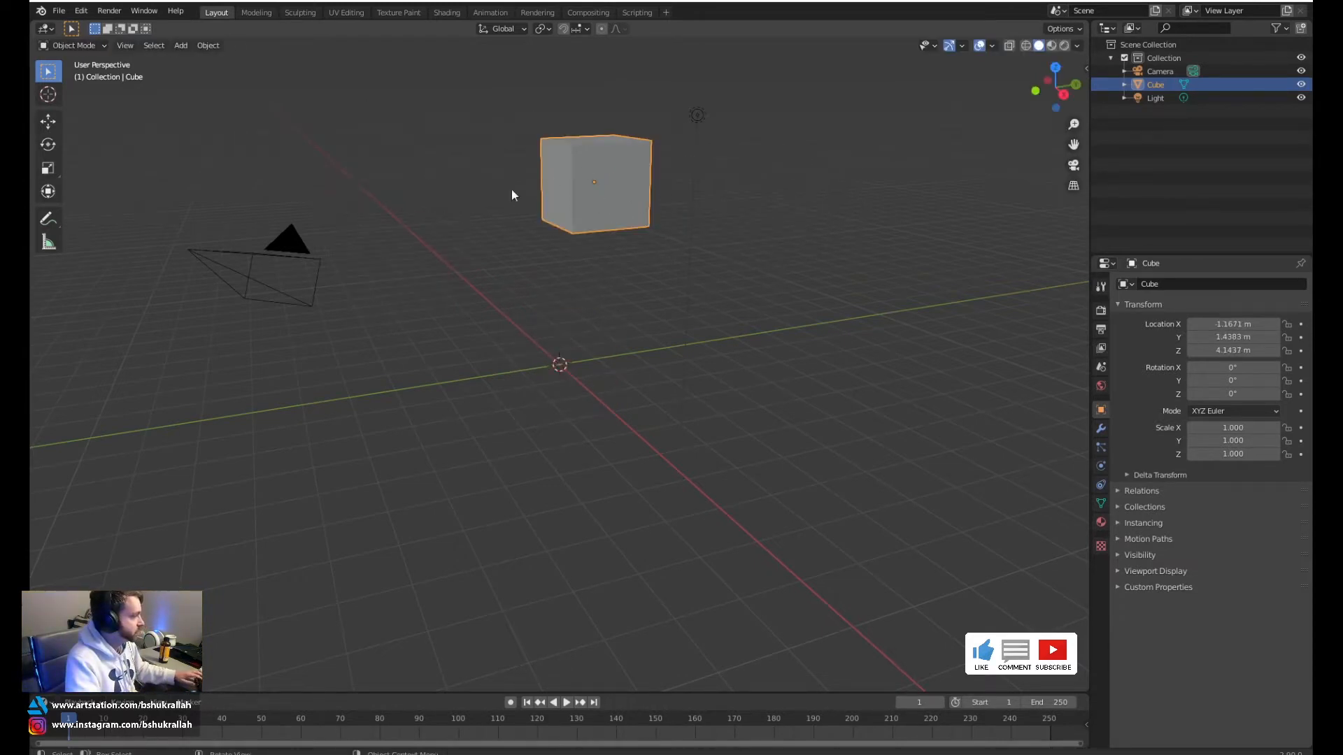
key(alt+g)
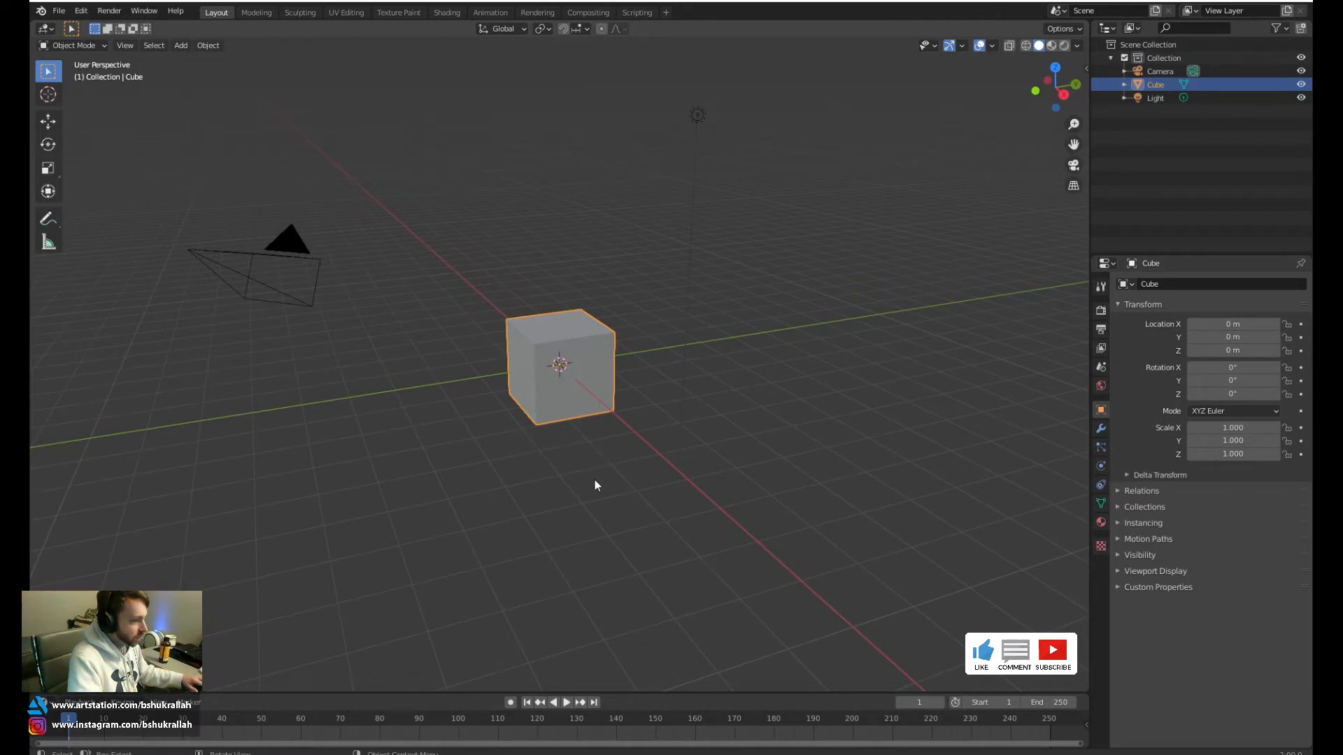
Try moving the cube along the global Z, Y and X axes separately, cancelling each move
key(g)
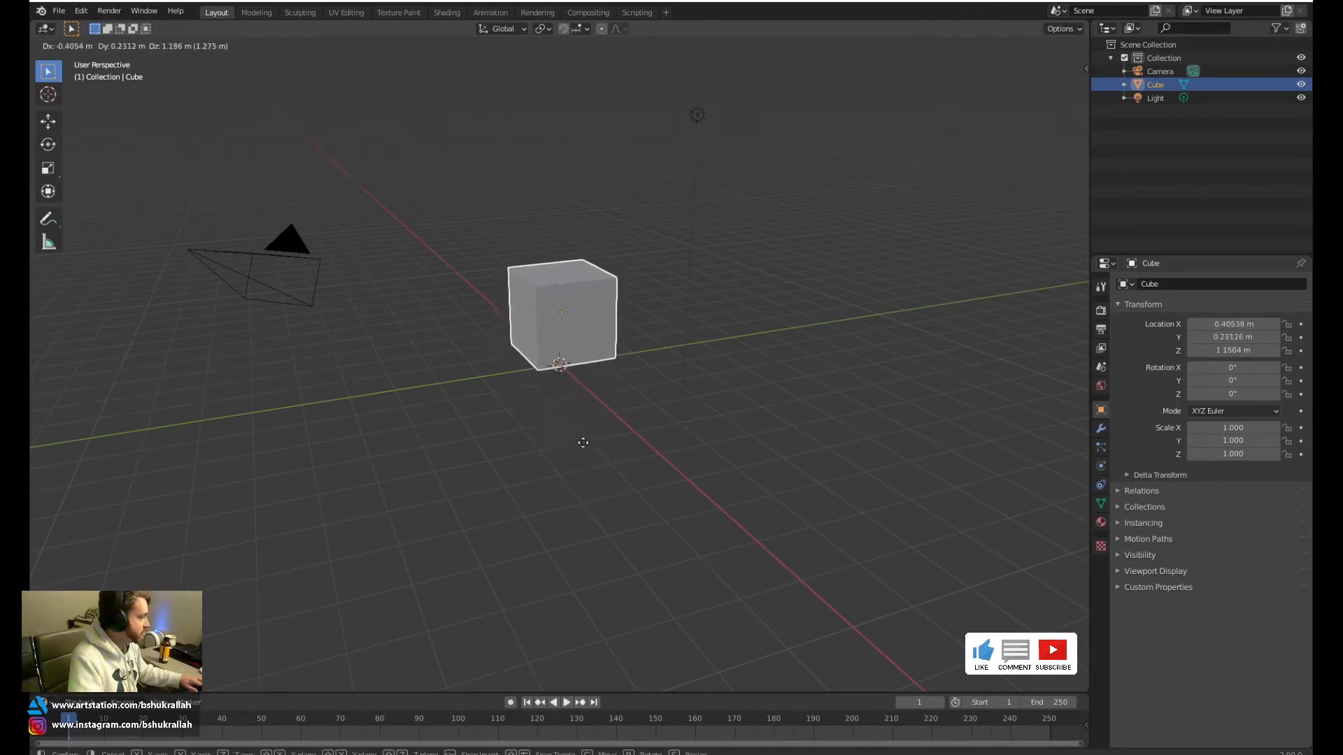
key(Escape)
key(g)
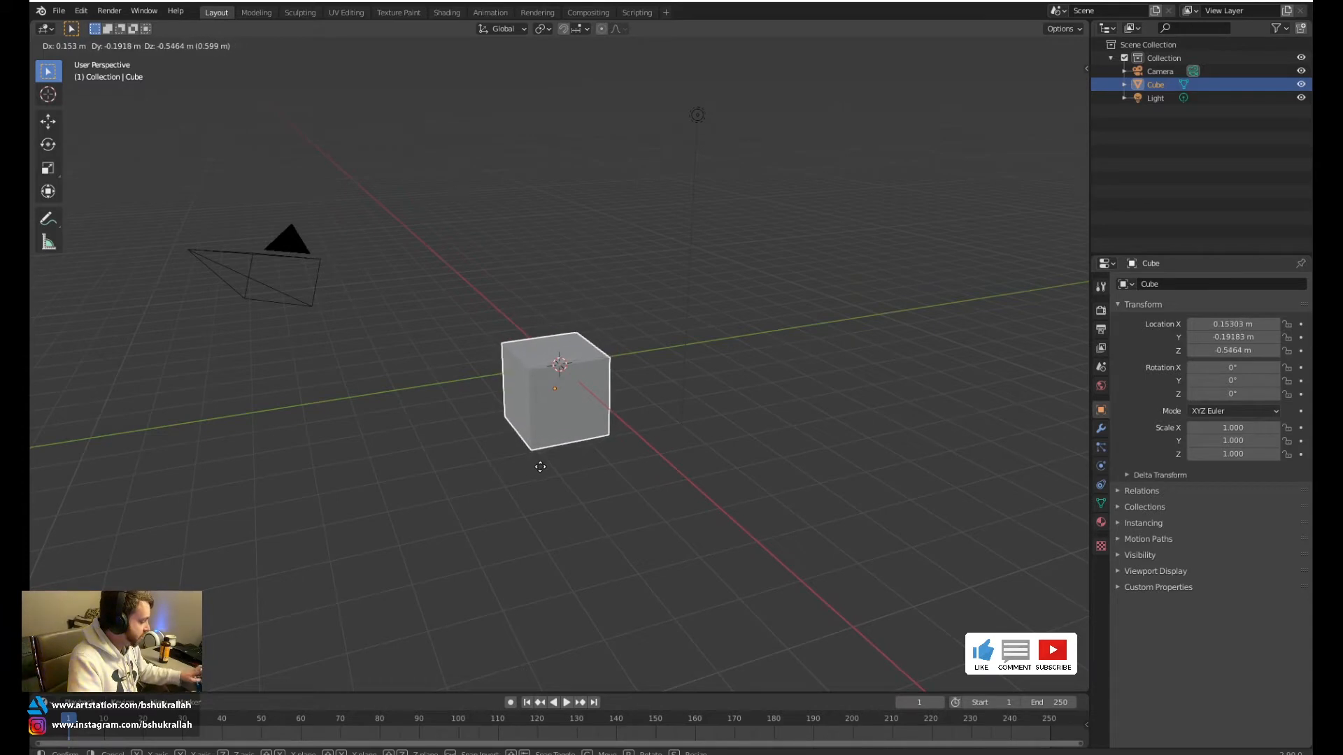
key(z)
key(Escape)
key(g)
key(y)
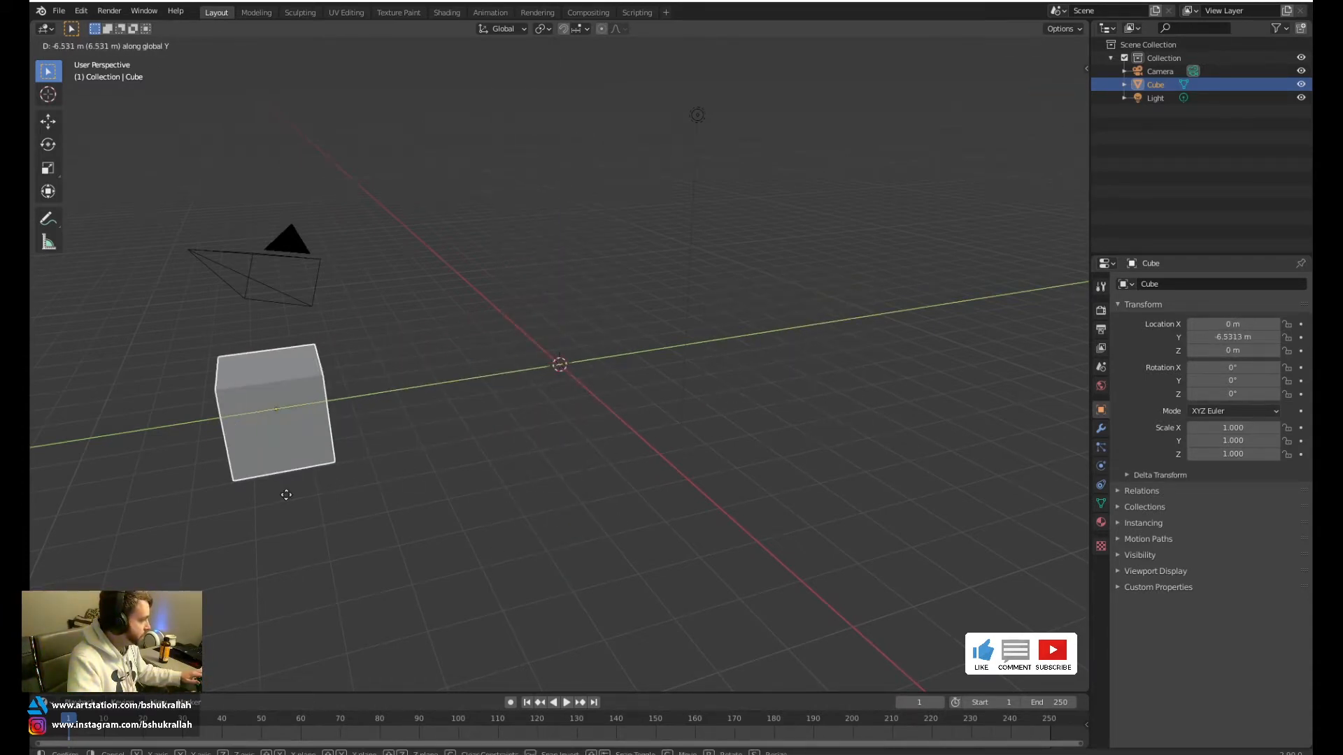
key(Escape)
key(g)
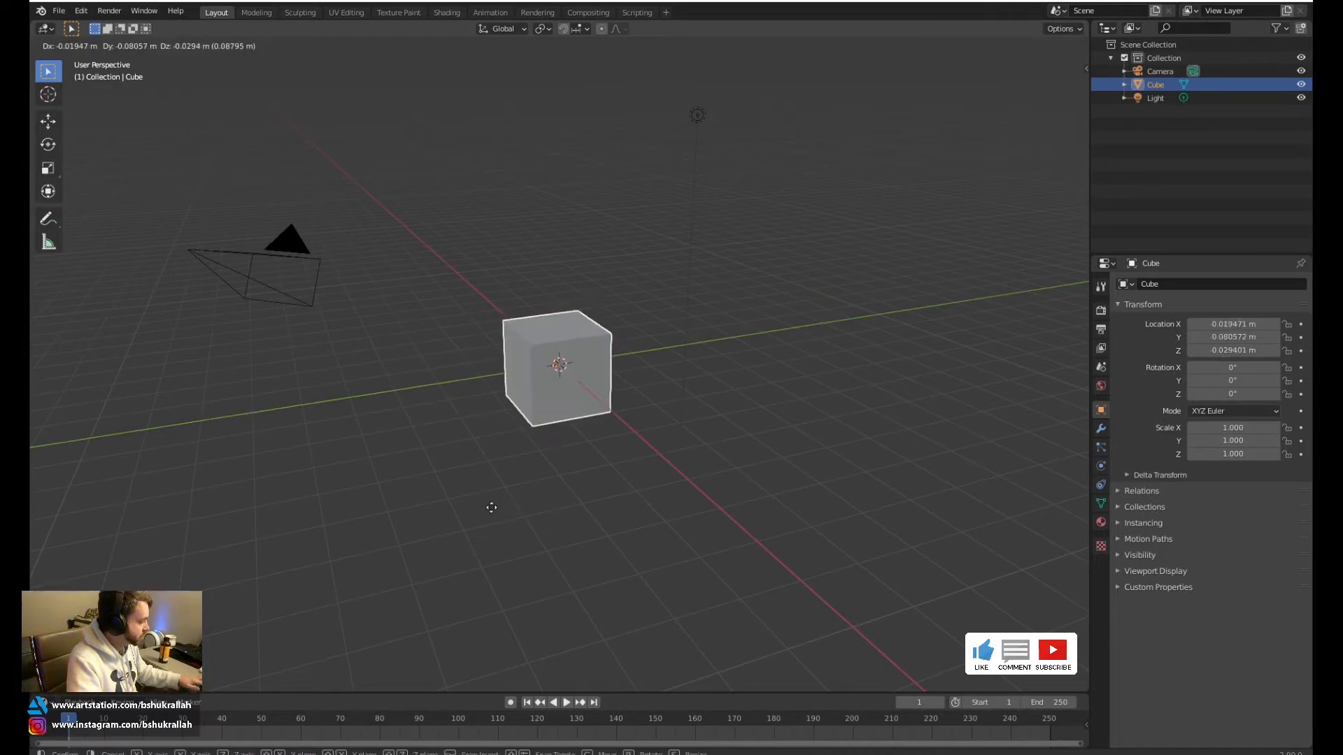
key(x)
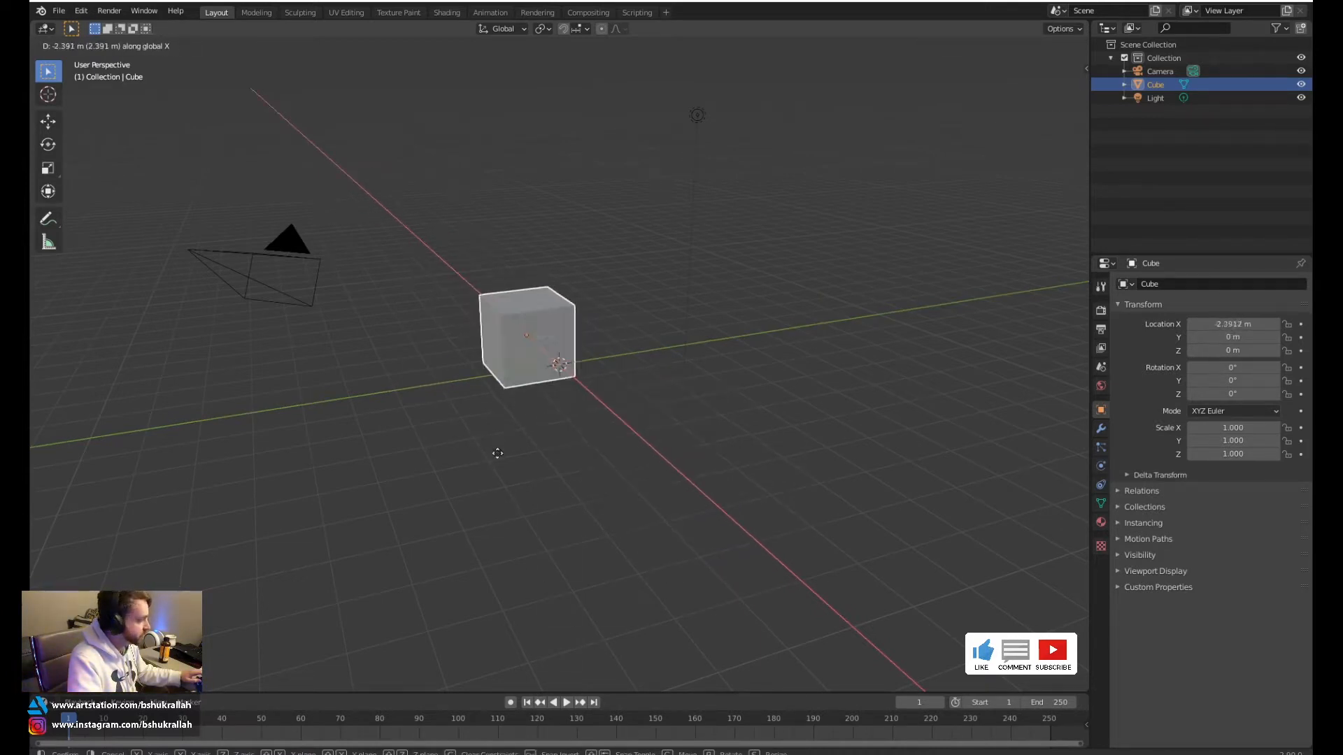
key(Escape)
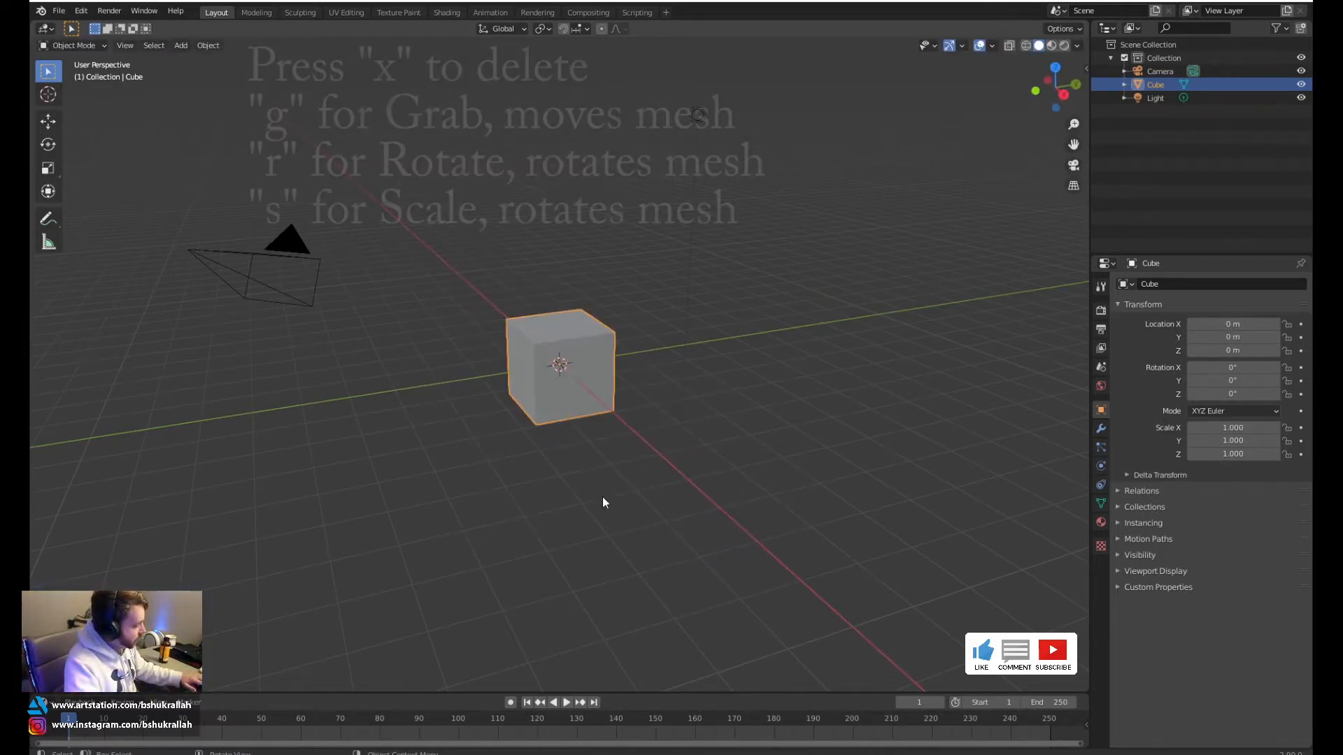
key(g)
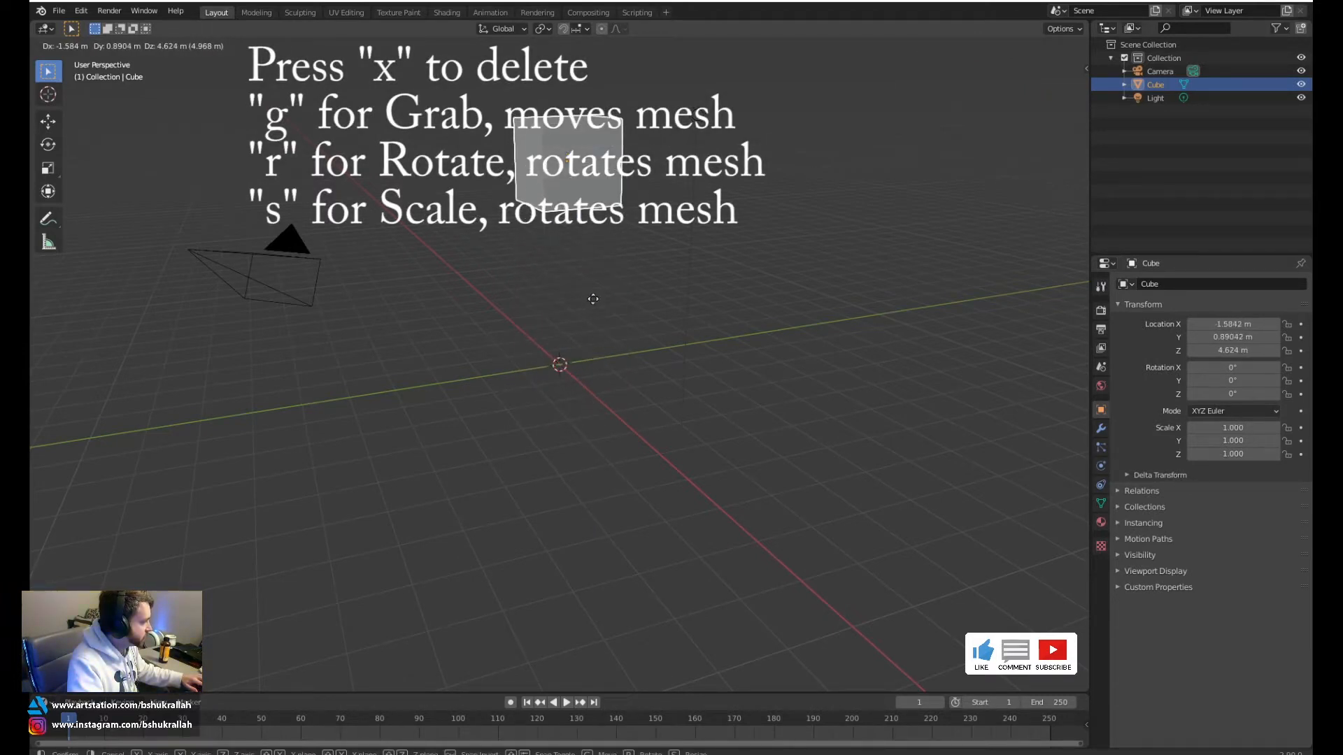
key(z)
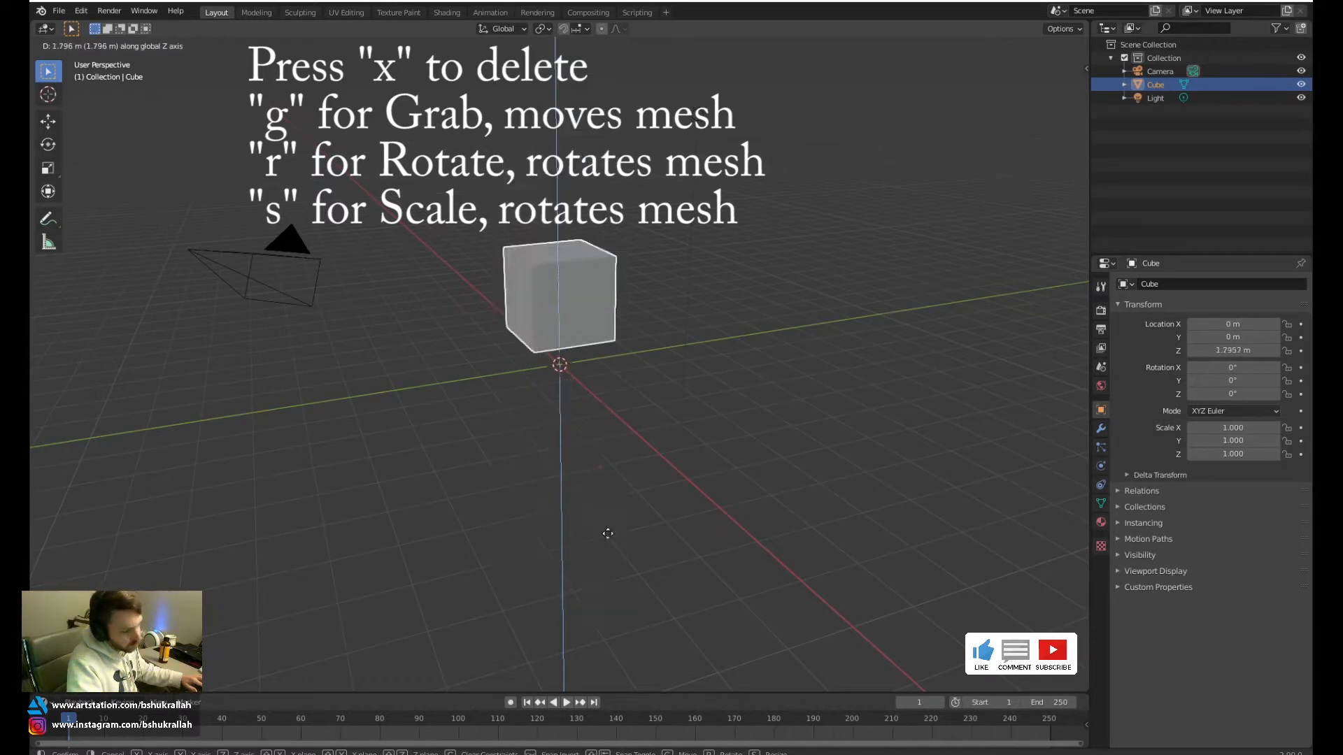
right_click(607, 539)
Select the default cube and delete it from the scene
click(623, 415)
click(566, 380)
key(x)
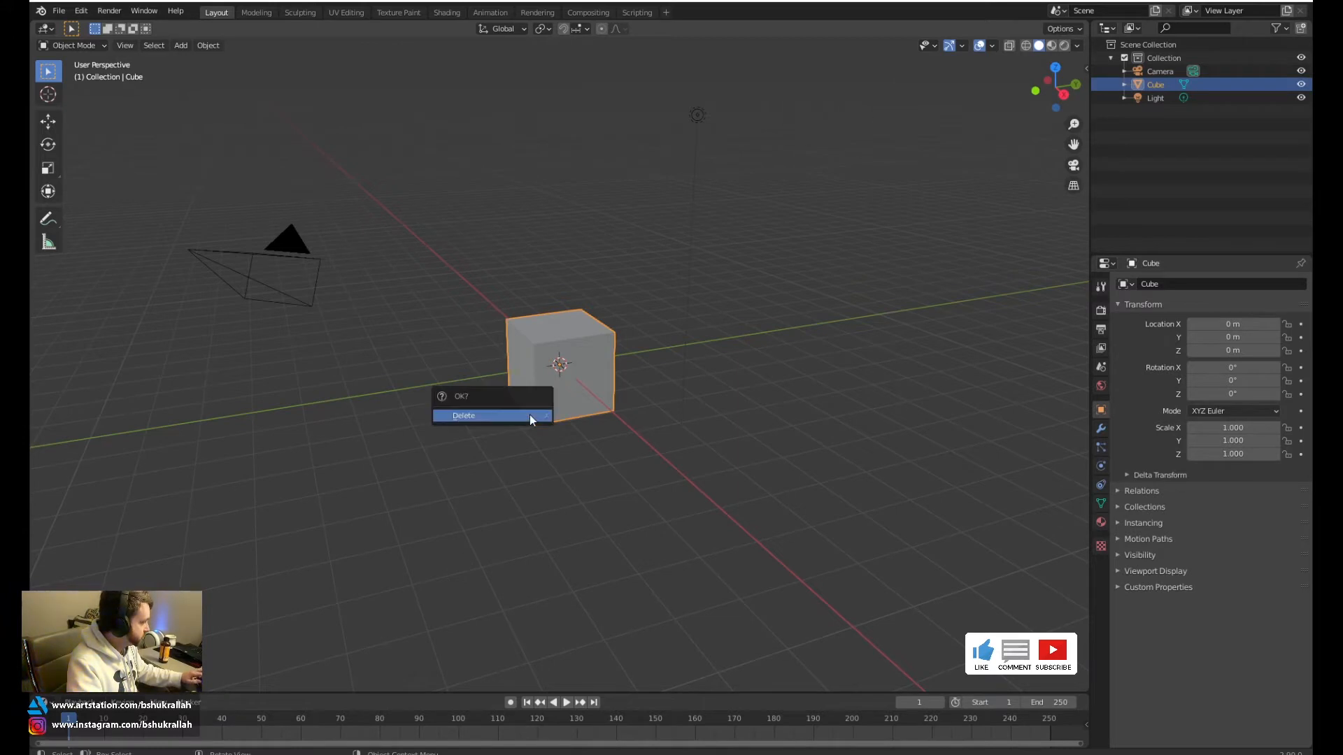
click(530, 416)
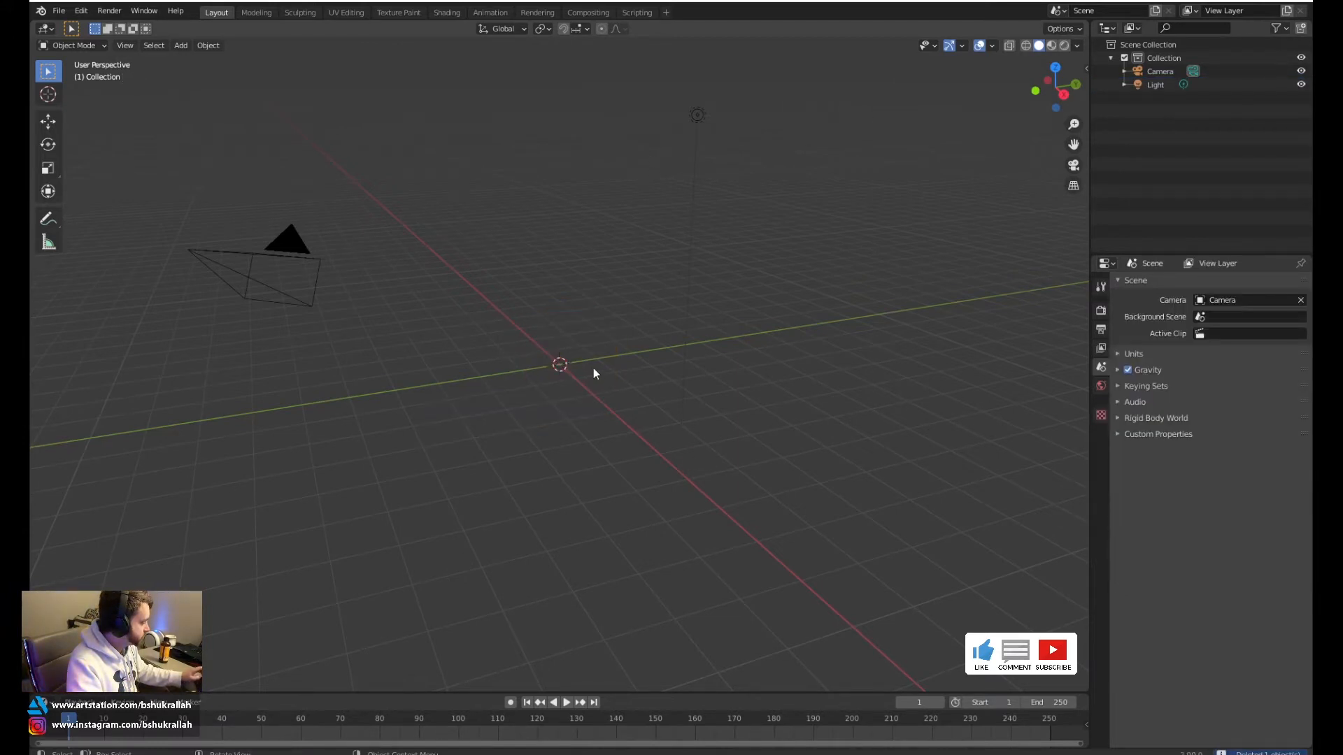
Add a UV sphere at the world origin and shade it smooth
key(shift+a)
mouse_move(592, 365)
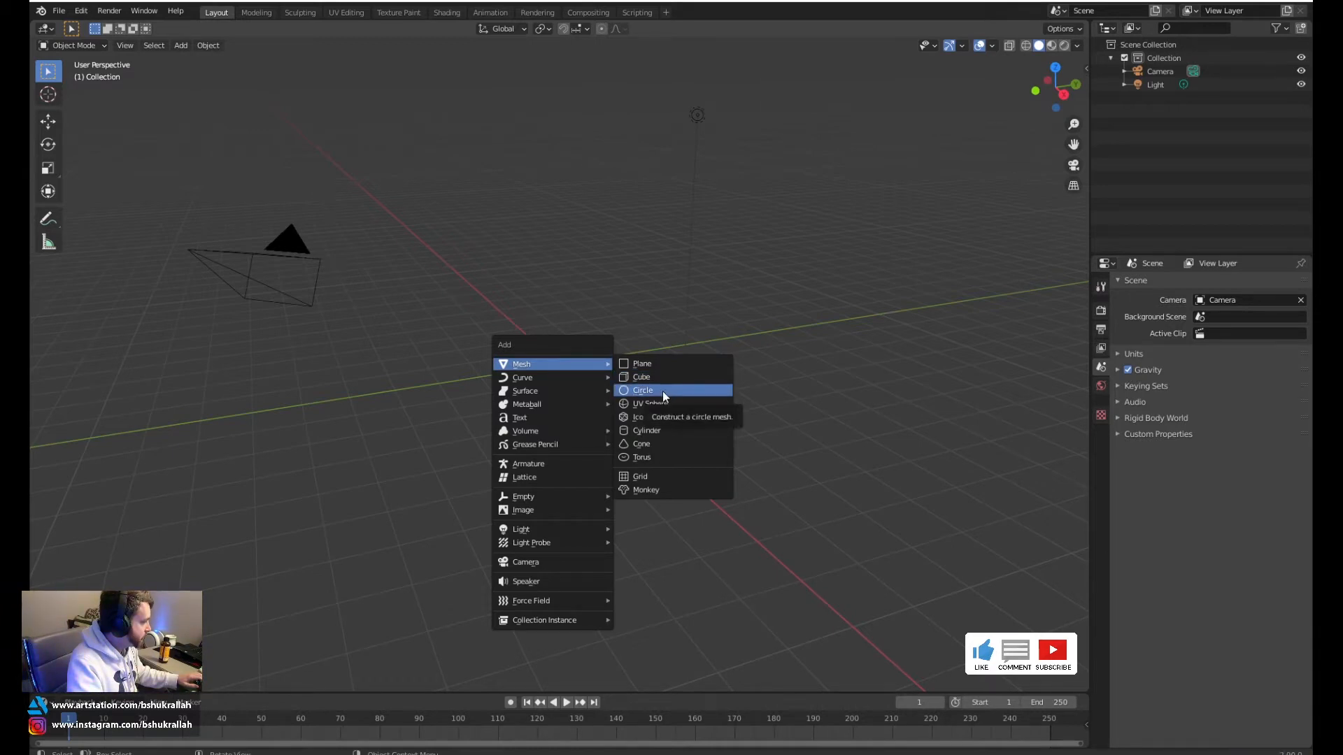
click(650, 404)
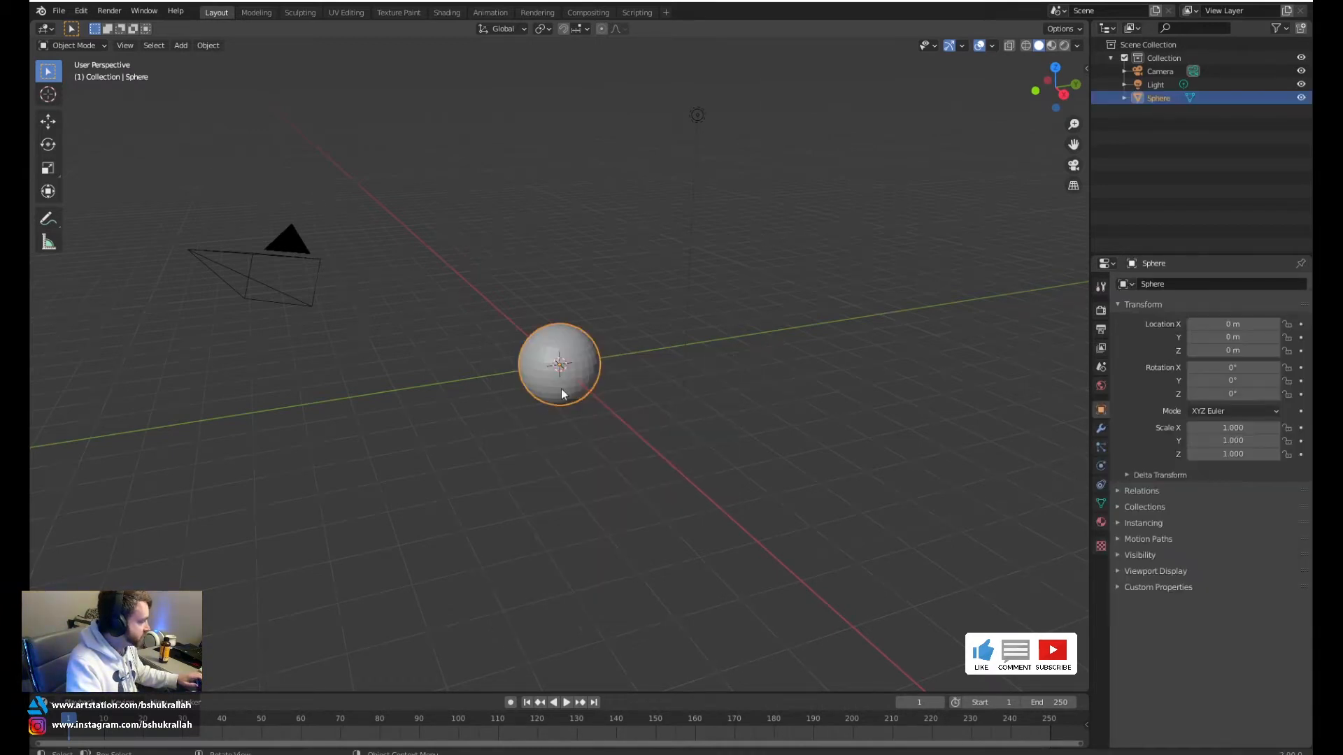
scroll(561, 391, up, 4)
right_click(593, 342)
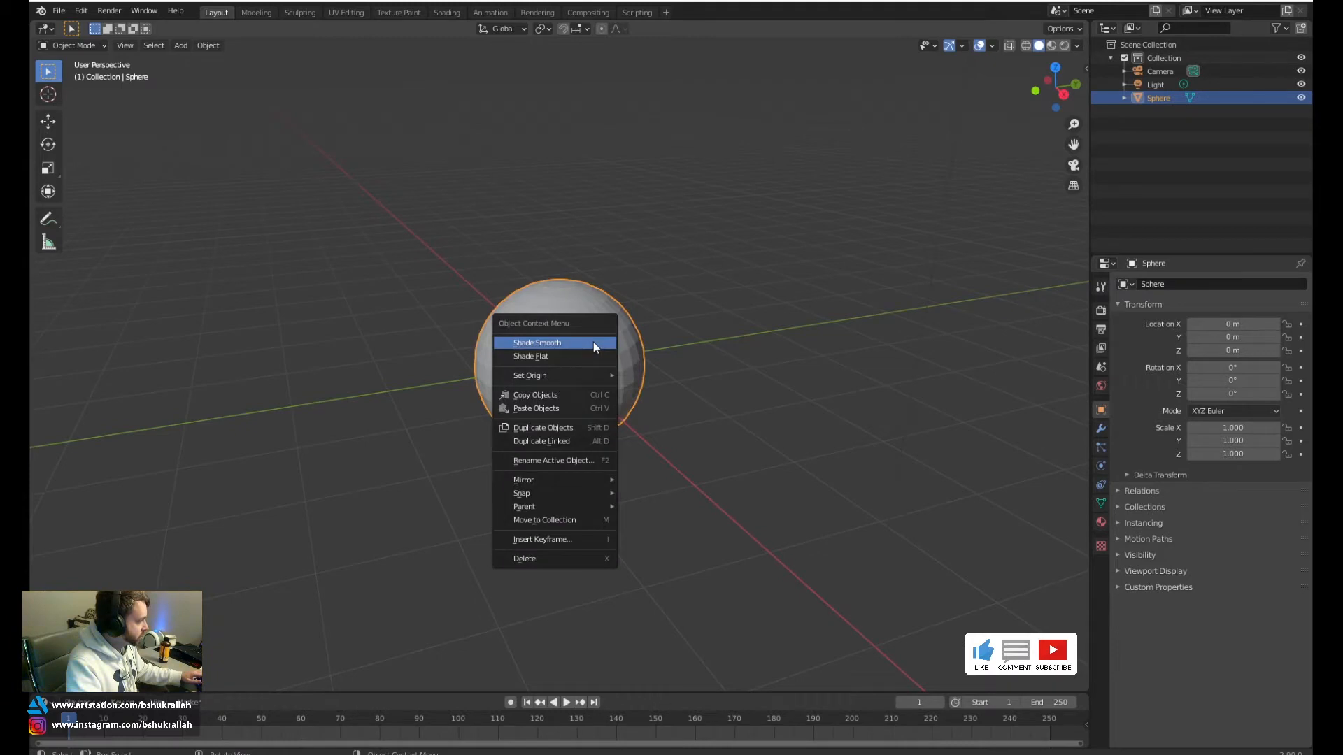
click(593, 342)
Add a Subdivision Surface modifier to the sphere and check its outline up close
middle_drag(577, 425, 880, 399)
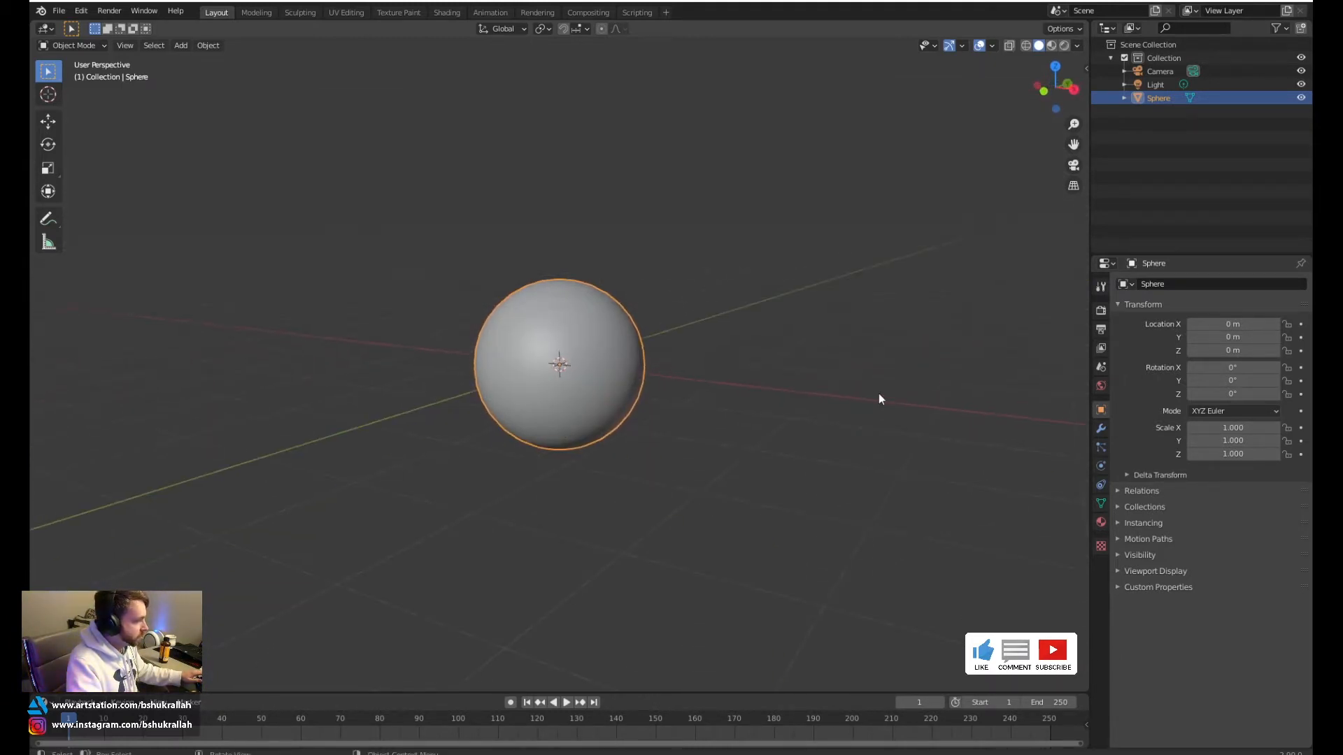
click(1100, 429)
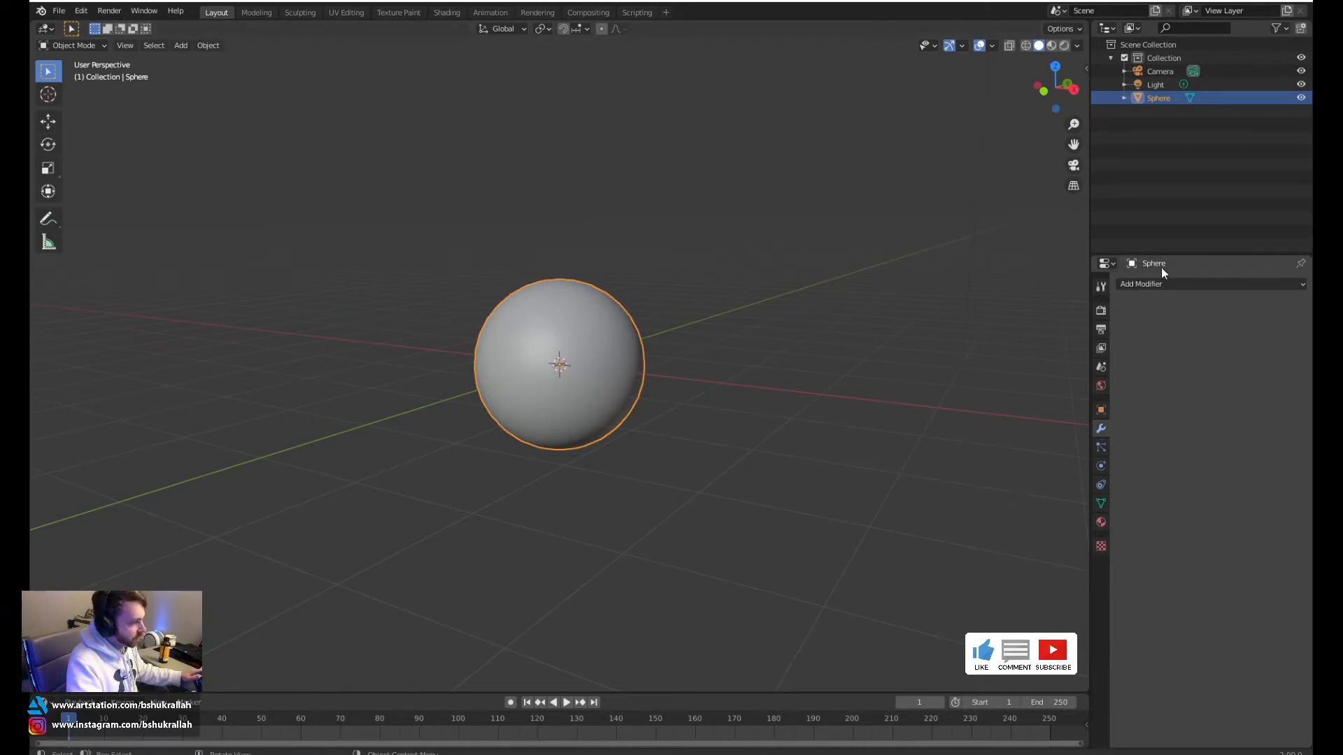
click(1148, 284)
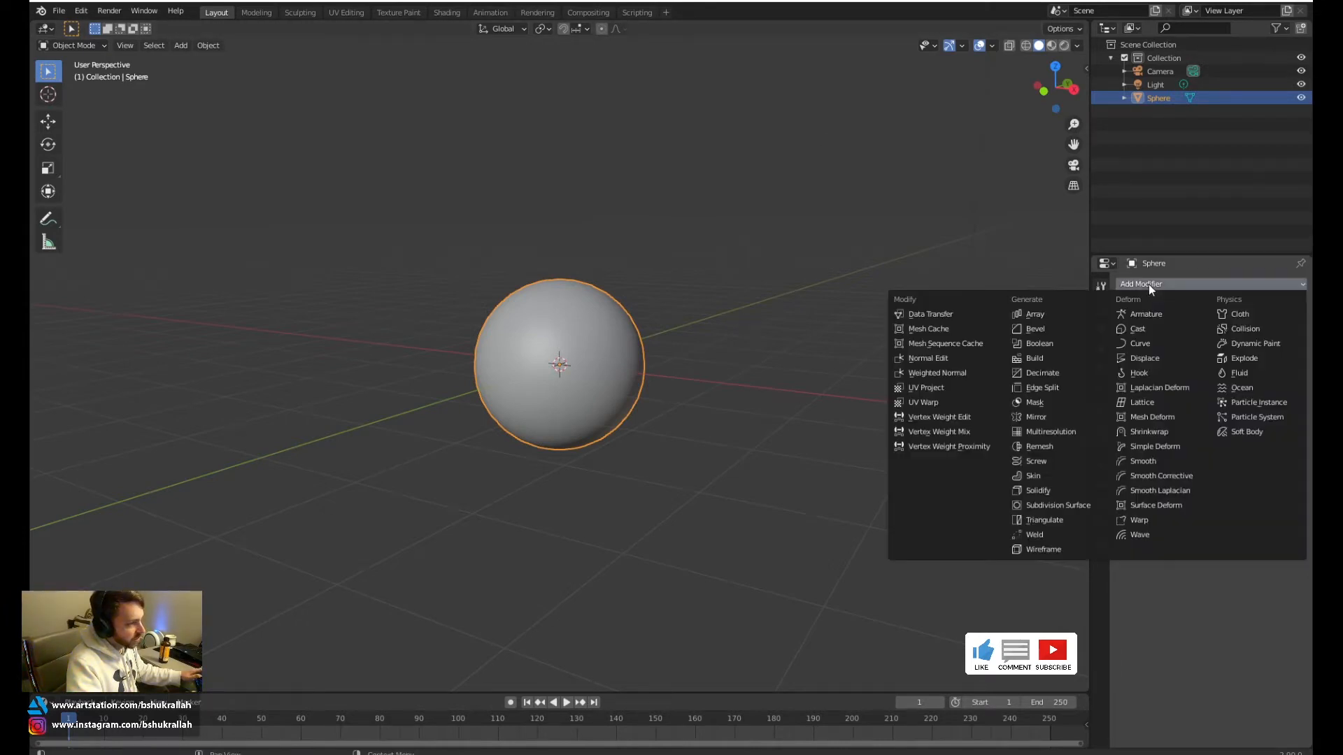
click(1064, 508)
scroll(657, 346, up, 4)
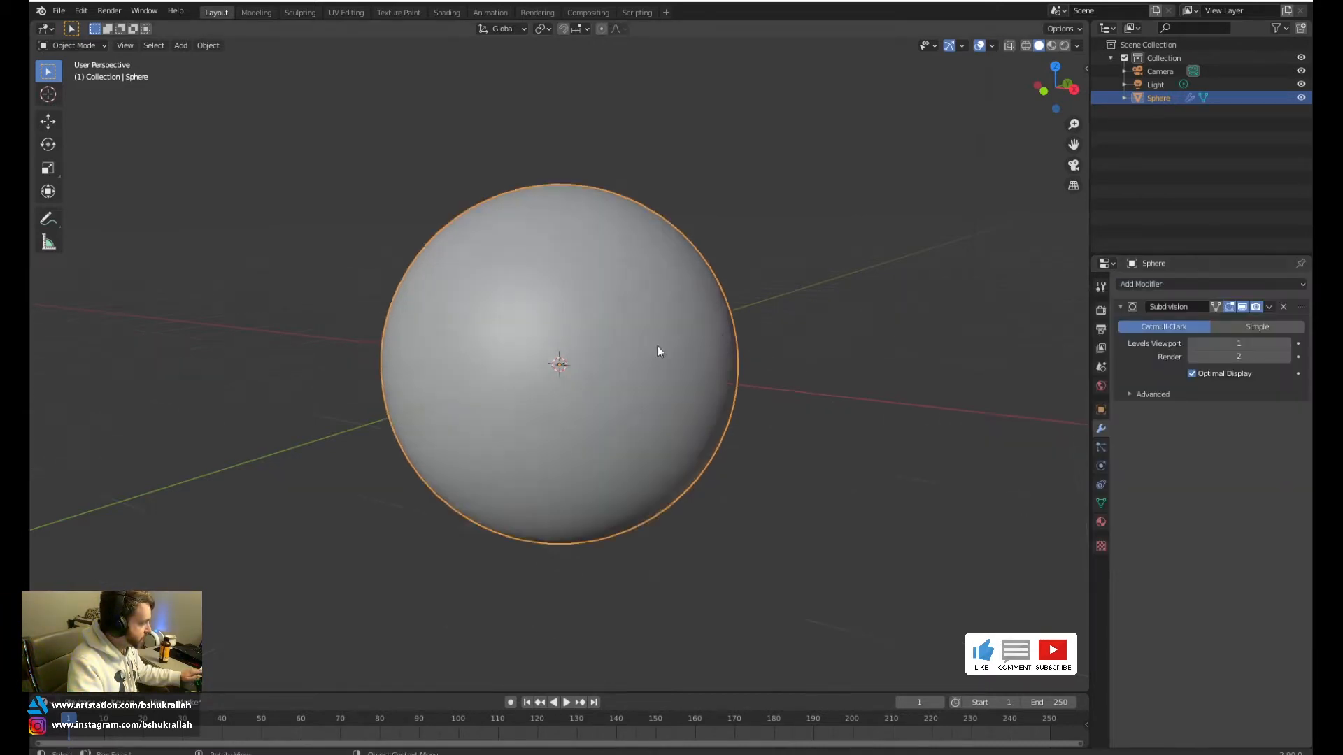
scroll(723, 358, up, 1)
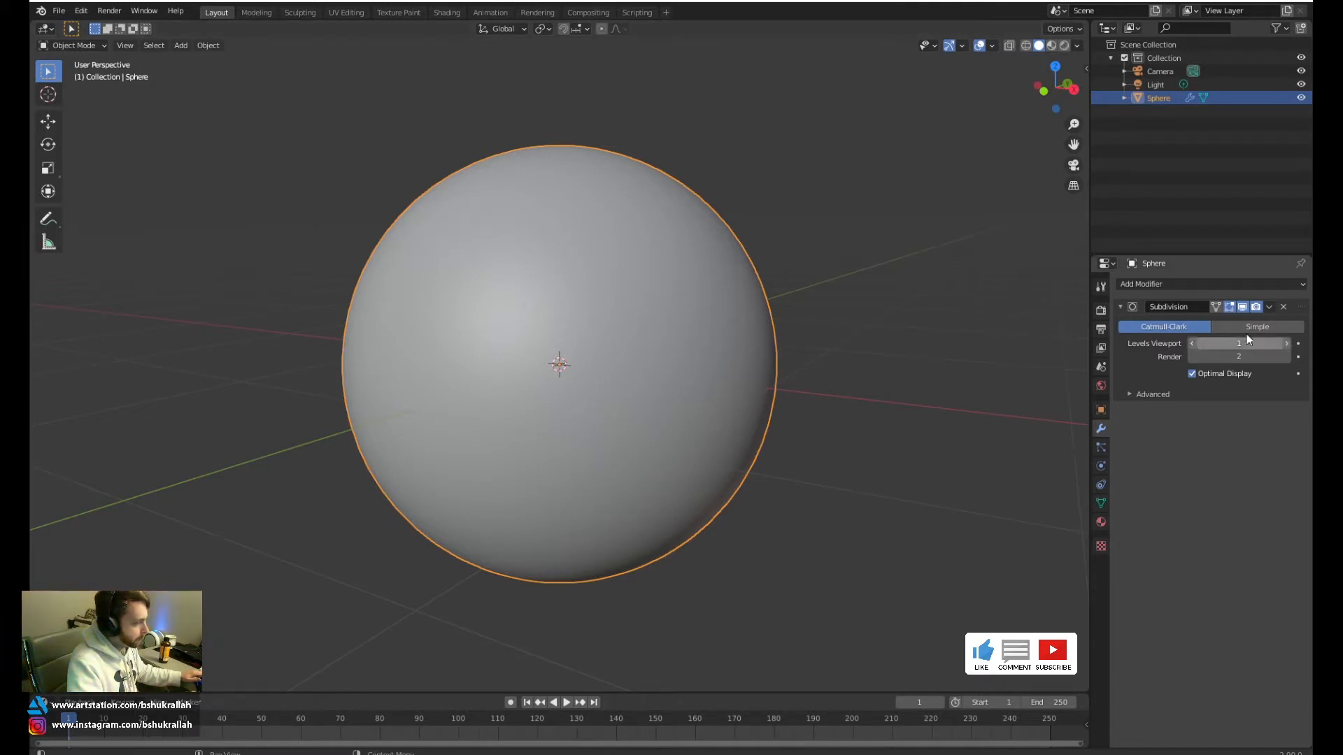
Remove the sphere's Subdivision Surface modifier to compare the outline and add the same modifier again
click(1283, 308)
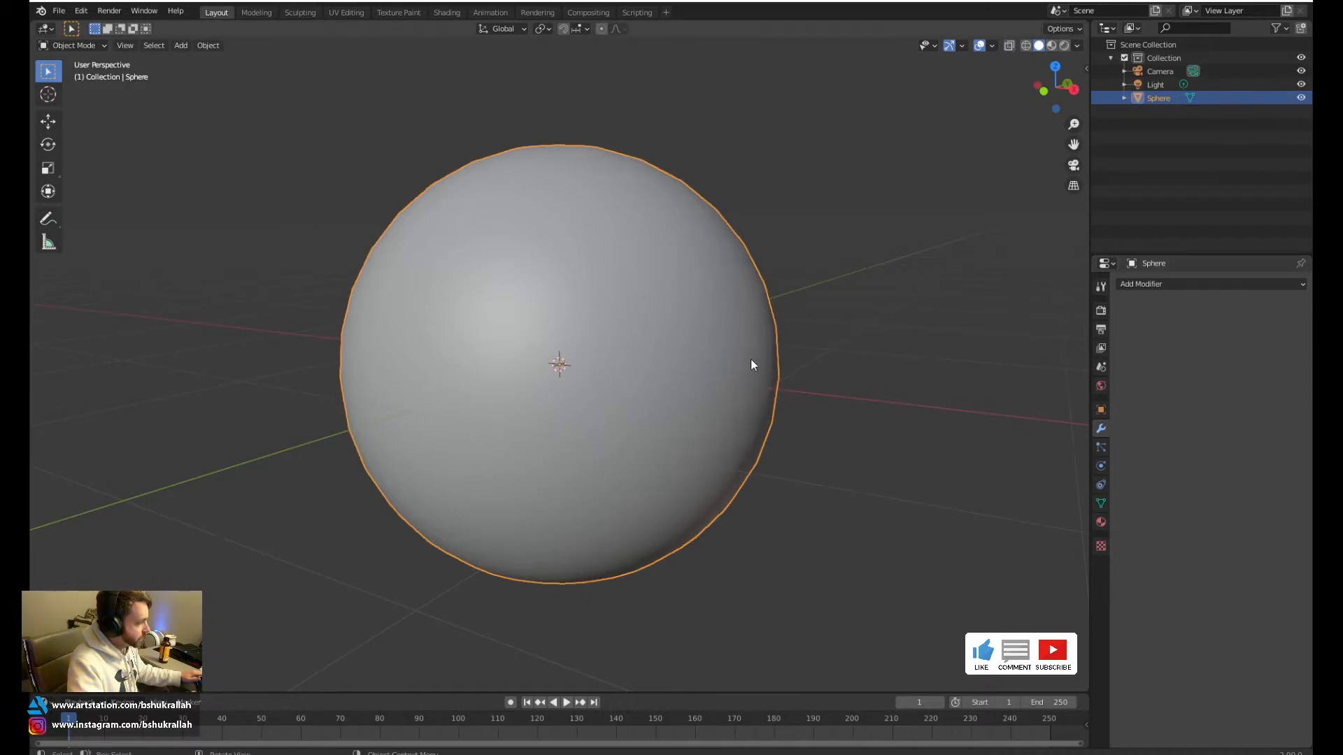
click(1165, 286)
click(1031, 505)
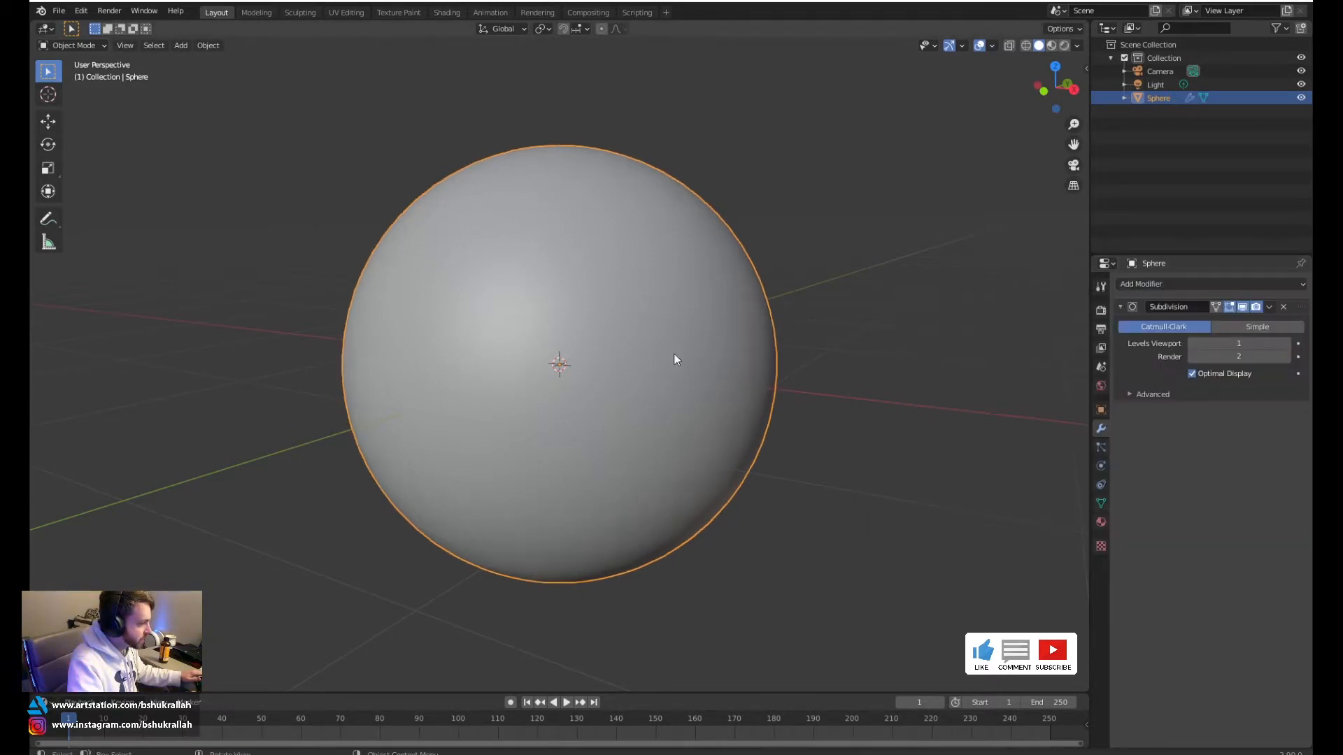
key(Tab)
key(Tab)
click(860, 376)
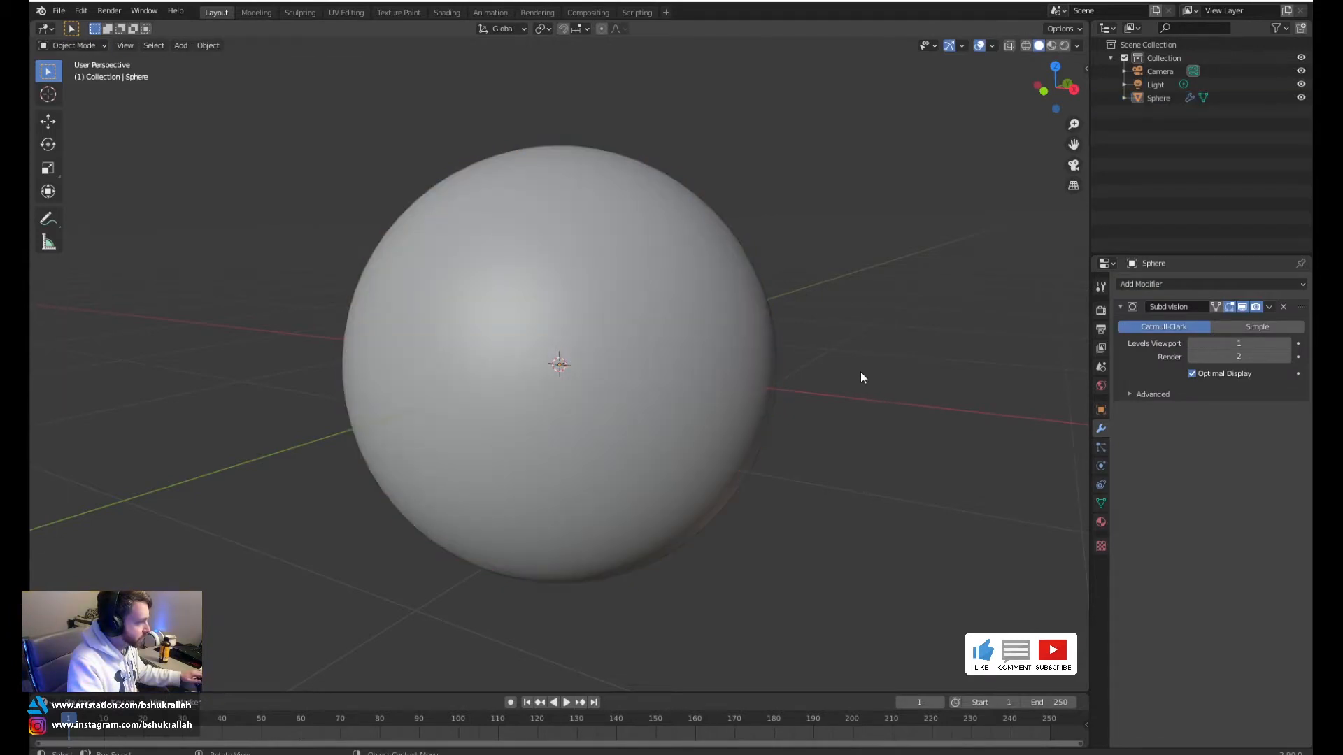
click(632, 292)
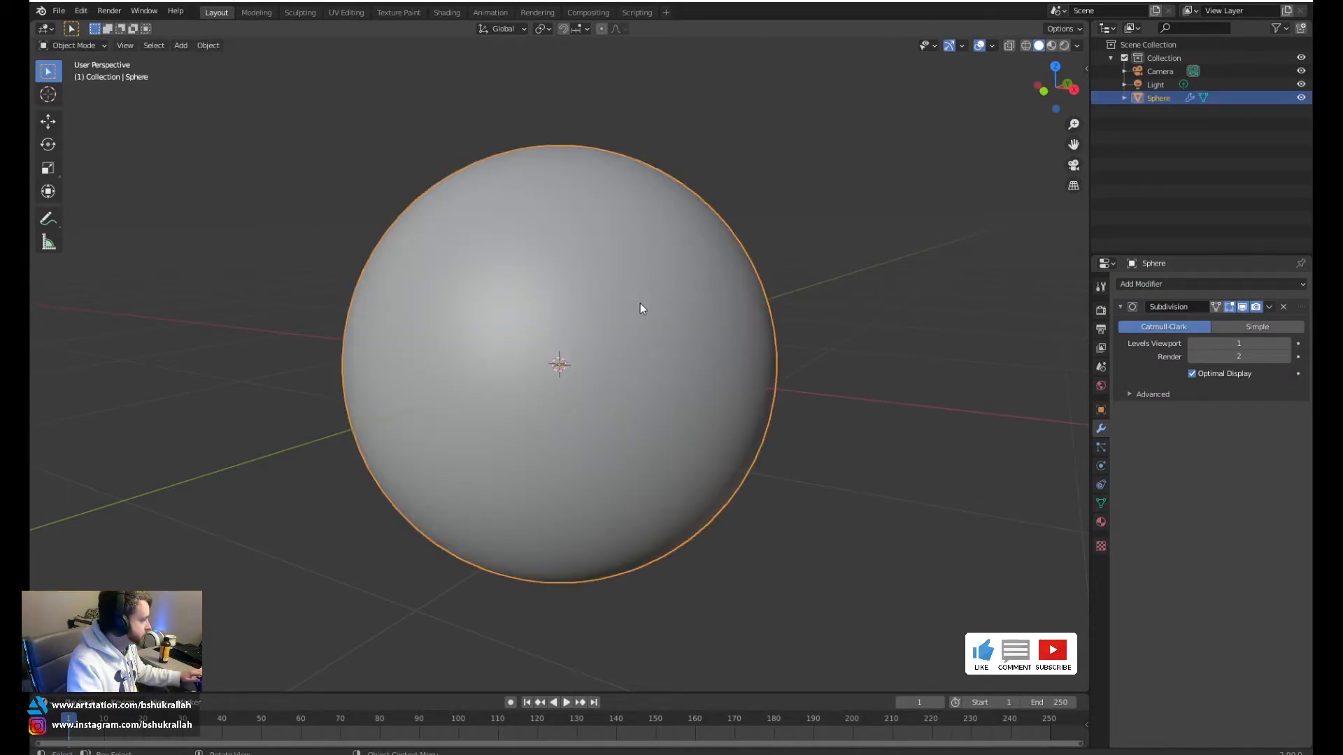
Raise the sphere about 1 m along the Z axis so it rests on the ground line, and check it in front view
scroll(637, 301, down, 5)
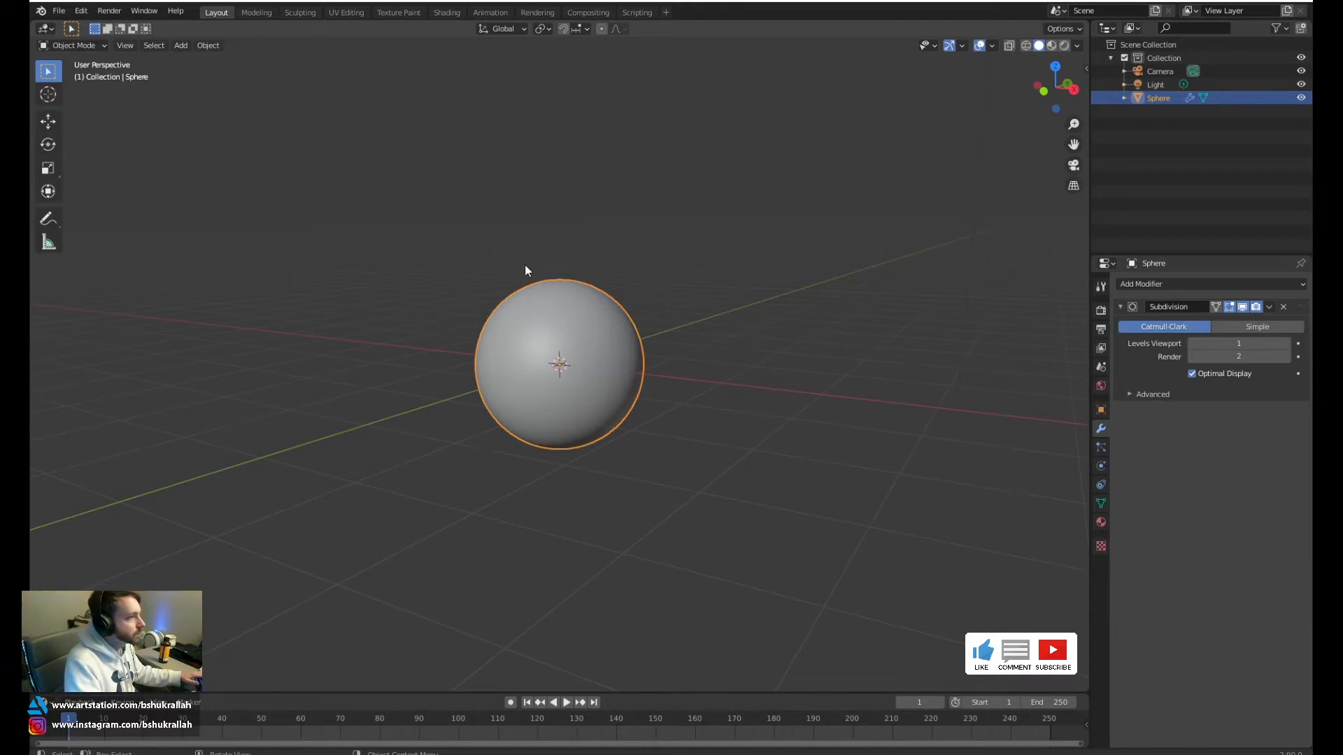
middle_drag(561, 264, 633, 293)
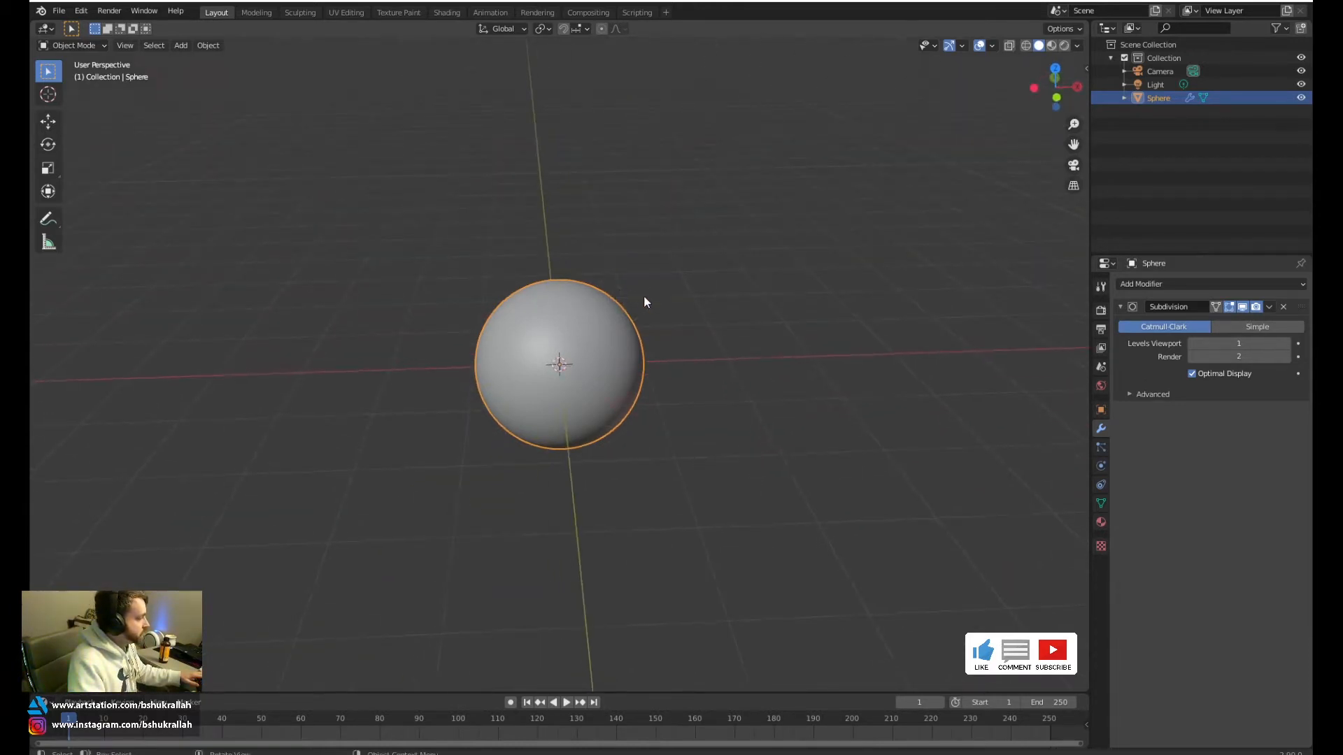
key(g)
key(z)
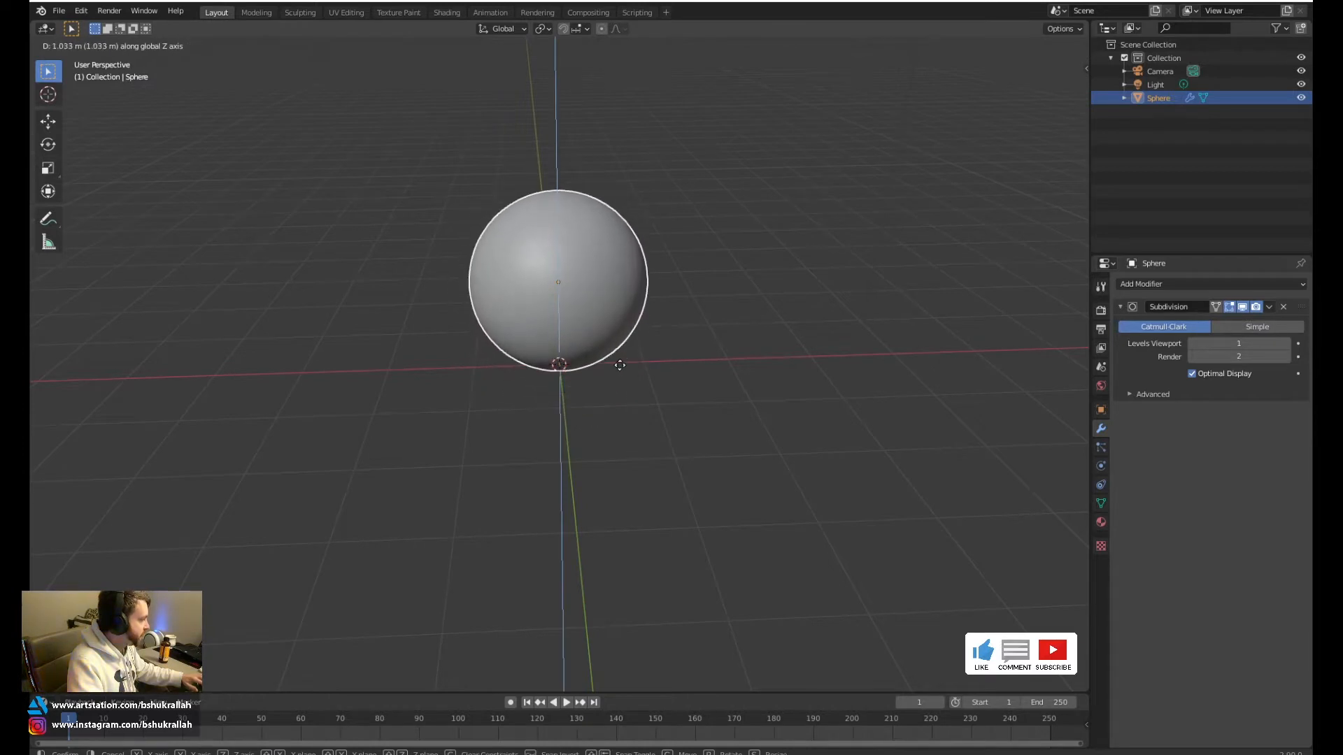
click(618, 393)
key(KP_1)
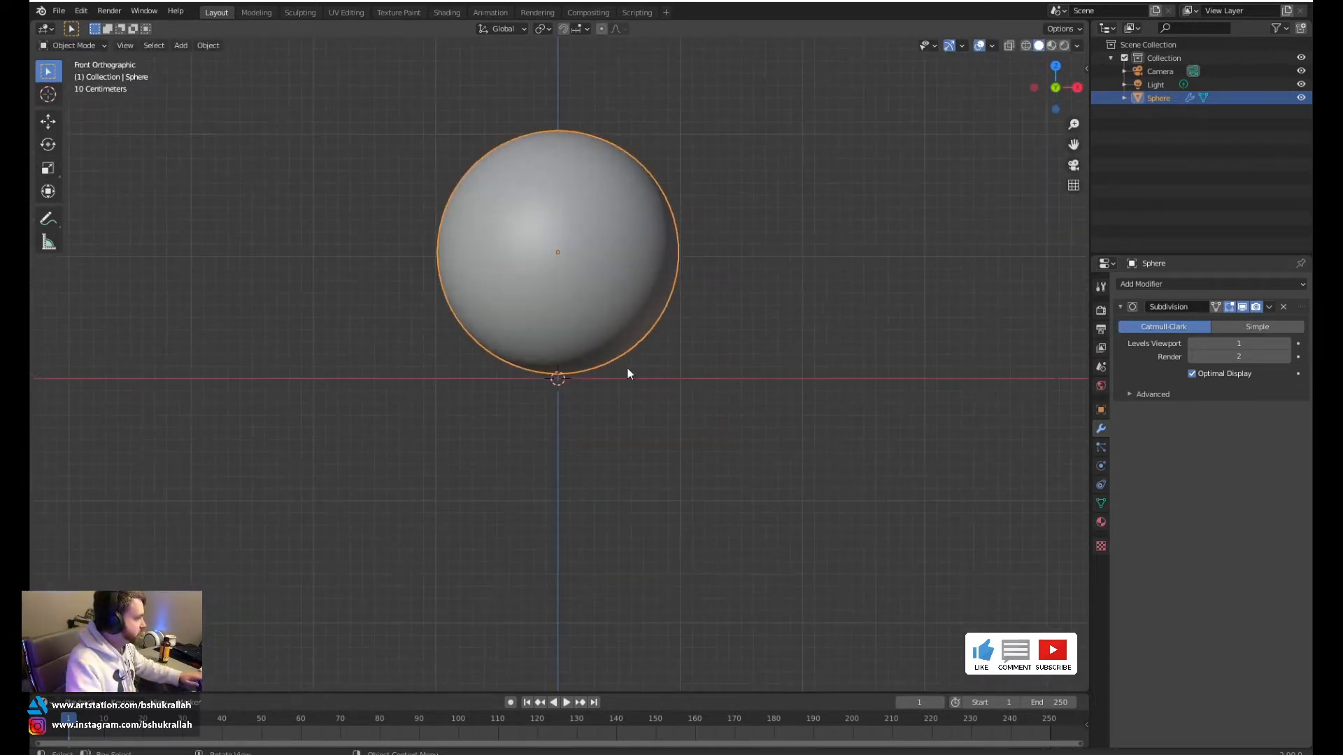
scroll(681, 302, down, 2)
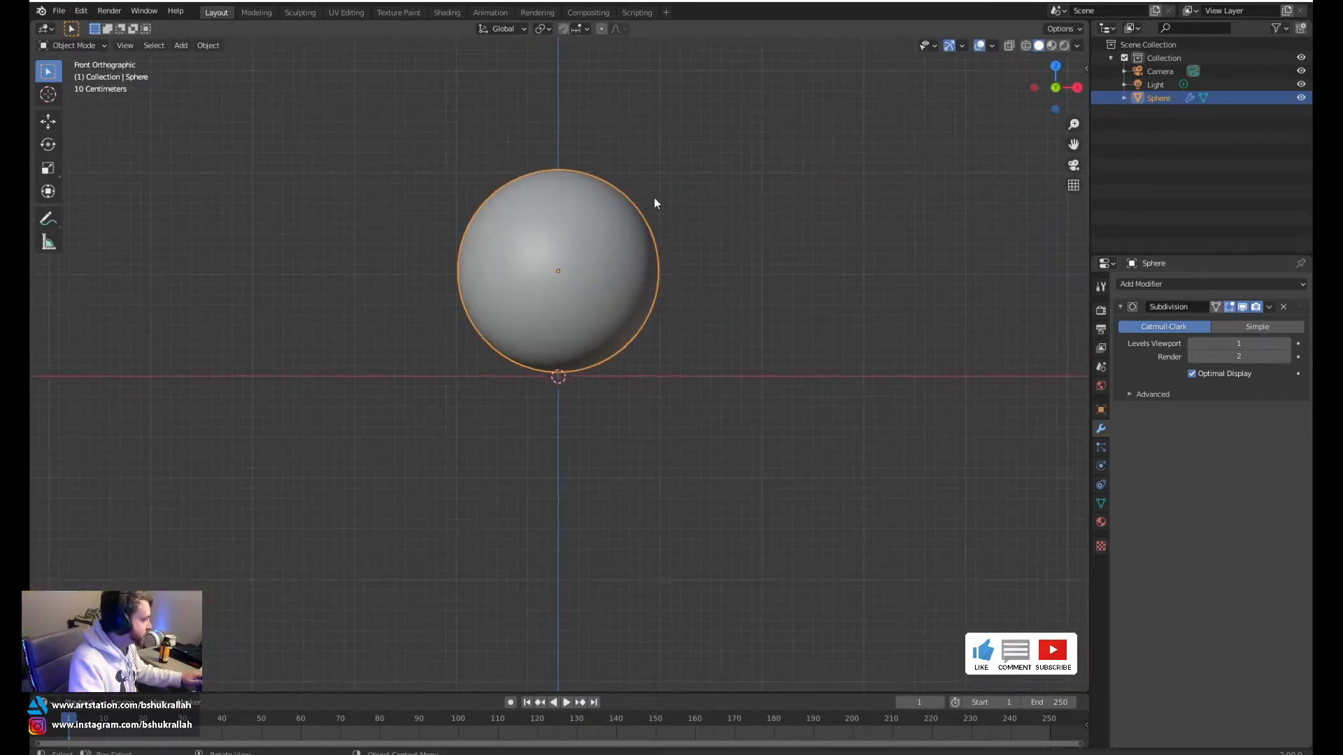
shift+middle_drag(653, 197, 675, 317)
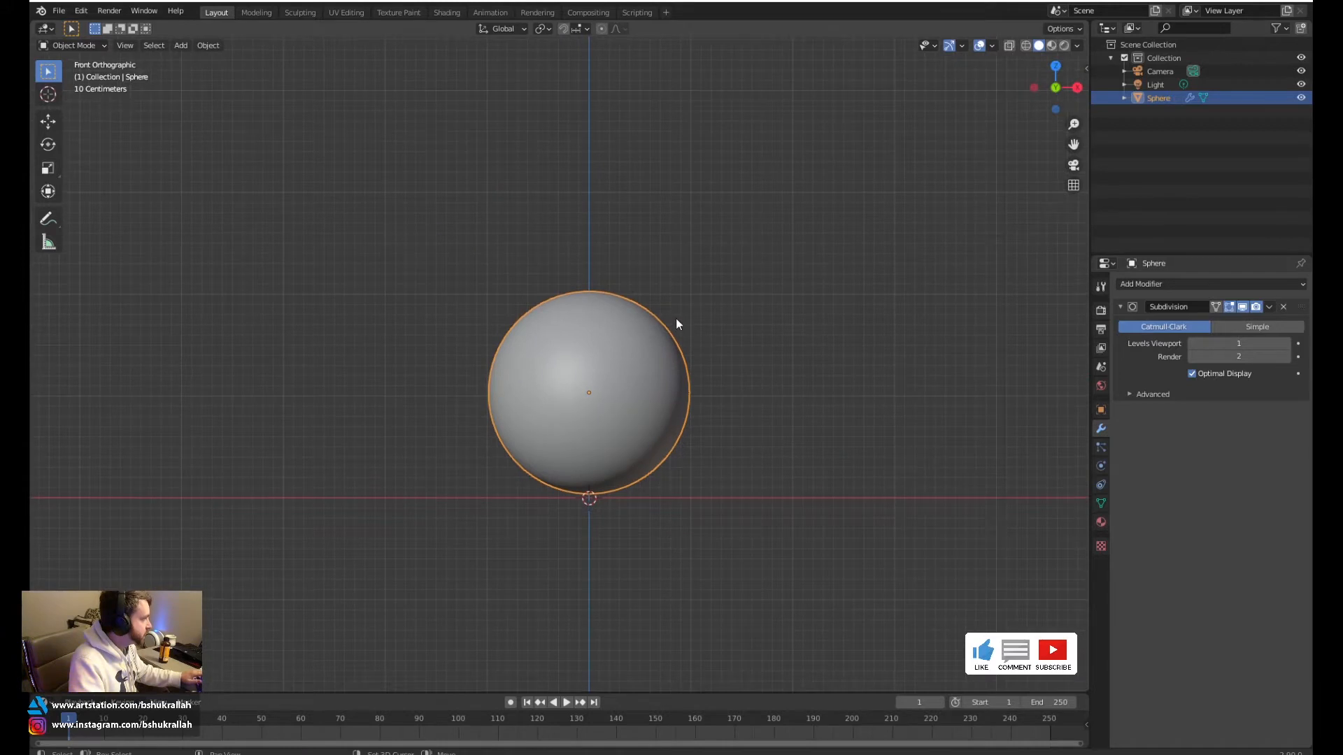
Switch to the Sculpting workspace and turn off X mirror symmetry so strokes affect only one side of the sphere
click(301, 12)
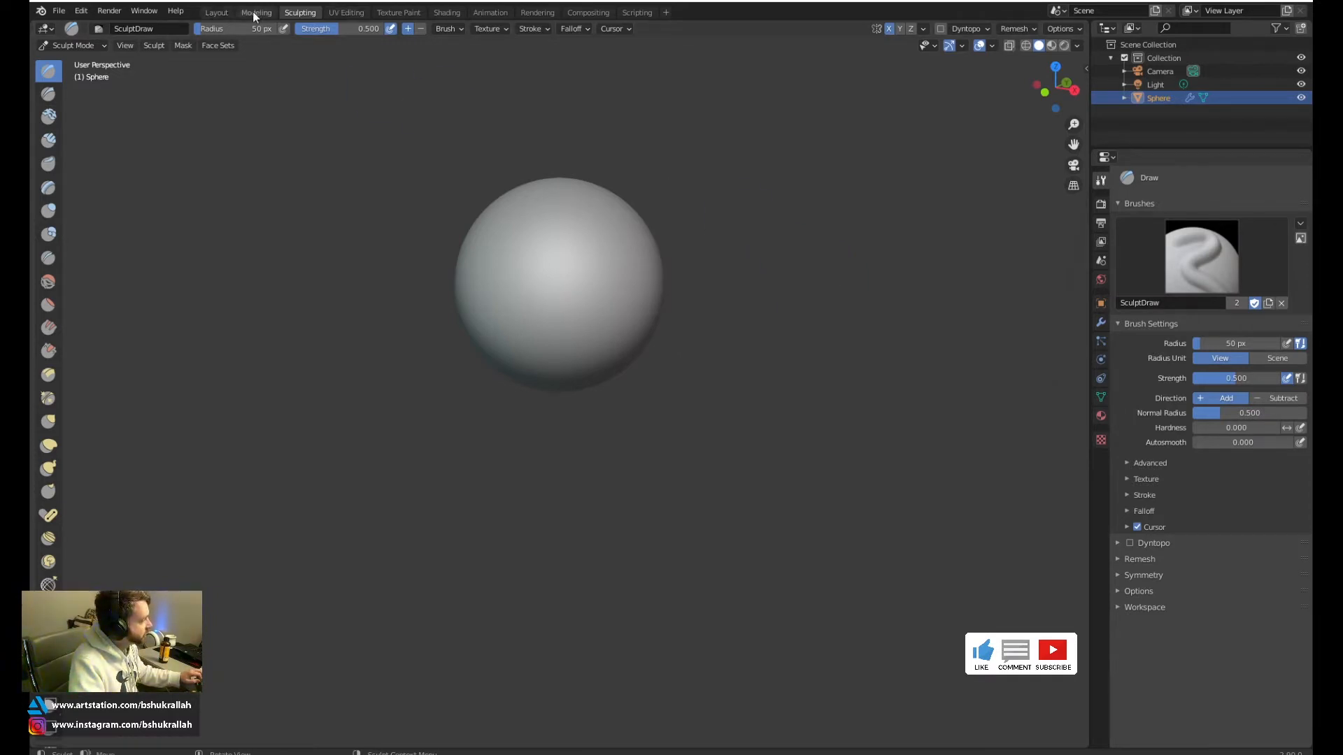
click(226, 14)
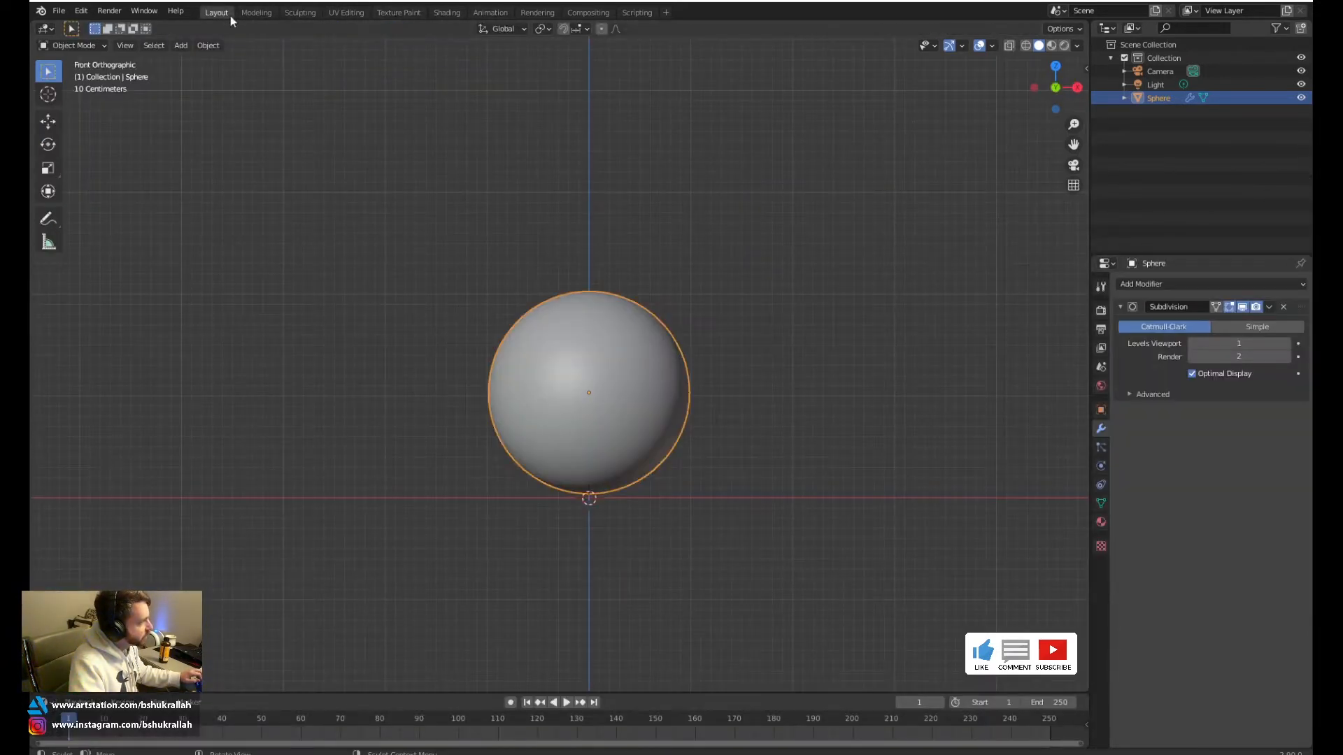
click(288, 14)
click(451, 12)
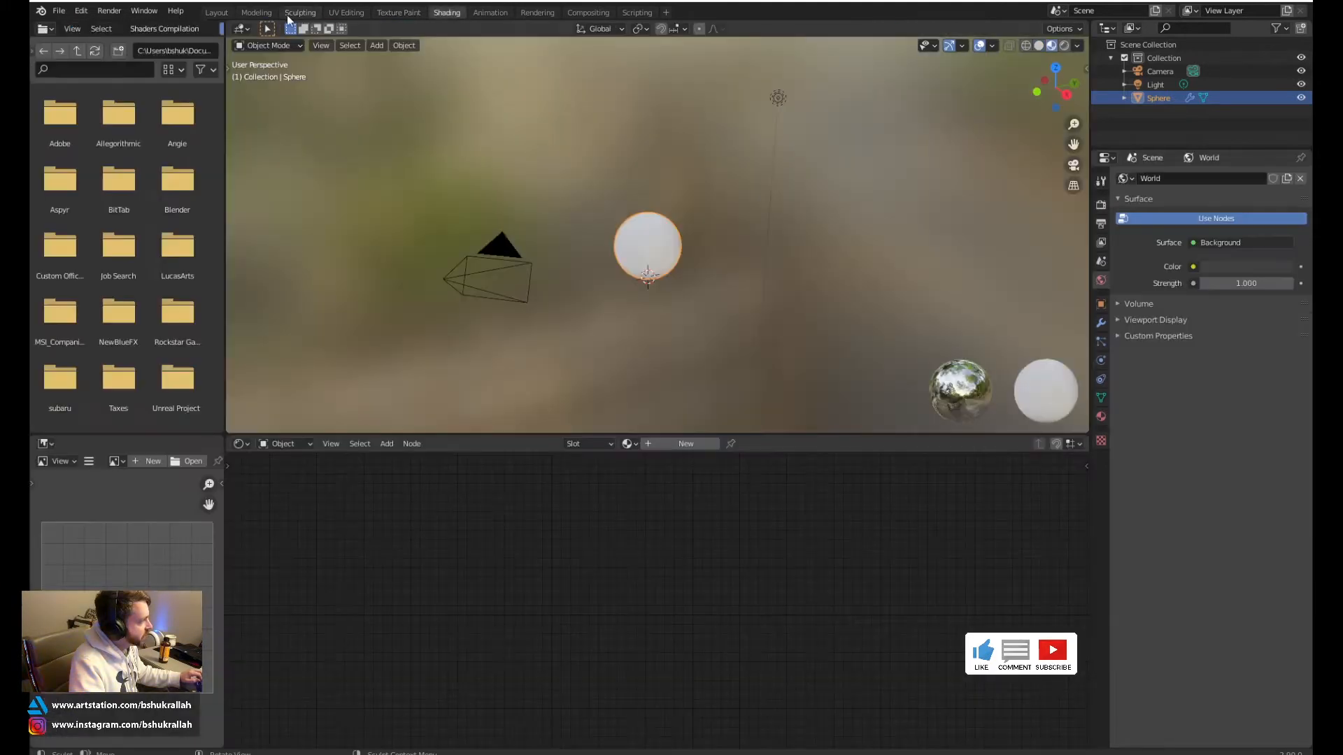
click(345, 13)
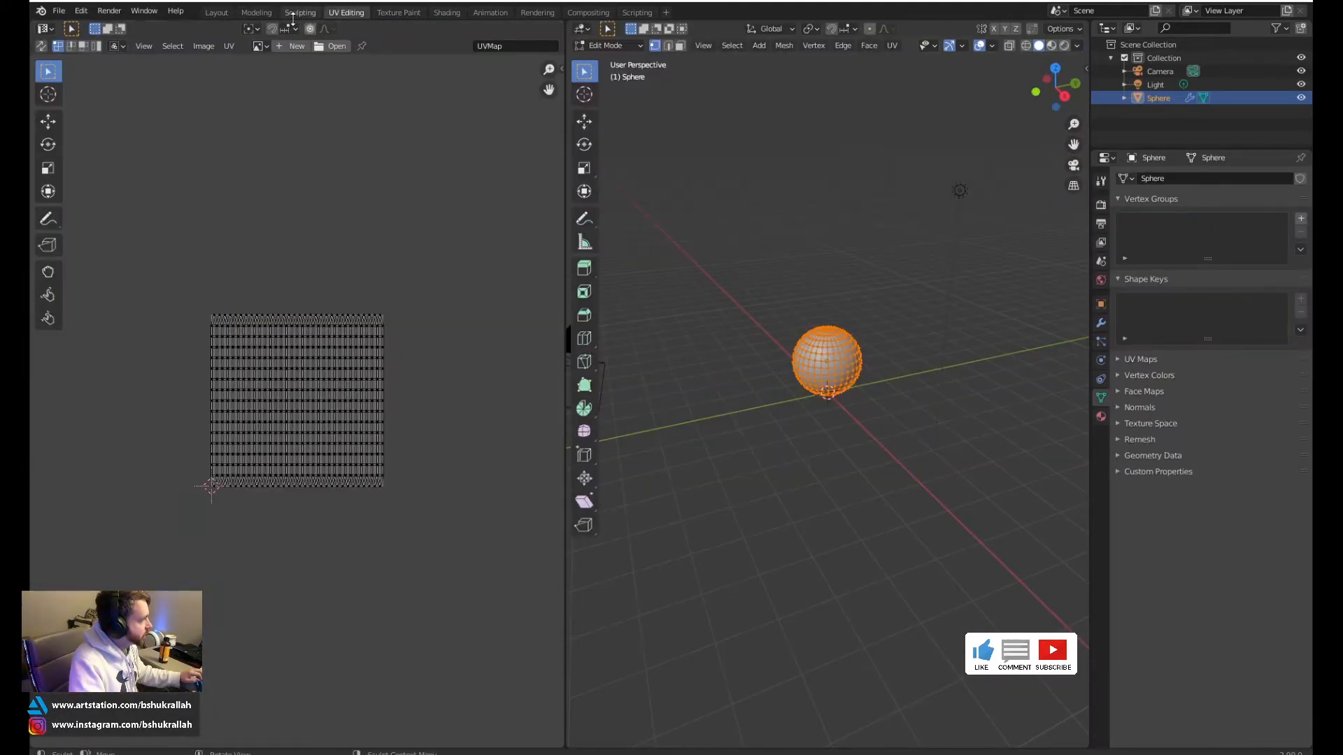
click(299, 12)
mouse_move(786, 327)
shift+middle_down()
mouse_move(932, 412)
mouse_move(881, 403)
shift+middle_up()
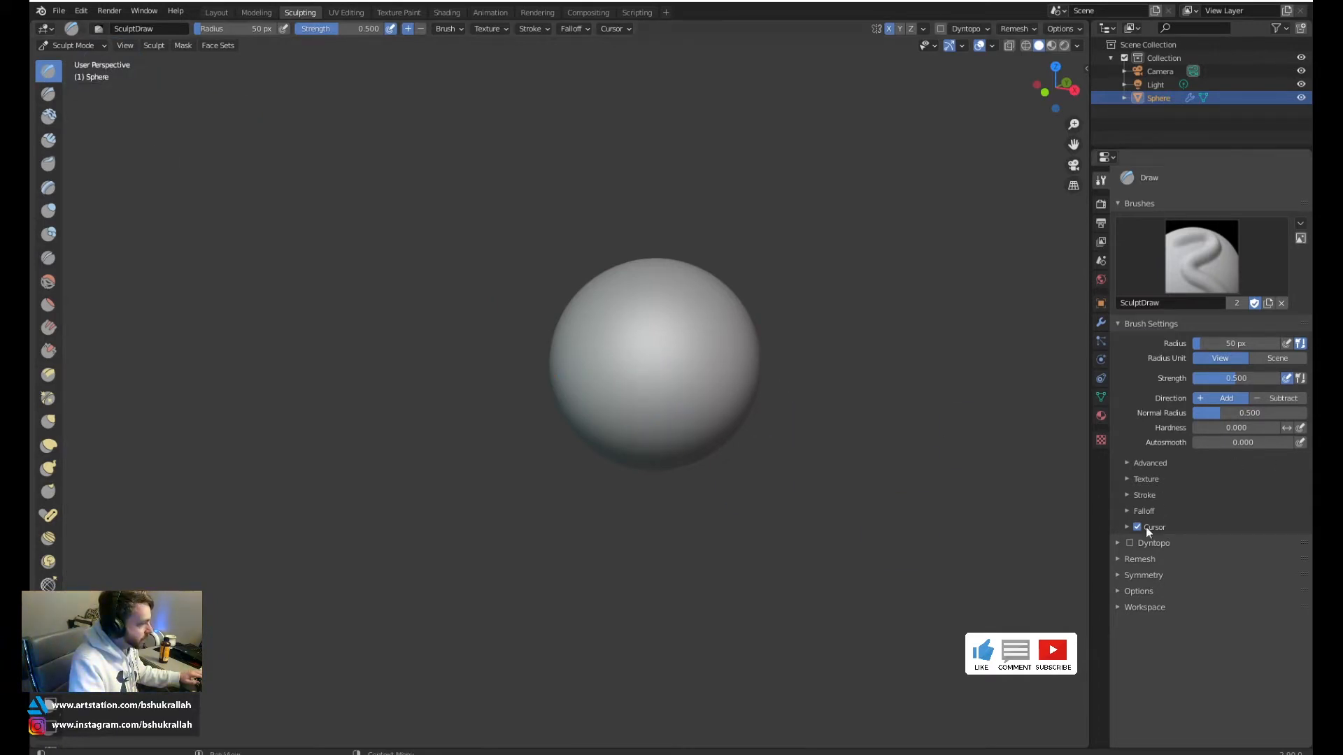
click(1119, 575)
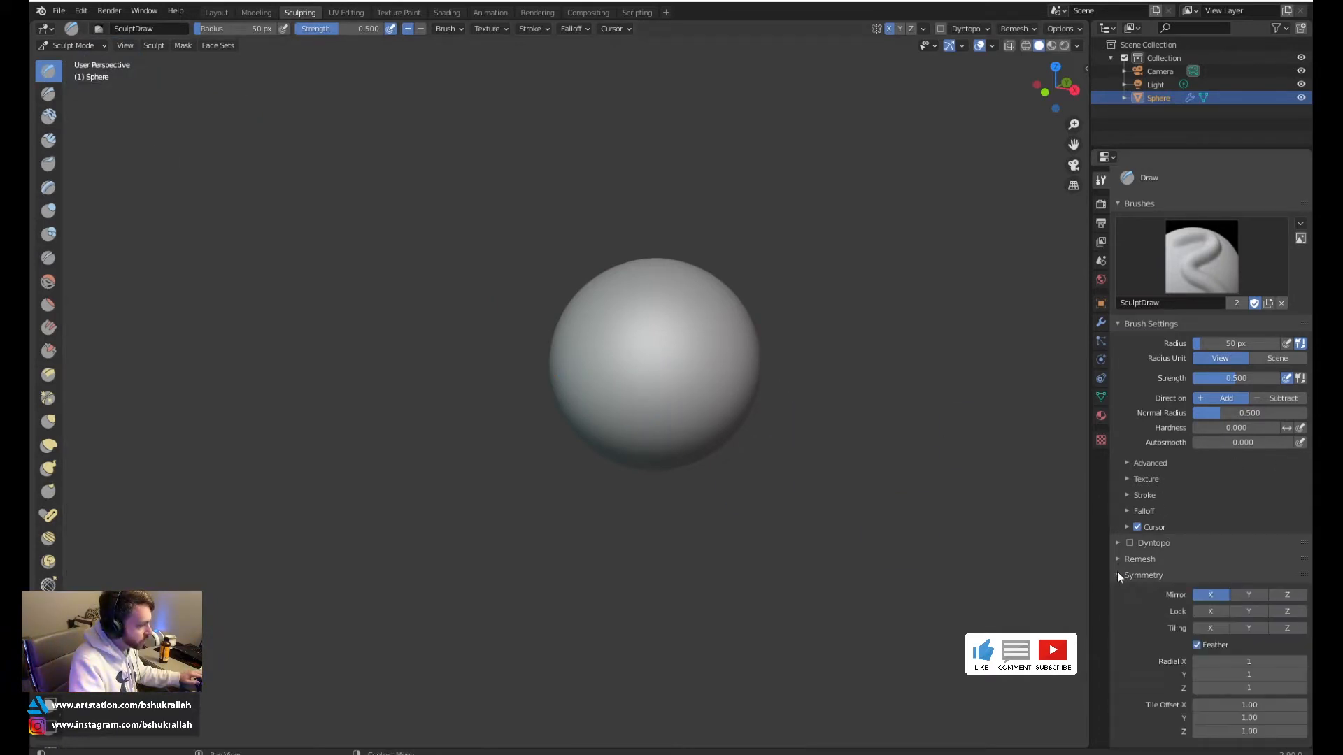
click(1205, 595)
Sculpt uneven horizontal ridges and a shallow groove around the sphere's middle with the Draw brush, working from several sides
mouse_move(566, 416)
mouse_down()
mouse_move(764, 420)
mouse_move(625, 405)
mouse_move(745, 419)
mouse_up()
middle_drag(849, 381, 708, 384)
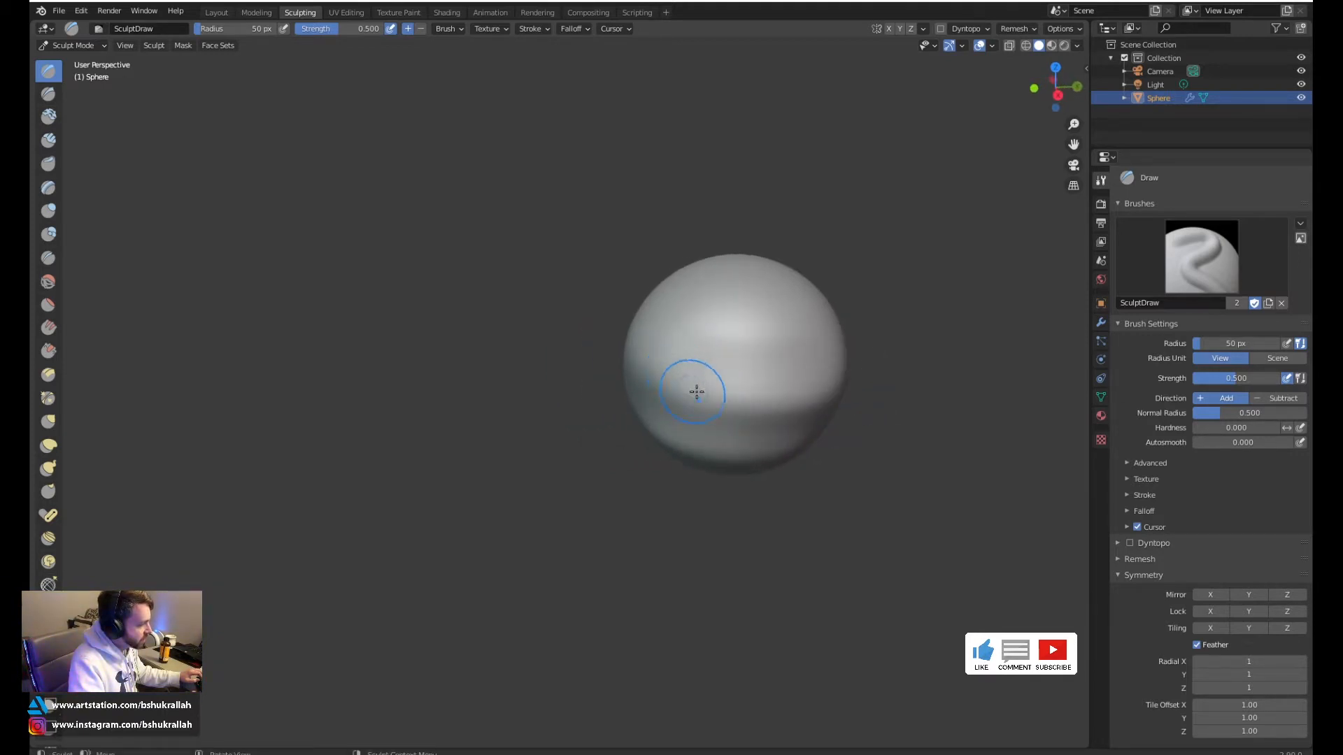
drag(683, 384, 851, 384)
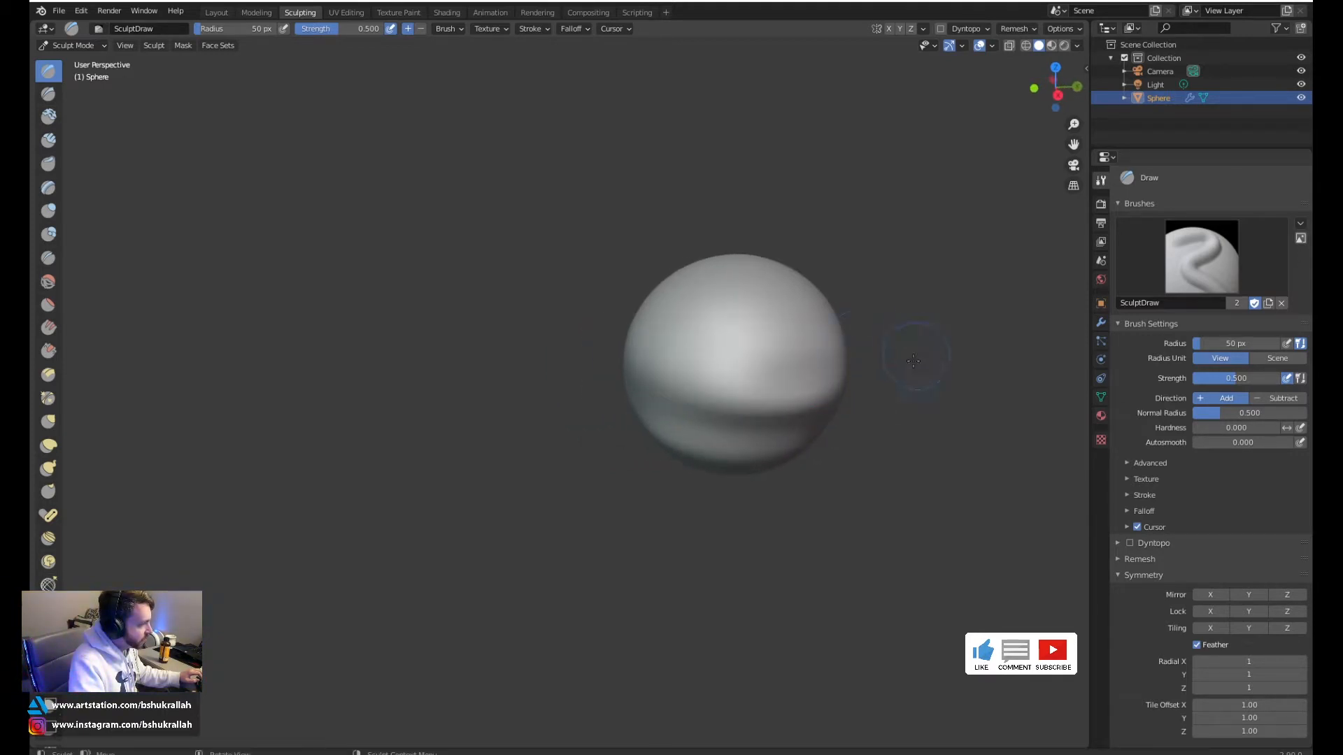
middle_drag(899, 354, 785, 371)
drag(926, 420, 768, 458)
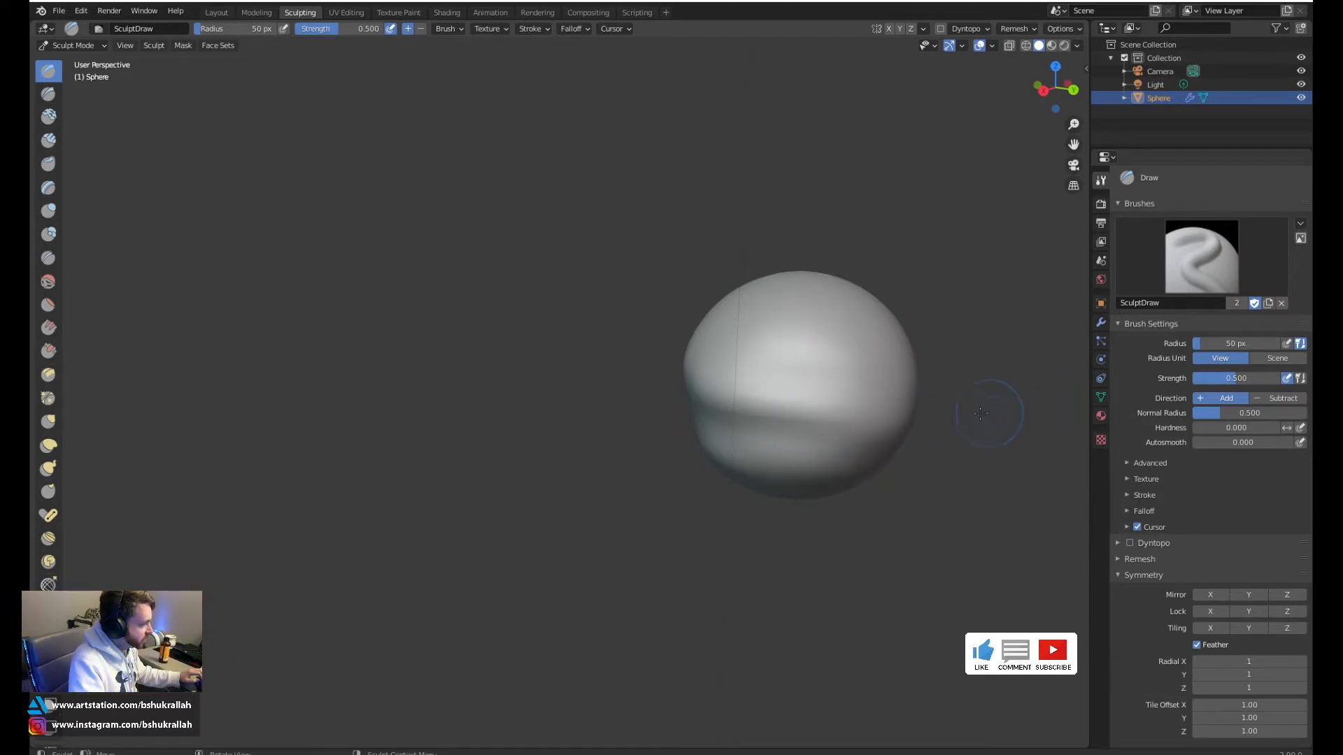
middle_drag(980, 412, 870, 413)
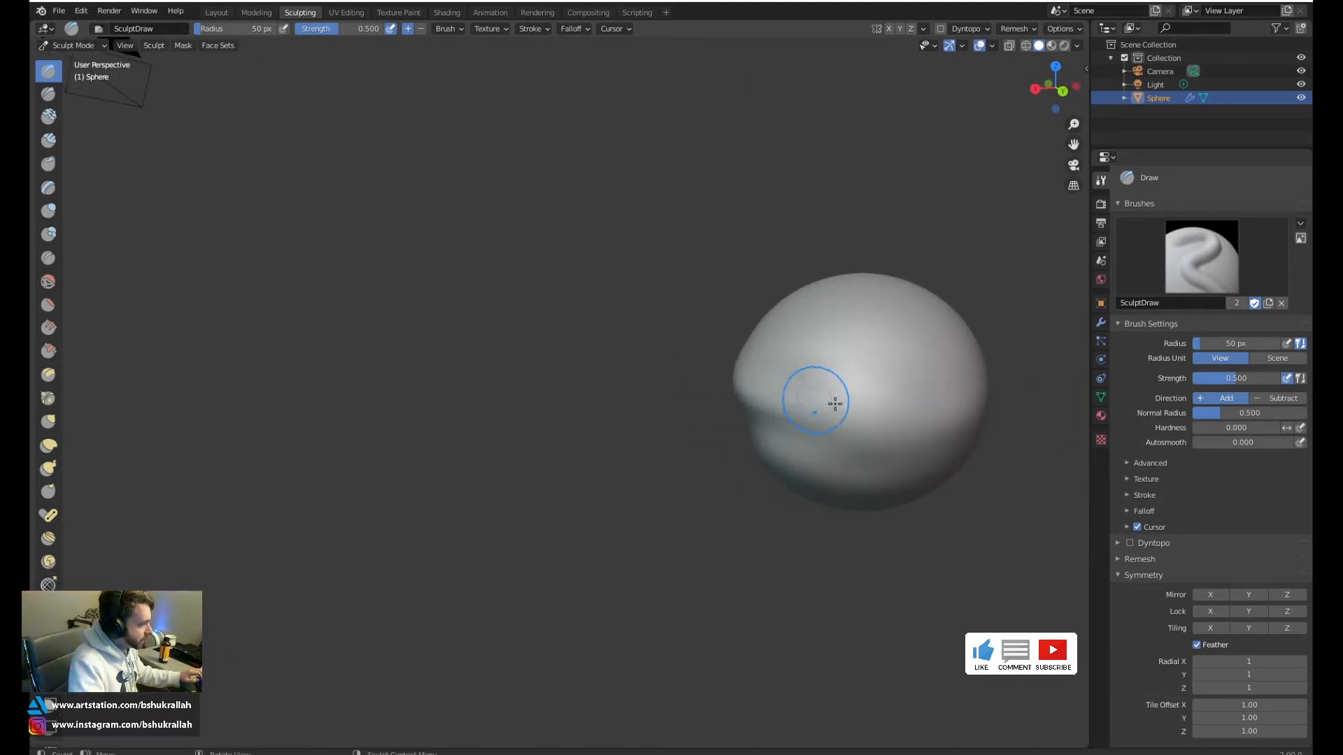
mouse_move(1043, 347)
middle_down()
mouse_move(857, 367)
mouse_move(870, 355)
mouse_move(588, 270)
mouse_move(657, 270)
mouse_move(541, 266)
middle_up()
ctrl+drag(542, 266, 748, 270)
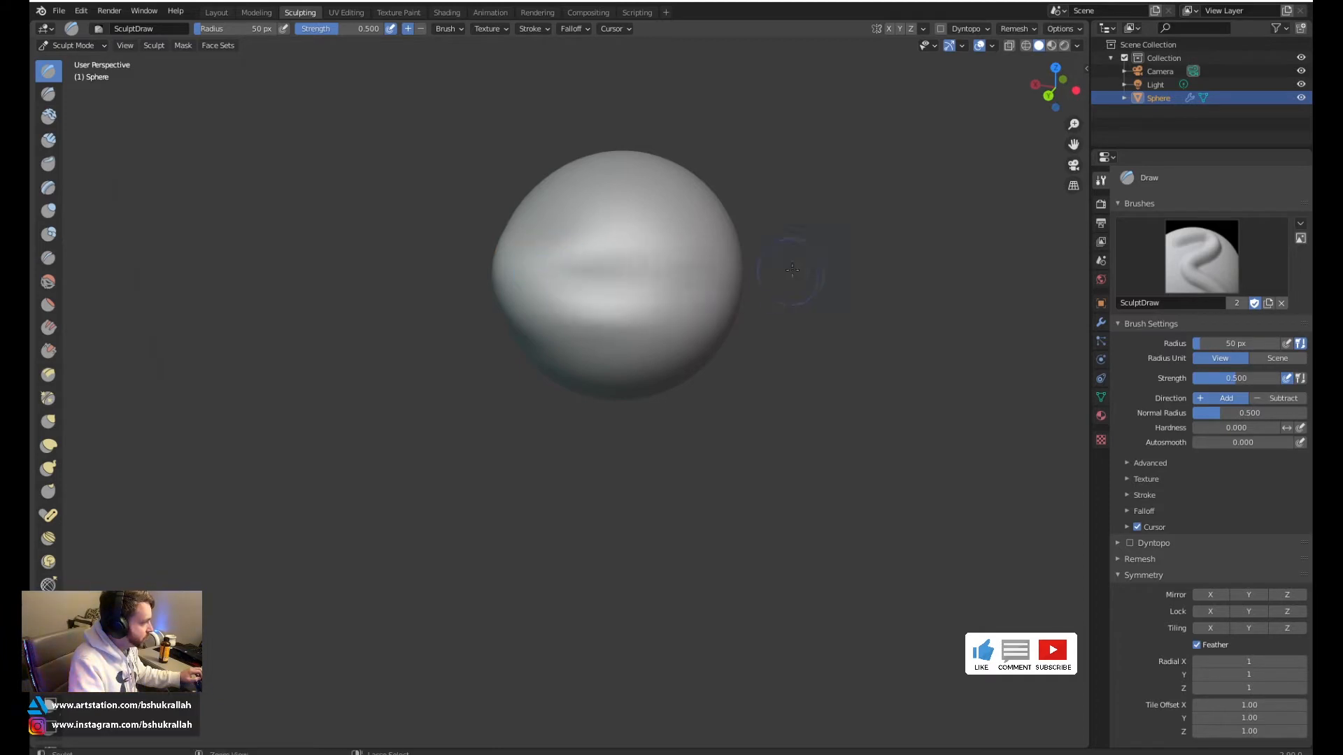
middle_drag(509, 285, 441, 293)
middle_drag(644, 315, 488, 298)
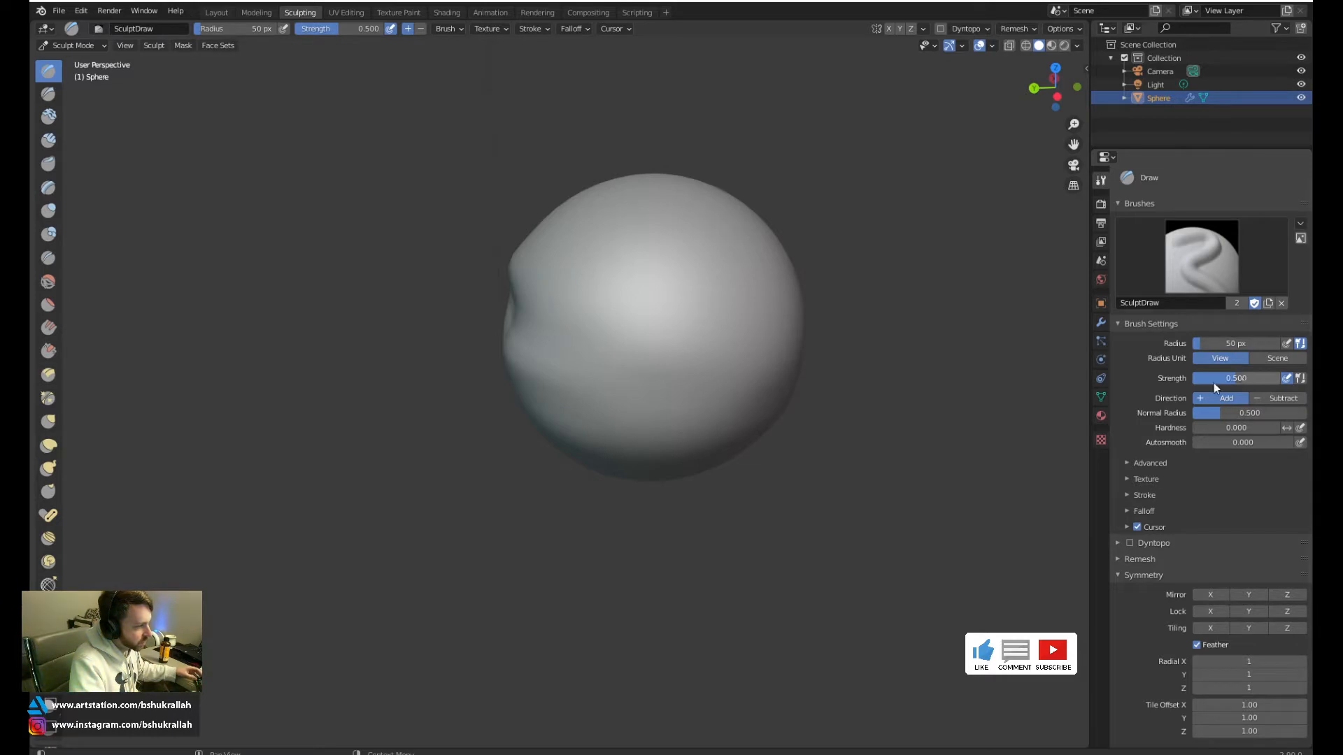
middle_drag(742, 434, 639, 389)
drag(638, 390, 874, 389)
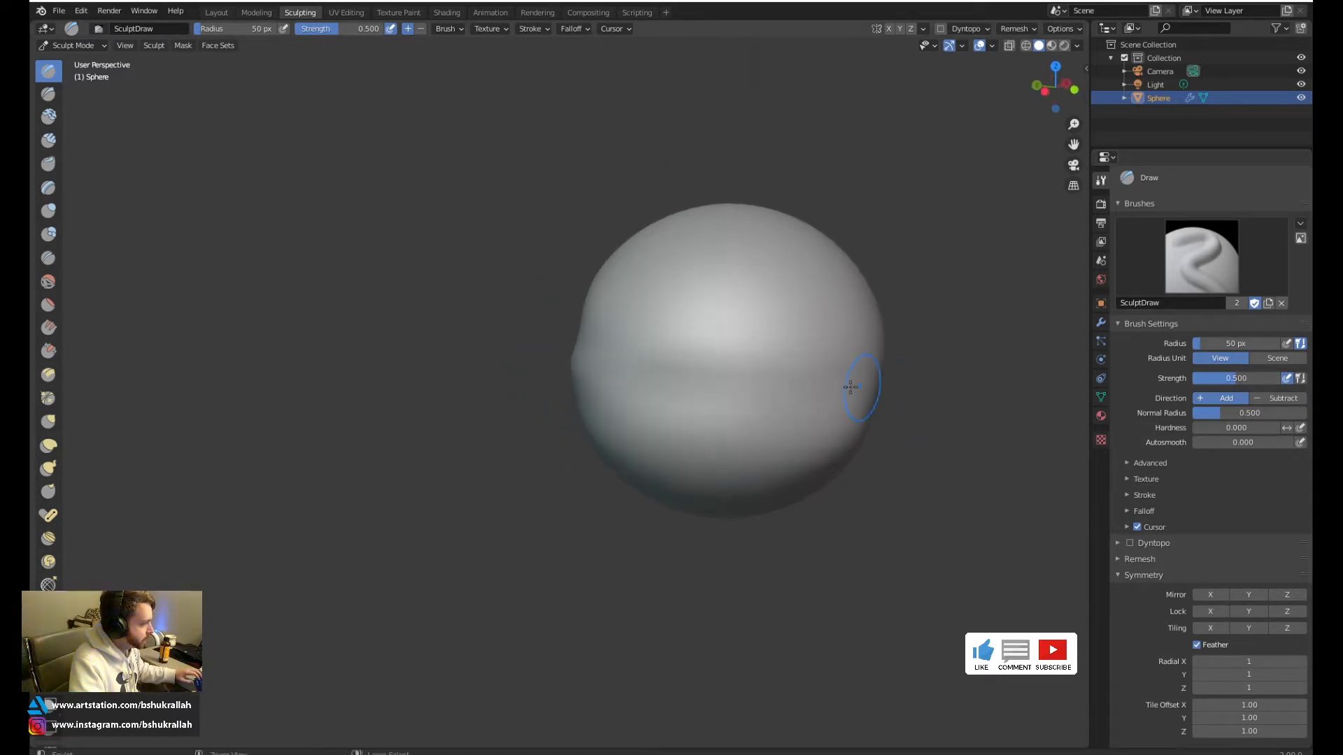
mouse_move(584, 412)
mouse_down()
mouse_move(776, 387)
mouse_move(879, 434)
mouse_up()
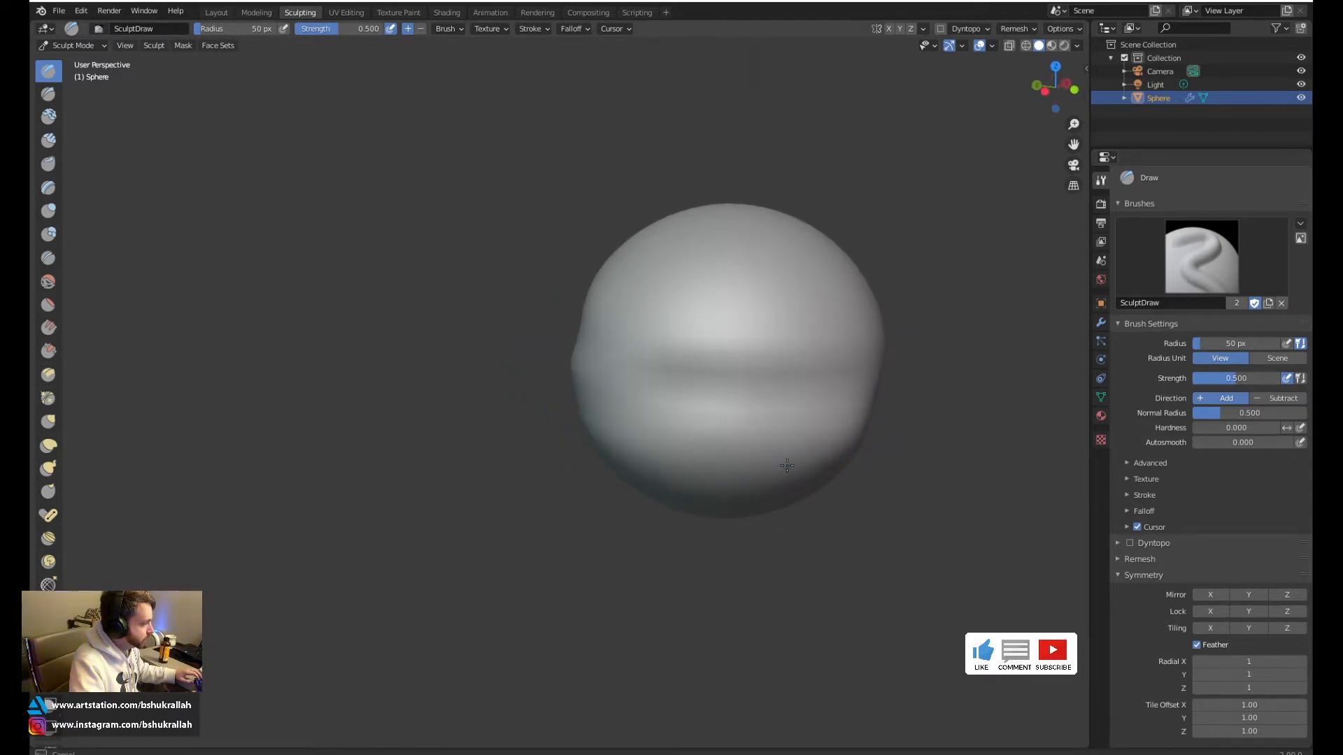
mouse_move(695, 464)
middle_down()
mouse_move(794, 443)
mouse_move(828, 489)
middle_up()
middle_drag(1035, 459, 644, 395)
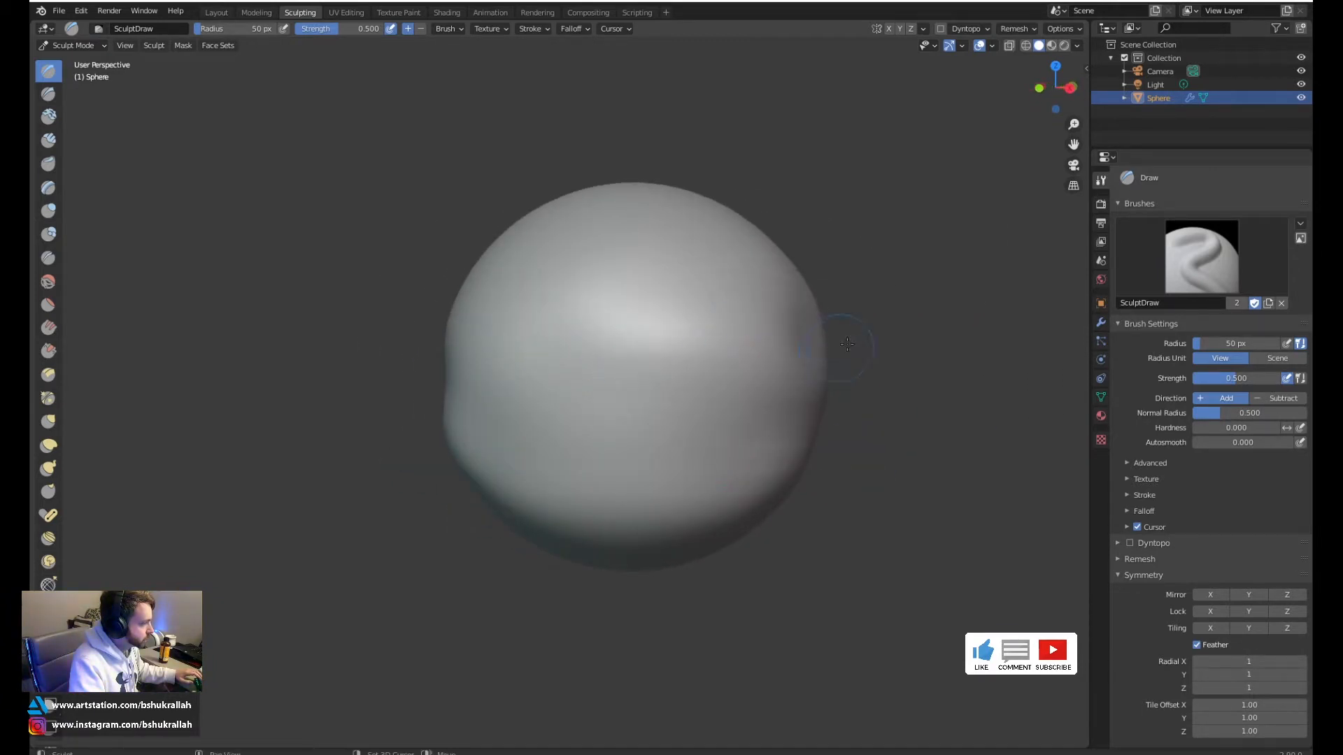
Add short Draw strokes on the remaining sides of the sphere to give it the lumpy outline of a snowball
scroll(909, 381, down, 8)
middle_drag(707, 400, 836, 428)
scroll(699, 433, down, 2)
scroll(665, 448, up, 6)
mouse_move(663, 429)
mouse_down()
mouse_move(552, 402)
mouse_move(657, 376)
mouse_up()
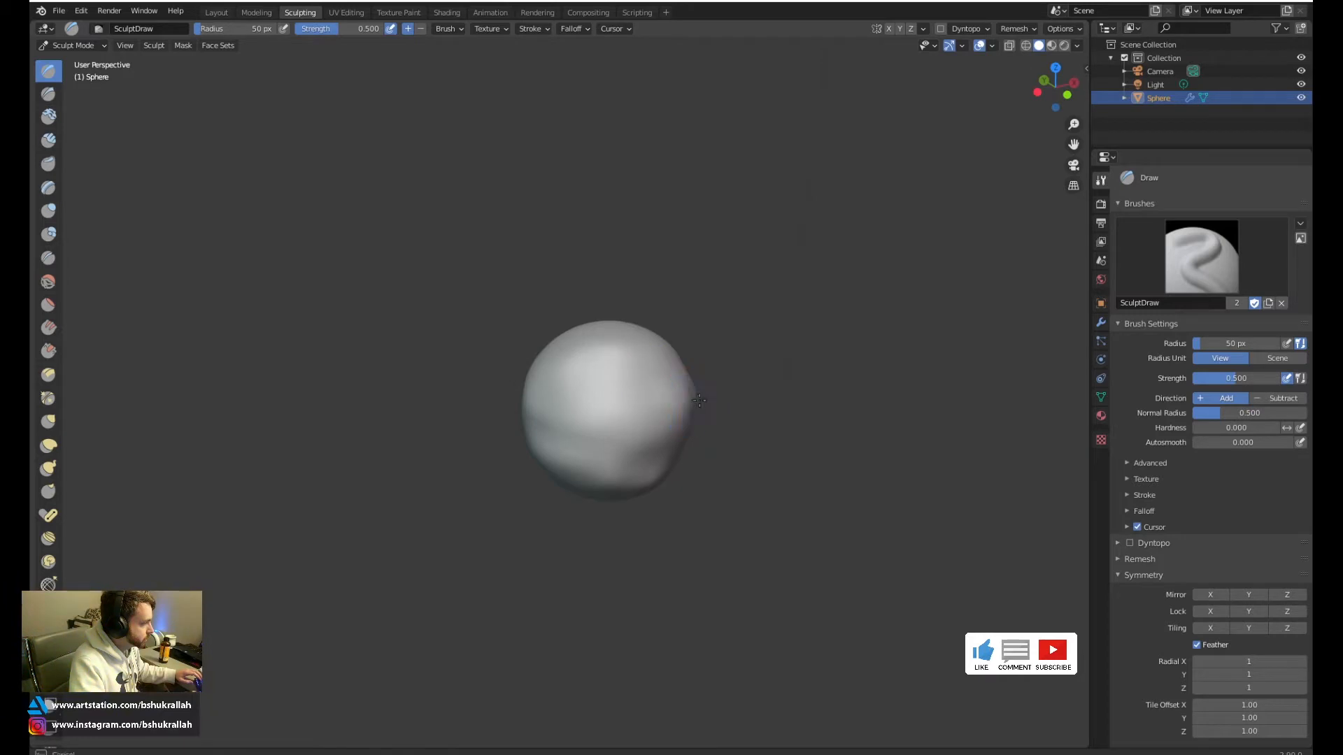
mouse_move(666, 393)
middle_down()
mouse_move(789, 348)
mouse_move(774, 401)
mouse_move(612, 413)
middle_up()
mouse_move(573, 381)
mouse_down()
mouse_move(675, 384)
mouse_move(627, 382)
mouse_up()
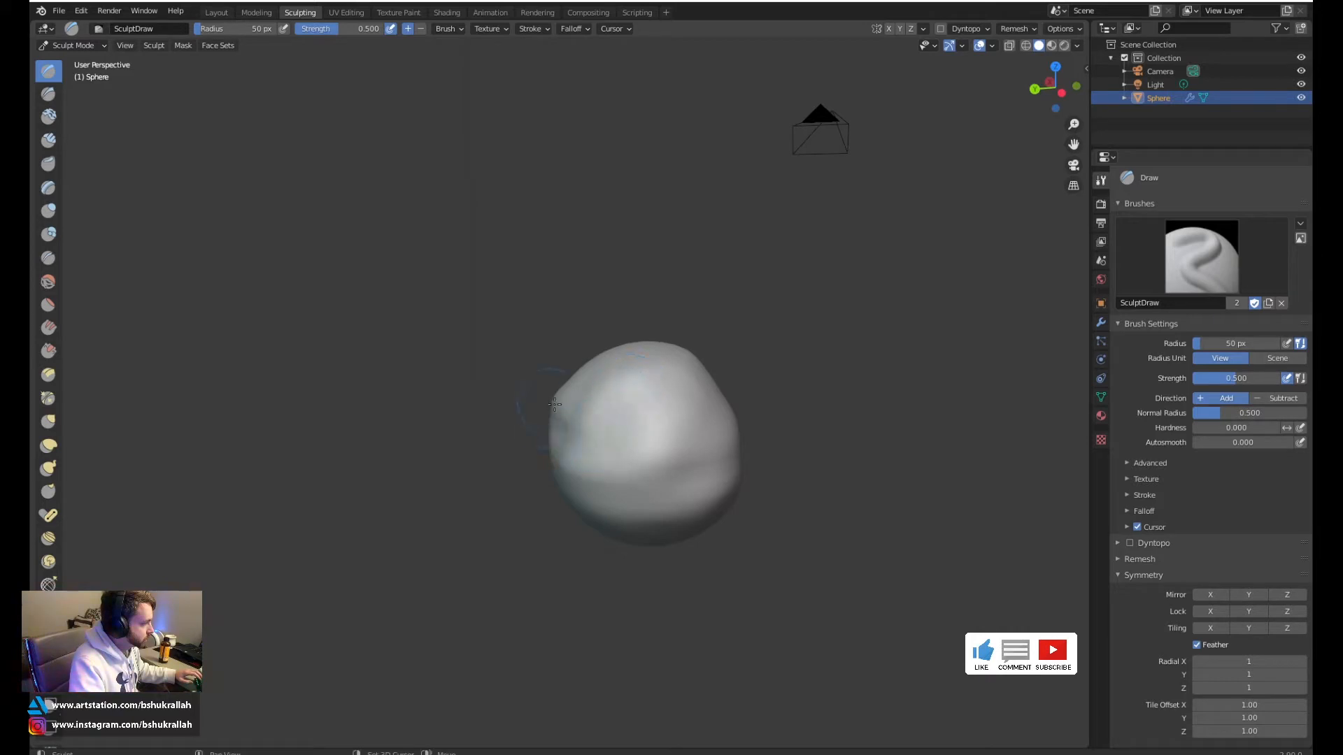
middle_drag(560, 458, 32, 442)
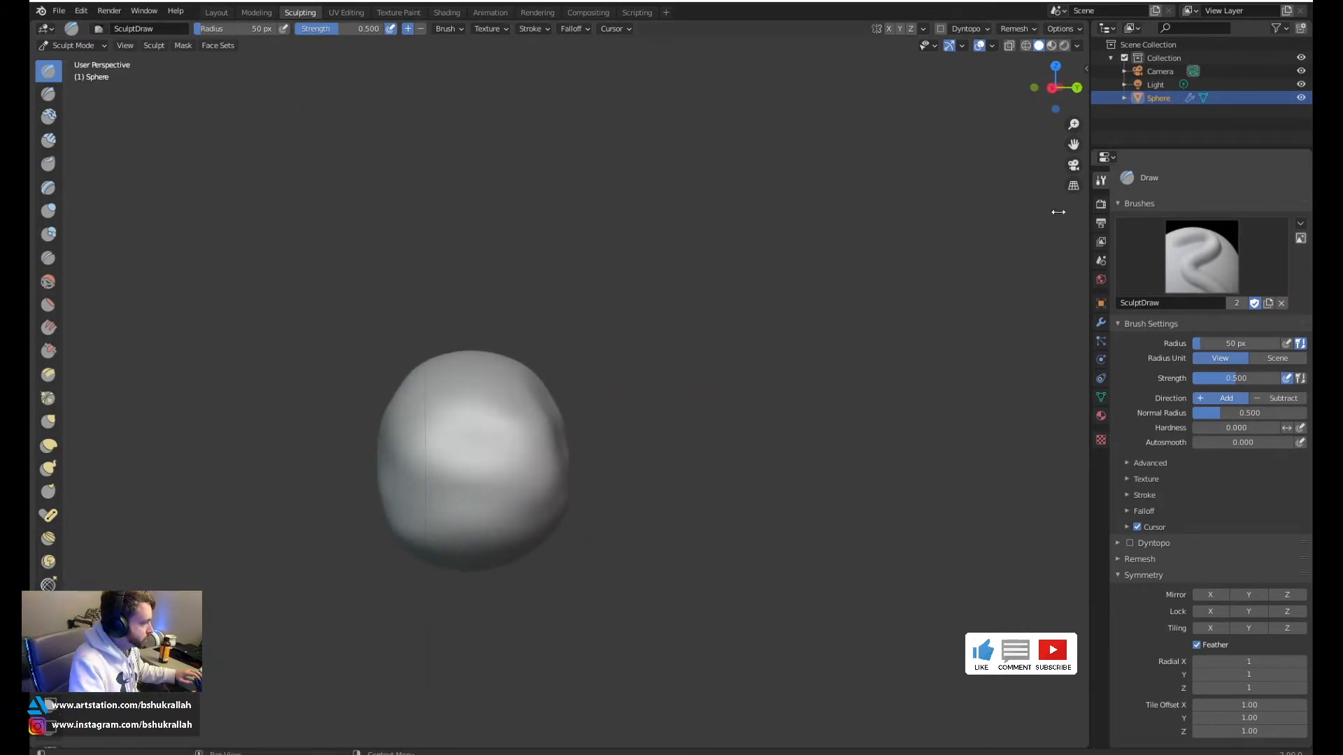
mouse_move(441, 398)
shift+middle_down()
mouse_move(474, 381)
mouse_move(746, 392)
mouse_move(874, 420)
mouse_move(790, 392)
mouse_move(774, 410)
shift+middle_up()
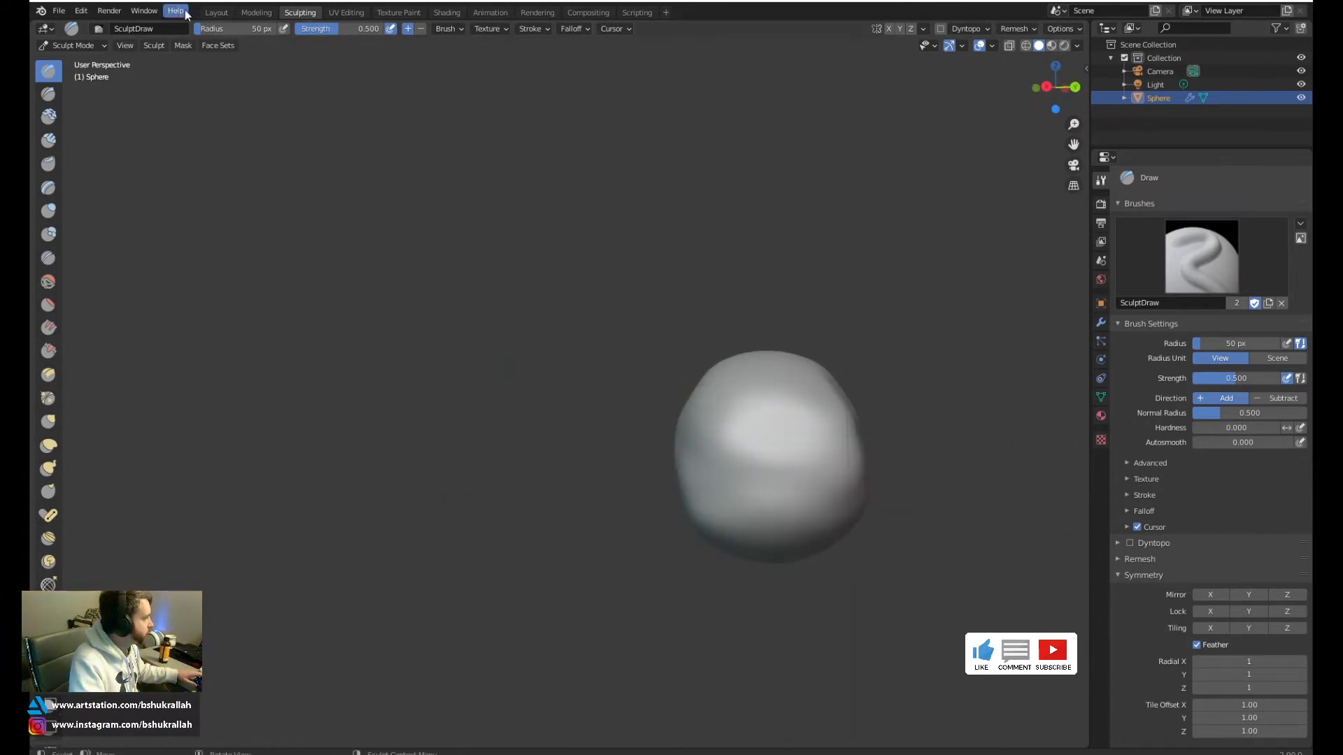
In the Layout workspace, duplicate the sculpted sphere straight up along Z and scale the copy to about two thirds as the head
click(213, 12)
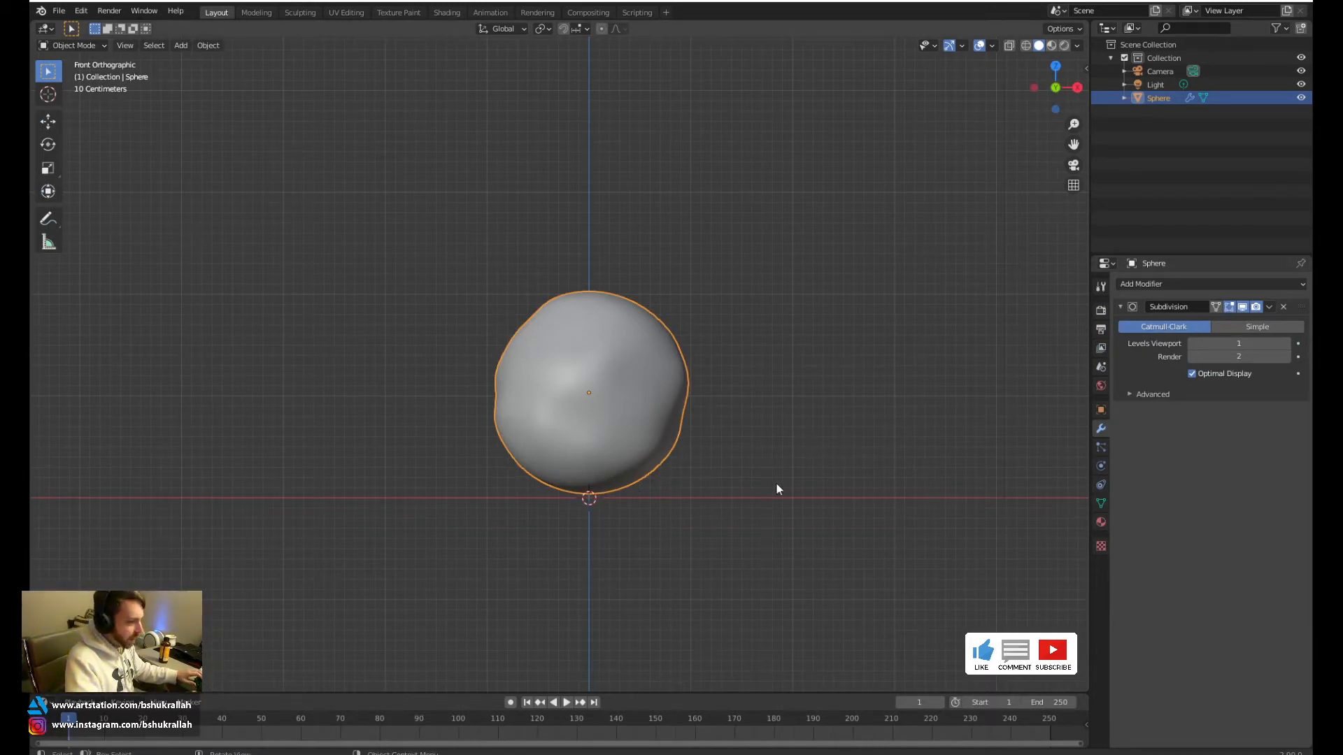
key(shift+d)
key(z)
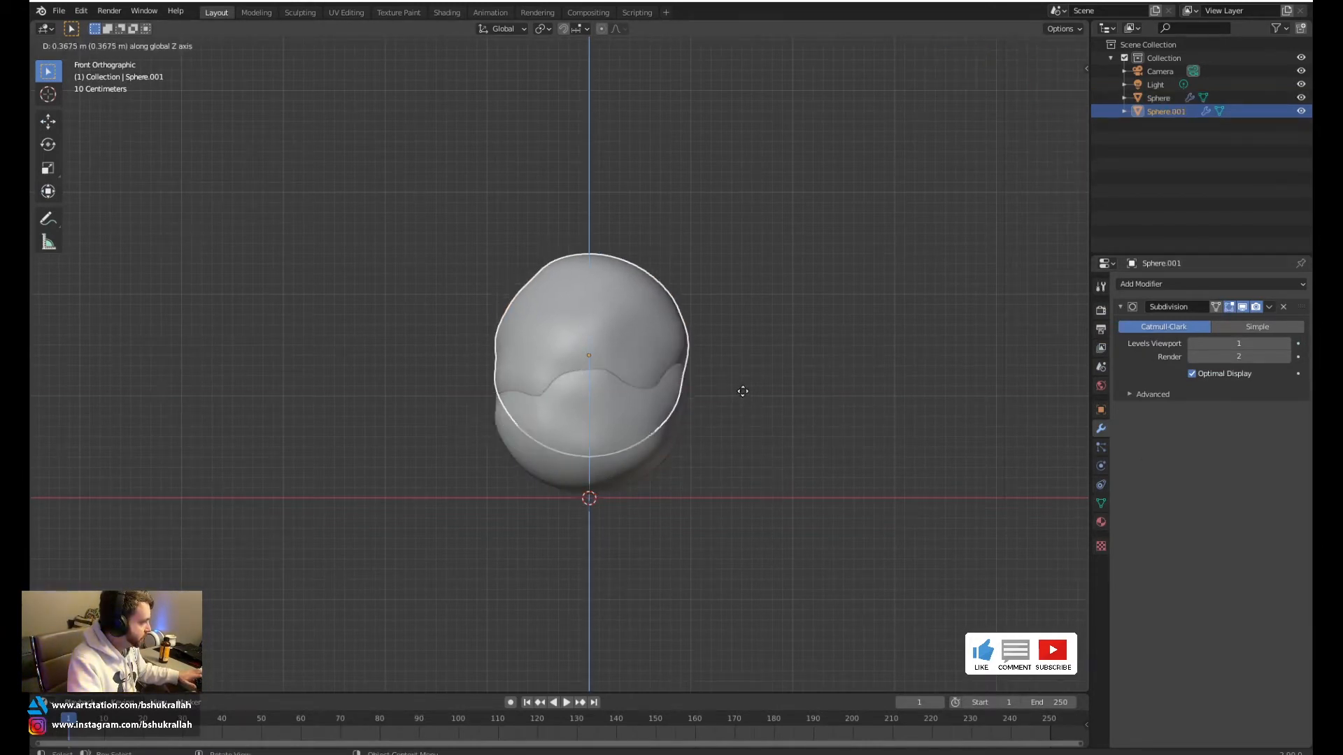
click(781, 236)
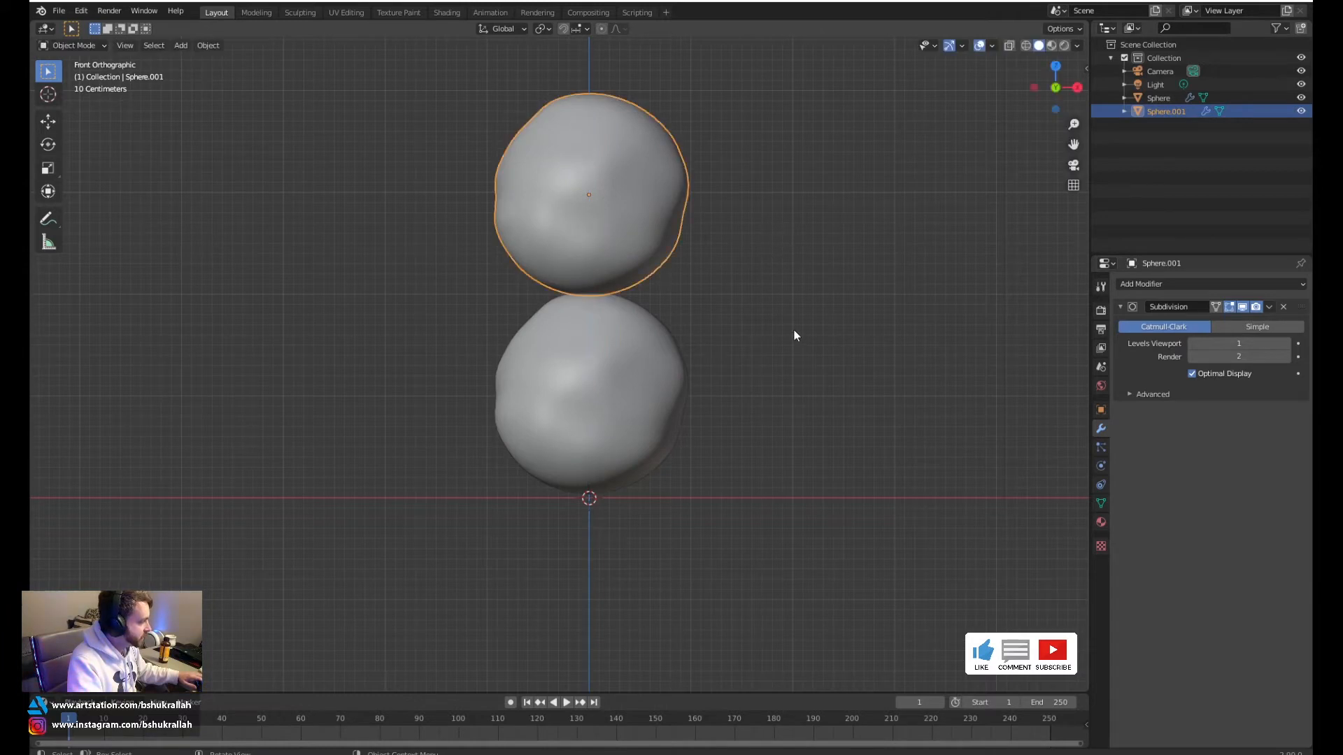
key(s)
click(768, 271)
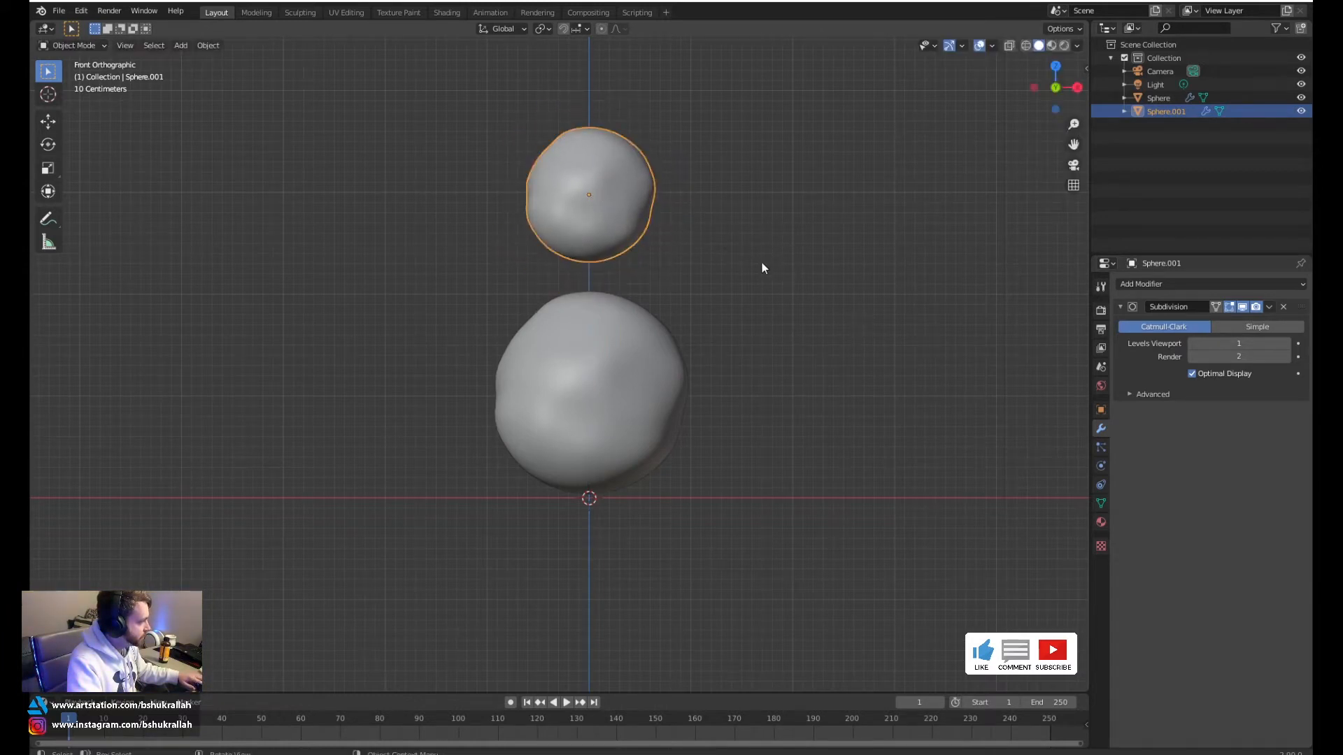
key(g)
key(x)
key(Escape)
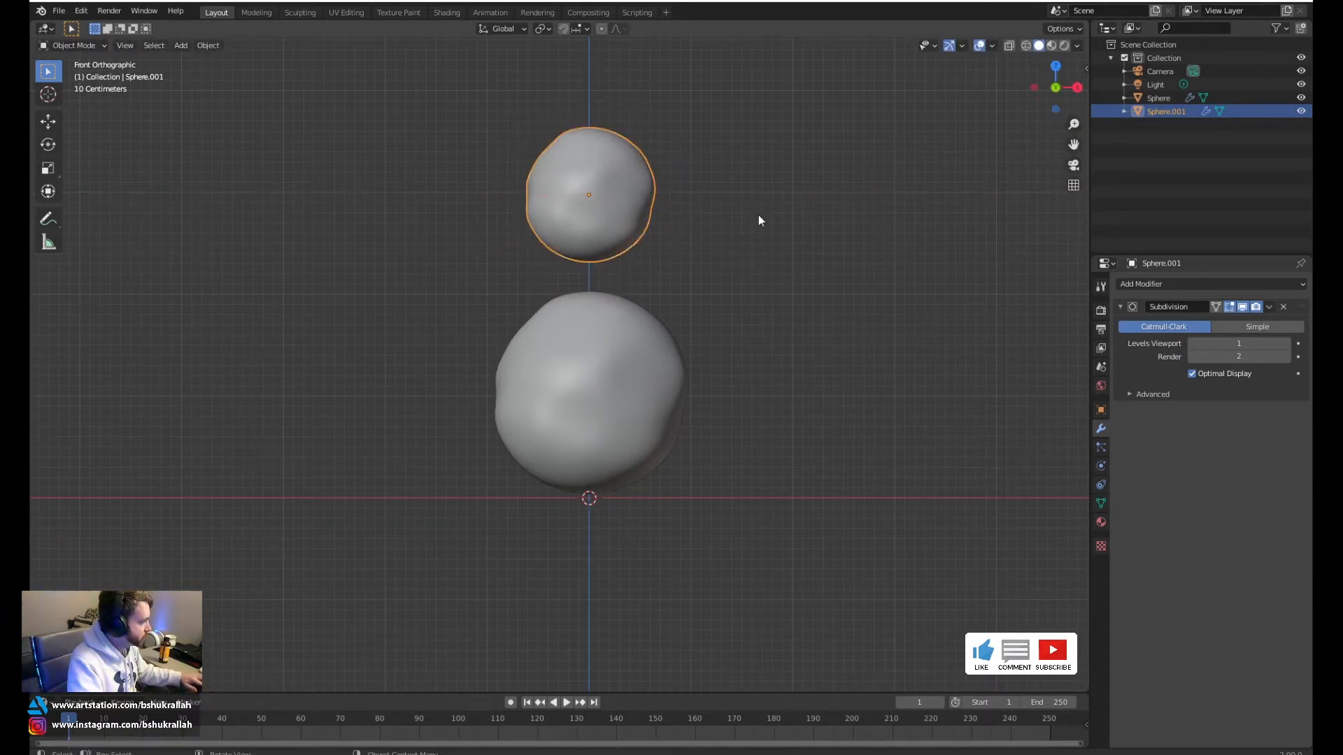
Lower the smaller sphere along Z until it sinks slightly into the body, and rotate it so its lumps differ from the body's
key(g)
key(z)
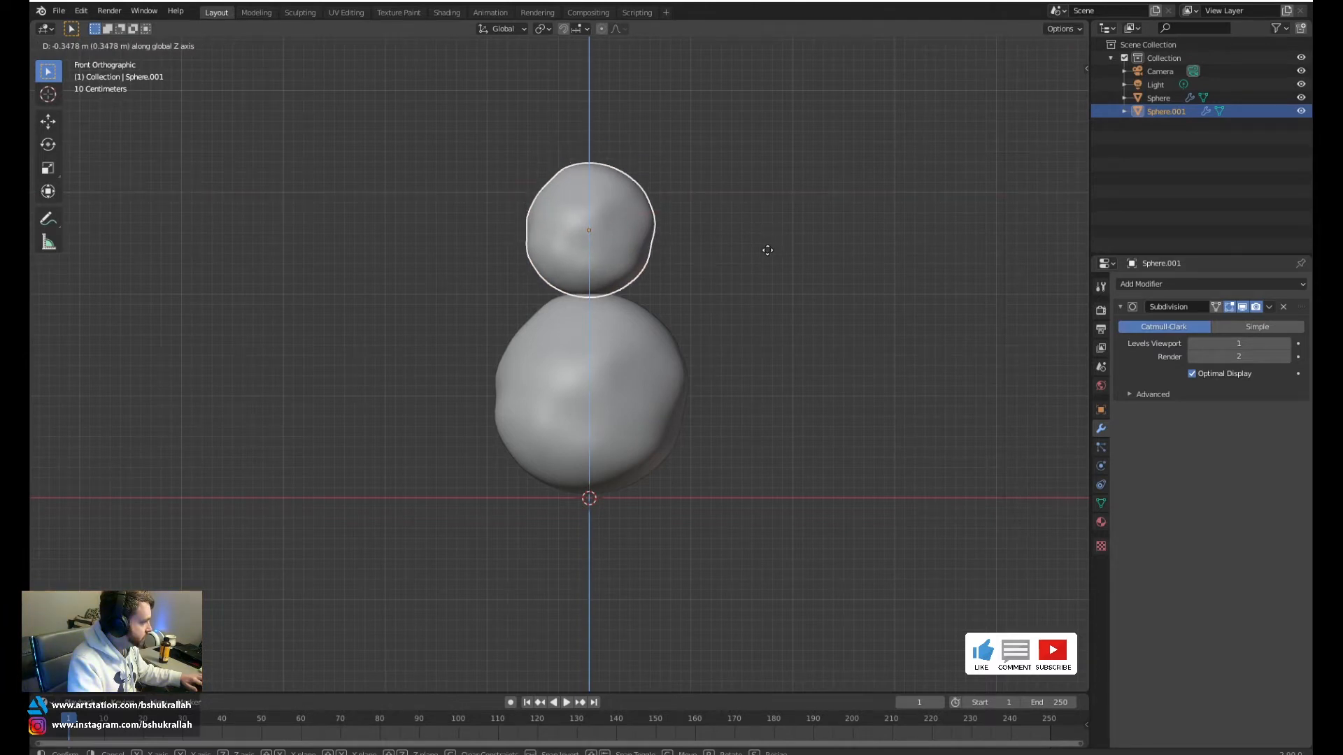
click(768, 257)
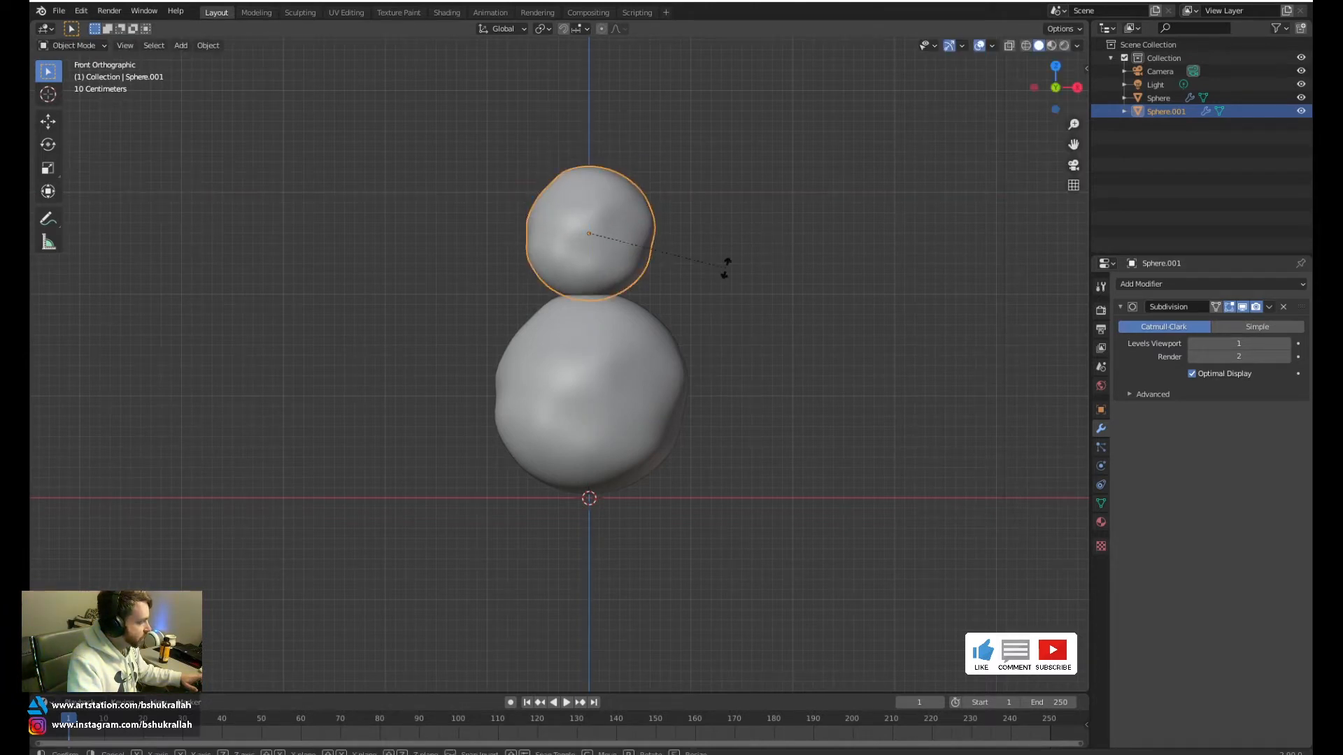
key(r)
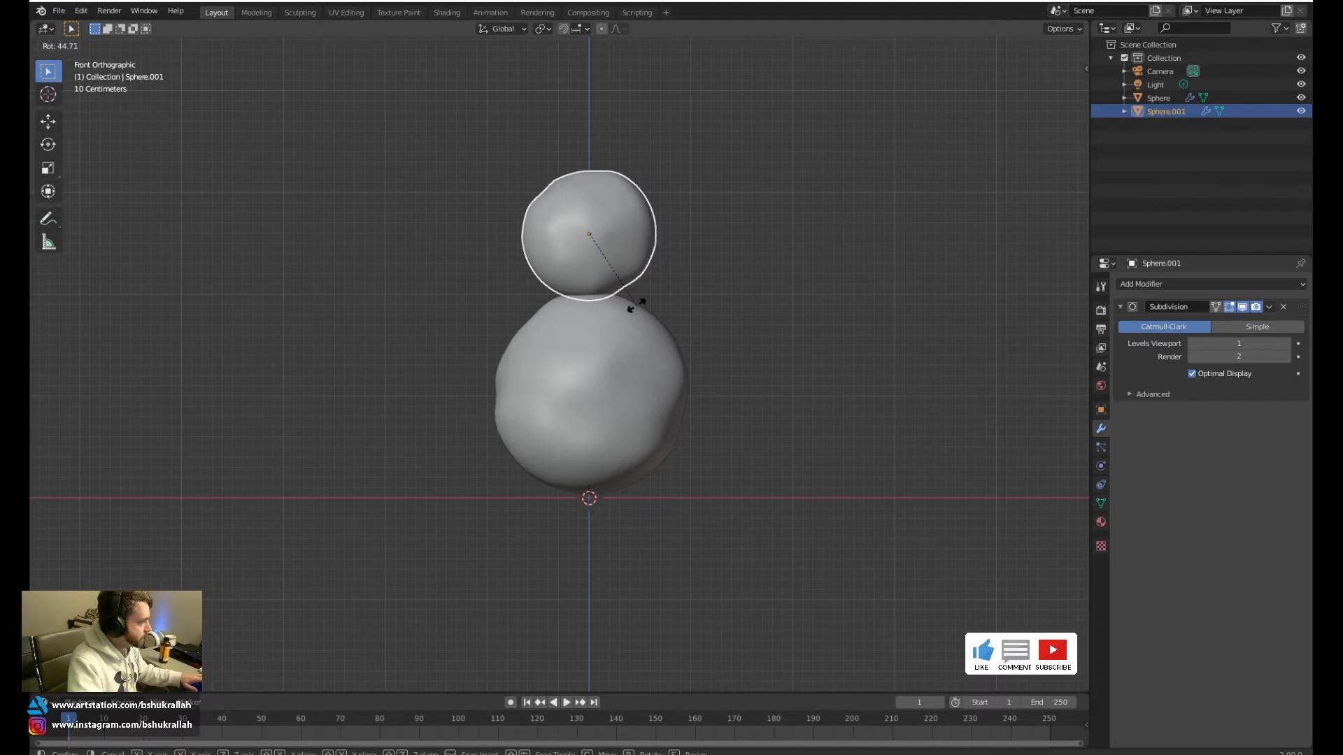
click(608, 316)
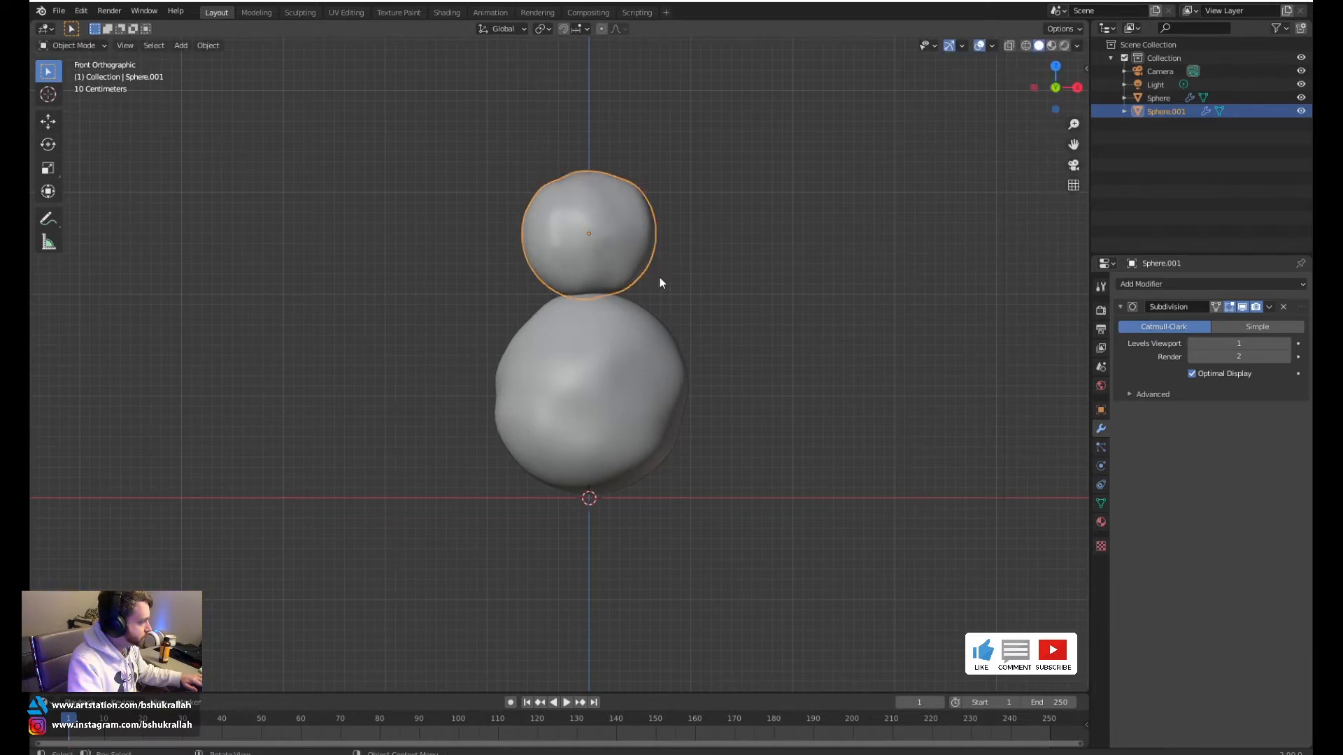
key(g)
right_click(700, 246)
key(g)
right_click(713, 259)
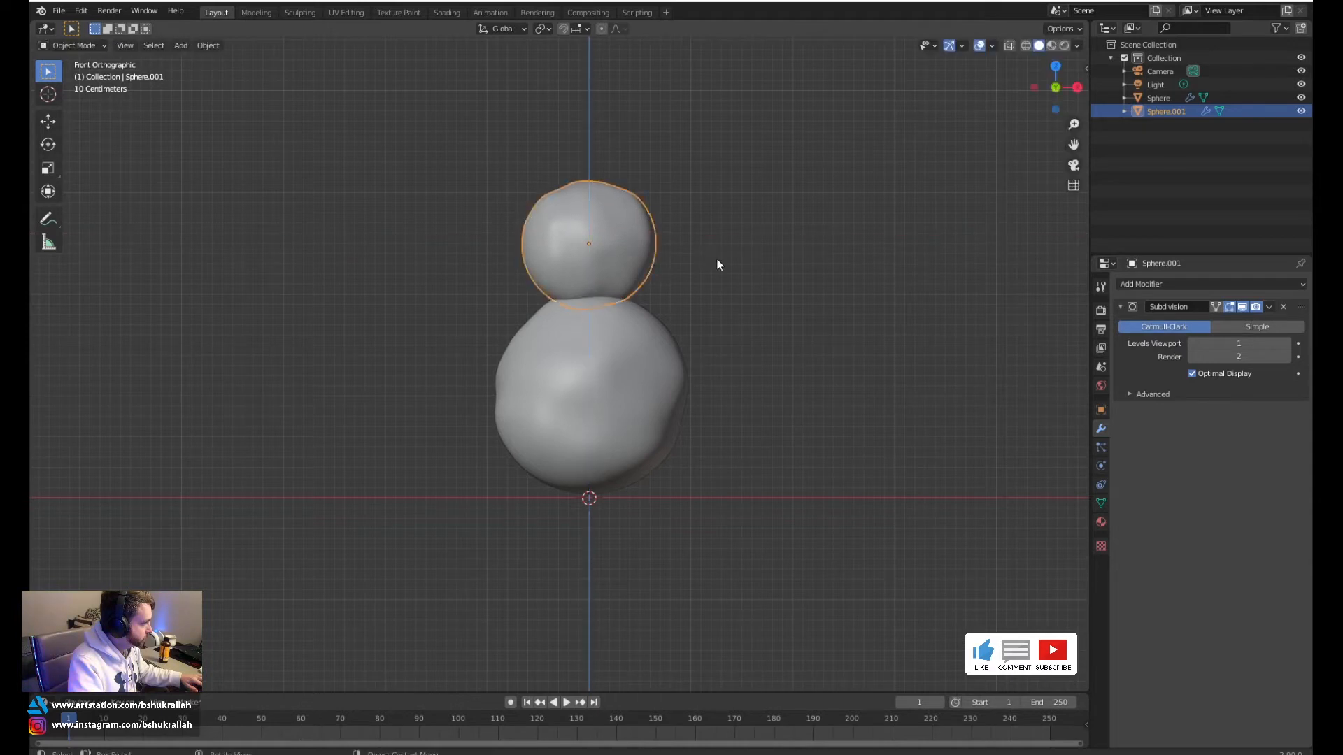
click(696, 283)
click(632, 271)
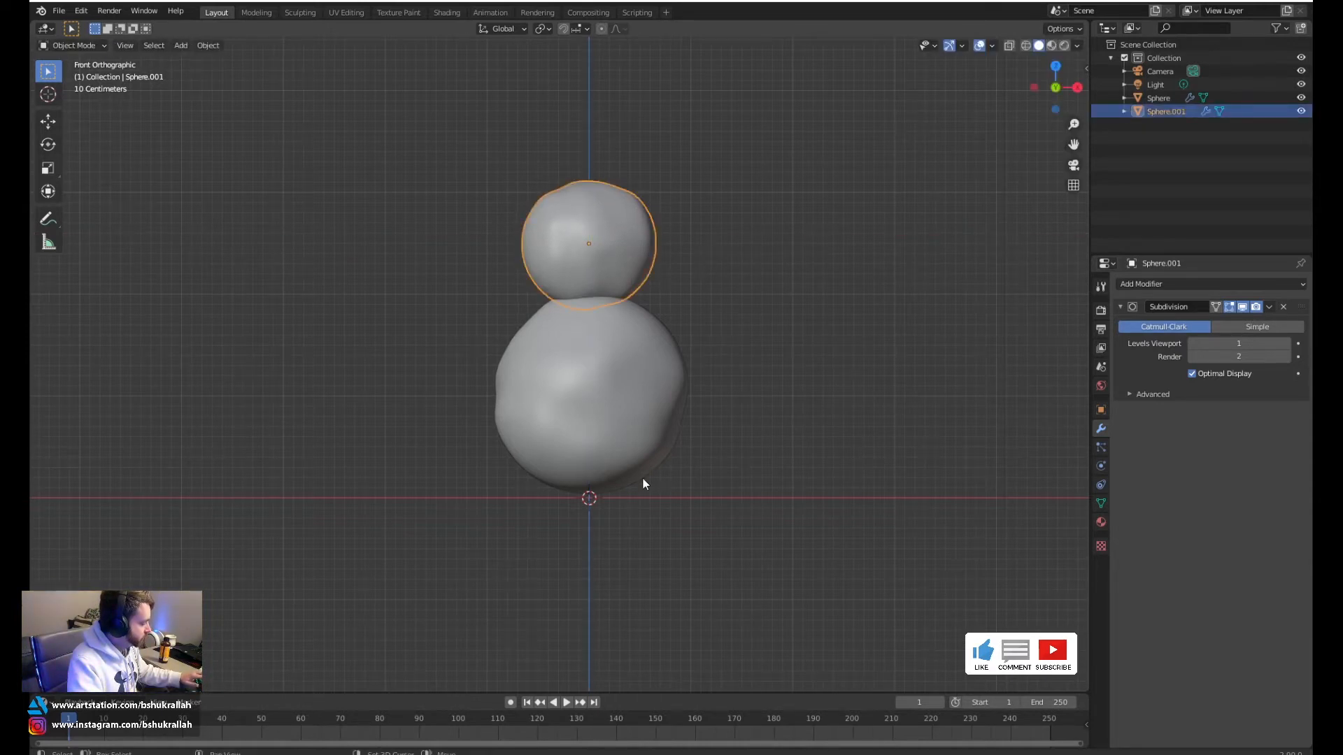
Duplicate the smaller sphere straight up along Z and scale the copy down to form the snowman's third ball
key(shift+d)
key(z)
click(676, 364)
key(s)
click(764, 267)
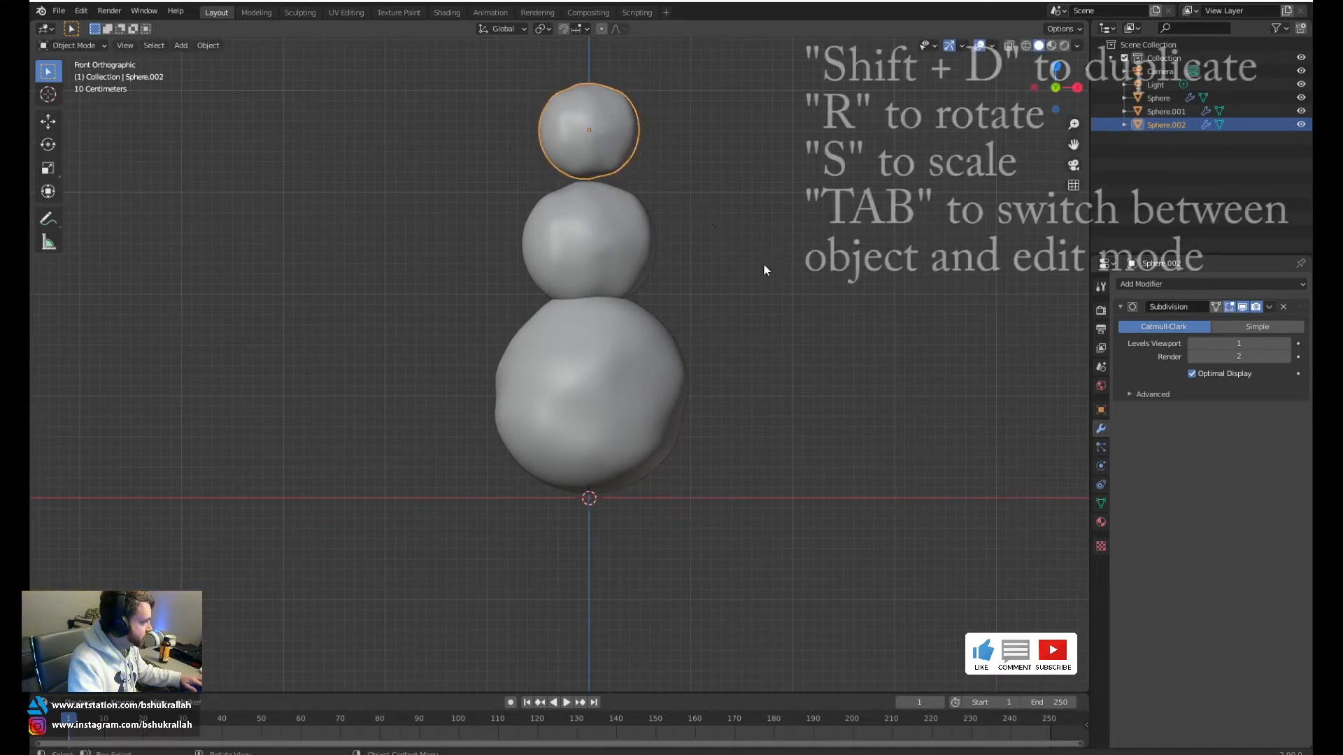
Settle the topmost ball onto the middle one and turn it with a free trackball rotation to vary its bumps
key(g)
key(x)
right_click(733, 269)
key(g)
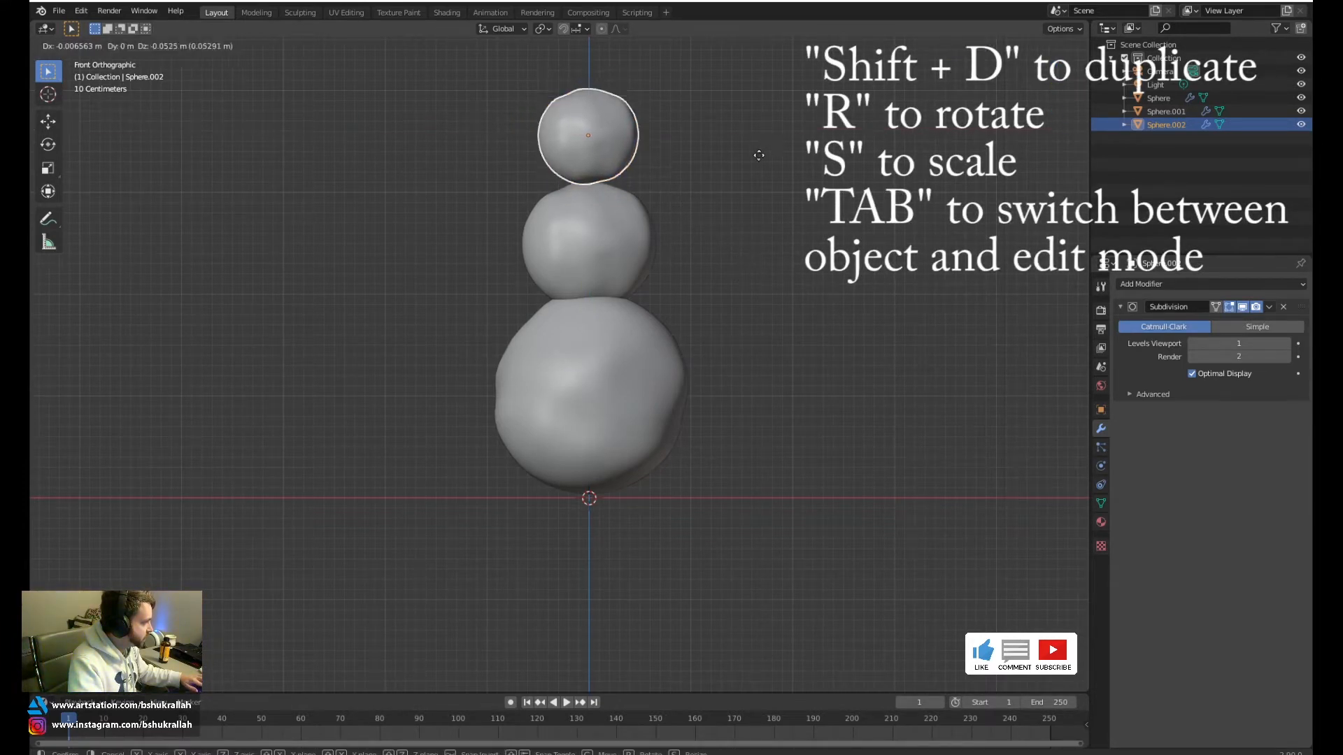
click(766, 160)
middle_drag(765, 159, 746, 195)
key(r)
key(r)
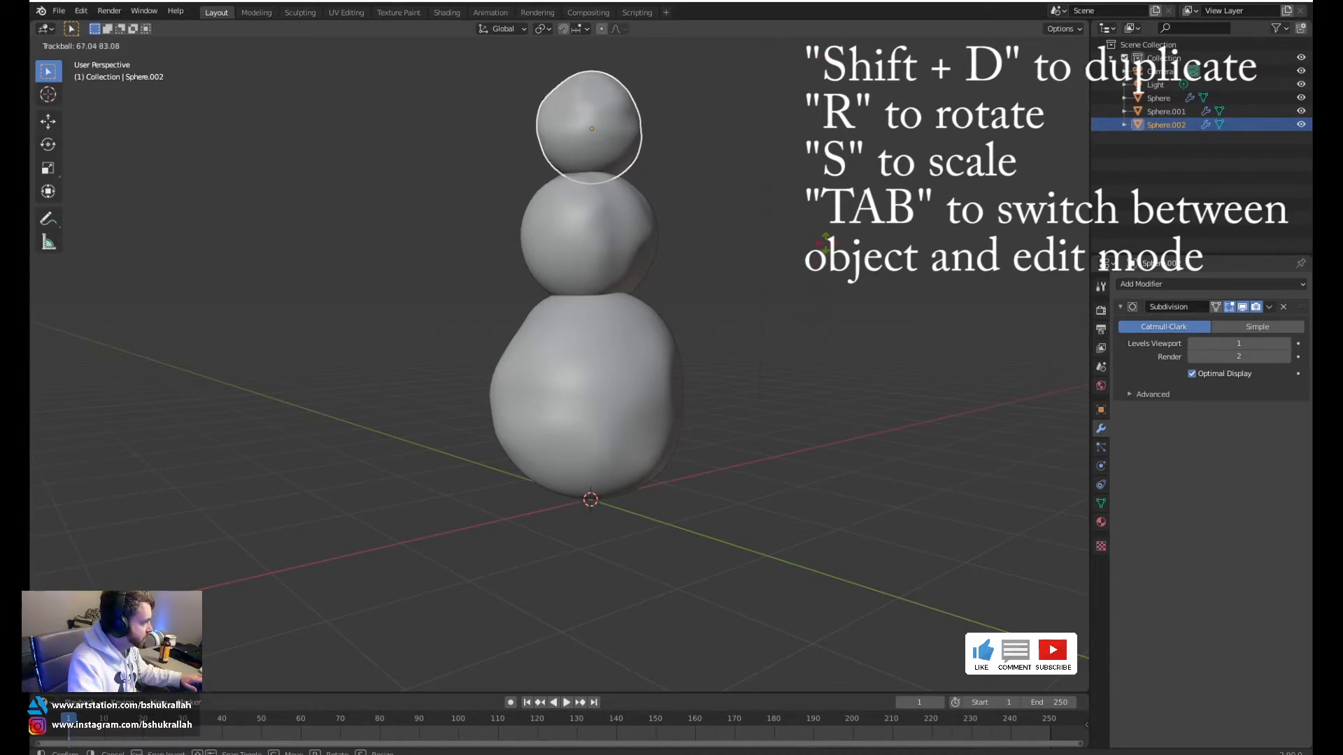
click(825, 243)
click(827, 246)
Deselect everything, add a mesh plane under the snowman and scale it up about 7.1 times as the ground
middle_drag(668, 220, 350, 246)
scroll(518, 279, down, 4)
middle_drag(619, 349, 596, 454)
key(a)
key(alt+a)
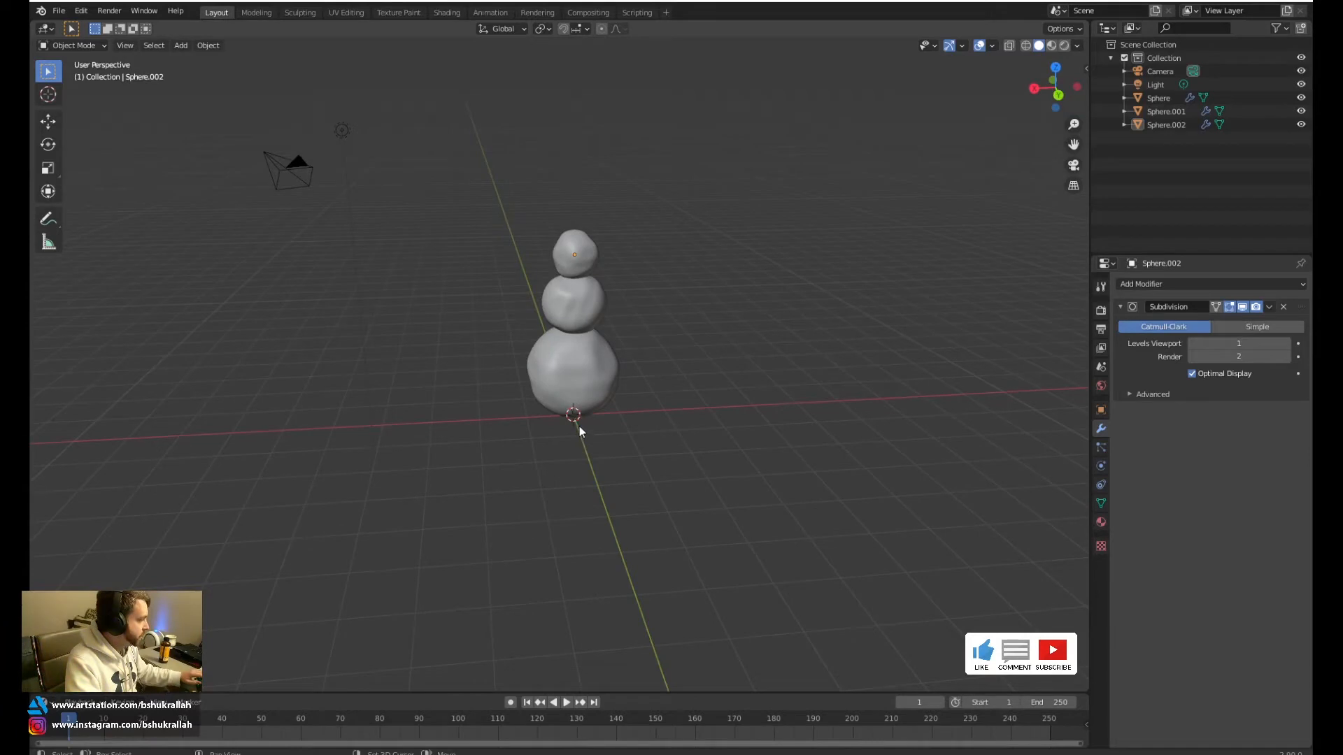
key(shift+a)
mouse_move(581, 415)
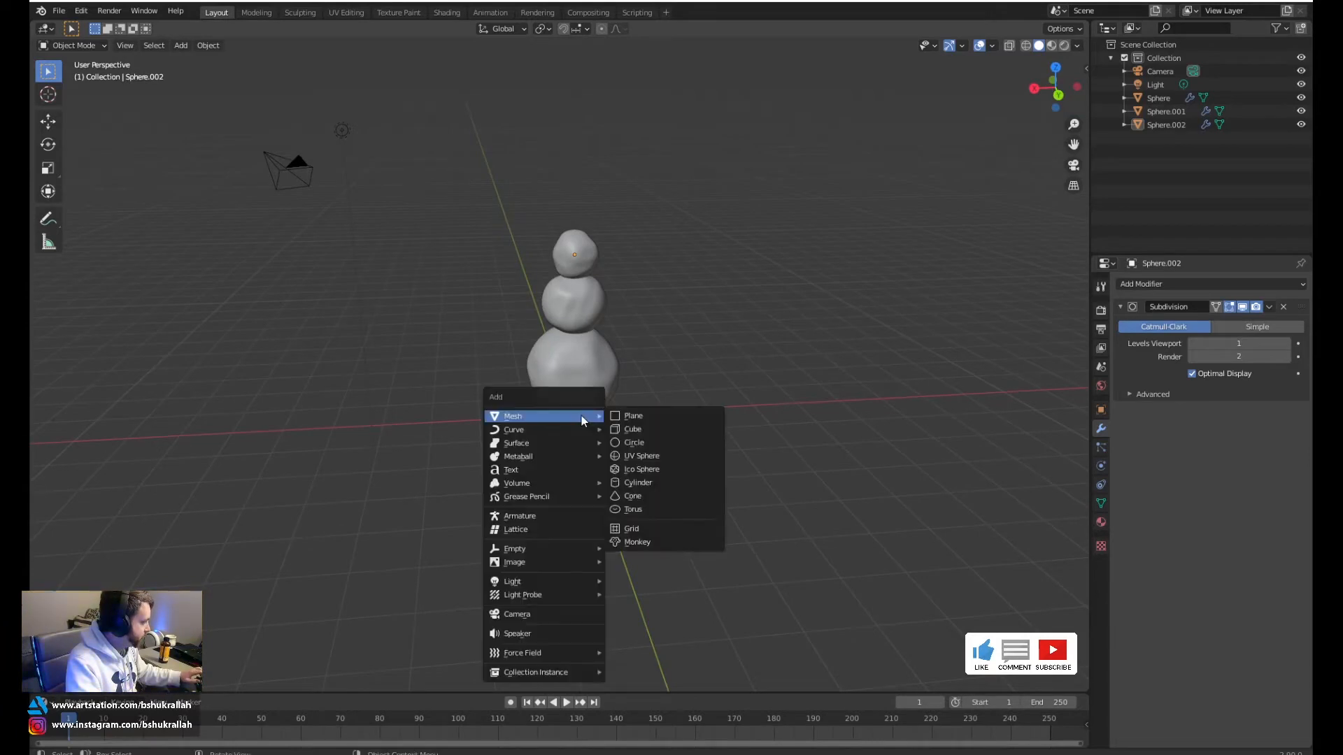
click(676, 413)
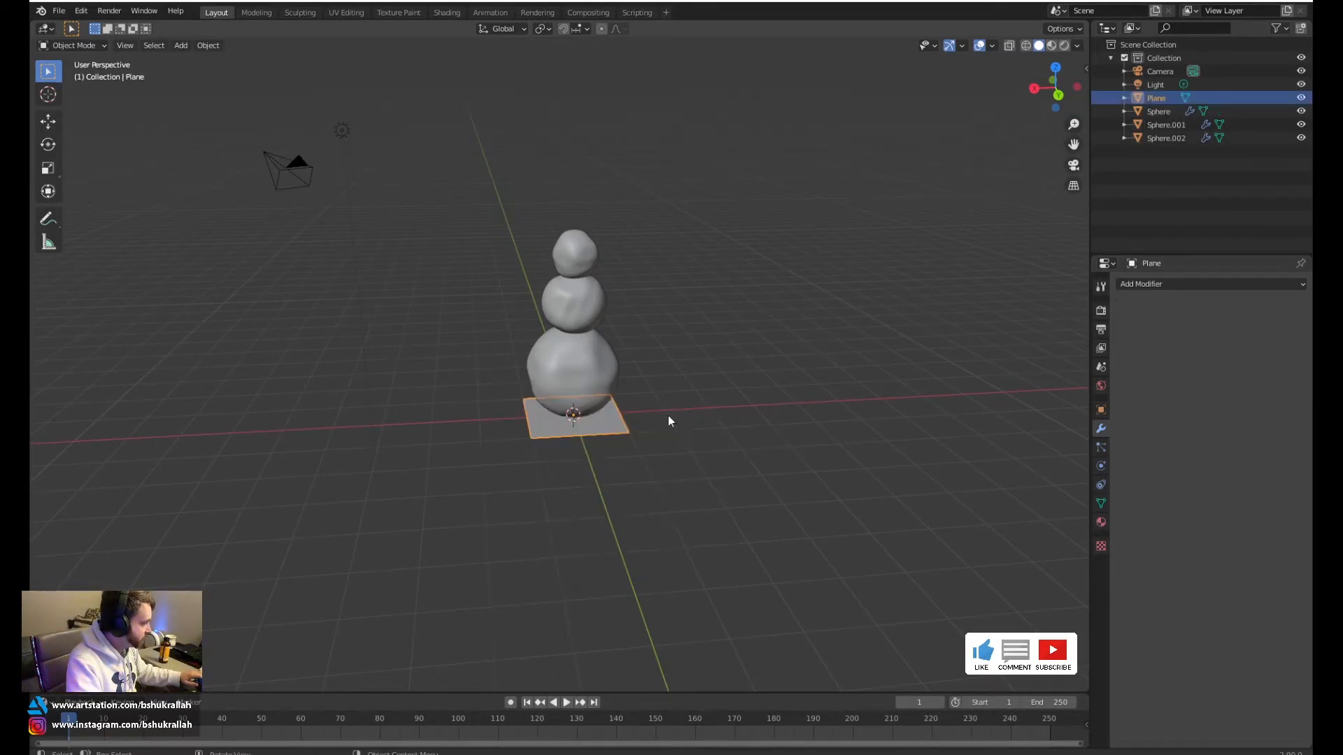
key(s)
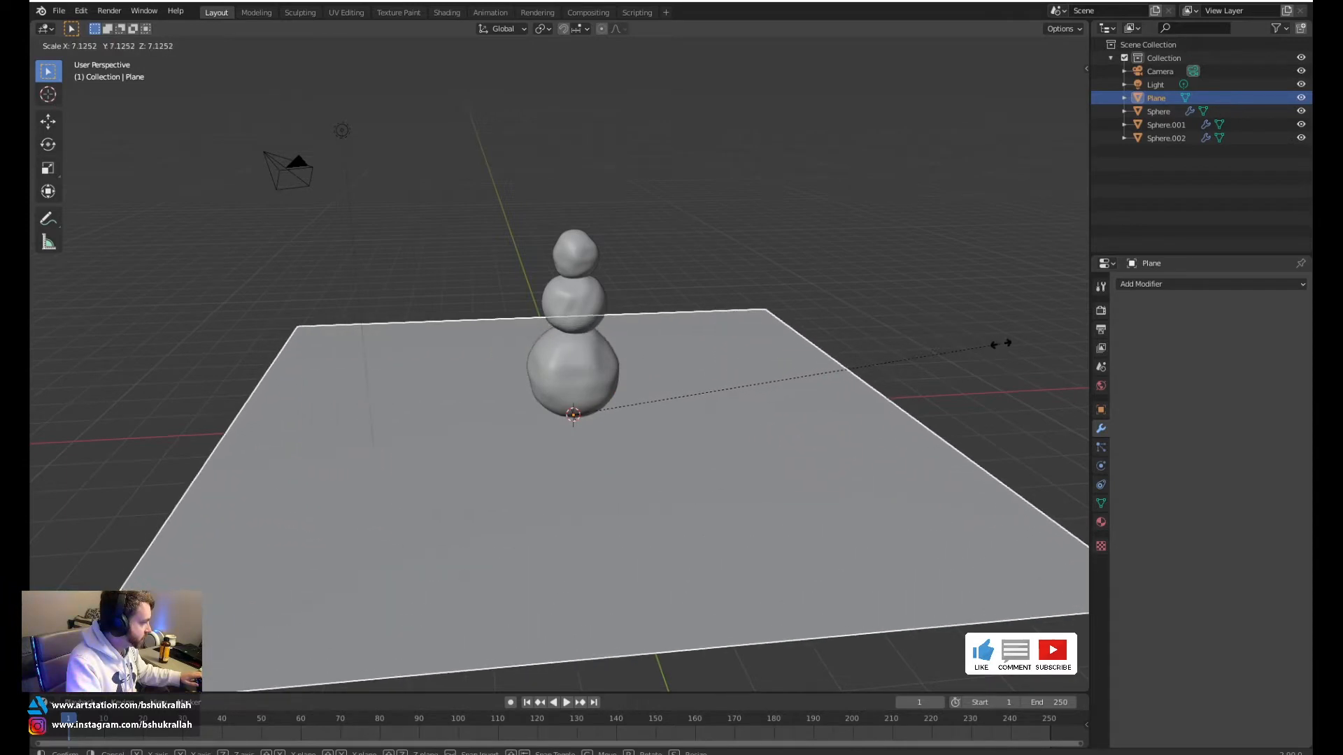
click(932, 354)
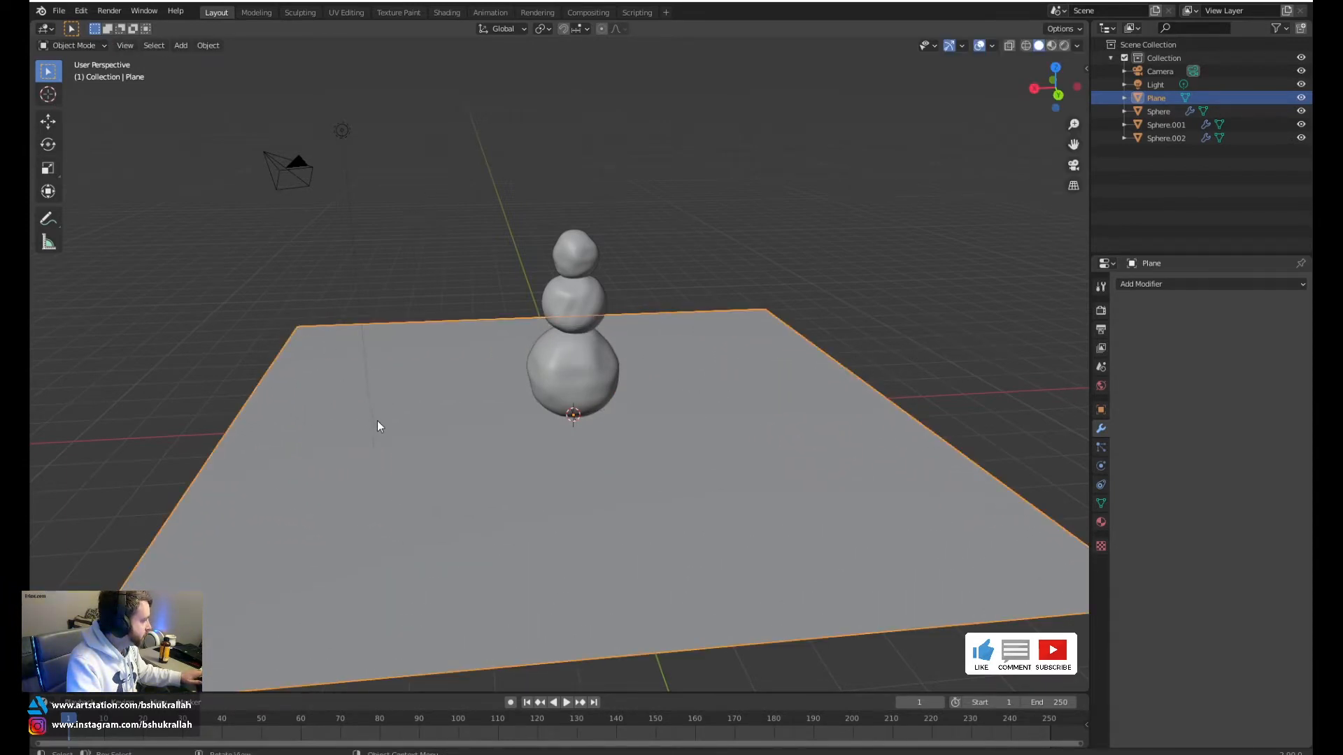
Enter Edit Mode on the ground plane, subdivide the whole mesh five times and clear the selection
key(Tab)
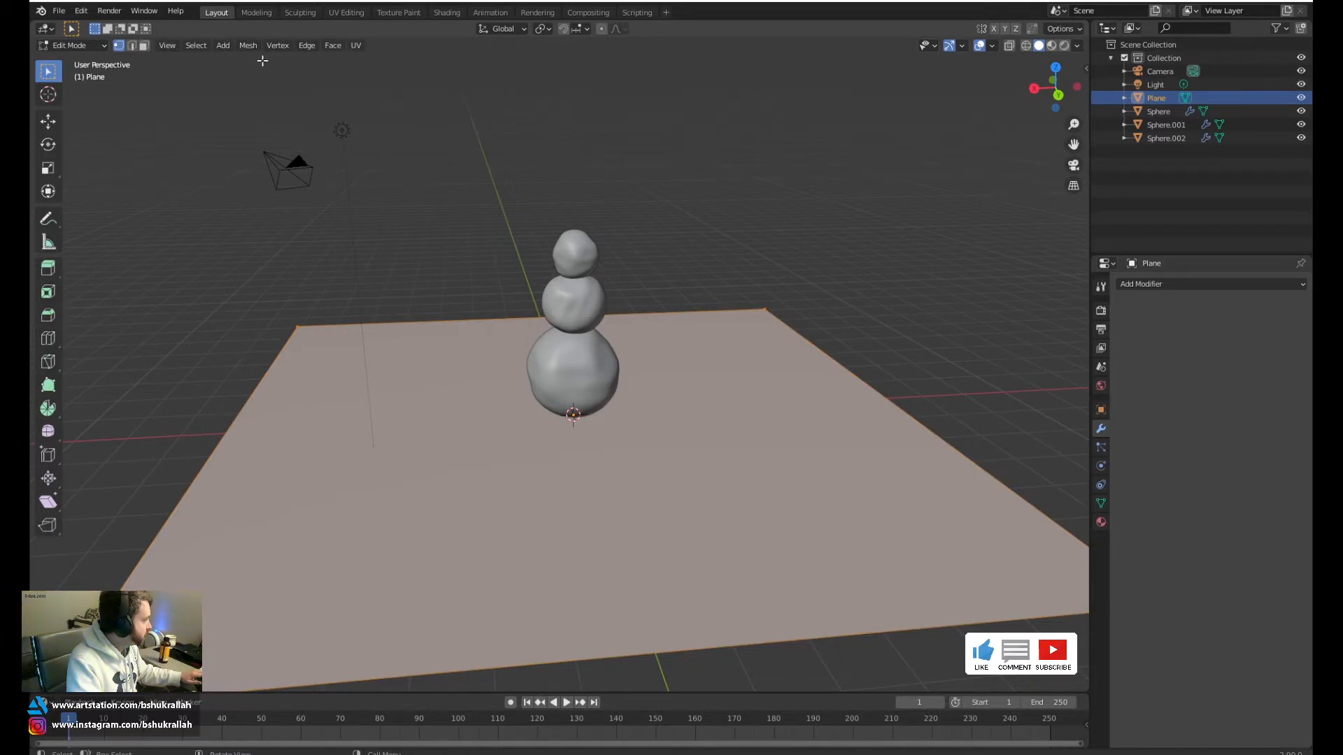
click(305, 47)
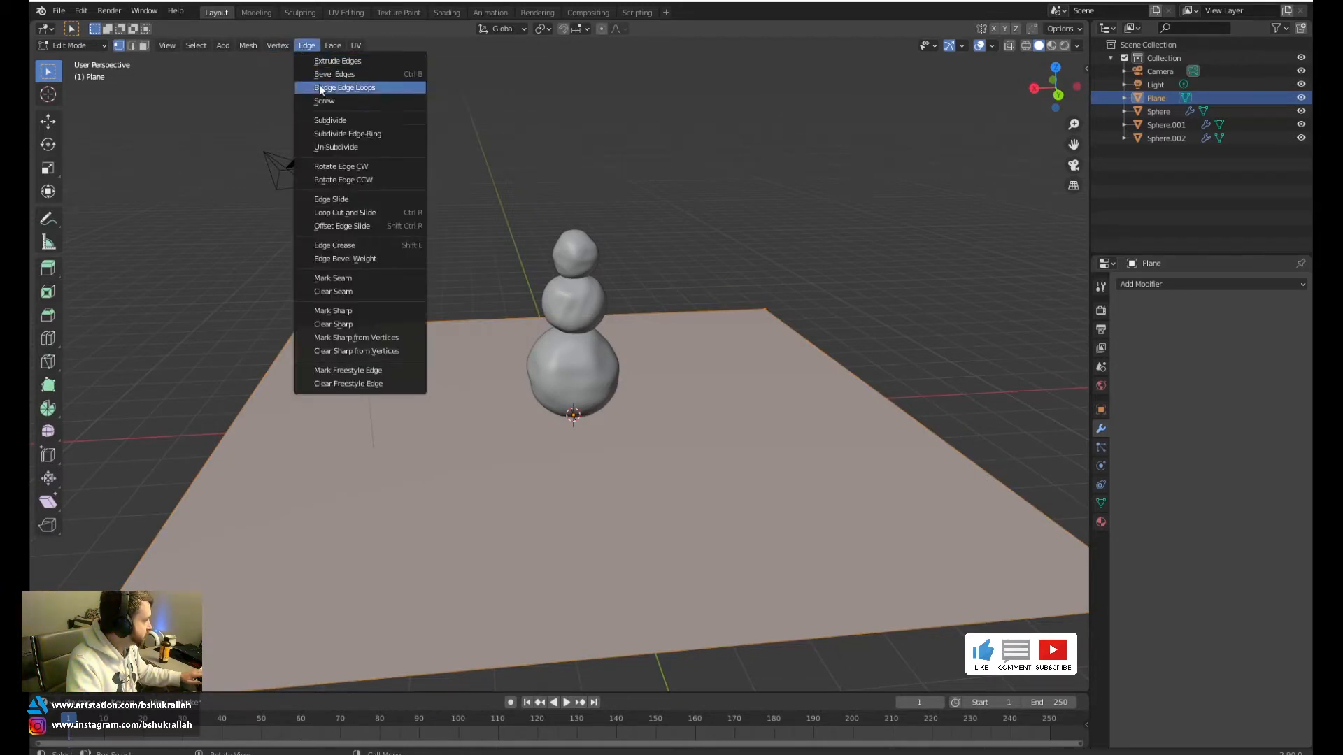
click(351, 120)
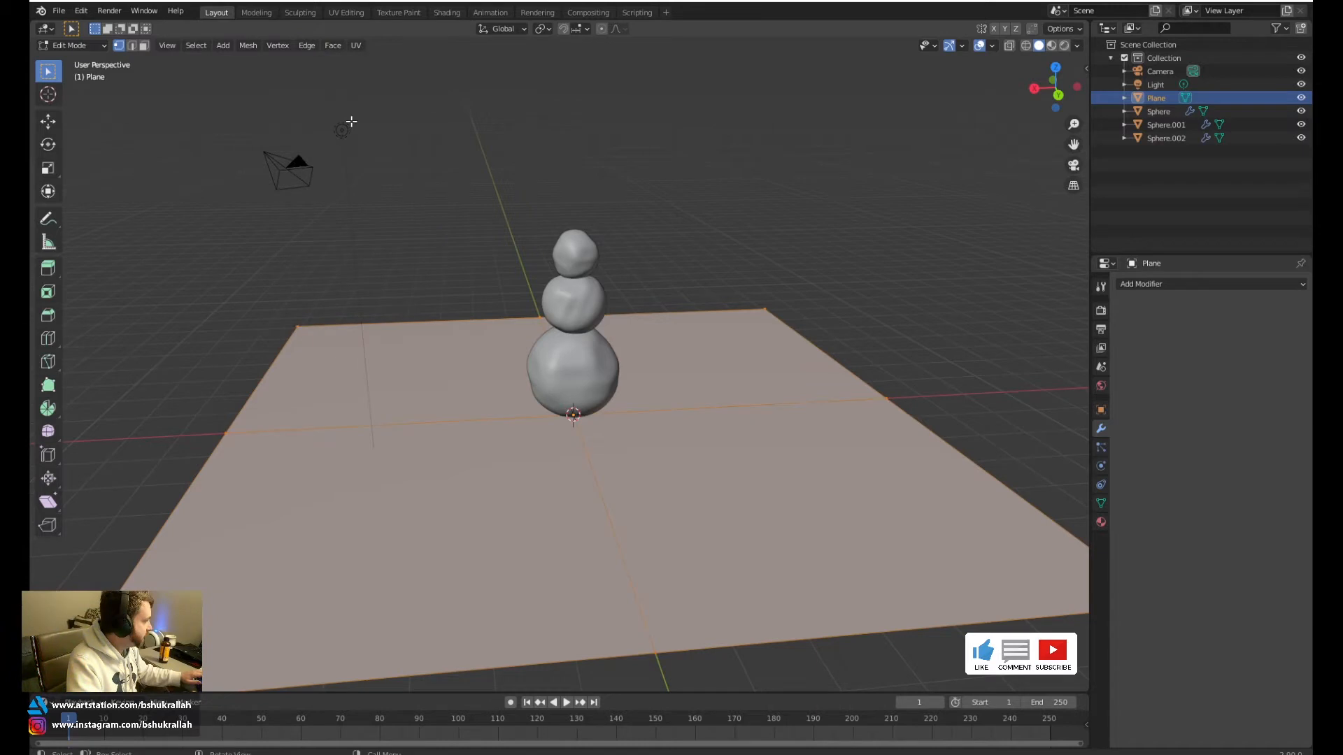
middle_drag(556, 275, 674, 402)
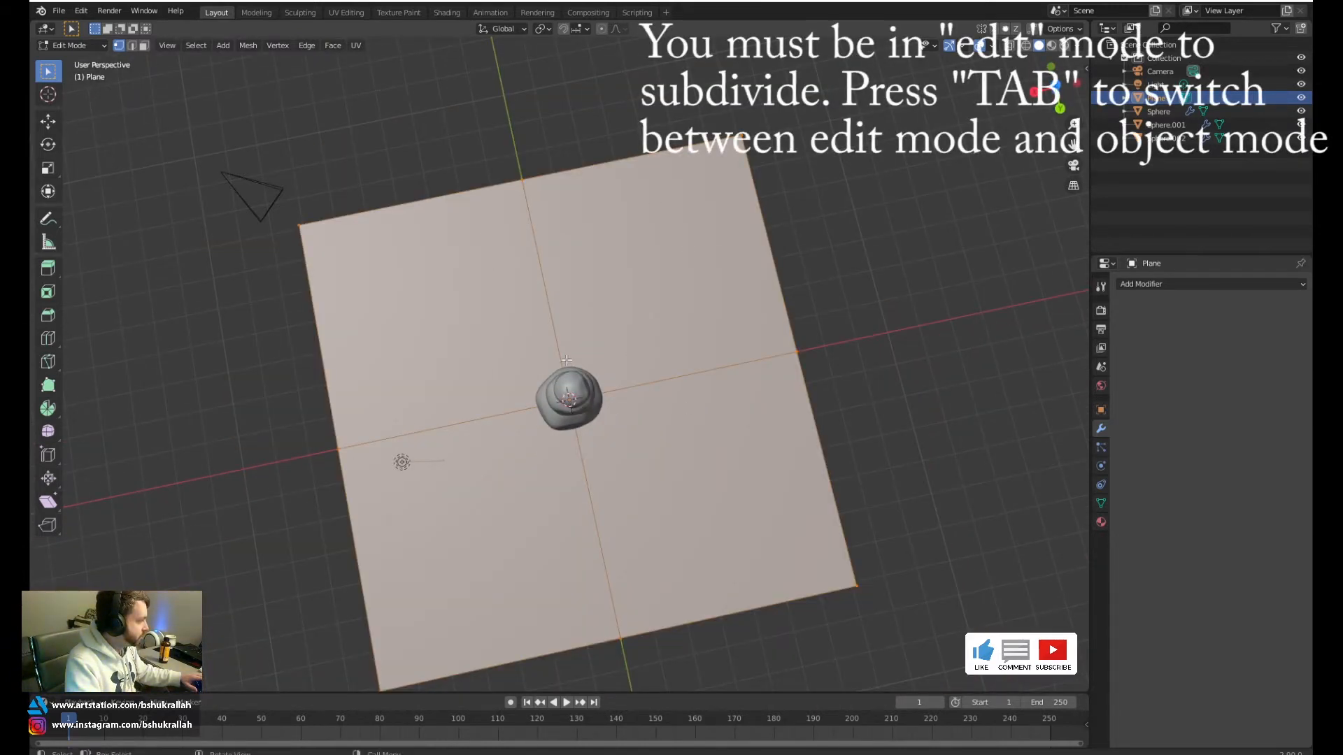
click(305, 45)
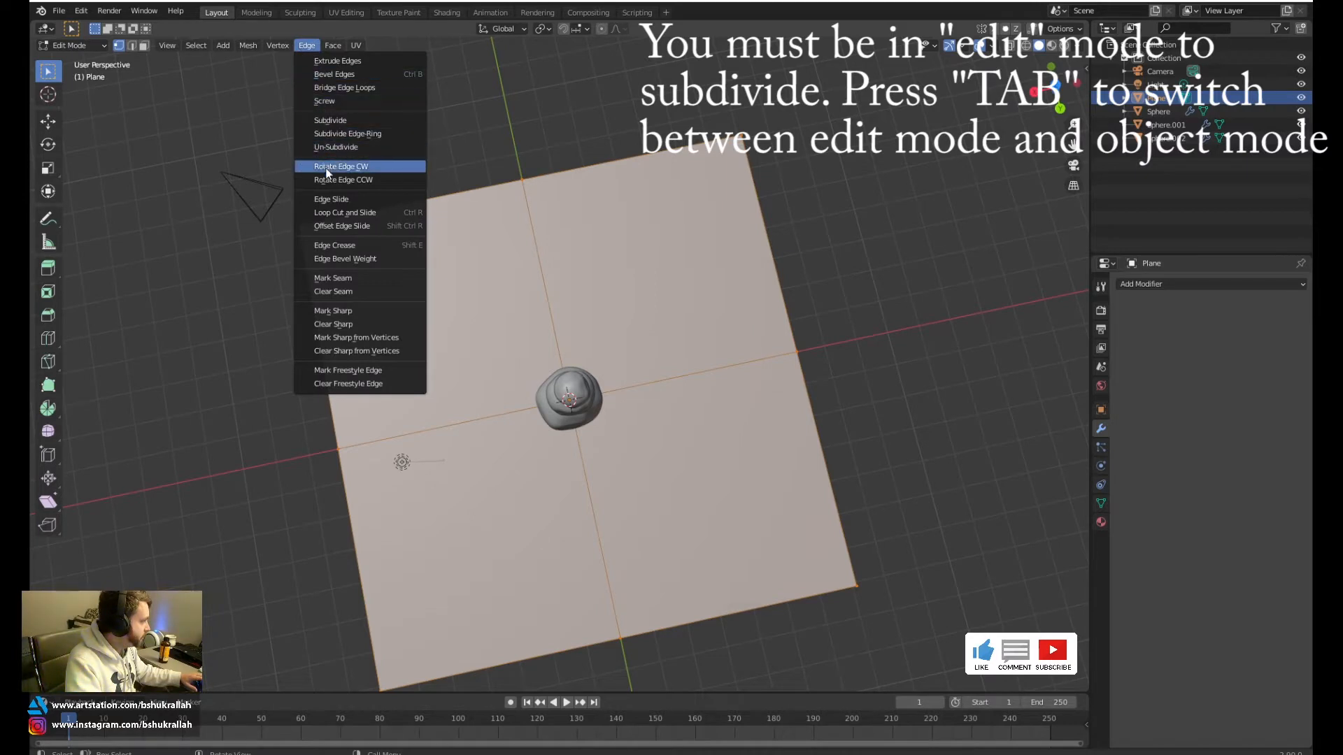
click(362, 122)
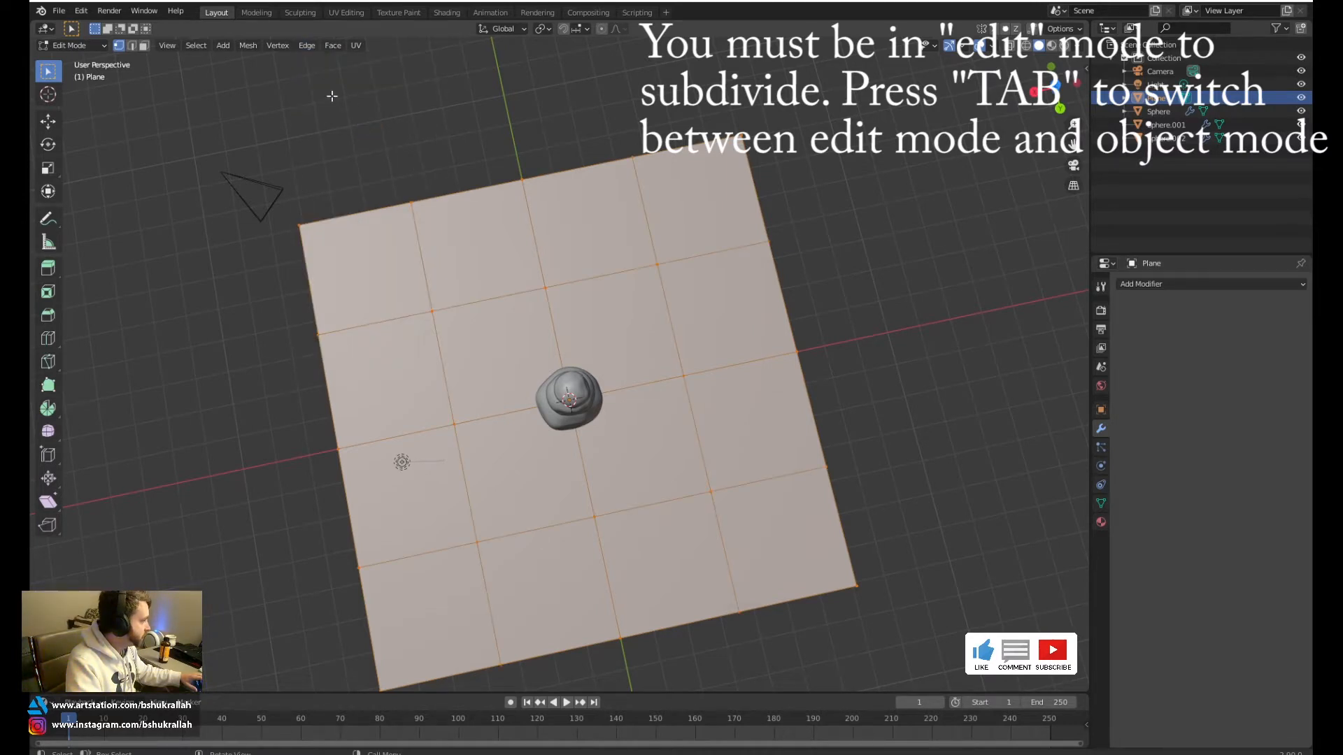
click(306, 46)
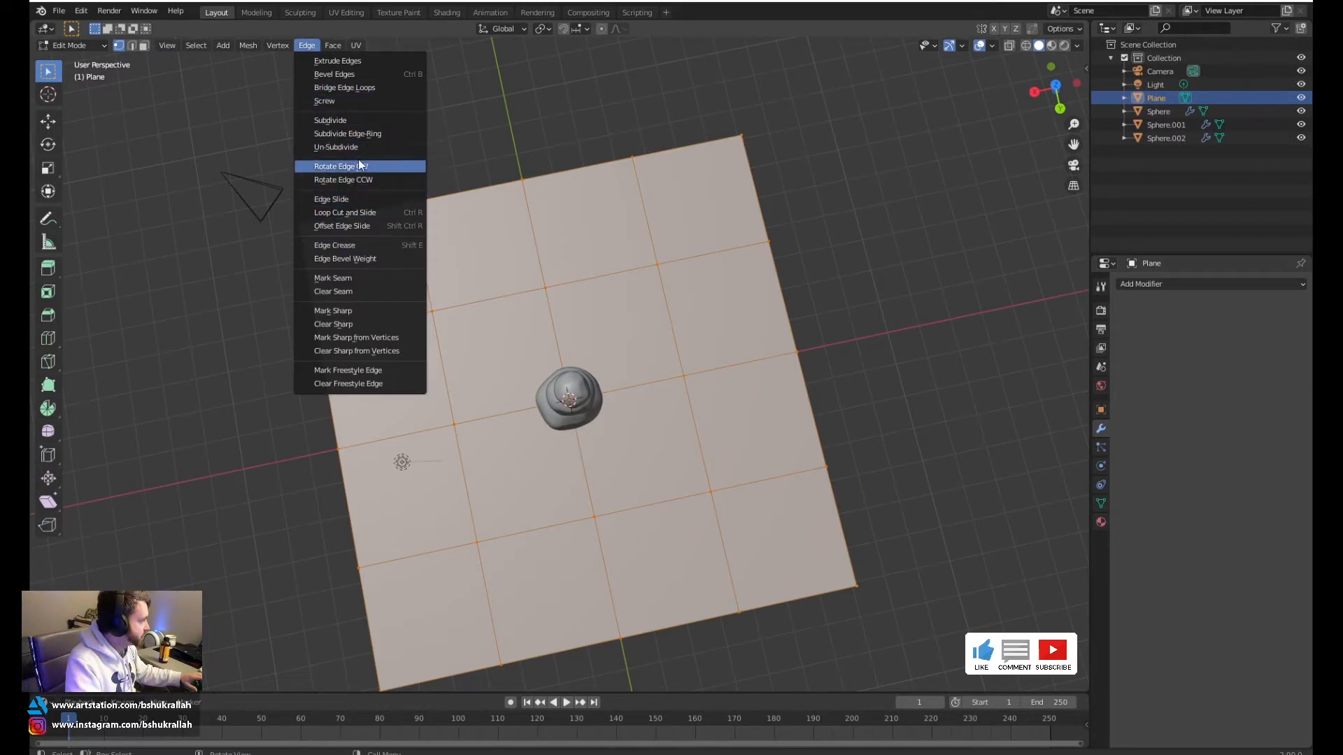
click(366, 122)
click(312, 45)
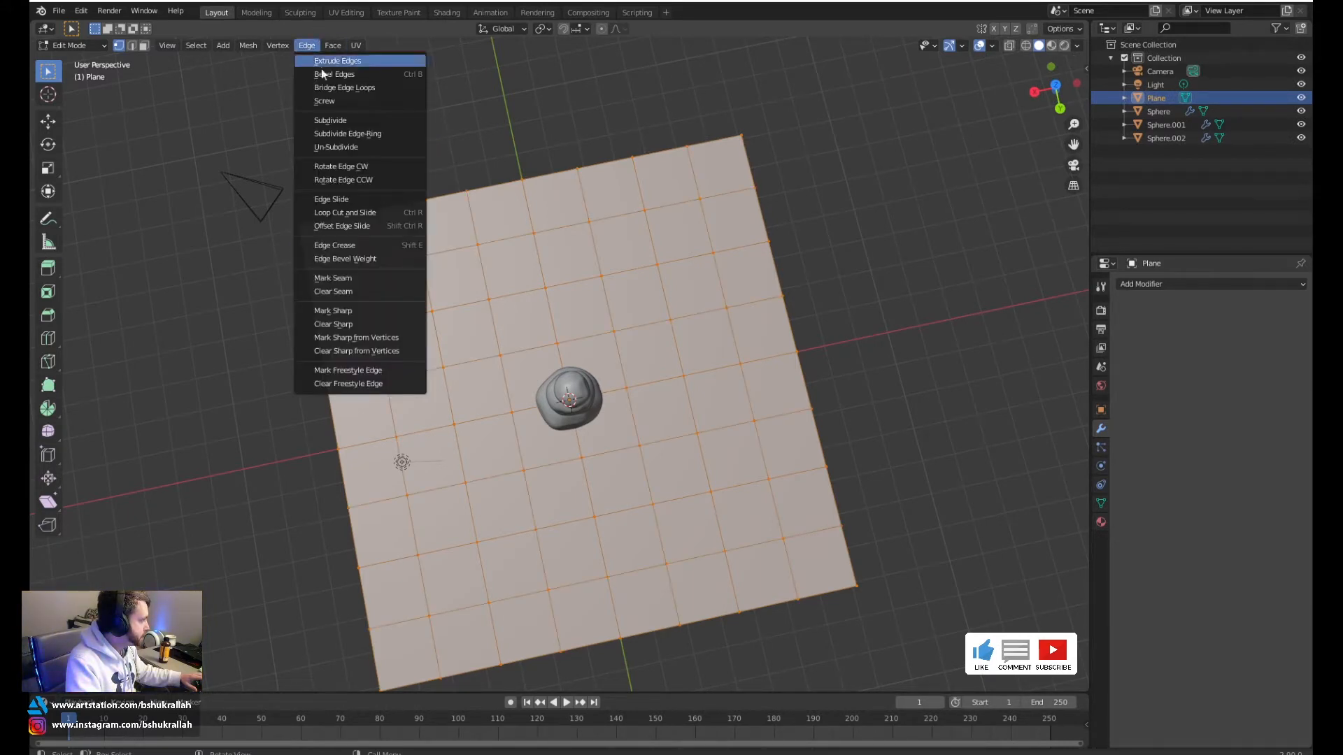
click(347, 120)
click(308, 48)
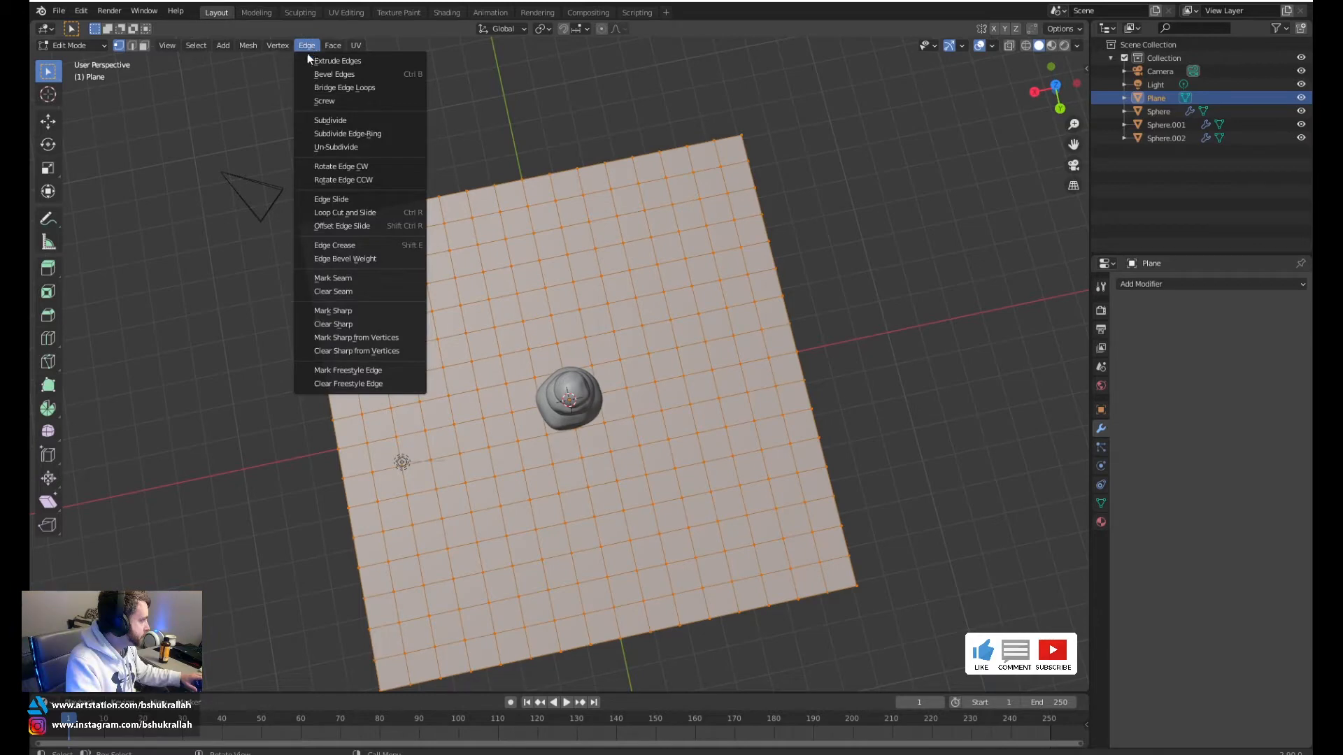
click(334, 125)
key(alt+a)
middle_drag(668, 484, 668, 386)
scroll(668, 406, up, 3)
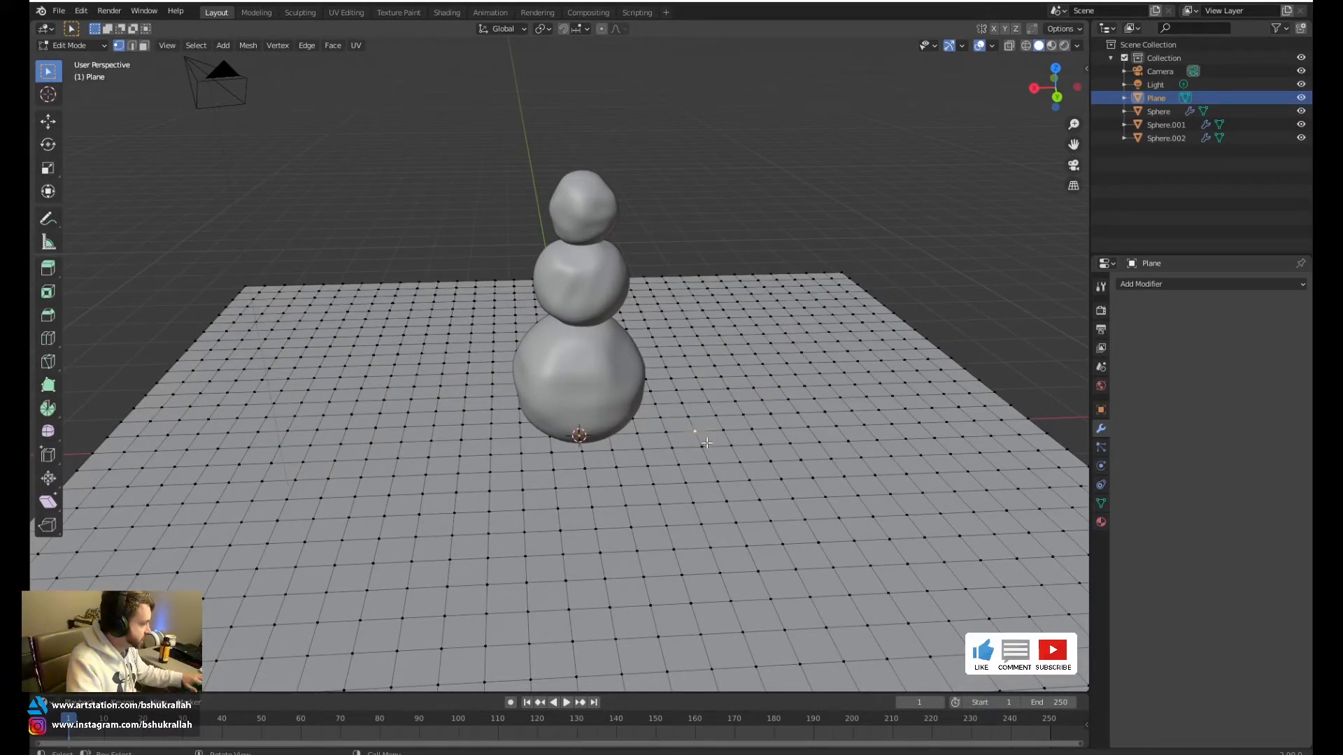
key(g)
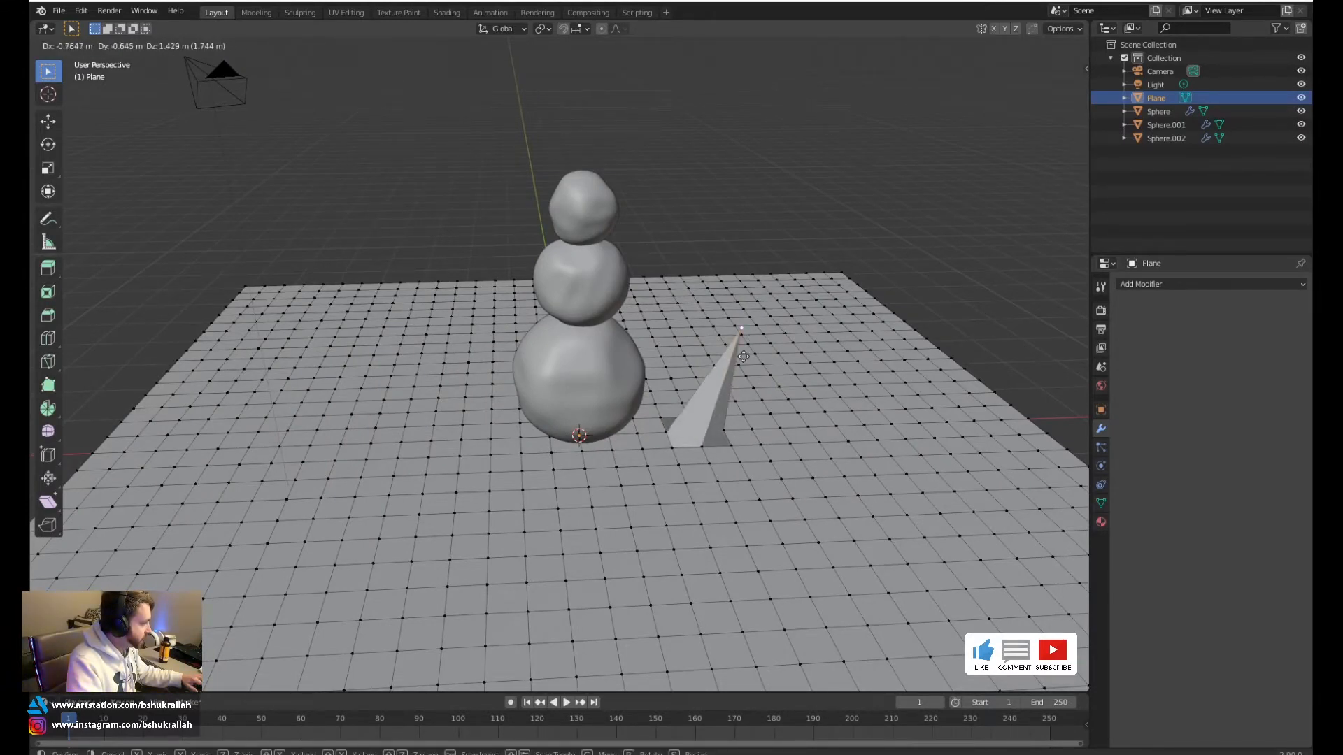
right_click(731, 378)
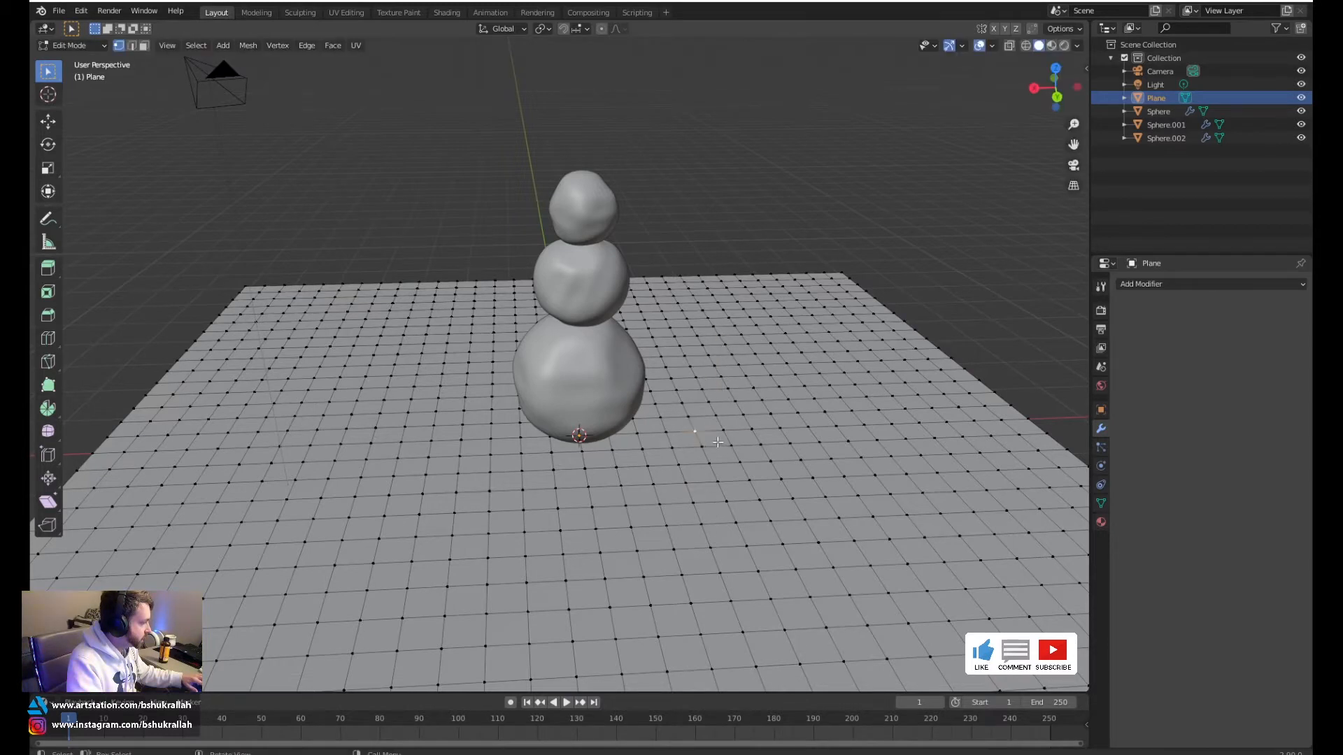
key(g)
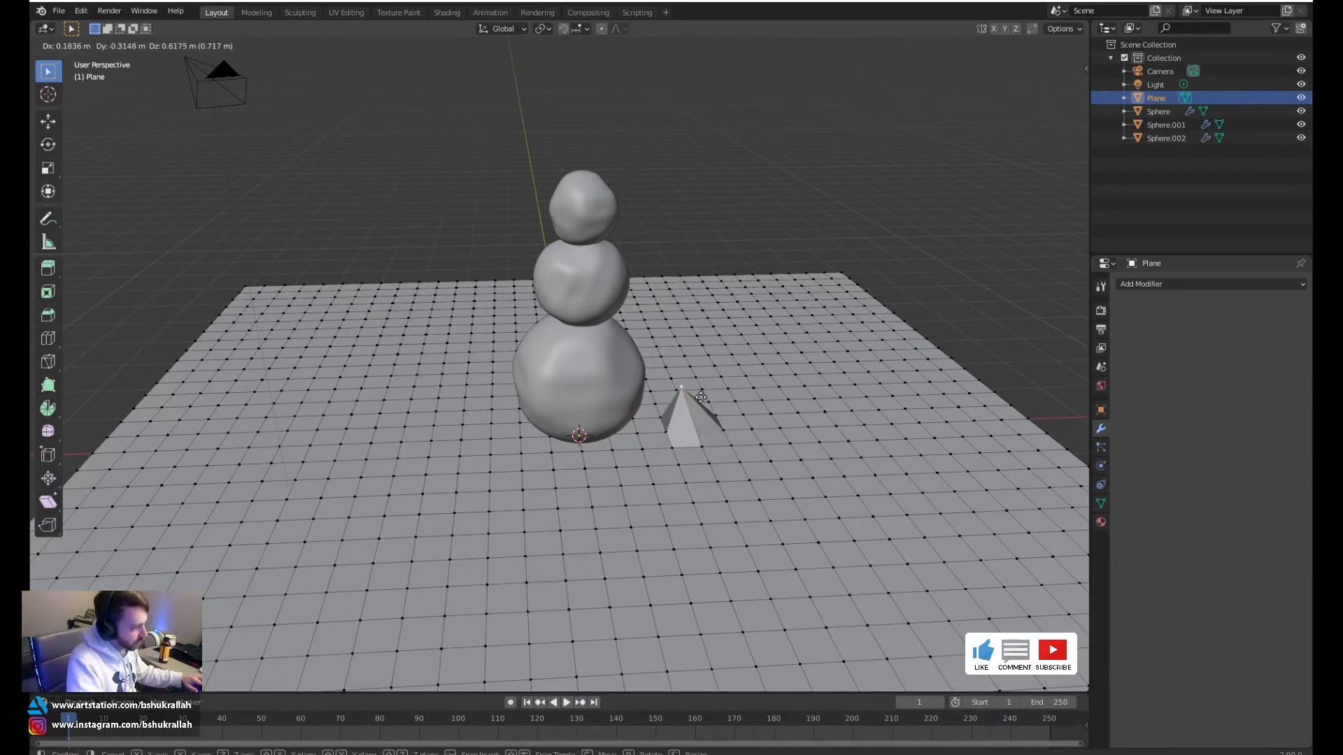
right_click(688, 399)
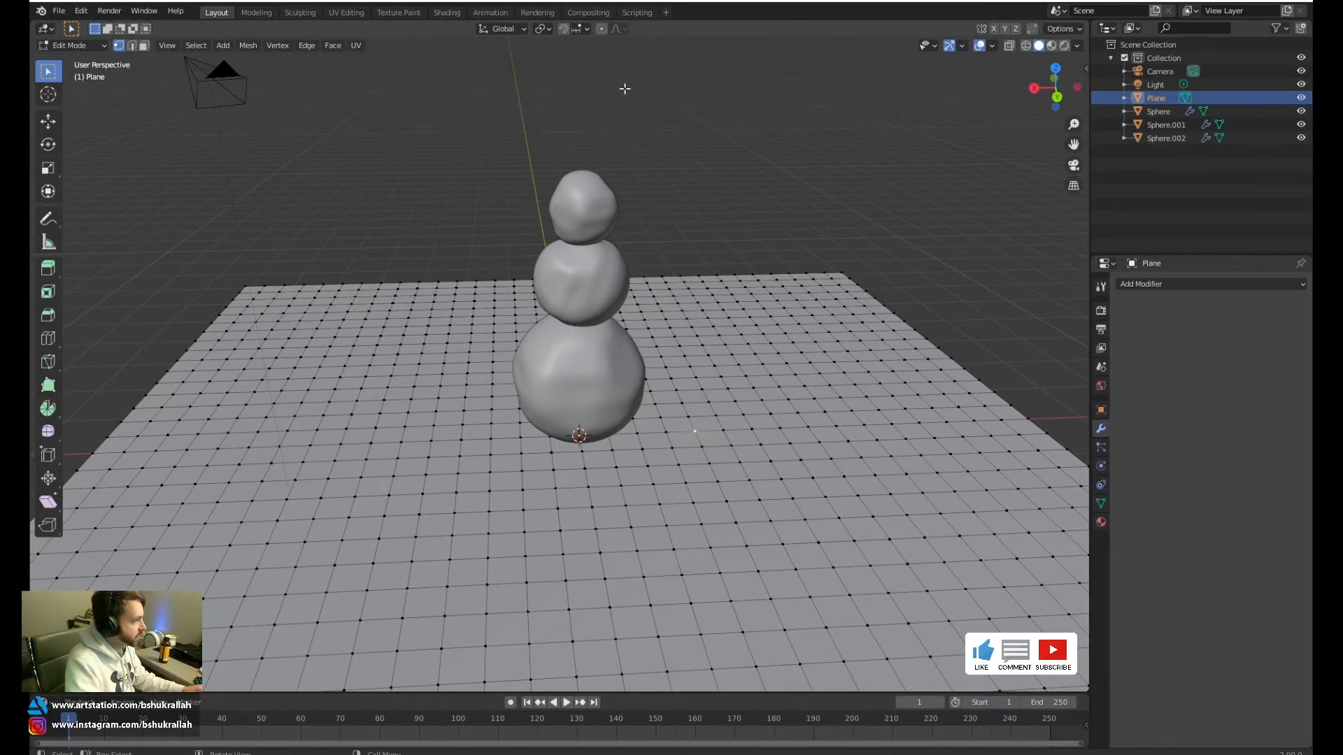
Turn on proportional editing and raise the vertex beside the snowman into a low mound with a proportional size of 1.95
click(627, 31)
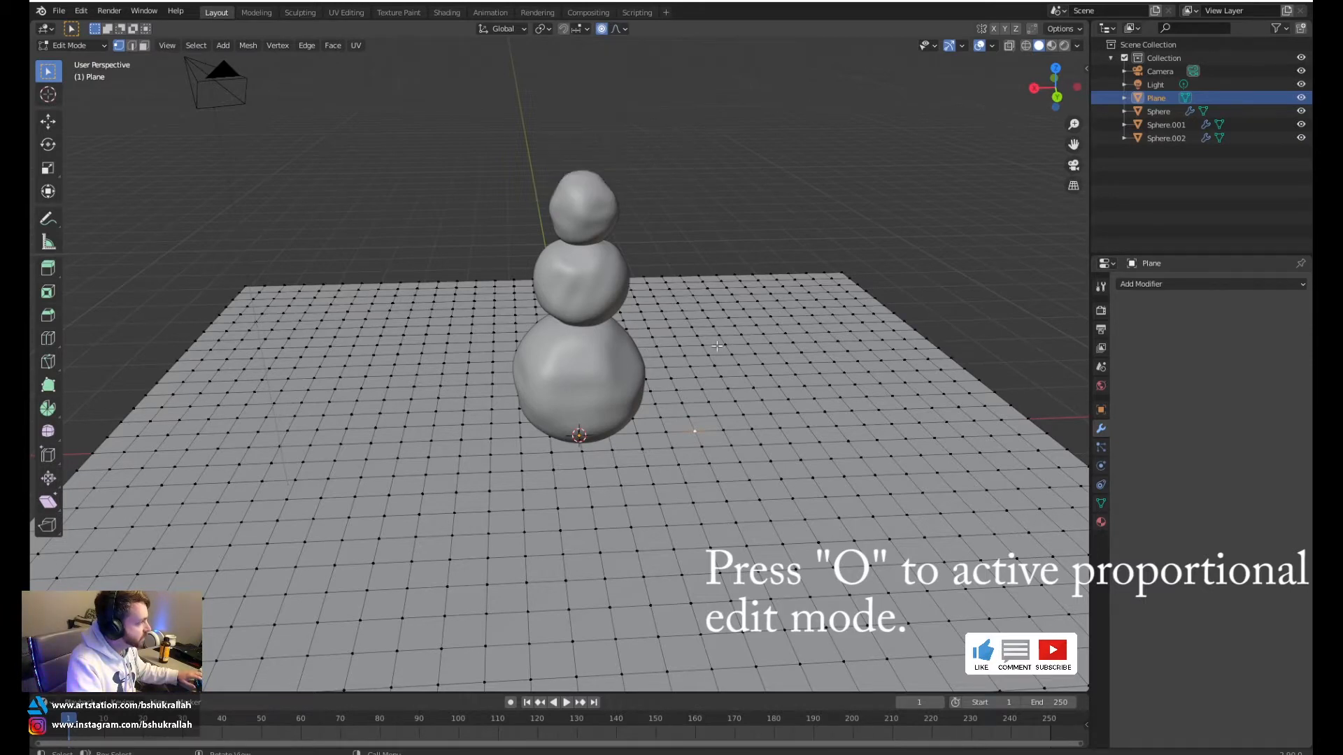
key(g)
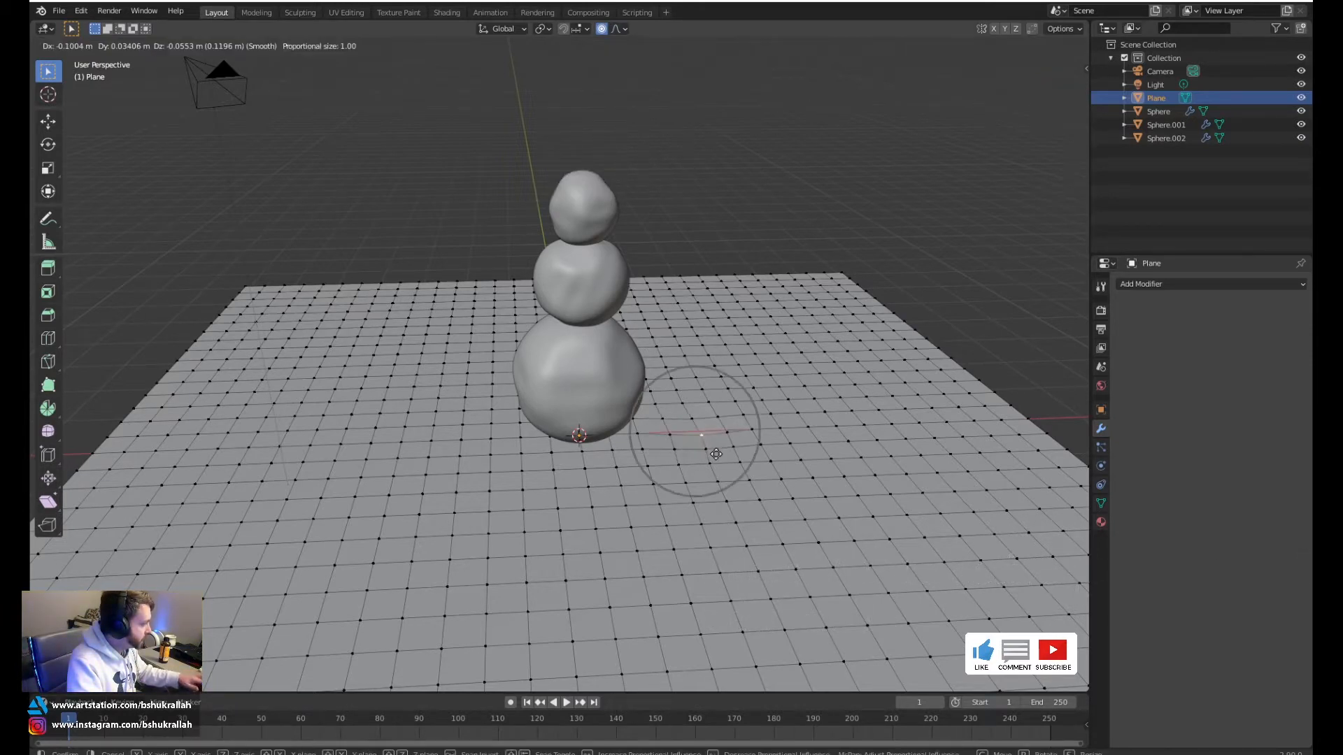
scroll(716, 448, down, 6)
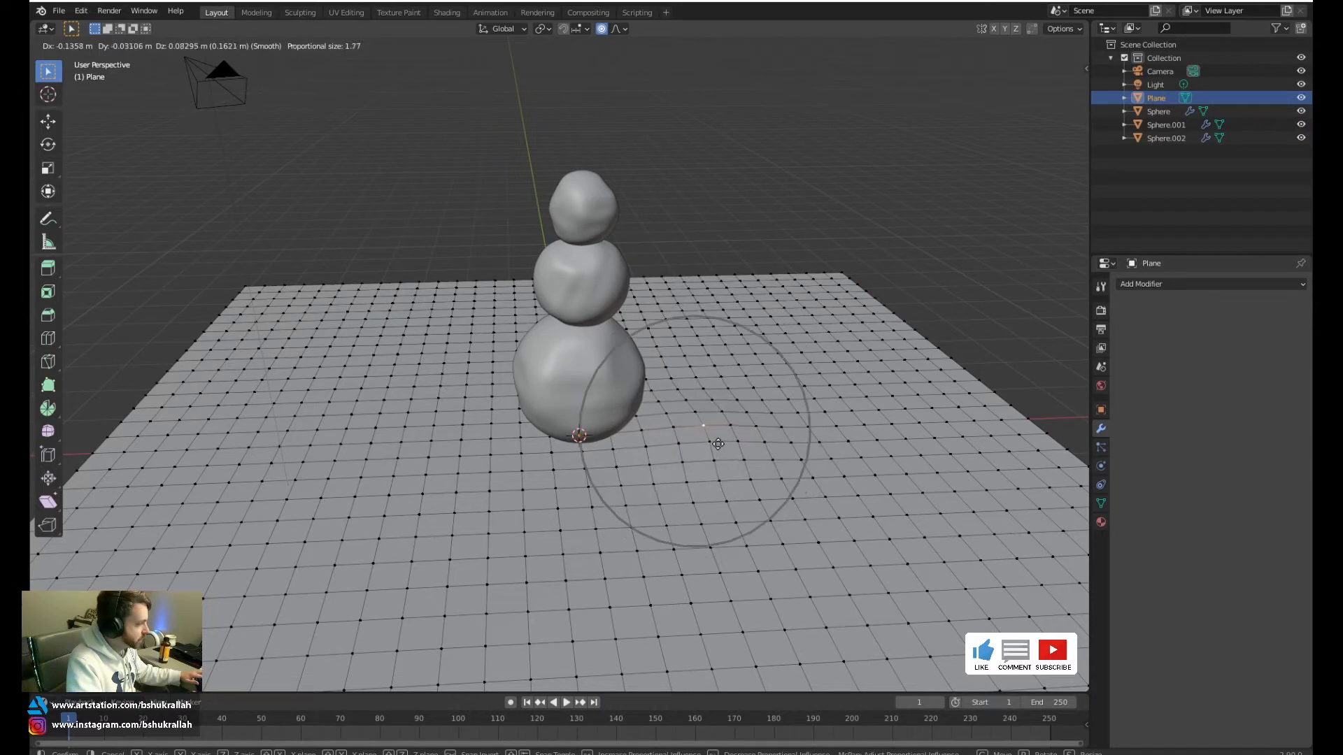
scroll(715, 441, up, 4)
scroll(716, 441, down, 5)
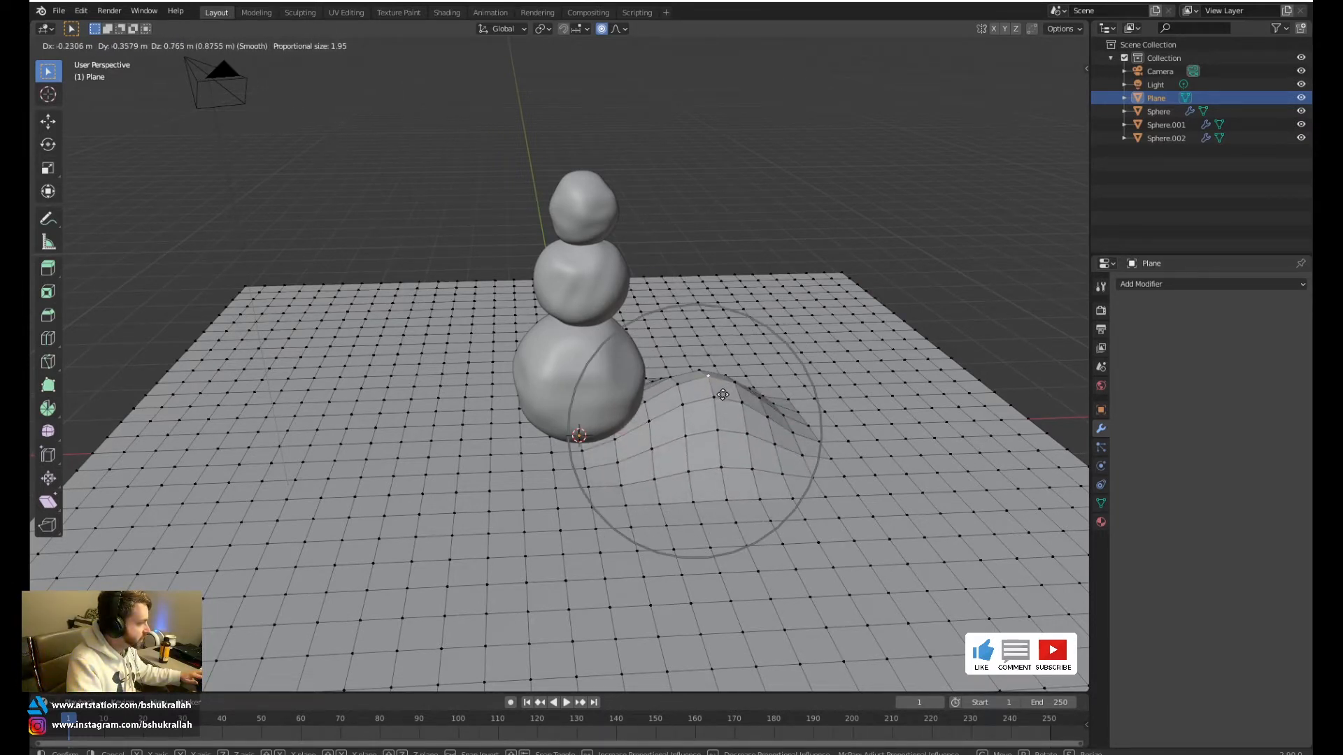
click(729, 423)
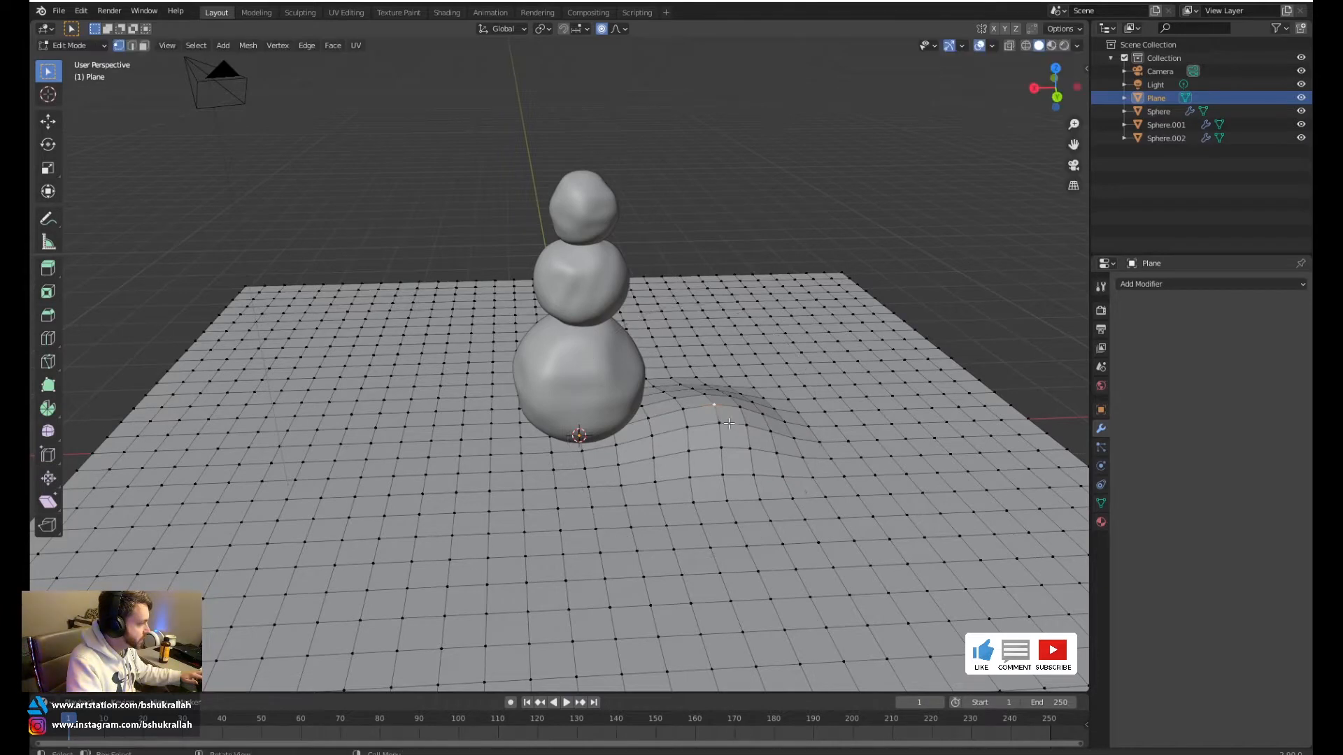
Raise another ground vertex farther back beside the snowman into a second low mound with the same proportional size
click(765, 362)
key(g)
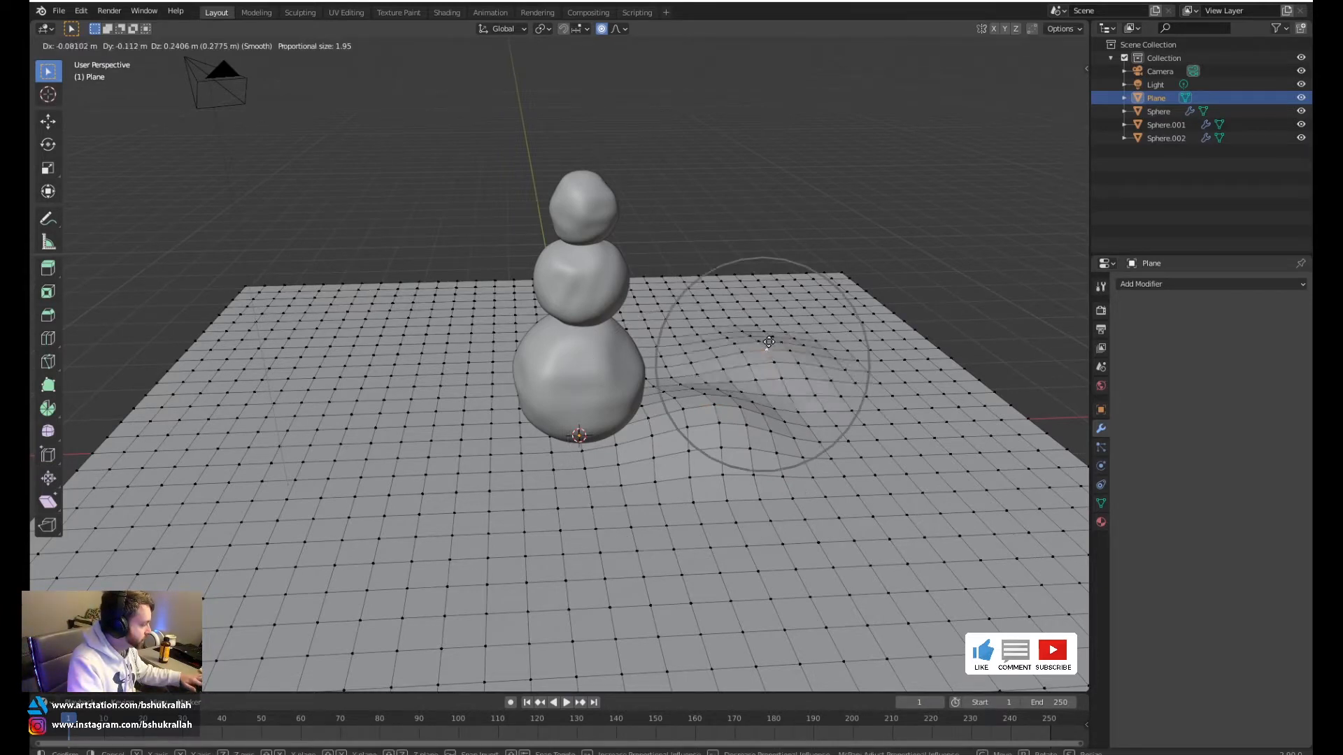
click(754, 386)
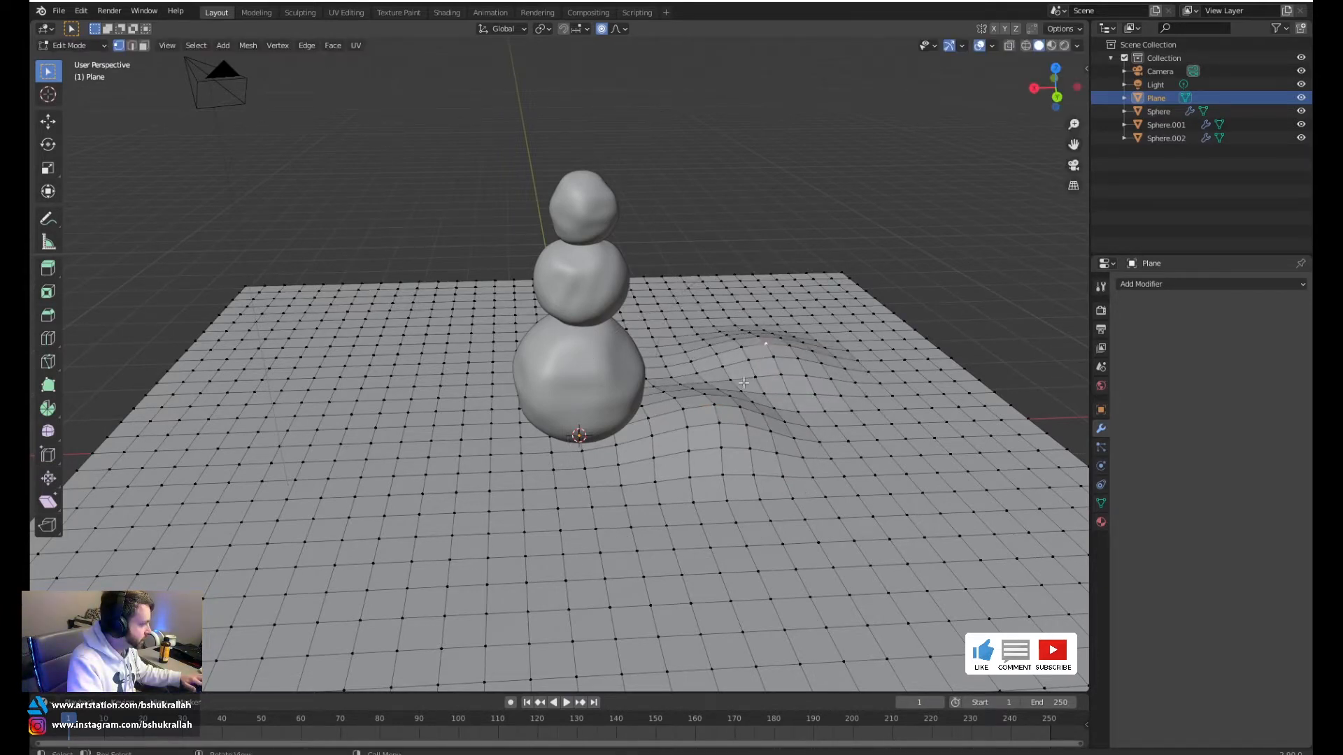
Lower the rear ground mound slightly and raise a vertex on the snowman's opposite side into a new mound with proportional editing
key(g)
click(738, 361)
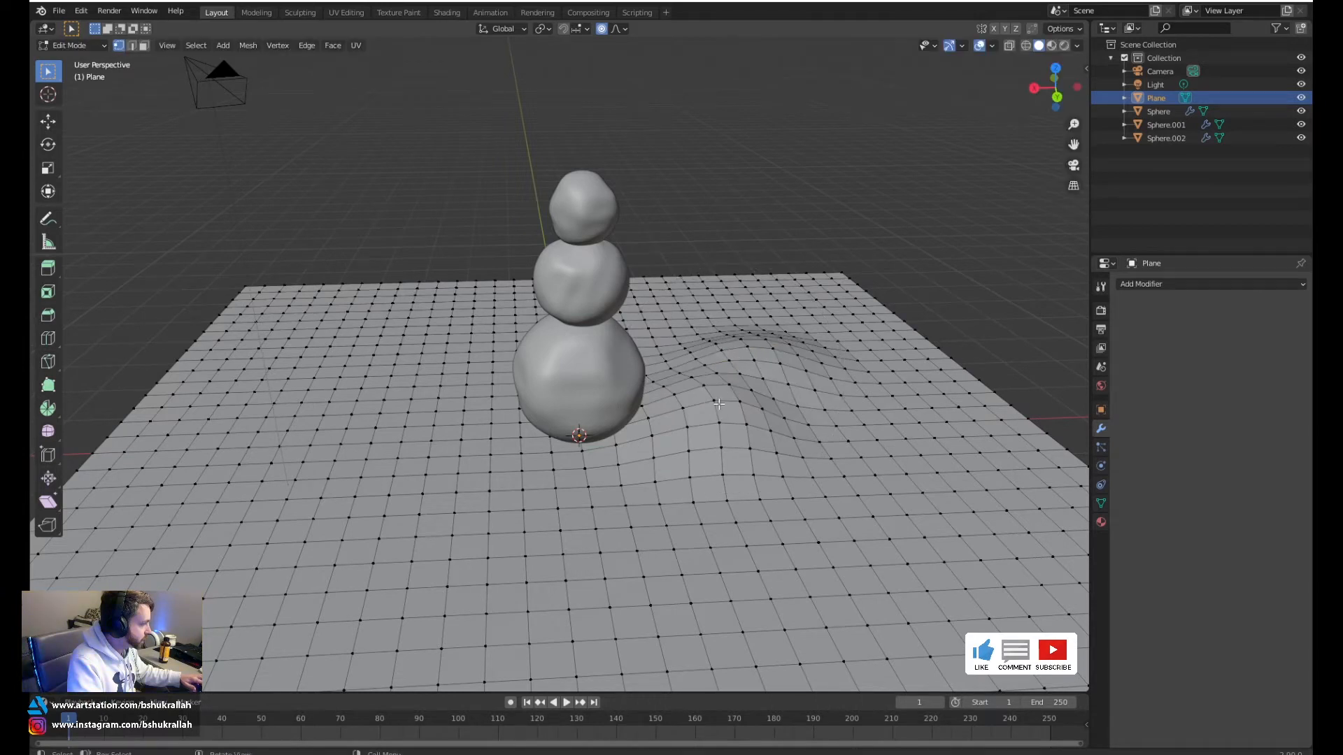
click(436, 396)
key(g)
click(430, 362)
Lower the ground in front of the new mound and raise another mound nearer the viewer on the same side
click(428, 413)
key(g)
click(422, 447)
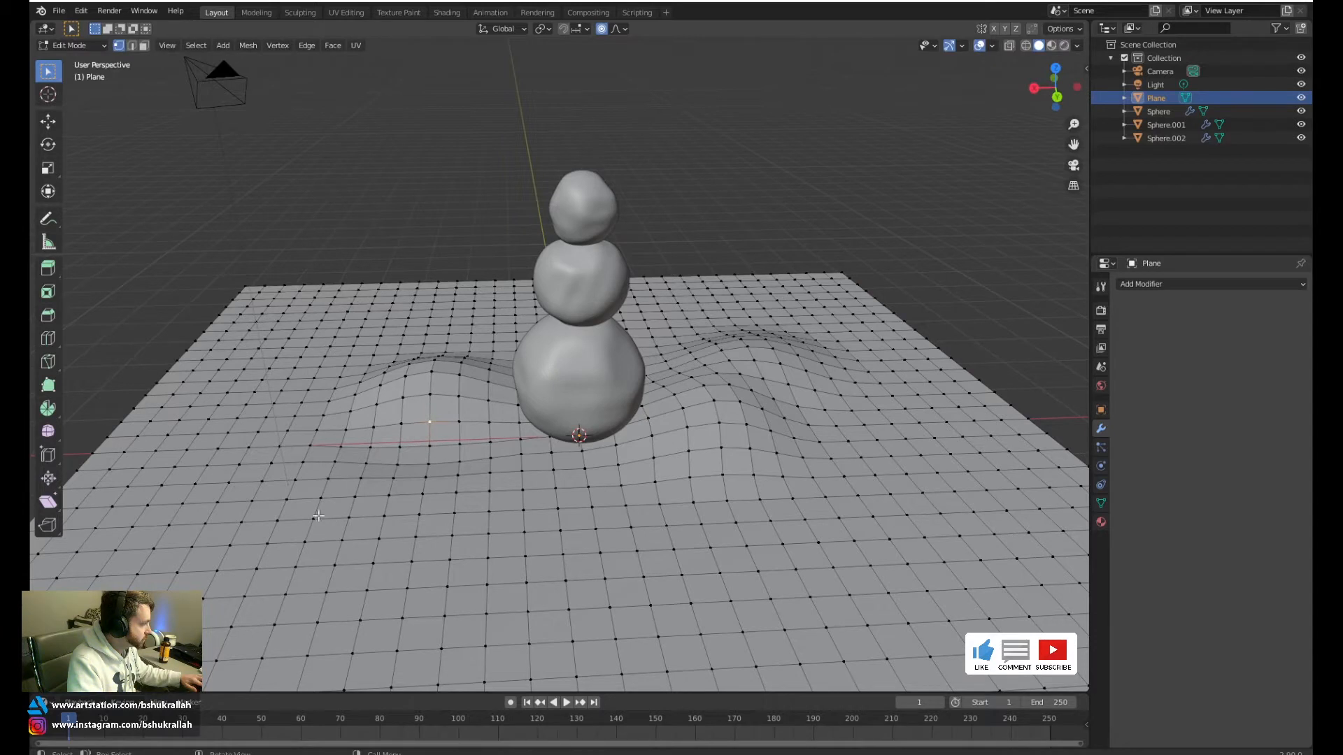
key(g)
click(308, 467)
key(g)
click(323, 414)
Leave Edit Mode and shade the ground plane smooth
key(Tab)
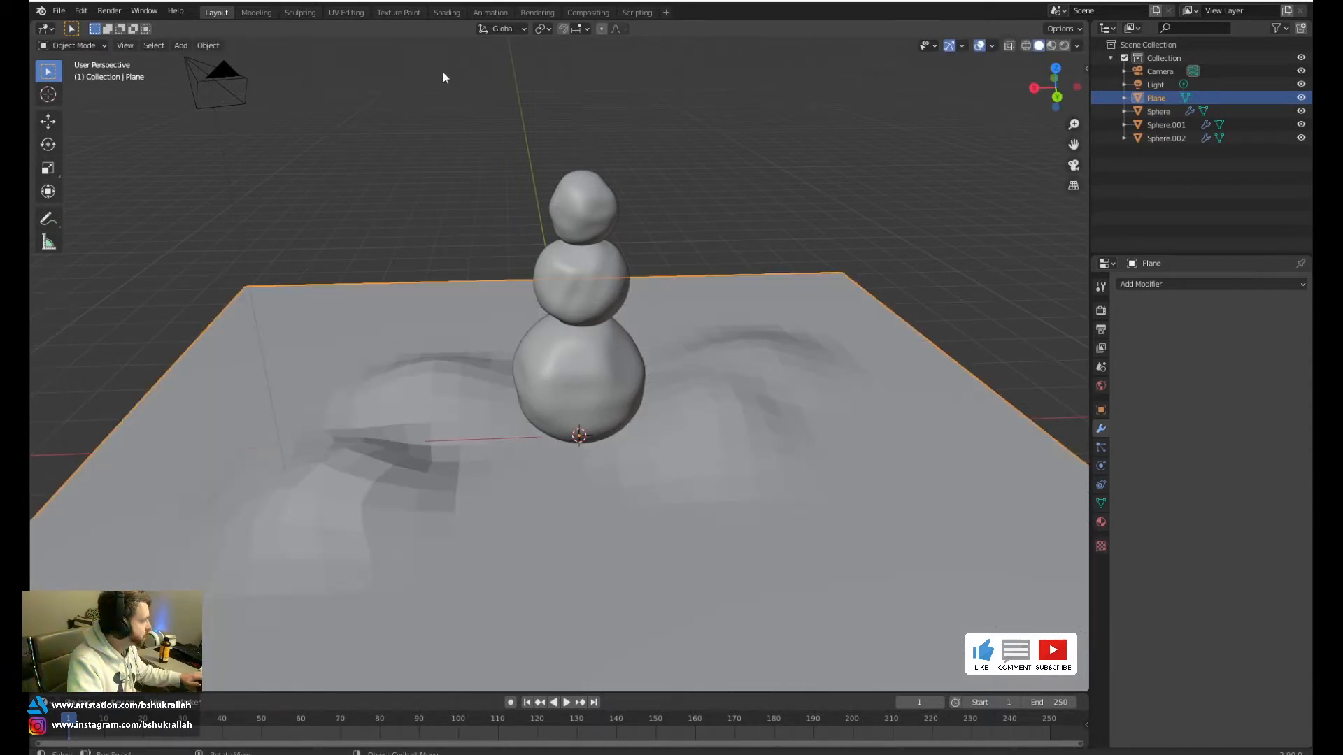
right_click(392, 368)
click(370, 358)
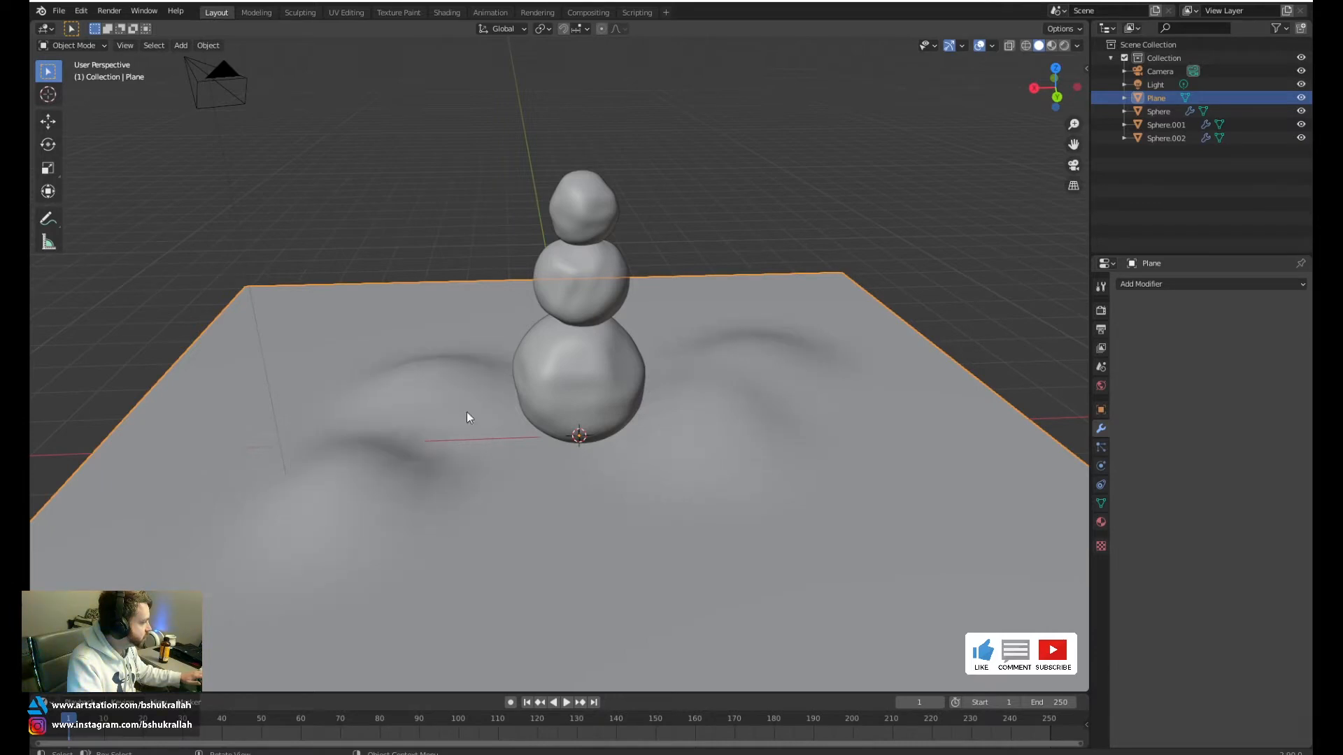
Switch to the Sculpting workspace and sculpt uneven snow mounds across the plane with the Draw brush at 50 px radius and 0.500 strength
click(300, 12)
middle_drag(504, 280, 598, 400)
scroll(603, 433, down, 8)
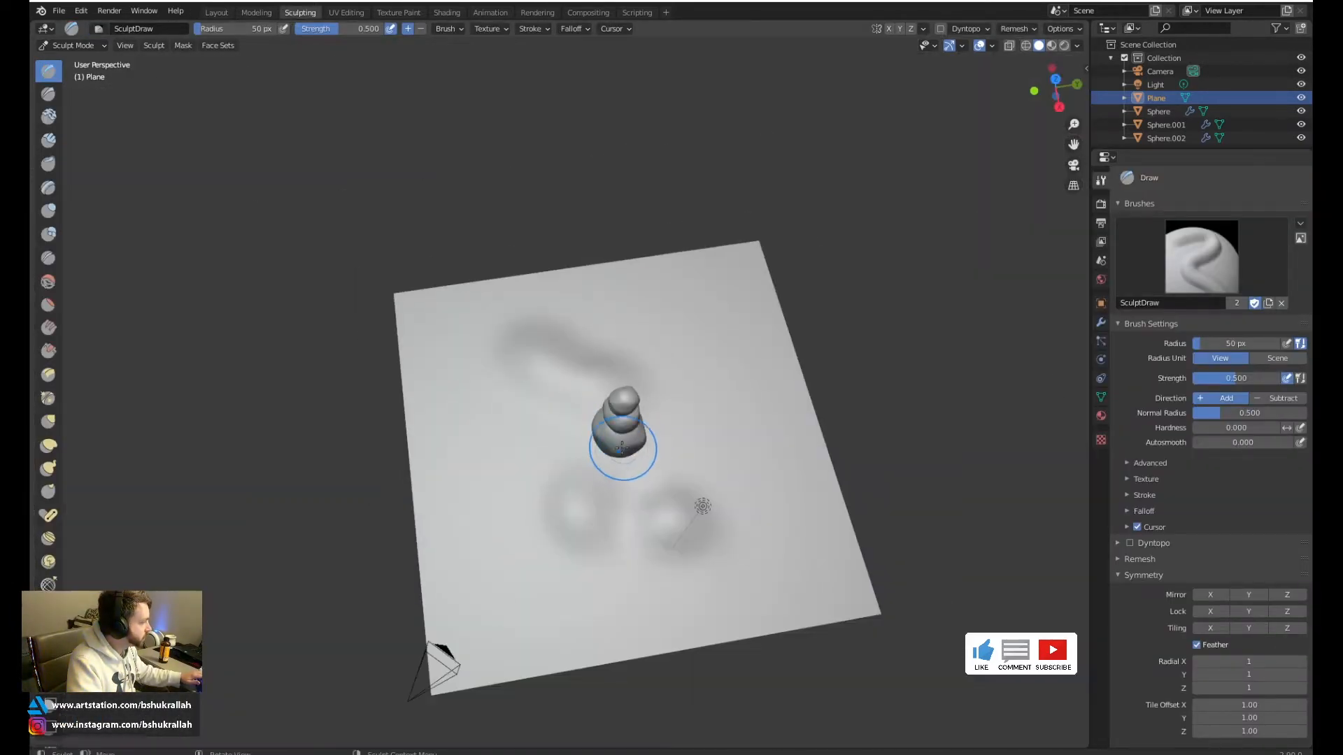
drag(533, 375, 486, 486)
mouse_move(582, 340)
mouse_down()
mouse_move(527, 392)
mouse_move(665, 318)
mouse_move(720, 390)
mouse_move(735, 464)
mouse_move(696, 468)
mouse_move(566, 565)
mouse_move(516, 540)
mouse_move(510, 413)
mouse_move(480, 360)
mouse_move(501, 430)
mouse_up()
mouse_move(542, 390)
mouse_down()
mouse_move(509, 443)
mouse_move(556, 360)
mouse_move(617, 354)
mouse_move(661, 316)
mouse_move(480, 384)
mouse_move(449, 471)
mouse_move(516, 599)
mouse_move(628, 586)
mouse_move(753, 531)
mouse_move(681, 465)
mouse_move(647, 521)
mouse_move(739, 453)
mouse_move(707, 393)
mouse_move(567, 351)
mouse_move(466, 450)
mouse_move(543, 554)
mouse_move(485, 543)
mouse_move(644, 609)
mouse_move(732, 568)
mouse_move(795, 459)
mouse_up()
middle_drag(756, 489, 698, 396)
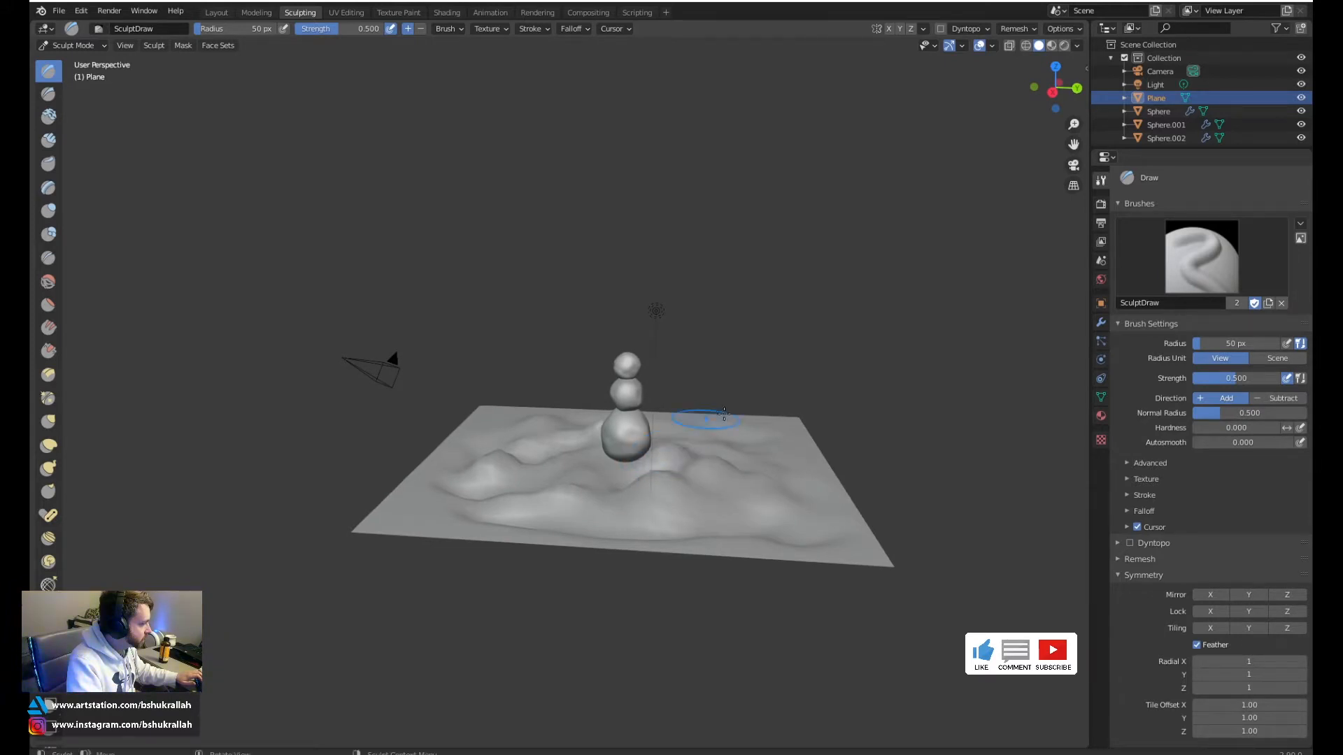
Build up more snow relief around the snowman's base and on the surrounding ground with the Draw brush
scroll(724, 412, up, 6)
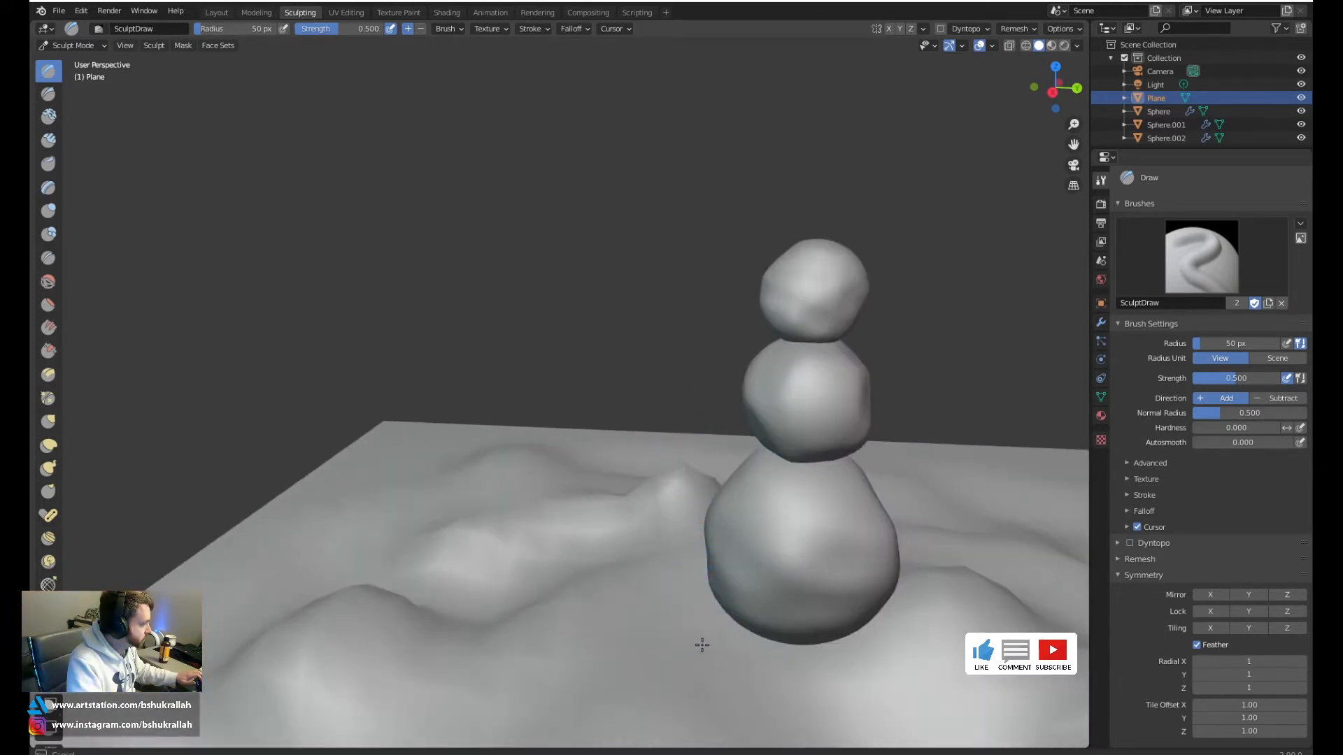
scroll(699, 628, down, 7)
middle_drag(699, 475, 675, 566)
drag(629, 502, 622, 494)
mouse_move(603, 424)
mouse_down()
mouse_move(595, 447)
mouse_move(661, 465)
mouse_move(591, 475)
mouse_move(586, 435)
mouse_up()
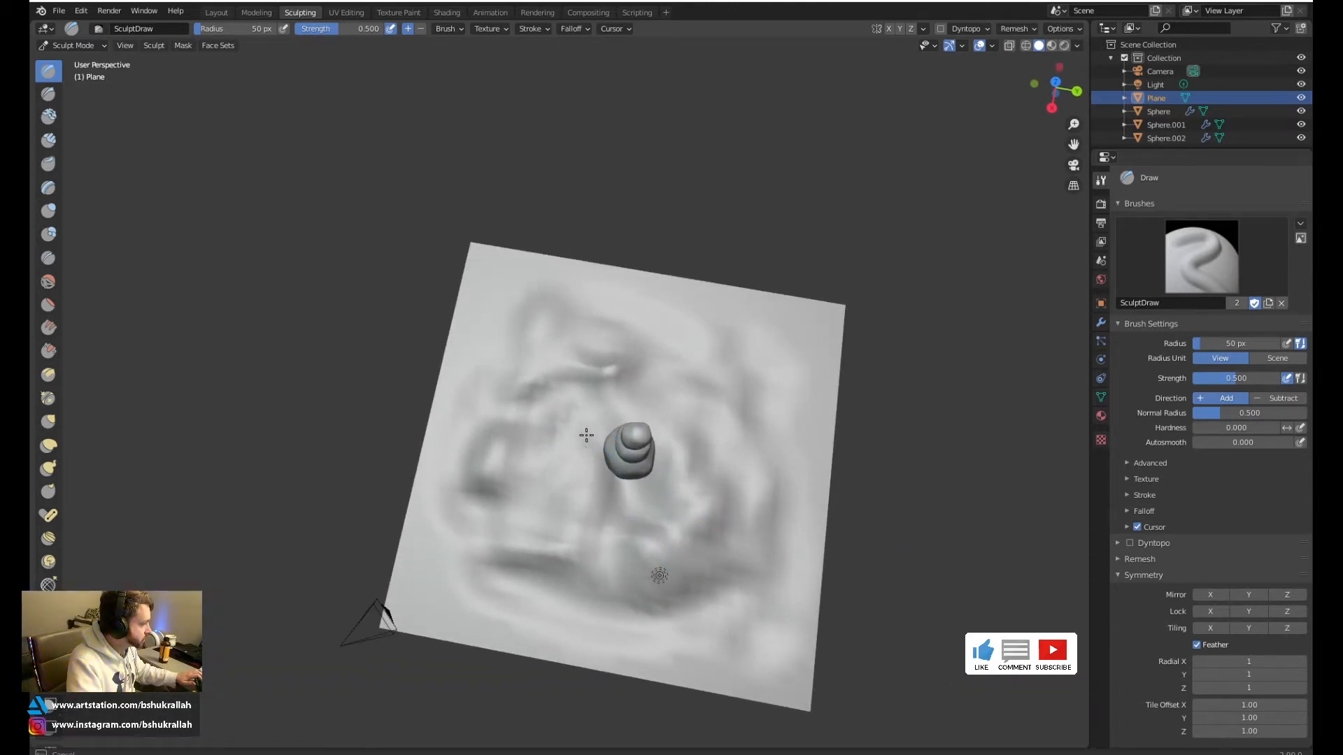
drag(615, 504, 653, 510)
mouse_move(698, 509)
middle_down()
mouse_move(785, 426)
mouse_move(696, 470)
middle_up()
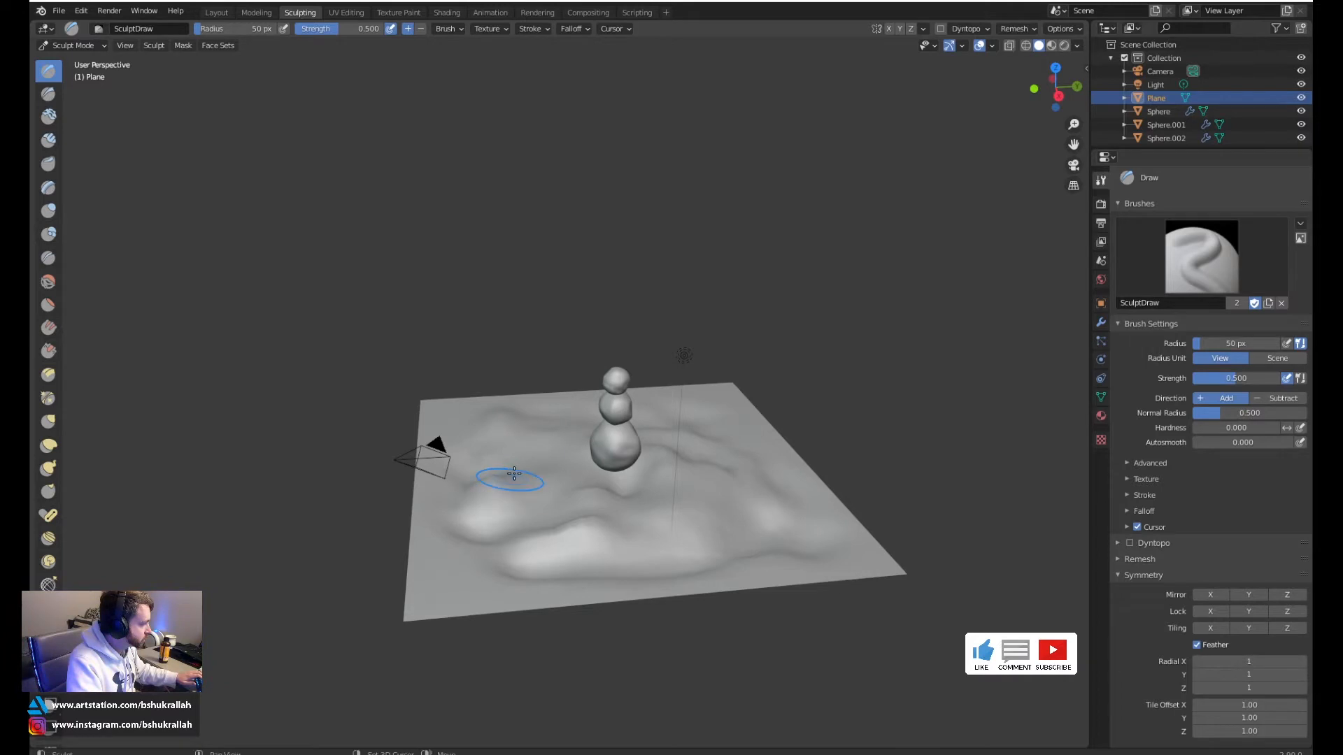
drag(503, 482, 569, 491)
mouse_move(701, 460)
middle_down()
mouse_move(728, 608)
mouse_move(707, 576)
middle_up()
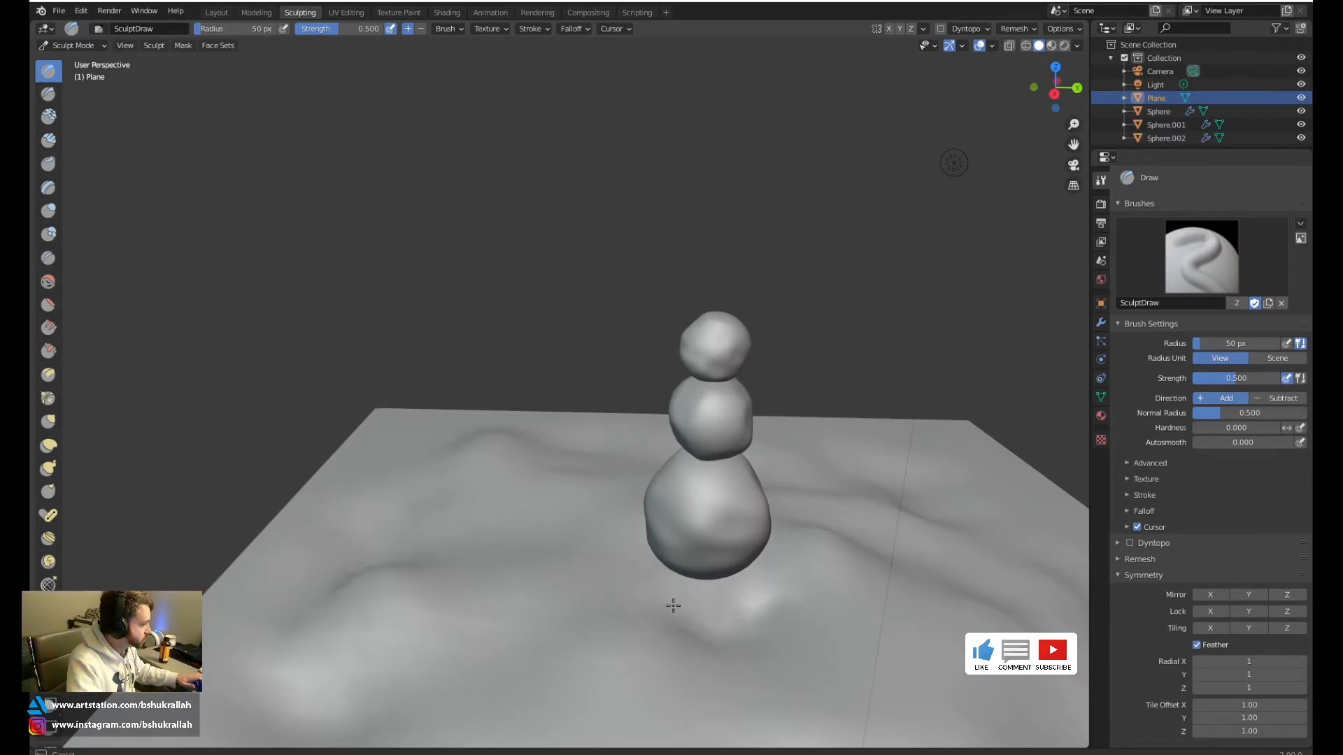
middle_drag(684, 591, 593, 568)
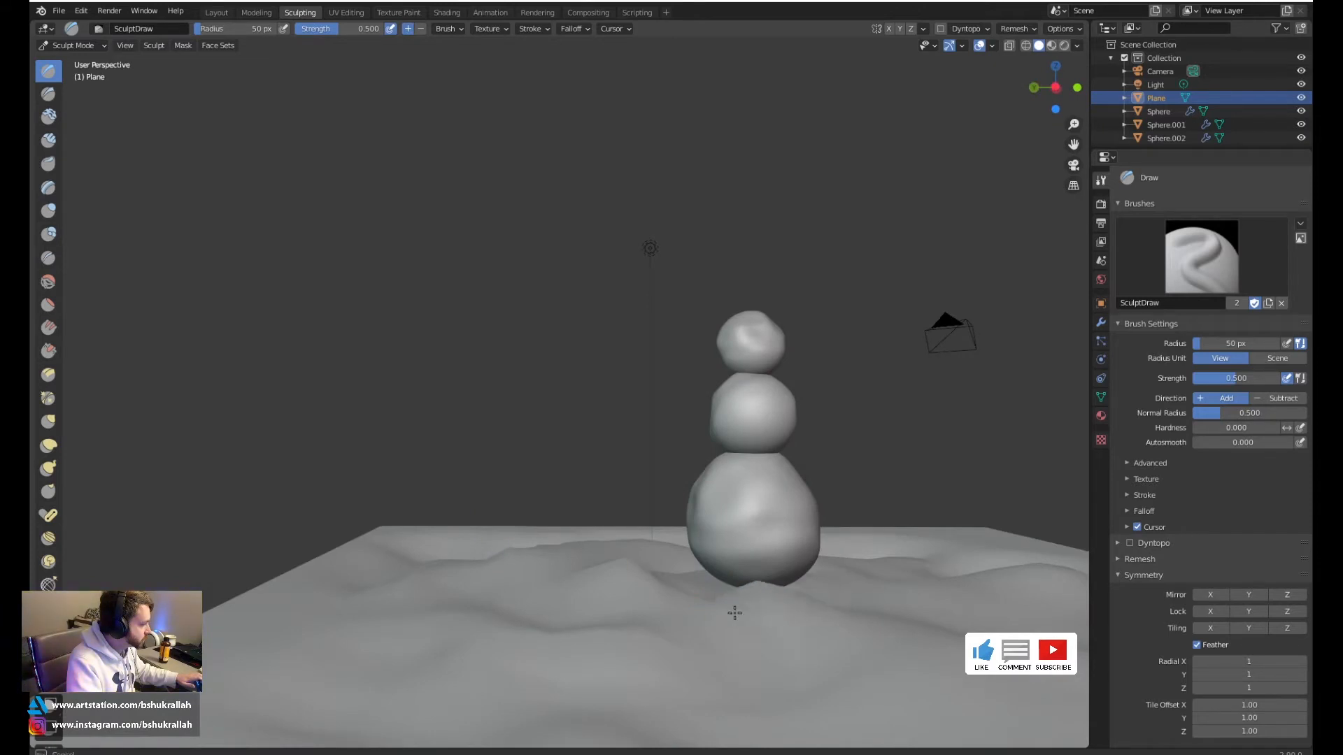
Return to the Layout workspace and, in Edit Mode, raise ground vertices around the snowman's base to fill the dip beneath it
click(213, 12)
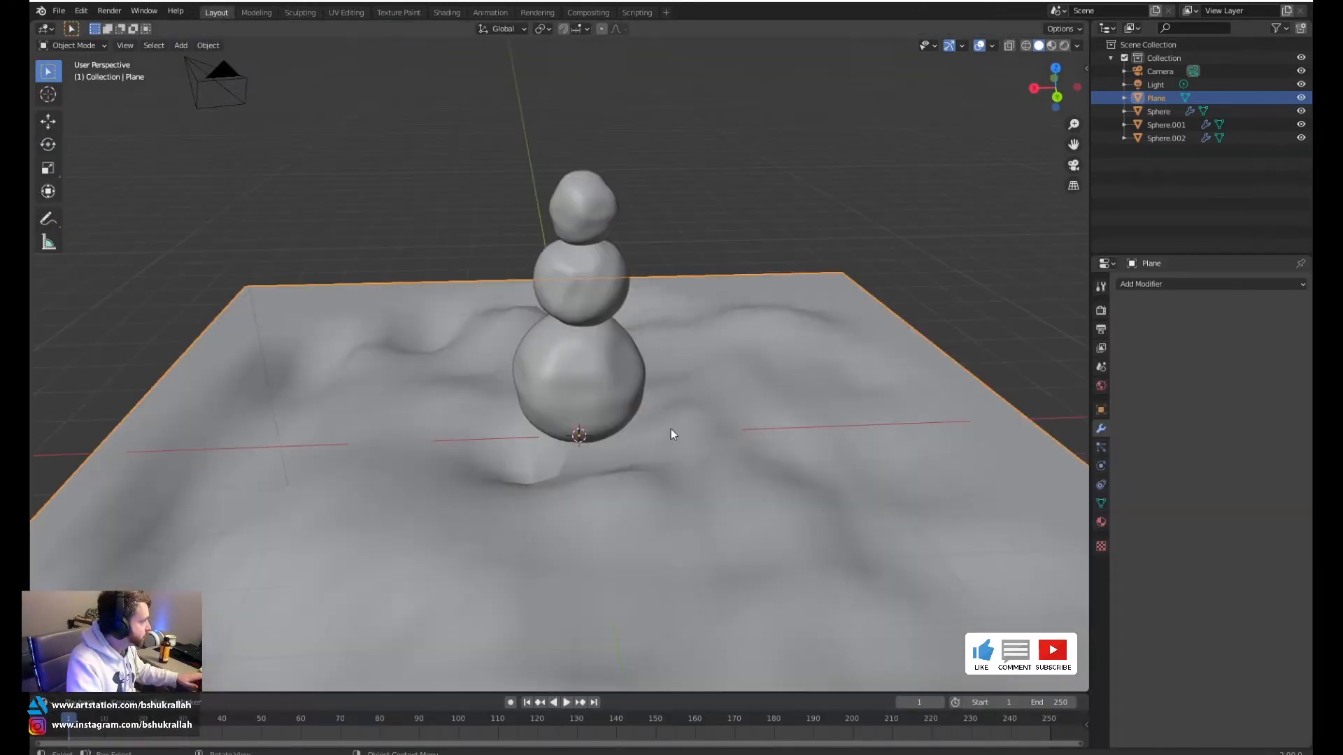
key(Tab)
scroll(551, 464, up, 2)
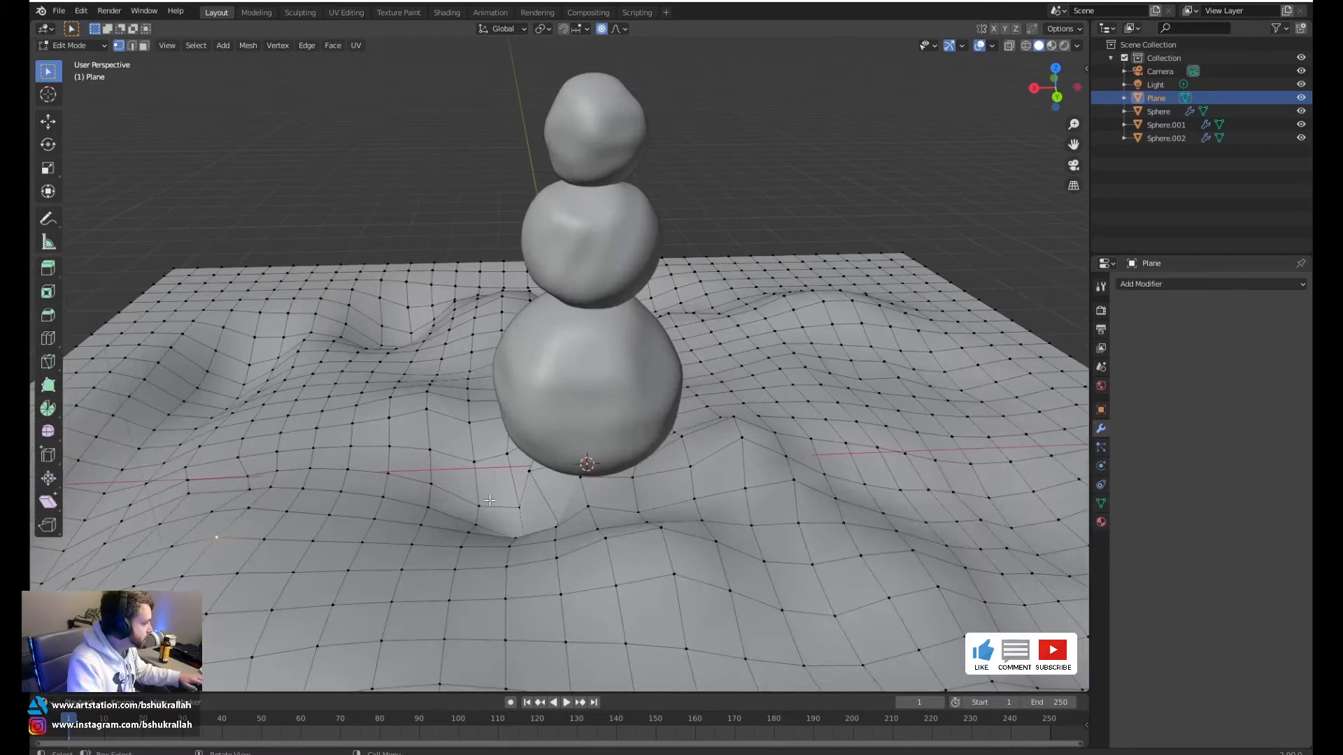
key(g)
click(489, 419)
middle_drag(577, 456, 386, 477)
key(g)
click(312, 449)
Lower the ground vertex directly under the bottom snowball slightly and leave Edit Mode
middle_drag(172, 453, 316, 455)
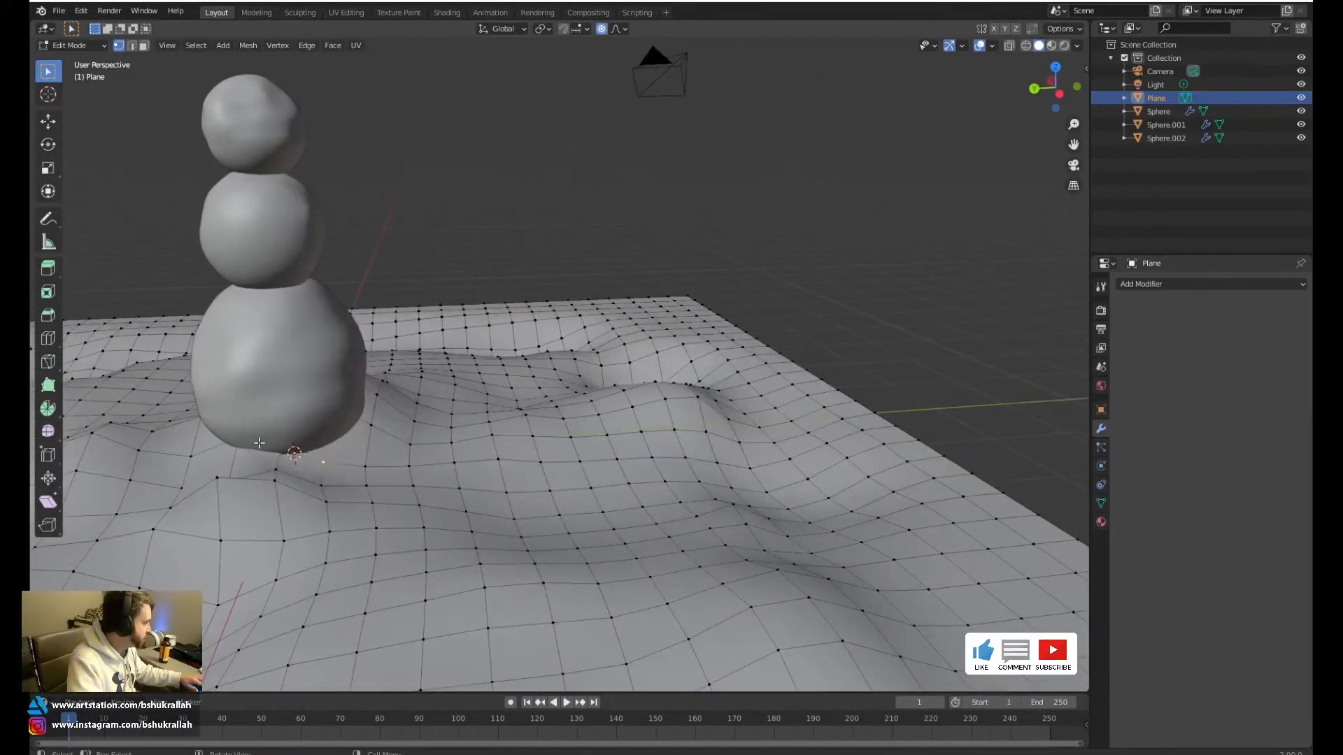
key(g)
click(316, 492)
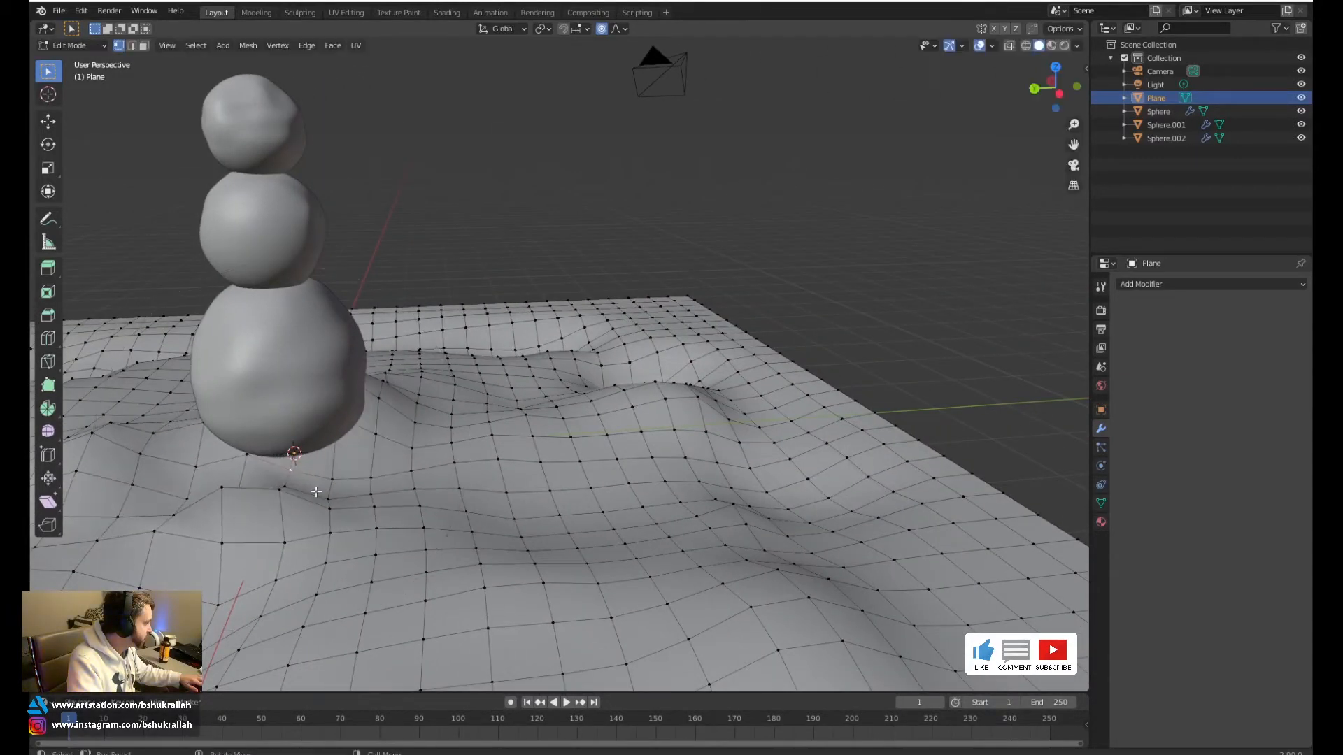
middle_drag(459, 485, 608, 501)
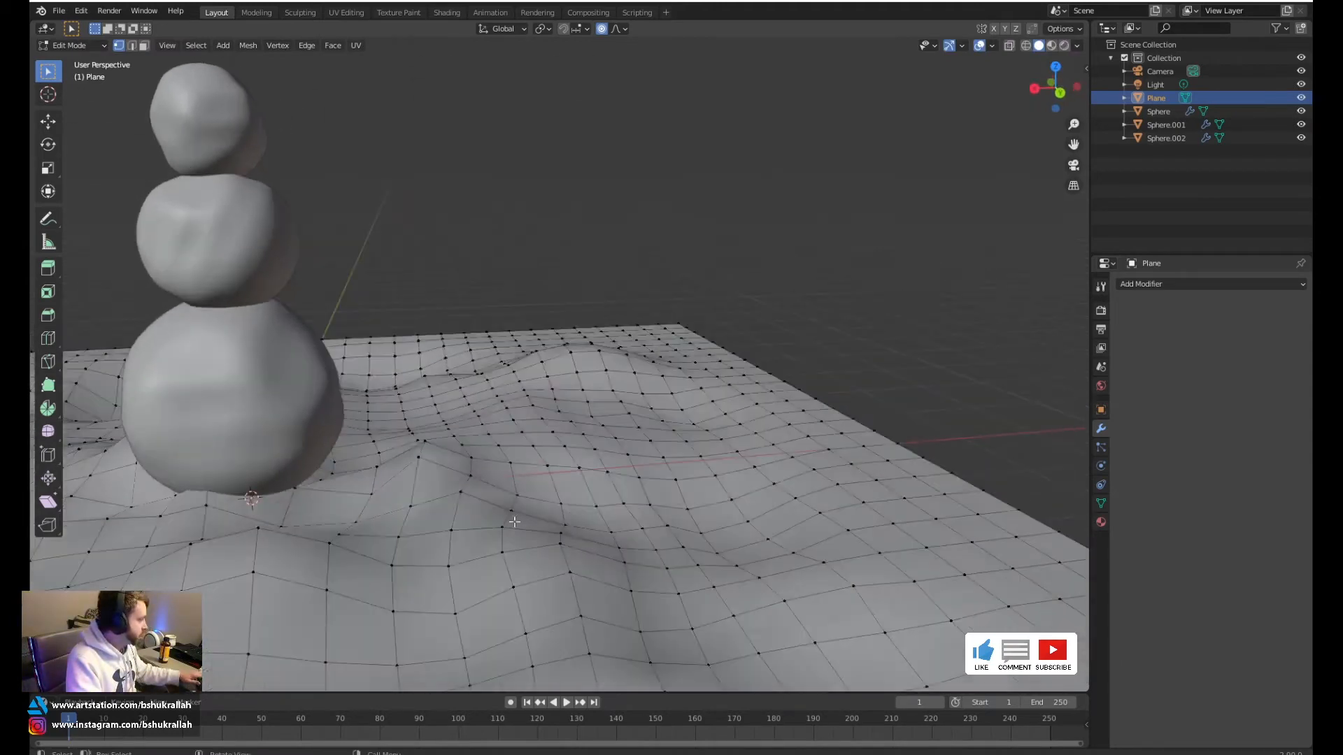
key(Tab)
Add a Subdivision Surface modifier to the ground plane and deselect everything
scroll(540, 542, down, 5)
middle_drag(542, 448, 596, 454)
scroll(530, 437, up, 5)
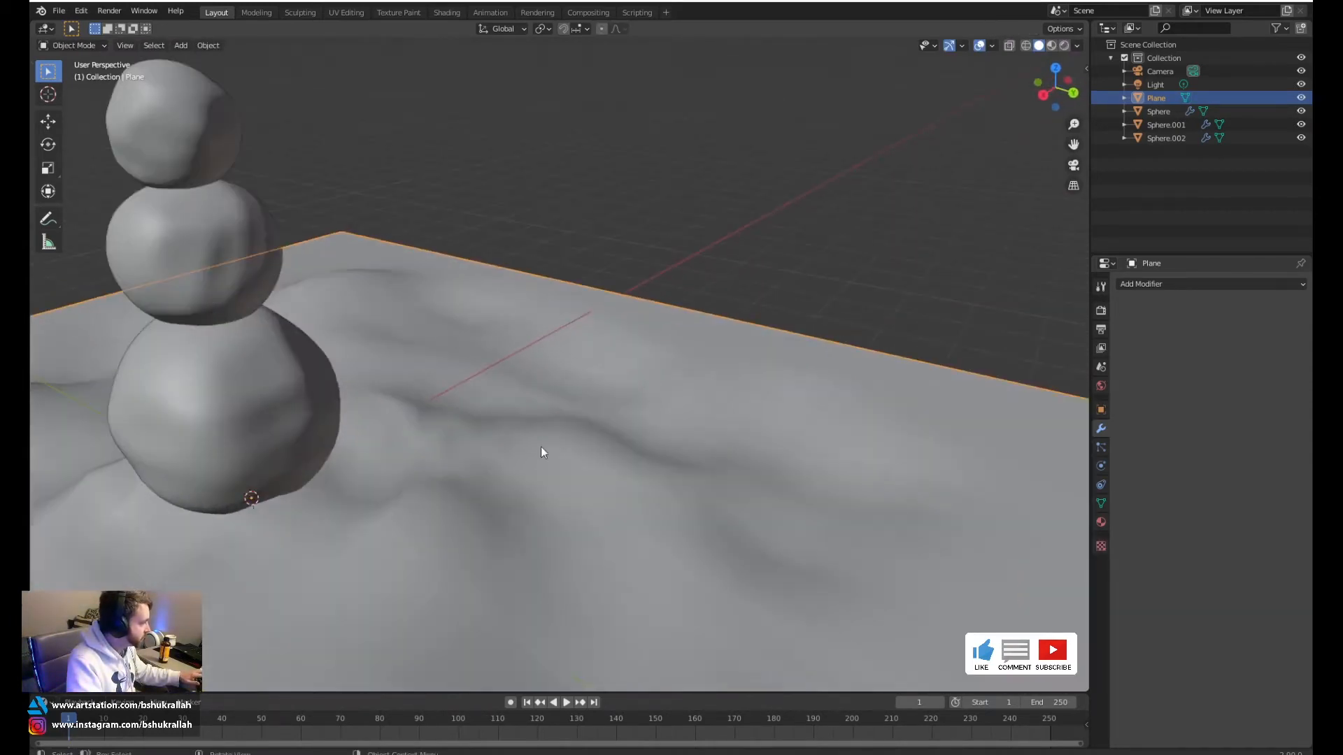
shift+middle_drag(477, 463, 647, 388)
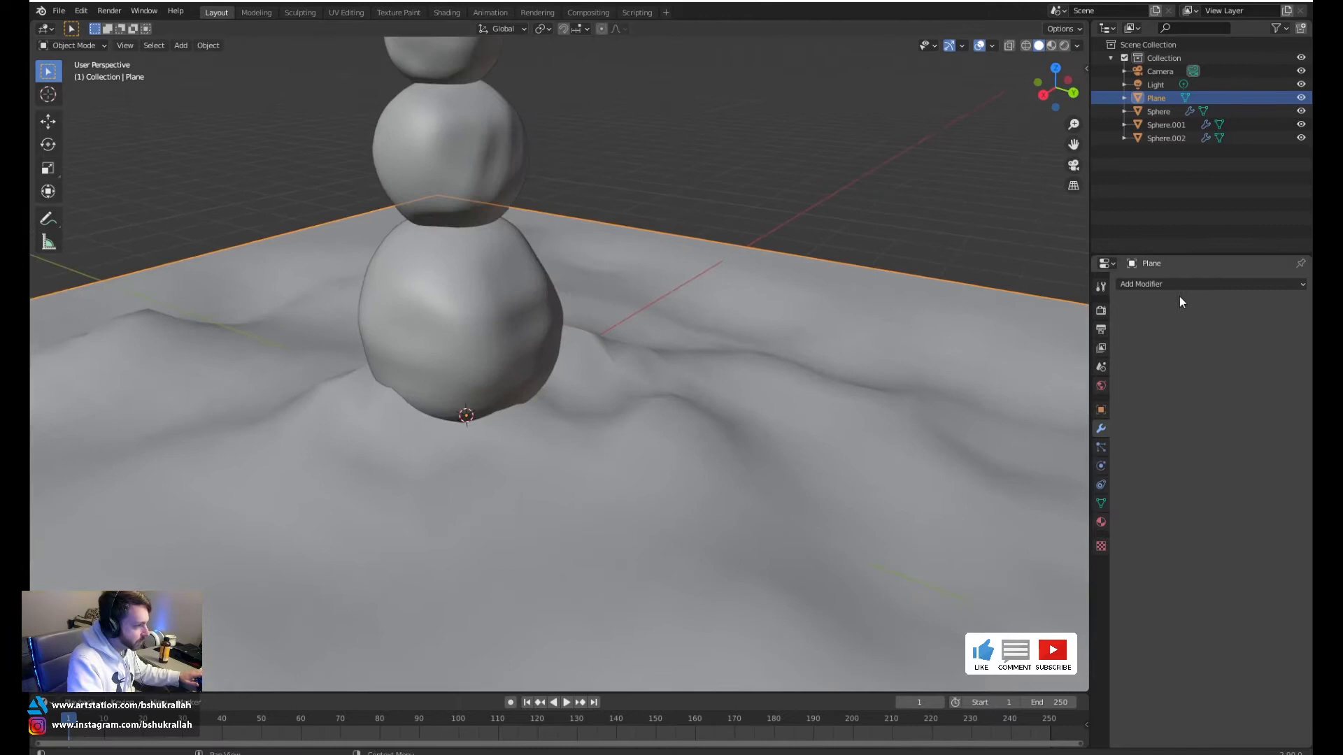
click(1157, 285)
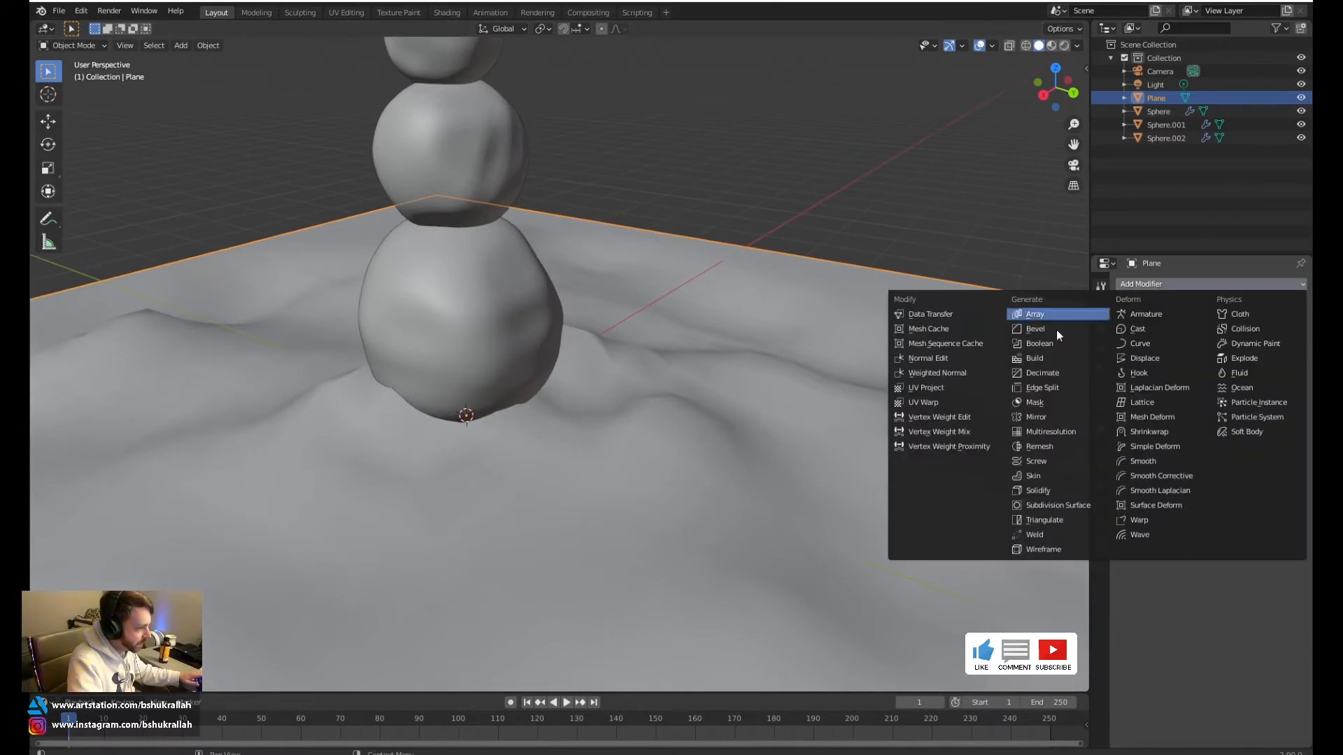
click(1060, 505)
middle_drag(542, 419, 656, 412)
key(alt+a)
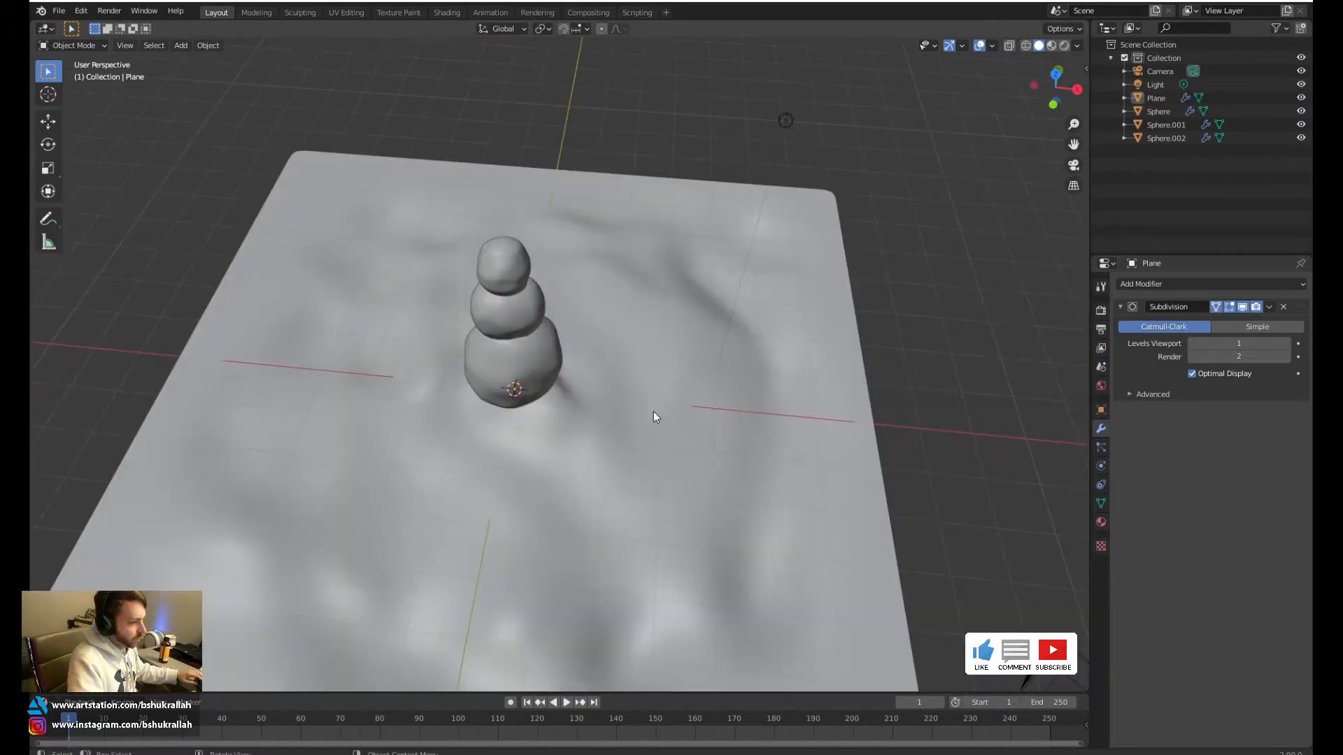
middle_drag(654, 461, 613, 429)
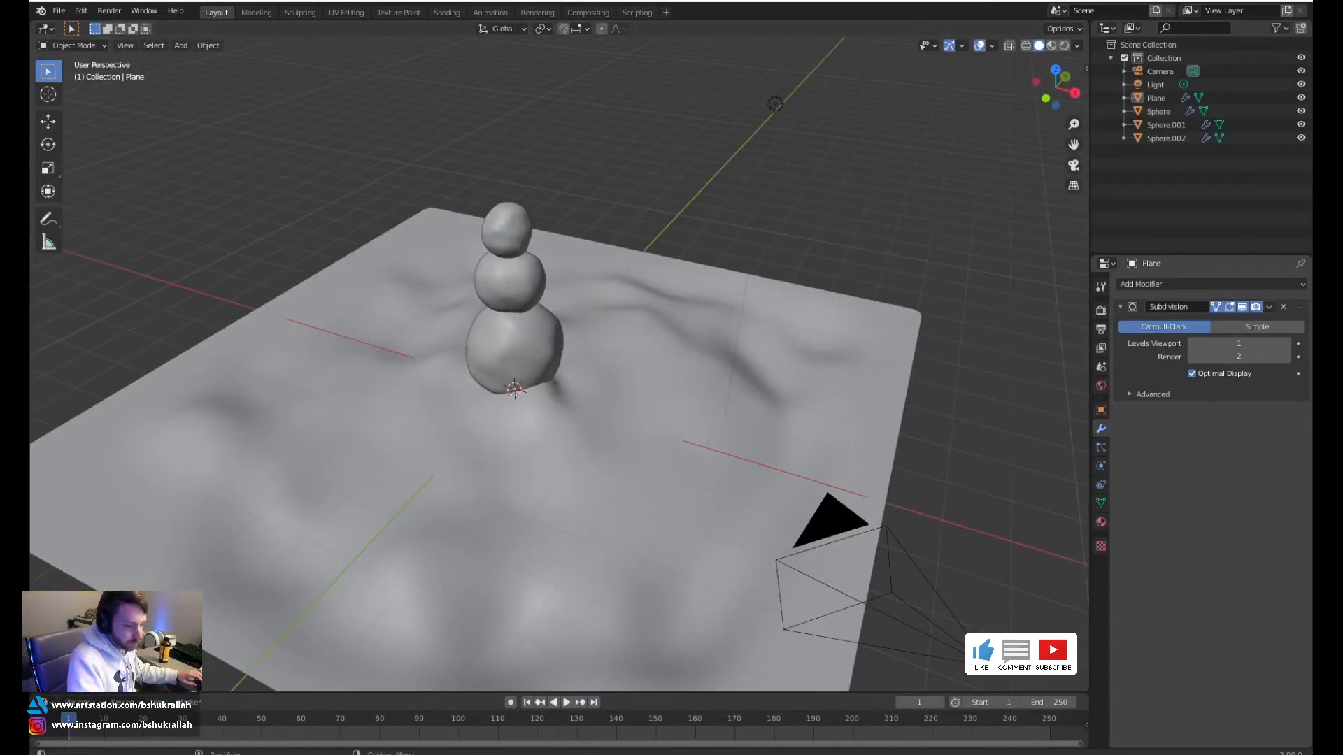
Switch to textures.com in the browser, search for "snow" and browse the resulting textures
key(alt+Tab)
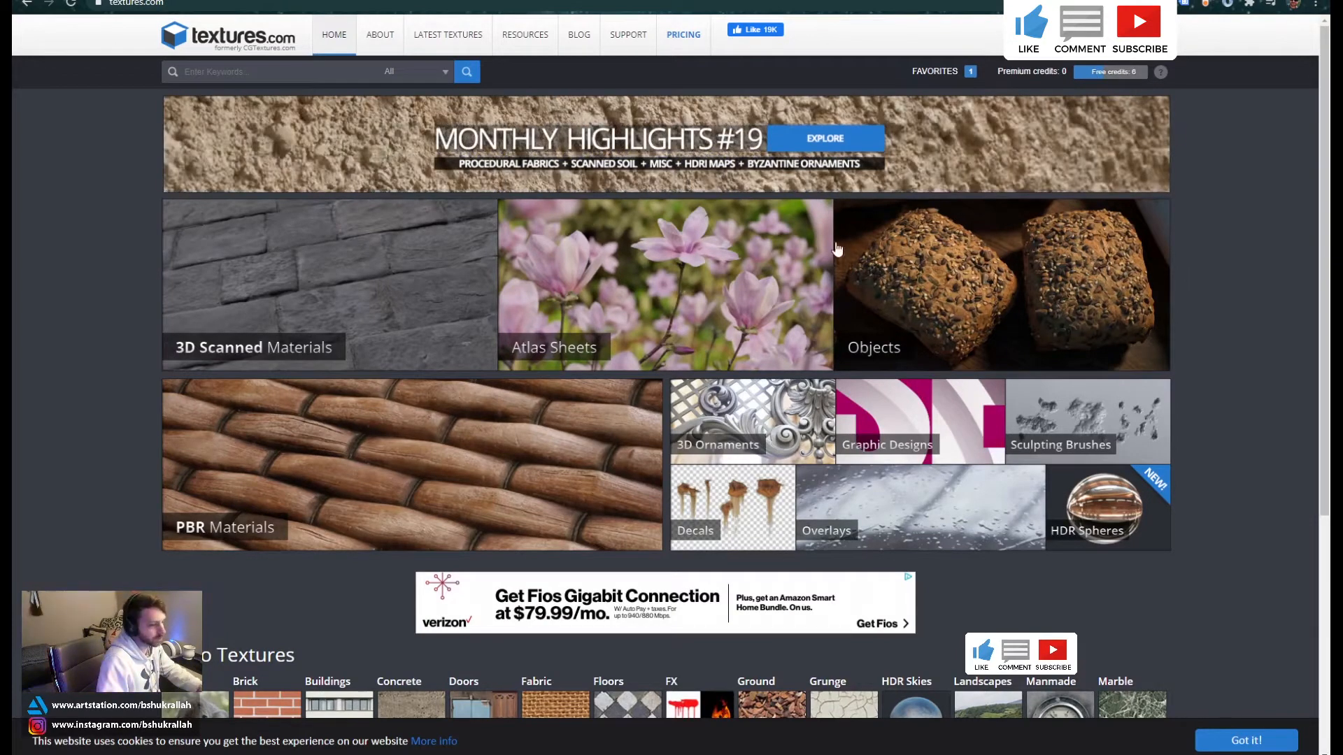
text(snow)
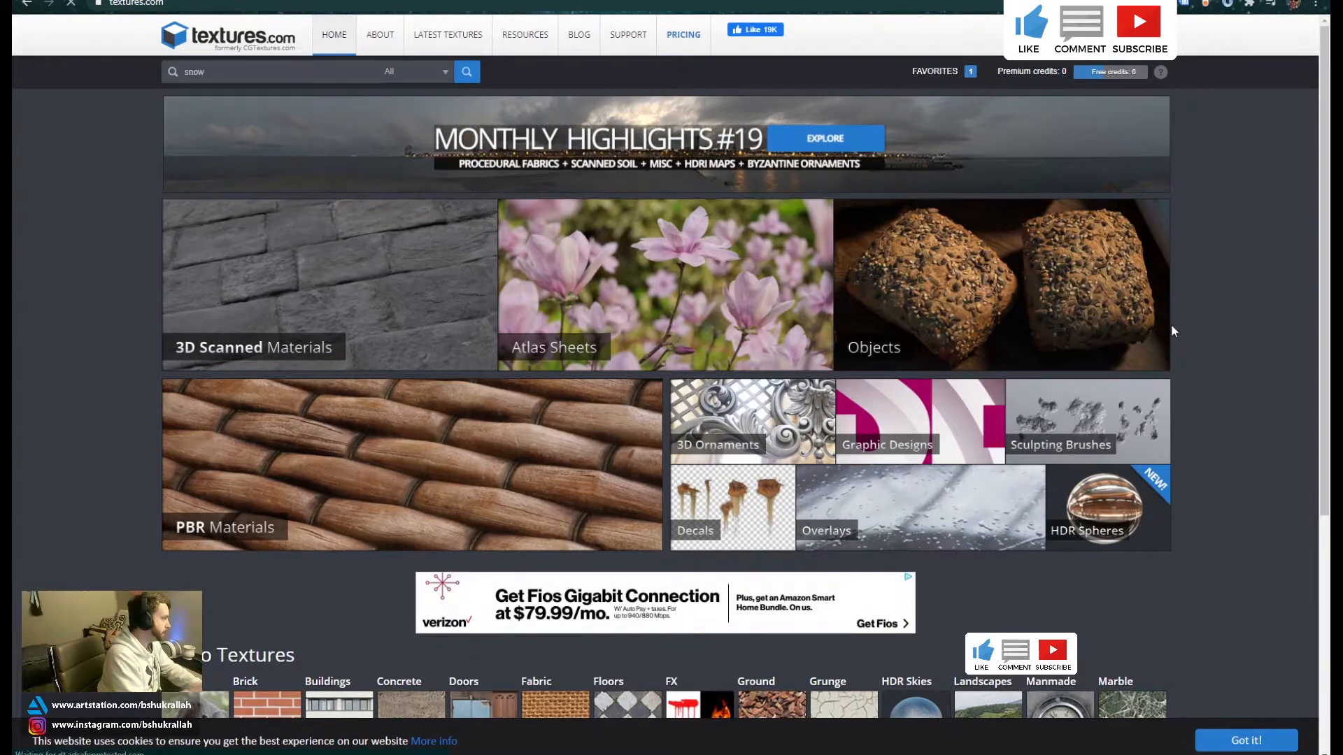
key(Return)
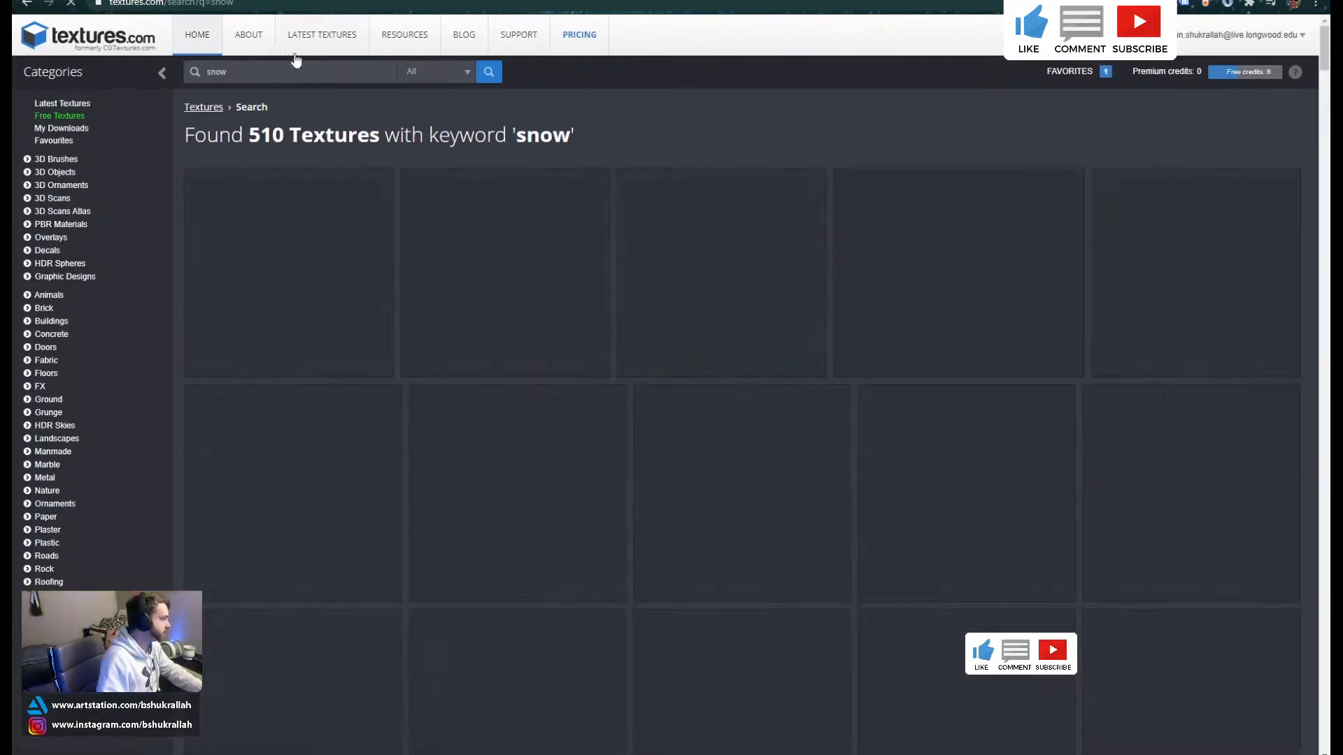
scroll(454, 245, down, 1)
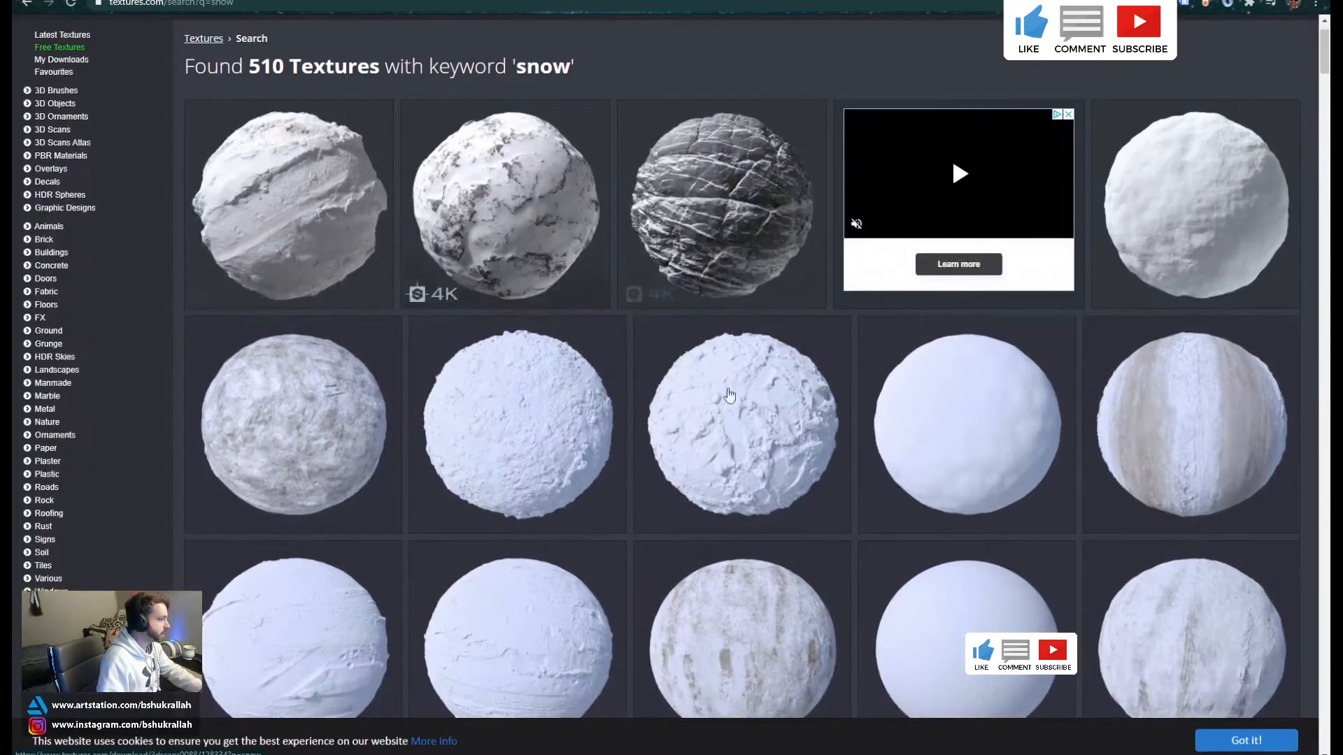
scroll(702, 364, down, 4)
scroll(288, 473, down, 4)
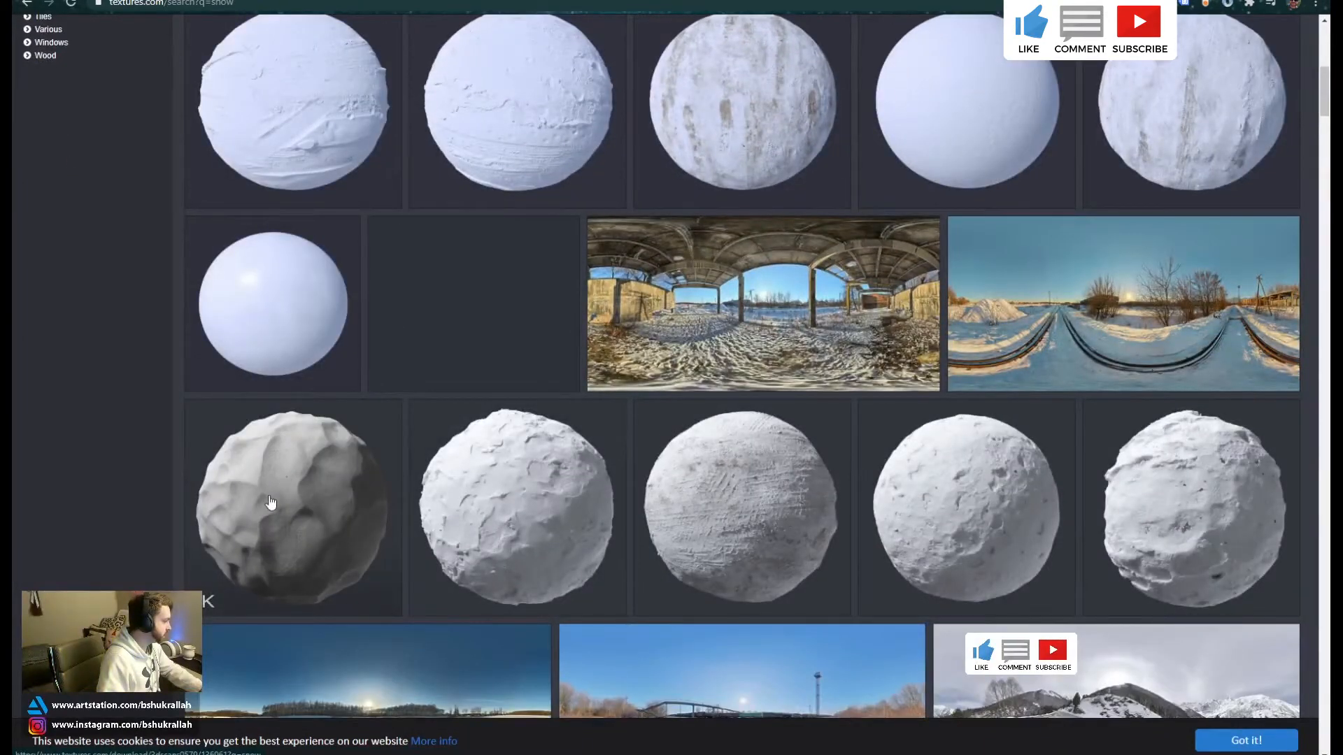
Open the "3D Scanned Snow - 2x2 meters" texture and review its flat maps and available download sizes
click(260, 505)
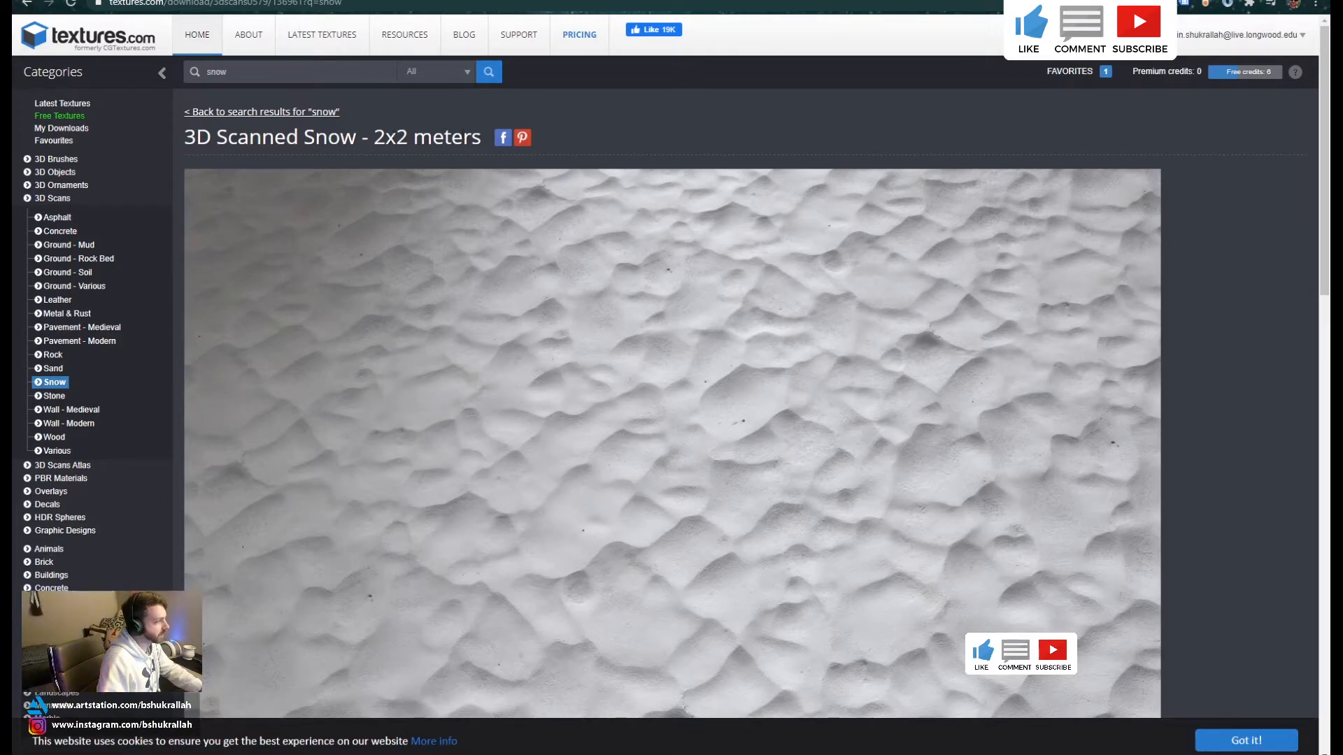
scroll(467, 147, down, 10)
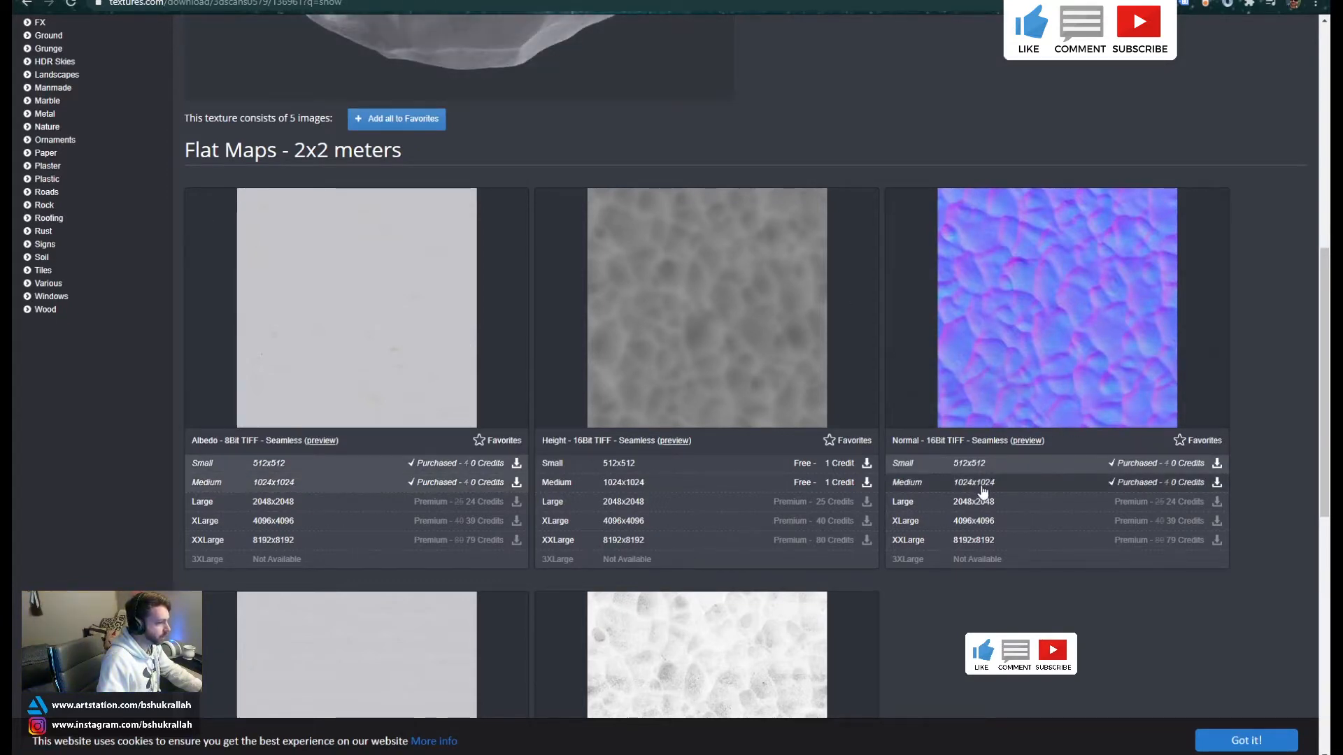
scroll(964, 491, down, 6)
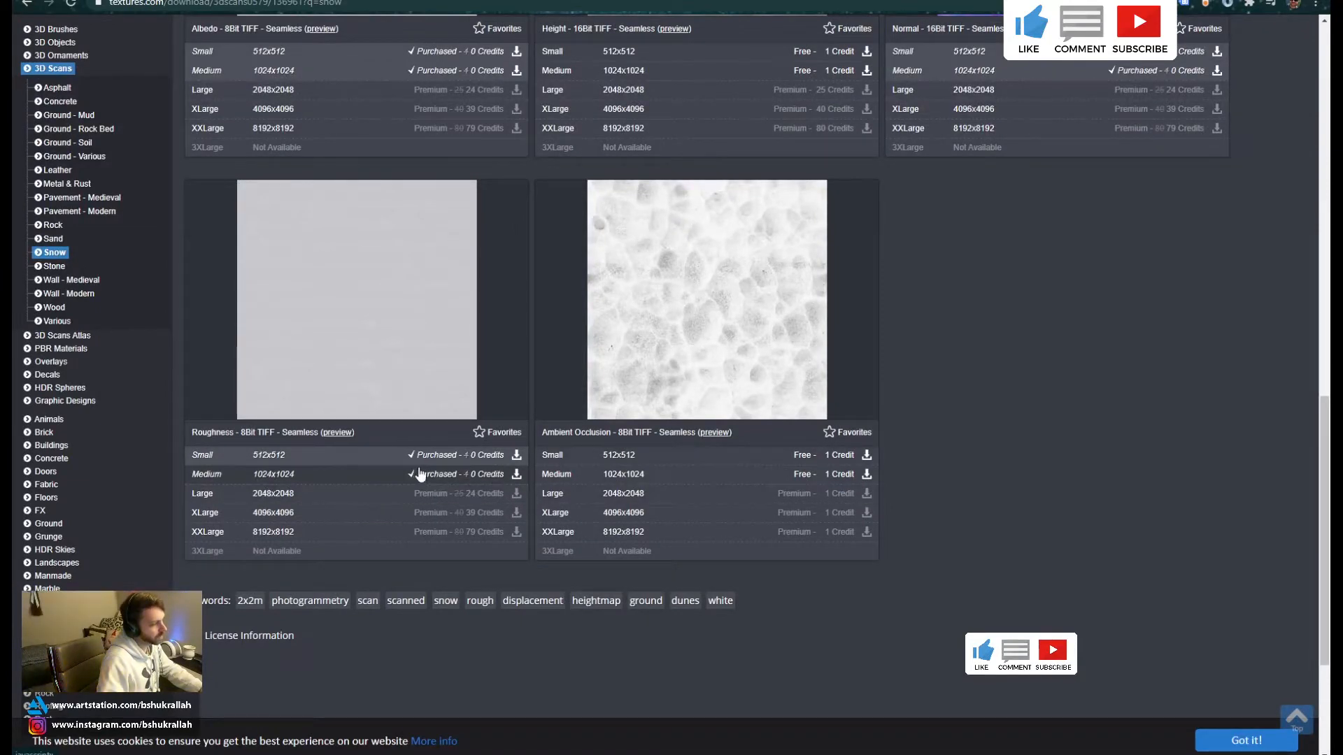
scroll(419, 475, up, 15)
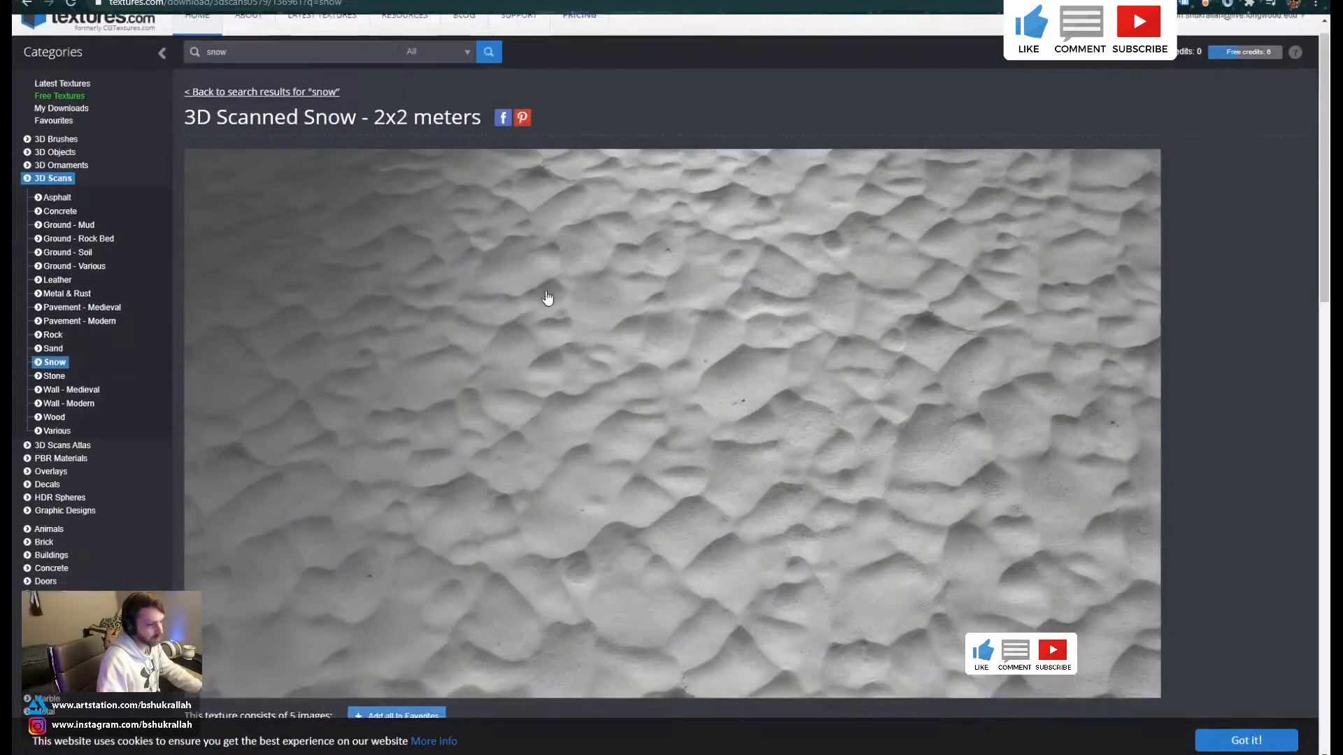
scroll(547, 299, up, 1)
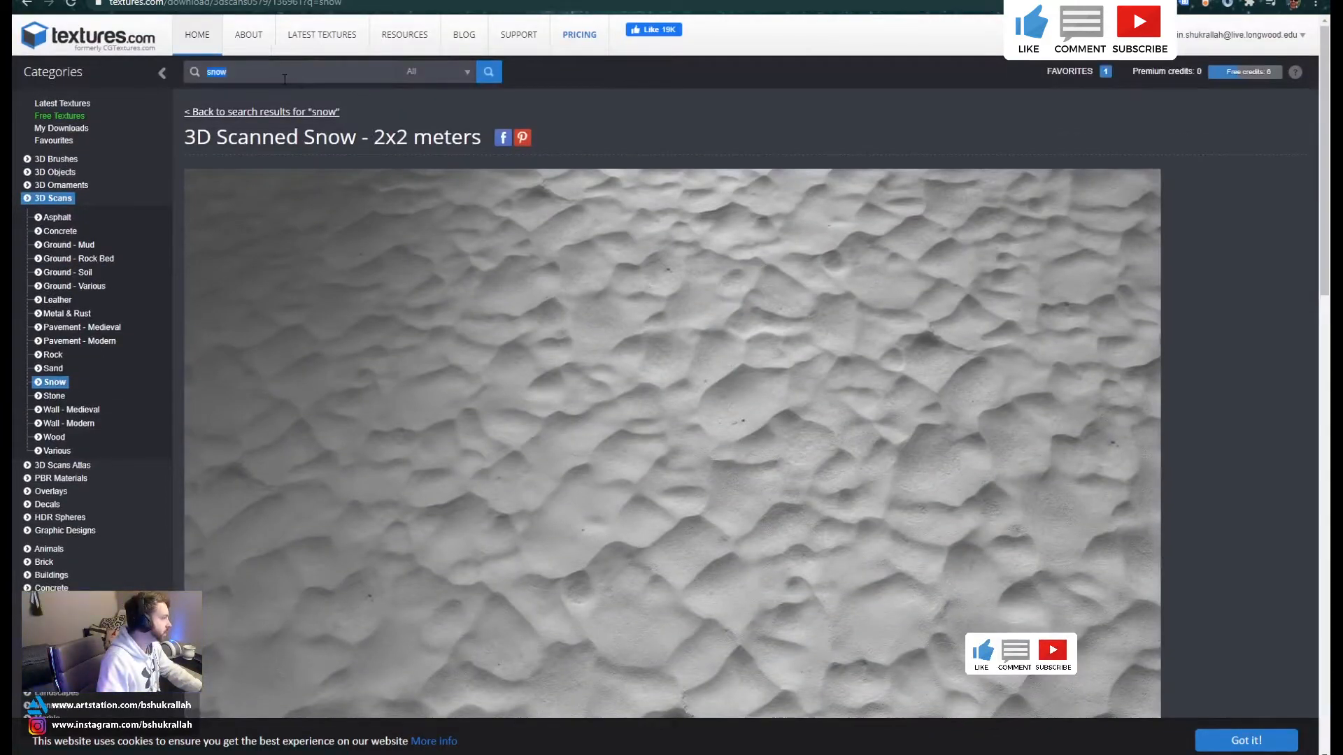
Search textures.com for "stick" and open the free 4K atlas of separate sticks and wood pieces
text(s)
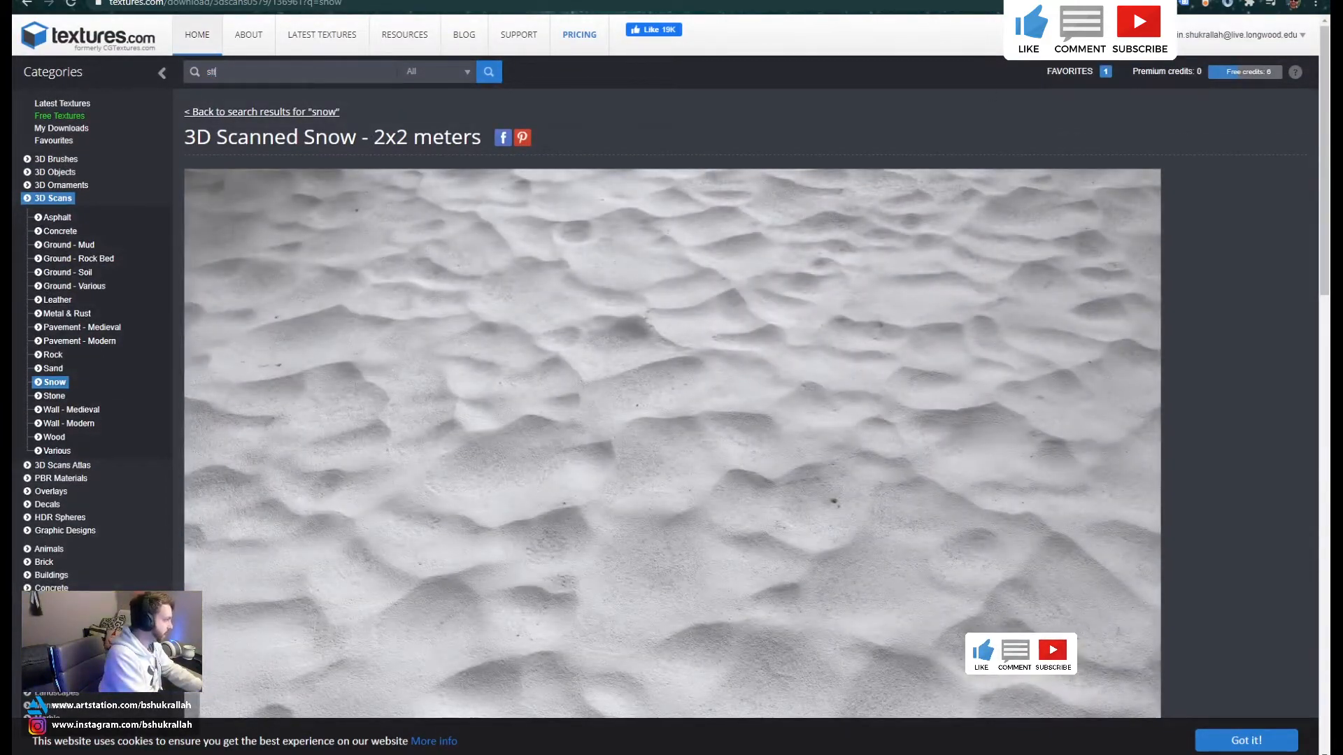
text(tick)
key(Return)
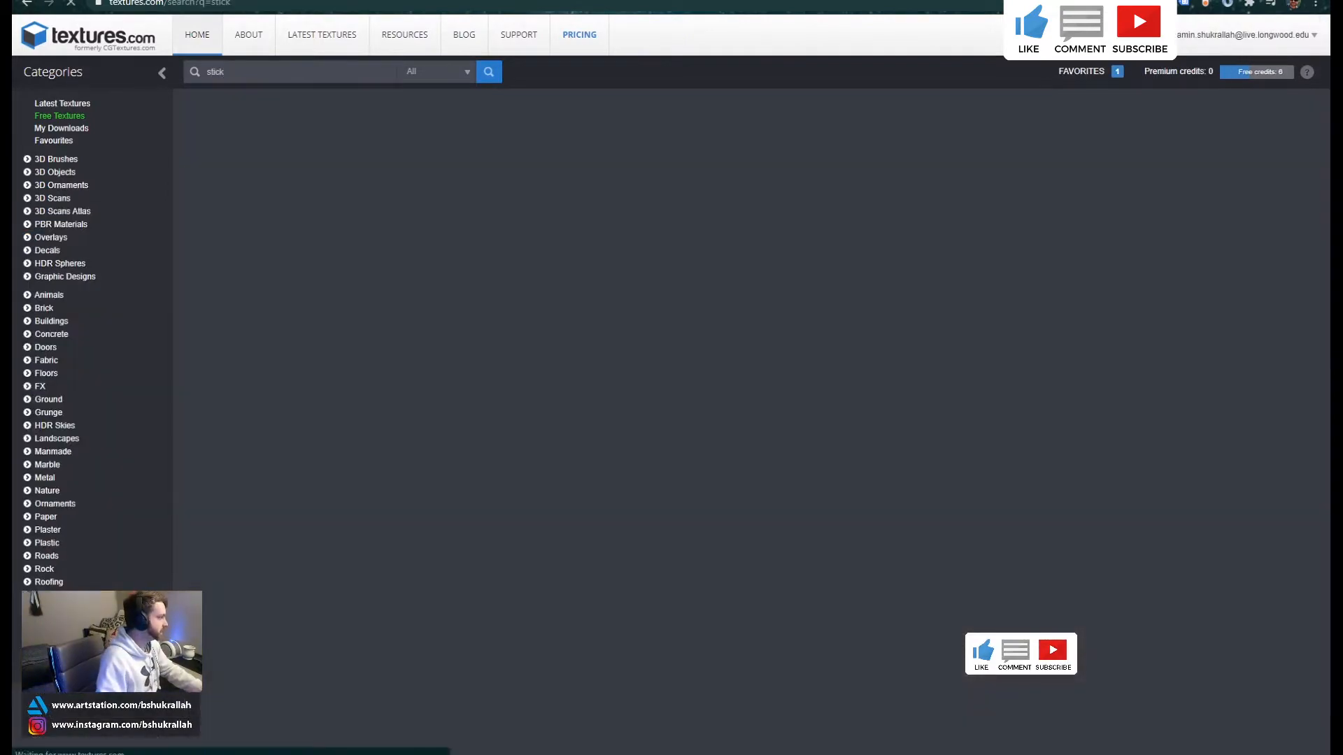
scroll(794, 65, down, 4)
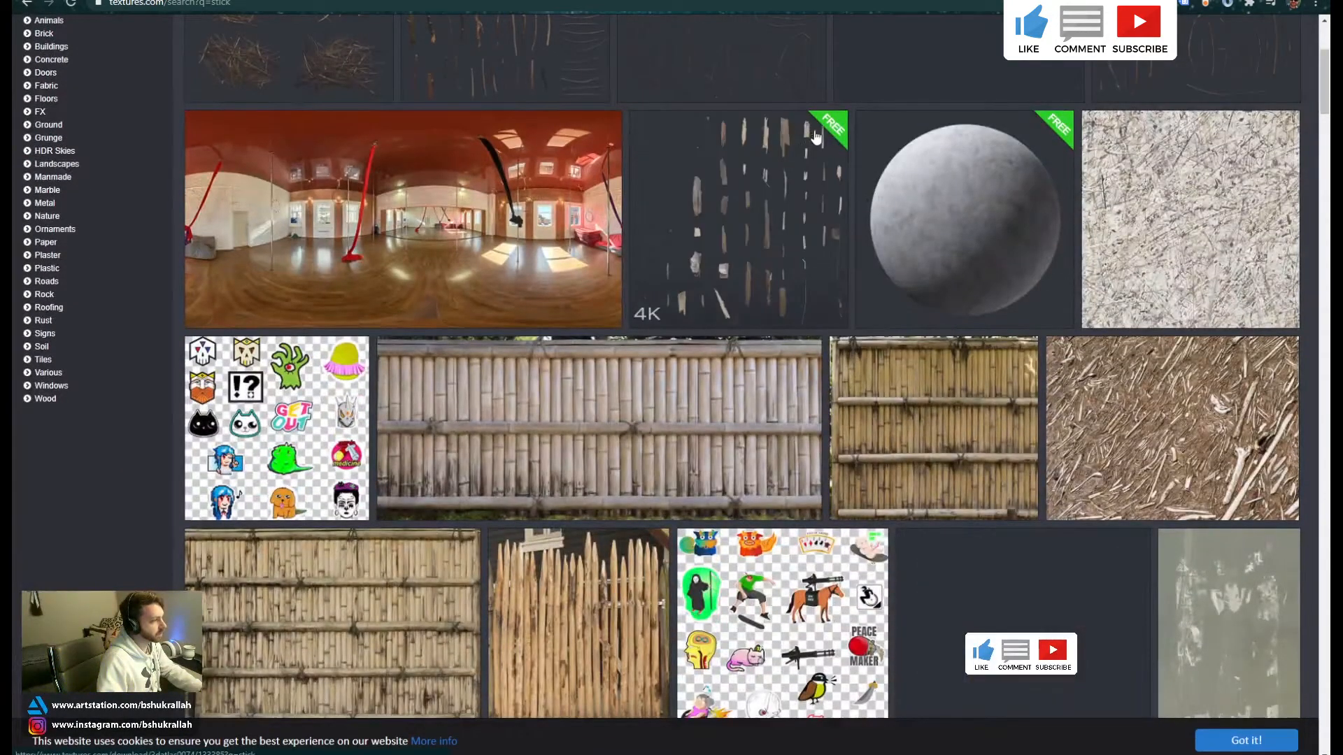
click(762, 182)
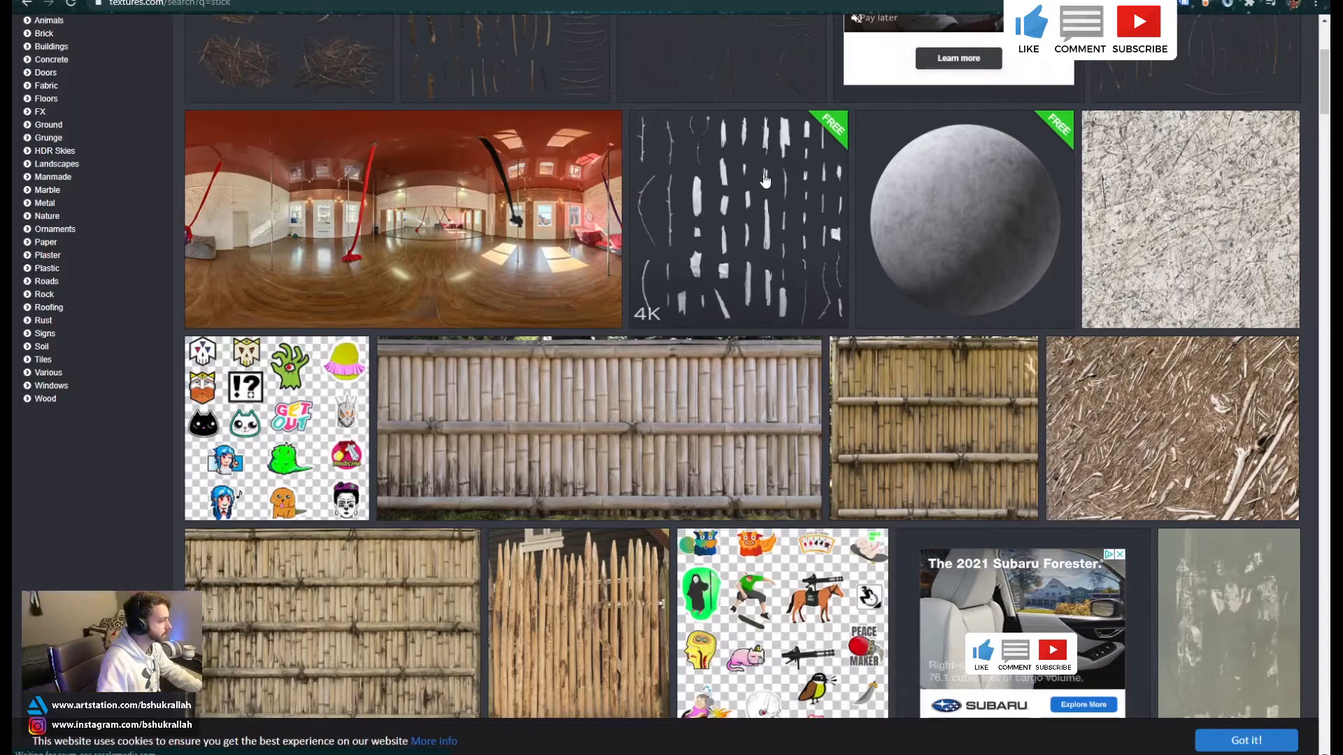
Examine the stick atlas's albedo, height, normal, roughness, translucency and alpha maps and their download sizes
scroll(842, 230, down, 8)
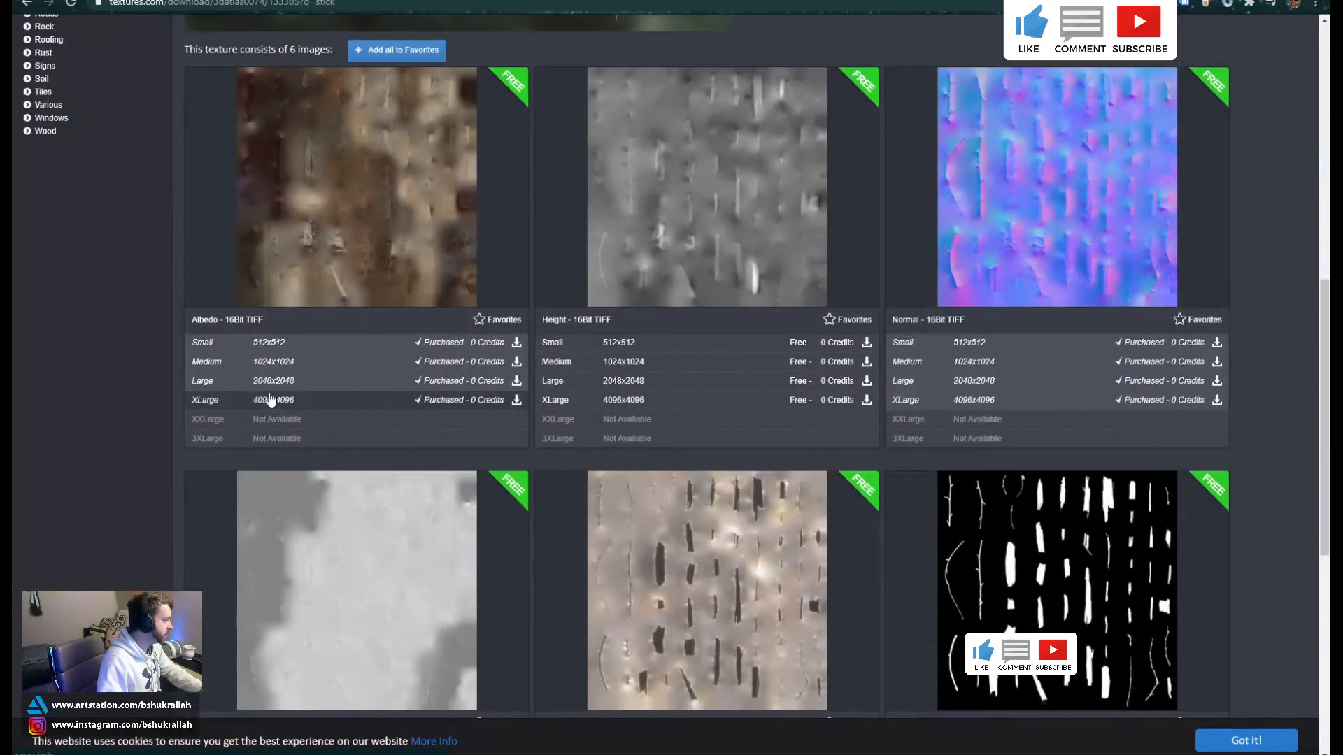
scroll(358, 311, up, 1)
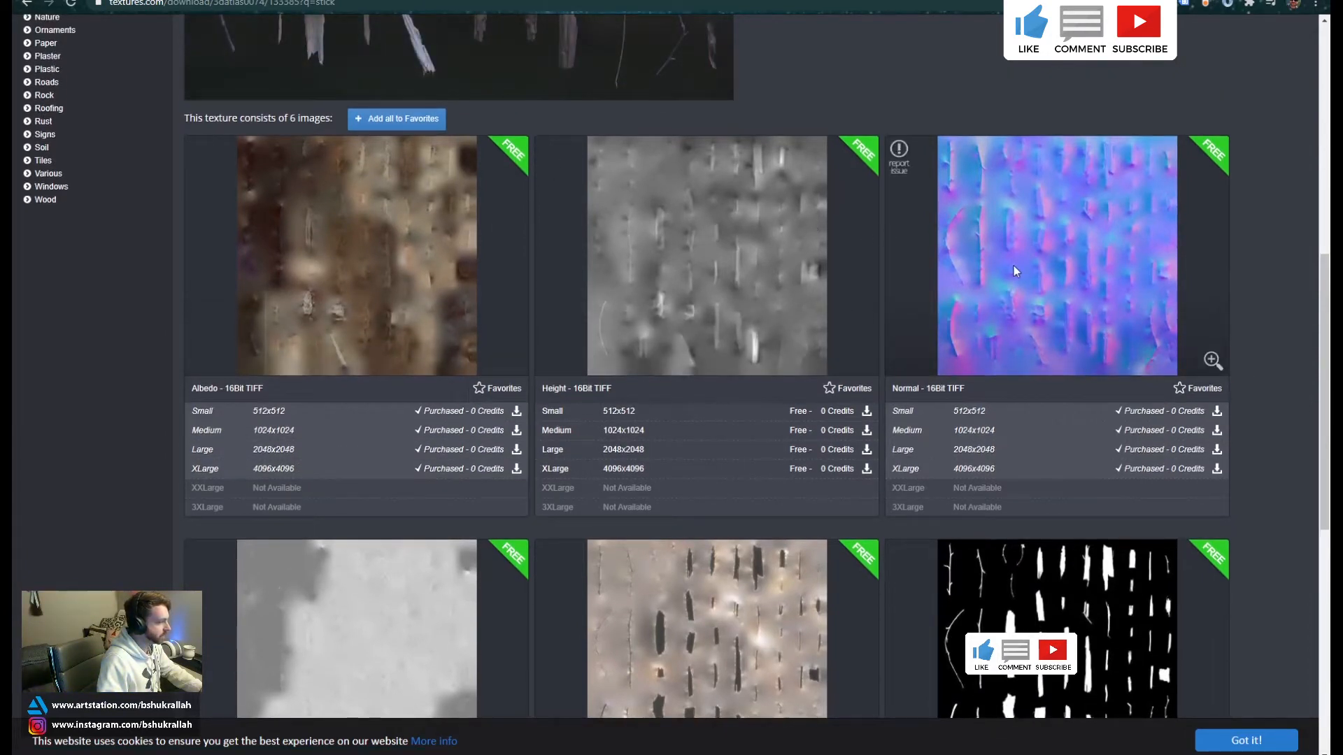
scroll(984, 304, down, 3)
scroll(989, 236, down, 4)
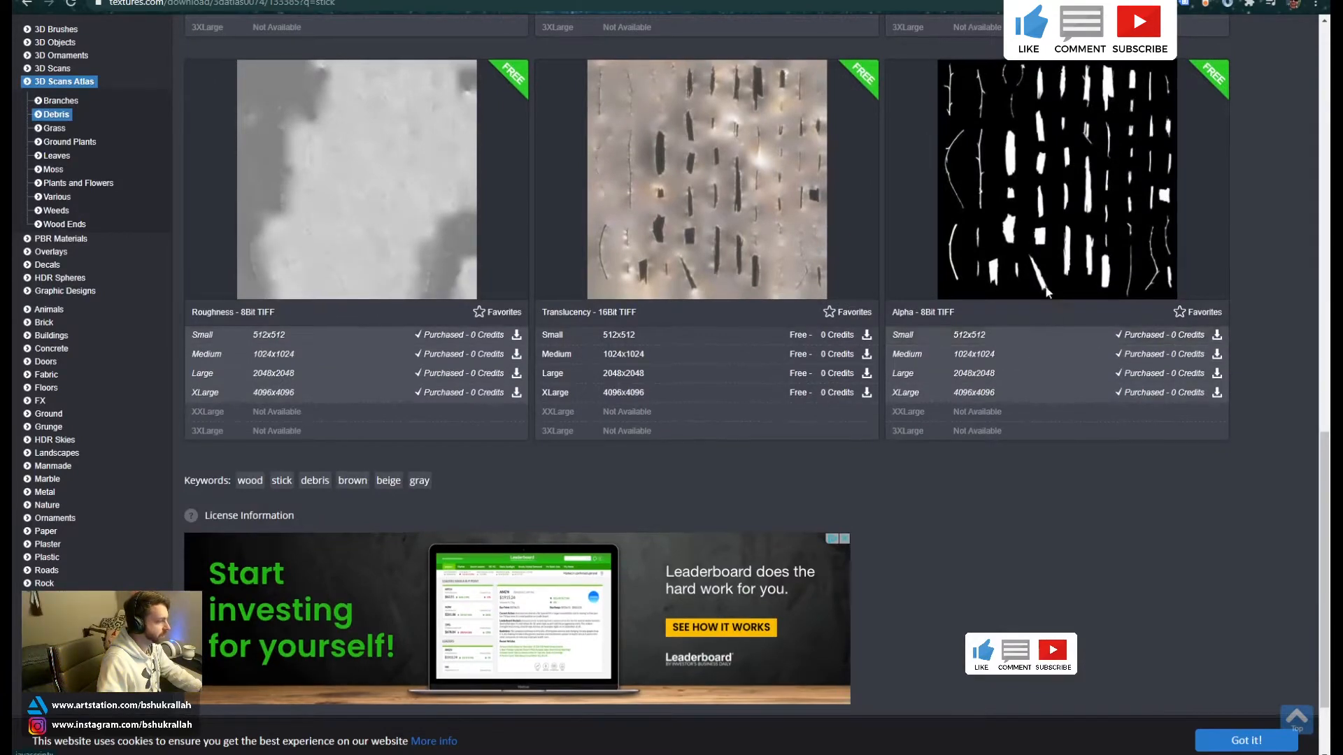
scroll(1035, 321, up, 1)
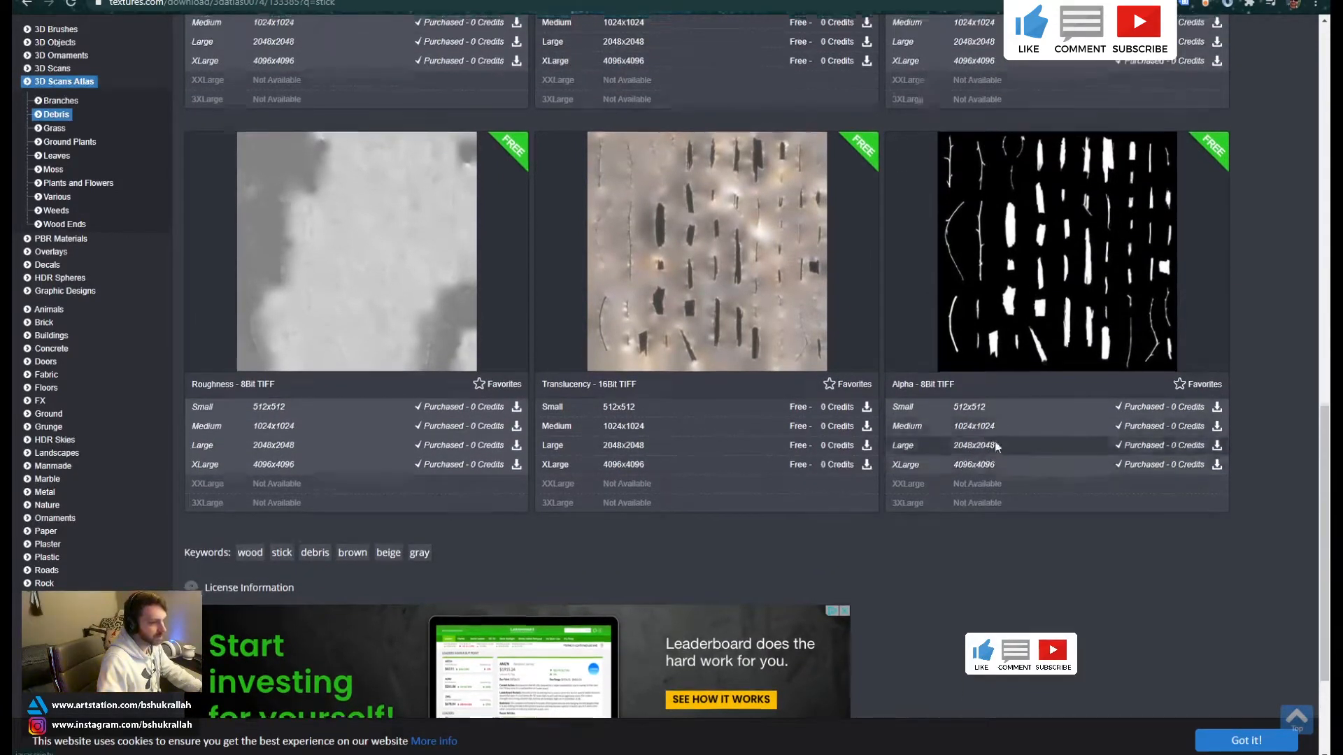
scroll(1005, 451, up, 7)
scroll(1005, 451, up, 4)
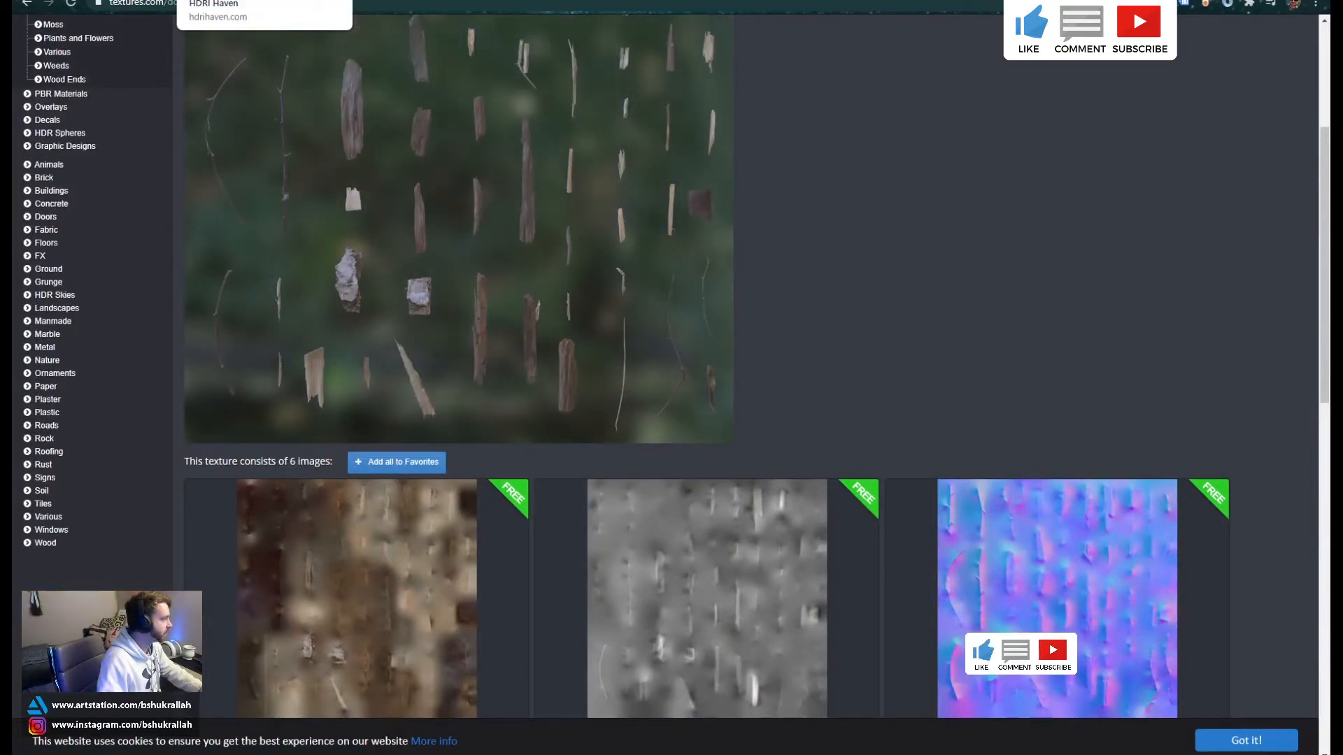
Switch to HDRI Haven in the browser, open the HDRI library and search it for "snow"
click(231, 0)
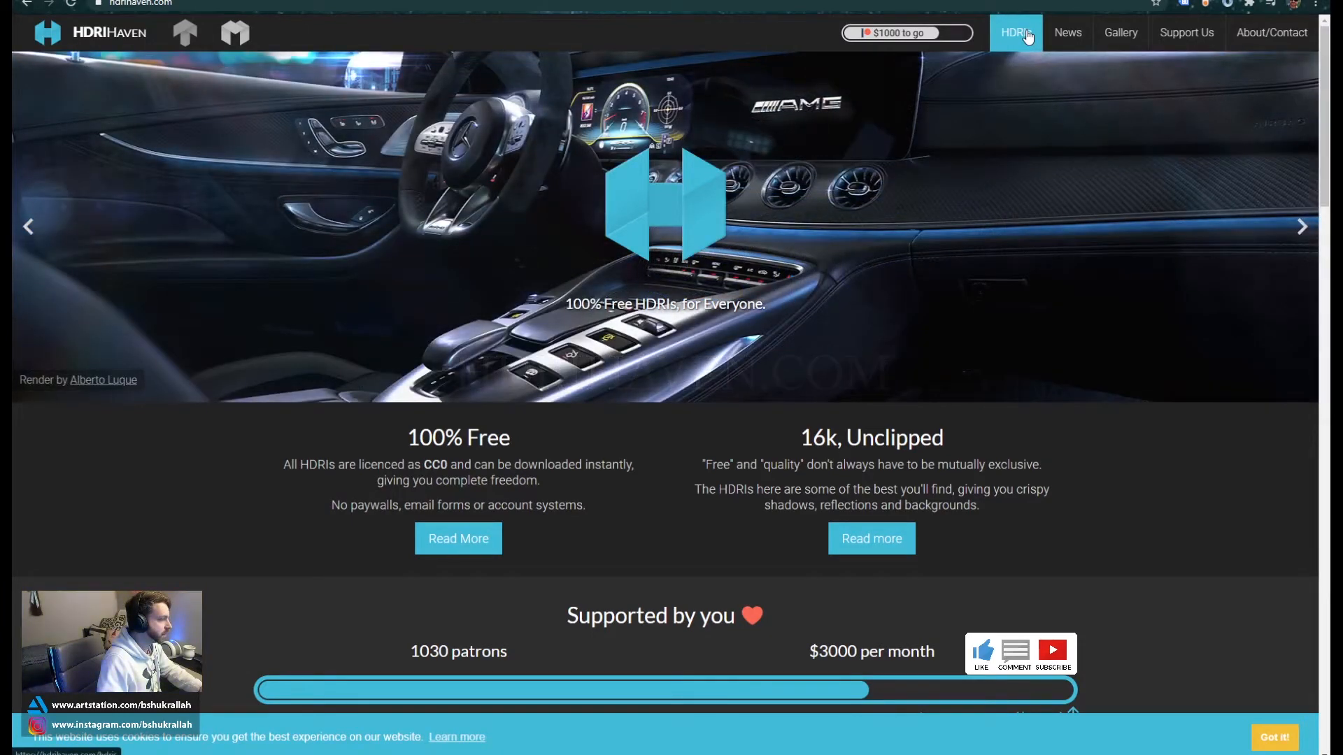
click(1031, 29)
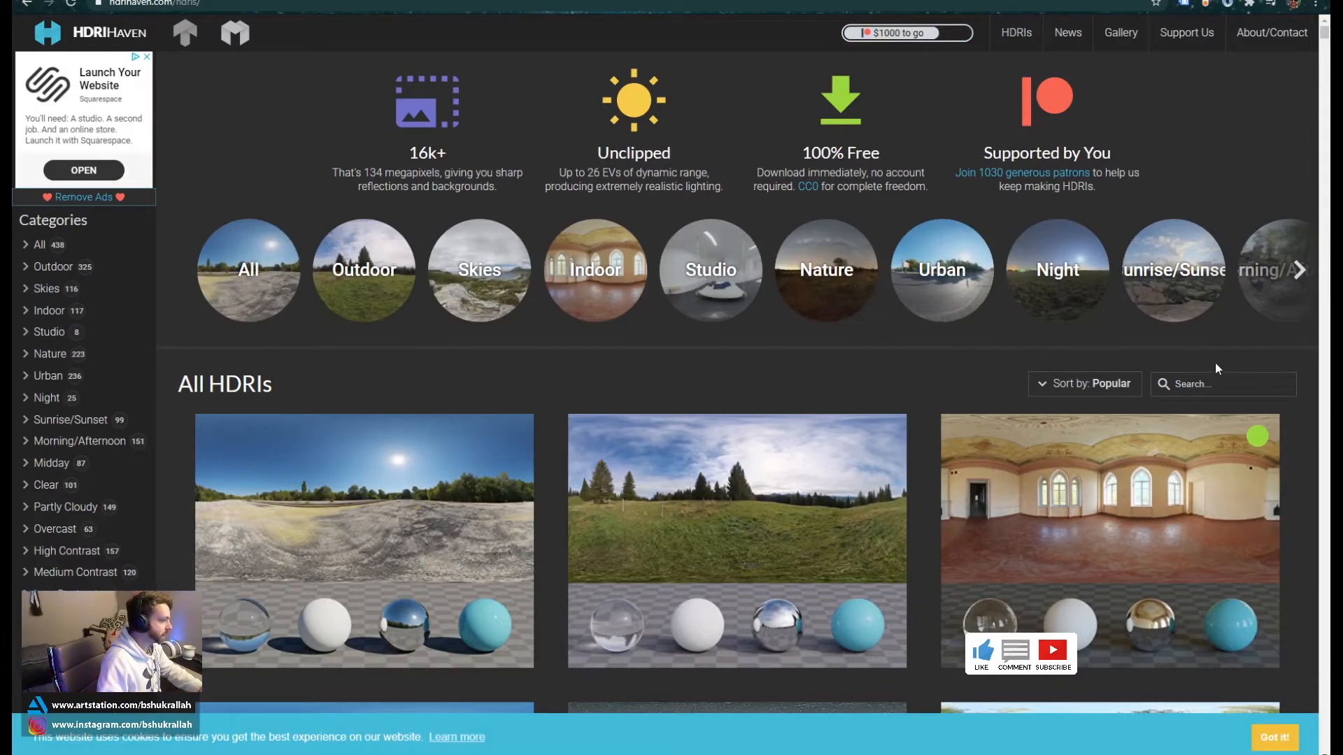
click(1216, 383)
text(snow)
key(Return)
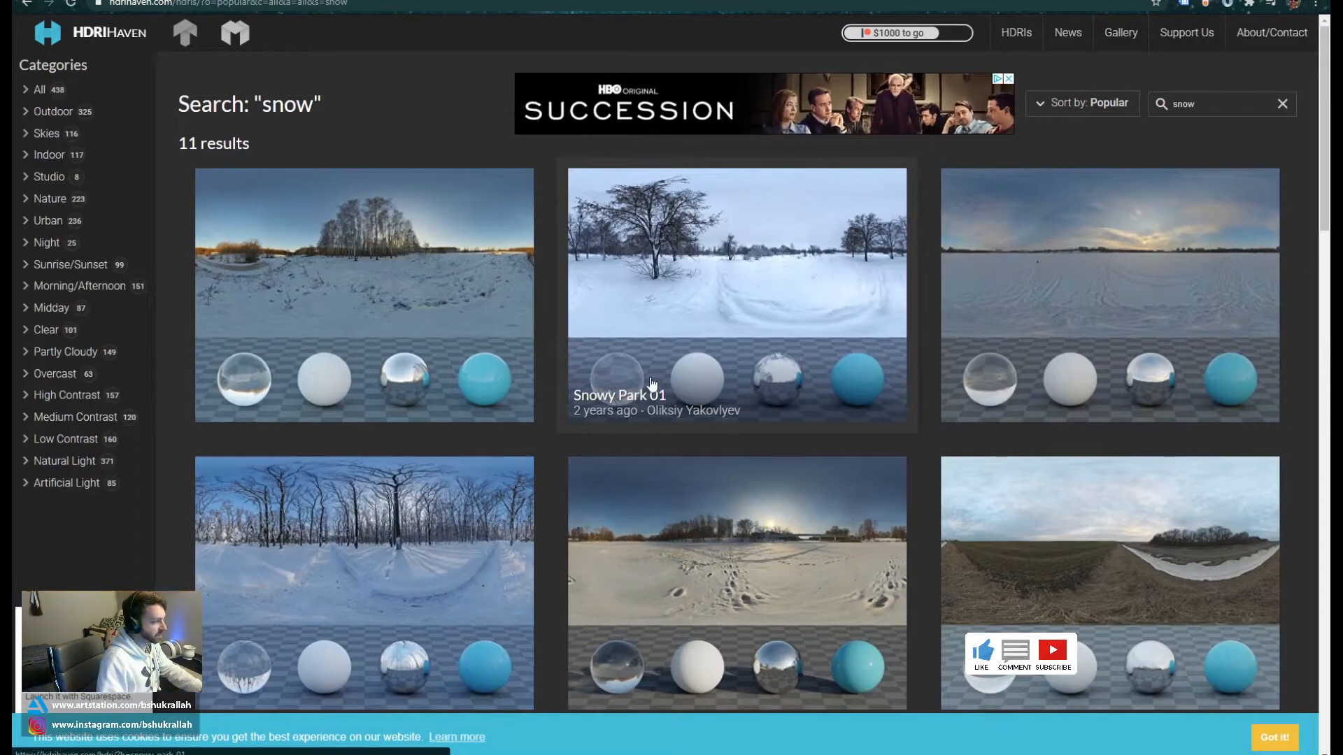
Open the Snowy Park 01 HDRI to check its download resolutions, then return and browse the other snow results
click(737, 263)
scroll(734, 264, down, 9)
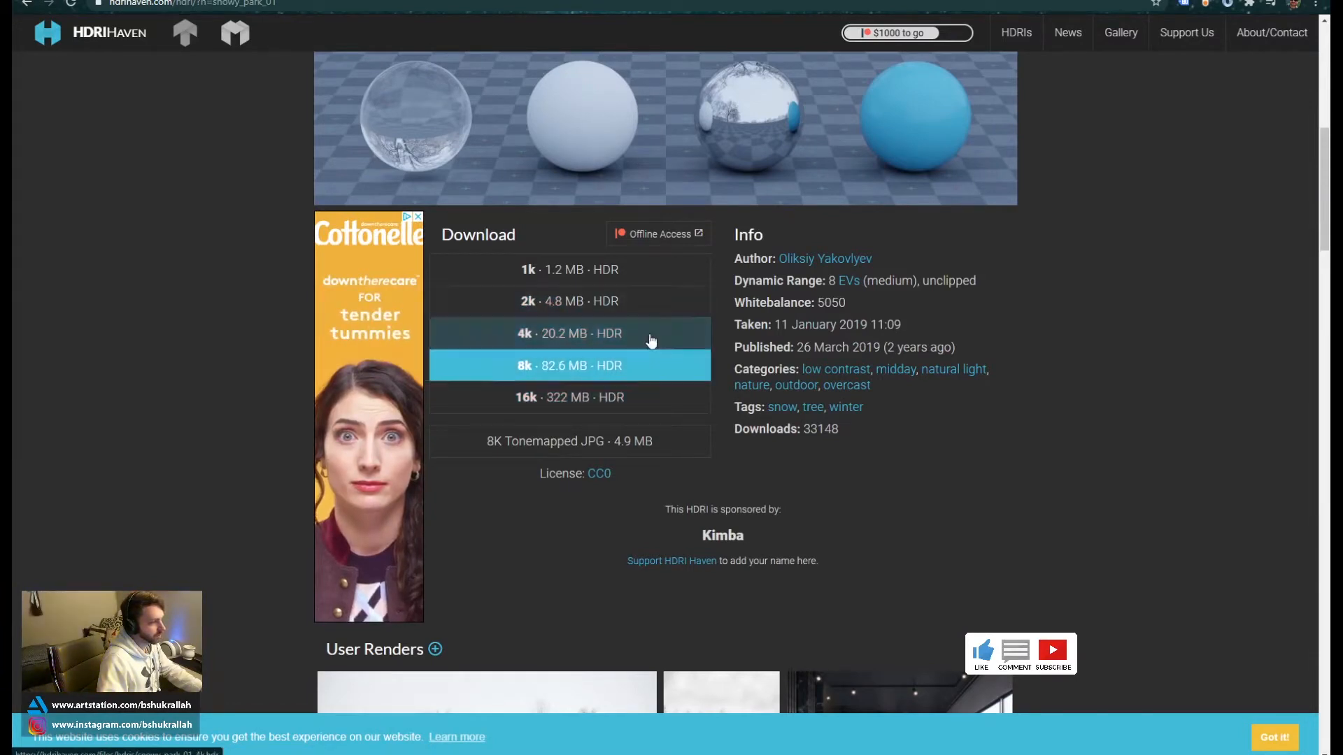
scroll(661, 350, up, 5)
key(alt+Left)
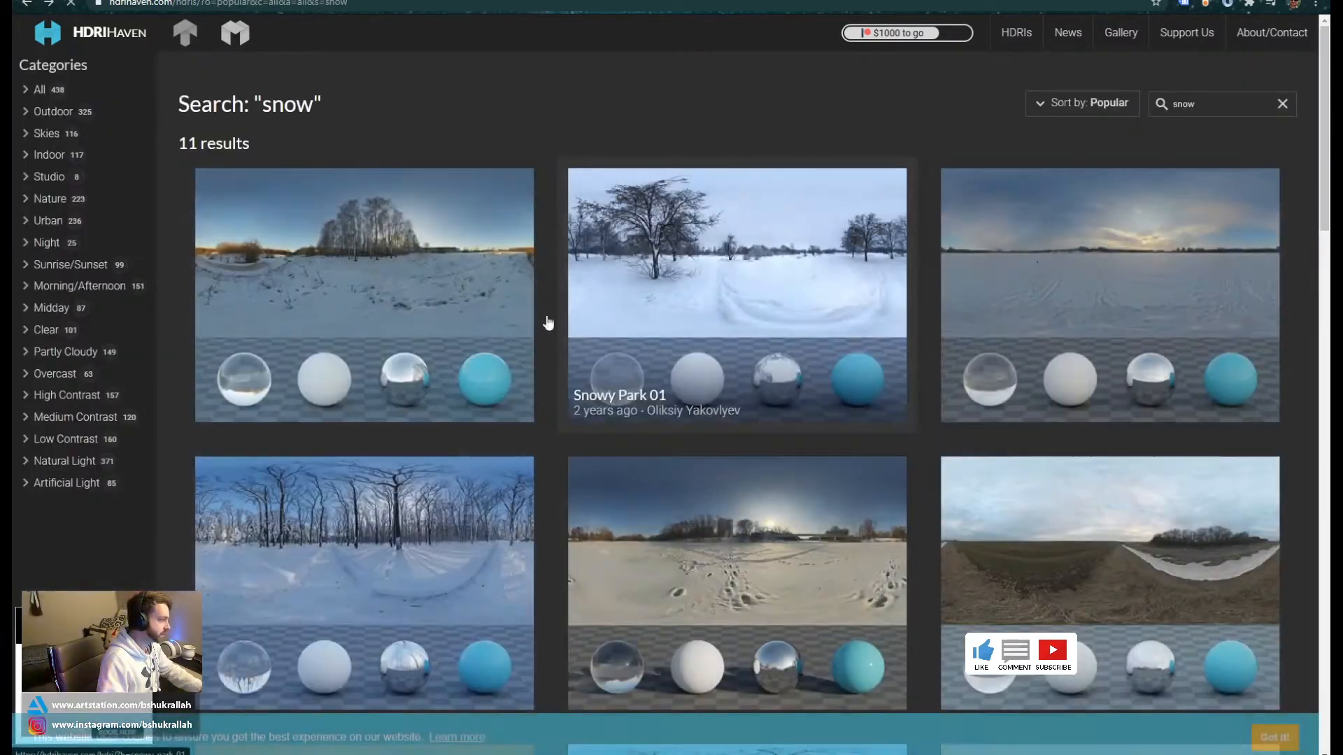
scroll(750, 424, down, 5)
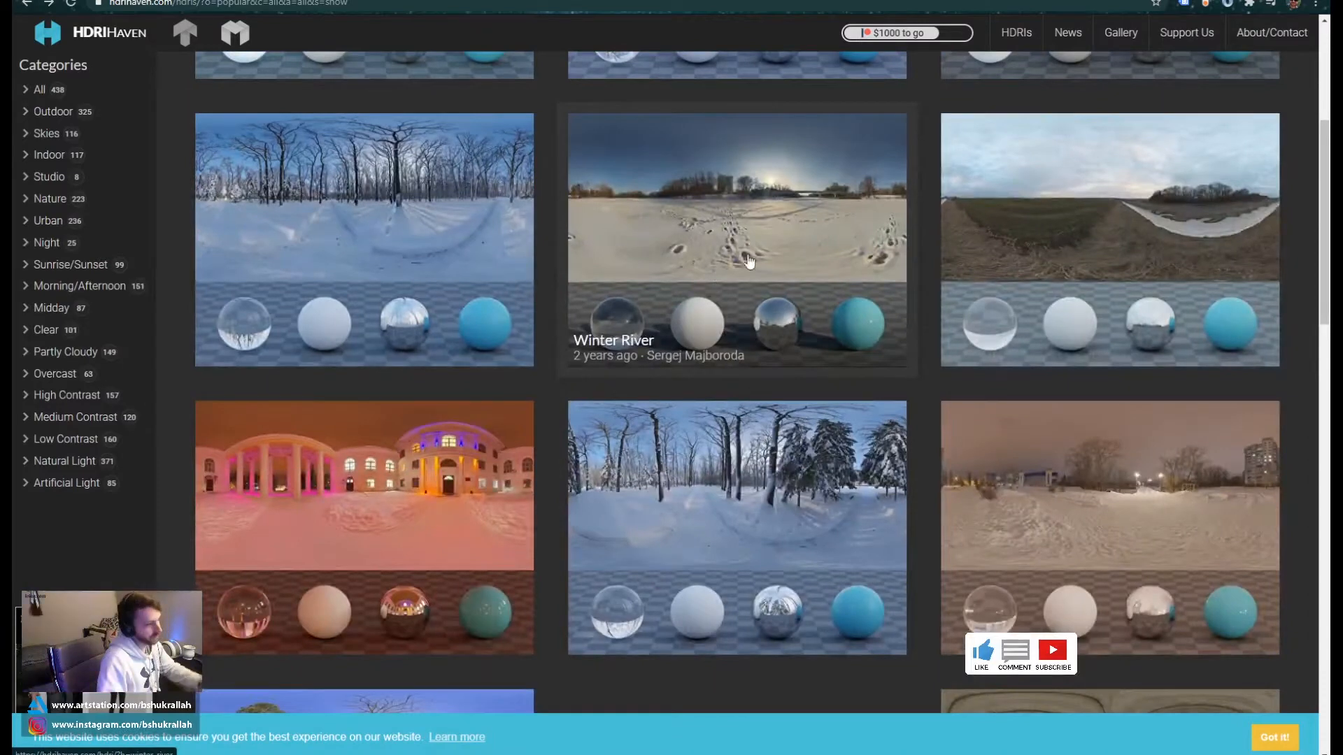
scroll(729, 285, up, 5)
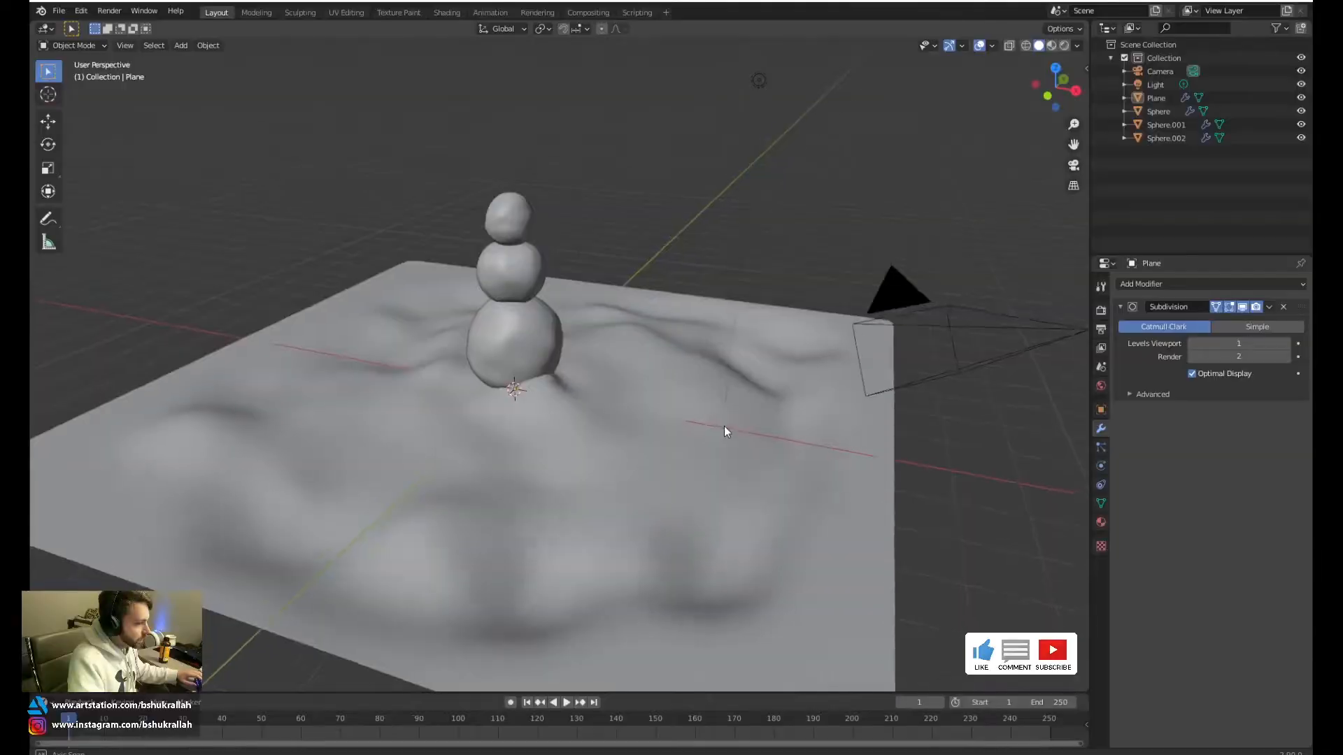
Switch to Blender and set the render engine to Cycles with GPU Compute as the device
middle_drag(724, 426, 645, 448)
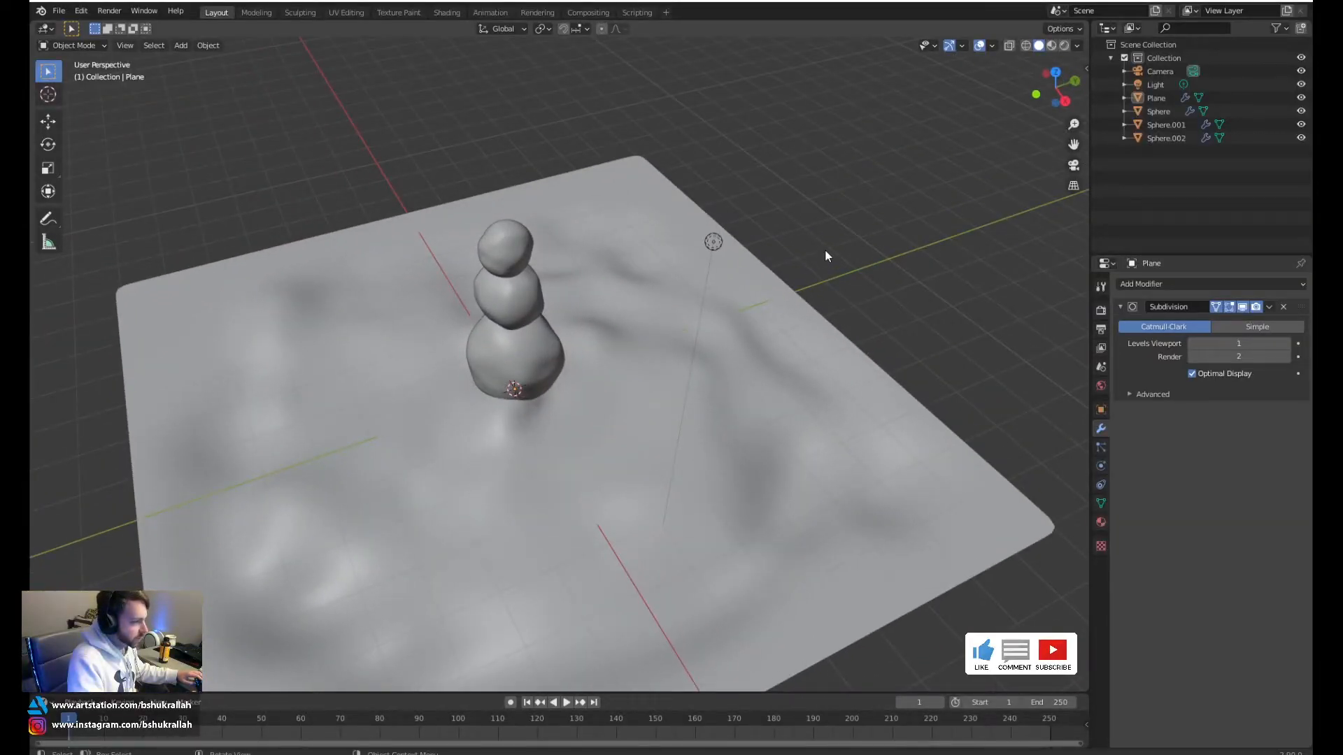
click(1095, 315)
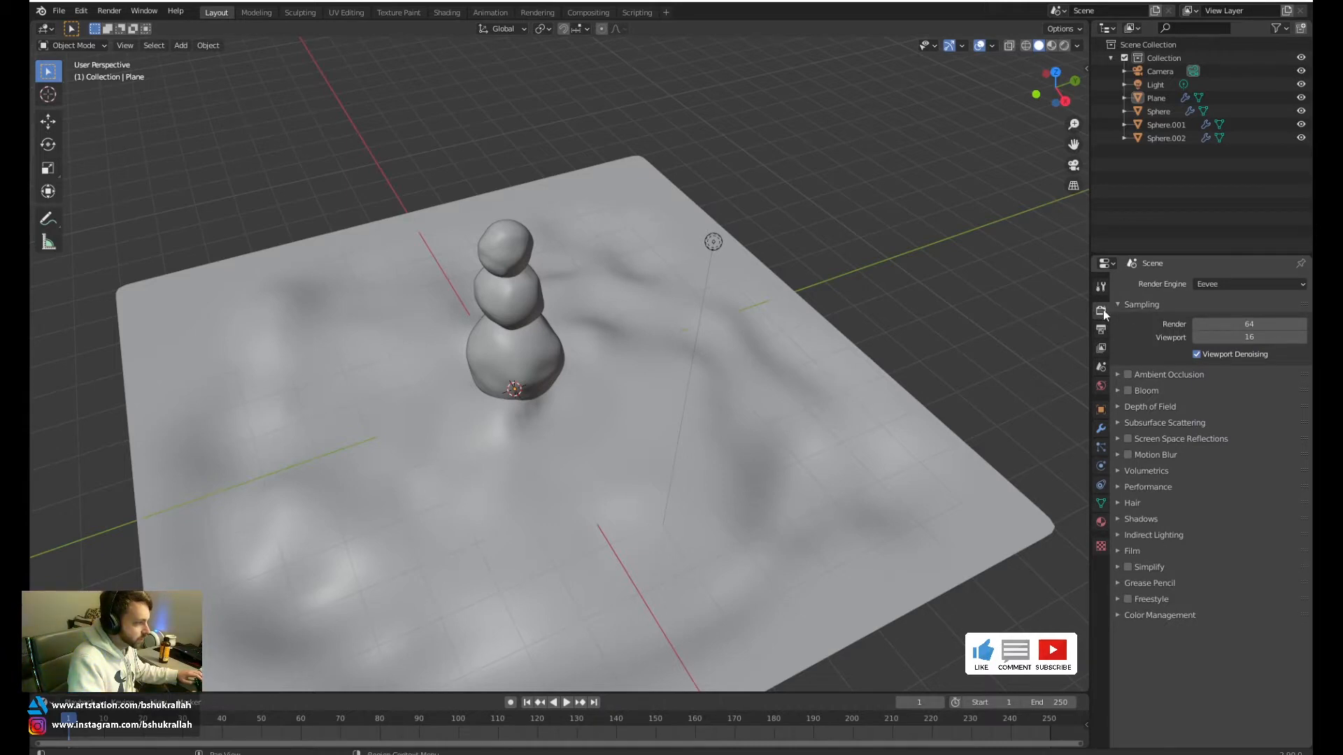
click(1235, 283)
click(1212, 328)
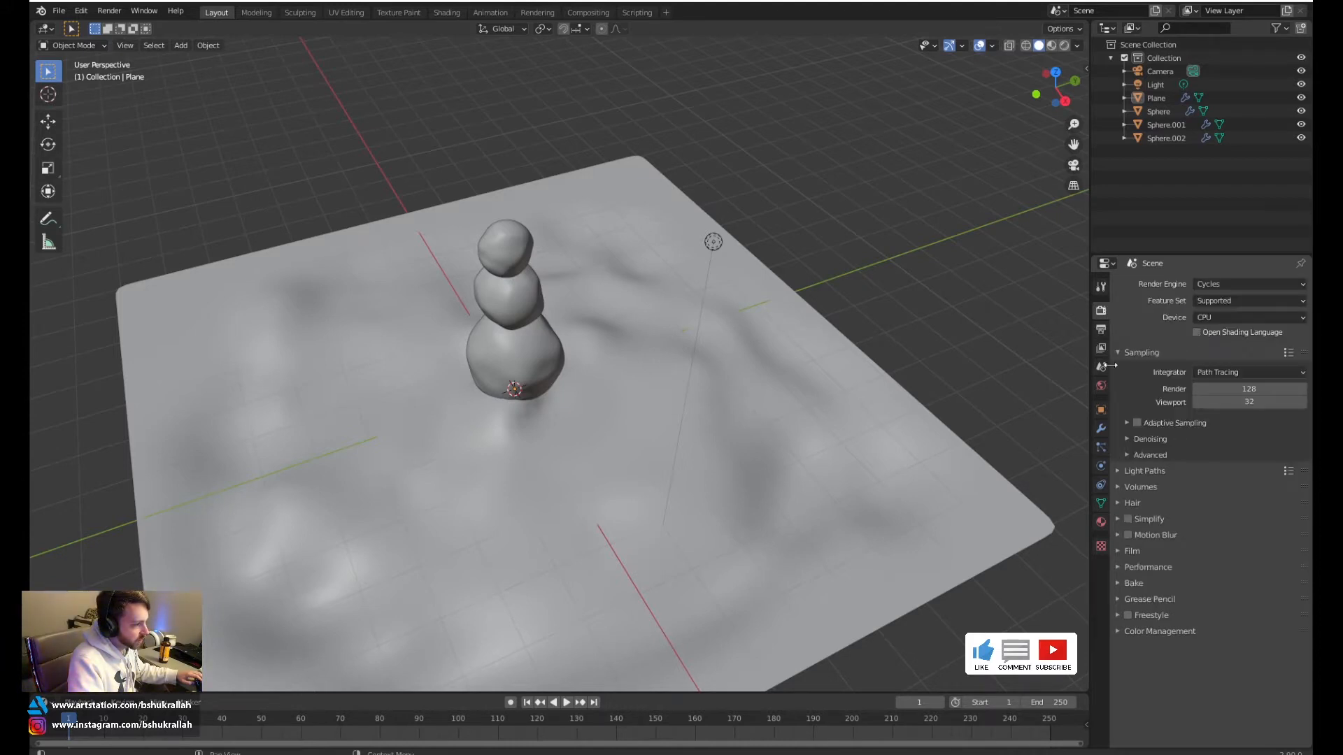
click(1220, 319)
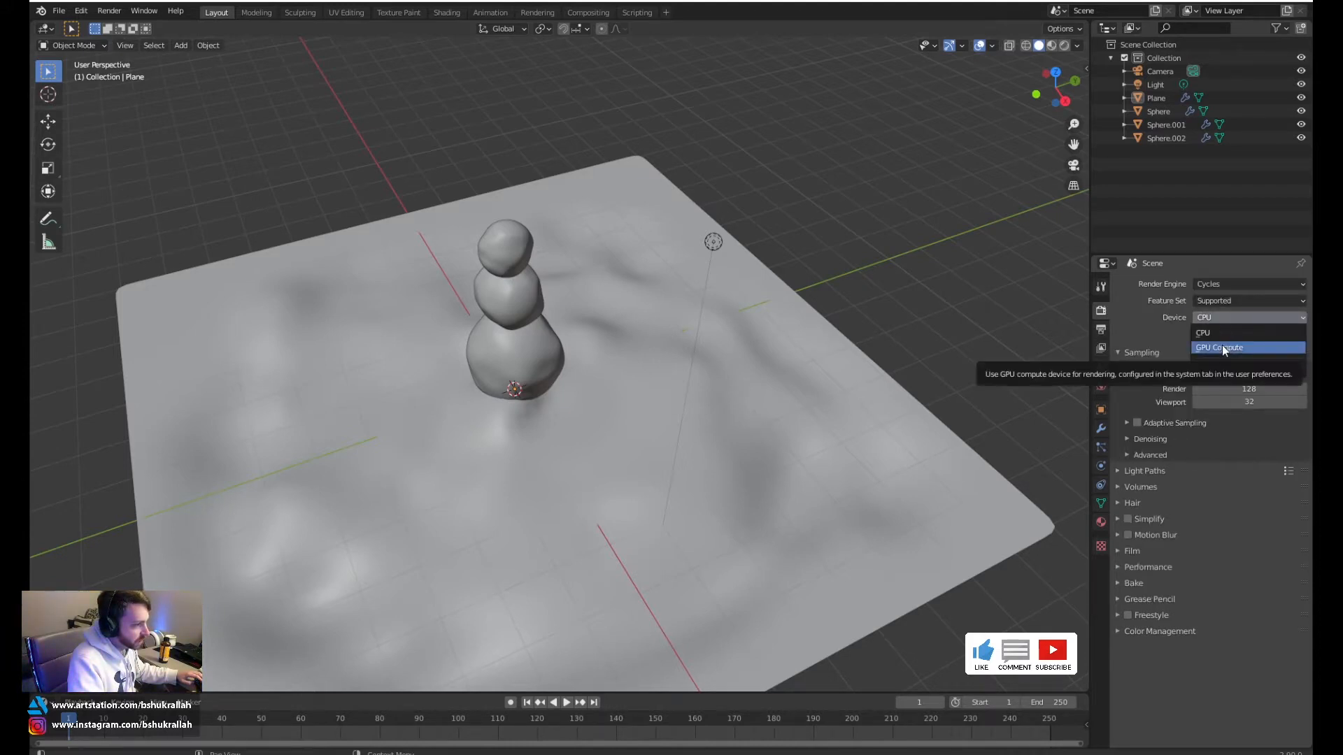
click(1223, 347)
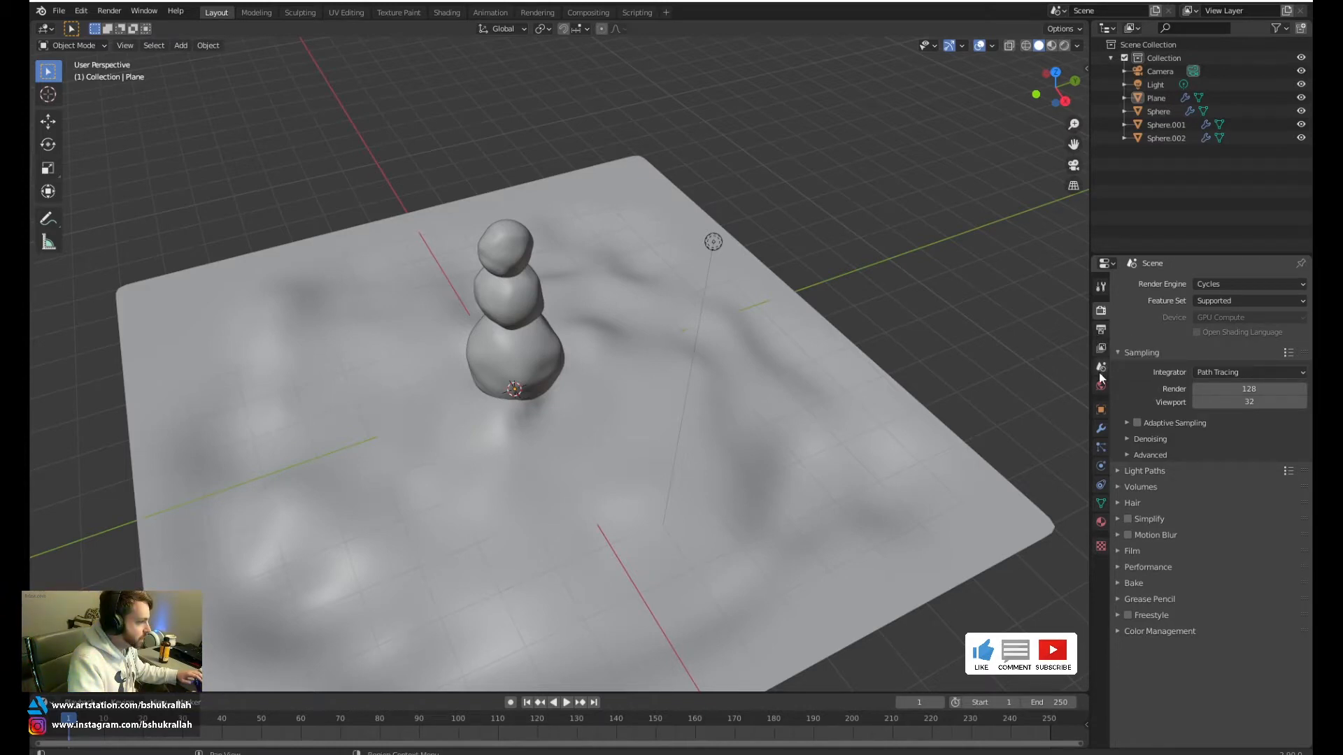
Open the Shading workspace and give the snowman's lowest snowball a new material named "Snow"
click(447, 13)
scroll(666, 233, up, 6)
scroll(669, 244, down, 3)
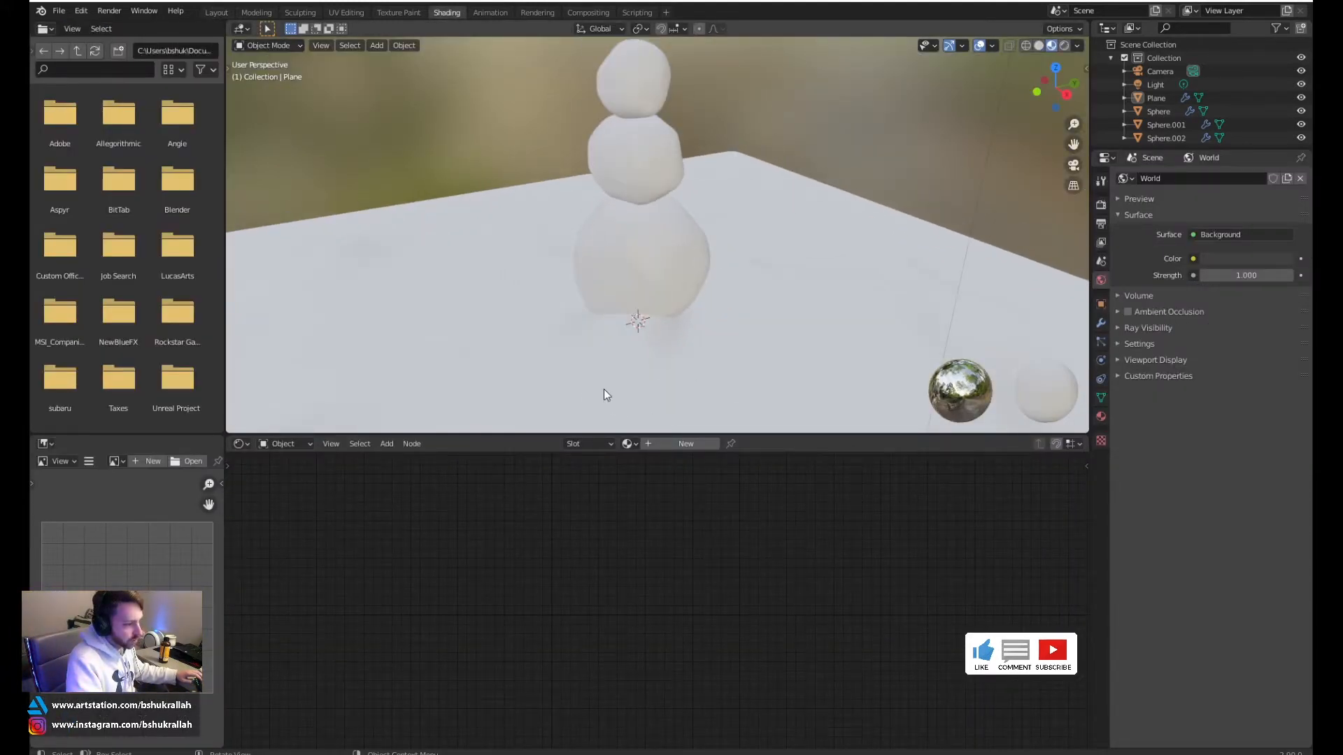
click(657, 229)
middle_drag(676, 271, 707, 401)
click(696, 443)
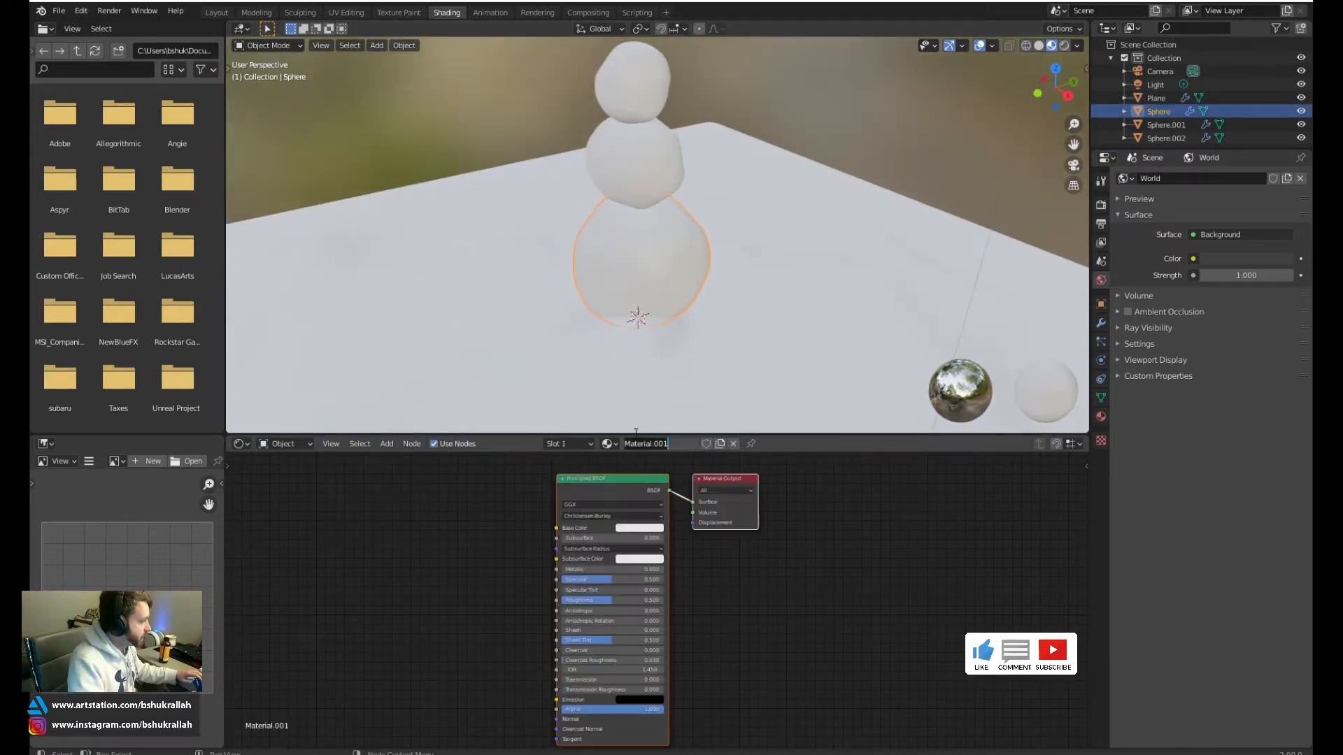
text(Snow)
key(Return)
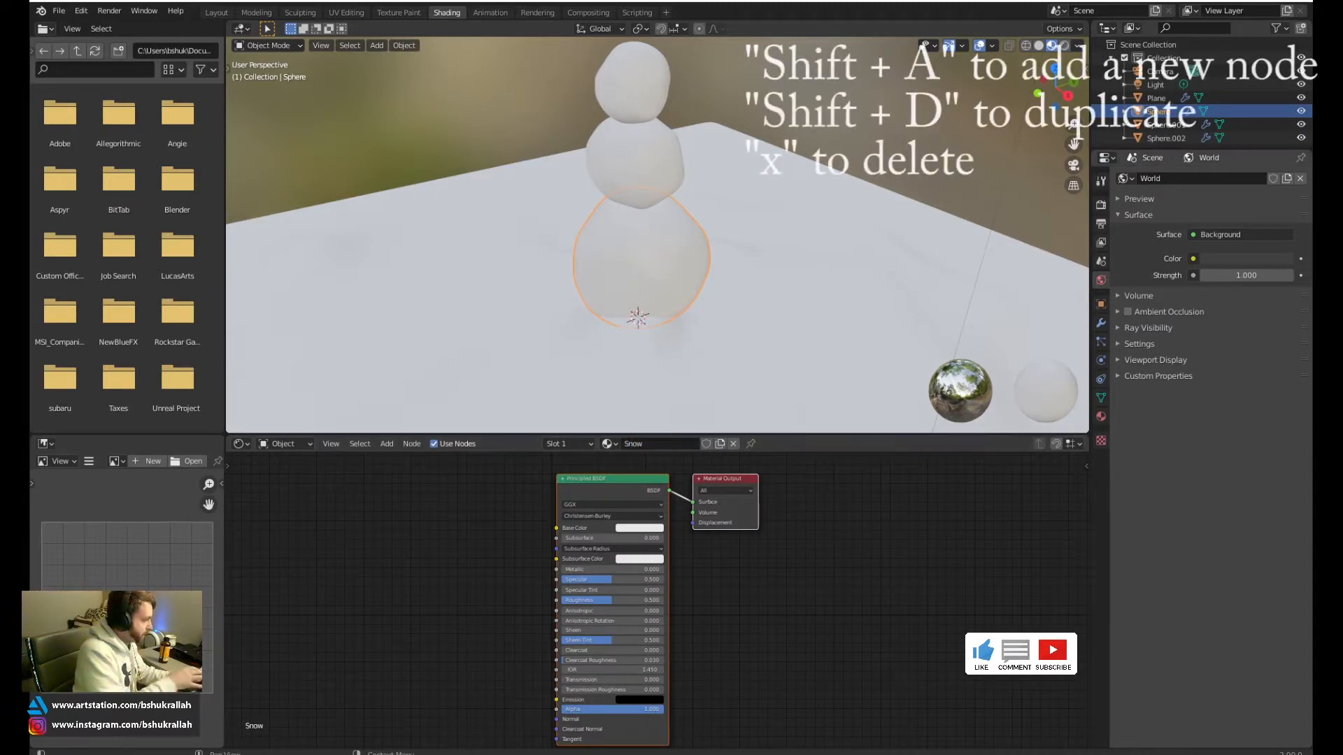
Add an Image Texture node to the Snow material, placed before the Principled BSDF node
scroll(442, 603, down, 2)
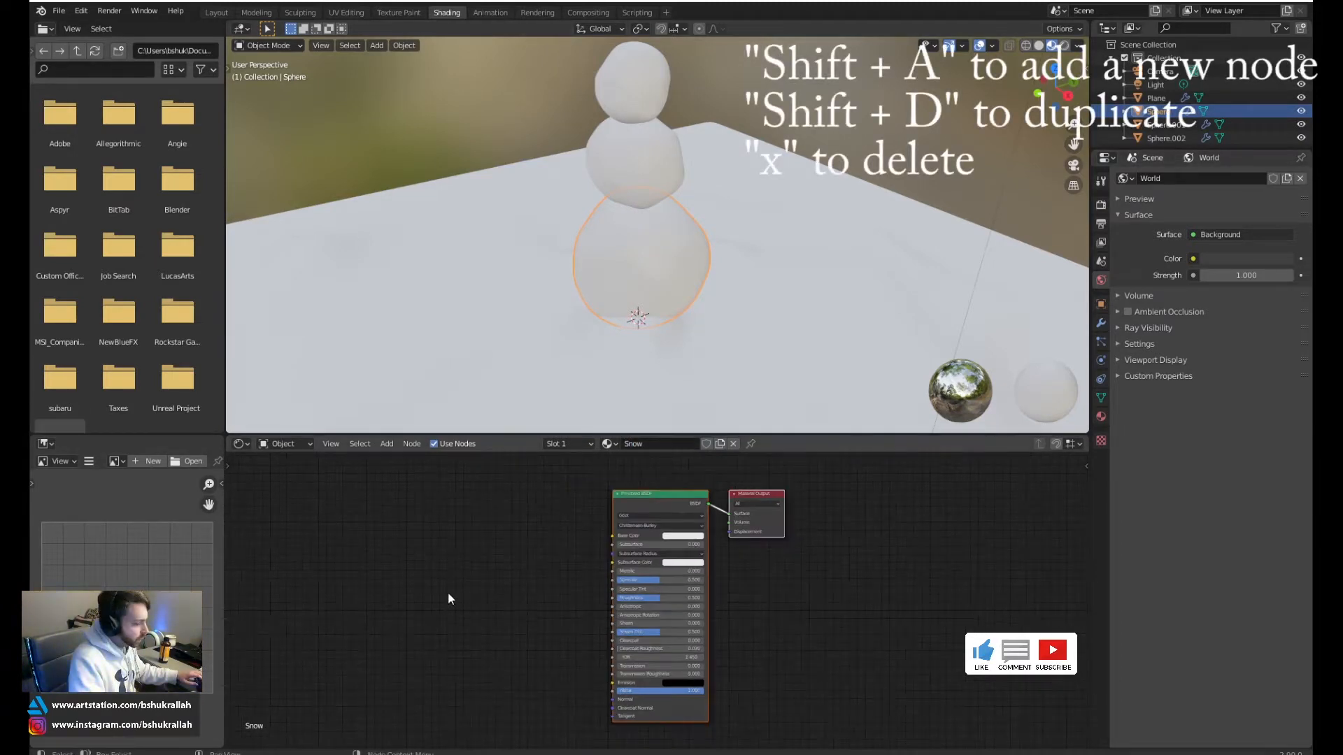
middle_drag(510, 560, 550, 554)
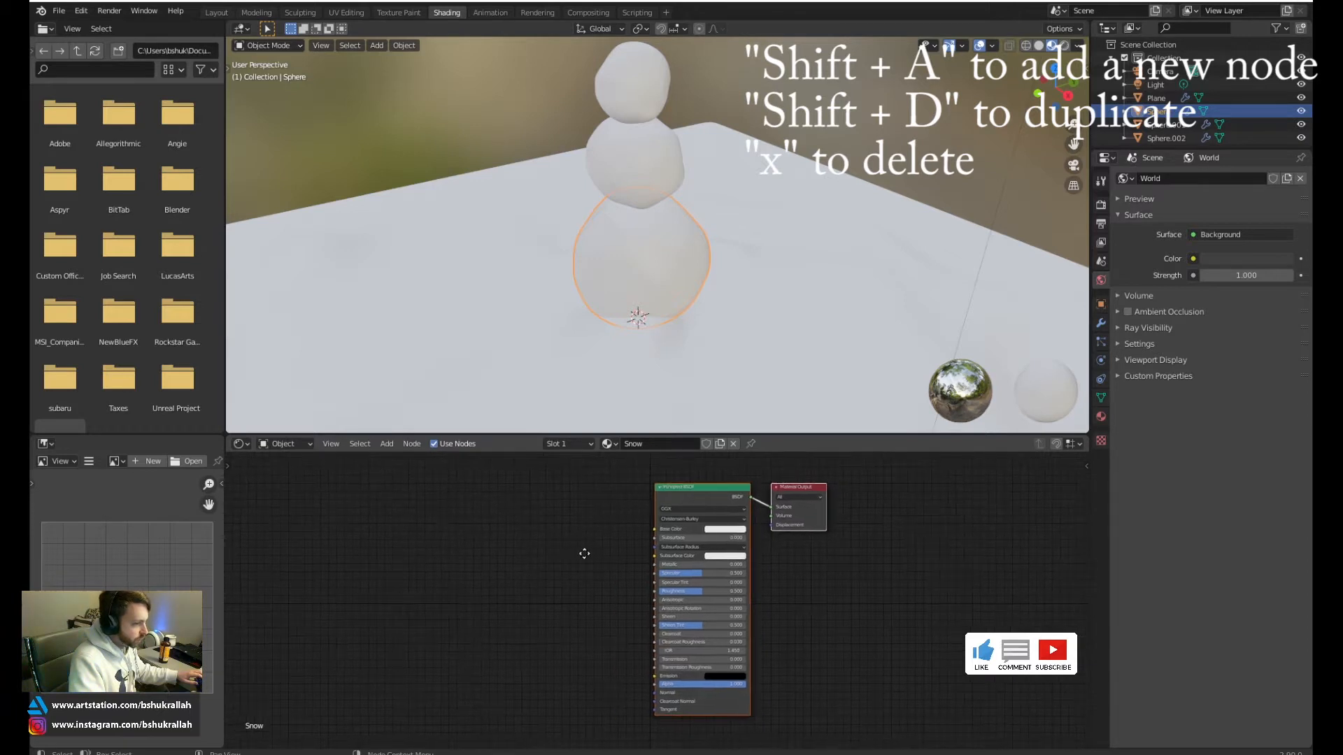
key(shift+a)
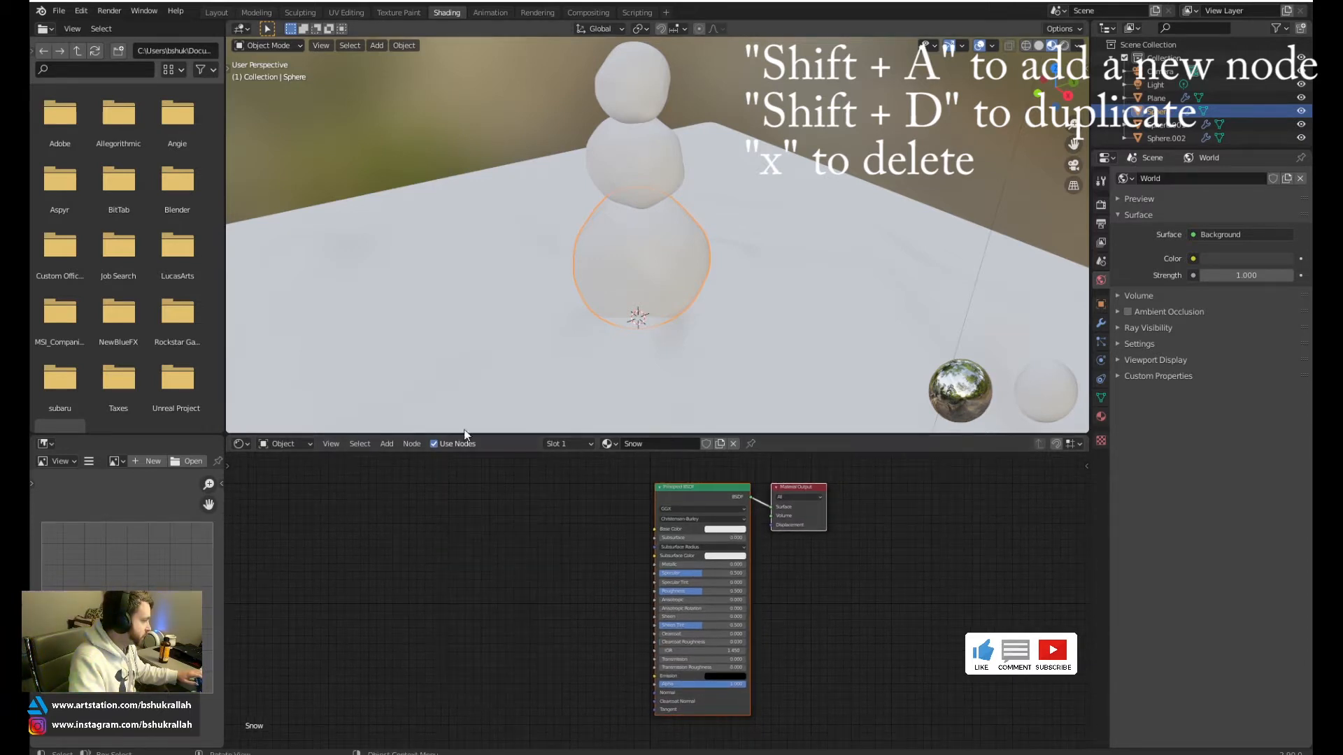
click(393, 444)
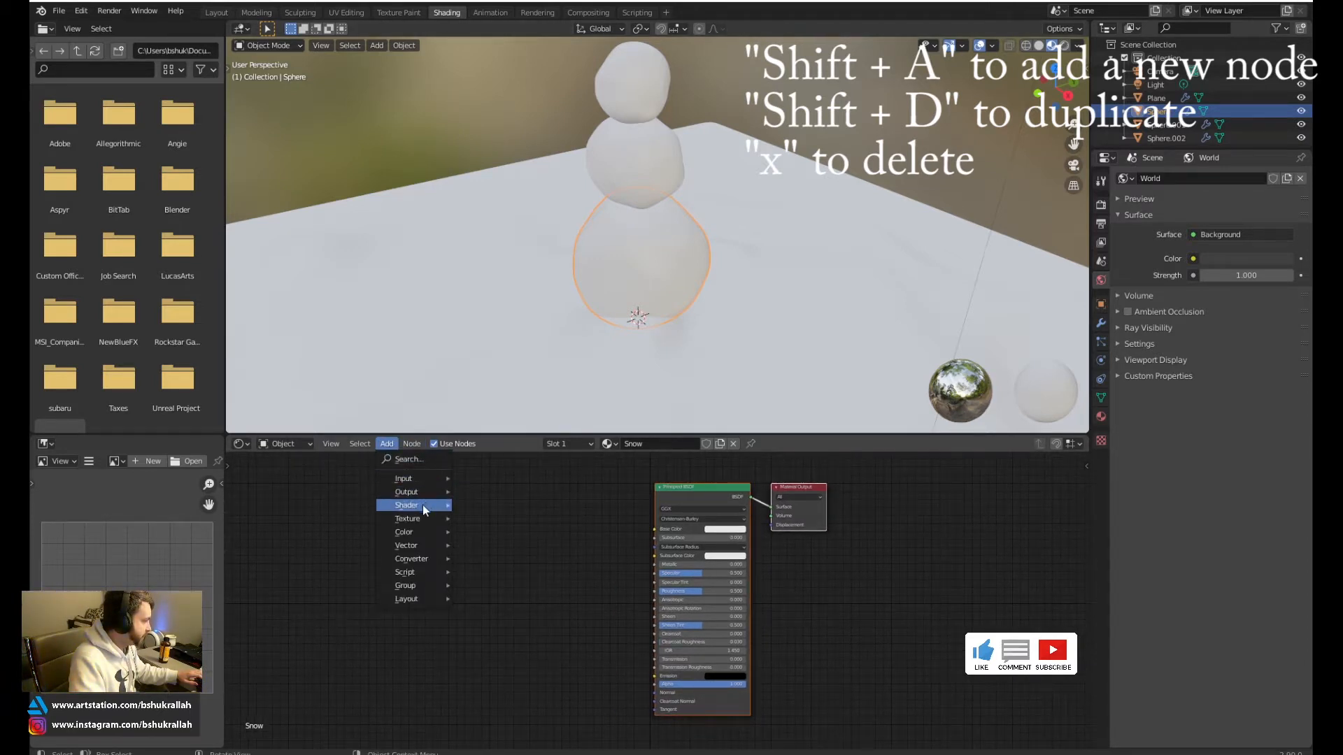
mouse_move(411, 519)
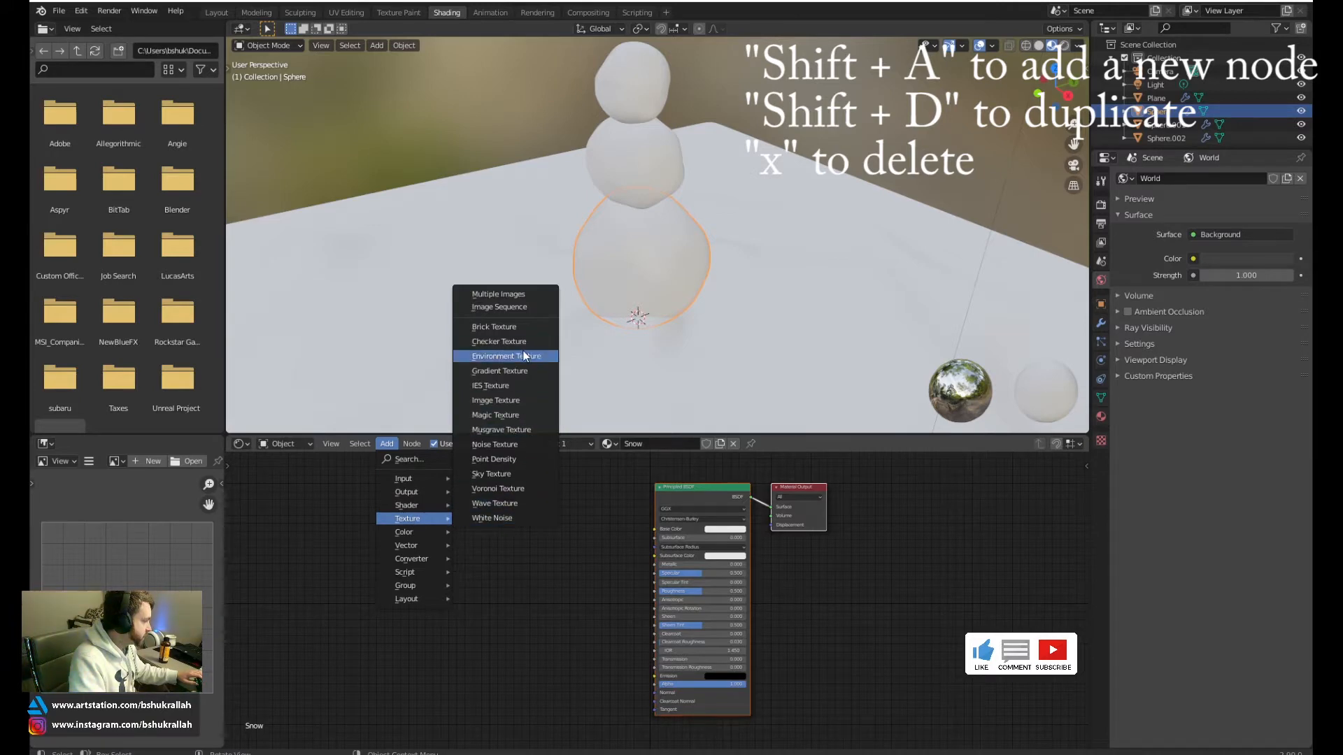
click(523, 400)
click(456, 489)
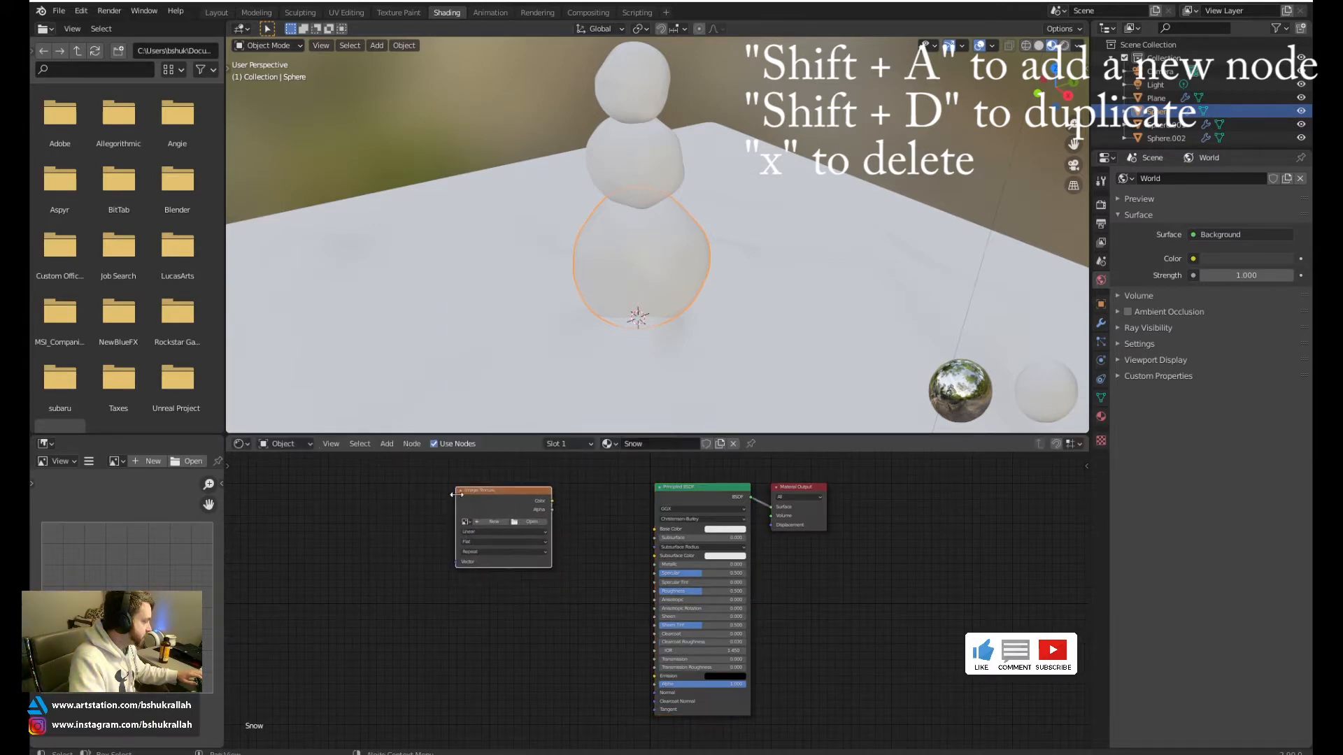
Load TexturesCom_SnowDunes_2x2_1K_albedo.tif into the image texture node and connect its Color output to the Principled BSDF's Base Color
middle_drag(502, 508, 543, 496)
click(563, 508)
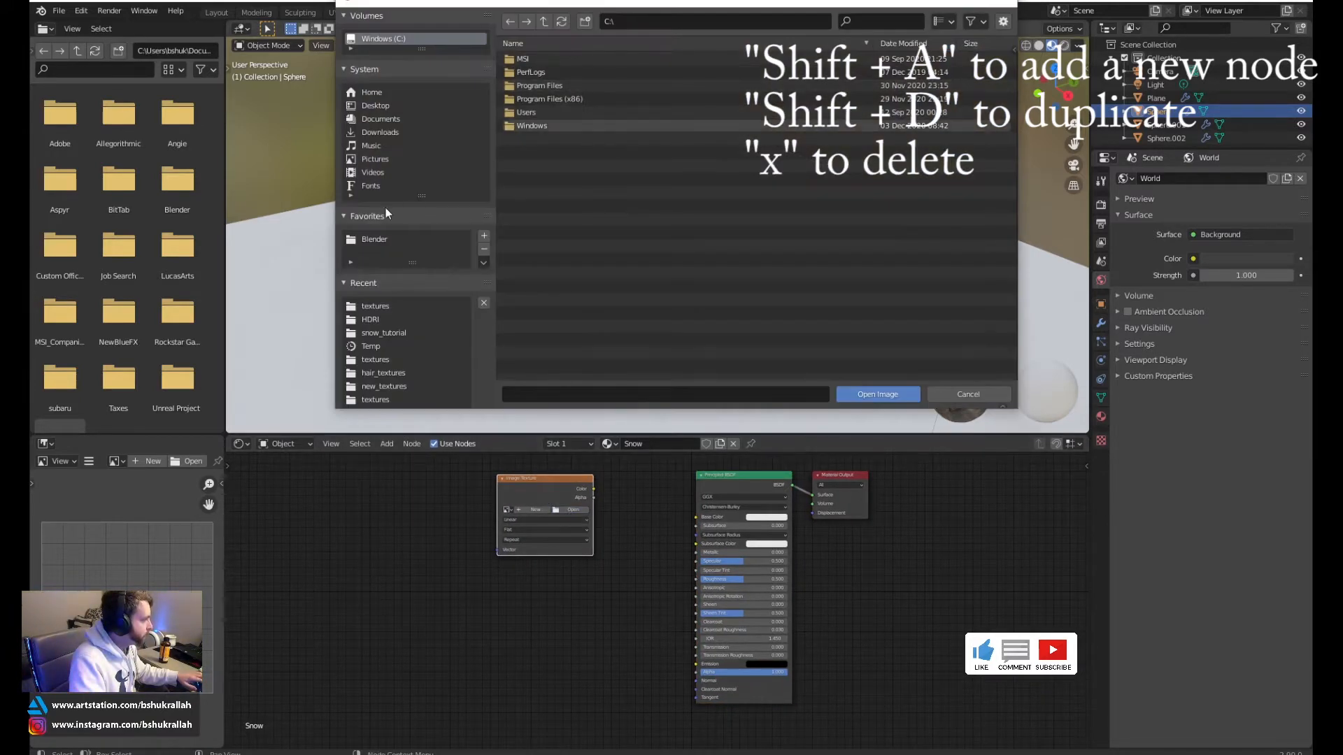
click(375, 308)
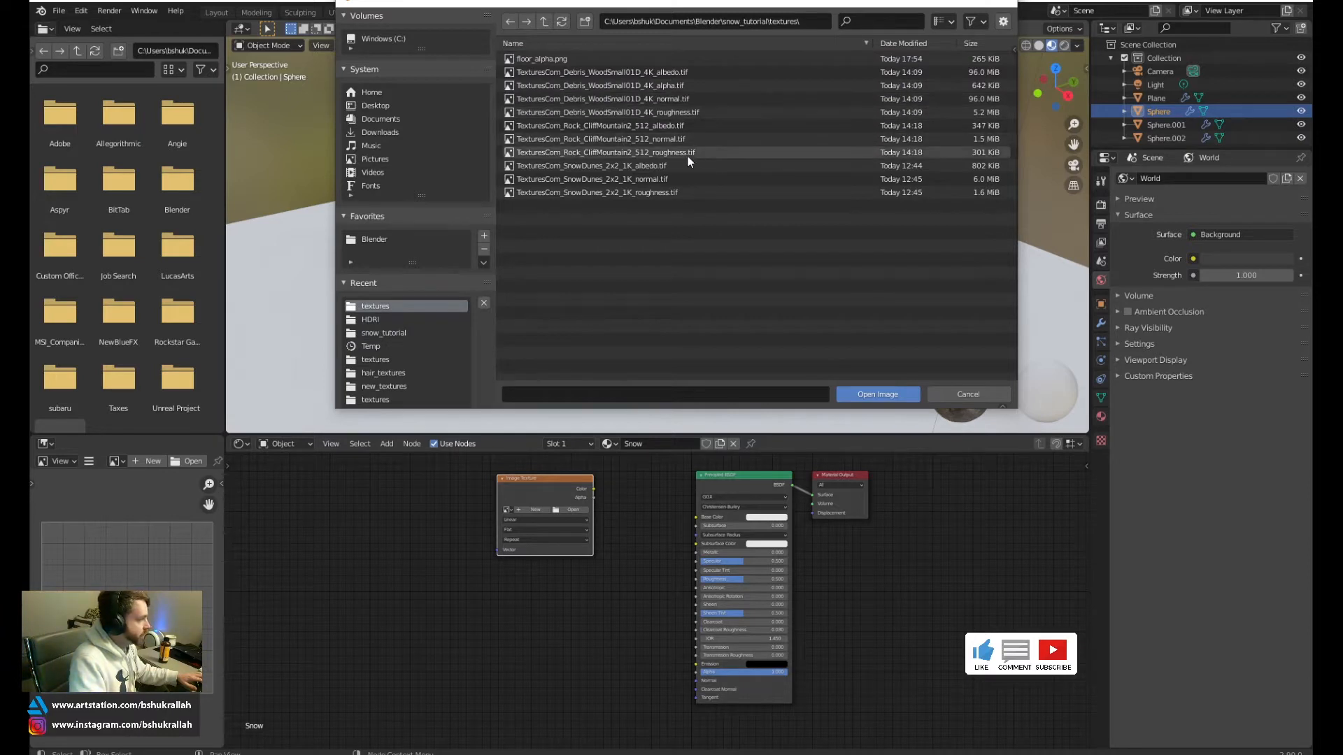
double_click(683, 168)
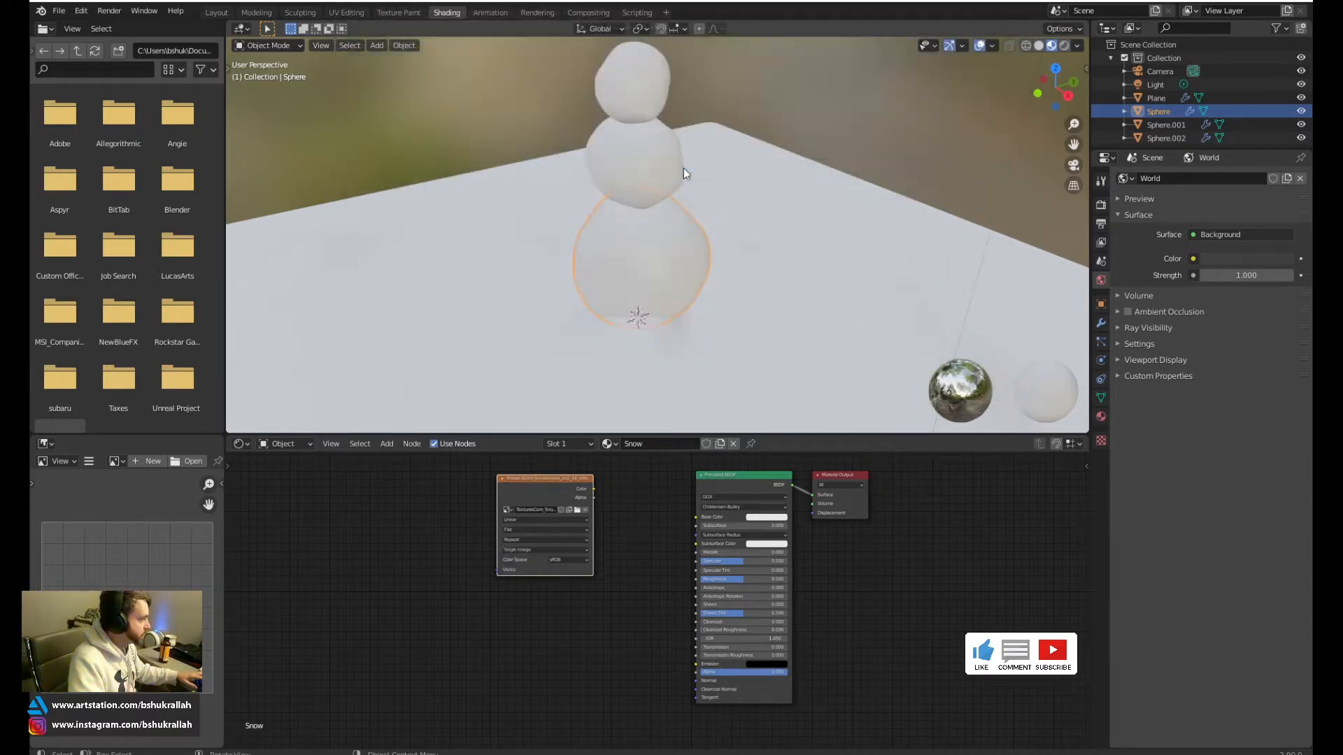
scroll(620, 544, up, 1)
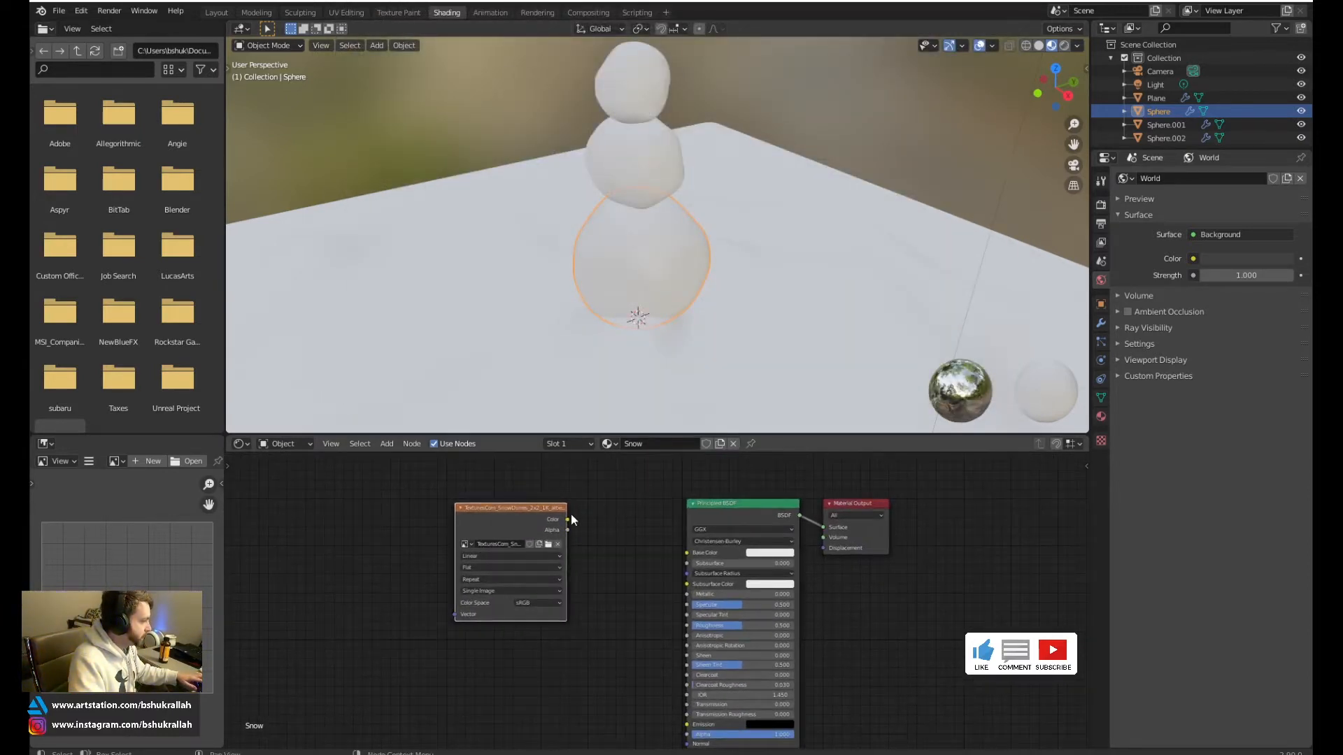
drag(568, 520, 689, 555)
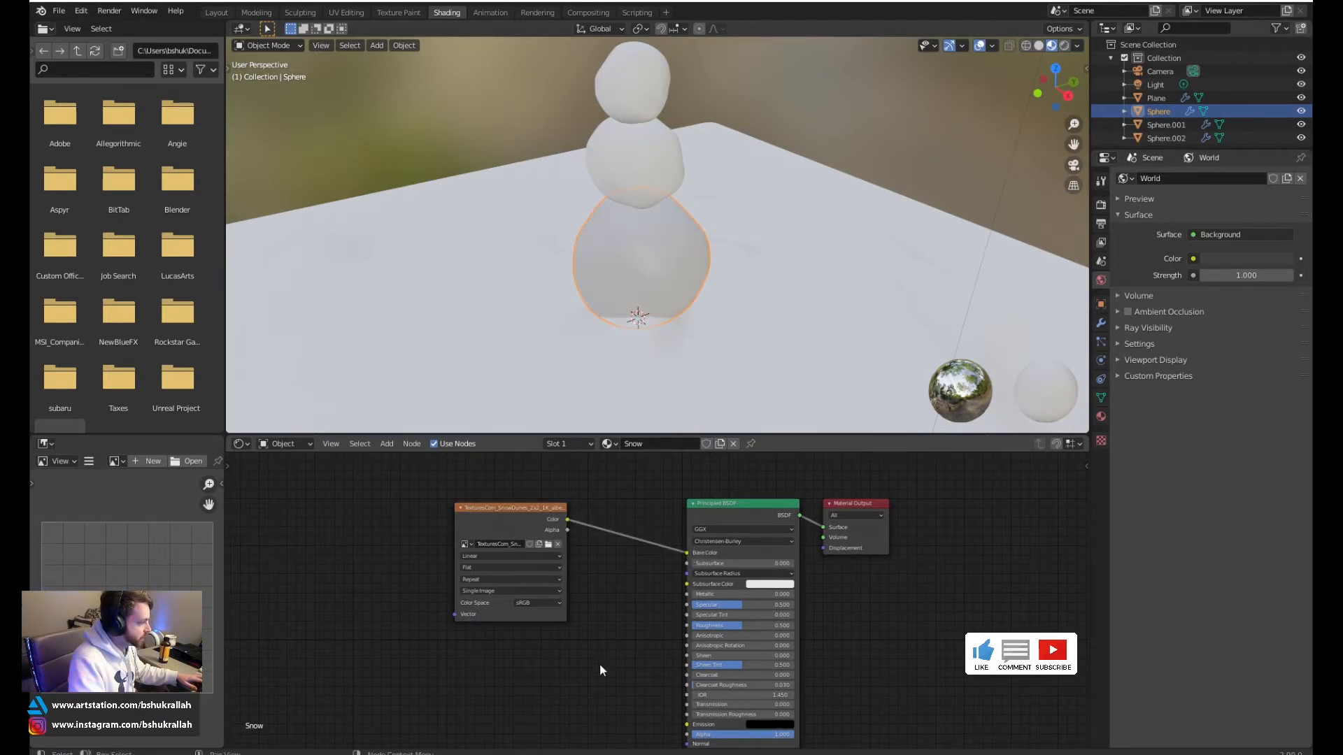
Duplicate the snow albedo texture node twice and place both copies below the original
middle_drag(594, 661, 647, 610)
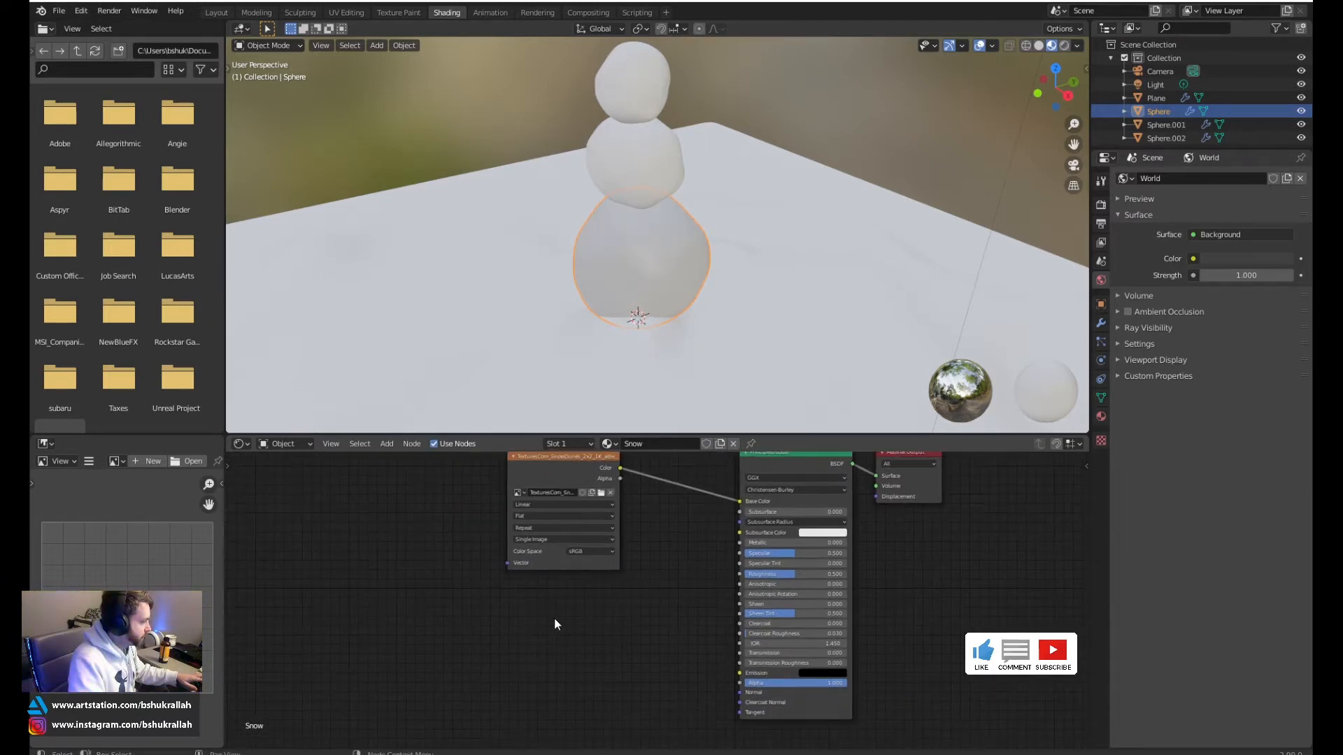
drag(543, 485, 547, 487)
key(shift+d)
click(431, 618)
middle_drag(589, 656, 629, 571)
key(shift+d)
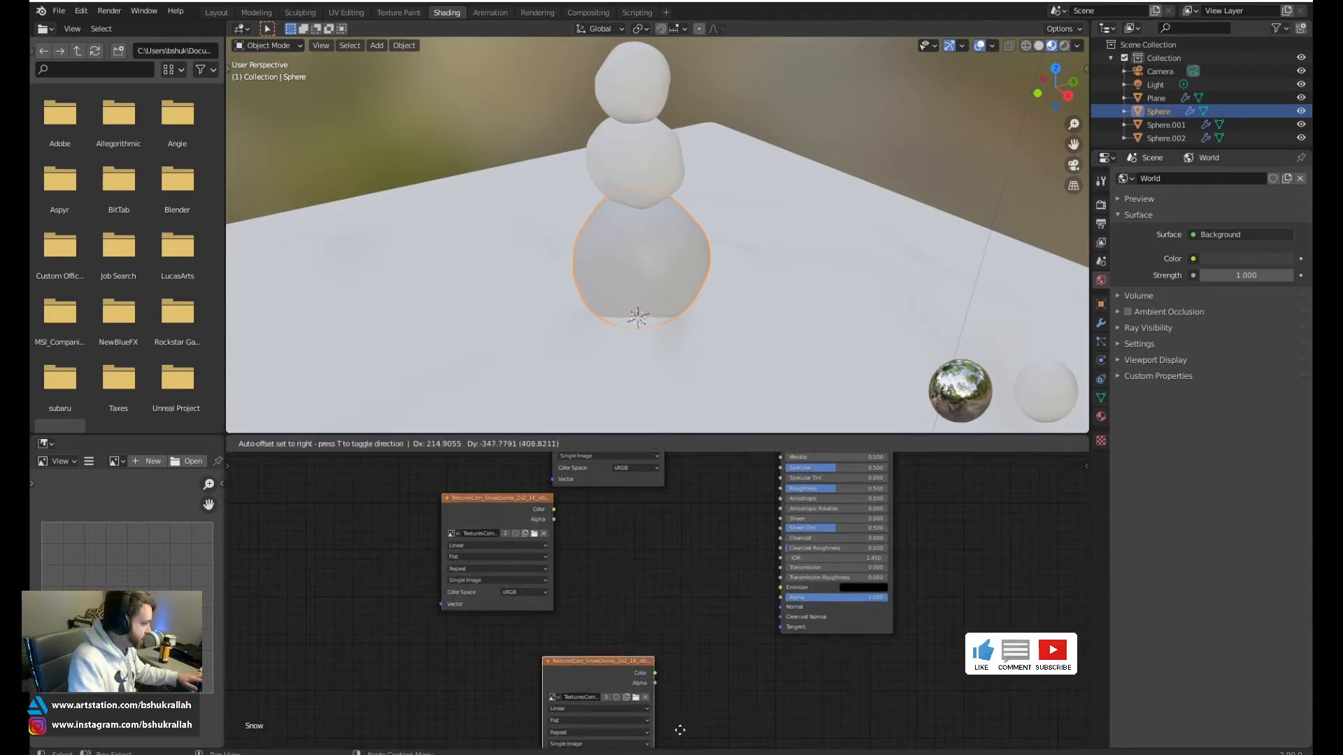
click(682, 730)
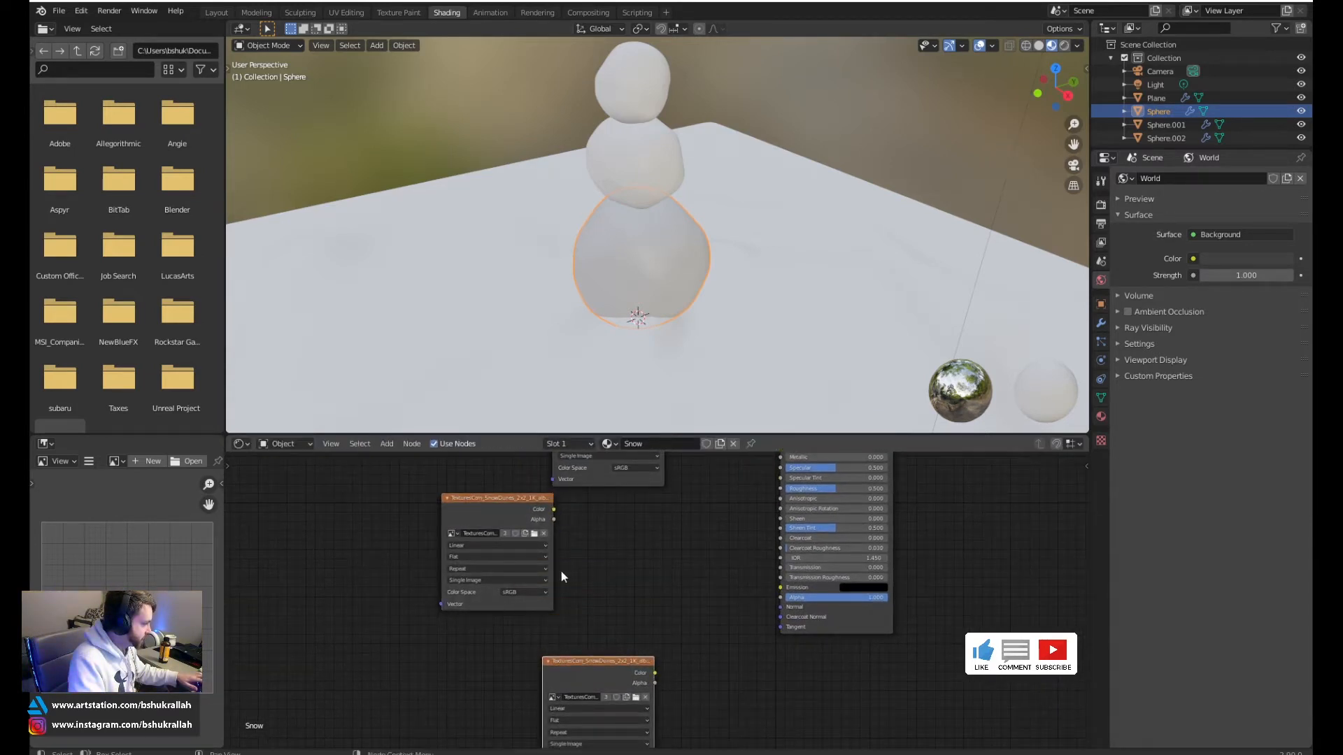
Load TexturesCom_SnowDunes_2x2_1K_roughness.tif into the upper duplicate texture node and connect its Color output to the Principled BSDF's Roughness
click(535, 534)
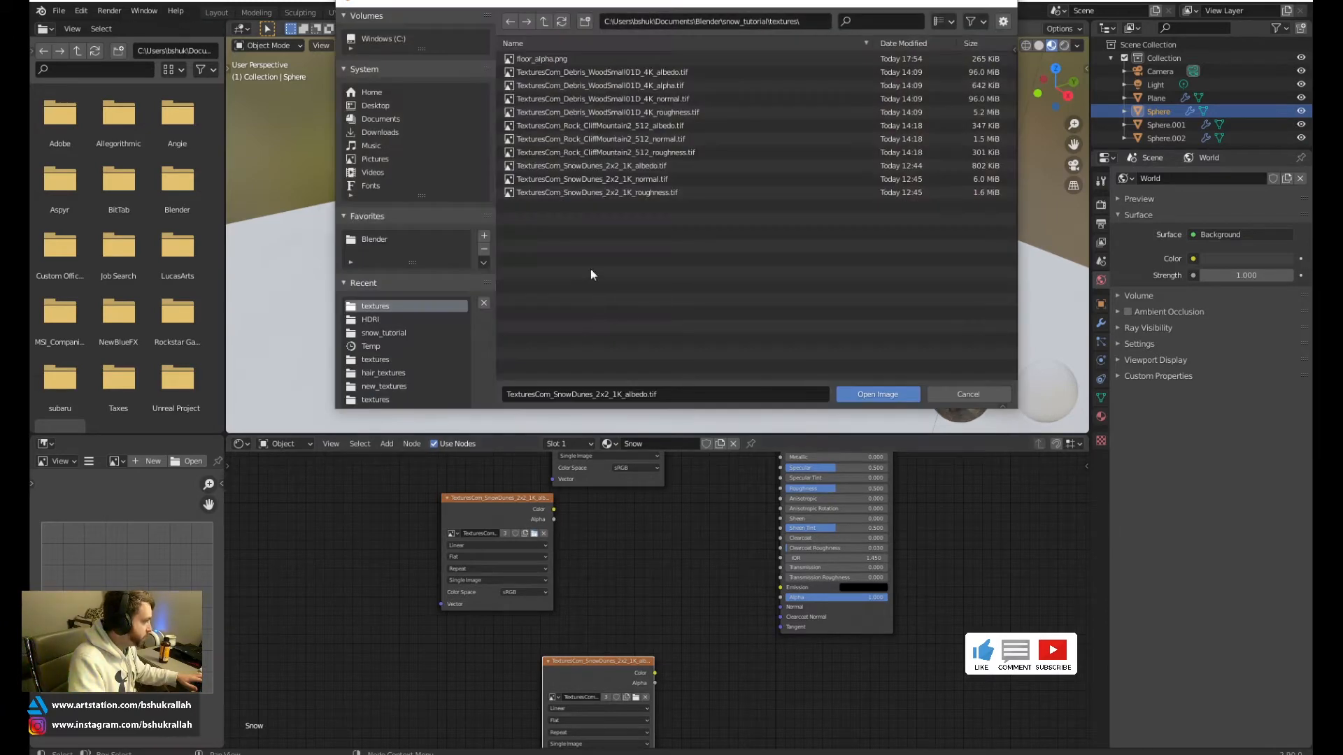
double_click(629, 193)
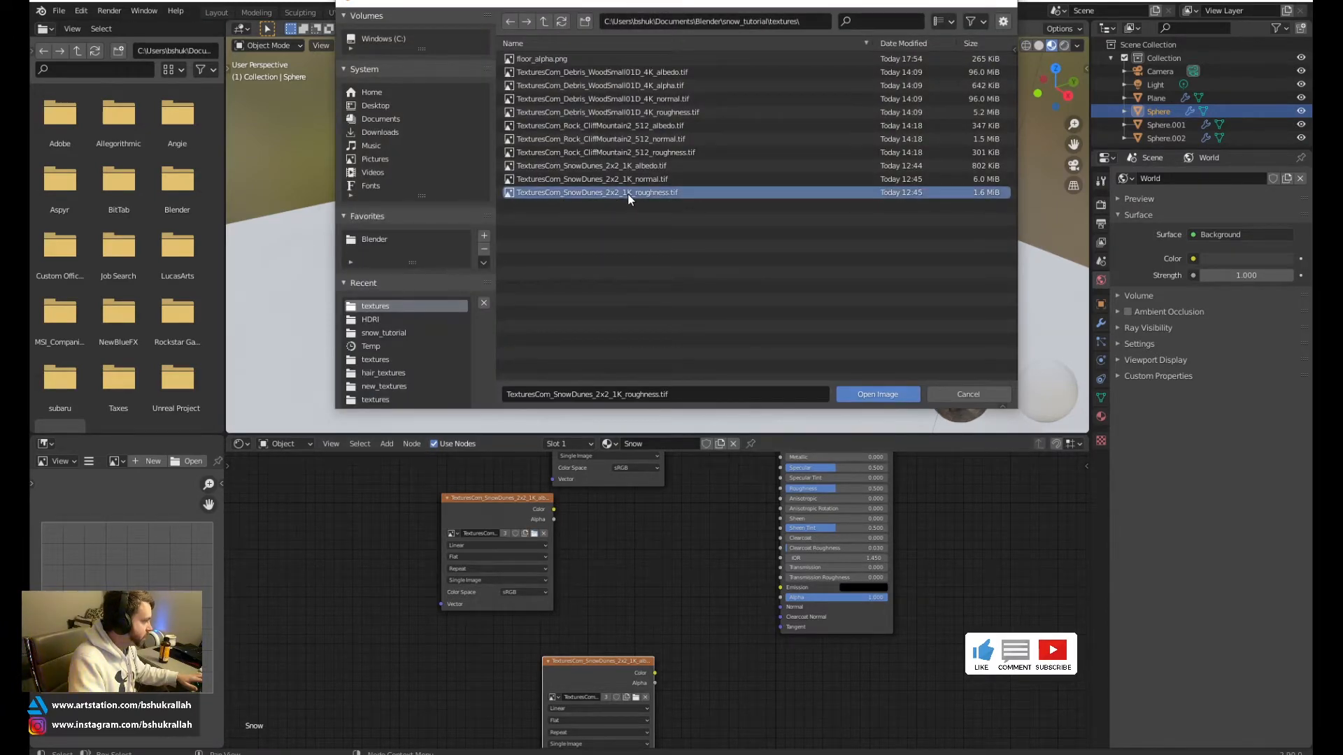
middle_drag(635, 528, 578, 604)
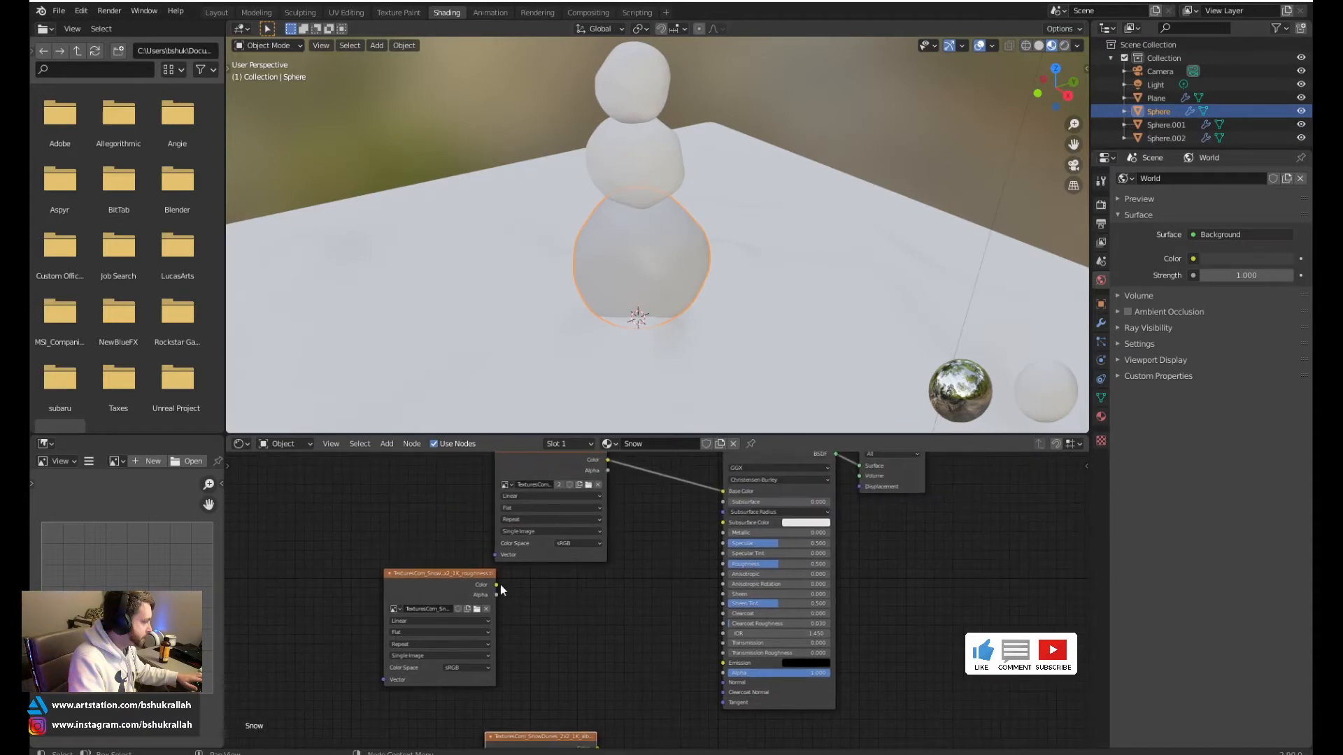
drag(497, 584, 728, 560)
Load TexturesCom_SnowDunes_2x2_1K_normal.tif into the lowest texture node and move that node farther from the Principled BSDF
middle_drag(643, 613, 680, 483)
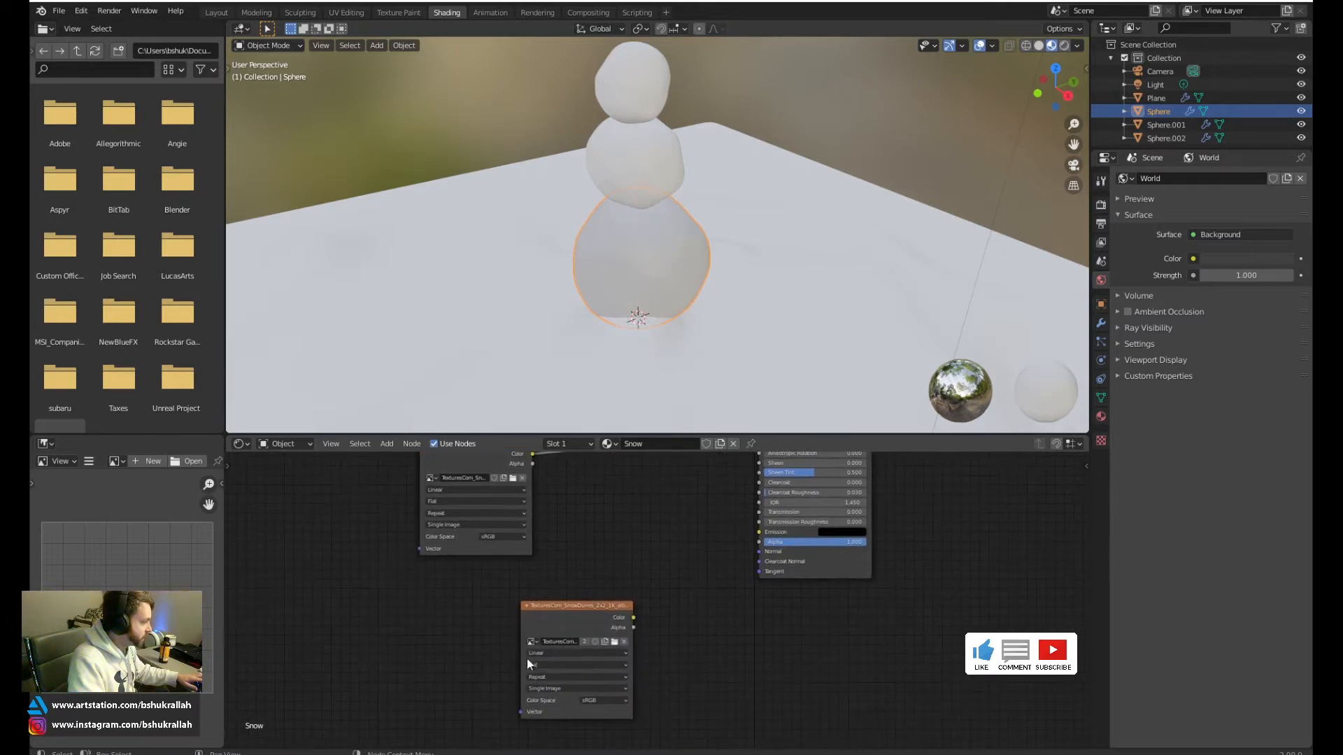
click(614, 643)
click(594, 181)
click(855, 390)
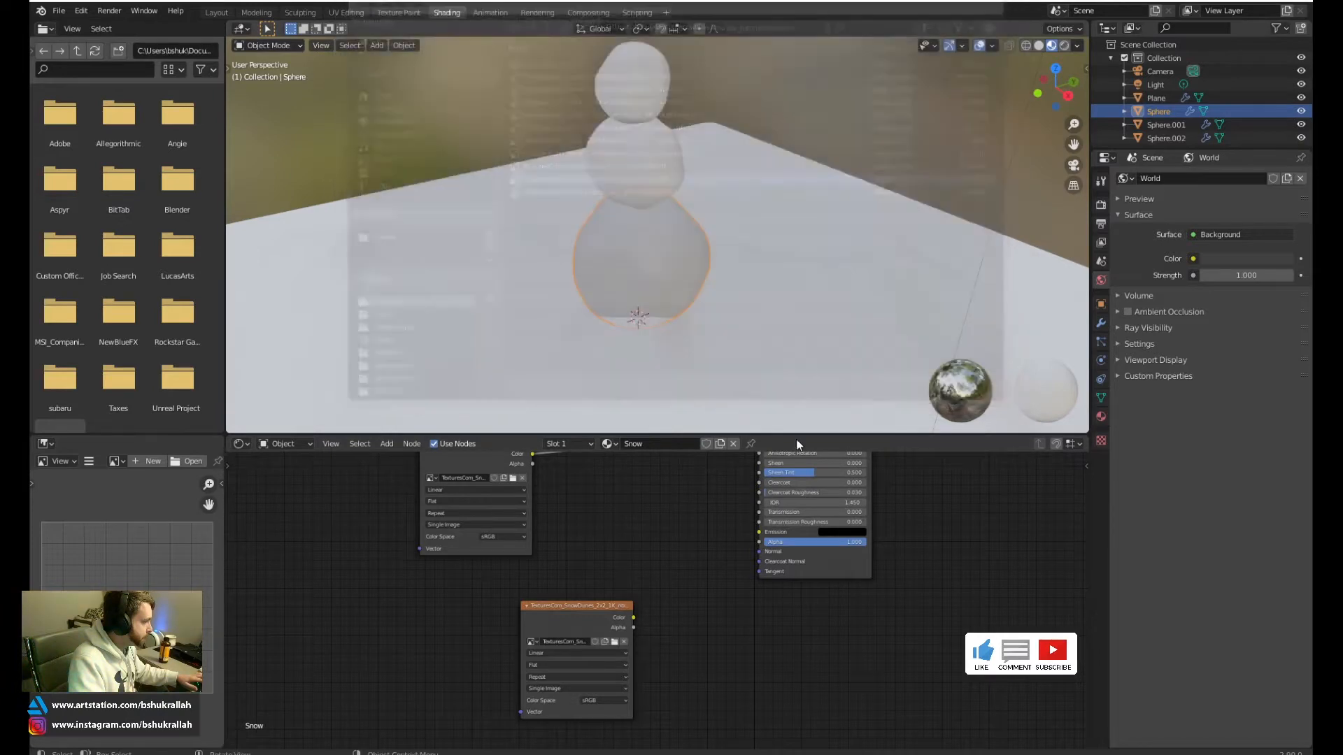
drag(566, 618, 428, 618)
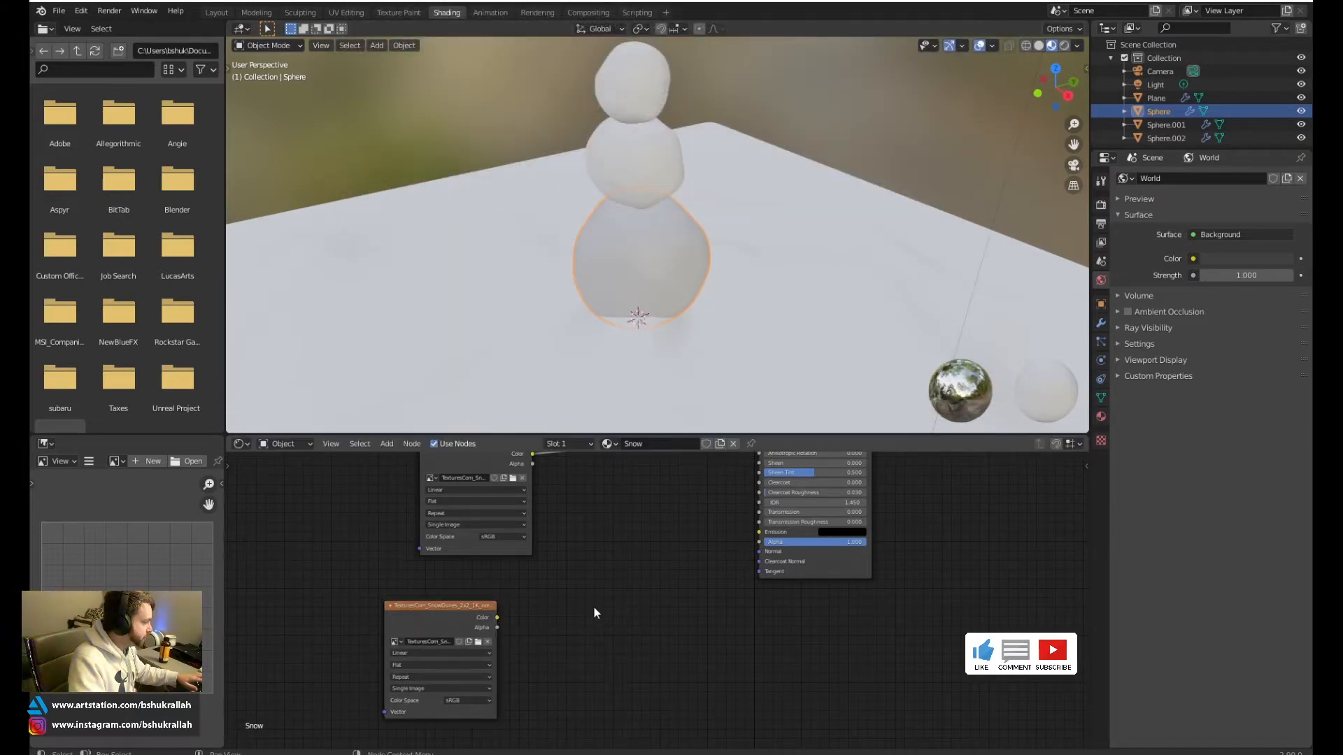
Add a Normal Map node, feed it the normal texture's Color, and connect its Normal output to the Principled BSDF's Normal input
key(shift+a)
mouse_move(569, 693)
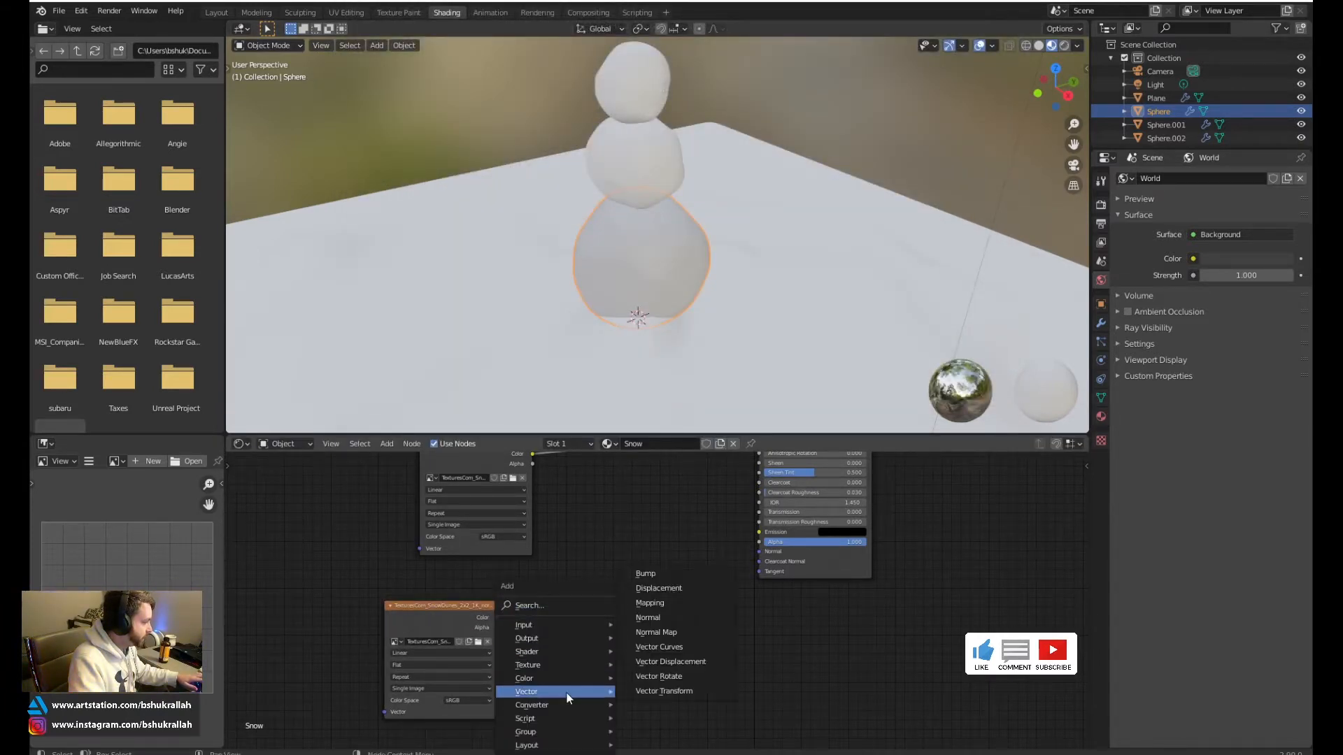
click(671, 633)
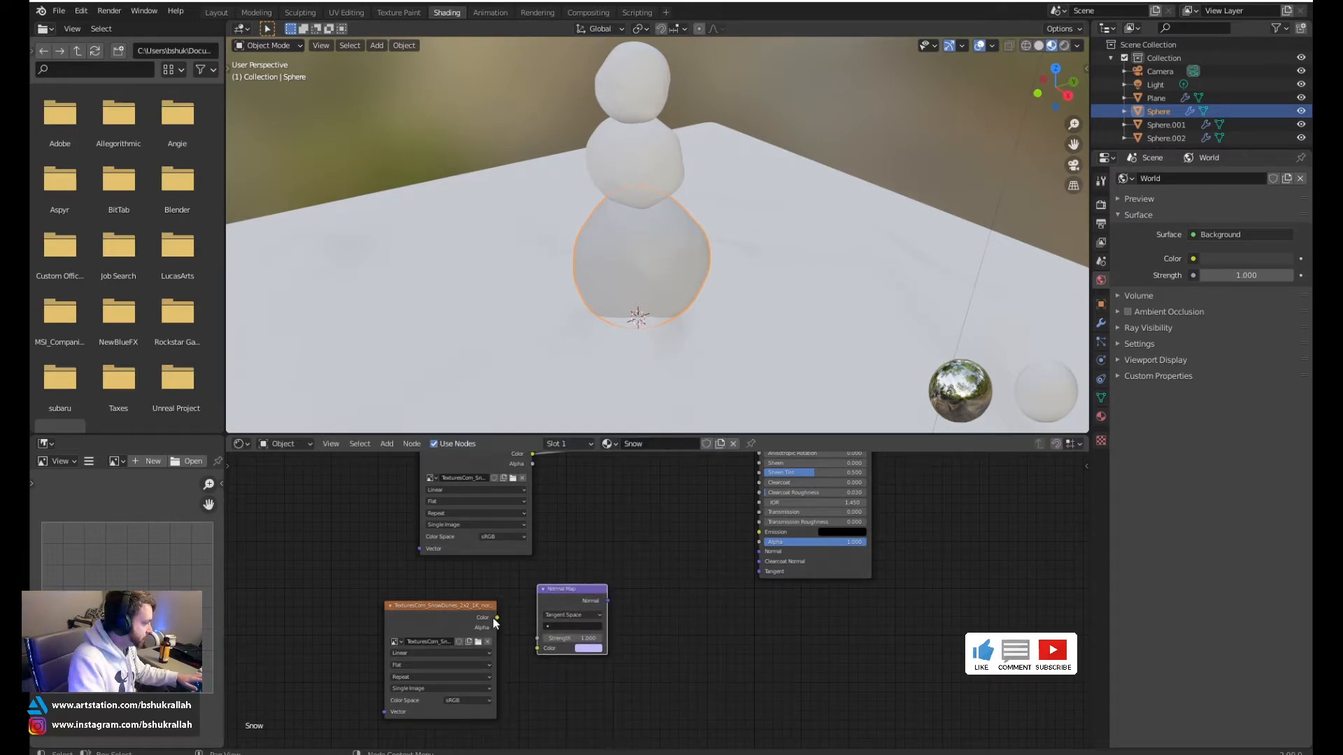
drag(498, 618, 534, 649)
drag(607, 601, 613, 604)
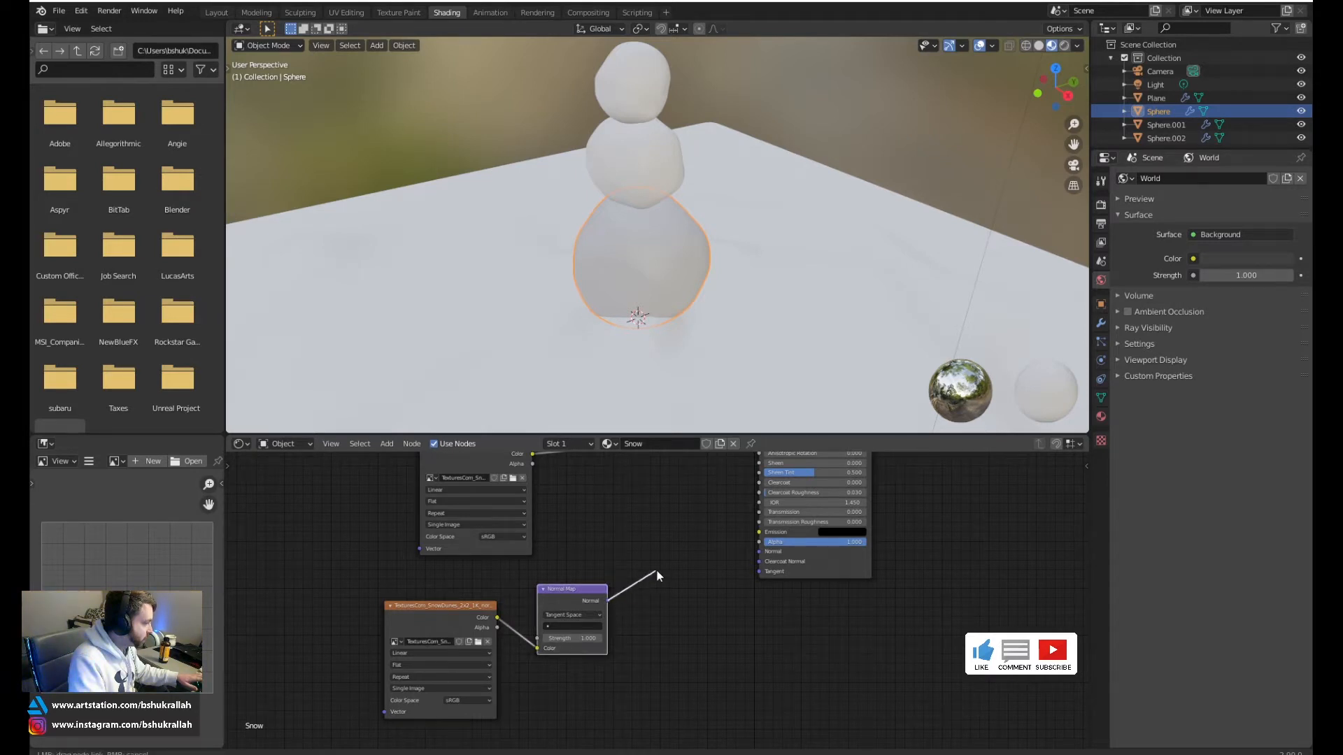
drag(728, 554, 767, 557)
Tidy the Snow node layout by repositioning the Normal Map node and spacing out the albedo and roughness texture nodes
middle_drag(766, 558, 733, 689)
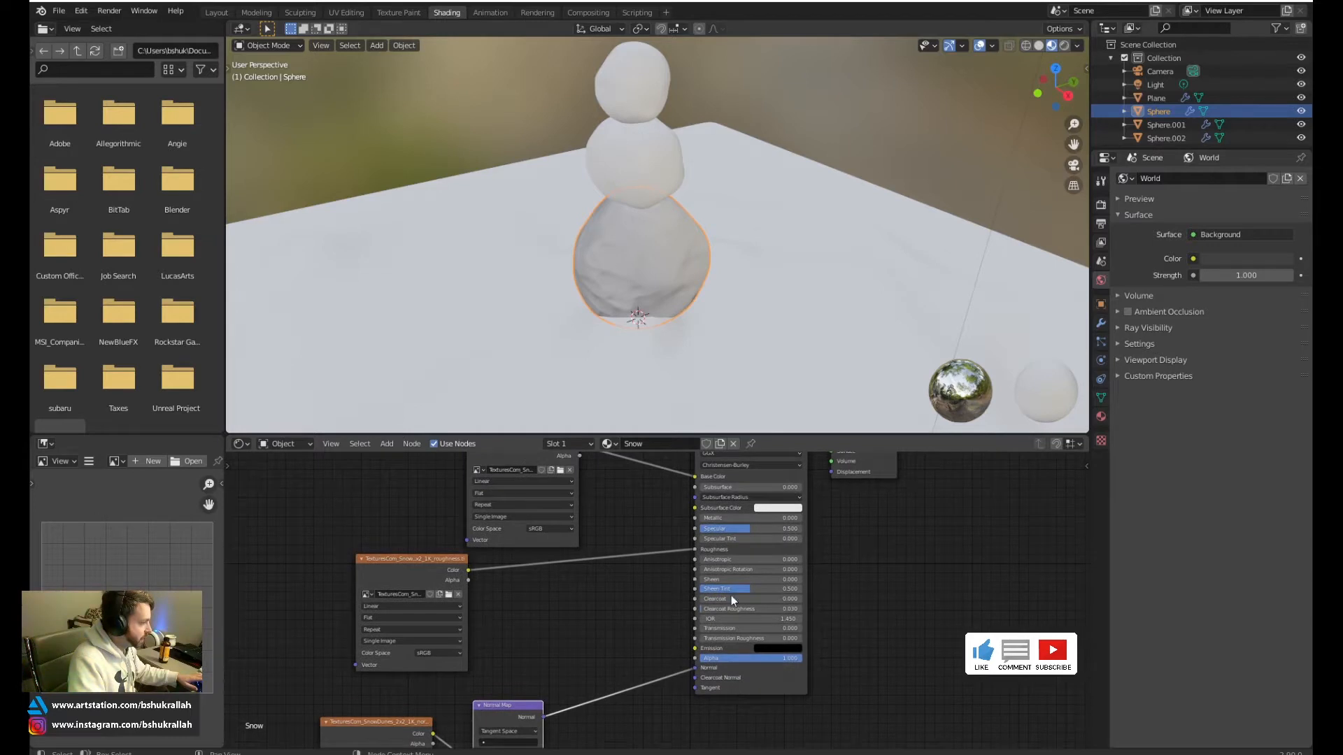
scroll(712, 555, down, 2)
middle_drag(750, 562, 851, 487)
drag(628, 619, 645, 601)
scroll(641, 242, up, 4)
middle_drag(610, 266, 682, 262)
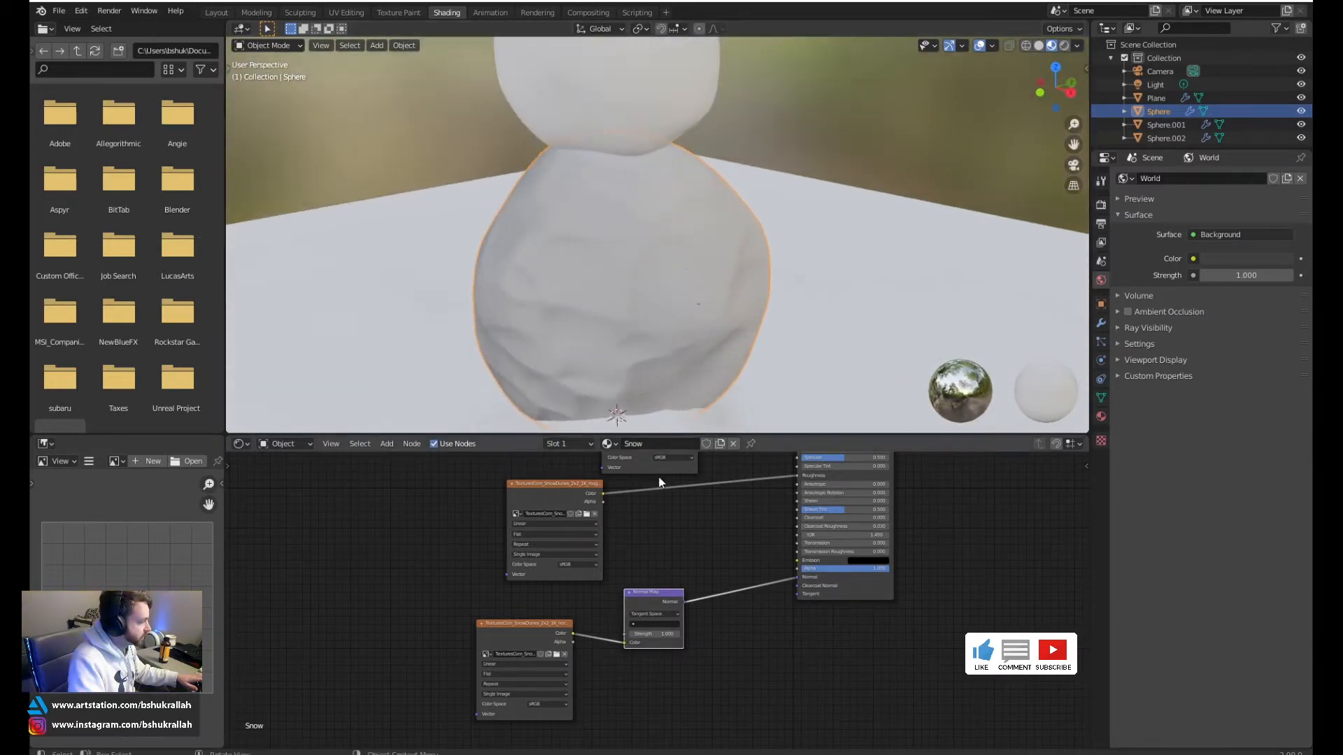
middle_drag(701, 539, 743, 612)
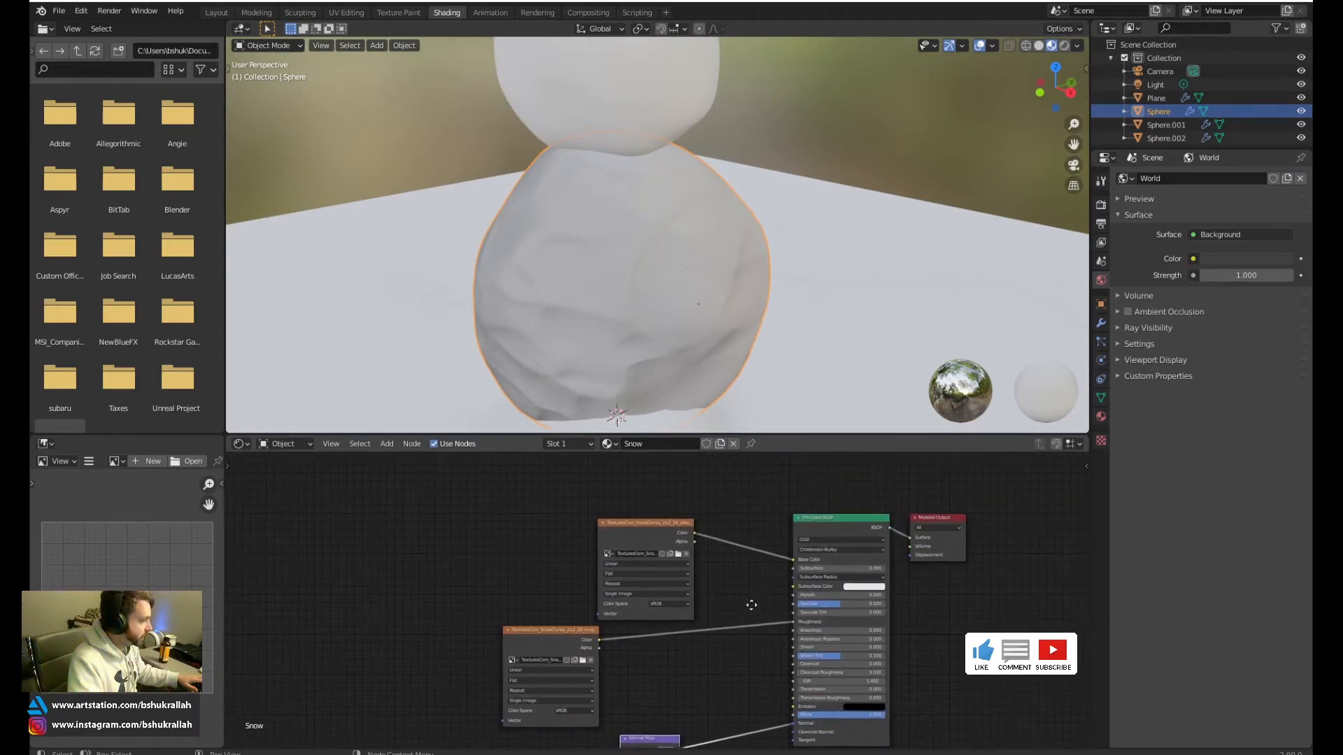
drag(653, 534, 662, 508)
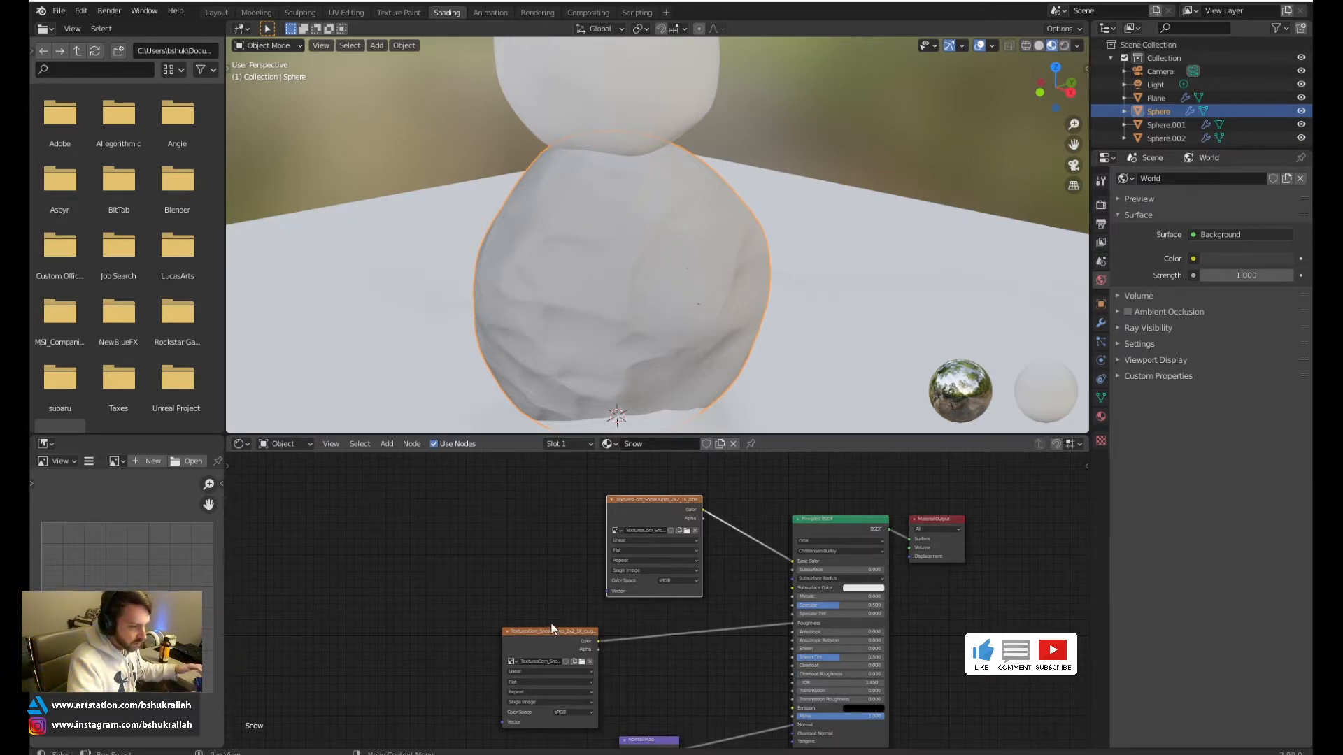
drag(551, 623, 652, 607)
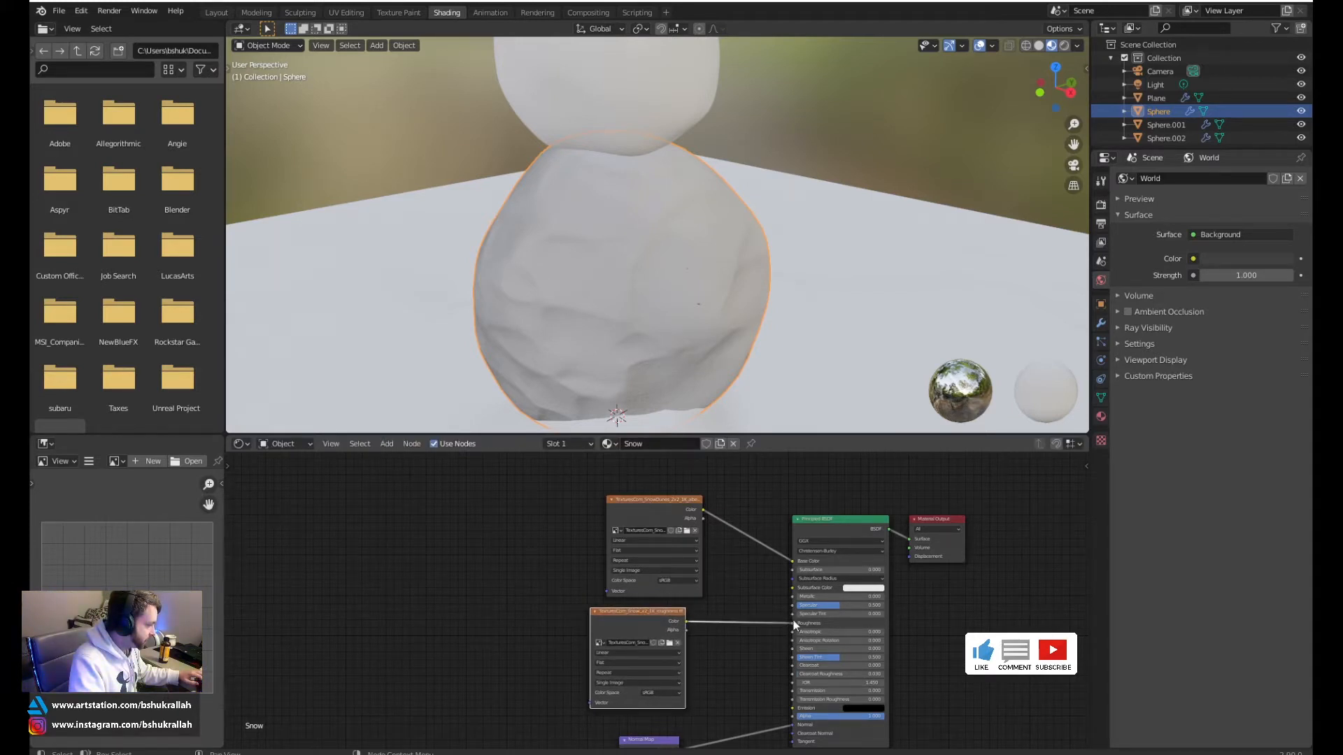
Unlink the roughness map to try manual Roughness values up to 1.000 on the snowball, then reconnect the map to Roughness
drag(793, 621, 759, 628)
scroll(789, 610, up, 4)
mouse_move(902, 631)
mouse_down()
mouse_move(958, 631)
mouse_move(846, 632)
mouse_up()
scroll(740, 242, up, 6)
mouse_move(774, 261)
middle_down()
mouse_move(782, 273)
mouse_move(692, 271)
mouse_move(733, 255)
mouse_move(748, 266)
middle_up()
drag(849, 632, 979, 632)
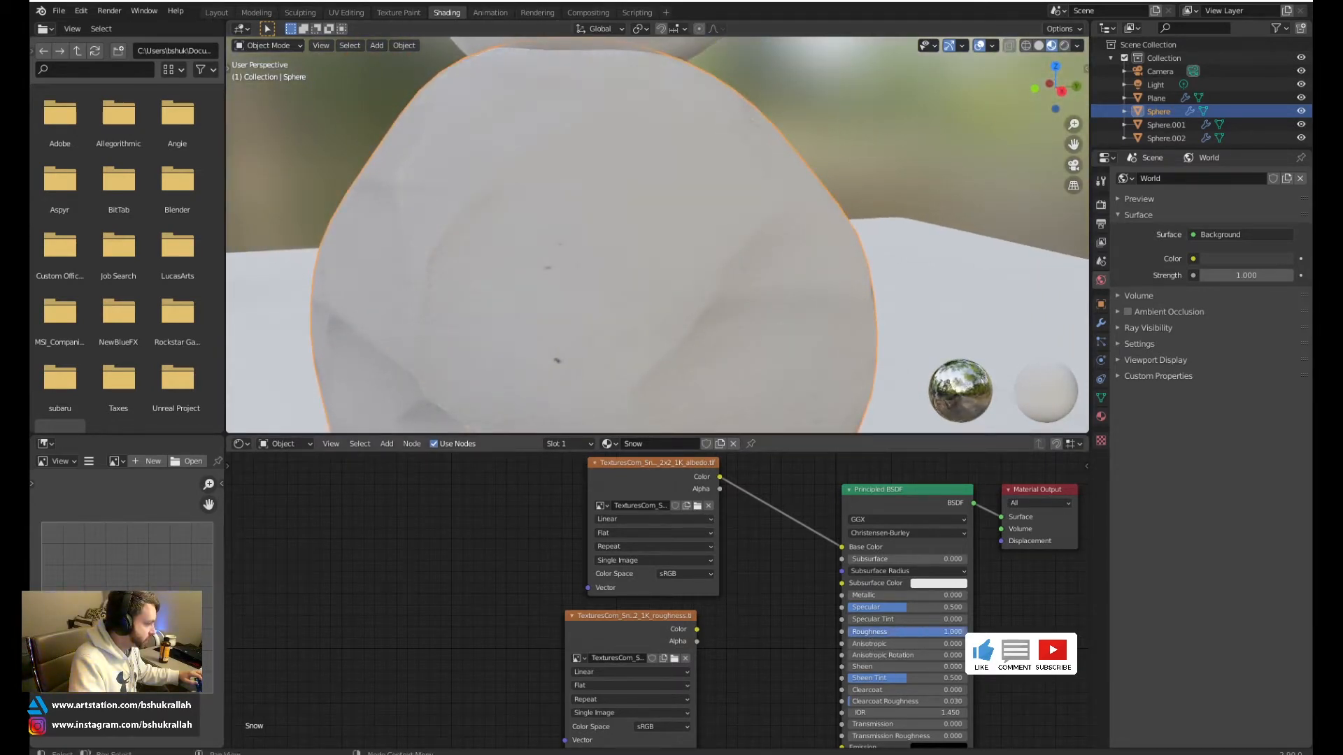
middle_drag(759, 242, 924, 225)
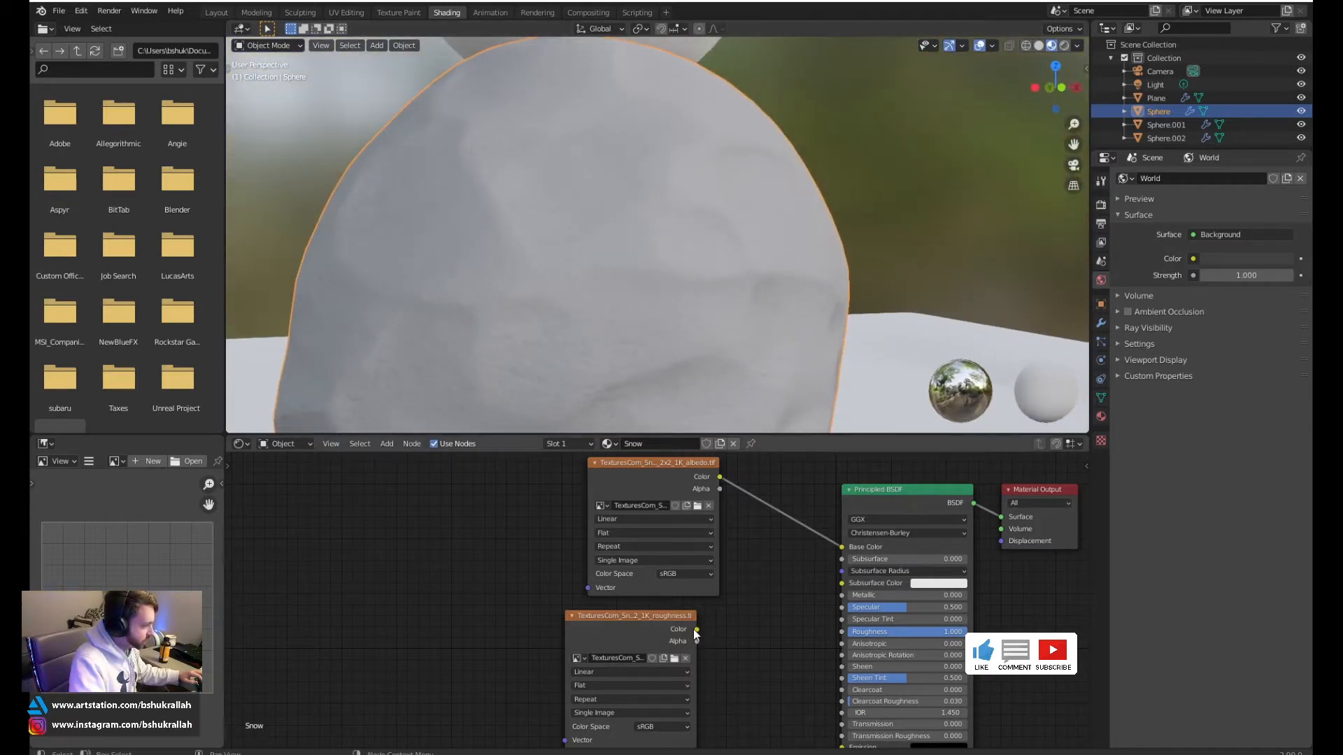
drag(696, 629, 843, 632)
Examine the snow texture's surface relief on the lowest snowball up close and from farther away
scroll(874, 274, down, 2)
middle_drag(724, 267, 699, 297)
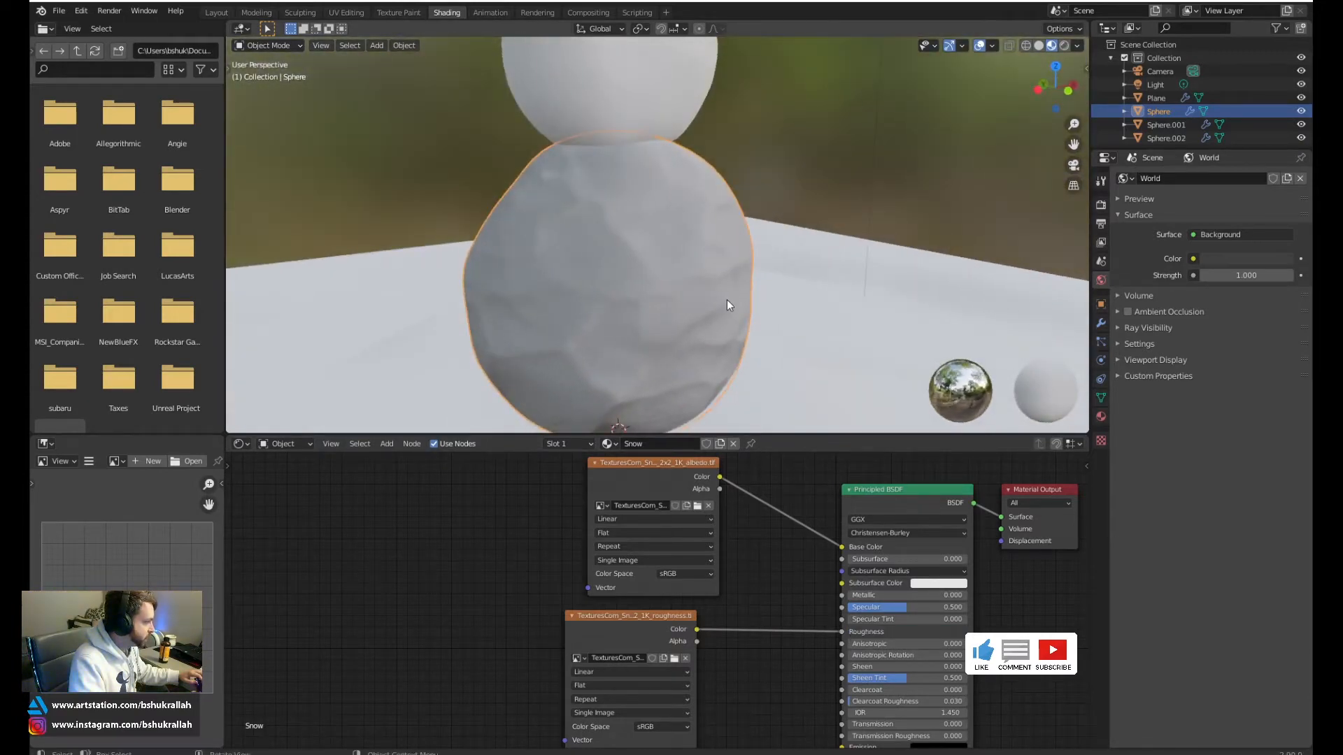
scroll(720, 354, down, 4)
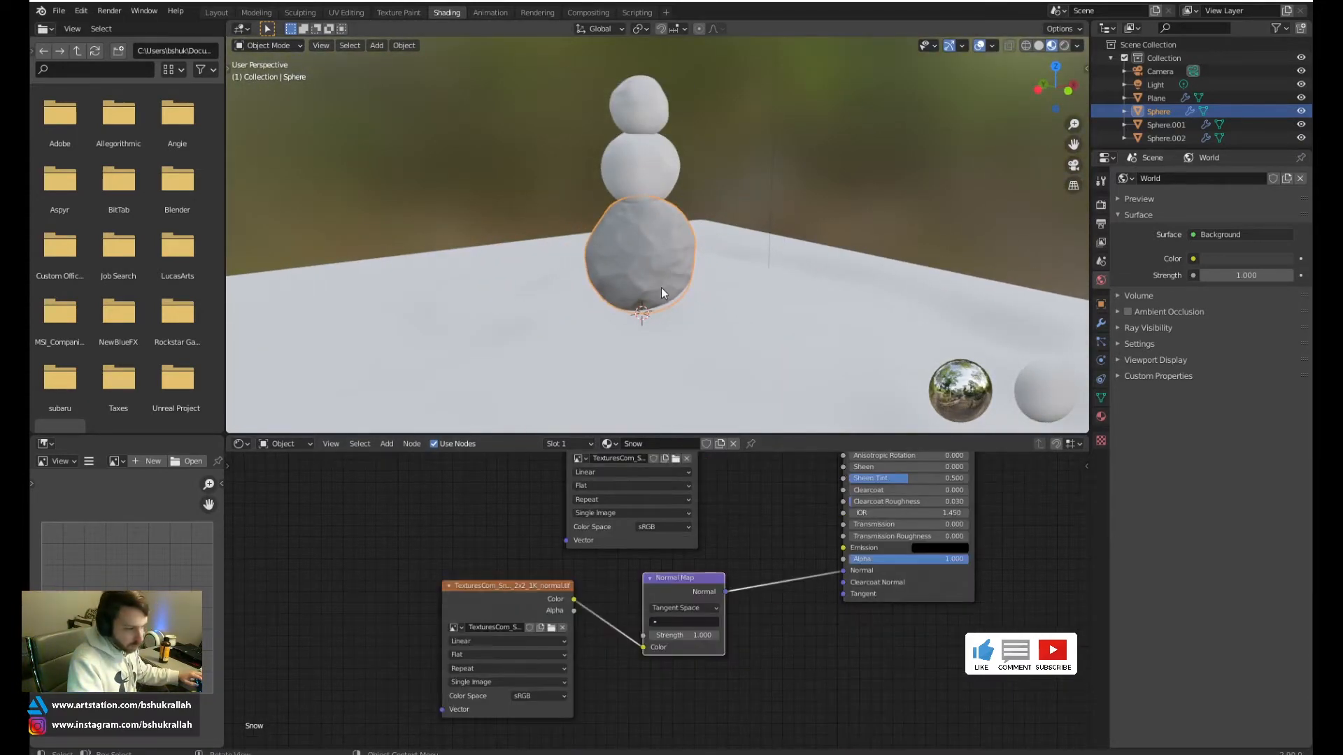
middle_drag(657, 240, 702, 283)
scroll(629, 282, up, 5)
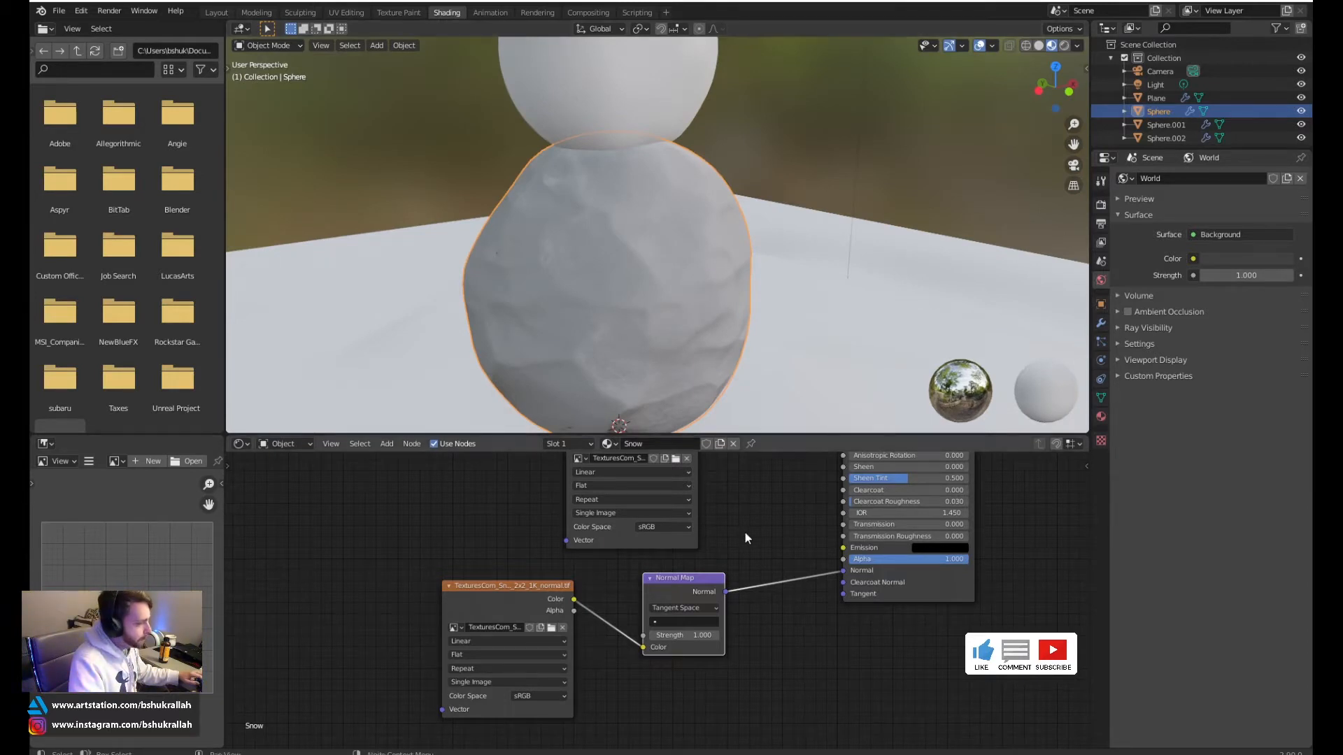
scroll(733, 580, down, 3)
scroll(699, 274, down, 3)
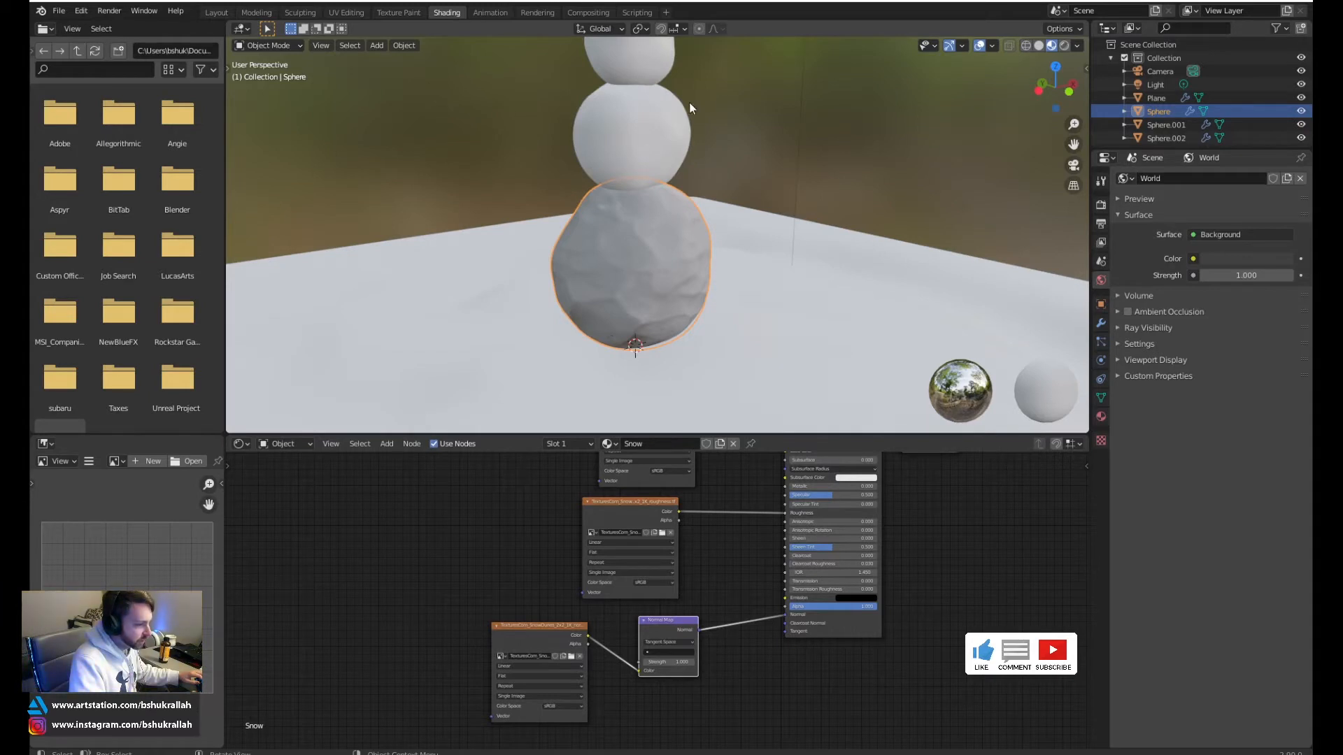
Assign the existing Snow material to the snowman's middle and top snowballs
middle_drag(736, 100, 748, 196)
click(665, 219)
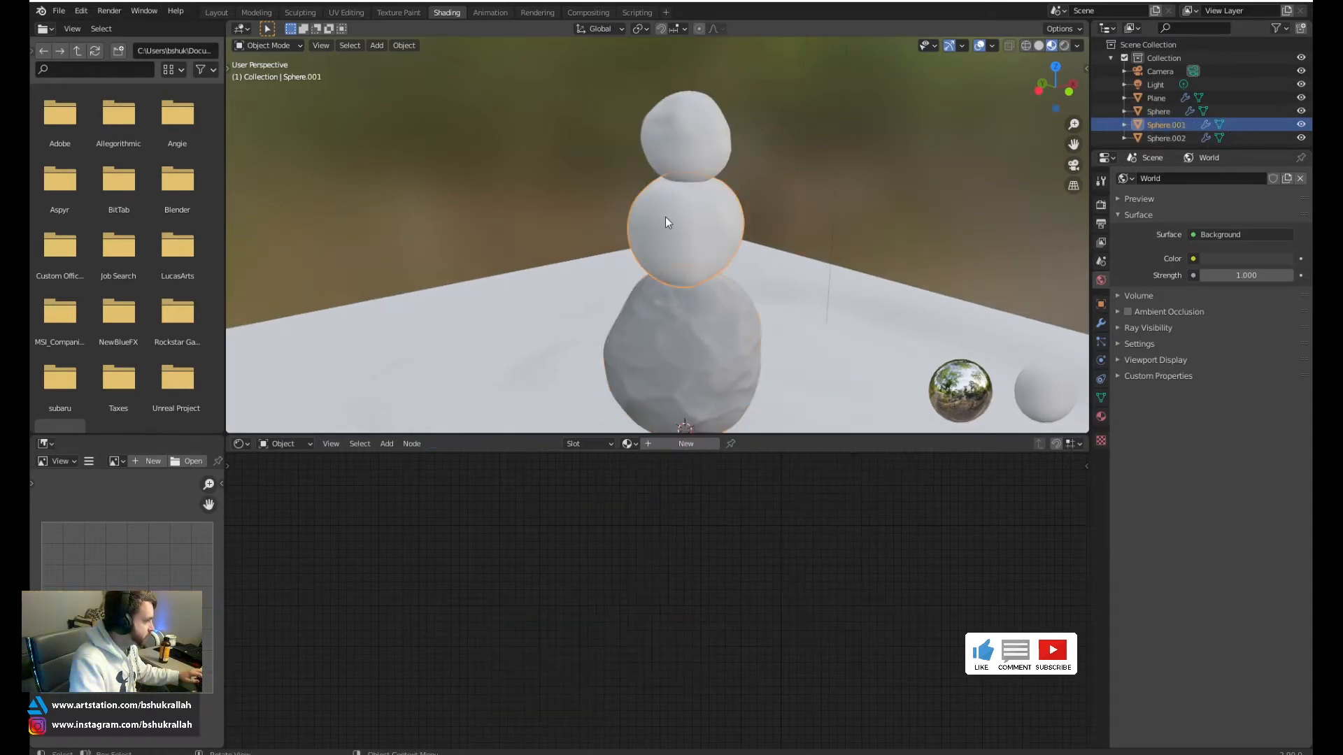
click(628, 444)
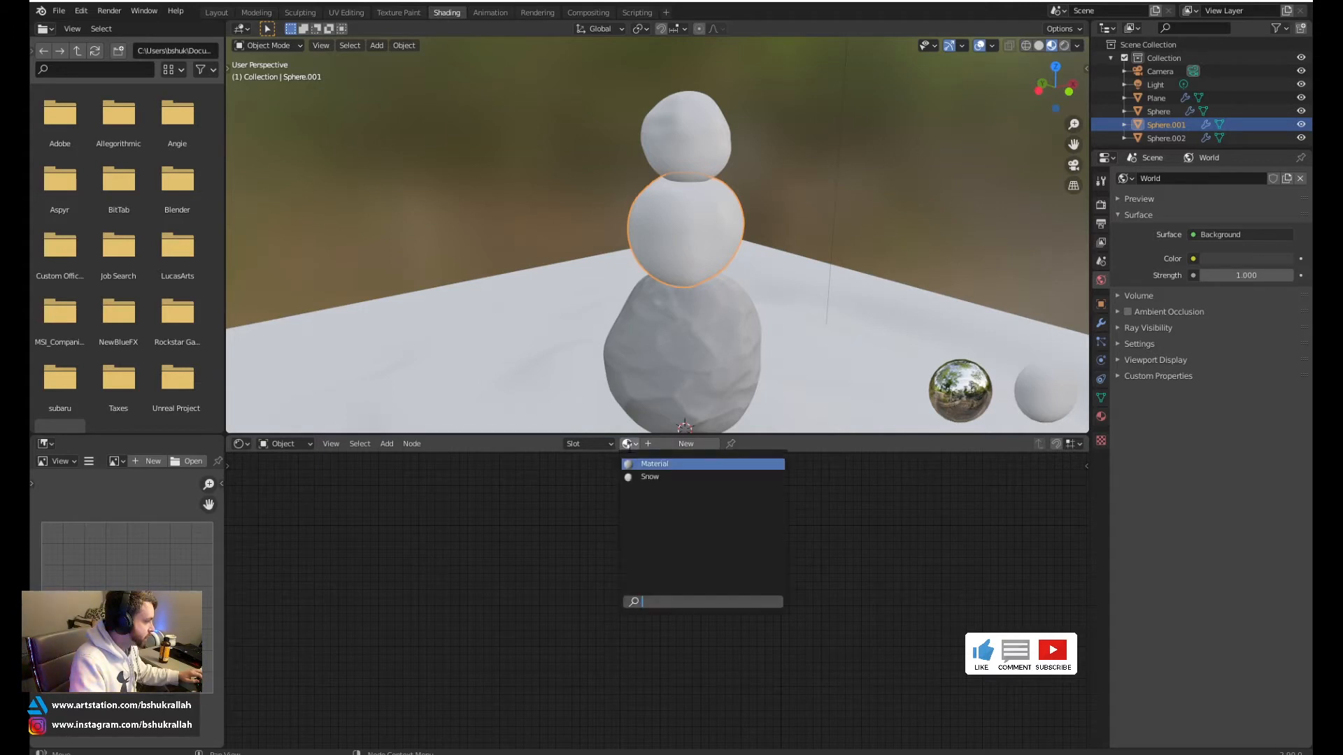
click(640, 474)
click(687, 156)
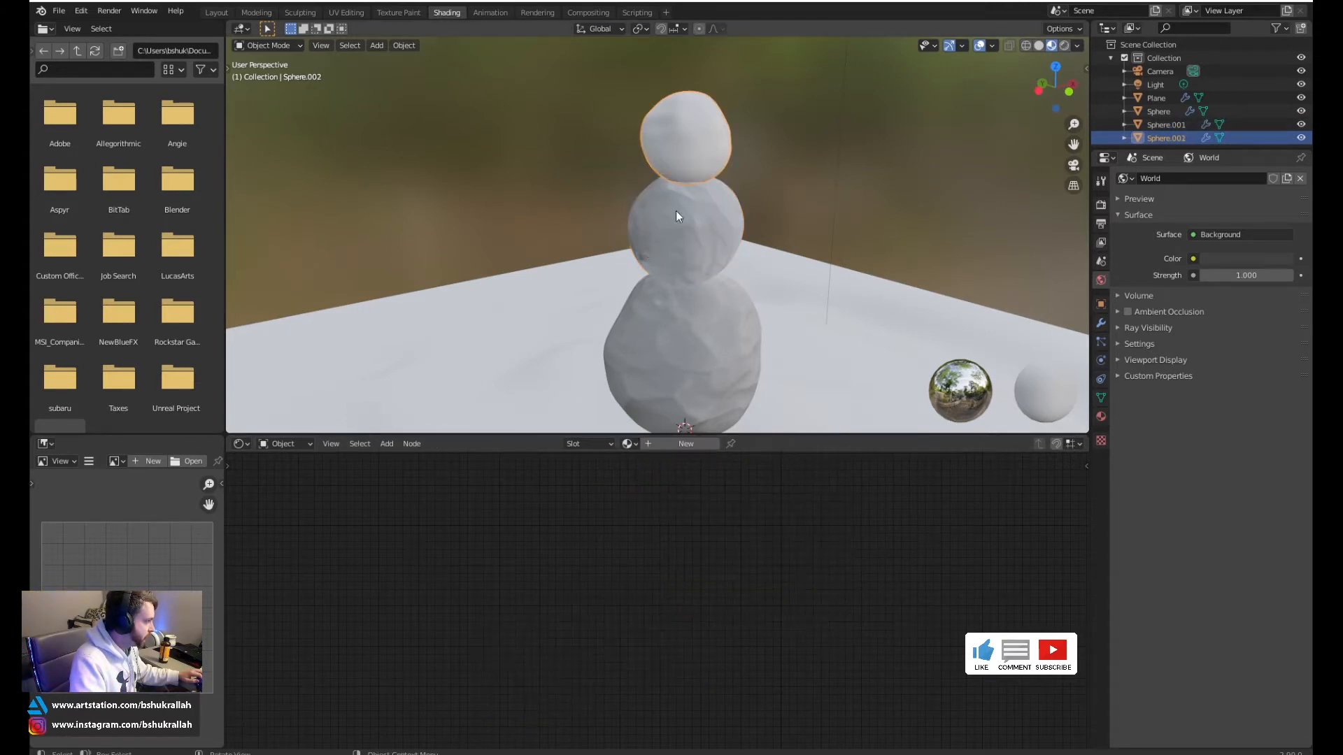
click(628, 444)
click(630, 478)
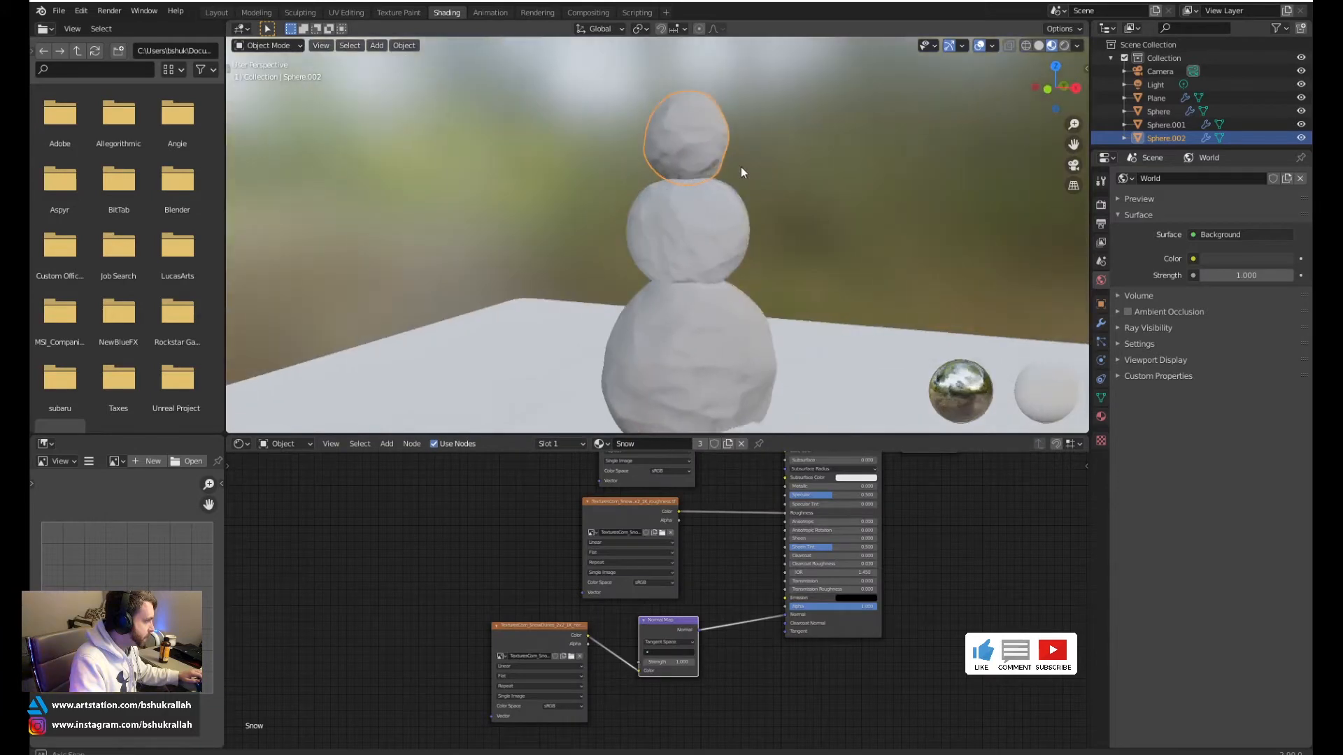
click(769, 267)
middle_drag(767, 266, 910, 314)
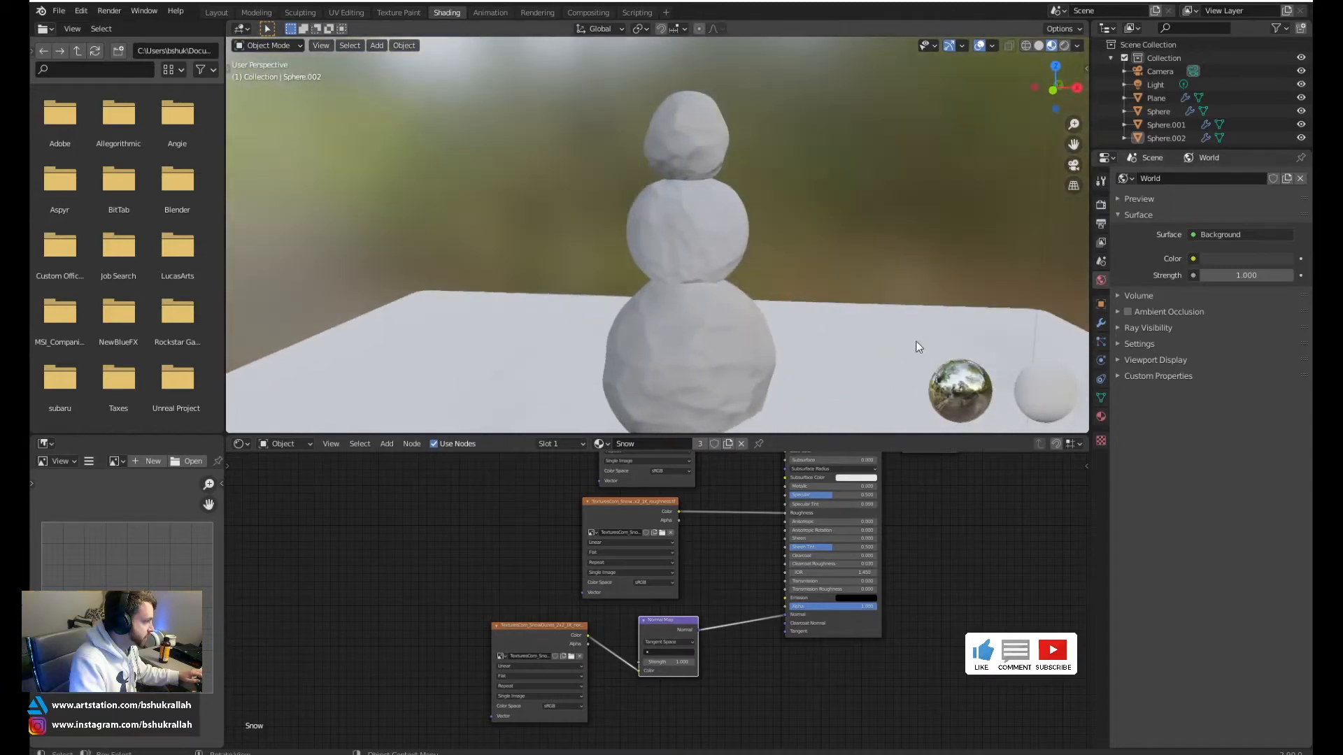
Assign the existing Snow material to the ground plane
scroll(799, 339, down, 2)
click(799, 338)
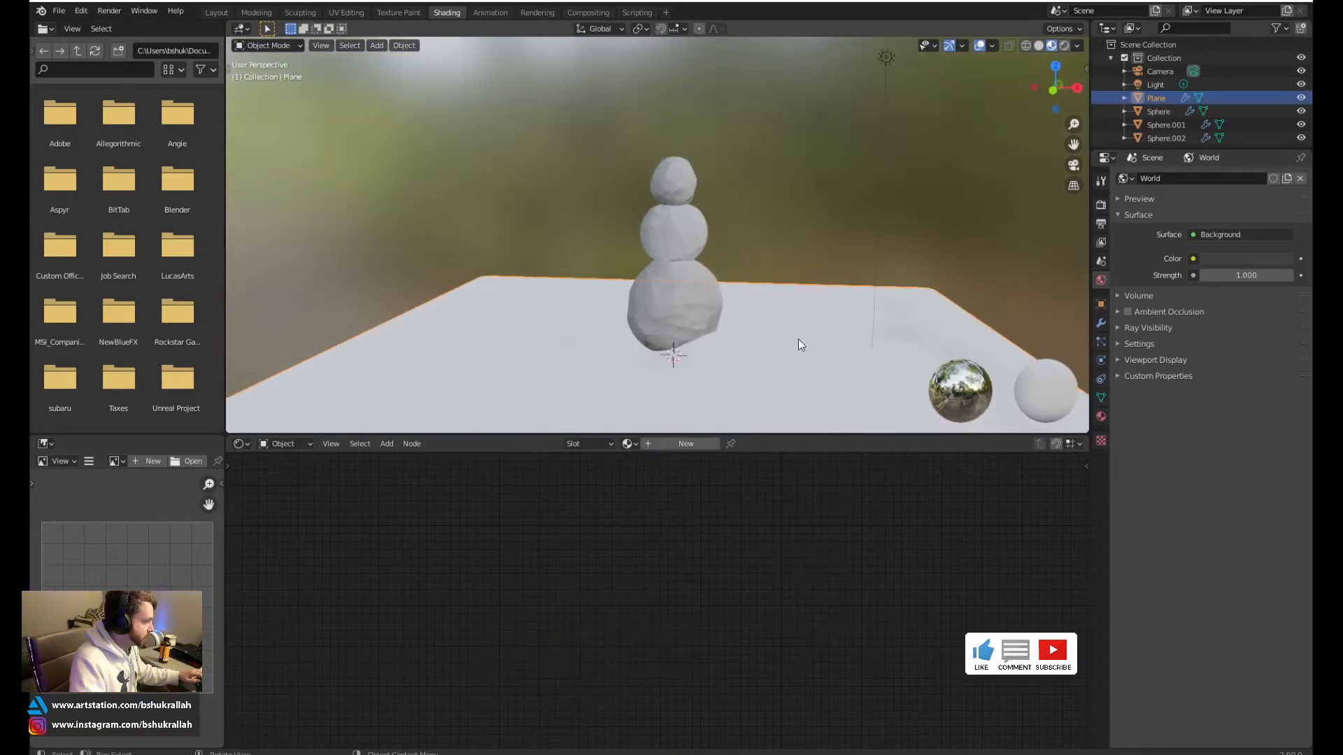
click(629, 443)
click(655, 477)
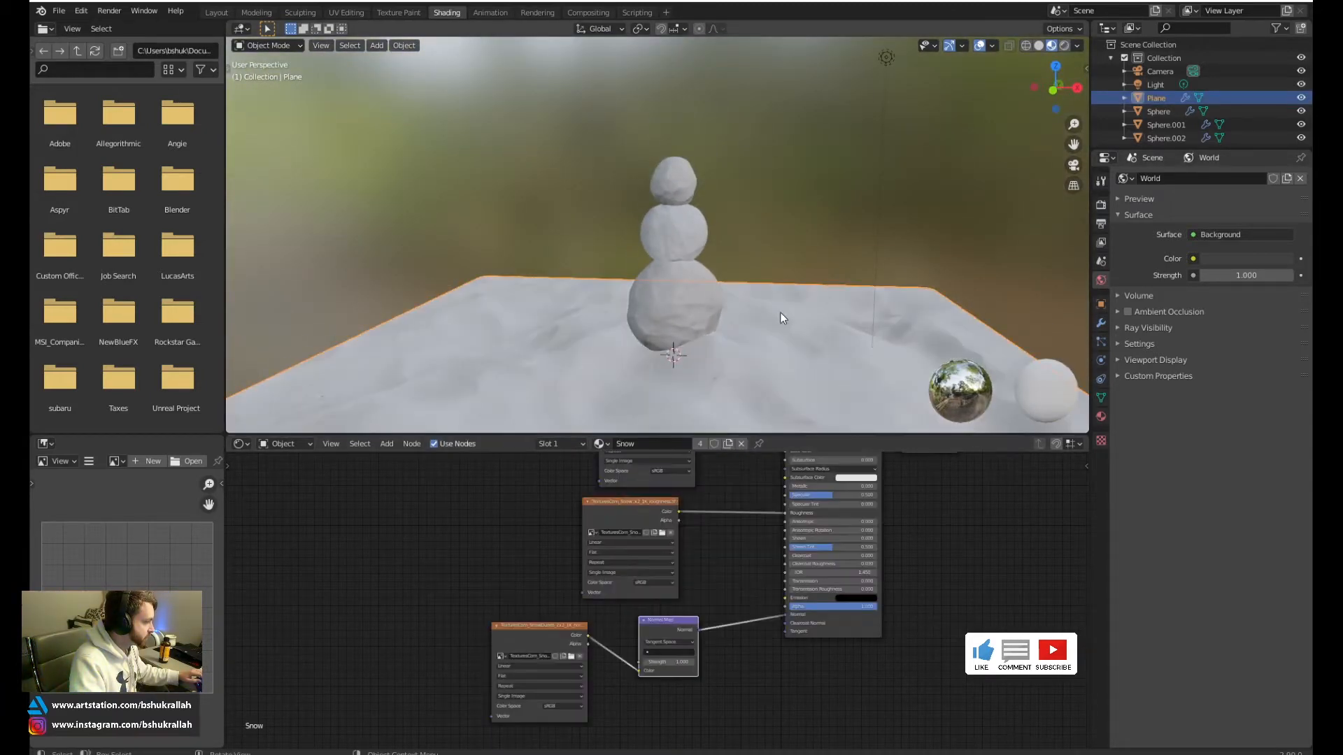
mouse_move(776, 342)
middle_down()
mouse_move(795, 375)
mouse_move(775, 60)
mouse_move(667, 346)
mouse_move(767, 349)
mouse_move(752, 347)
middle_up()
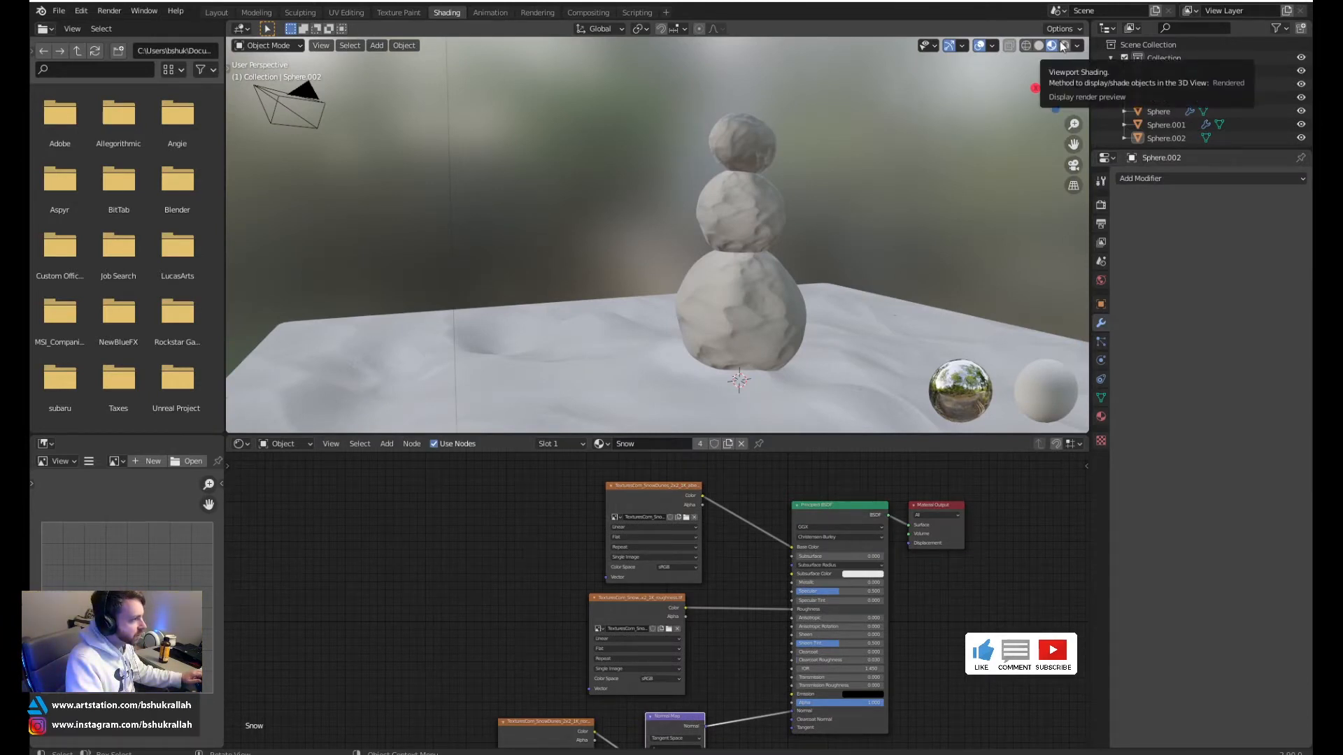
Switch the viewport to Rendered shading and examine the snowman's surface from the front and close up
click(1061, 46)
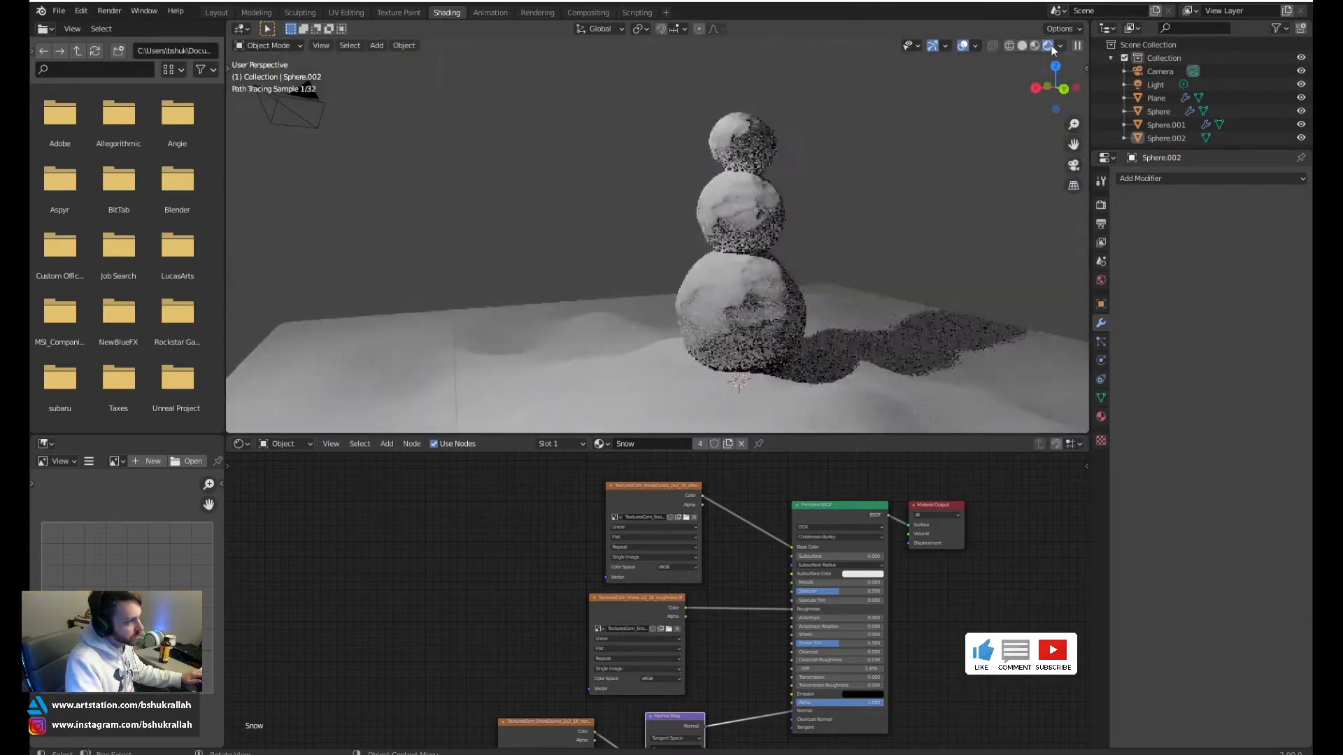
mouse_move(854, 292)
middle_down()
mouse_move(608, 301)
mouse_move(422, 282)
middle_up()
scroll(422, 281, up, 6)
middle_drag(1004, 355, 799, 273)
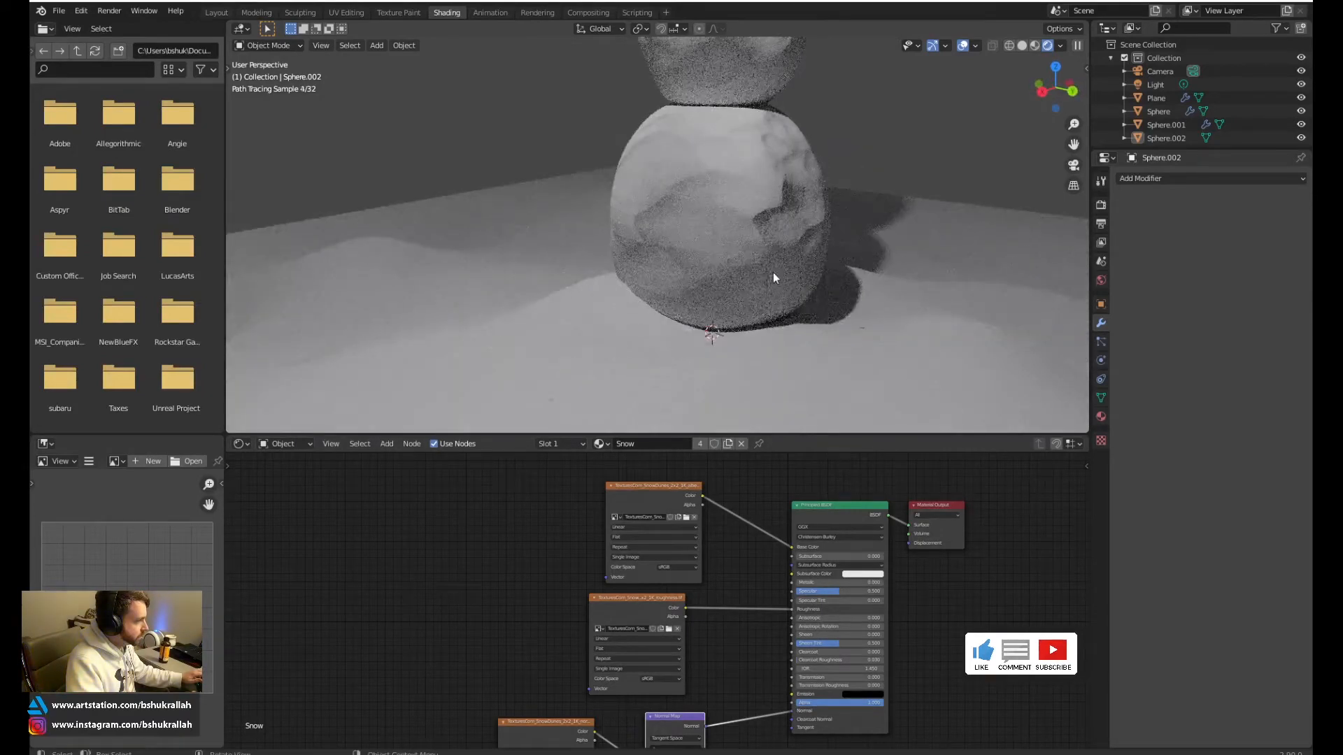
shift+middle_drag(881, 156, 947, 246)
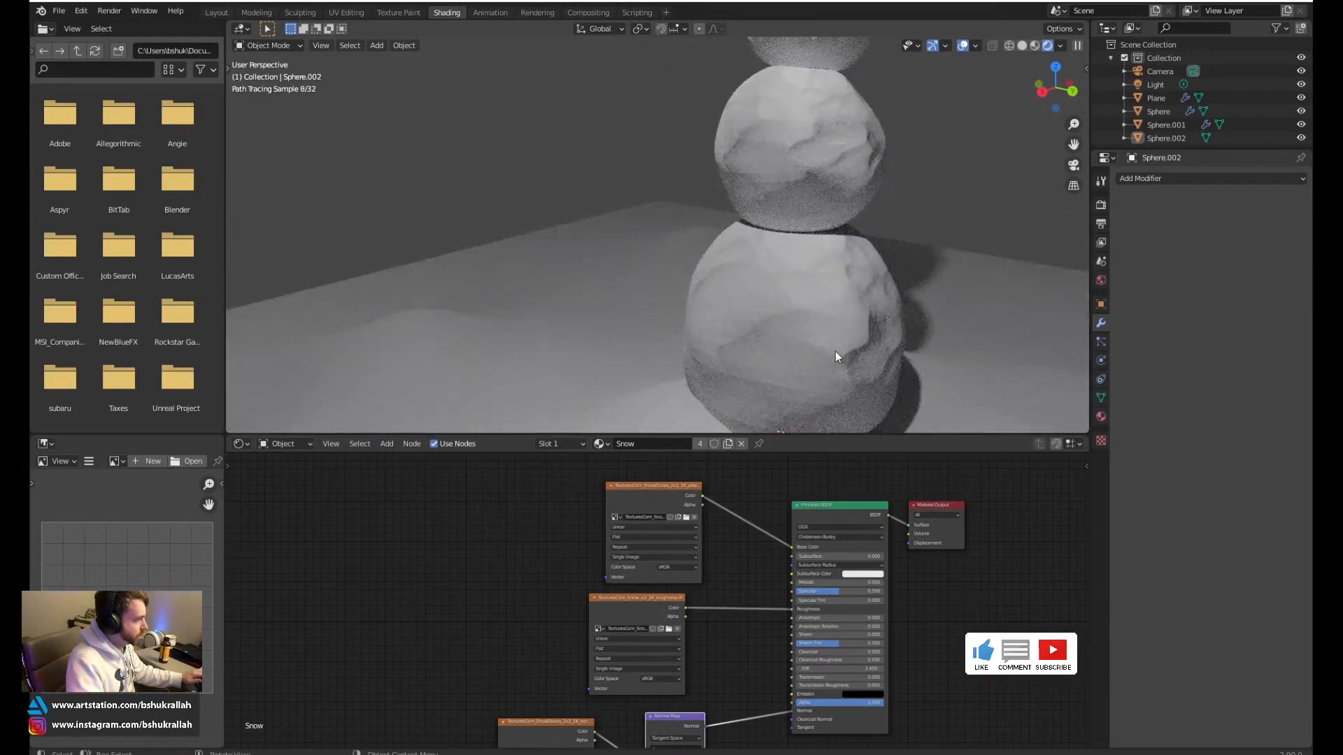
Set the normal map texture's color space to Non-Color in the Snow material of the lowest snowball
click(795, 299)
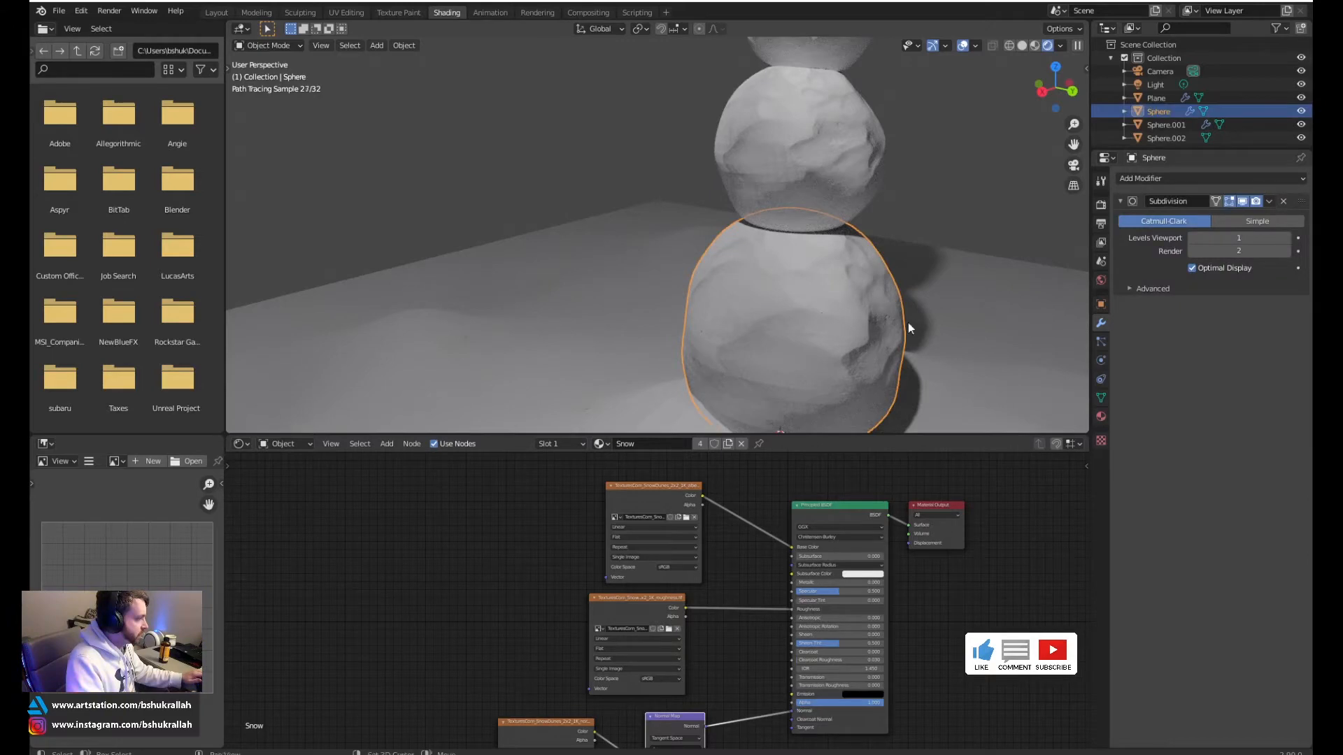
shift+middle_drag(908, 322, 906, 241)
middle_drag(766, 622, 860, 432)
scroll(765, 584, up, 10)
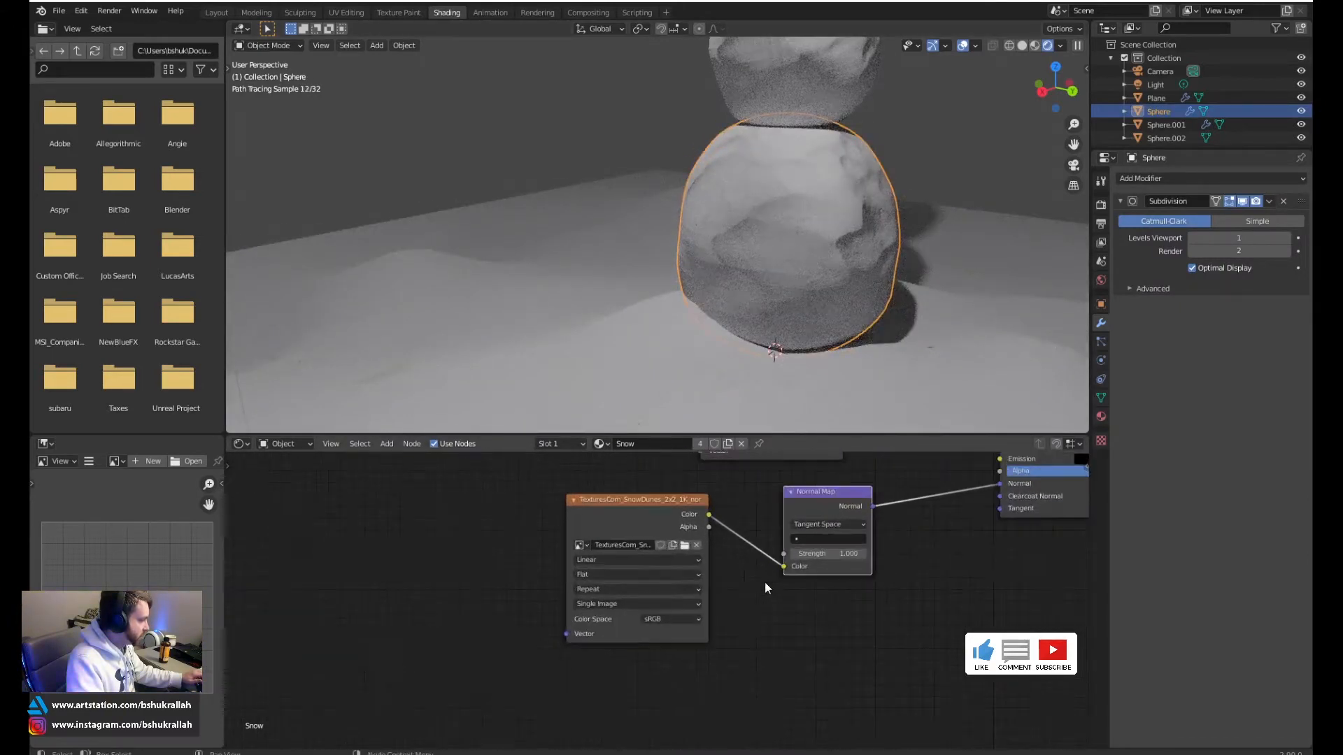
click(714, 633)
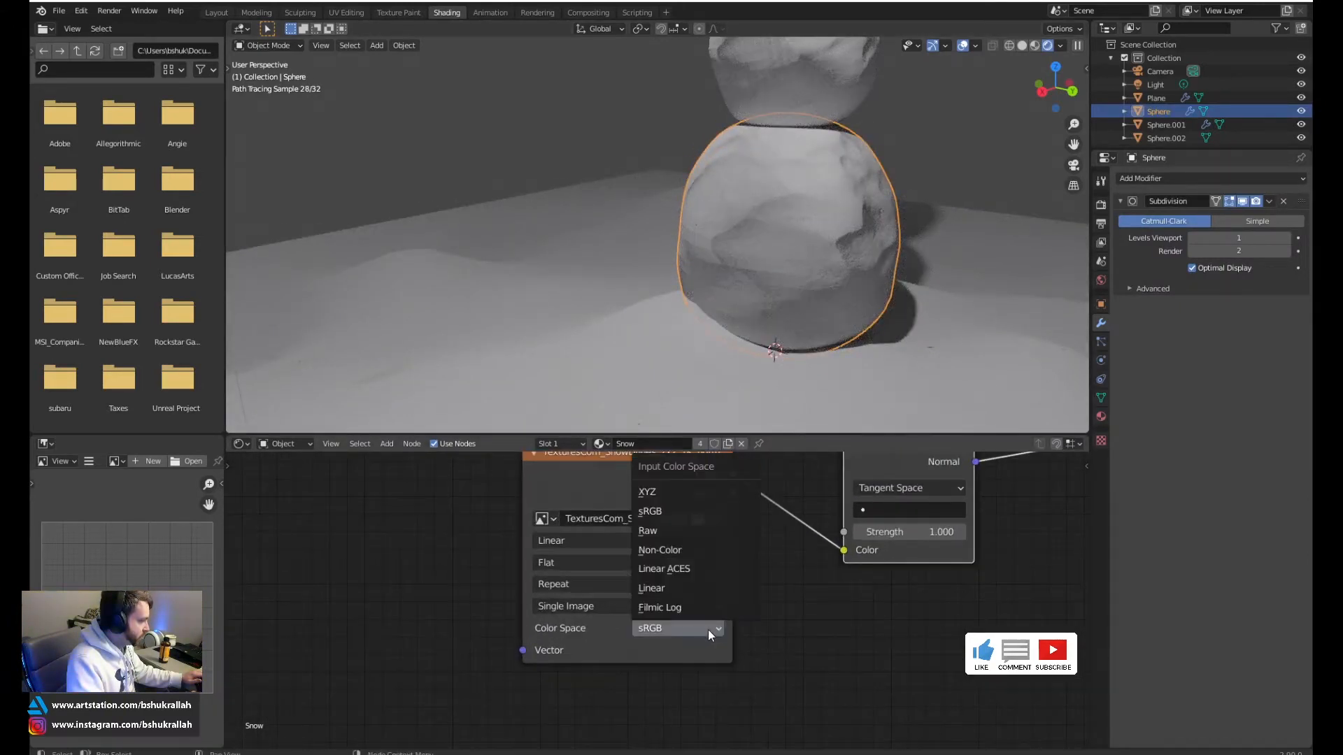
click(698, 551)
scroll(905, 272, down, 6)
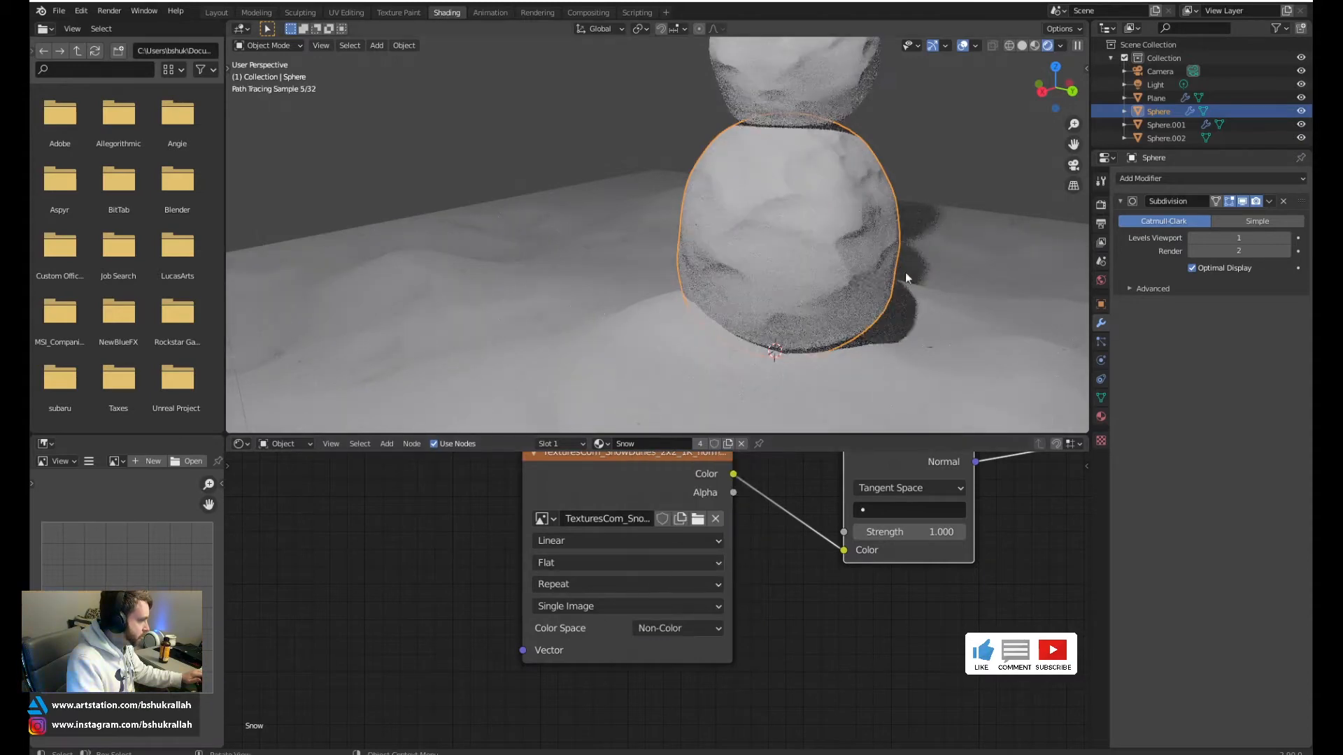
Deselect the lowest snowball and examine the normal-mapped snow surface on the snowman up close and as a whole
scroll(790, 349, up, 5)
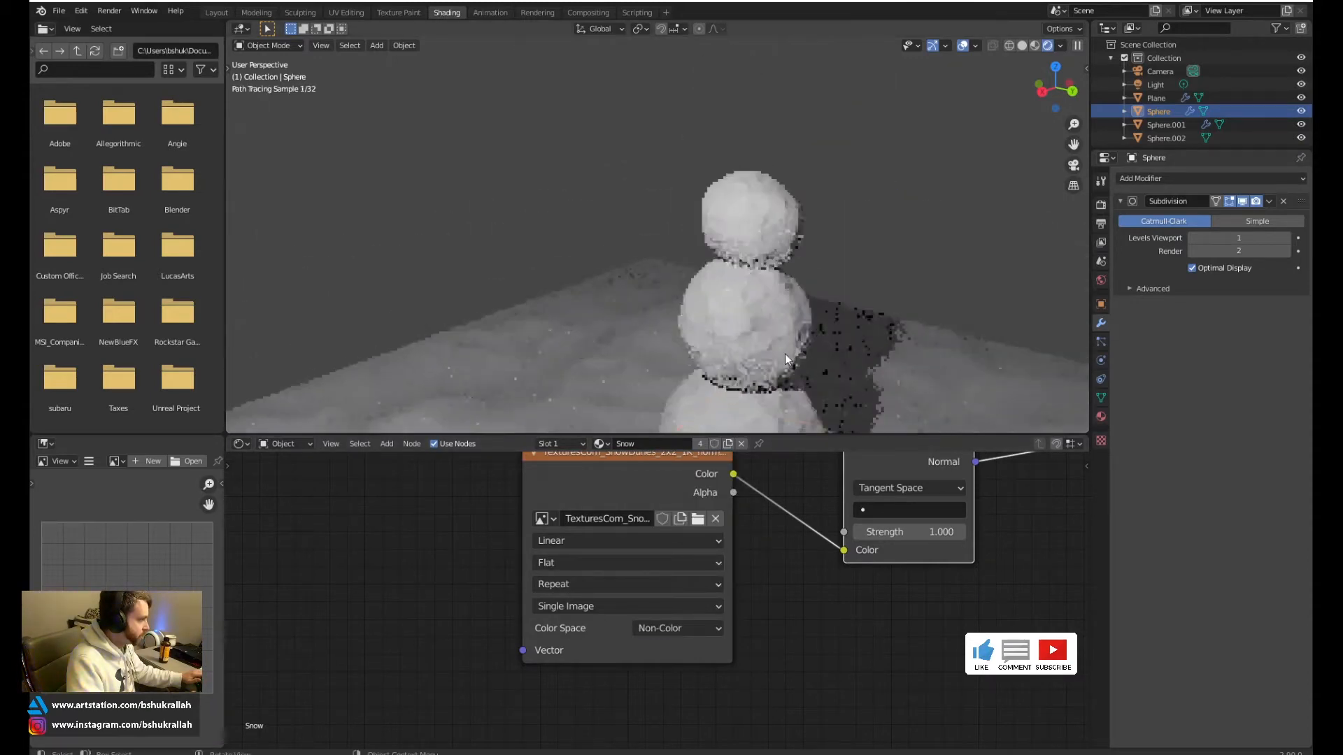
click(900, 374)
shift+middle_drag(916, 367, 858, 229)
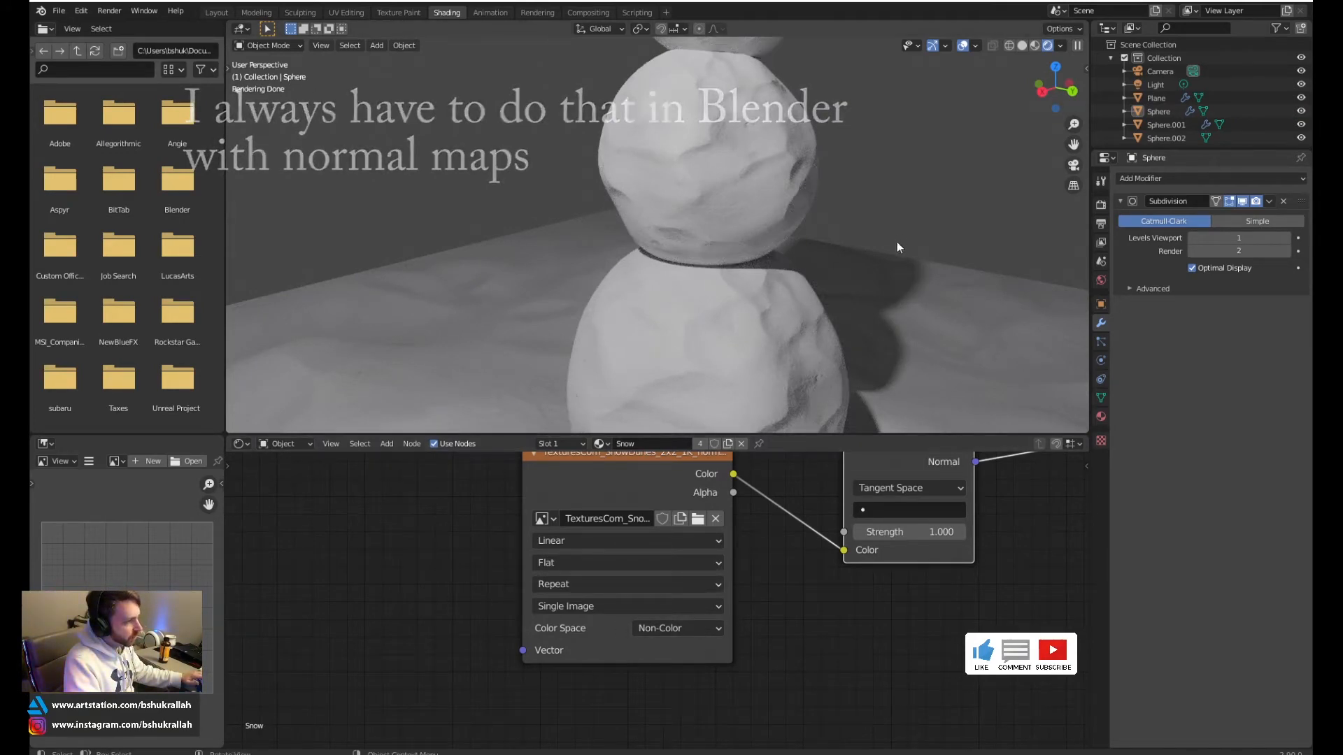
scroll(881, 279, down, 4)
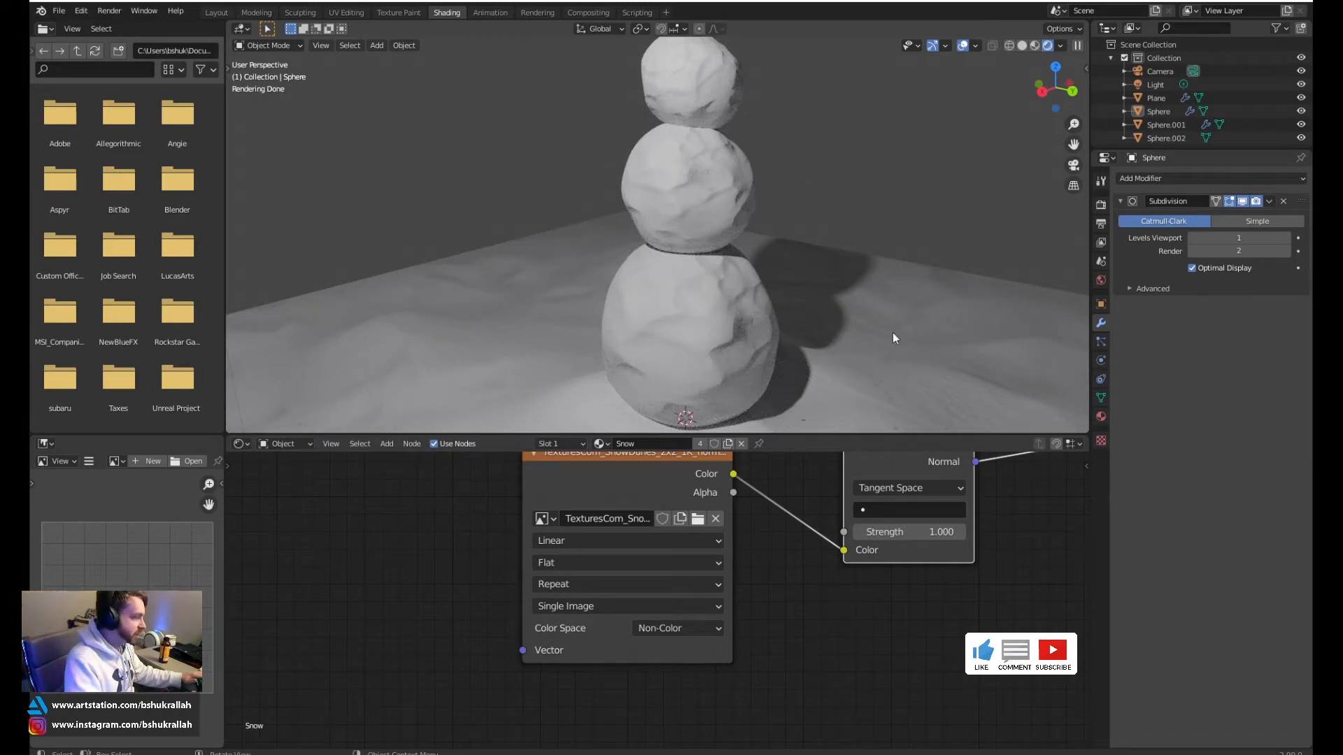
scroll(790, 488, down, 1)
Try a plain red base color on the Snow material instead of the albedo texture, and reconnect the texture to Base Color
middle_drag(814, 485, 751, 686)
middle_drag(934, 559, 775, 714)
middle_drag(889, 554, 870, 668)
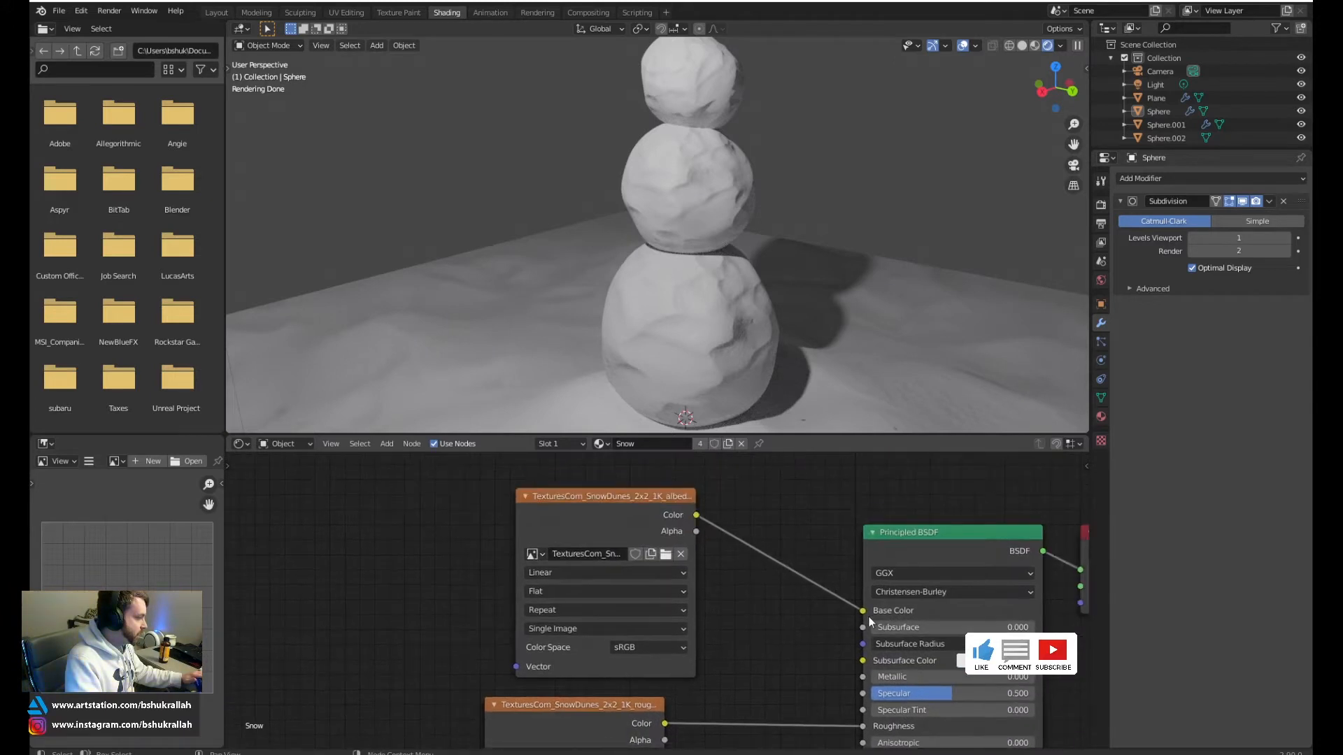
drag(854, 607, 814, 605)
click(990, 612)
drag(1025, 456, 1028, 498)
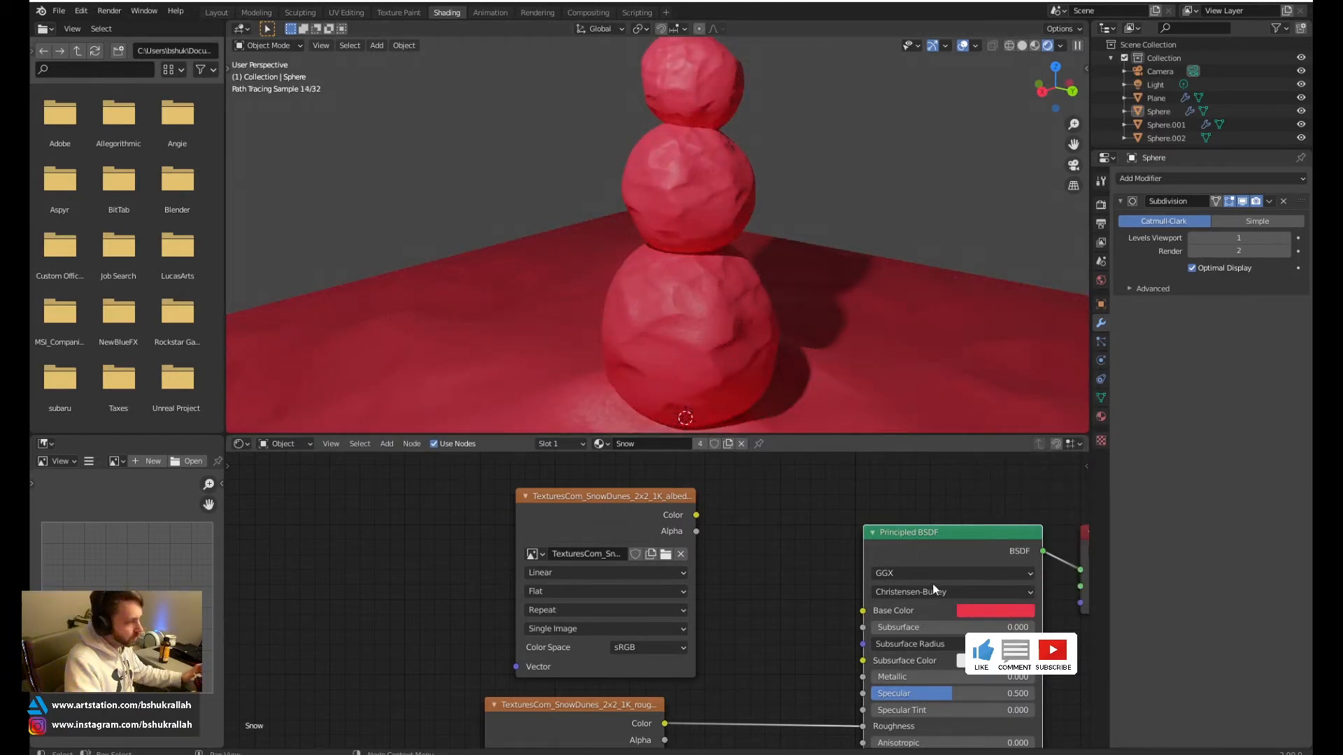
drag(697, 515, 862, 610)
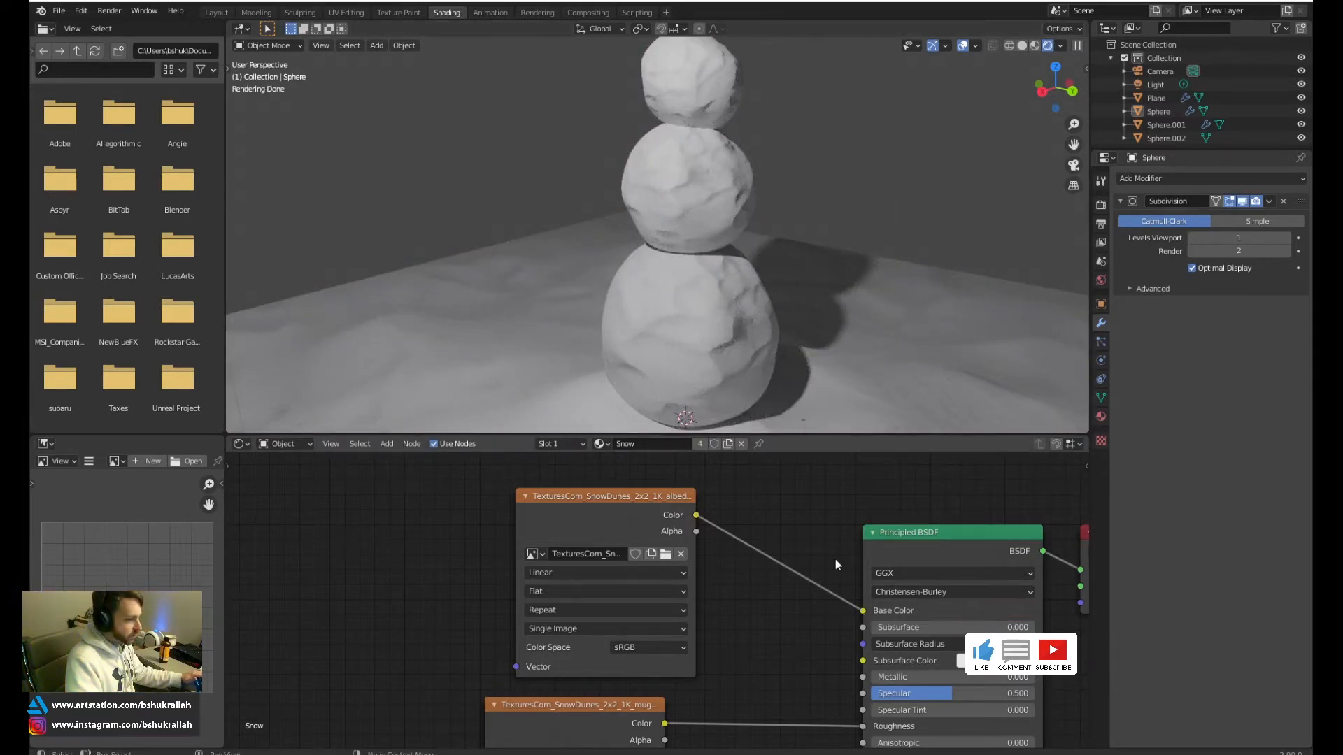
Switch the shader editor to the World shader and add an Environment Texture node beside the Background node
mouse_move(848, 254)
middle_down()
mouse_move(753, 250)
mouse_move(769, 289)
middle_up()
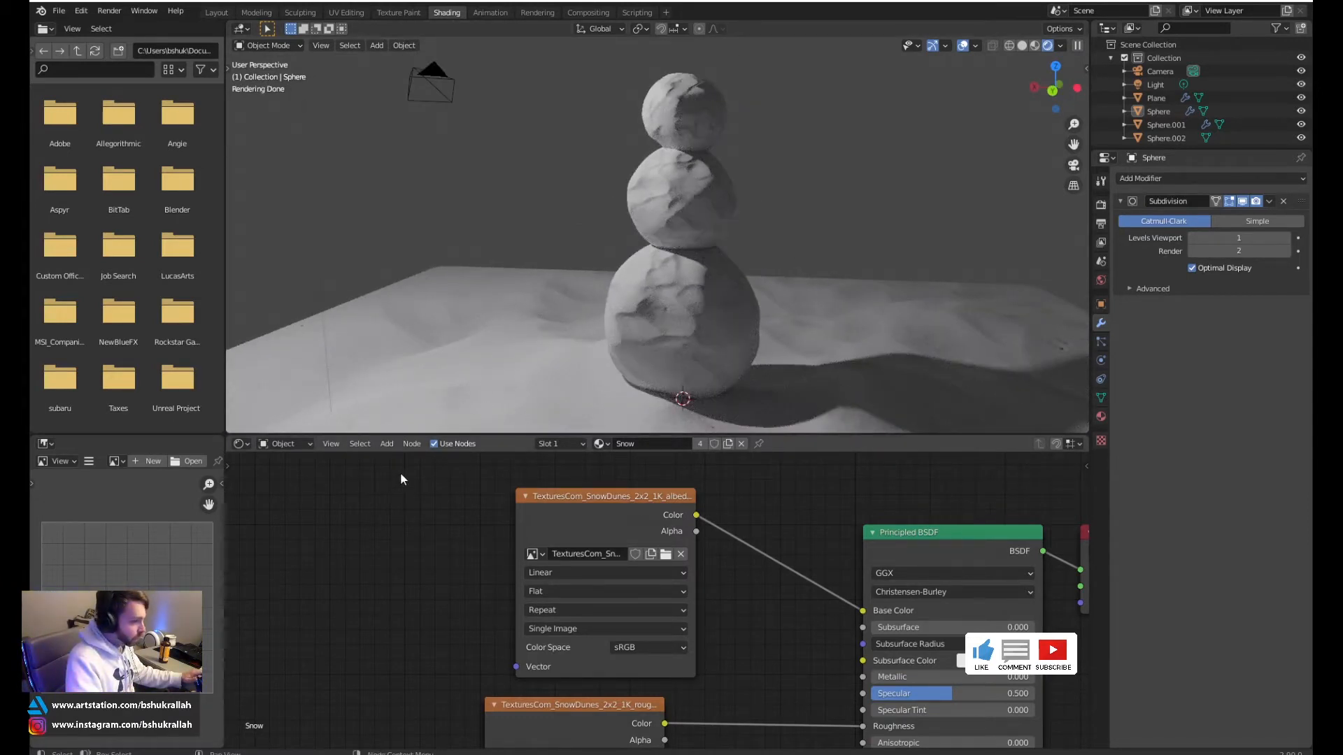
click(279, 445)
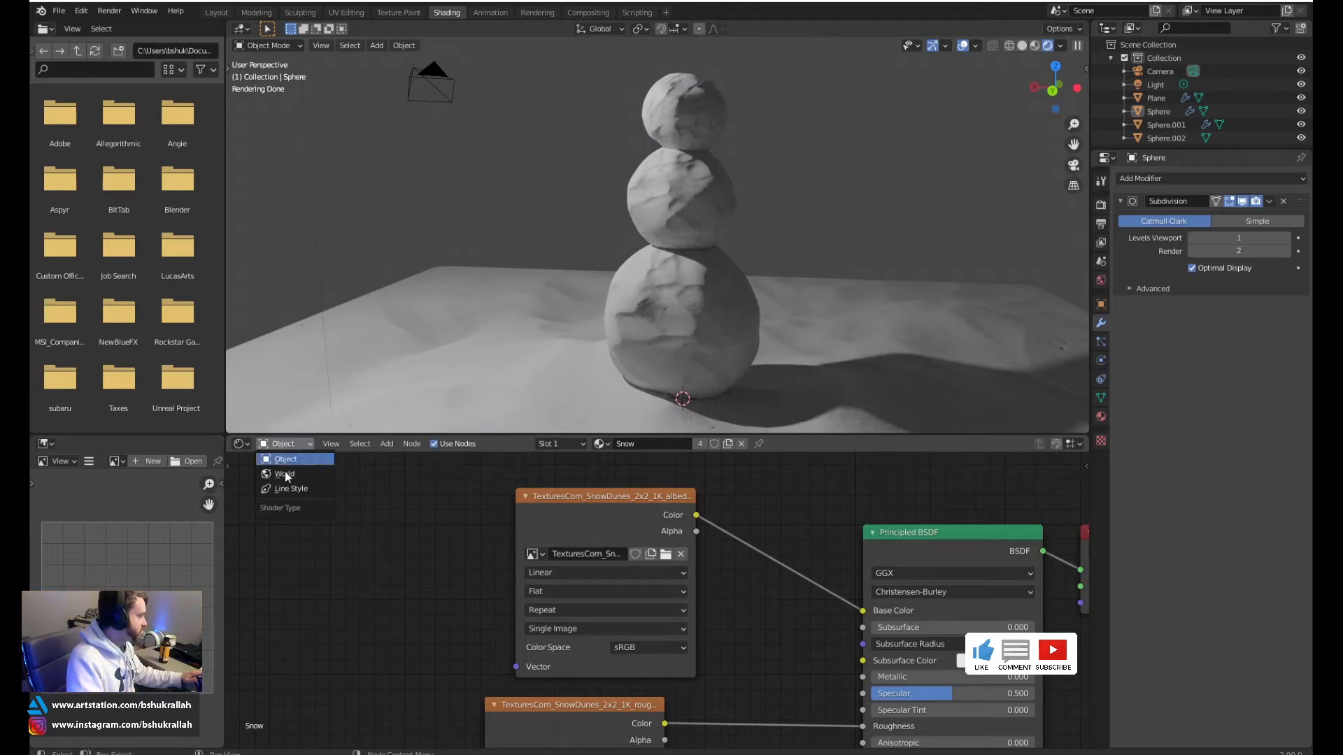
click(283, 471)
scroll(758, 555, down, 1)
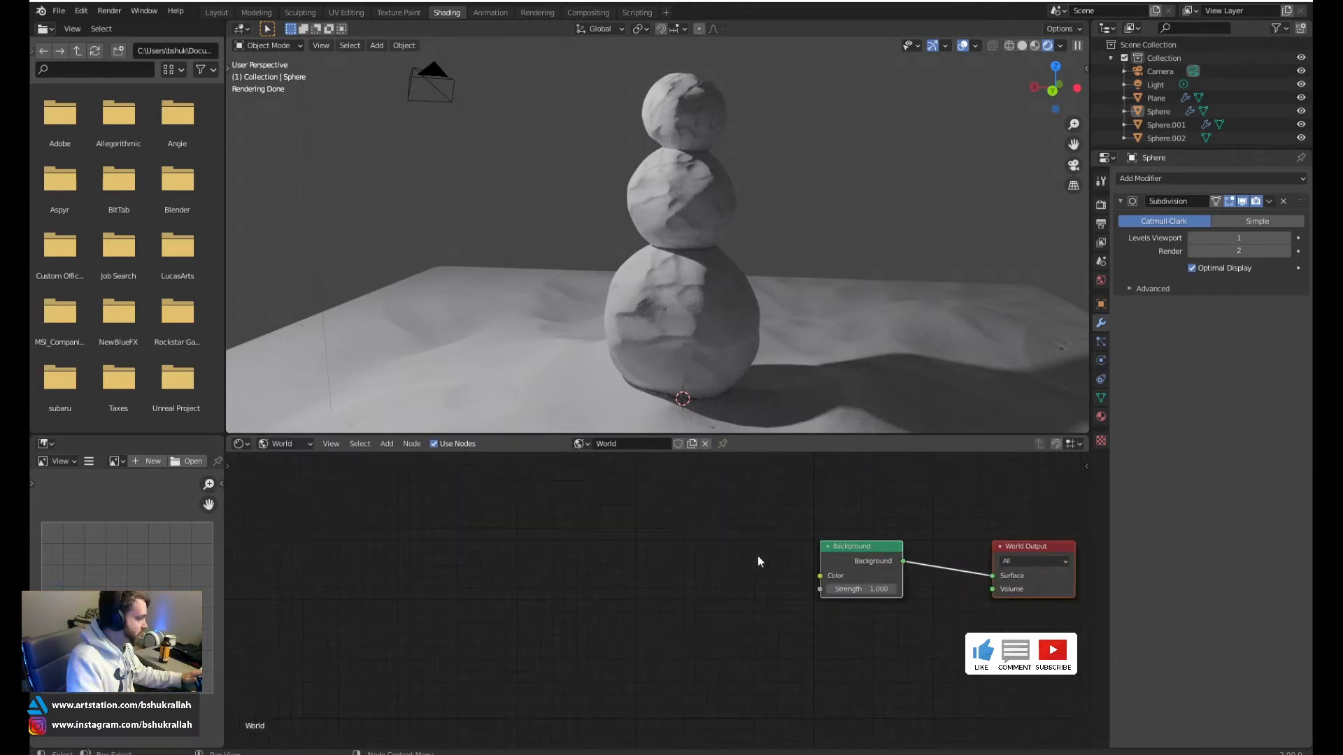
middle_drag(757, 555, 681, 555)
click(653, 558)
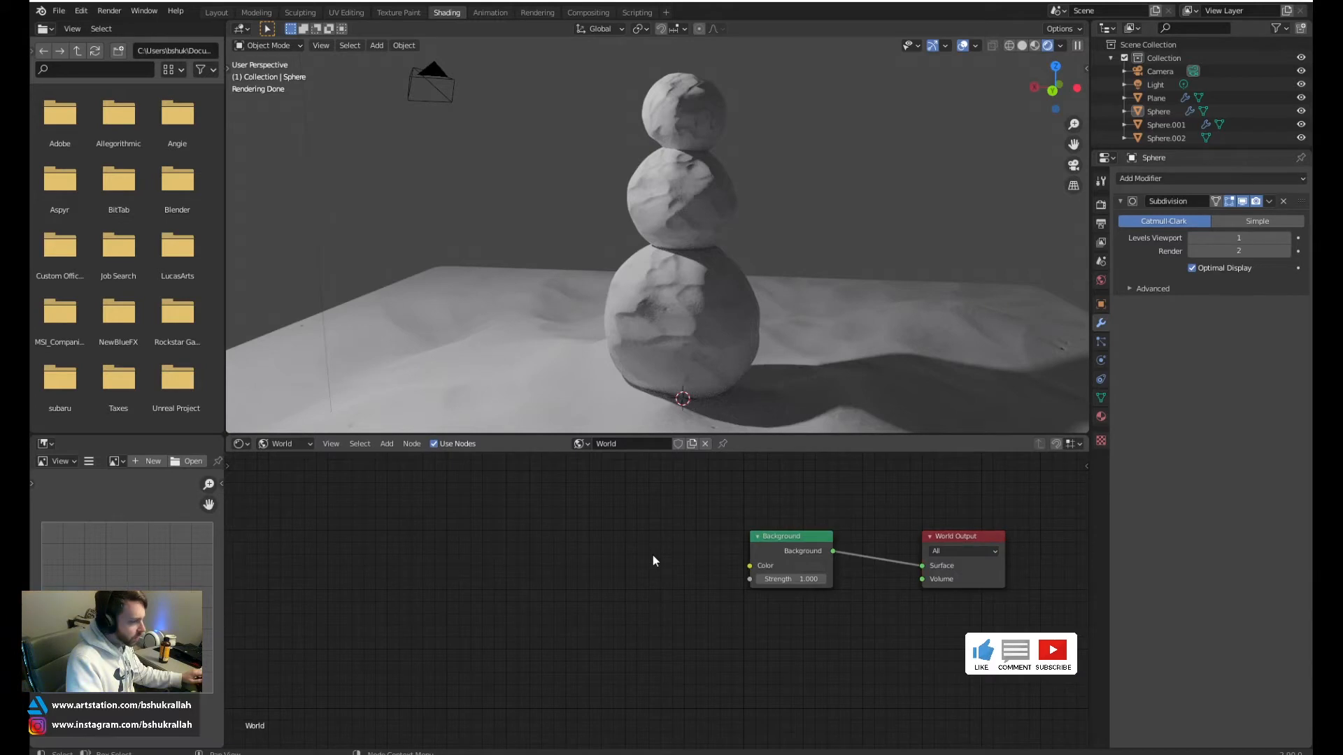
key(shift+a)
mouse_move(639, 521)
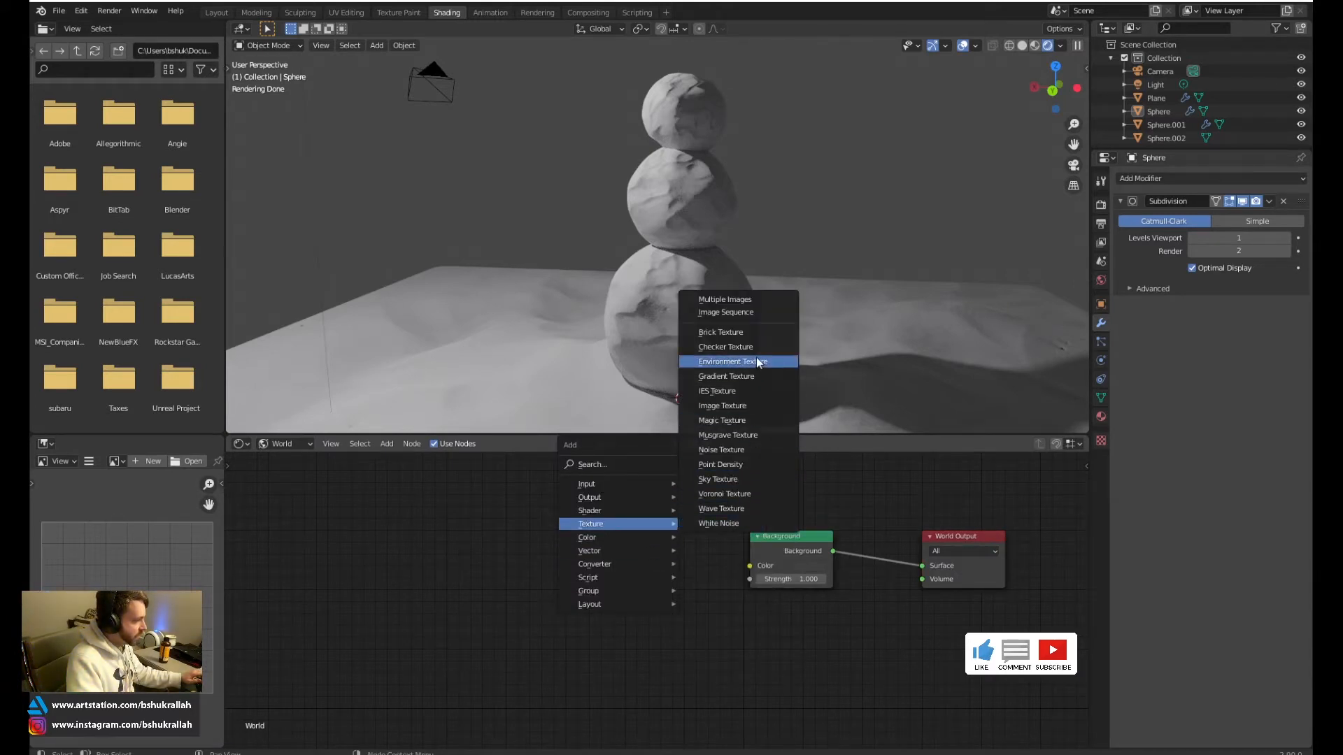
click(757, 362)
click(642, 554)
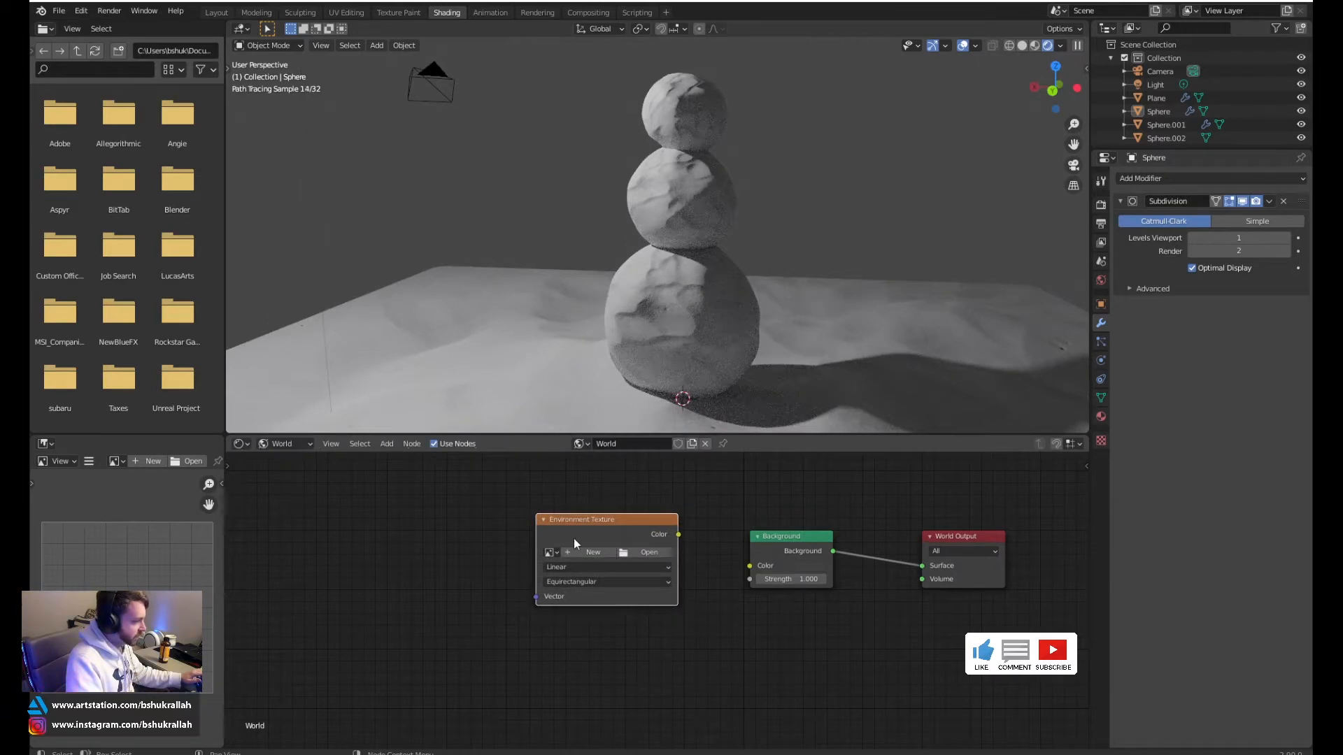
Load snowy_park_01_8k.hdr from the HDRI folder into the Environment Texture and connect its color to the Background node's Color
click(625, 556)
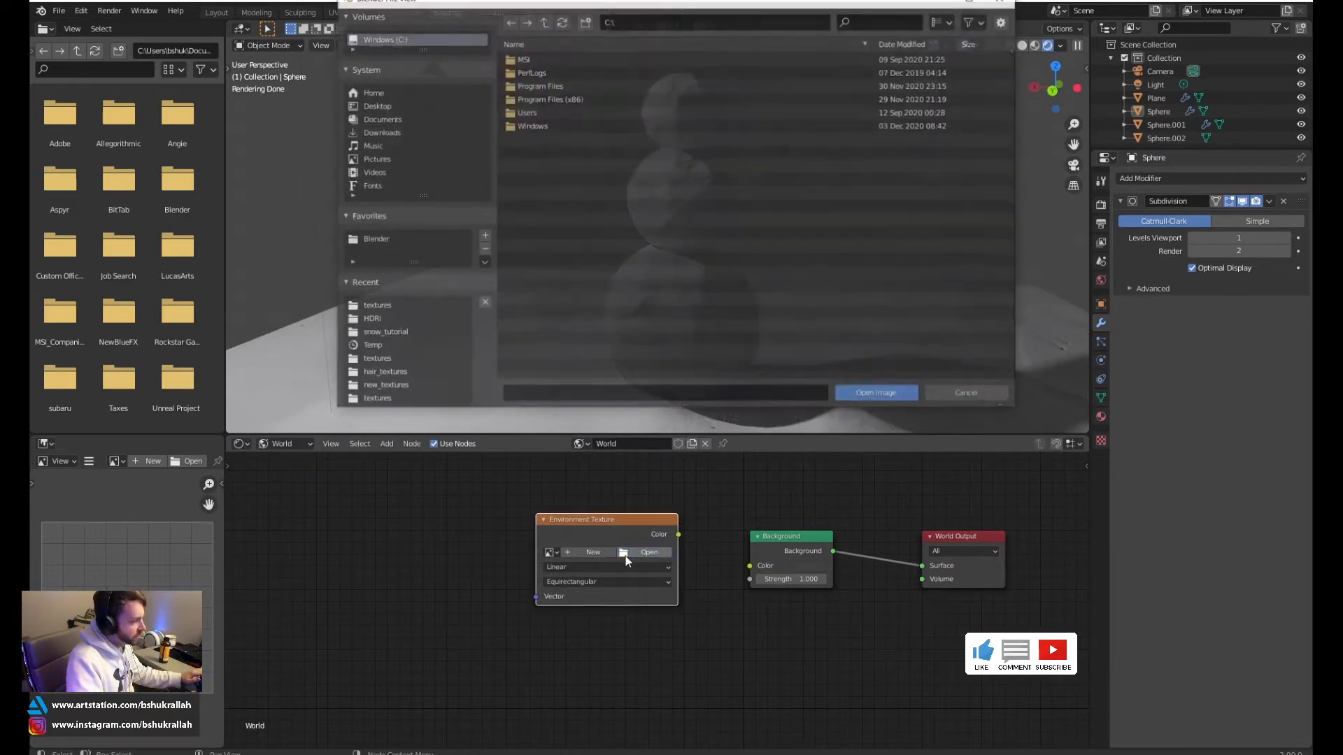
click(422, 319)
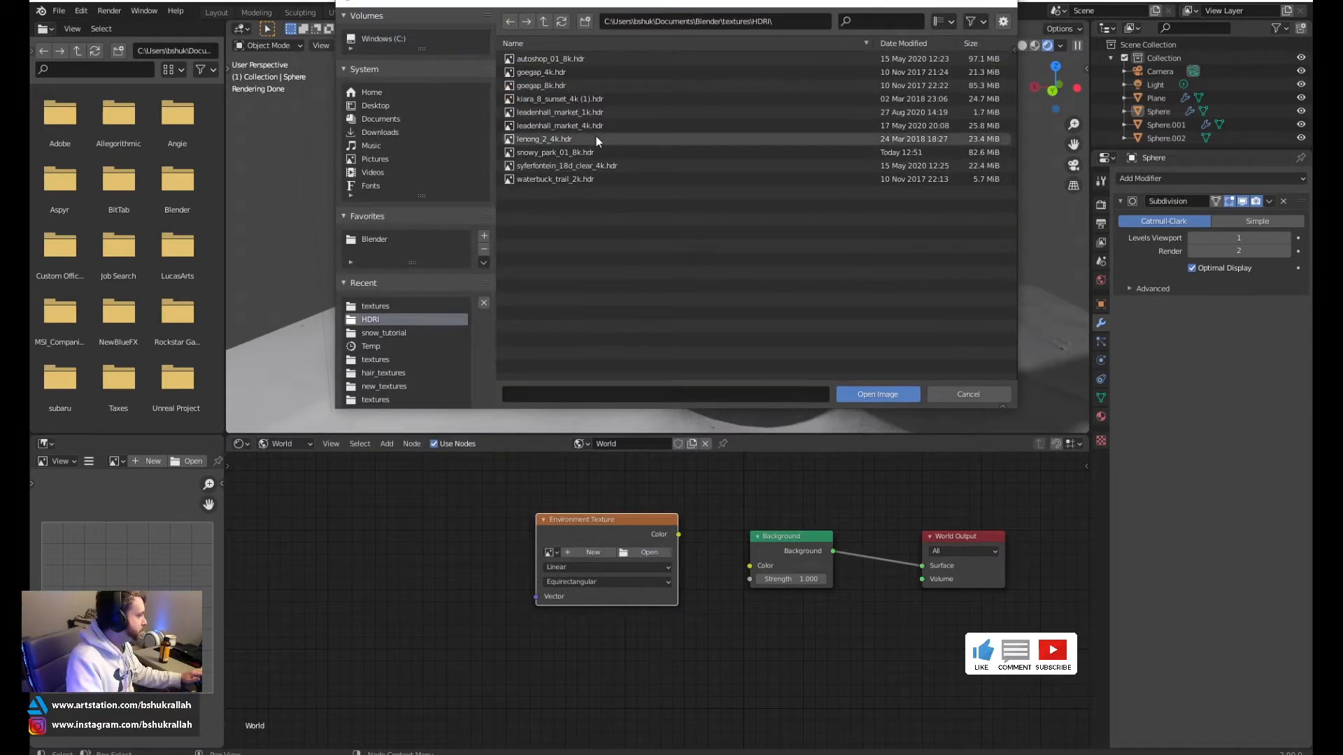
double_click(586, 153)
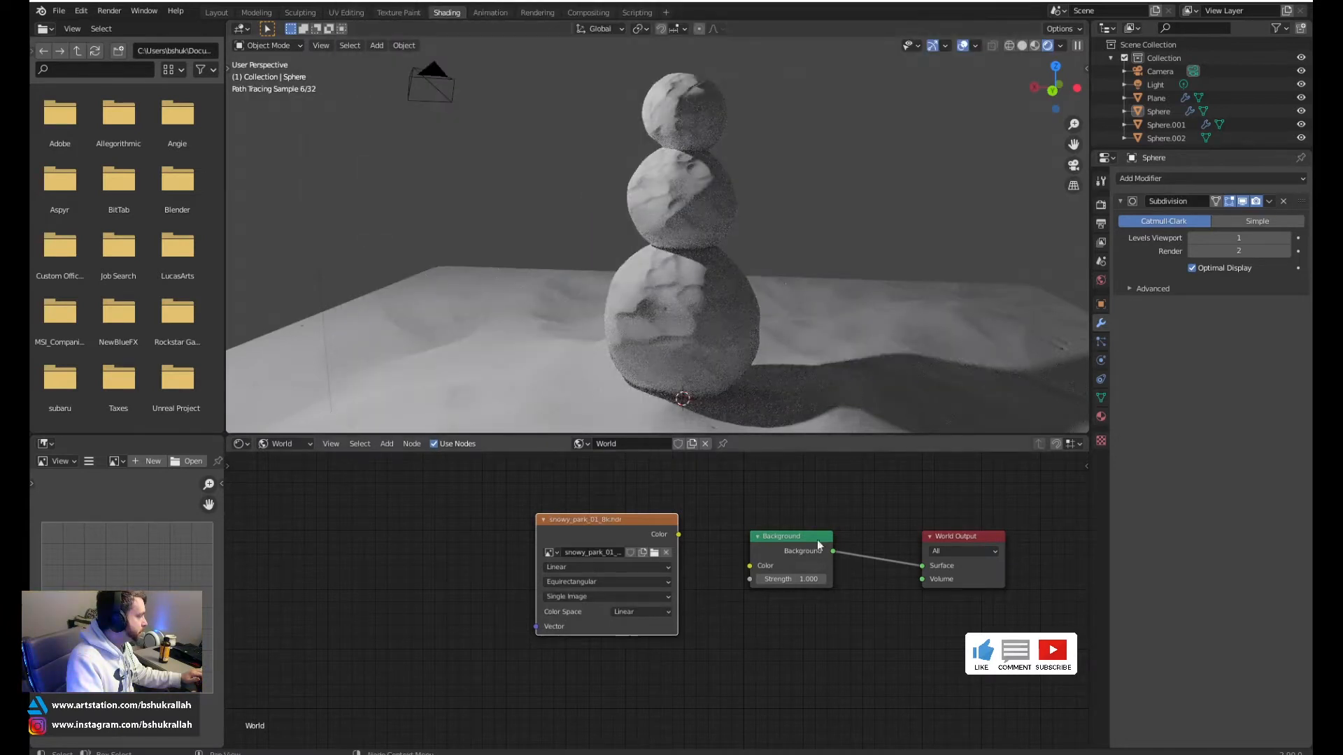
mouse_move(689, 504)
mouse_down()
mouse_move(806, 549)
mouse_move(841, 515)
mouse_up()
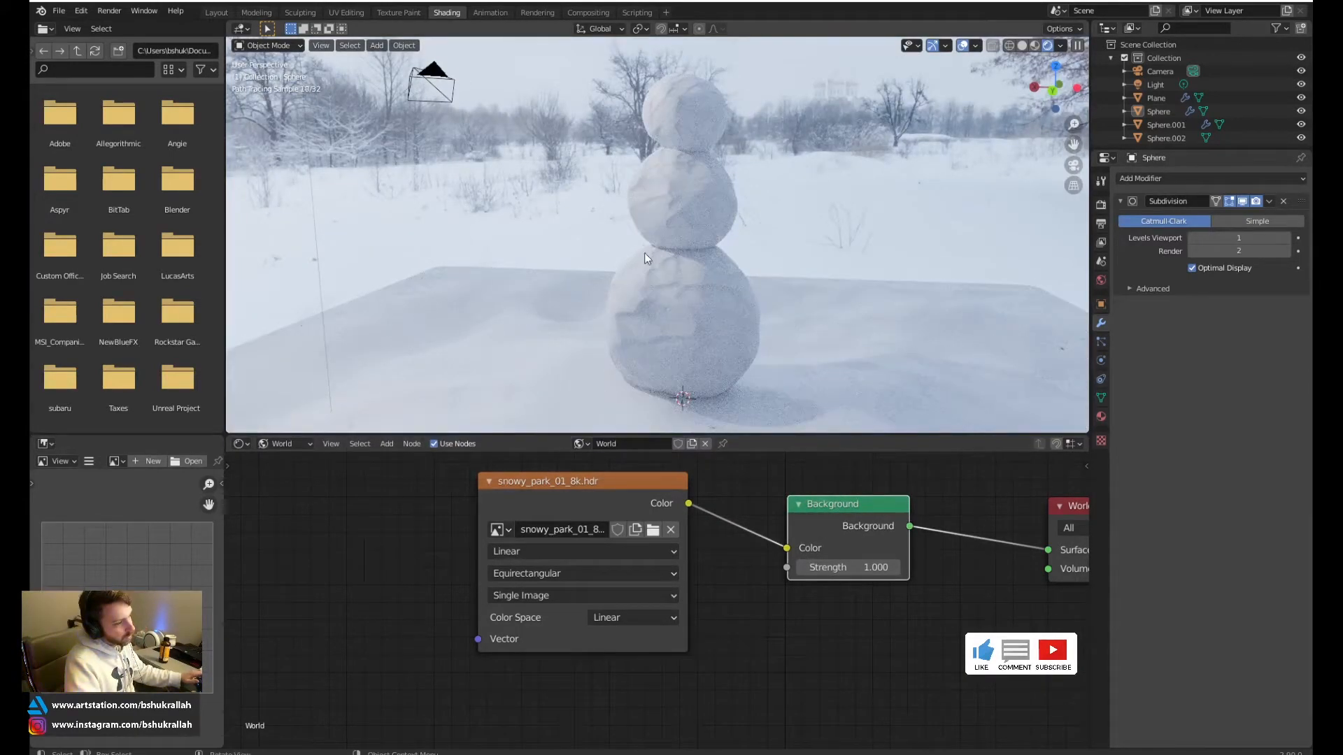
Examine the snowy surroundings, try a World background strength of 2.0, and return it to 1.0
middle_drag(842, 316, 642, 341)
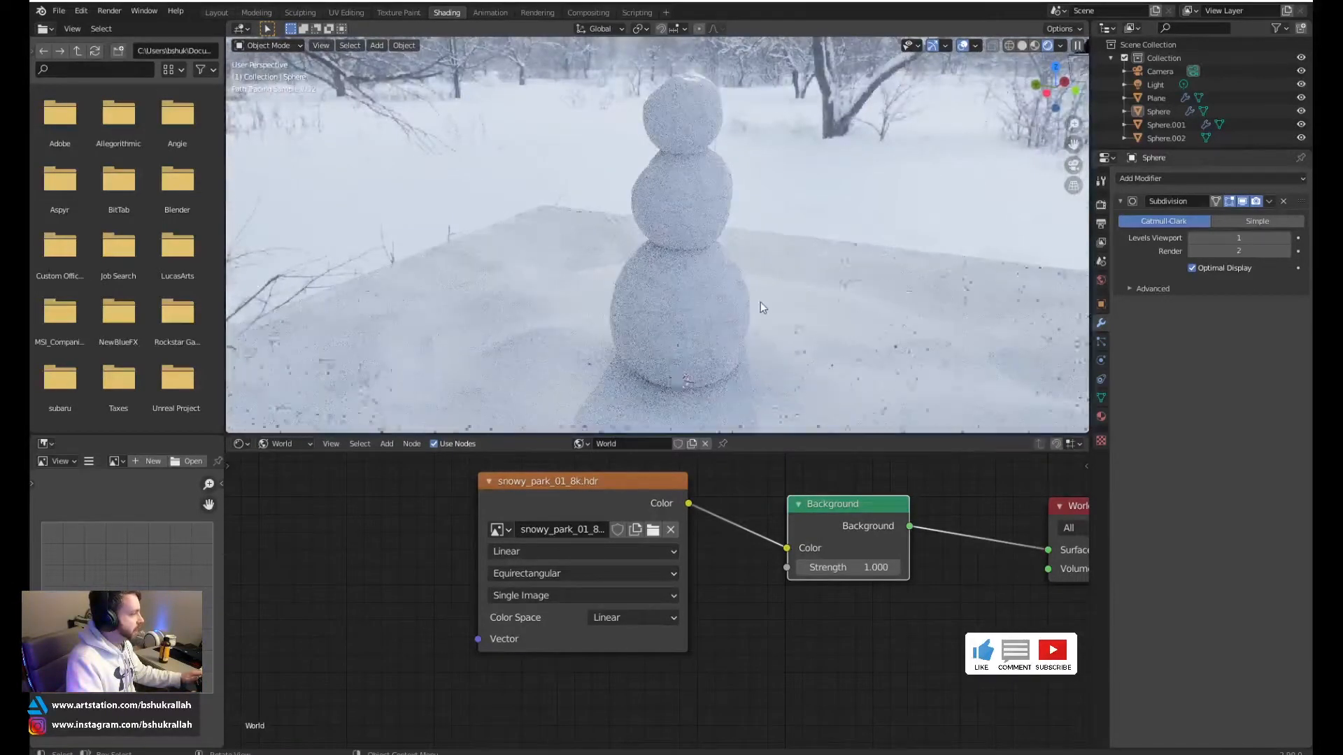
middle_drag(761, 301, 771, 293)
scroll(752, 308, up, 2)
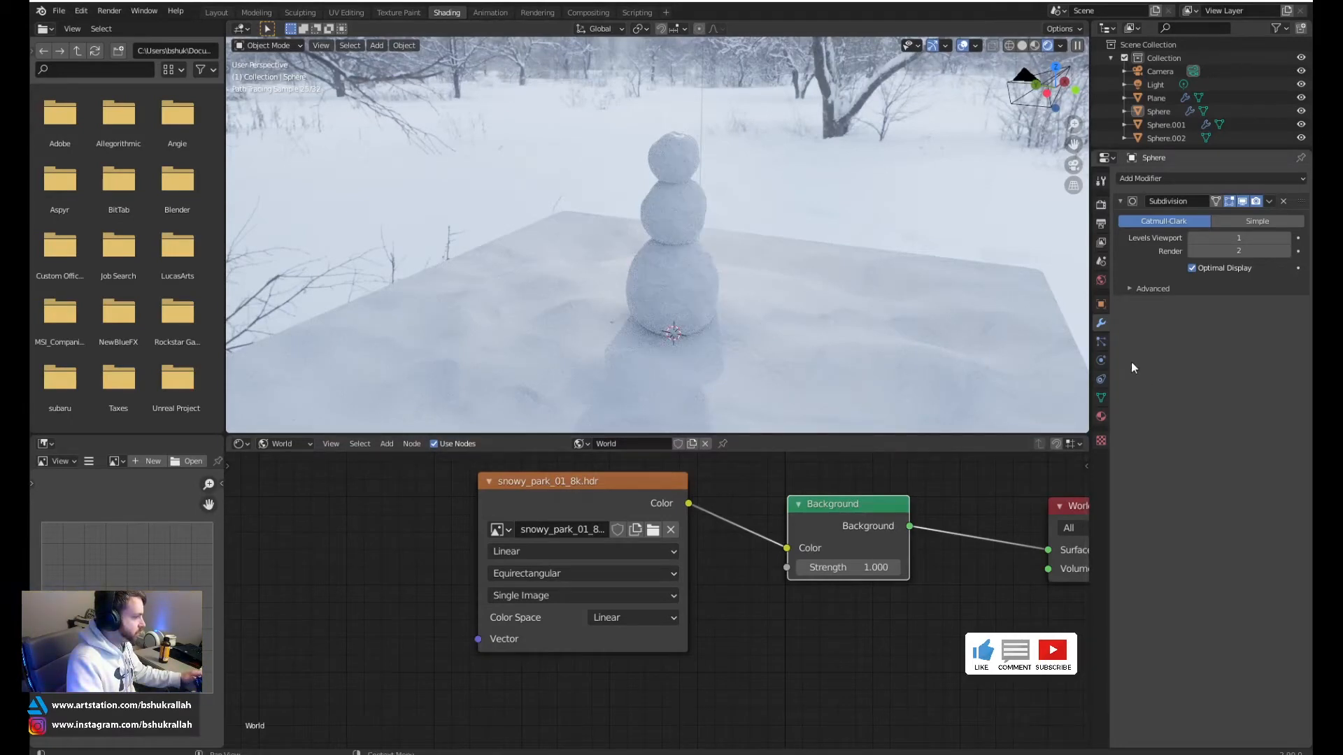
click(1101, 279)
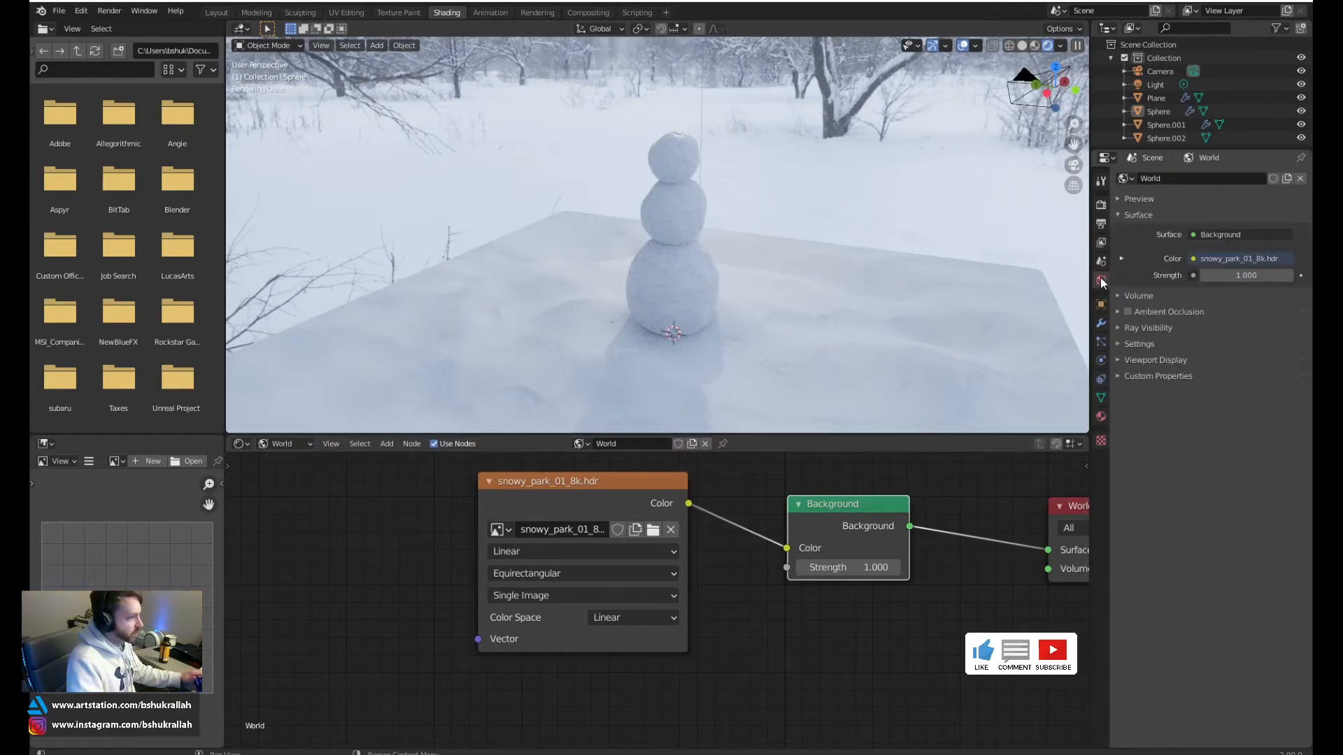
click(1225, 275)
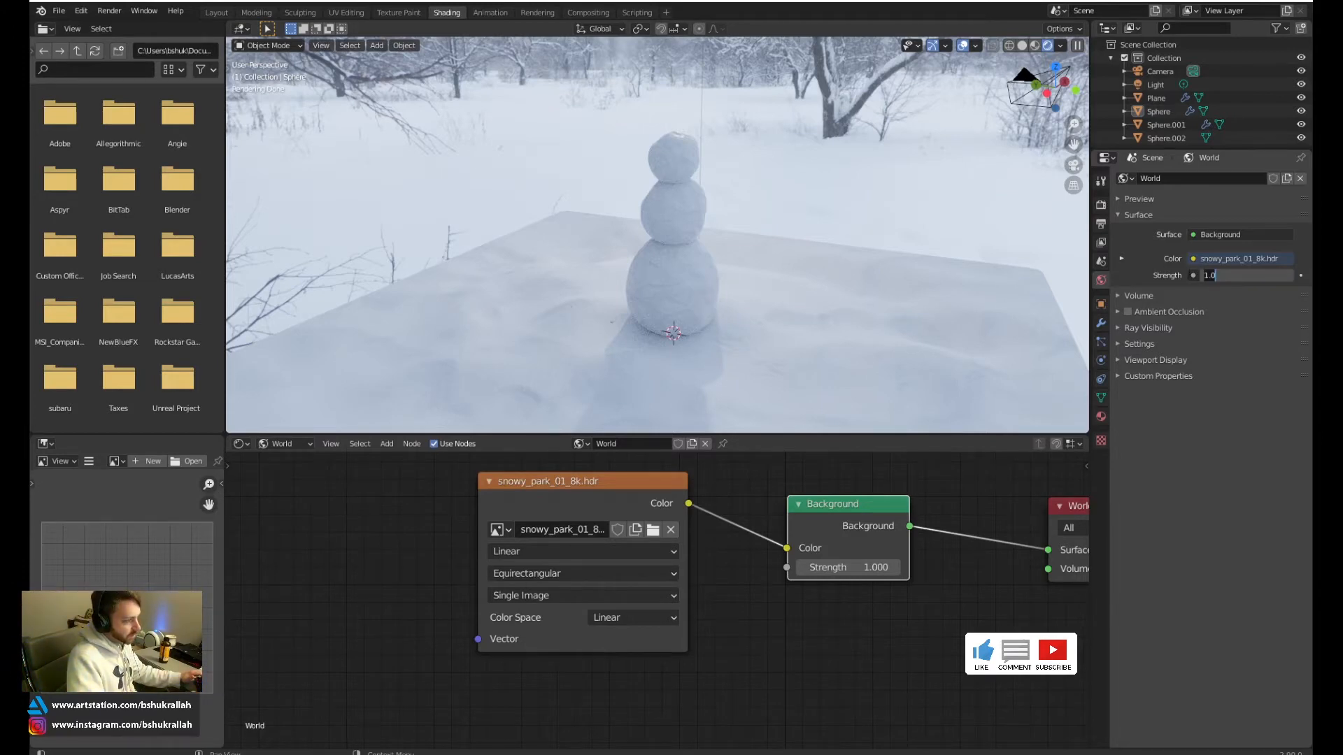
key(Return)
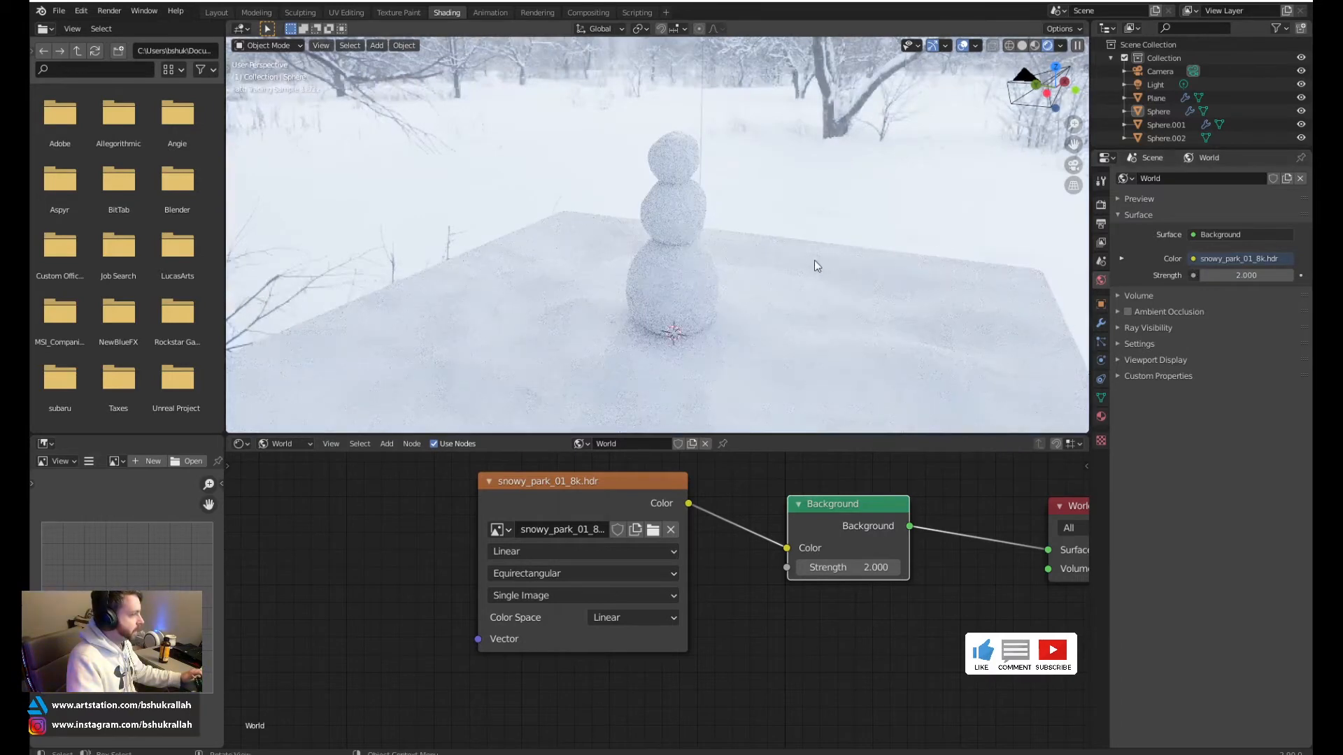
click(1247, 275)
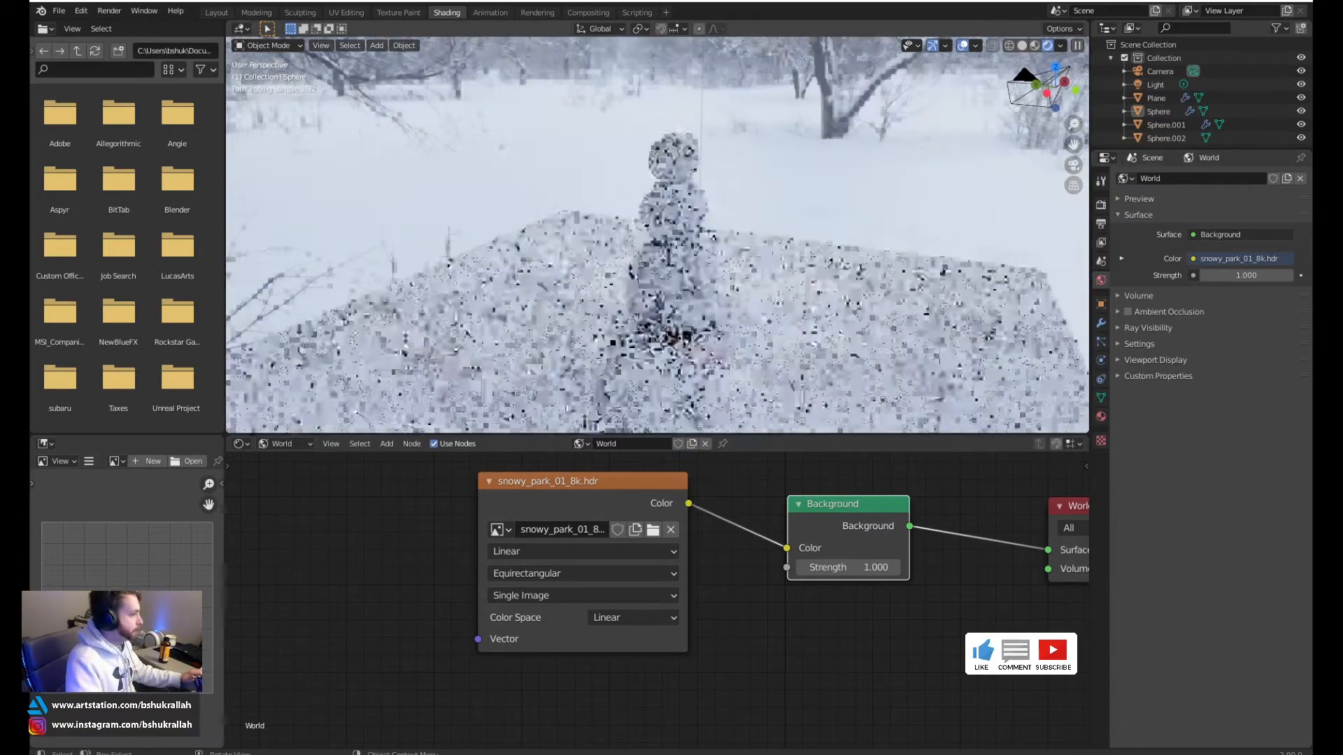
scroll(786, 312, down, 2)
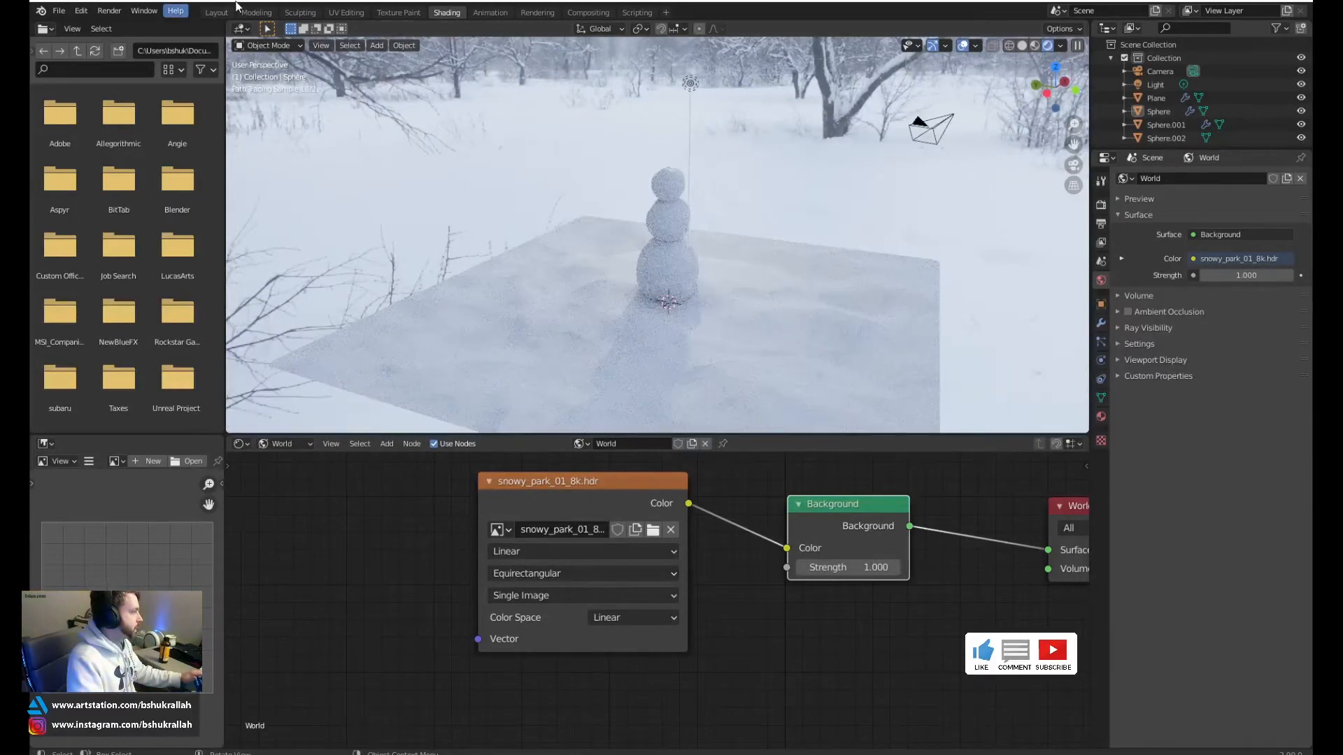
Switch to the Layout workspace and split the 3D viewport vertically into two side-by-side views
click(216, 12)
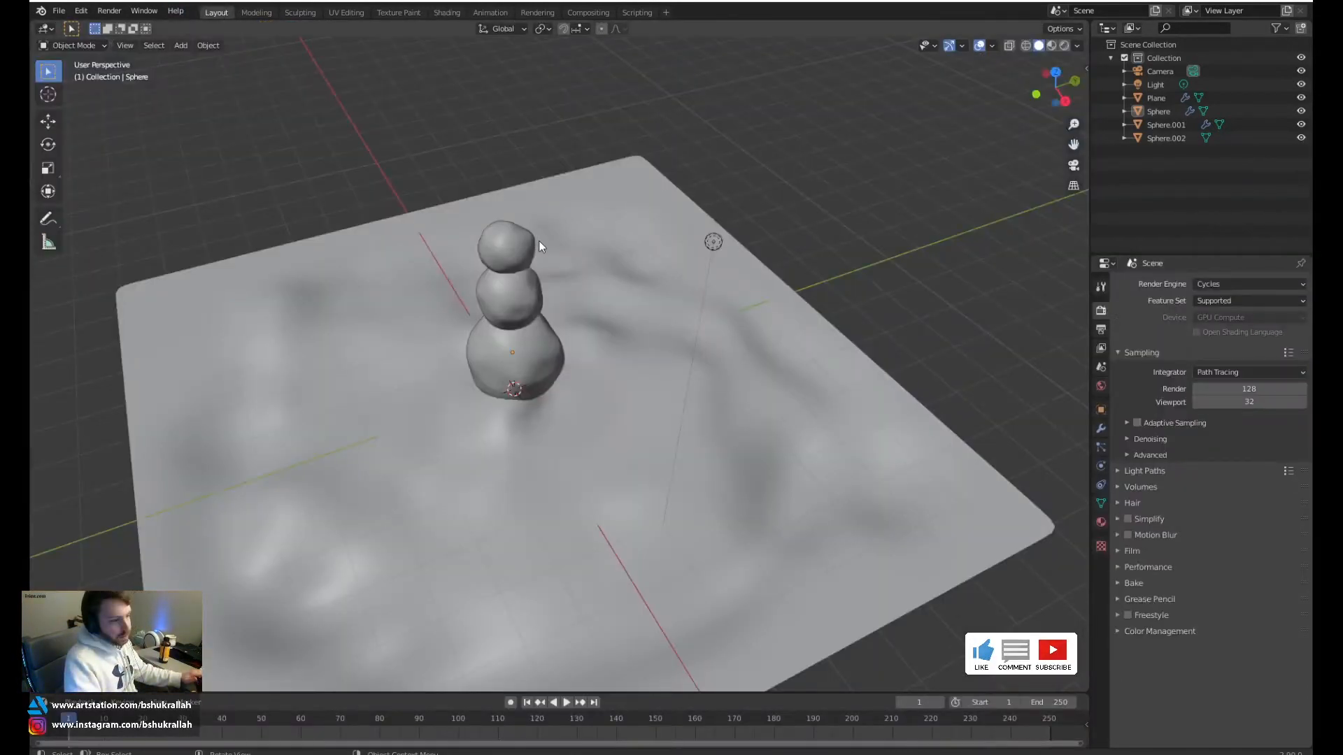
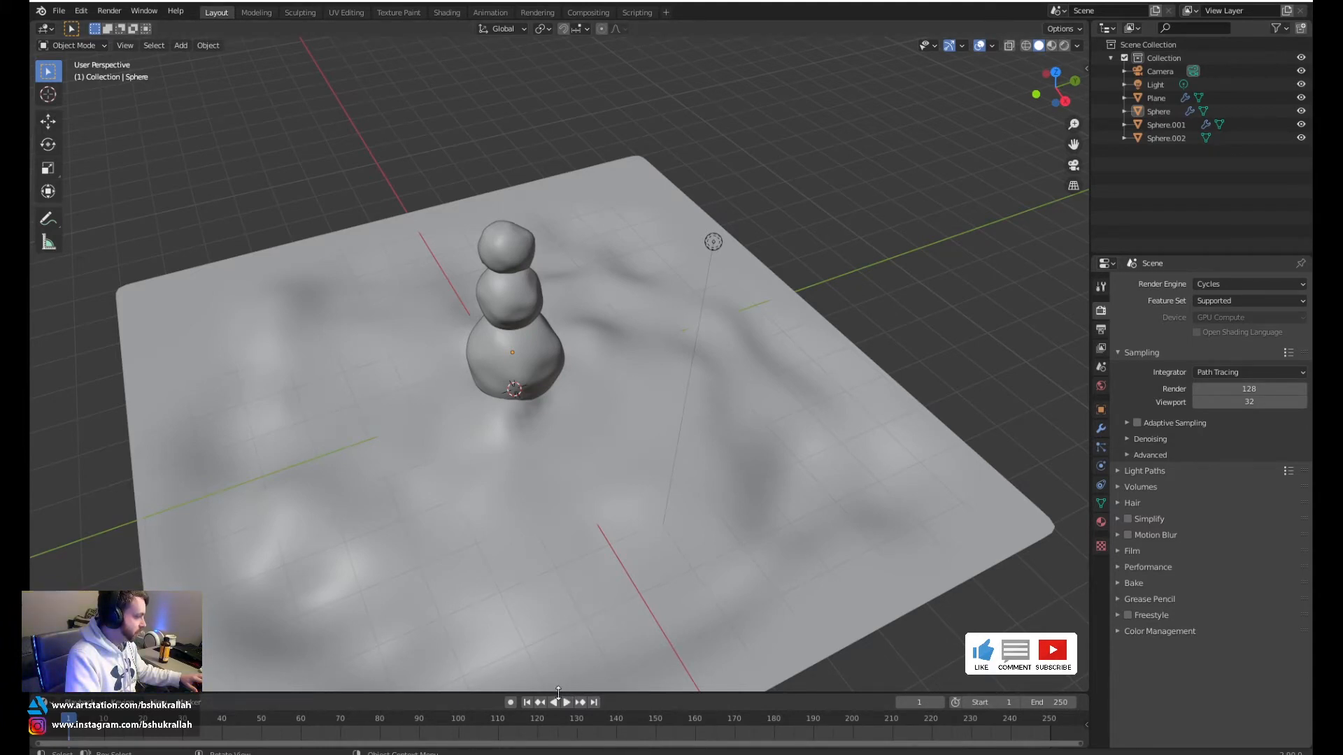
right_click(558, 692)
click(558, 694)
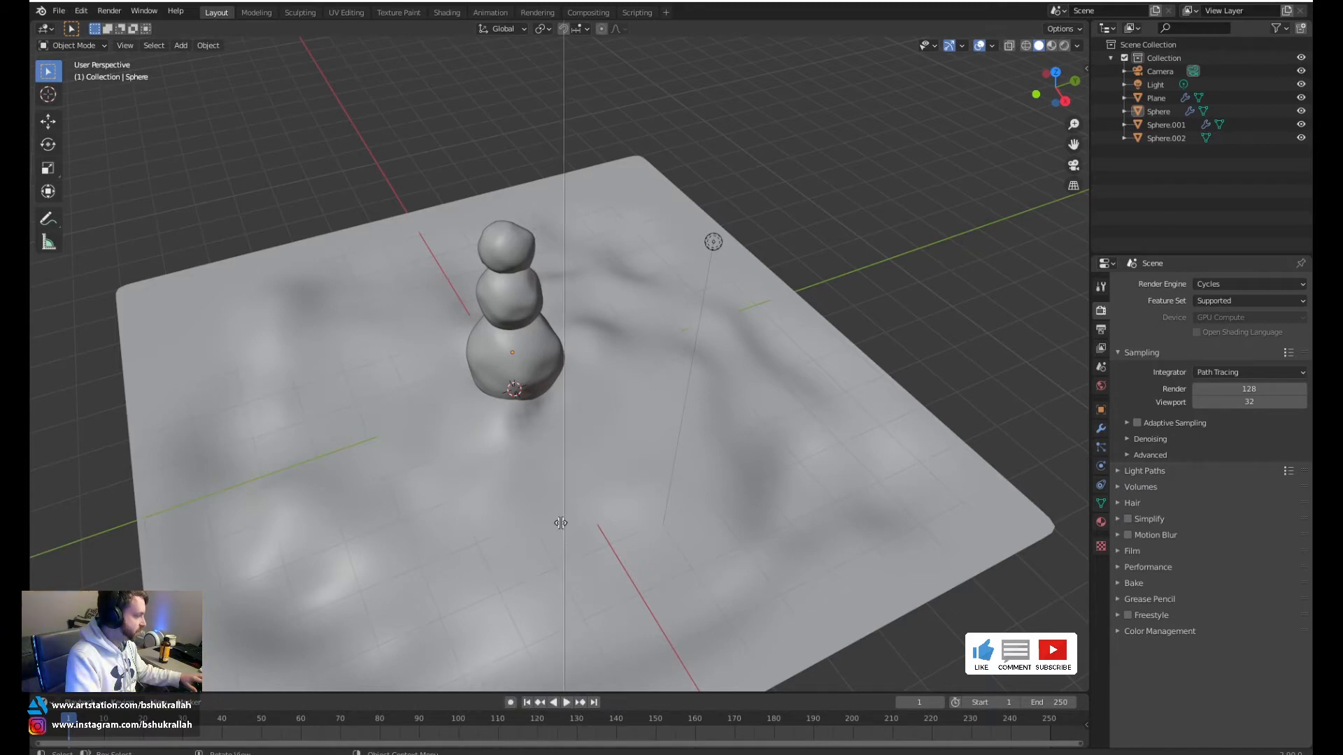
click(558, 411)
scroll(782, 473, down, 5)
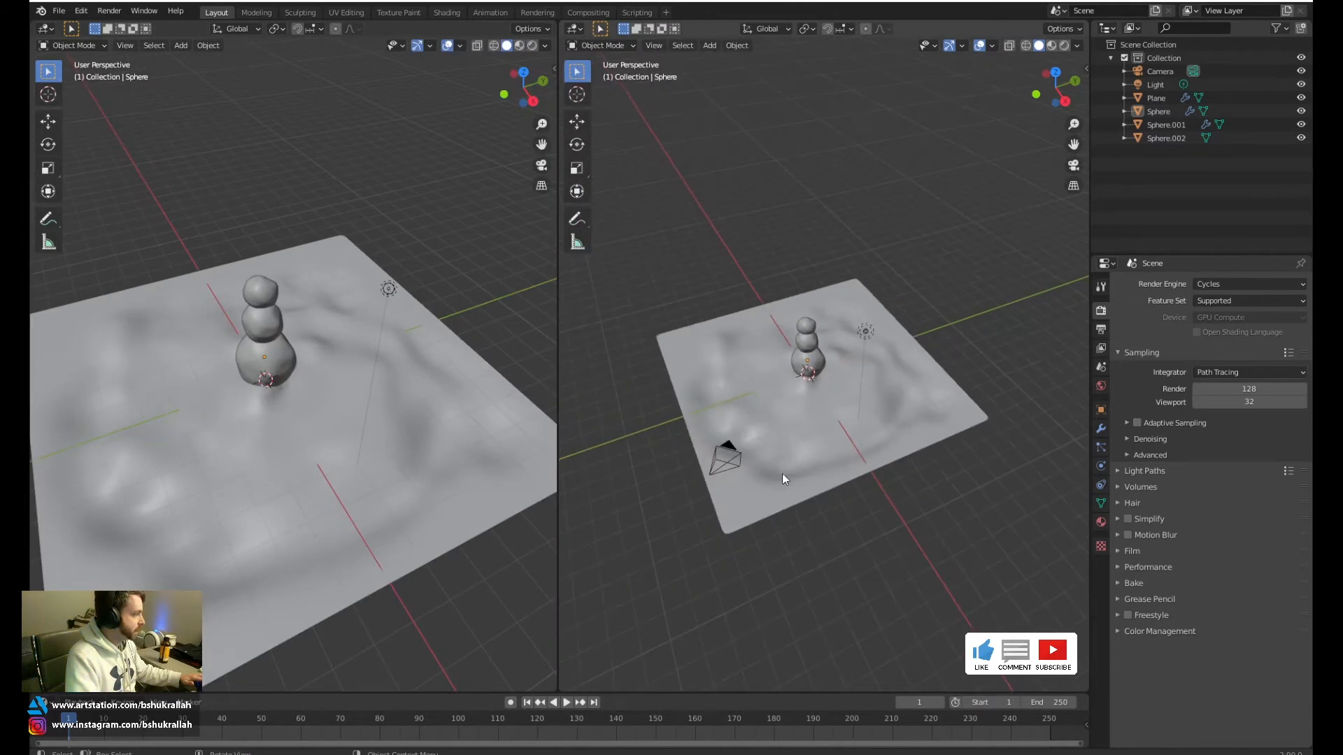
scroll(825, 481, up, 3)
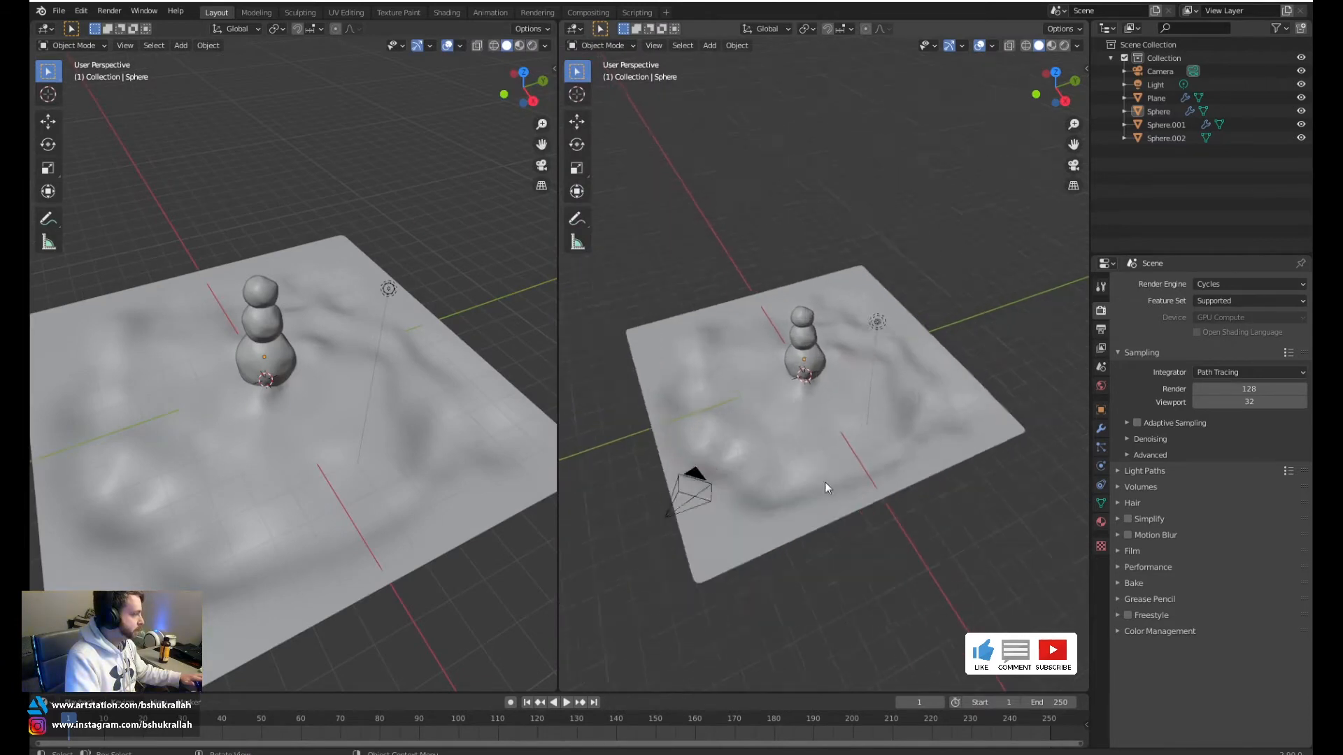
Set one of the two viewports to Rendered shading and look through the scene camera in it
click(533, 45)
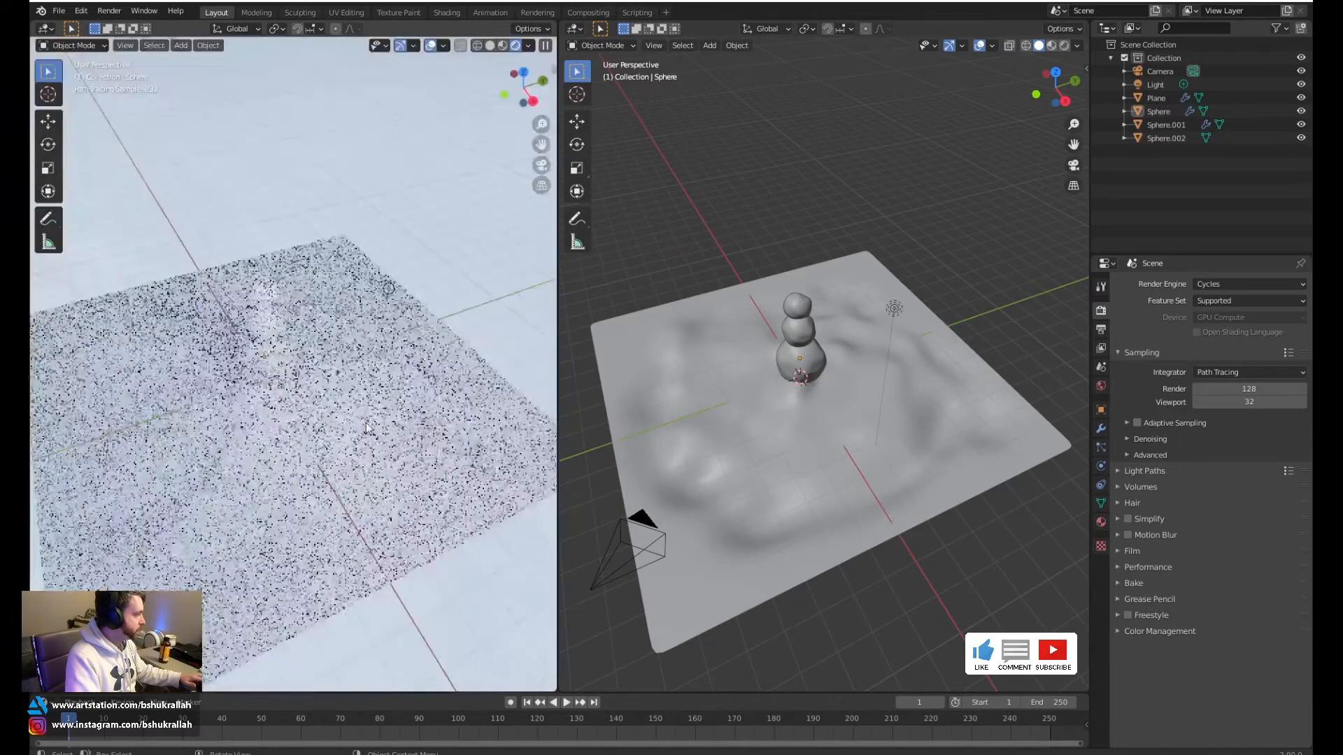
middle_drag(470, 382, 343, 389)
shift+middle_drag(210, 399, 224, 305)
click(155, 314)
key(KP_0)
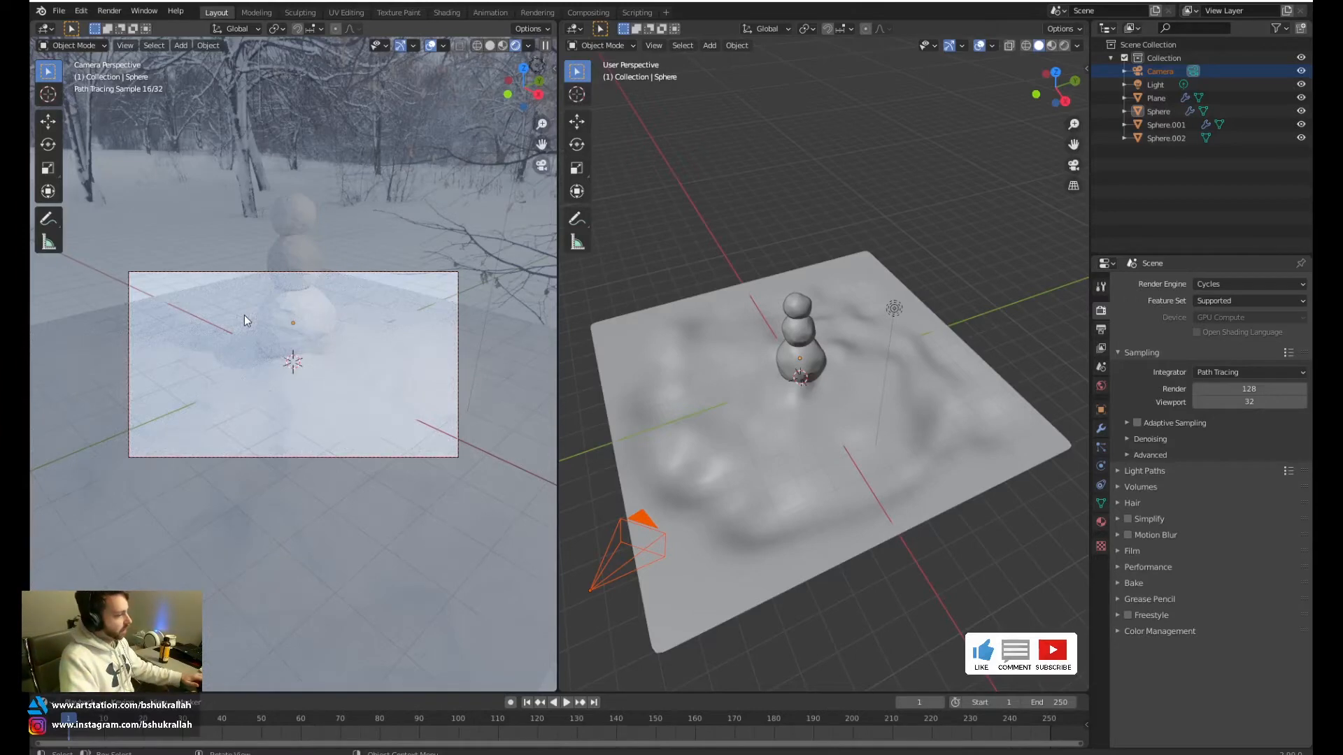
Select the camera in the solid-shaded view and move it down about 2 m, closer to the snowman's height
click(804, 466)
shift+middle_drag(804, 469, 814, 377)
middle_drag(814, 376, 641, 360)
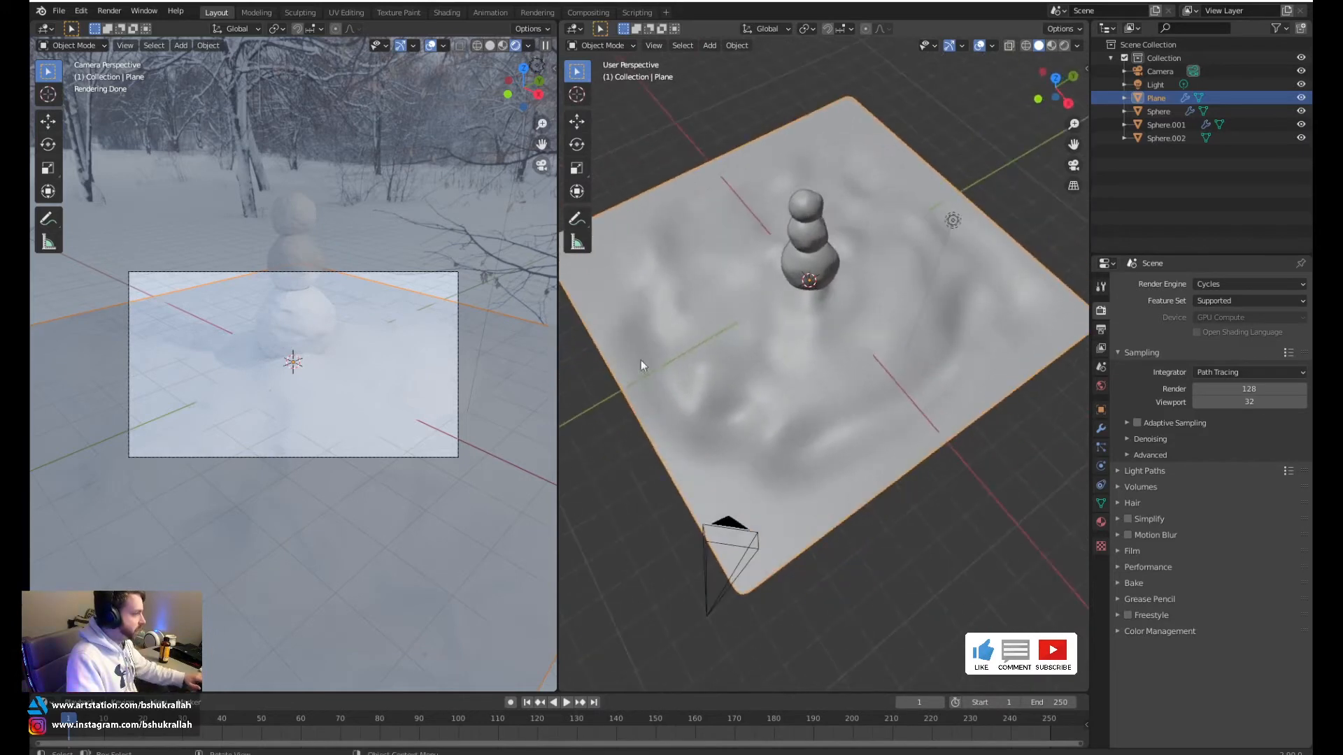
click(738, 567)
middle_drag(778, 514, 812, 354)
shift+middle_drag(782, 500, 817, 375)
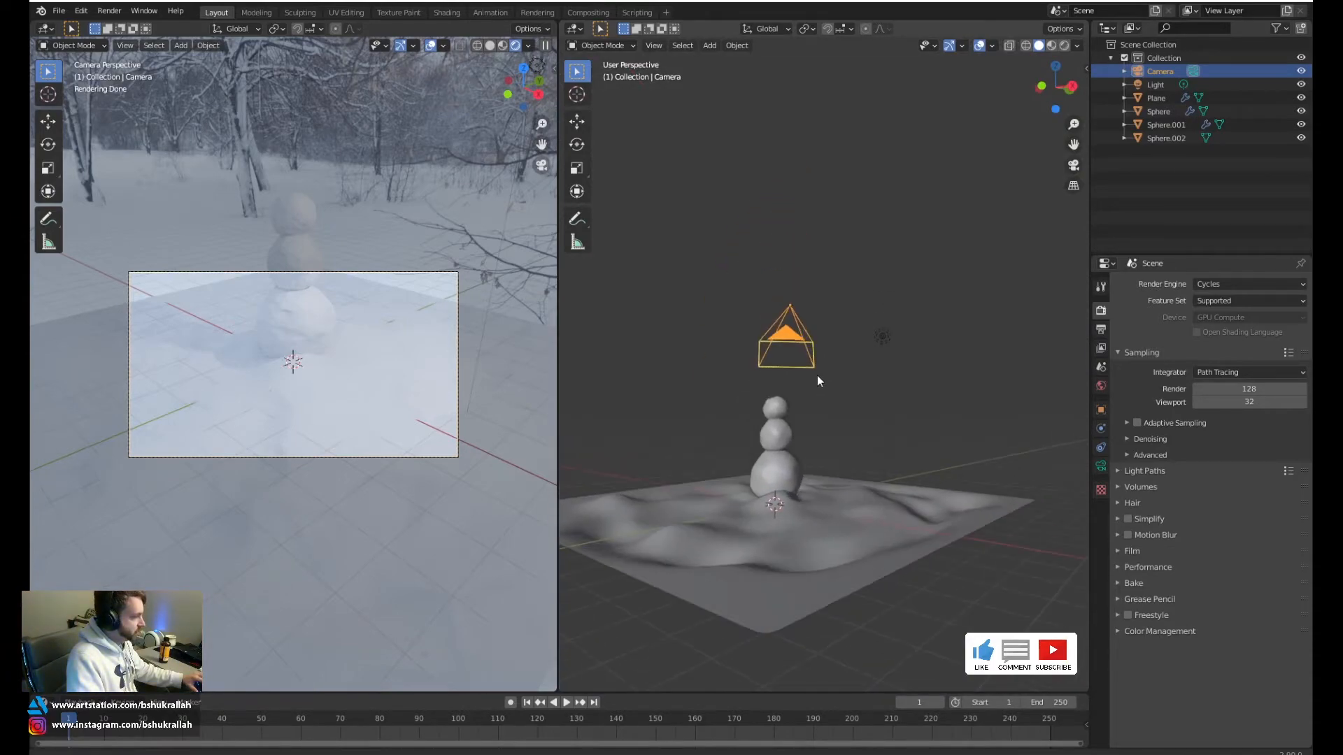
key(g)
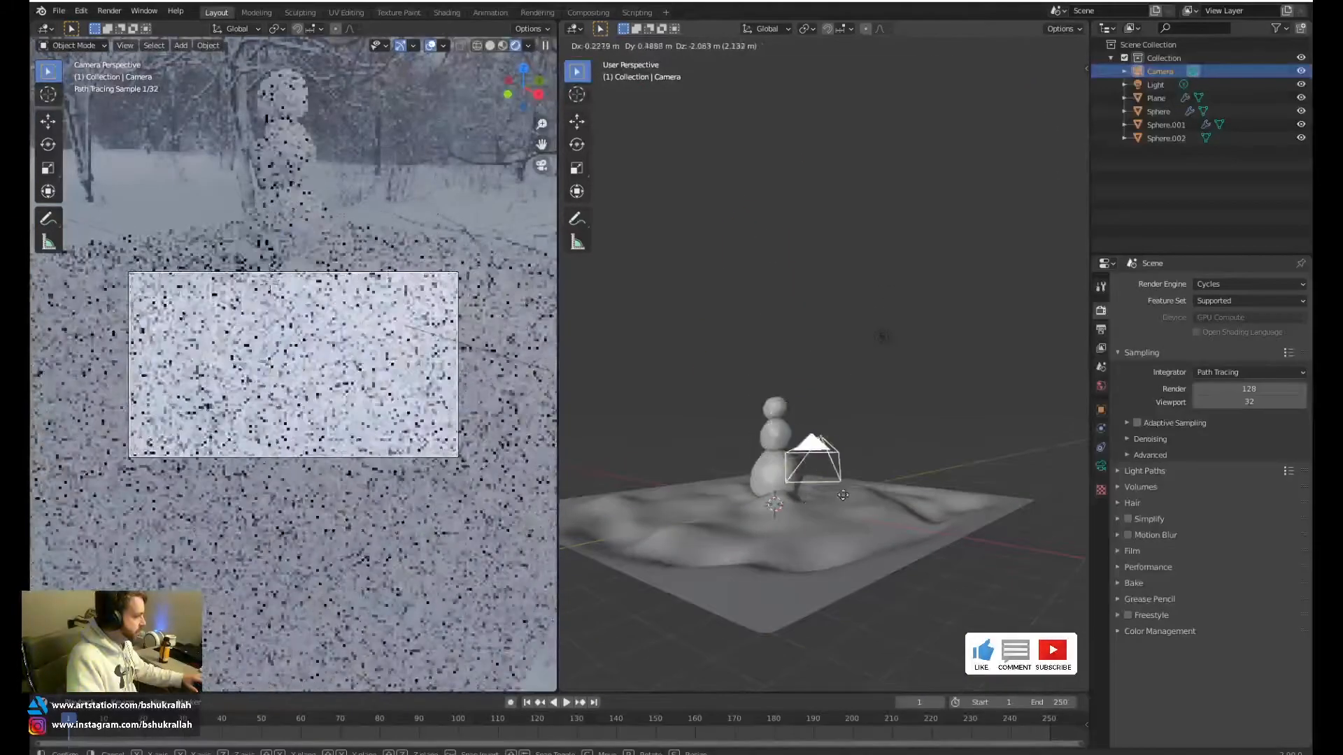
click(837, 497)
Rotate the camera freely toward the snowman and move it away until the whole figure fits inside the frame
key(r)
key(r)
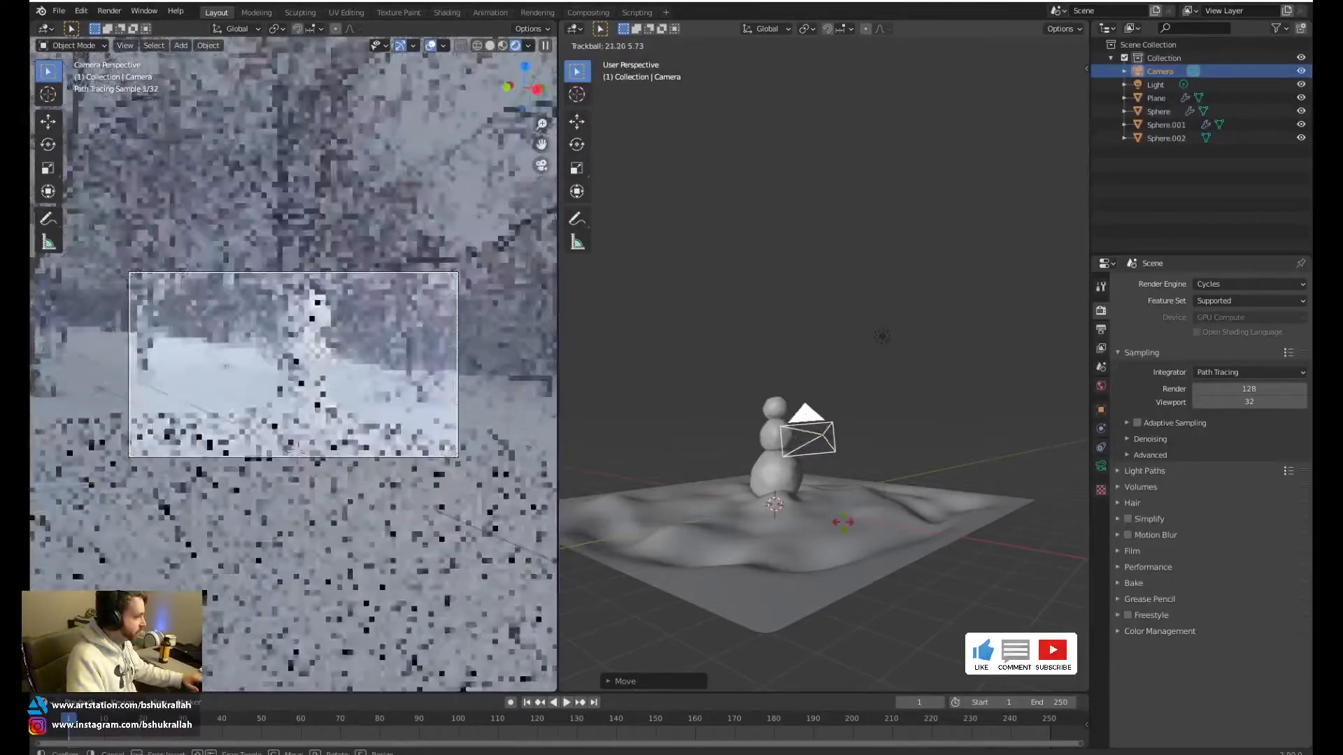
click(242, 380)
key(g)
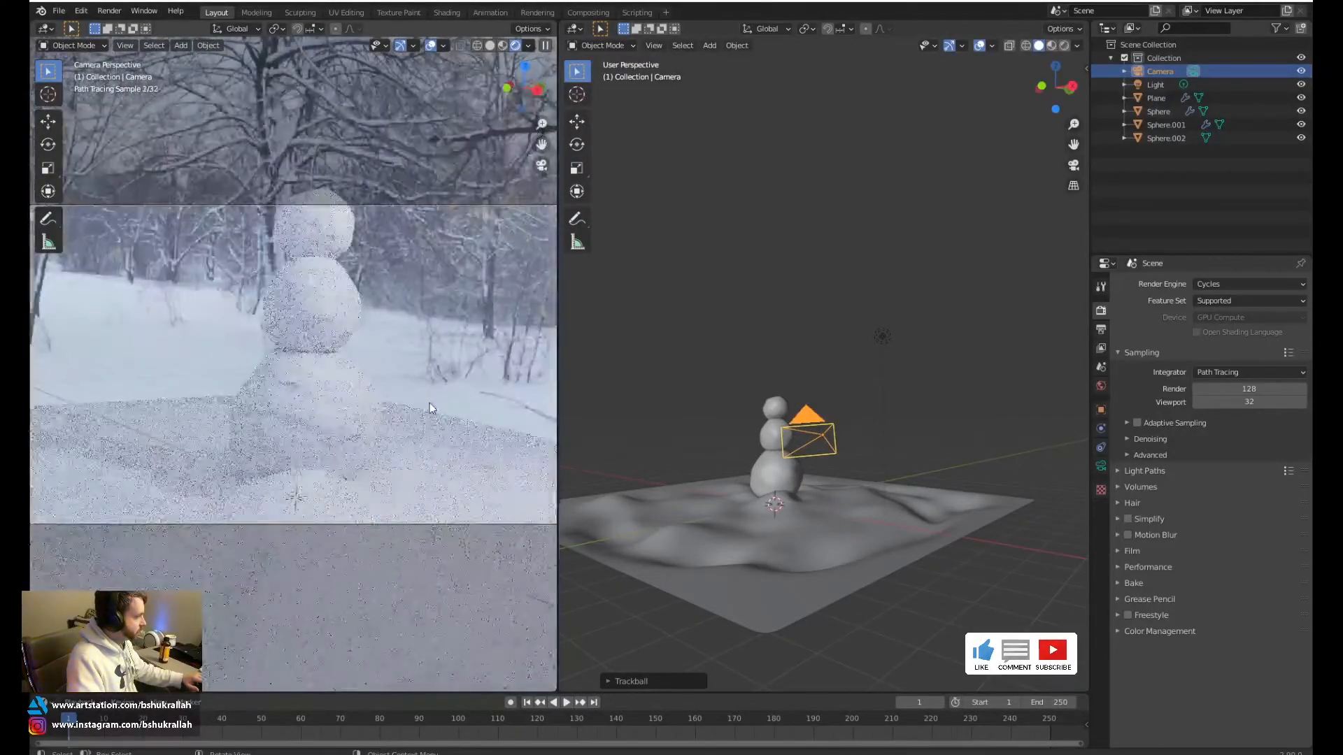
click(416, 254)
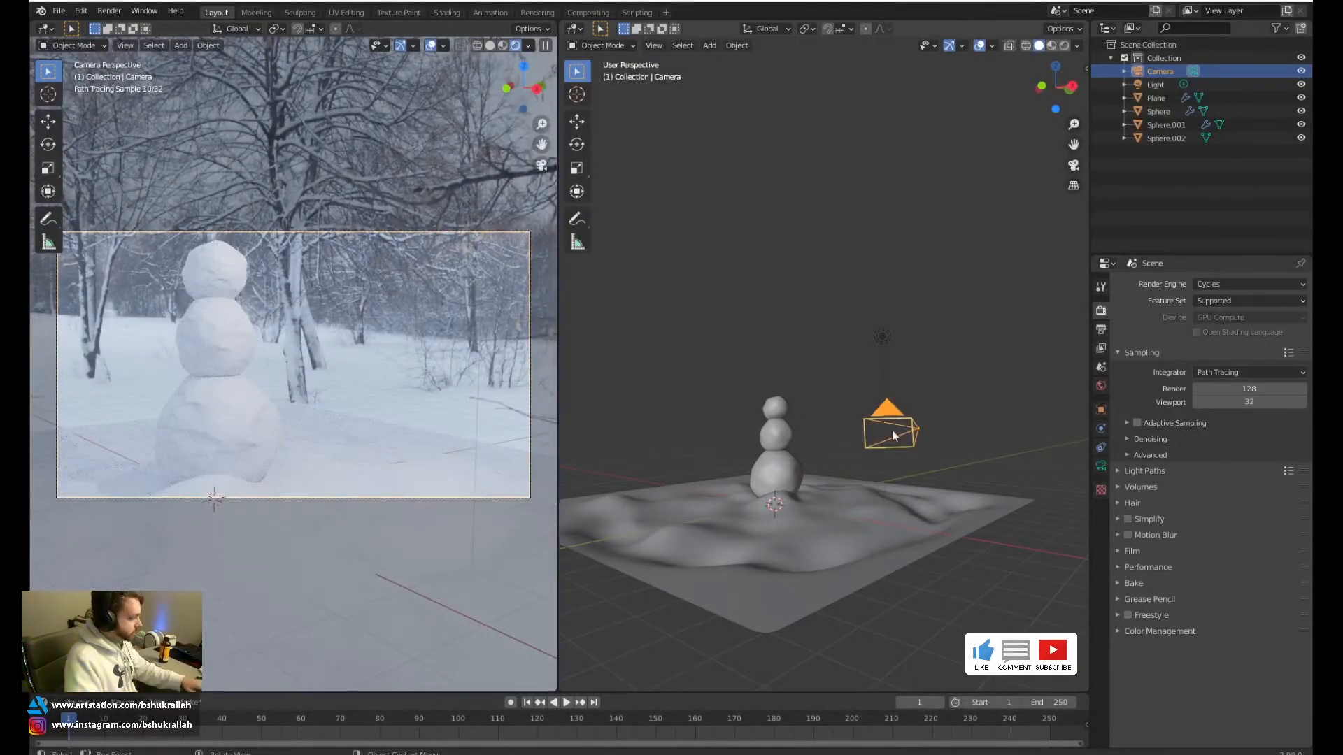
From the top view, rotate and reposition the camera beyond the ground plane's edge so the snowman stands left of centre in the frame
key(KP_7)
key(r)
click(732, 114)
key(g)
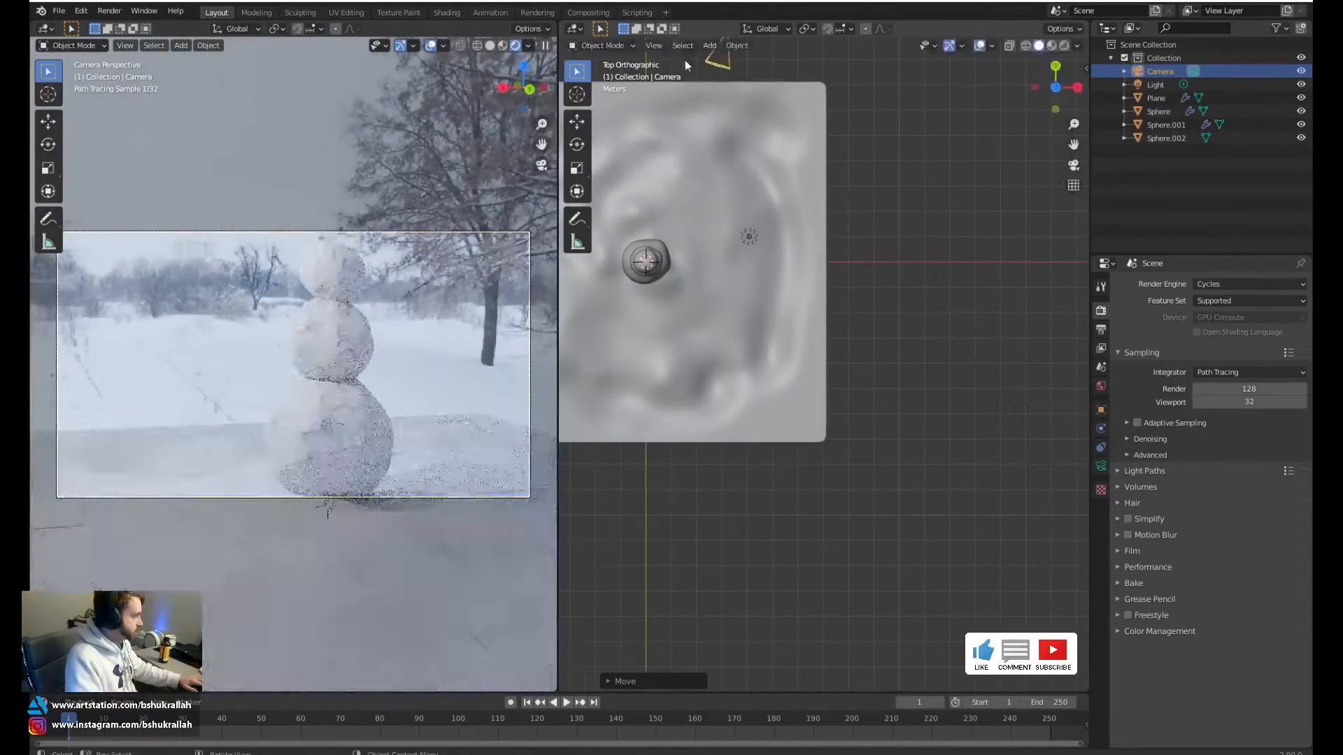
click(795, 417)
scroll(794, 418, down, 2)
key(g)
click(797, 418)
scroll(283, 384, down, 1)
shift+middle_drag(218, 385, 270, 380)
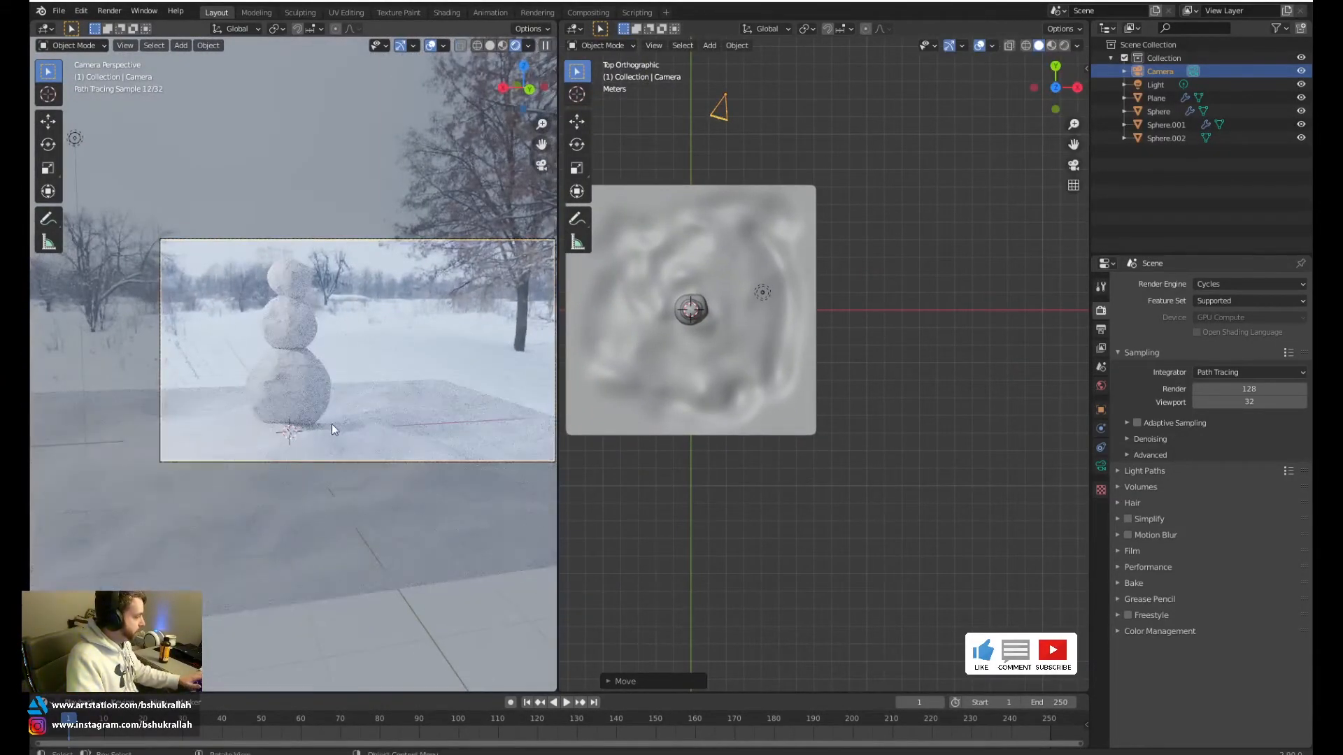
Try the existing light closer to the snow ground, and delete it from the scene
click(761, 293)
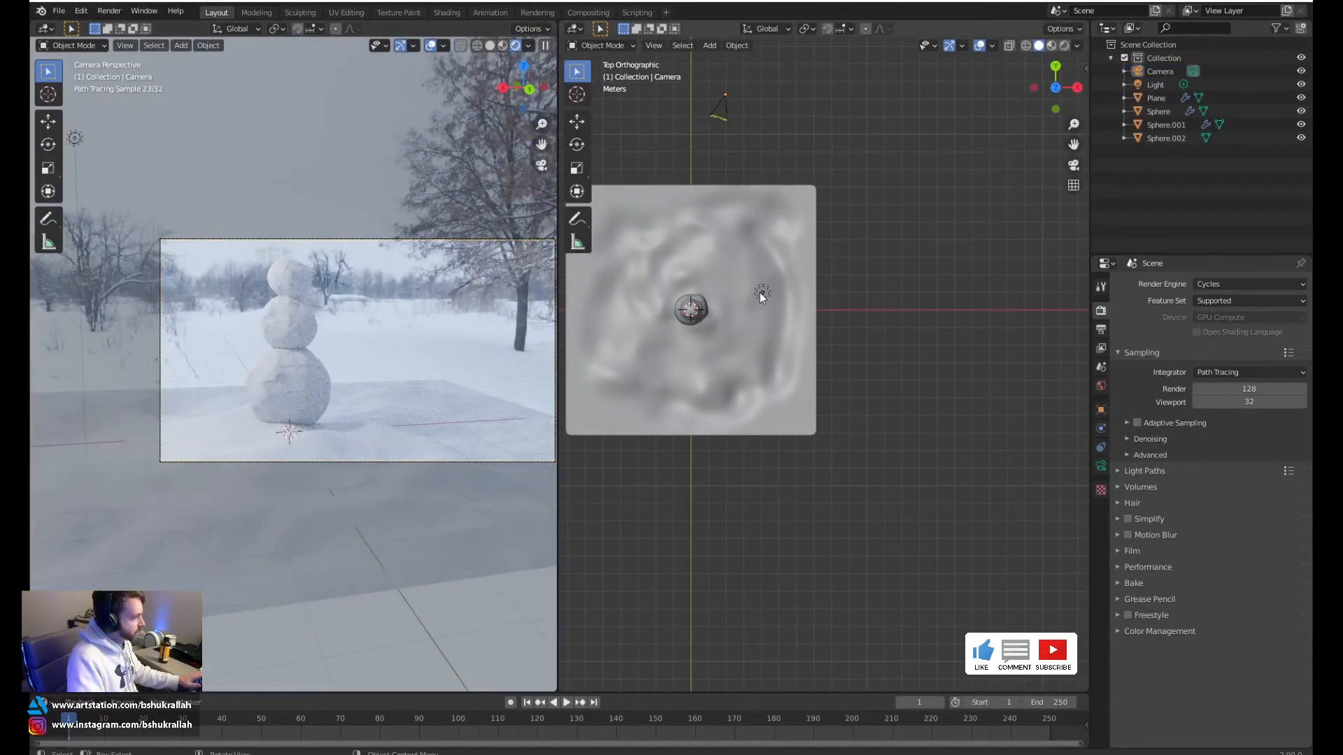
middle_drag(763, 292, 677, 175)
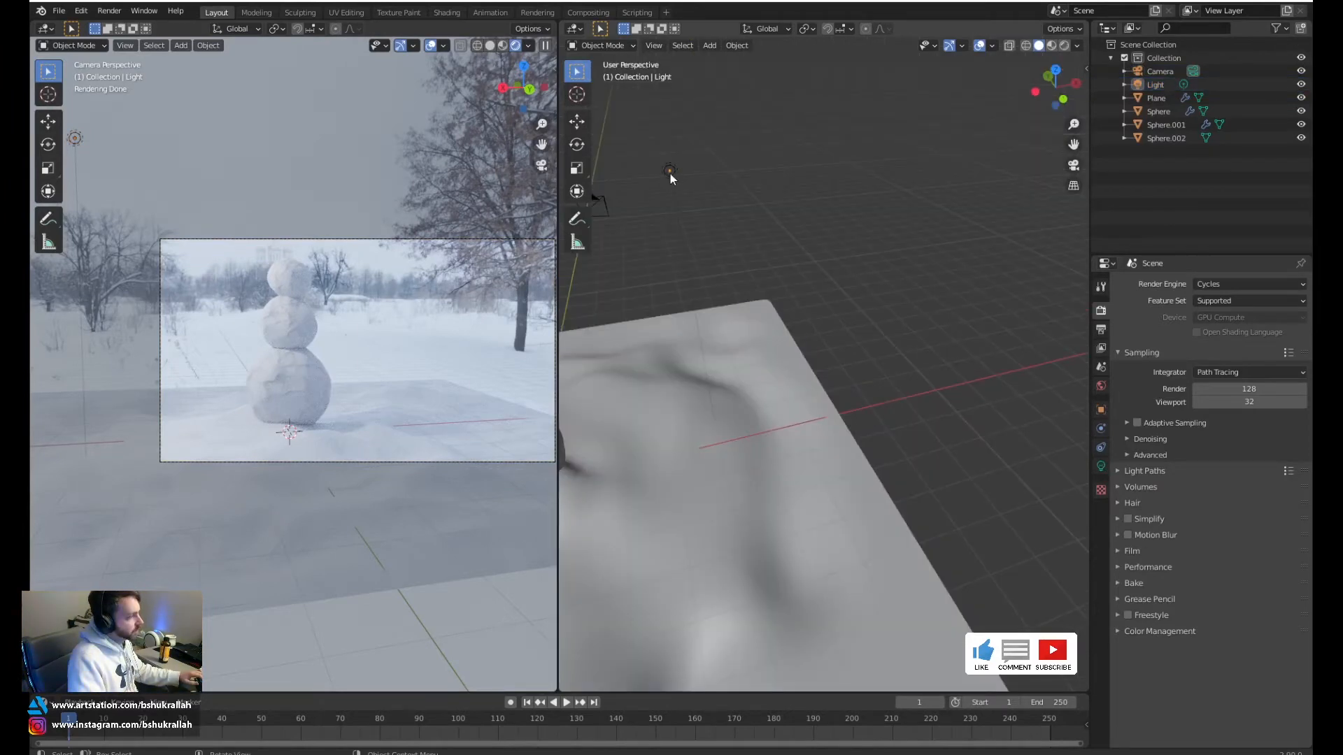
click(669, 171)
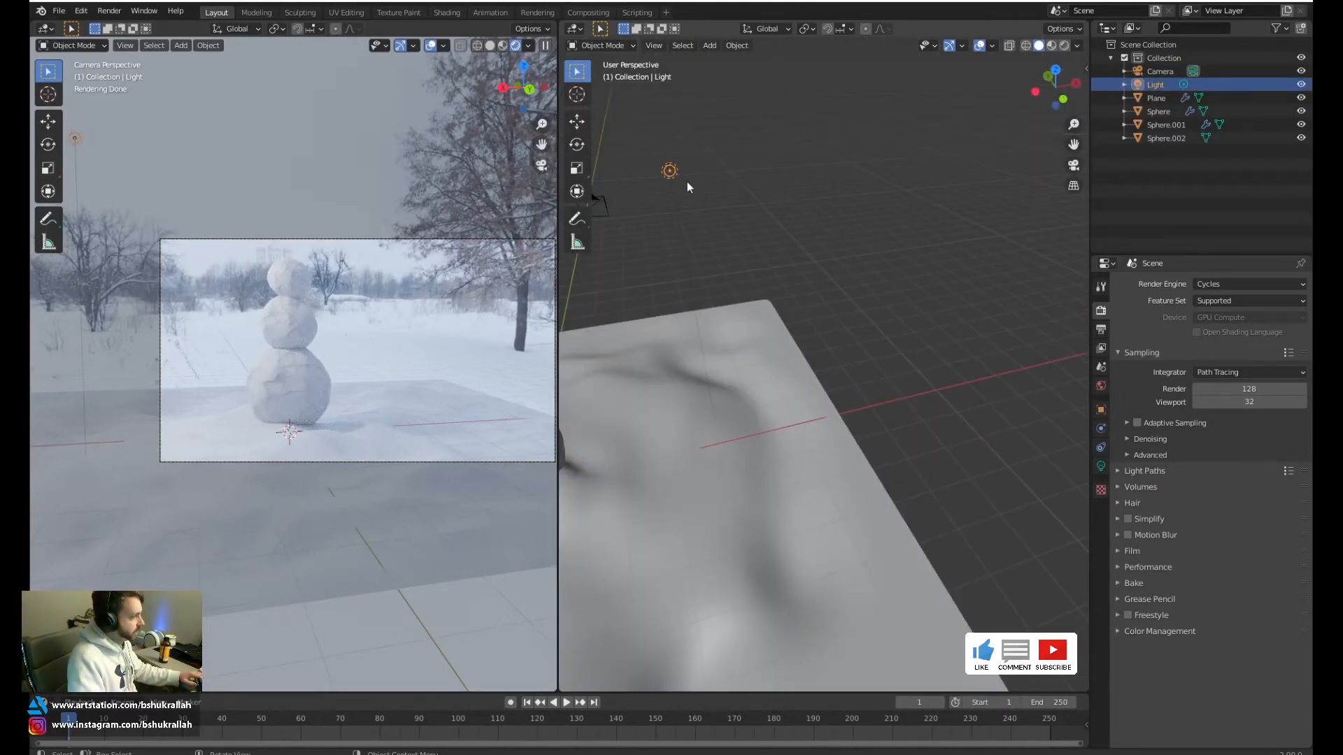
key(g)
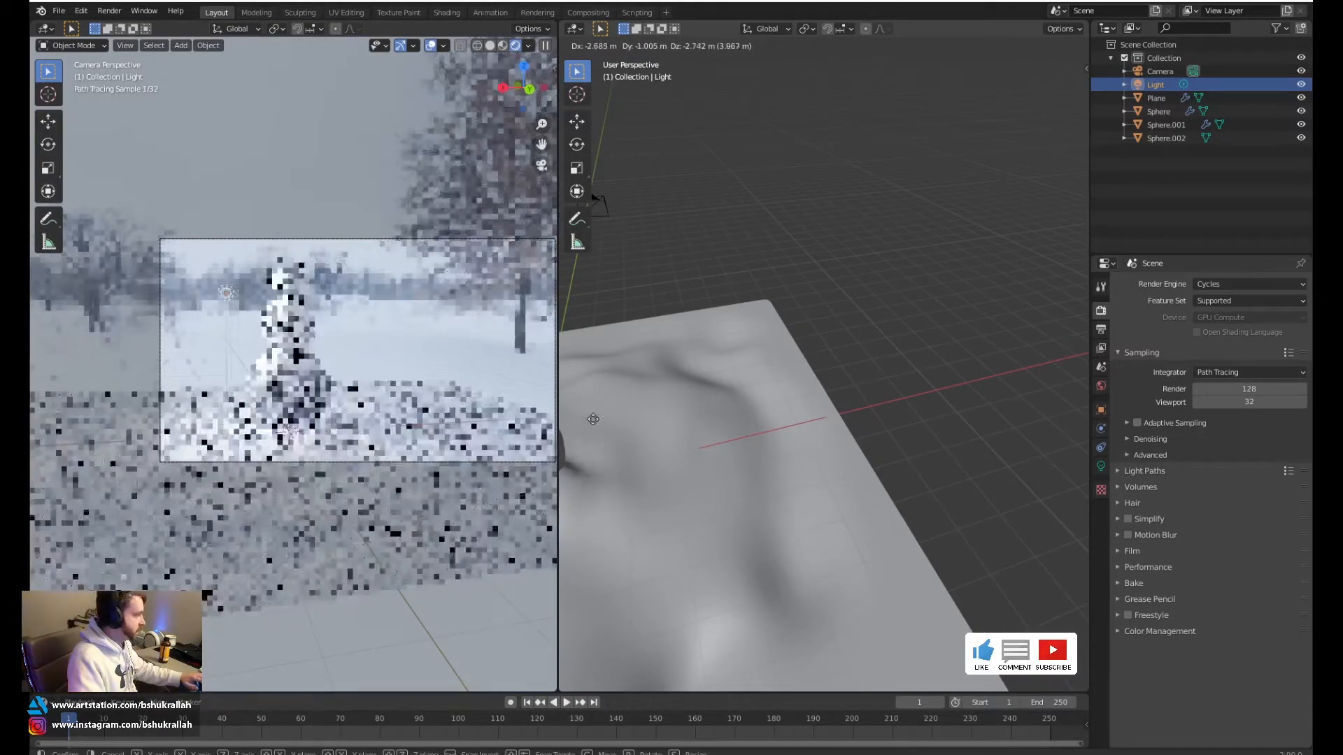
click(662, 423)
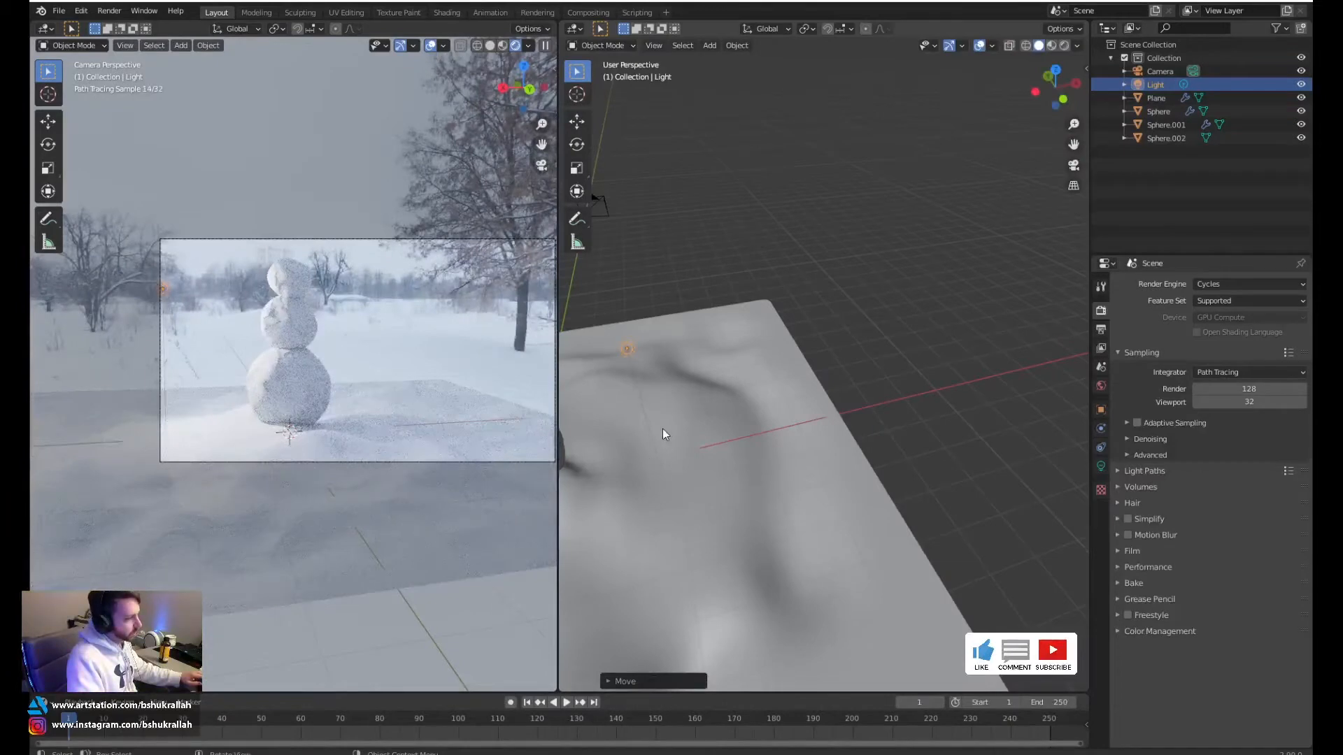
key(x)
click(637, 419)
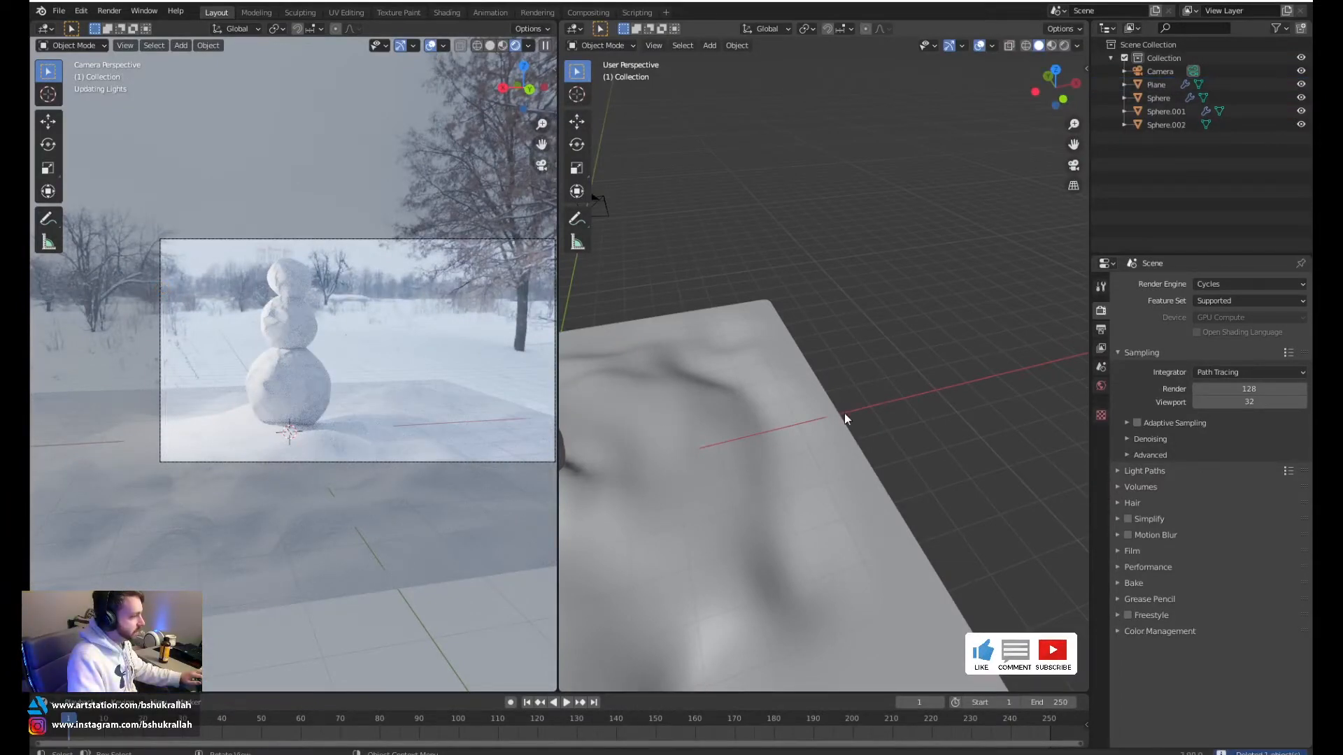
Add a Sun light to the scene and set its strength to 3
key(shift+a)
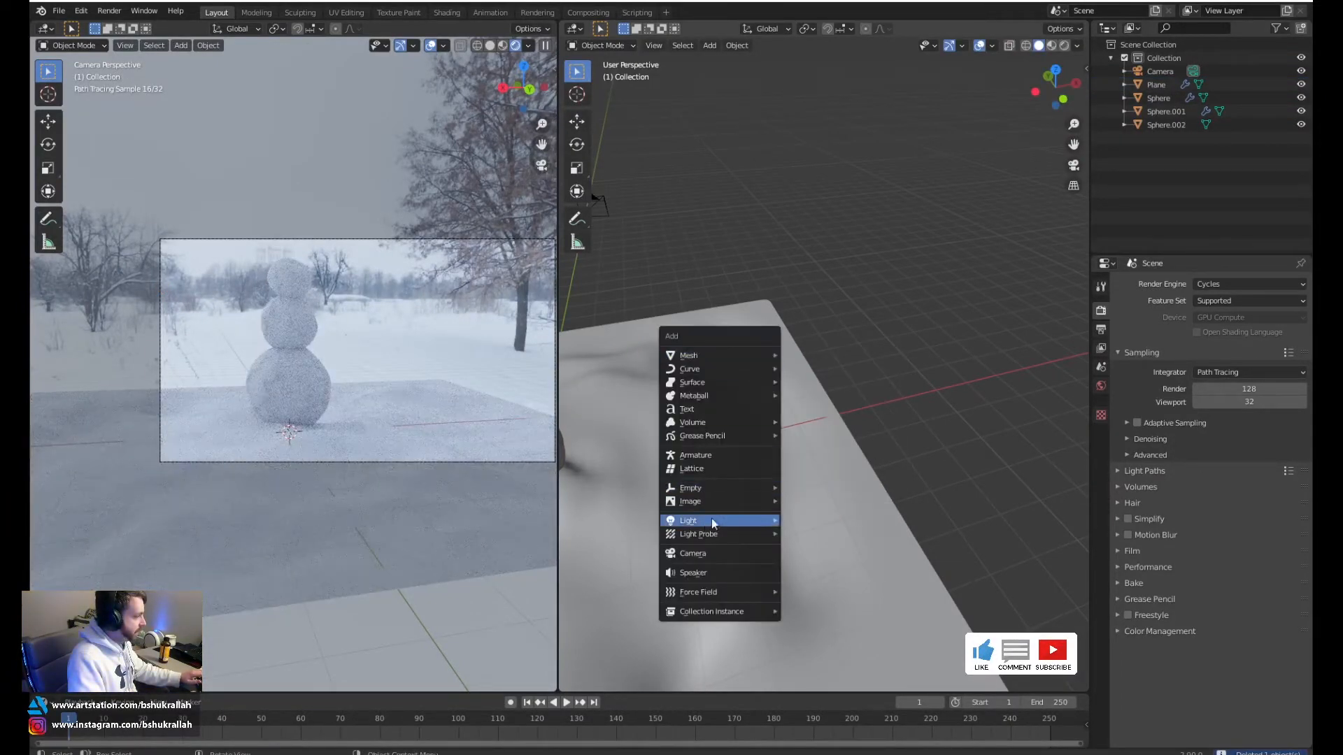
mouse_move(740, 519)
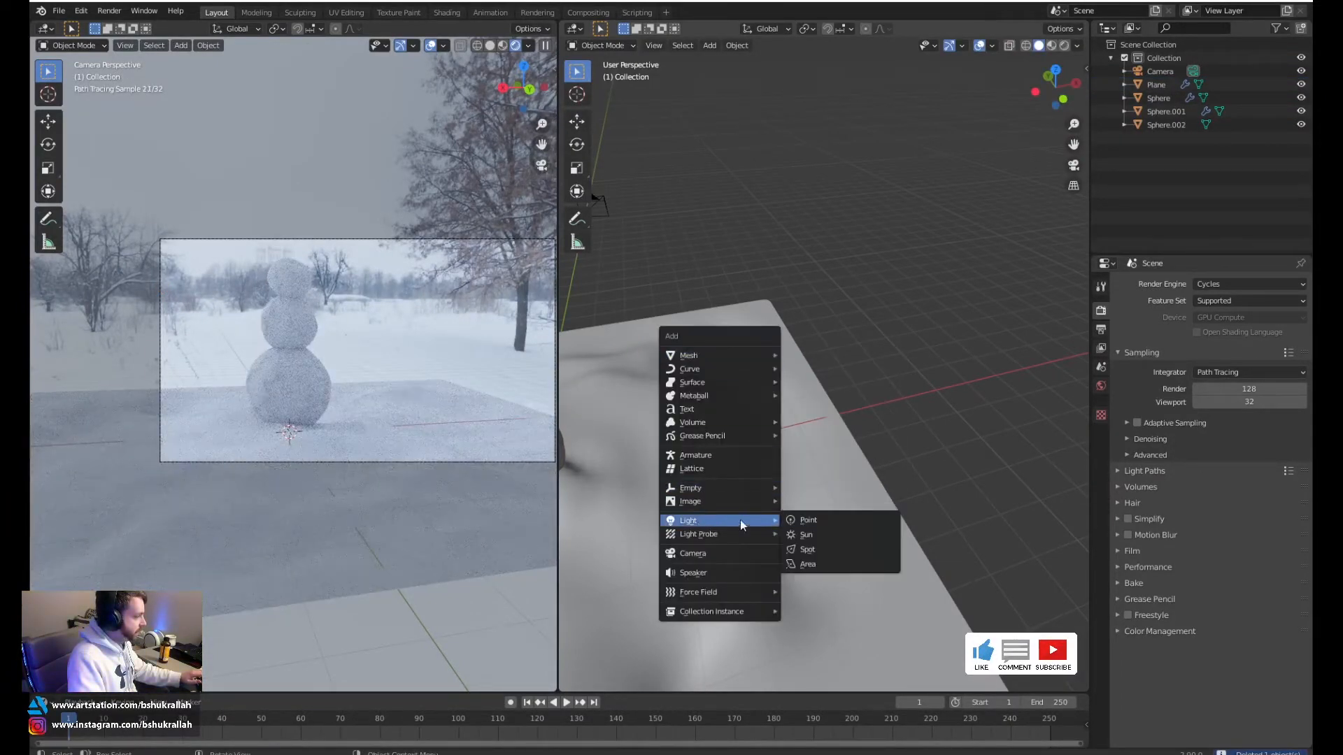
click(840, 537)
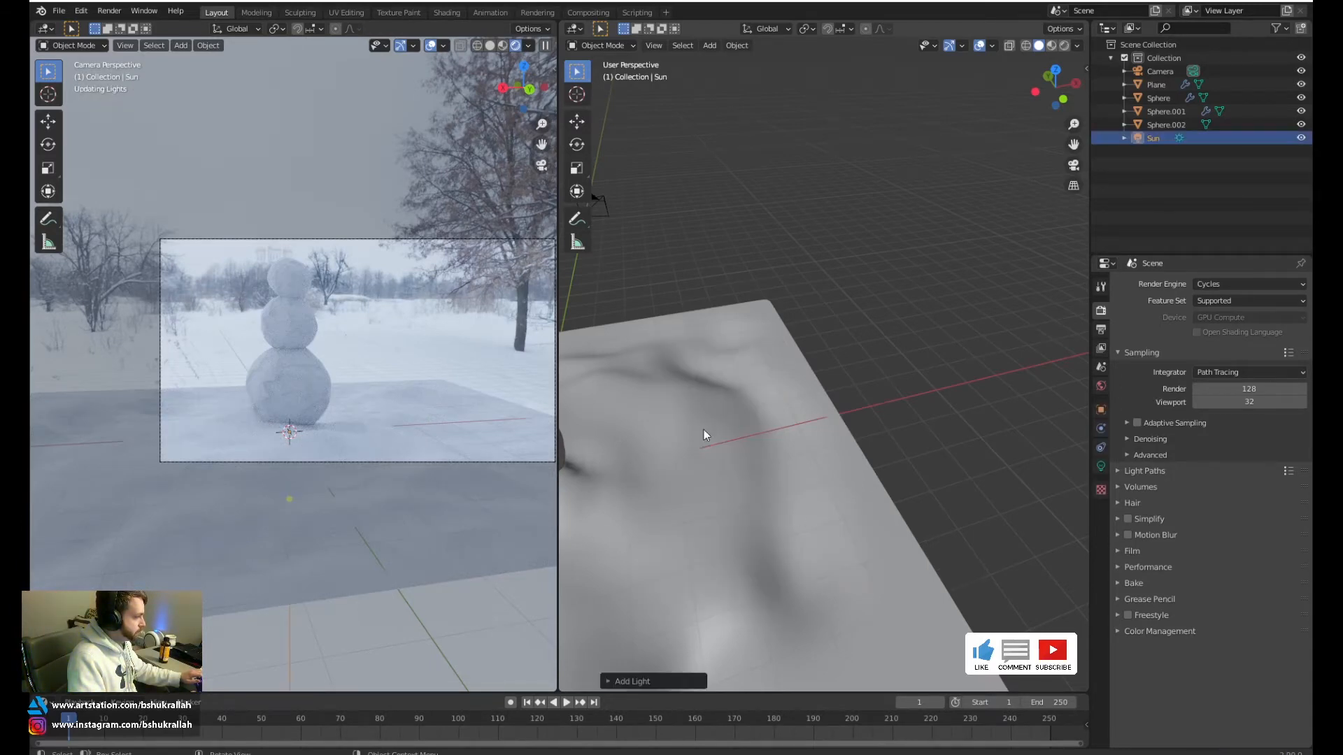
scroll(774, 320, down, 5)
middle_drag(791, 370, 718, 319)
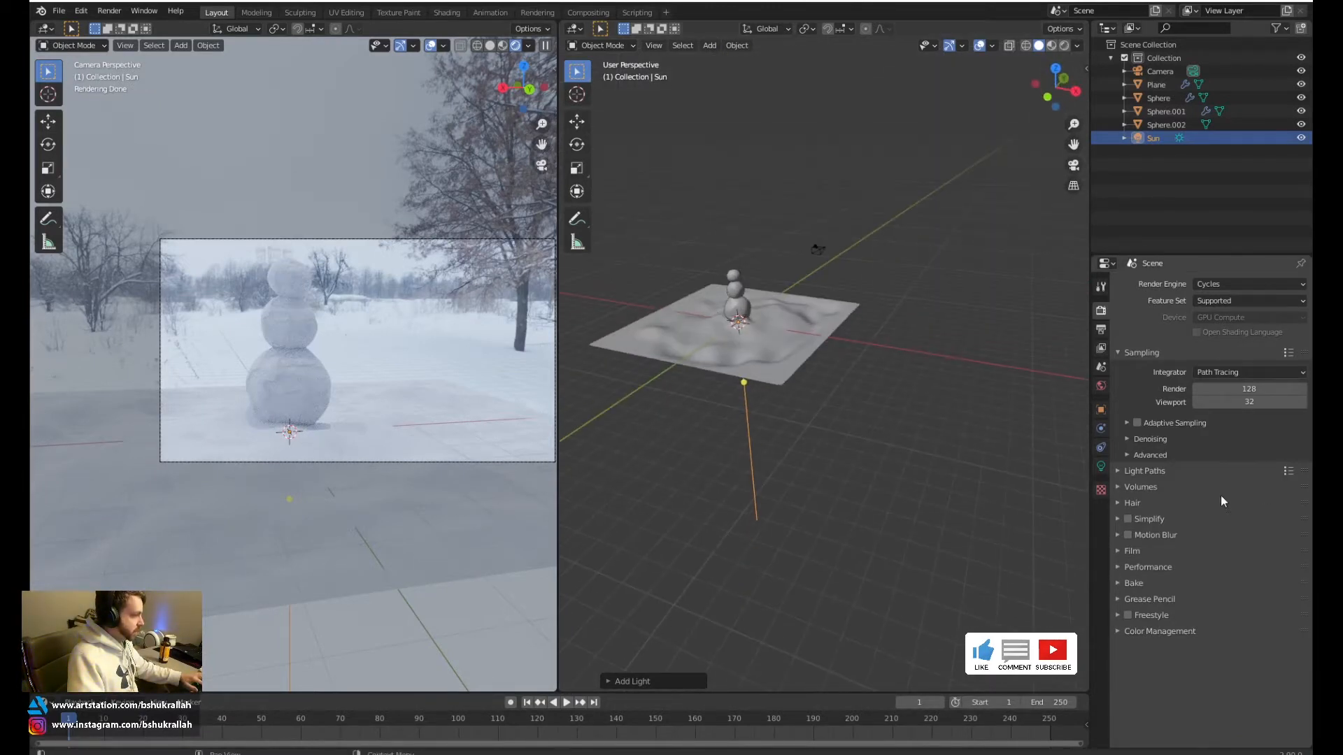
click(1100, 468)
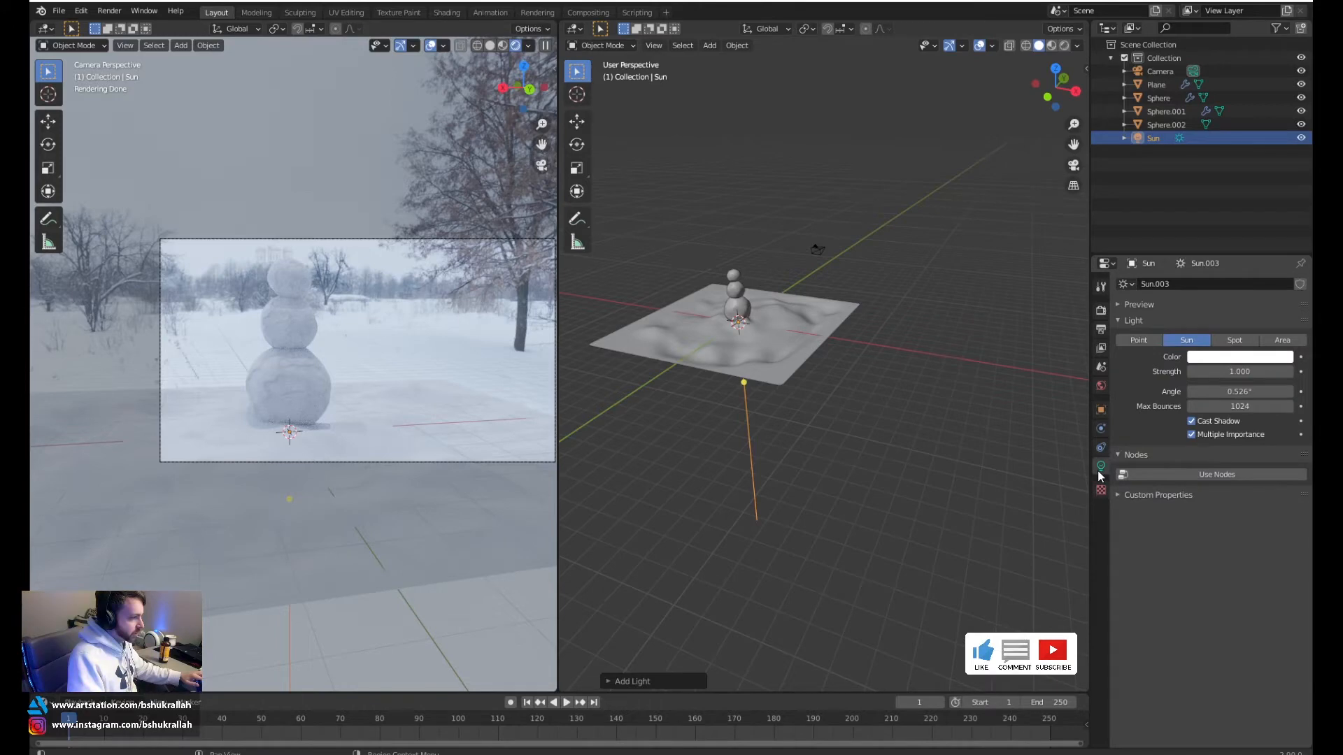
click(1229, 371)
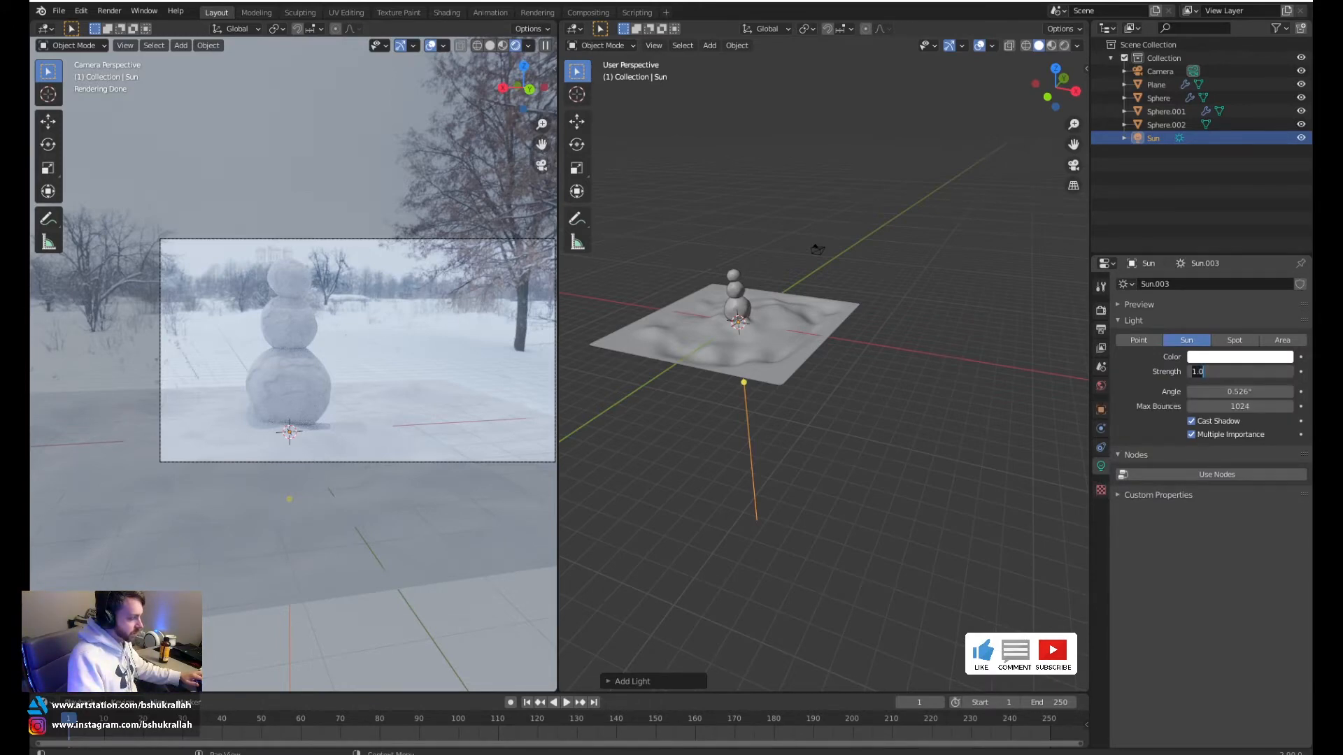
text(3)
key(Return)
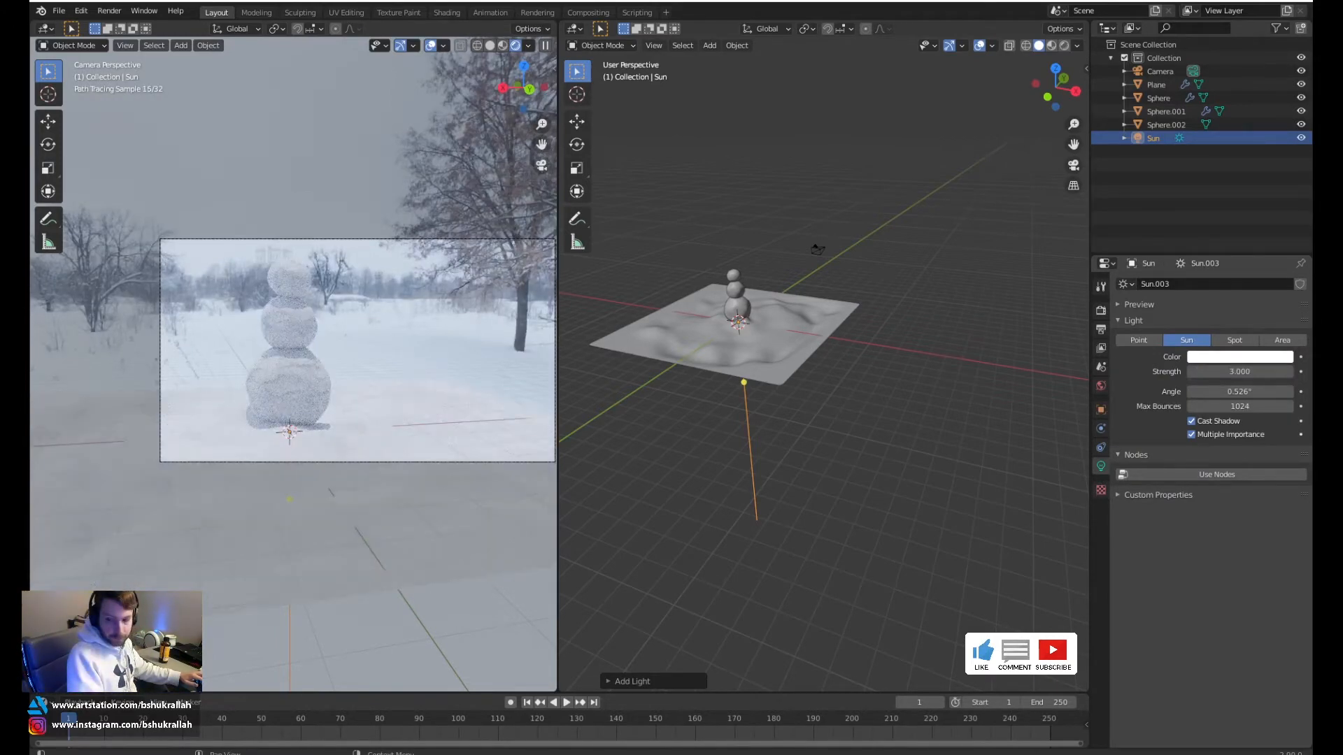
Raise the Sun light vertically until it sits above the snowman
key(g)
key(z)
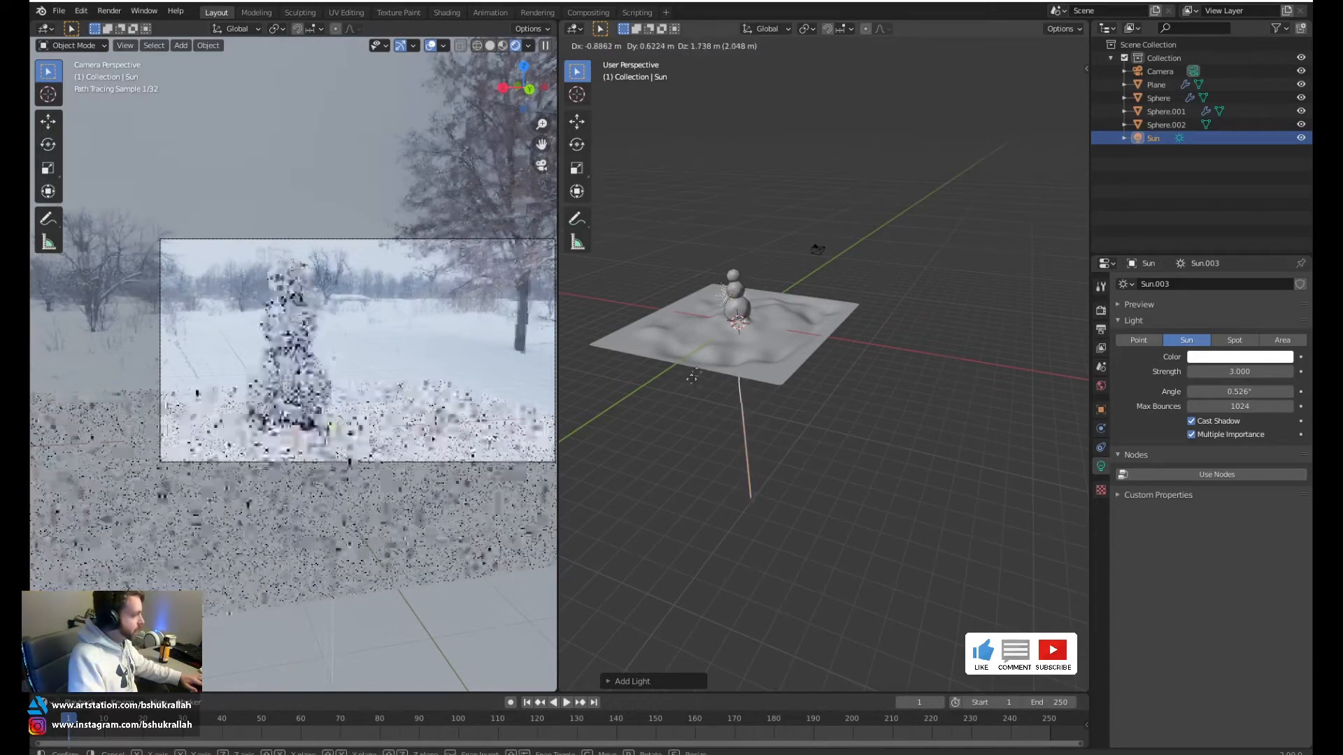
click(720, 255)
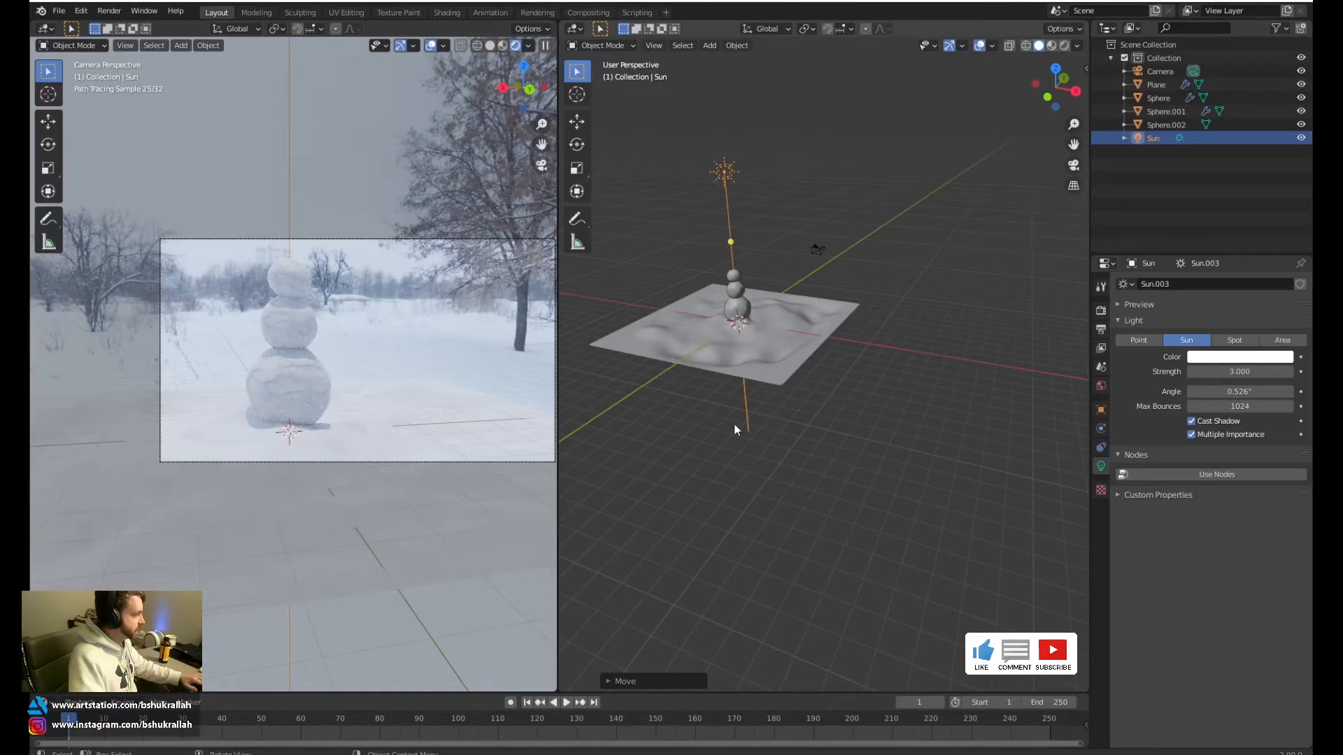
Tilt the Sun light sideways, then turn and nudge it in the top view so its beam crosses the ground diagonally
middle_drag(802, 292, 709, 371)
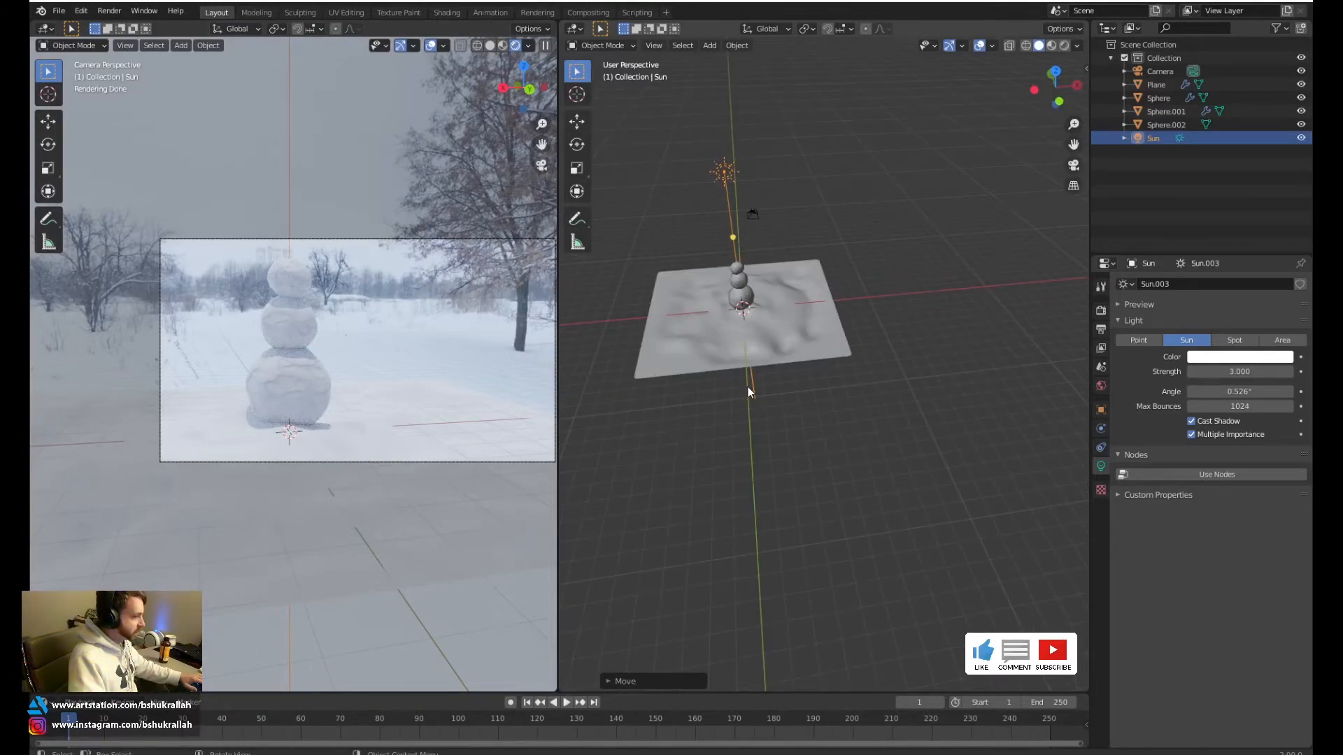
key(r)
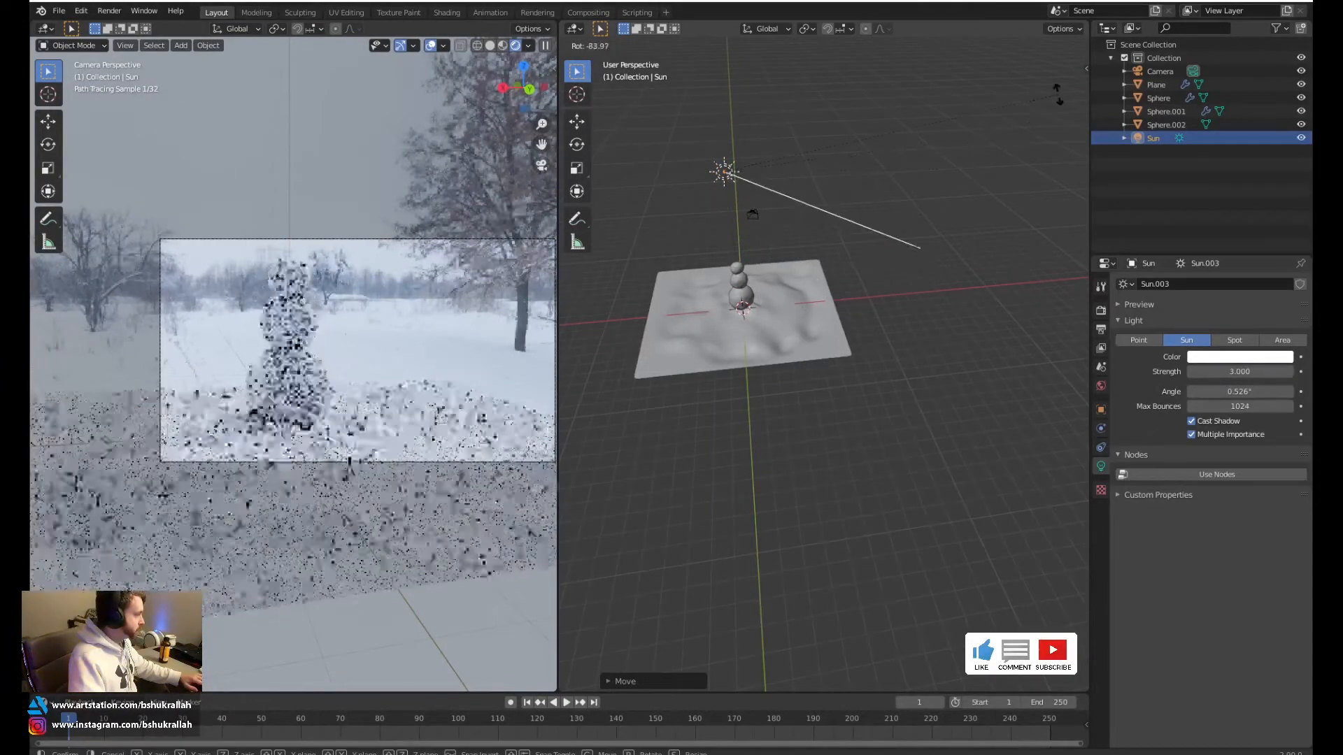
click(1006, 129)
key(KP_7)
key(r)
click(847, 420)
key(g)
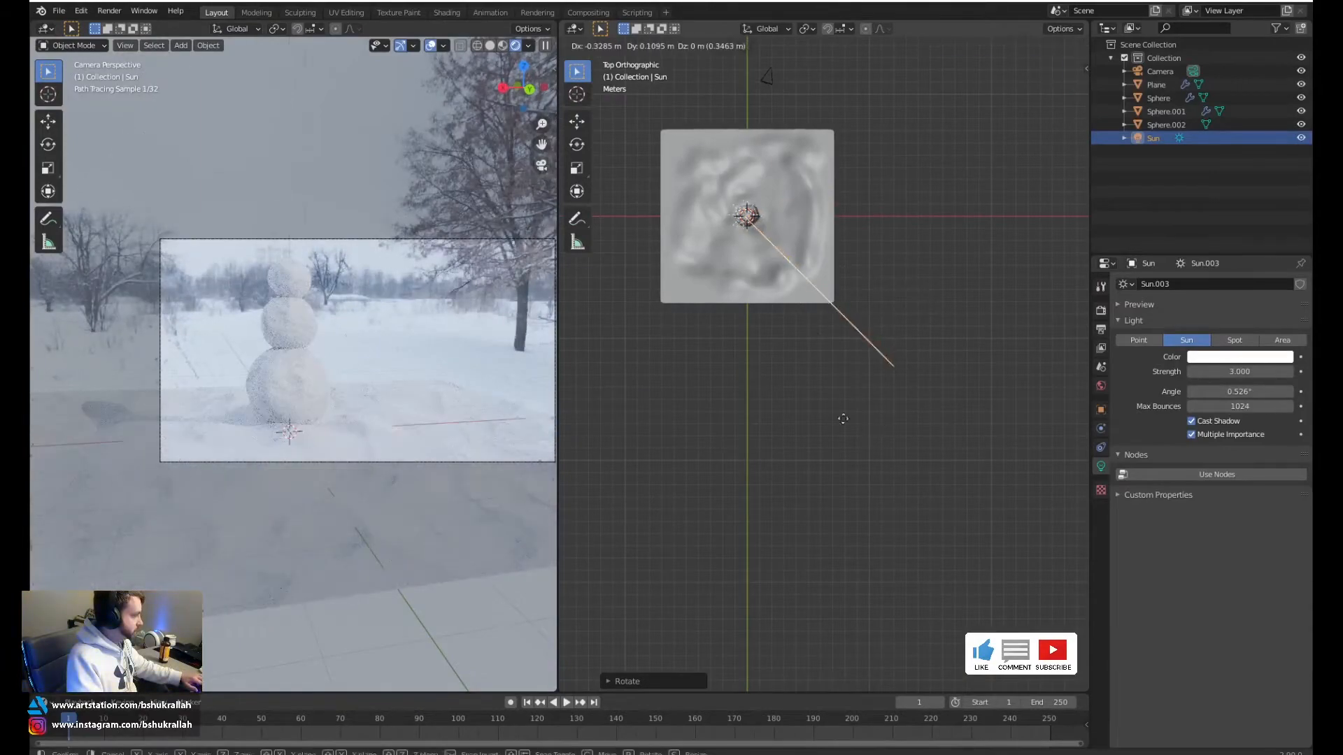
click(812, 377)
key(r)
click(797, 360)
From the front view, tilt the Sun light to a shallow downward angle and refine its direction with a free trackball rotation
key(KP_1)
key(r)
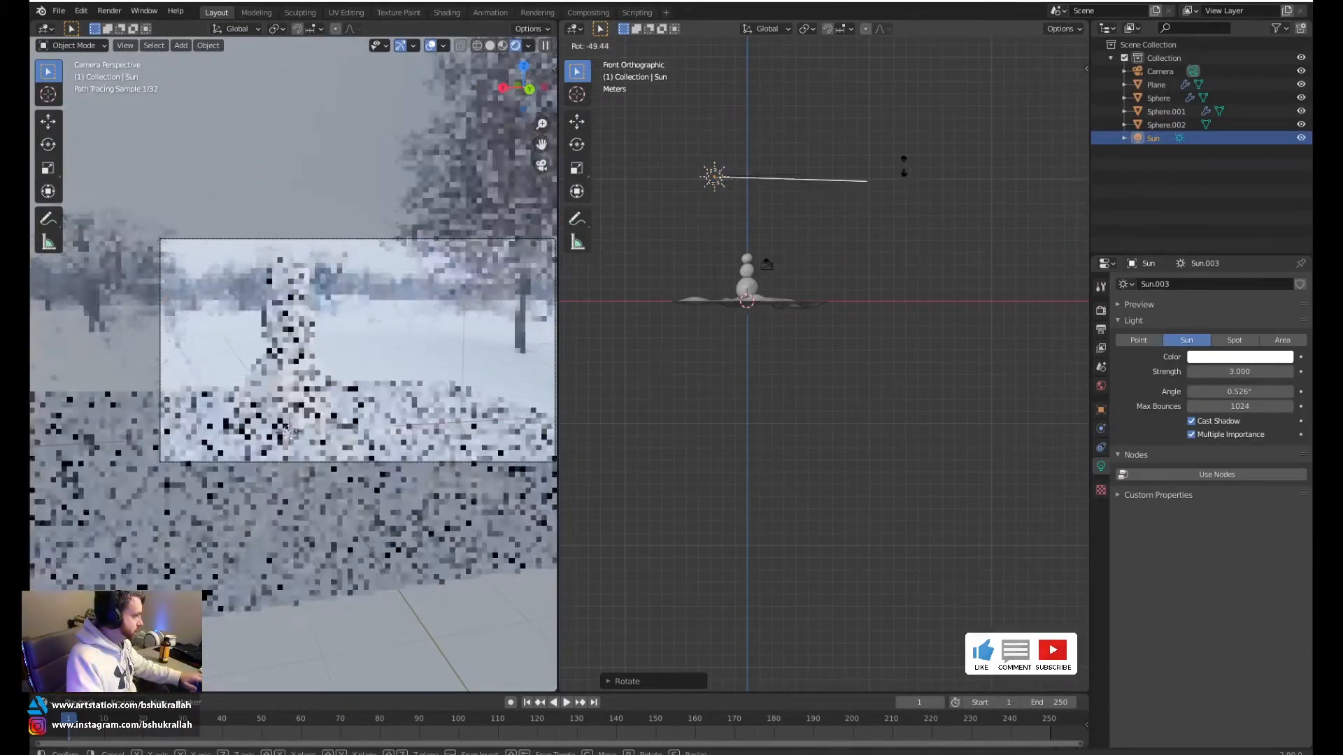
click(870, 241)
scroll(432, 404, up, 3)
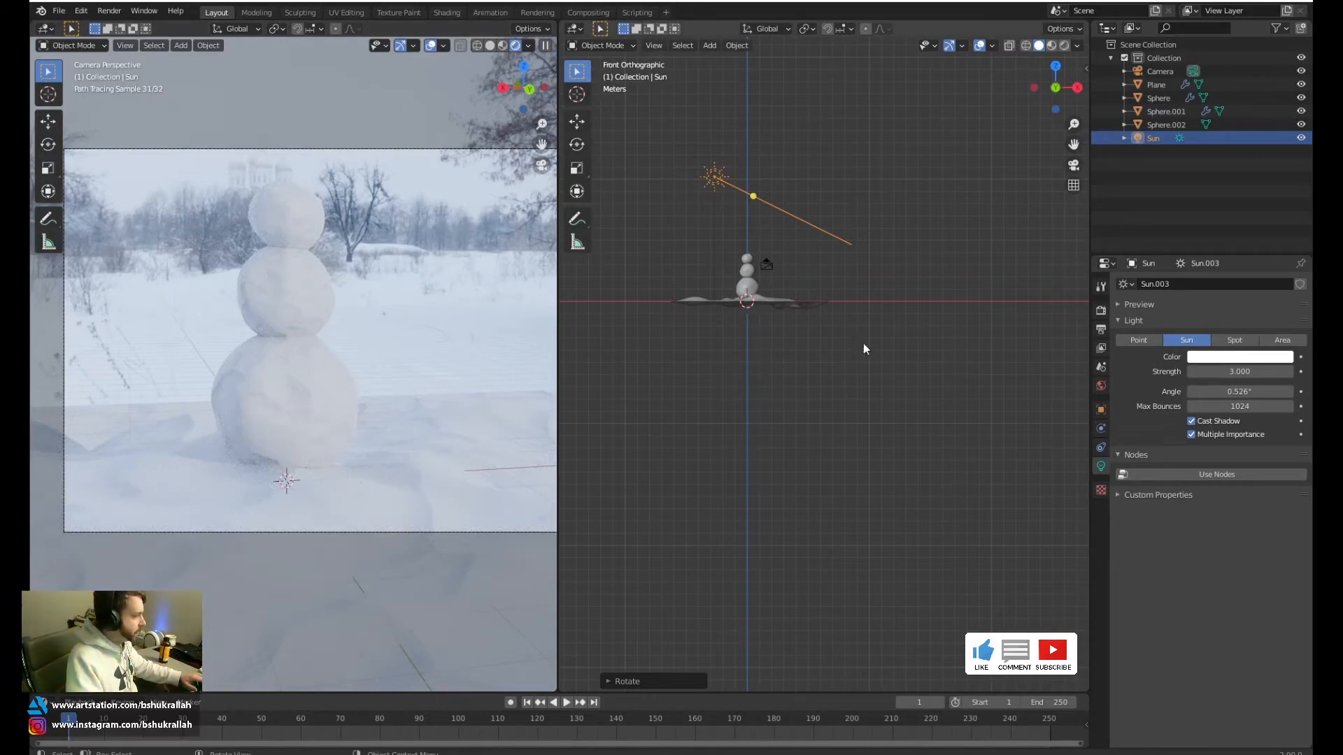
key(r)
key(r)
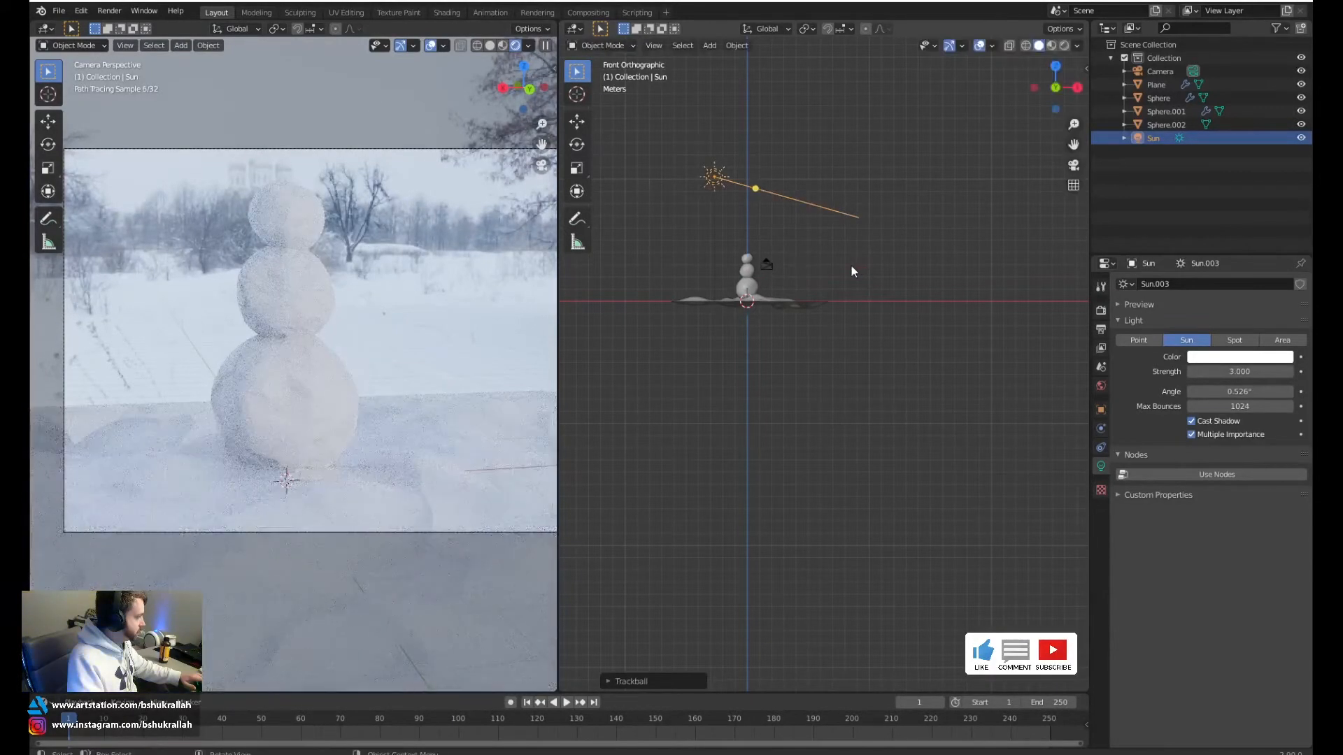
Select the snow ground plane and, in Edit Mode, raise its far side beside the snowman with proportional editing
scroll(370, 502, down, 2)
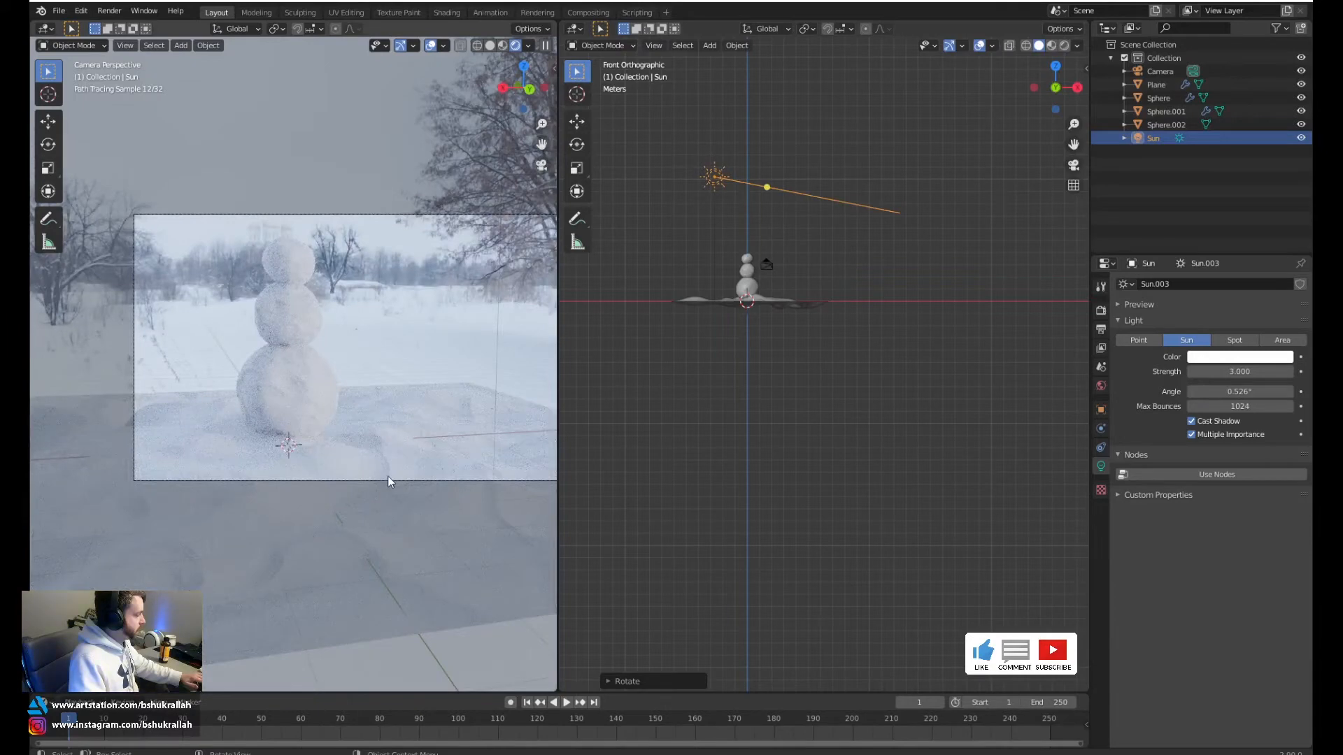
shift+middle_drag(388, 476, 328, 475)
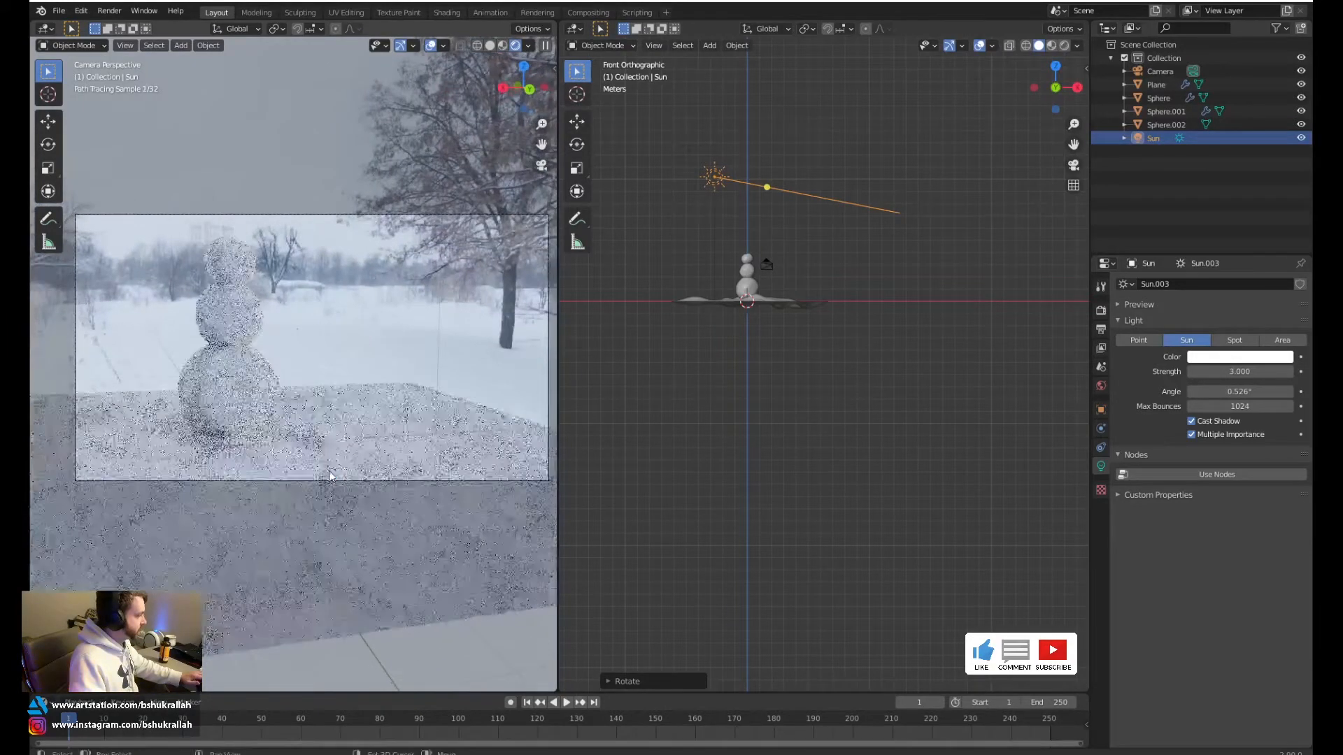
click(337, 465)
scroll(360, 454, up, 2)
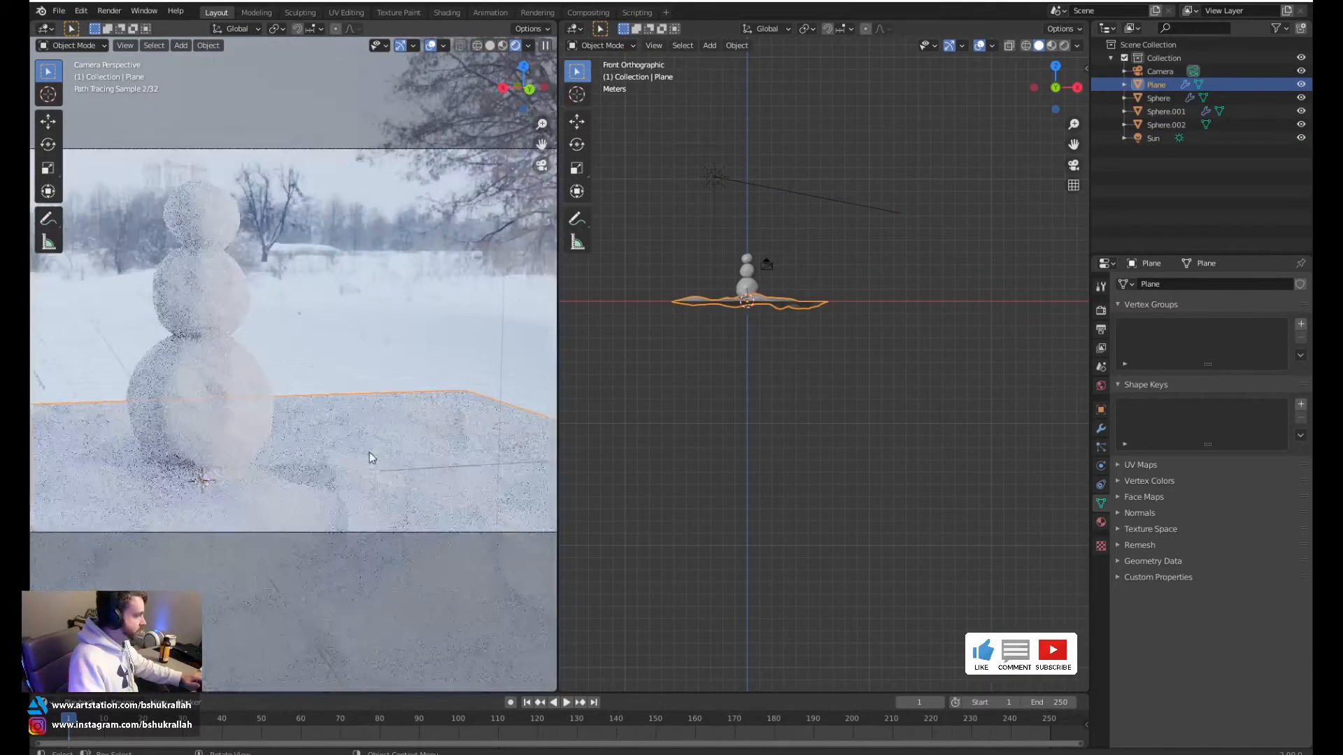
key(Tab)
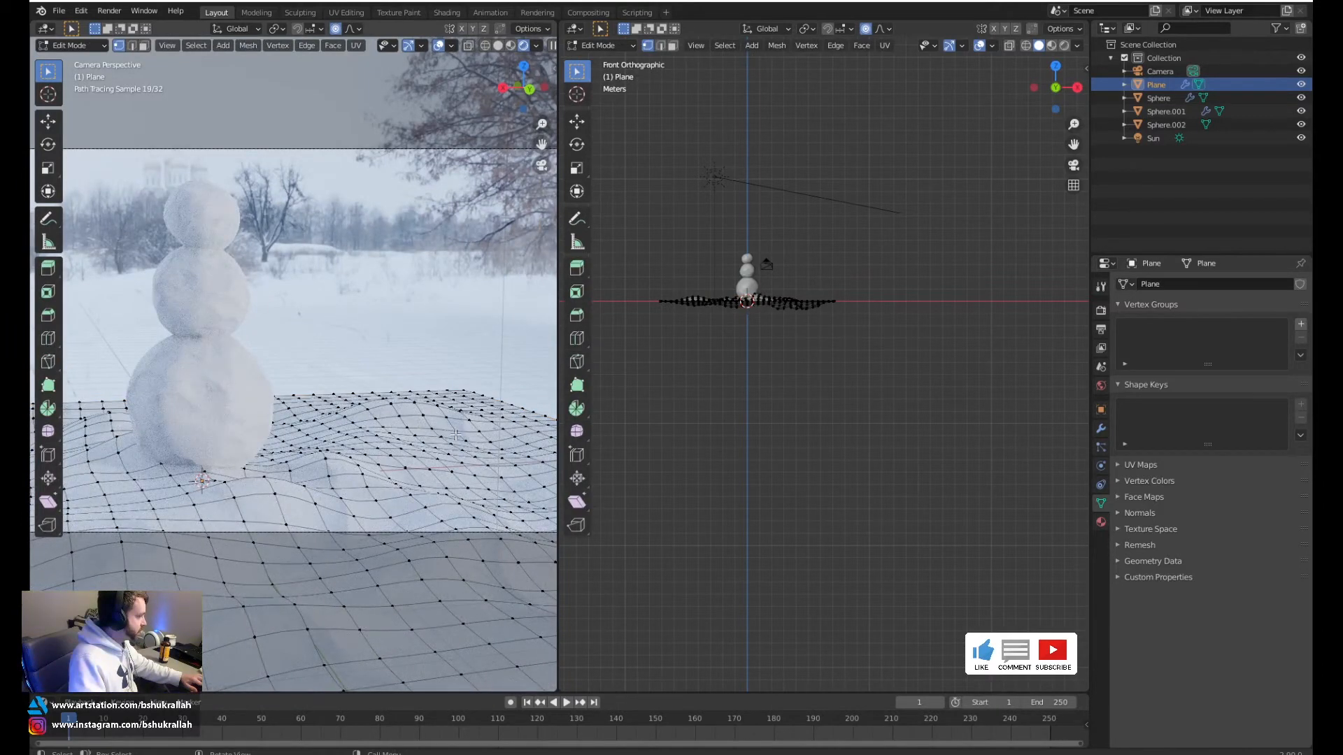
click(442, 434)
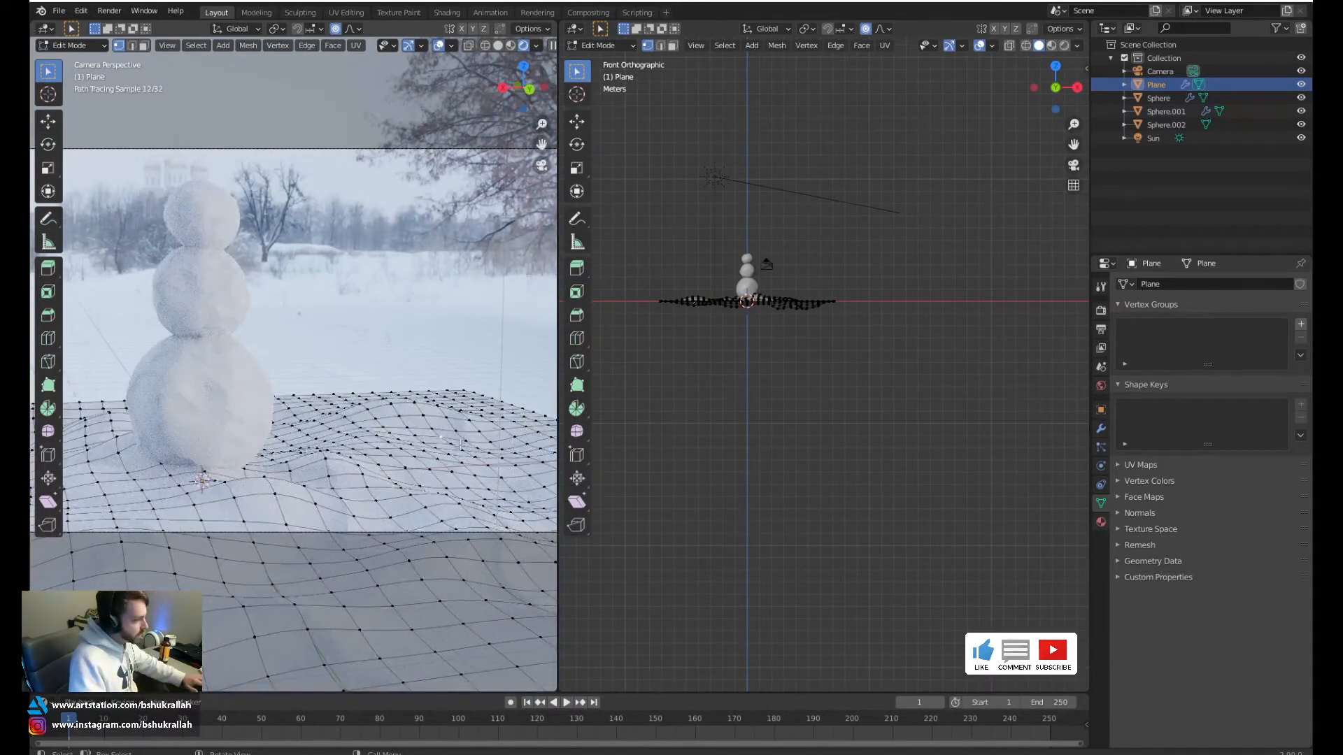
key(g)
click(473, 400)
Pull up the ground mesh around the snowman's base with proportional editing so snow mounds against the bottom sphere
click(185, 471)
key(g)
click(156, 396)
click(155, 484)
key(g)
click(228, 488)
key(Tab)
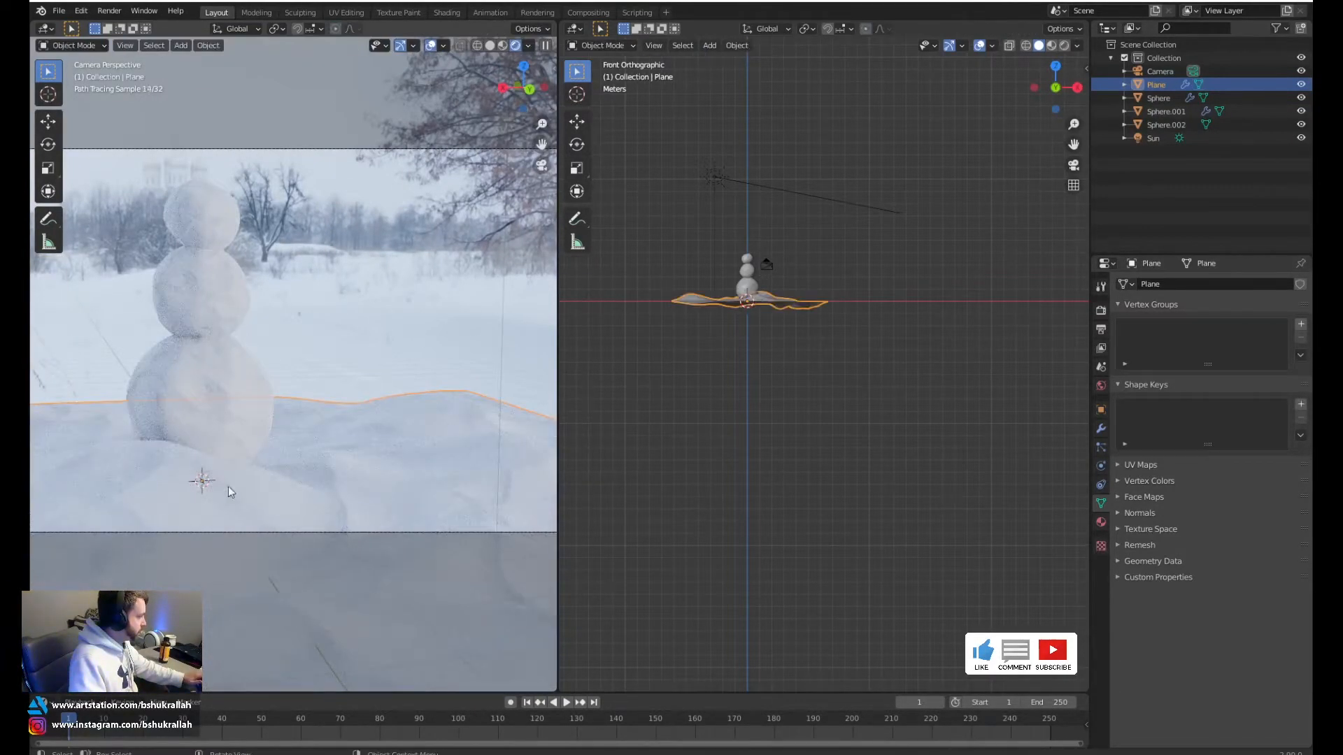
key(Tab)
shift+middle_drag(229, 487, 343, 488)
key(g)
shift+middle_drag(455, 350, 348, 345)
key(Tab)
Tilt the snow ground plane slightly with a free trackball rotation so its far edge rises behind the snowman, and deselect it
click(434, 342)
click(398, 393)
key(r)
key(r)
click(420, 323)
click(420, 324)
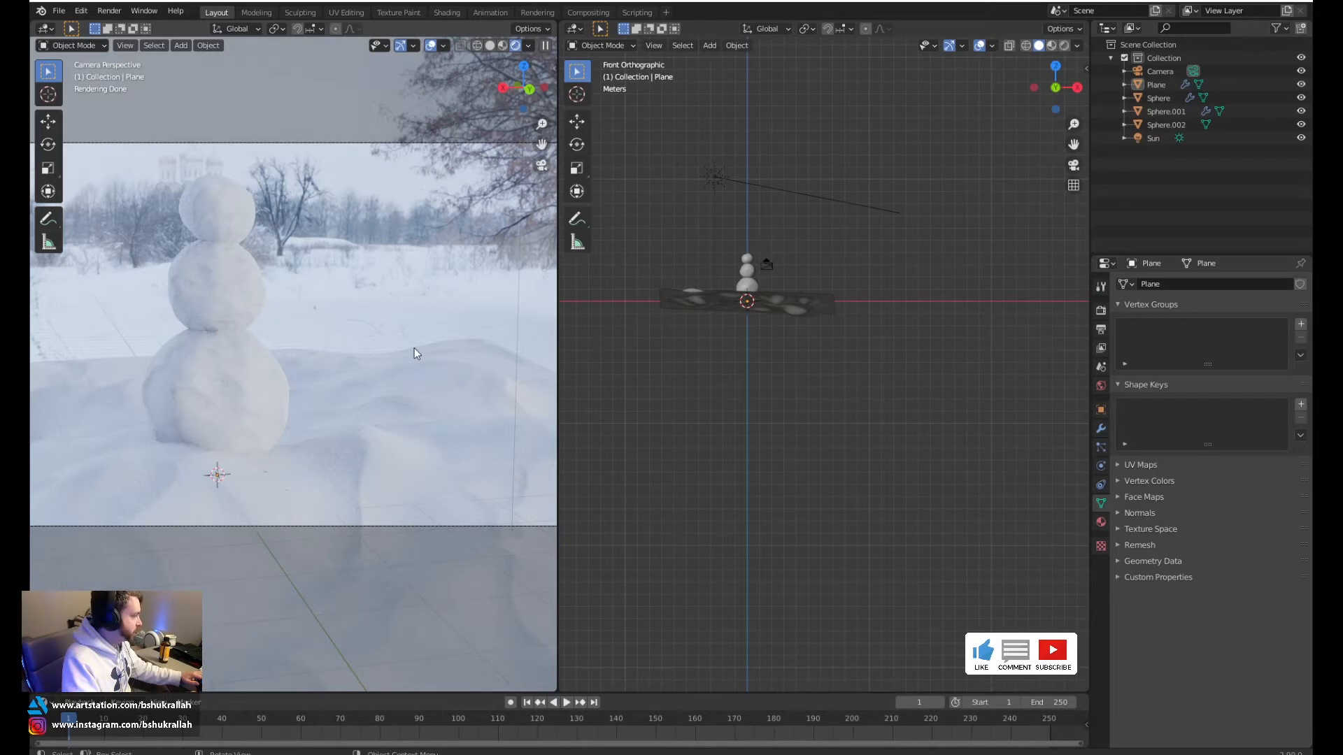
click(381, 458)
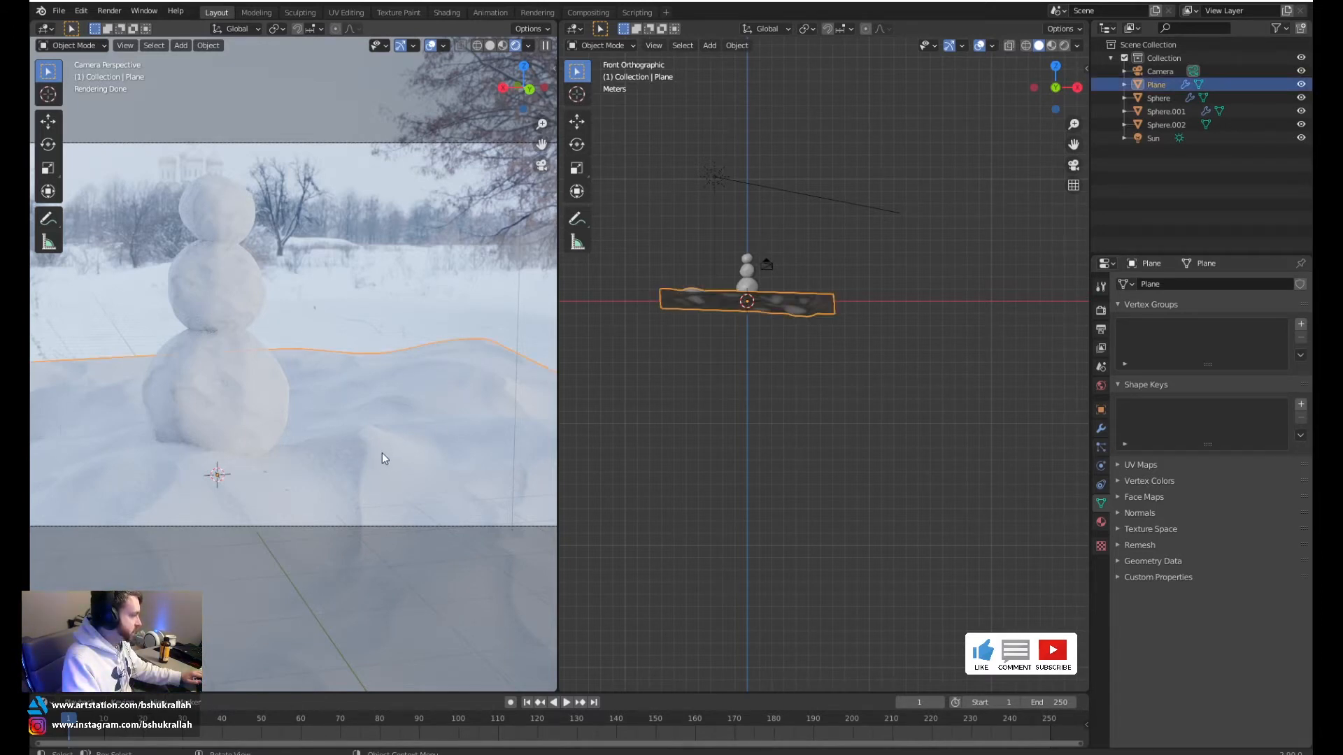
click(402, 313)
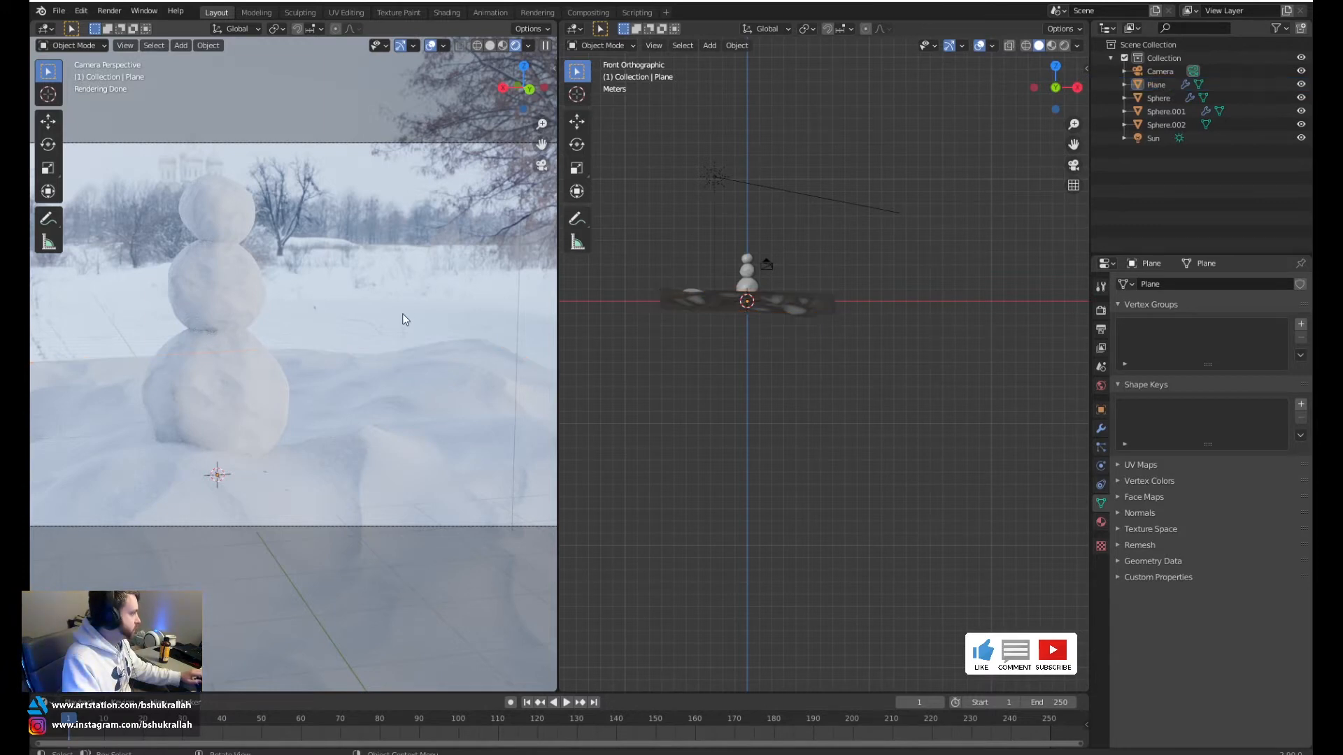
In the Texture Paint workspace, create a blank black 1024 × 1024 px image named FLOOR_ALPHA
click(399, 12)
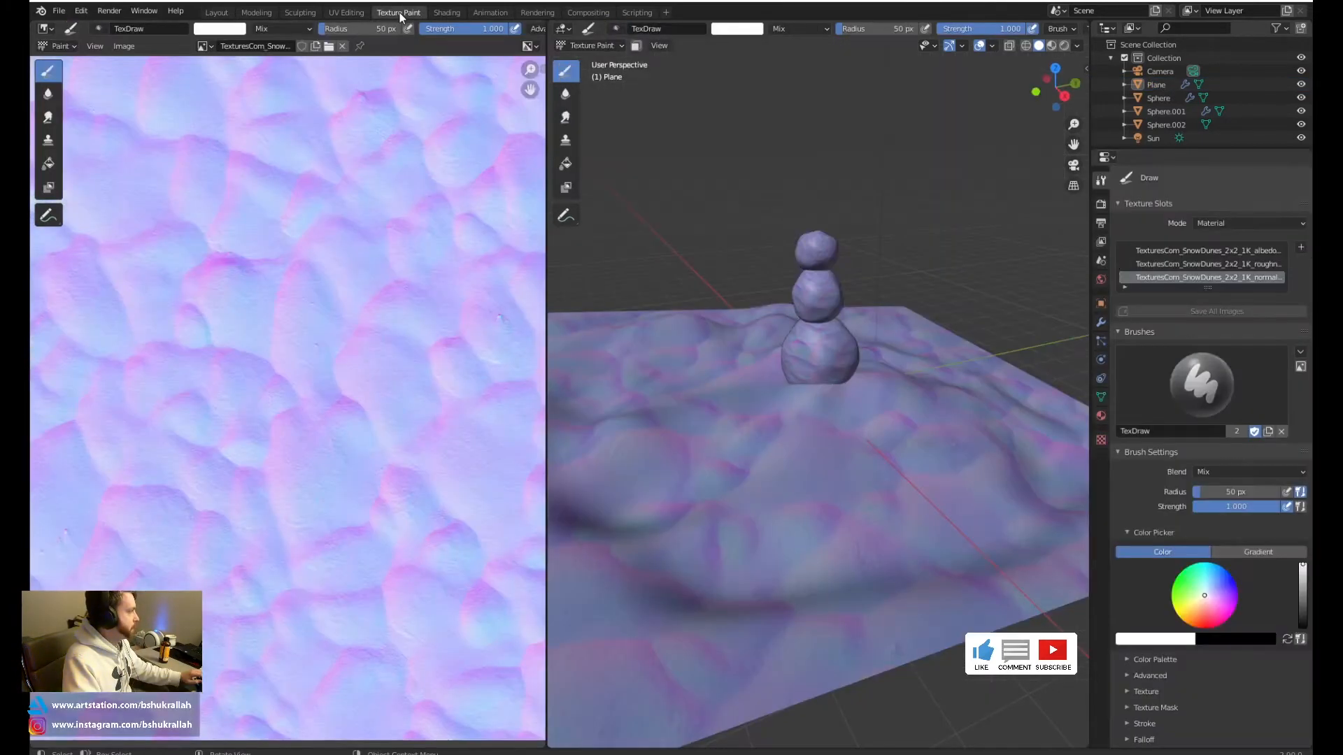
scroll(319, 262, down, 3)
scroll(319, 262, up, 2)
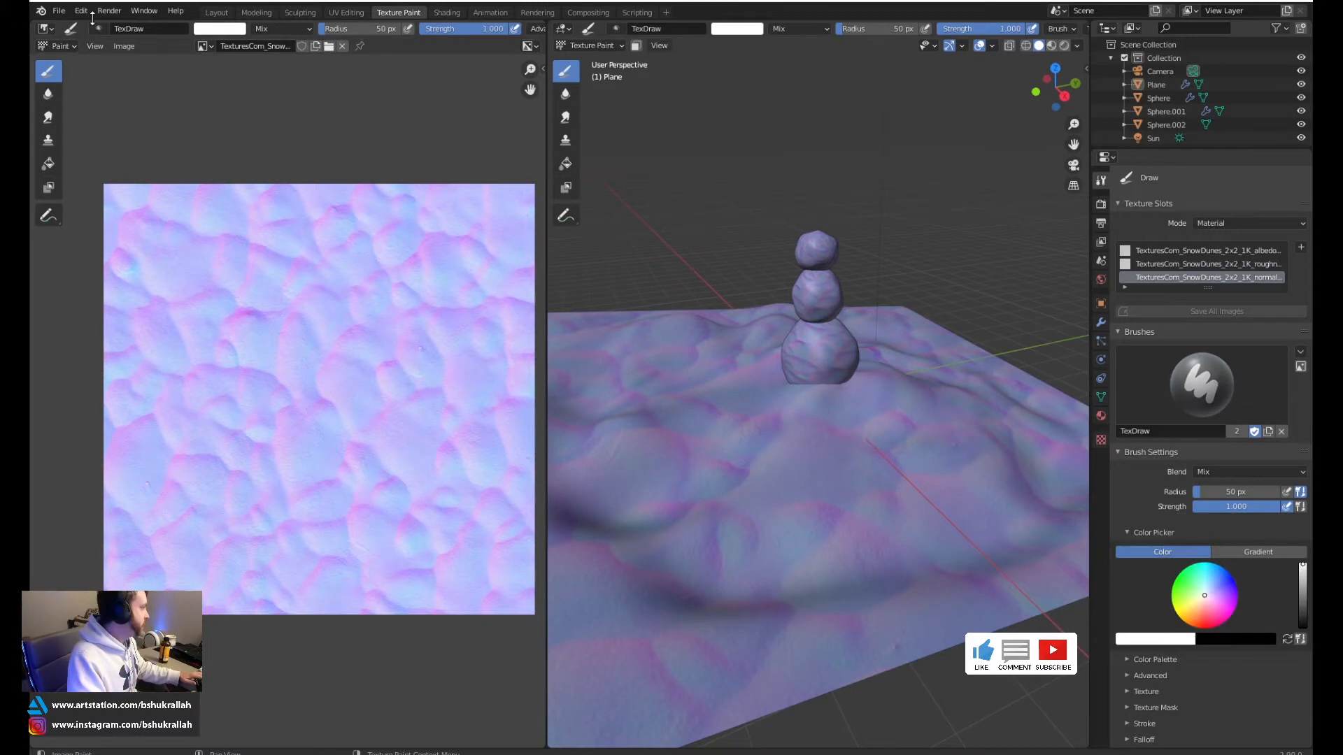
click(125, 46)
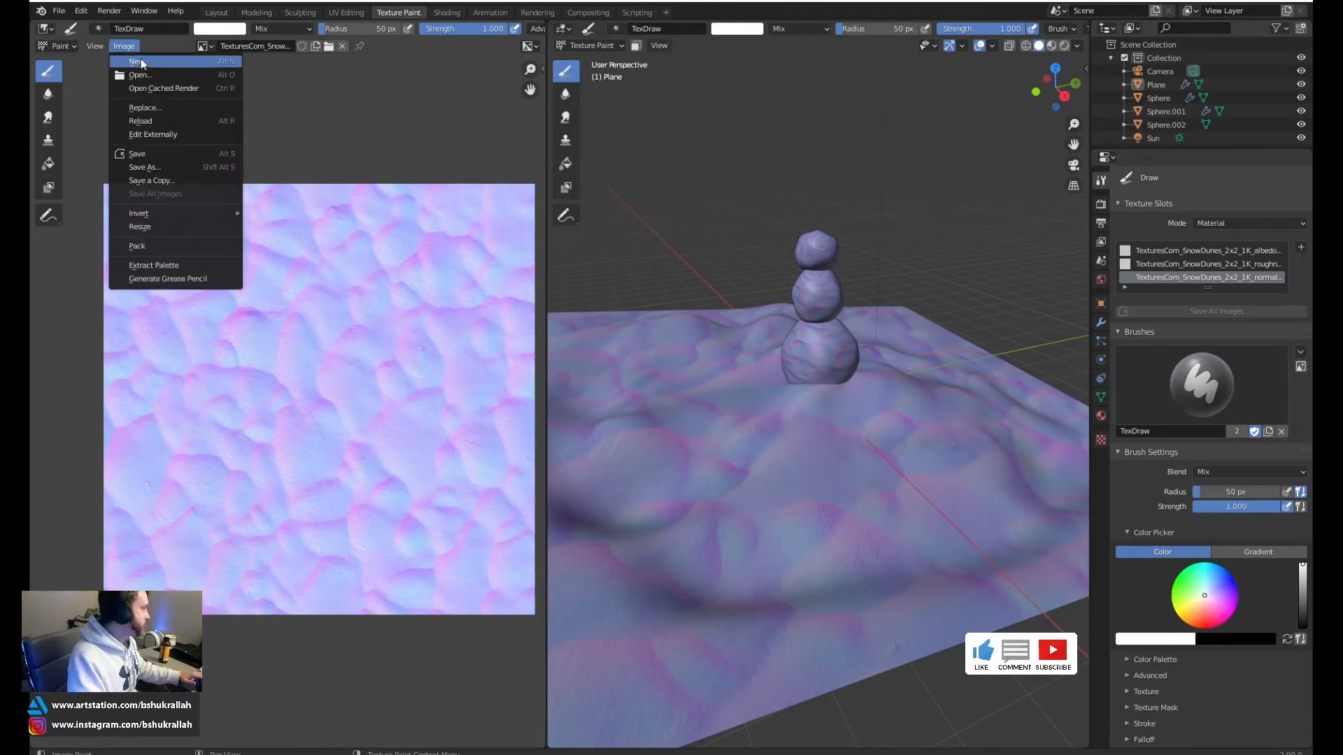
click(142, 63)
click(172, 83)
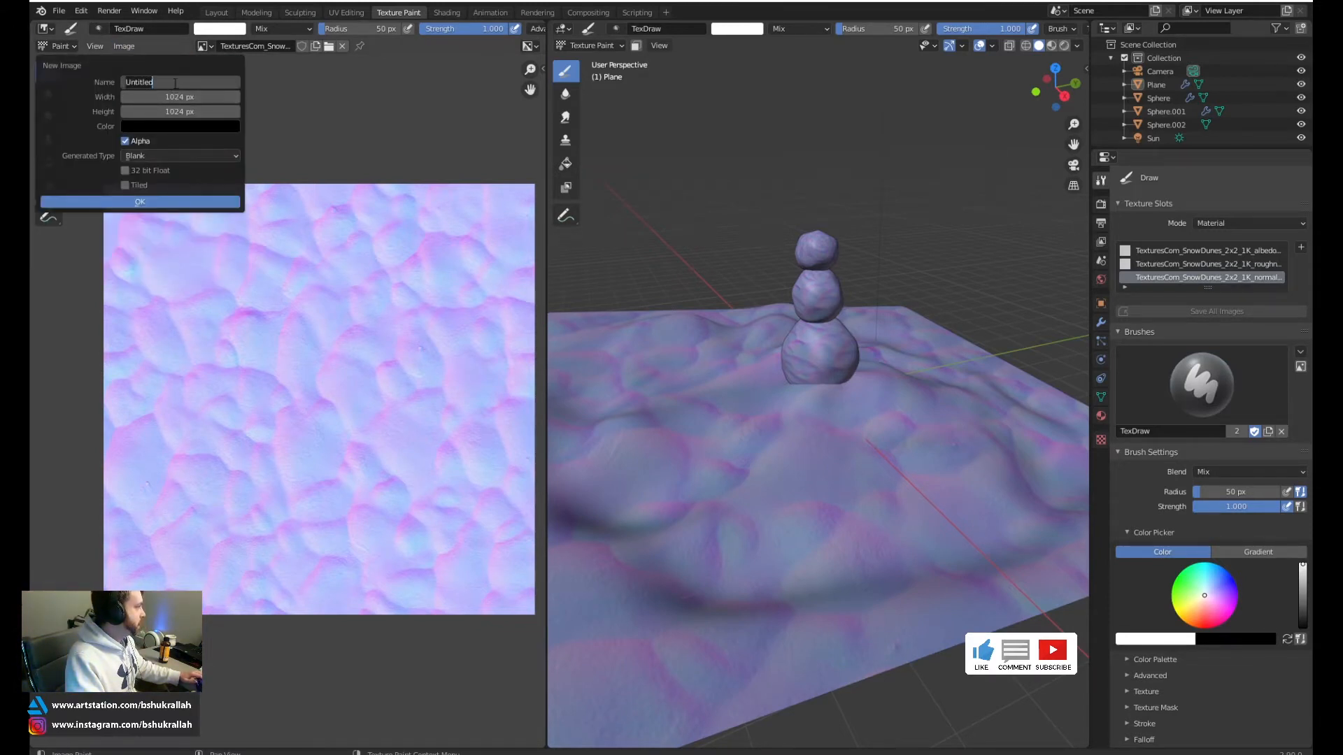
text(FLOOR_ALPHA)
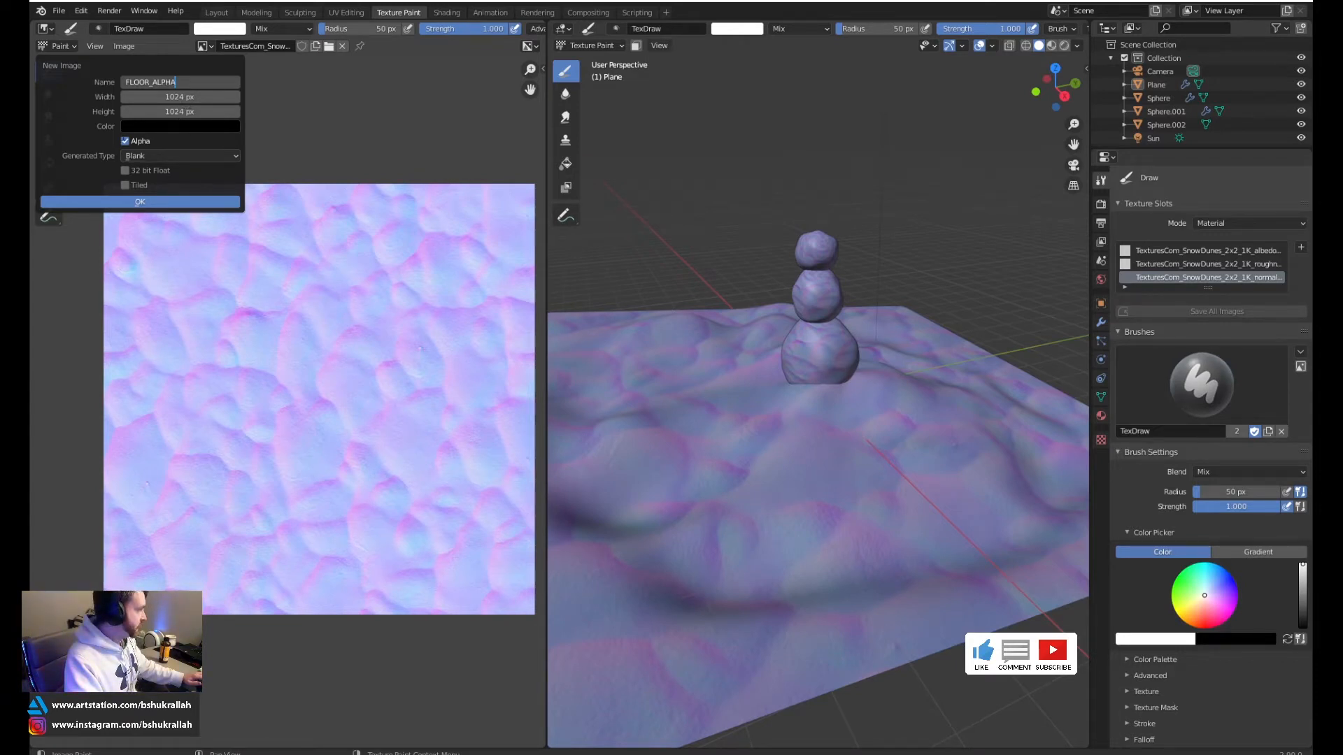
click(129, 203)
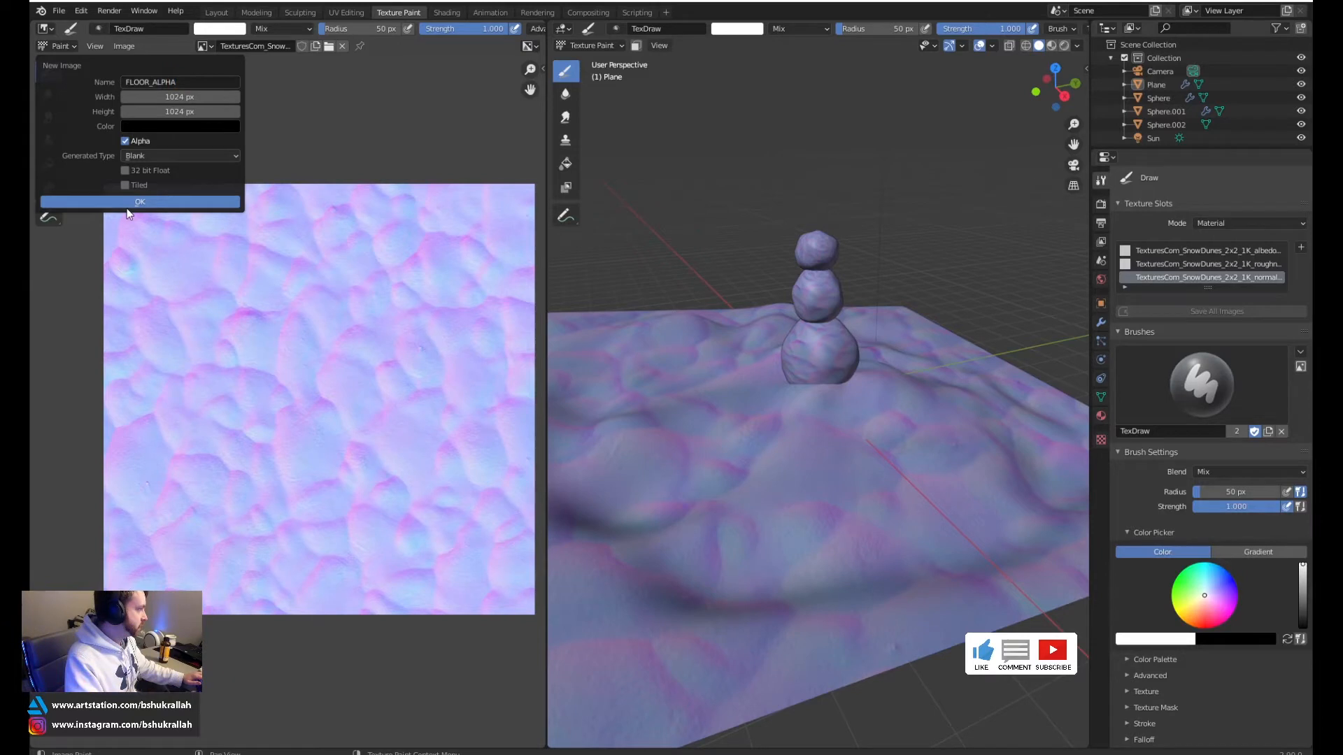
click(124, 203)
Set the brush radius to 406 px and paint the middle of FLOOR_ALPHA white, leaving a soft black border on all sides
scroll(350, 231, down, 1)
scroll(342, 255, up, 1)
scroll(308, 262, down, 1)
right_click(265, 336)
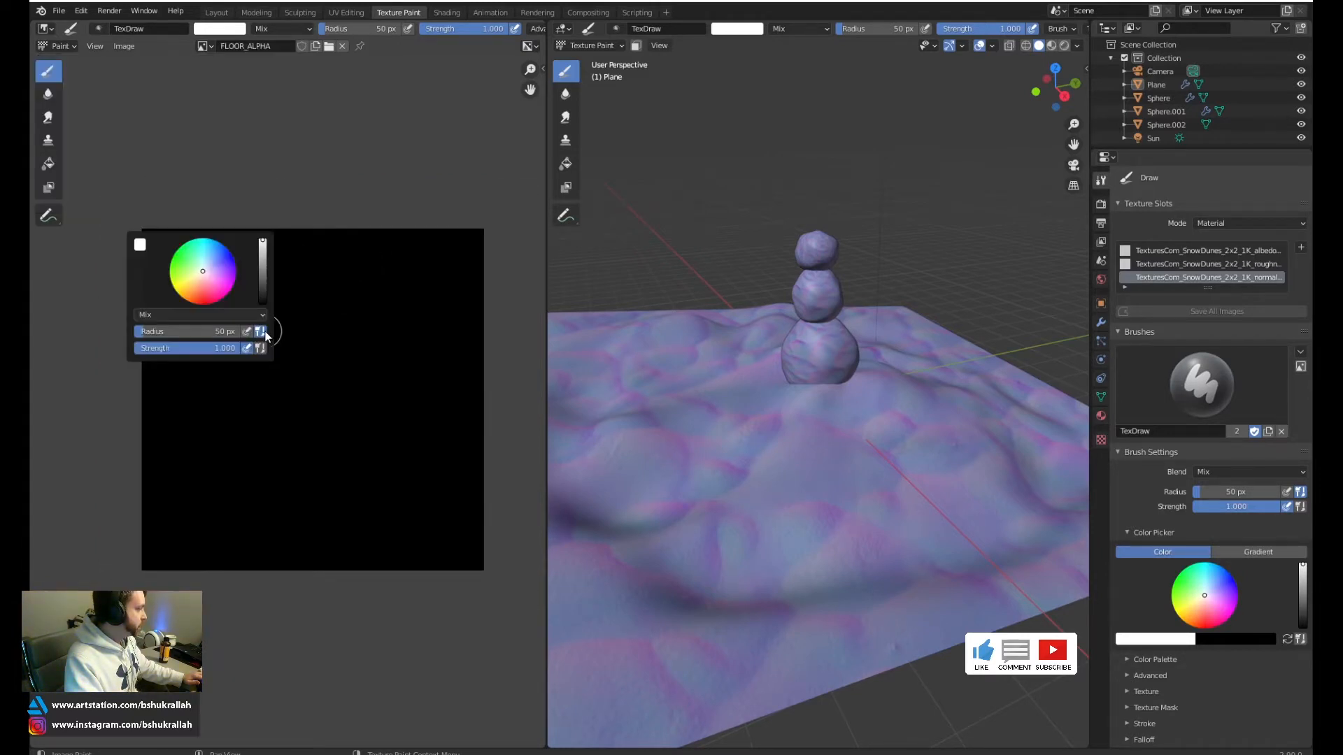
mouse_move(136, 330)
mouse_down()
mouse_move(243, 330)
mouse_move(221, 330)
mouse_up()
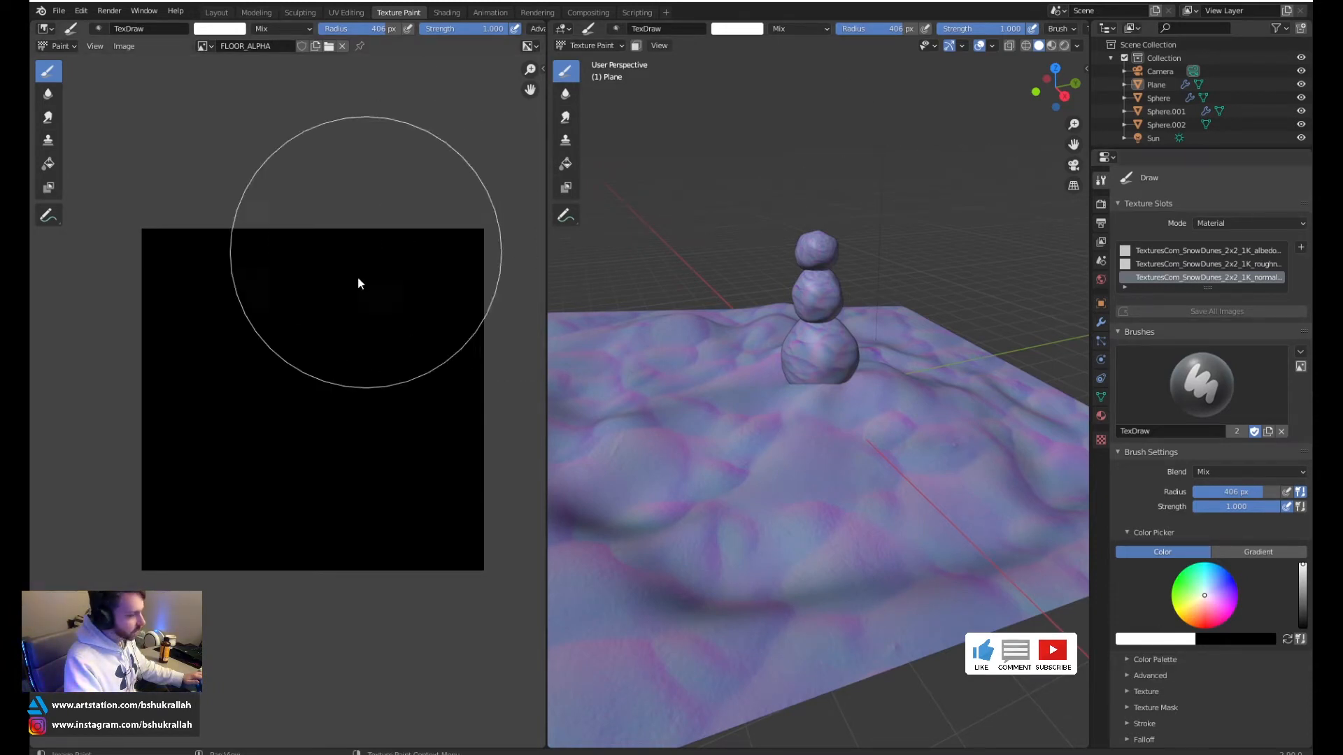
click(309, 396)
mouse_move(321, 380)
mouse_down()
mouse_move(336, 365)
mouse_move(273, 390)
mouse_move(263, 420)
mouse_move(347, 450)
mouse_move(378, 398)
mouse_move(378, 339)
mouse_move(301, 329)
mouse_move(255, 378)
mouse_move(252, 426)
mouse_move(291, 452)
mouse_move(390, 443)
mouse_move(354, 321)
mouse_move(297, 356)
mouse_move(229, 355)
mouse_up()
key(ctrl+z)
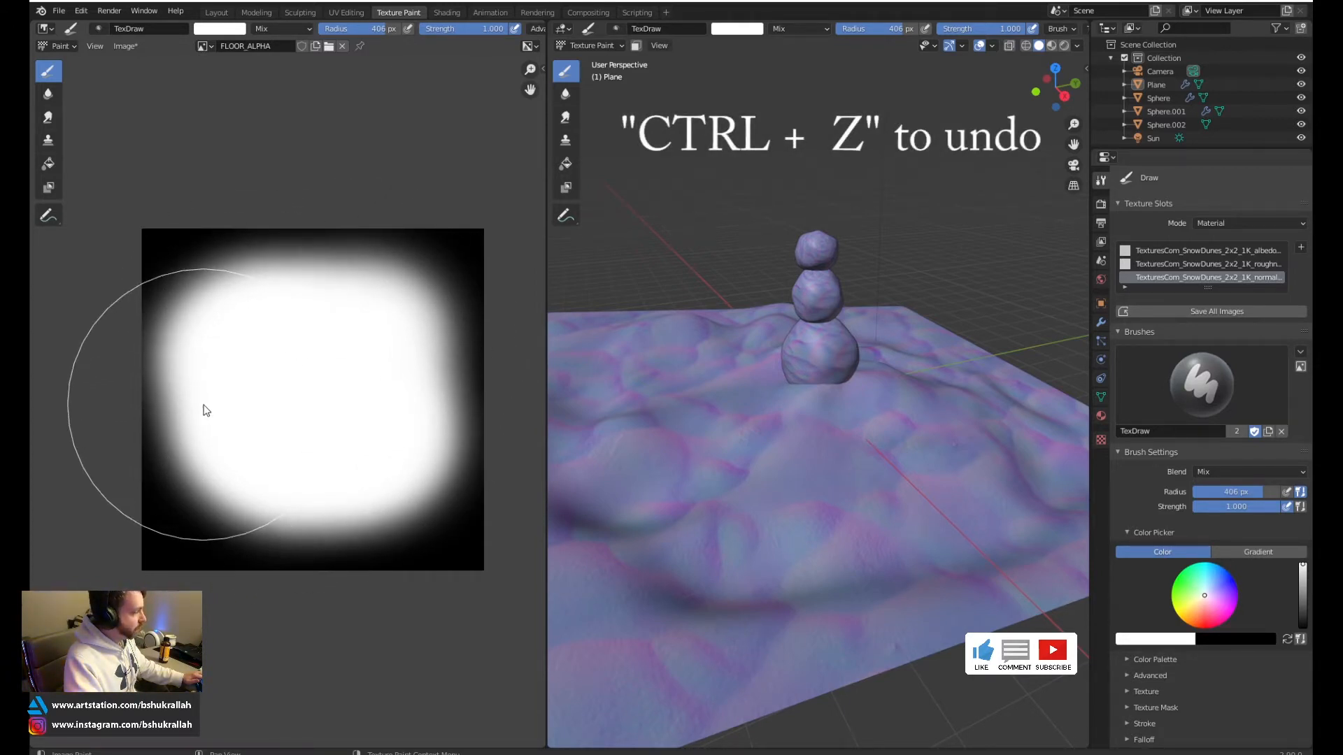
Try extending the white paint out to the mask's left edge and undo the stray strokes
click(171, 410)
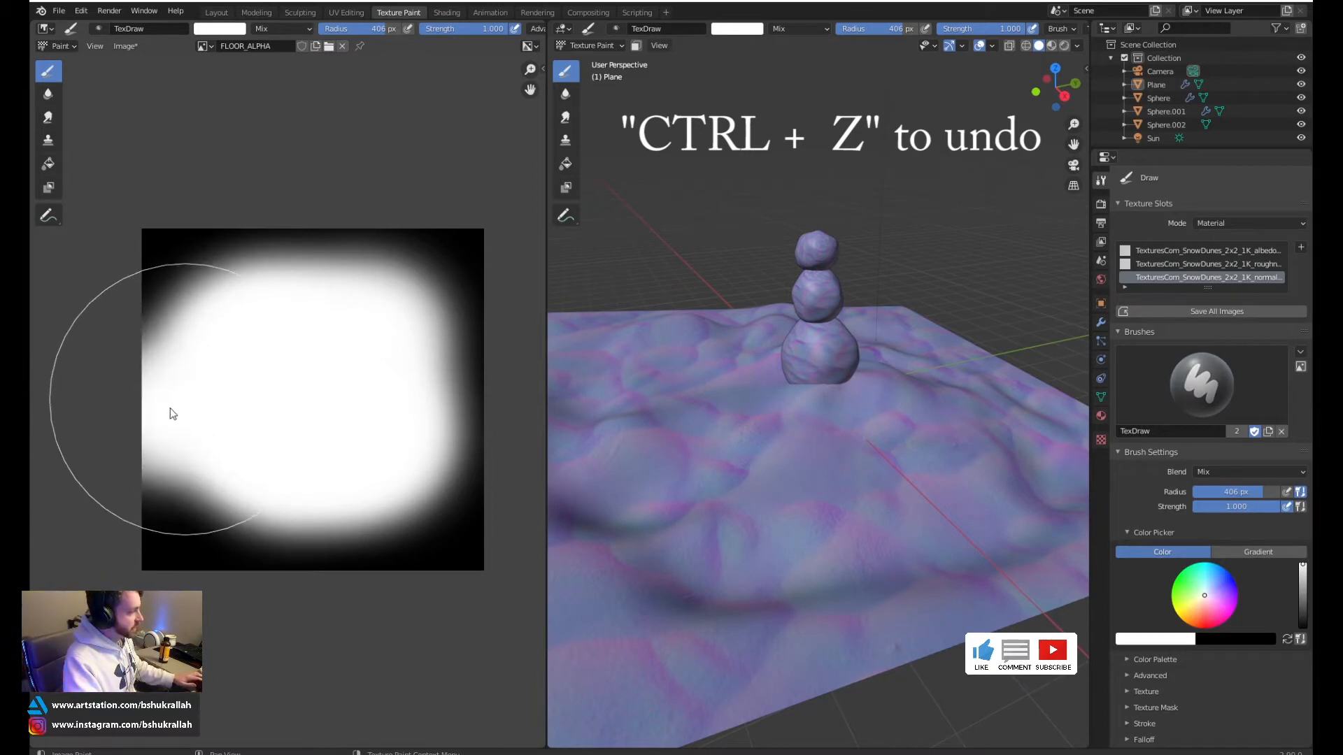
key(ctrl+z)
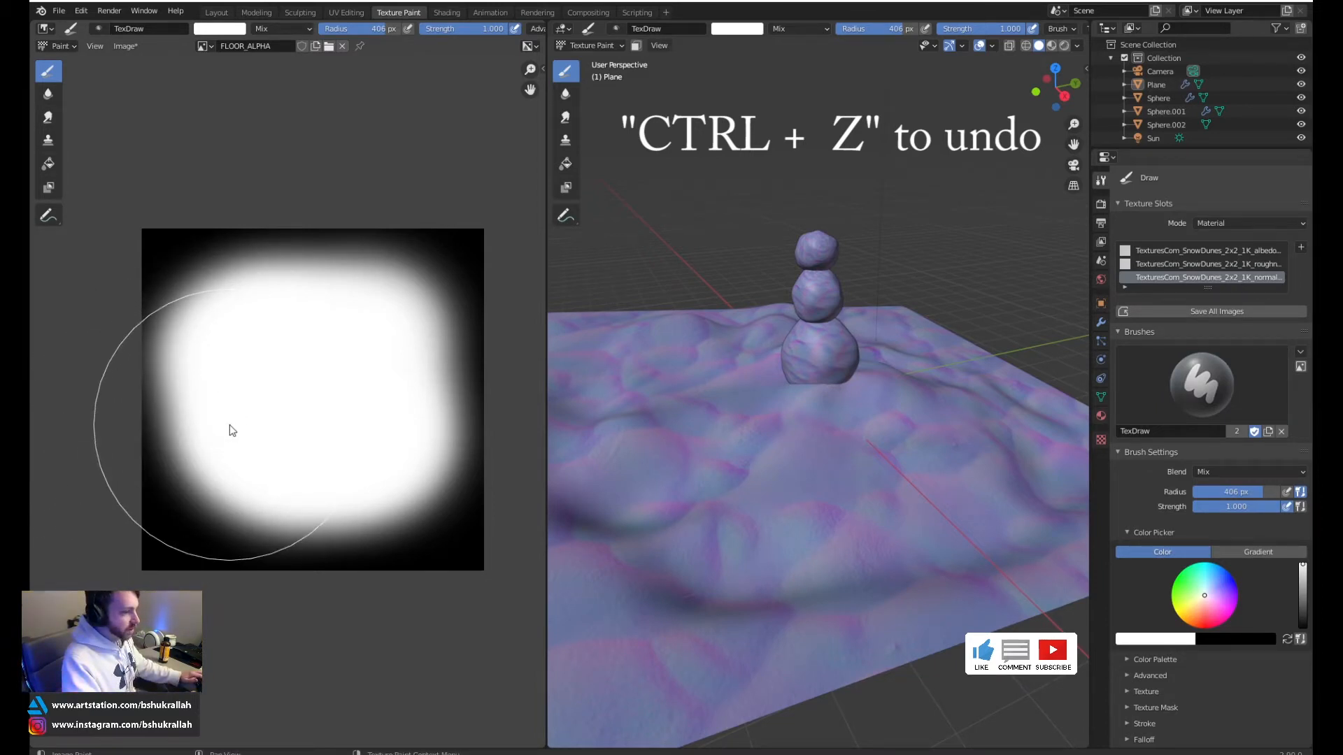
click(285, 447)
key(ctrl+z)
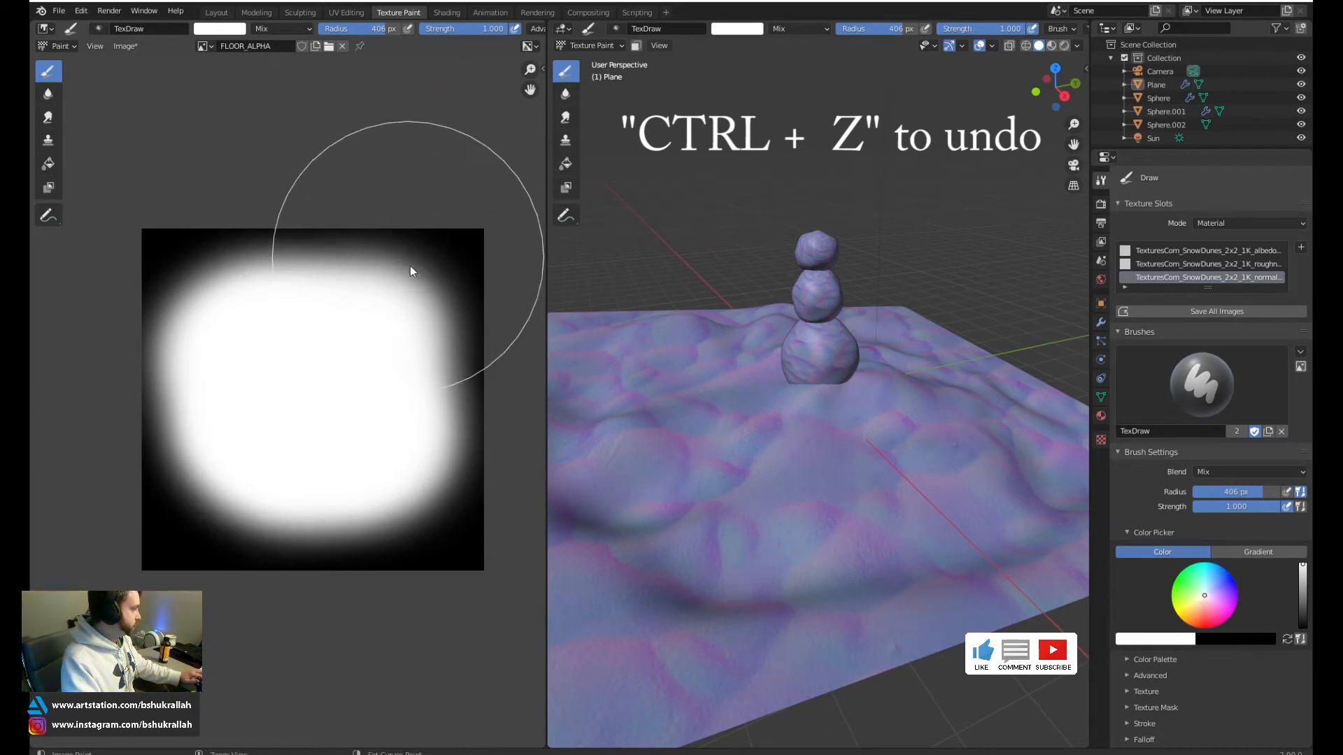
key(ctrl+z)
key(ctrl+z)
Repaint the left side of the mask's white area with a few soft strokes, keeping the image border black
click(285, 350)
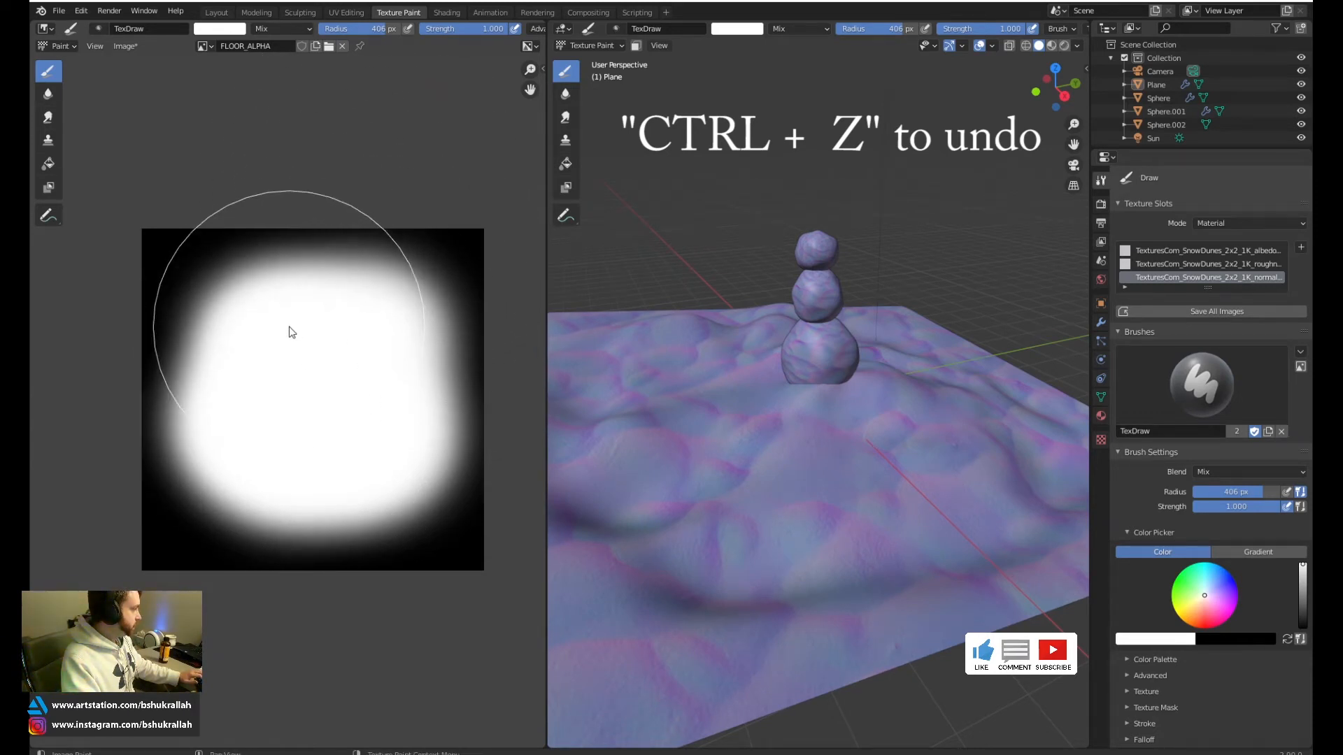
click(288, 336)
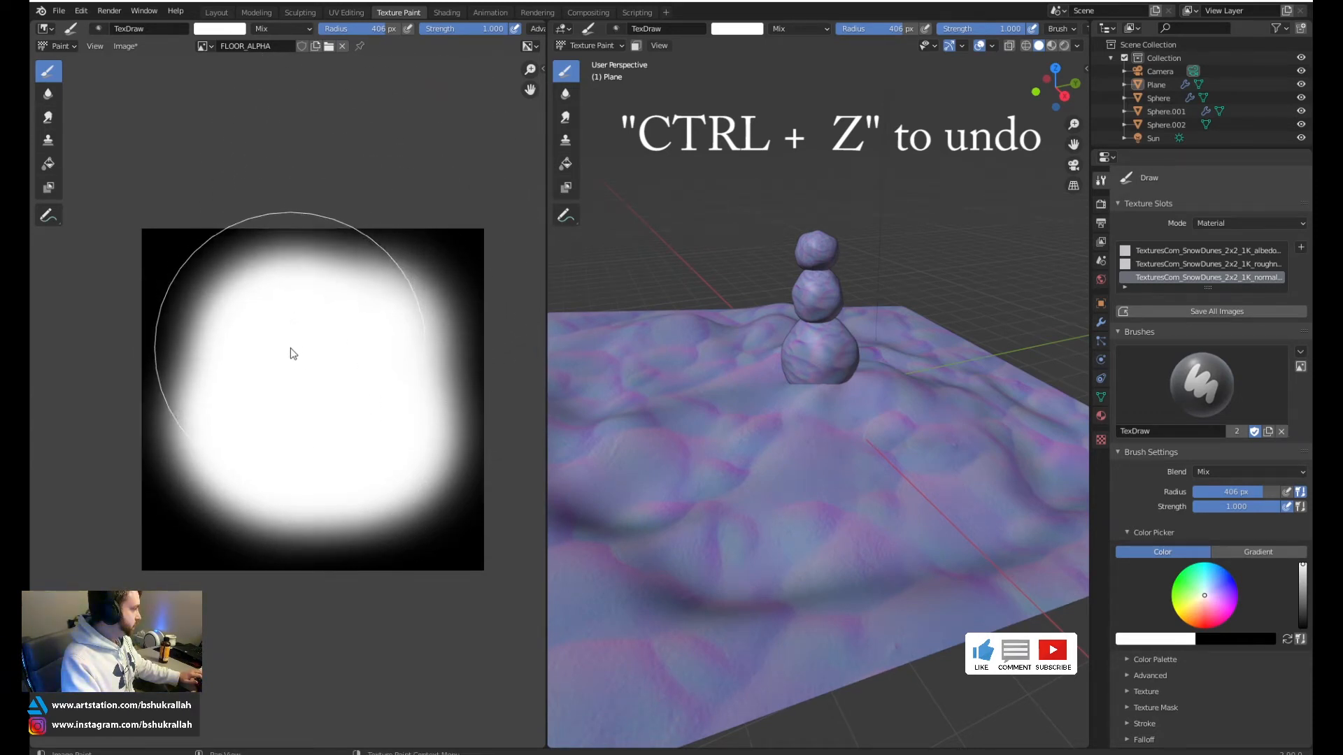
click(268, 433)
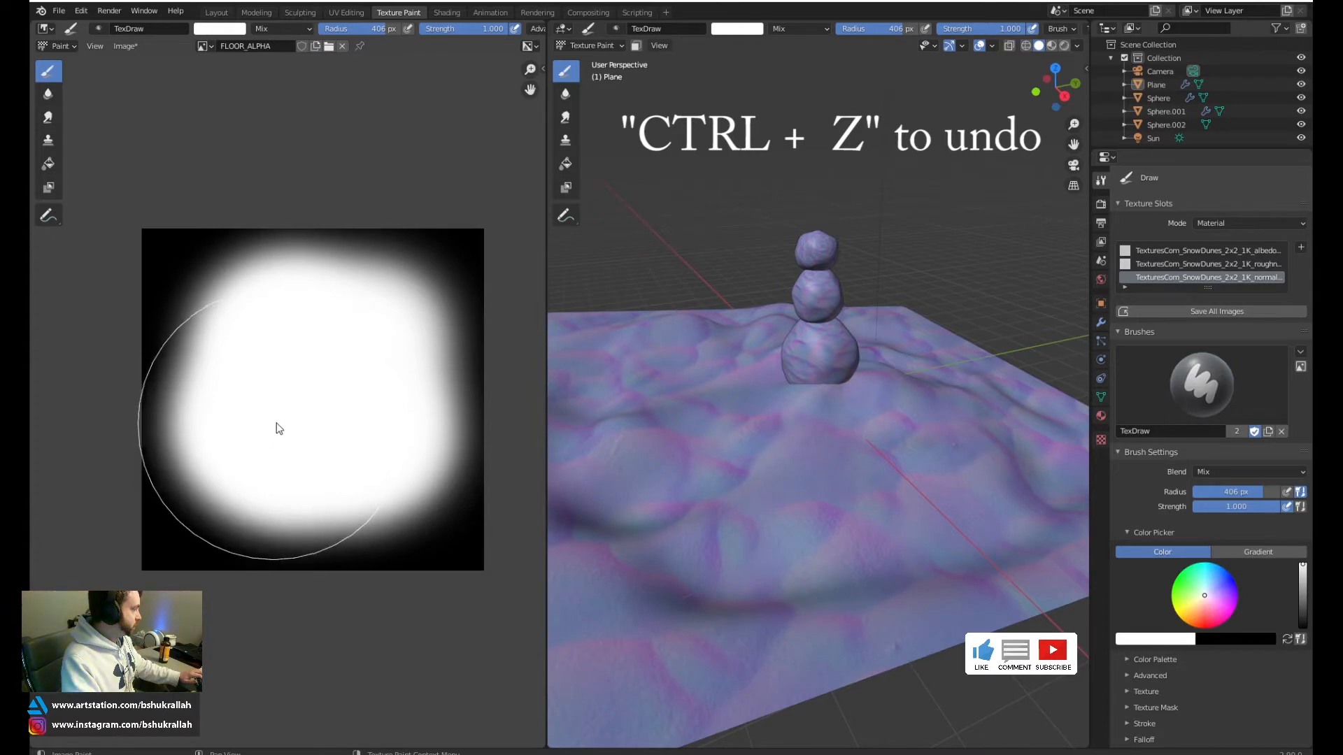
Save the painted mask as floor_alpha.png in the snow_tutorial textures folder
click(131, 48)
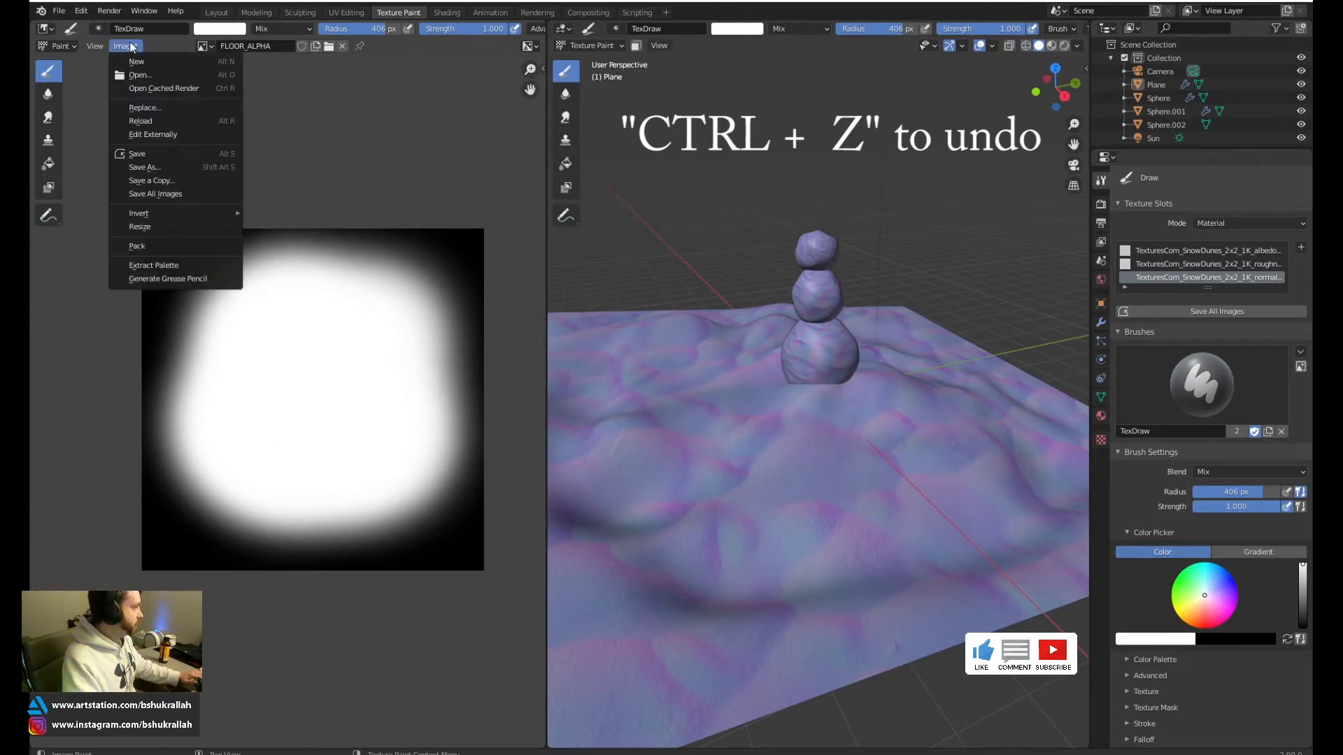
click(157, 156)
click(375, 319)
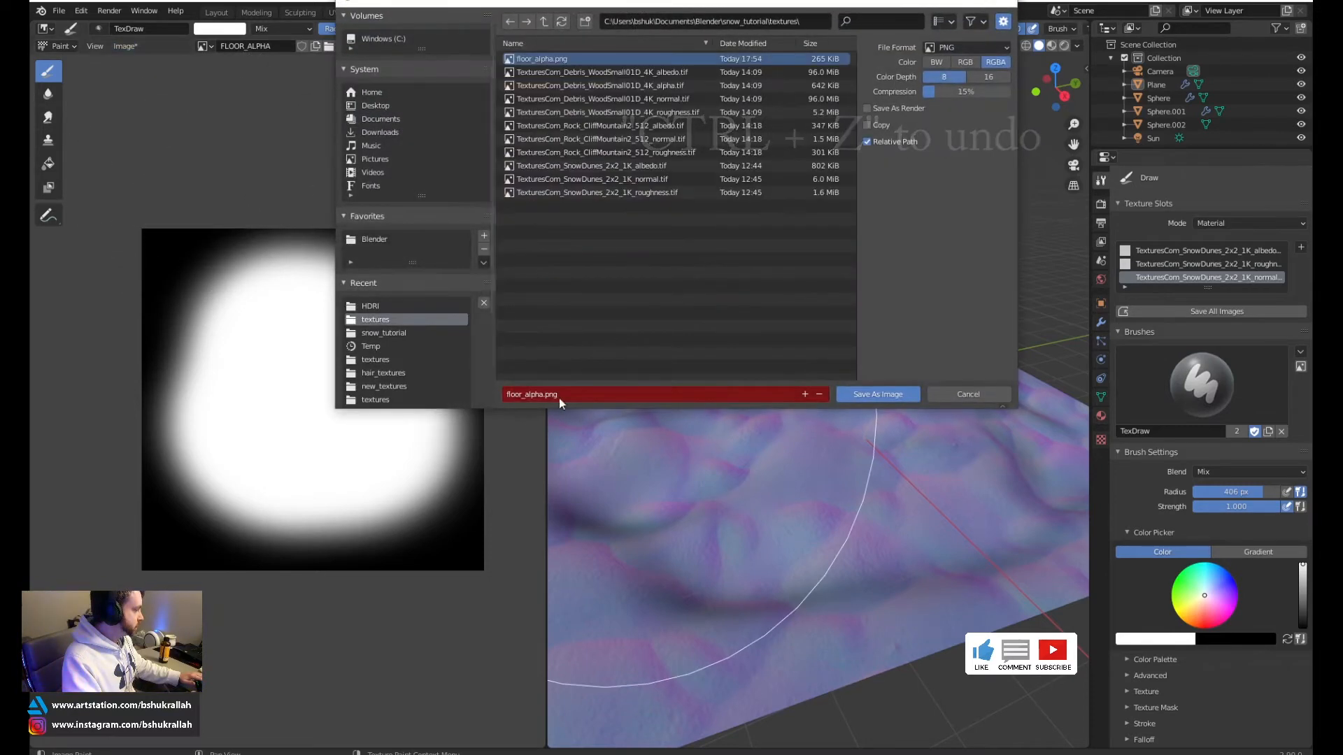
click(885, 394)
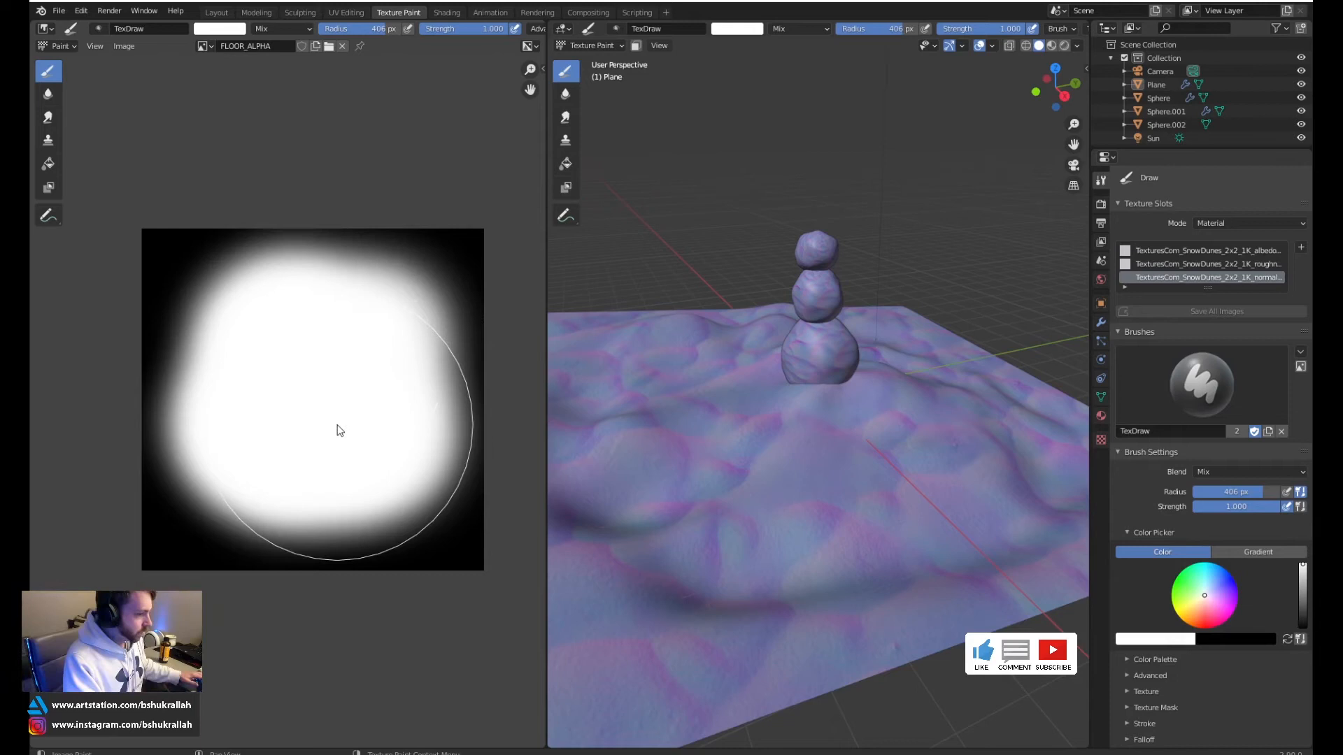
In the Shading workspace, select the snow ground plane and switch the node editor from World to Object shading
click(442, 10)
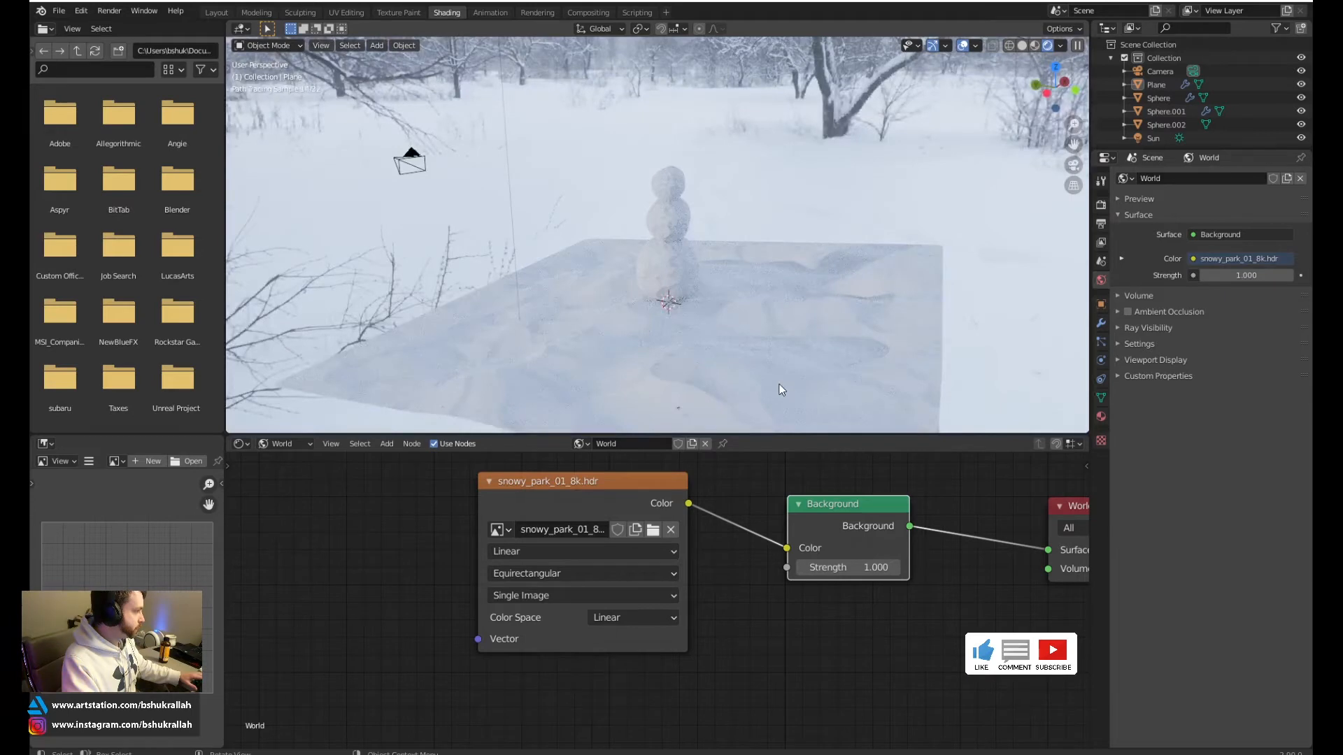
click(773, 383)
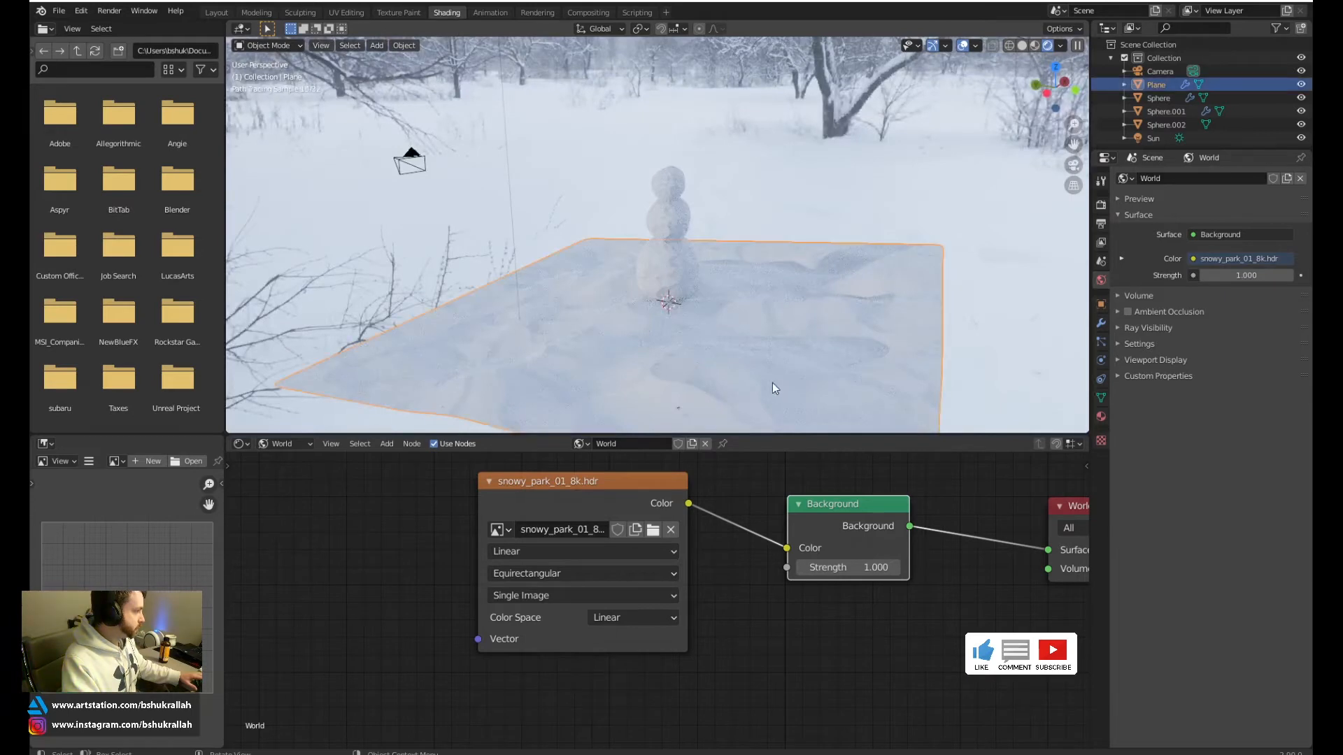
middle_drag(757, 368, 719, 325)
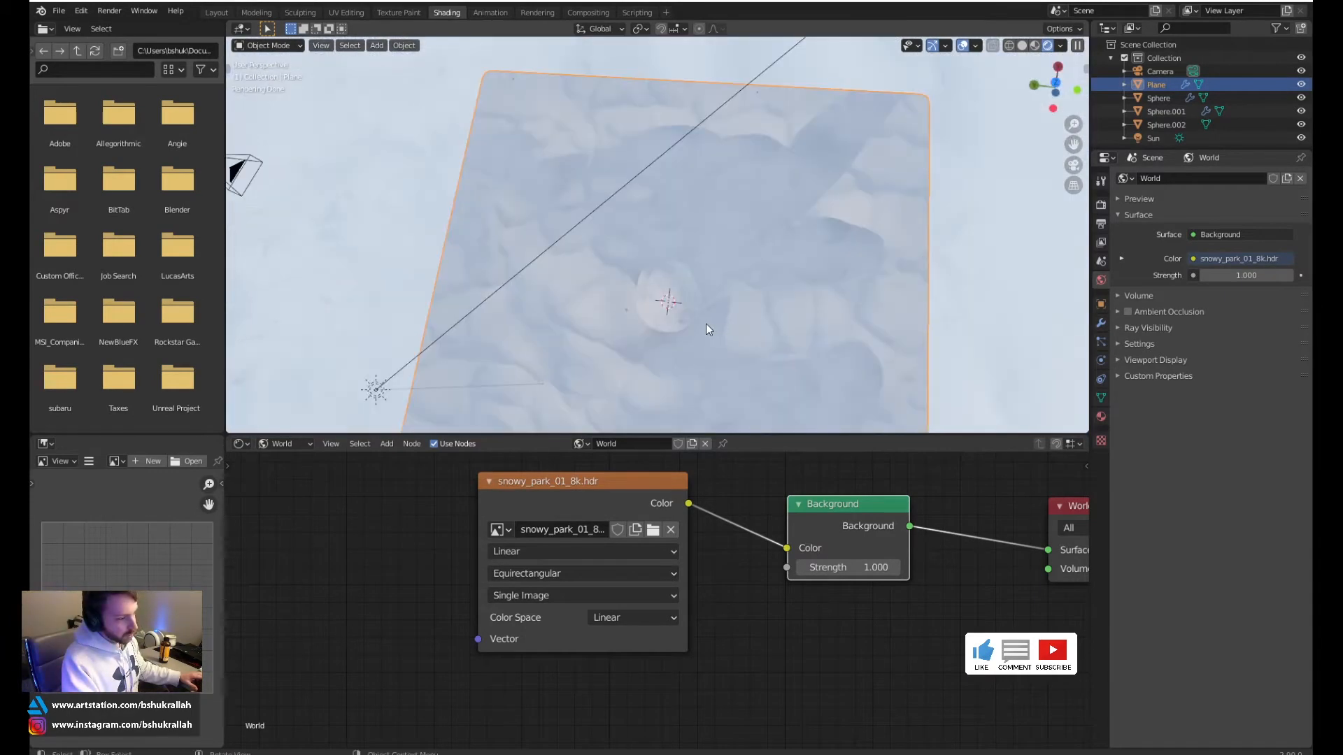
scroll(747, 533, down, 2)
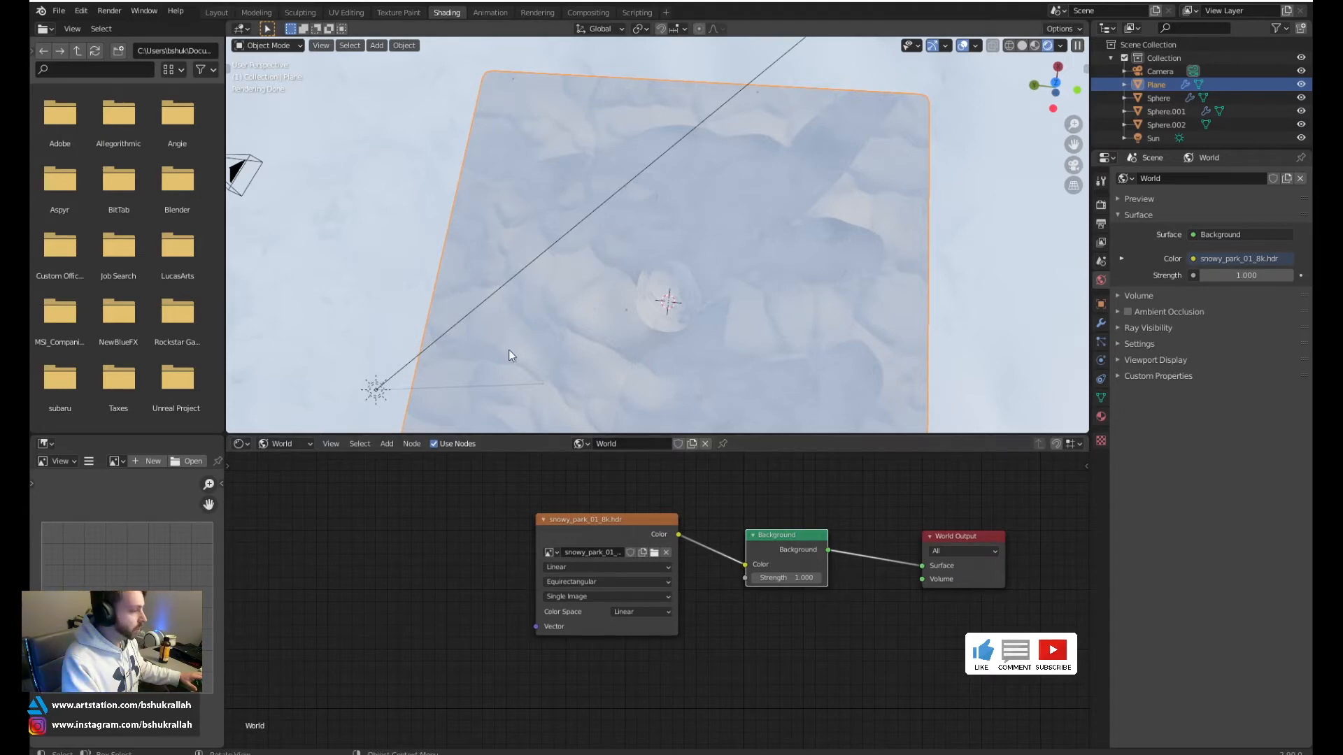
middle_drag(669, 342, 512, 360)
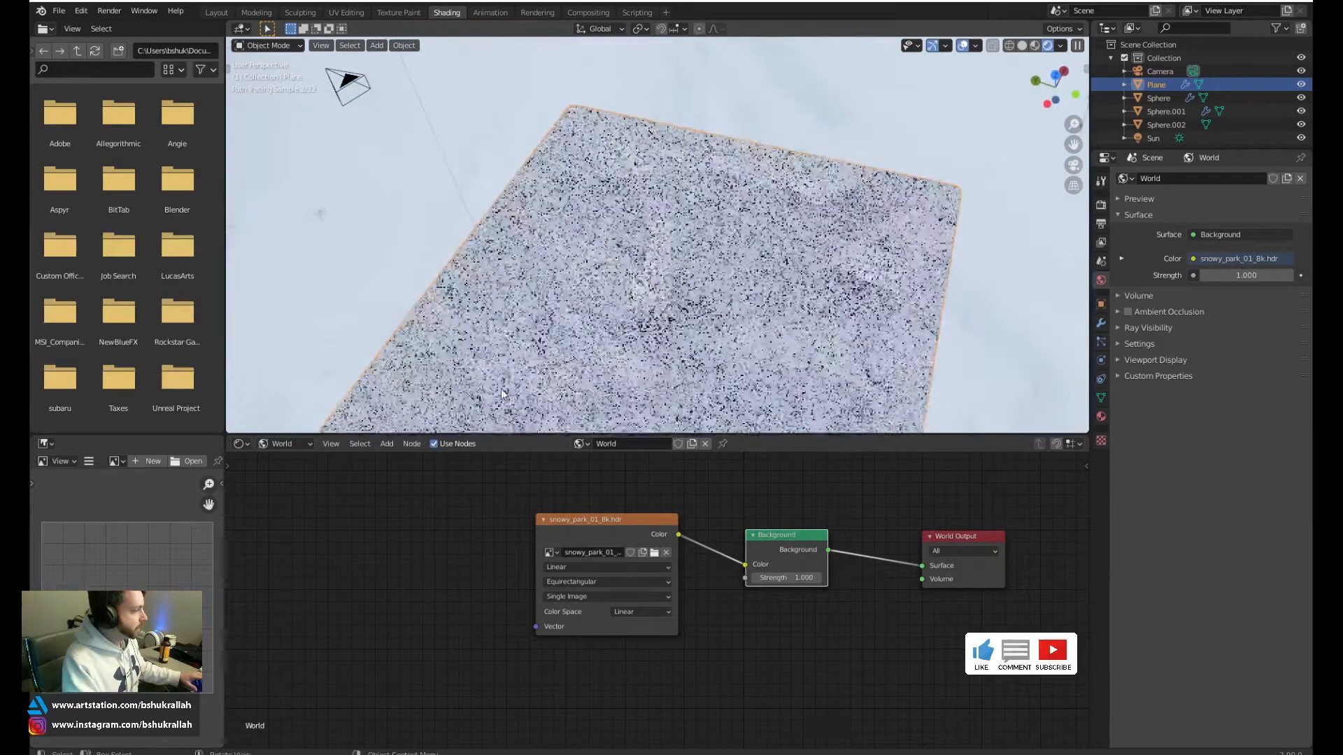
middle_drag(489, 528, 401, 516)
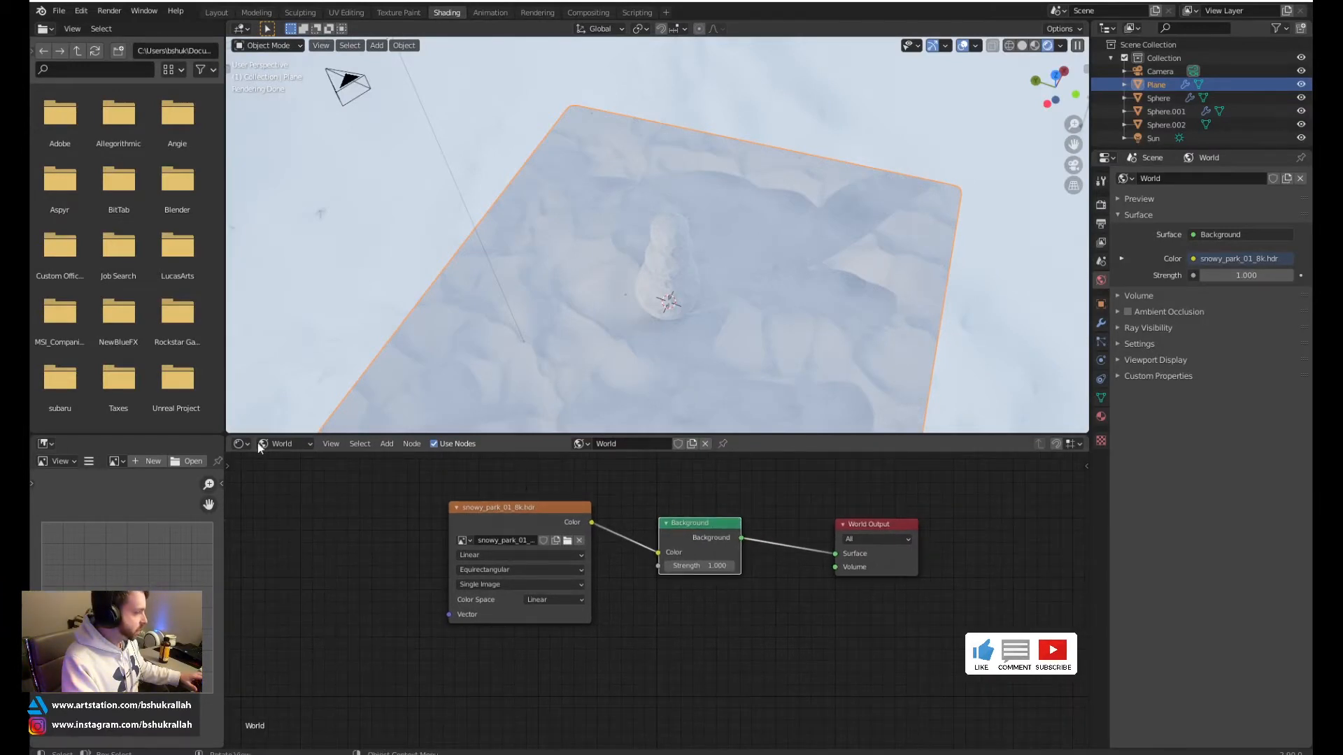
click(283, 443)
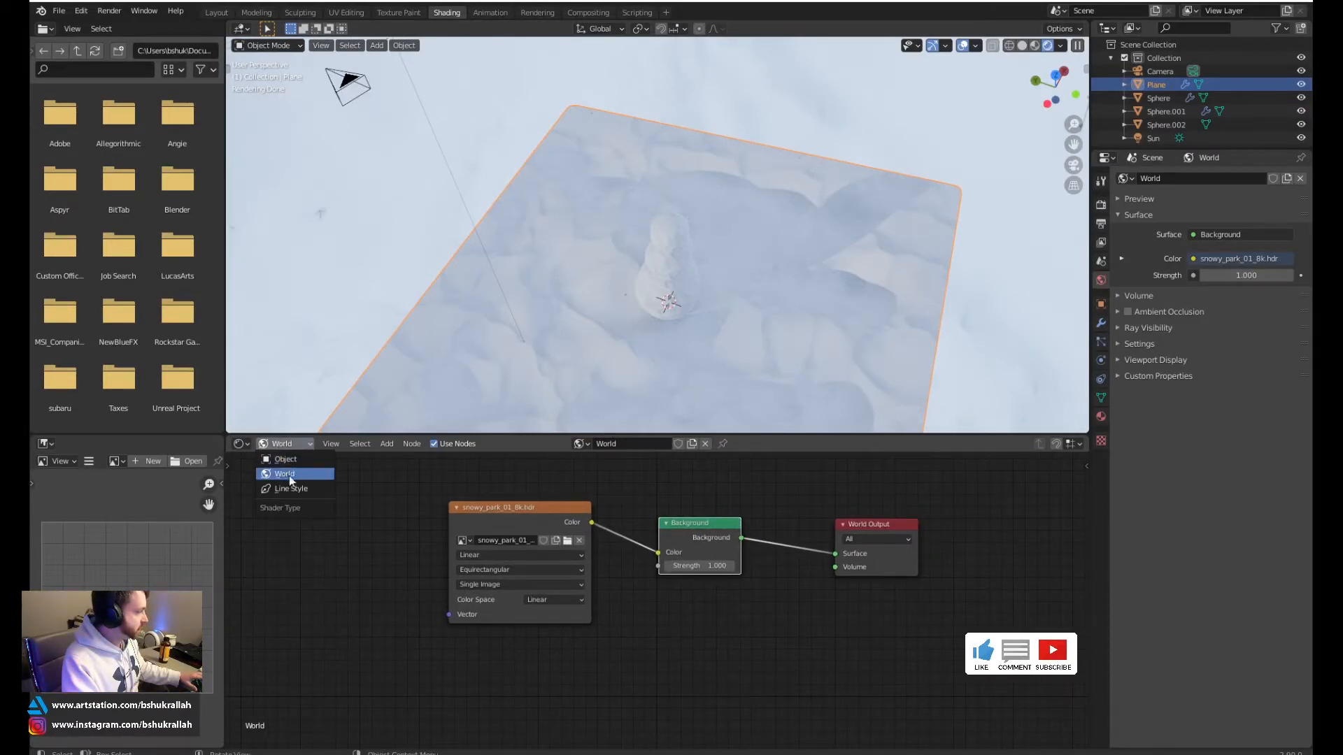
click(287, 461)
middle_drag(749, 280, 845, 334)
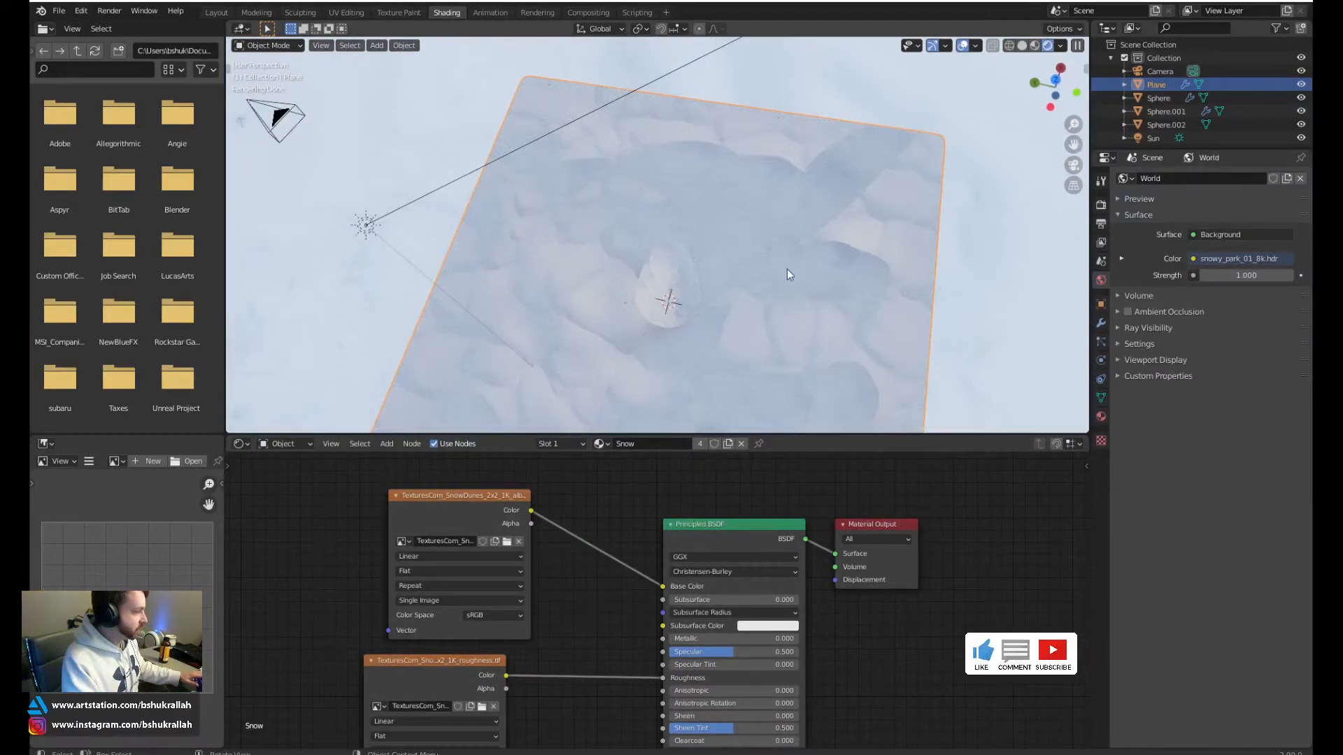
Make the ground plane's shared Snow material a single-user copy and rename it Snow_floor
click(1101, 417)
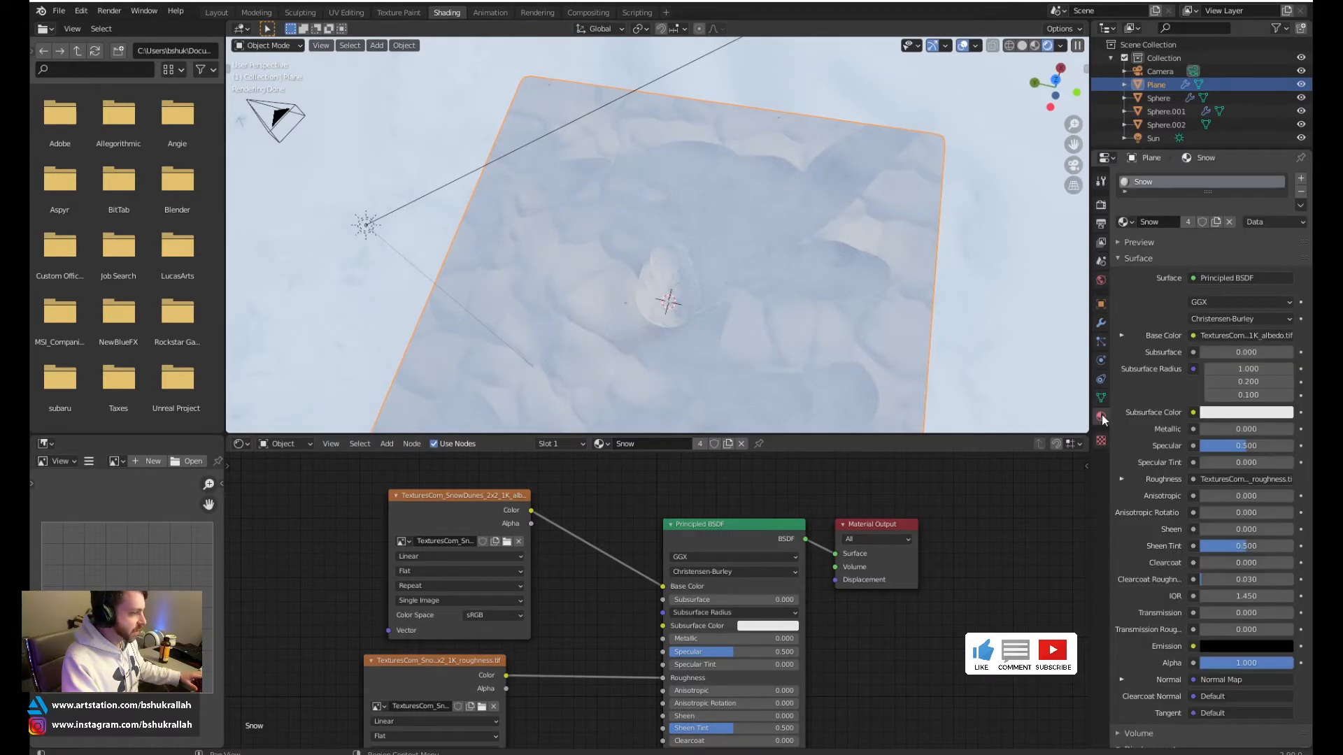
click(1189, 221)
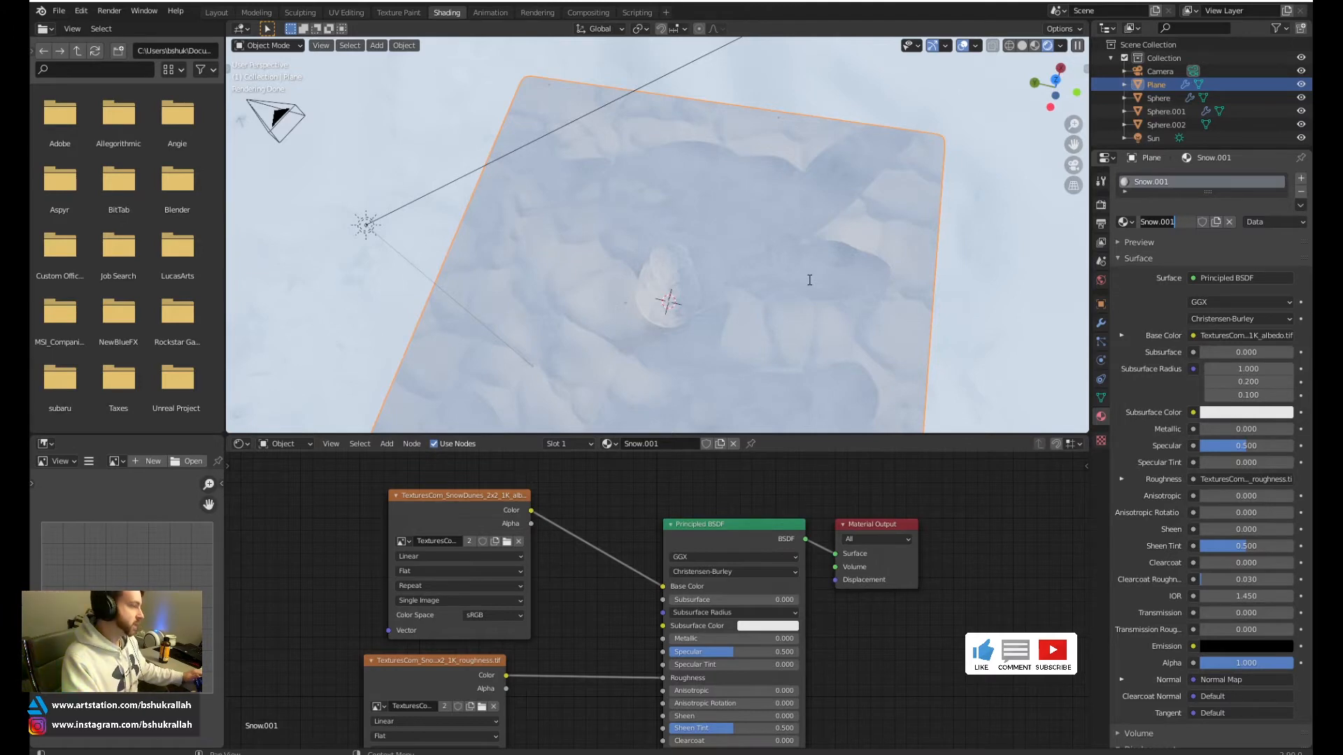
key(BackSpace)
key(BackSpace)
key(BackSpace)
key(BackSpace)
text(_)
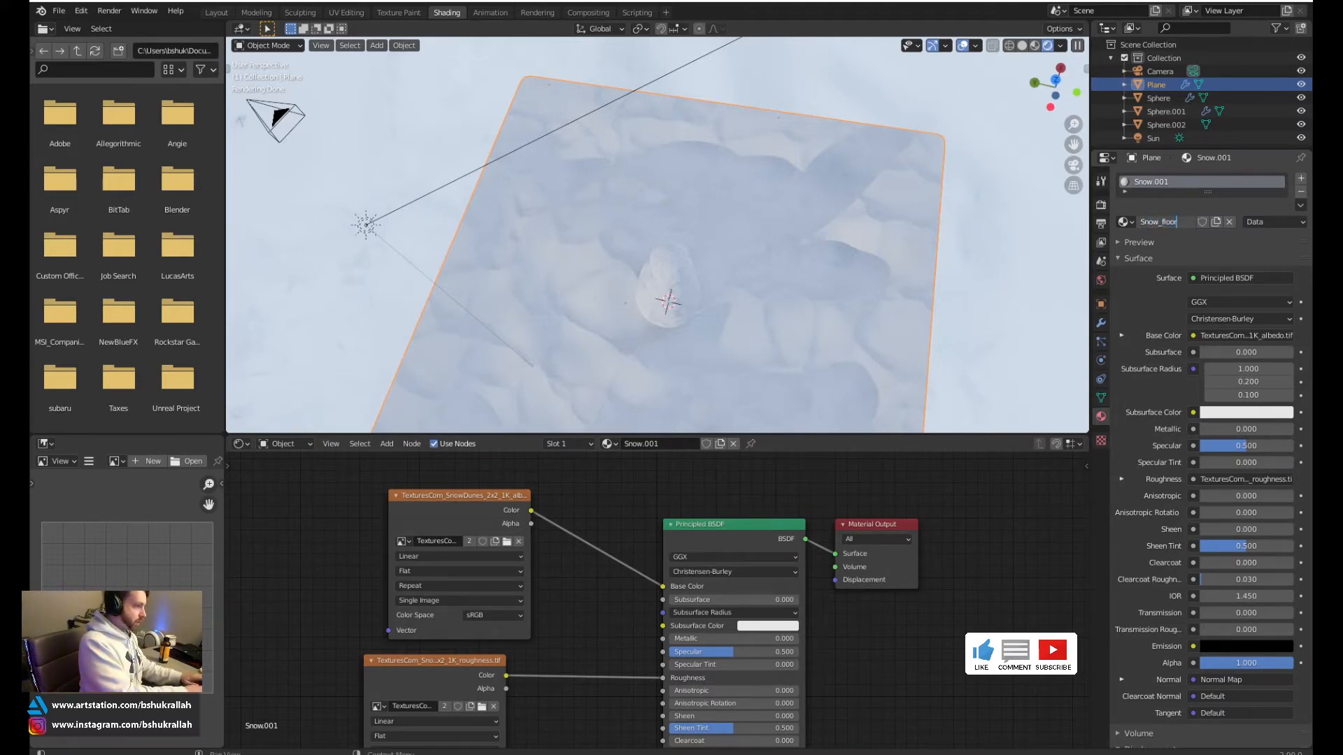
text(floor)
key(Return)
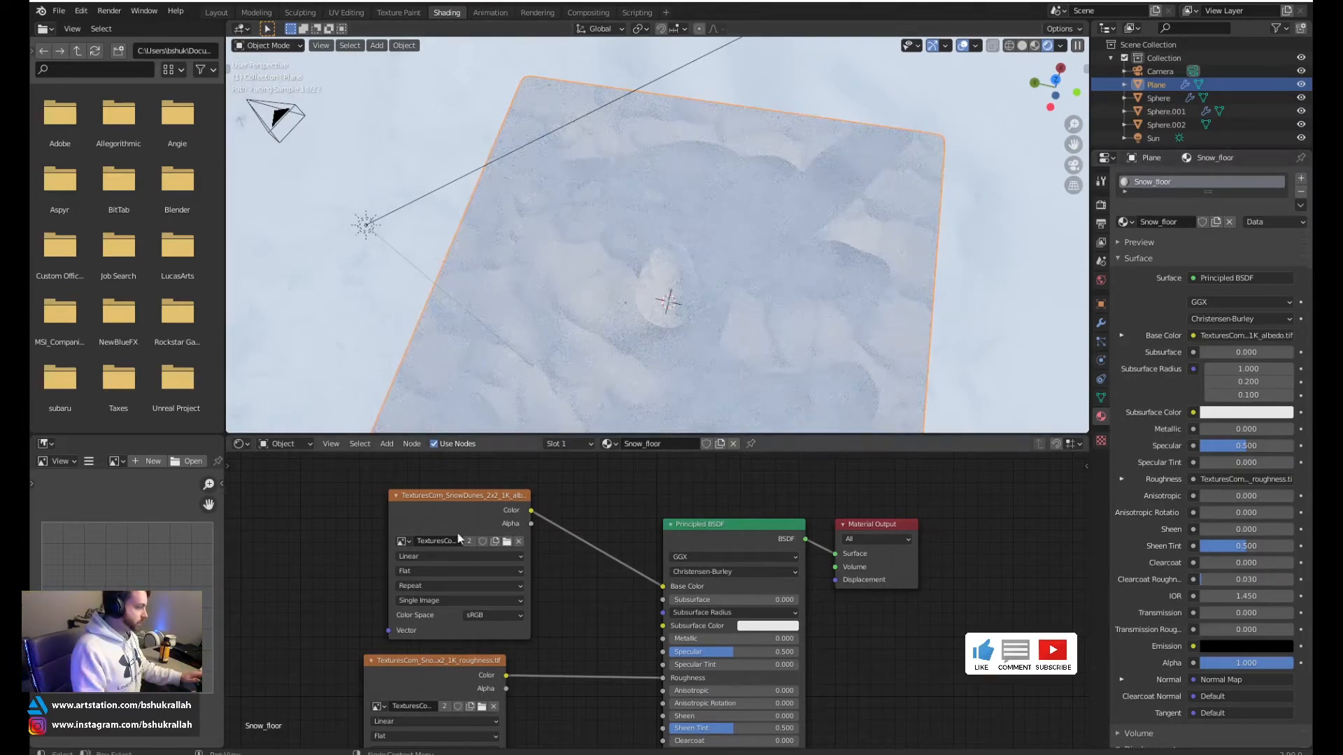
Add an empty Image Texture node to the Snow_floor material beside the existing albedo and roughness texture nodes
middle_drag(570, 645, 677, 515)
scroll(605, 581, down, 2)
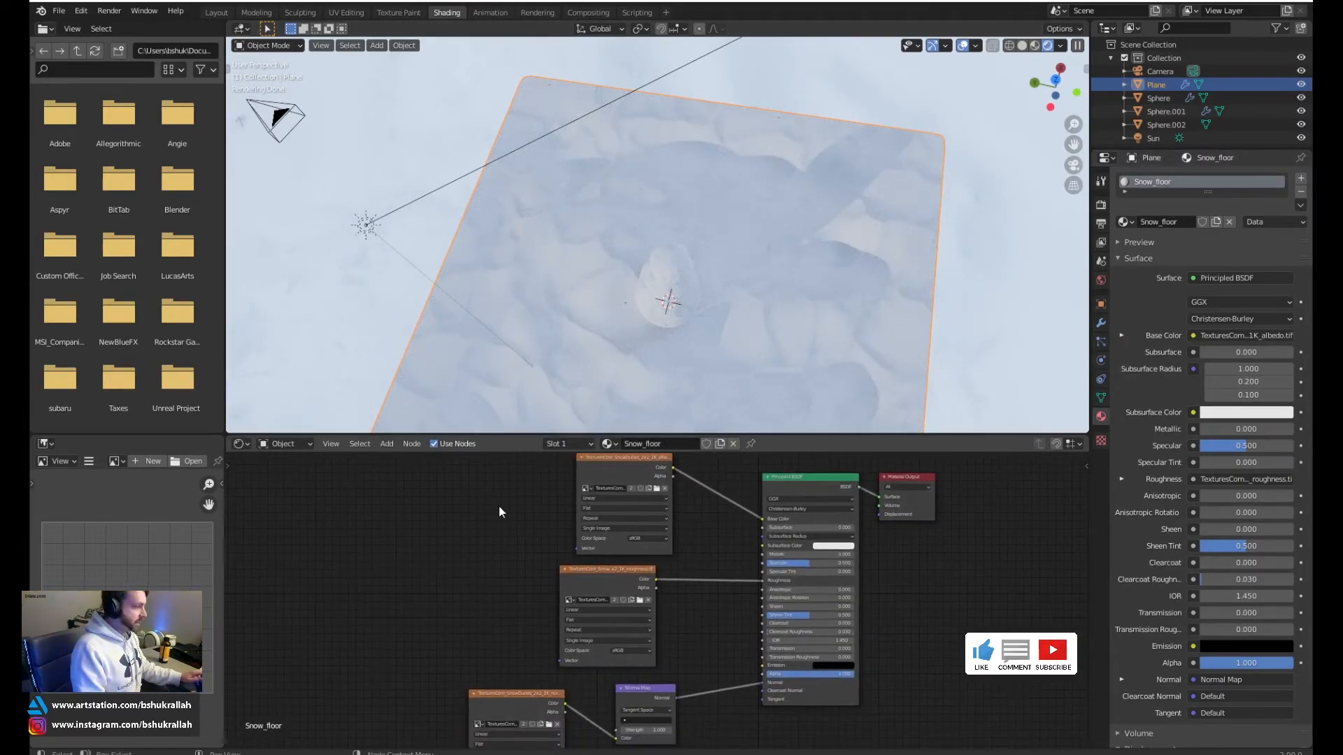
middle_drag(499, 511, 550, 538)
key(shift+a)
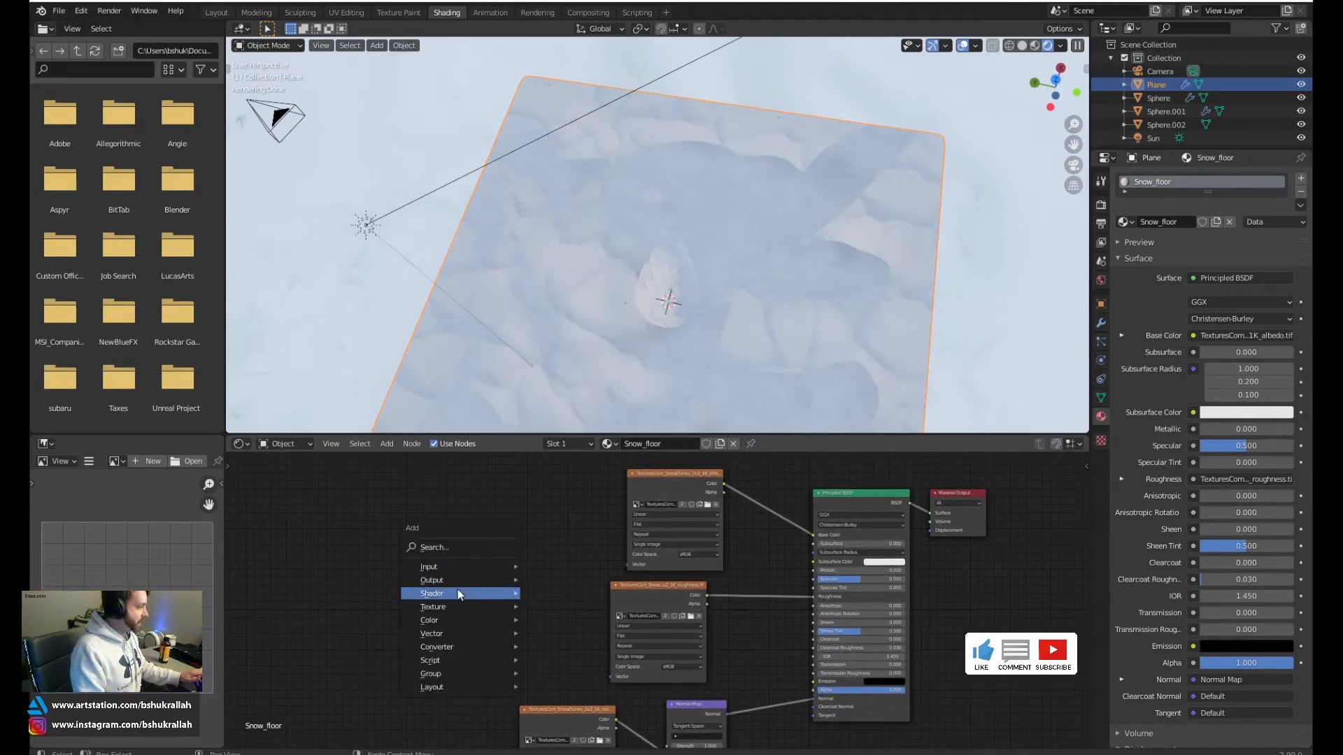
mouse_move(448, 613)
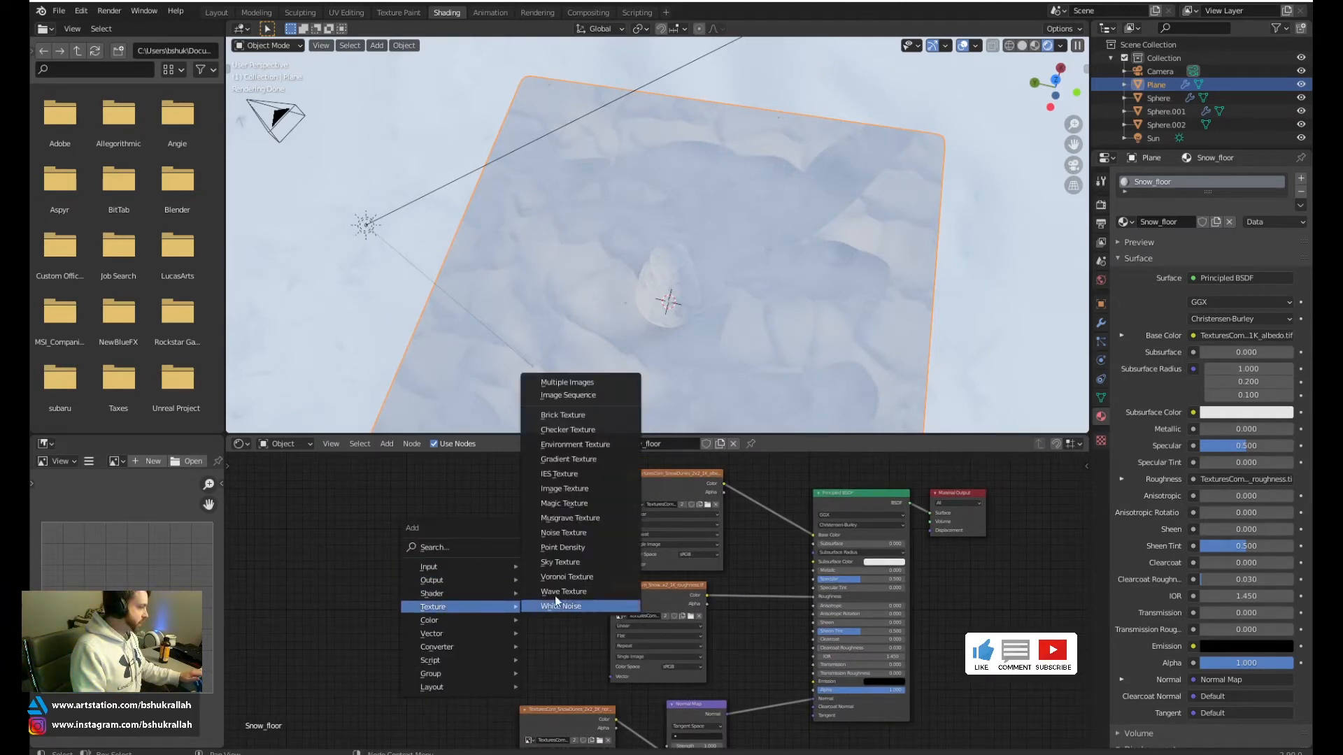
click(564, 489)
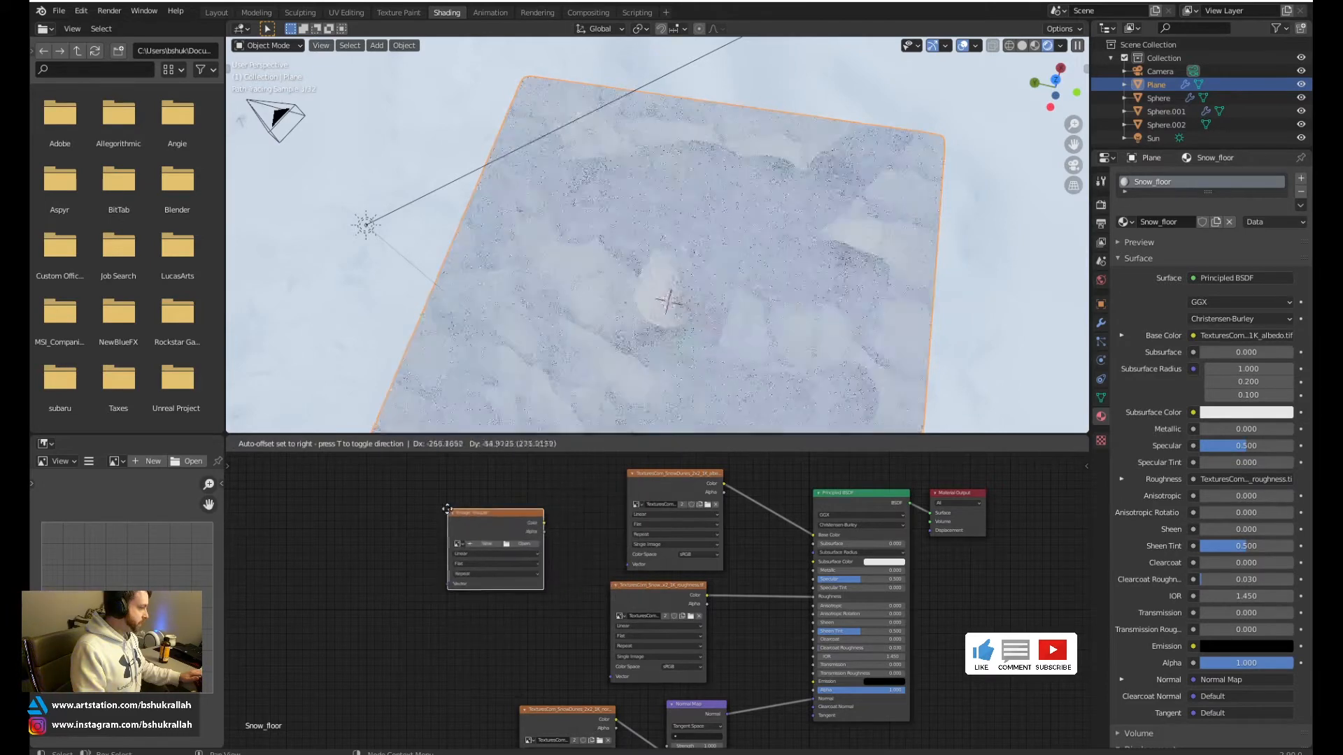
scroll(359, 577, up, 2)
middle_drag(376, 565, 493, 568)
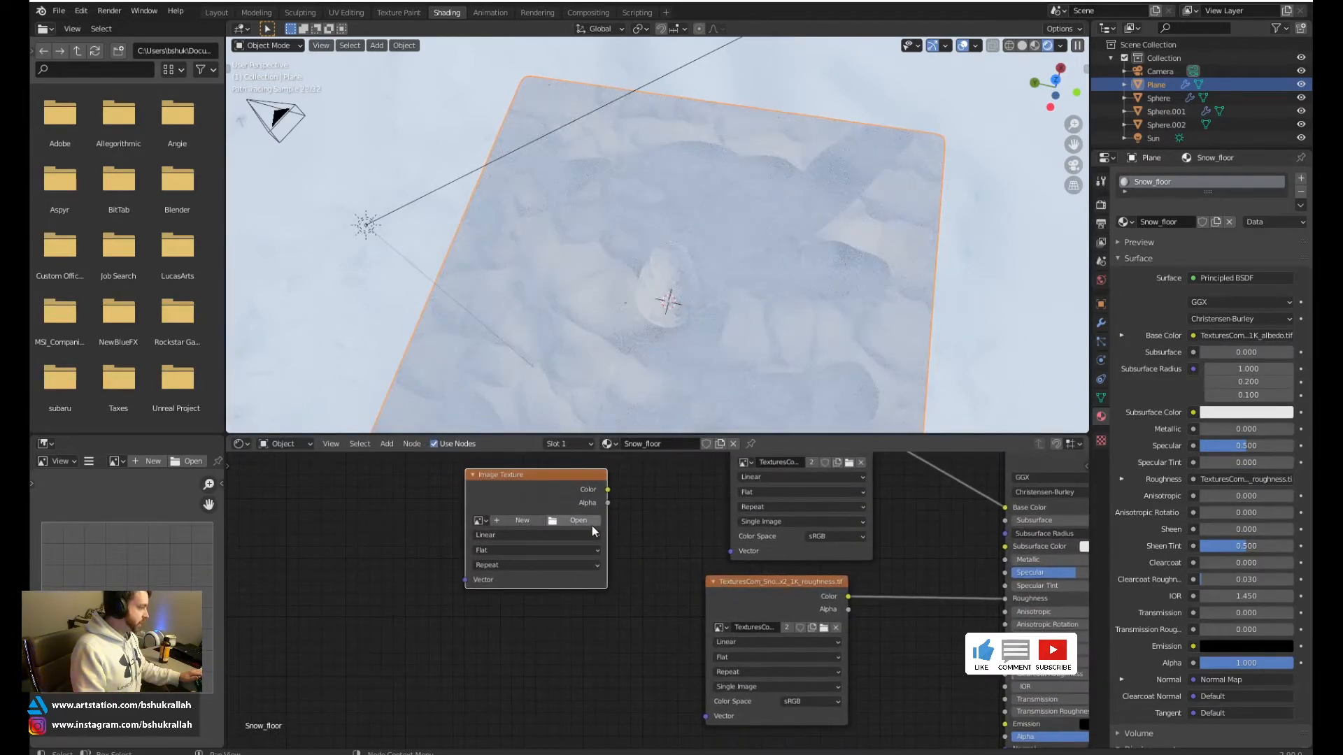
Load the FLOOR_ALPHA image into the empty Image Texture node and reposition the node beside the albedo texture
click(556, 519)
double_click(552, 115)
double_click(525, 68)
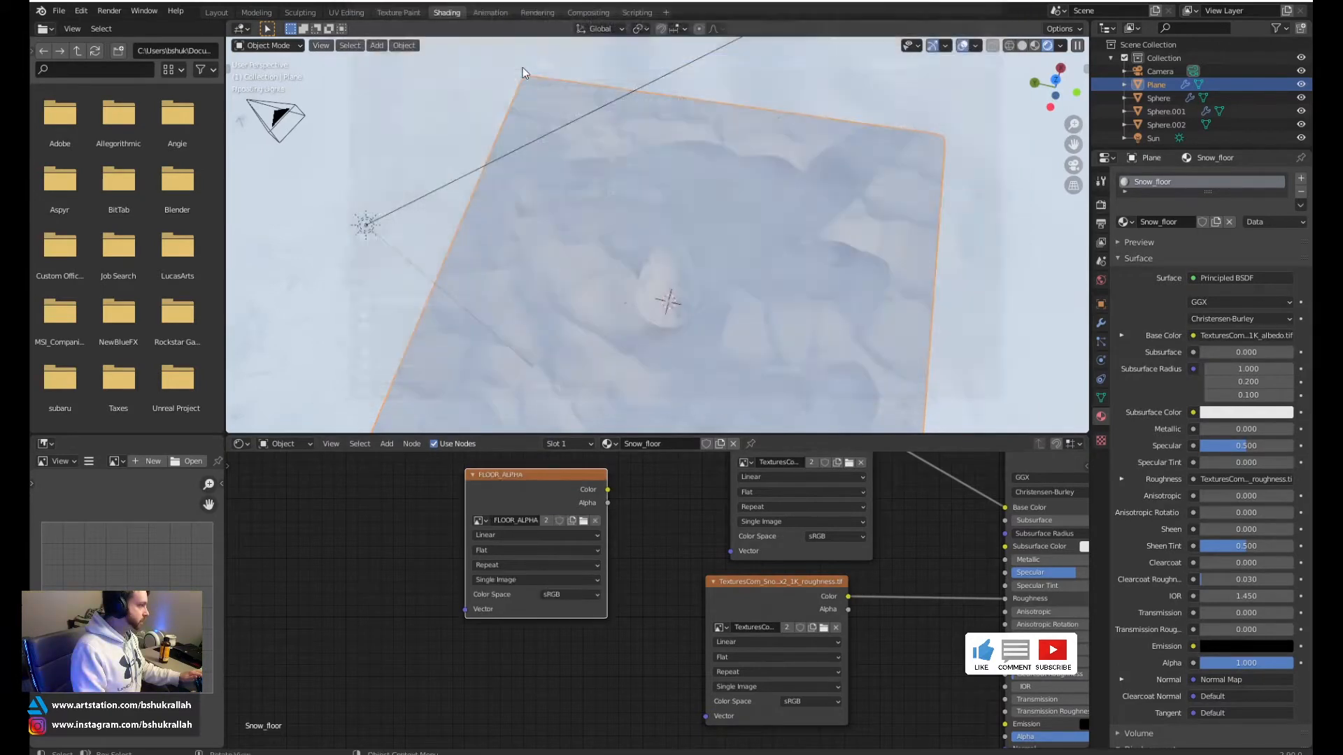
middle_drag(678, 544, 587, 608)
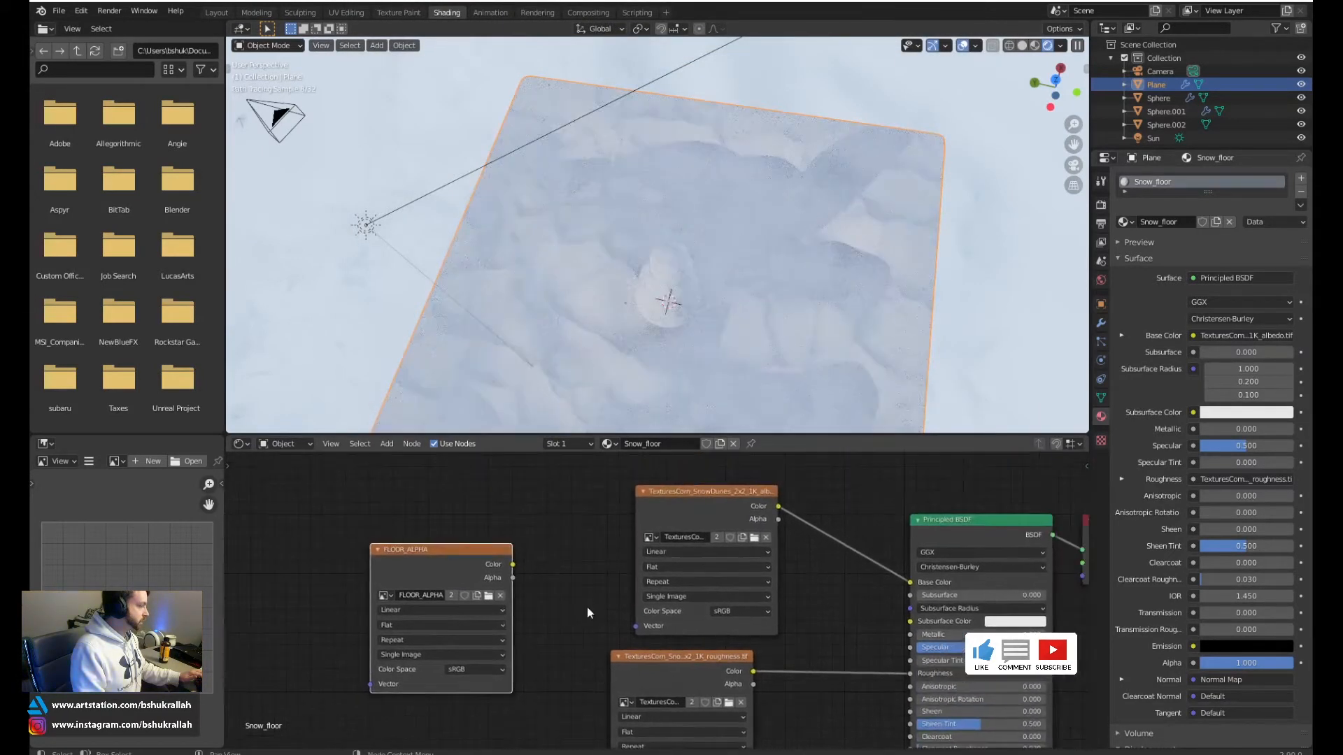
drag(448, 557, 485, 547)
Connect the FLOOR_ALPHA texture's Color output to the Principled BSDF's Alpha input and deselect the ground plane
middle_drag(666, 631, 654, 549)
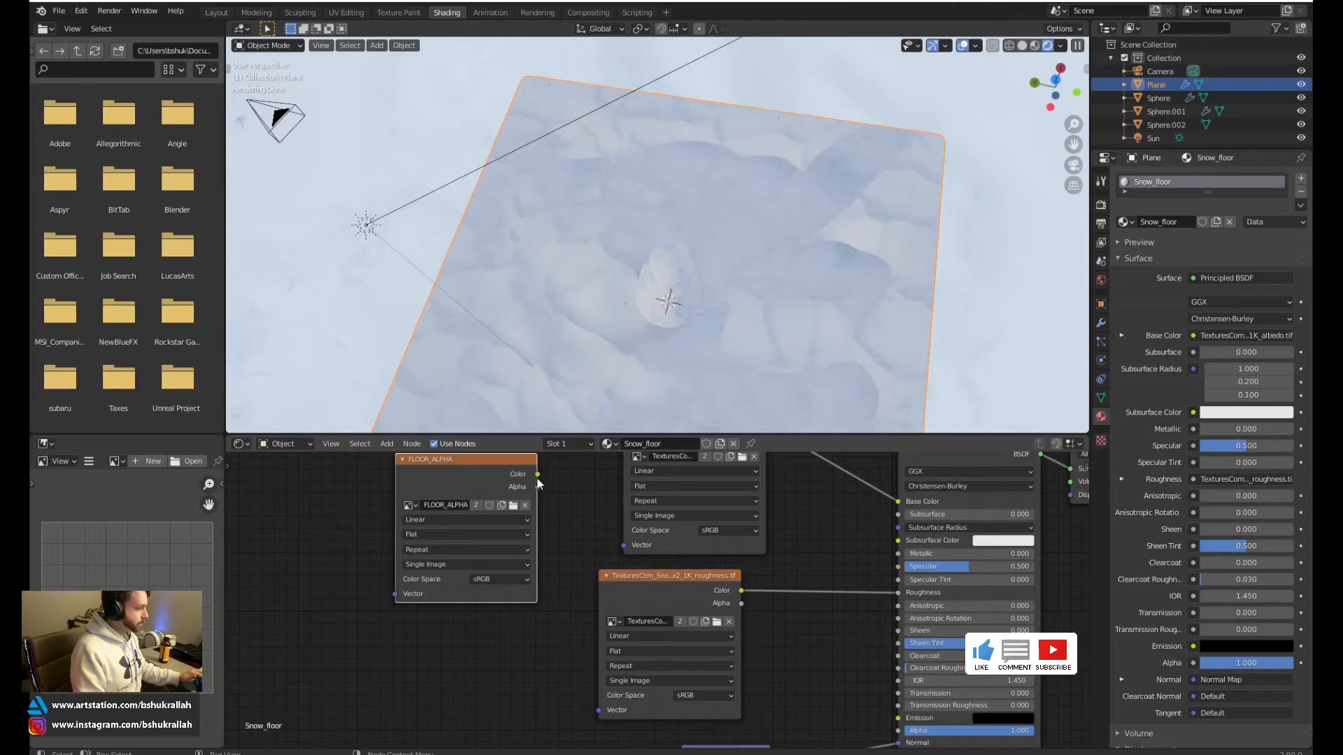
drag(537, 480, 897, 731)
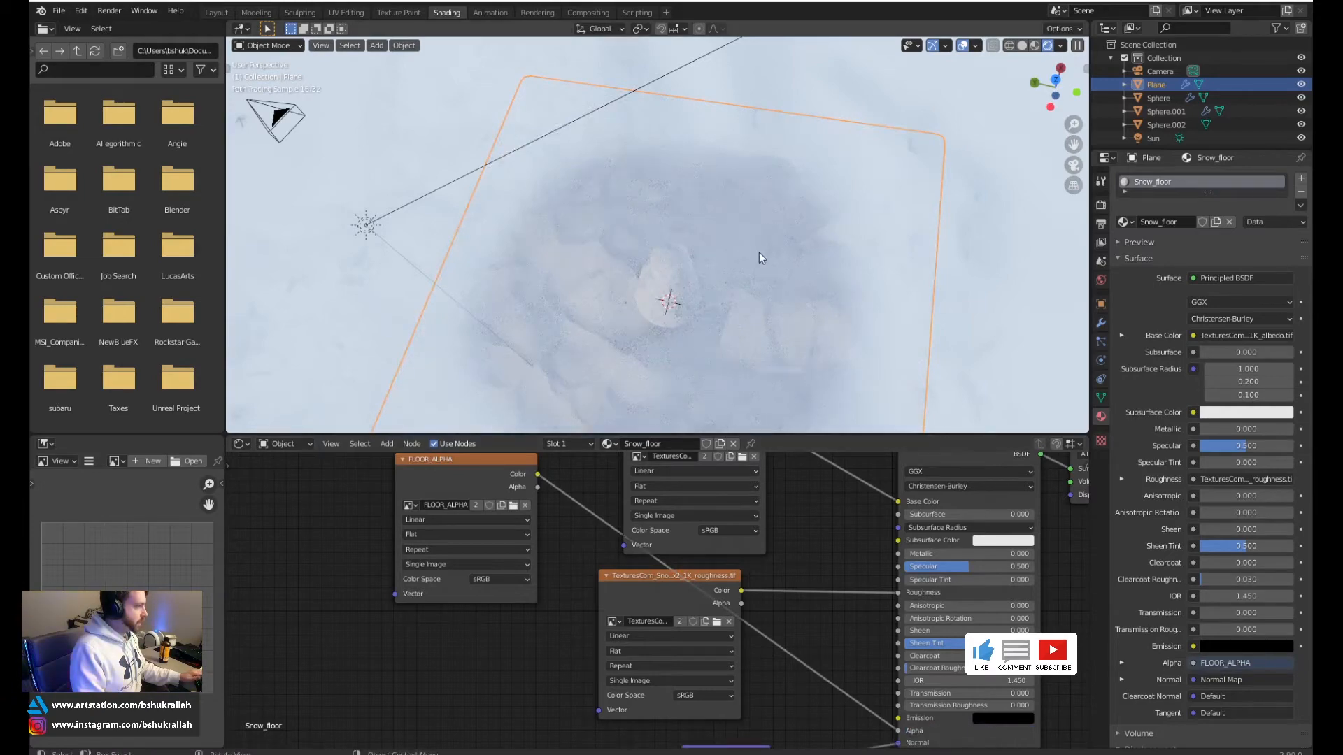
key(alt+a)
middle_drag(789, 305, 716, 275)
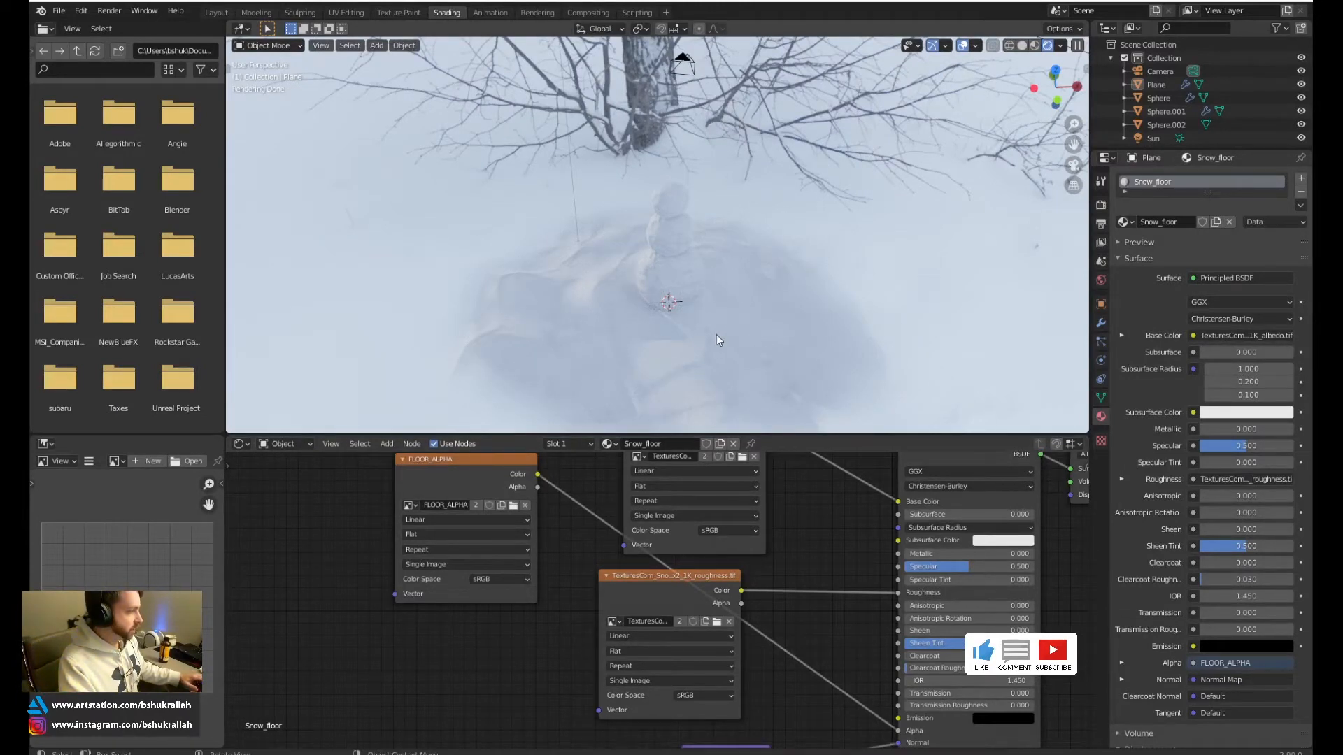
Return to the Layout workspace, select the snow ground plane and enter Edit Mode in the camera view
click(399, 13)
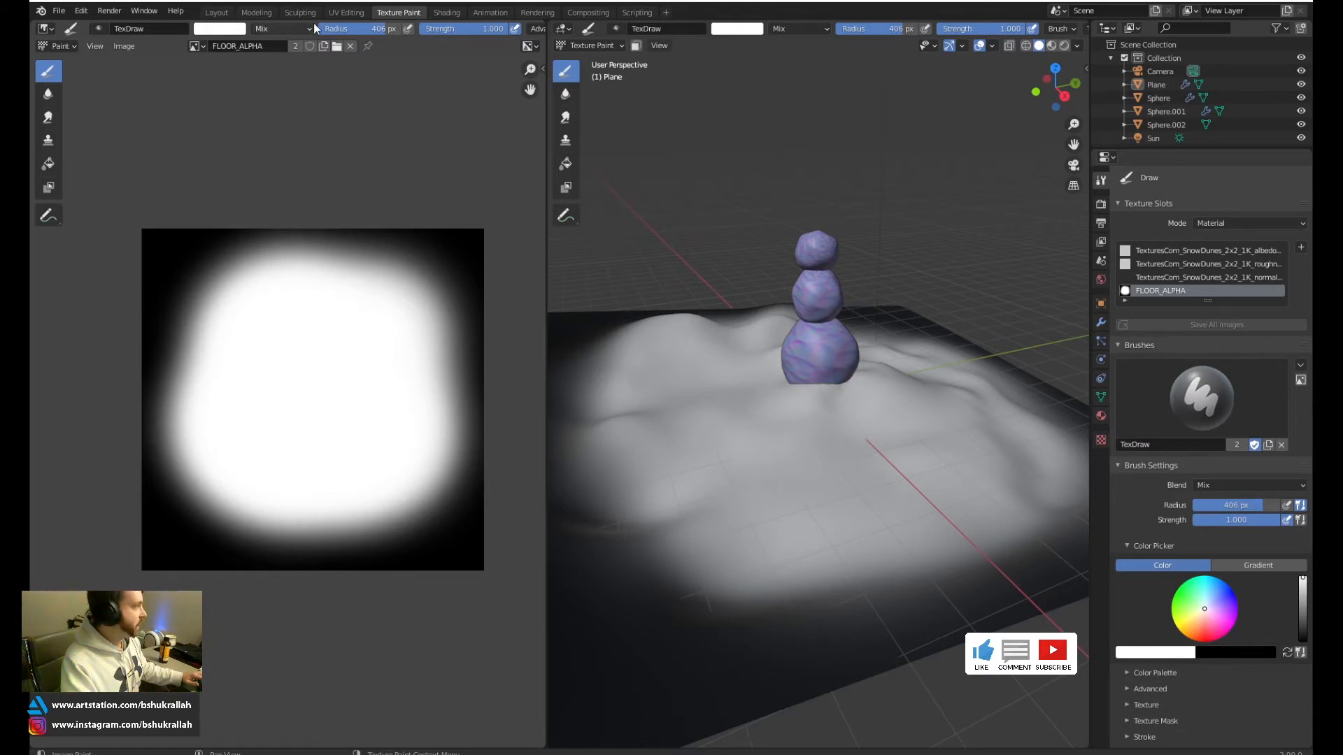
click(217, 12)
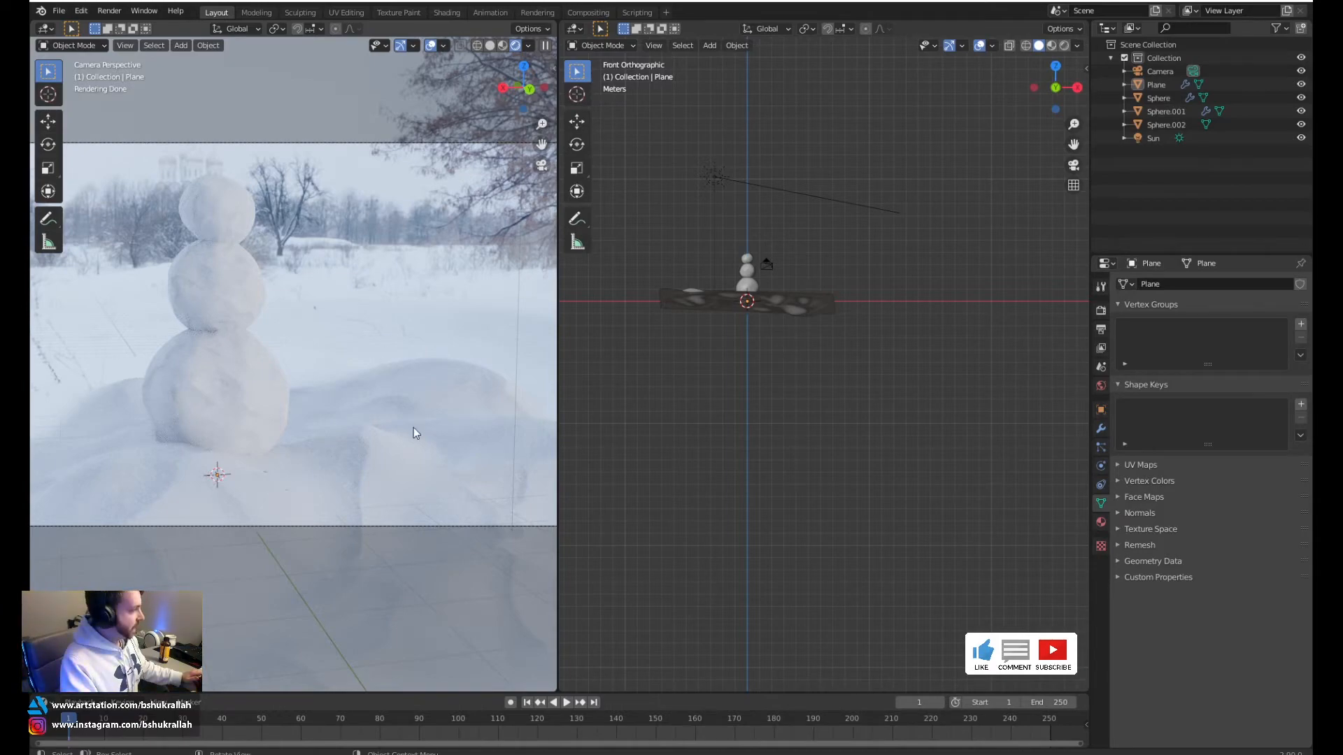
scroll(396, 433, up, 5)
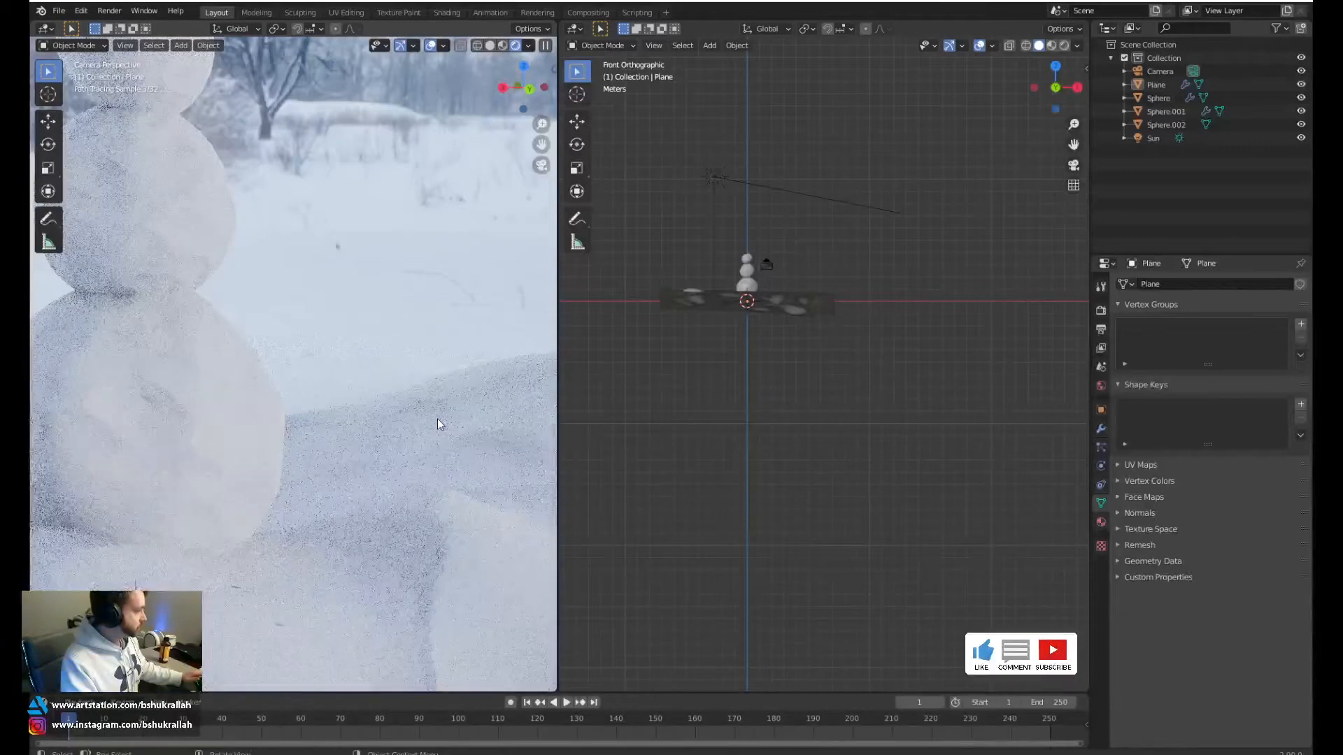
click(438, 418)
key(Tab)
scroll(498, 426, down, 4)
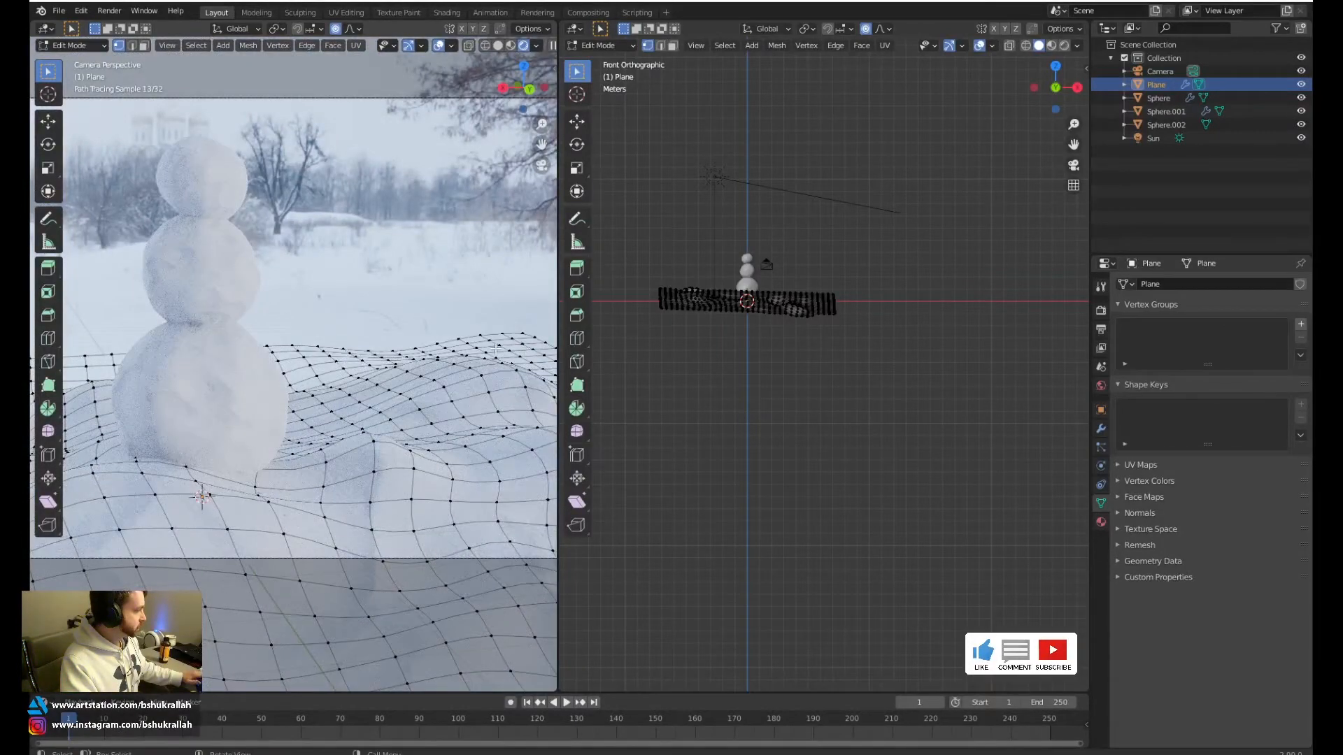
middle_drag(482, 377, 452, 389)
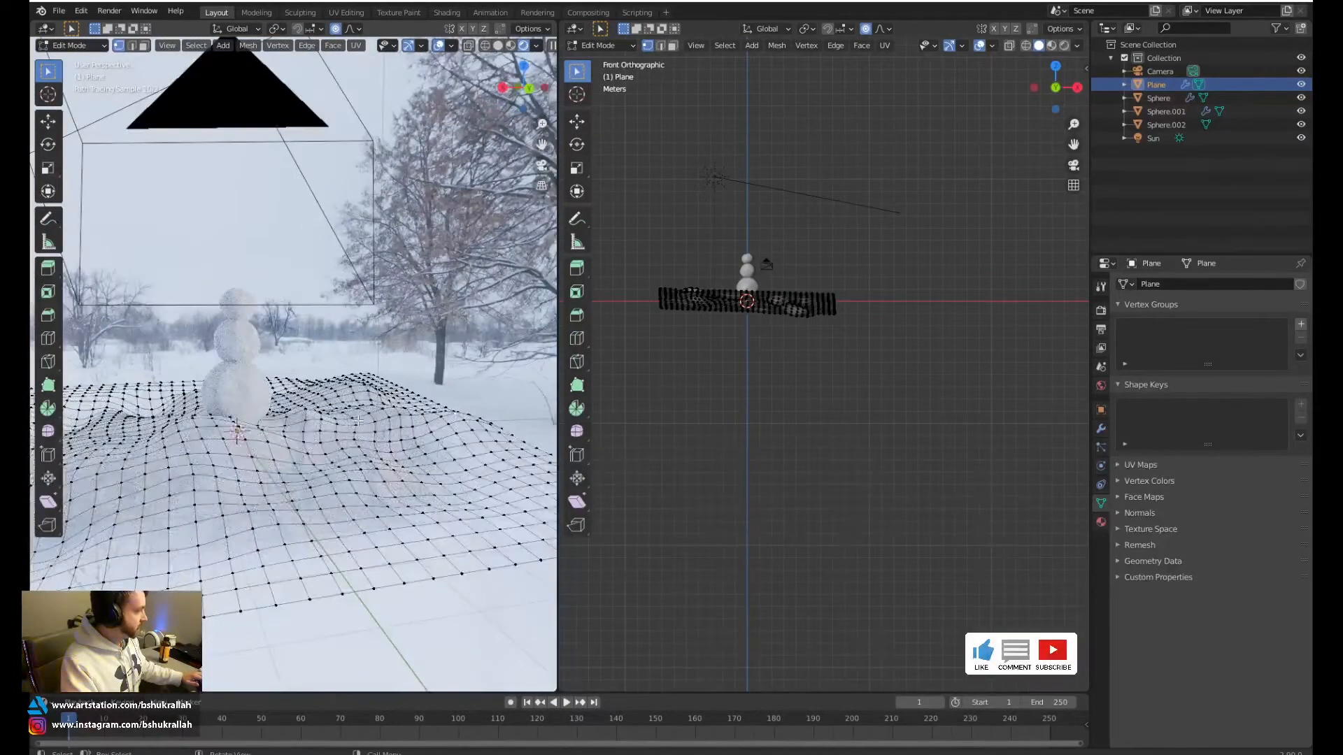
key(KP_0)
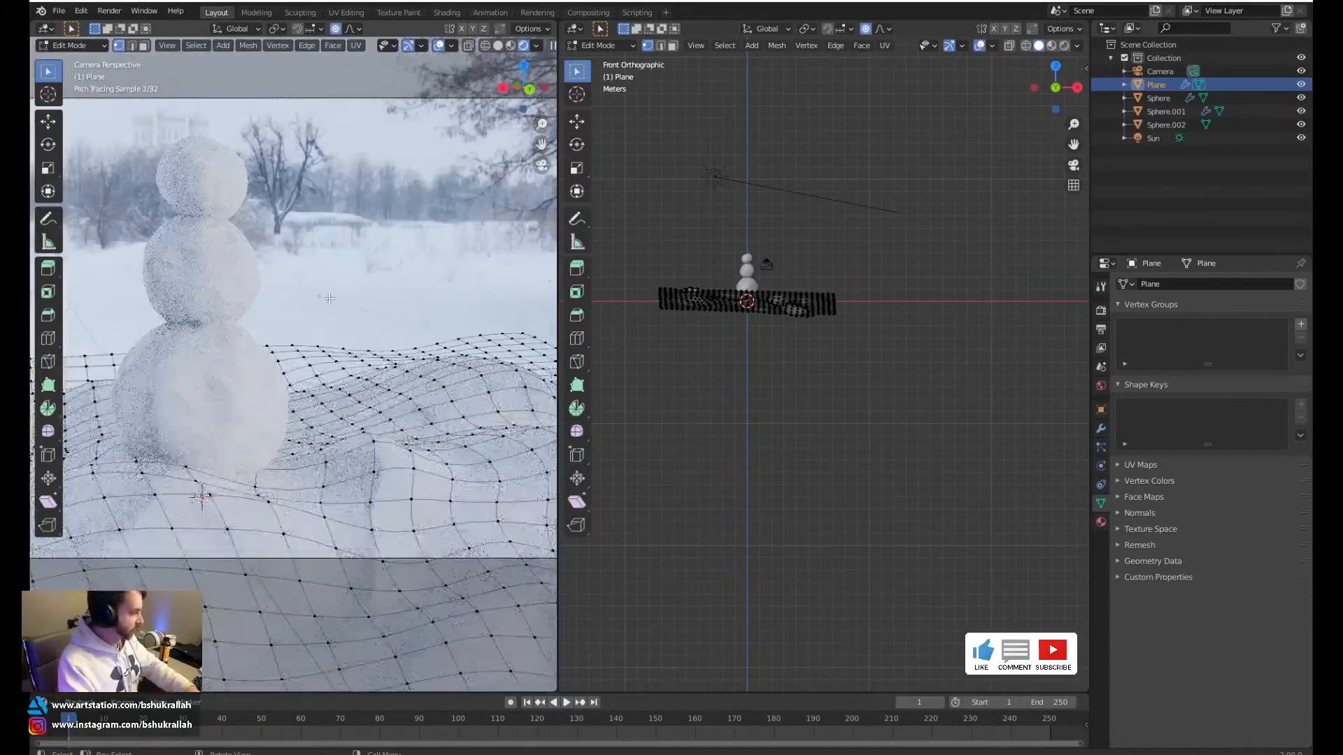
scroll(833, 283, up, 4)
middle_drag(737, 241, 707, 292)
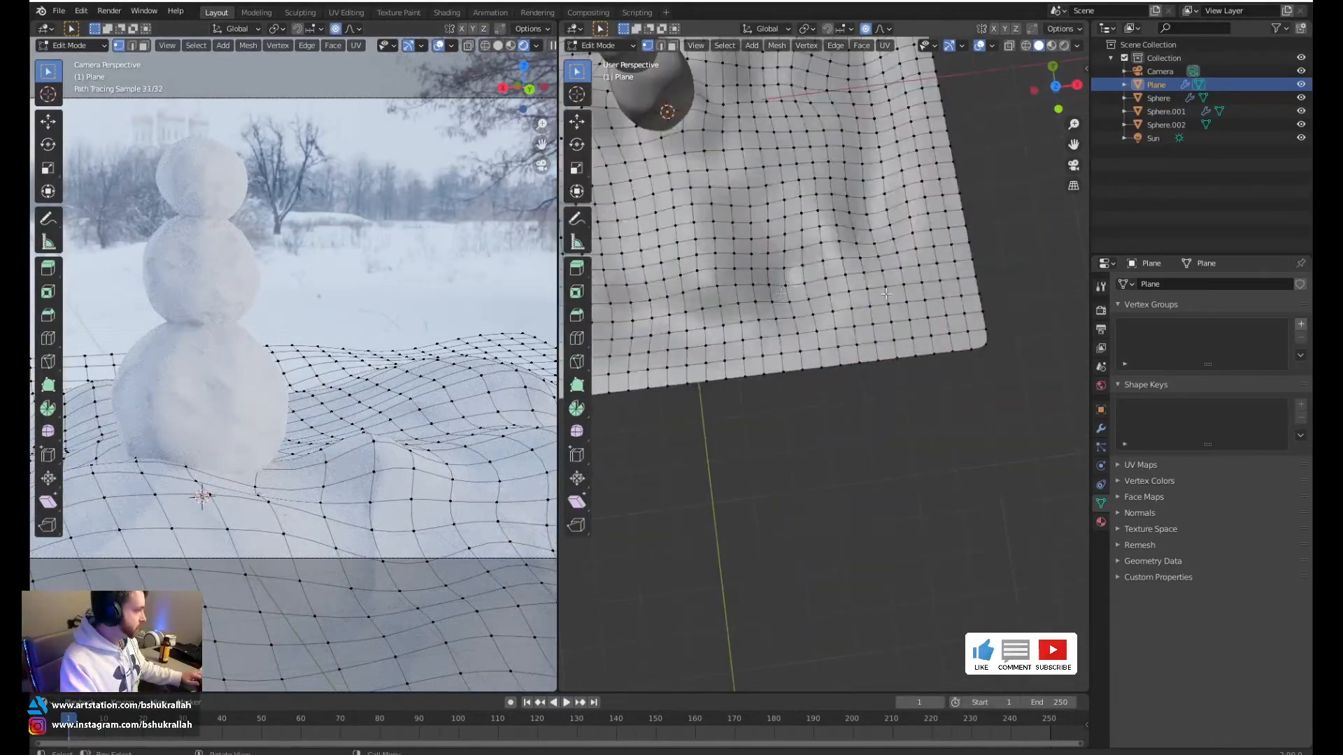
Raise the ground mesh at its far edge beside the snowman using proportional editing, checking the shape in Object Mode
click(471, 355)
key(g)
click(472, 303)
middle_drag(472, 302, 470, 358)
key(KP_0)
key(Tab)
key(Tab)
key(g)
click(489, 294)
key(Tab)
scroll(483, 308, down, 2)
shift+middle_drag(482, 315, 342, 300)
key(Tab)
key(Tab)
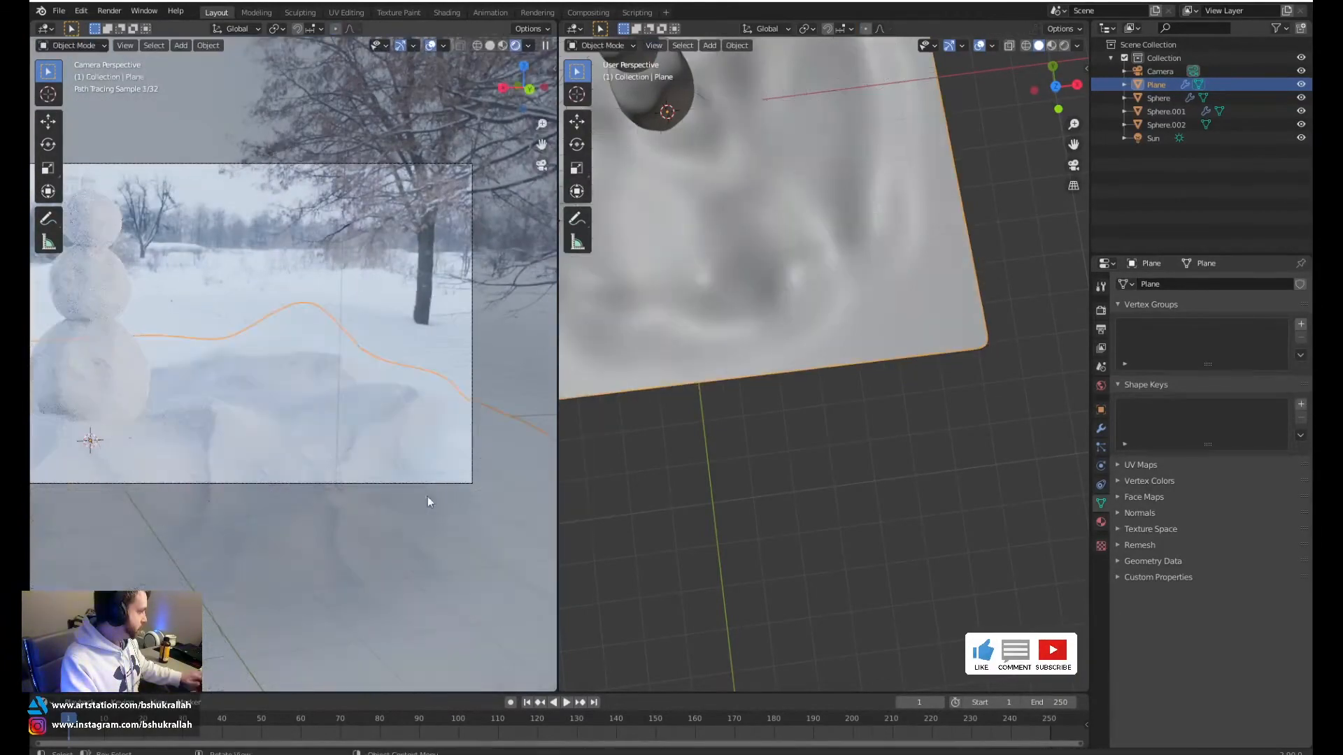
Lower a ground vertex near the camera frame's edge slightly, then exit Edit Mode and deselect everything
key(Tab)
click(435, 389)
key(g)
click(434, 399)
key(Tab)
key(alt+a)
shift+middle_drag(162, 429, 303, 403)
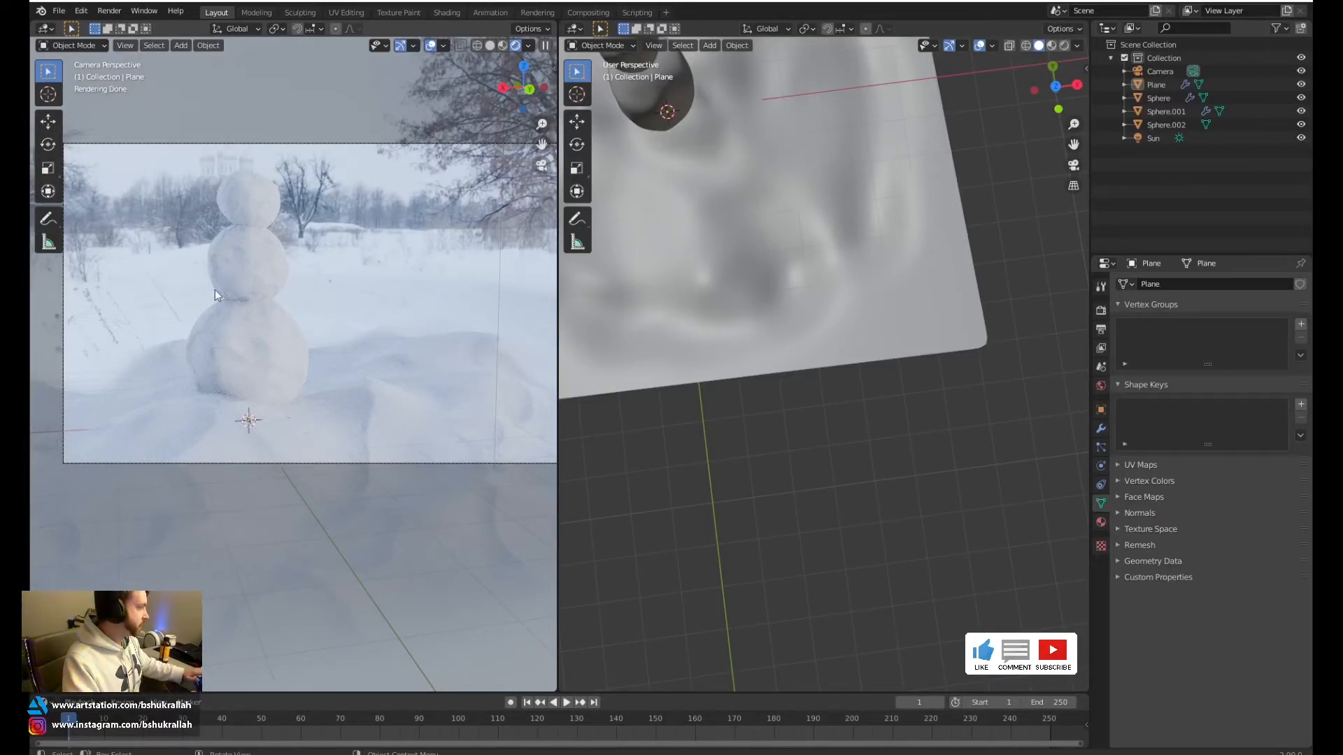
Inspect how the snow ground blends into the background around the snowman, and save the file
scroll(216, 289, up, 4)
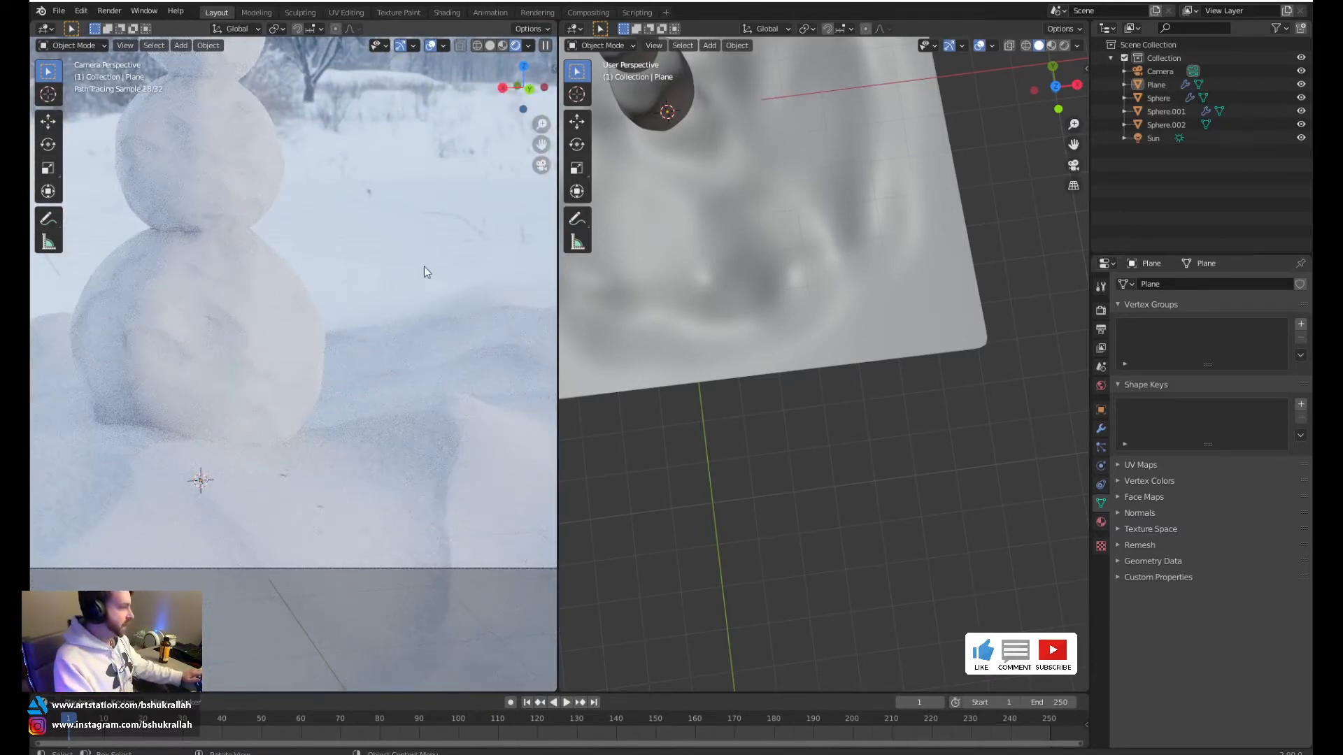
shift+middle_drag(495, 237, 457, 279)
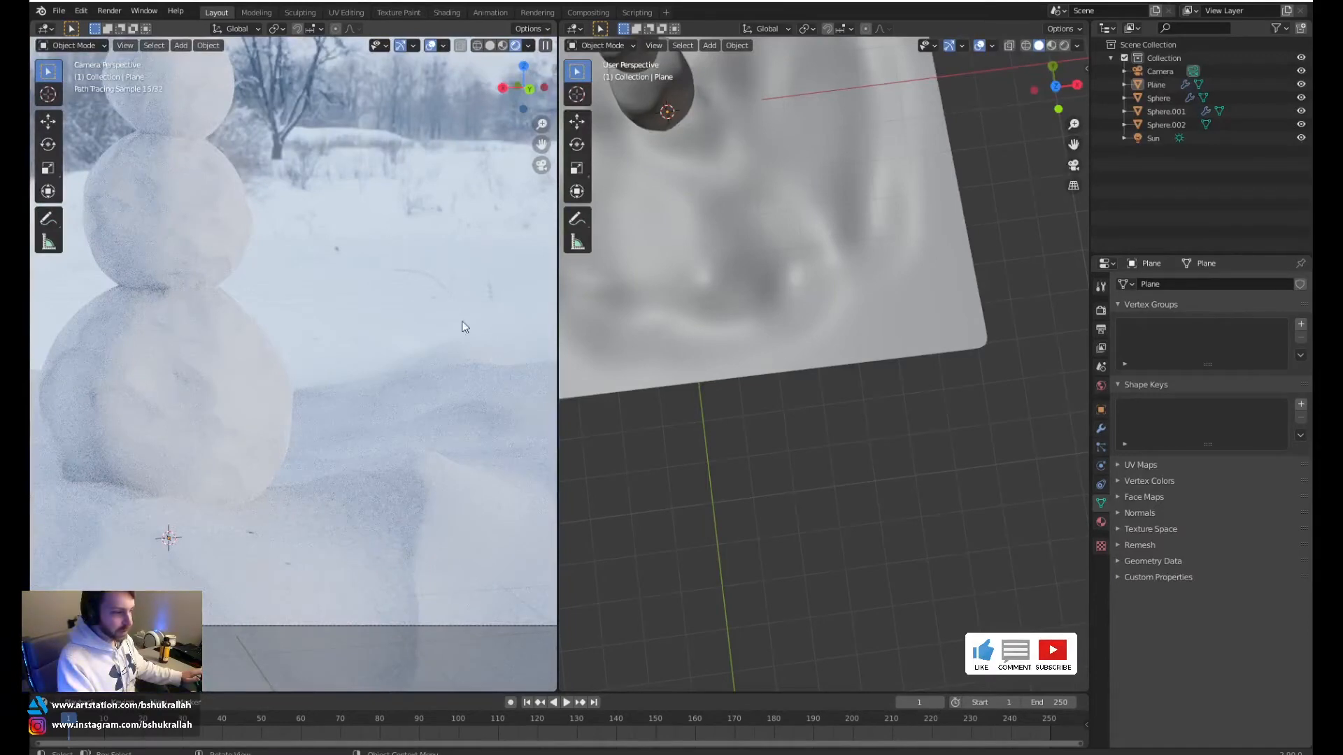
scroll(469, 353, down, 2)
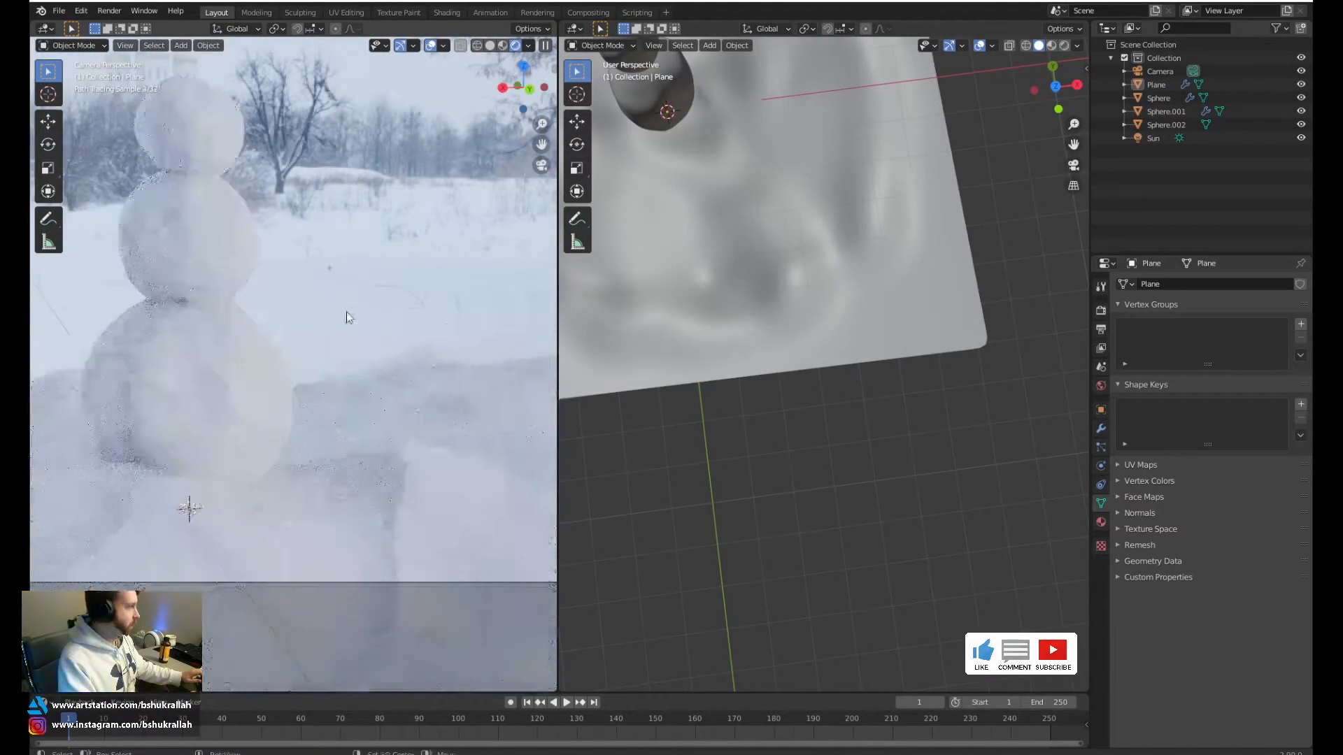
key(a)
click(397, 303)
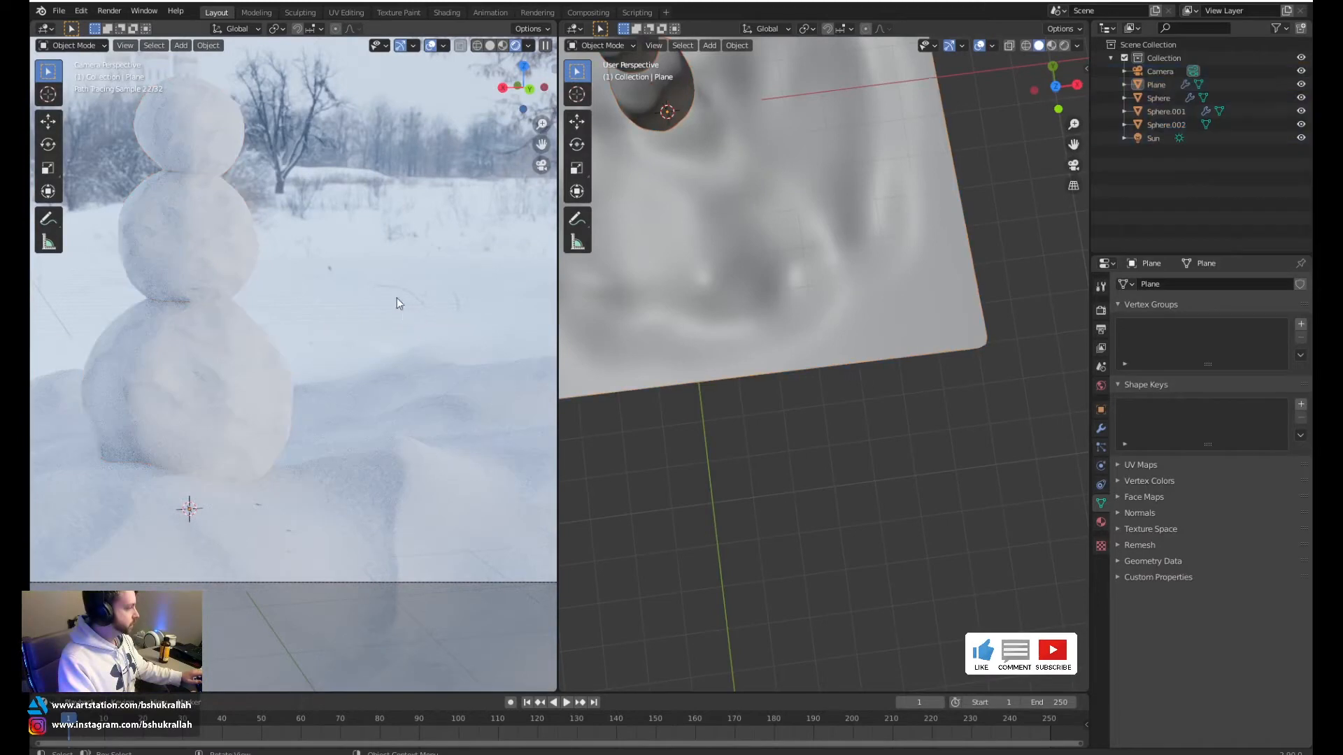
click(58, 11)
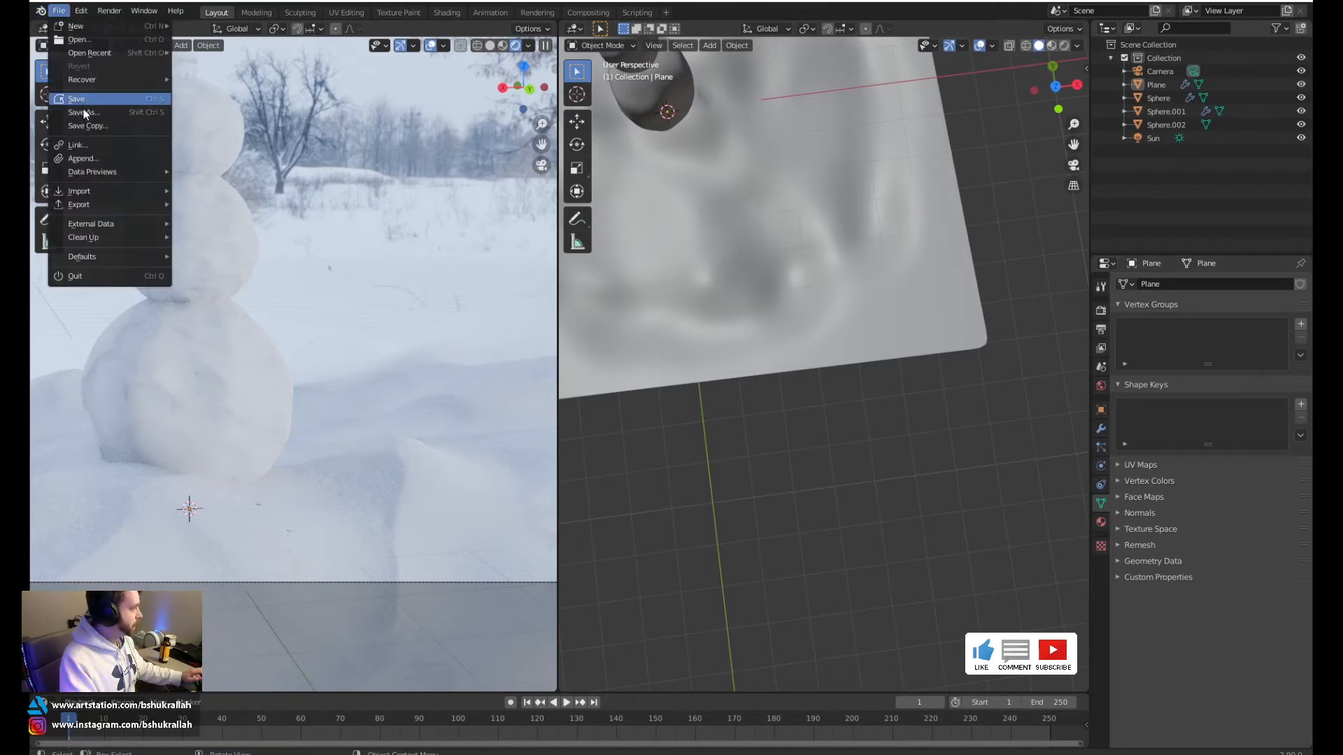
click(64, 99)
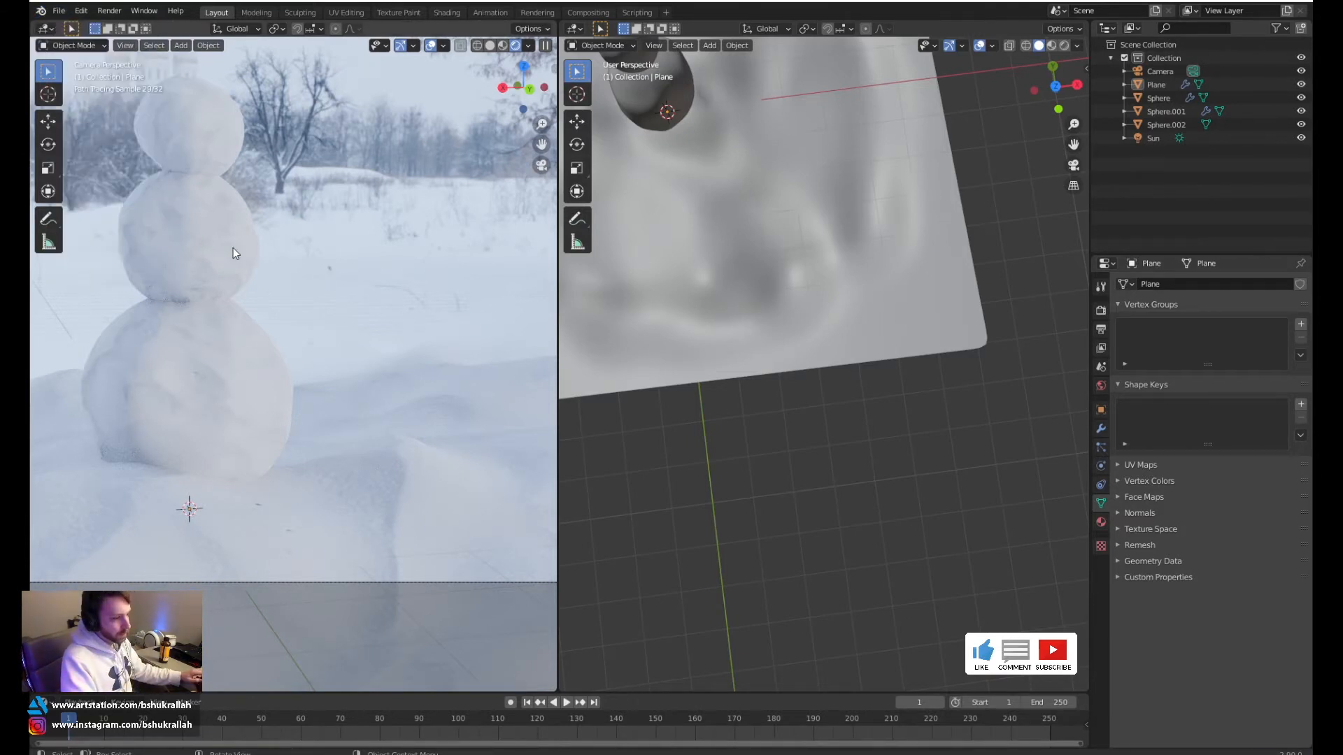
Add a new mesh plane at the 3D cursor beneath the snowman
shift+middle_drag(212, 241, 354, 265)
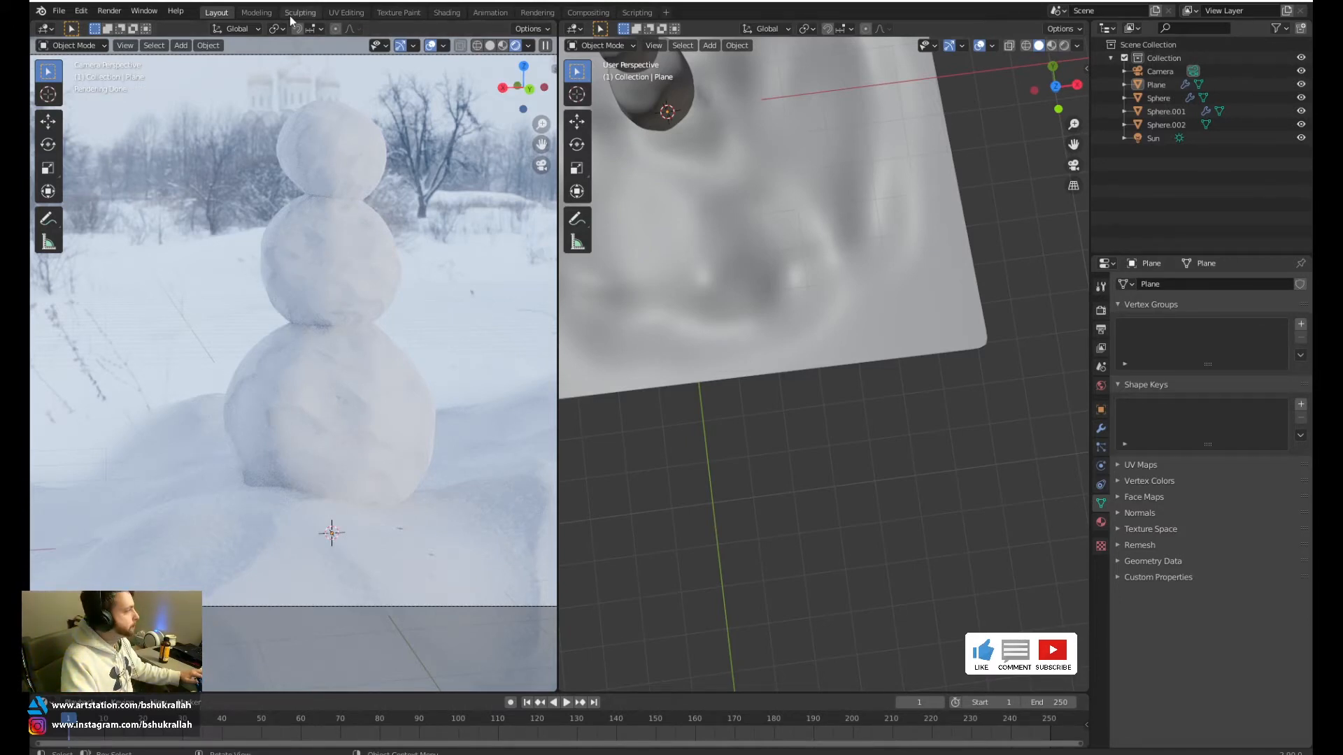
scroll(769, 251, down, 6)
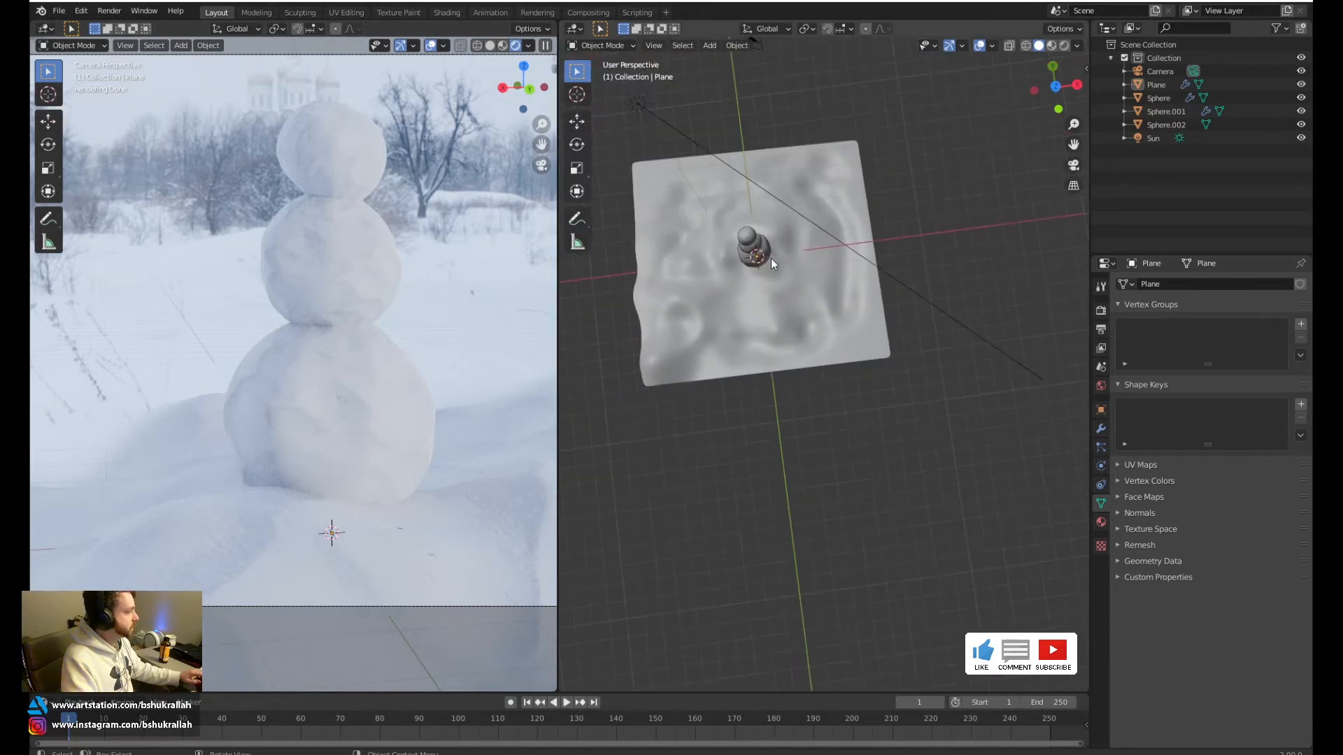
middle_drag(771, 258, 782, 329)
key(shift+a)
mouse_move(783, 328)
click(859, 333)
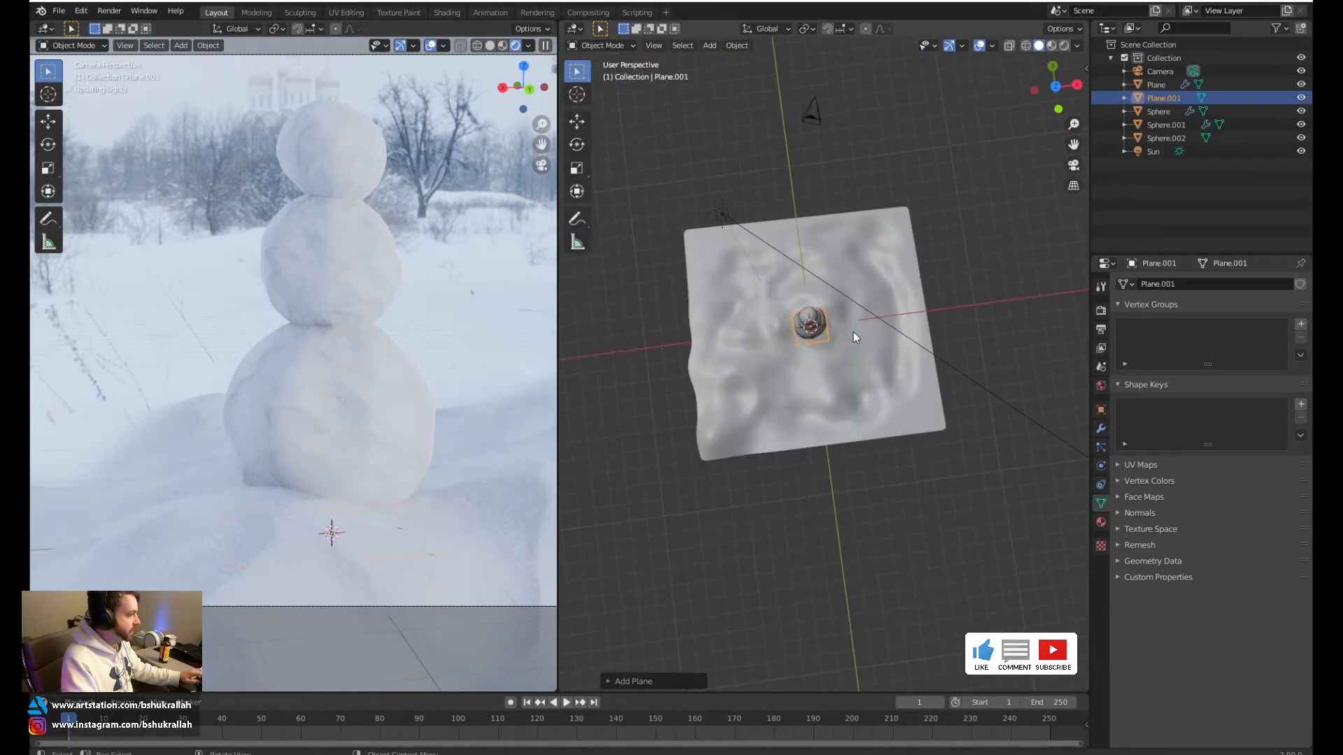
Raise the new plane along the Z axis until it sits above the snowman
key(KP_1)
key(g)
key(z)
click(812, 302)
In Edit Mode from the top view, turn off proportional editing and scale the plane along X to about 0.23
key(KP_7)
scroll(822, 287, up, 4)
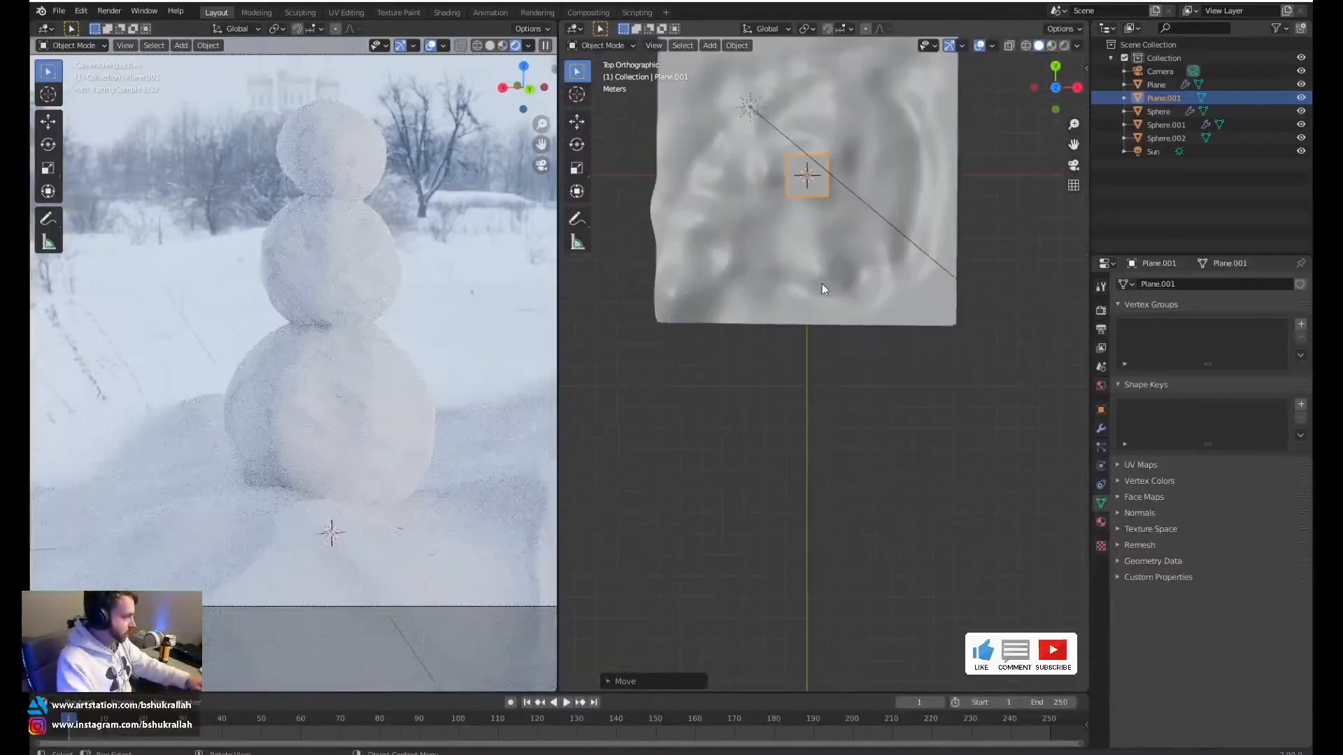
key(Tab)
shift+middle_drag(877, 195, 879, 353)
scroll(879, 353, up, 3)
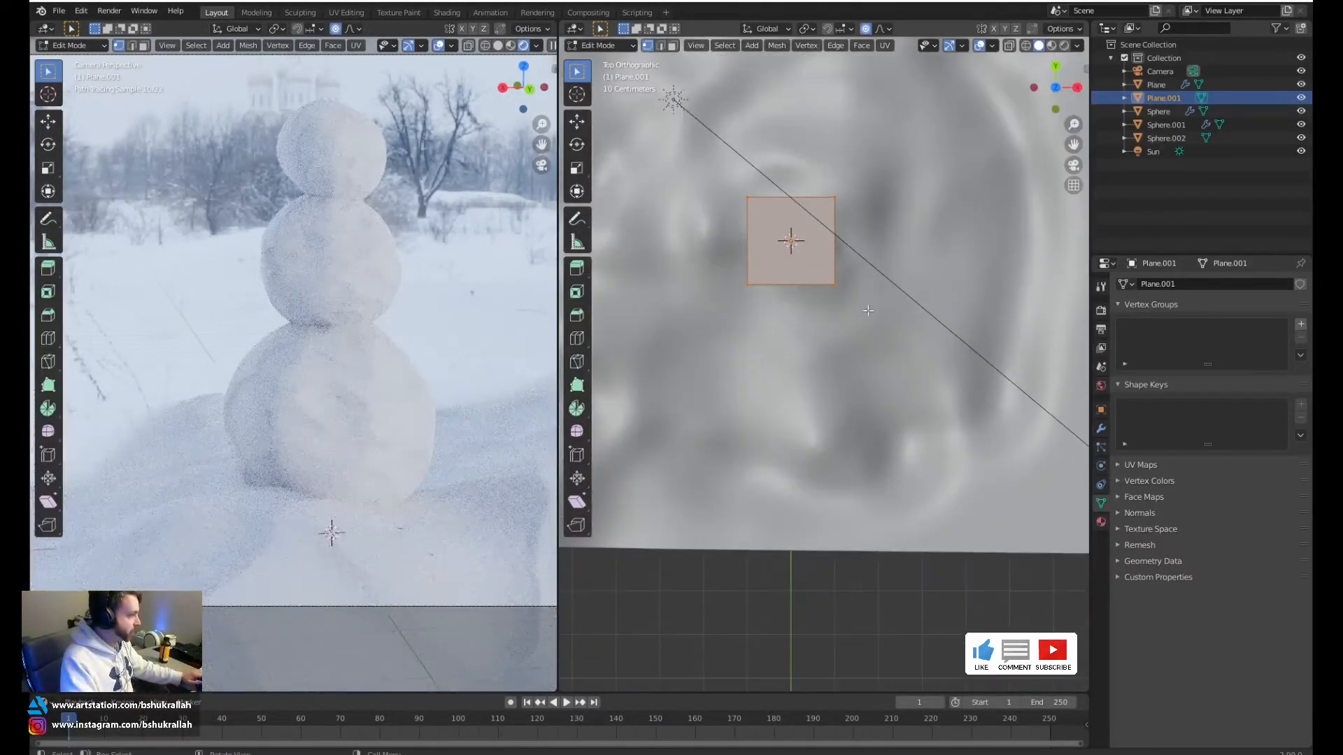
shift+middle_drag(860, 277, 884, 393)
key(s)
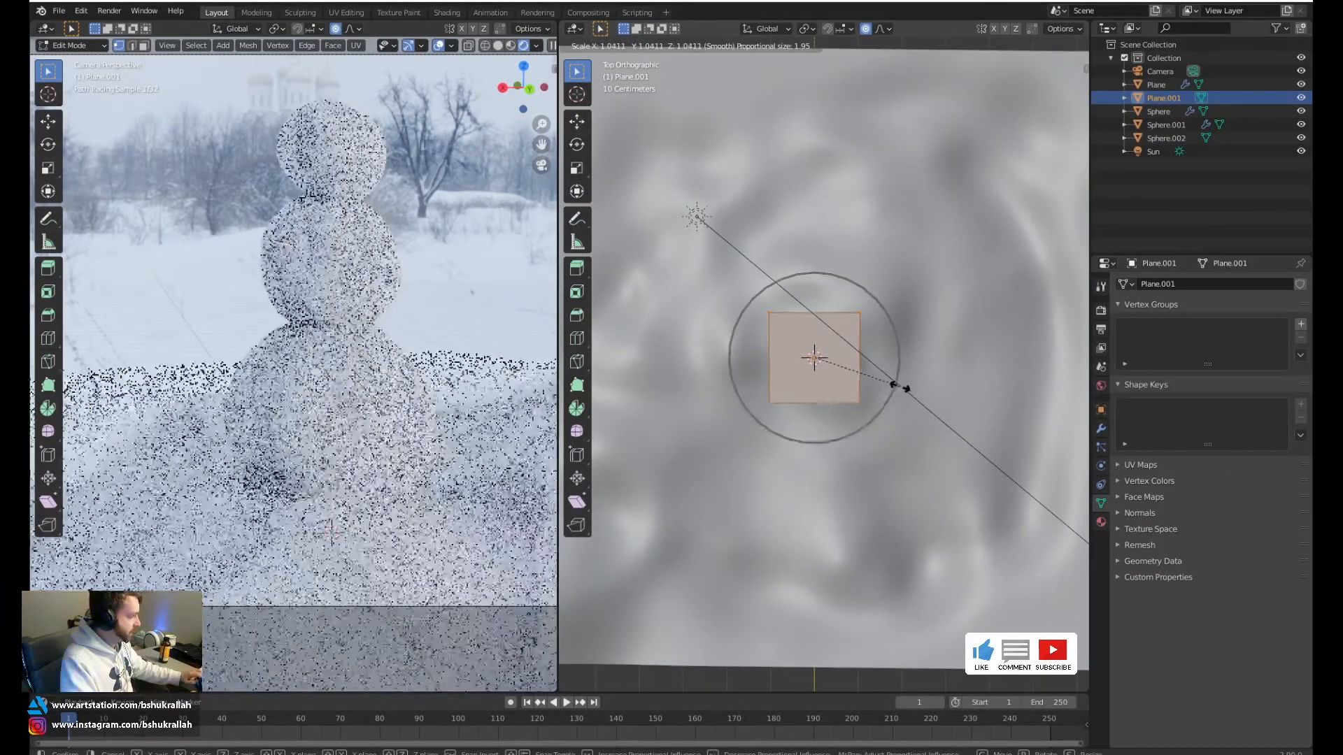
right_click(900, 385)
key(o)
key(s)
key(x)
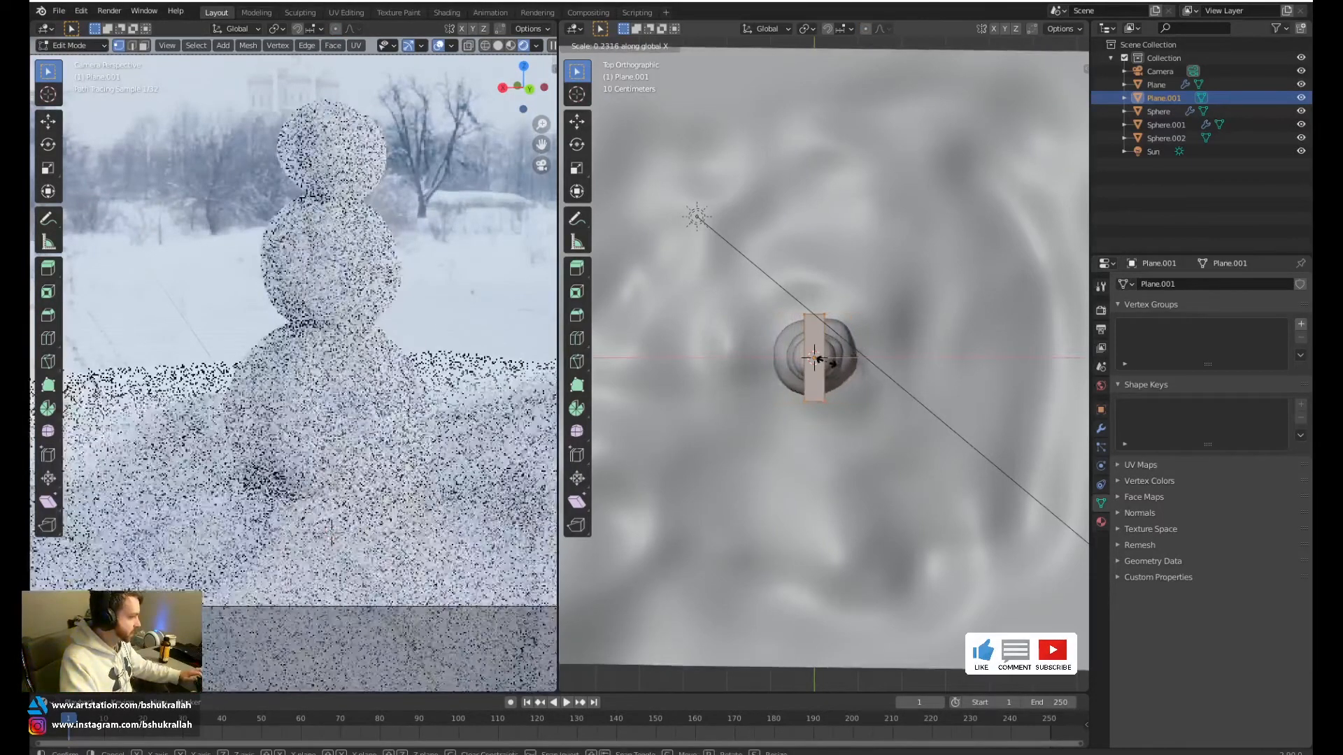
click(825, 363)
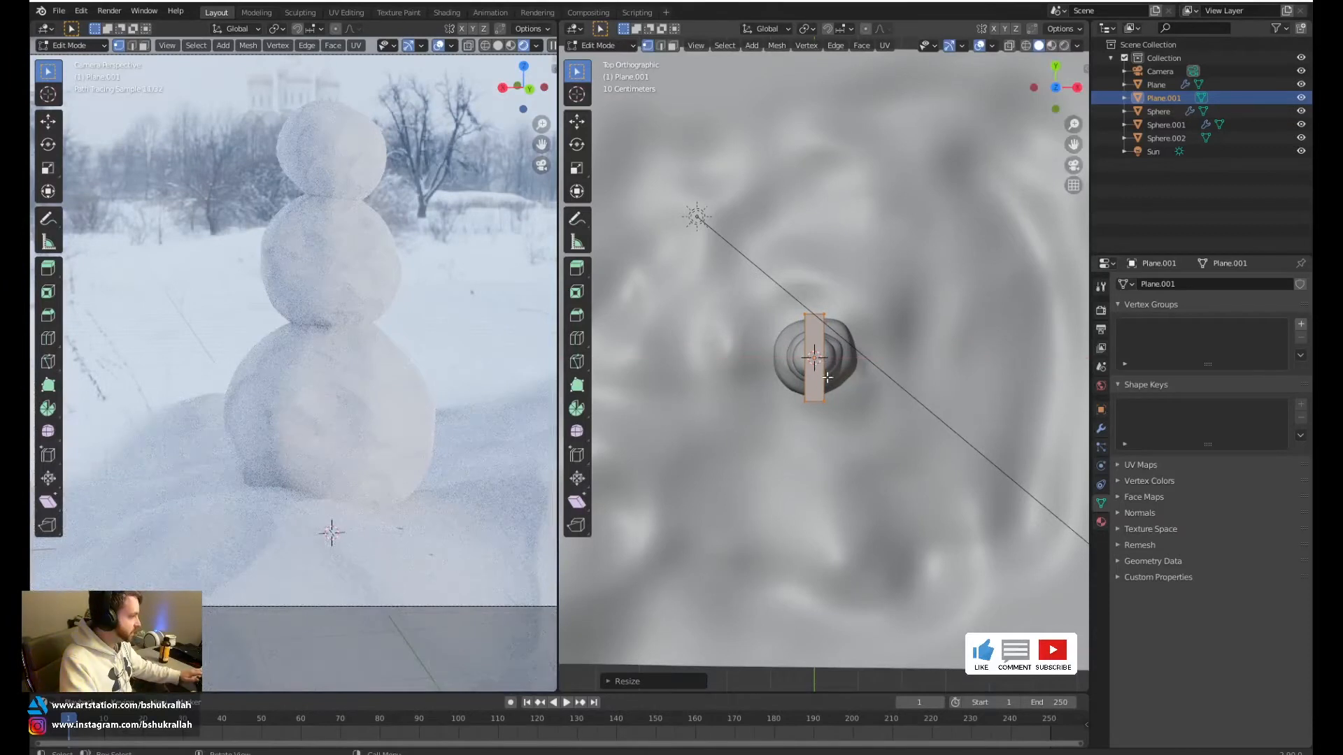
scroll(827, 379, up, 4)
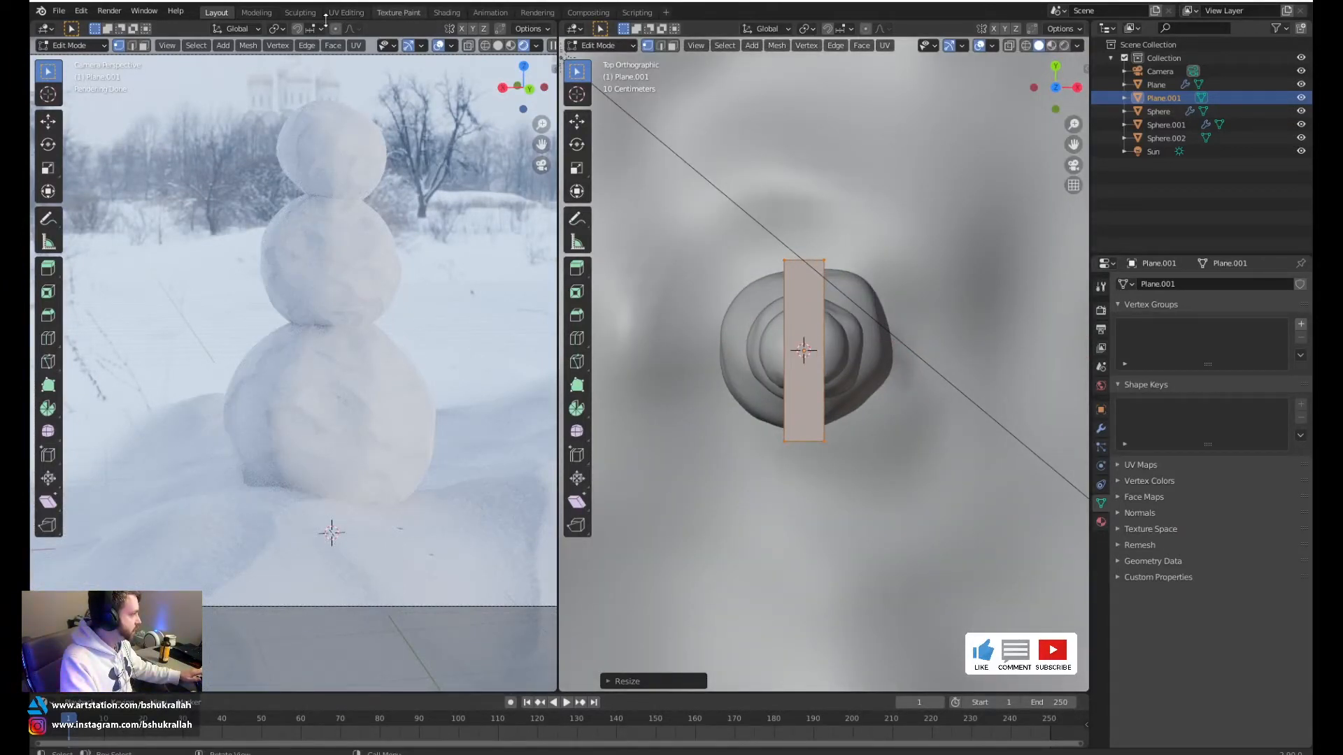
In the Shading workspace, create a new material for the narrow plane and name it Arm
click(447, 13)
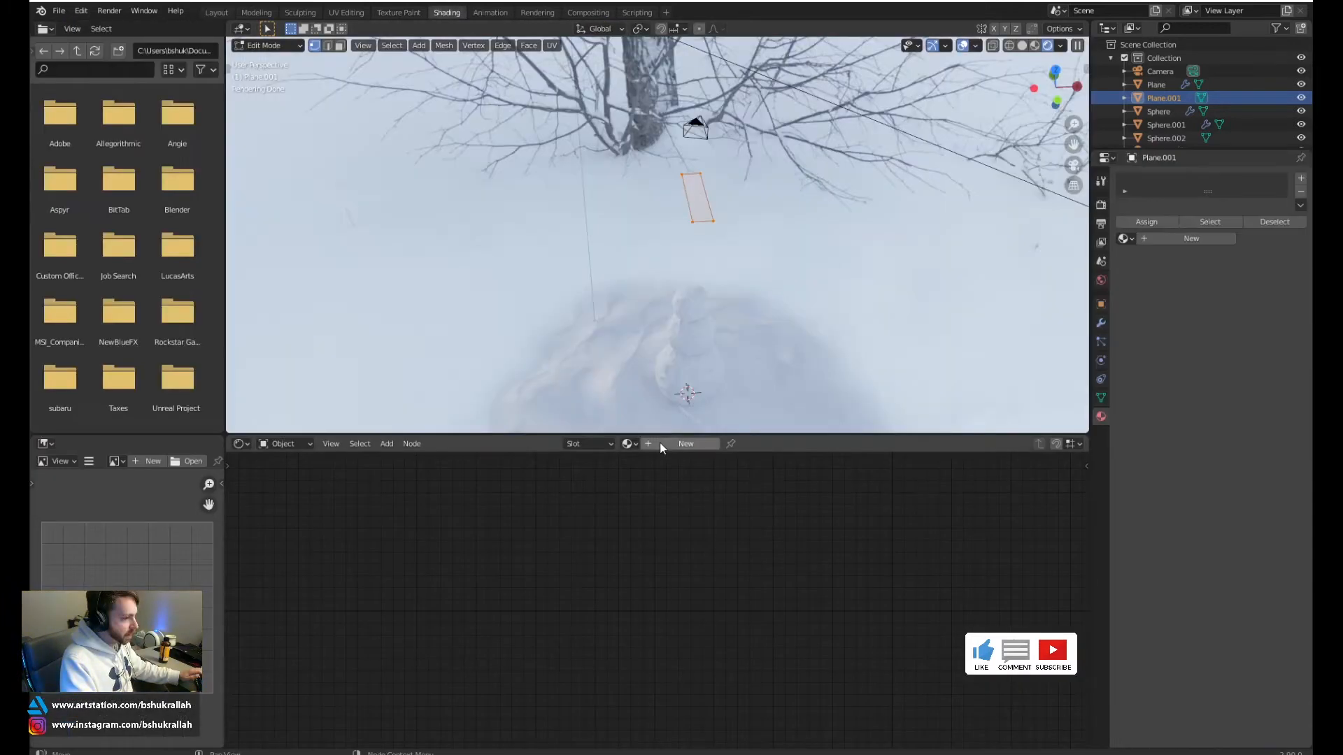
click(666, 442)
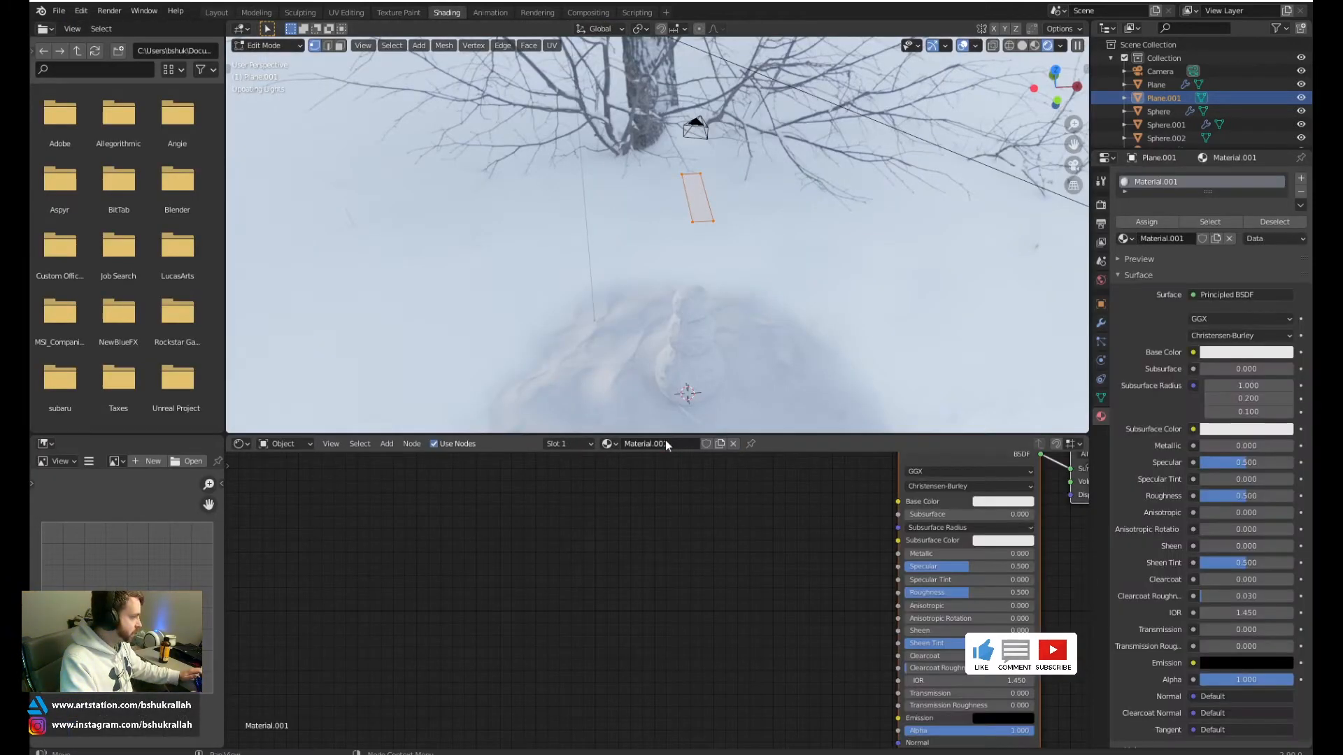
click(631, 443)
text(Arm)
key(Return)
Add an Image Texture node to the Arm material and load TexturesCom_Debris_WoodSmall01D_4K_albedo.tif into it
scroll(843, 535, down, 1)
scroll(842, 537, down, 2)
middle_drag(821, 539, 766, 562)
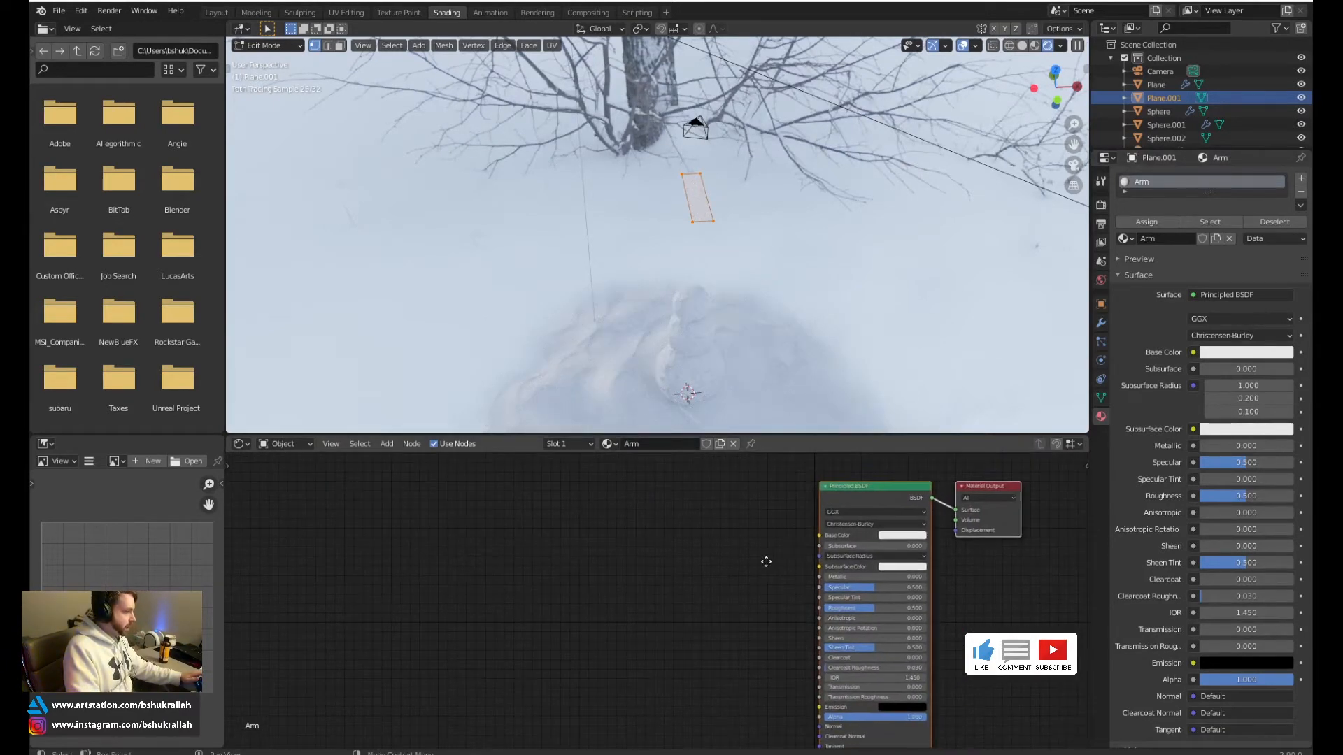
key(shift+a)
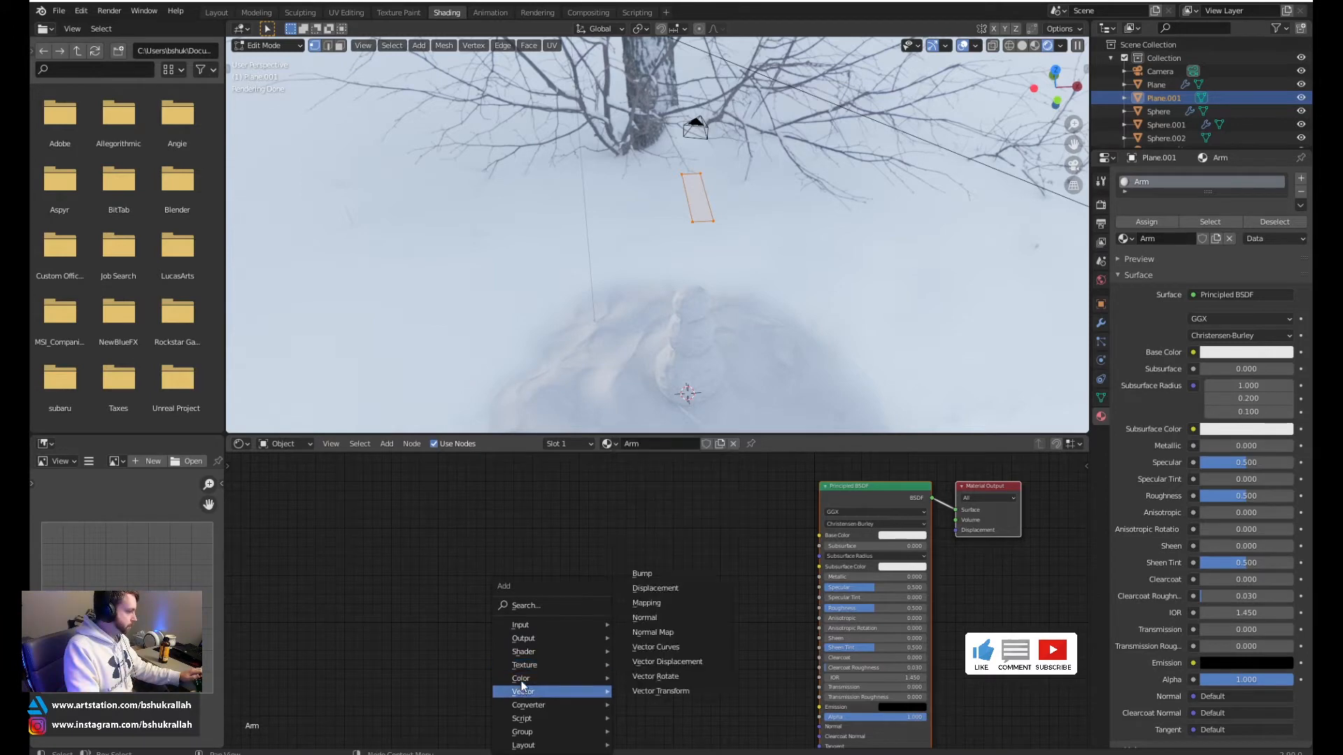
mouse_move(529, 665)
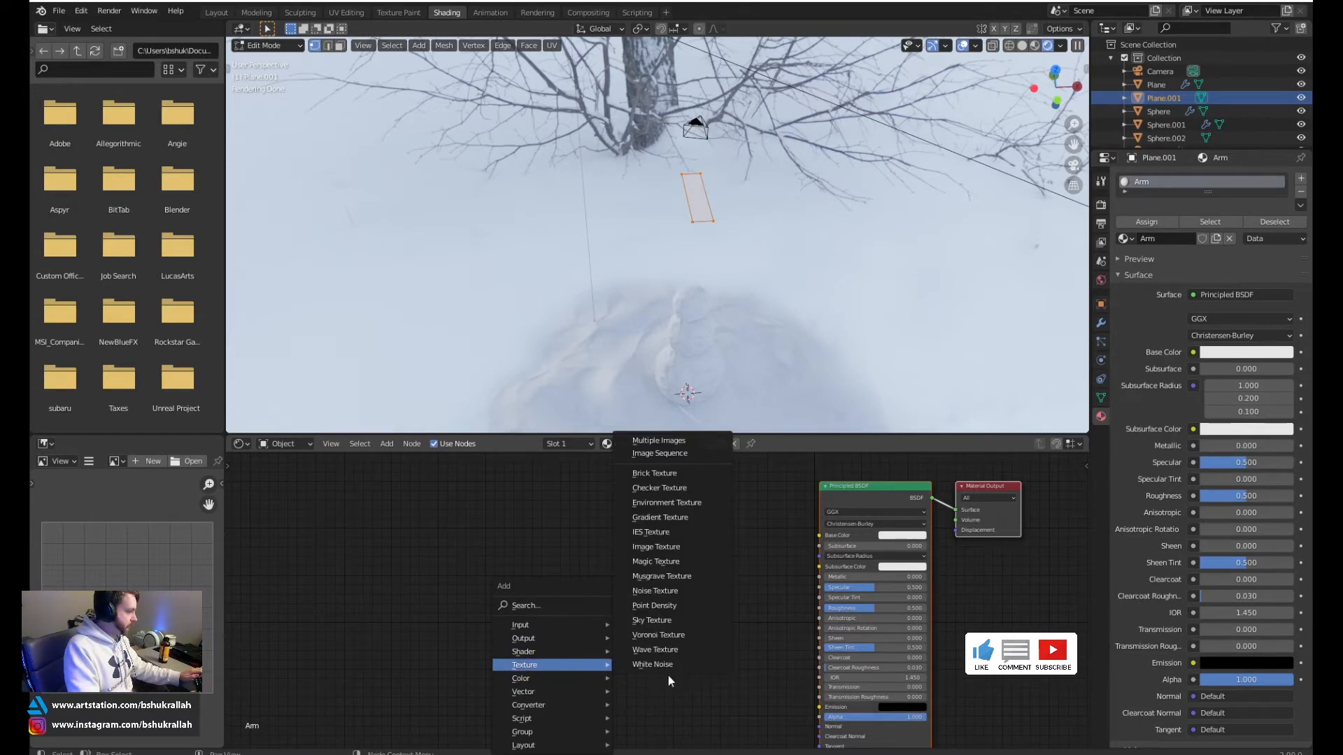
click(661, 549)
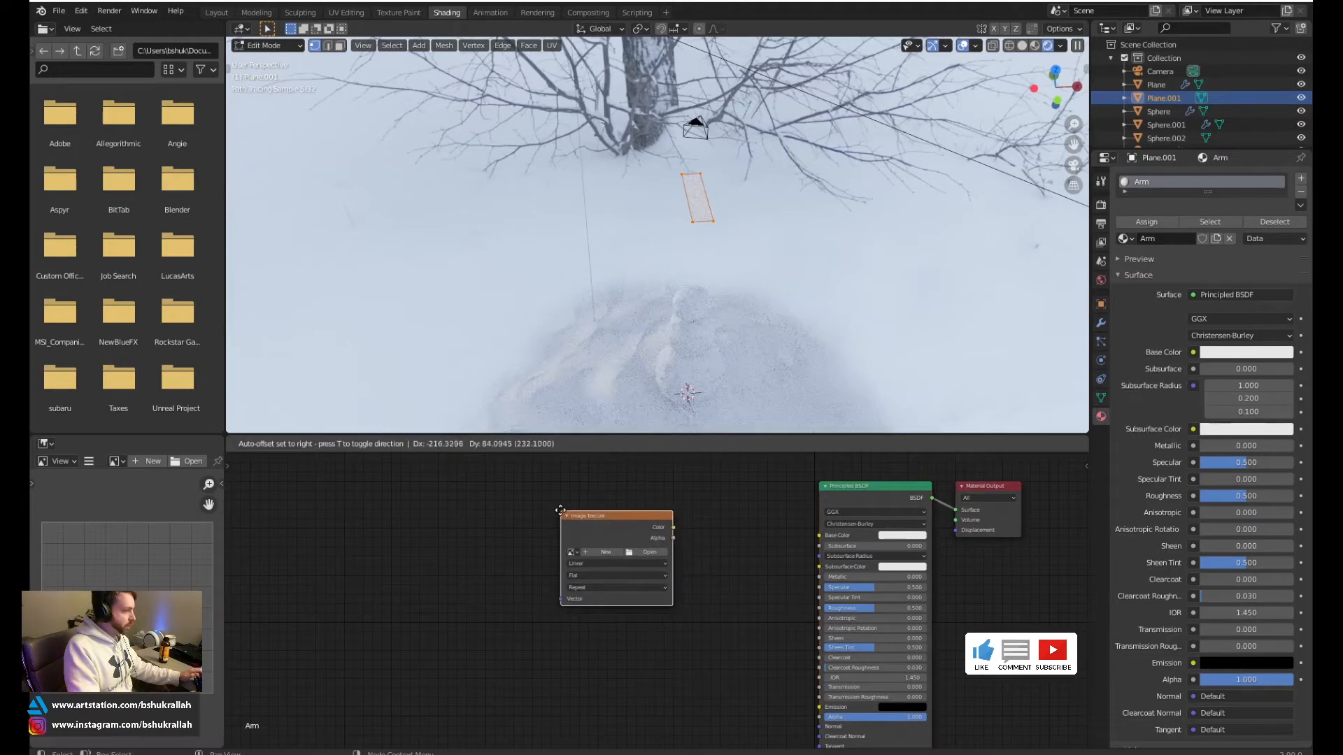
click(636, 545)
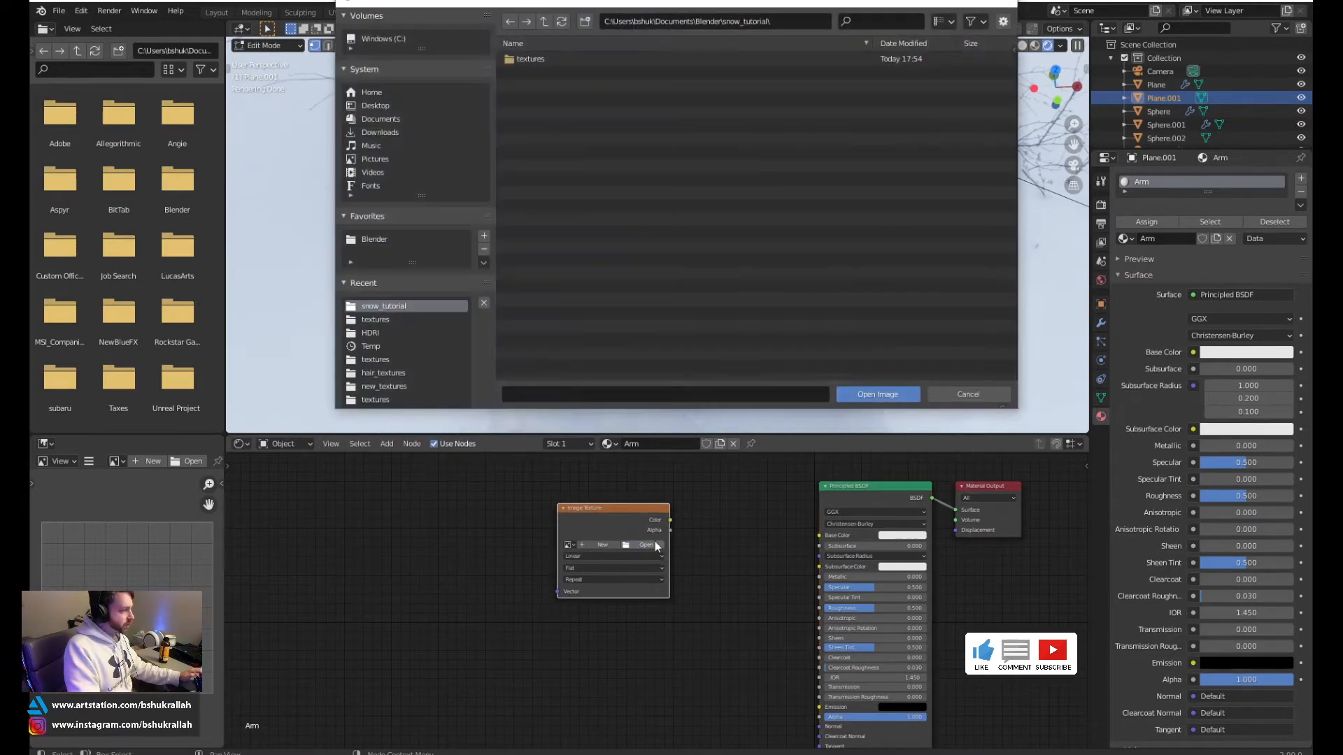
click(373, 322)
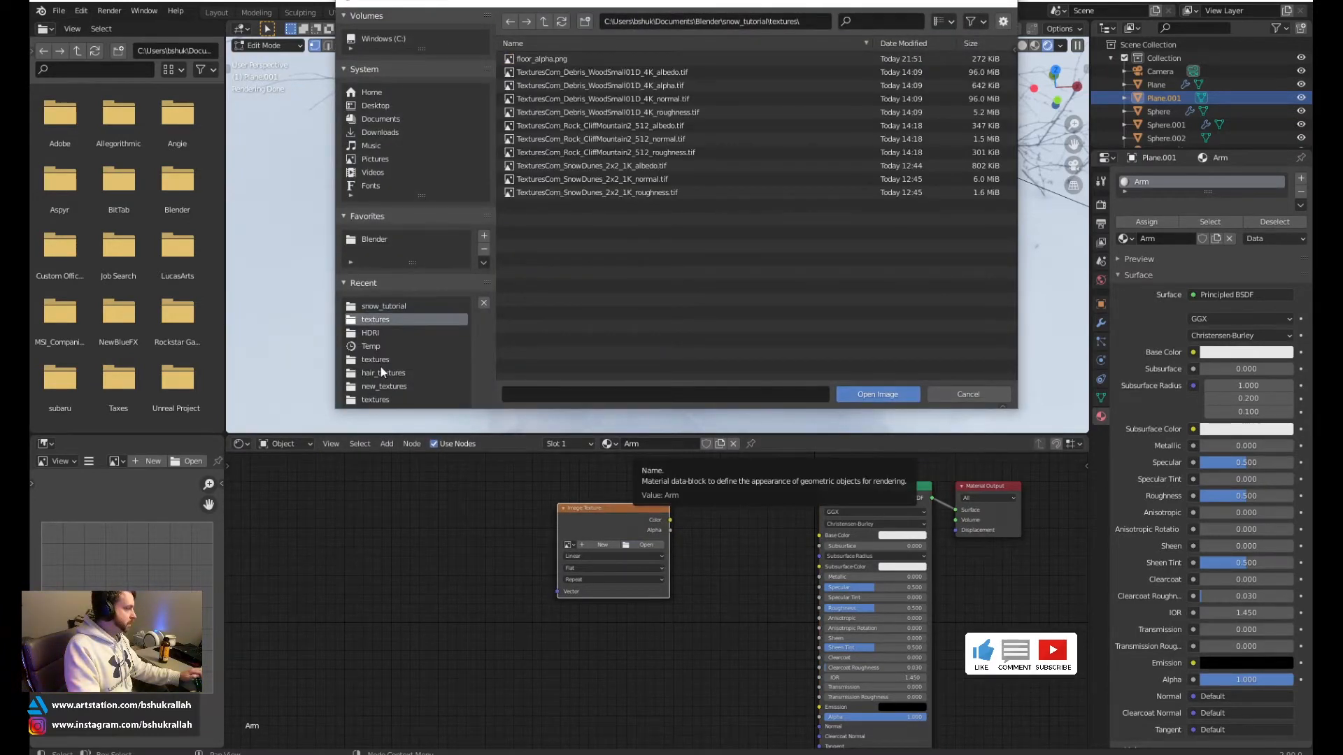
double_click(677, 70)
Duplicate the albedo Image Texture node three times and spread the four nodes out beside the Principled BSDF
key(shift+d)
click(419, 586)
key(shift+d)
middle_drag(714, 582, 704, 491)
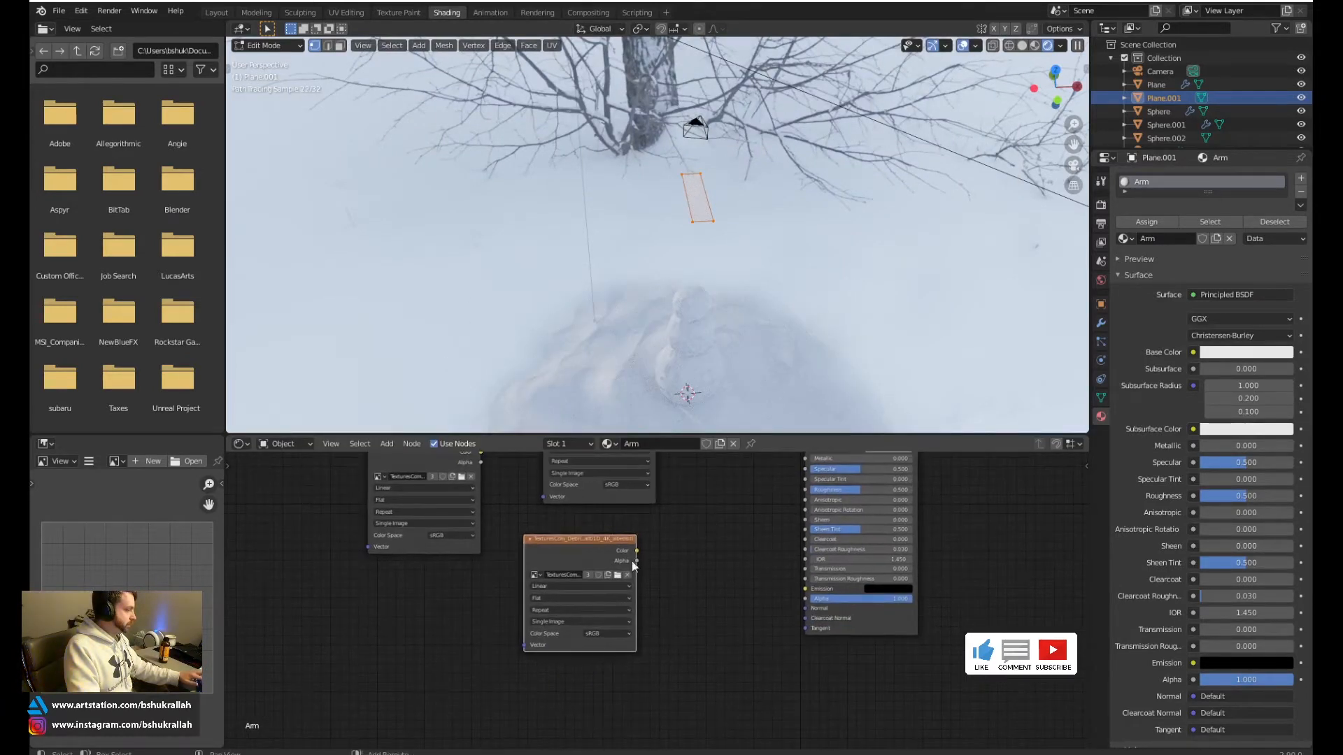
key(shift+d)
click(530, 647)
middle_drag(531, 647, 565, 737)
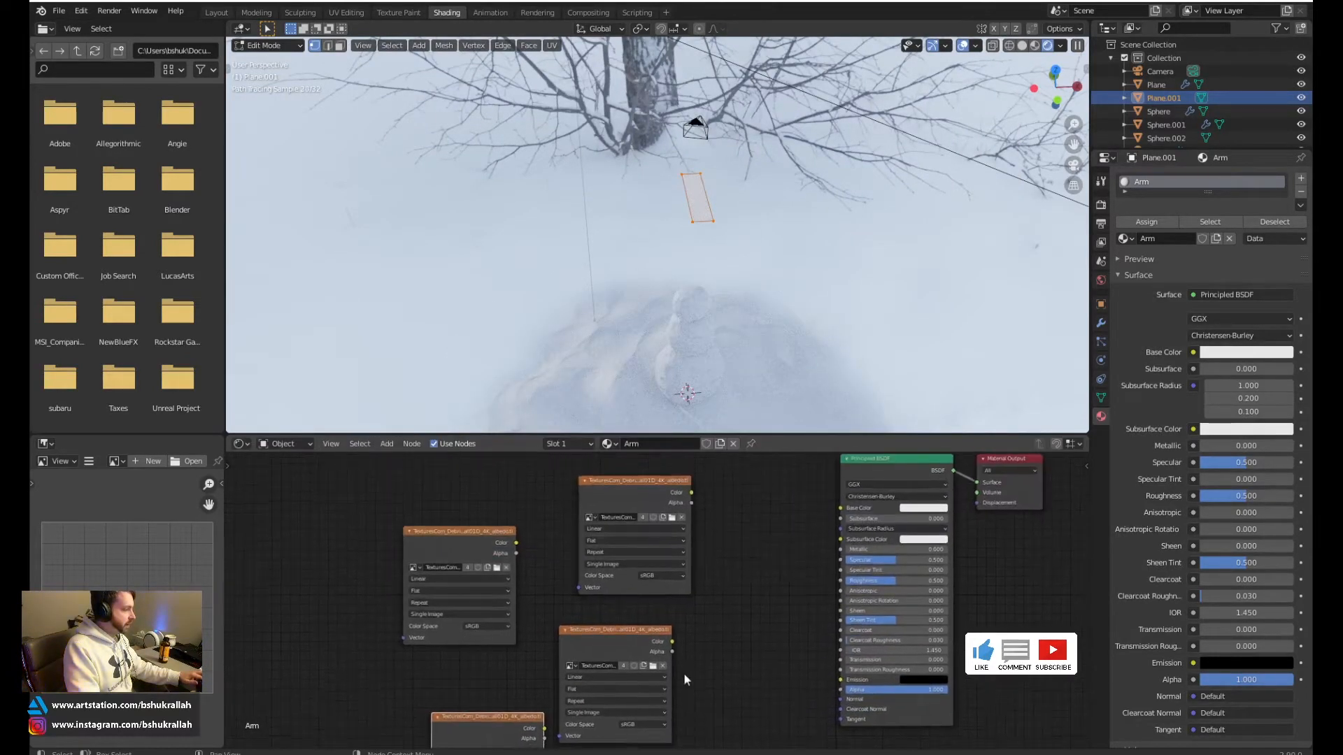
scroll(642, 503, down, 1)
drag(621, 515, 620, 489)
click(501, 557)
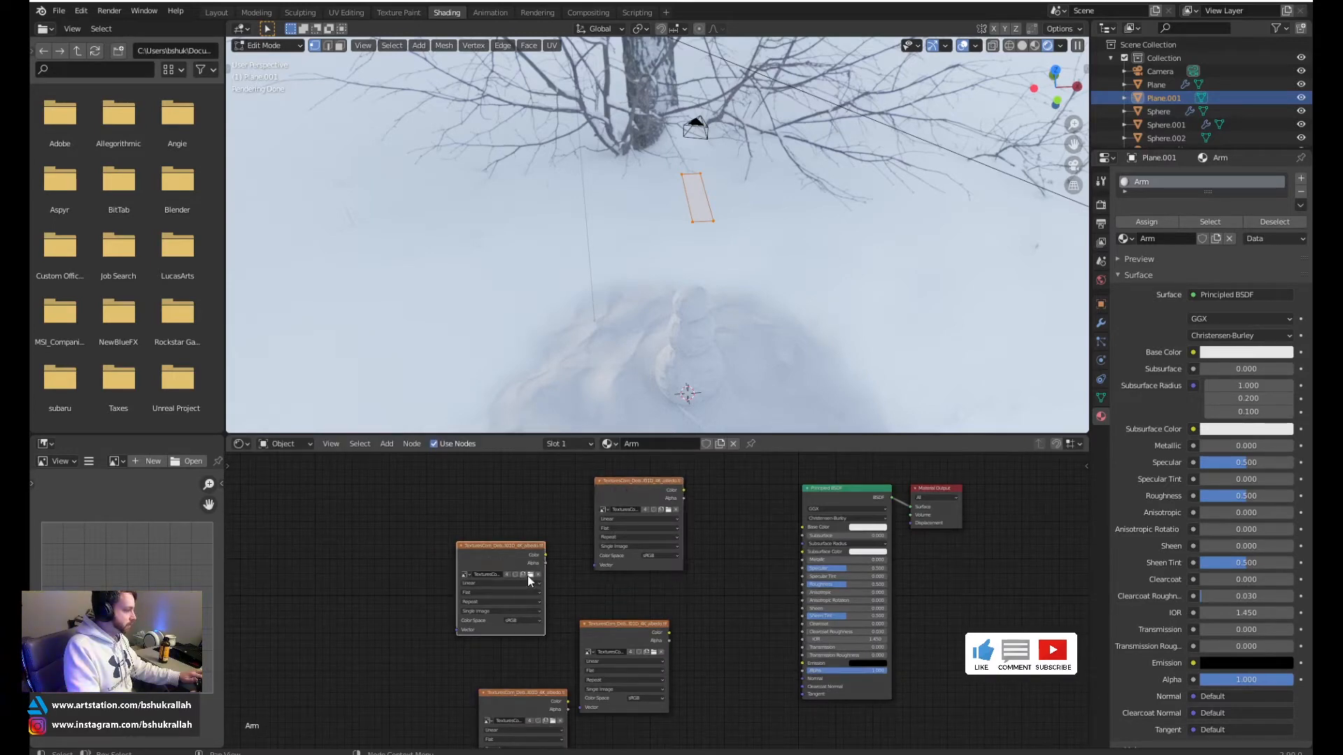
Load the WoodSmall01D_4K alpha, normal and roughness textures into the three duplicated Image Texture nodes, one map per node
click(530, 577)
click(662, 87)
double_click(662, 87)
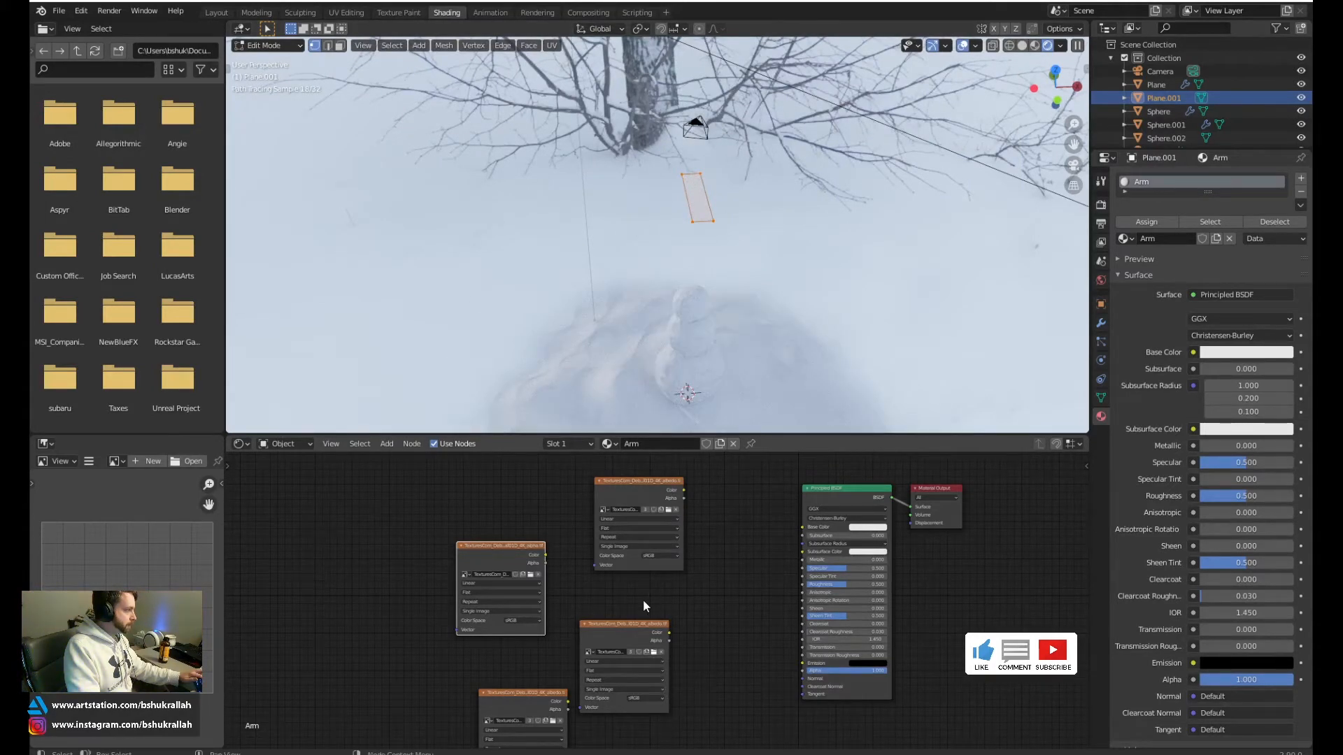
click(649, 647)
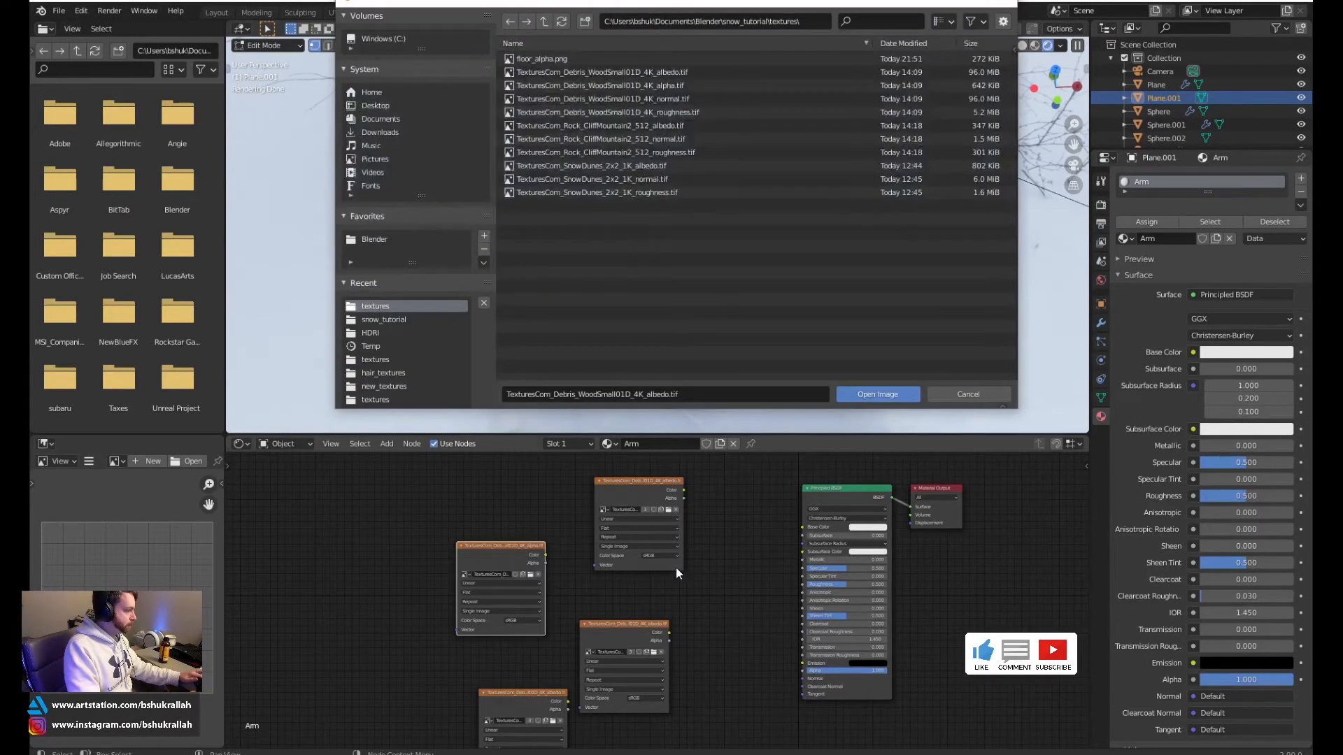
double_click(697, 96)
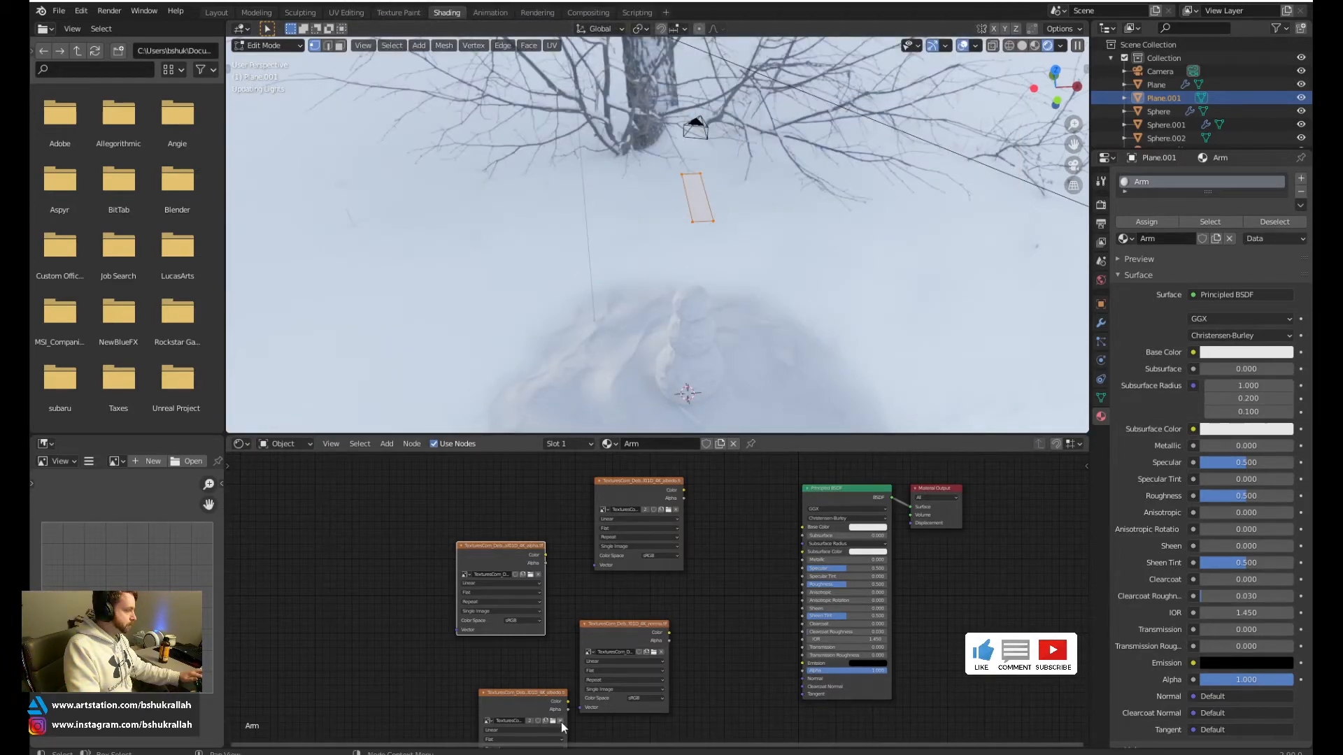
click(556, 724)
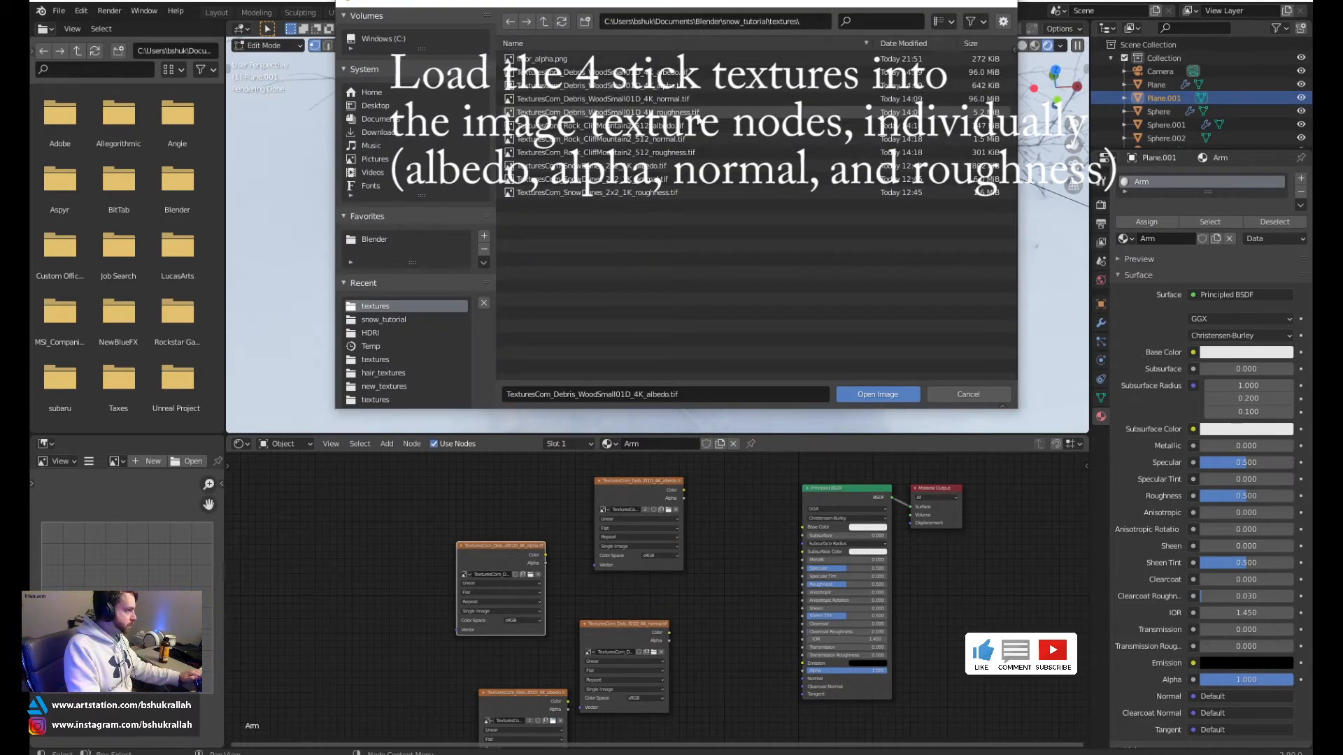
click(698, 117)
double_click(698, 120)
Rearrange the texture nodes so the normal map sits lowest and the roughness map takes its former place
middle_drag(737, 639, 765, 528)
scroll(735, 597, up, 4)
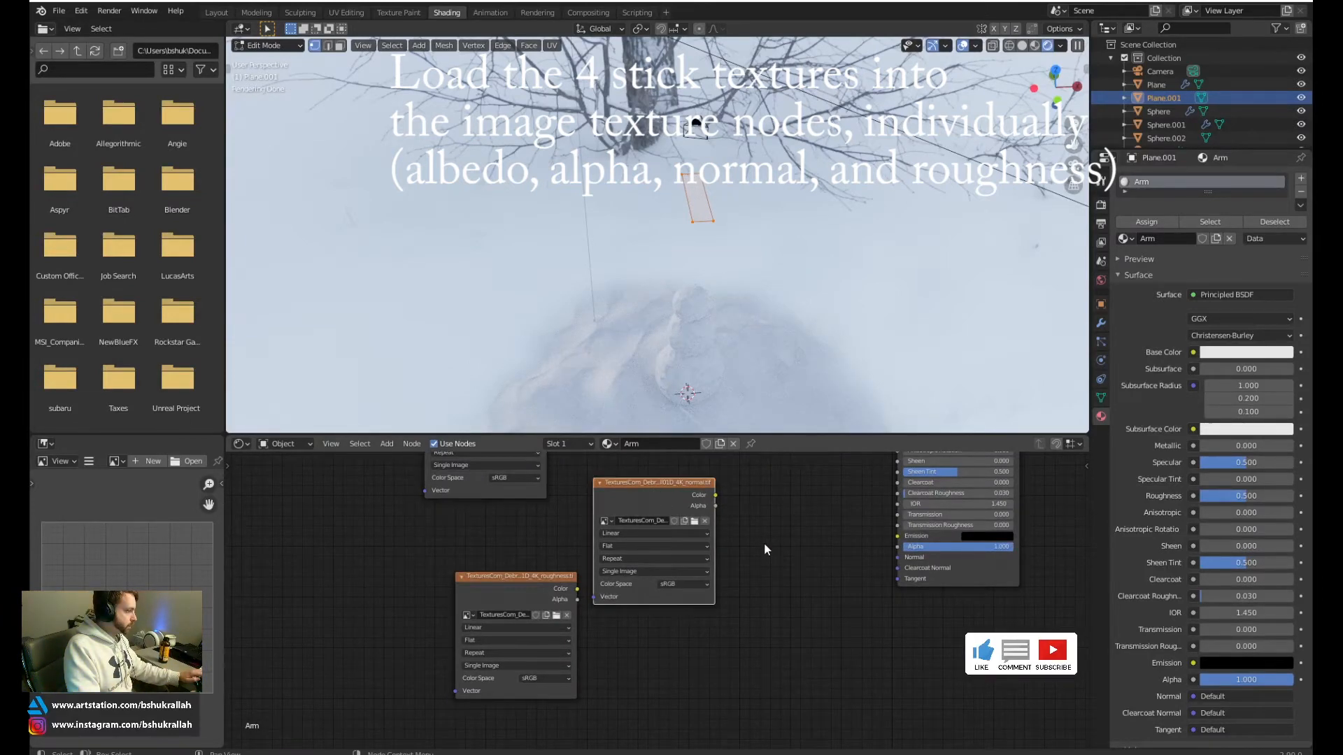
scroll(764, 543, down, 3)
drag(659, 540, 664, 656)
drag(547, 590, 667, 502)
click(667, 503)
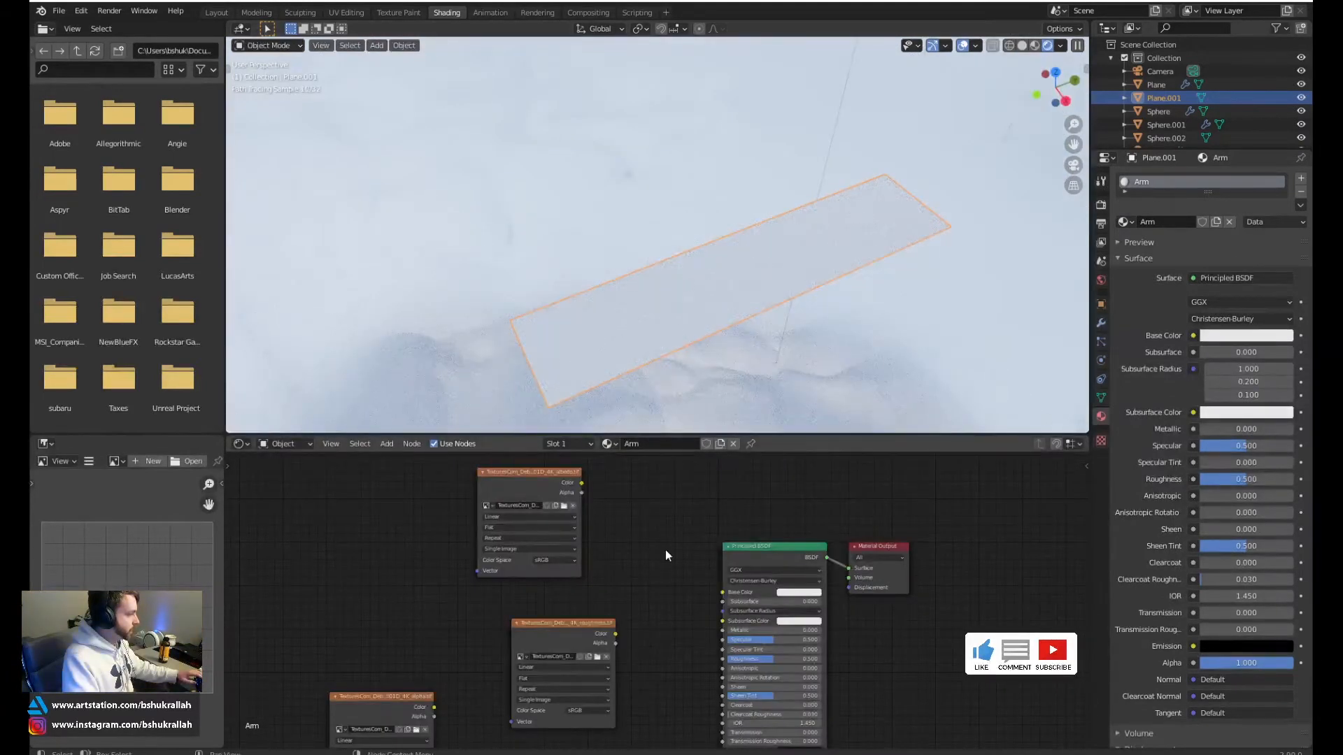
Connect the albedo texture's Color to Base Color and the roughness texture's Color to Roughness on the Principled BSDF
scroll(682, 551, down, 2)
middle_drag(675, 588, 638, 589)
scroll(669, 525, up, 3)
drag(557, 490, 567, 488)
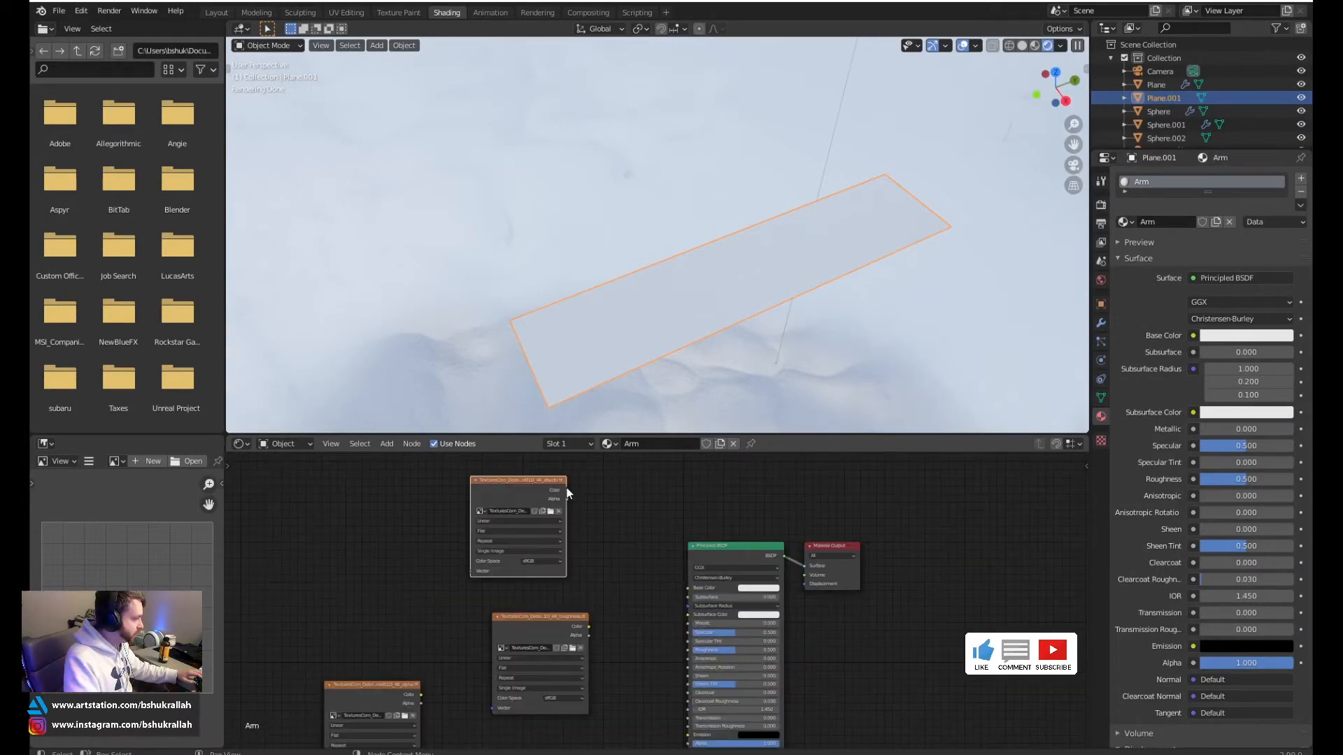
drag(663, 564, 689, 589)
scroll(630, 629, up, 3)
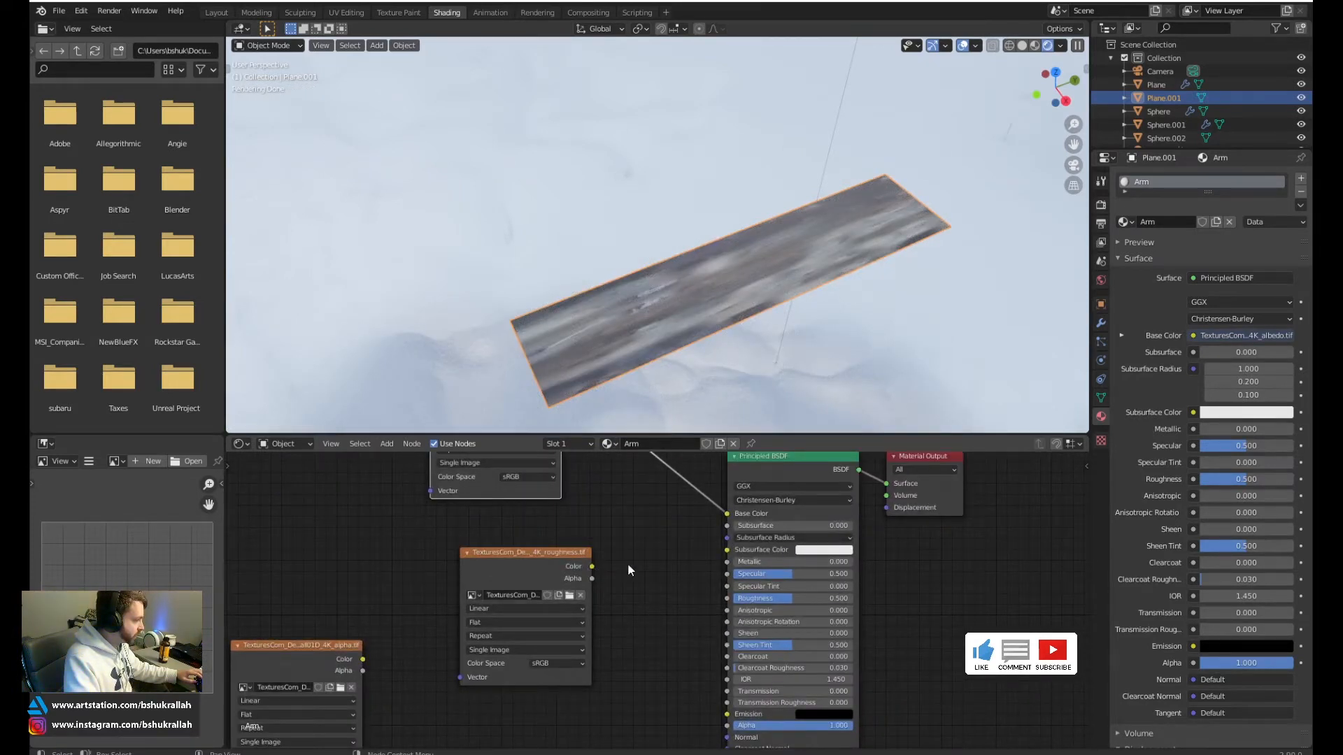
drag(592, 565, 724, 598)
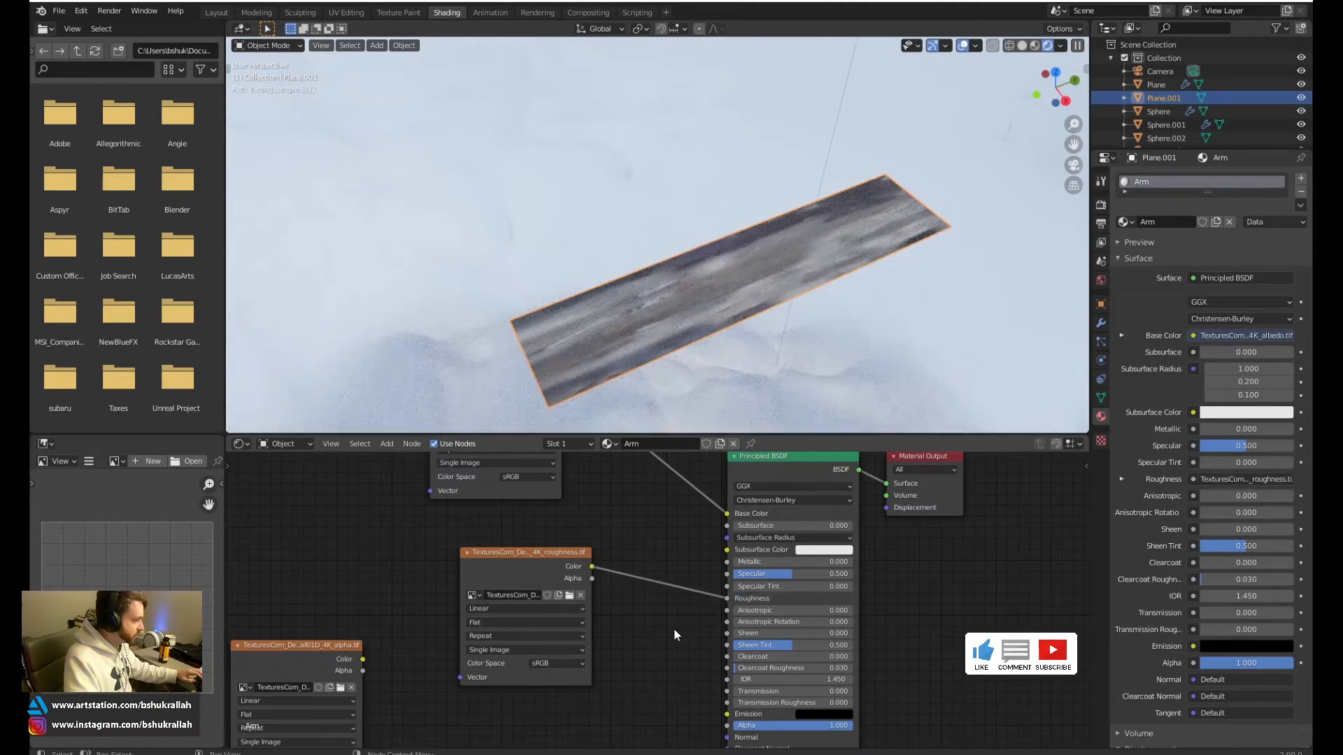
Connect the alpha texture's Color output to the Alpha input of the Principled BSDF
middle_drag(283, 654, 336, 551)
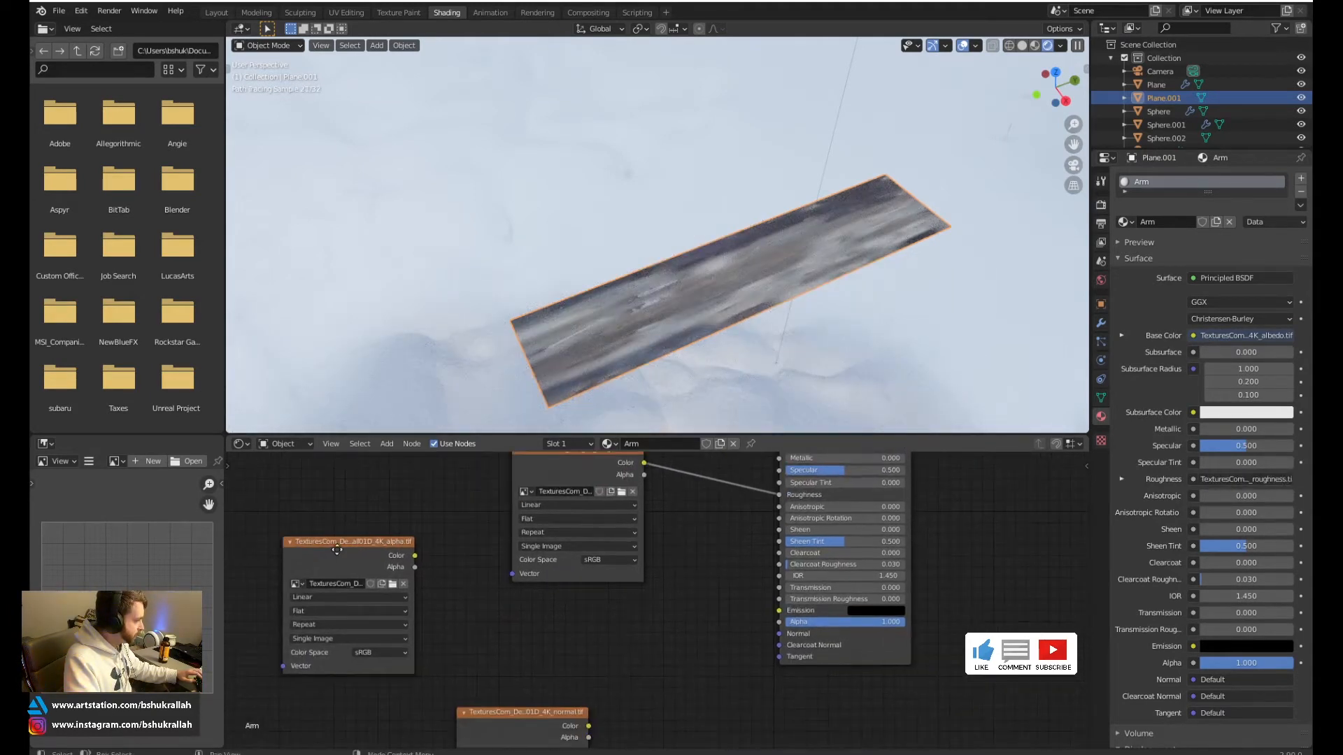
click(378, 552)
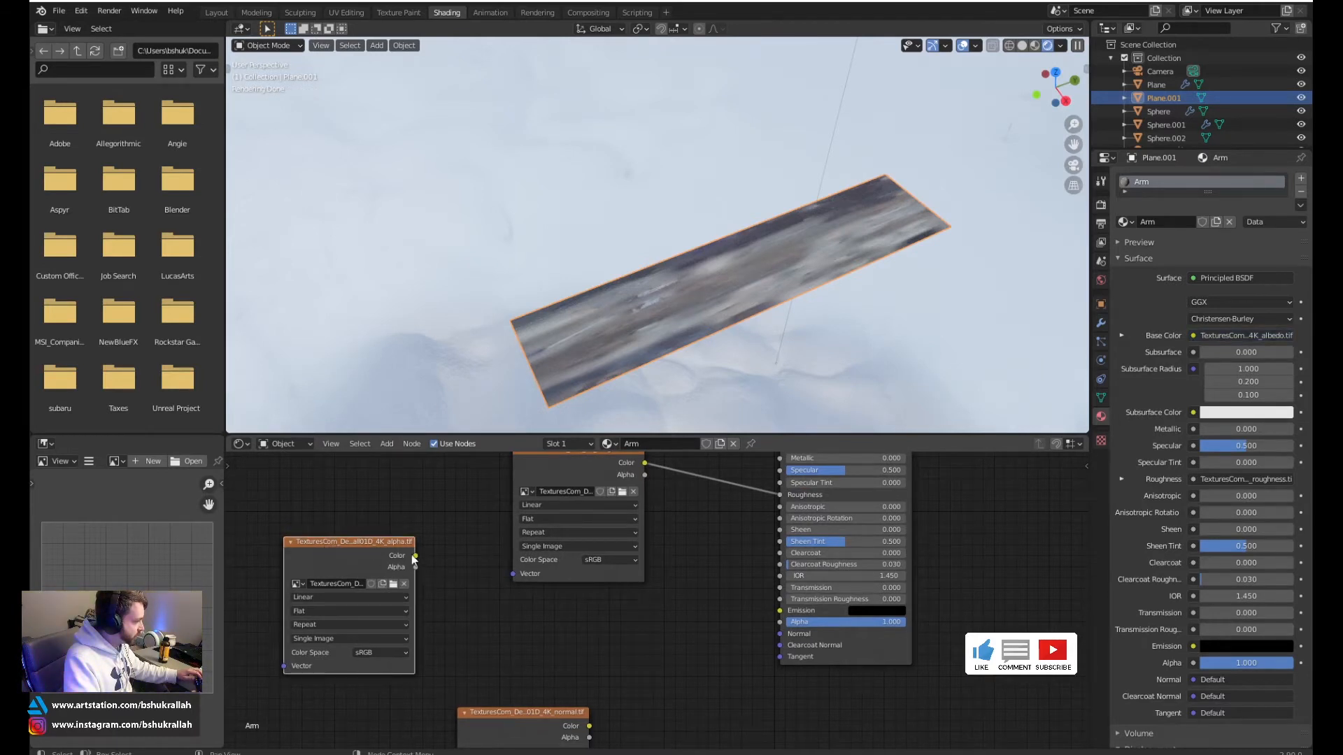
drag(414, 555, 780, 621)
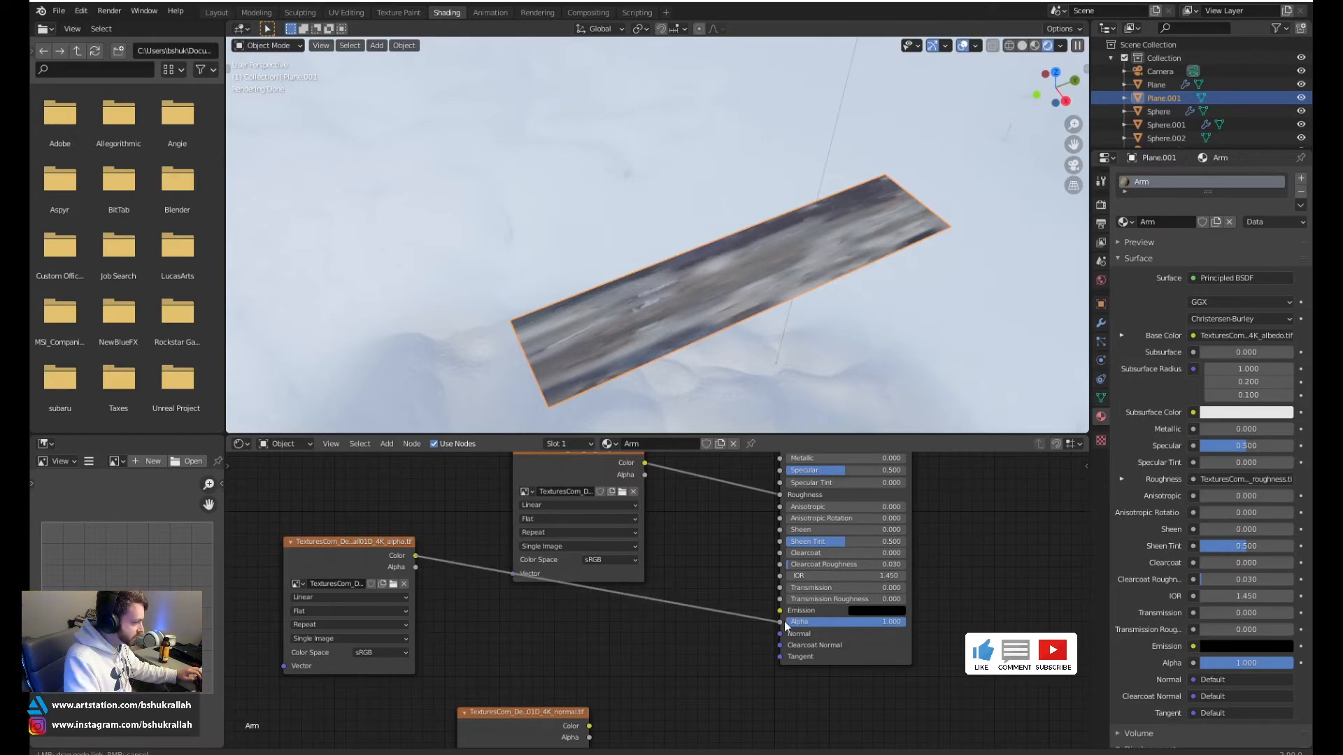
Add a Normal Map node and link the normal texture's Color through it to the Principled BSDF's Normal input
shift+scroll(656, 602, down, 4)
scroll(654, 605, up, 1)
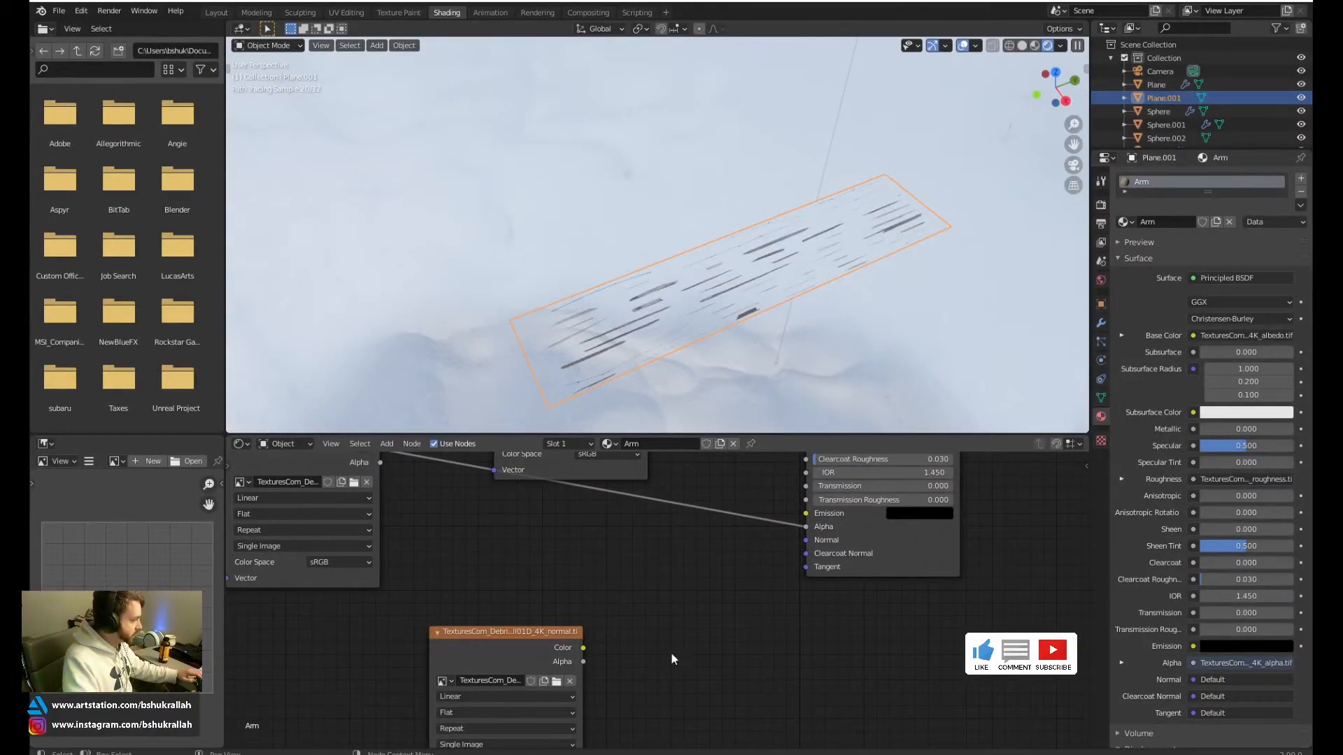
scroll(662, 610, down, 1)
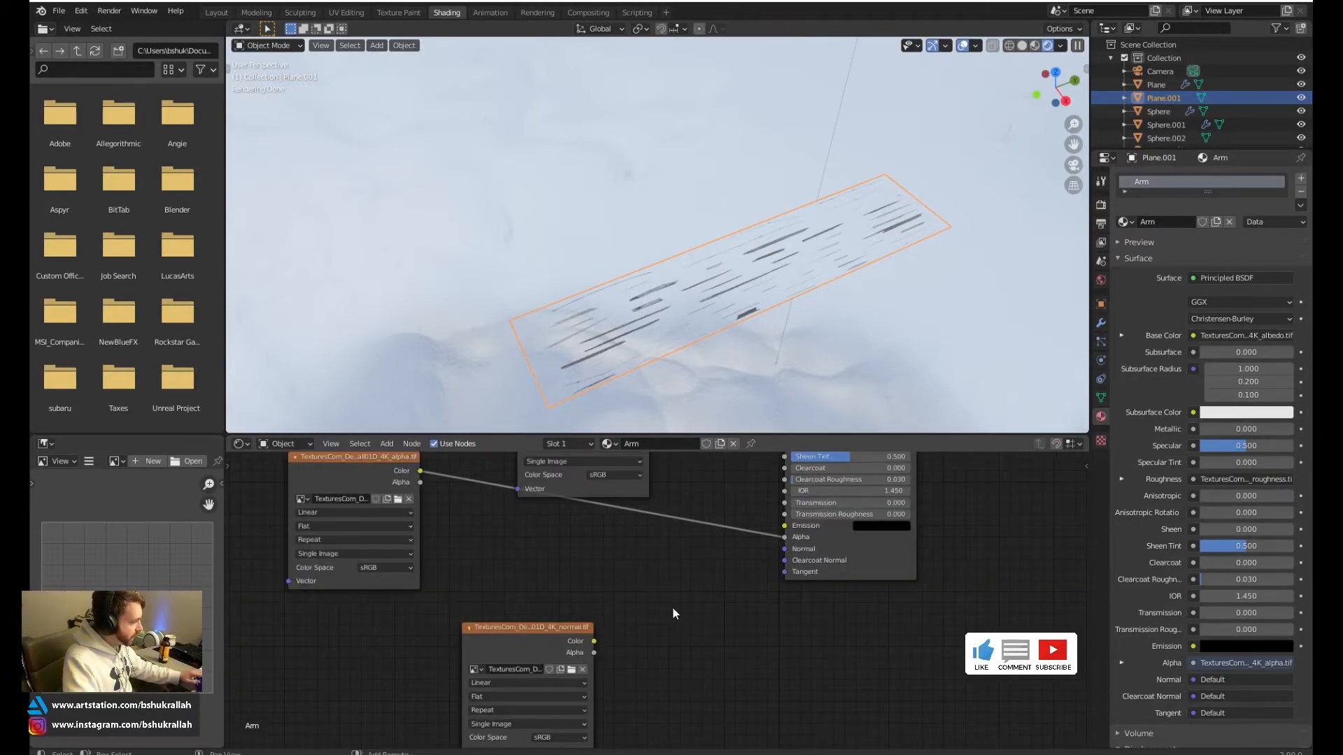
key(shift+a)
mouse_move(668, 609)
click(788, 666)
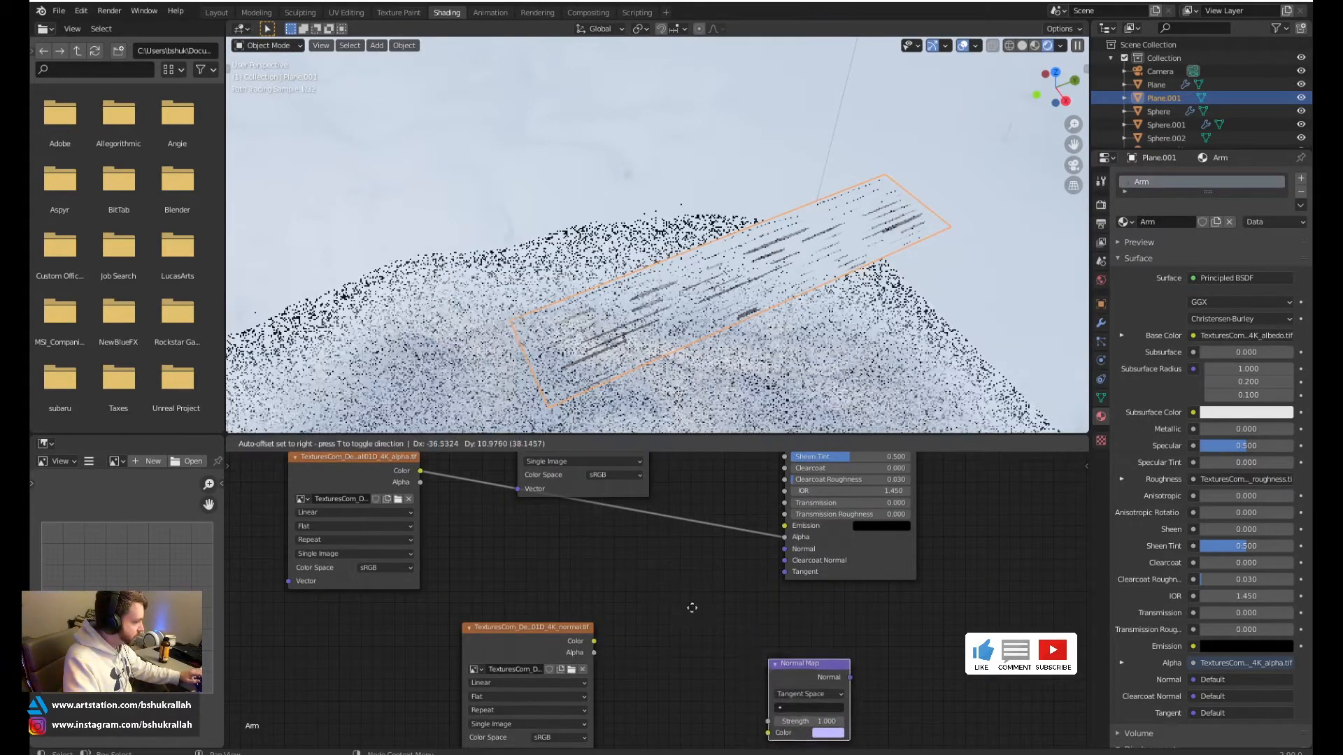
click(663, 568)
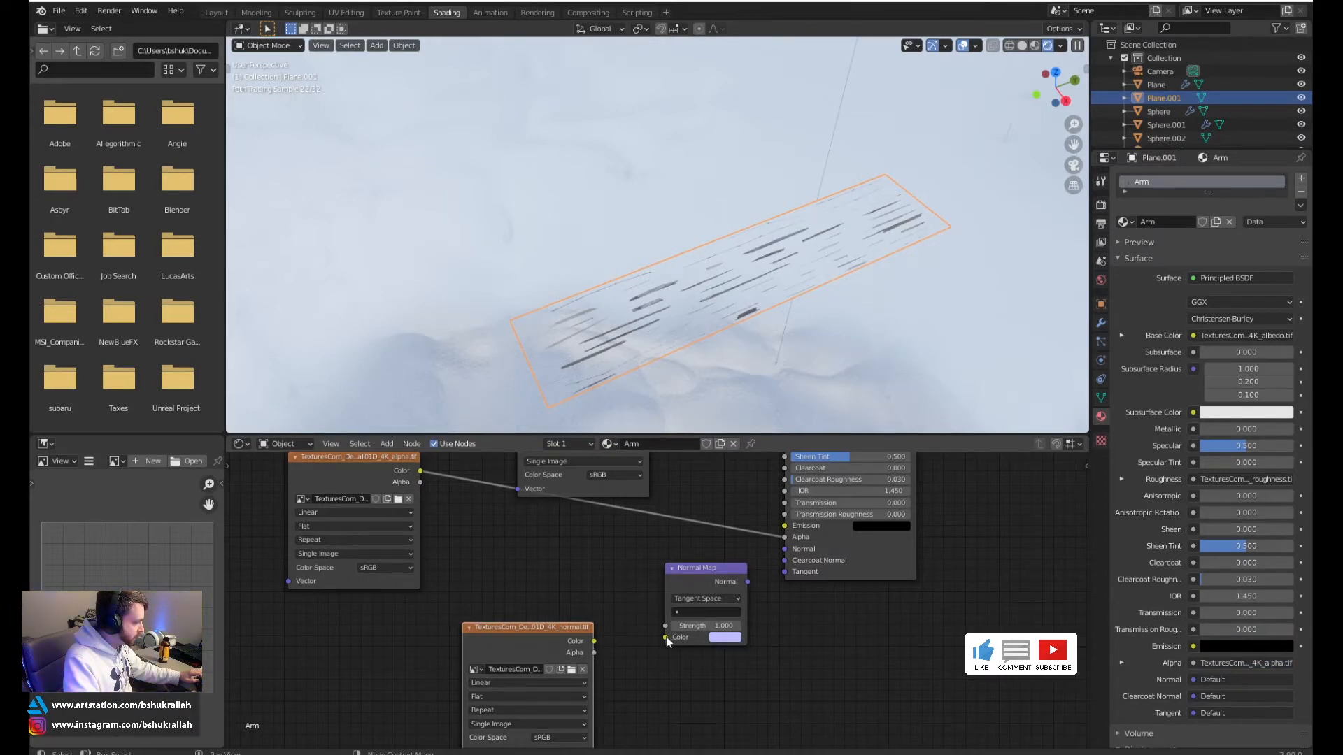
drag(594, 641, 666, 637)
drag(748, 583, 784, 549)
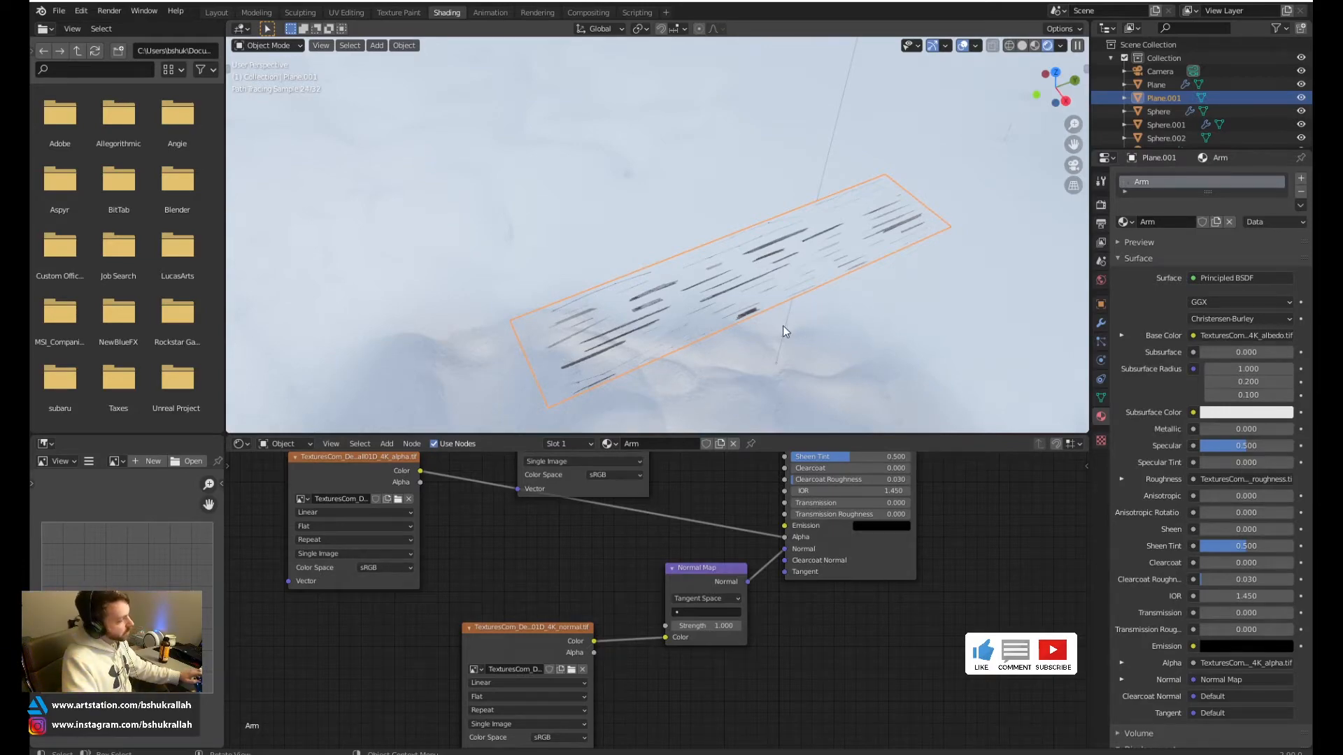
Select the arm plane, switch to the UV Editing workspace and open the UV editor's list of available images
click(760, 330)
middle_drag(760, 330, 815, 373)
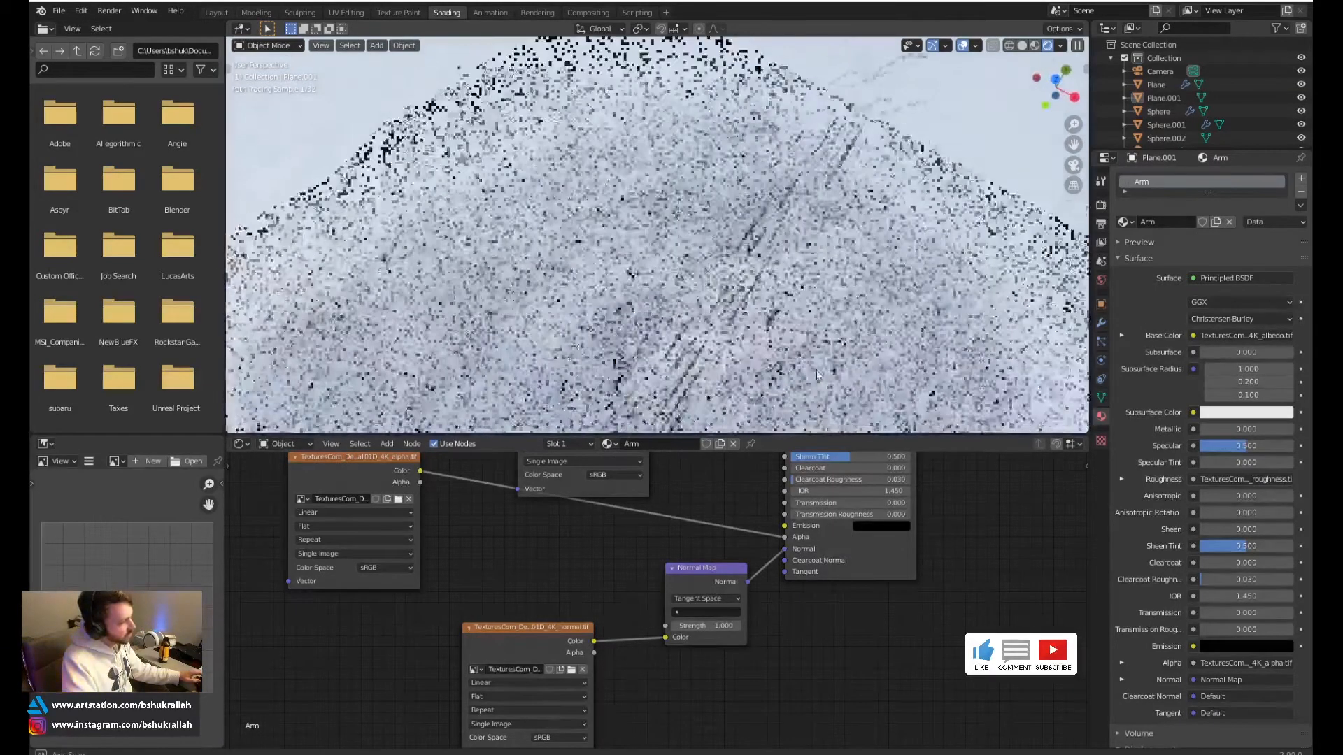
click(769, 228)
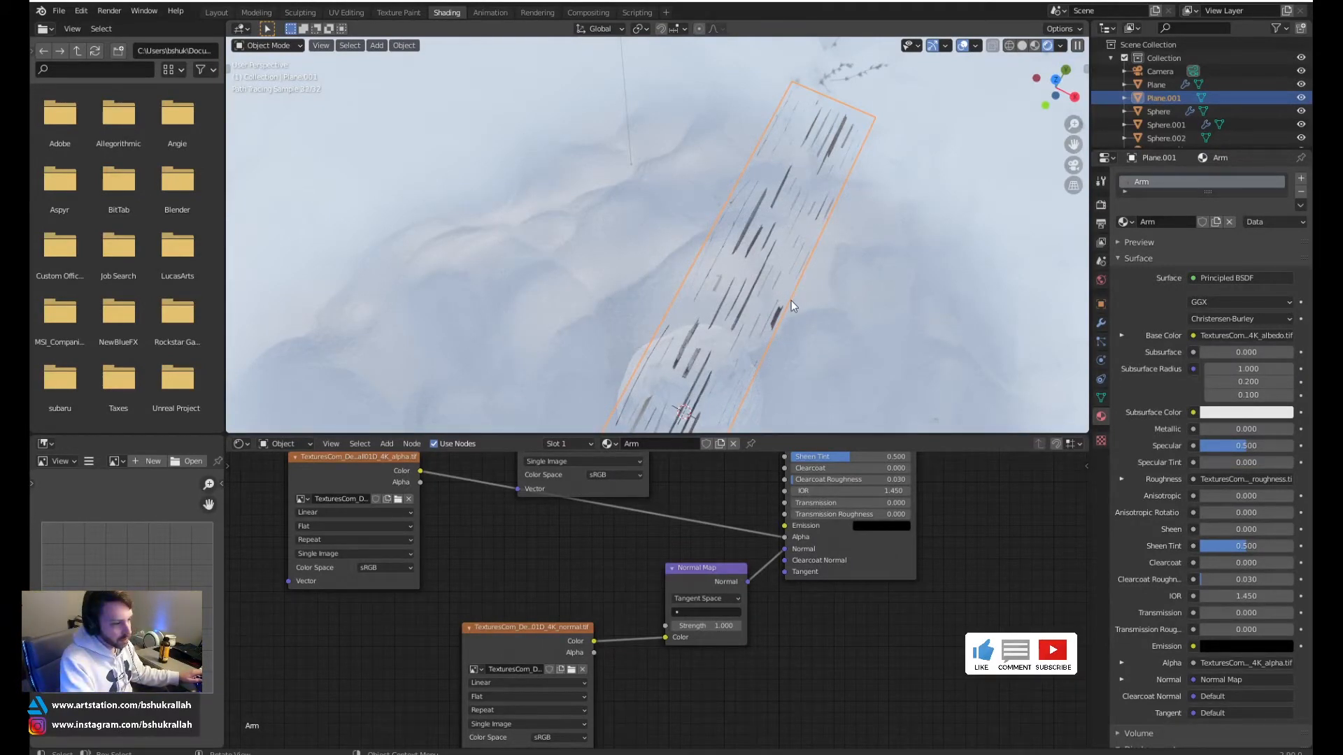
click(359, 14)
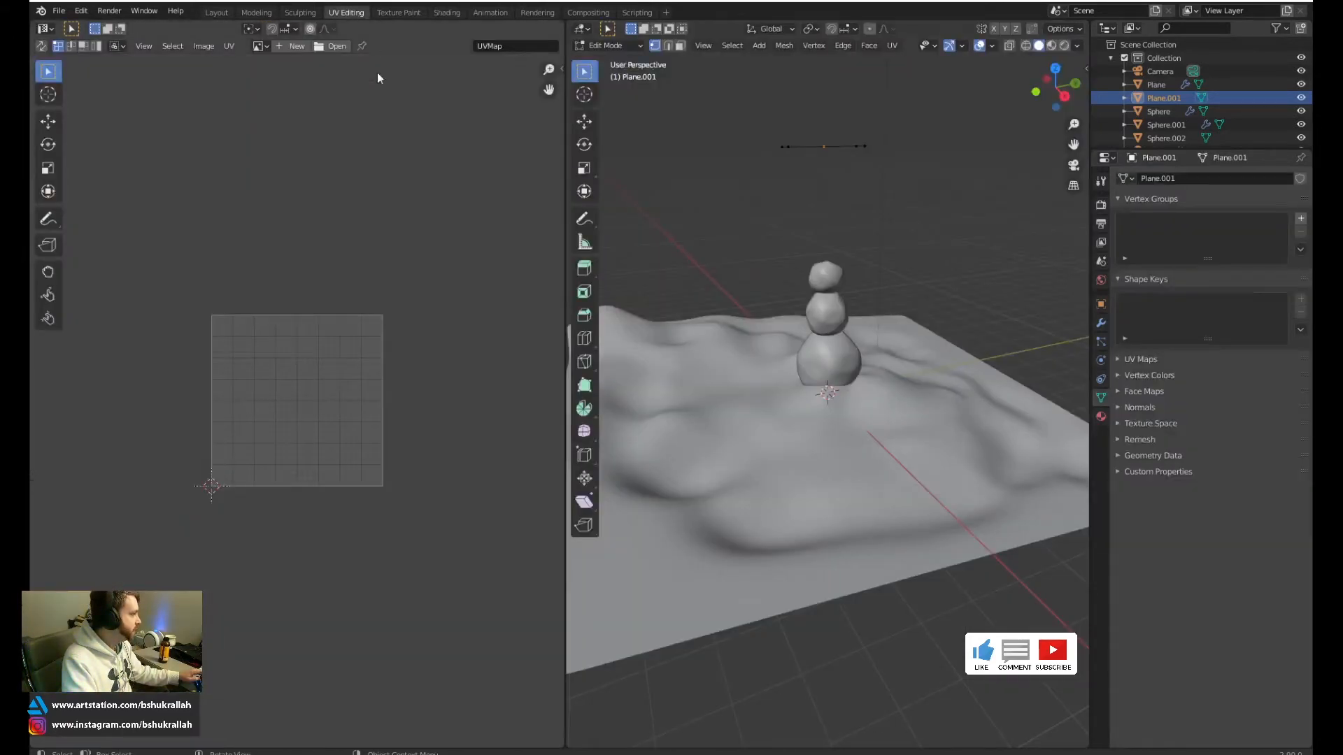
click(257, 46)
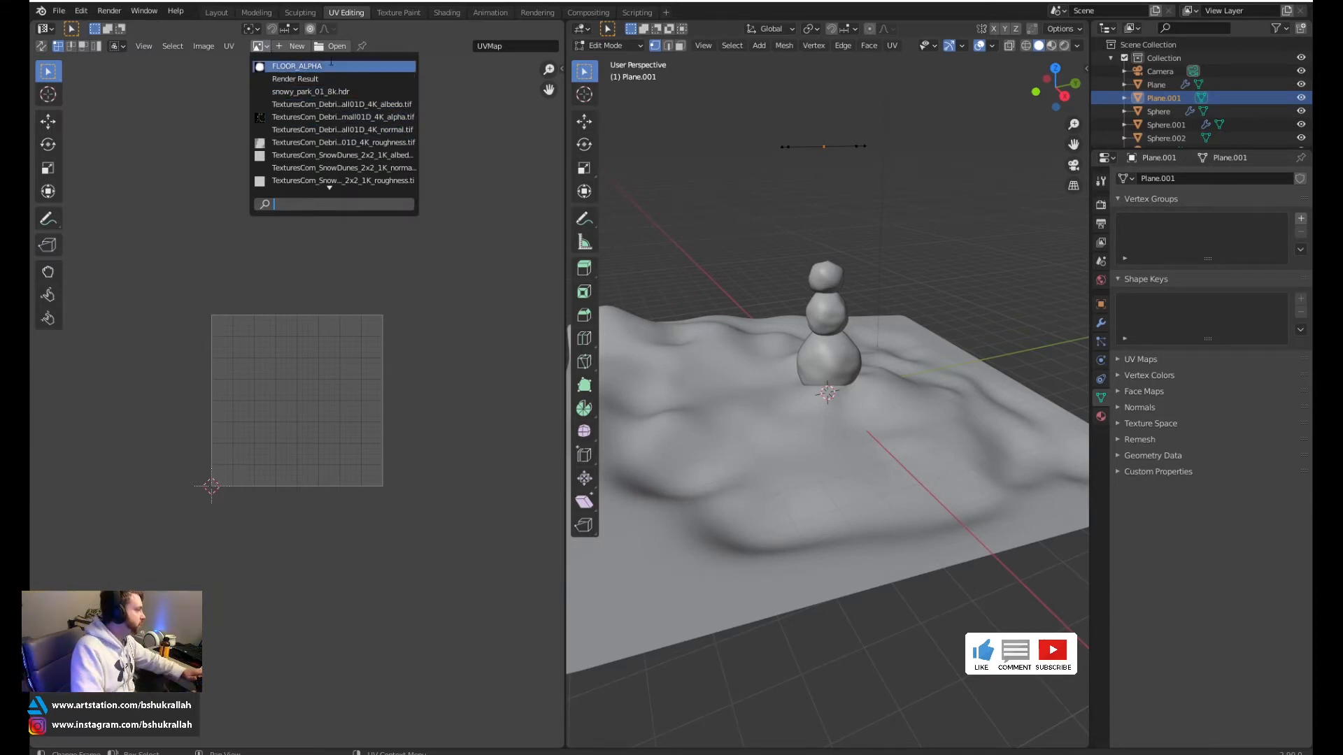
Display the TexturesCom debris 4K alpha image in the UV editor
scroll(343, 117, down, 1)
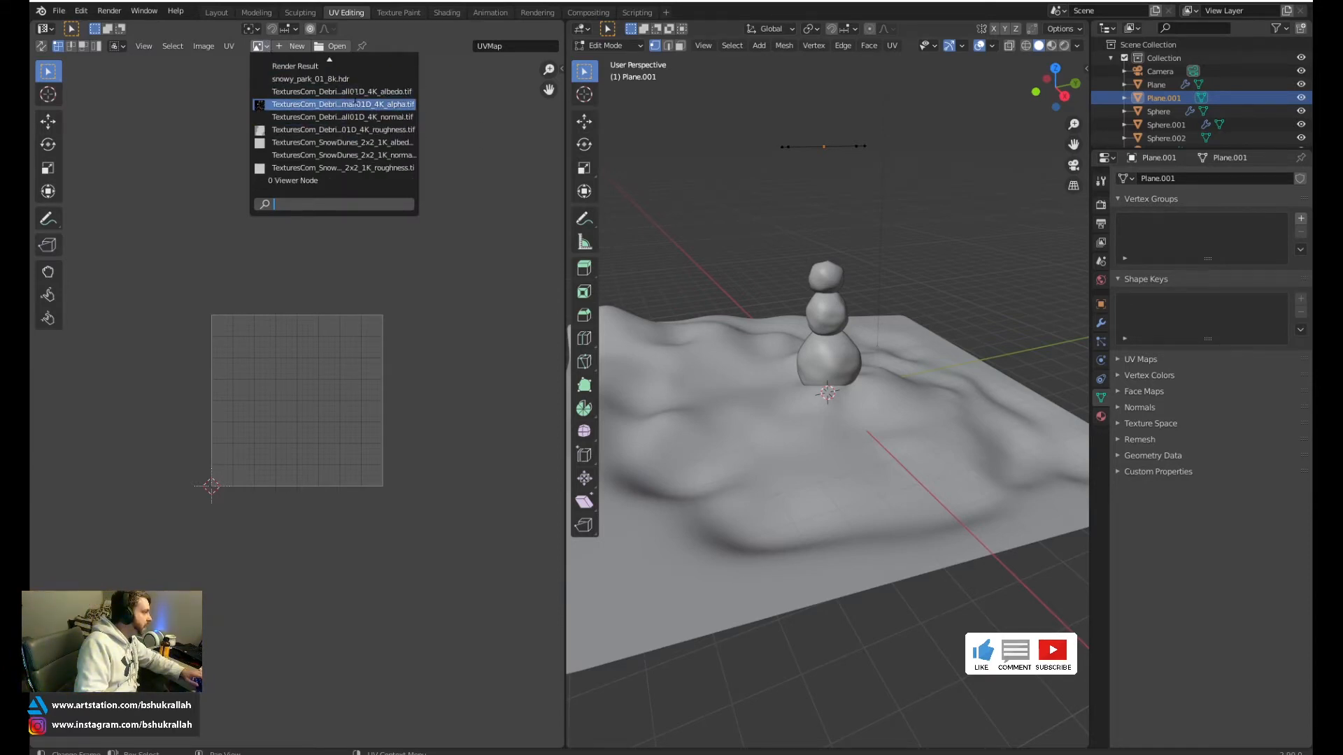
click(351, 104)
scroll(357, 126, down, 10)
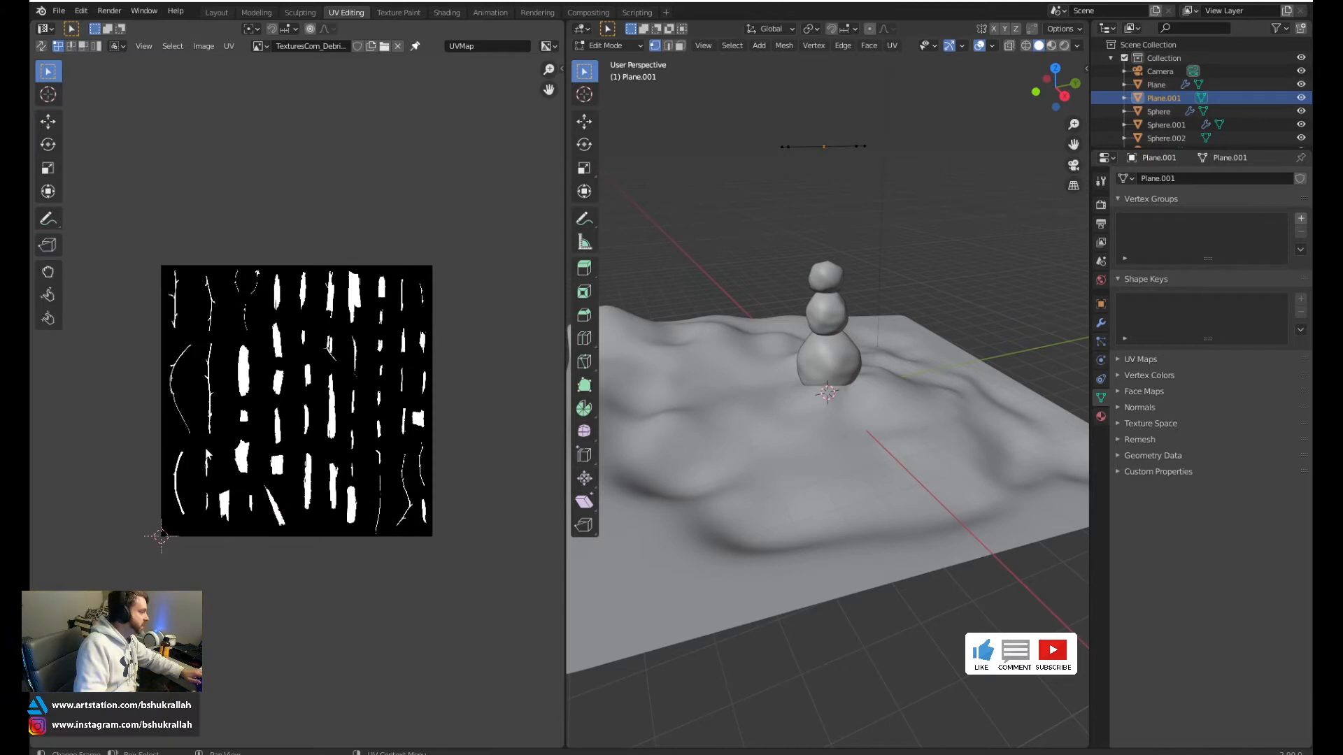
scroll(209, 456, up, 1)
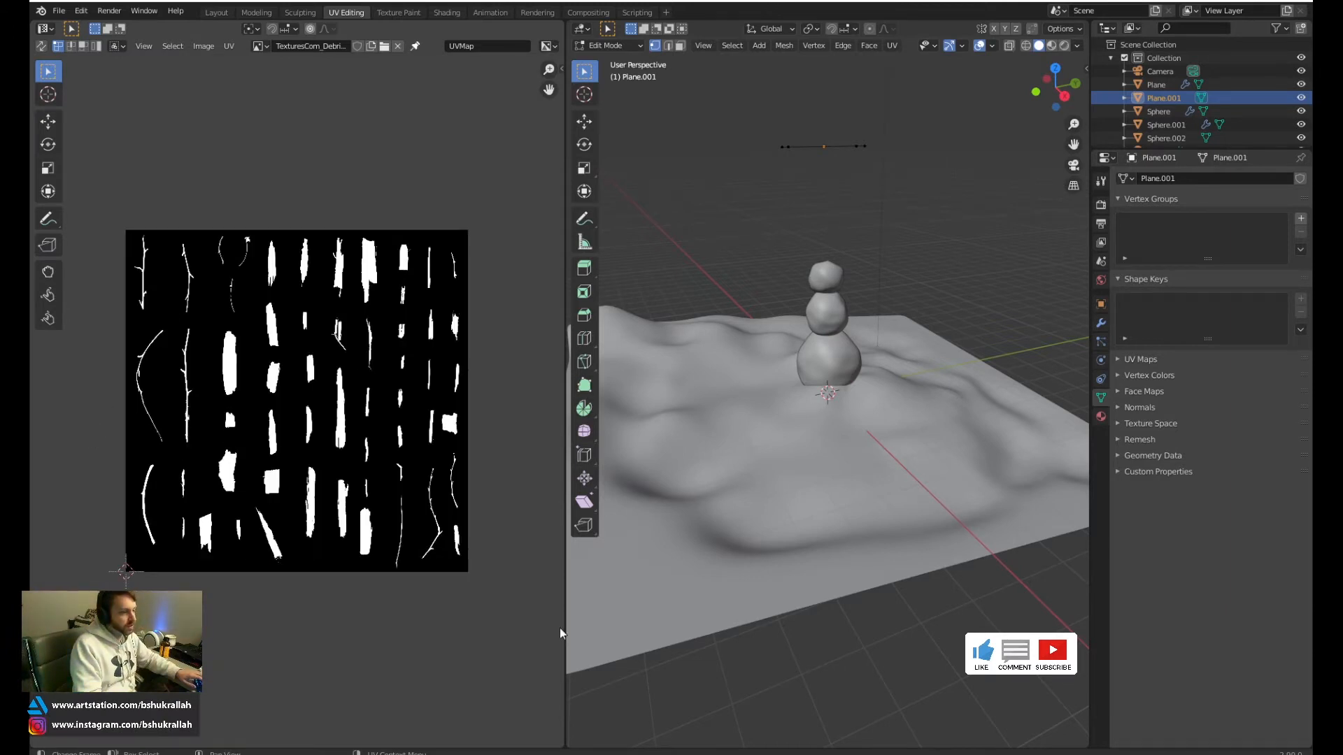
scroll(160, 387, up, 1)
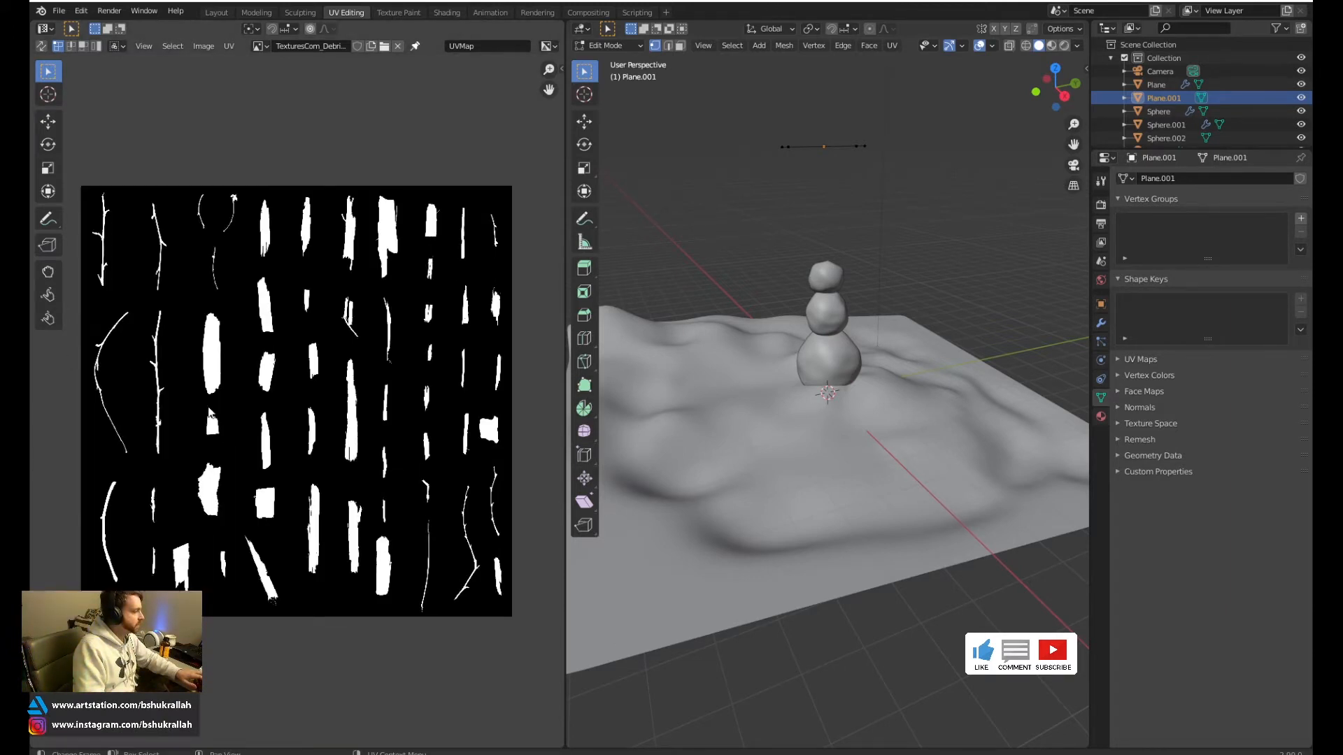
Select the whole narrow plane above the snowman and unwrap its UVs with the standard Unwrap operation
middle_drag(853, 231, 815, 185)
shift+middle_drag(879, 143, 884, 380)
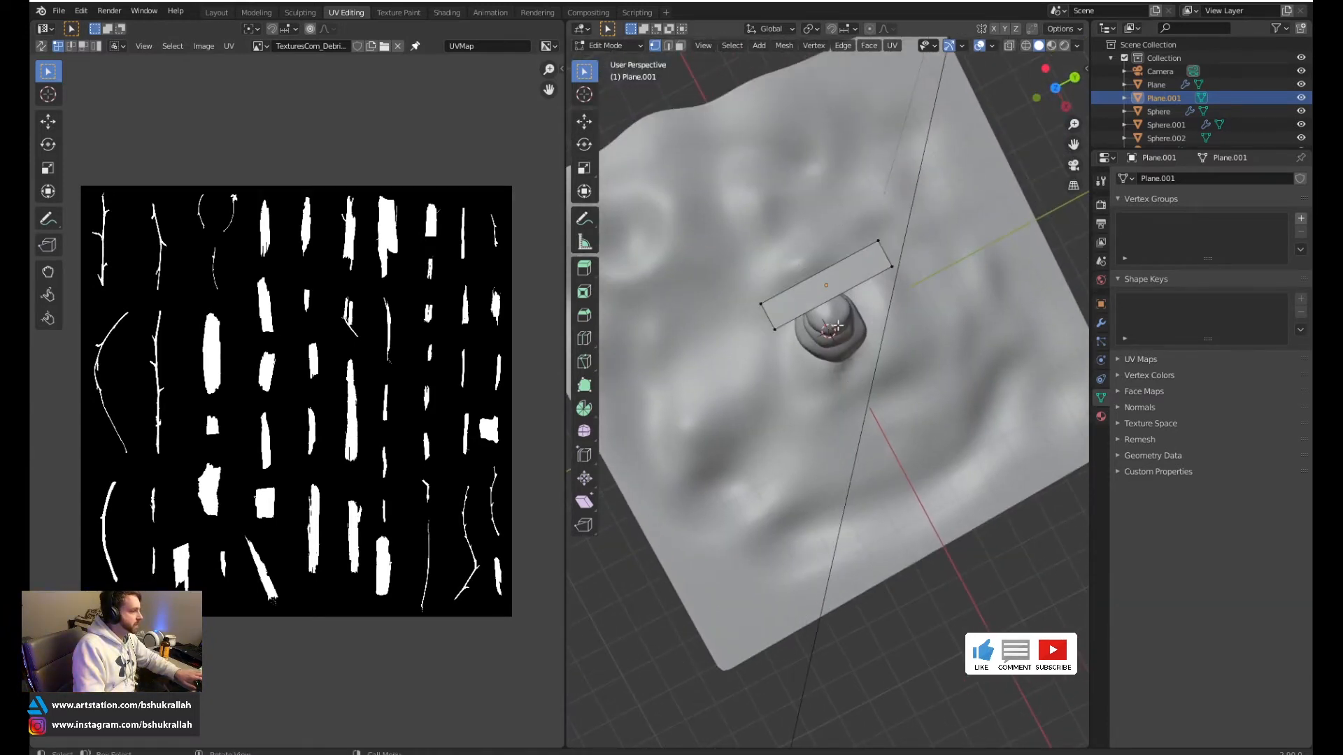
middle_drag(854, 327, 873, 293)
key(a)
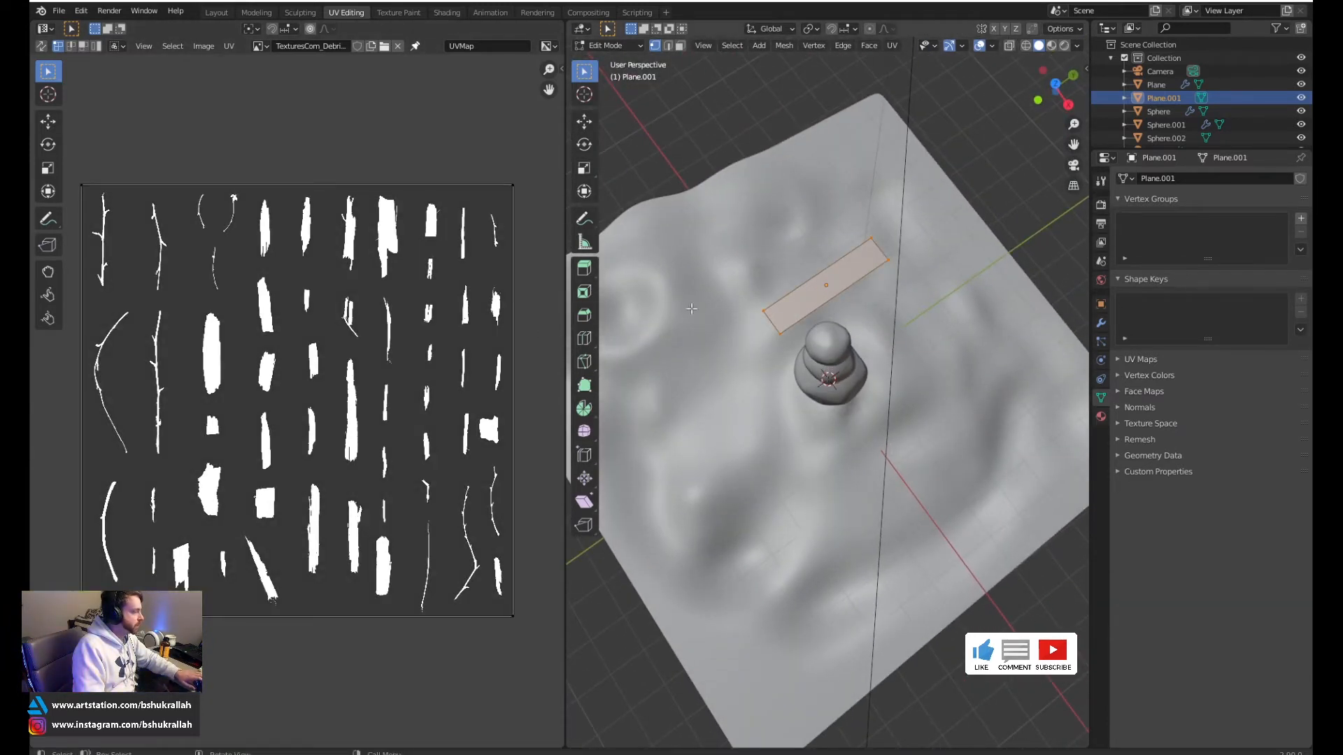
key(u)
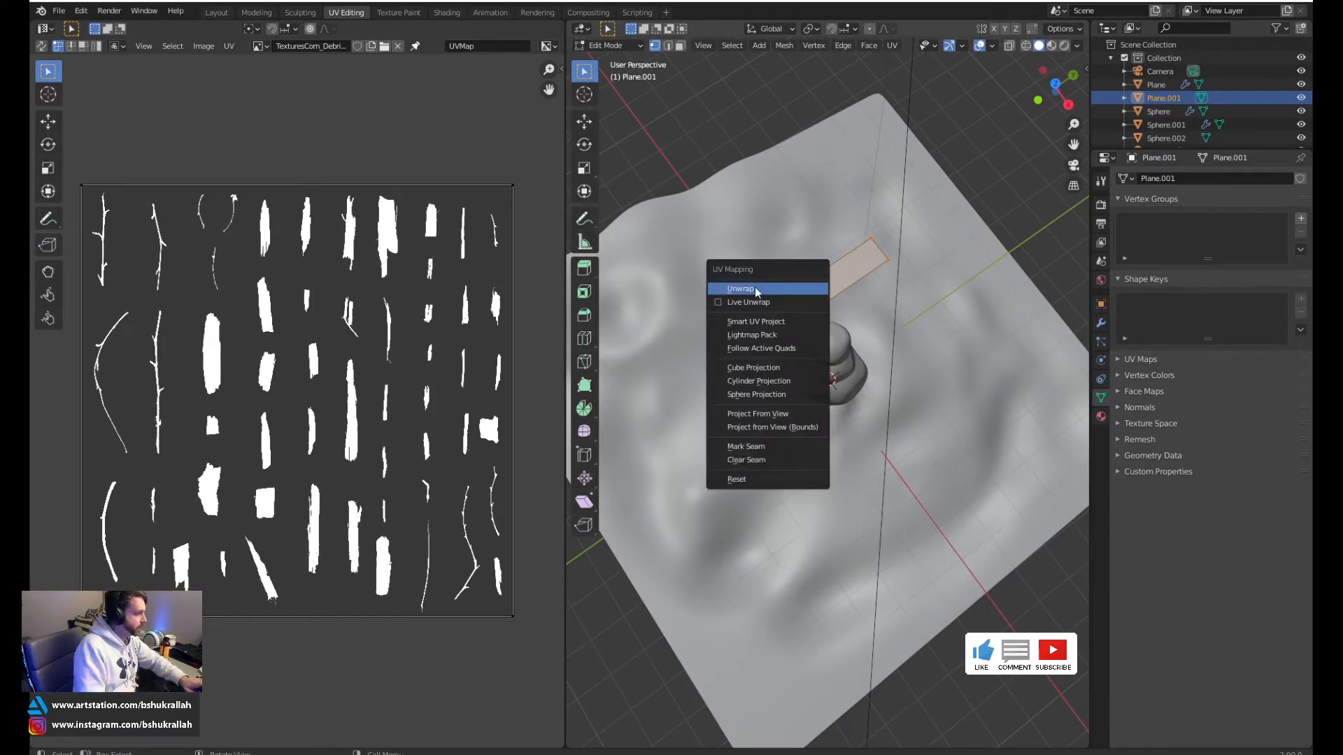
click(754, 289)
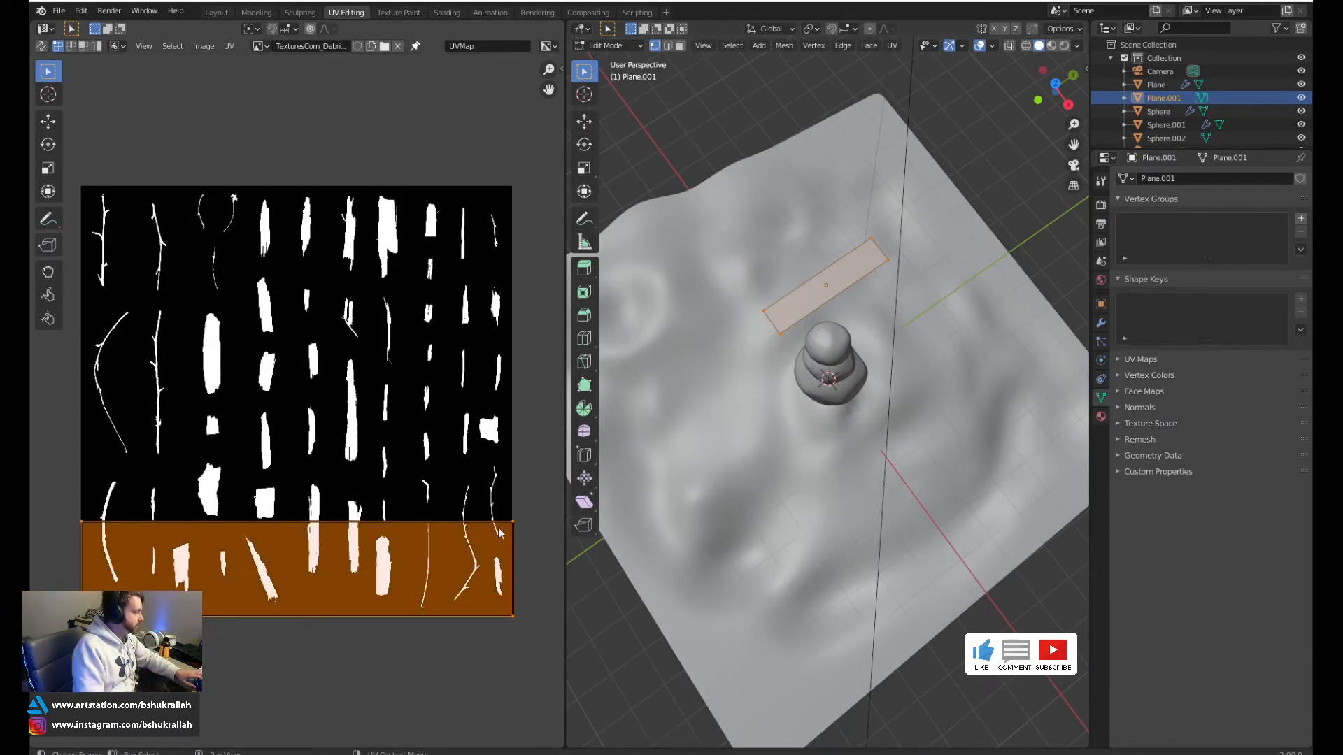
Switch the 3D viewport to Rendered shading to preview the debris texture on the plane
click(1055, 46)
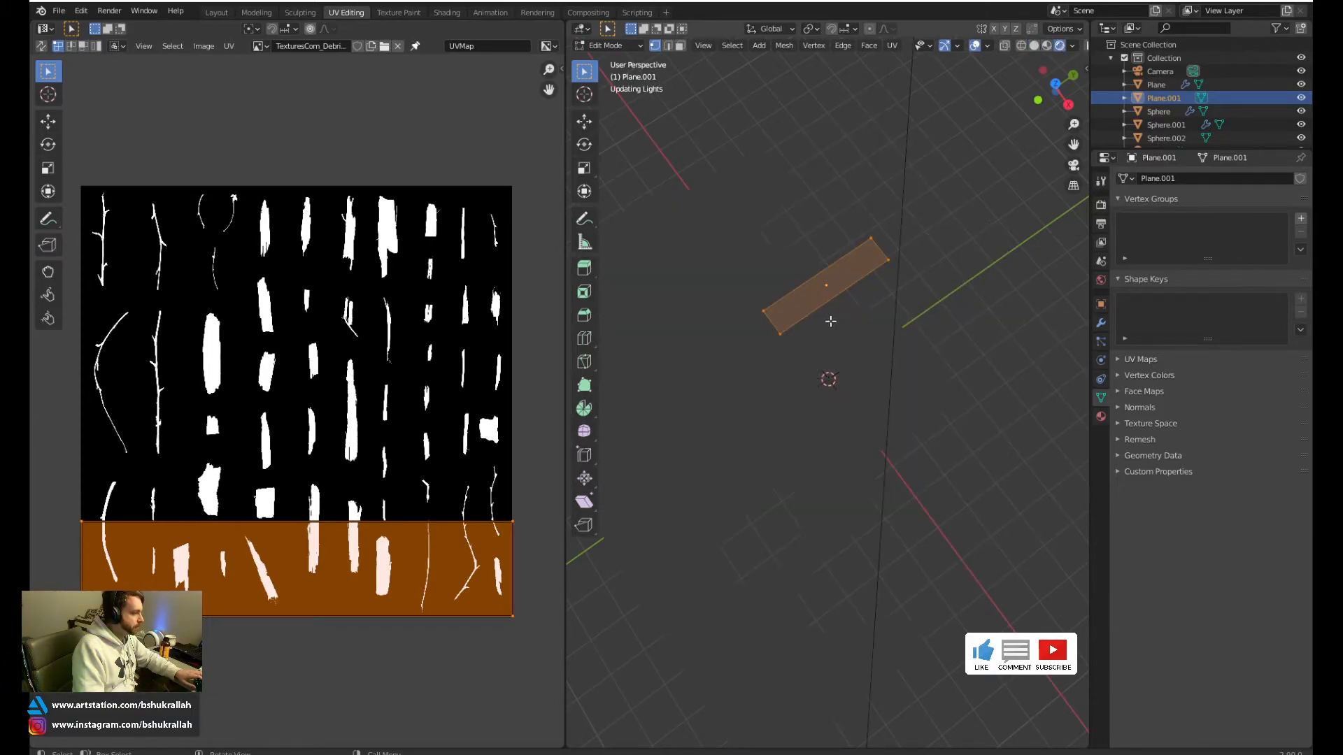
scroll(794, 285, up, 3)
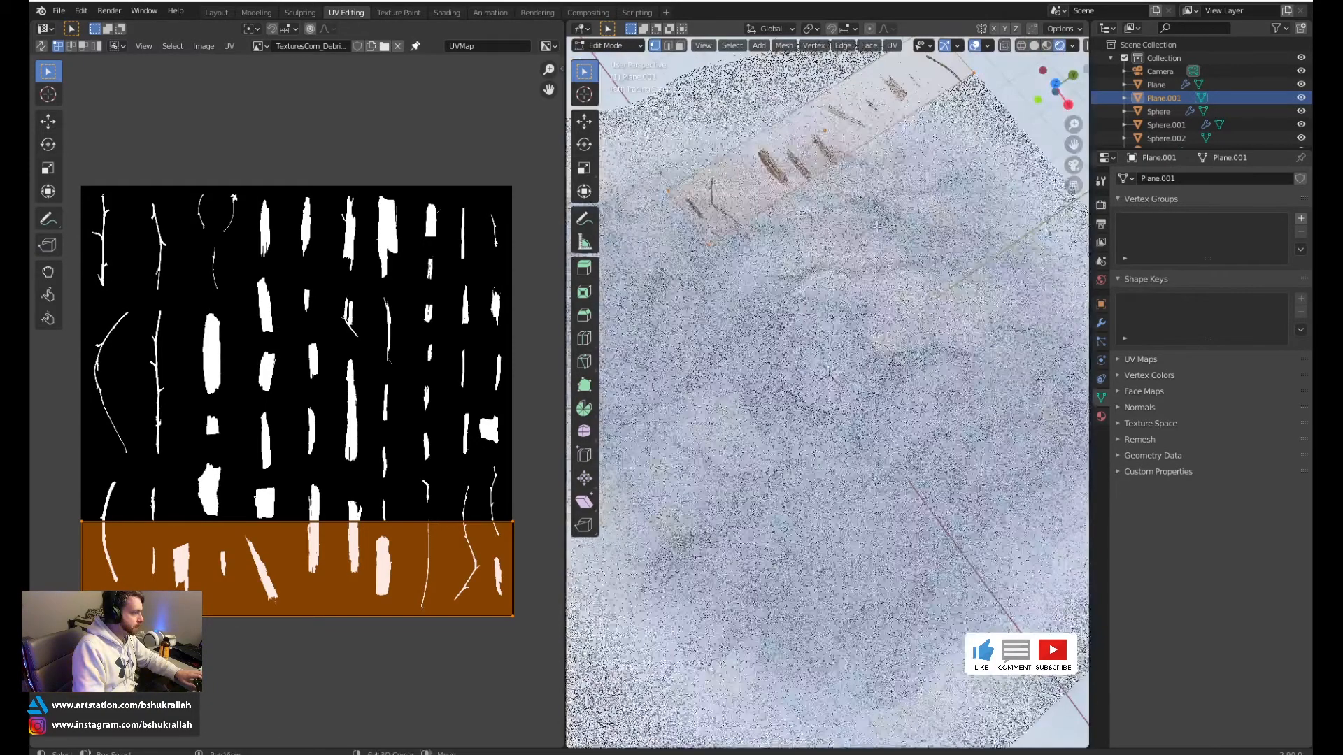
shift+middle_drag(813, 272, 907, 462)
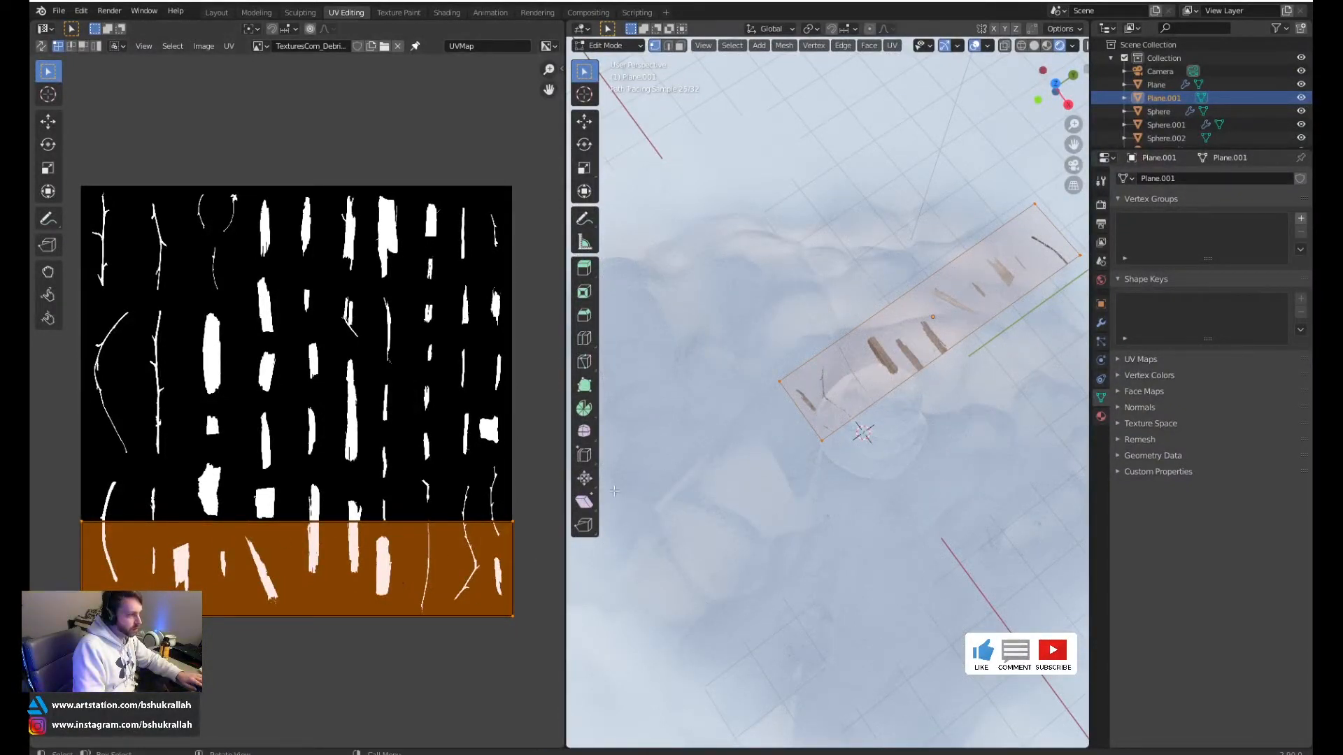
Rotate the plane's UV island about 90 degrees so it stands upright over the debris texture
key(g)
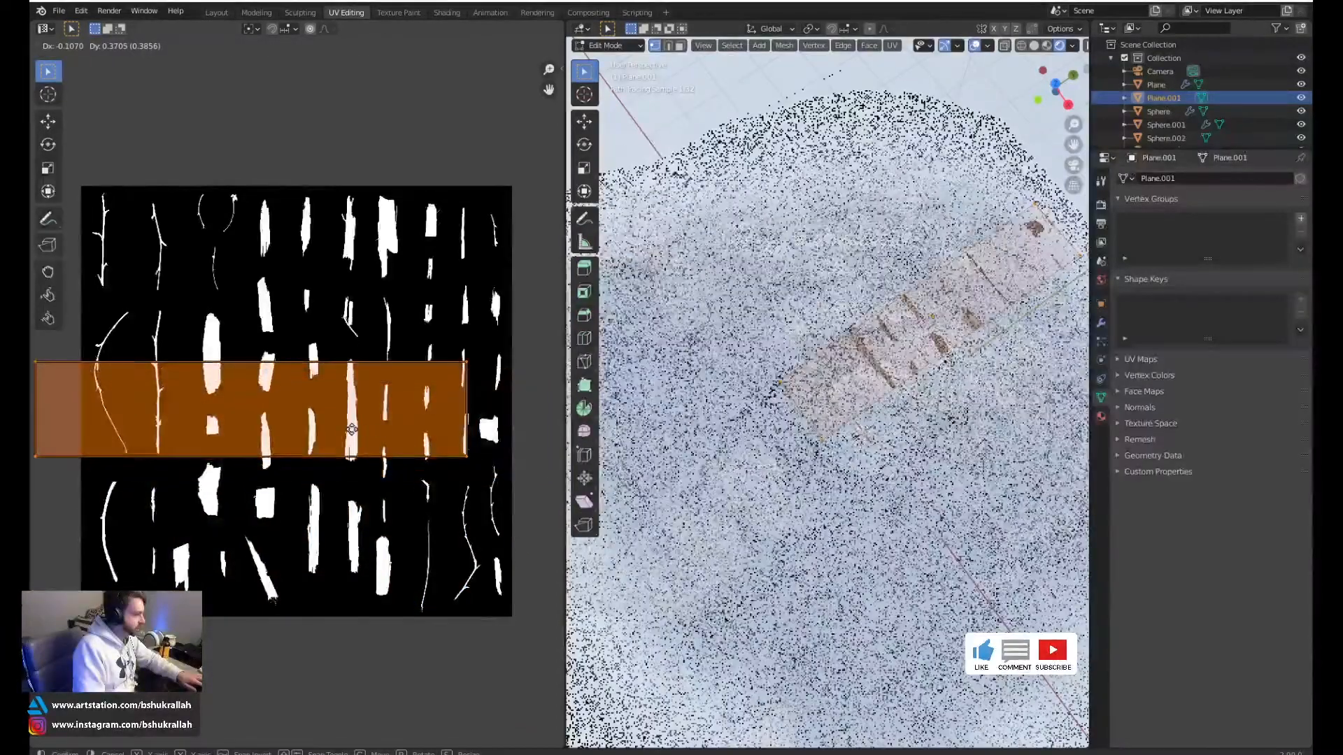
click(366, 529)
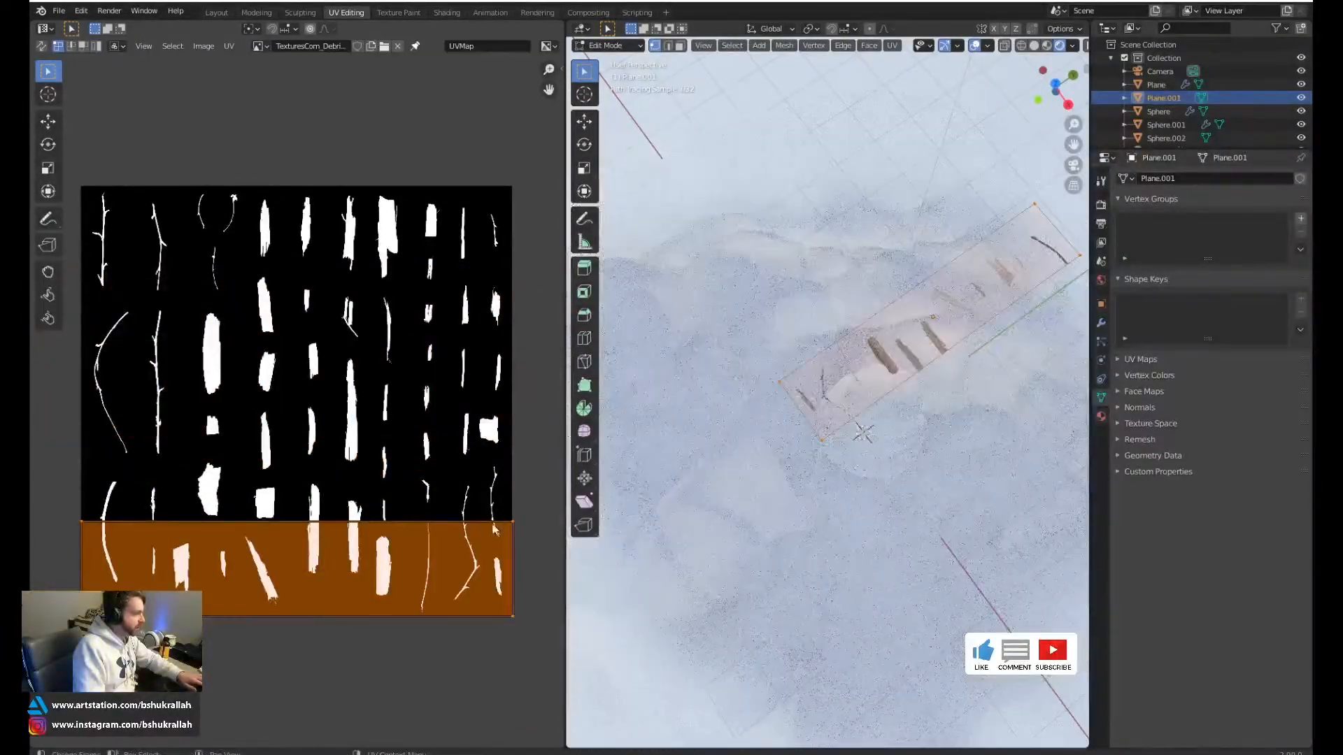
key(r)
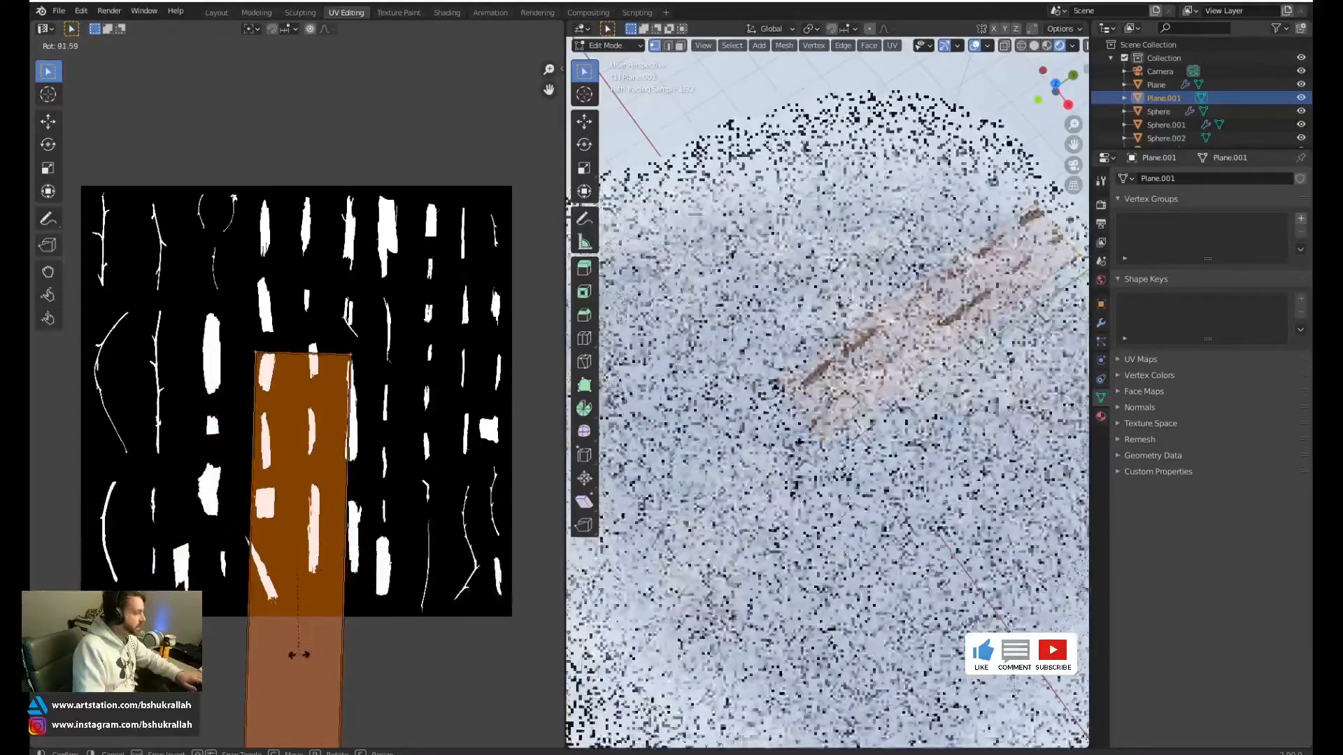
click(302, 654)
scroll(412, 589, up, 1)
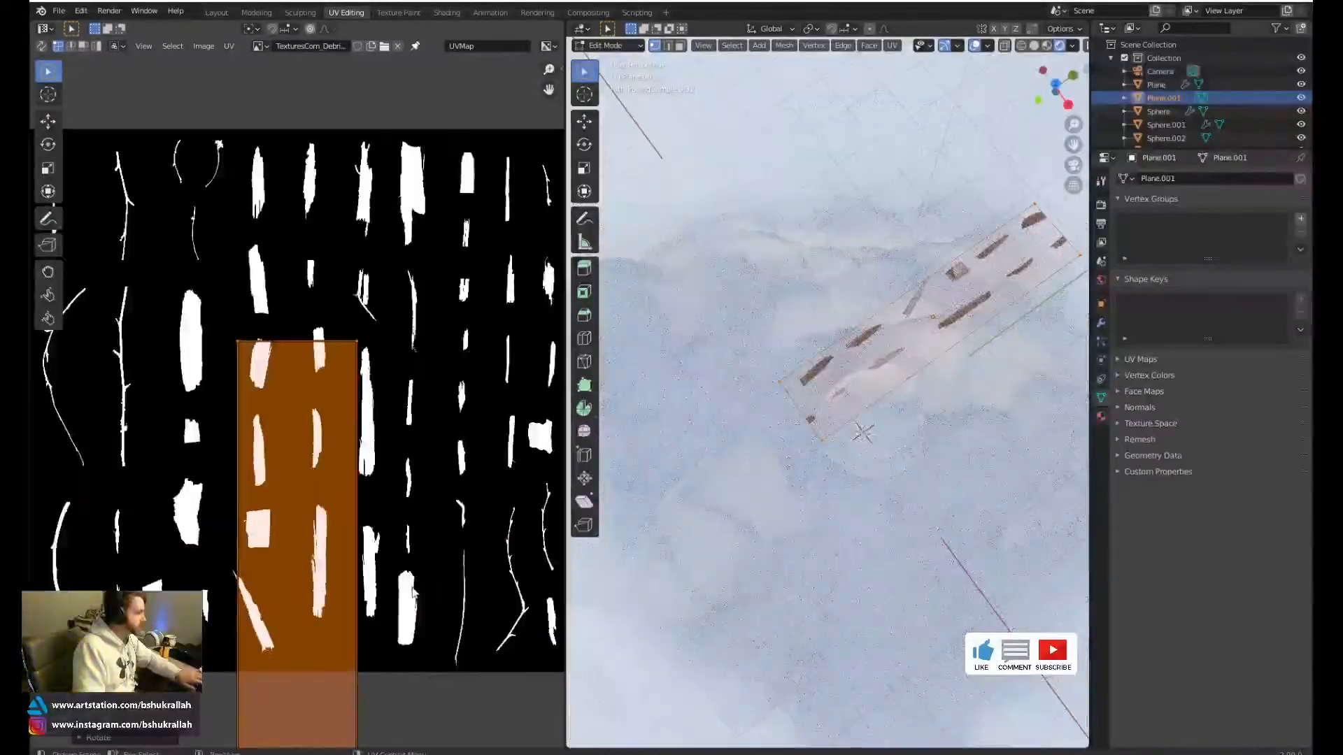
scroll(412, 588, down, 2)
Shrink the UV island and place it over the long straight branch in the second column of the texture
key(g)
click(292, 472)
key(s)
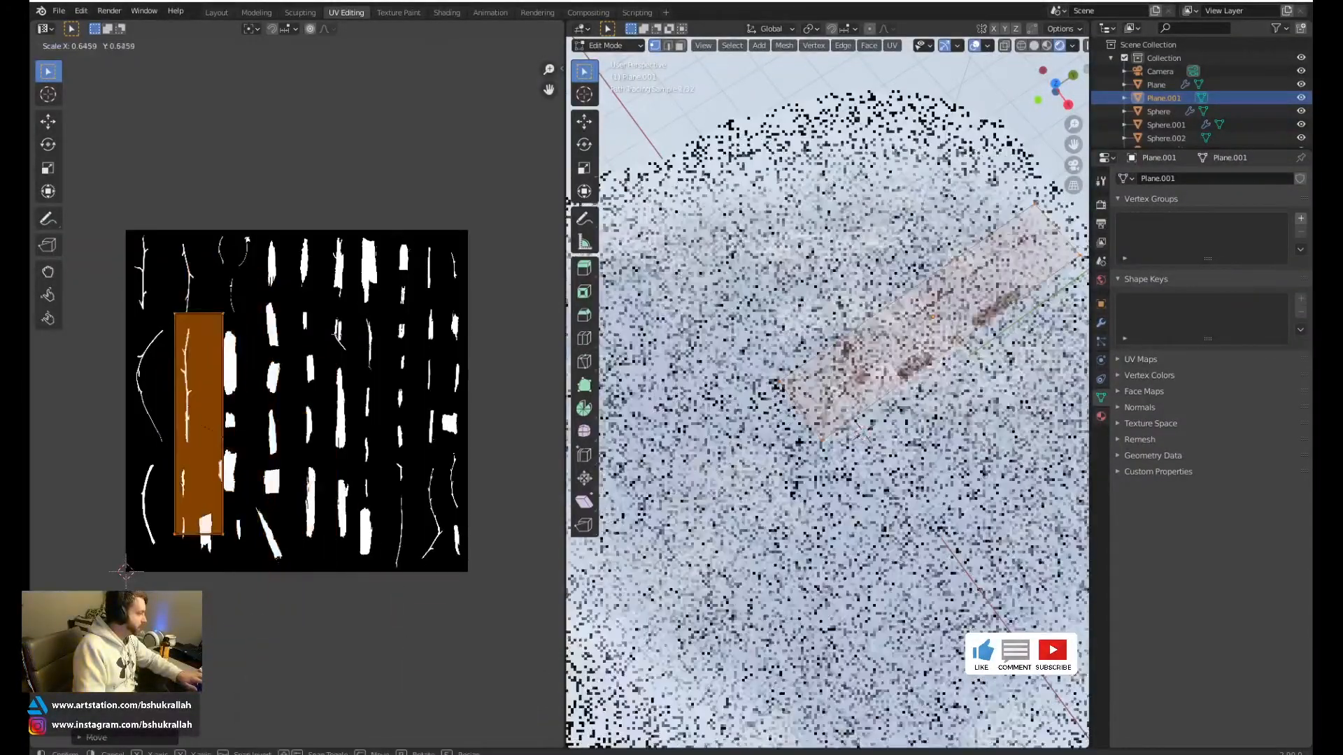
click(244, 422)
key(g)
click(241, 382)
Scale the UV island down further so it closely encloses the single branch
scroll(244, 402, up, 3)
middle_drag(245, 426, 323, 461)
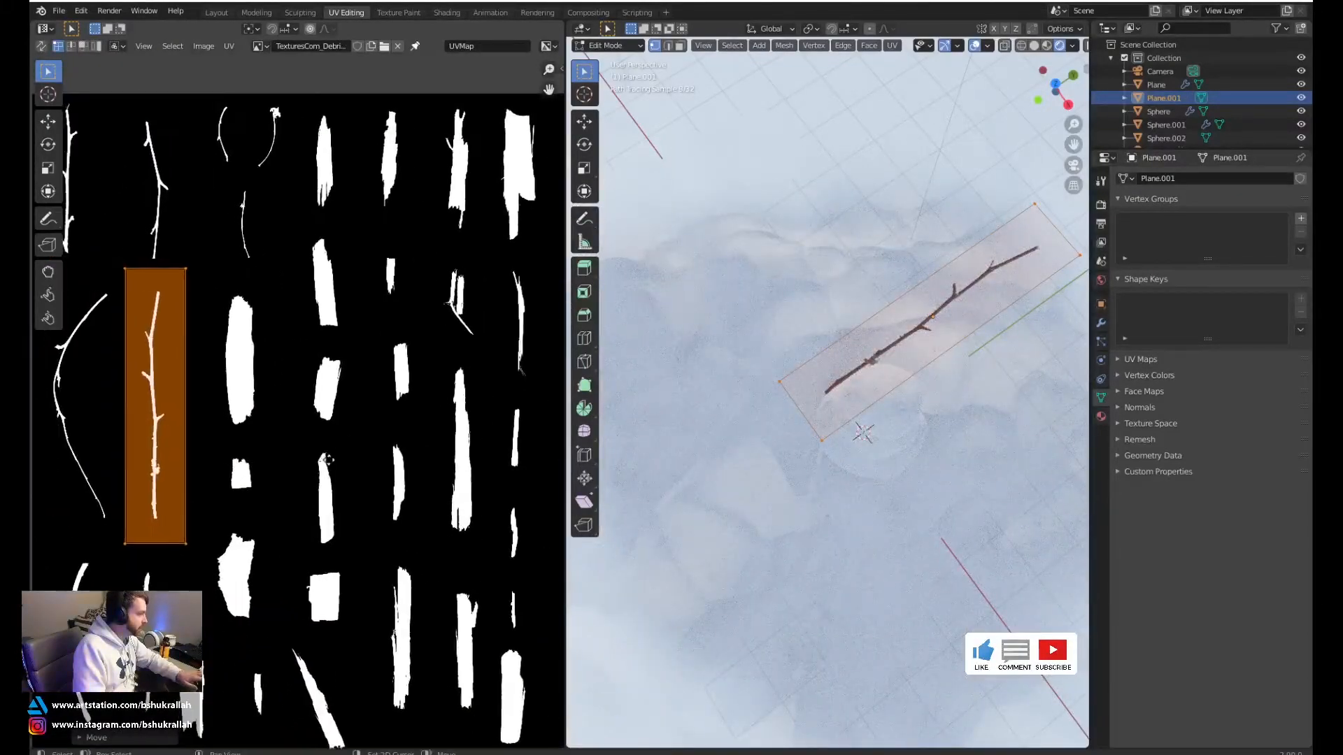
key(s)
click(253, 467)
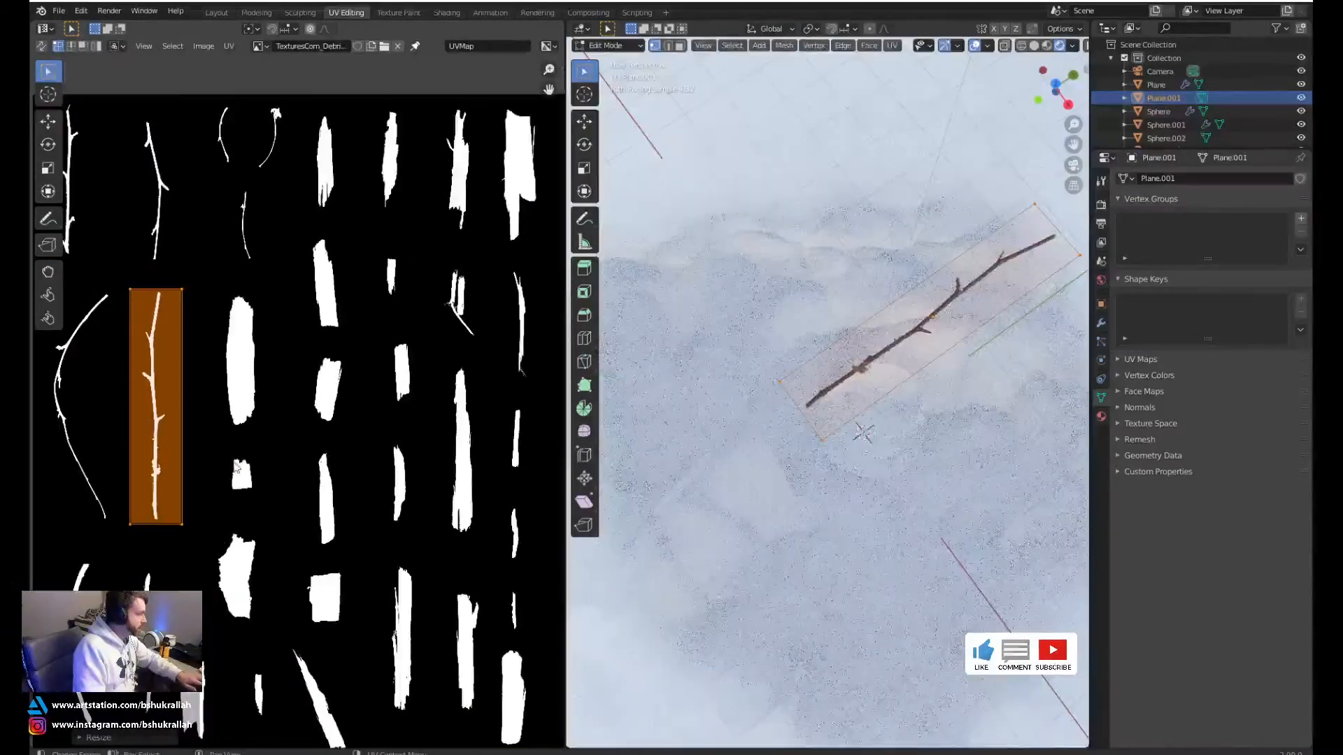
Return to Object Mode and move the branch plane down beside the snowman
click(872, 366)
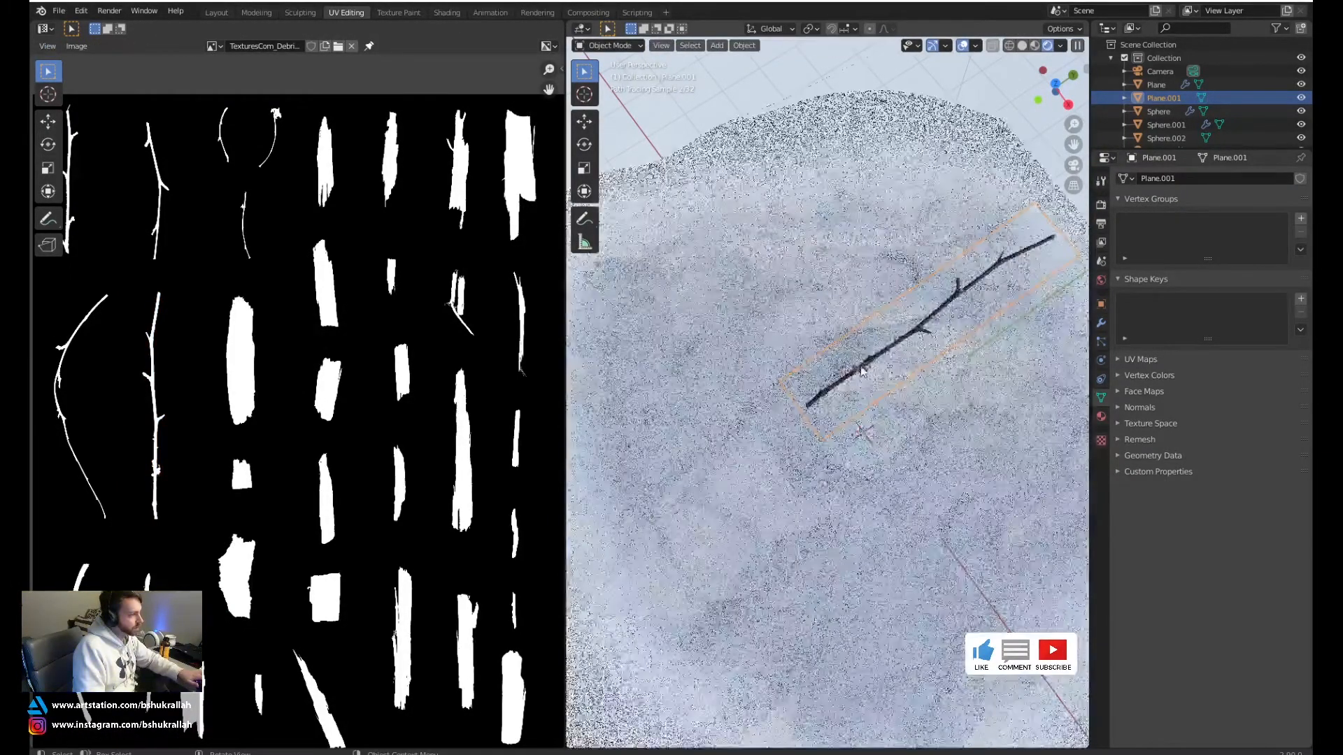
key(Tab)
key(KP_1)
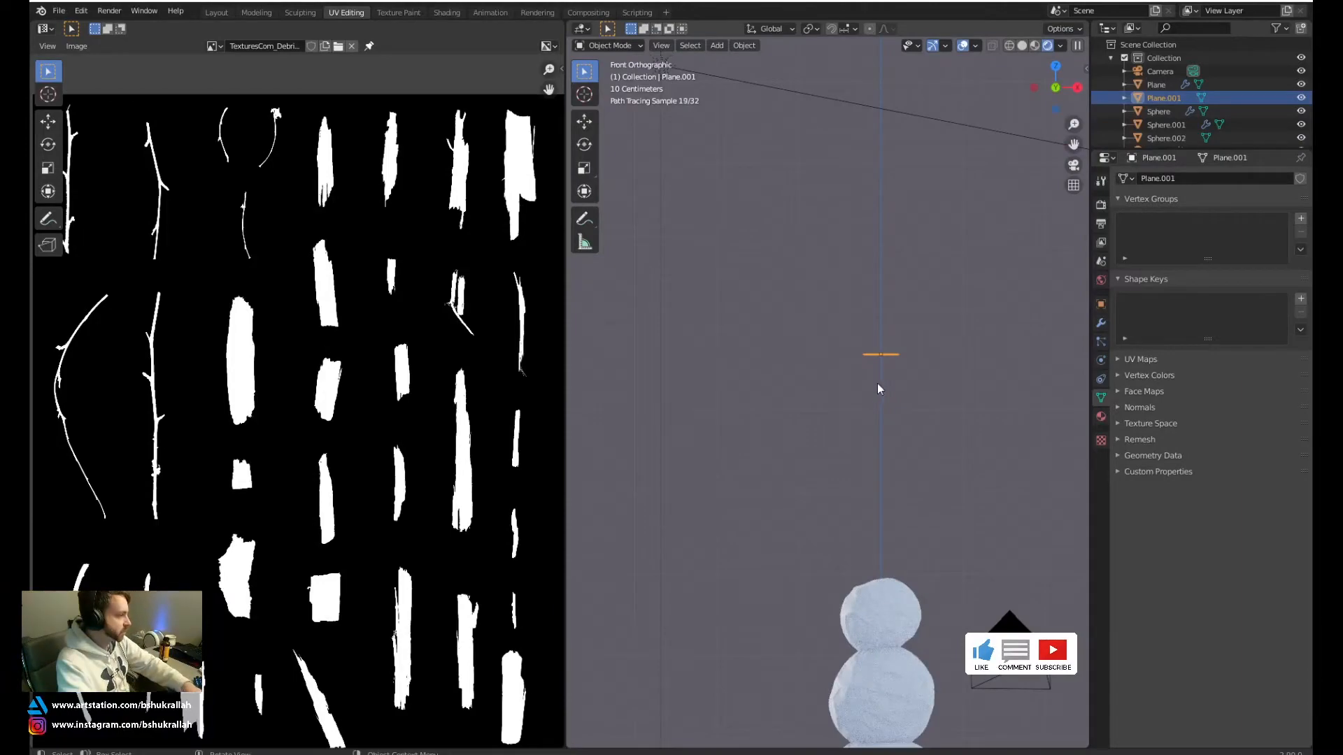
middle_drag(867, 405, 988, 446)
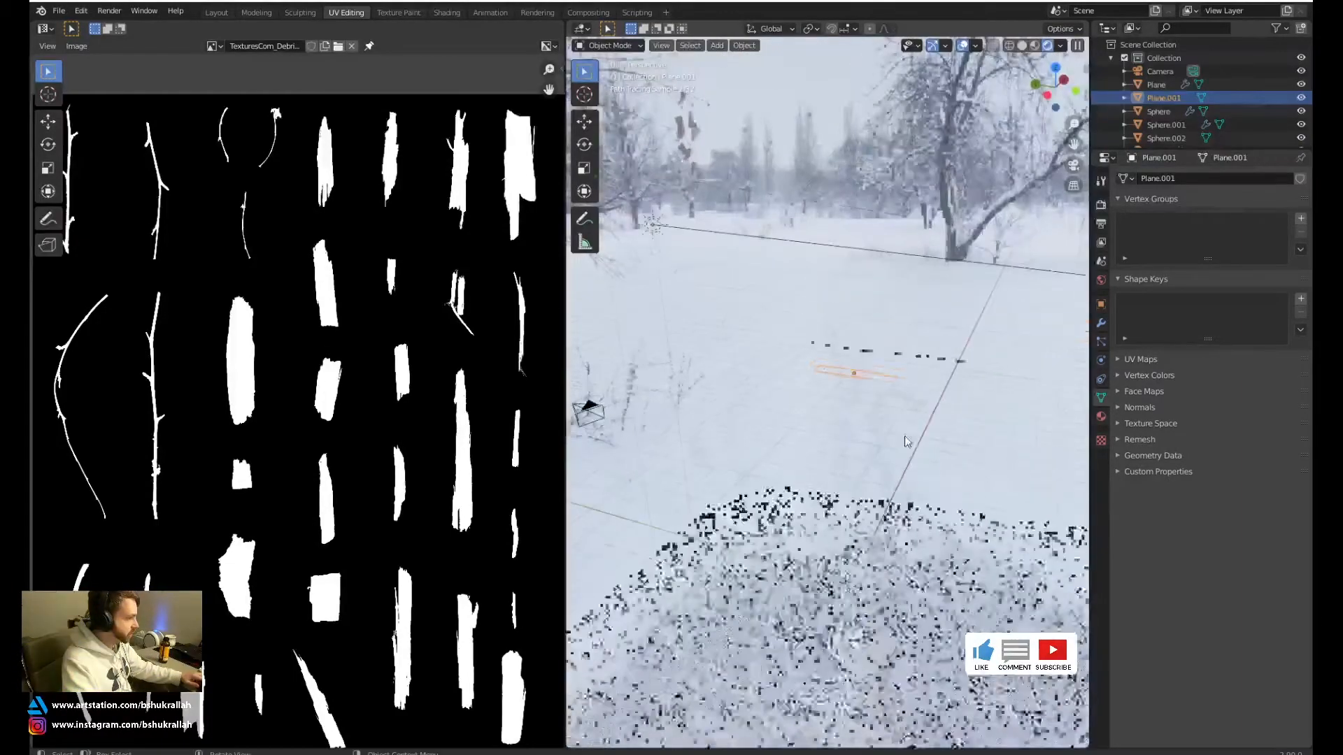
key(g)
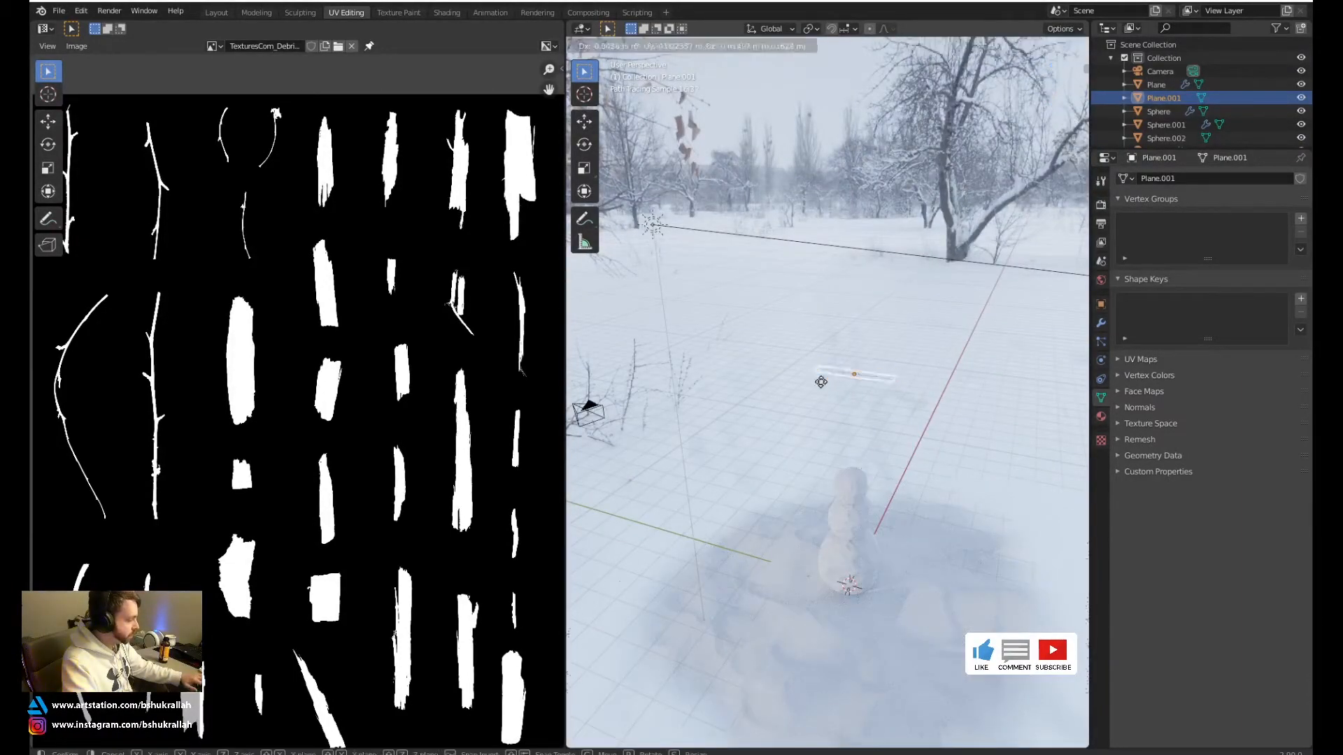
click(783, 505)
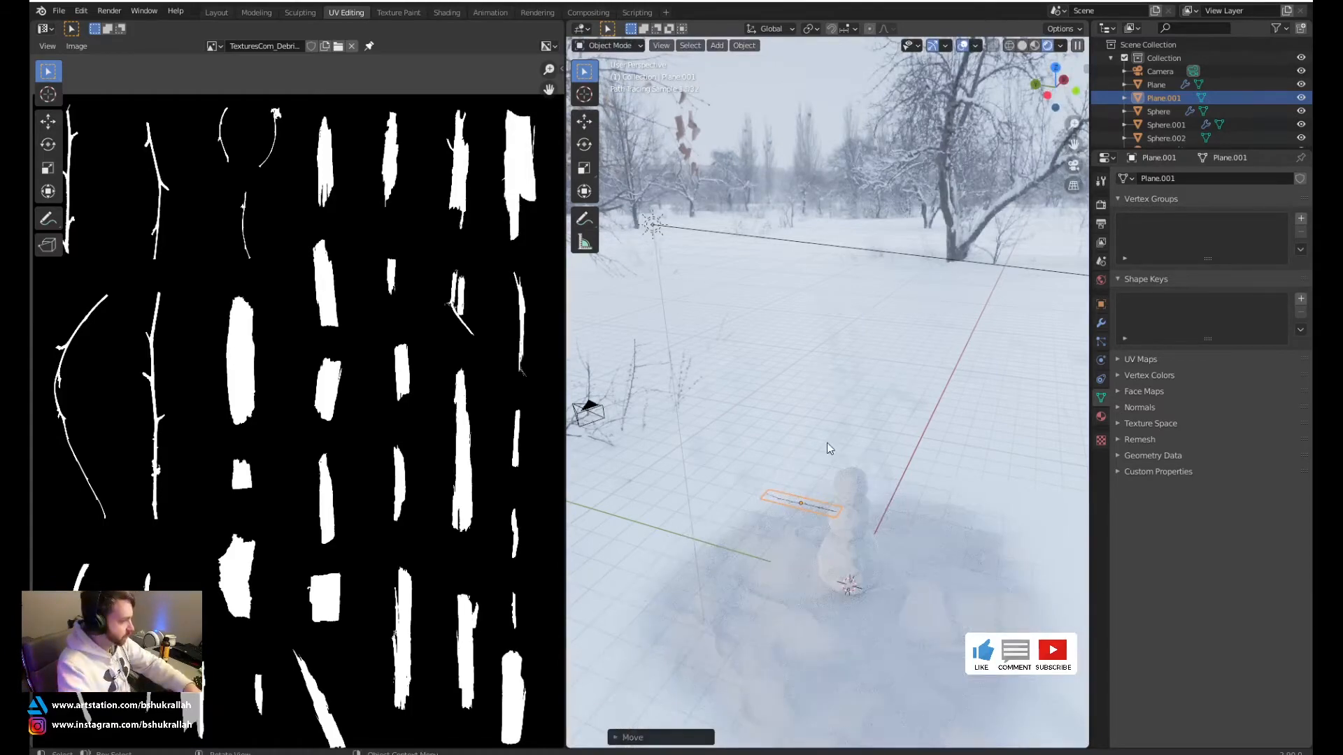
key(KP_0)
middle_drag(796, 340, 741, 322)
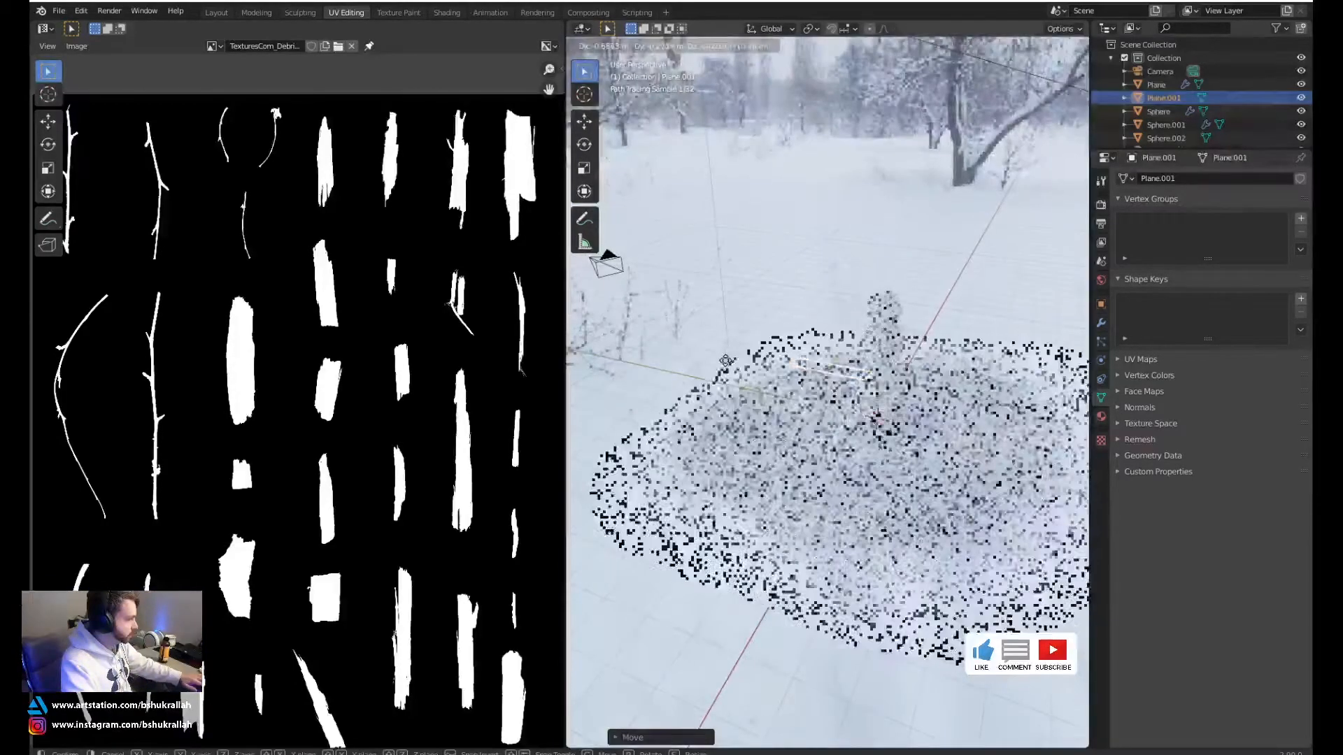
click(737, 368)
Rotate the branch plane from the top view to point toward the snowman, and tilt it upright with a free trackball rotation
key(KP_7)
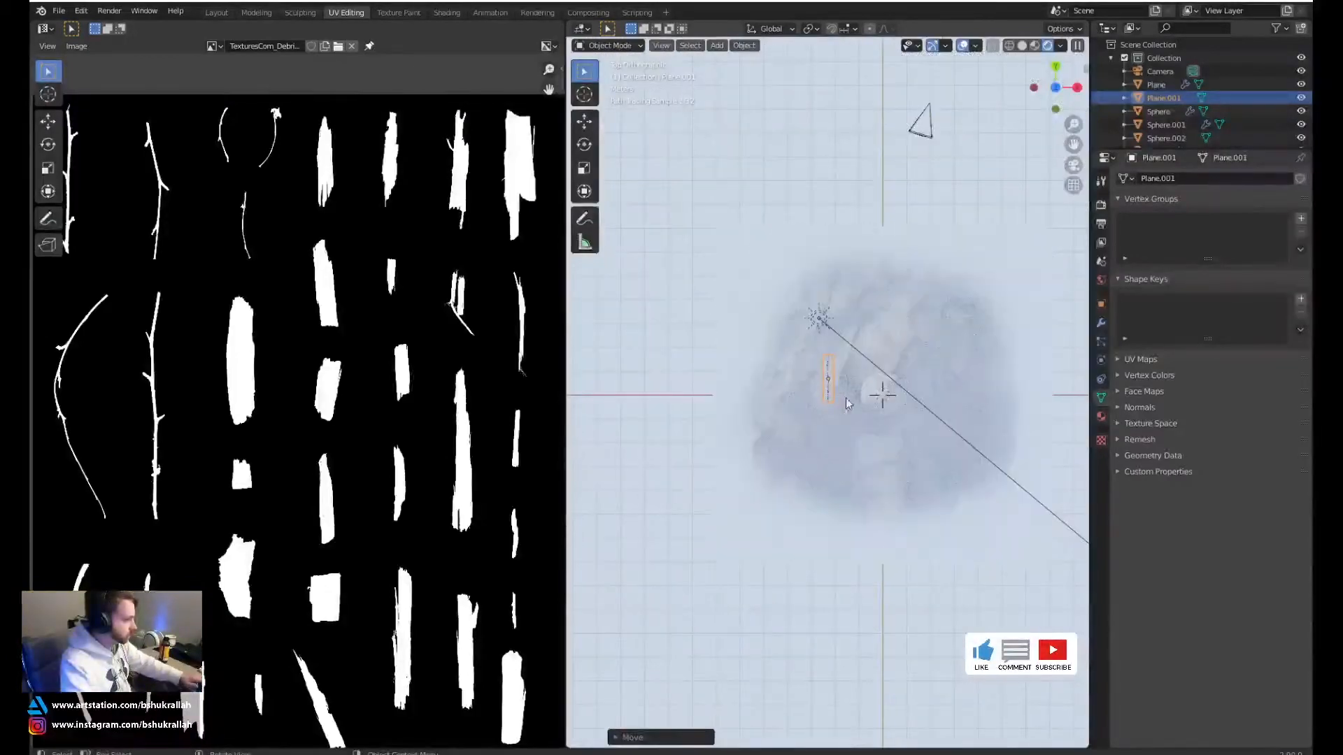
key(r)
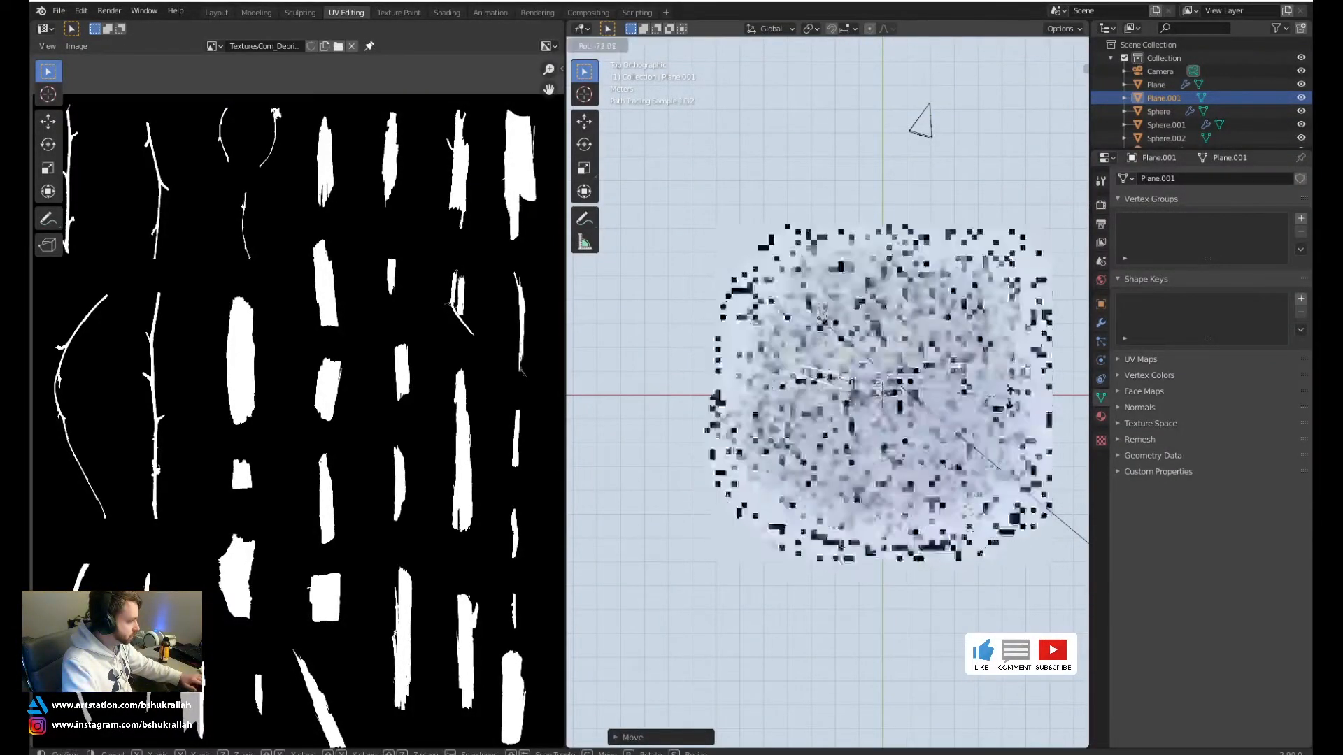
click(771, 395)
scroll(774, 410, up, 5)
key(r)
key(r)
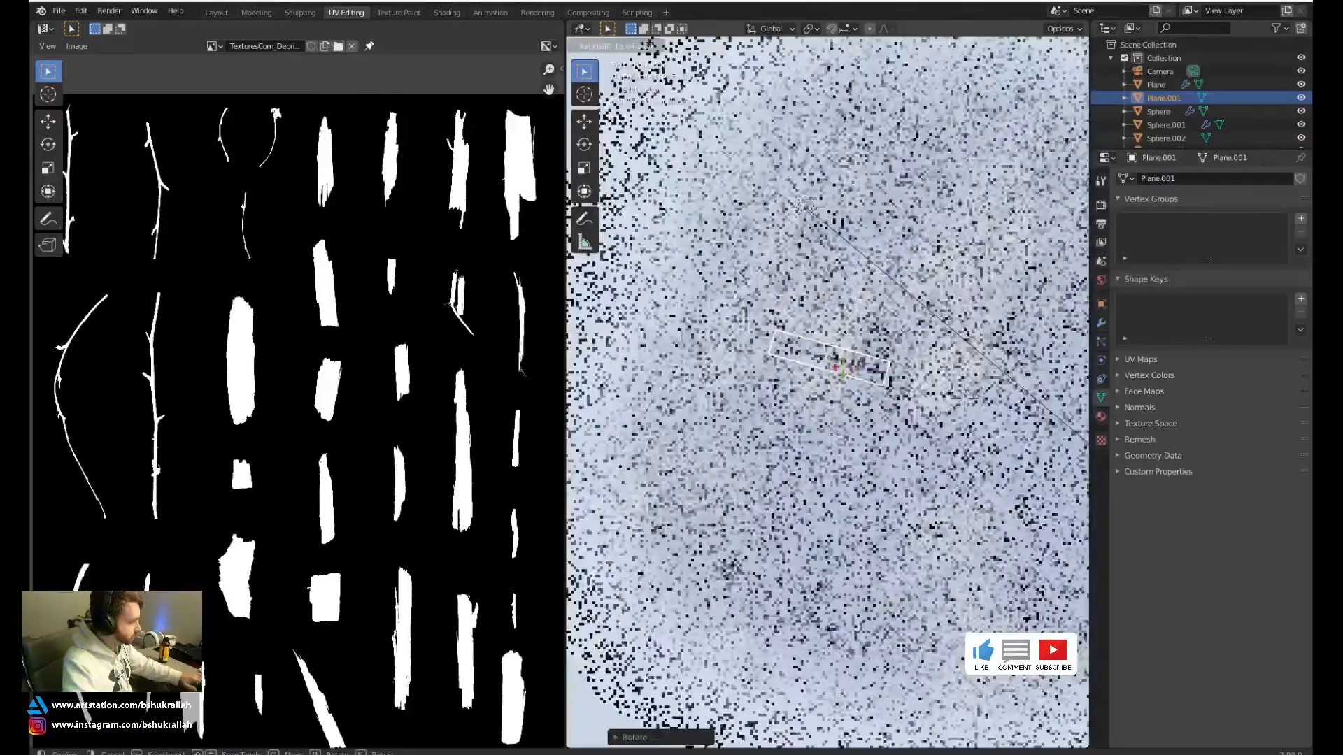
click(872, 297)
Move the branch plane, checking from the camera view, so its thick end meets the side of the snowman's middle ball as an arm
key(g)
click(964, 397)
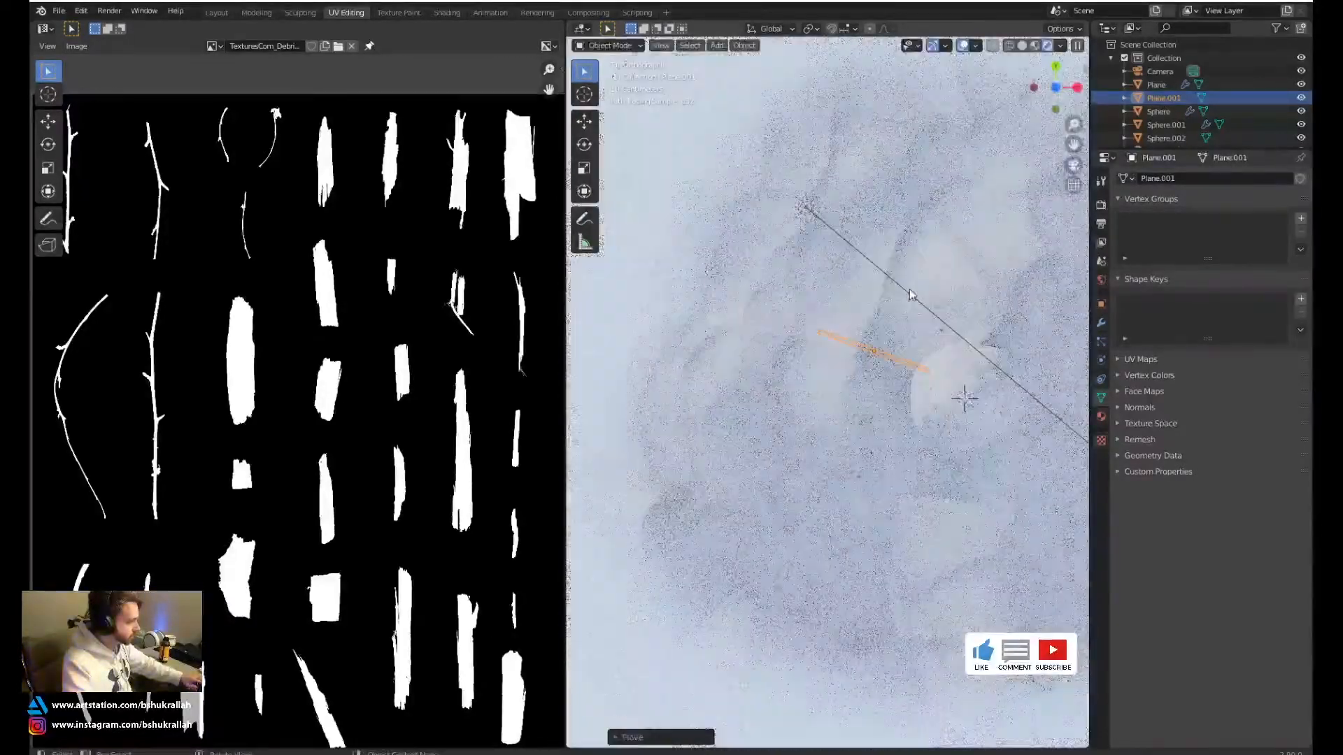
key(KP_0)
scroll(761, 406, up, 6)
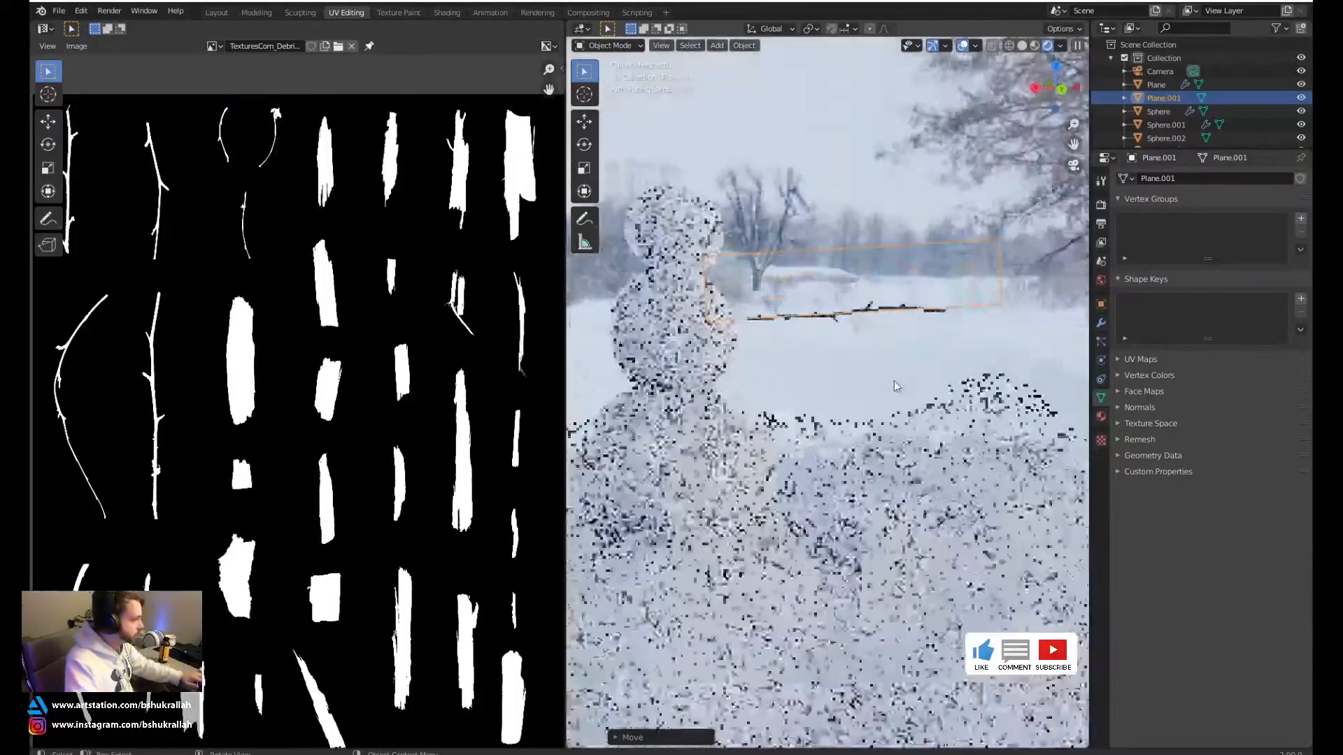
key(g)
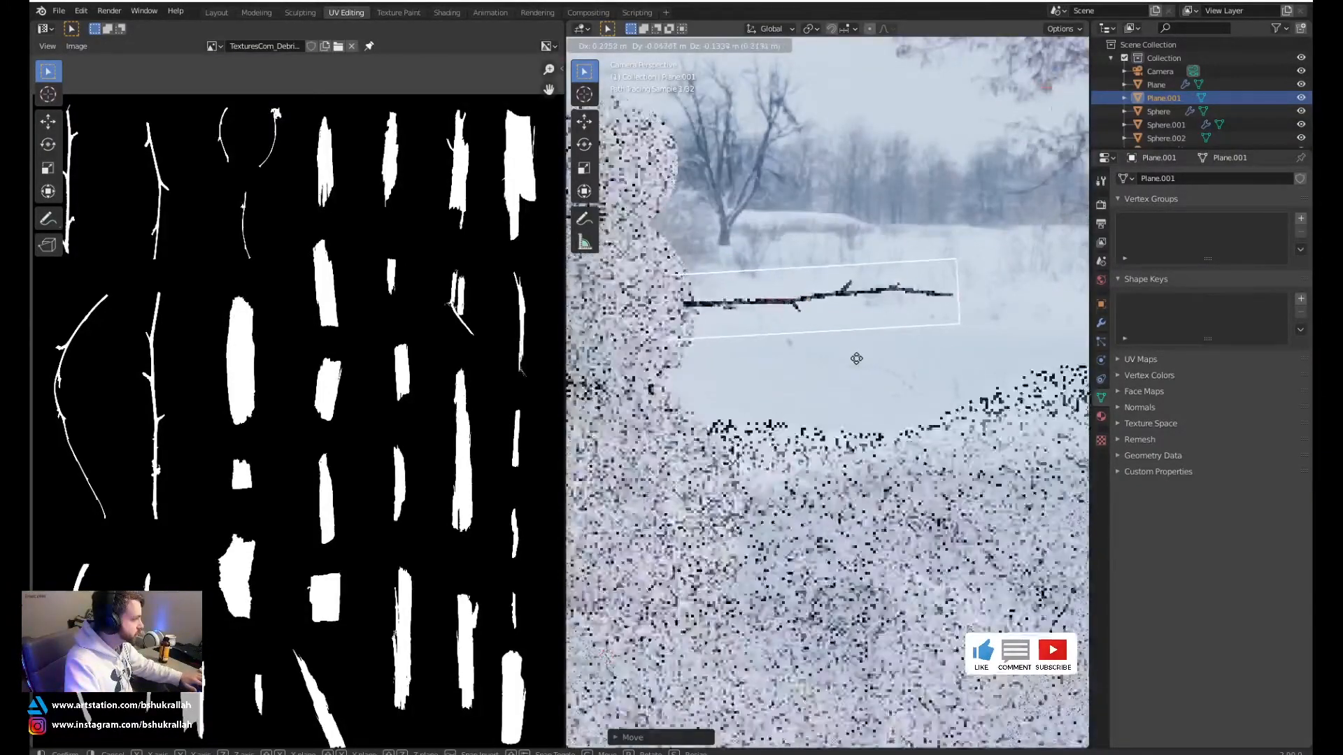
click(855, 359)
click(783, 416)
scroll(769, 371, down, 3)
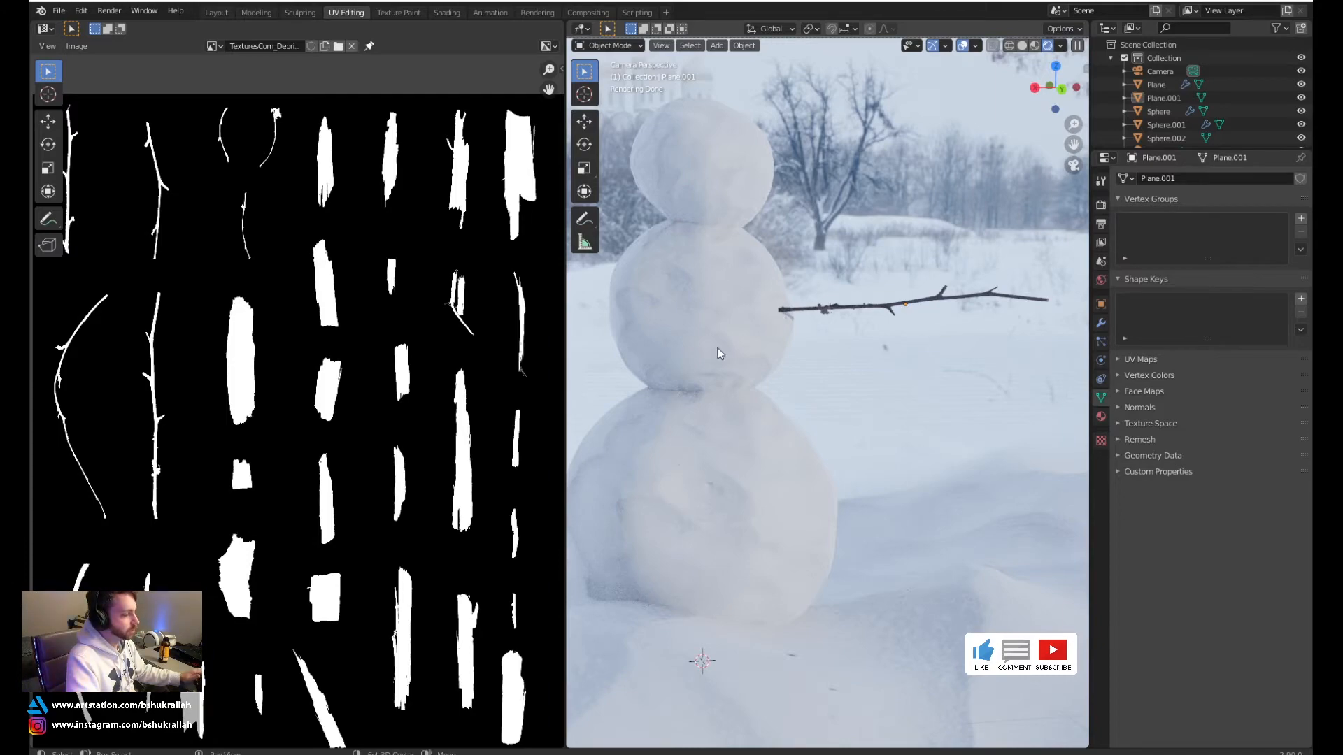
Duplicate the branch arm and place the copy on the opposite side of the snowman's middle ball
shift+middle_drag(720, 354, 837, 364)
click(956, 320)
scroll(889, 380, down, 2)
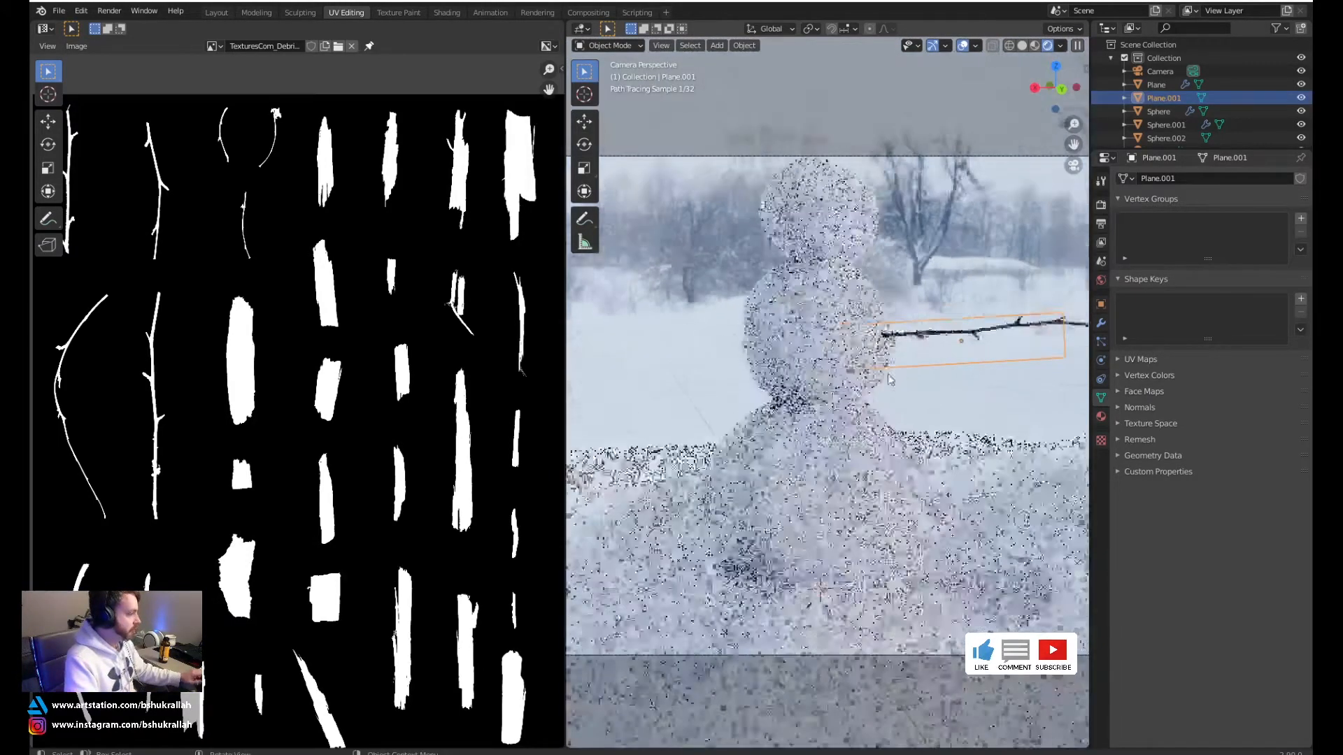
key(shift+d)
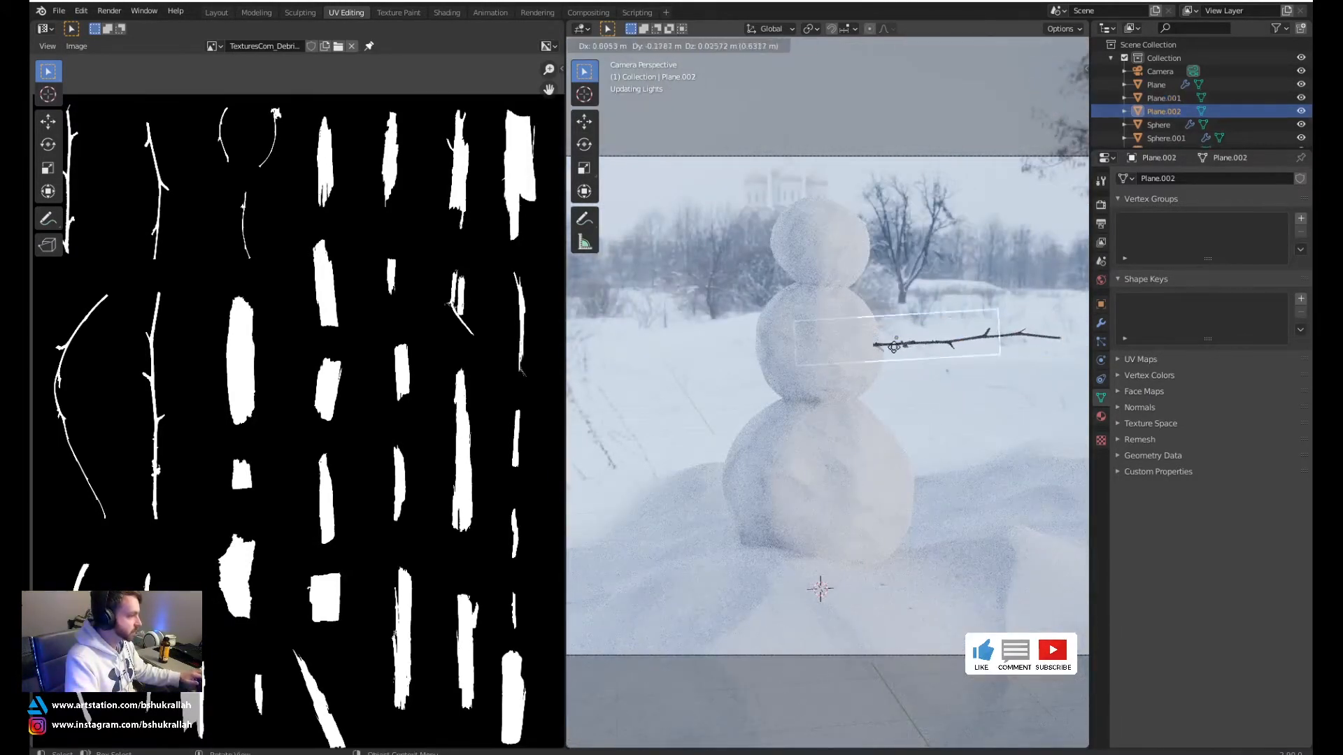
click(717, 356)
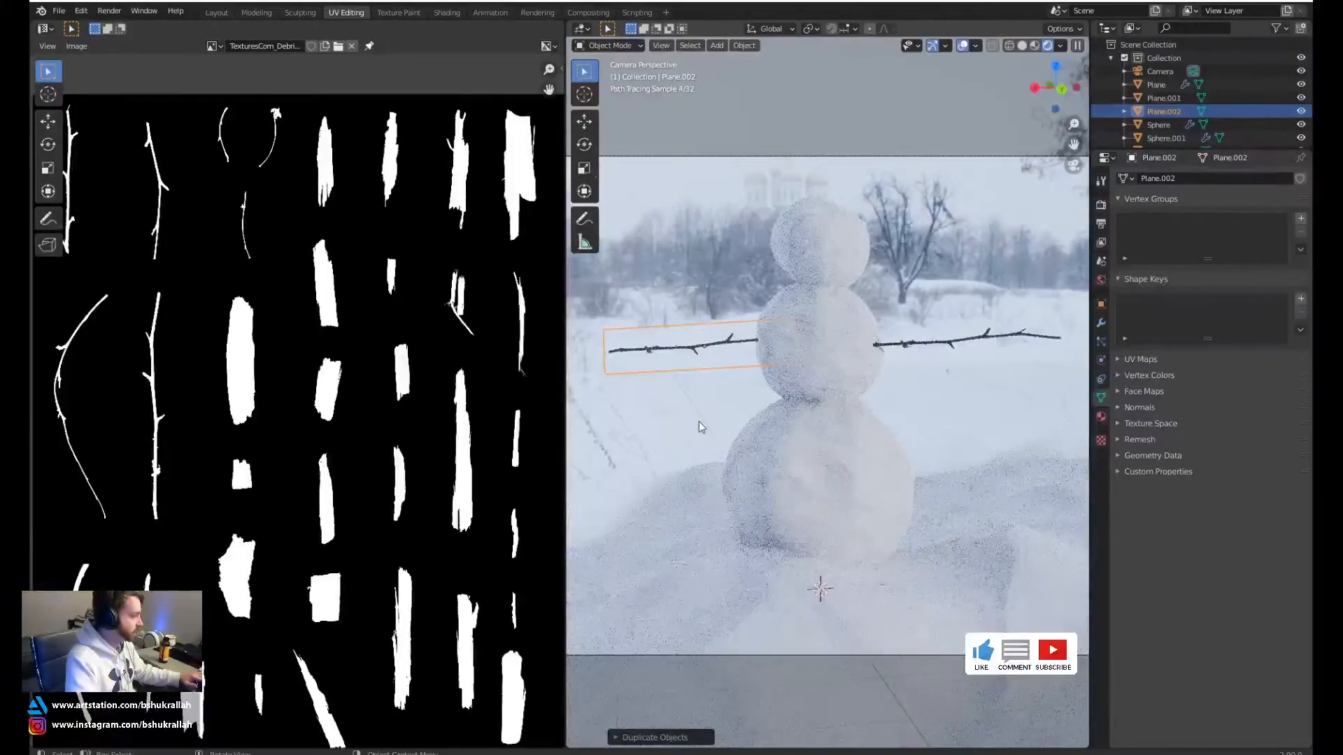
scroll(203, 420, down, 3)
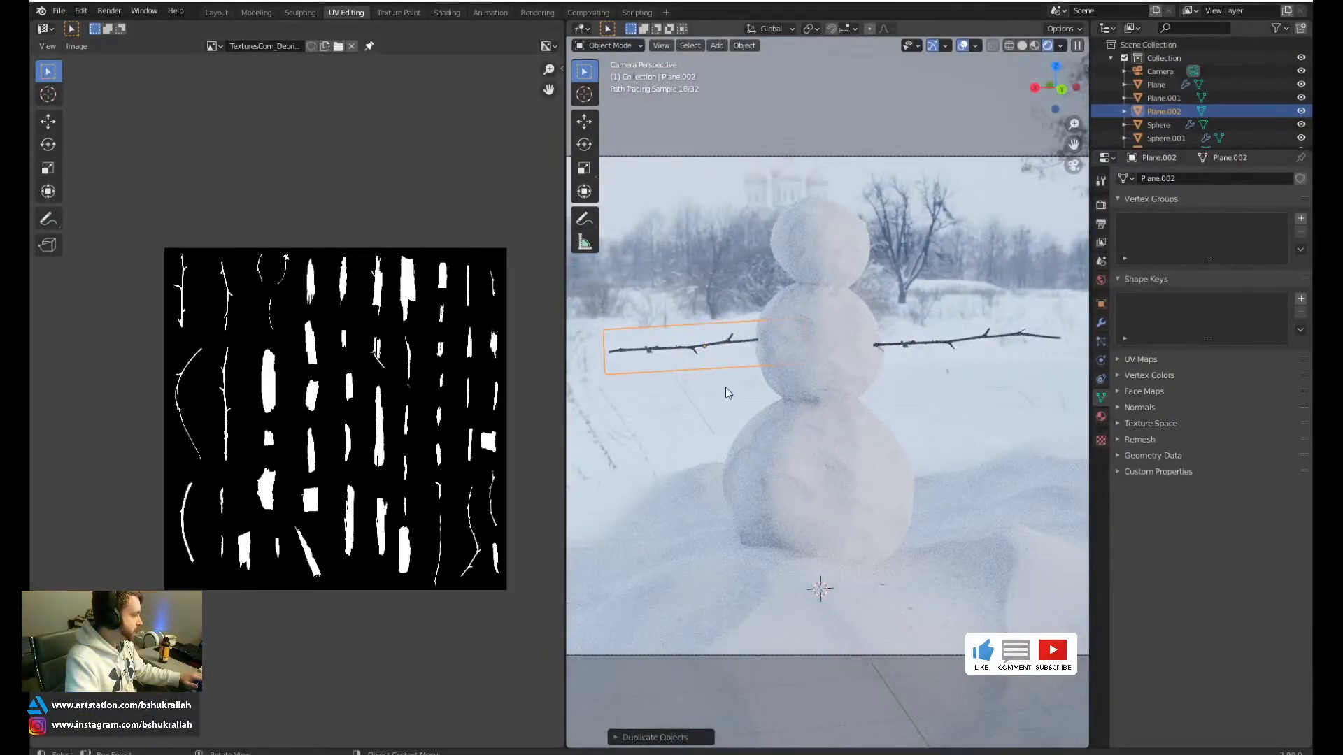
Edit the duplicated arm plane and move its whole UV island onto the first branch in the atlas's top row
key(Tab)
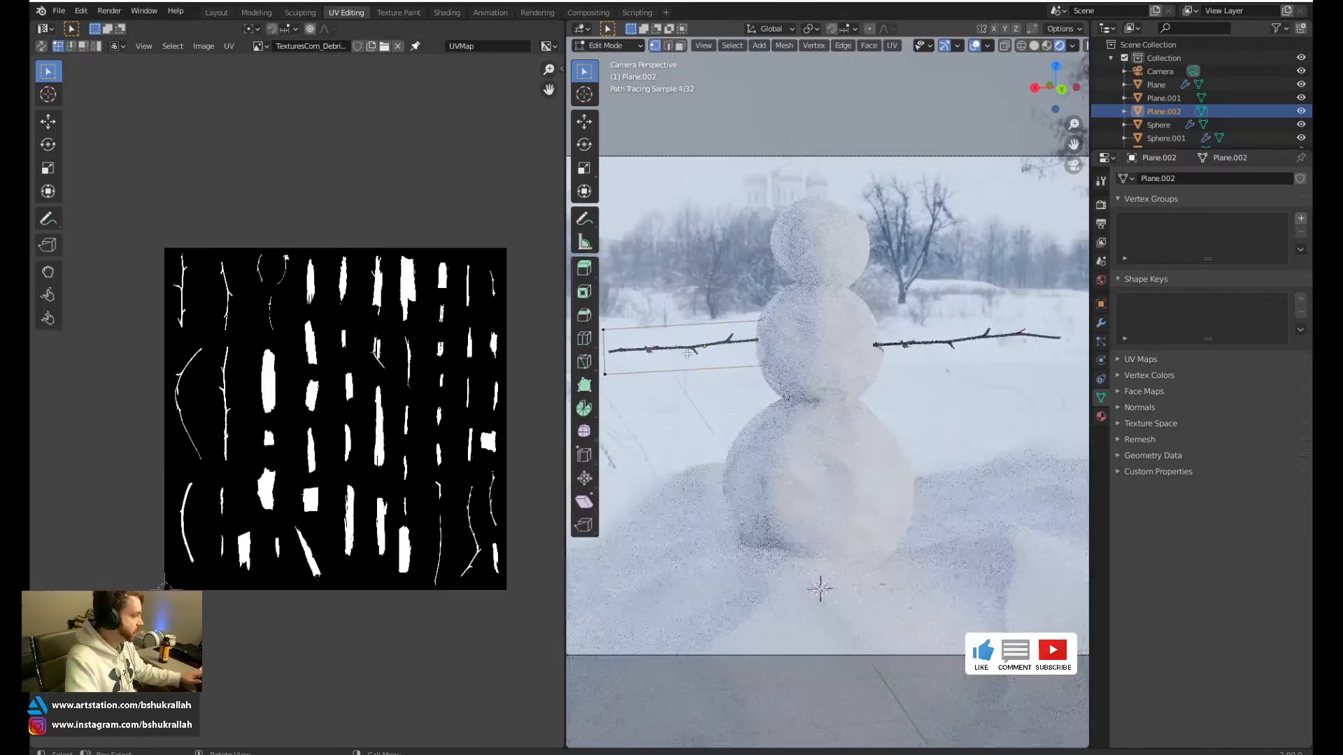
key(a)
scroll(154, 377, up, 3)
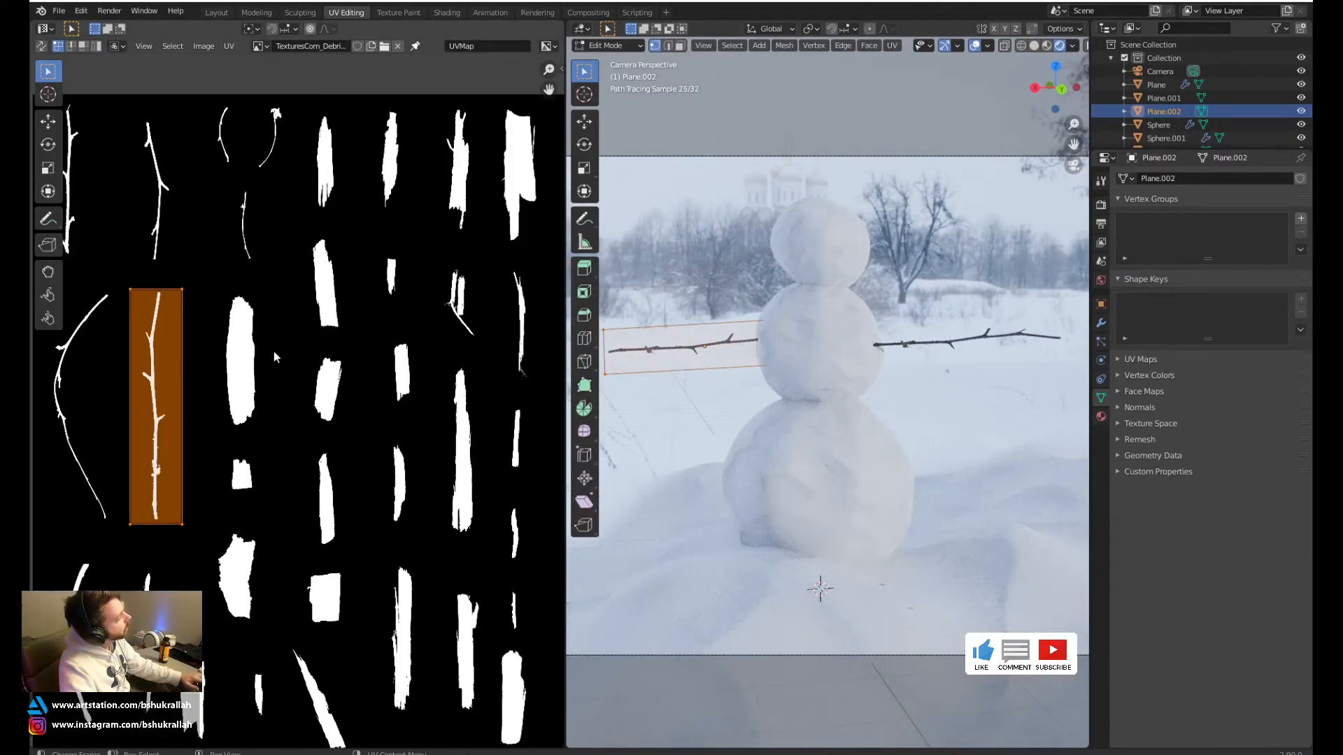
middle_drag(274, 351, 334, 346)
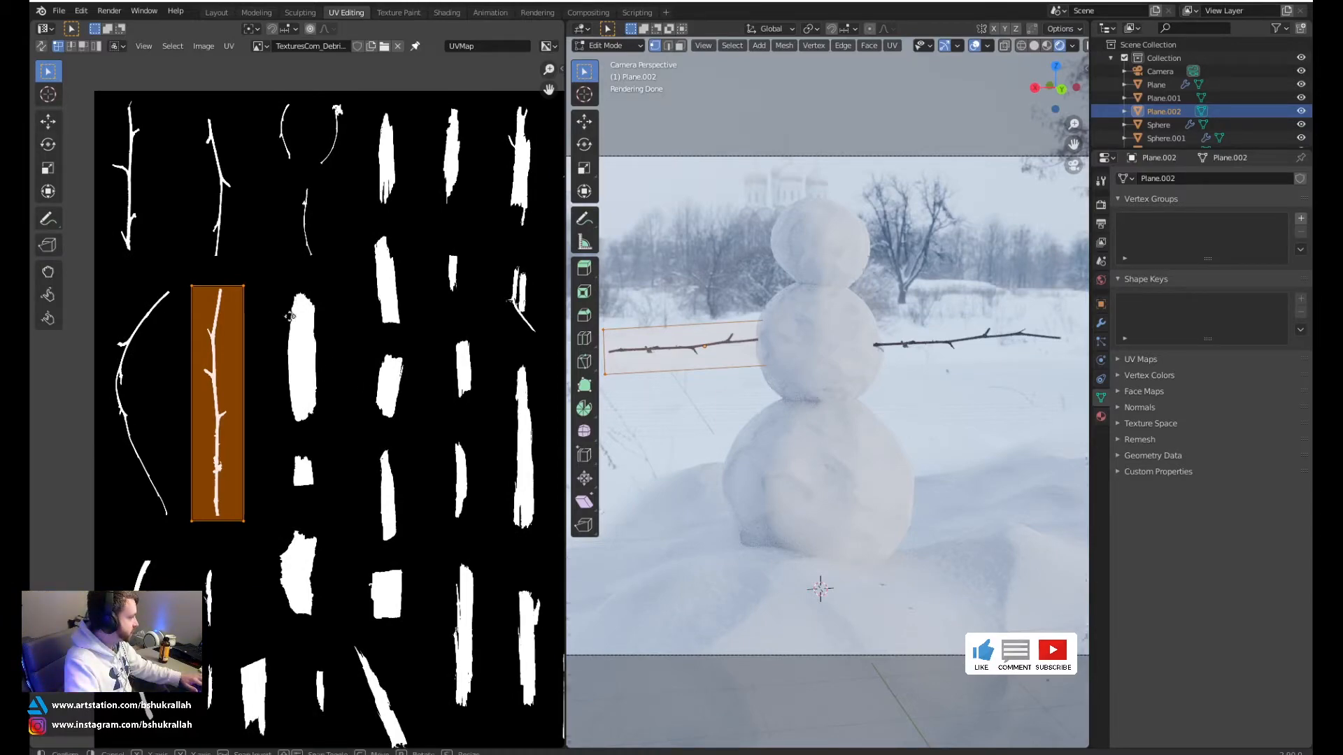
click(203, 111)
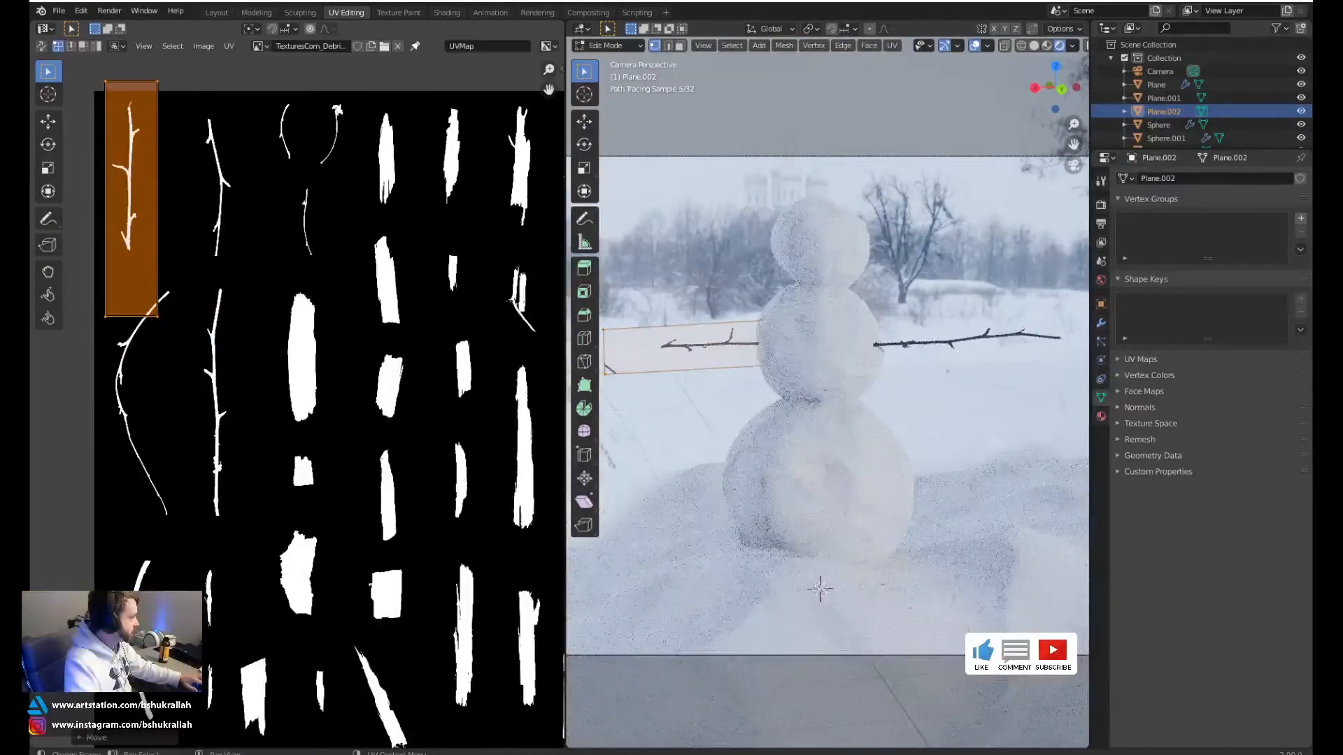
Scale down the arm's UV island and reposition it so it tightly frames the short branch in the atlas
key(s)
click(203, 246)
key(g)
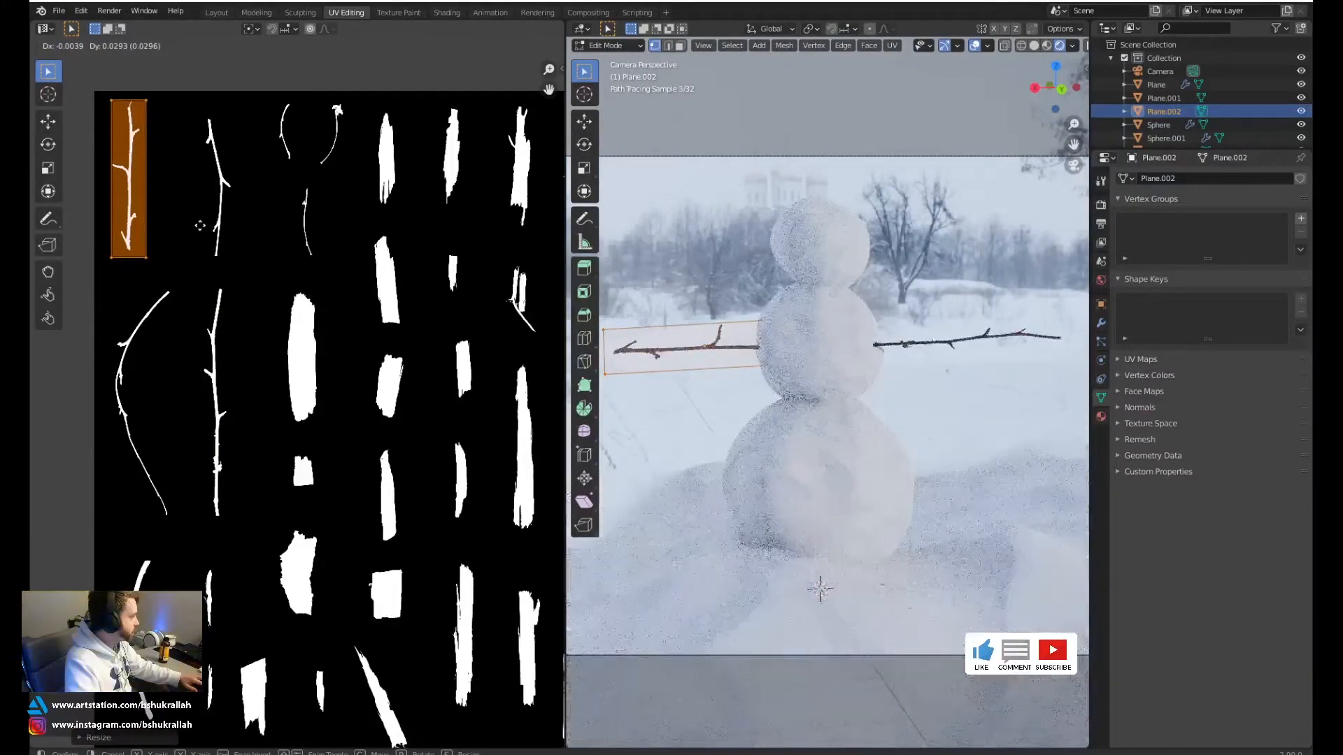
click(200, 226)
Rotate the arm's mesh about half a turn, scale it down slightly and move it up beside the snowman's middle ball
shift+middle_drag(777, 340, 858, 328)
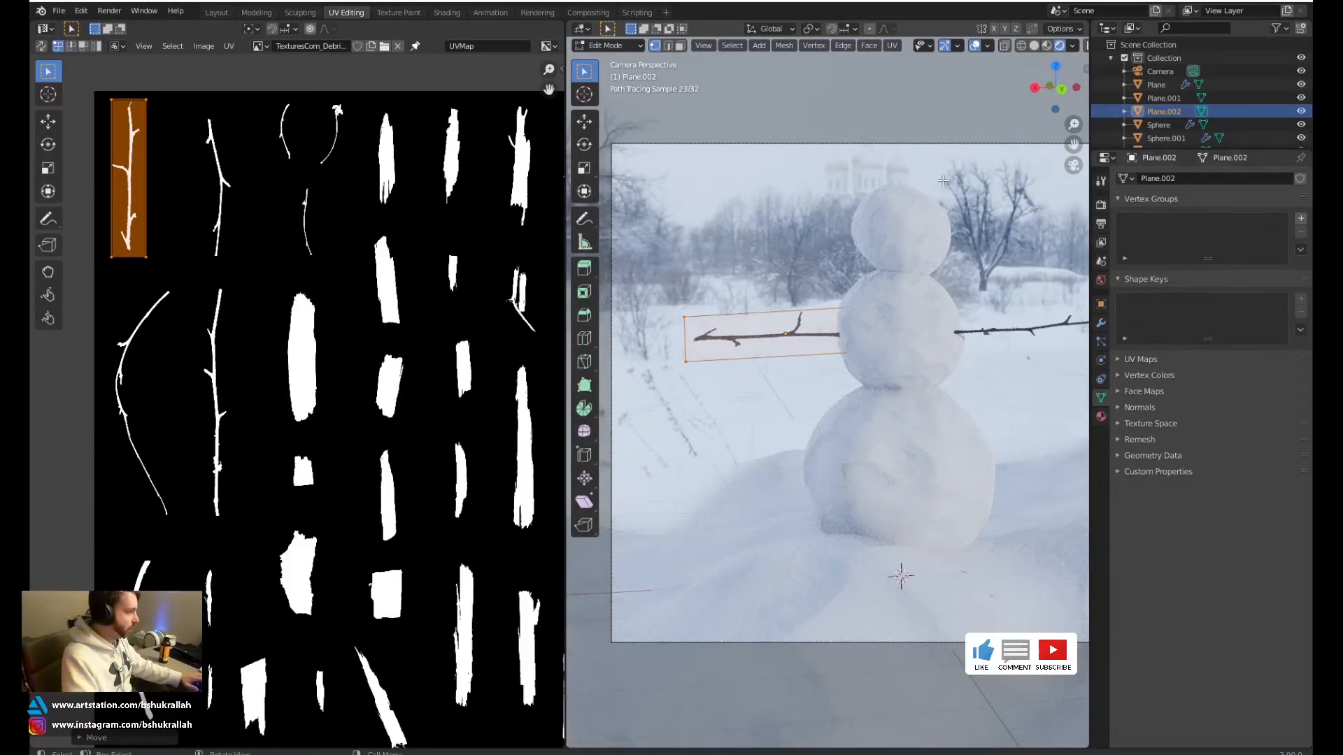
key(r)
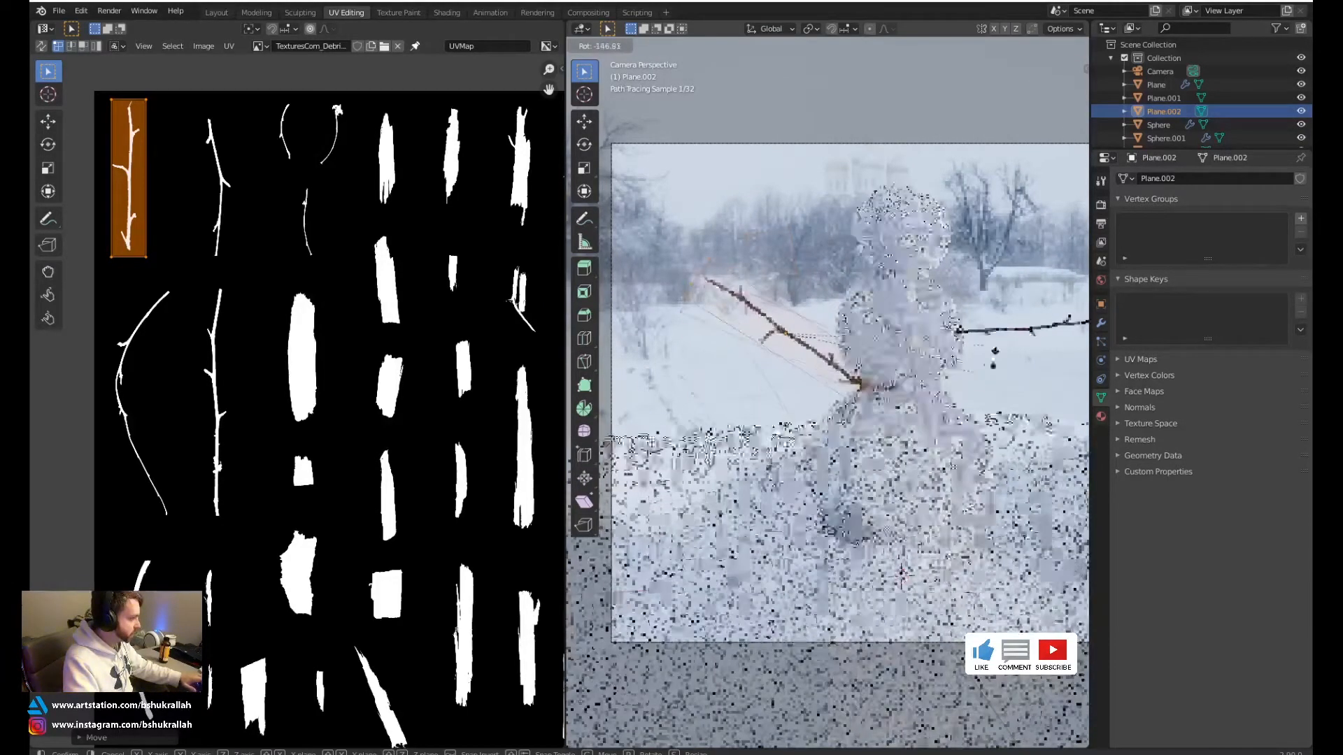
click(992, 260)
key(s)
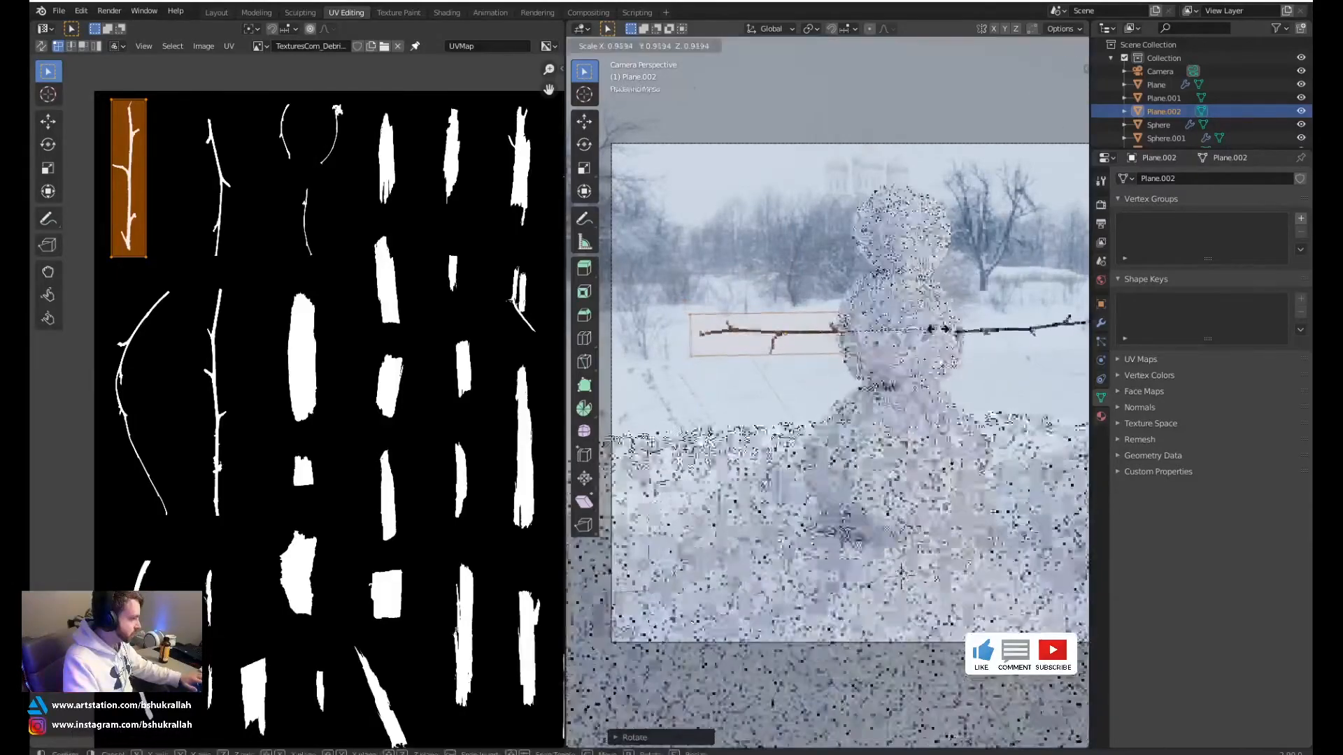
click(914, 326)
key(g)
click(908, 297)
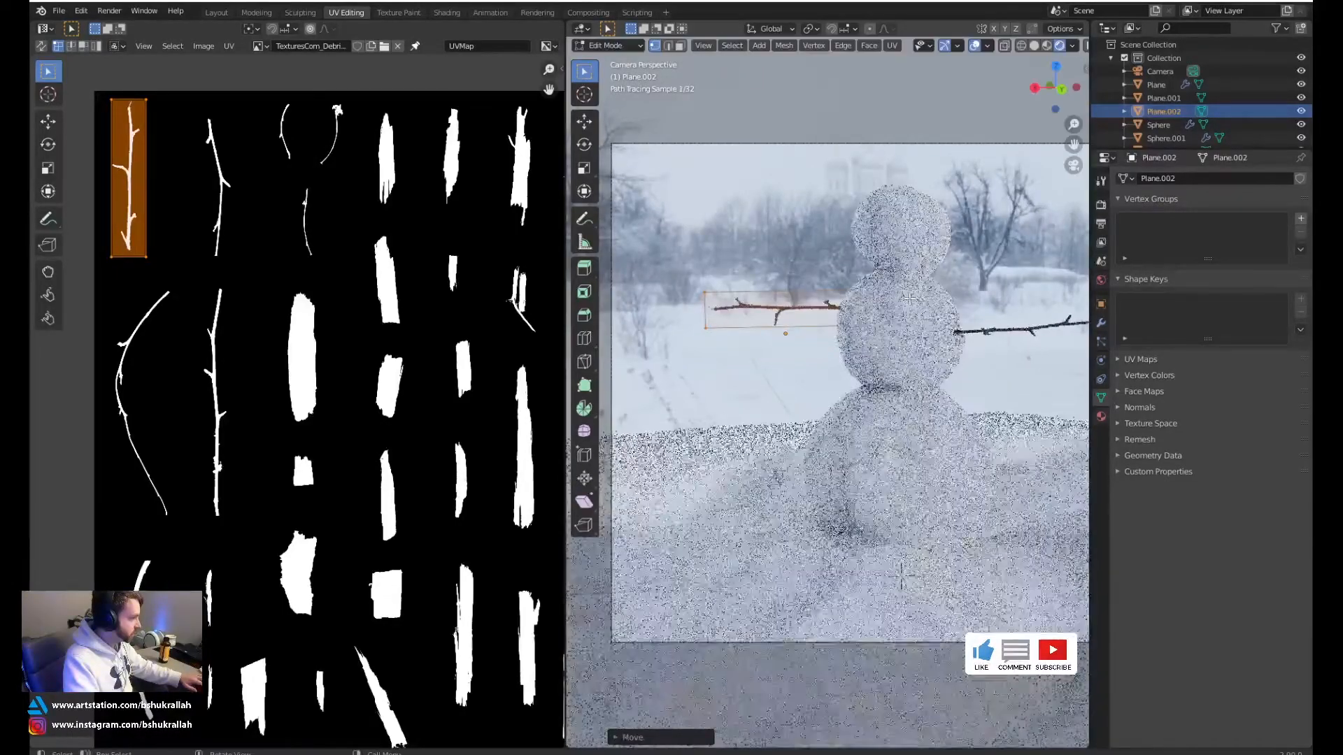
Reposition and tilt the arm's mesh so it slants upward away from the snowman with its thick end against the middle ball
key(g)
click(887, 336)
key(r)
click(889, 363)
key(g)
click(892, 347)
Examine from an orbited close view and the top view how the new arm meets the snowman's middle ball
middle_drag(892, 350, 899, 483)
scroll(825, 377, up, 3)
middle_drag(825, 378, 1035, 377)
shift+middle_drag(953, 434, 834, 472)
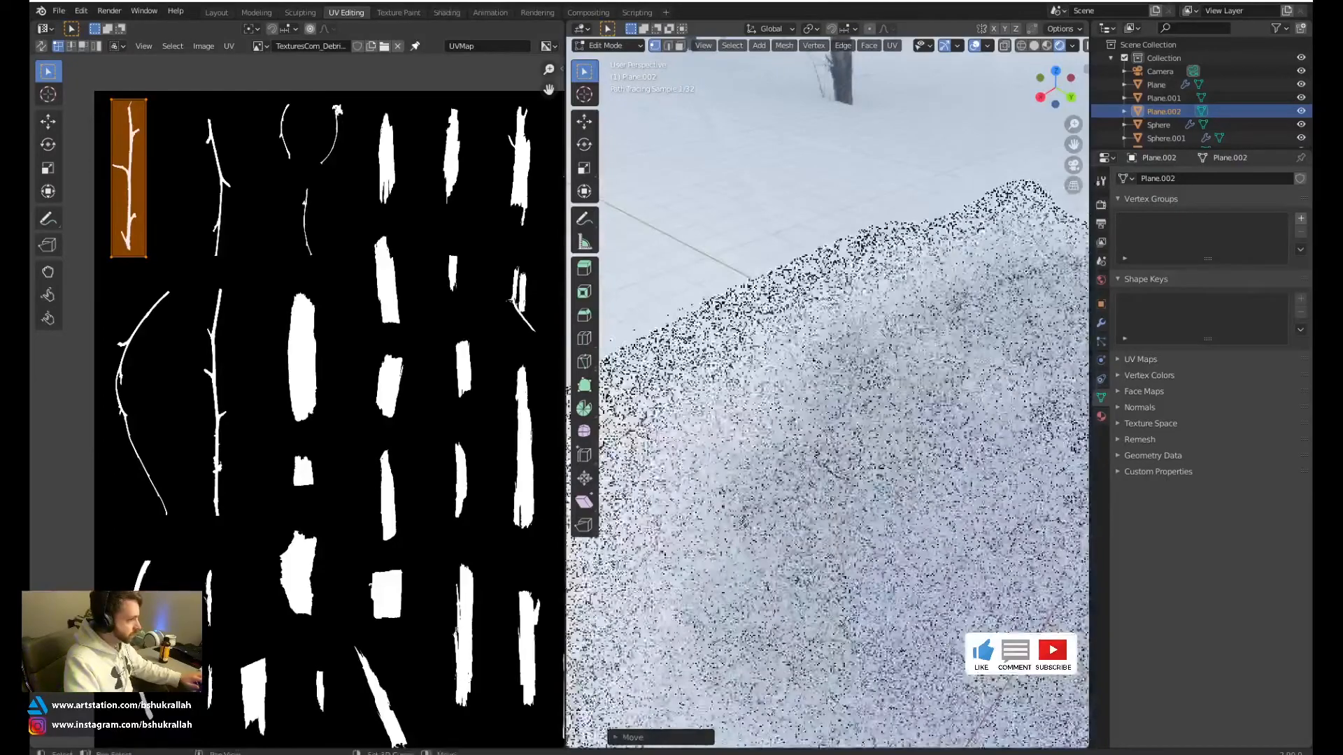
key(KP_7)
shift+middle_drag(1000, 367, 781, 416)
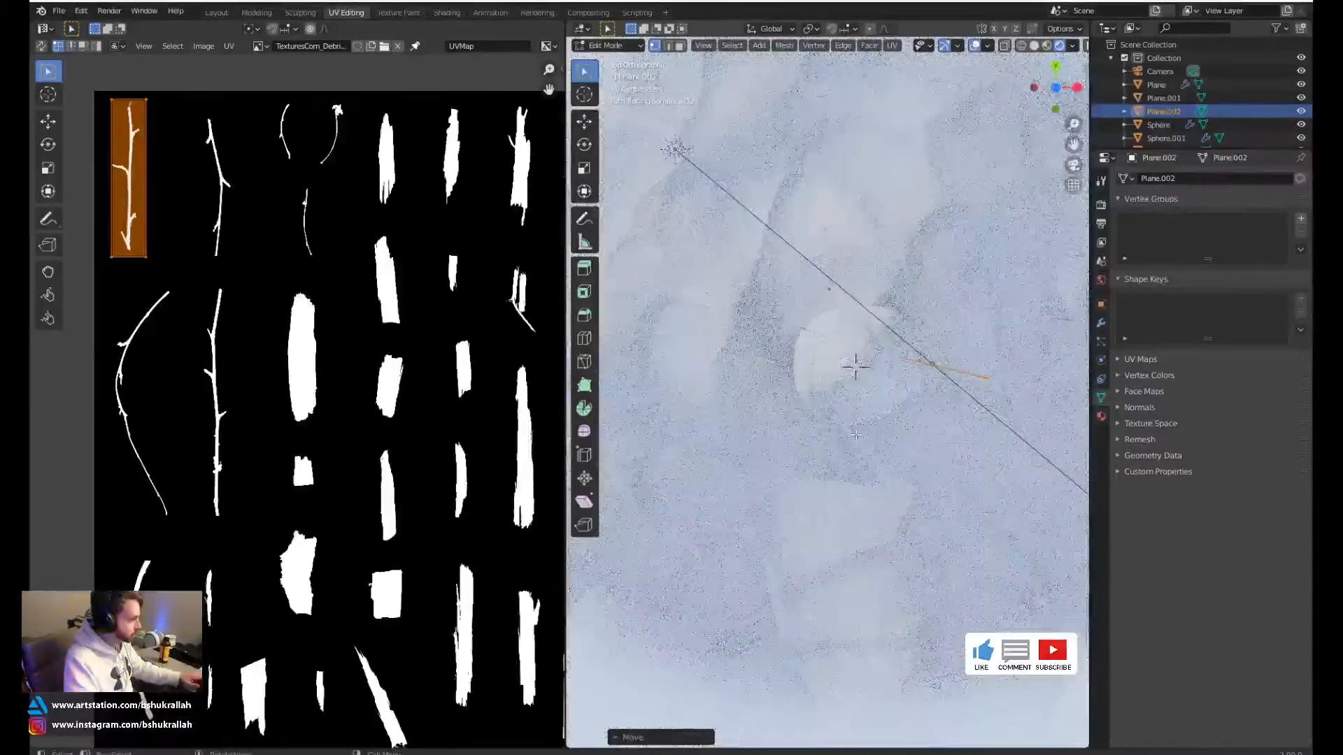
click(975, 391)
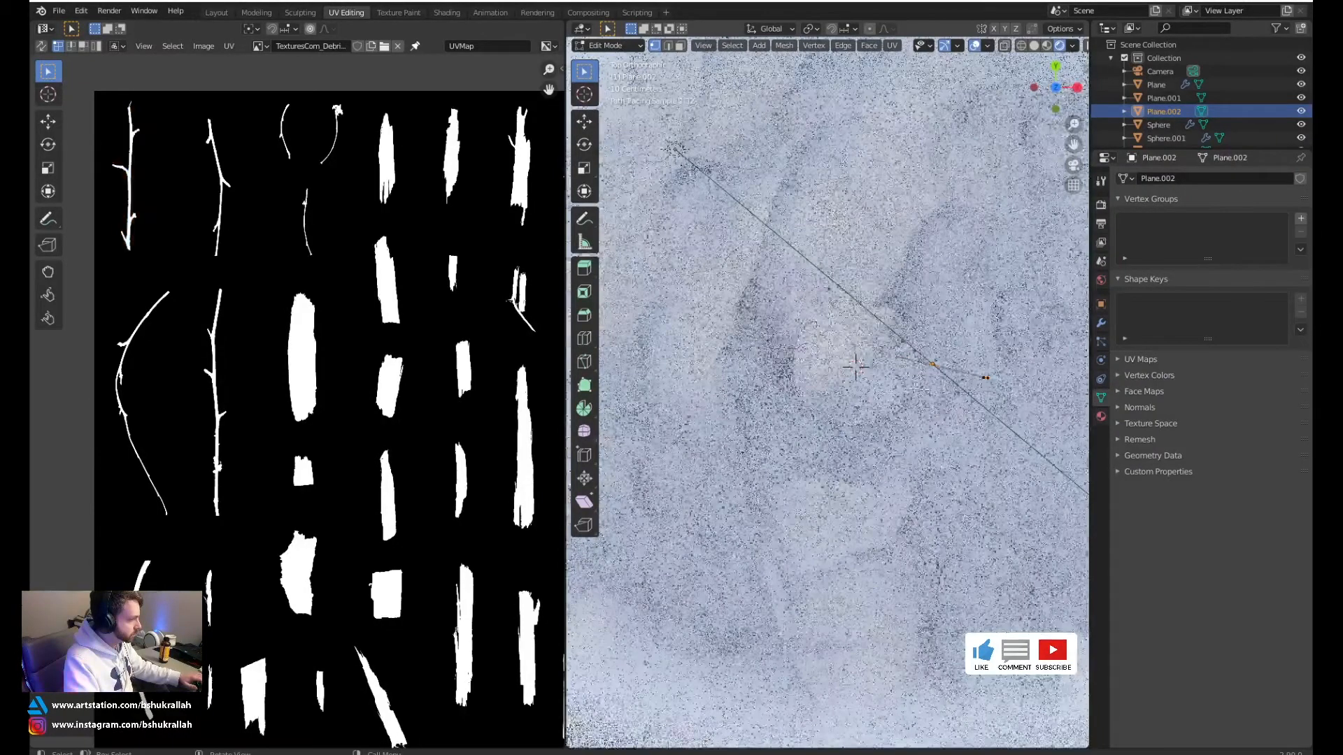
Switch to the Layout workspace in Object Mode and check both arms through the camera with nothing selected
click(215, 14)
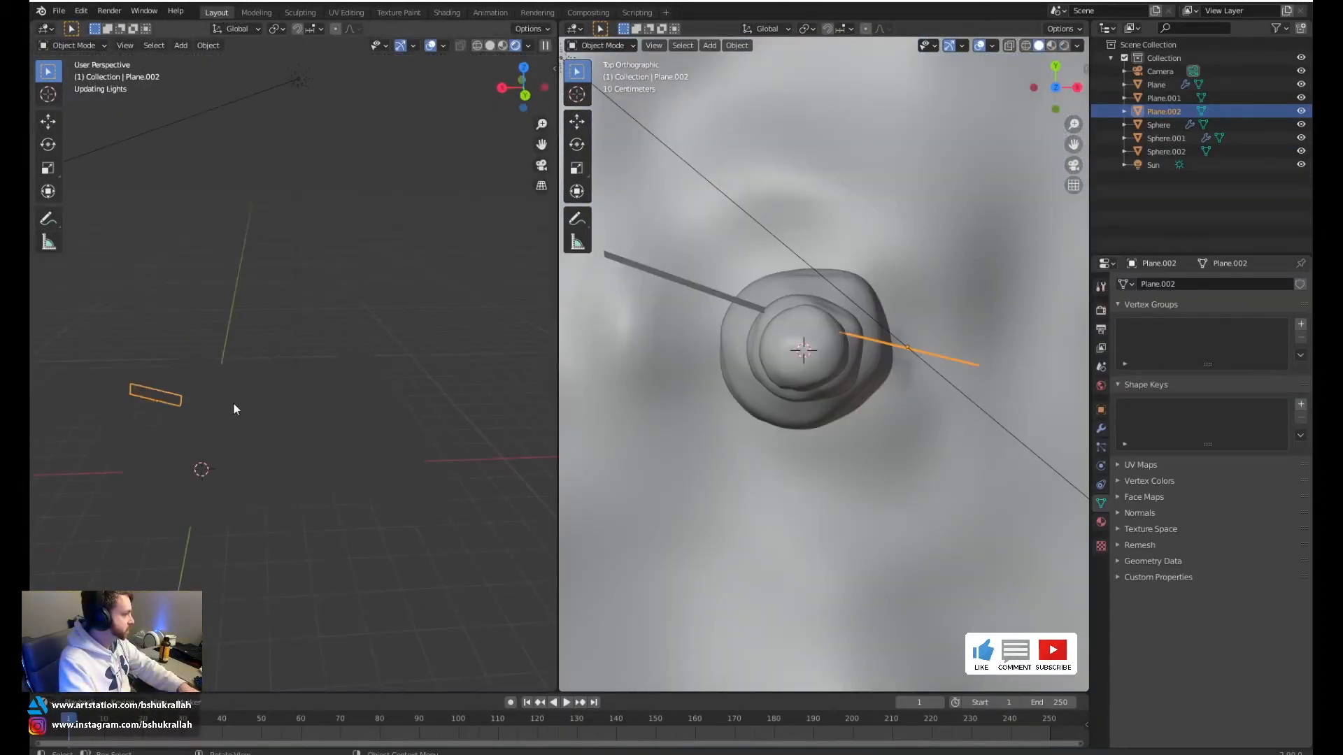
scroll(235, 412, down, 3)
key(KP_0)
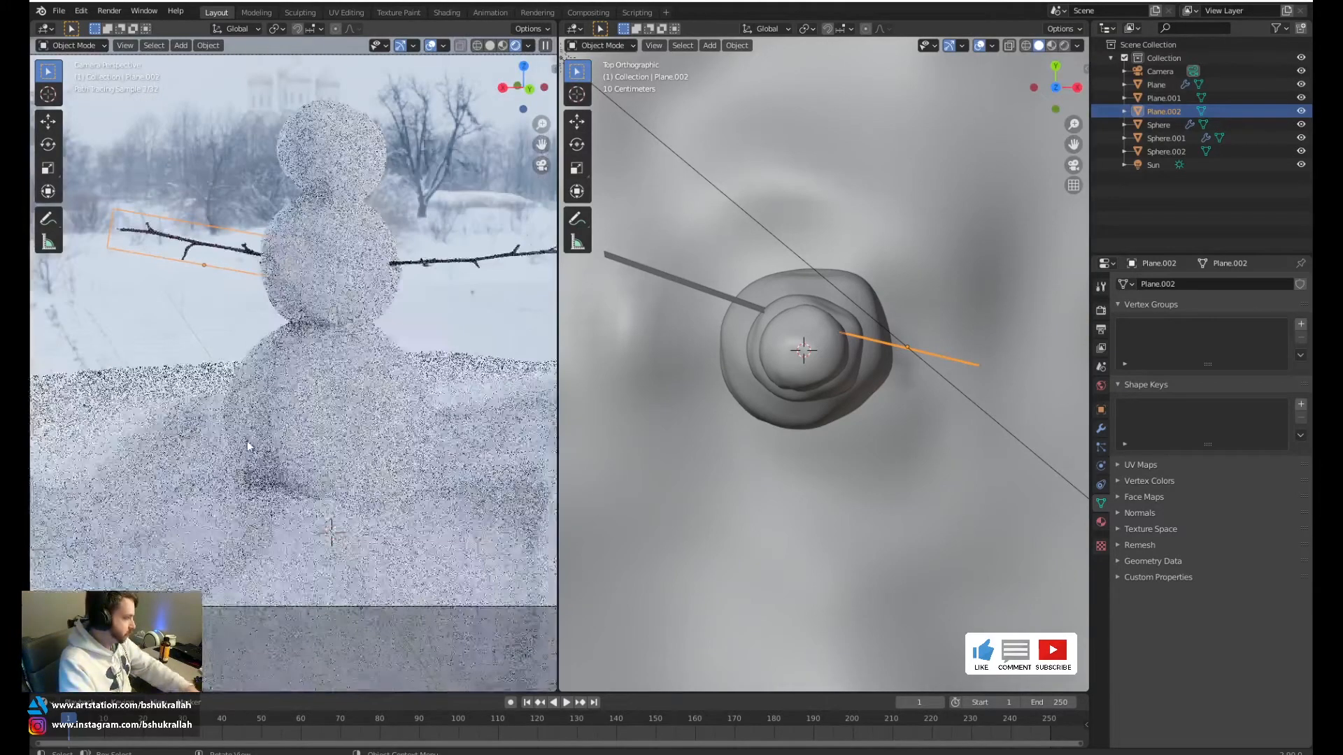
key(alt+a)
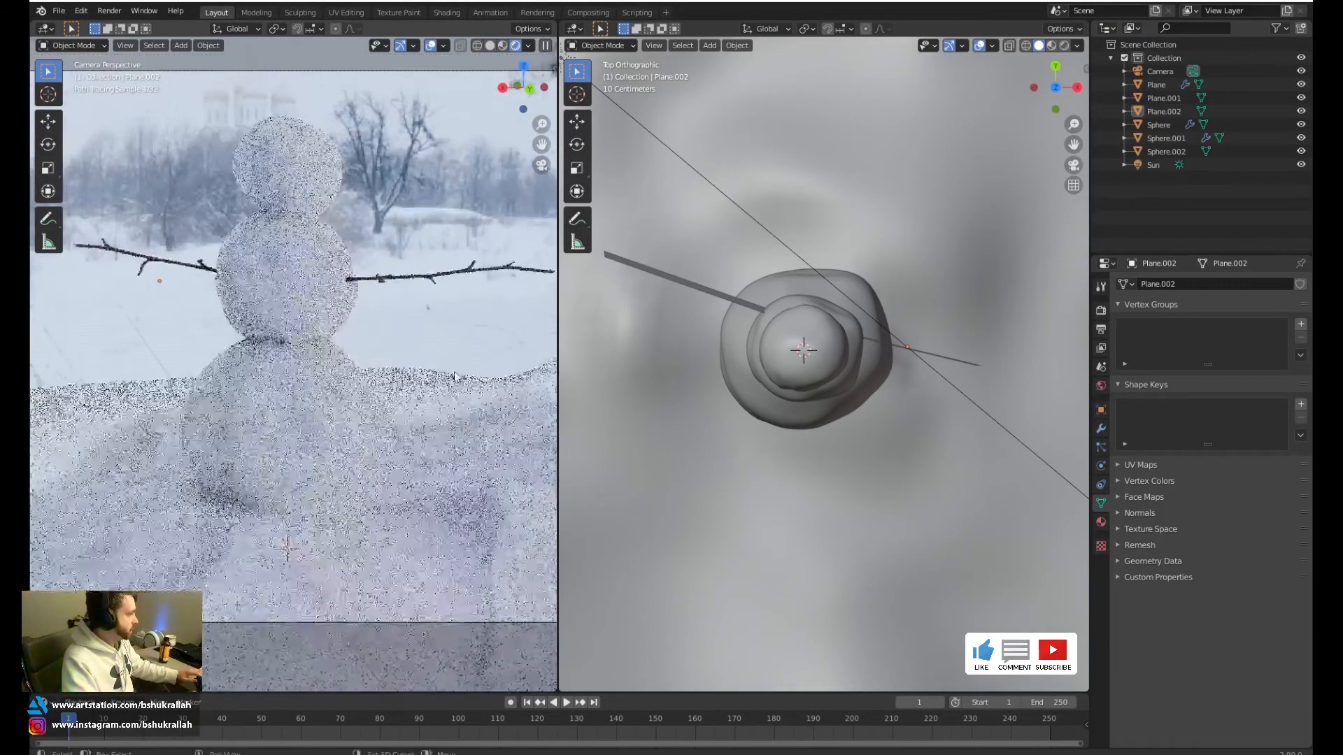
scroll(430, 377, down, 3)
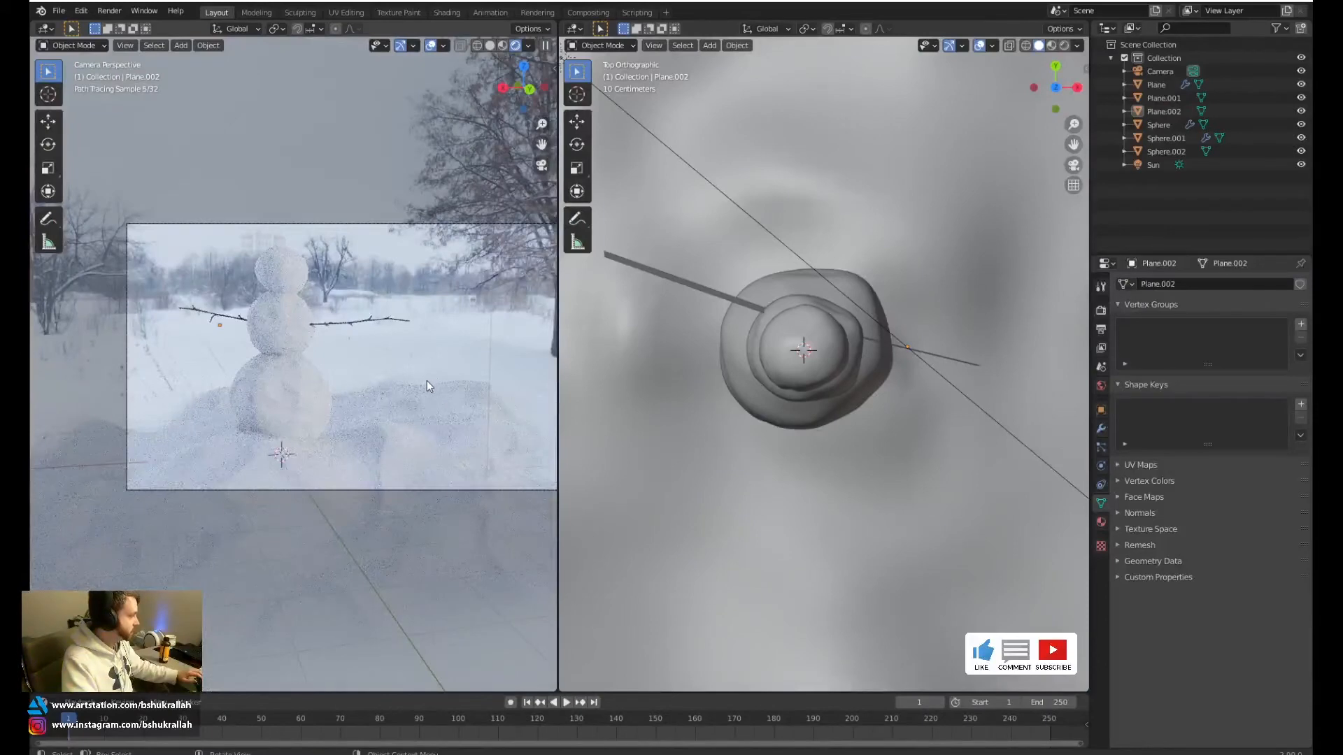
shift+middle_drag(428, 384, 345, 372)
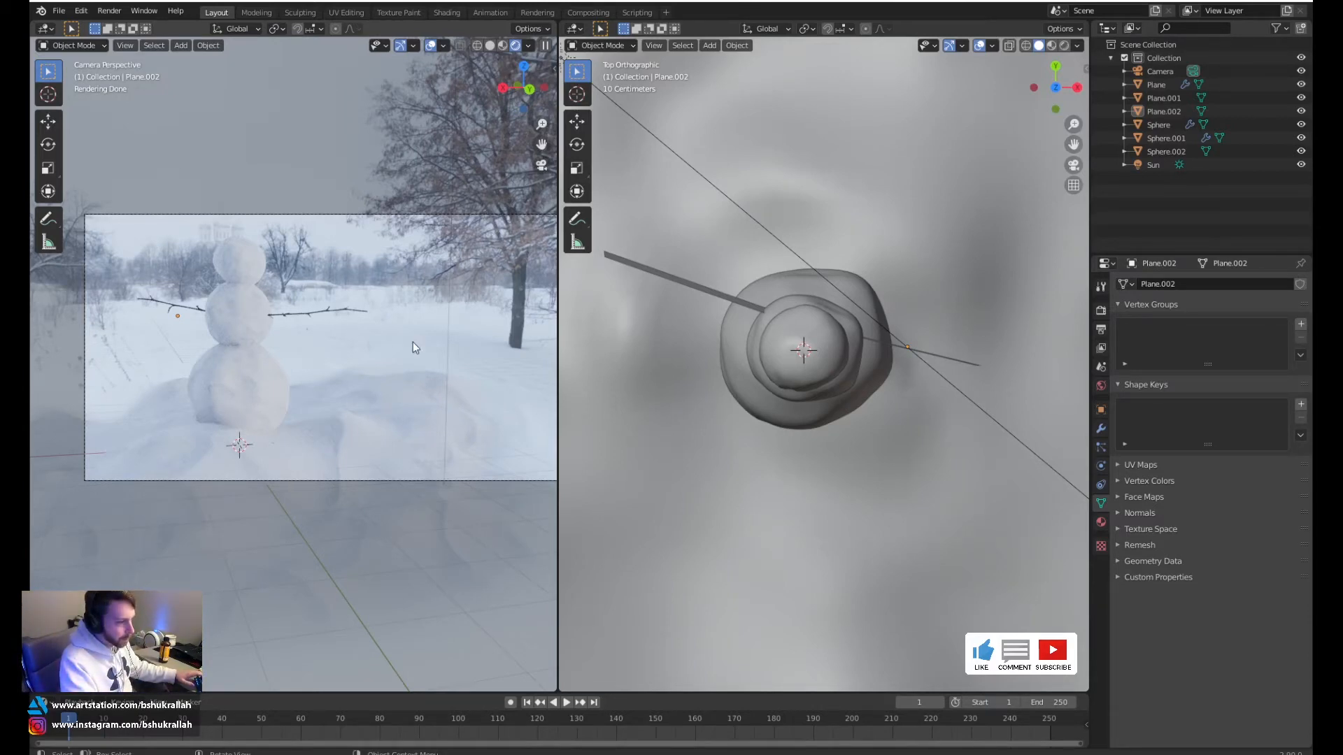
scroll(235, 304, up, 3)
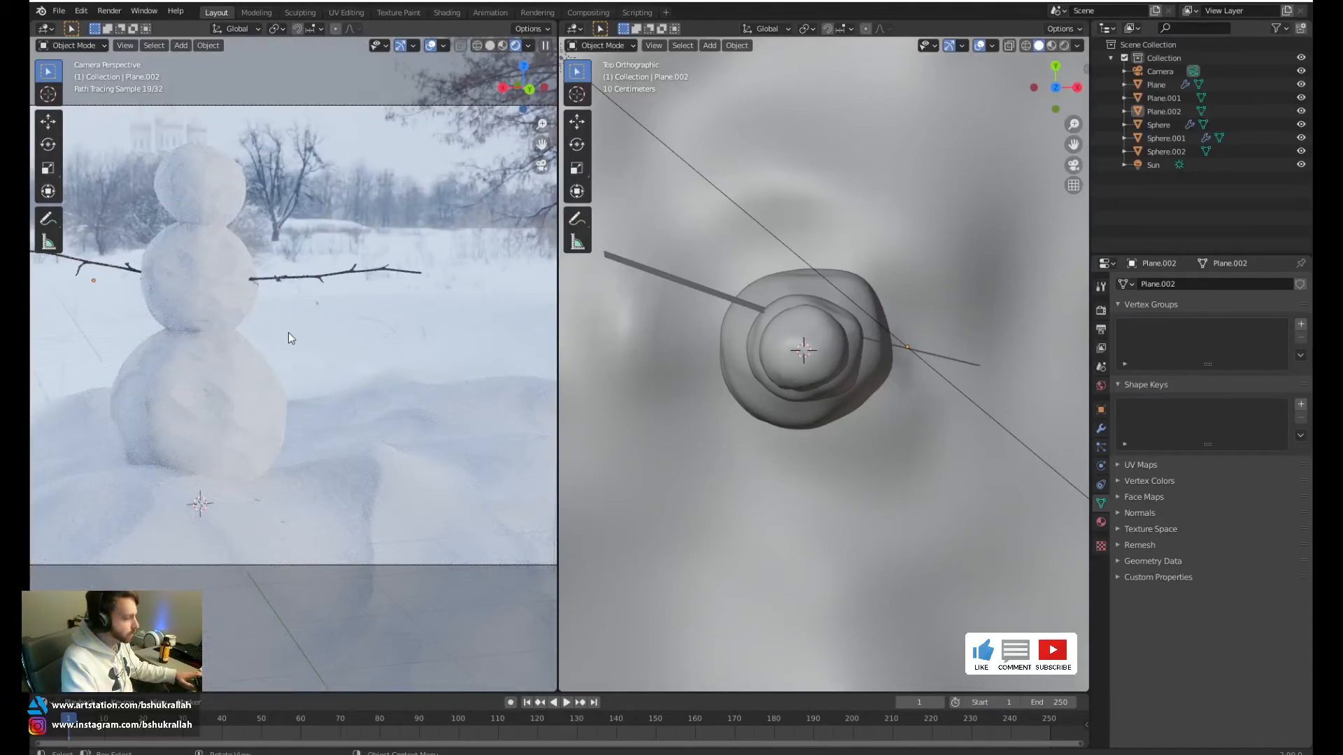
key(a)
key(alt+a)
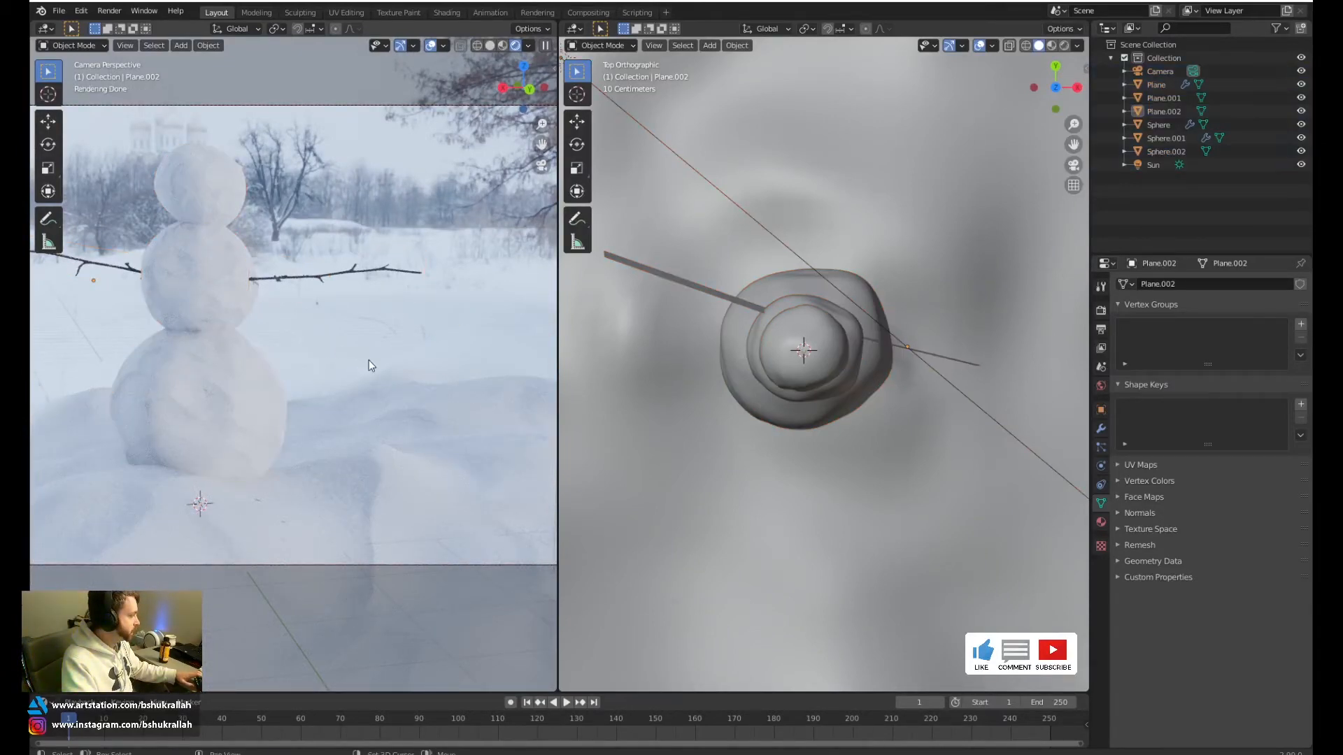
Add a UV sphere and move it up above the snowman's head
key(Delete)
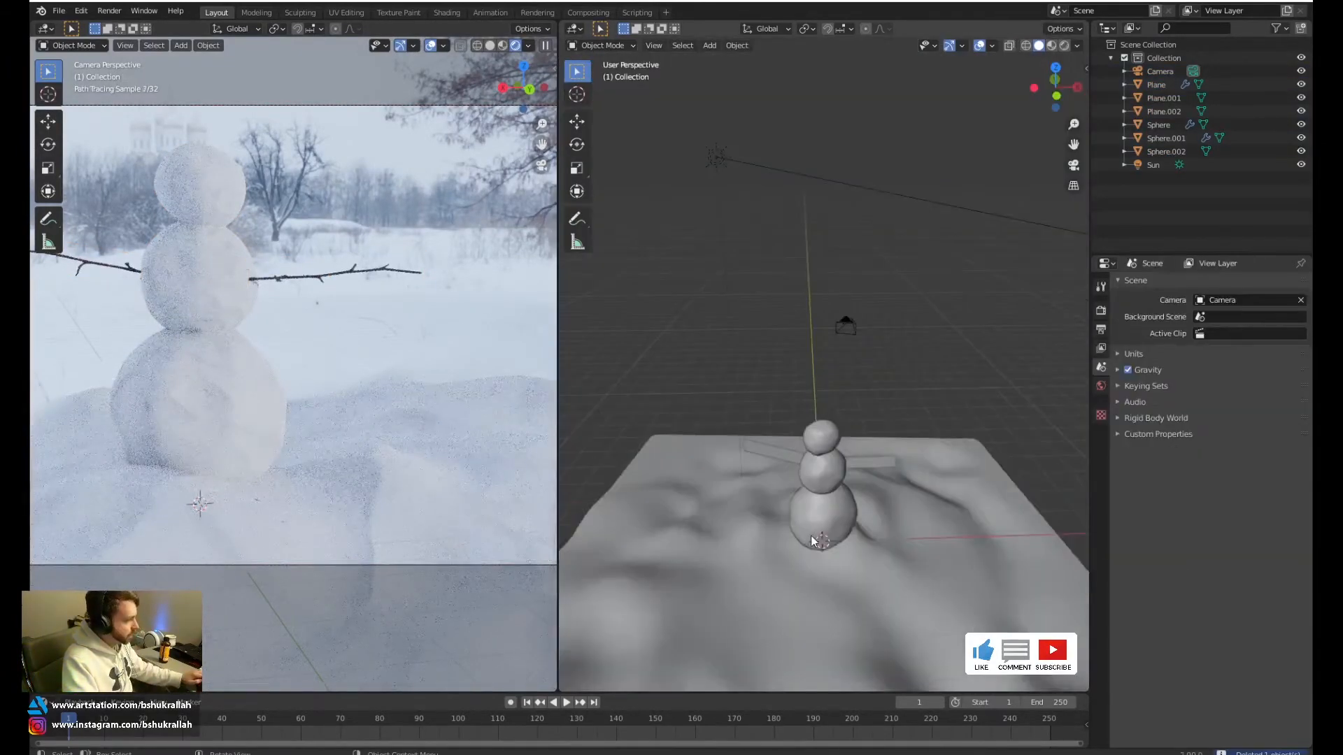
key(shift+a)
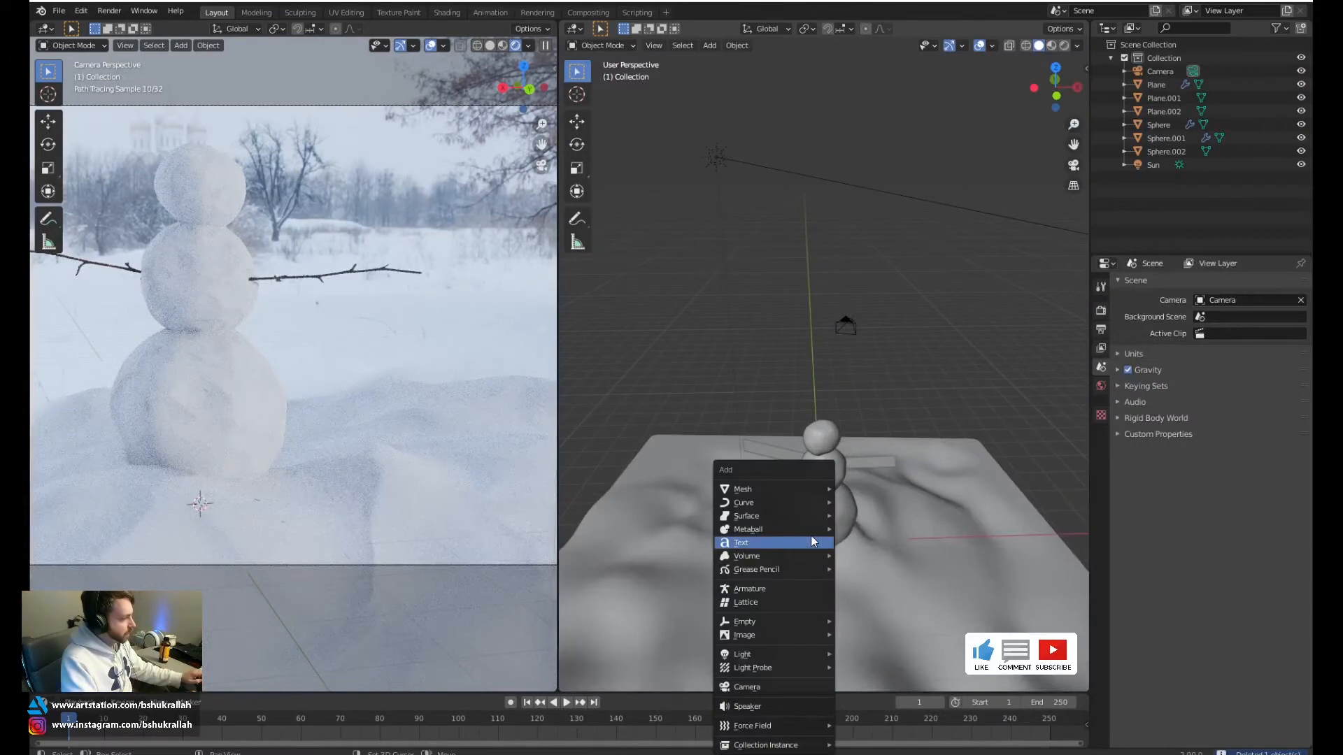
mouse_move(783, 487)
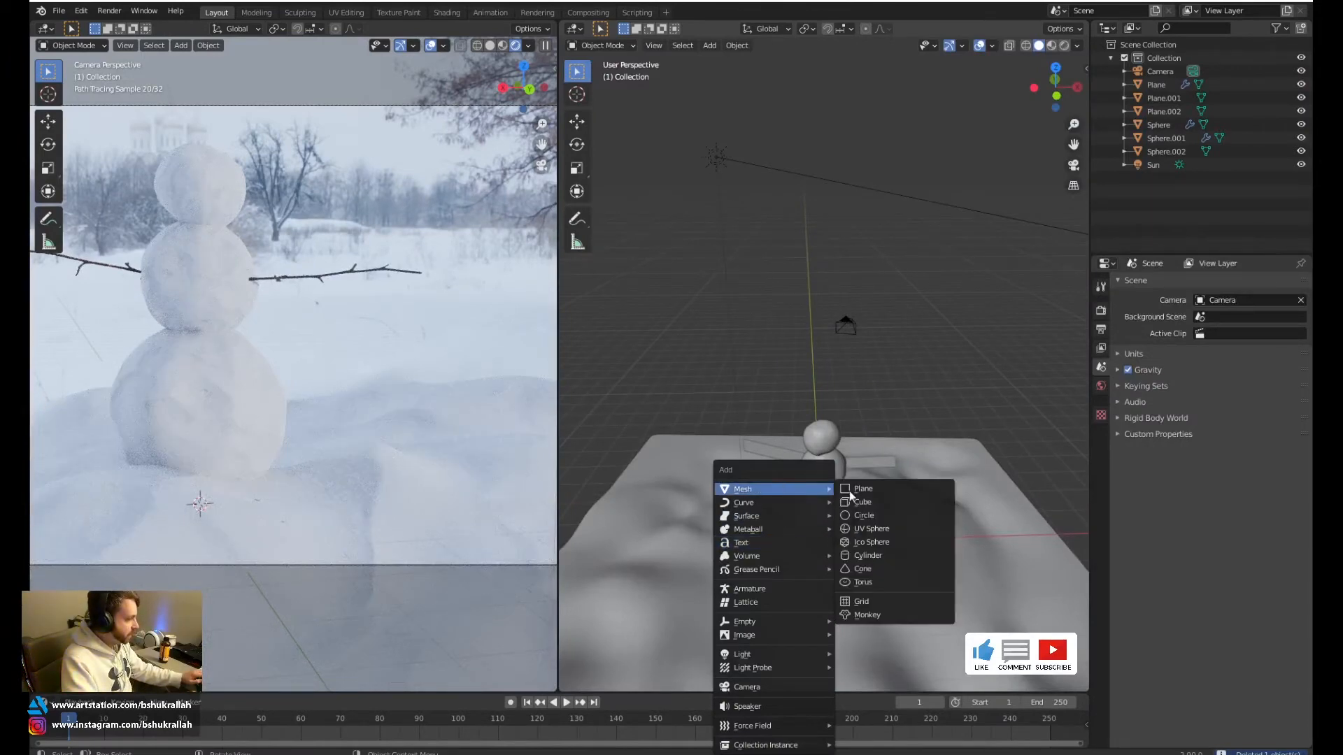
click(890, 529)
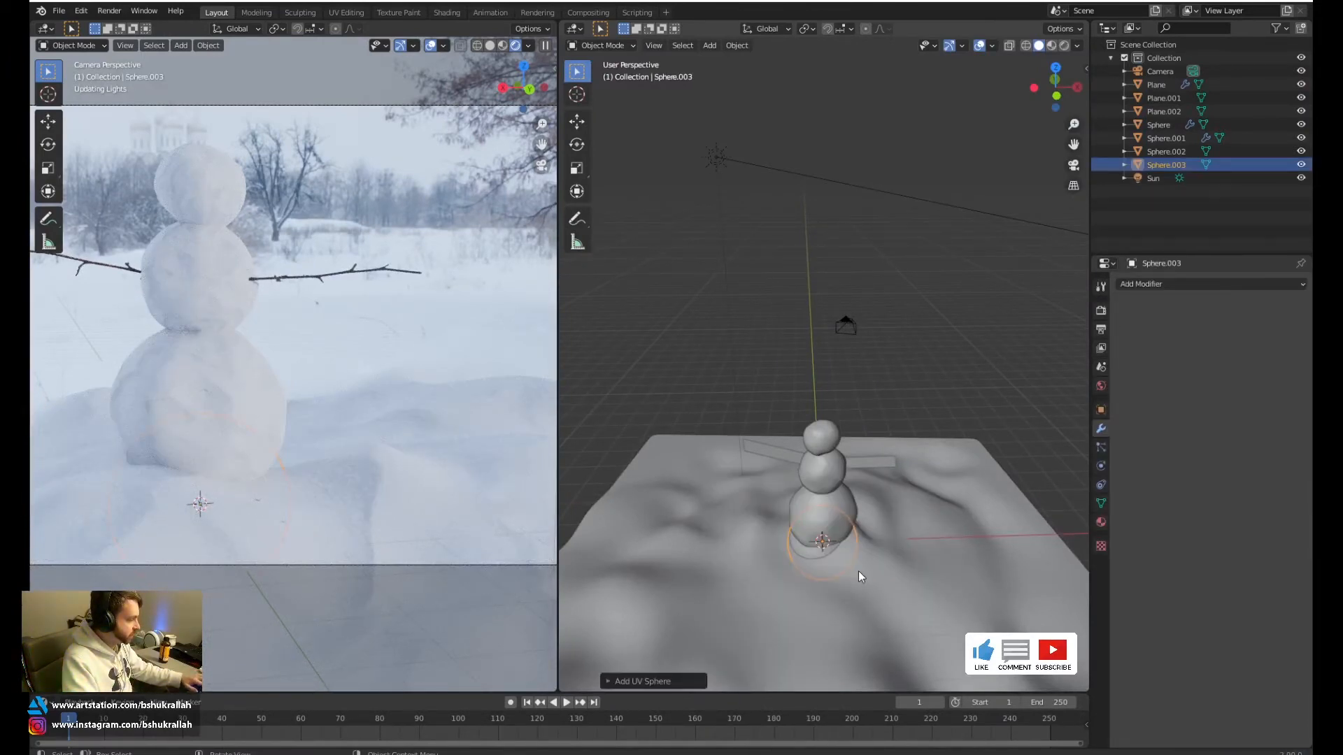
key(g)
click(887, 372)
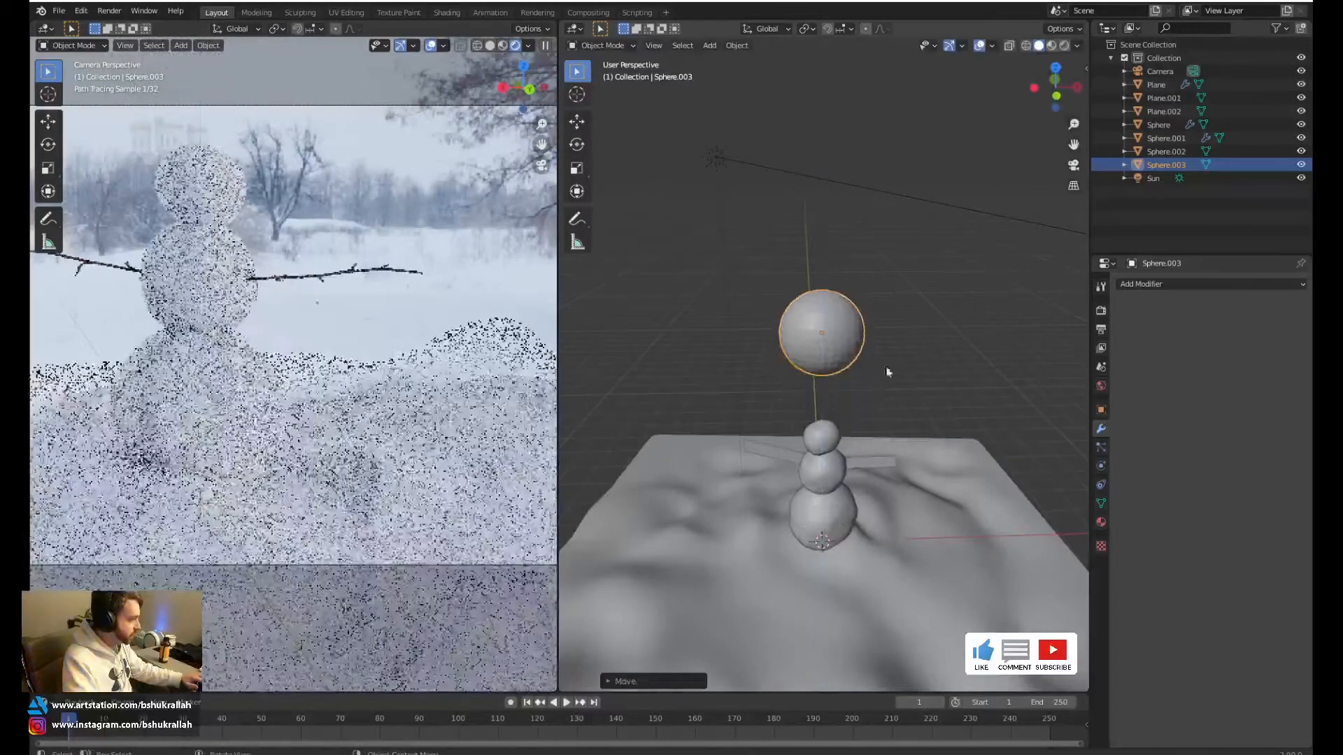
Scale down the new sphere and shade it smooth
key(s)
click(840, 342)
scroll(858, 299, up, 8)
right_click(811, 186)
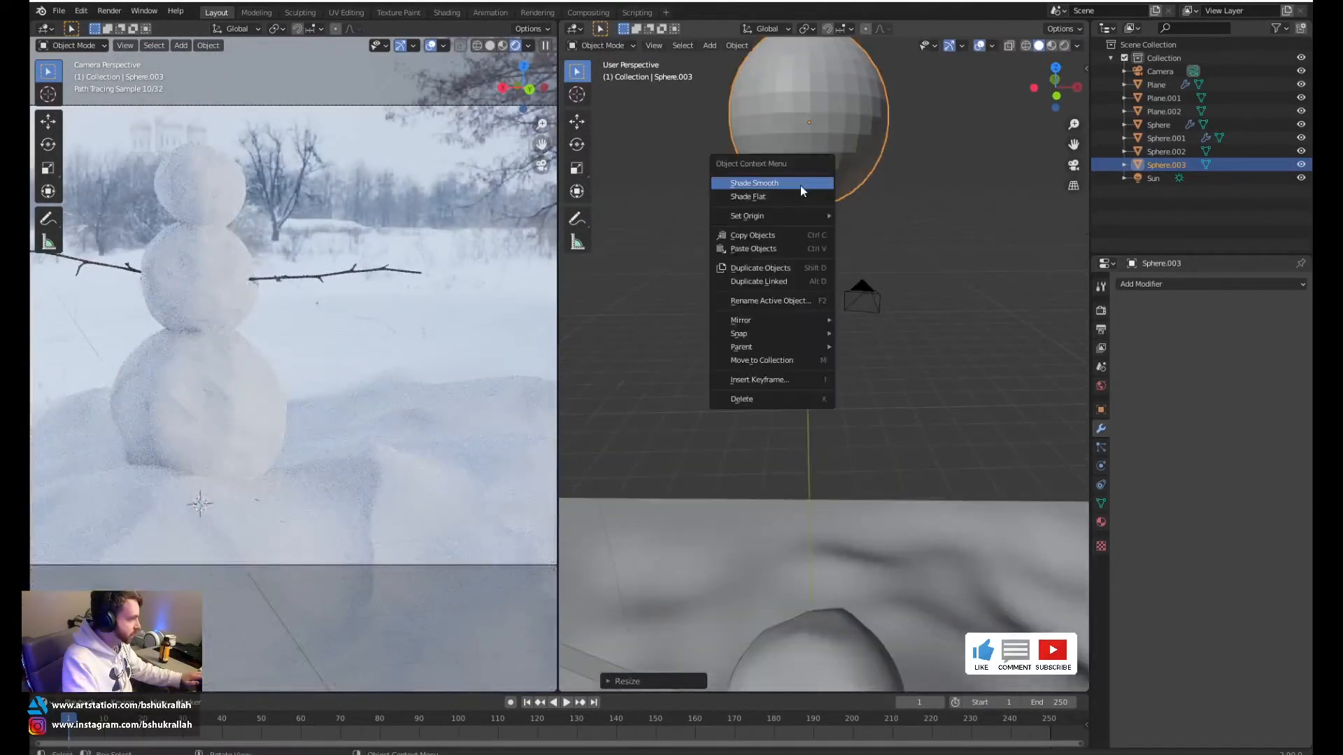
click(800, 186)
mouse_move(948, 188)
shift+middle_down()
mouse_move(968, 331)
mouse_move(942, 287)
mouse_move(920, 278)
shift+middle_up()
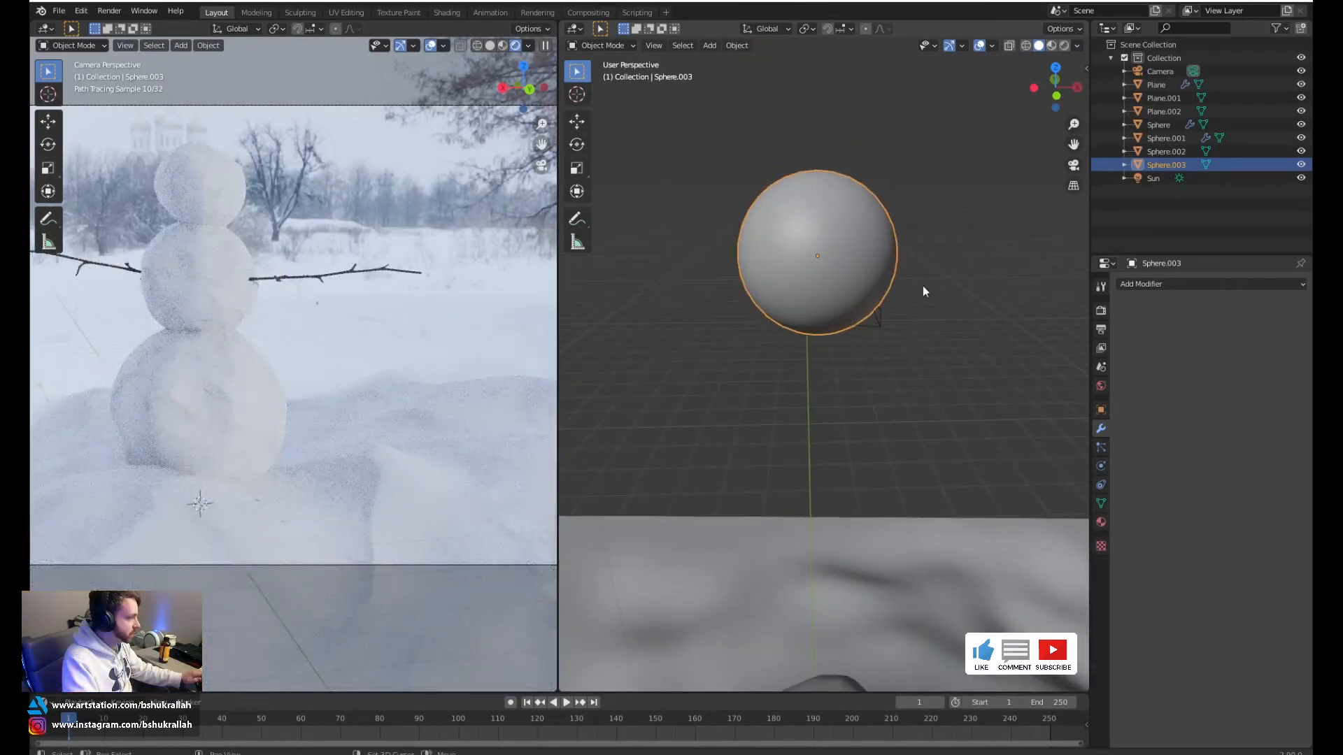
Flatten the sphere along the X axis to about 0.36, and scale the resulting disc down uniformly to about 0.3
middle_drag(937, 358, 822, 385)
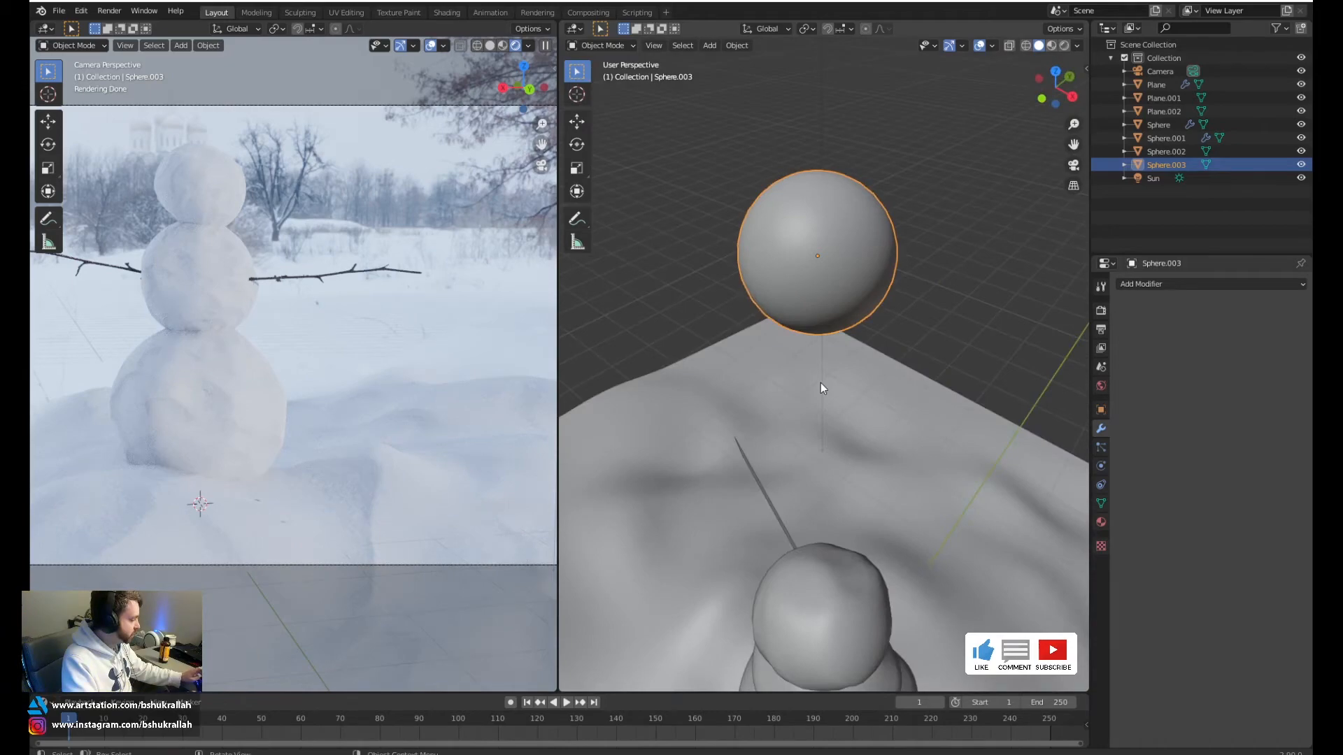
key(s)
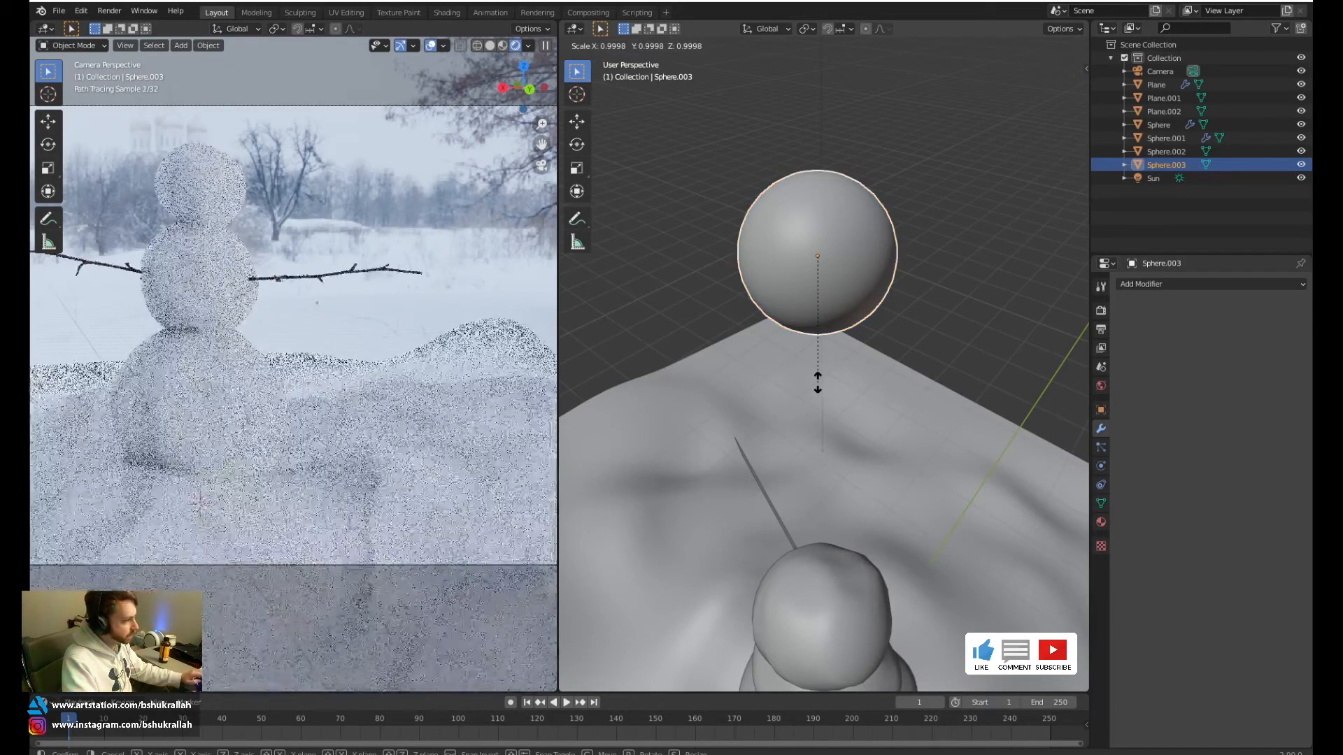
key(x)
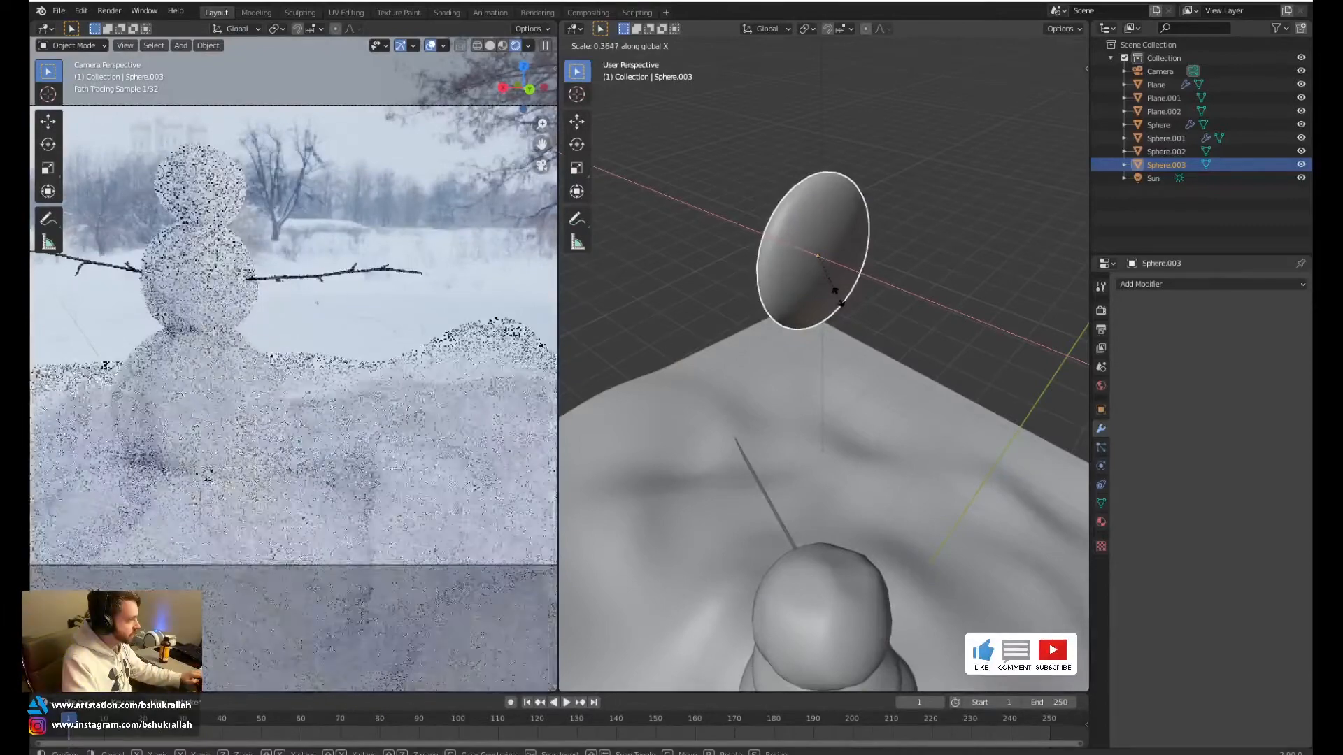
click(839, 301)
key(s)
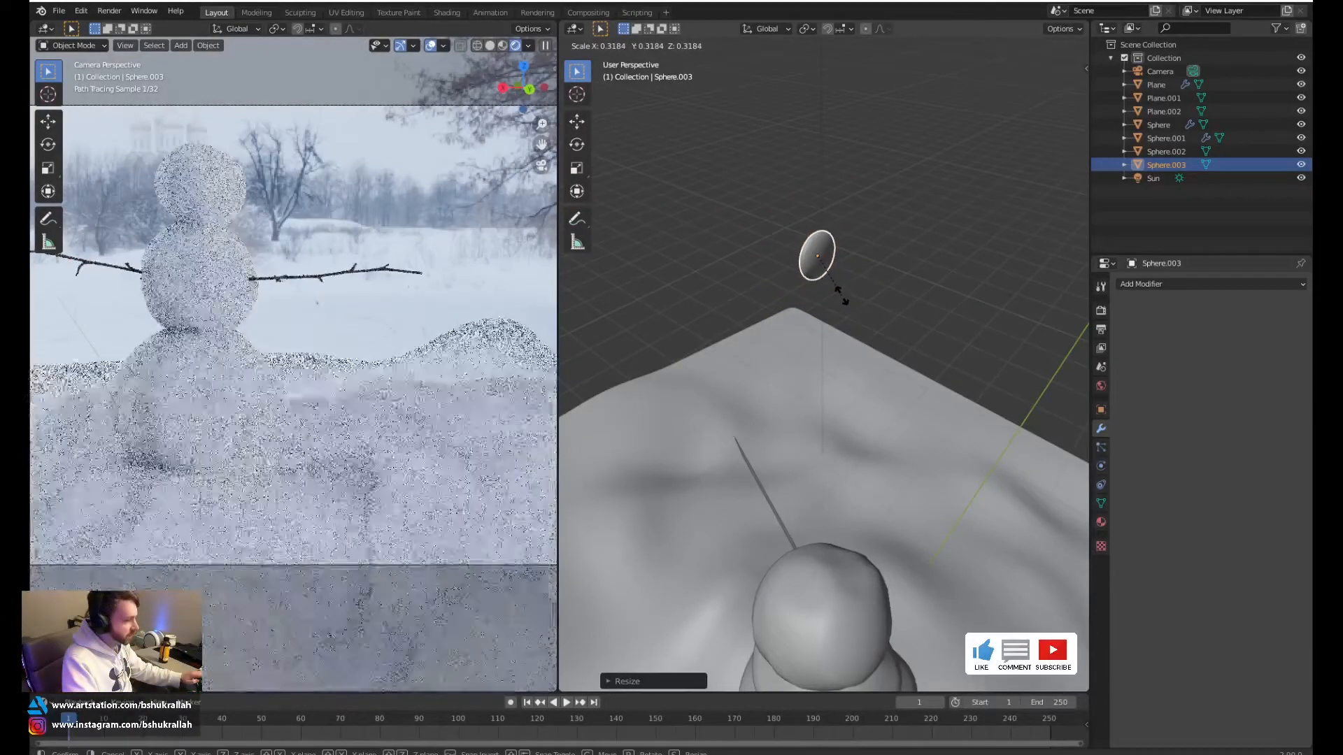
click(831, 288)
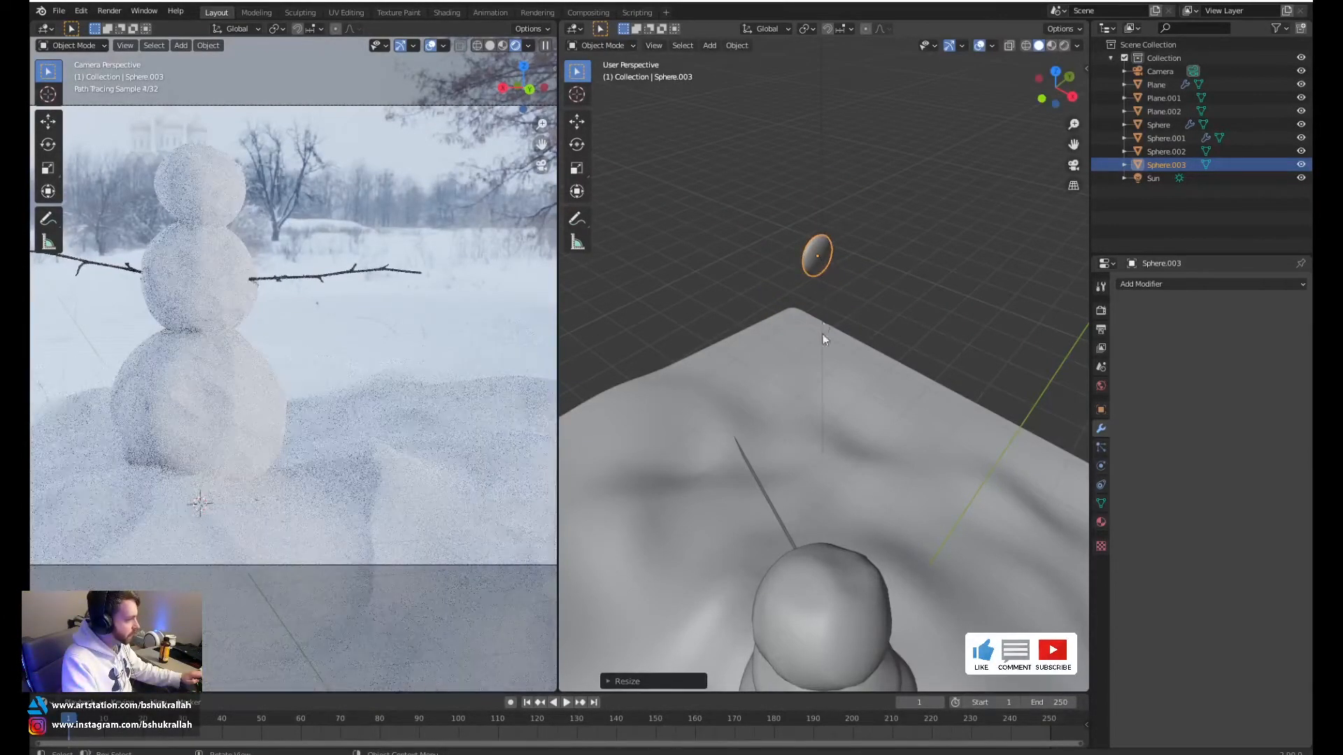
middle_drag(823, 333, 831, 377)
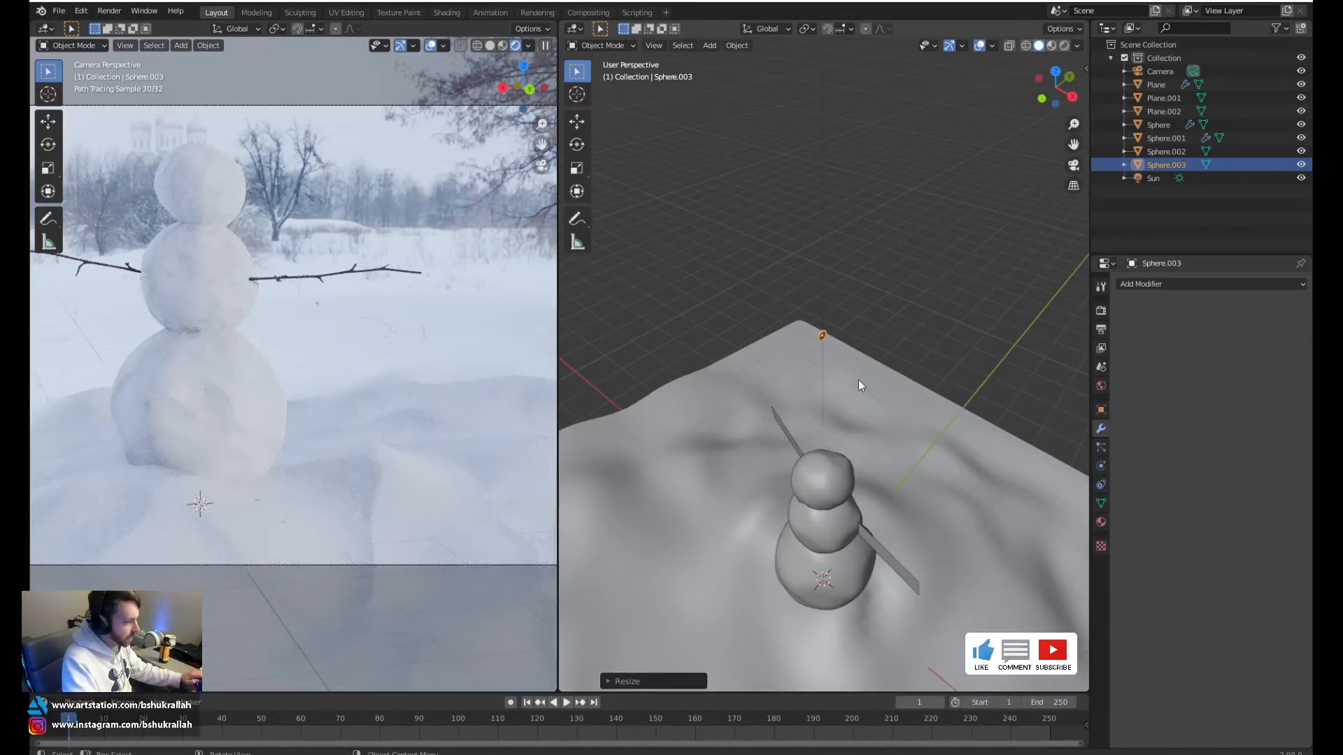
scroll(855, 363, up, 3)
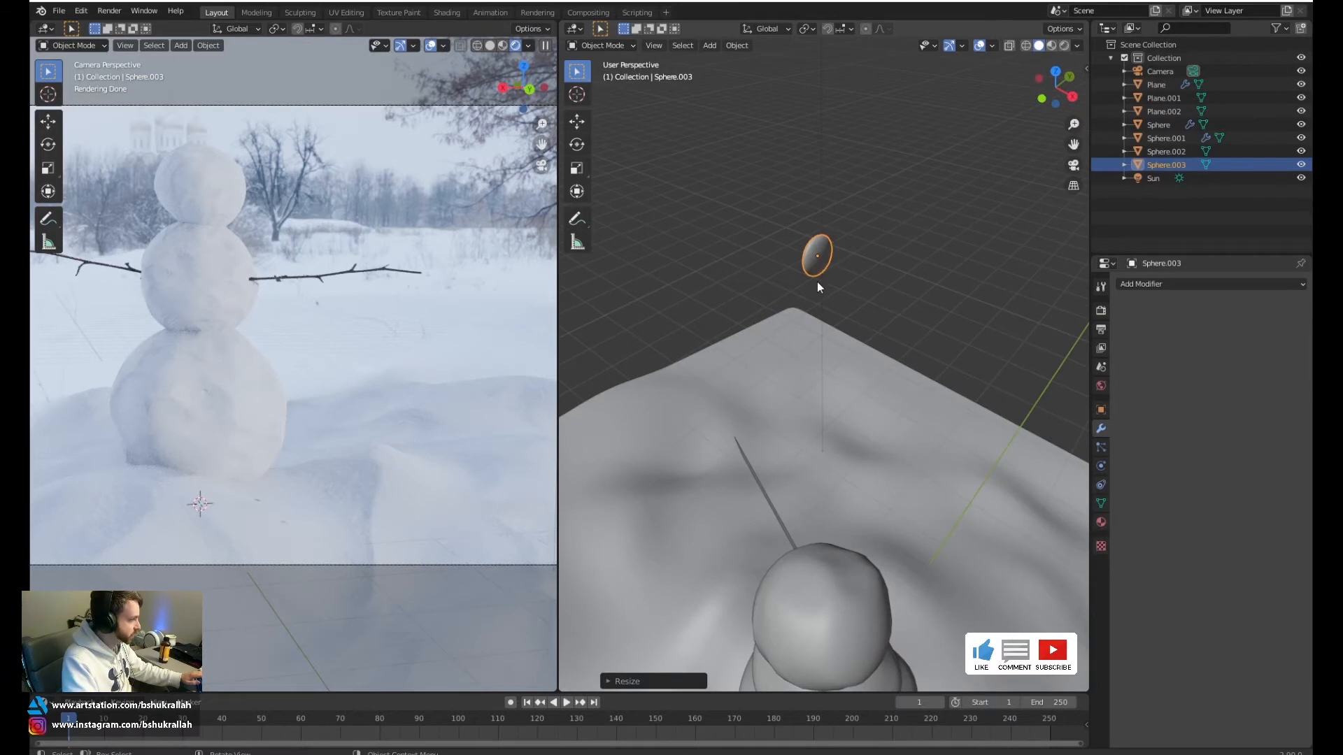
Switch to the Shading workspace and move the flattened sphere slightly lower, in front of the snowy background
click(858, 277)
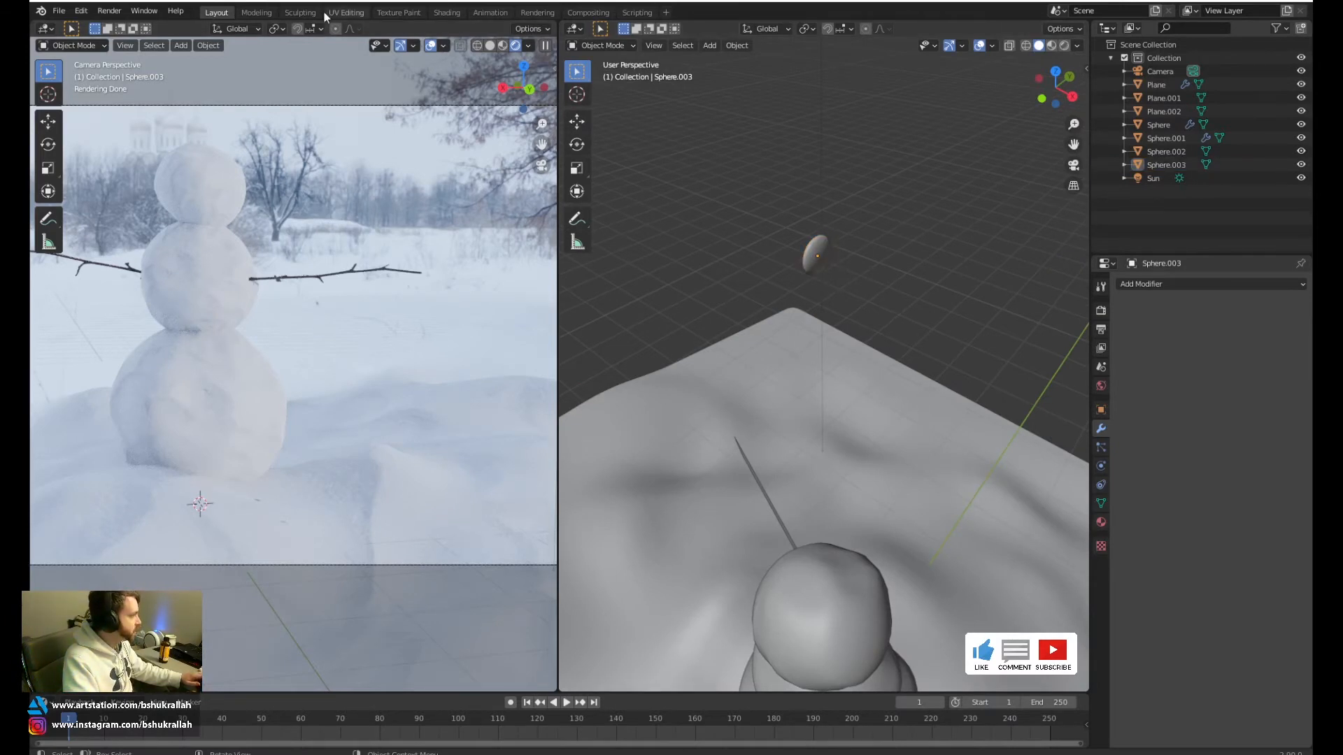
click(444, 14)
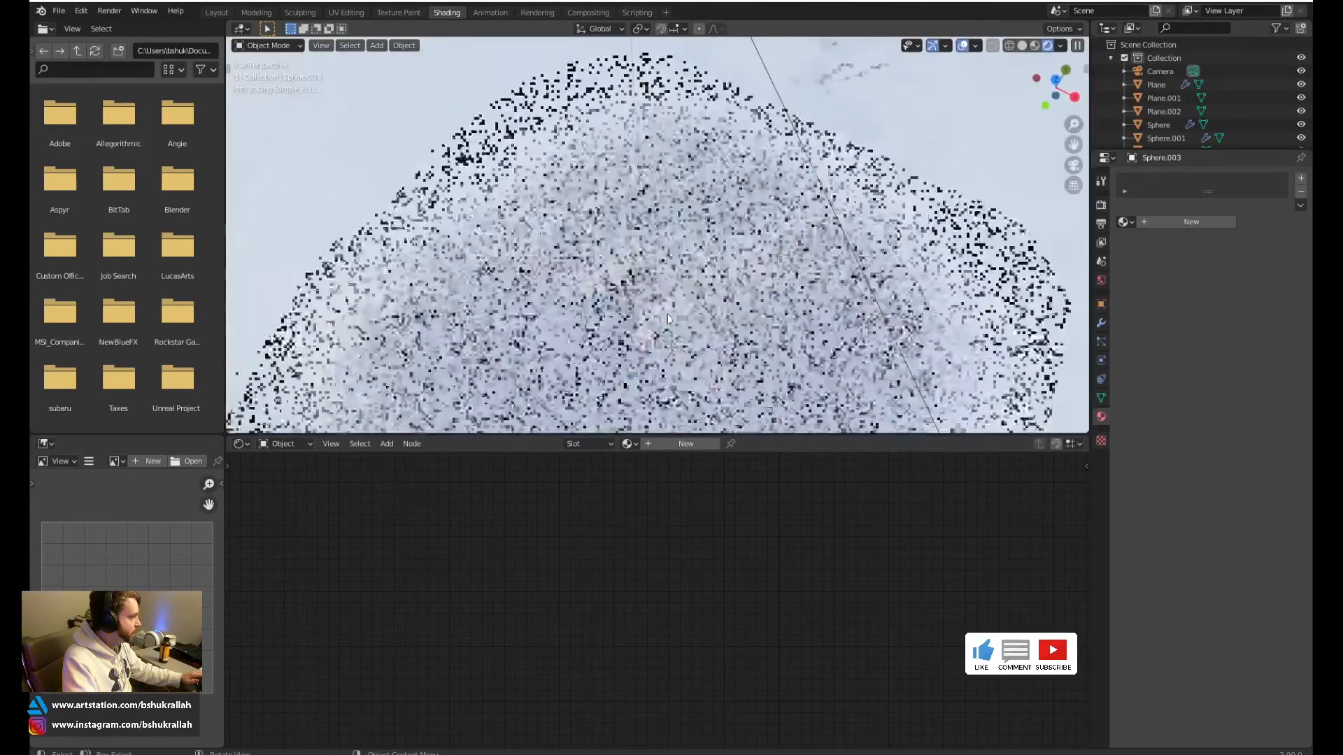
scroll(711, 278, down, 4)
middle_drag(709, 278, 640, 187)
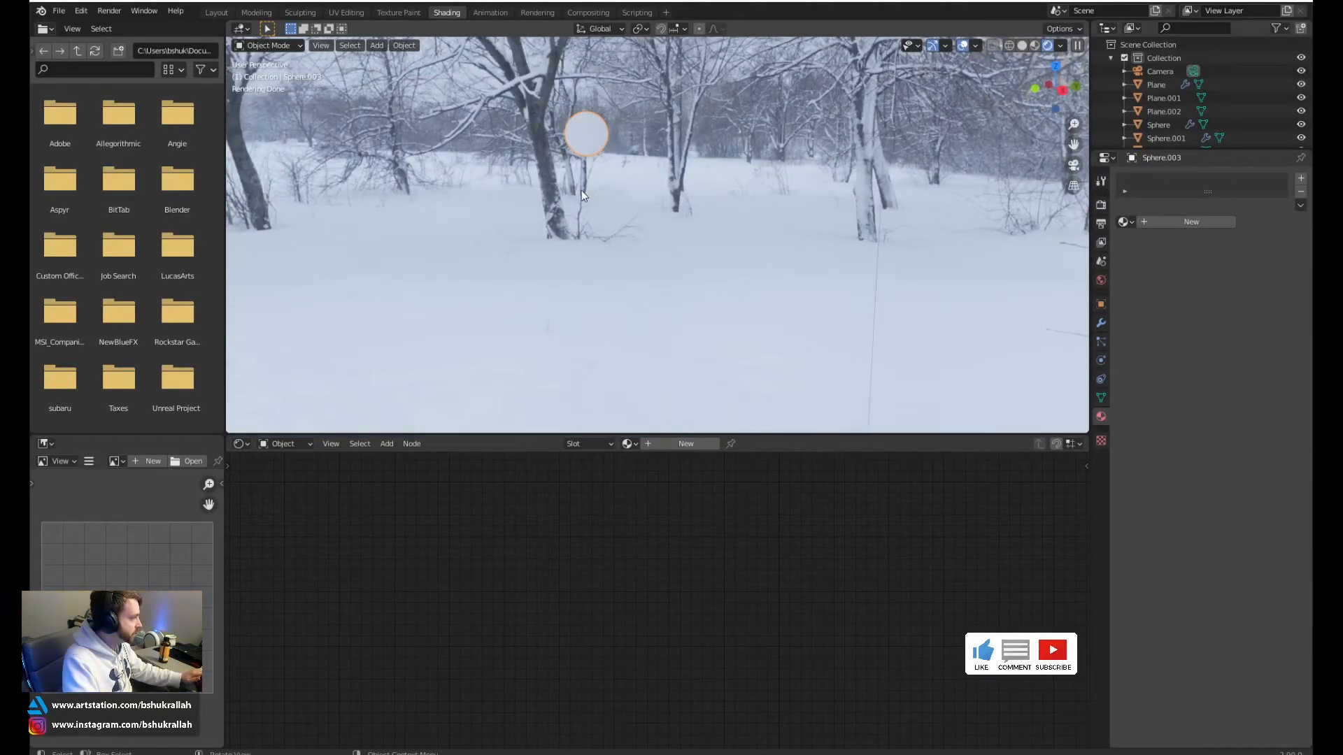
key(g)
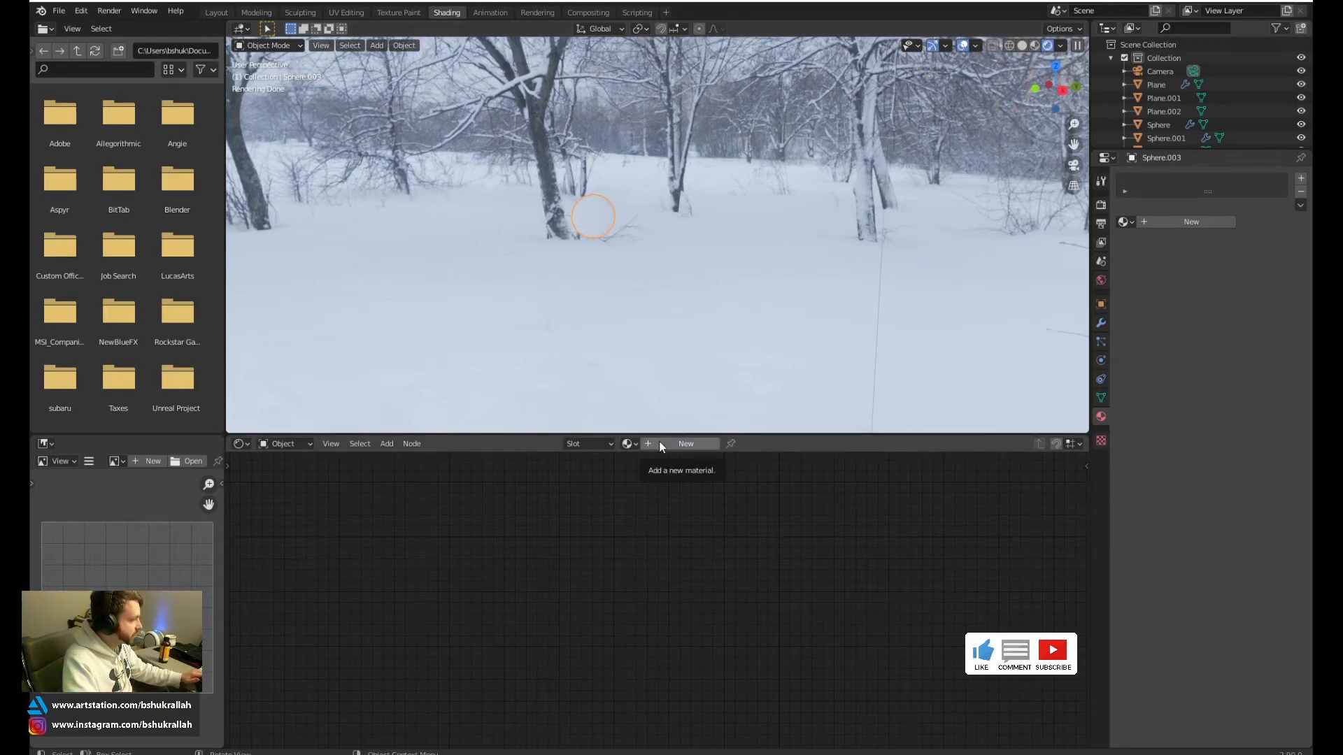
Create a new material for the flattened sphere and name it "rock"
click(682, 444)
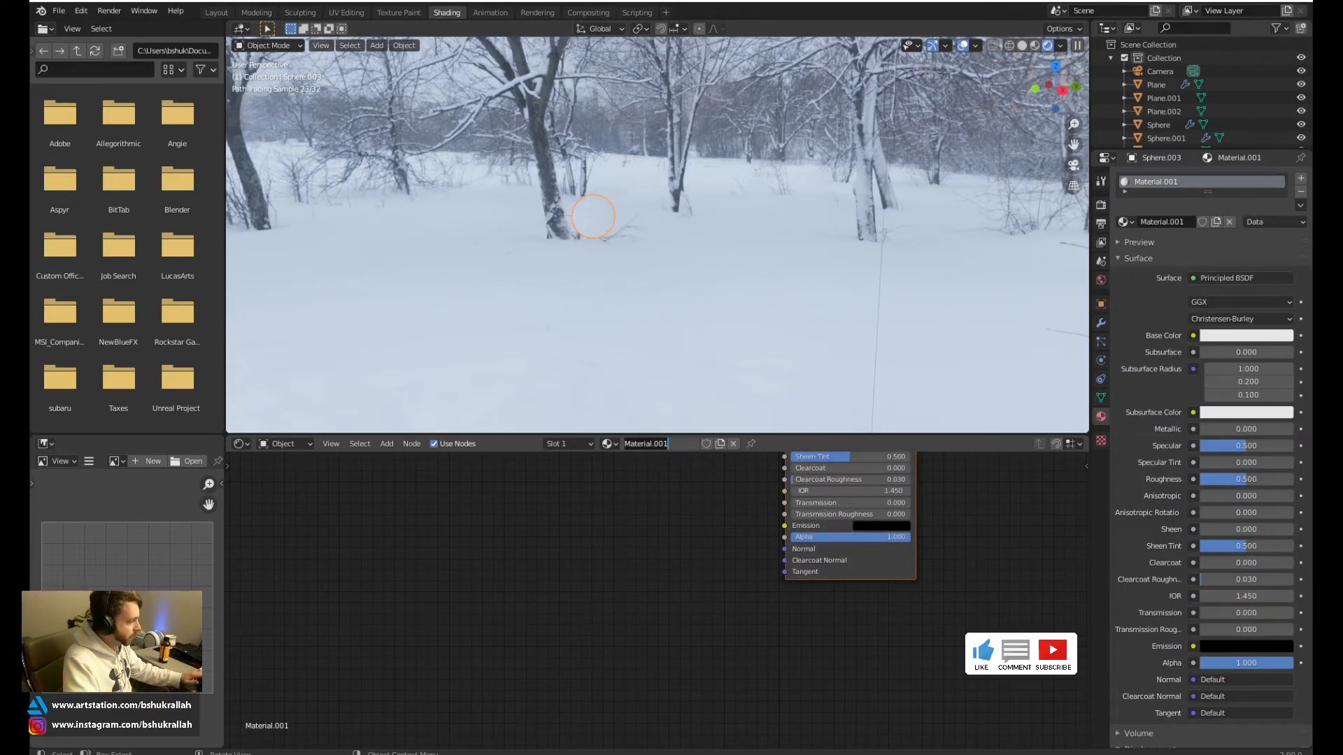
text(rock)
key(Return)
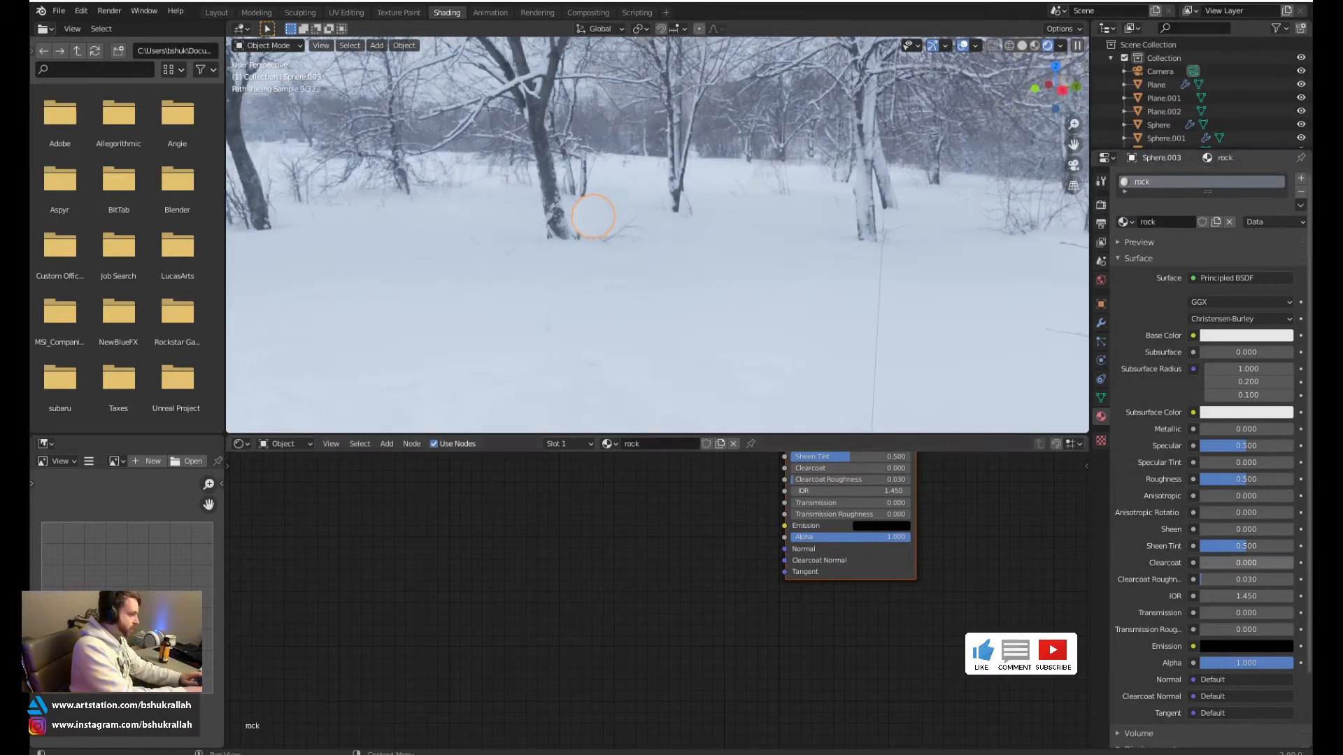
Set the rock material's roughness to about 0.841 and darken its base color to a dark grey
scroll(555, 591, down, 2)
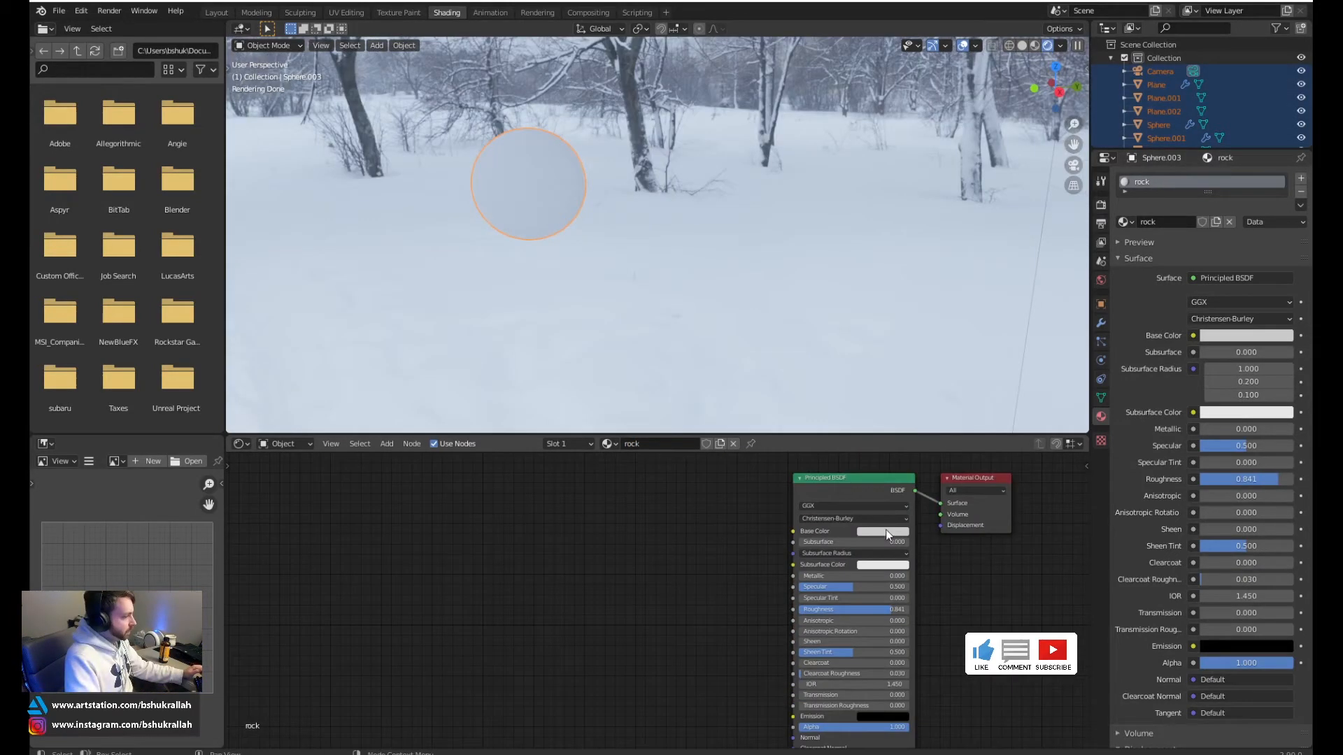
click(877, 533)
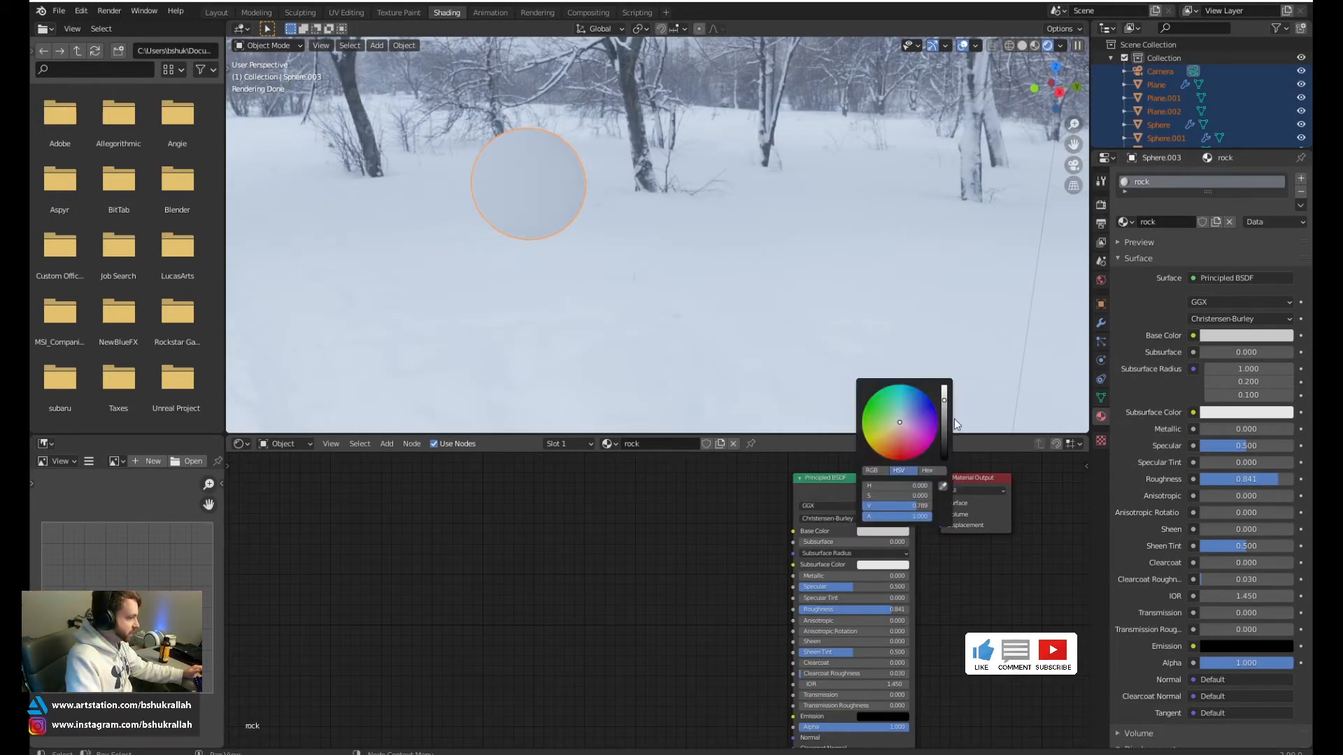
drag(949, 439, 944, 445)
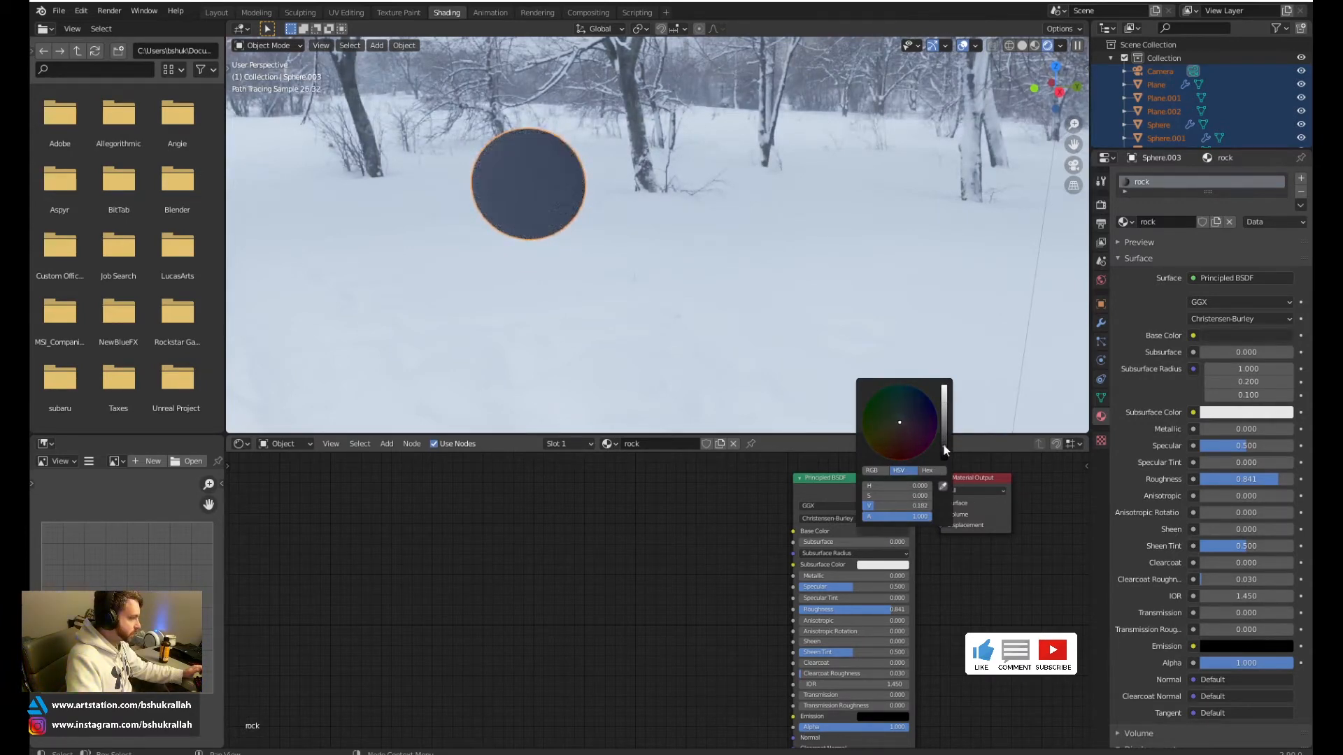
Add a Normal Map node and a Noise Texture node to the rock material, in front of the Principled BSDF
key(shift+a)
mouse_move(581, 607)
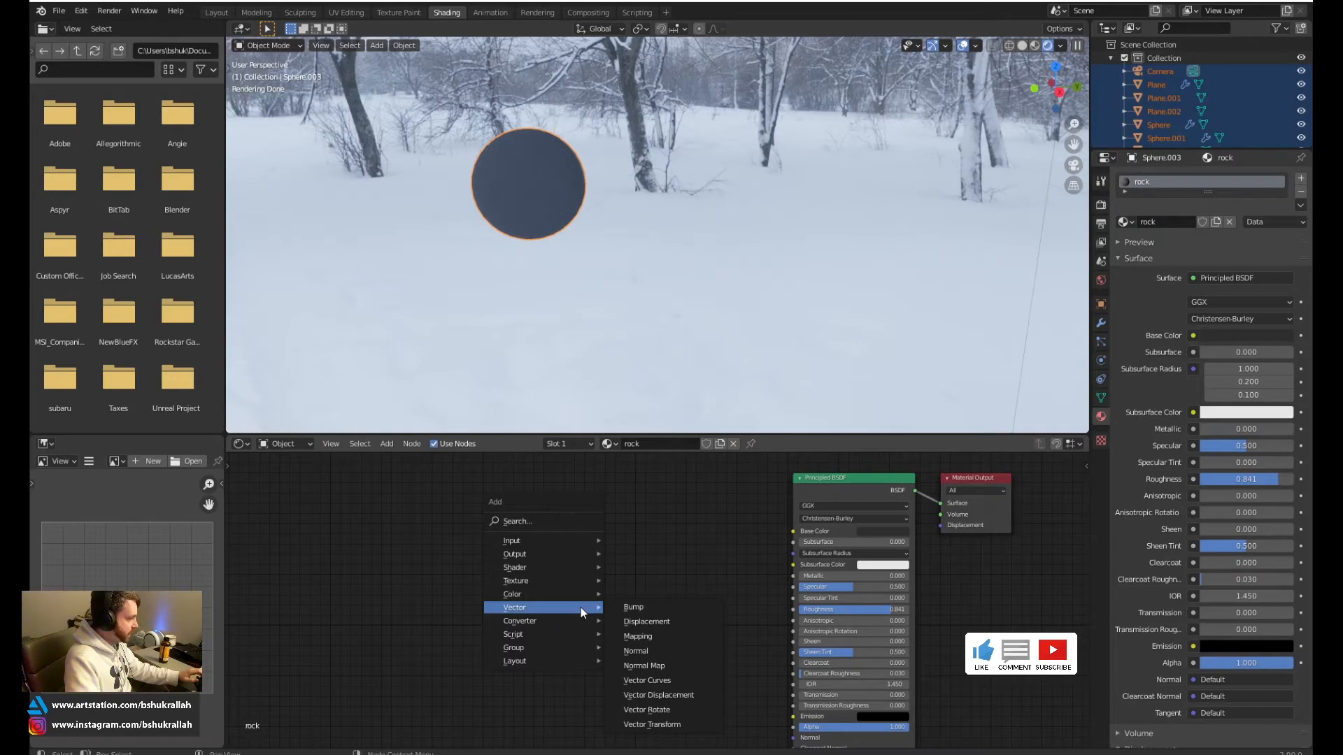
click(662, 665)
click(652, 689)
key(shift+a)
mouse_move(530, 593)
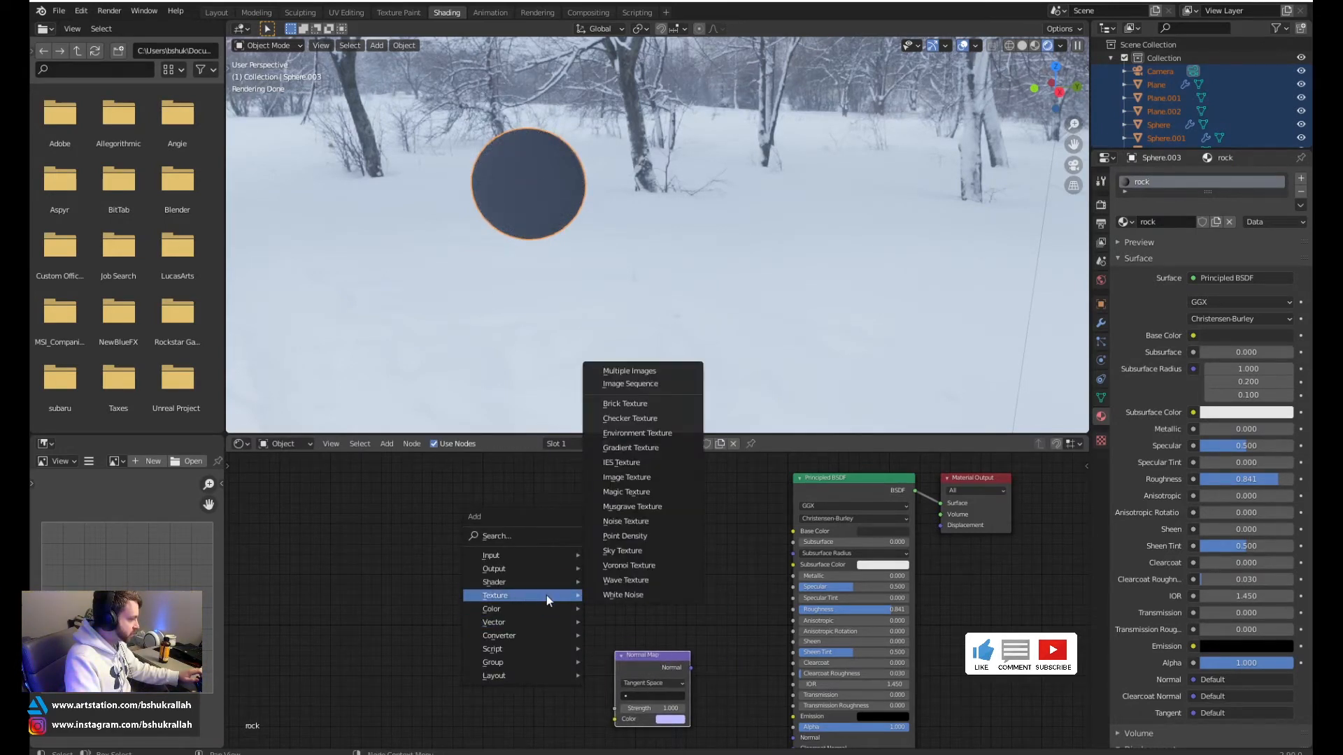
click(626, 521)
click(493, 563)
Link the Noise Texture's Color through the Normal Map node into the Principled BSDF's Normal input, and place the Normal Map closer to the shader
middle_drag(502, 560, 564, 525)
scroll(553, 535, up, 1)
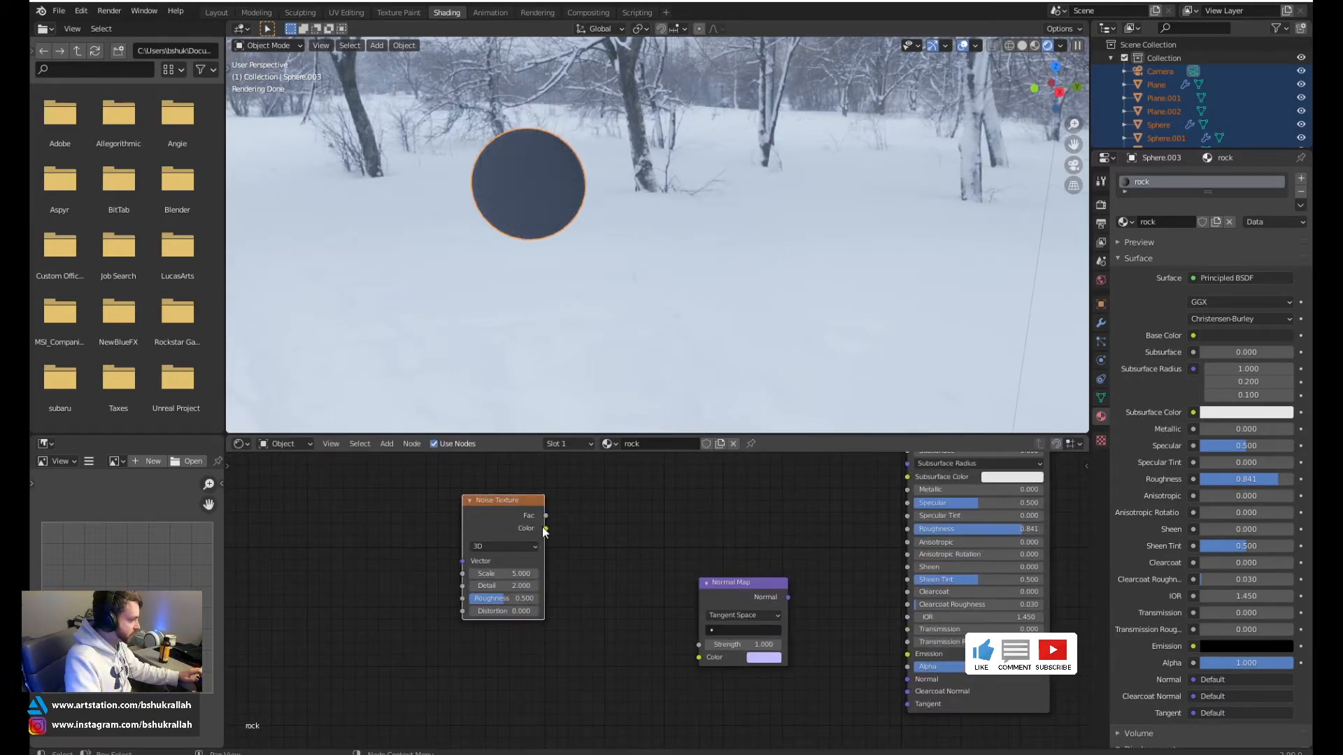
drag(543, 528, 697, 660)
click(784, 599)
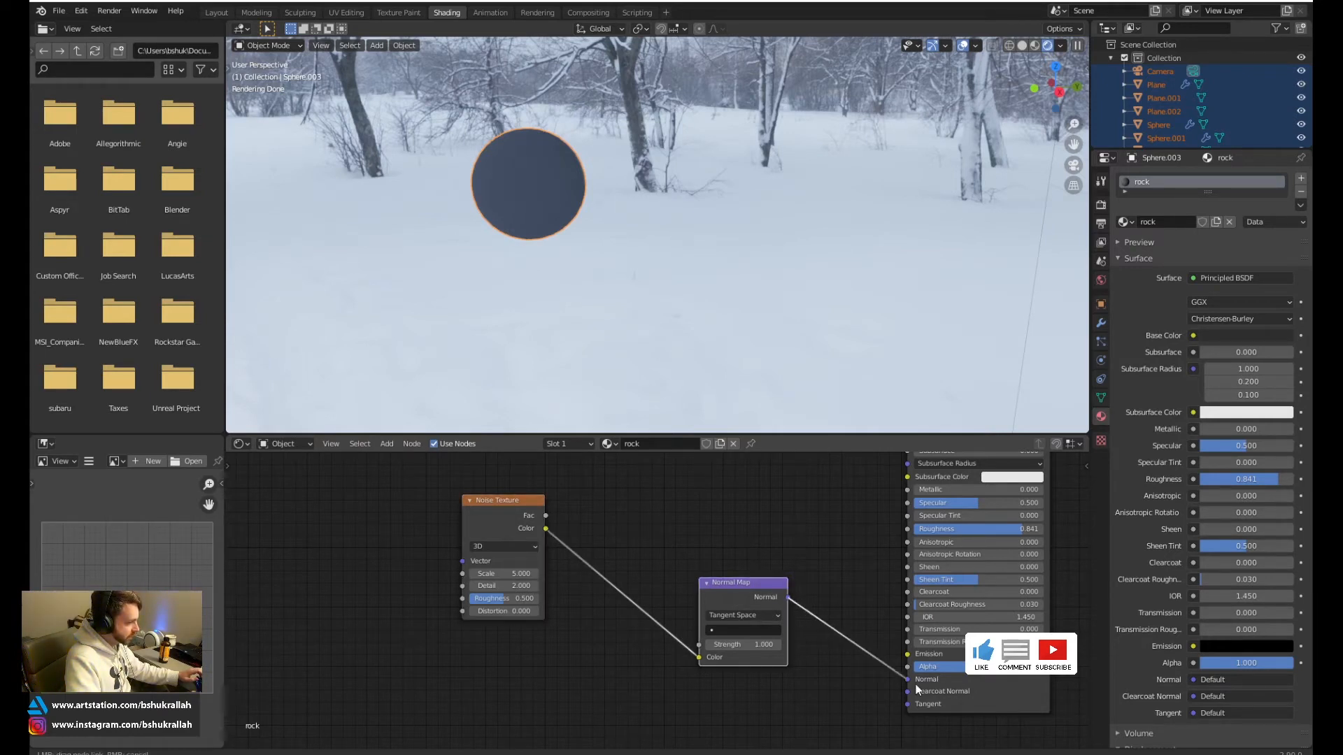
drag(918, 689, 912, 691)
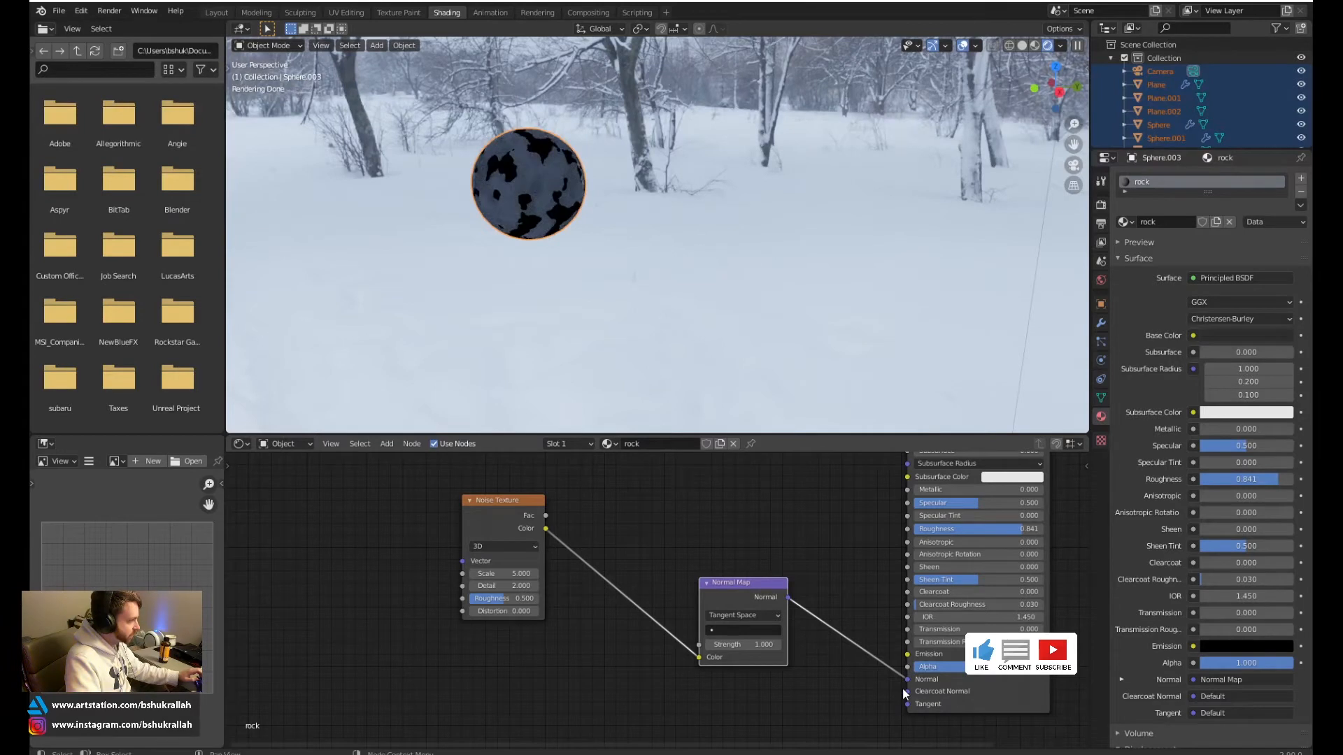
drag(738, 604, 783, 617)
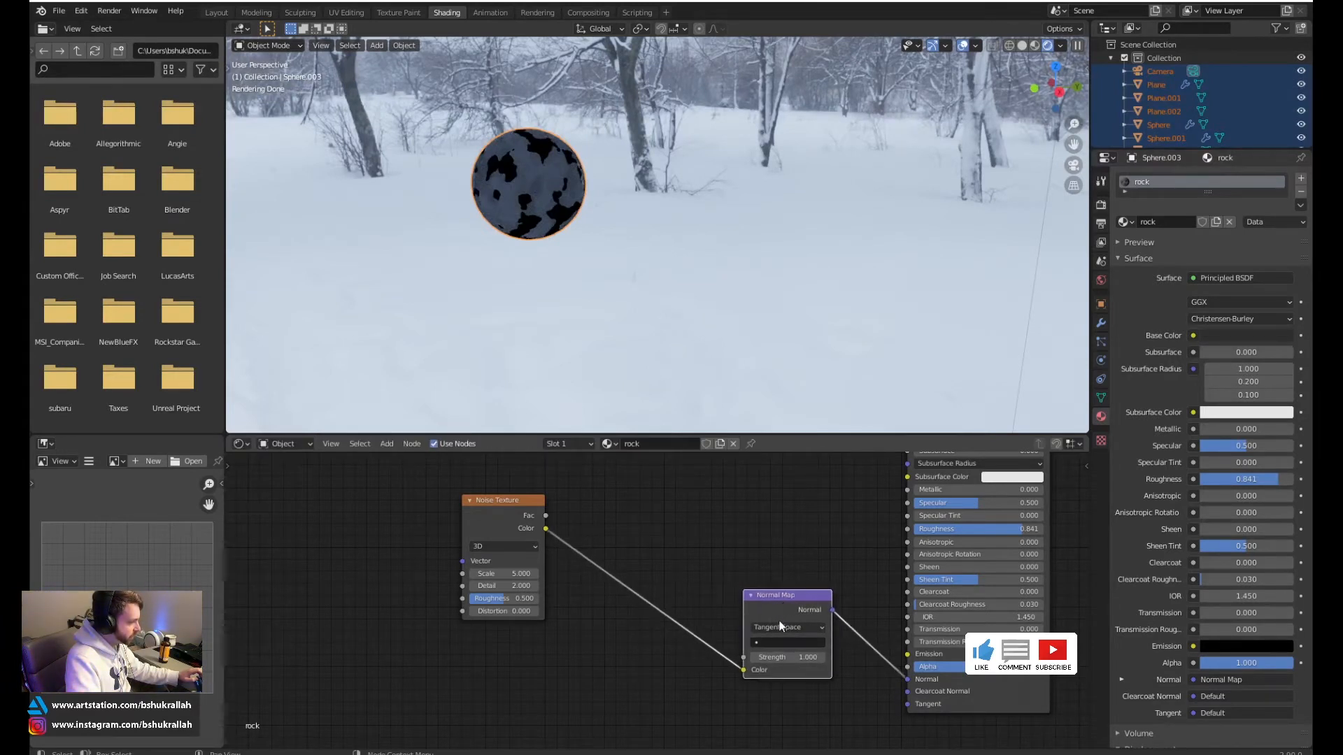
Set the Normal Map strength to 4
click(782, 657)
text(1.0)
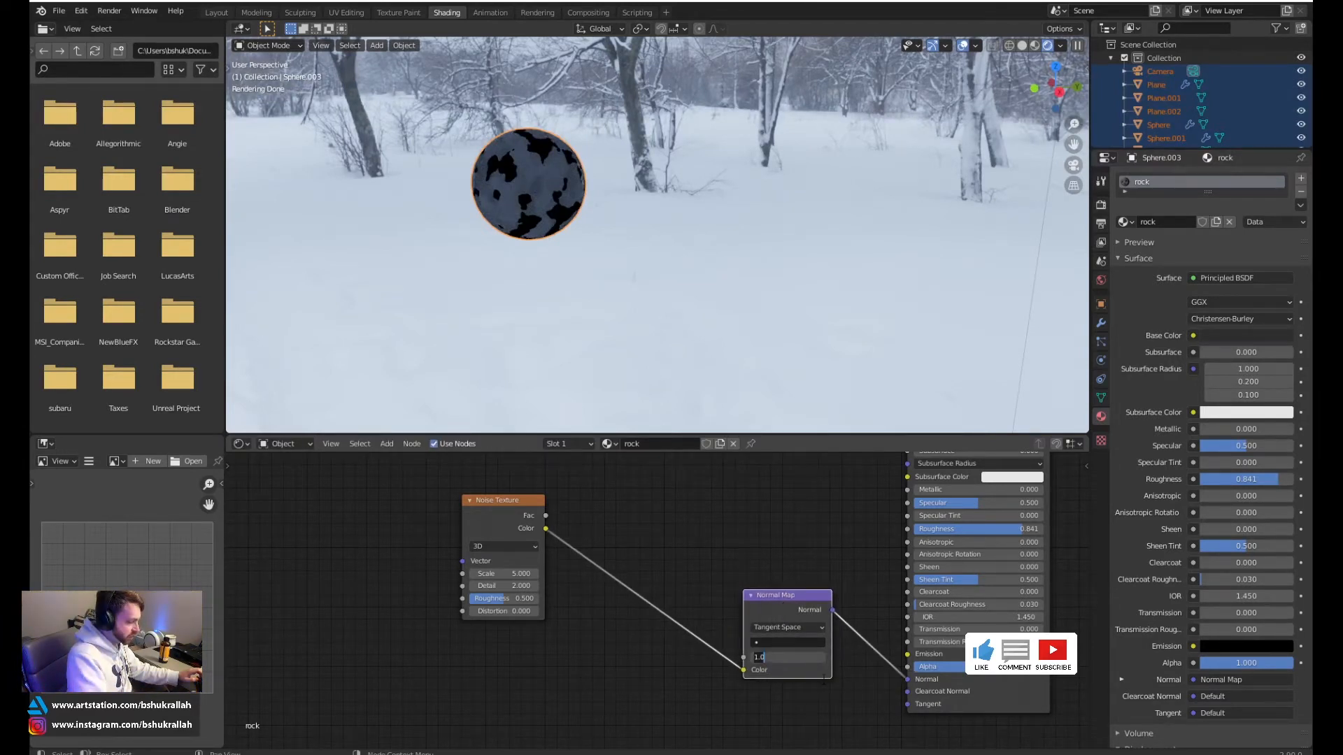
key(Return)
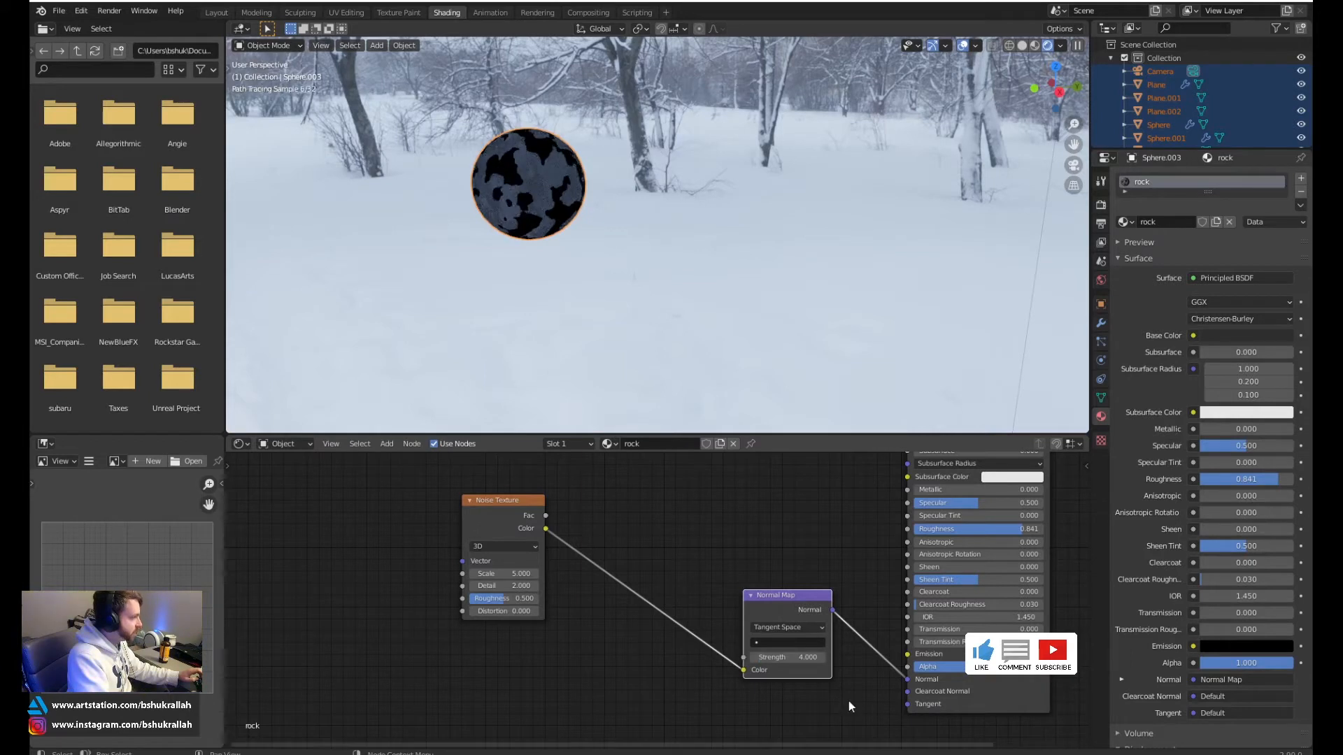
Set the Noise Texture's scale to 16, detail to about 13.6 and roughness to about 0.783
scroll(489, 619, up, 2)
click(451, 562)
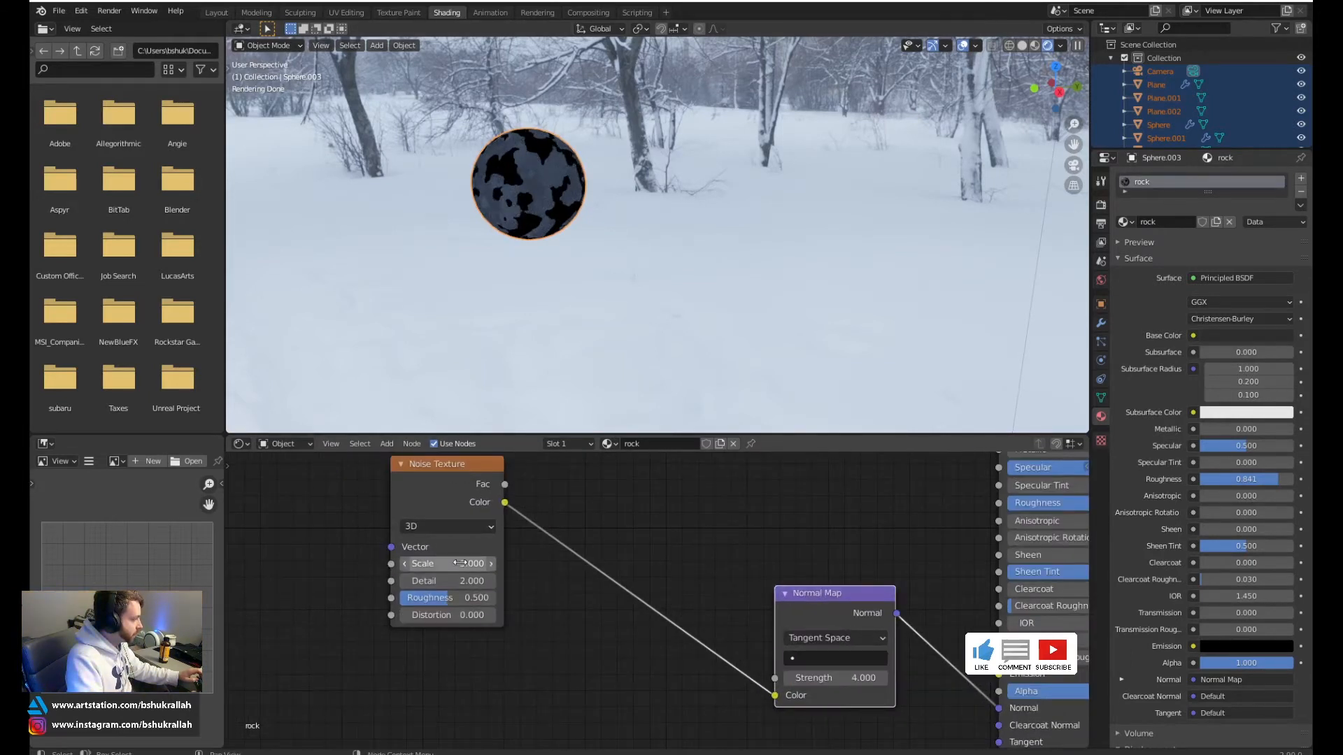
text(16)
key(Return)
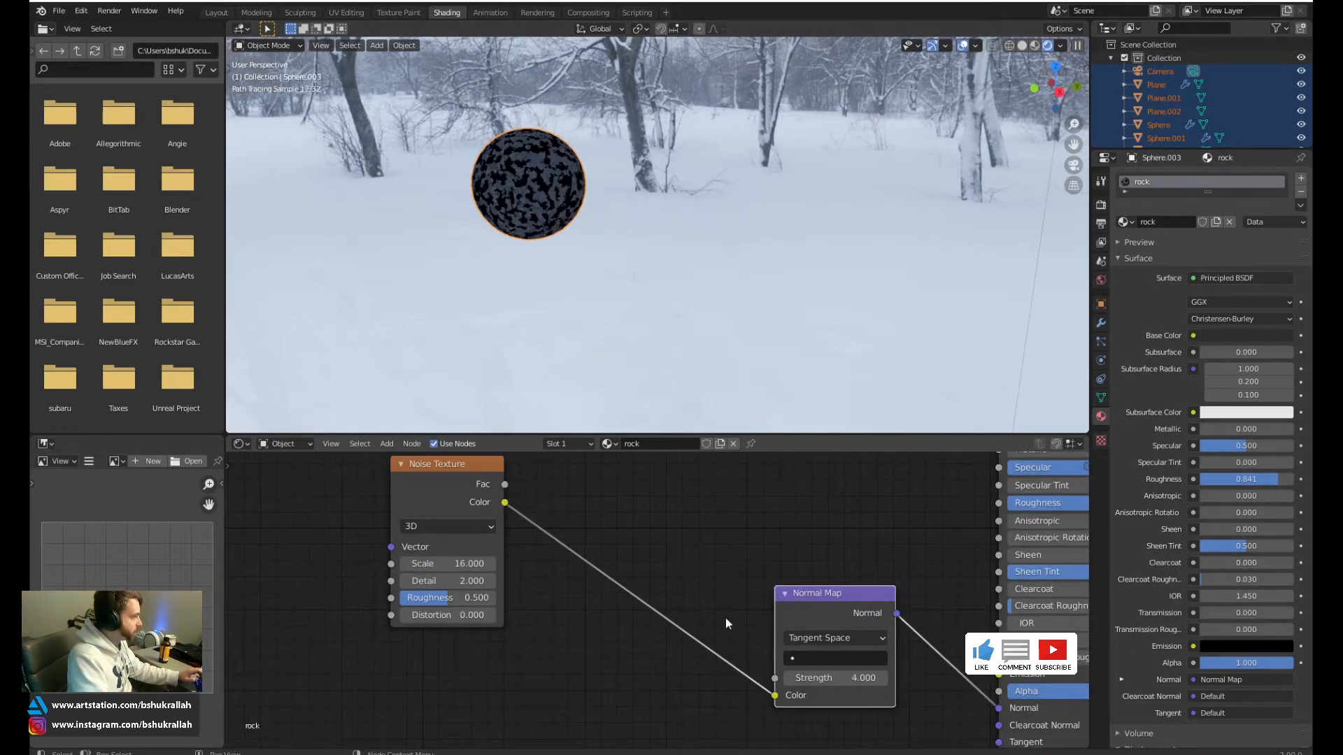
drag(448, 598, 521, 582)
Enter Edit Mode on the rock disc, leave only a single vertex selected and turn on proportional editing
click(523, 149)
middle_drag(523, 150, 602, 227)
shift+middle_drag(763, 312, 648, 262)
mouse_move(721, 127)
middle_down()
mouse_move(630, 135)
mouse_move(658, 112)
mouse_move(694, 146)
mouse_move(689, 180)
mouse_move(663, 138)
middle_up()
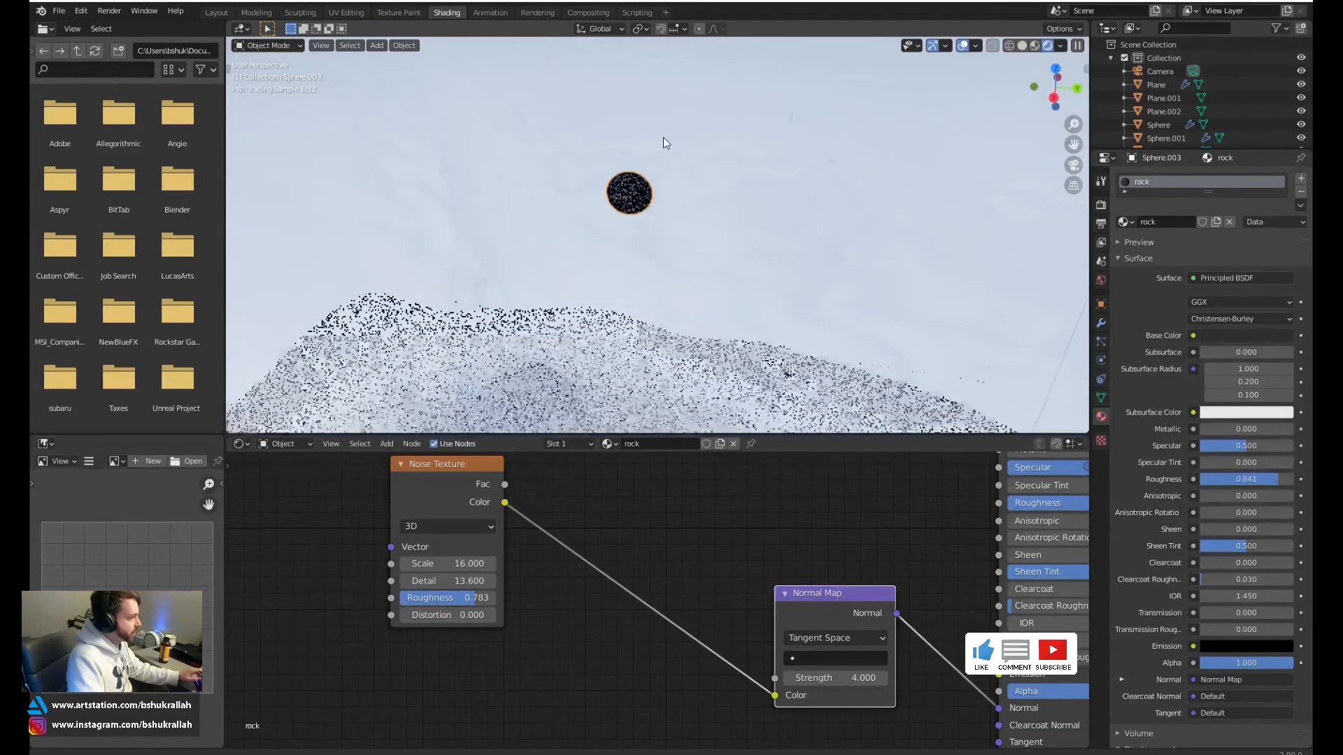
scroll(663, 143, up, 6)
key(Tab)
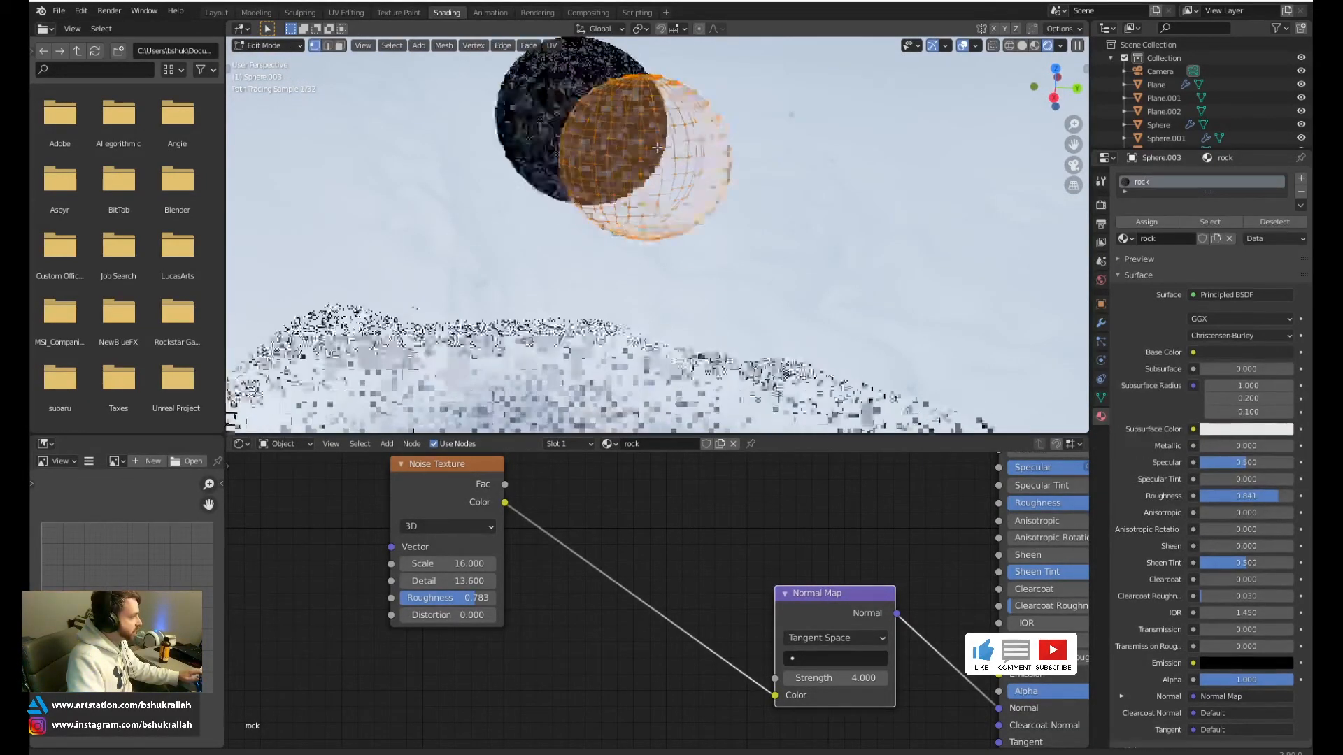
key(alt+a)
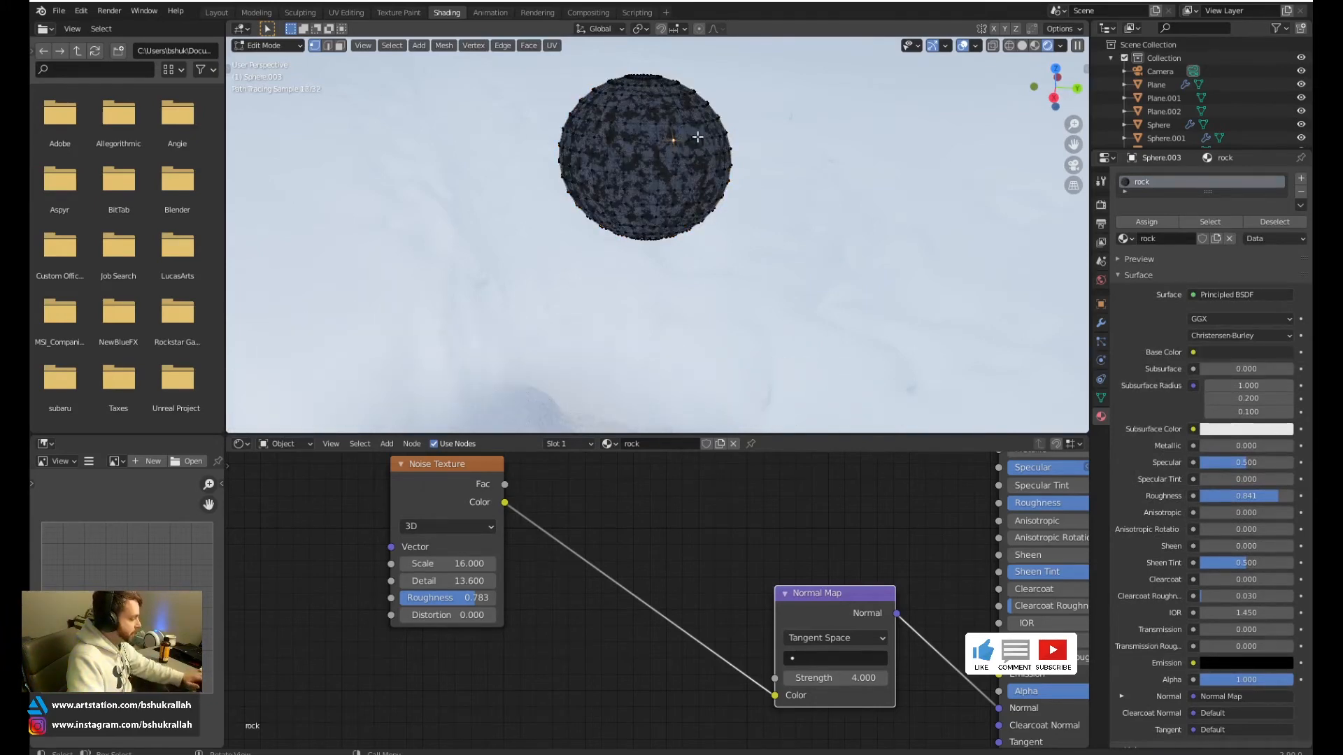
key(g)
right_click(702, 114)
key(o)
Reduce the proportional editing size to about 0.08 and nudge a vertex on the rock's face with that smooth falloff
key(g)
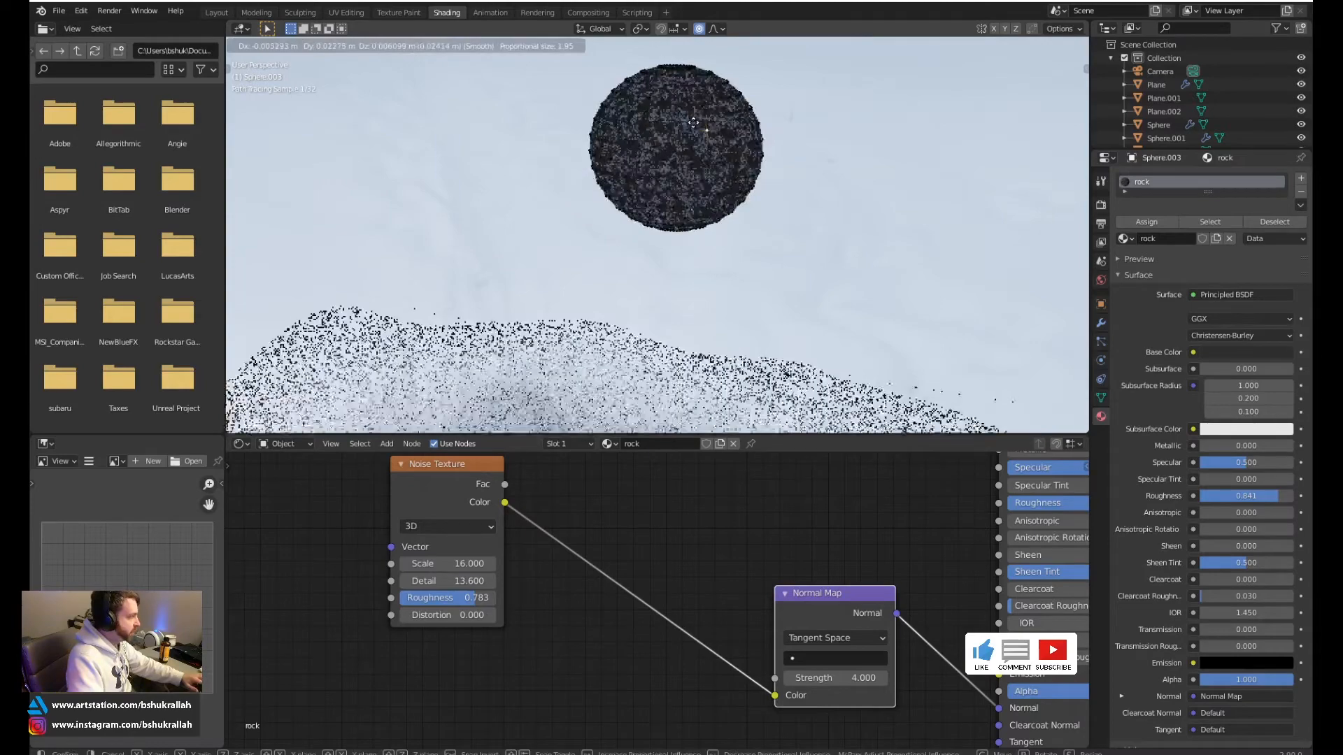
right_click(677, 128)
key(g)
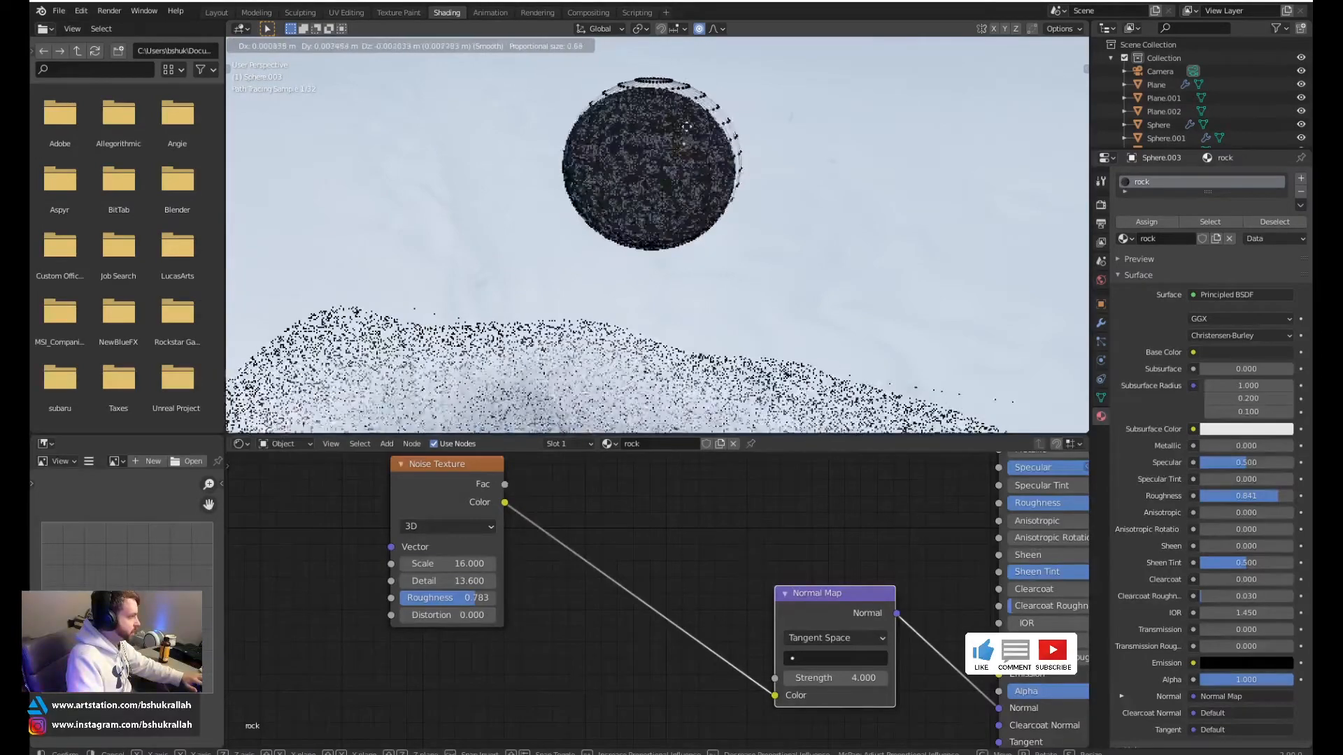
click(681, 138)
scroll(684, 138, up, 3)
scroll(670, 172, down, 3)
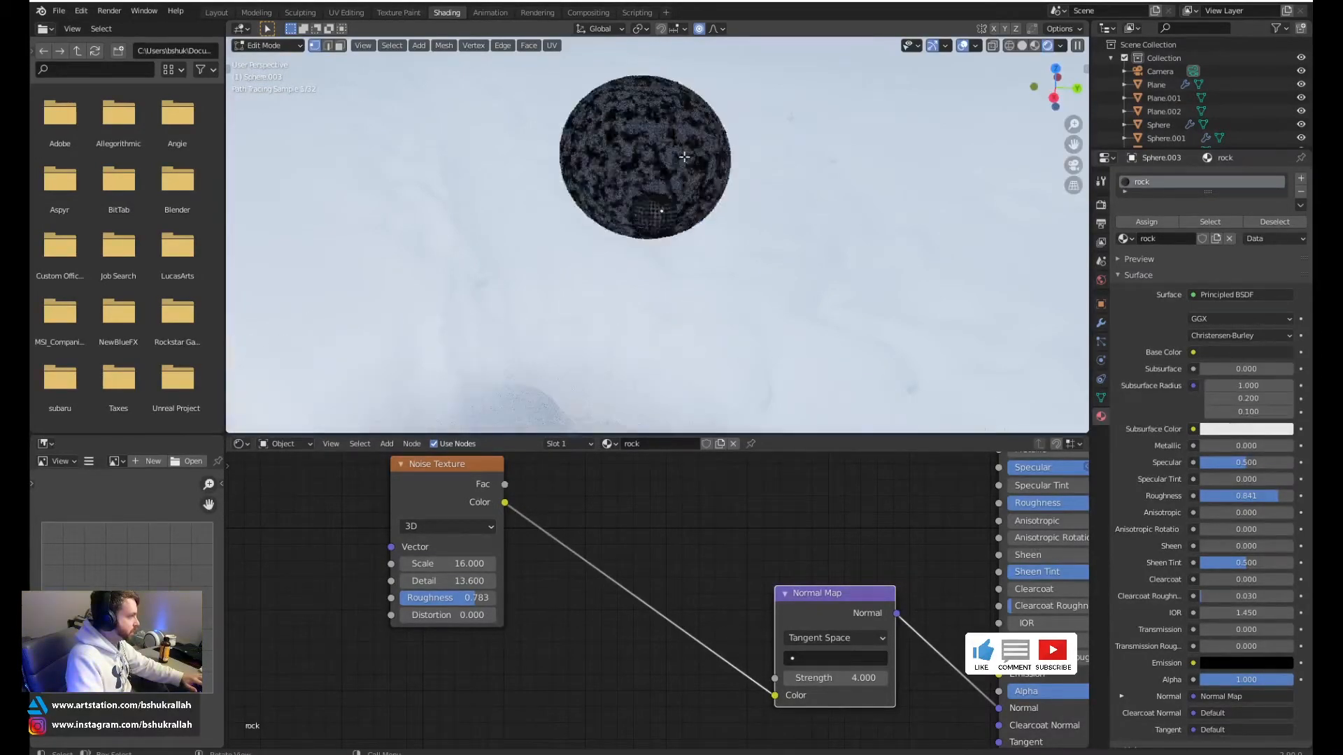
scroll(664, 181, up, 2)
scroll(663, 183, down, 1)
key(g)
scroll(665, 181, up, 6)
scroll(666, 180, up, 3)
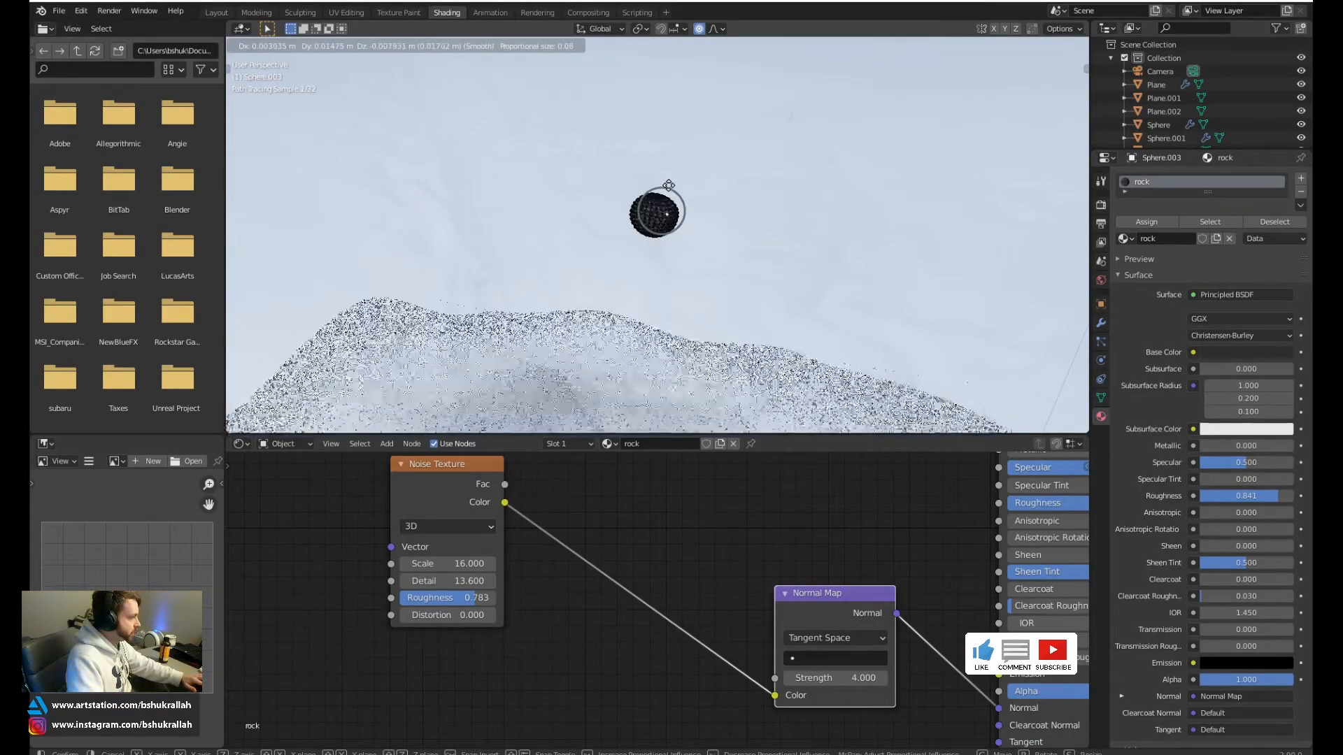
click(662, 179)
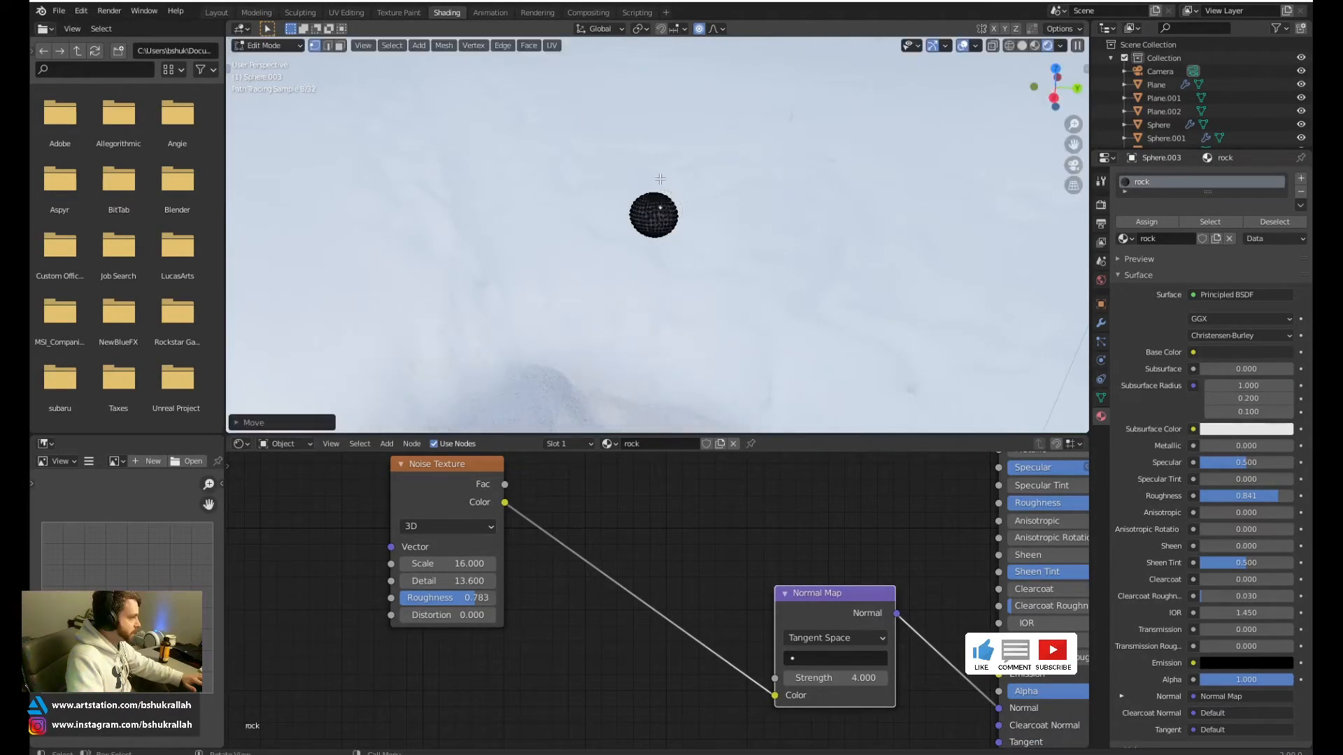
Nudge several vertices around the rock's outline with proportional editing to make its shape irregular
key(g)
click(687, 219)
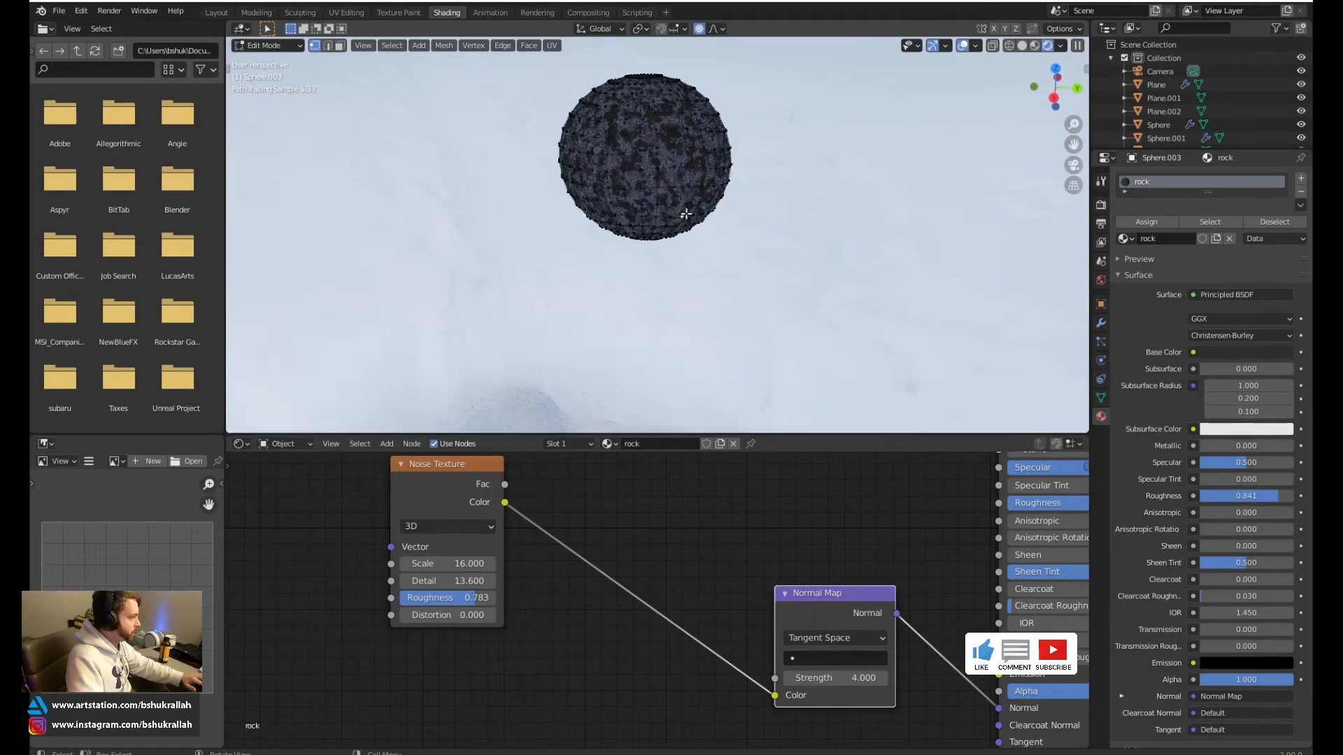
key(g)
click(687, 216)
key(g)
click(687, 219)
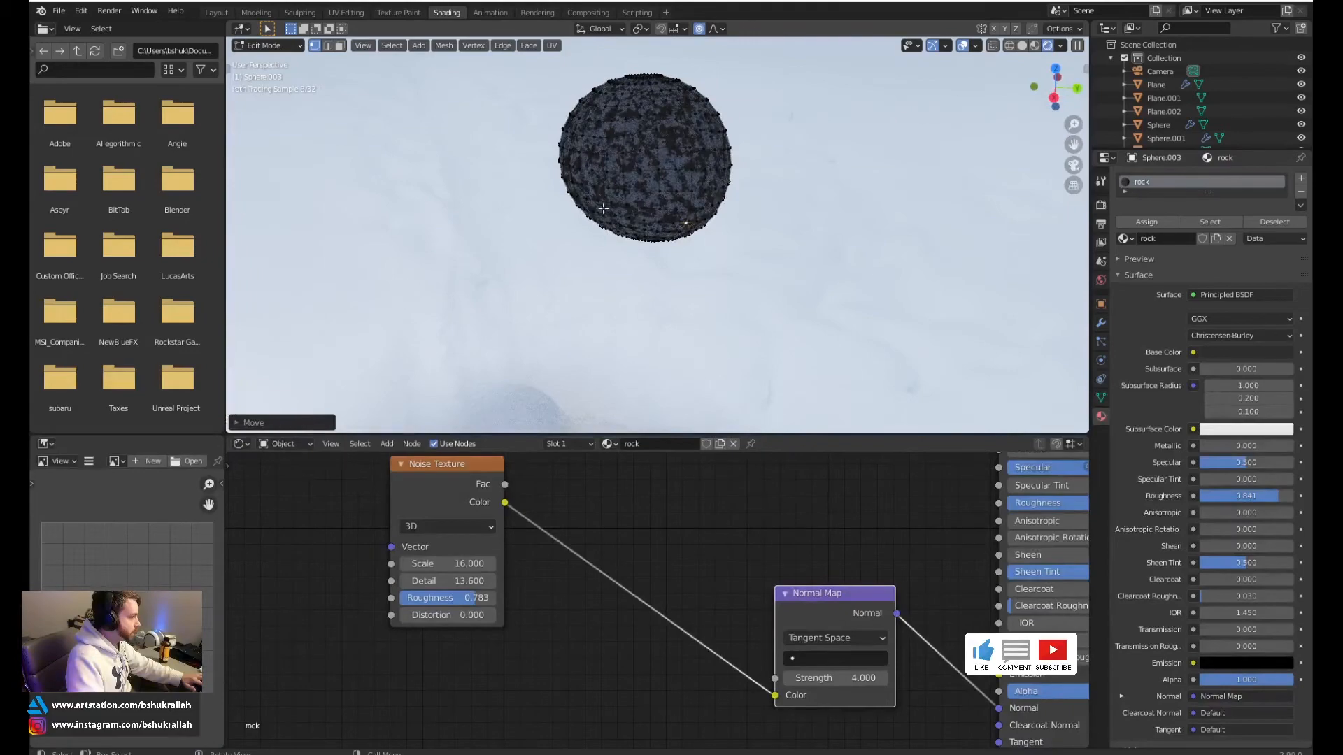
key(g)
click(583, 202)
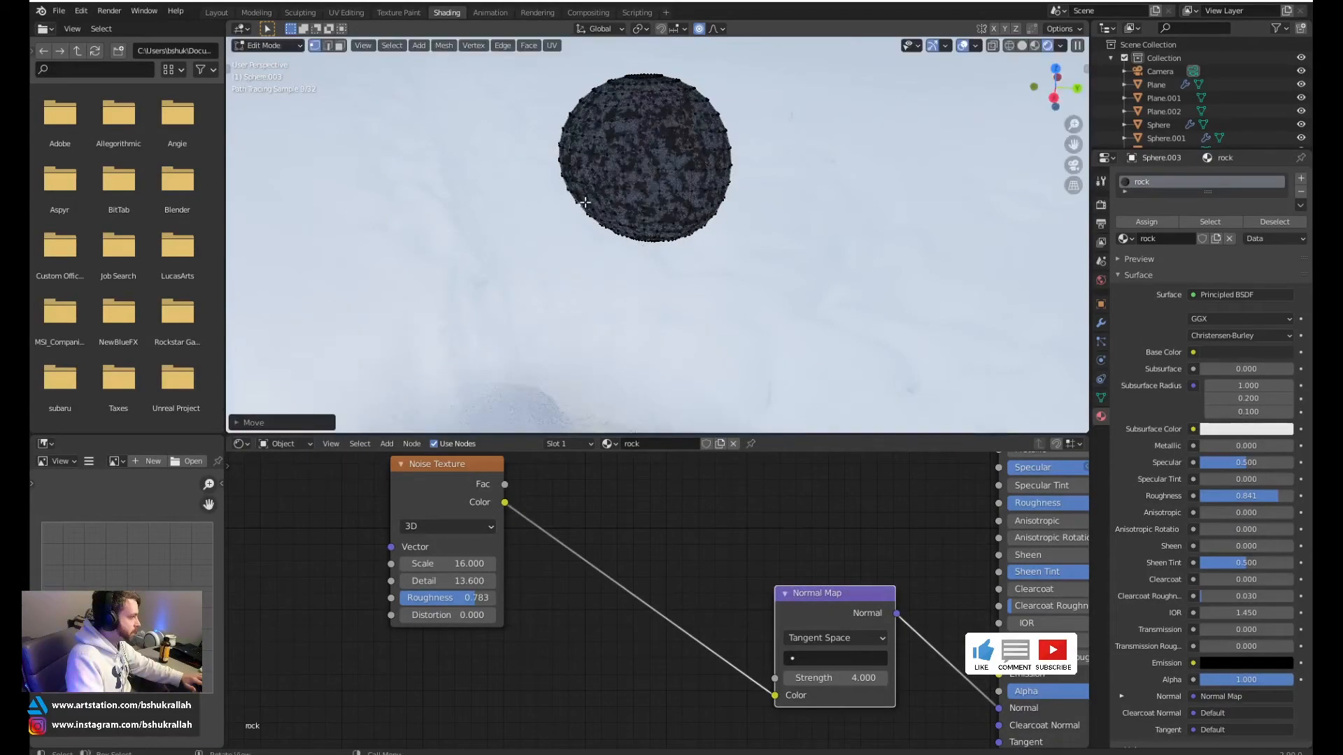
key(g)
click(594, 121)
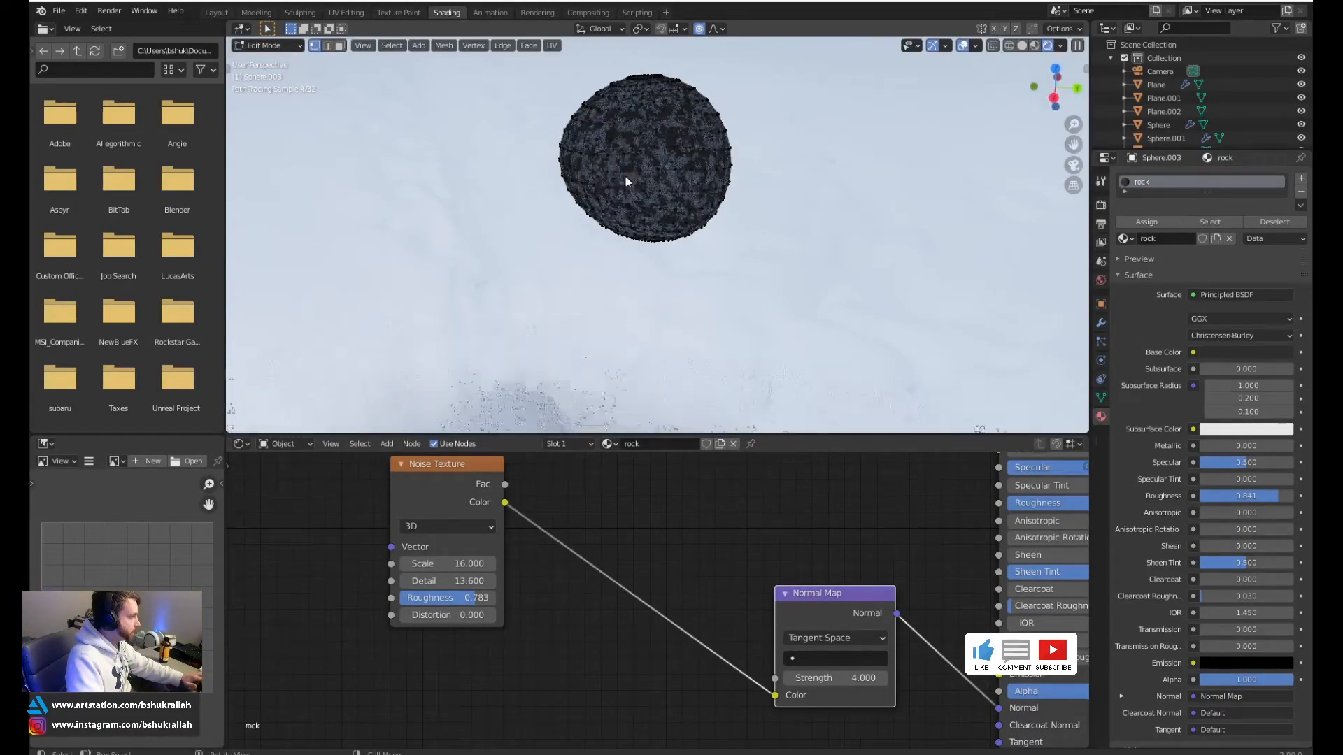
Return to Object Mode, switch to the Layout workspace and view the scene through the camera with the rock still selected
key(Tab)
scroll(657, 200, down, 13)
shift+middle_drag(674, 263, 683, 238)
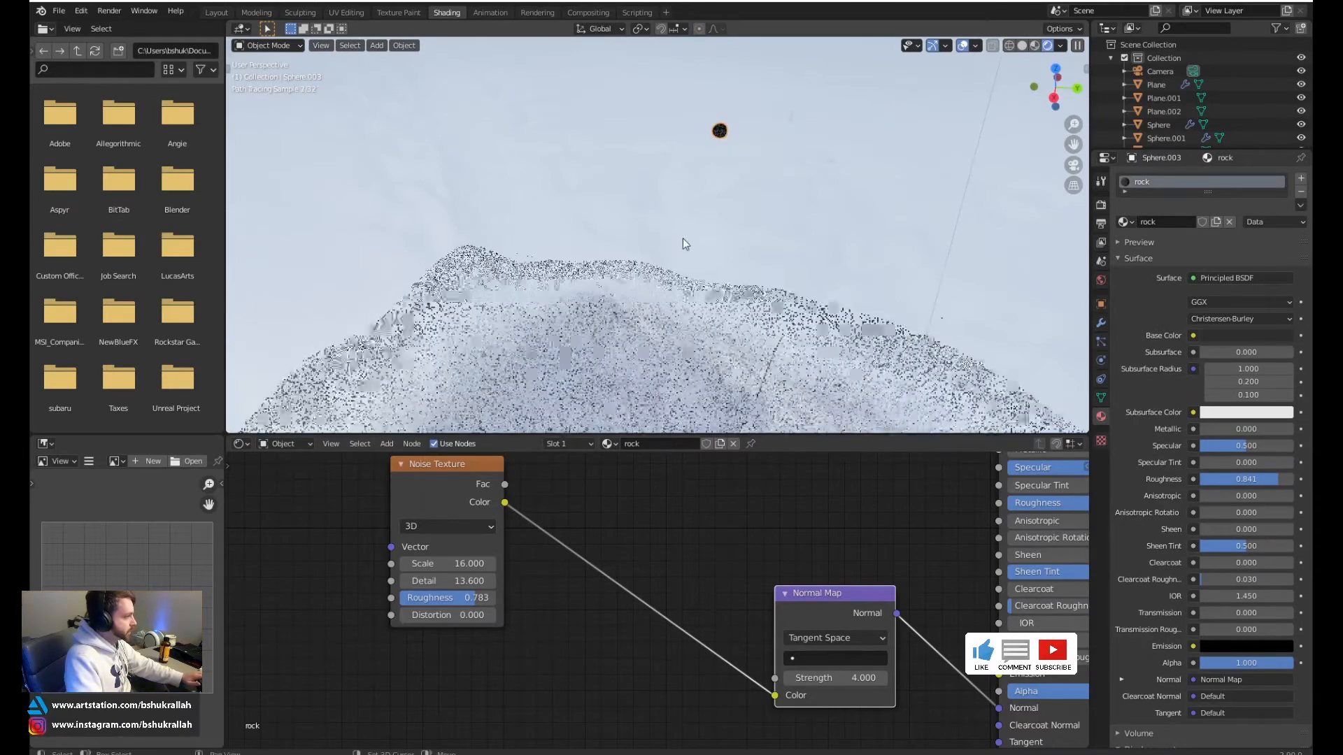
click(211, 14)
scroll(850, 320, down, 5)
mouse_move(850, 321)
shift+middle_down()
mouse_move(840, 310)
mouse_move(796, 331)
shift+middle_up()
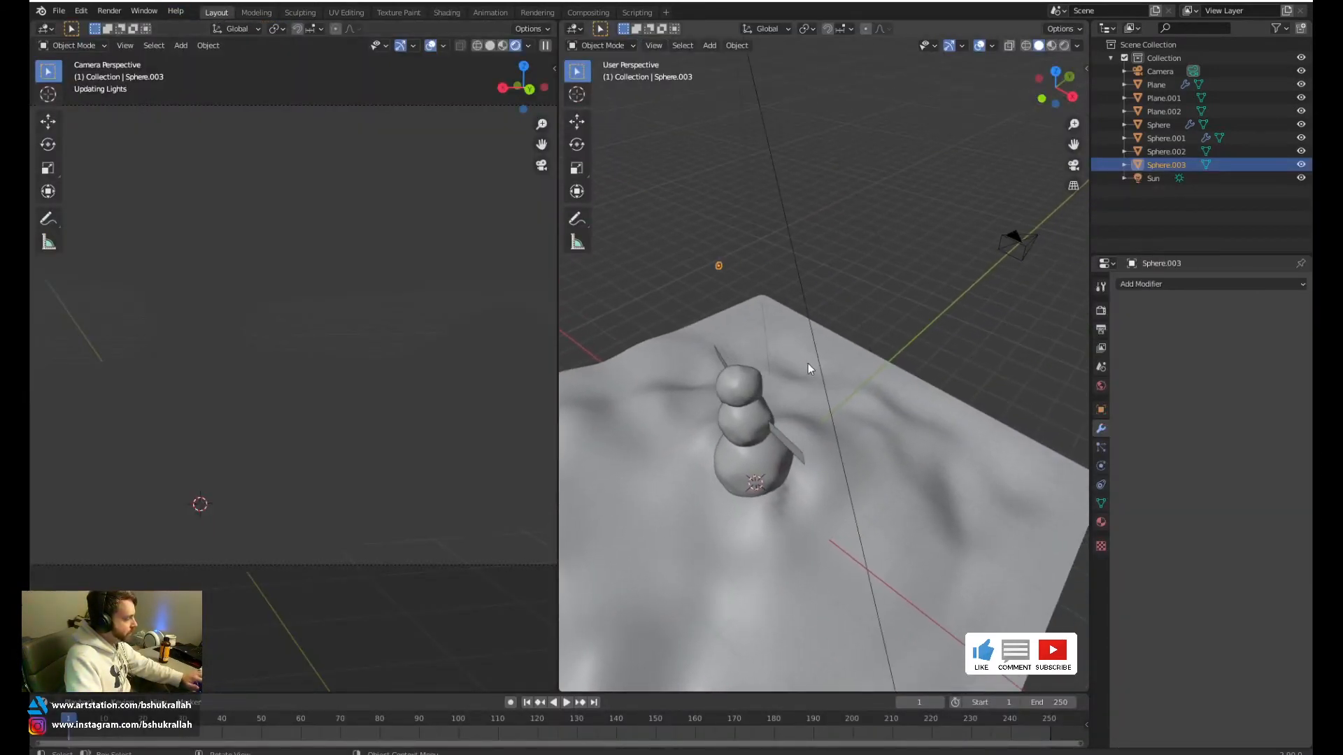
key(KP_0)
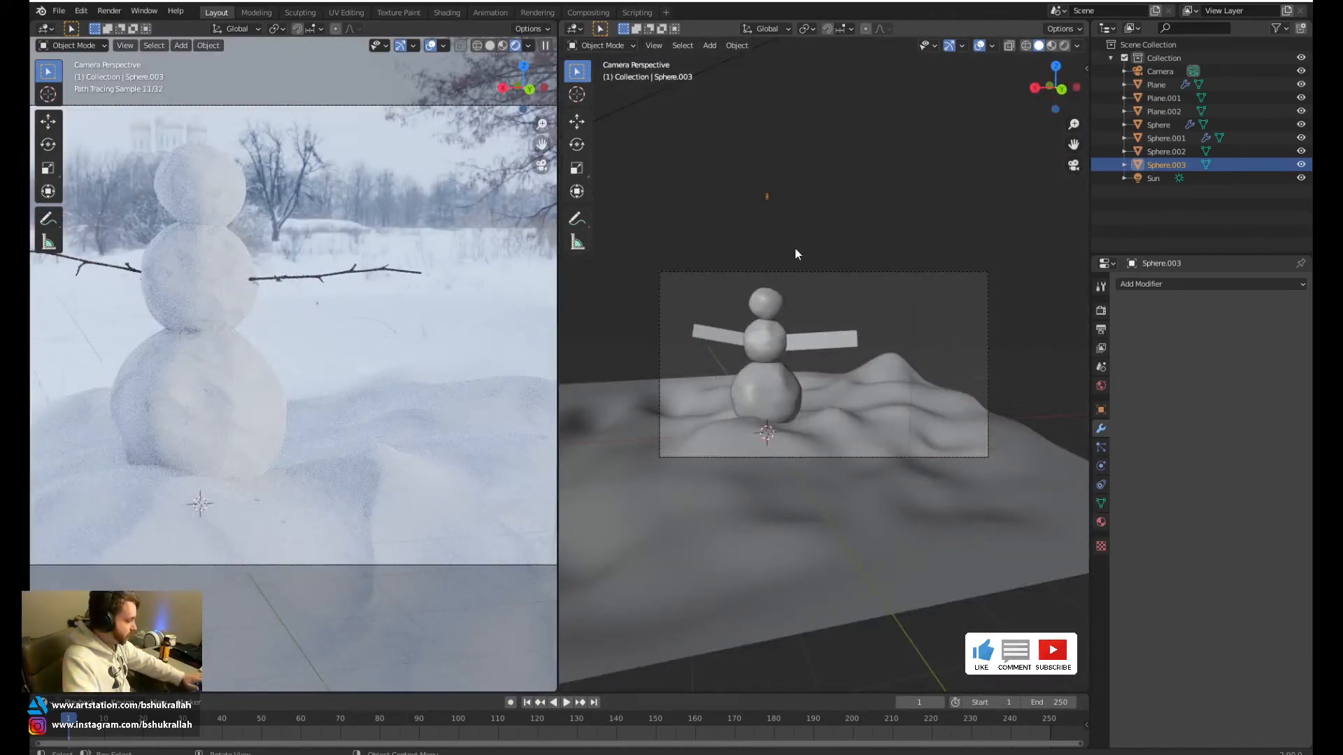
Move the rock down from above the camera frame to the front of the snowman's bottom ball
key(g)
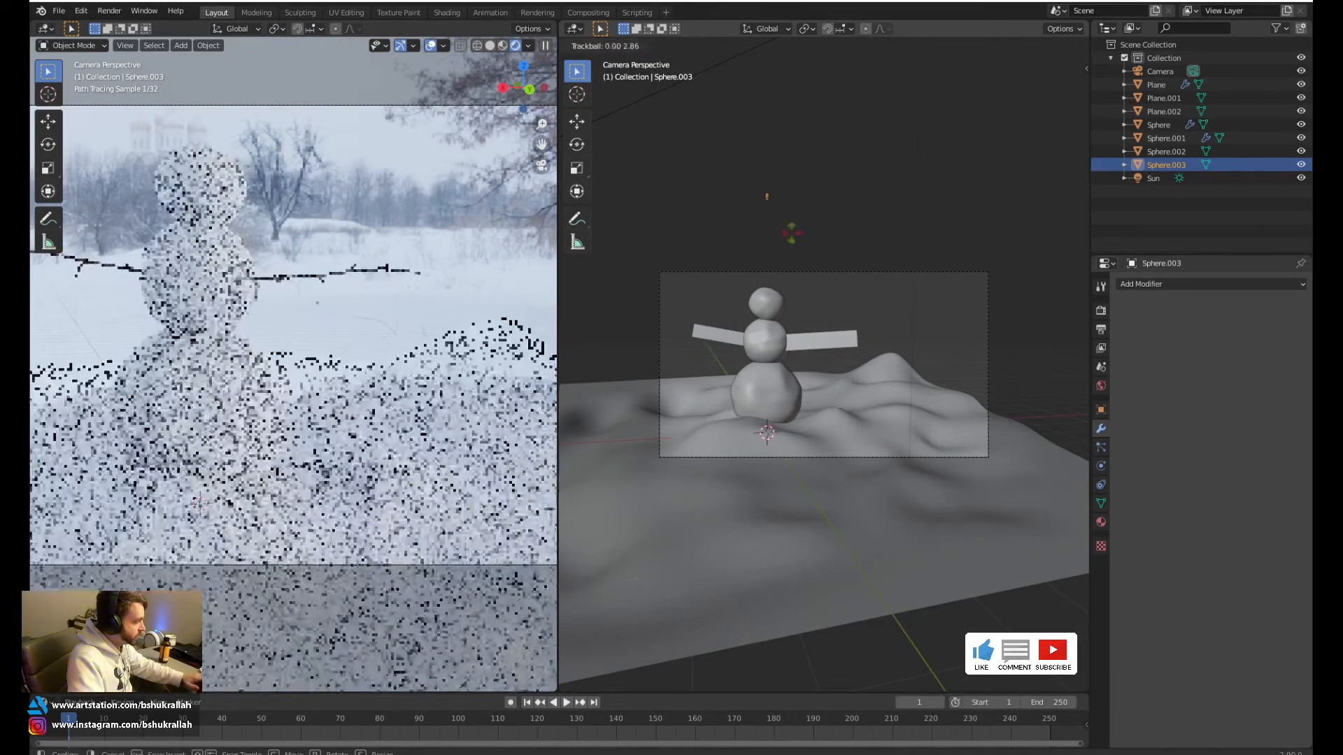
click(831, 437)
scroll(832, 441, up, 5)
scroll(967, 384, down, 6)
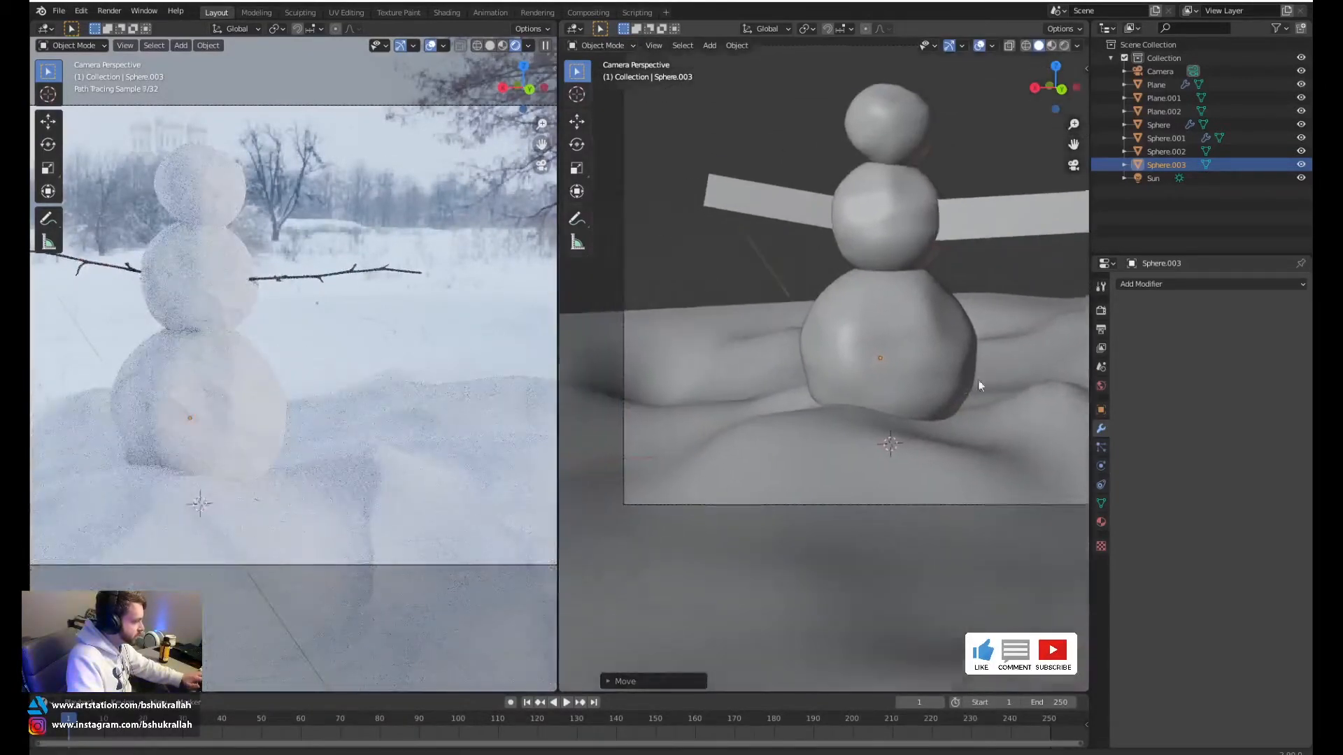
middle_drag(908, 386, 677, 438)
scroll(782, 418, up, 3)
scroll(824, 339, up, 3)
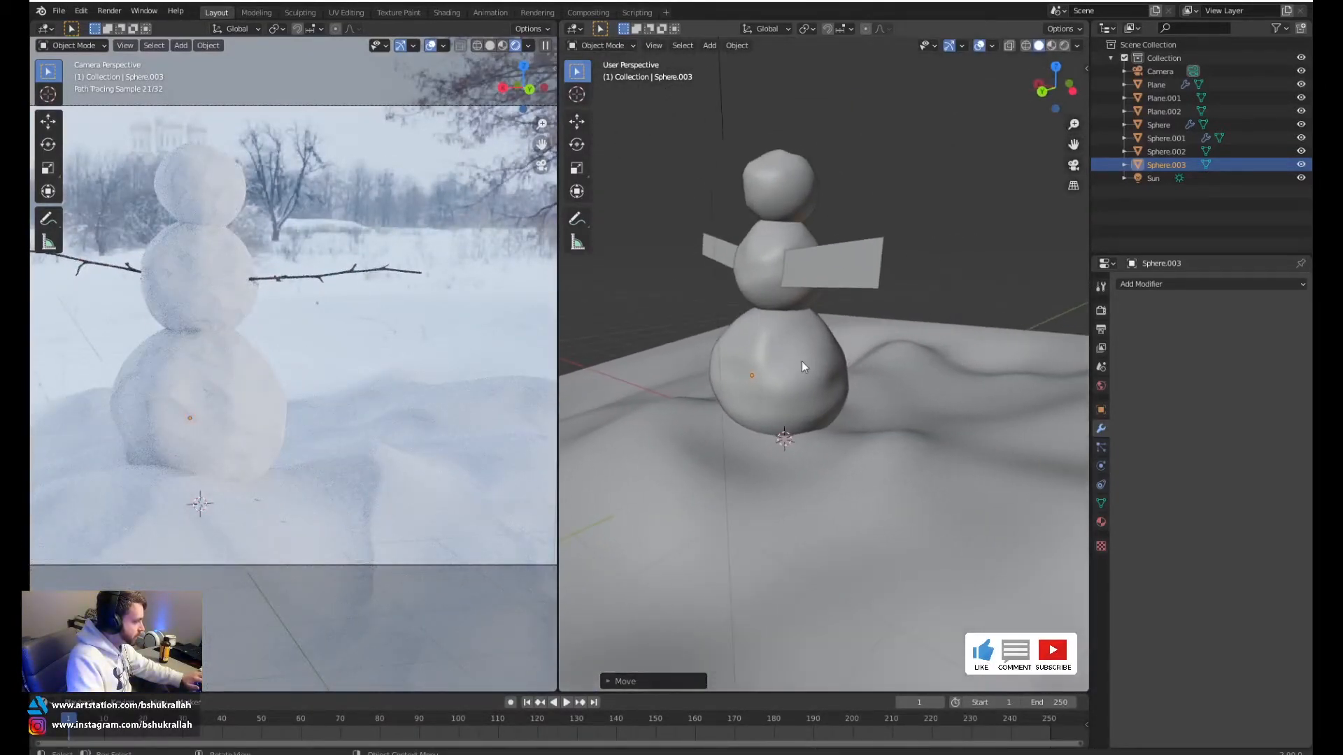
key(g)
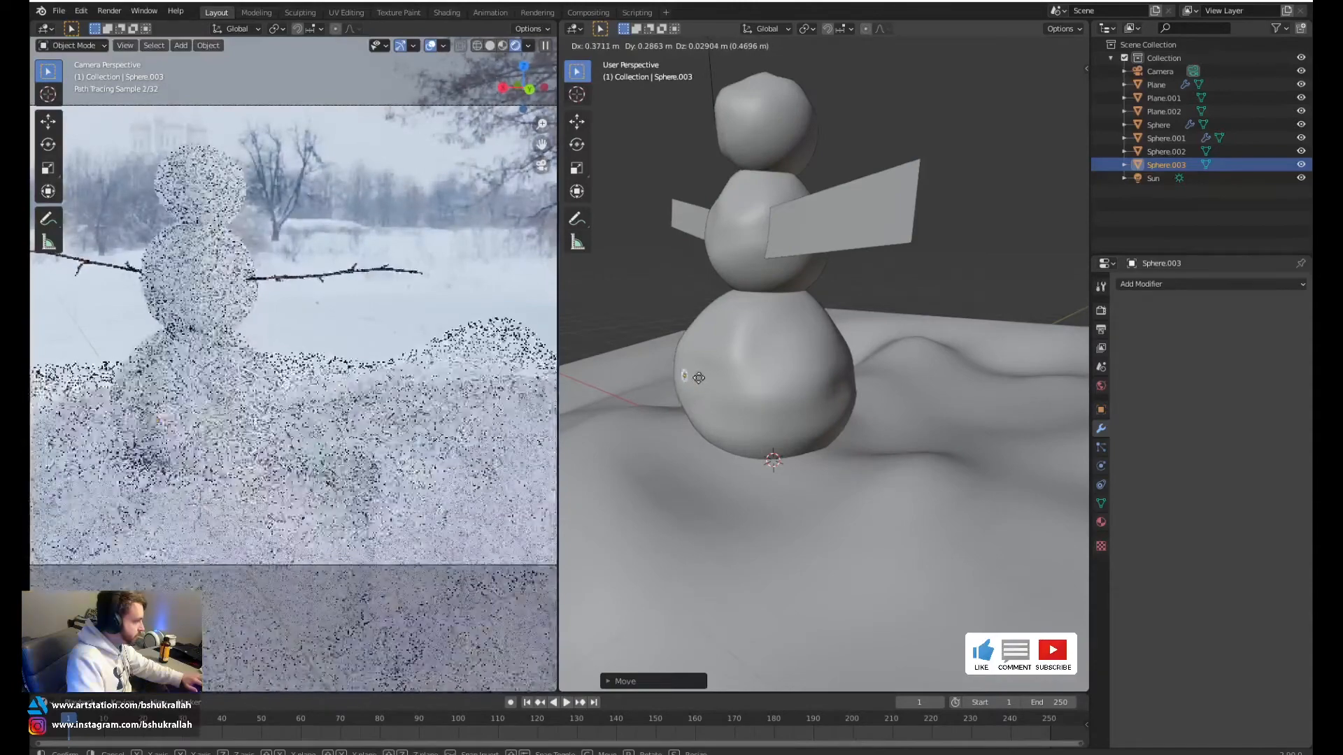
click(697, 378)
Reposition the rock from several angles until it sits partly sunk into the bottom ball's front surface
scroll(700, 350, up, 3)
scroll(757, 364, down, 3)
middle_drag(787, 400, 898, 392)
scroll(898, 392, up, 2)
key(g)
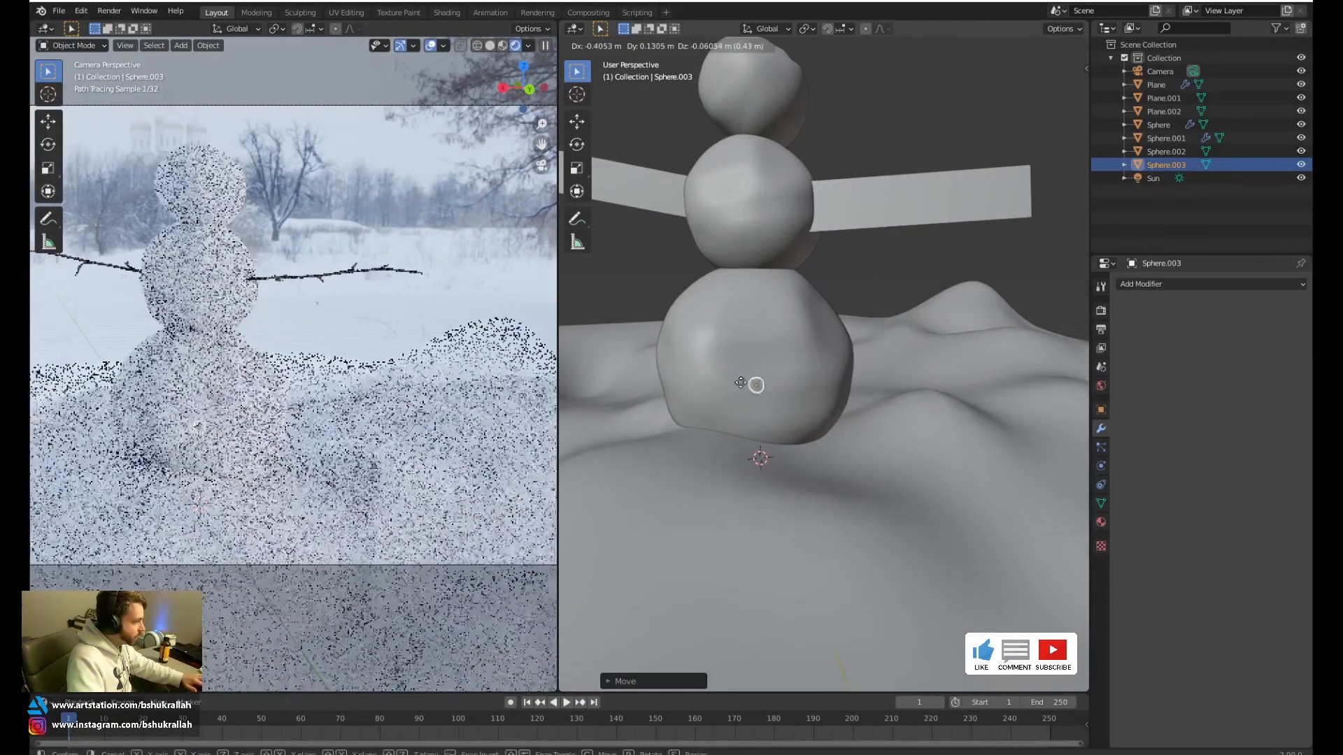
click(697, 381)
middle_drag(697, 381, 591, 378)
key(g)
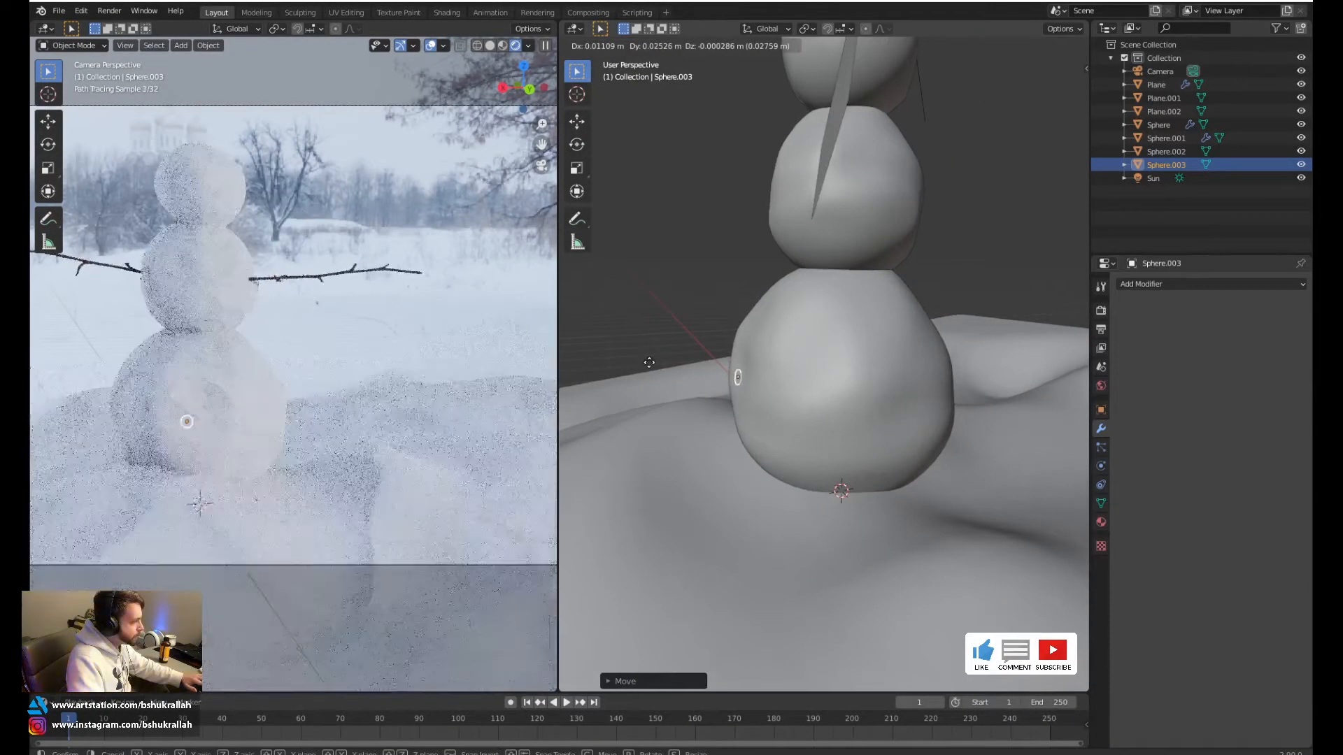
click(668, 377)
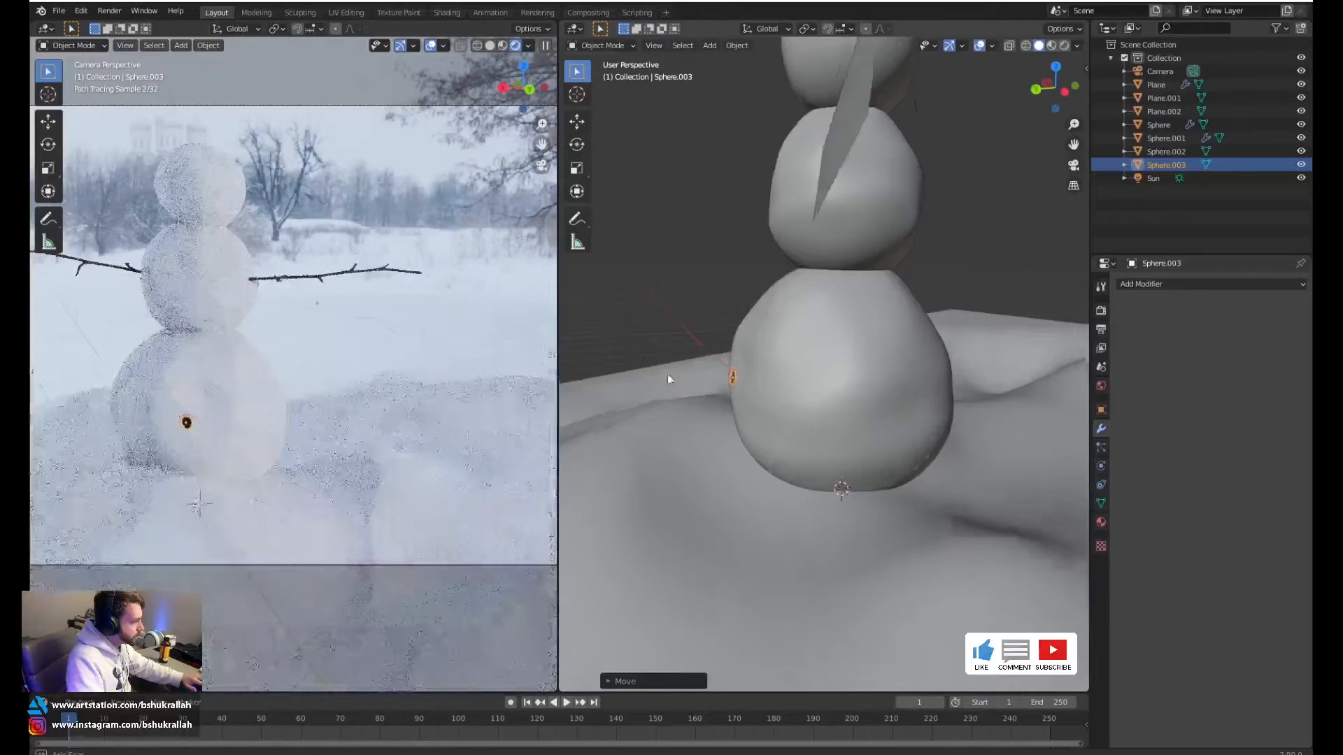
Switch to orthographic projection and rotate the rock freely to follow the bottom ball's surface
middle_drag(667, 373, 827, 341)
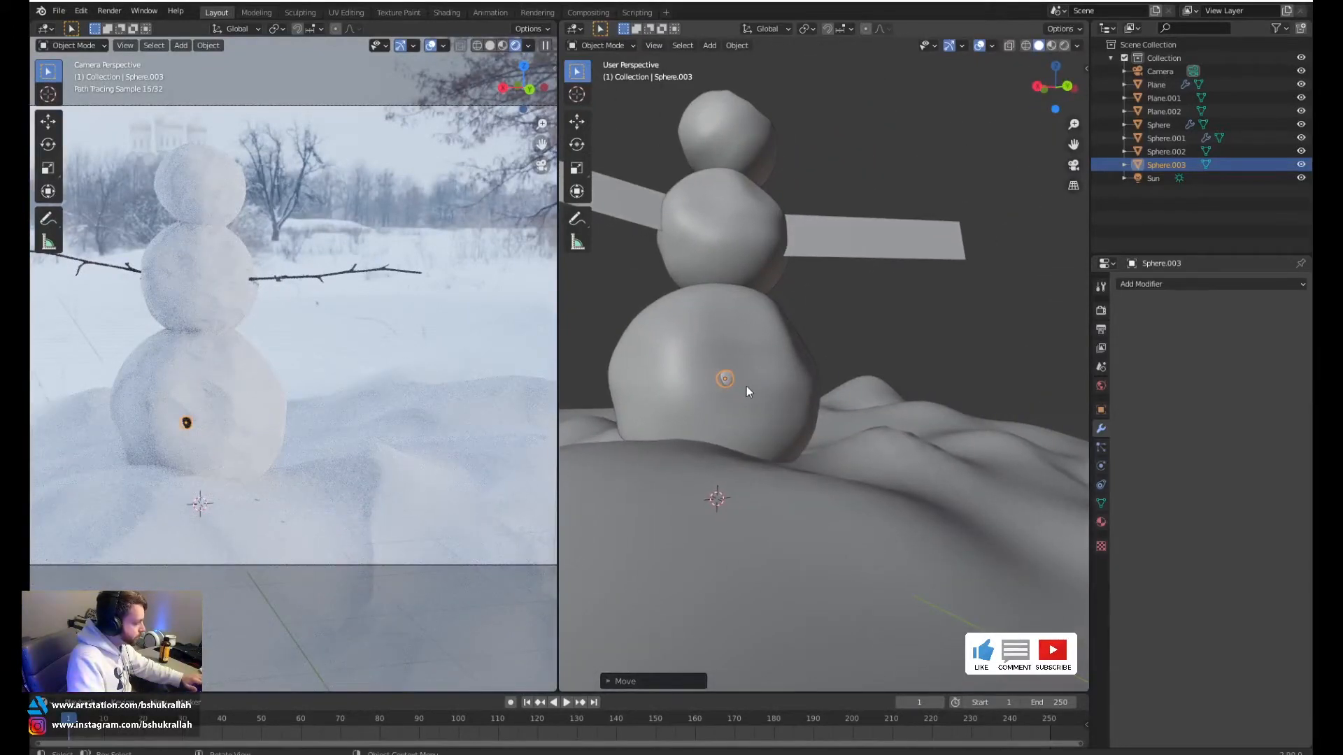
scroll(736, 396, down, 3)
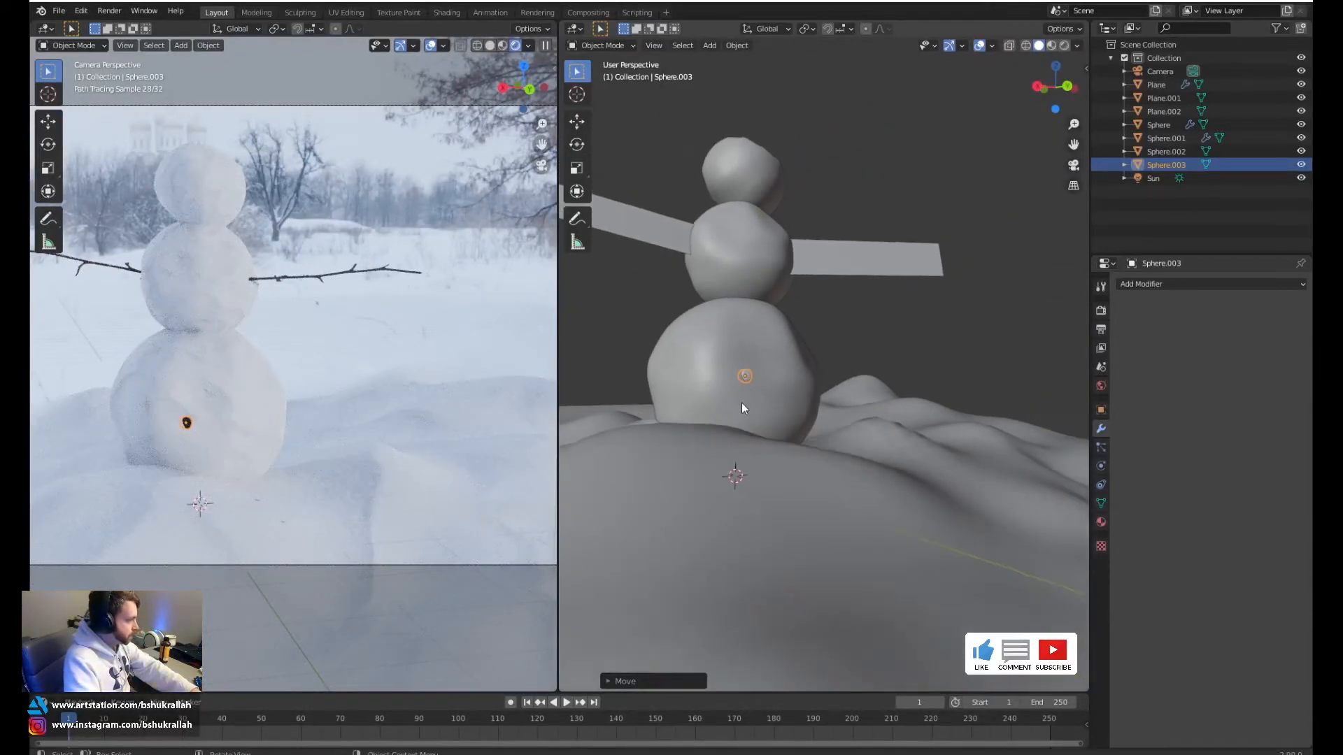
key(KP_5)
key(r)
key(r)
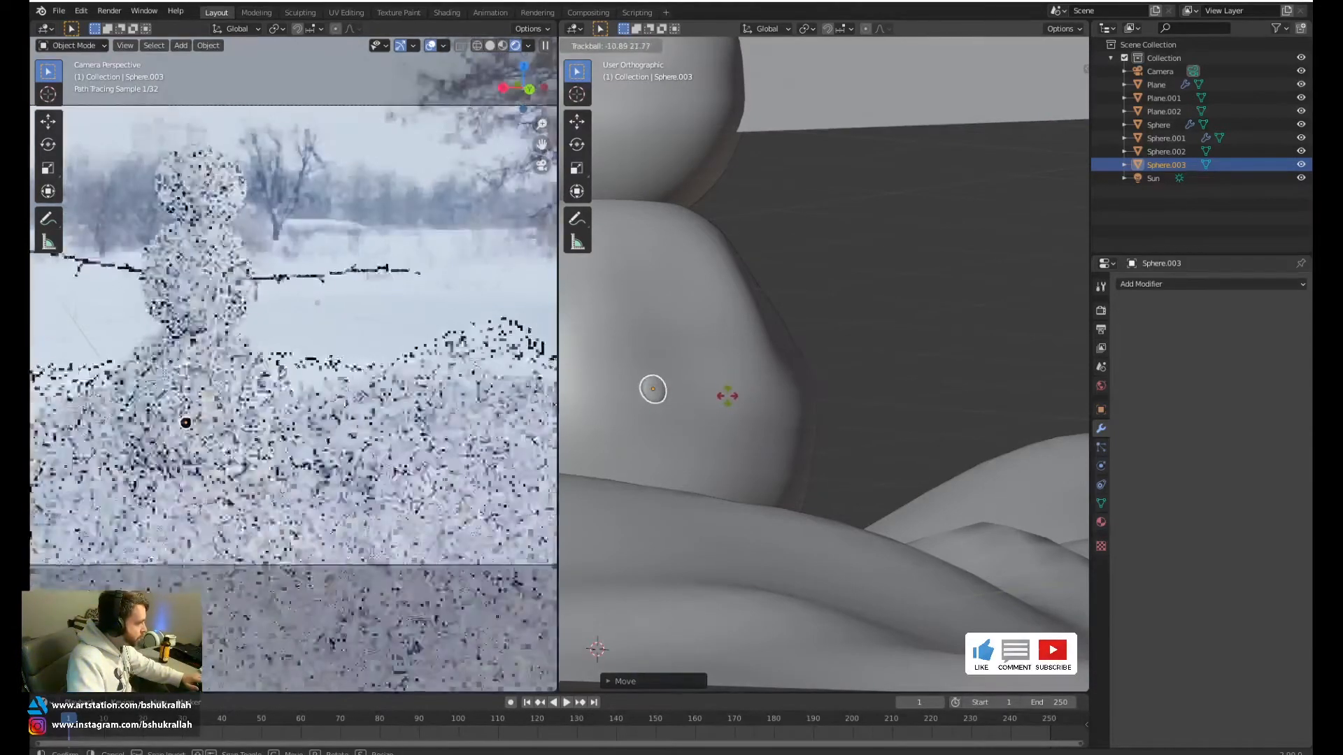
click(724, 395)
Duplicate the rock and place the copy above it as a second button on the bottom ball's surface
shift+middle_drag(712, 395, 749, 452)
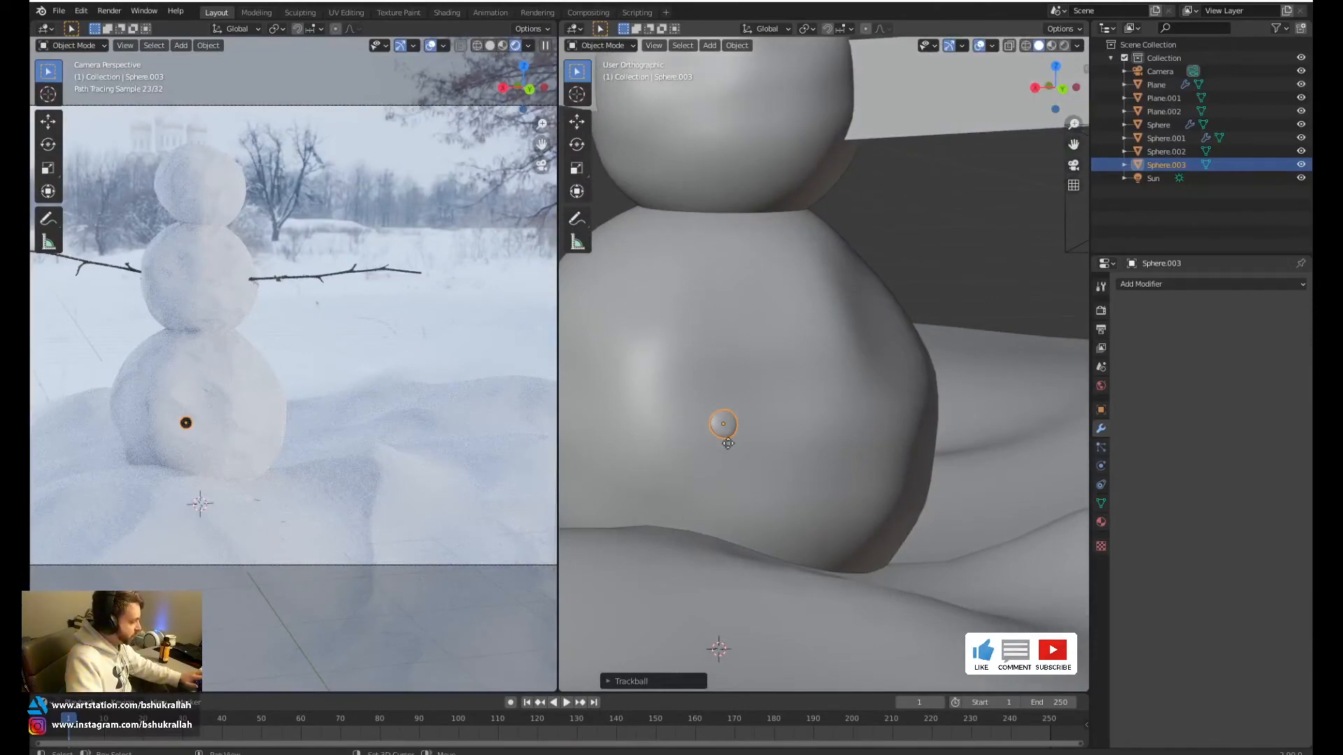
key(shift+d)
click(726, 348)
middle_drag(724, 337, 856, 355)
key(g)
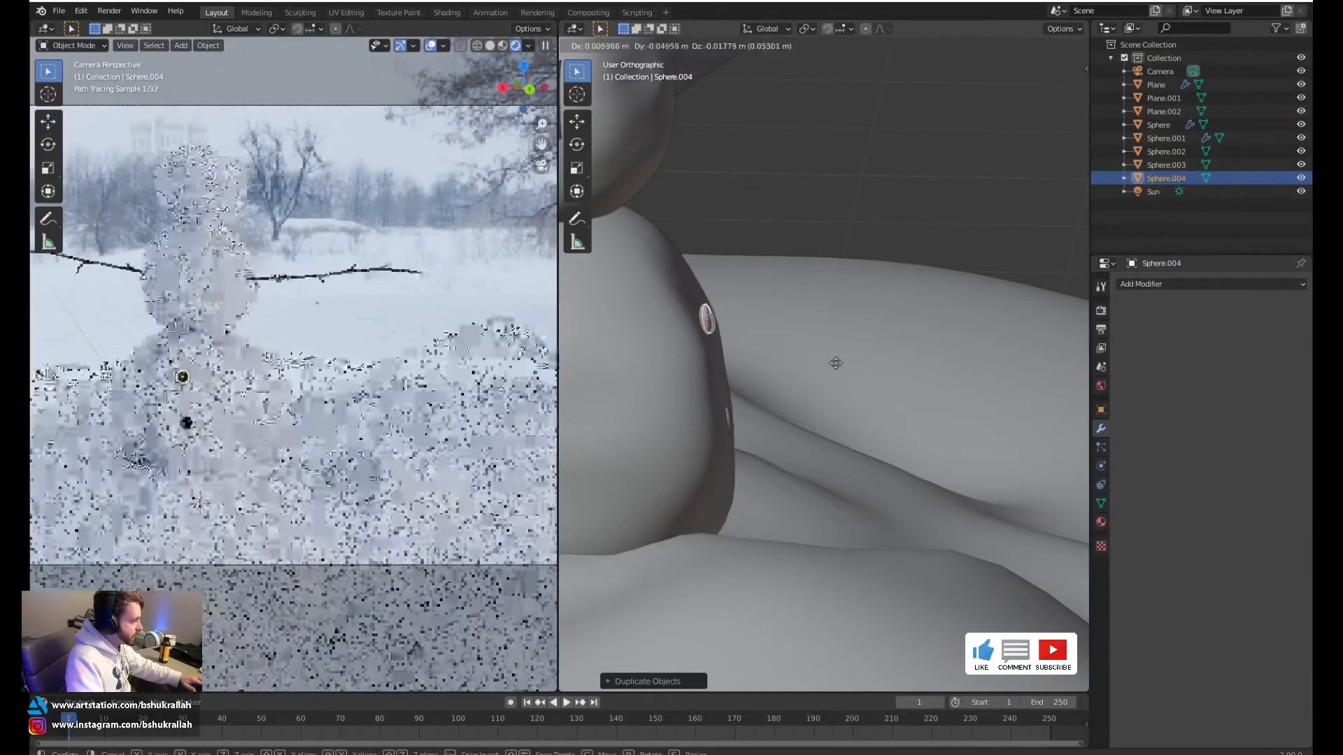
click(824, 350)
Rotate the upper button rock freely so it follows the ball's curve and differs in orientation from the lower one
key(r)
key(r)
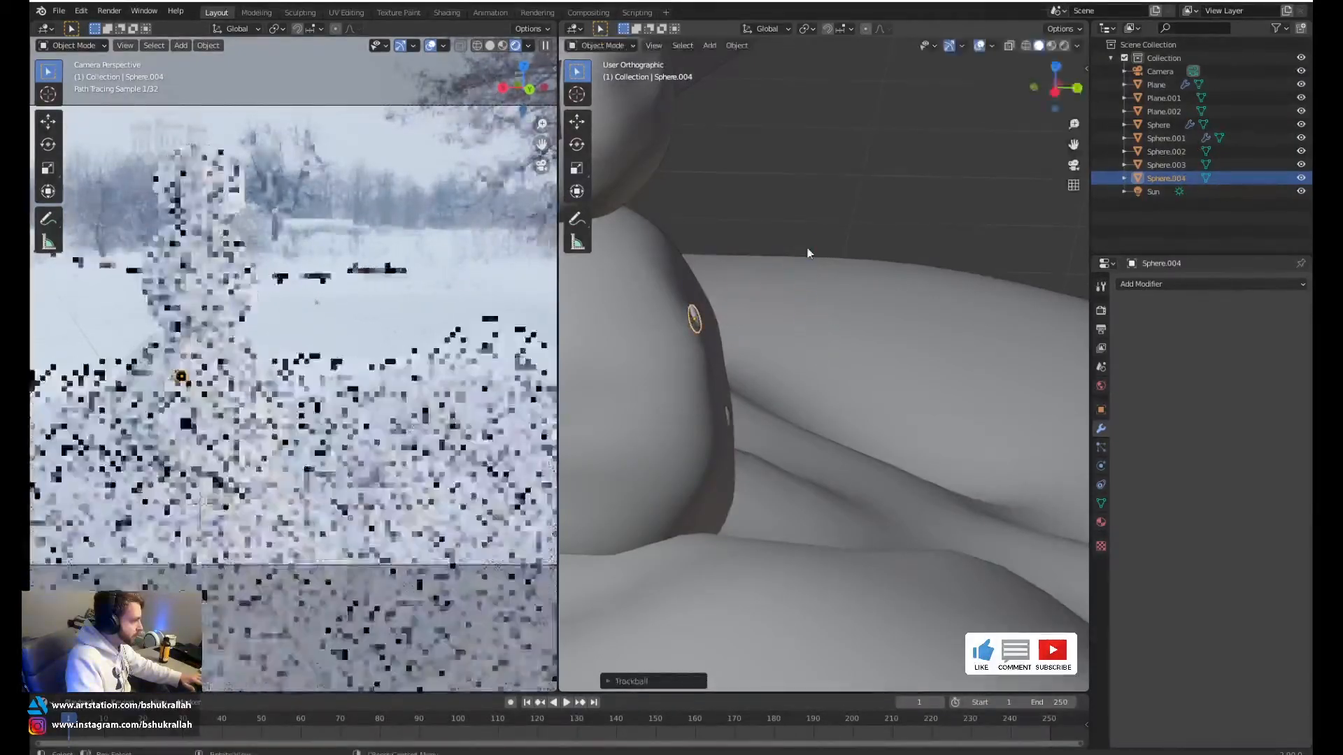
click(740, 235)
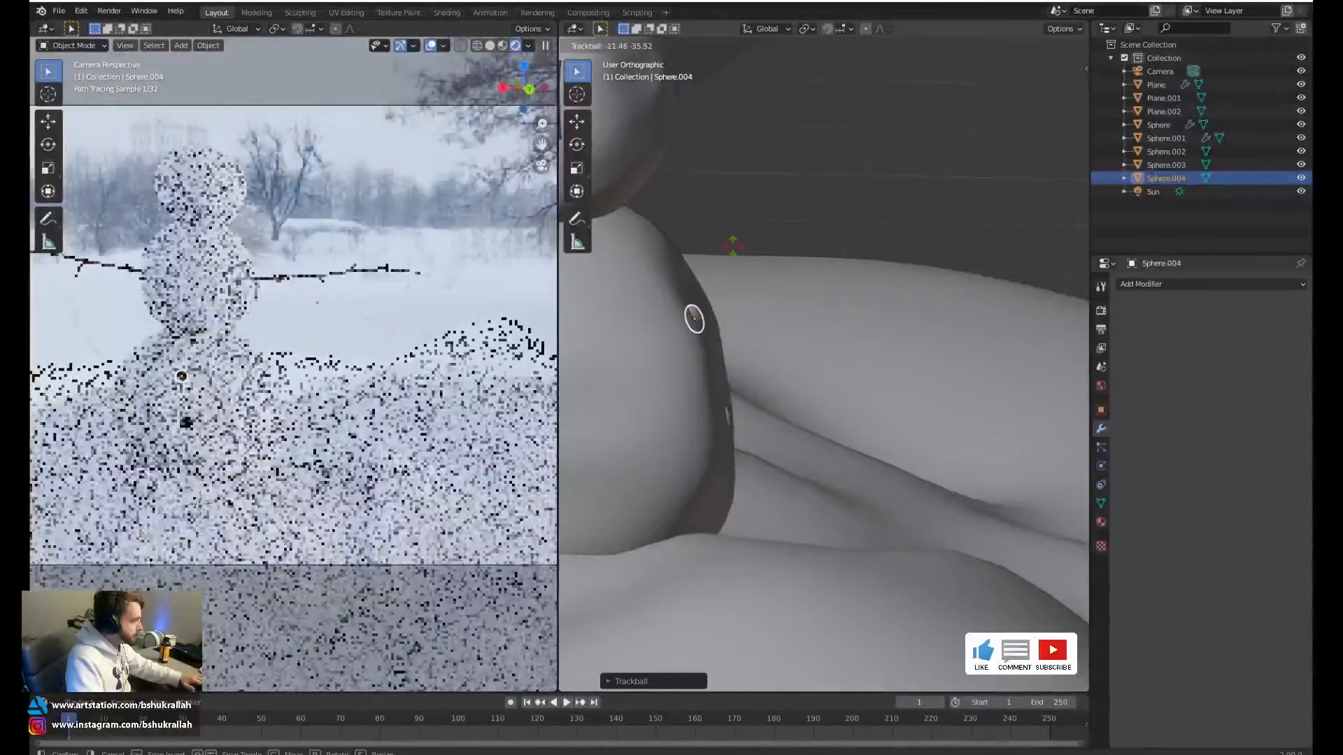
click(770, 242)
middle_drag(769, 245, 621, 329)
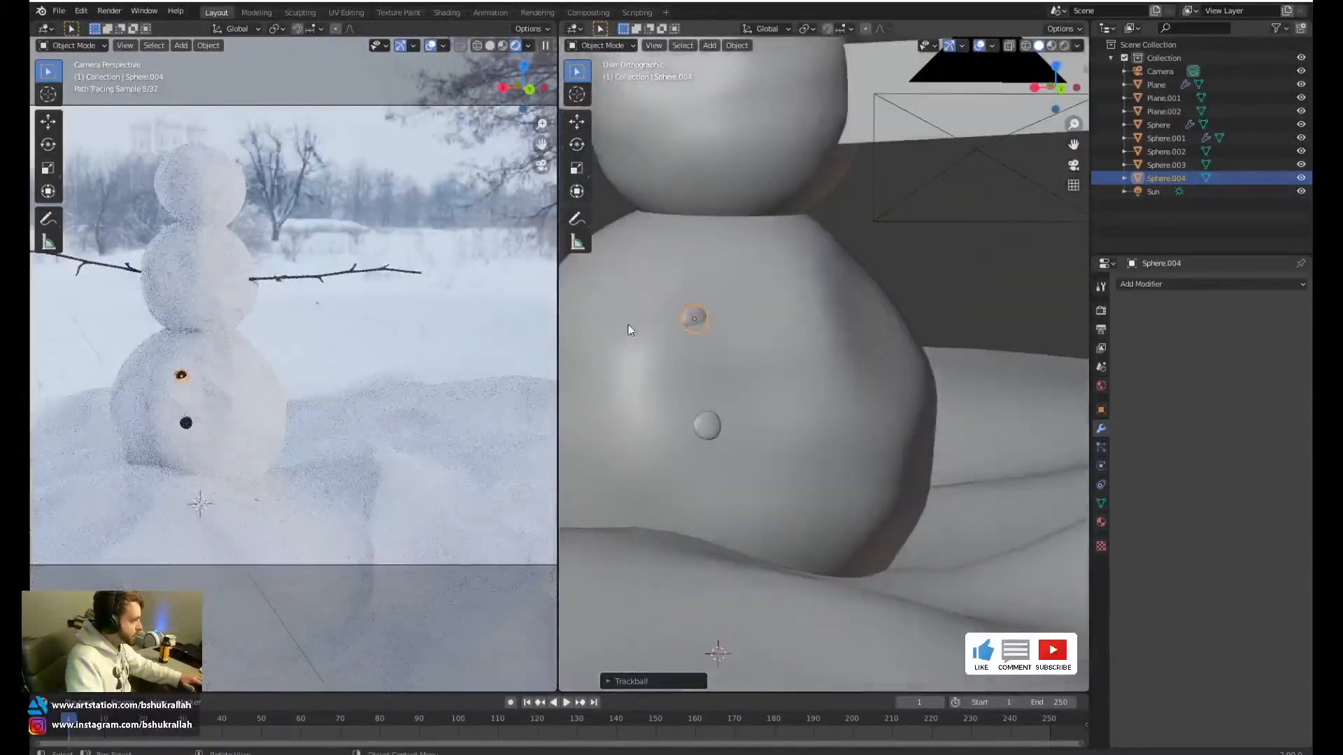
key(r)
key(r)
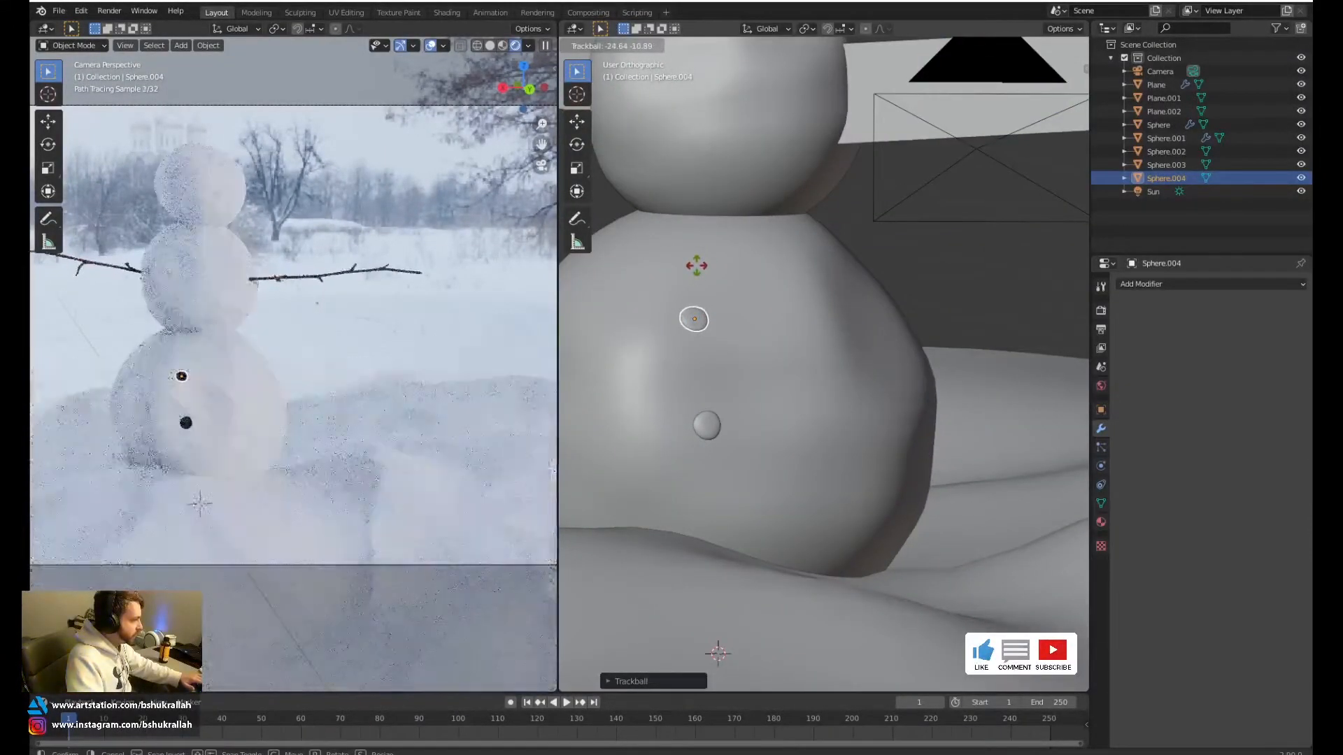
click(697, 269)
Vary the upper button rock's shape in Edit Mode by moving its selected vertex with proportional editing, and return to Object Mode
middle_drag(697, 269, 687, 318)
key(Tab)
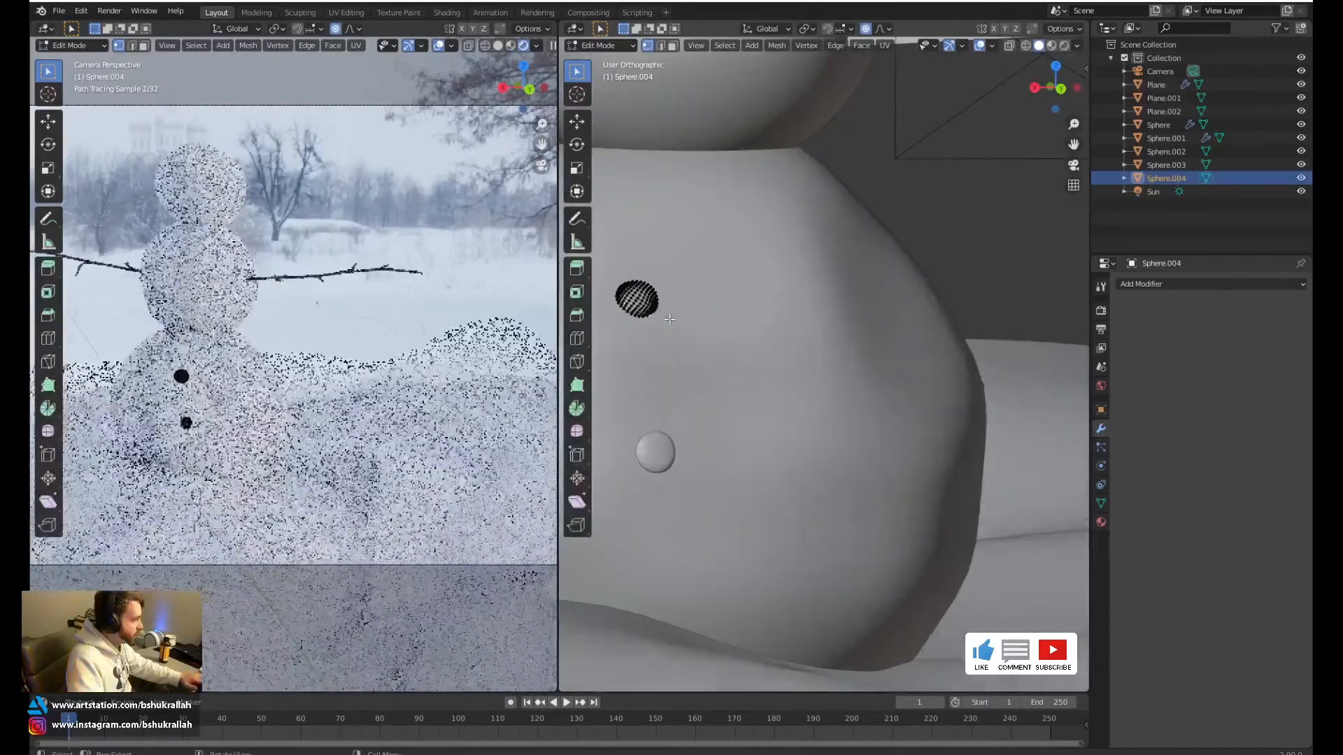
key(g)
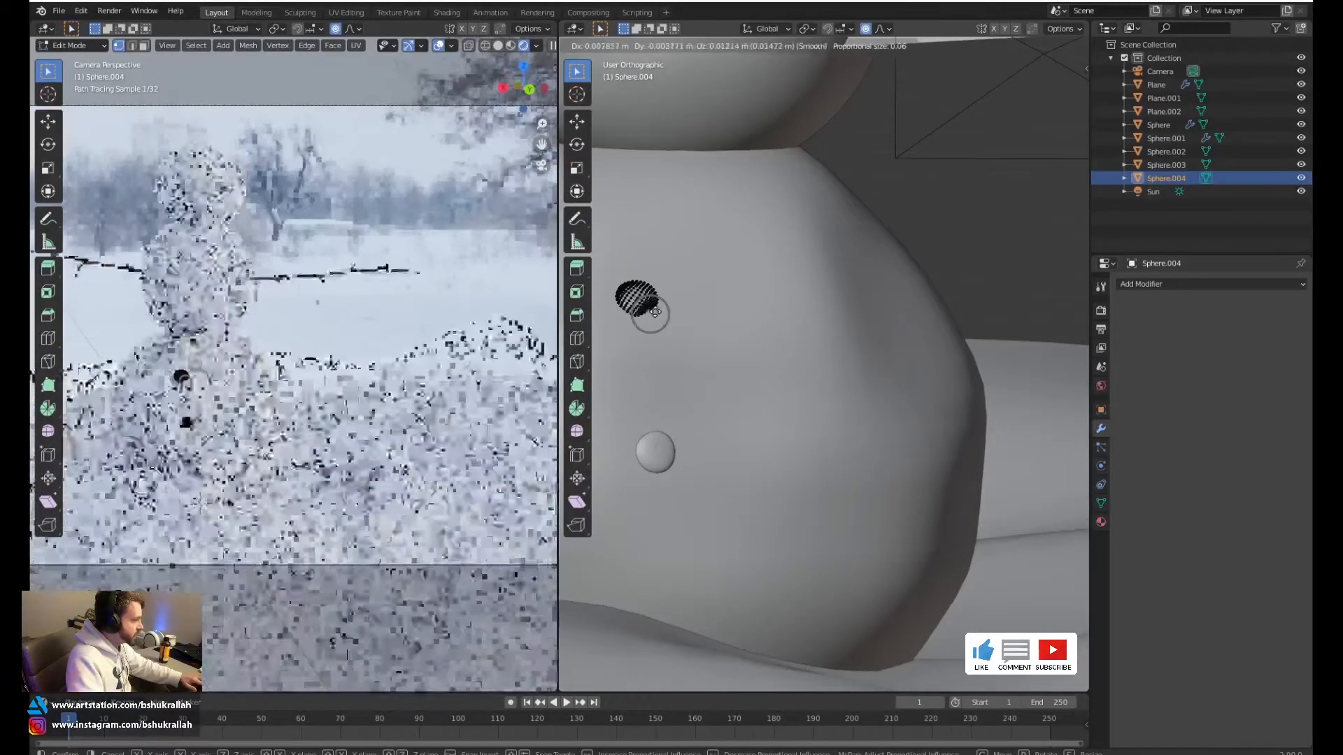
click(654, 312)
key(Tab)
Select only the bottom ball's upper button rock and duplicate it up to the front of the middle ball
scroll(665, 318, down, 2)
shift+middle_drag(696, 321, 728, 404)
shift+double_click(730, 407)
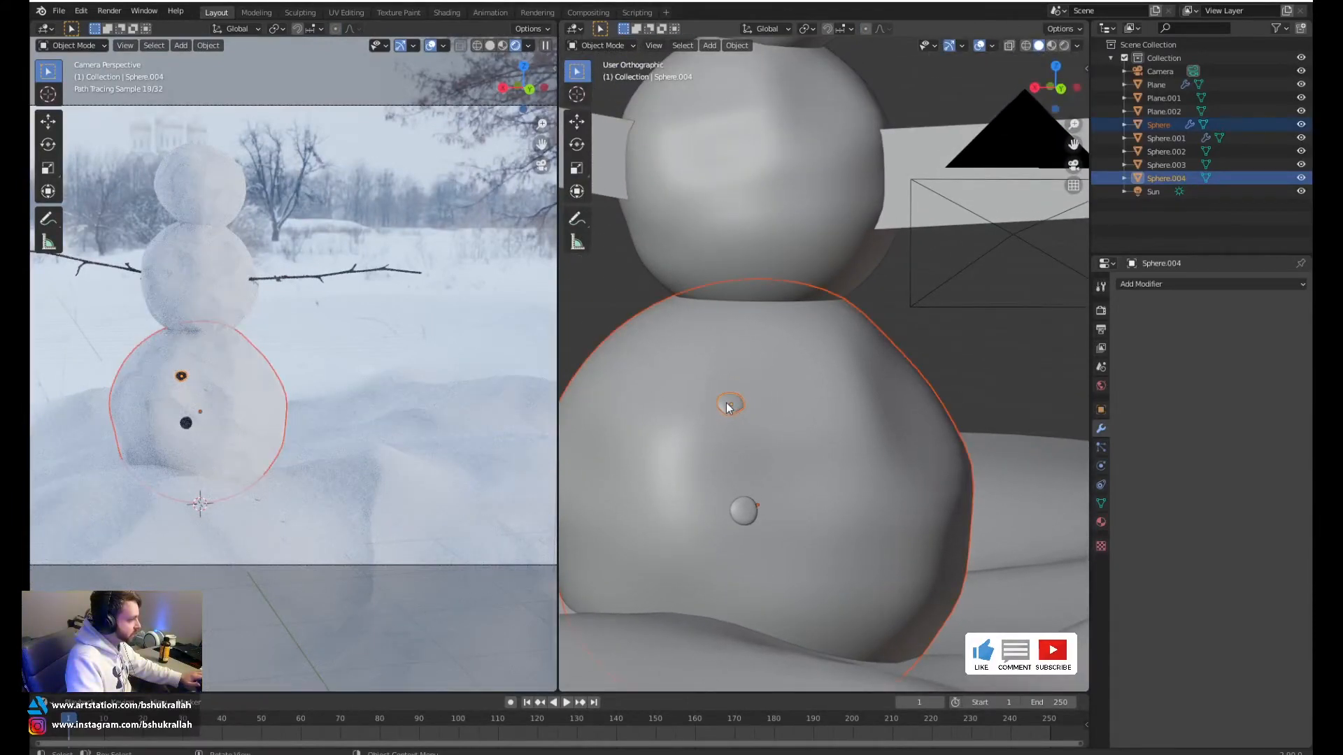
click(726, 402)
key(shift+d)
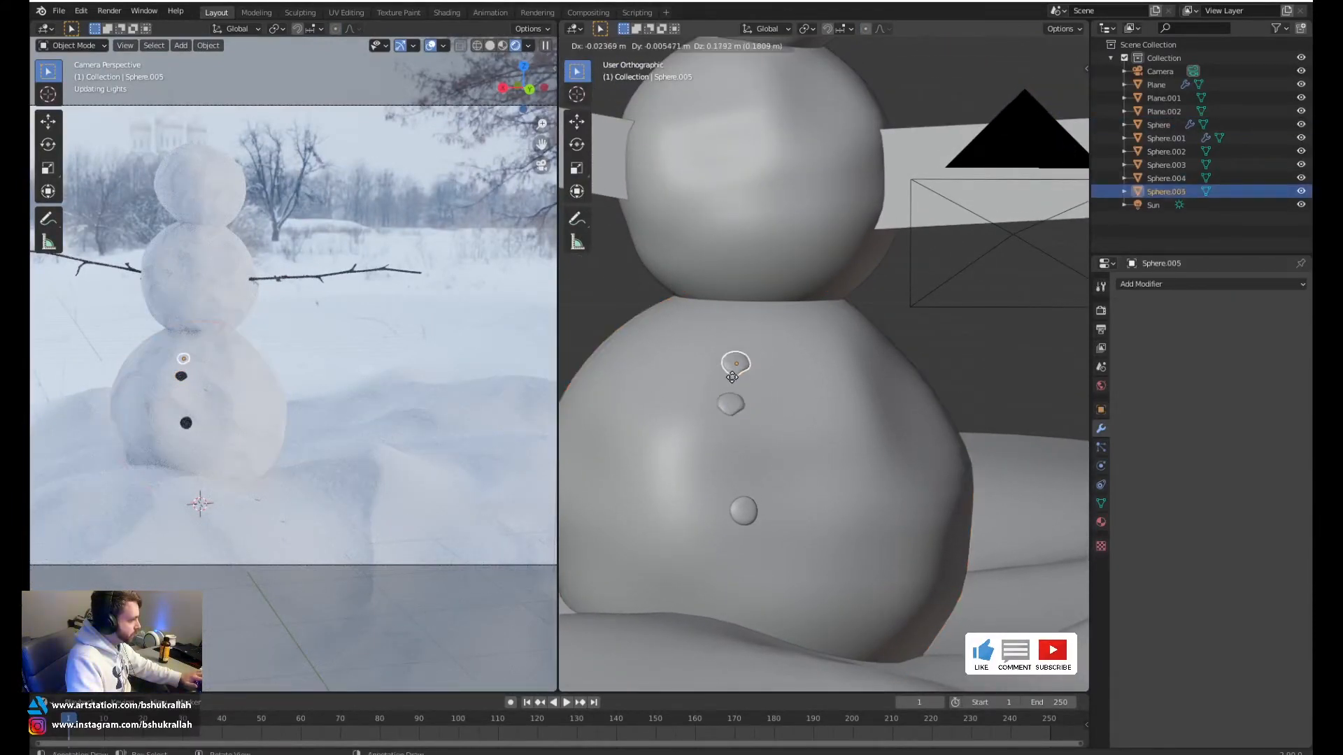
click(733, 201)
Rotate the new button rock upright and move it against the middle ball's front surface
middle_drag(721, 261, 883, 271)
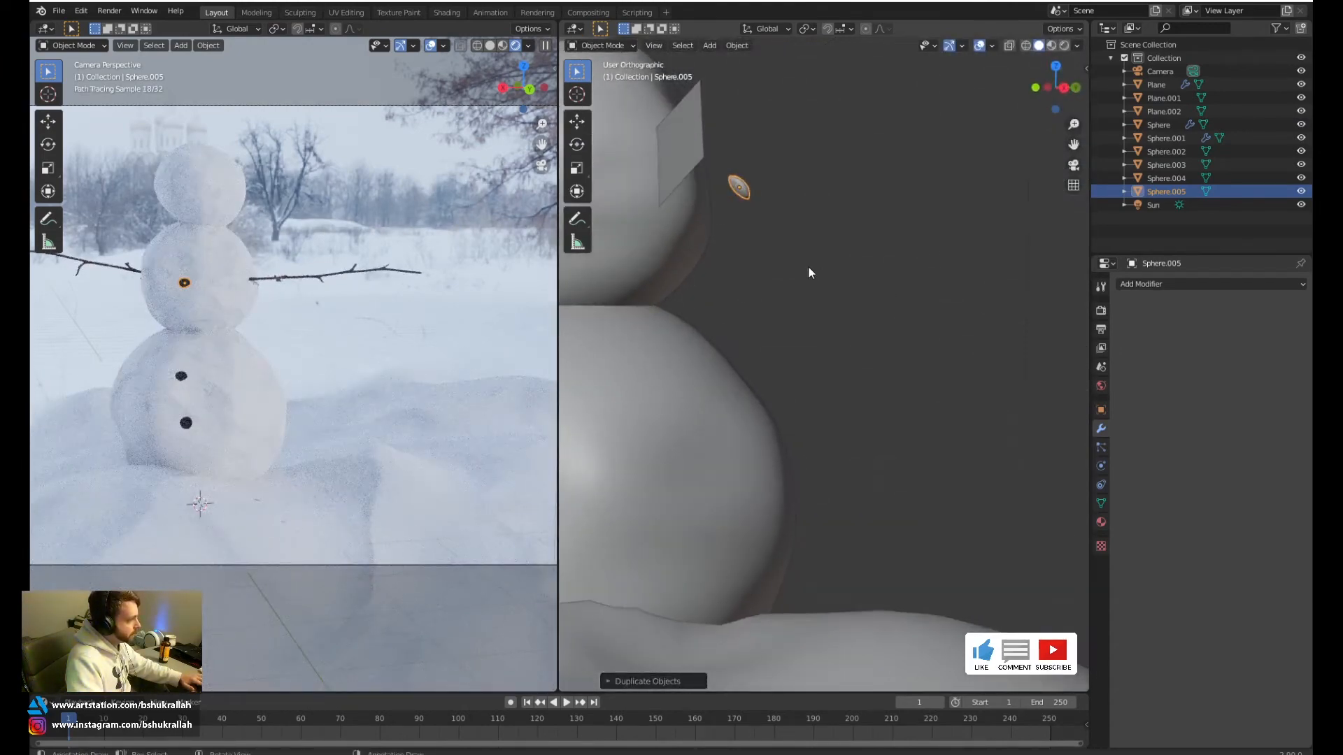
key(r)
key(r)
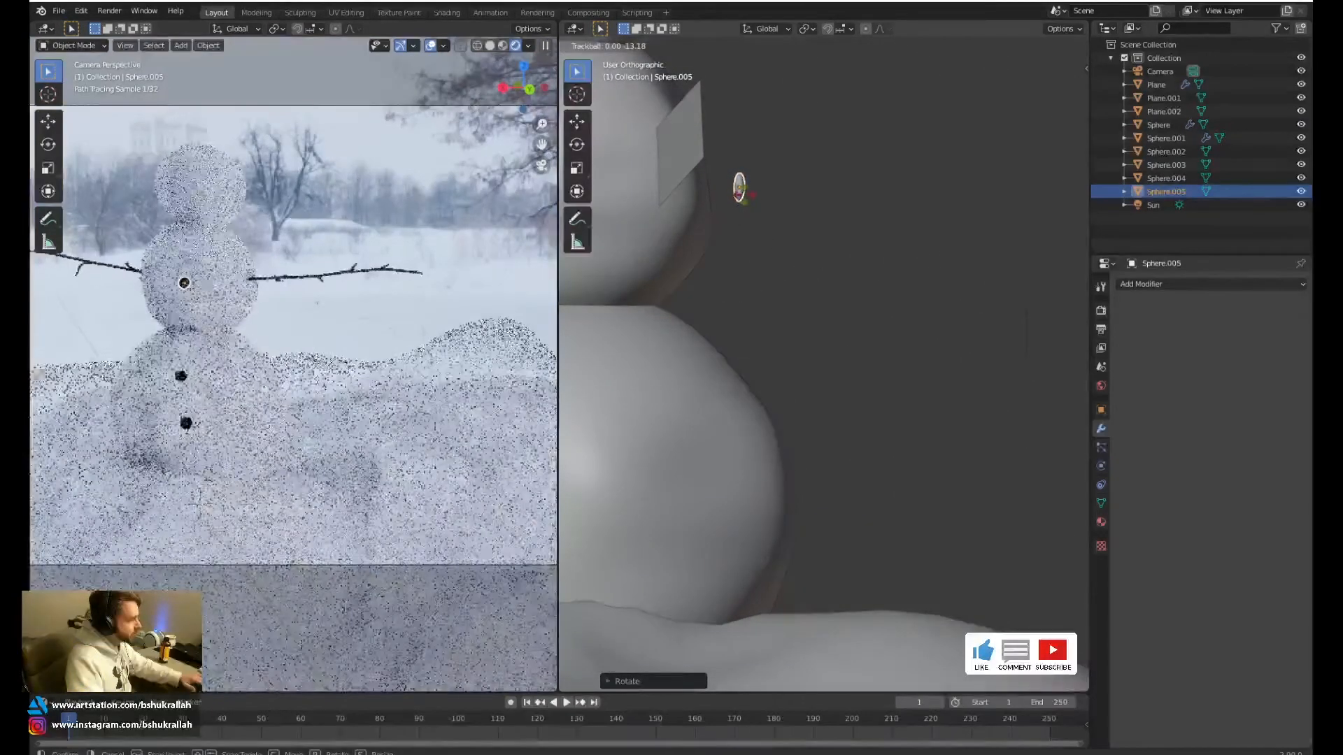
click(745, 197)
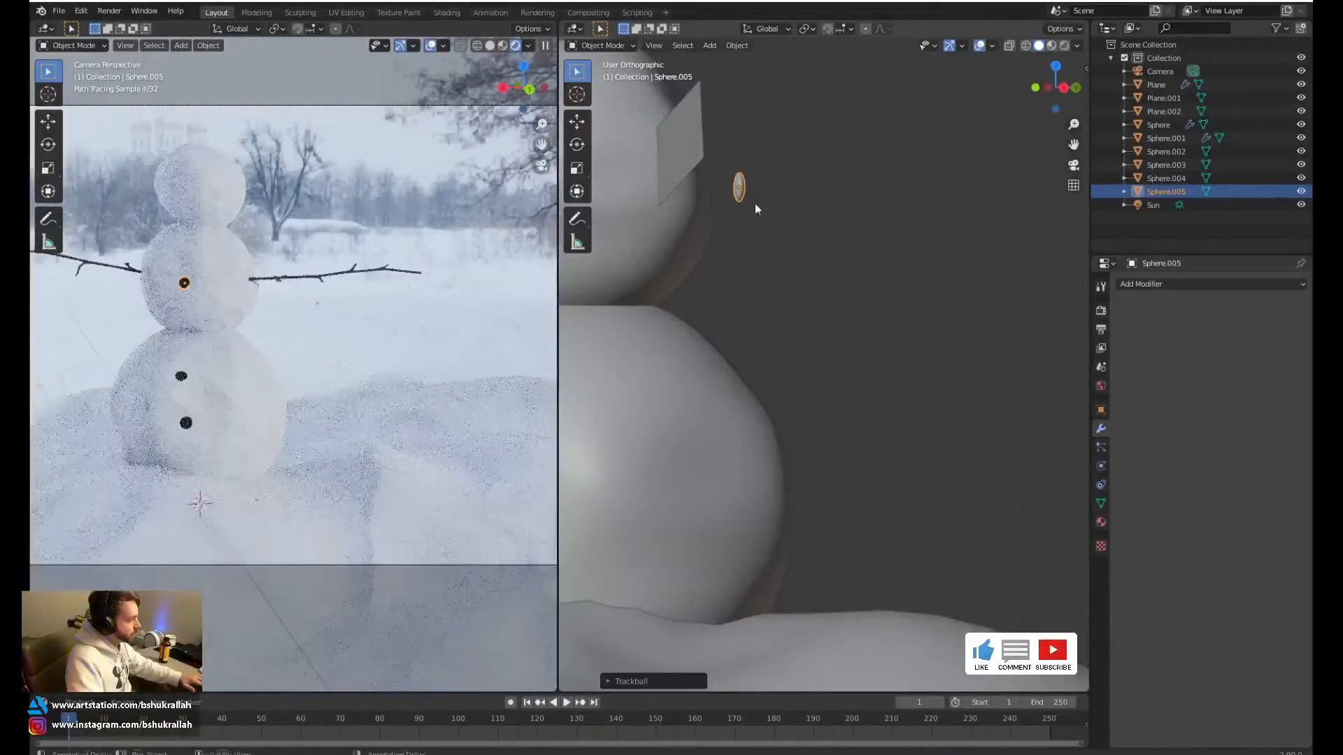
key(g)
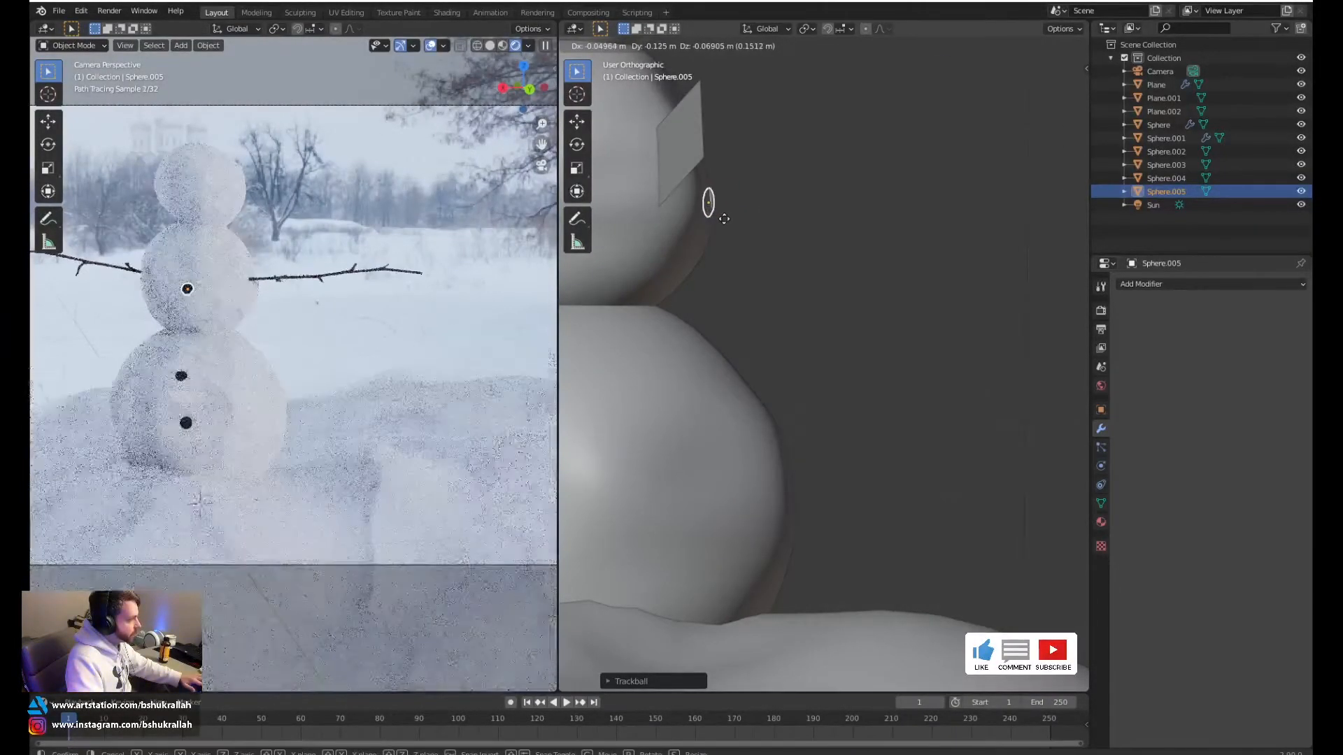
click(724, 220)
Duplicate the middle ball's button rock upward and move the copy close to the ball's upper front surface
middle_drag(665, 233, 1109, 244)
shift+middle_drag(744, 271, 827, 370)
key(shift+d)
click(854, 290)
middle_drag(854, 291, 965, 280)
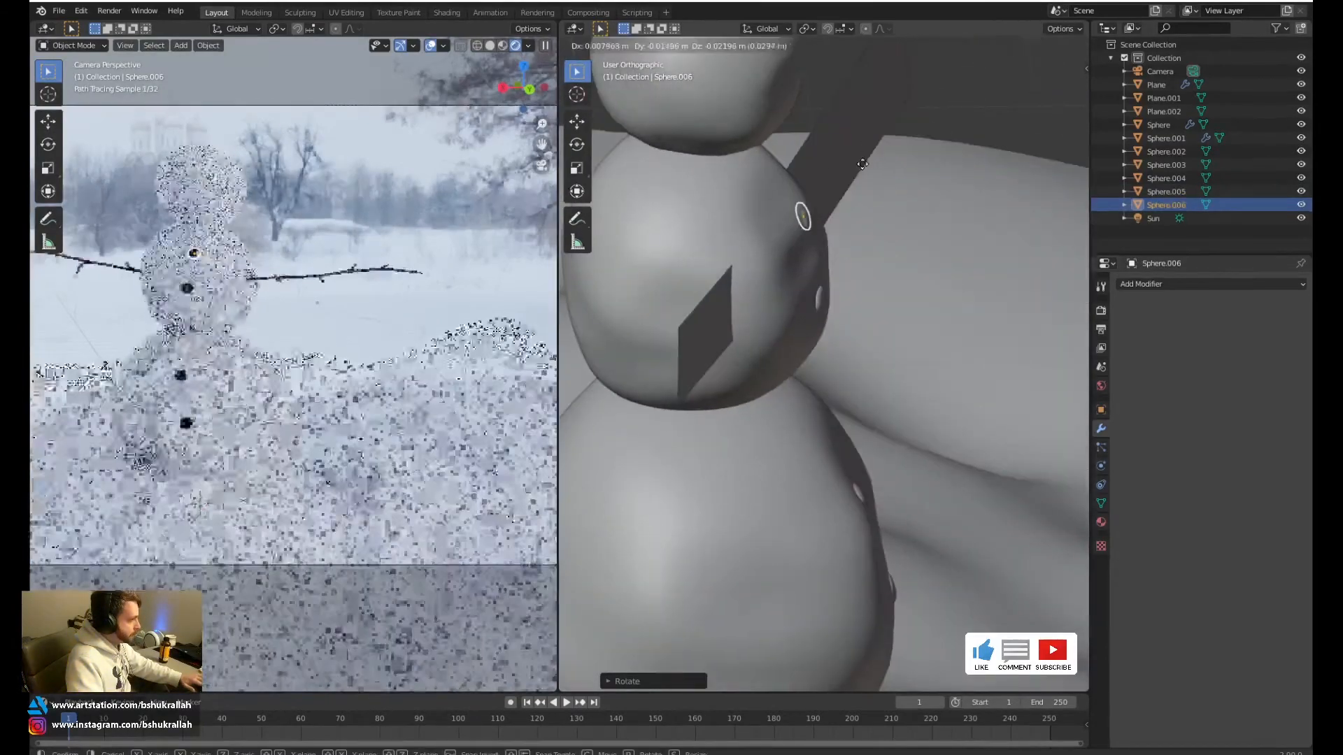
key(g)
click(910, 262)
Fine-tune the position and rotation of the middle ball's upper button rock so it sits in the surface
key(g)
mouse_move(775, 254)
middle_down()
mouse_move(910, 261)
mouse_move(783, 245)
middle_up()
click(902, 261)
key(r)
click(786, 237)
key(r)
key(r)
click(779, 256)
Duplicate the button rock onto the snowman's head as the first eye and move it to the face's surface
scroll(778, 259, down, 2)
key(shift+d)
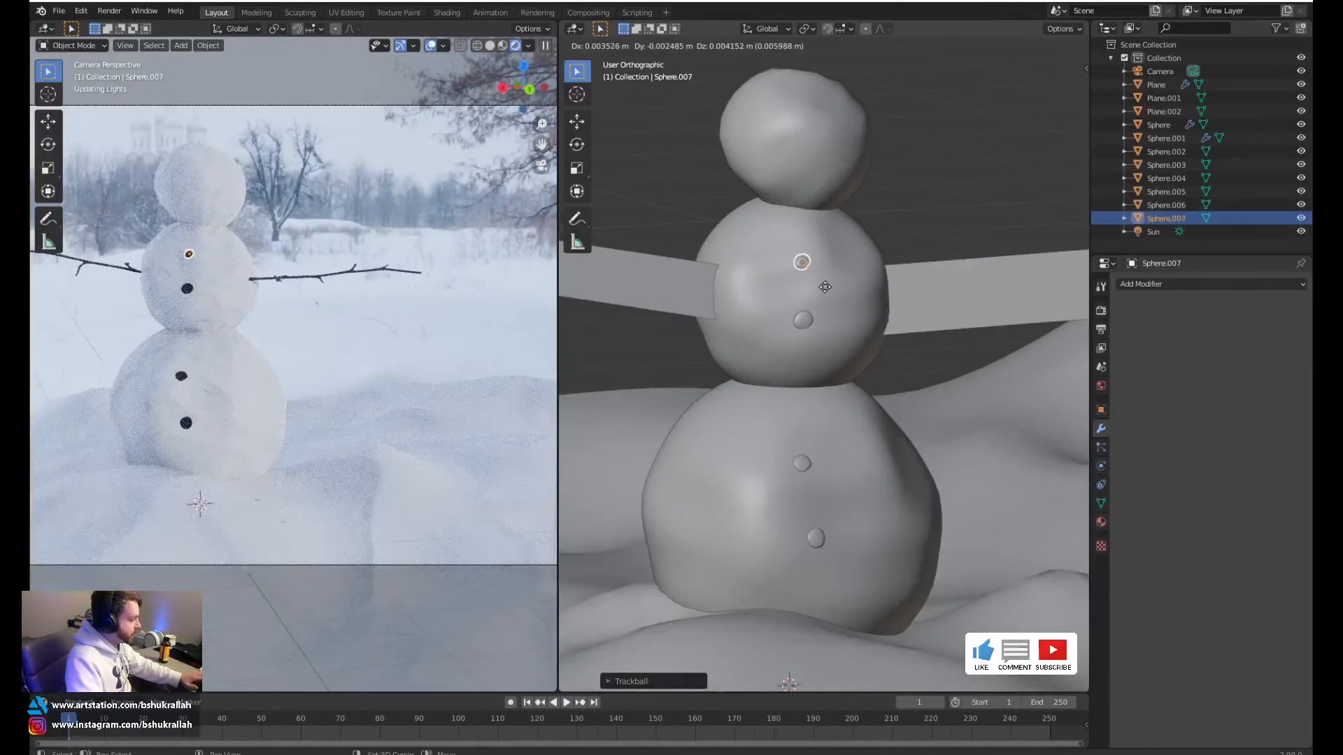
click(787, 161)
middle_drag(787, 162, 1013, 161)
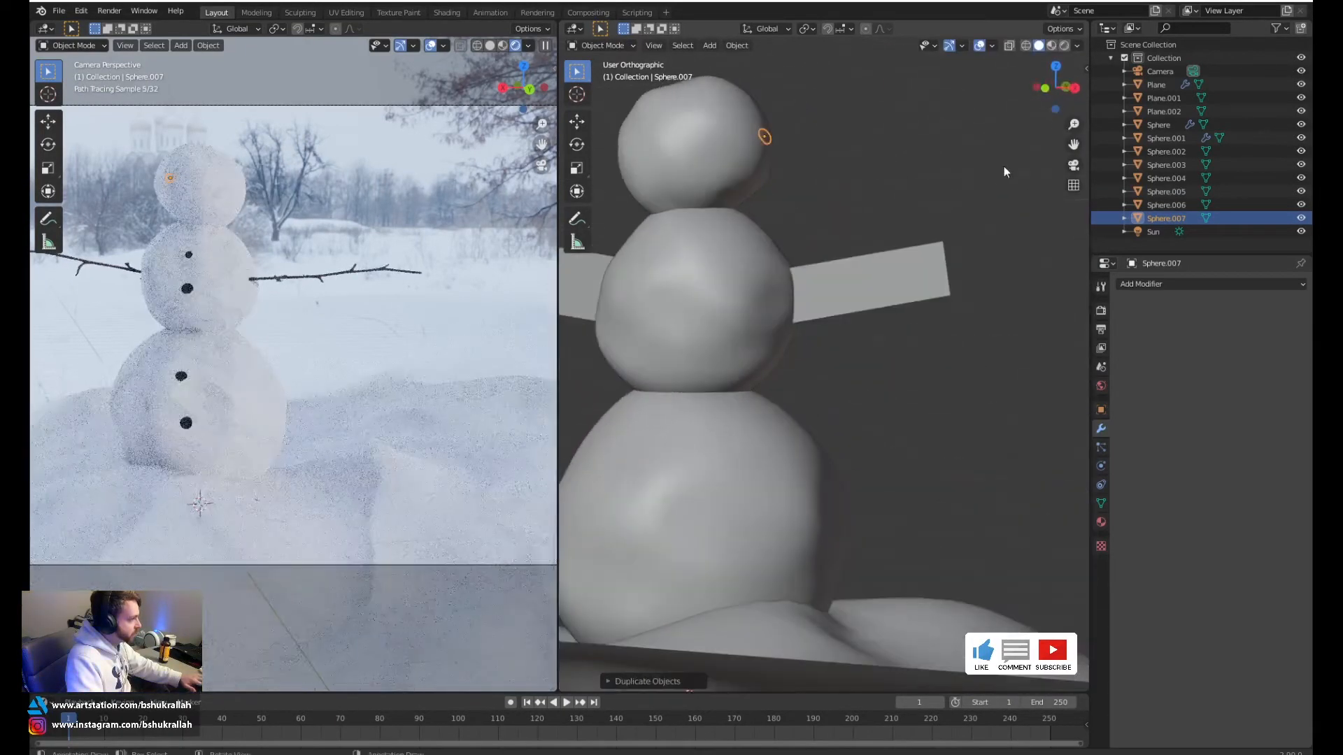
scroll(786, 158, up, 3)
shift+middle_drag(804, 180, 798, 524)
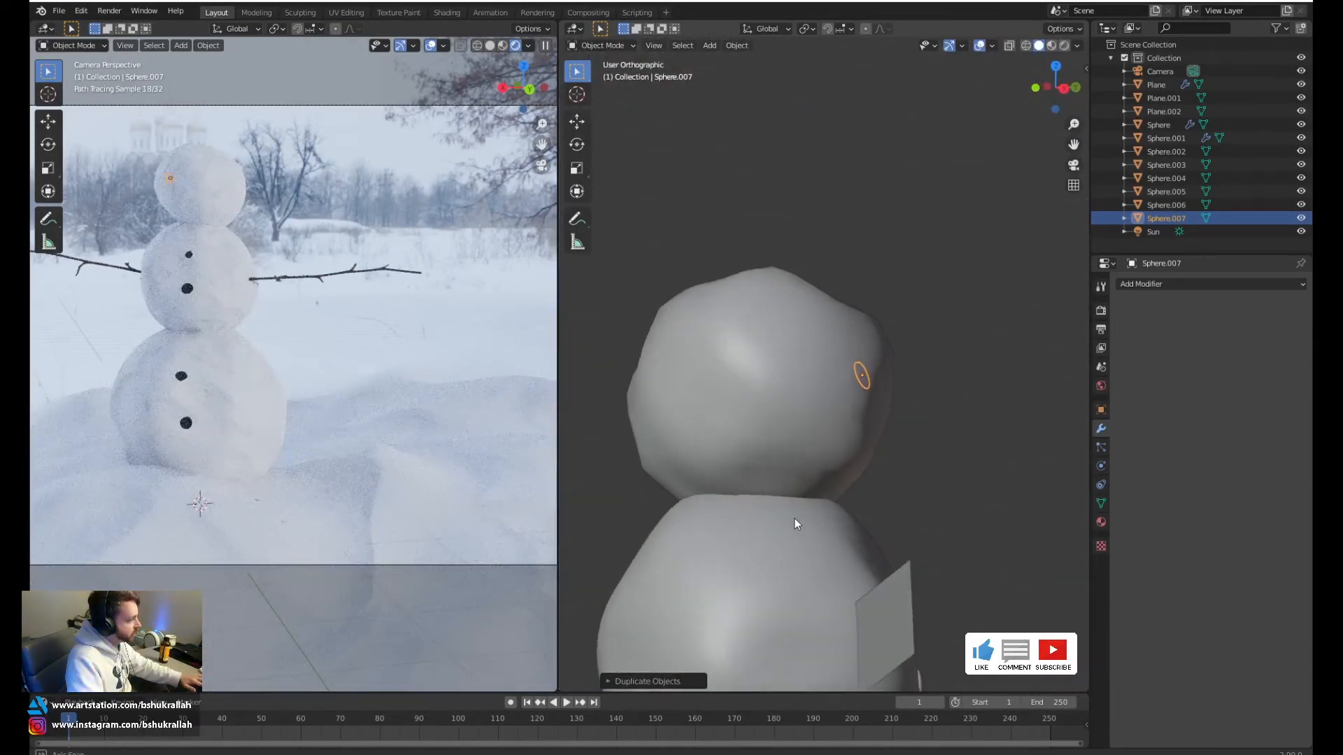
key(g)
click(885, 368)
Rotate the first eye rock freely and adjust its position to sit against the head's surface
key(r)
key(r)
click(879, 440)
key(g)
click(884, 435)
Duplicate the eye rock across the face as the second eye and move it onto the head's surface
middle_drag(884, 436, 733, 421)
key(shift+d)
click(955, 397)
mouse_move(956, 397)
middle_down()
mouse_move(1040, 431)
mouse_move(1038, 405)
mouse_move(977, 413)
mouse_move(1036, 399)
mouse_move(959, 414)
middle_up()
key(g)
click(1035, 402)
Rotate and reposition the second eye rock so it follows the curve of the head
key(r)
key(r)
click(959, 417)
key(g)
click(1034, 404)
key(r)
key(r)
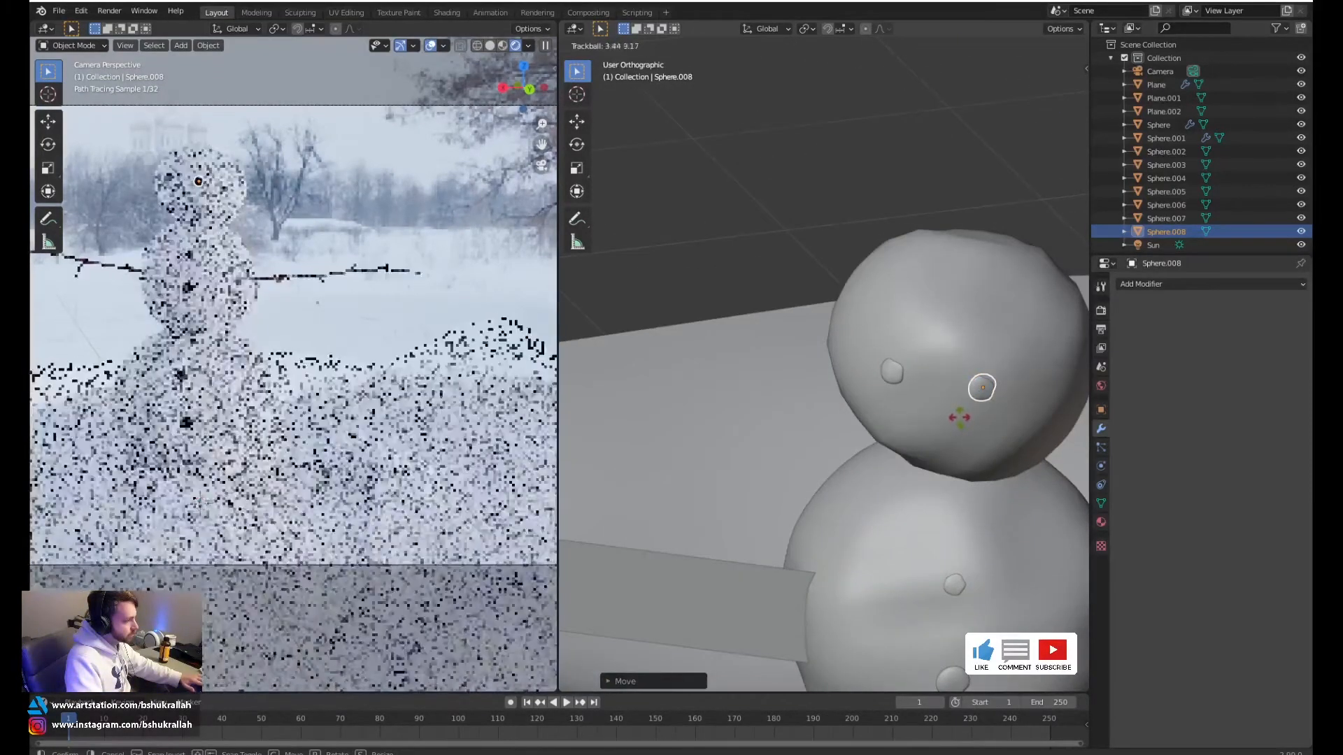
click(960, 414)
Duplicate the second eye rock between and below the eyes, then rotate and move the copy toward the face's surface
key(shift+d)
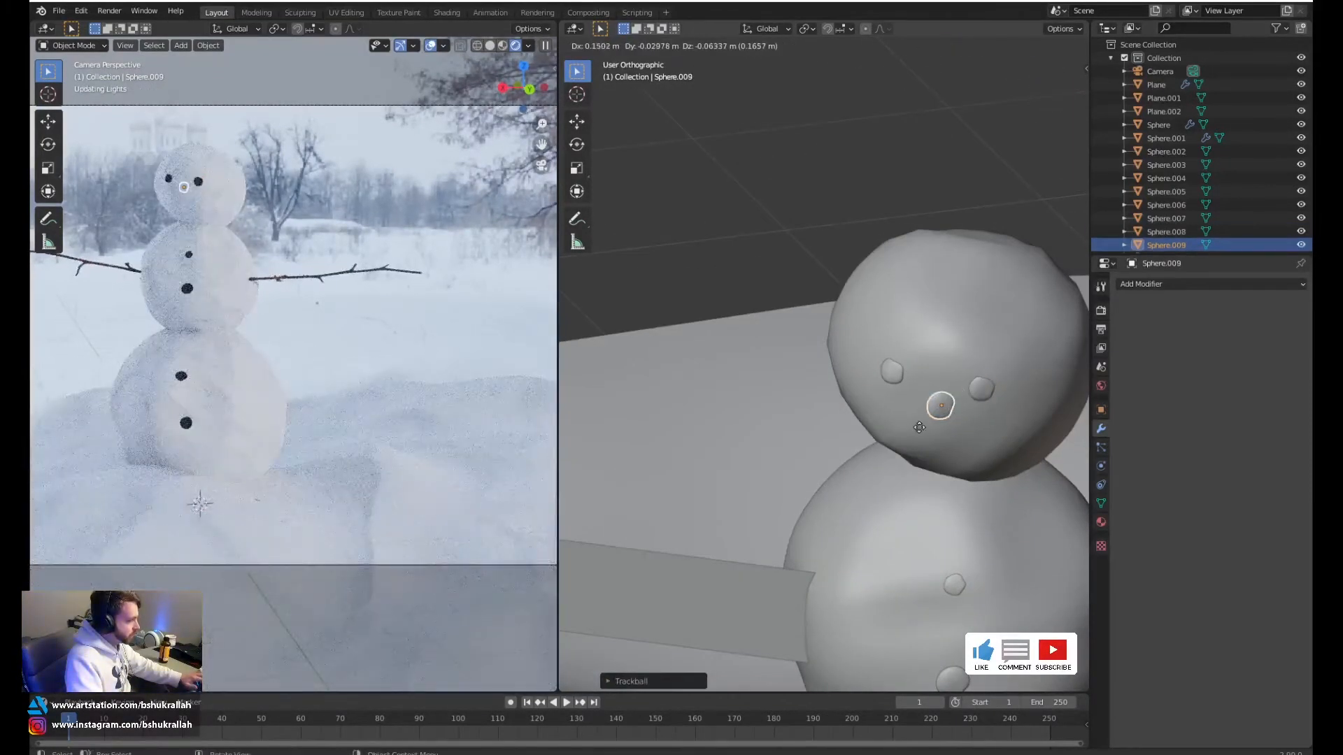
click(909, 436)
middle_drag(909, 435, 963, 442)
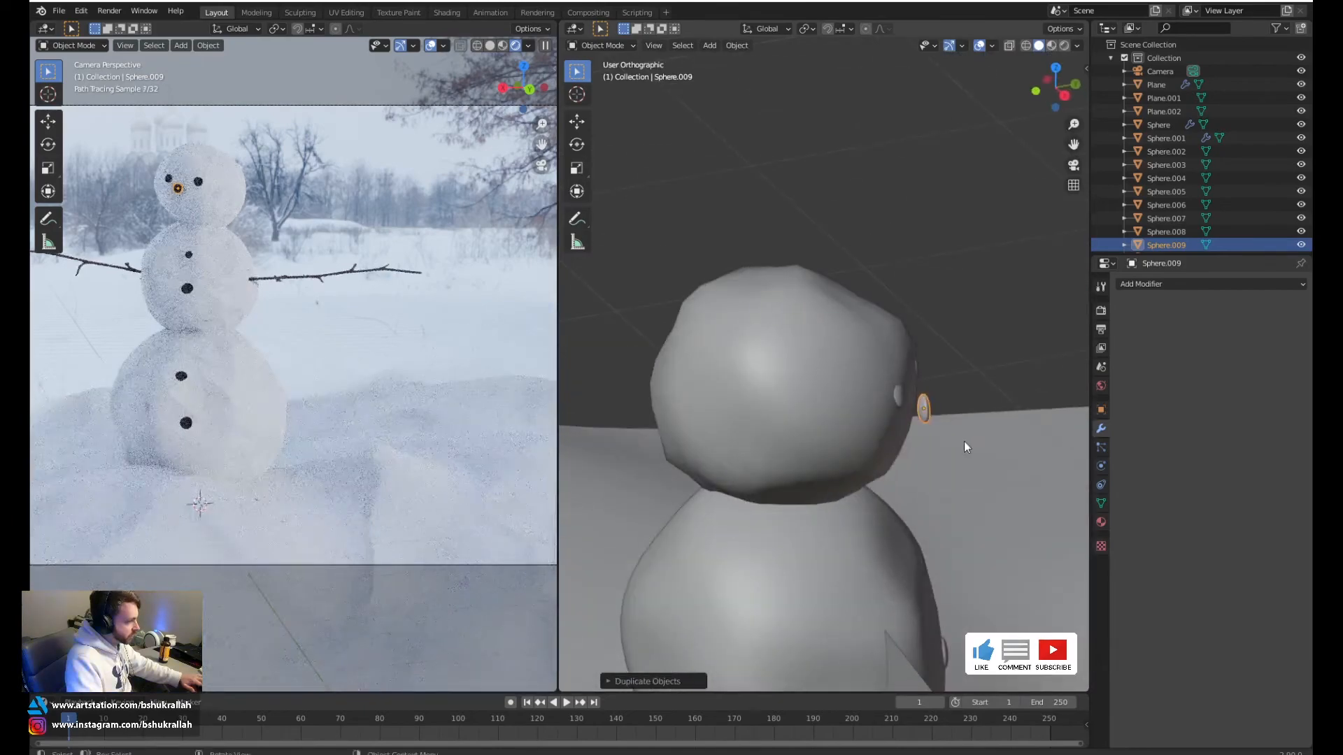
key(r)
key(r)
click(931, 449)
key(g)
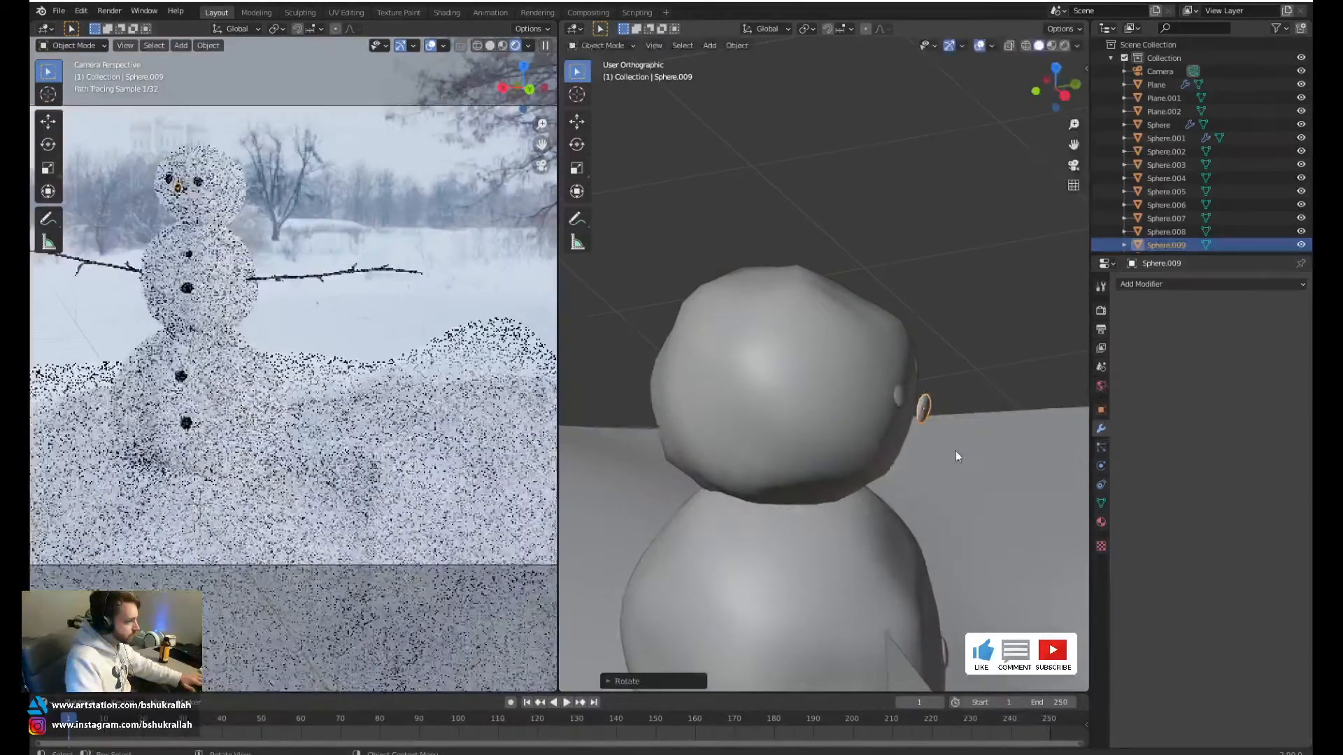
click(937, 448)
Rotate and move the rock below the eyes to sit on the face, and leave it deselected in Object Mode
middle_drag(937, 448, 792, 388)
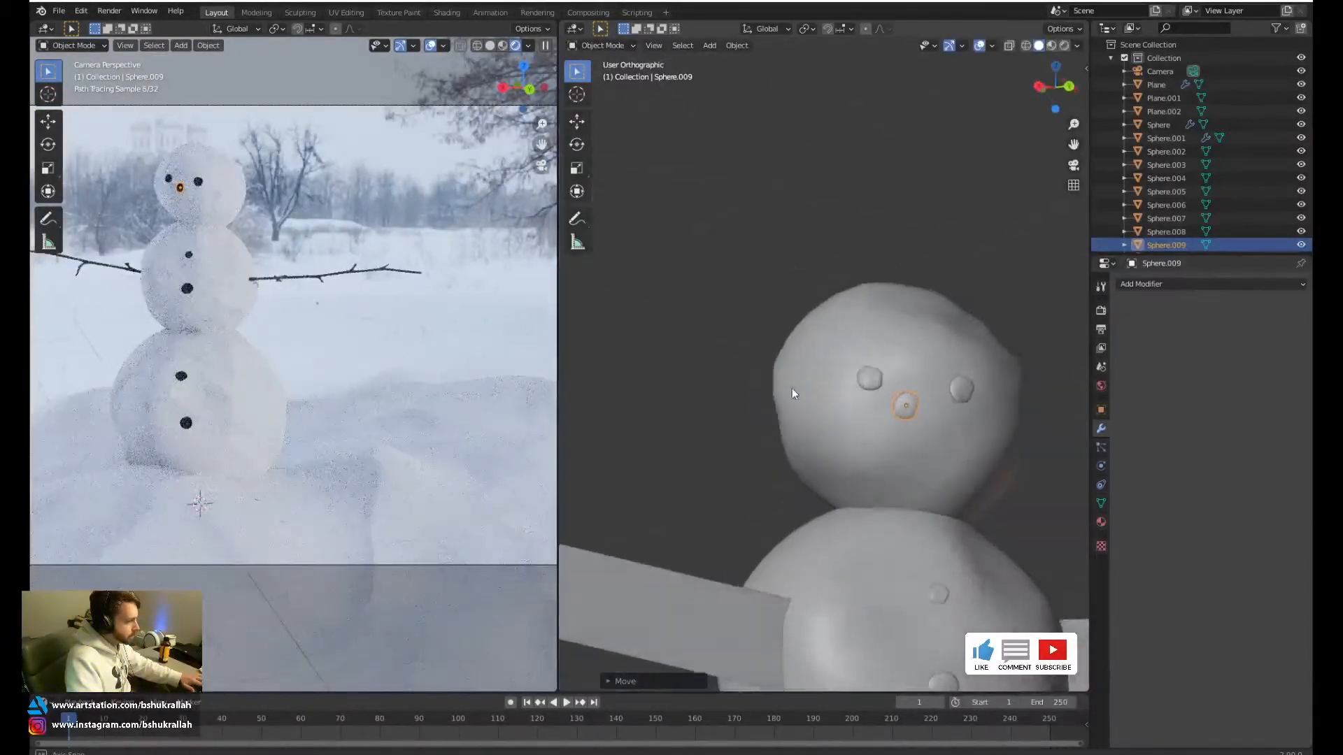
key(r)
key(r)
click(916, 411)
key(g)
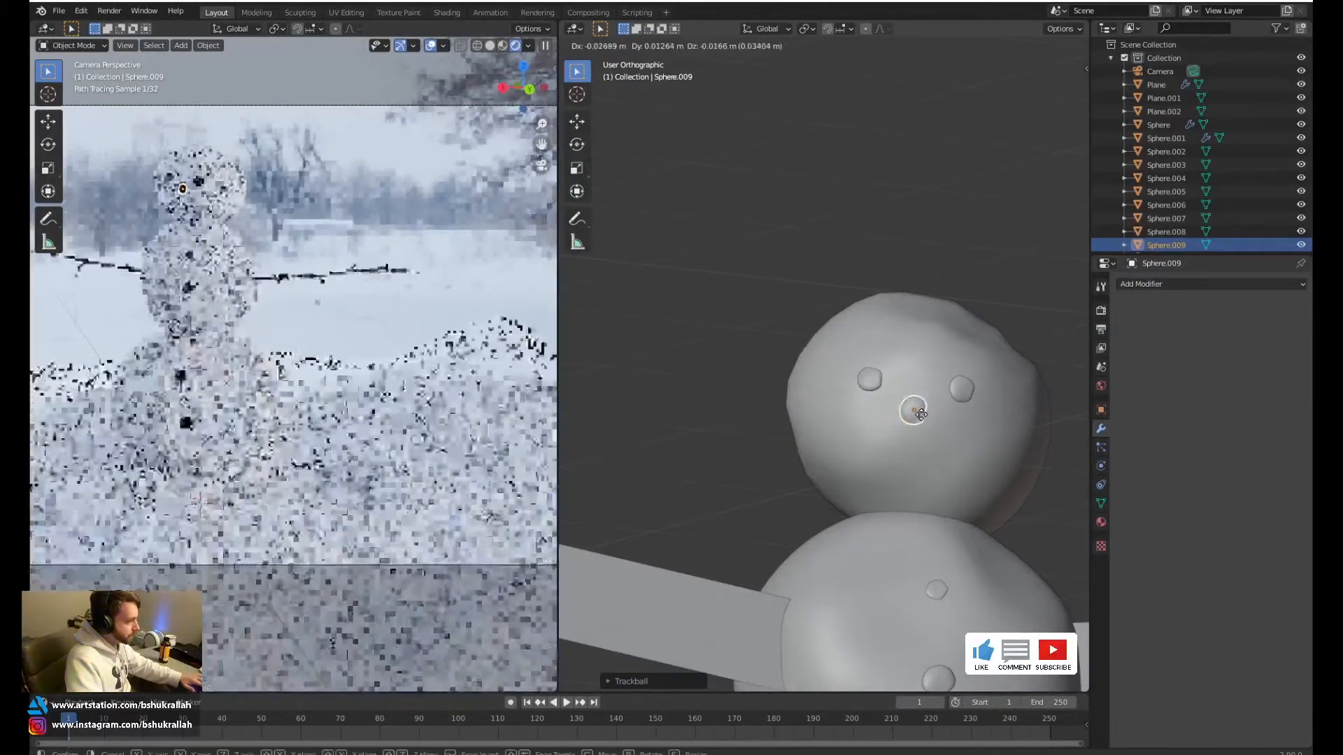
click(919, 414)
middle_drag(901, 419, 861, 490)
click(946, 459)
key(Tab)
key(Tab)
scroll(931, 464, down, 5)
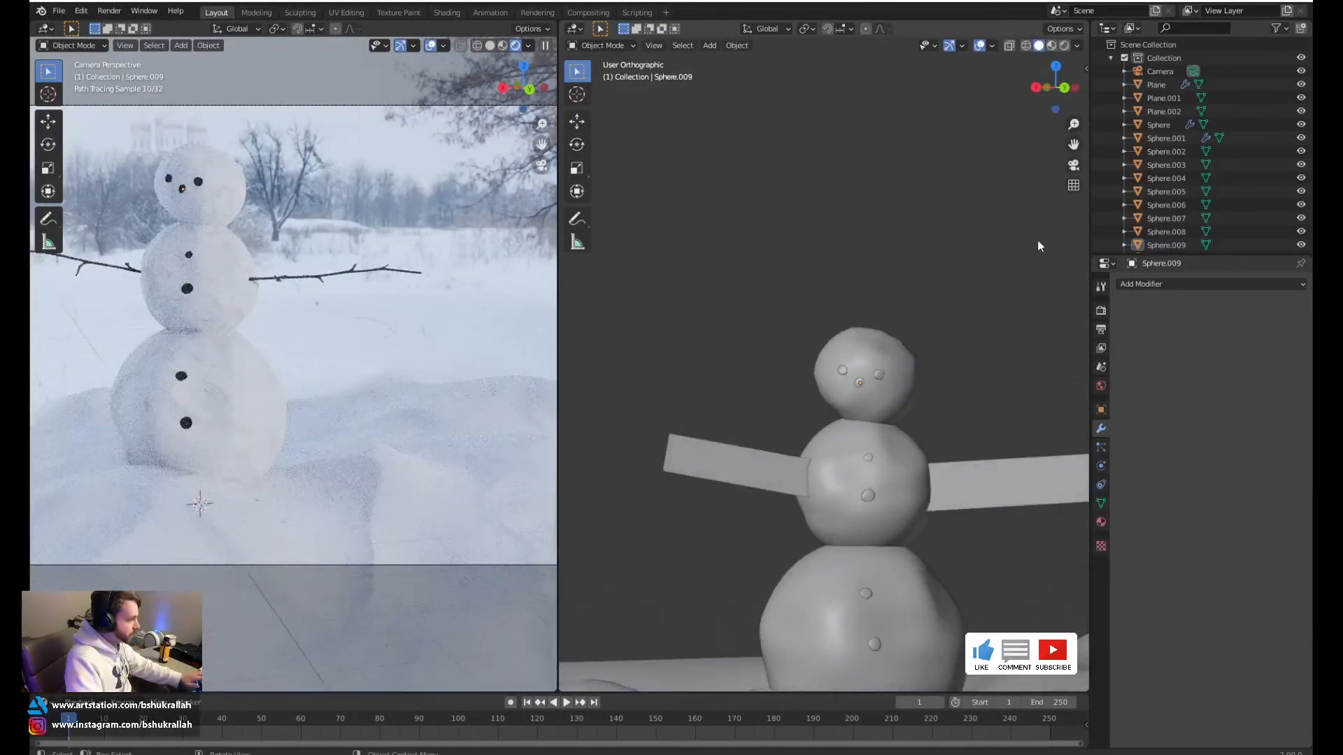
Scale down the lower rock button on the snowman's middle ball and leave it deselected
shift+middle_drag(238, 320, 319, 393)
scroll(449, 336, up, 2)
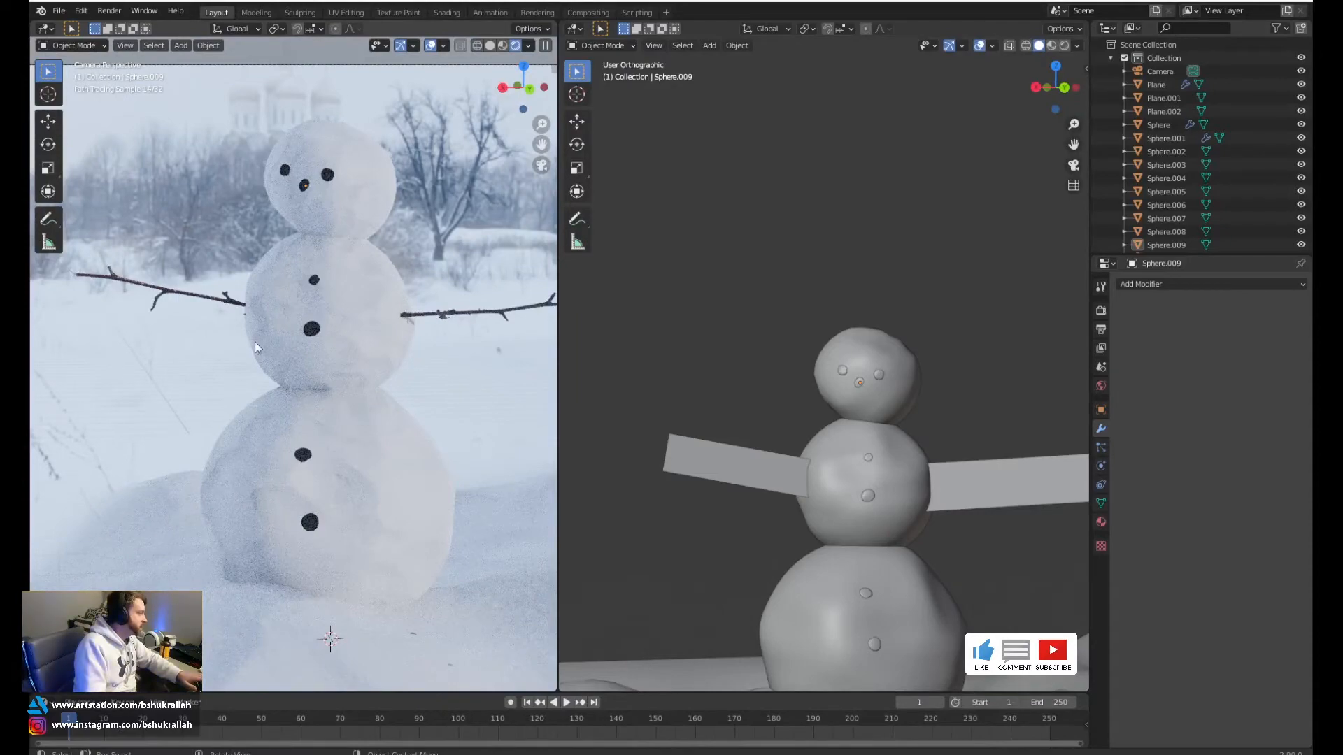
shift+middle_drag(888, 649, 841, 414)
scroll(813, 358, up, 5)
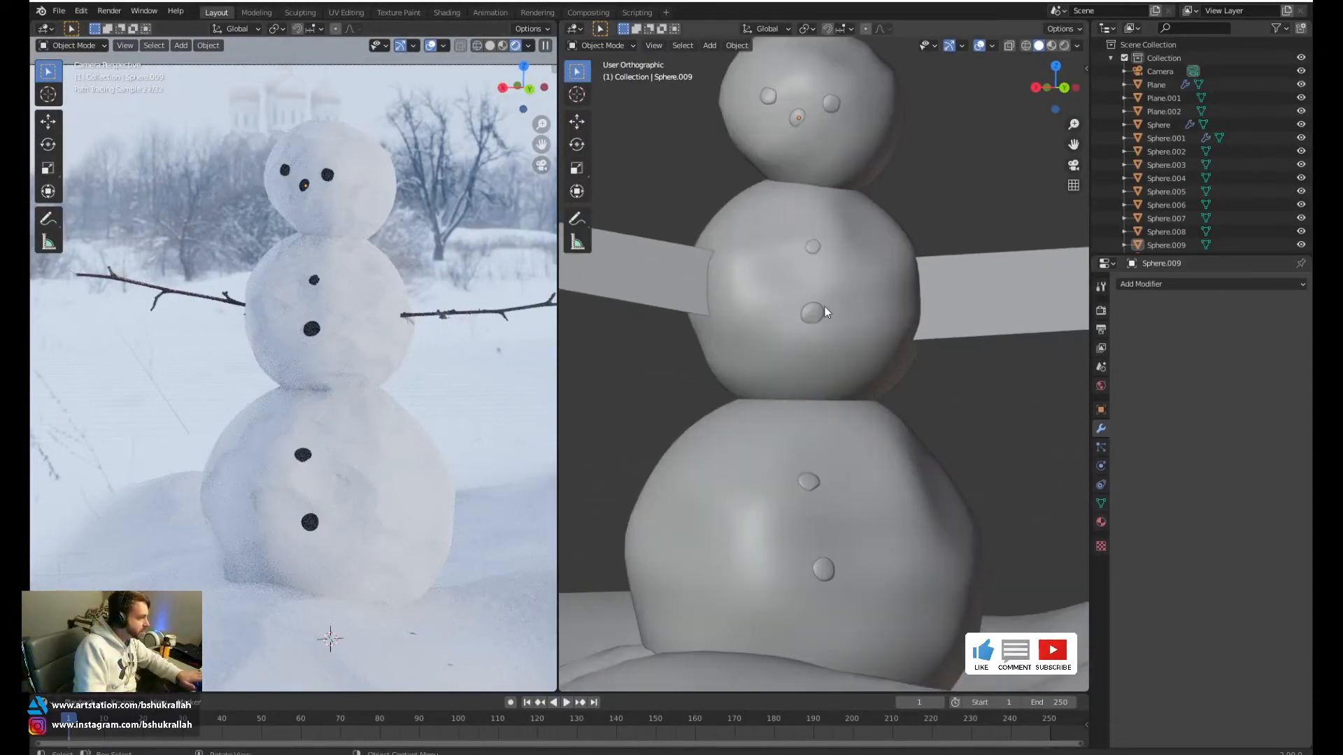
click(825, 308)
key(s)
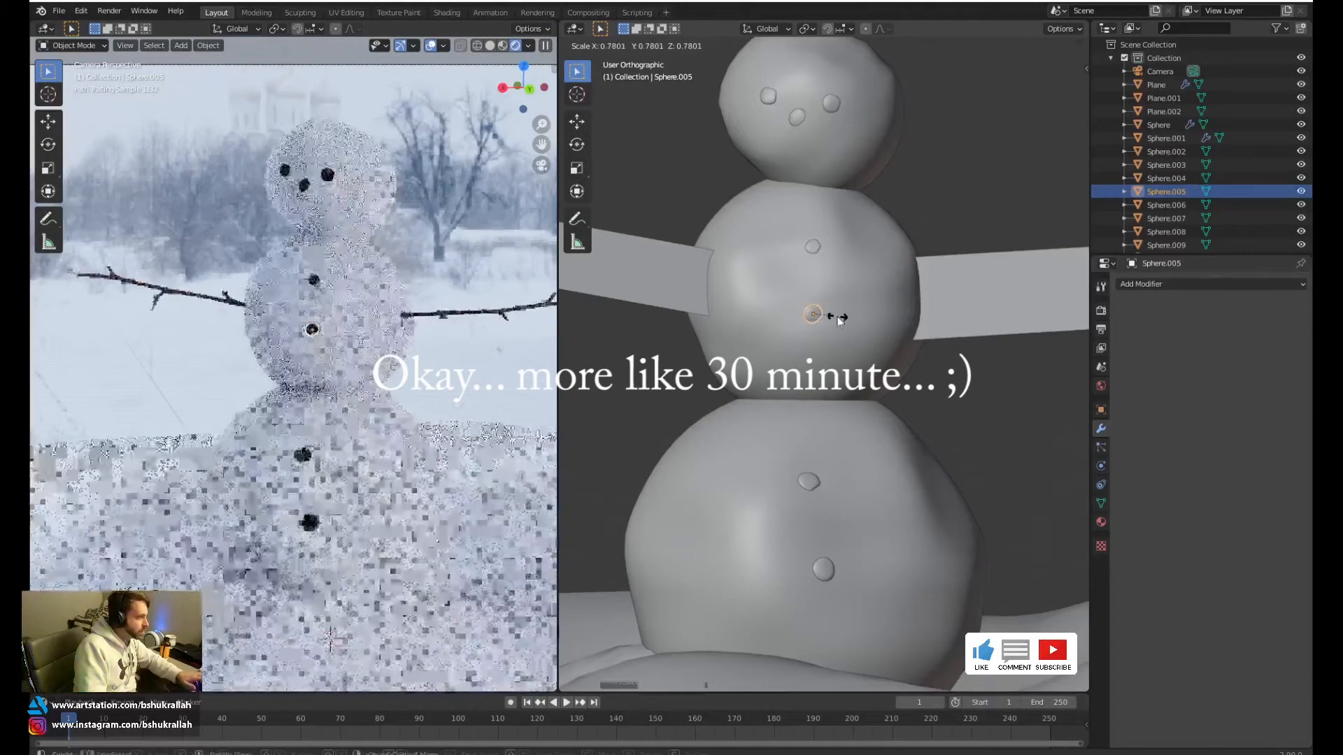
click(835, 317)
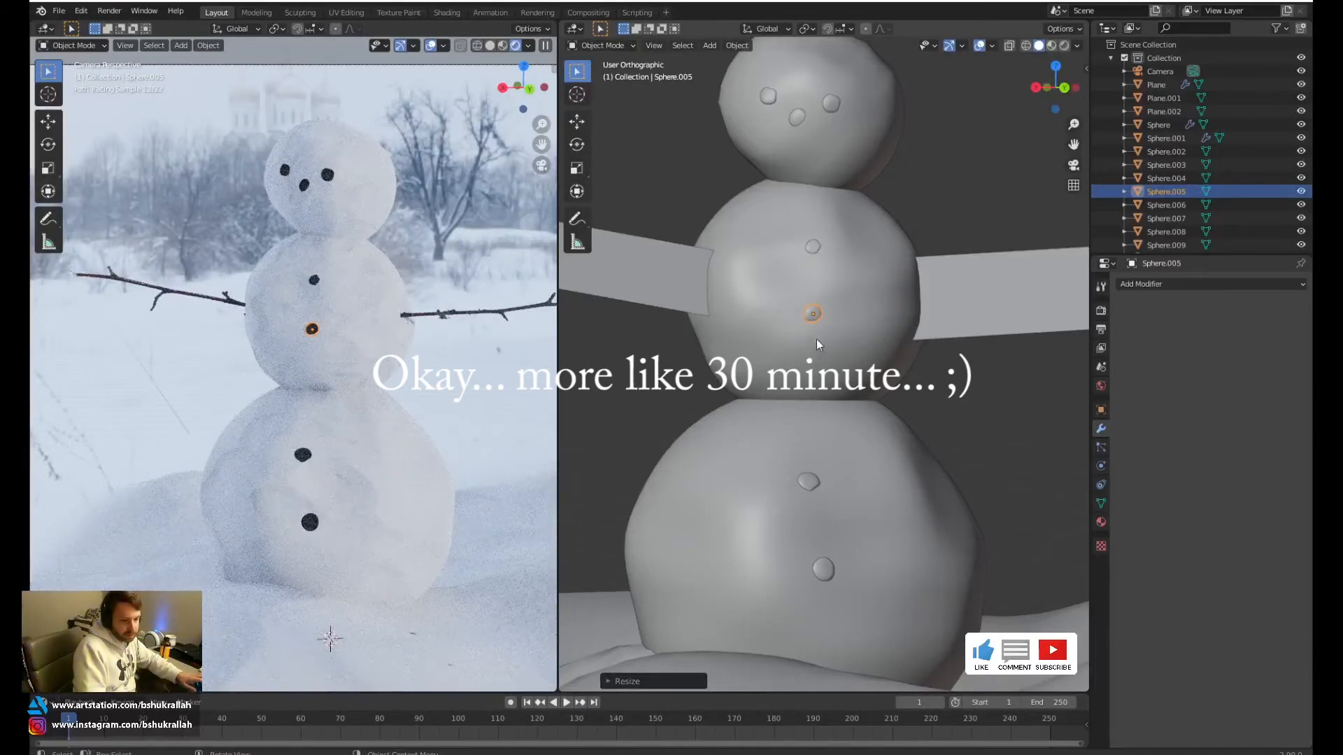
key(alt+a)
scroll(867, 379, down, 2)
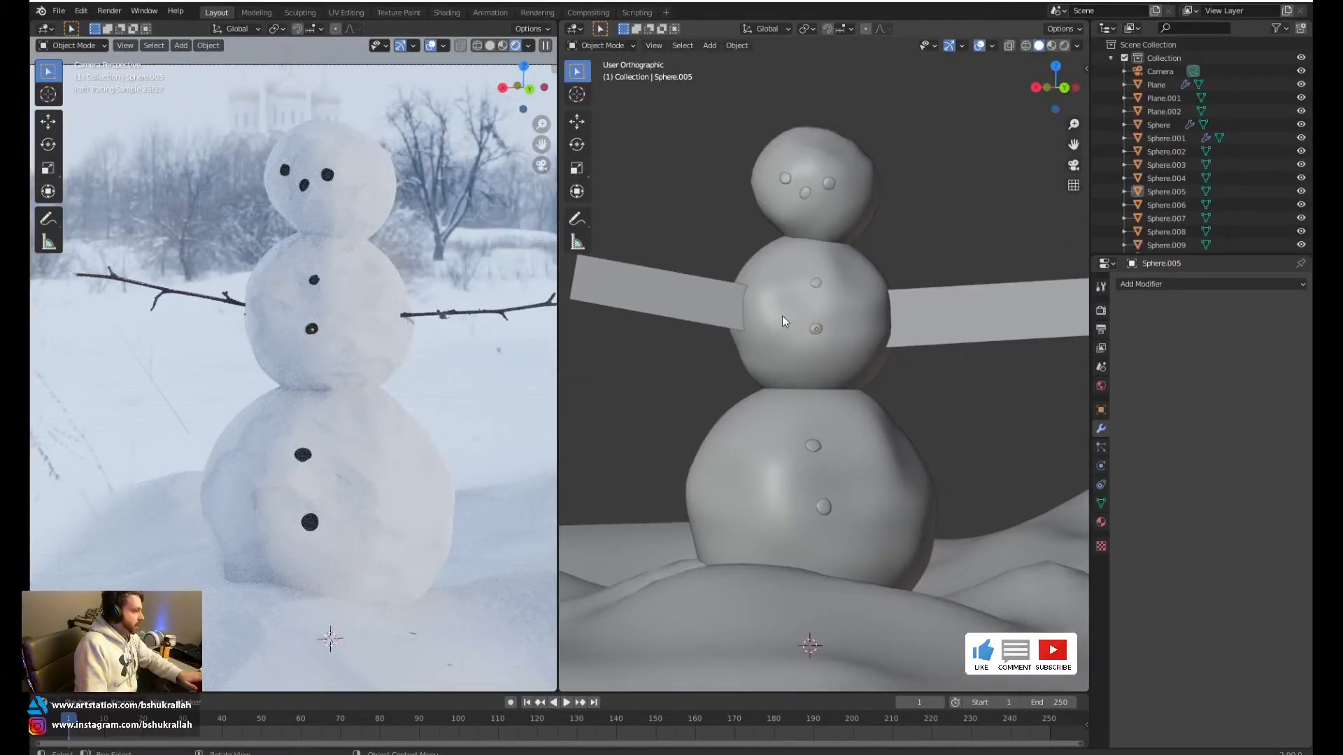
scroll(452, 204, down, 3)
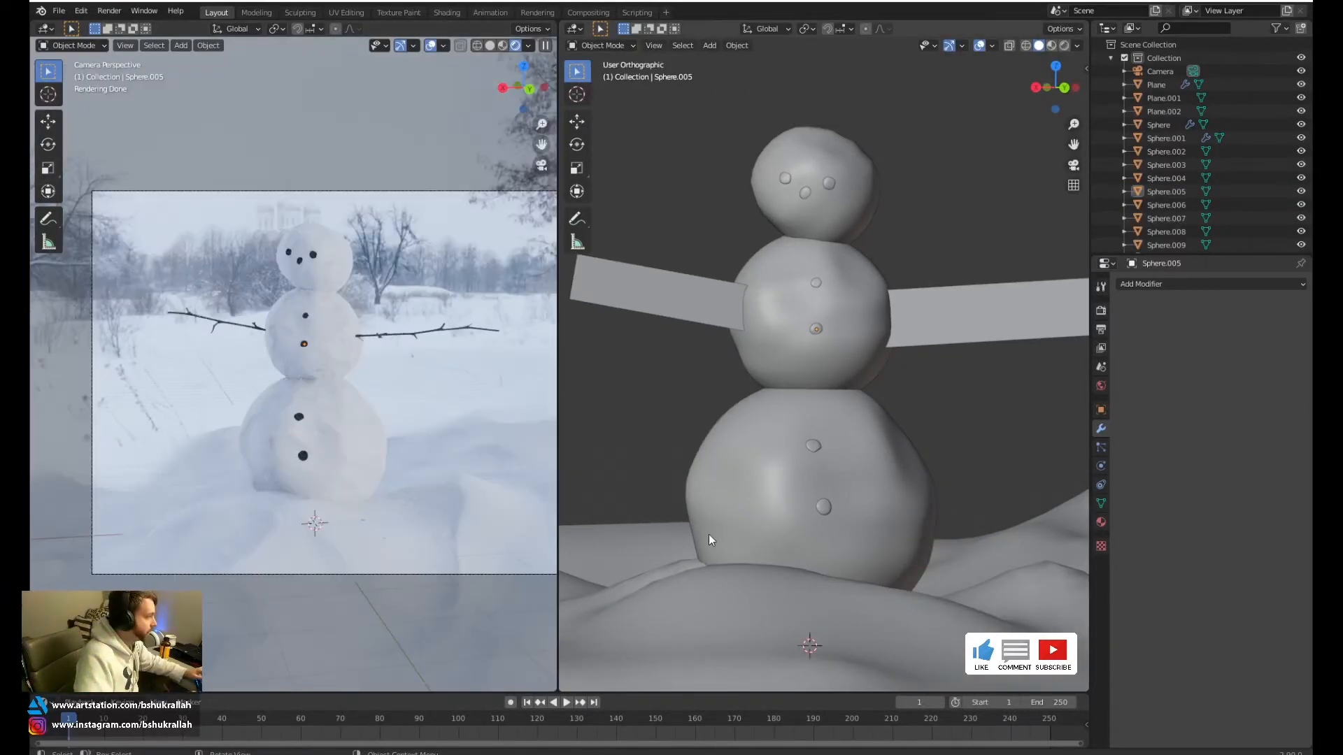
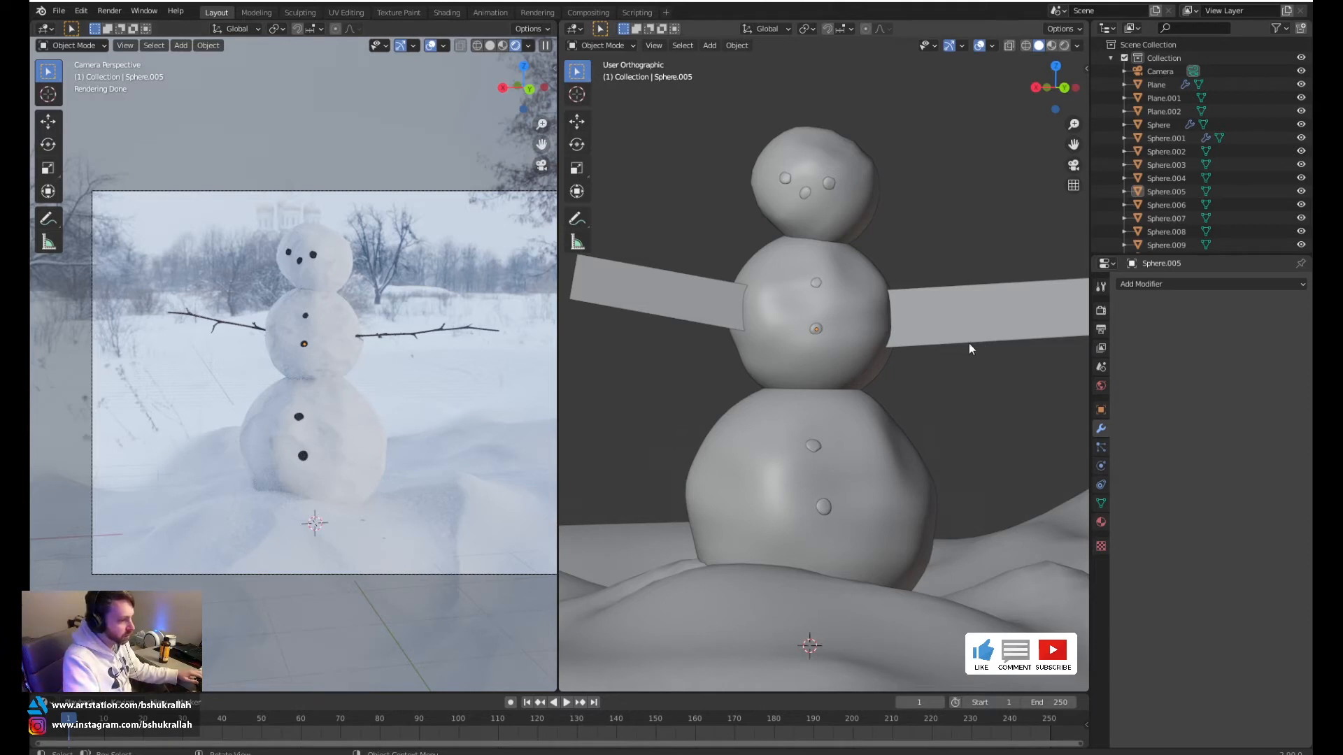
Add a plane, raise it above the snowman's head and scale it up about 4.7 times as a wide overhead sheet
scroll(919, 345, down, 3)
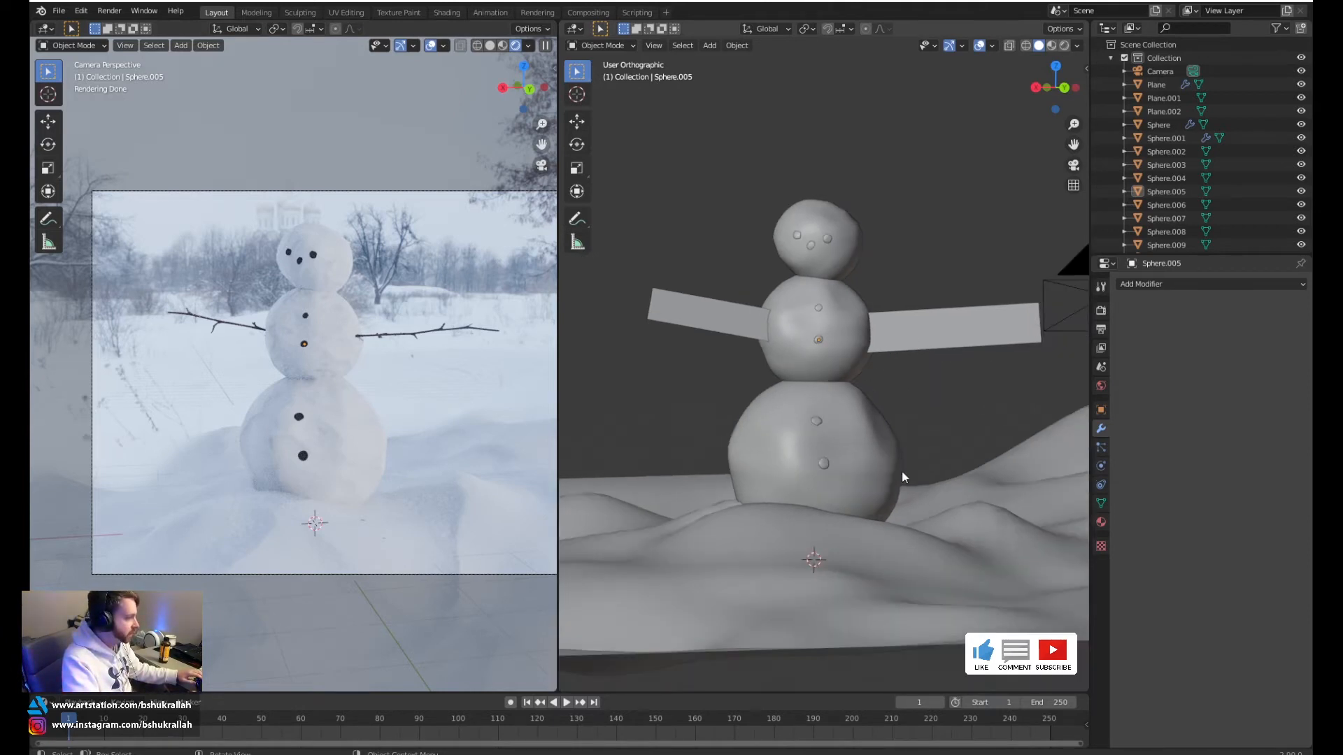
scroll(895, 462, down, 2)
key(shift+a)
mouse_move(884, 446)
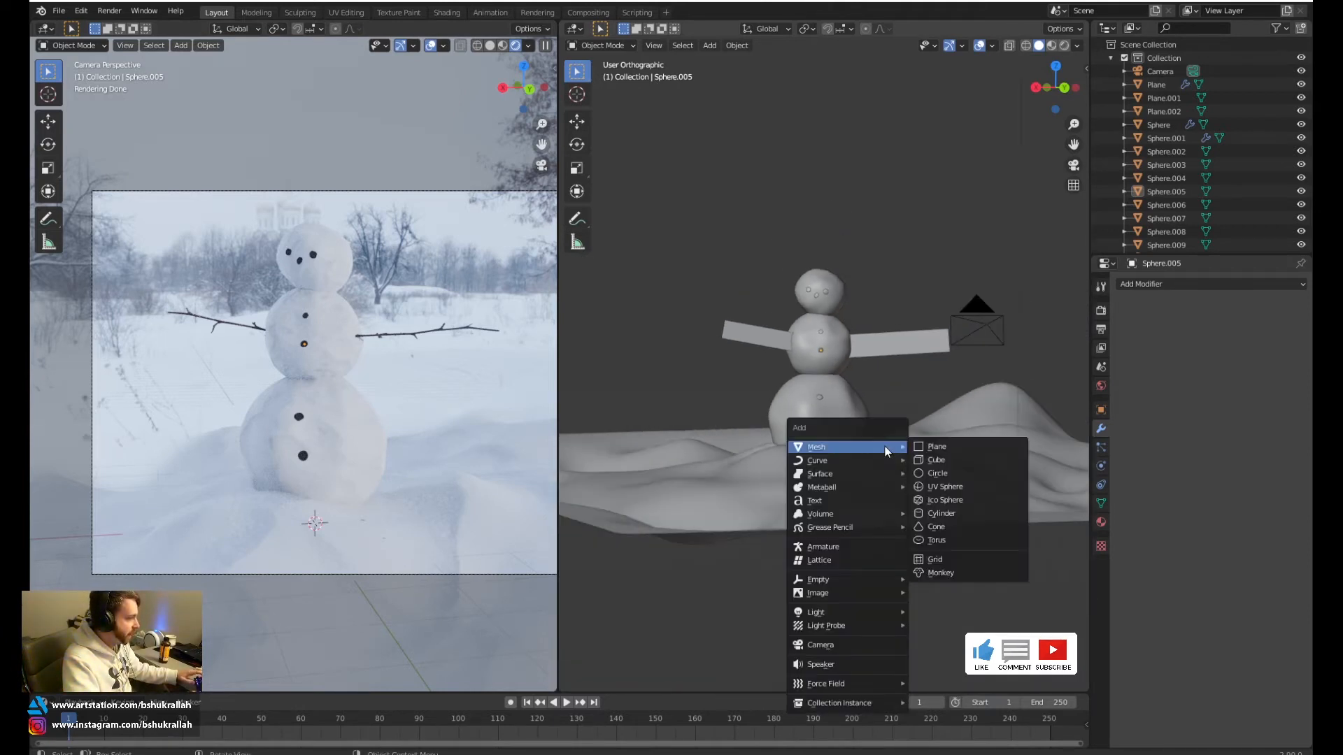
click(956, 446)
key(g)
key(z)
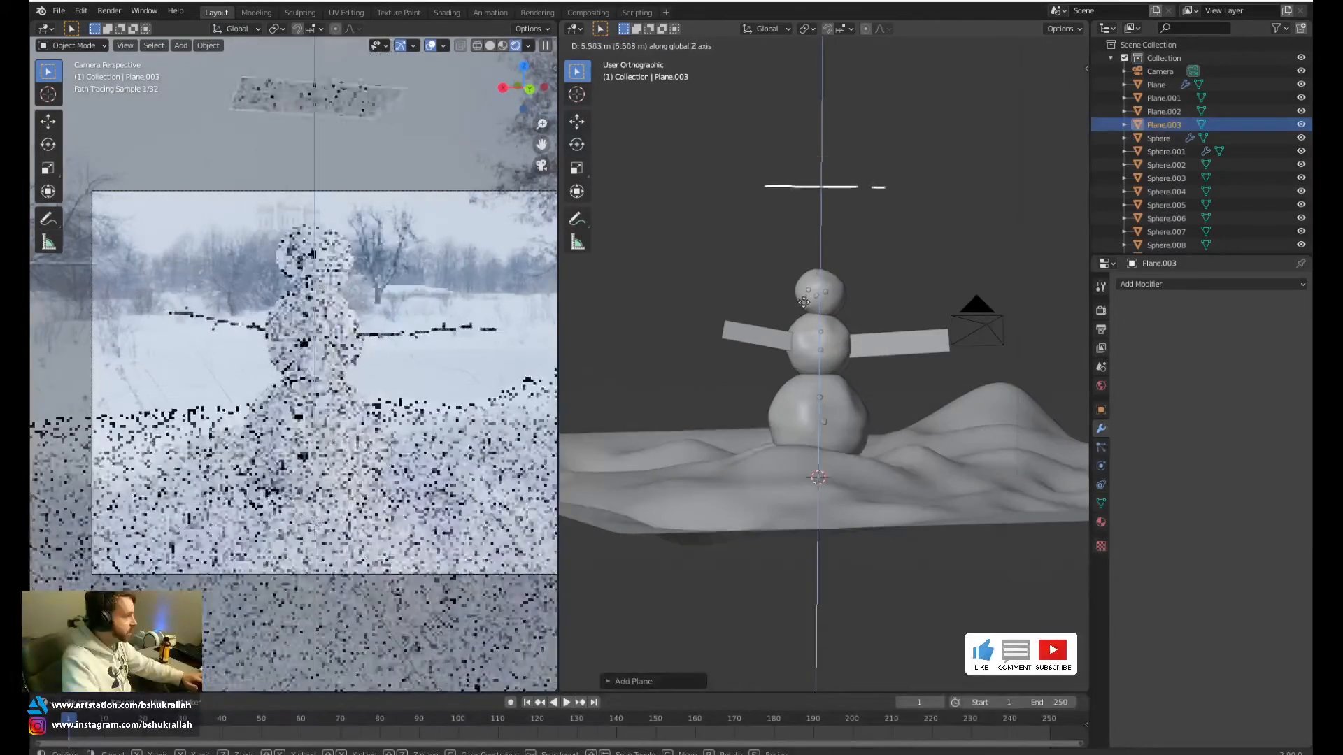
click(797, 322)
scroll(797, 322, down, 3)
key(s)
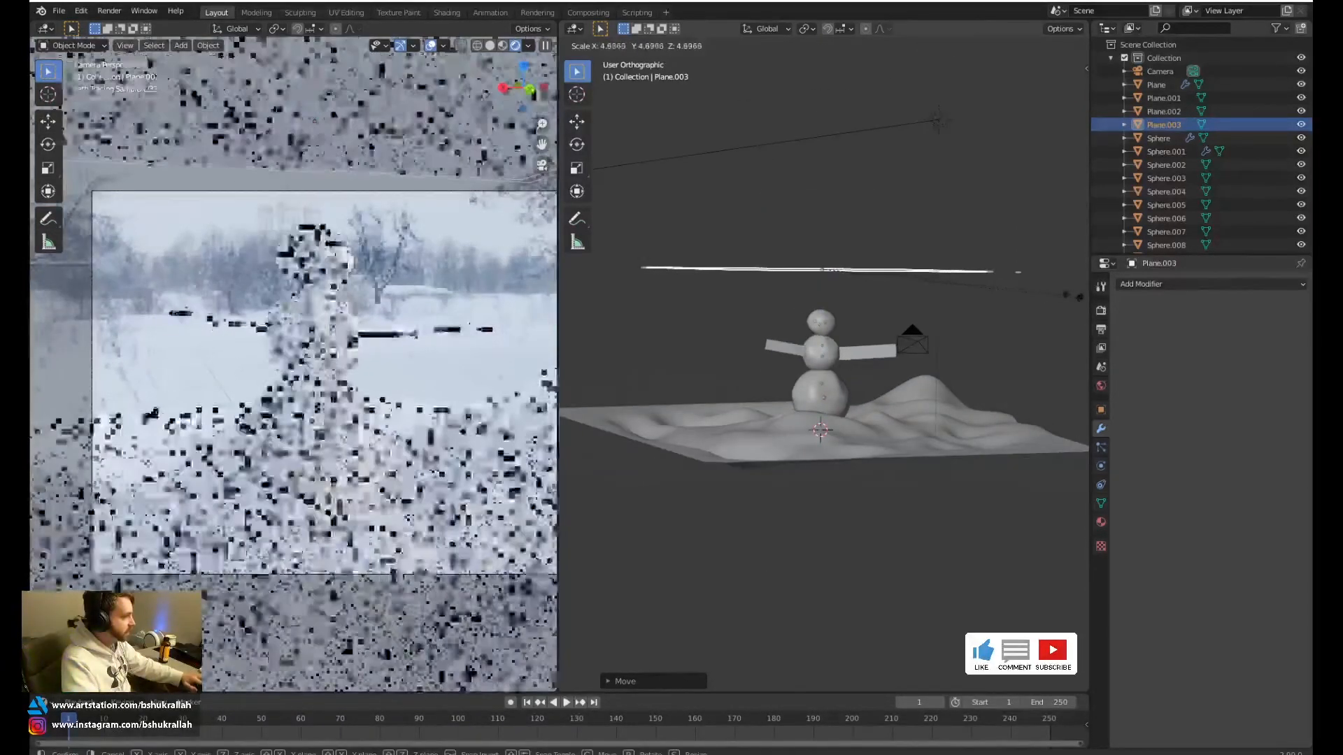
click(1086, 299)
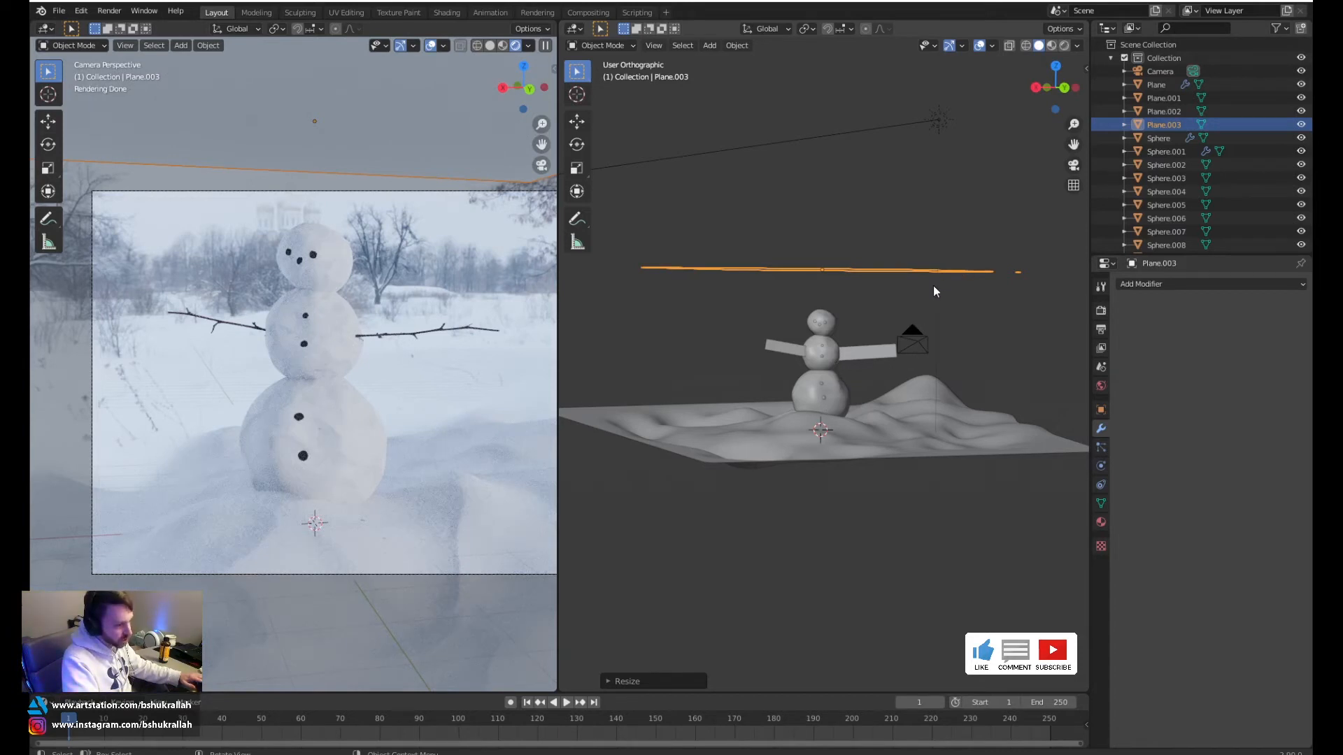
Add an emitter particle system to the large overhead plane and set its particles to render as Object
scroll(942, 347, up, 3)
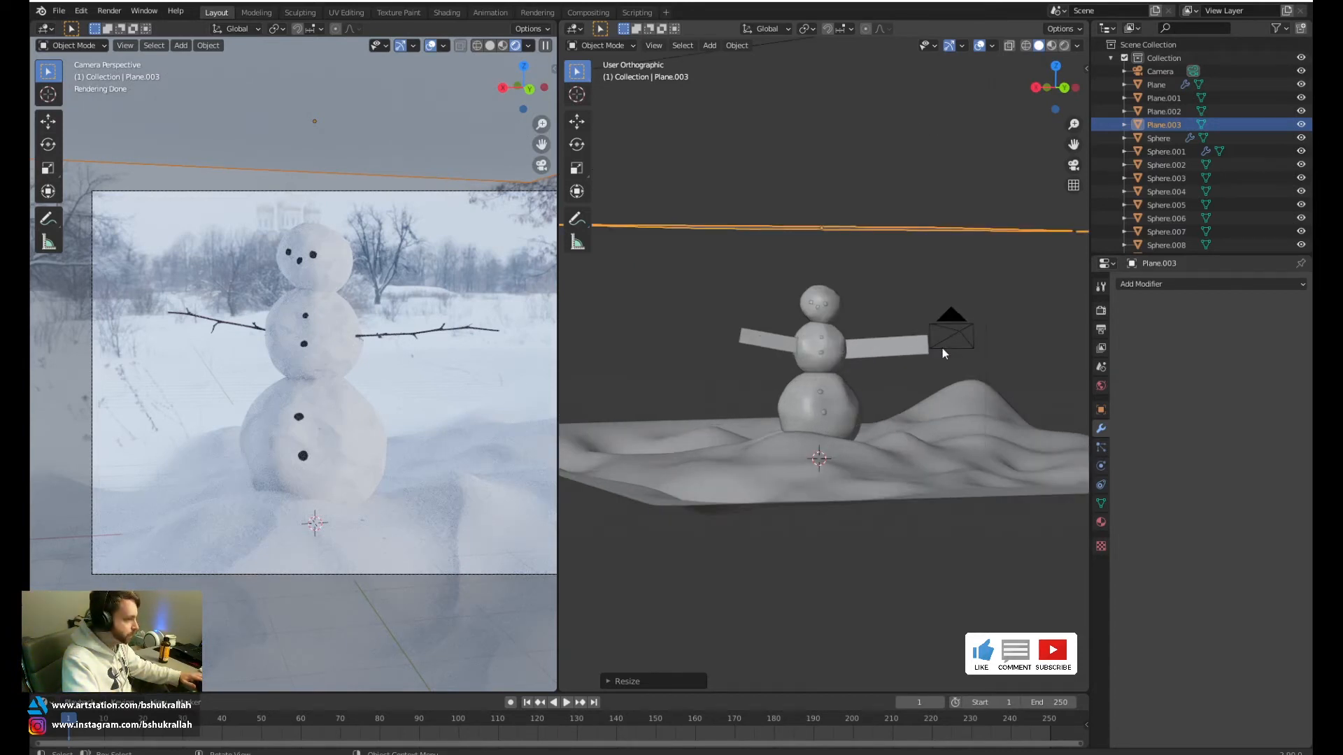
click(1098, 451)
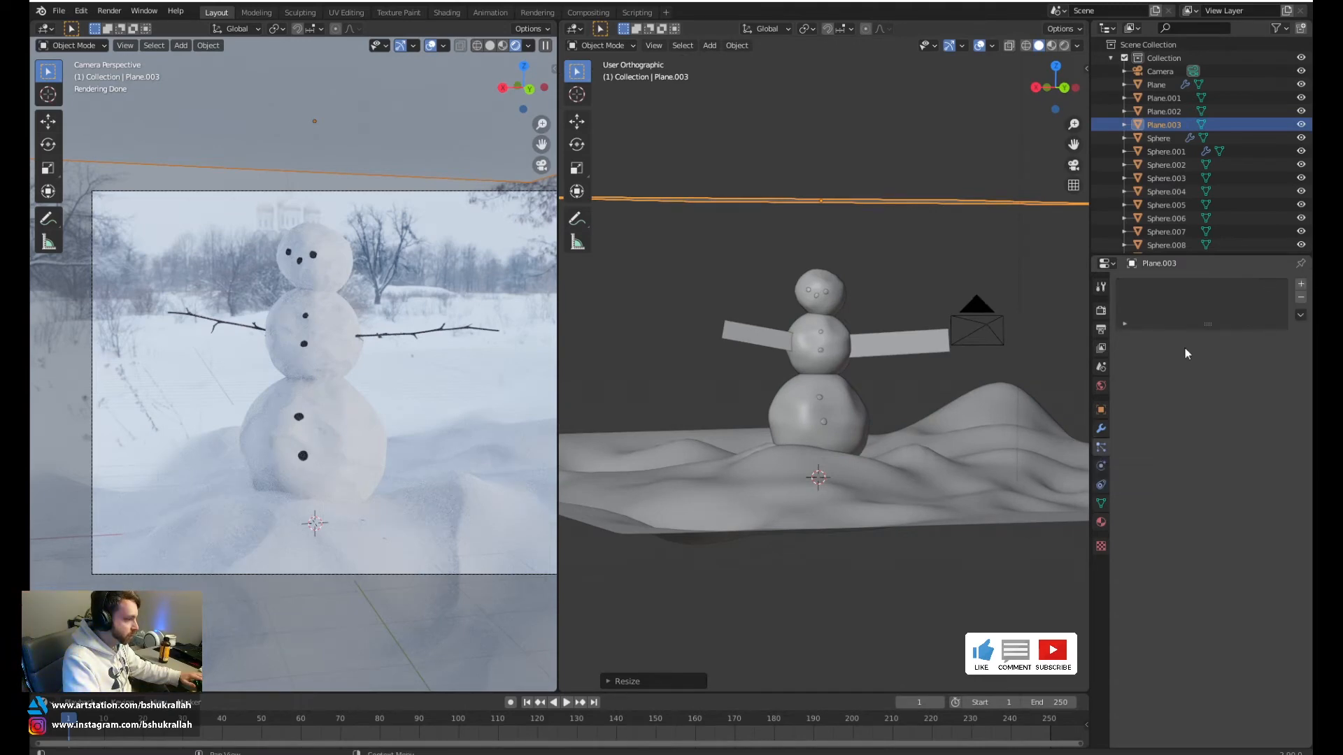
click(1301, 285)
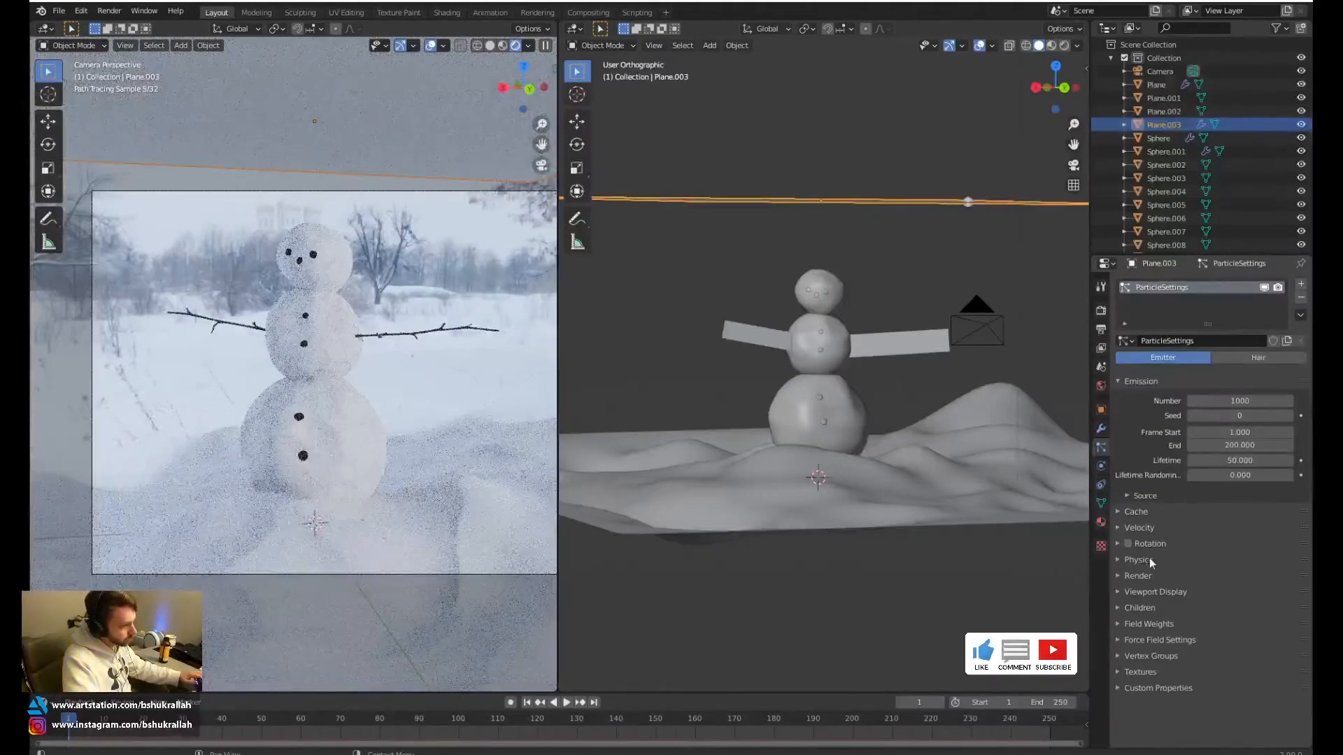
click(1117, 580)
click(1204, 595)
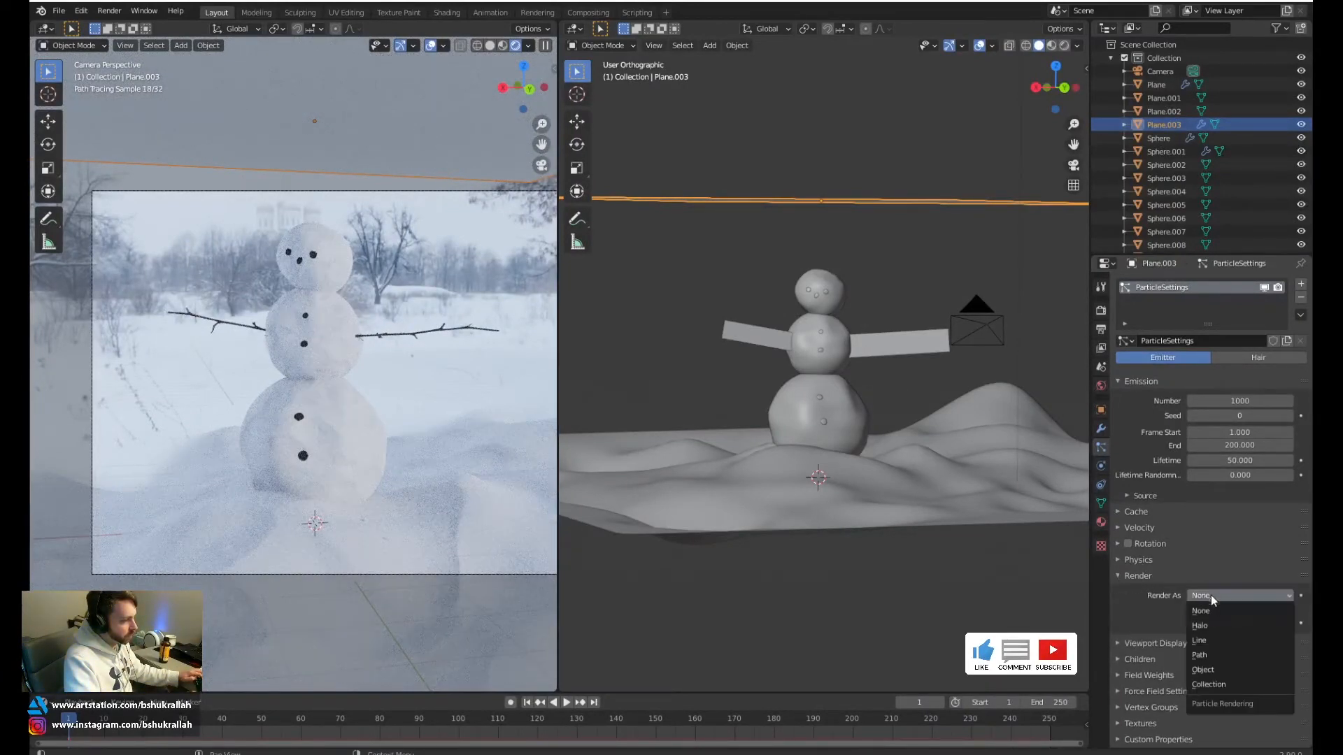
click(1236, 670)
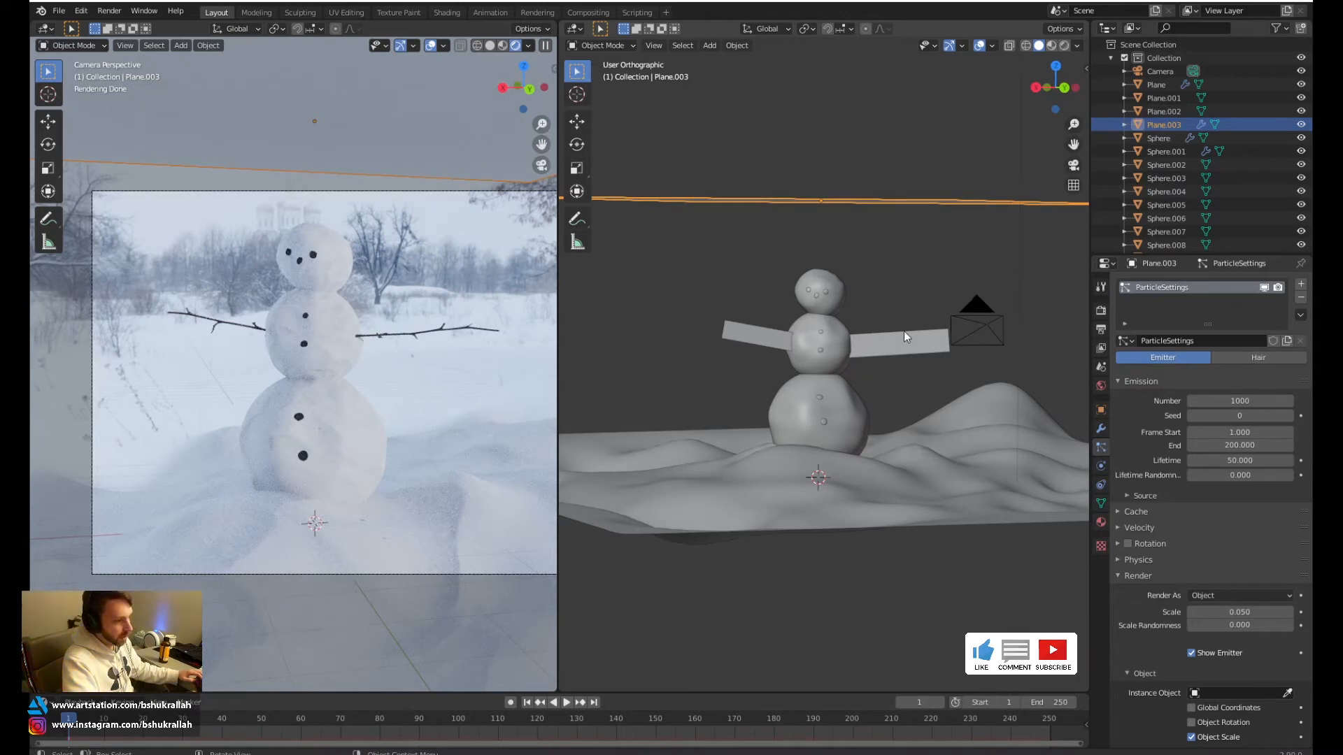
Add a second, small plane and move it straight up along Z above the large emitter plane
click(913, 277)
shift+middle_drag(896, 254, 869, 289)
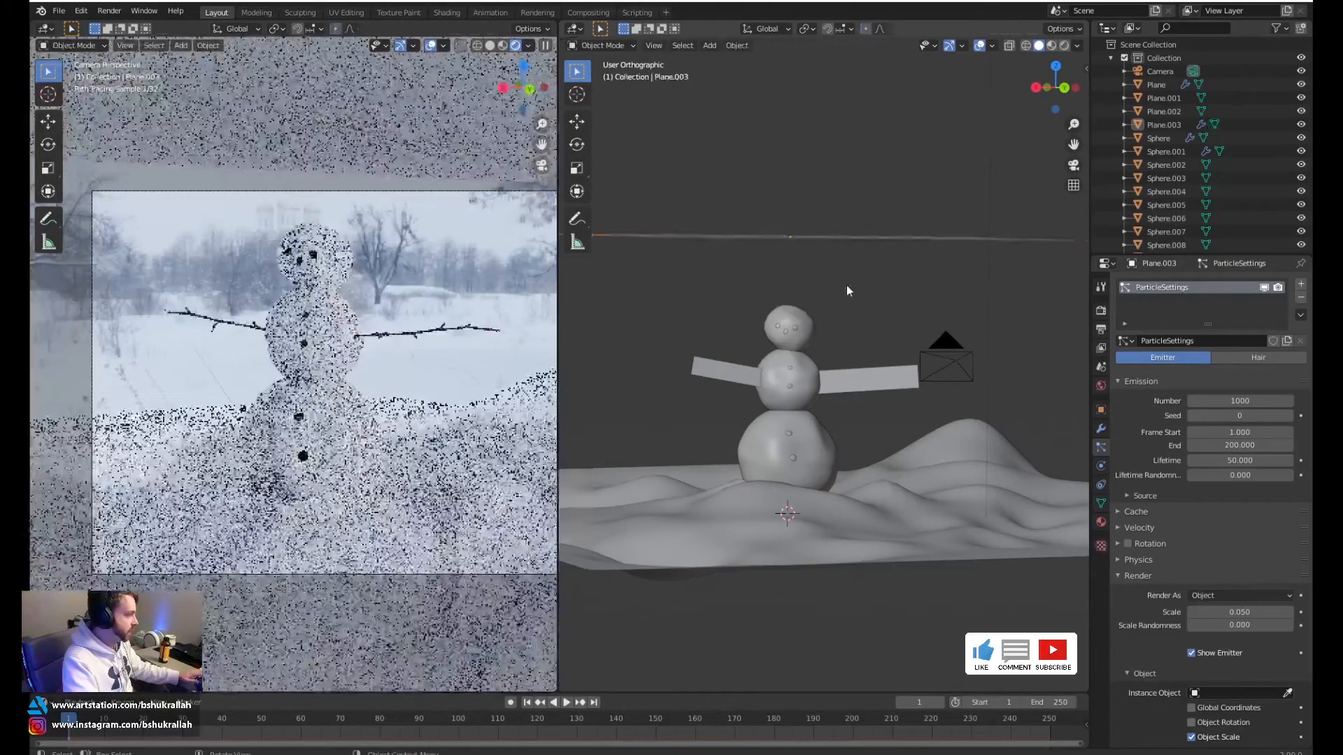
key(shift+a)
click(902, 284)
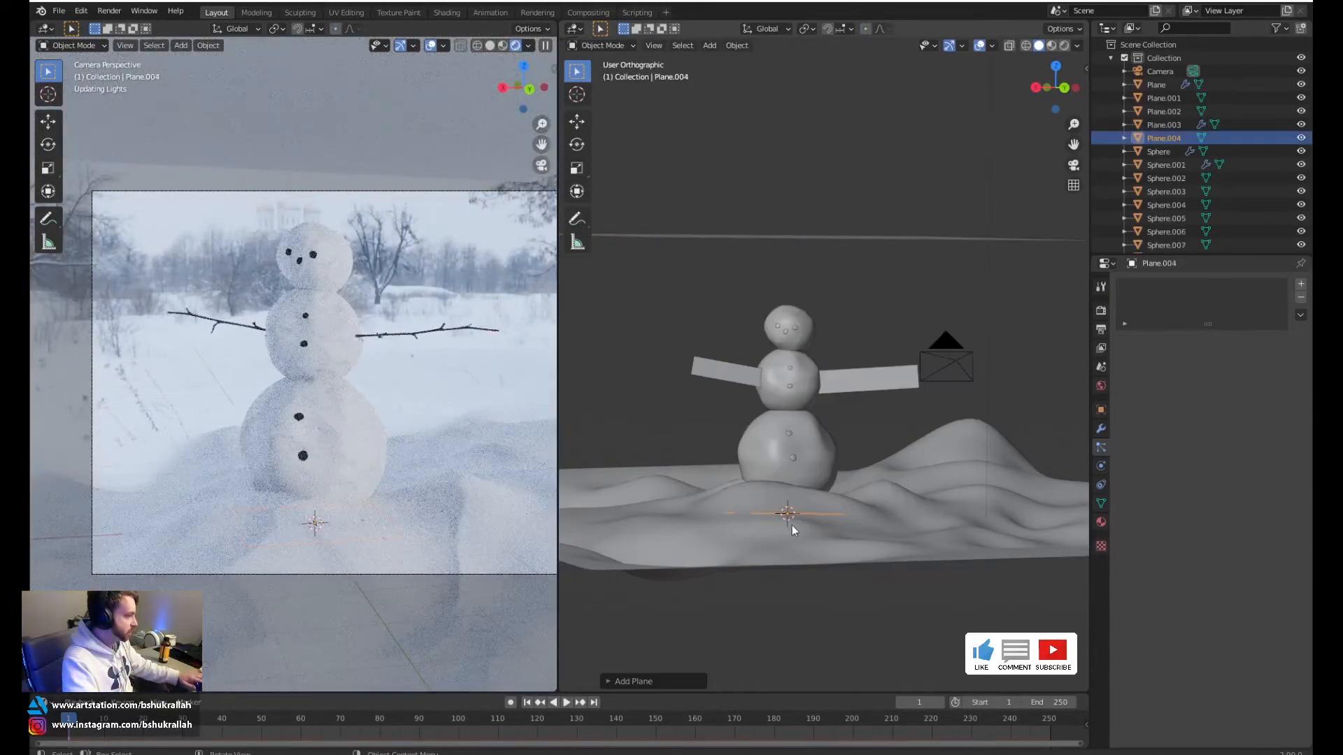
key(g)
key(z)
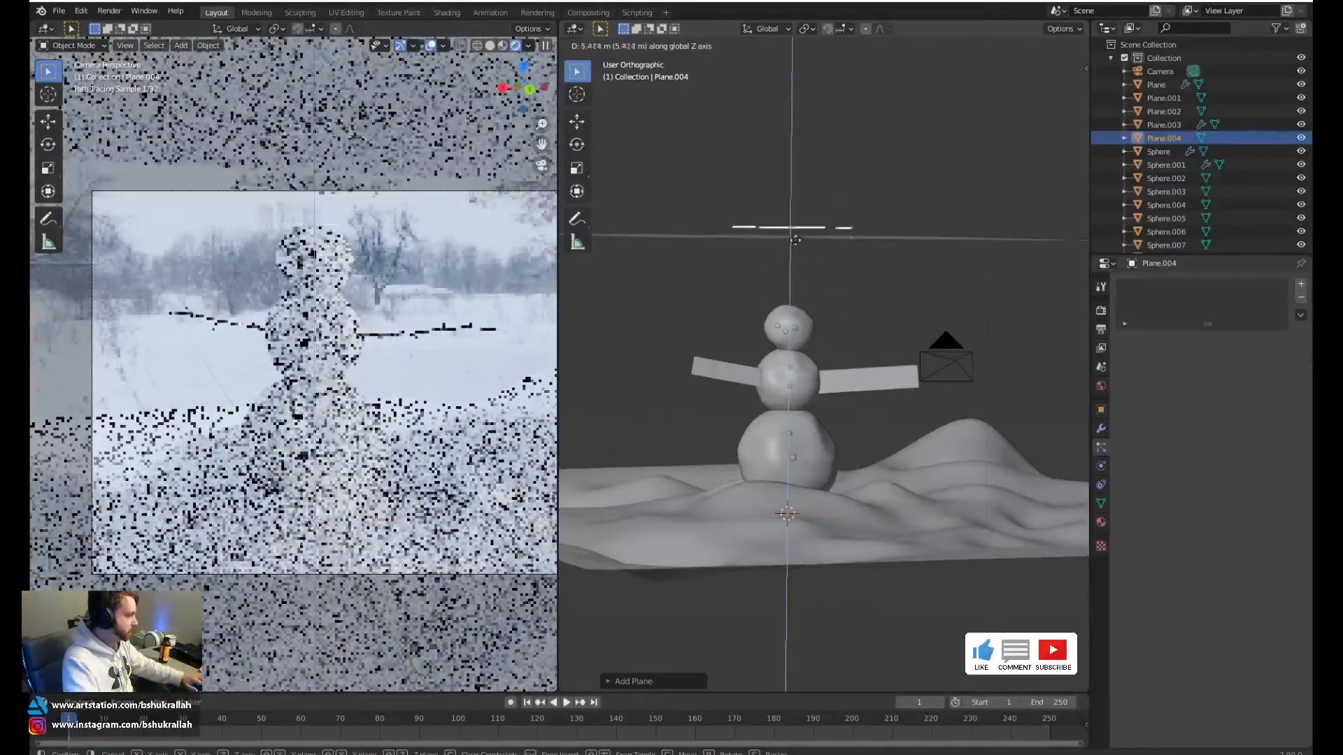
click(795, 157)
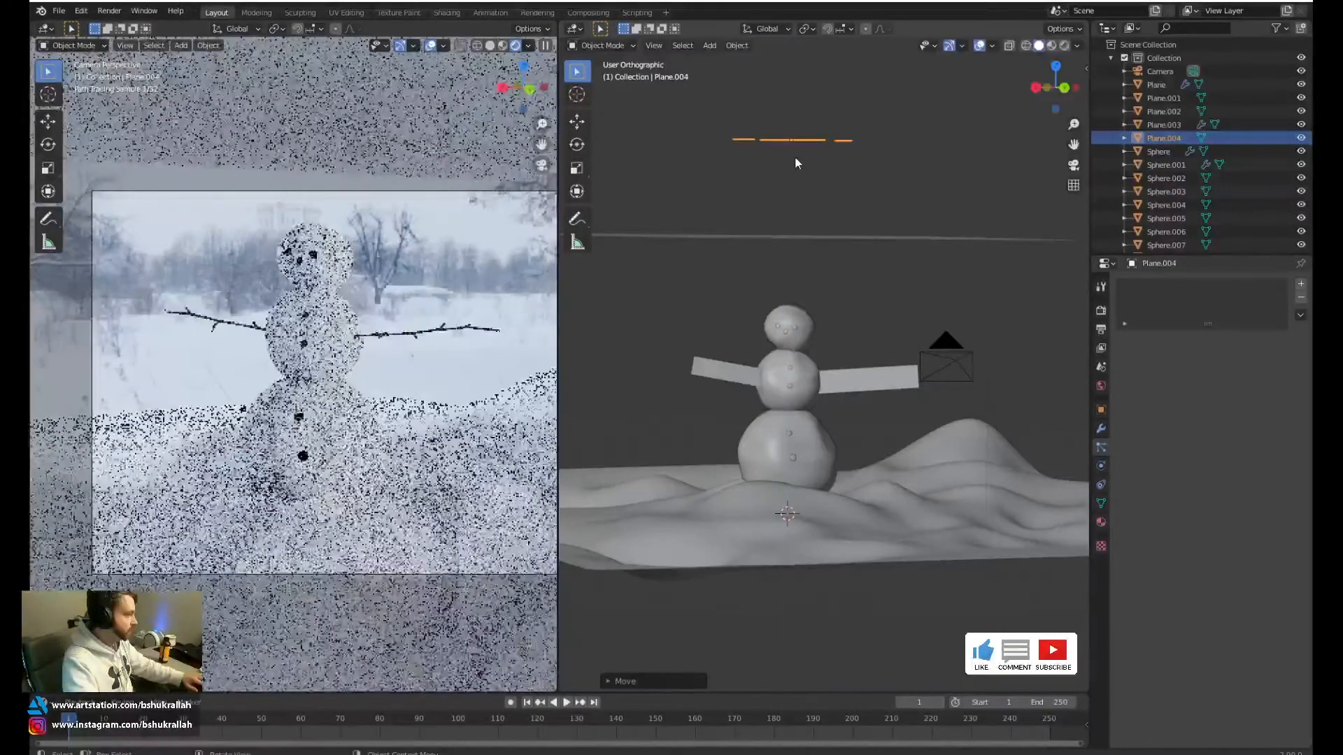
middle_drag(781, 165, 751, 205)
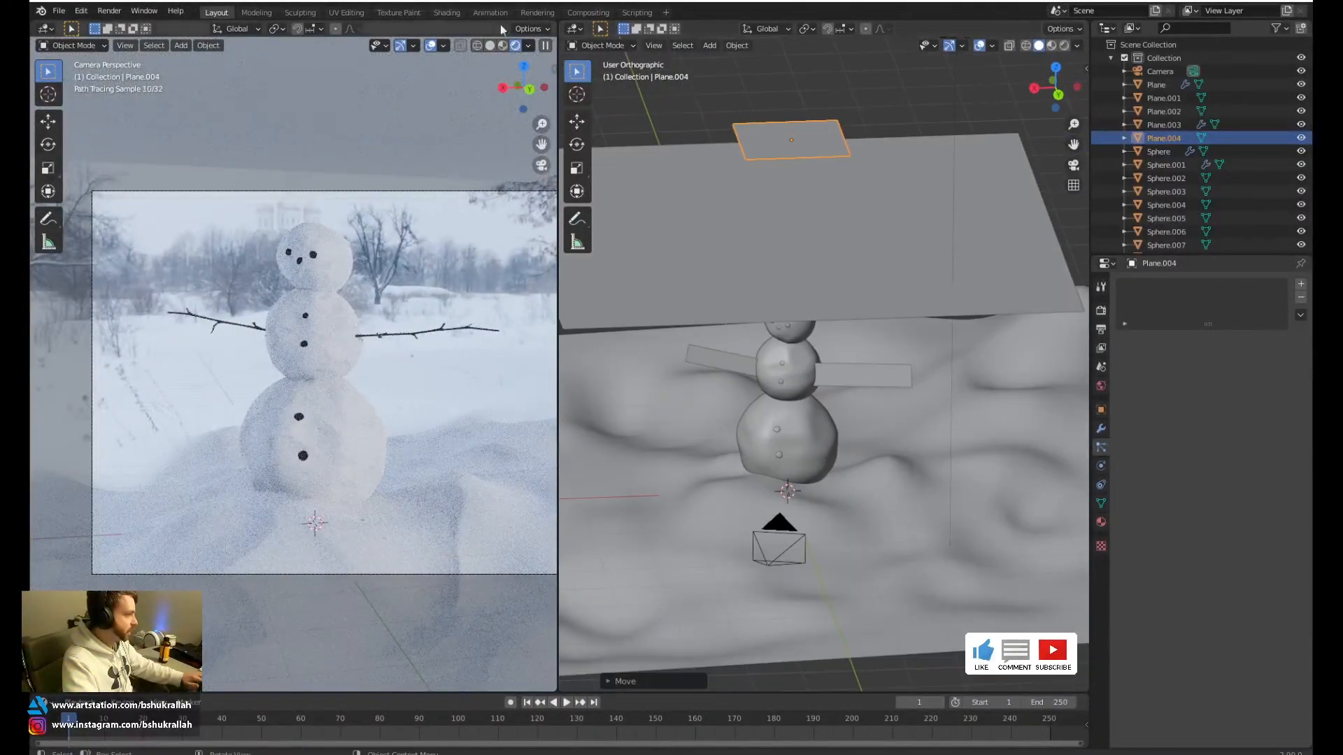
Switch to the Shading workspace and create a new material named snowflake on the small plane
click(445, 13)
shift+middle_drag(606, 221, 586, 337)
click(662, 444)
double_click(661, 444)
text(sn)
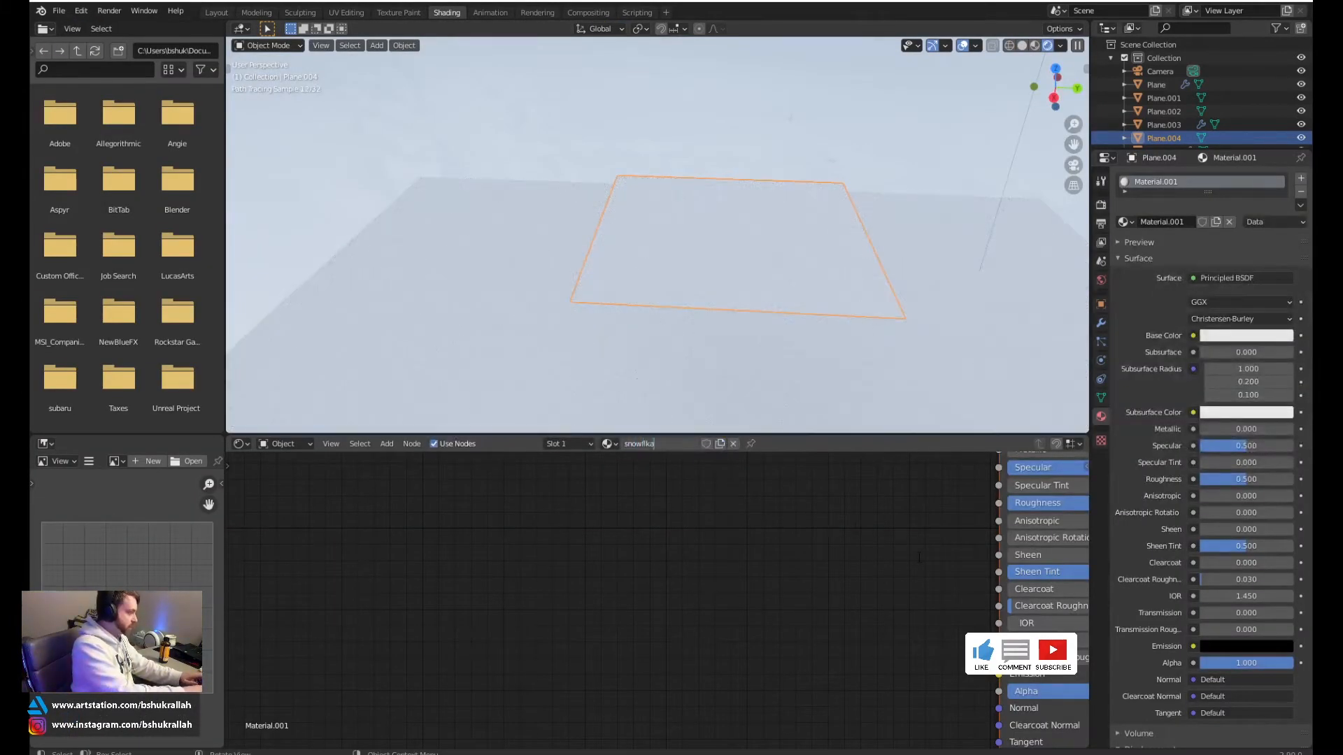
text(owflake)
key(Return)
Add an Image Texture node using the FLOOR_ALPHA image and link its Color output to the Principled BSDF's Alpha input
middle_drag(814, 232, 837, 200)
key(Home)
key(shift+a)
mouse_move(599, 528)
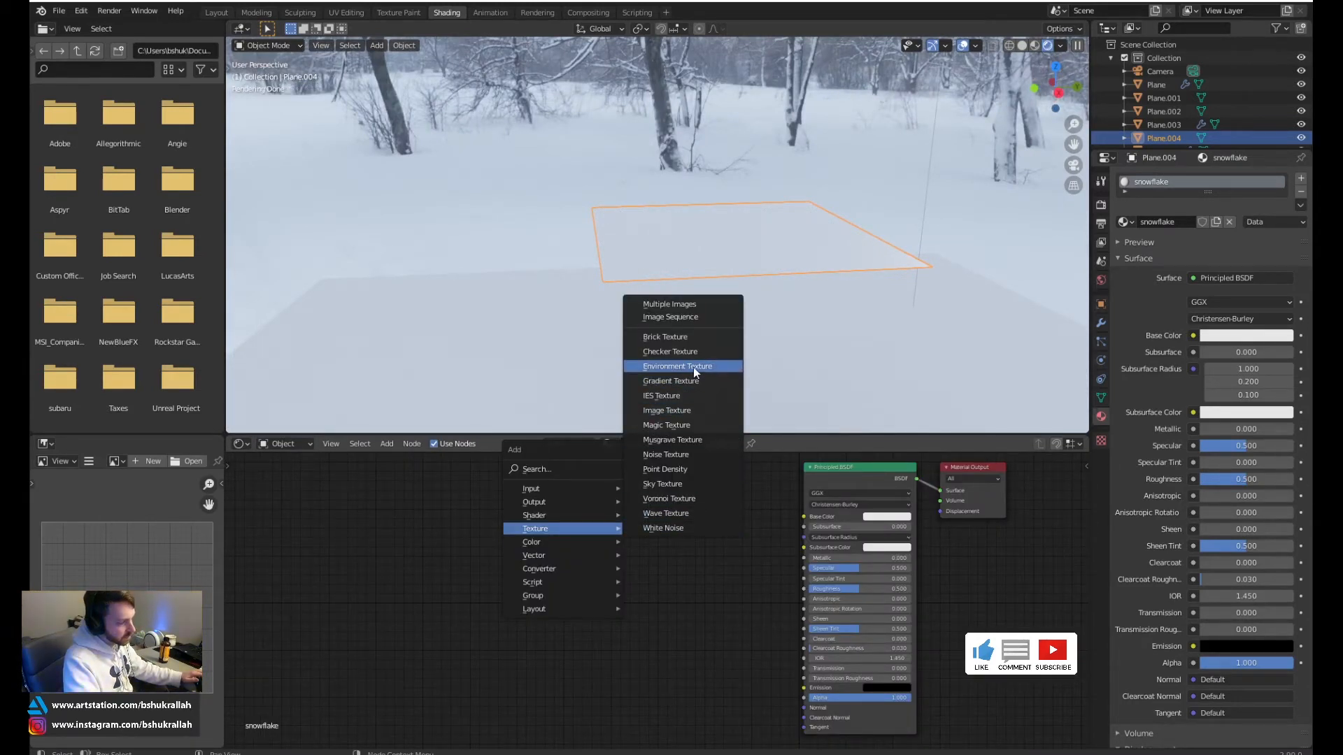
key(shift+a)
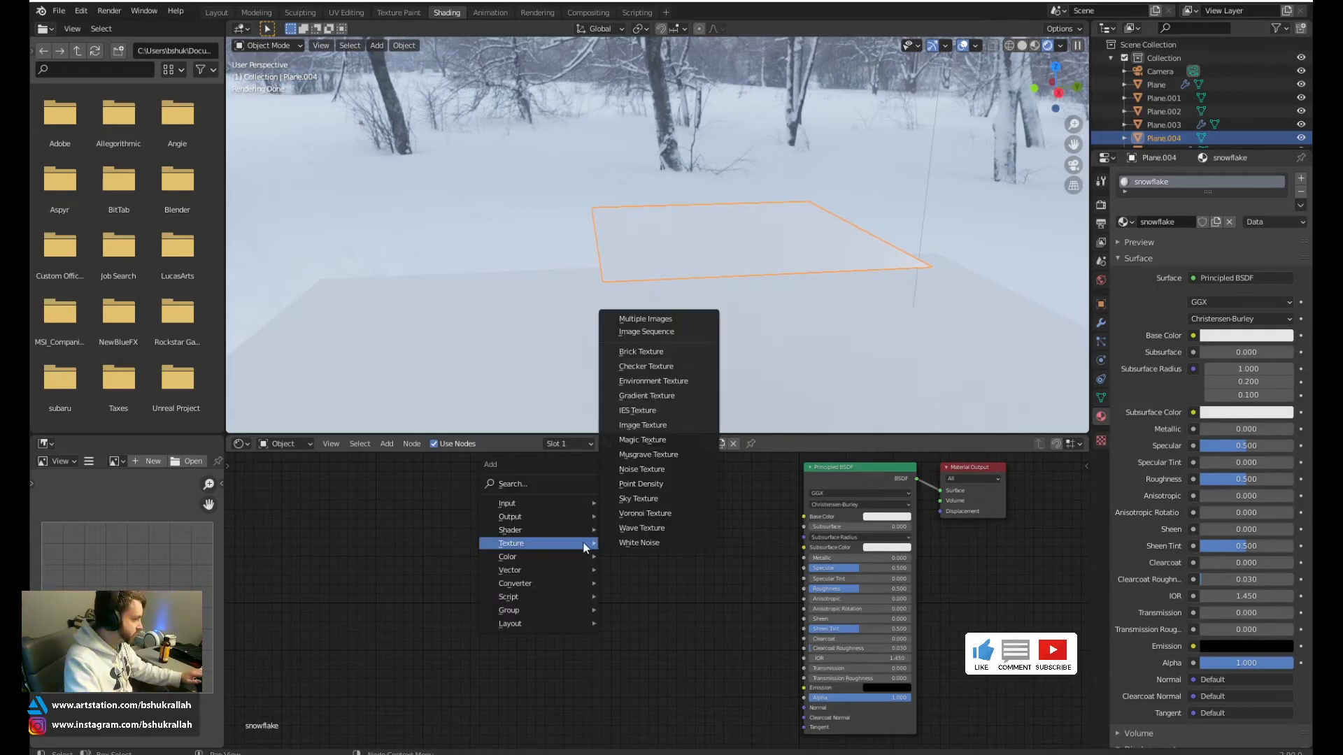
click(651, 424)
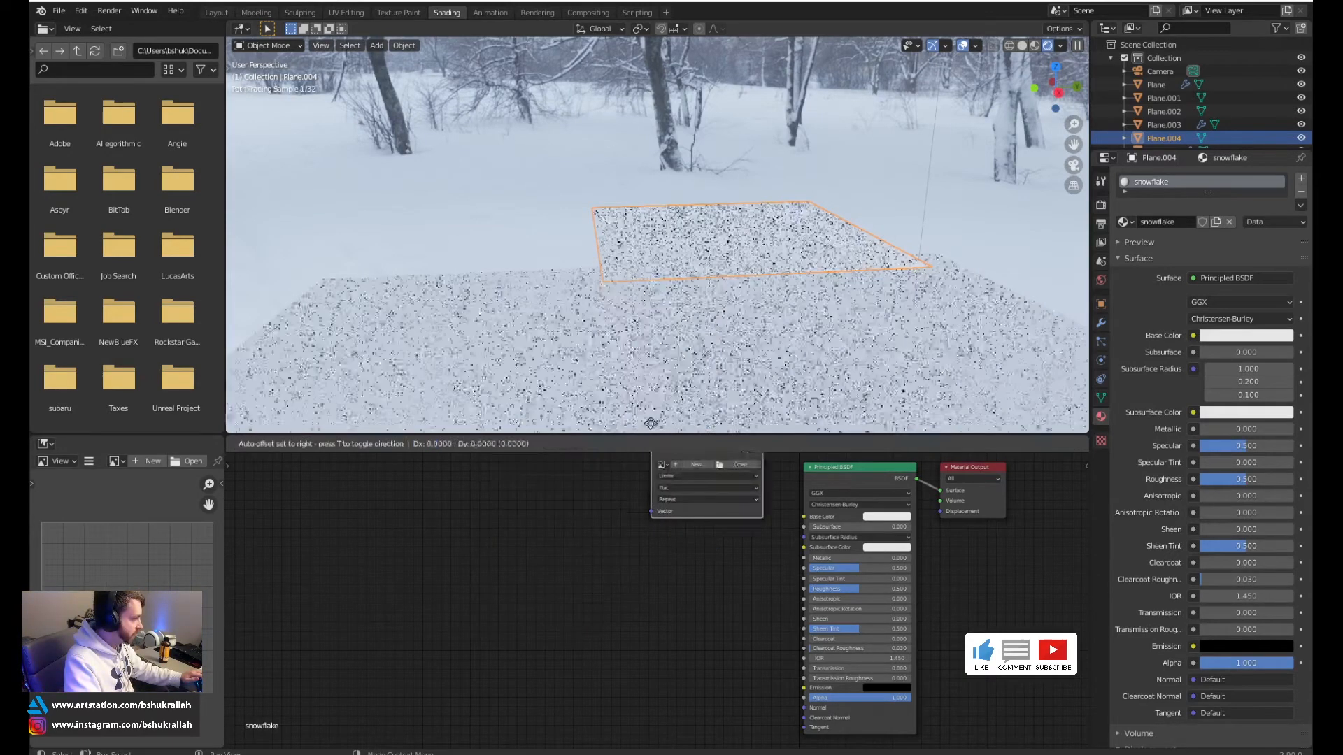
click(584, 537)
click(575, 570)
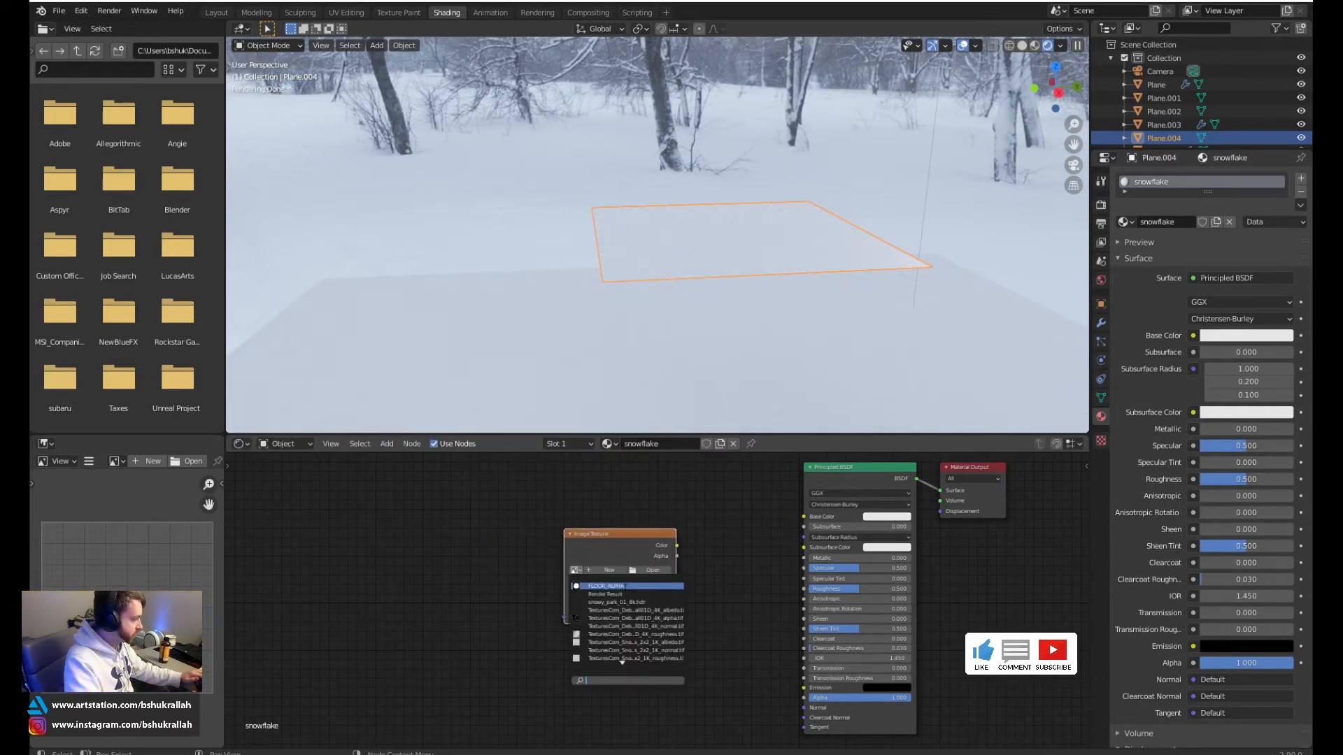
click(615, 586)
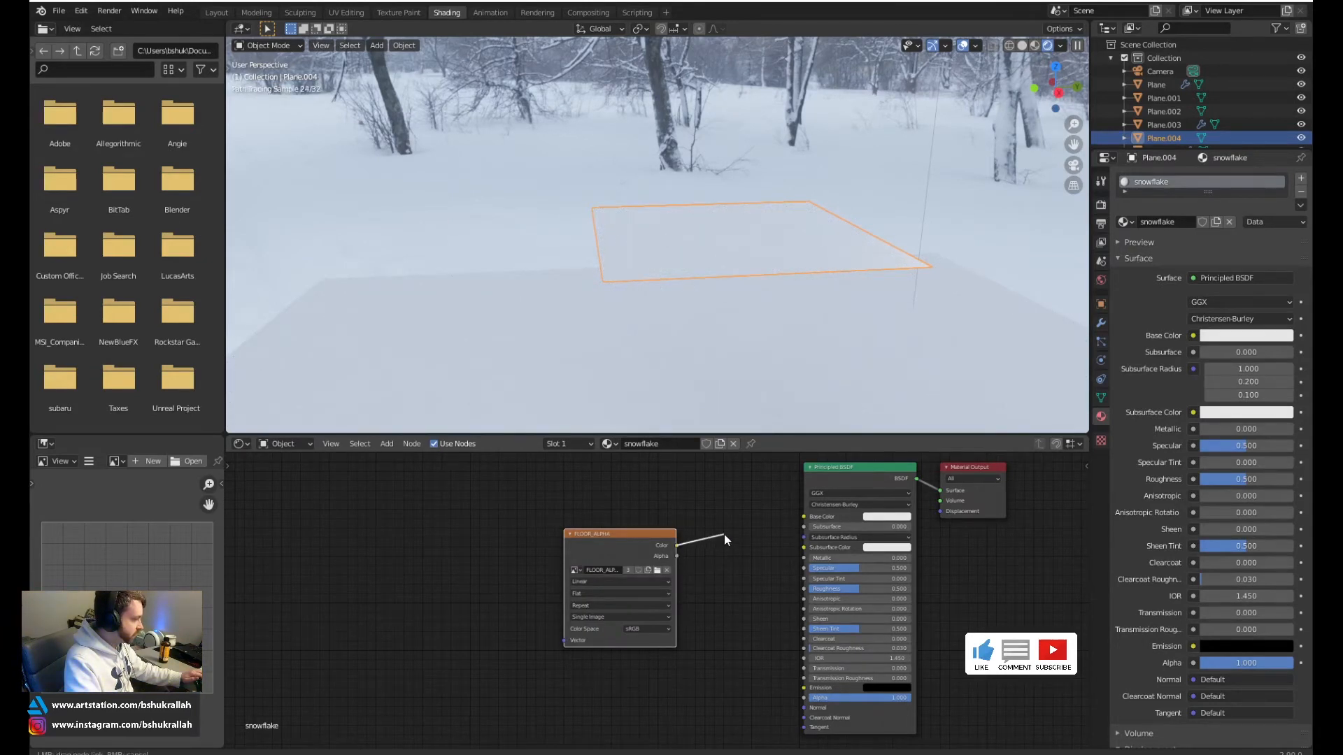
drag(779, 689, 803, 698)
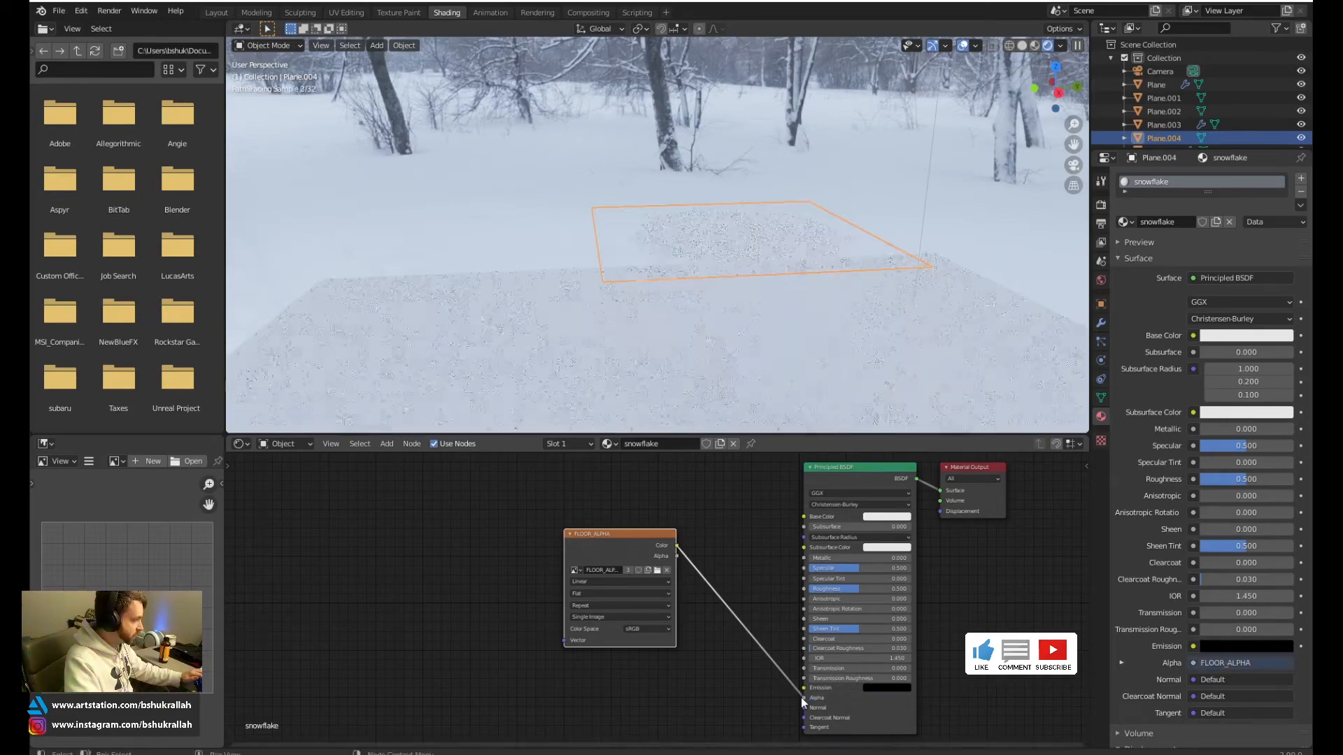
Darken the snowflake material's Base Color to a neutral mid-grey and check the plane against the snow
middle_drag(707, 266, 703, 238)
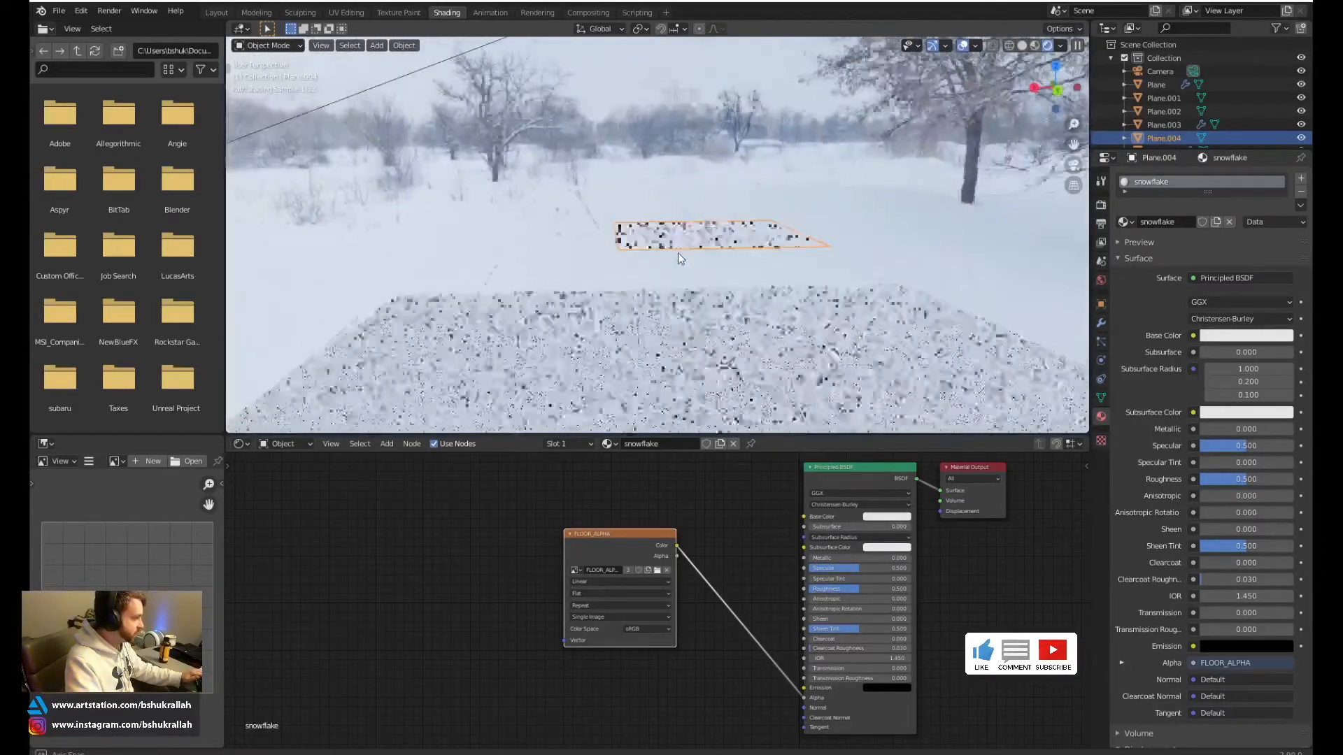
click(875, 518)
drag(944, 393, 943, 414)
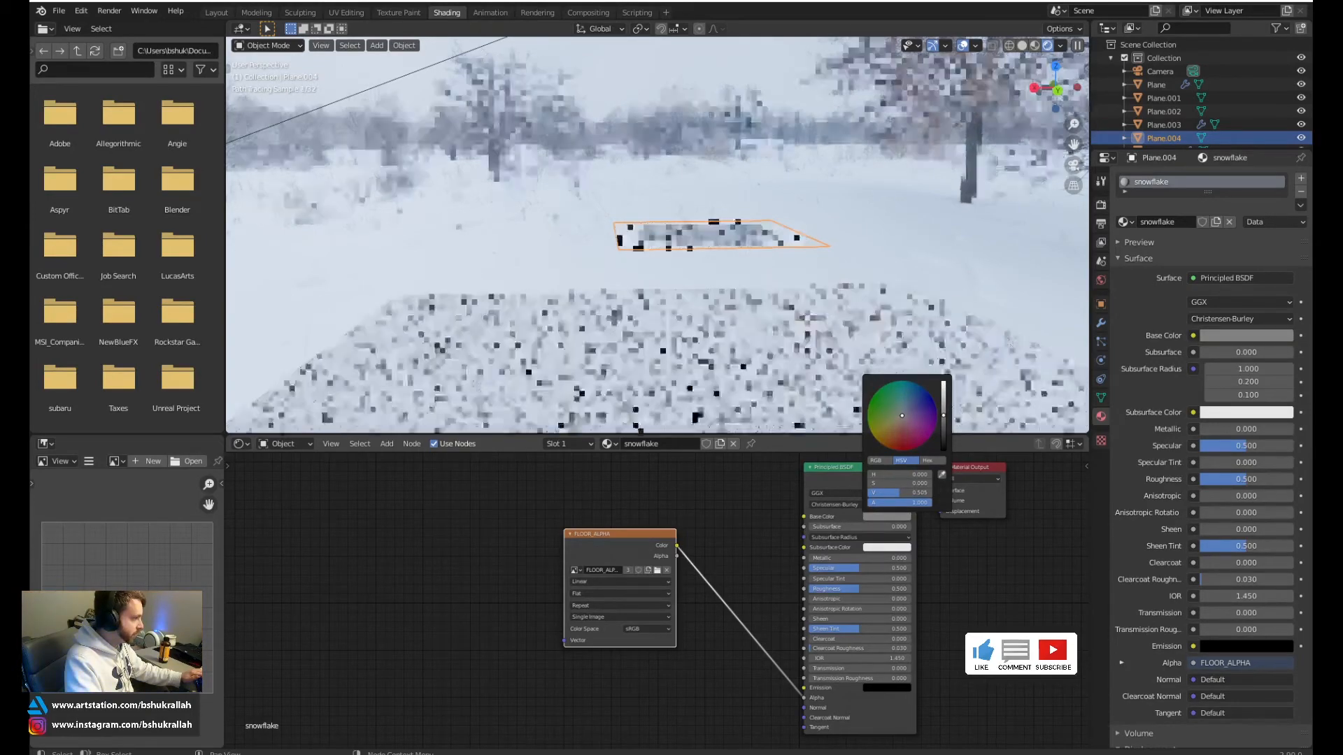
drag(943, 413, 943, 409)
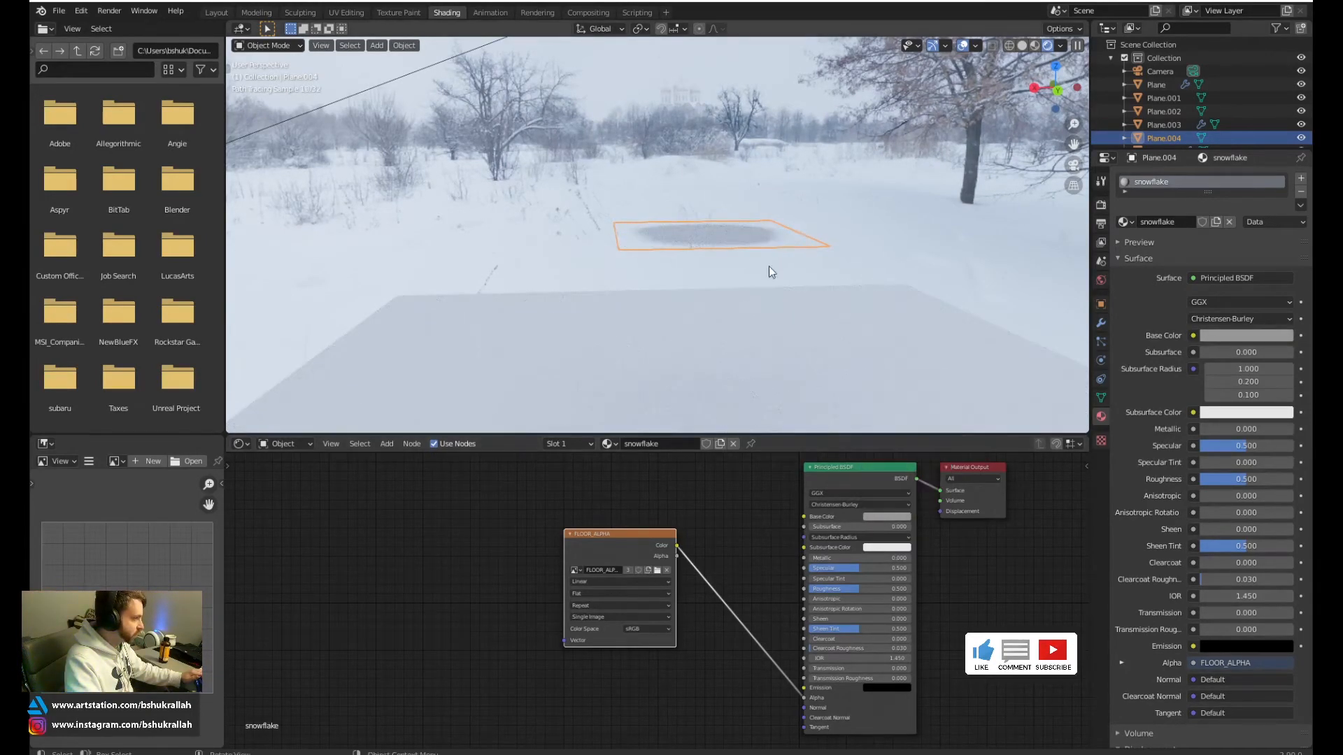
middle_drag(654, 262, 678, 299)
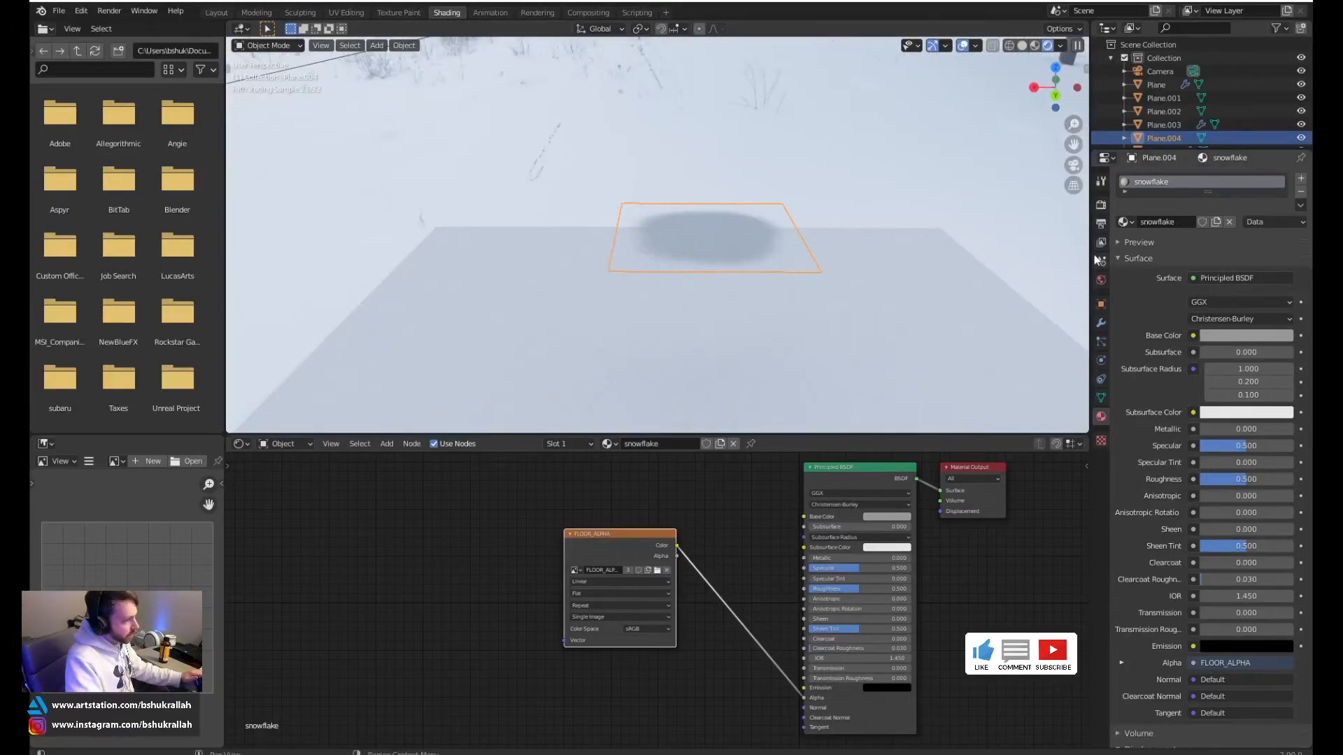
Rename the small plane object as snowflake
double_click(1157, 138)
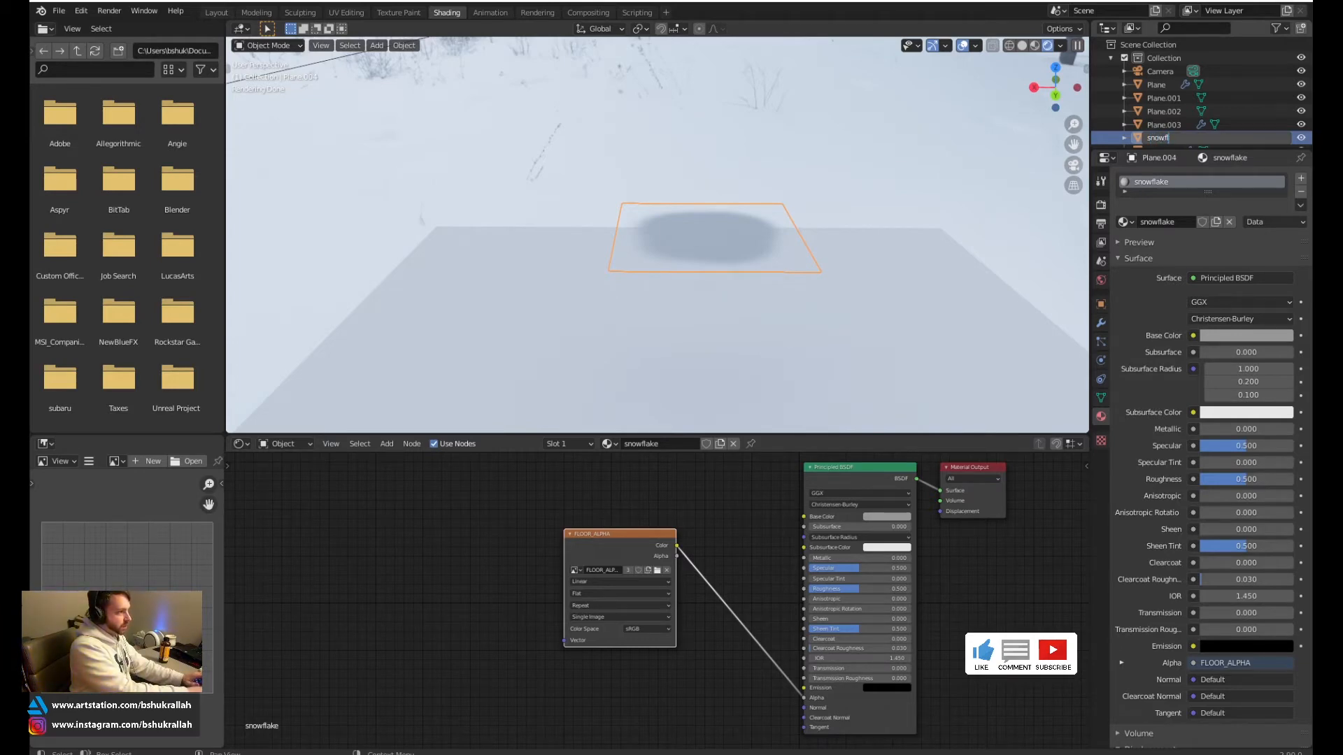
text(snowflake)
key(Return)
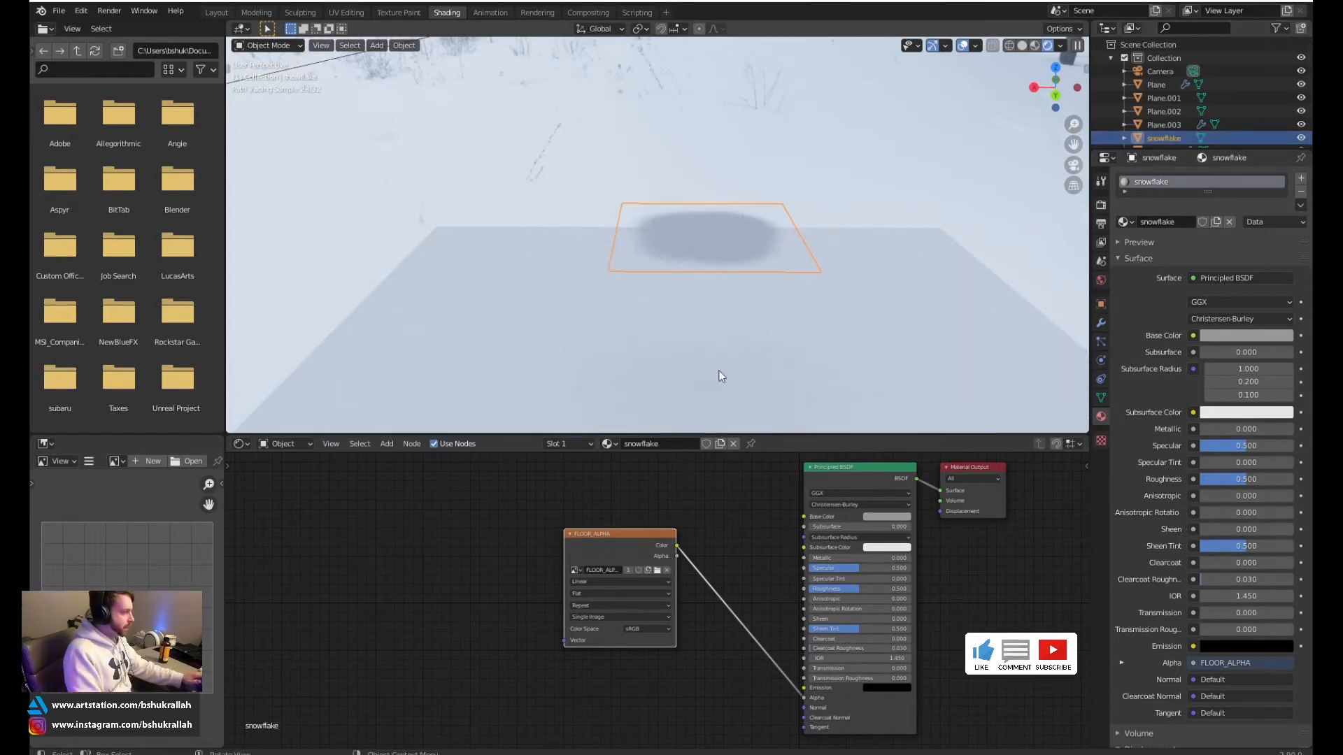
Set the emitter plane's particle system to render the snowflake object as its instance object and preview the emission
middle_drag(497, 333, 635, 296)
click(596, 275)
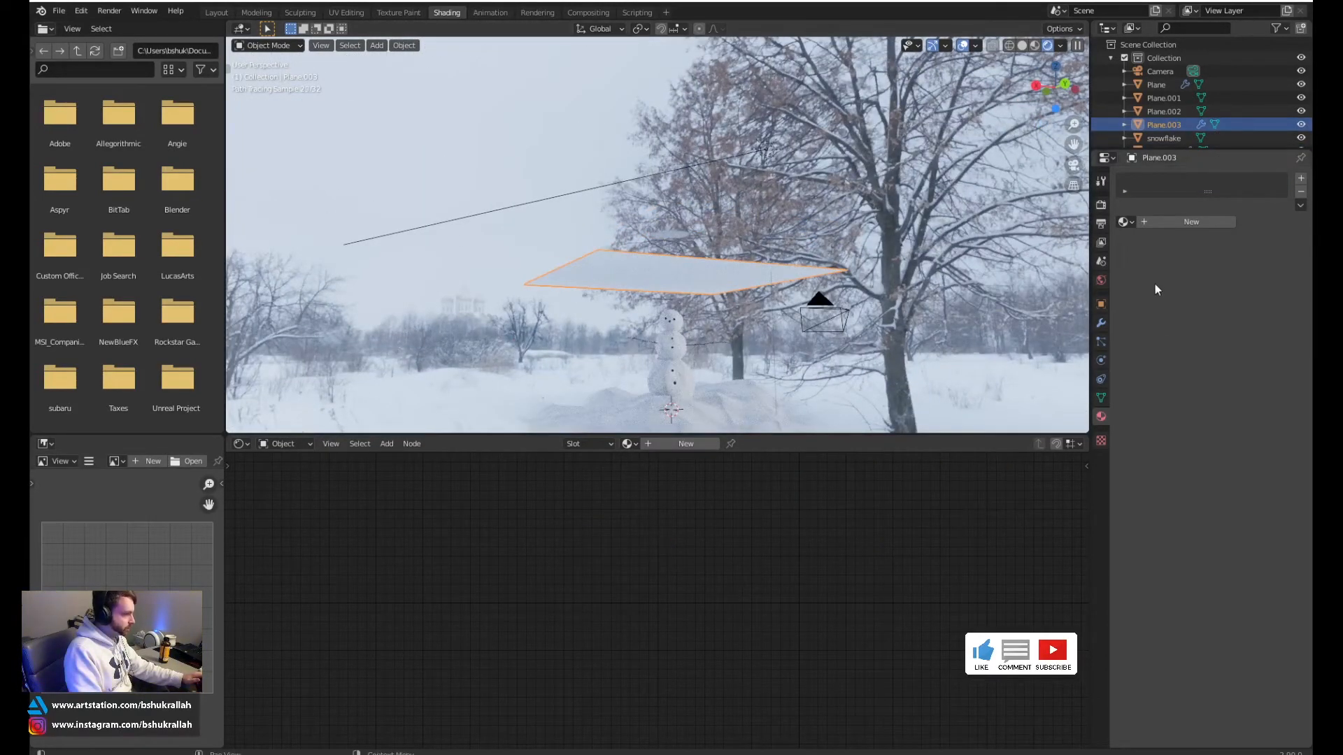
click(1099, 341)
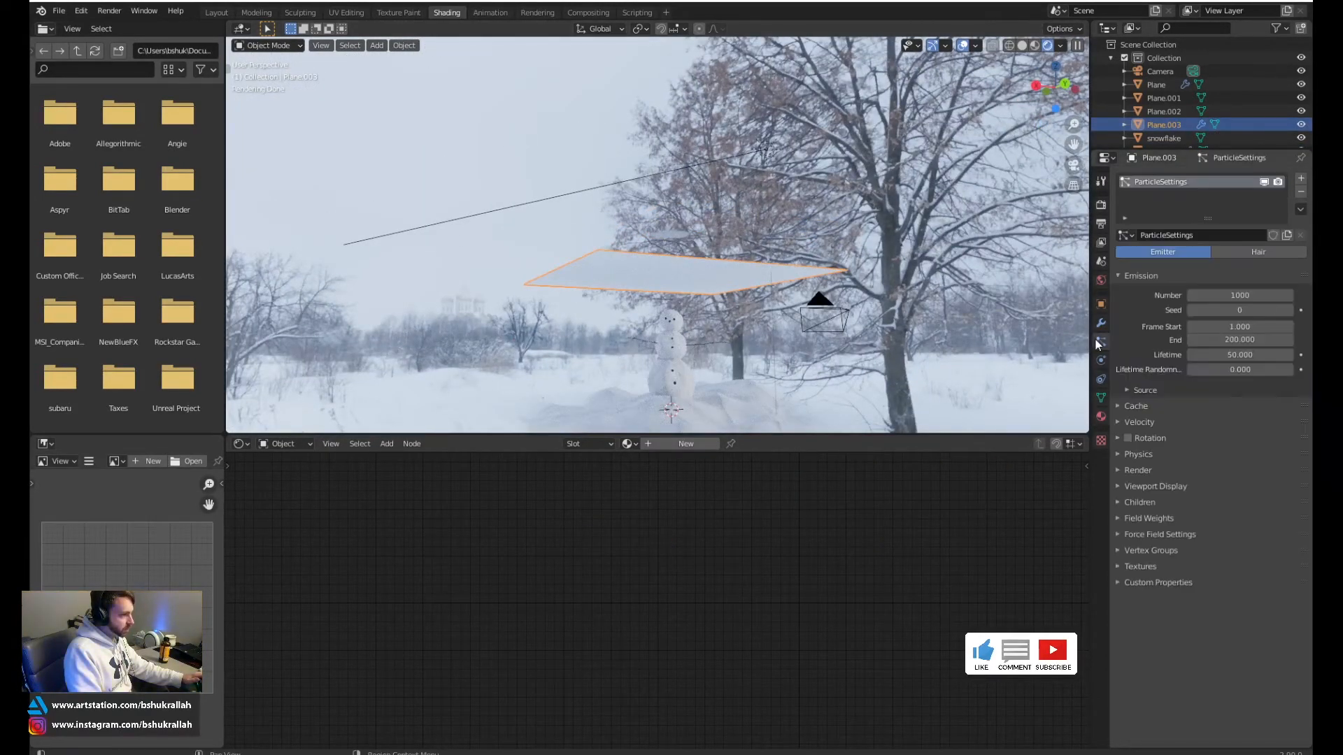
click(1119, 473)
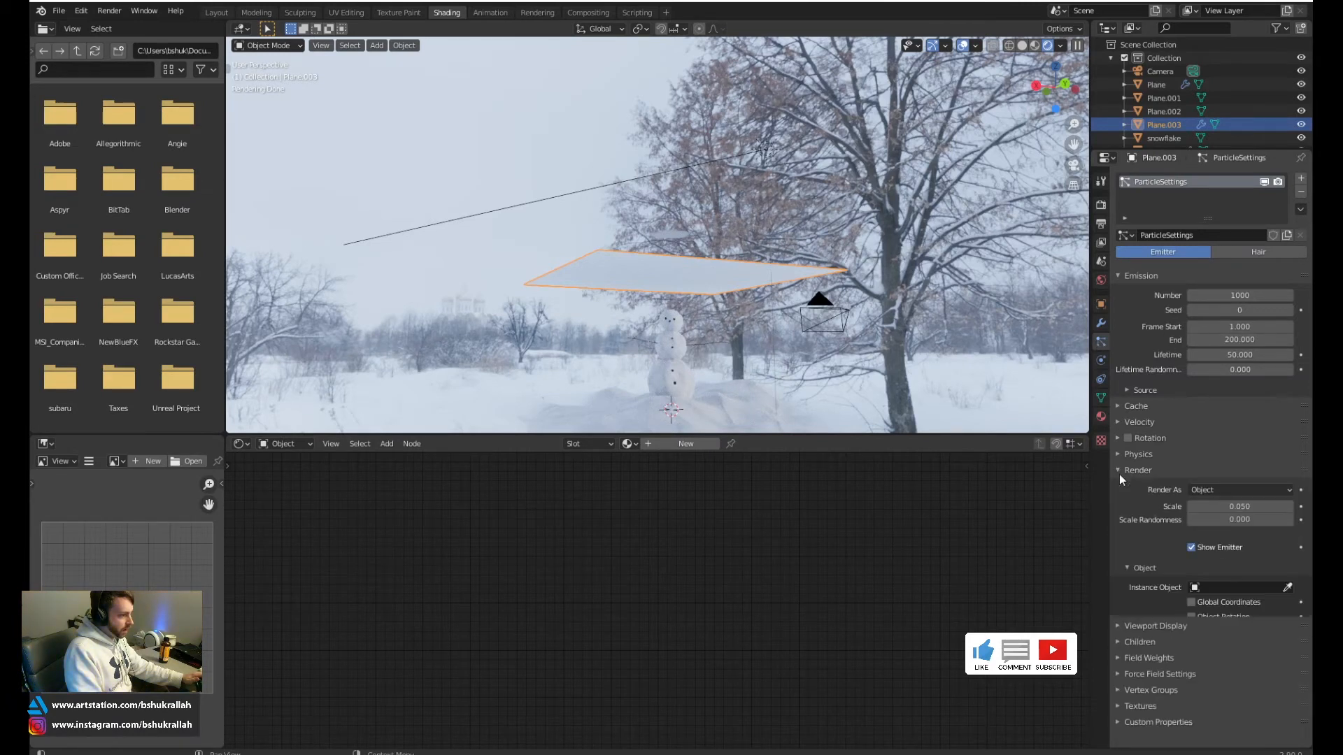
scroll(1175, 539, down, 1)
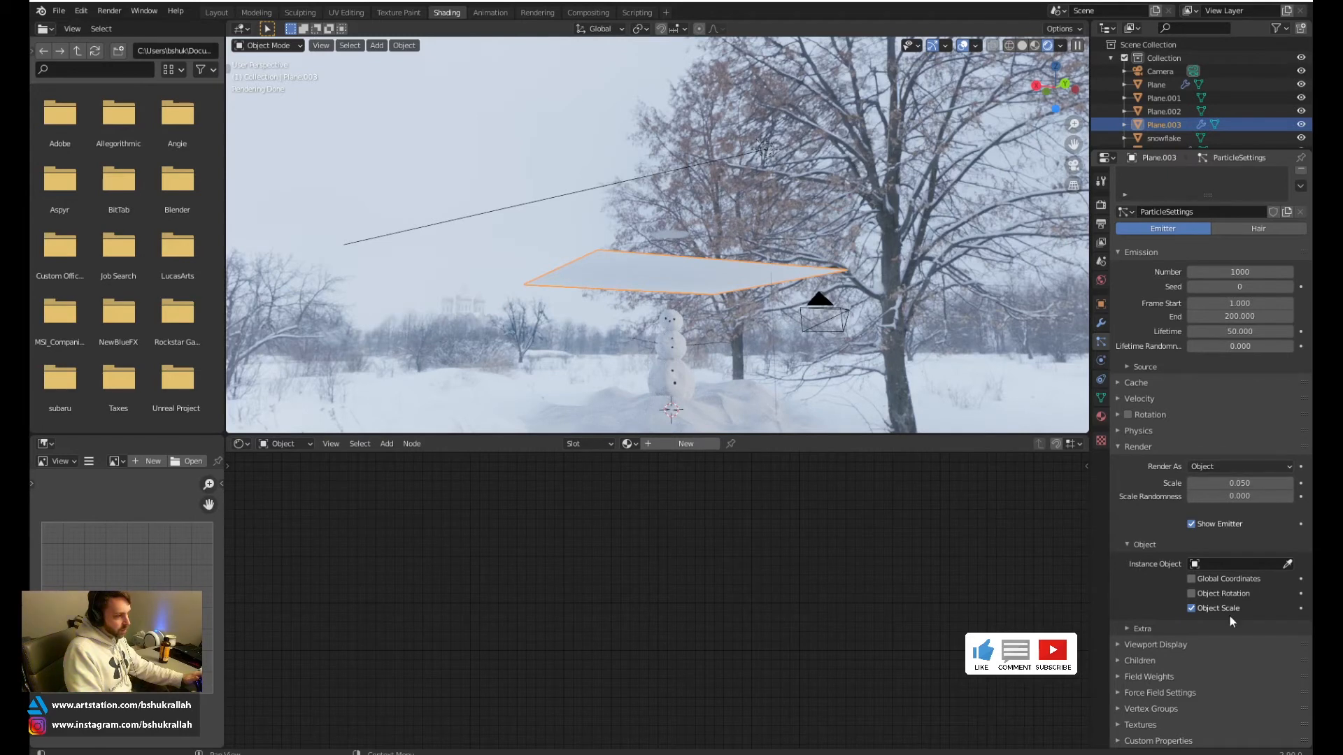
click(1194, 565)
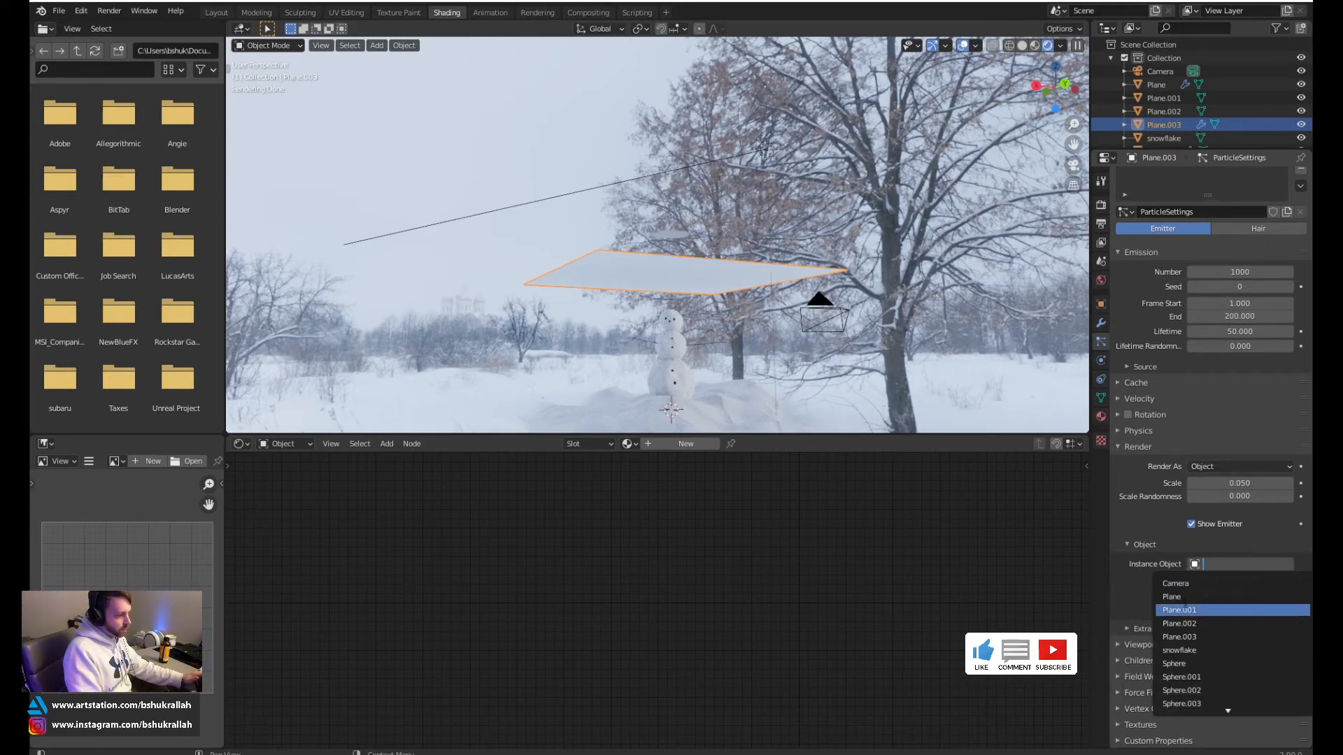
click(1182, 651)
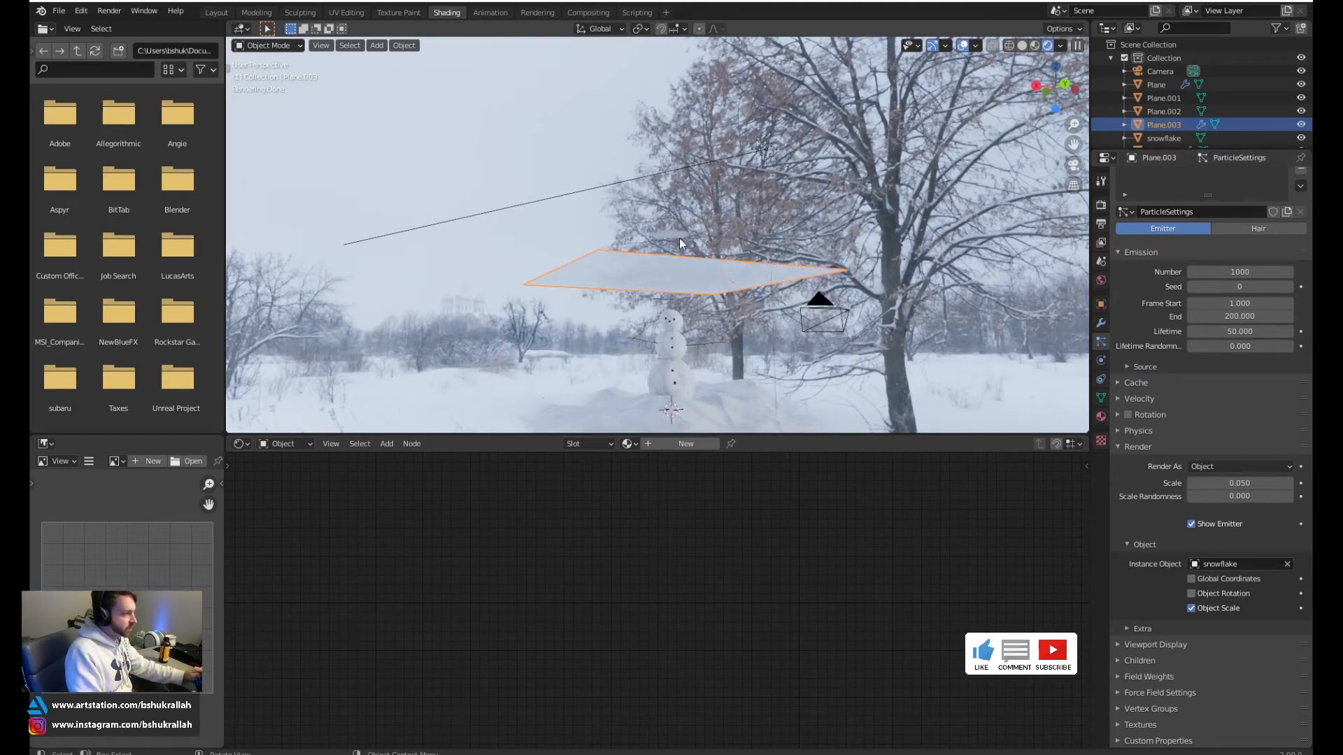
key(space)
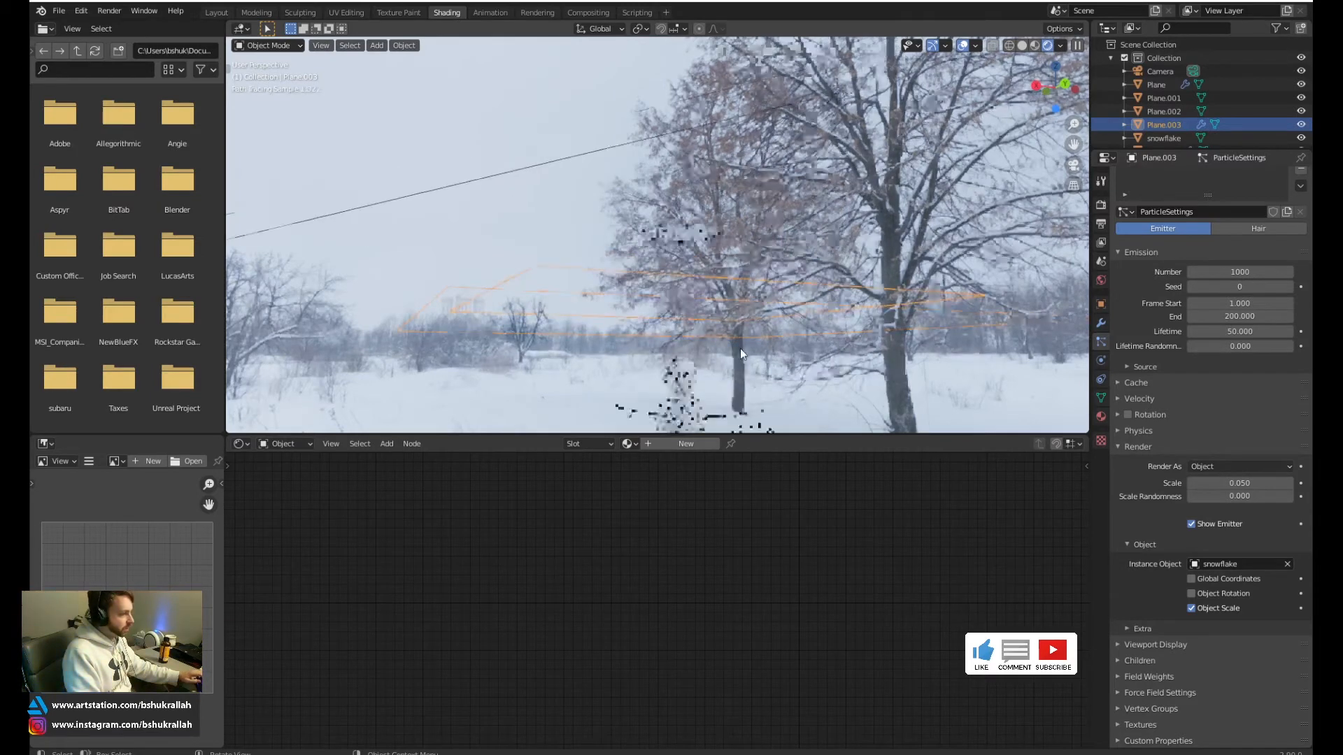
key(Escape)
Set the emitter plane's particle number to 3000 and its render scale to 0.5
click(1214, 296)
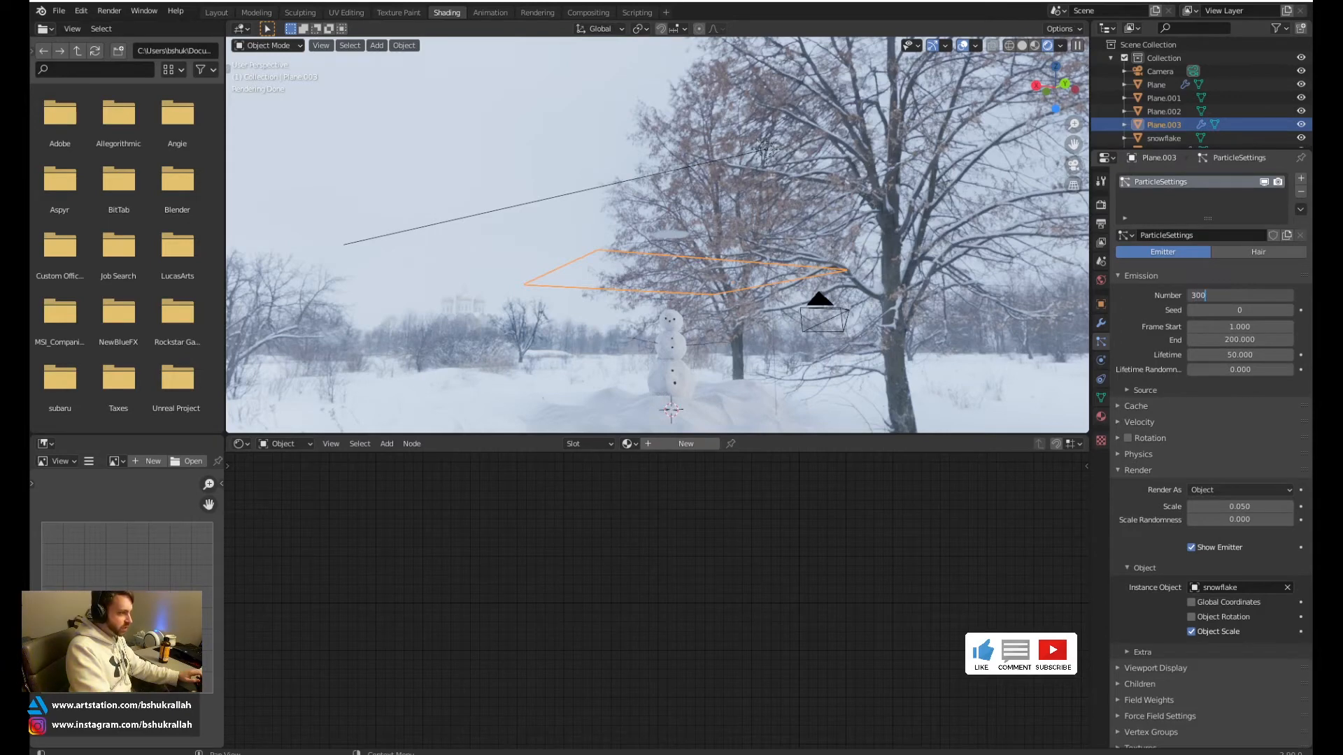
key(Return)
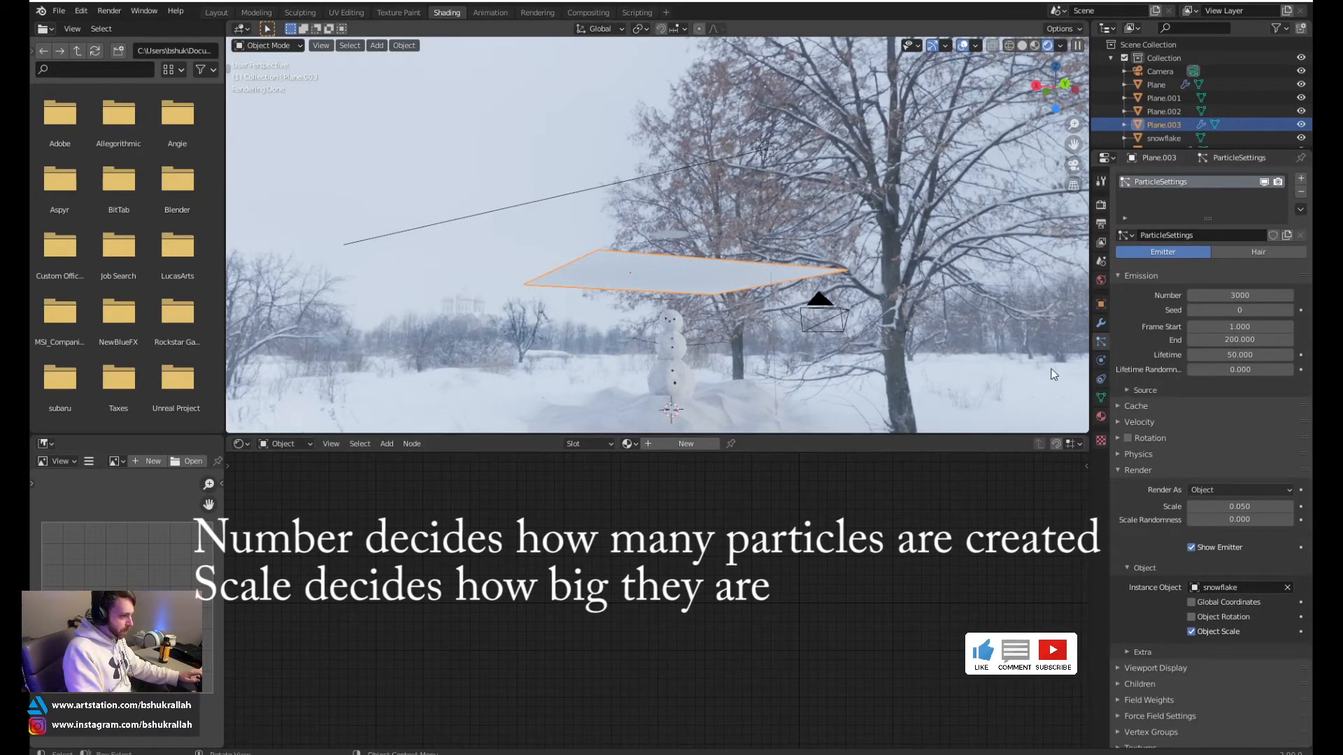
click(1231, 507)
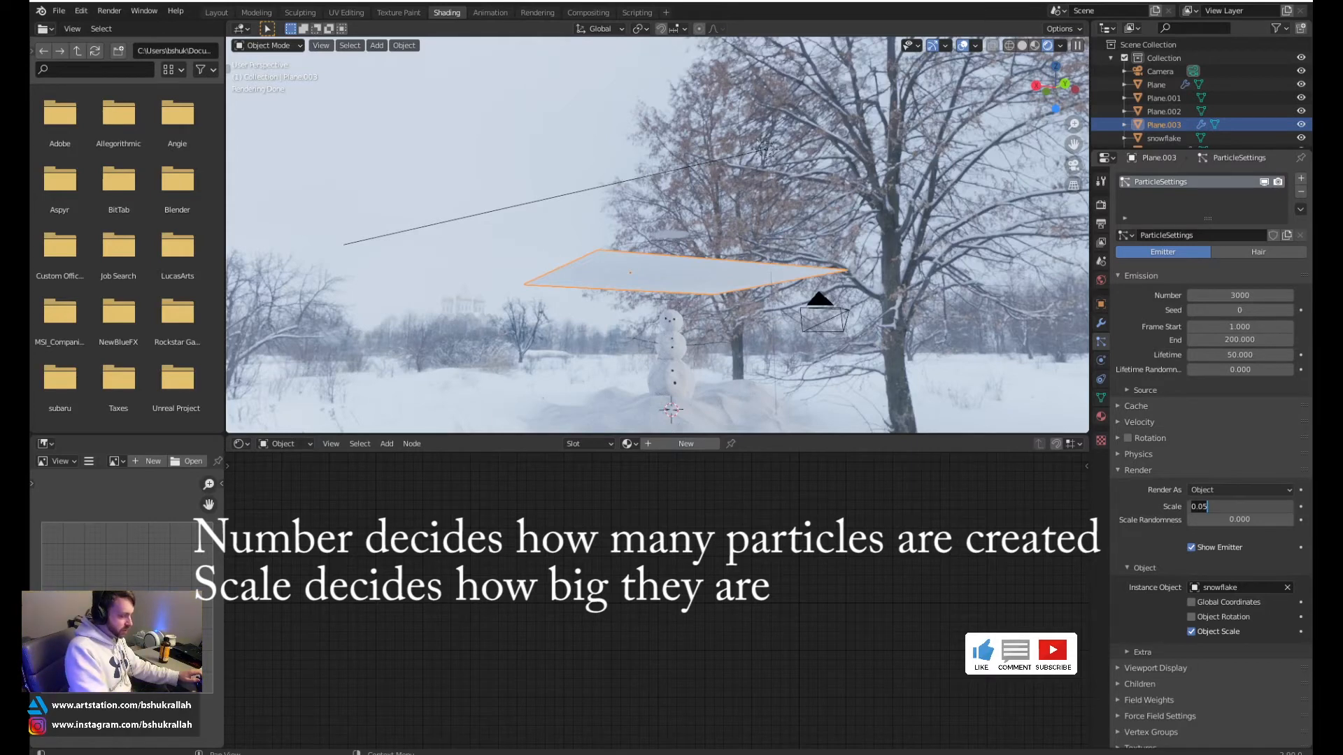
text(.5)
key(Return)
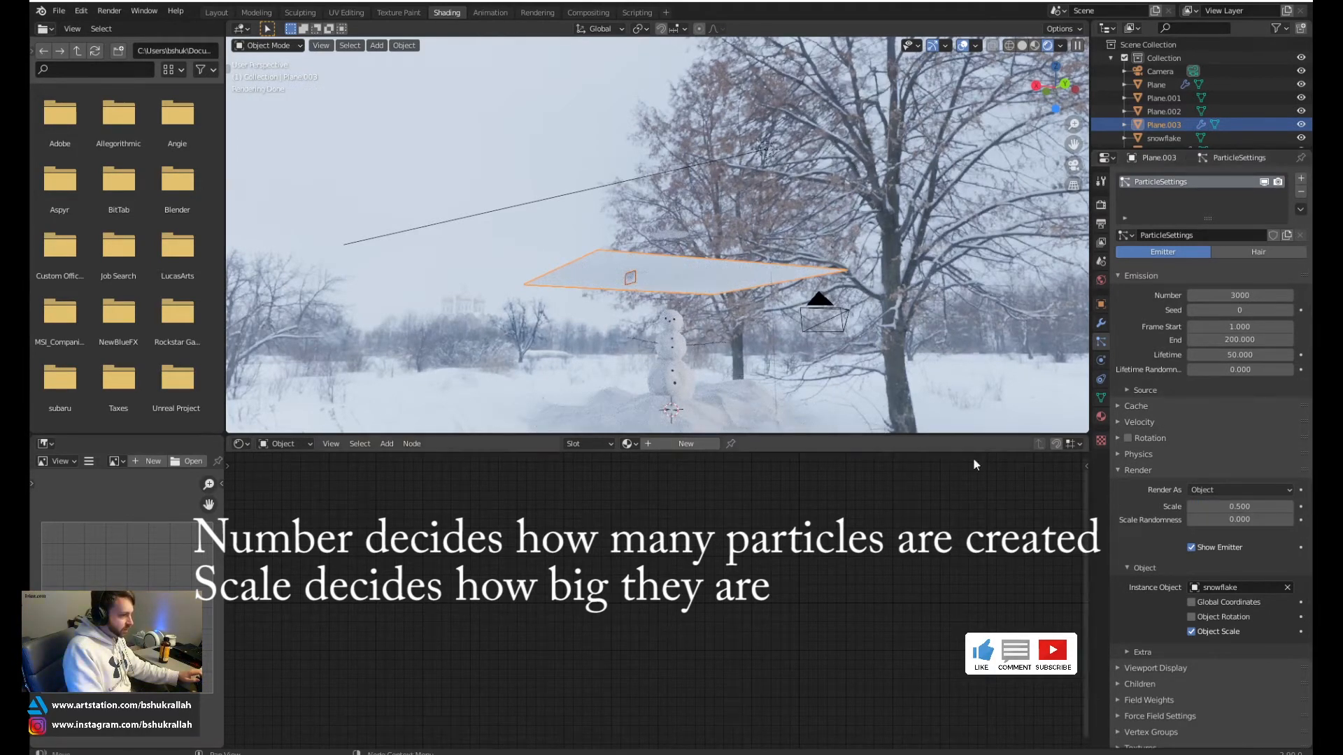
scroll(670, 316, up, 4)
shift+middle_drag(670, 316, 712, 250)
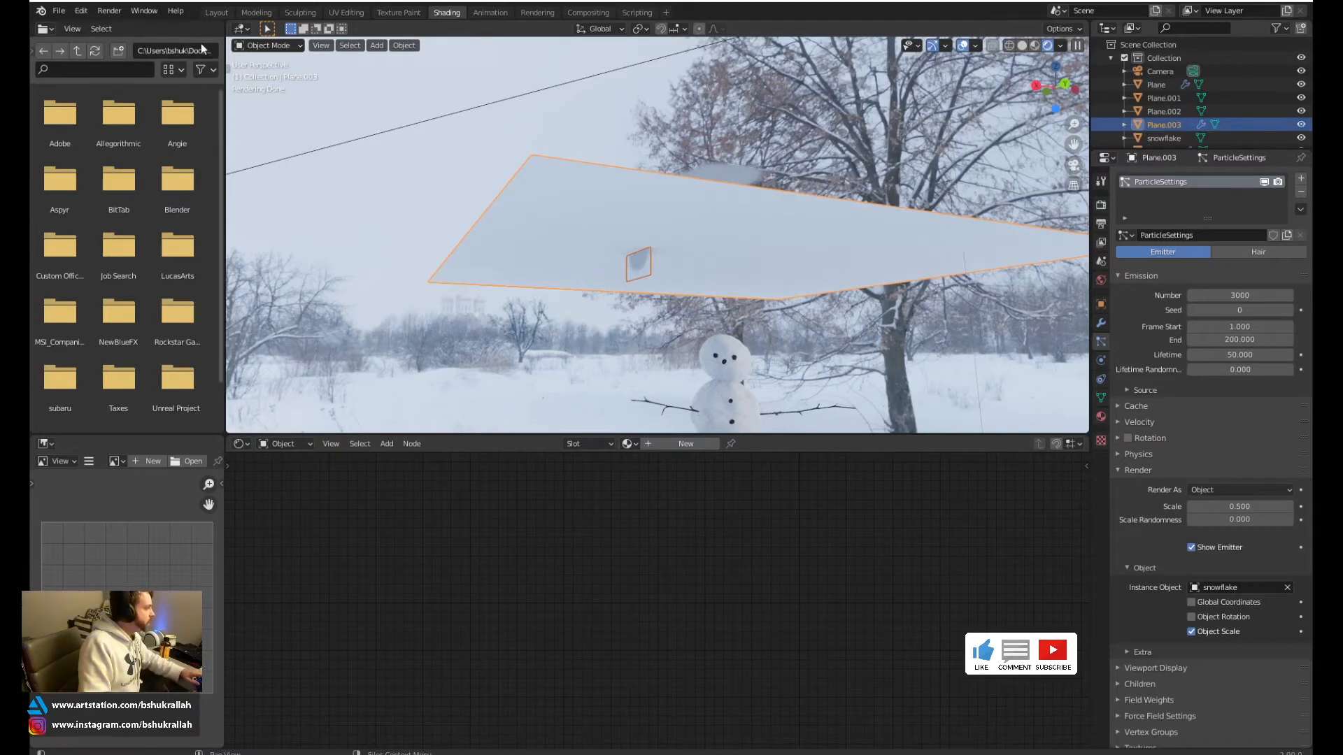
Switch to the Layout workspace, play the snowfall to about frame 71, and select the snowflake object above the emitter
click(217, 12)
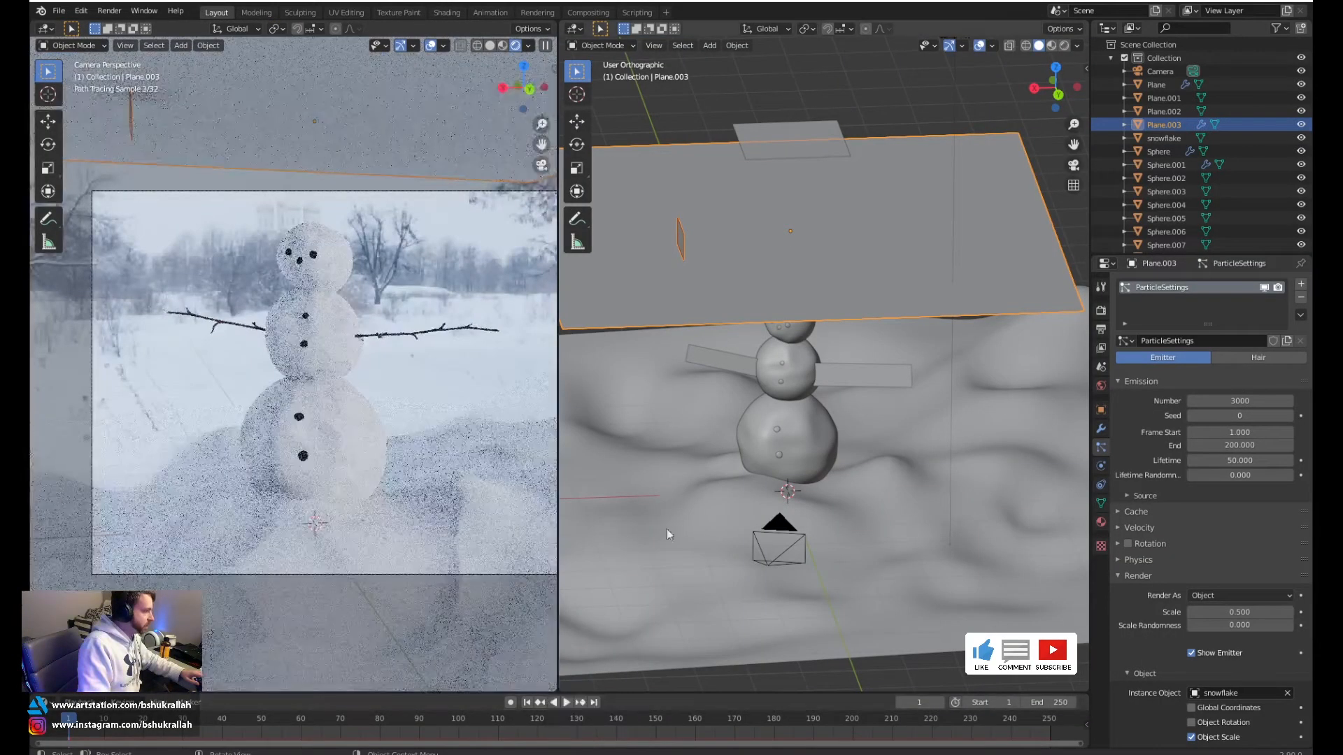
middle_drag(665, 529, 752, 414)
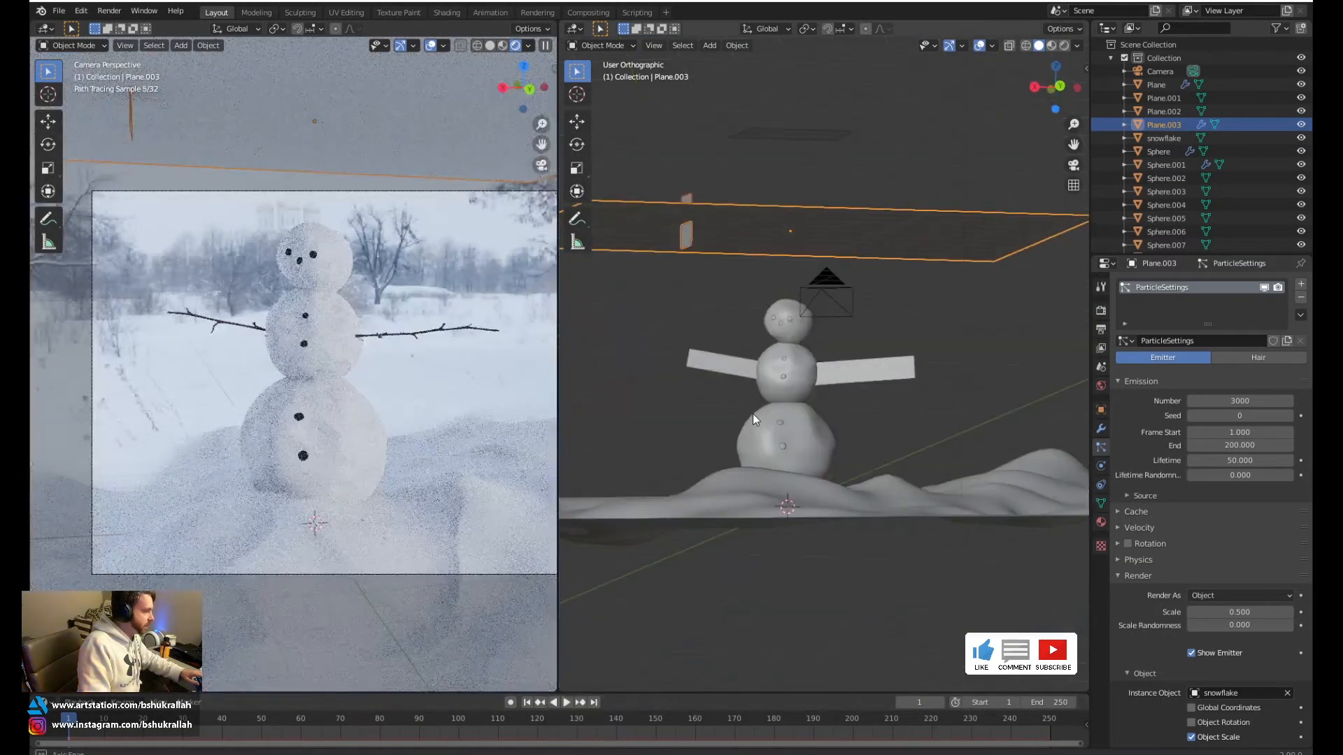
click(569, 704)
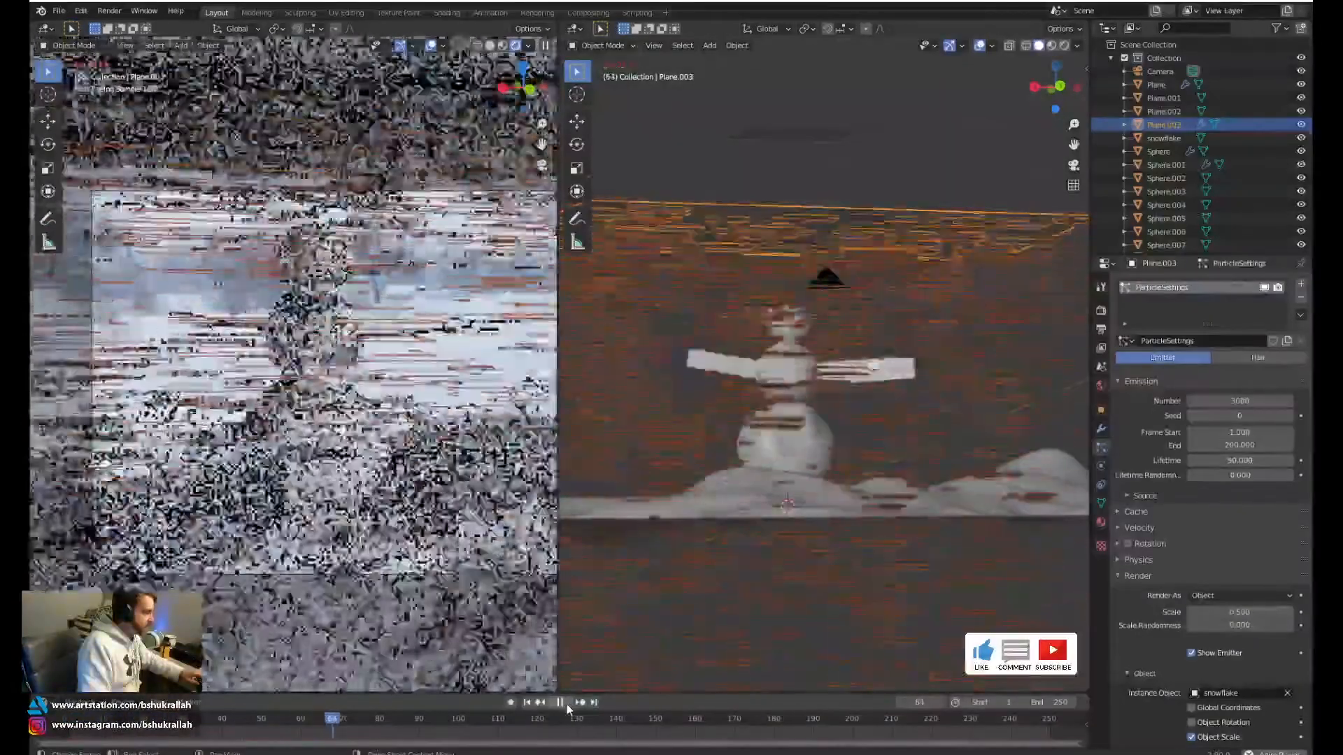
click(565, 704)
mouse_move(798, 230)
middle_down()
mouse_move(774, 243)
mouse_move(804, 237)
middle_up()
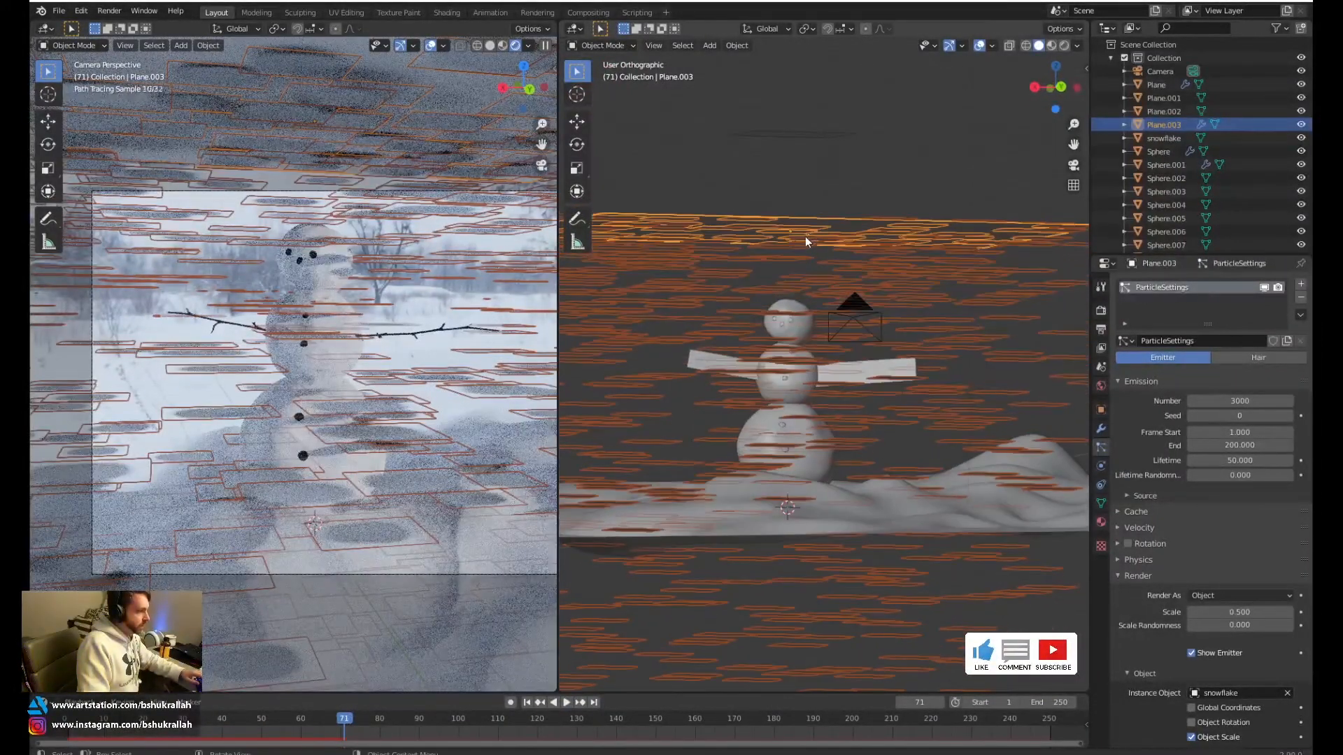
click(807, 136)
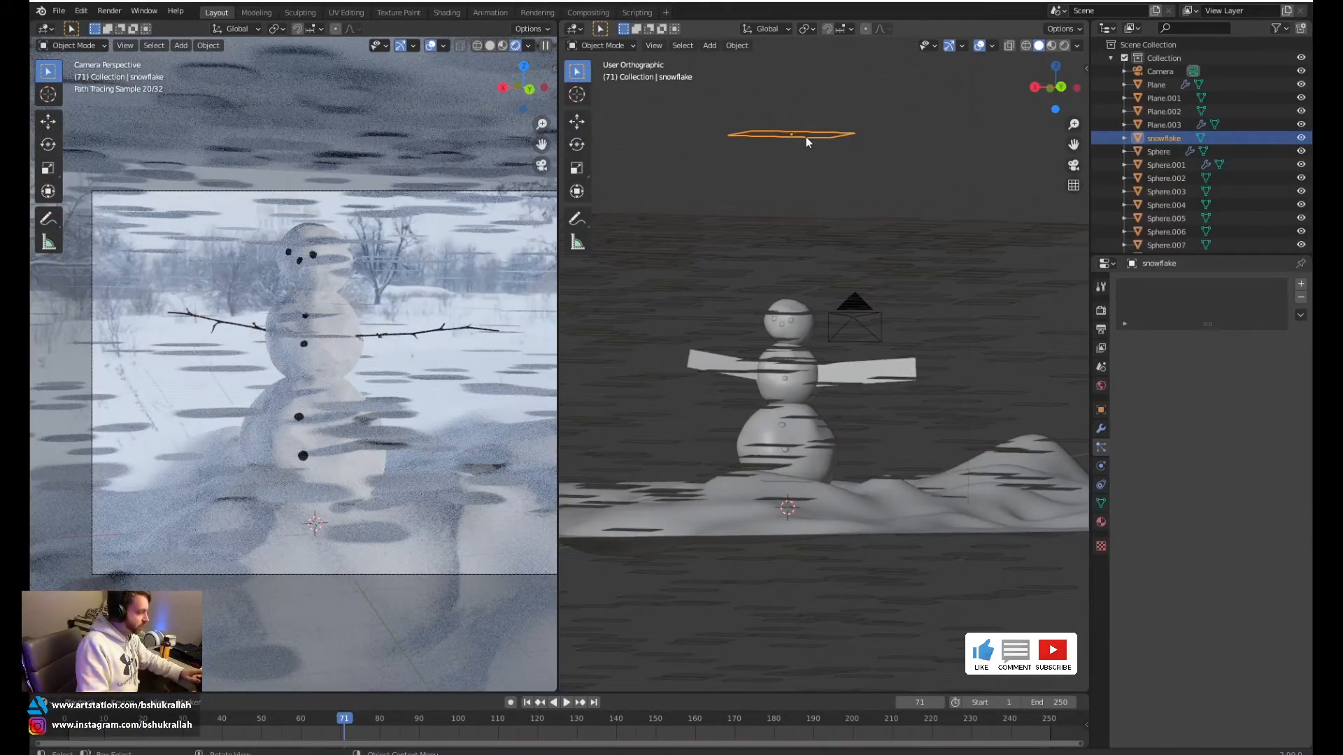
key(r)
key(r)
right_click(819, 171)
In Edit Mode, trackball-rotate the snowflake mesh to face the camera and scale it down to about 0.13
key(Tab)
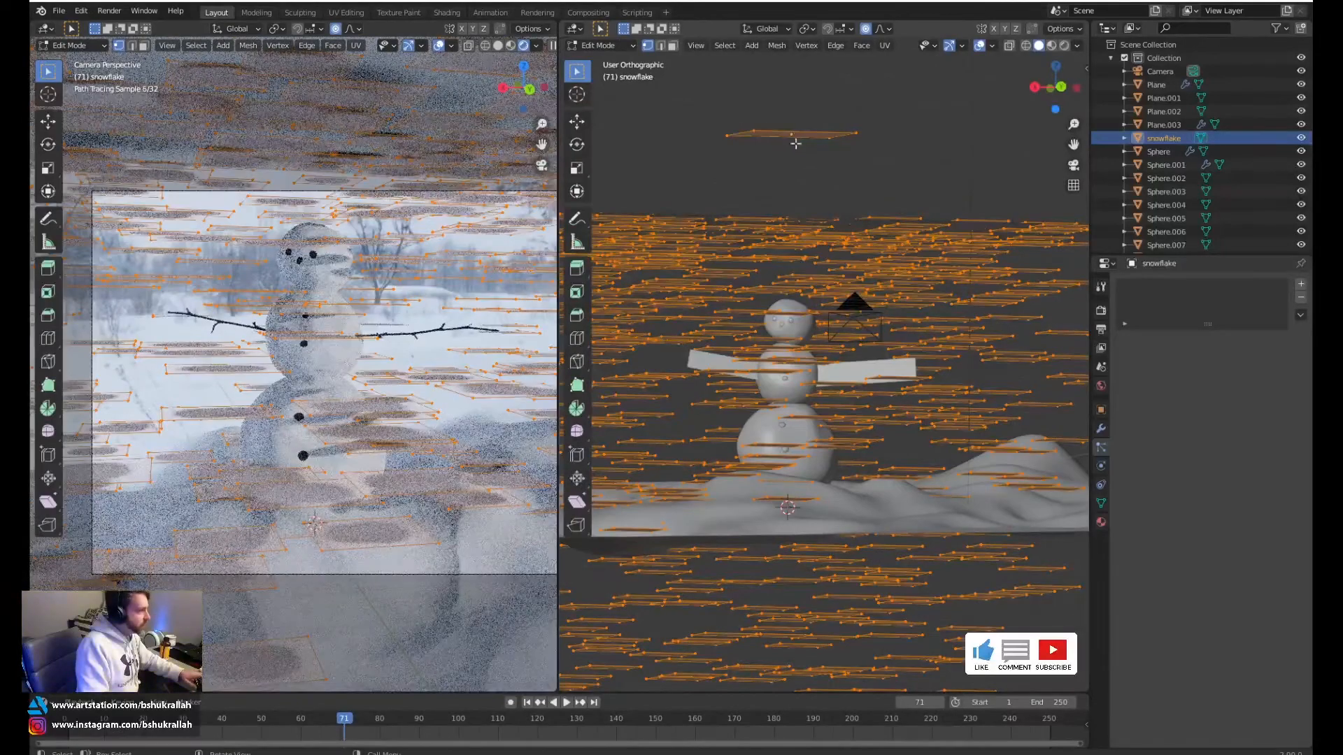
key(r)
key(r)
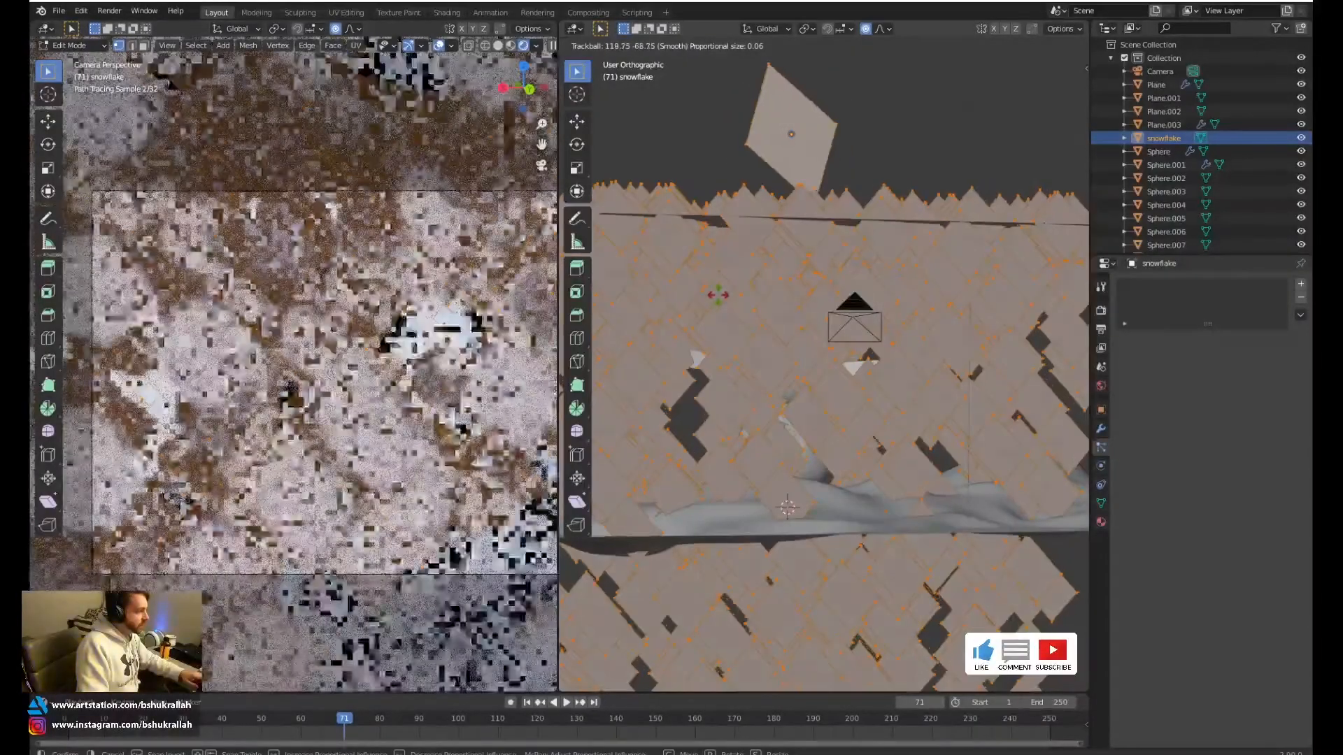
click(710, 292)
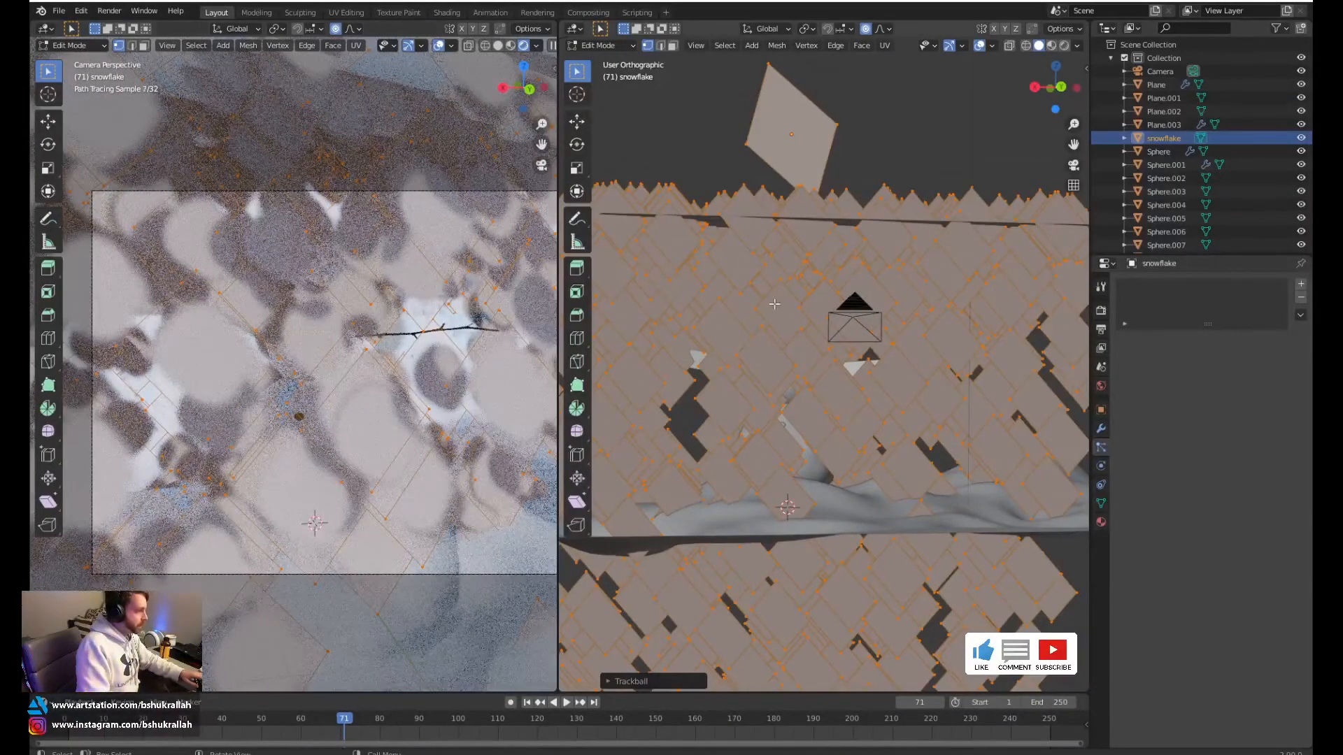
key(s)
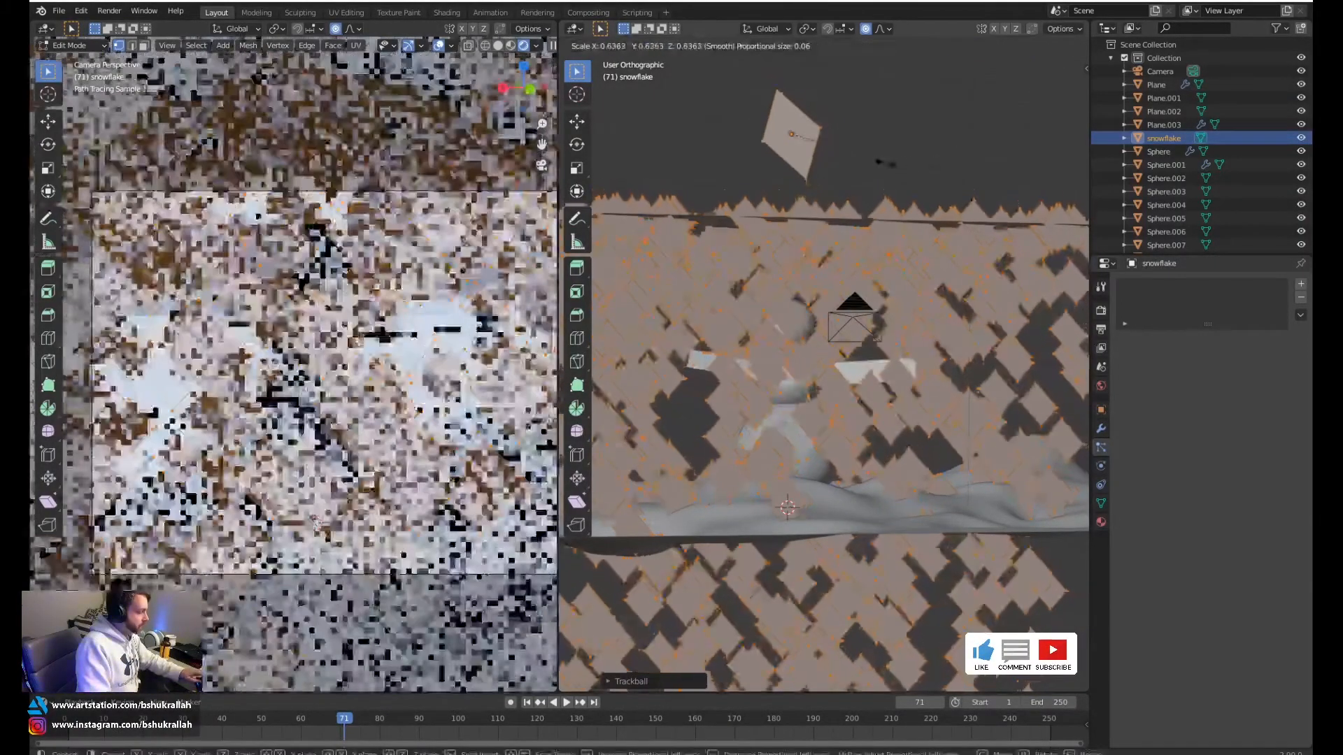
click(795, 147)
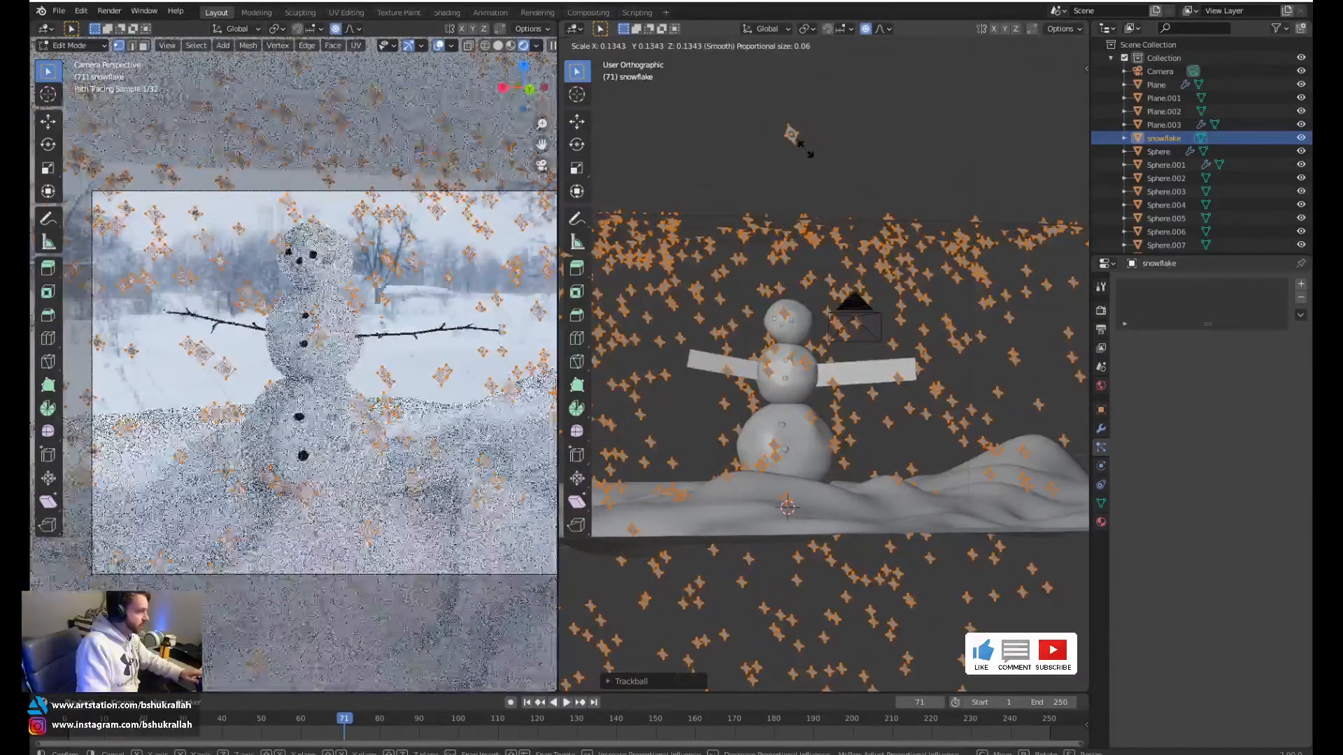
key(Tab)
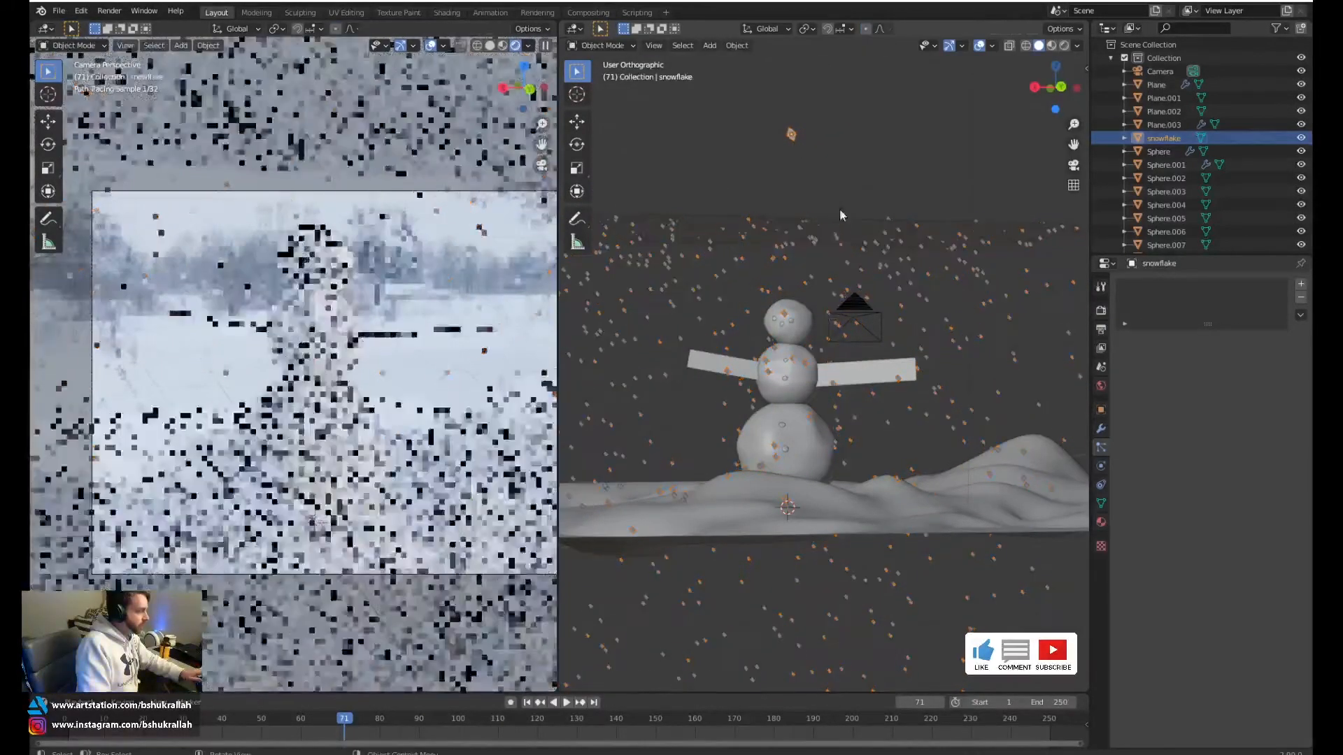
Set the emitter plane's particle render scale to 0.3 and its scale randomness to 1
click(837, 228)
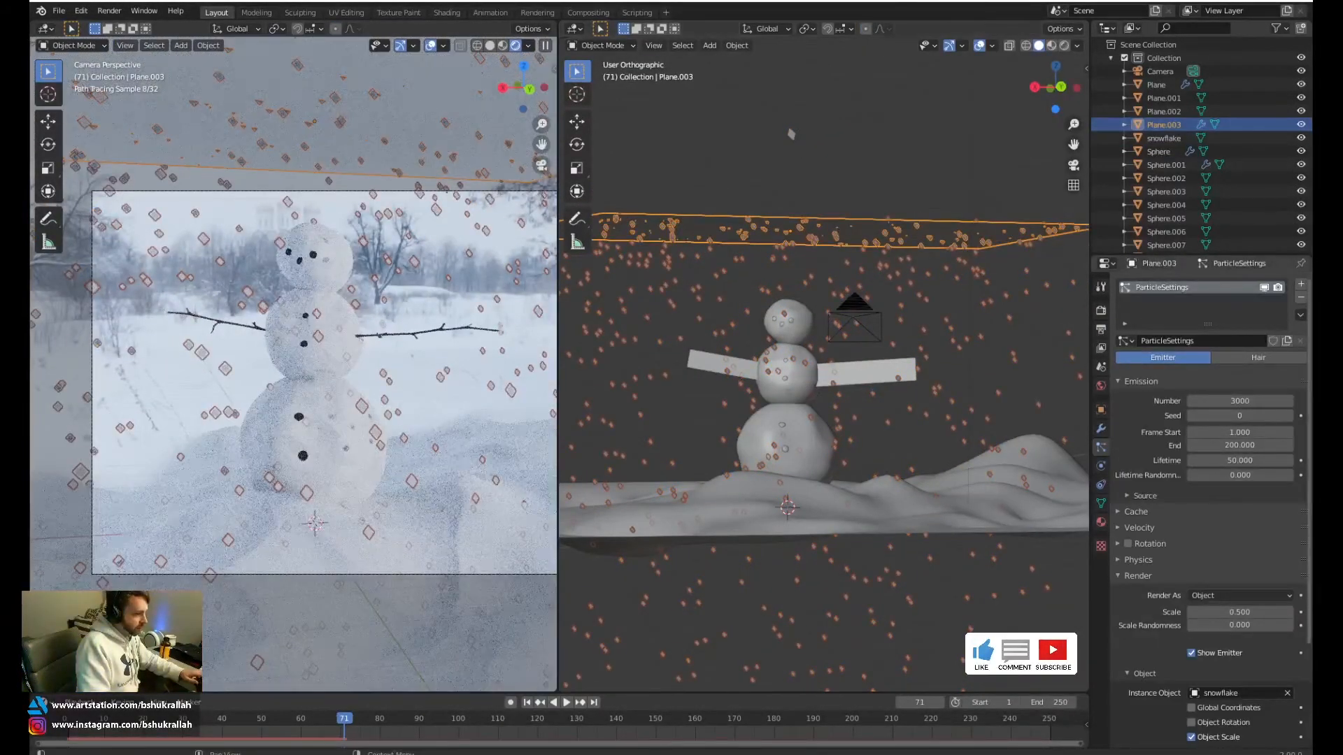
click(1239, 612)
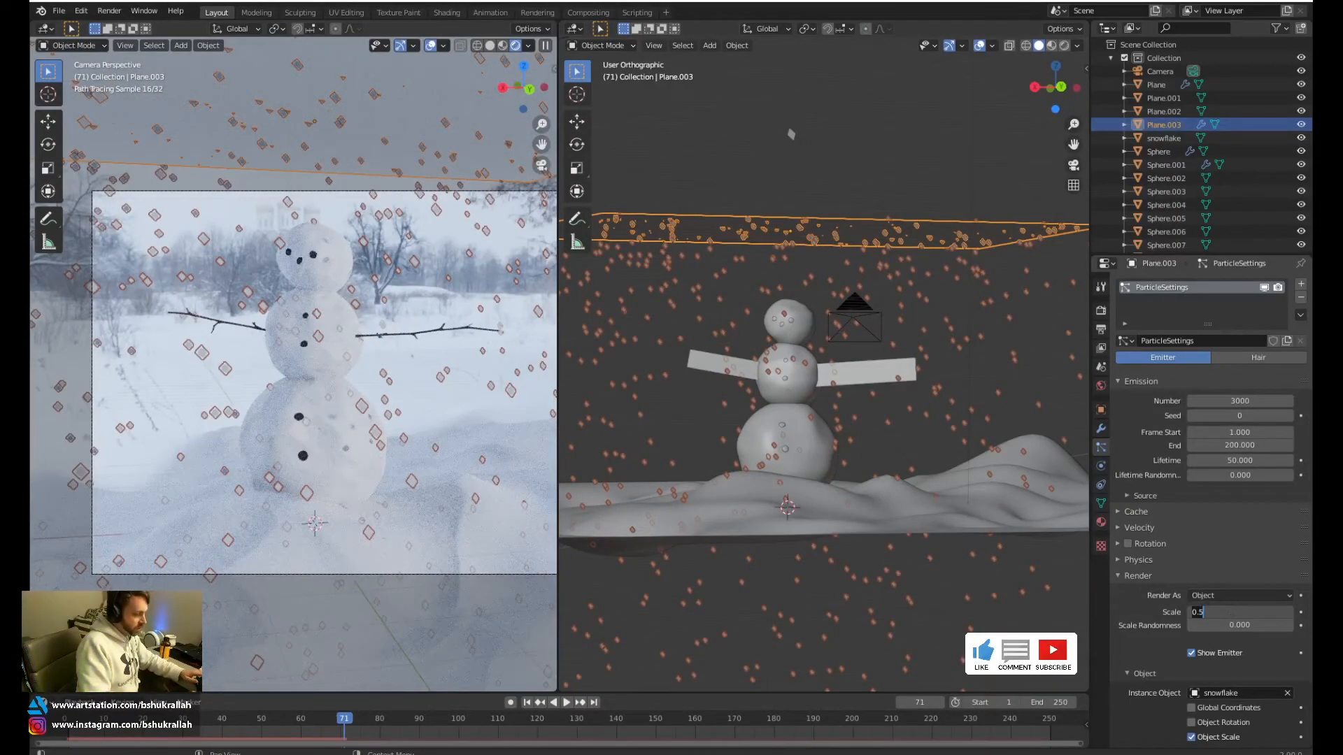
text(0.3)
key(Return)
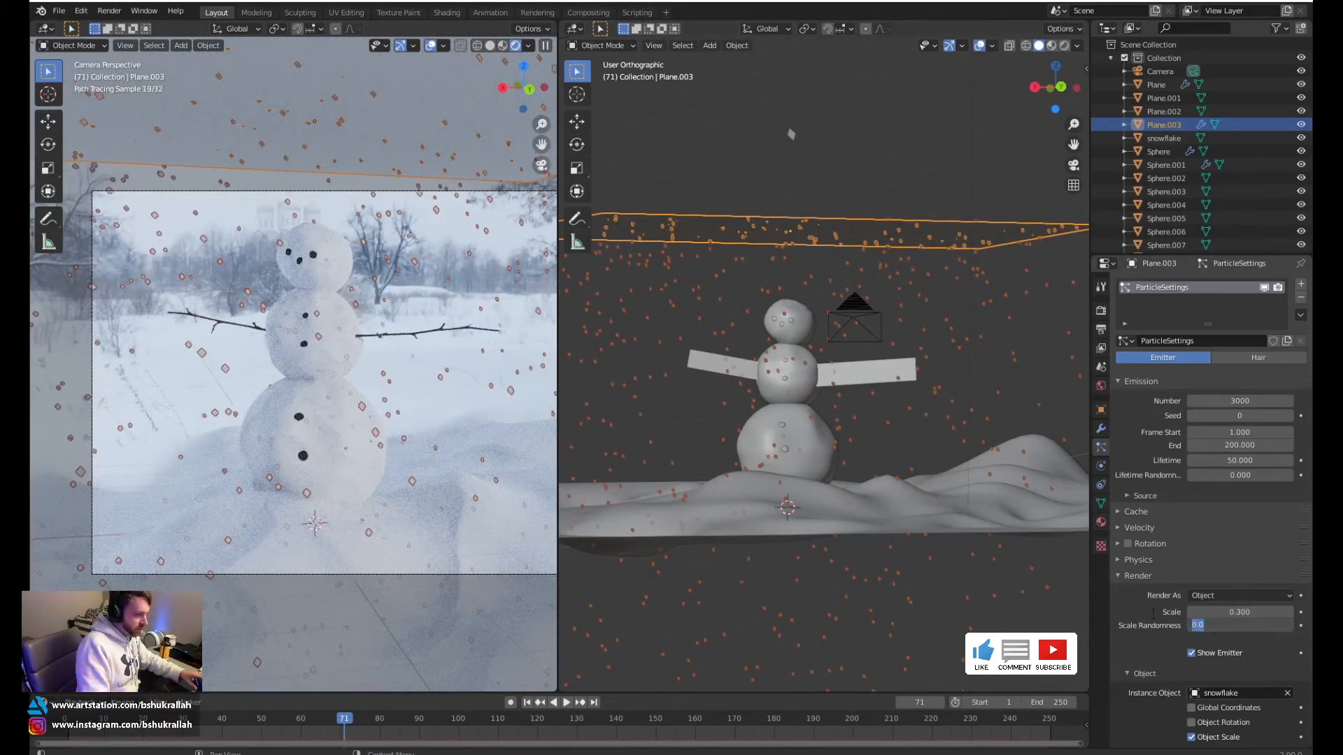
text(1)
key(Return)
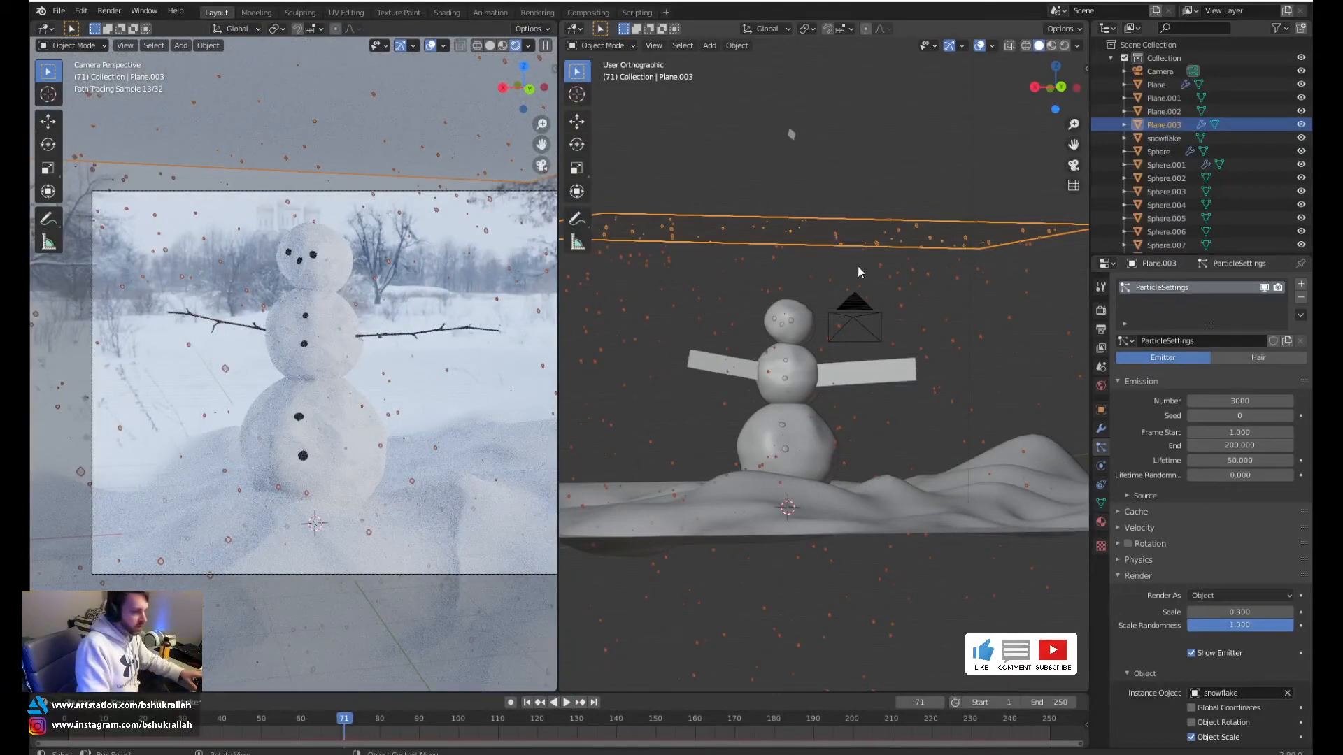
click(913, 337)
Enable particle Rotation on the emitter plane and set its Randomize value to about 0.161
scroll(896, 305, up, 7)
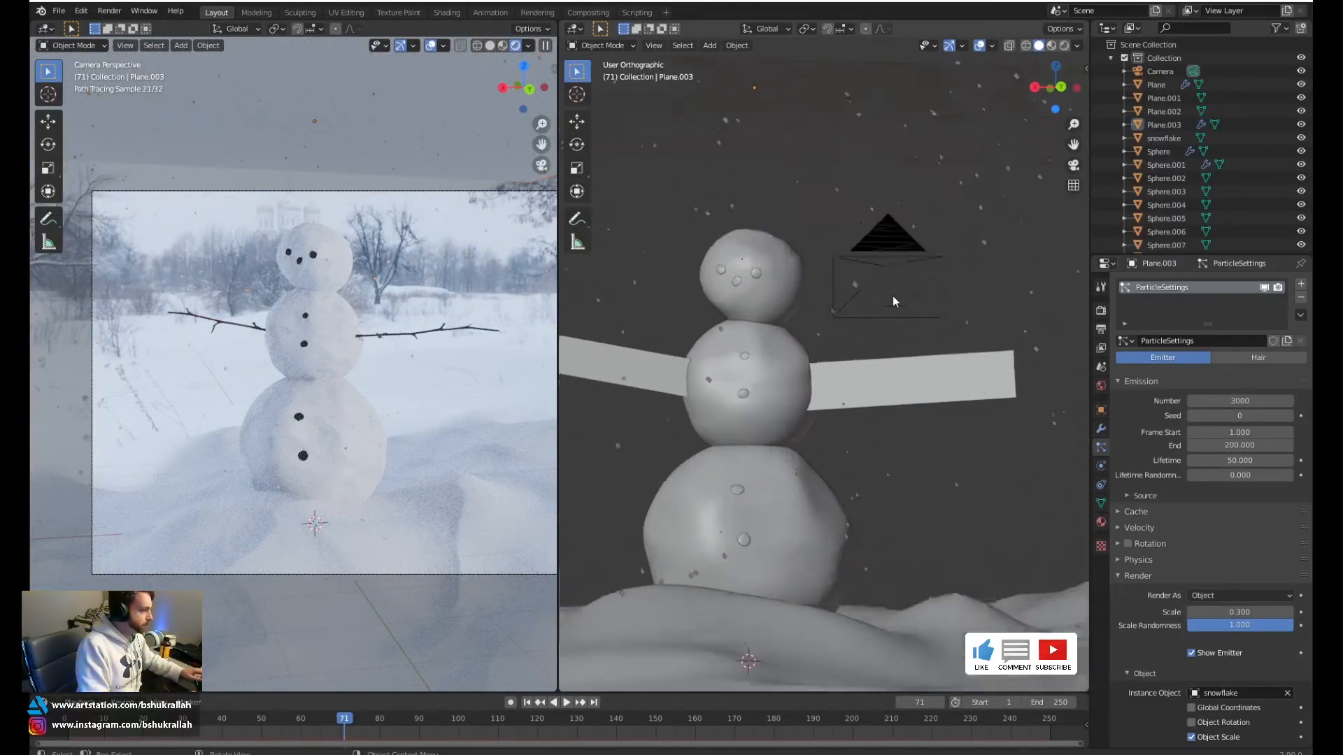
scroll(434, 374, up, 4)
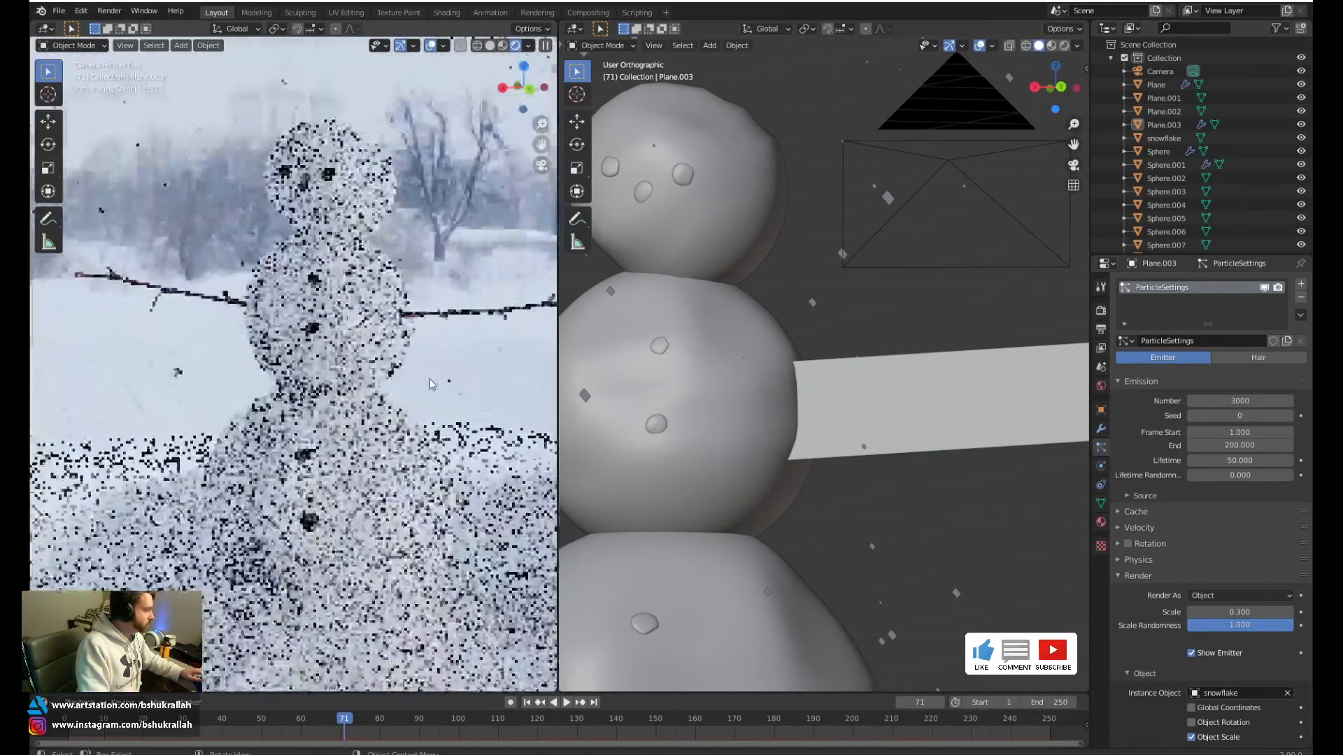
scroll(447, 315, down, 1)
scroll(1127, 464, down, 4)
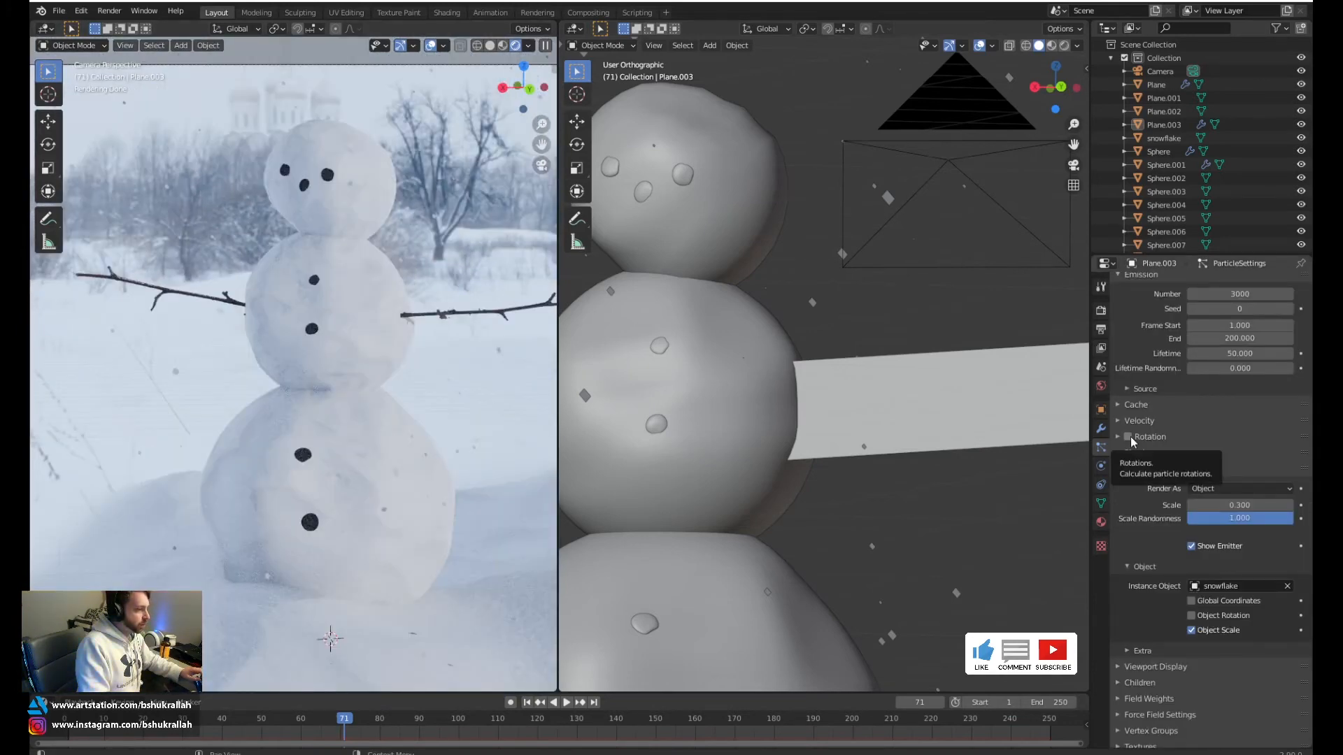
click(1127, 437)
click(1118, 436)
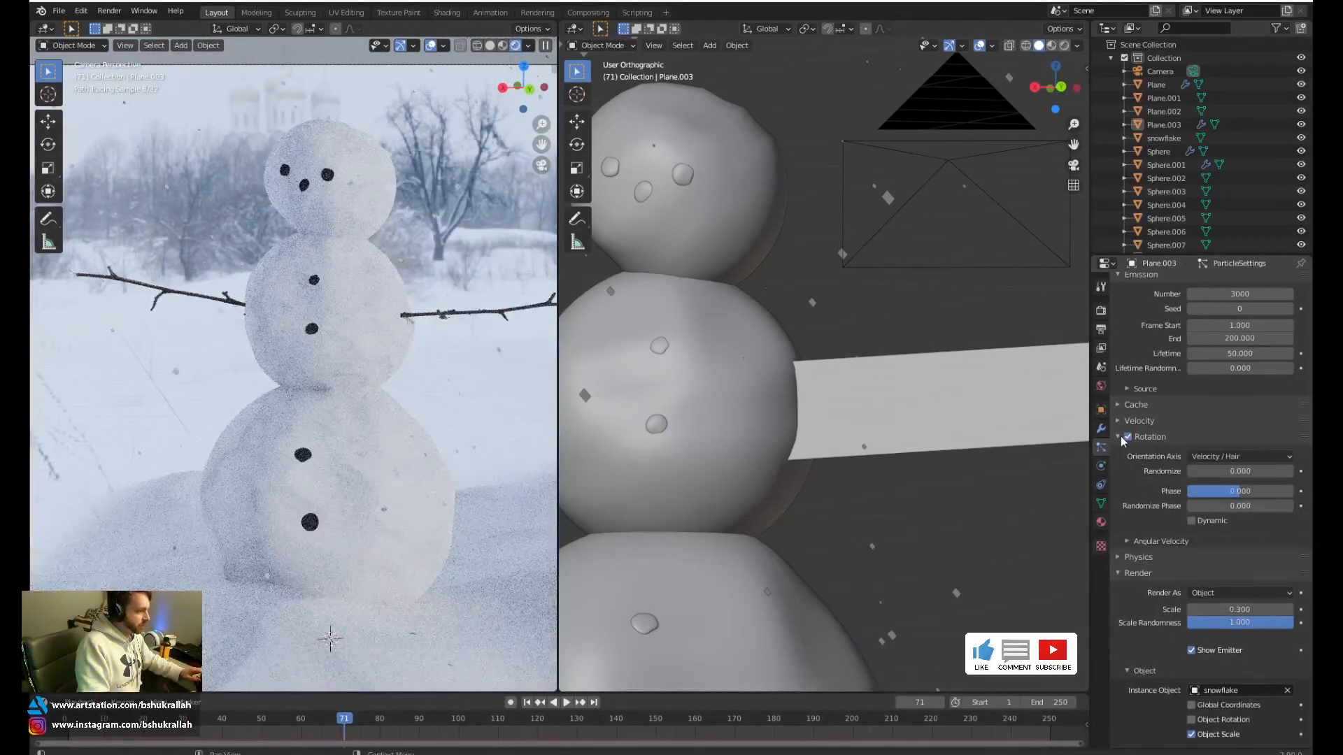
mouse_move(1226, 479)
mouse_down()
mouse_move(1254, 479)
mouse_move(1241, 479)
mouse_up()
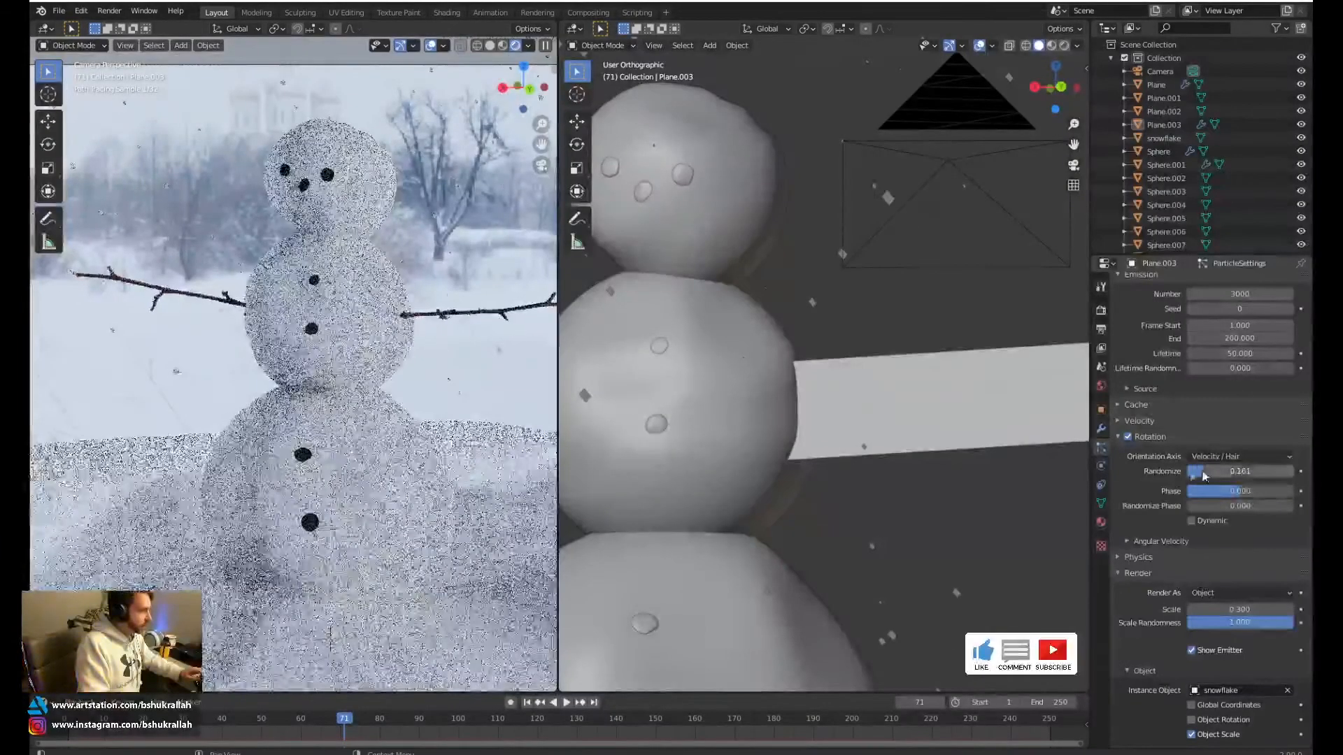
Rewind the animation to frame 0 and play it to review the falling snow around the snowman
scroll(764, 435, down, 5)
scroll(896, 412, down, 2)
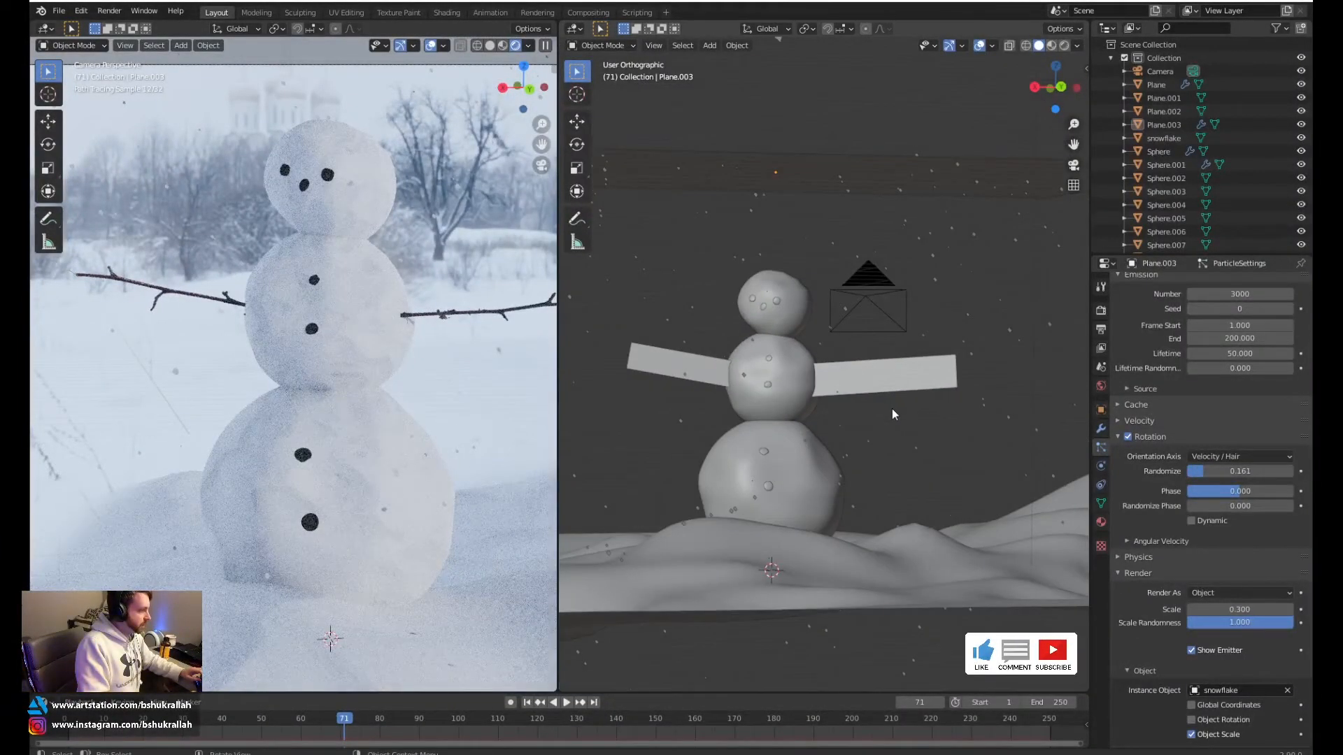
scroll(892, 406, up, 1)
drag(345, 719, 63, 734)
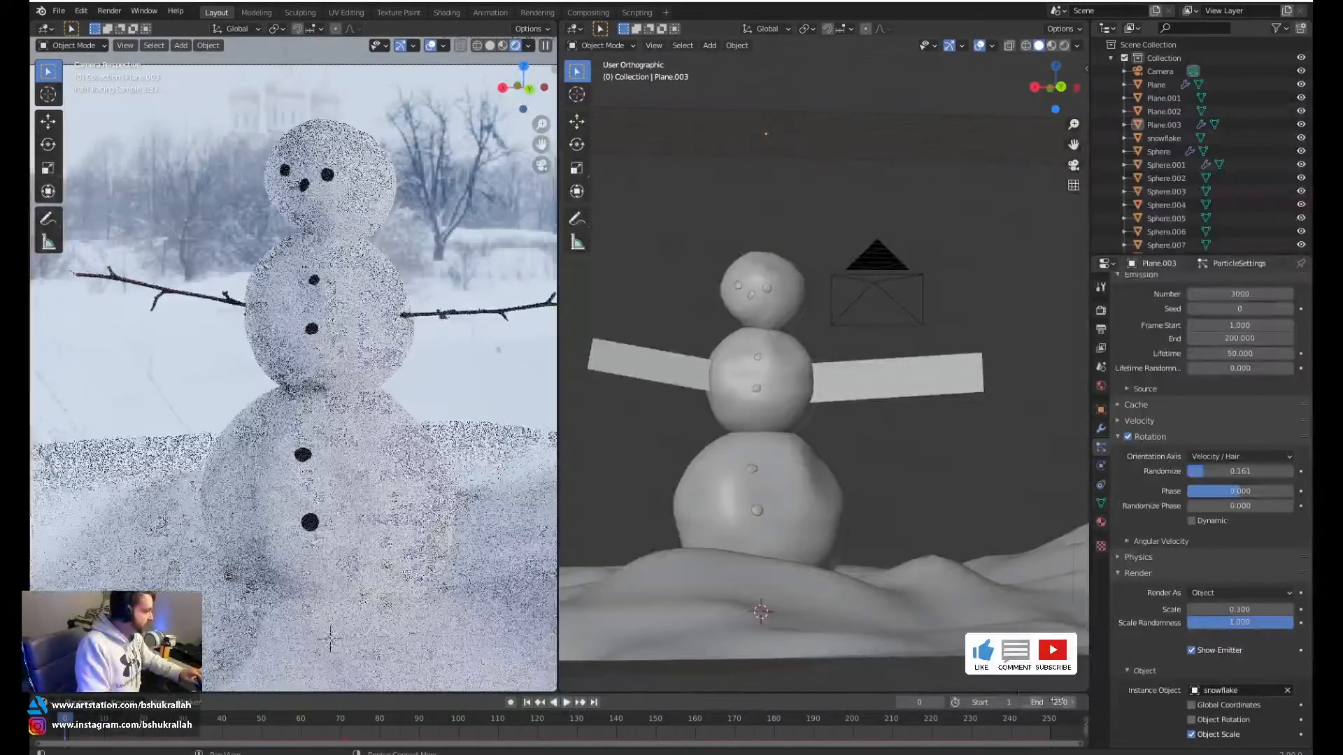
click(568, 702)
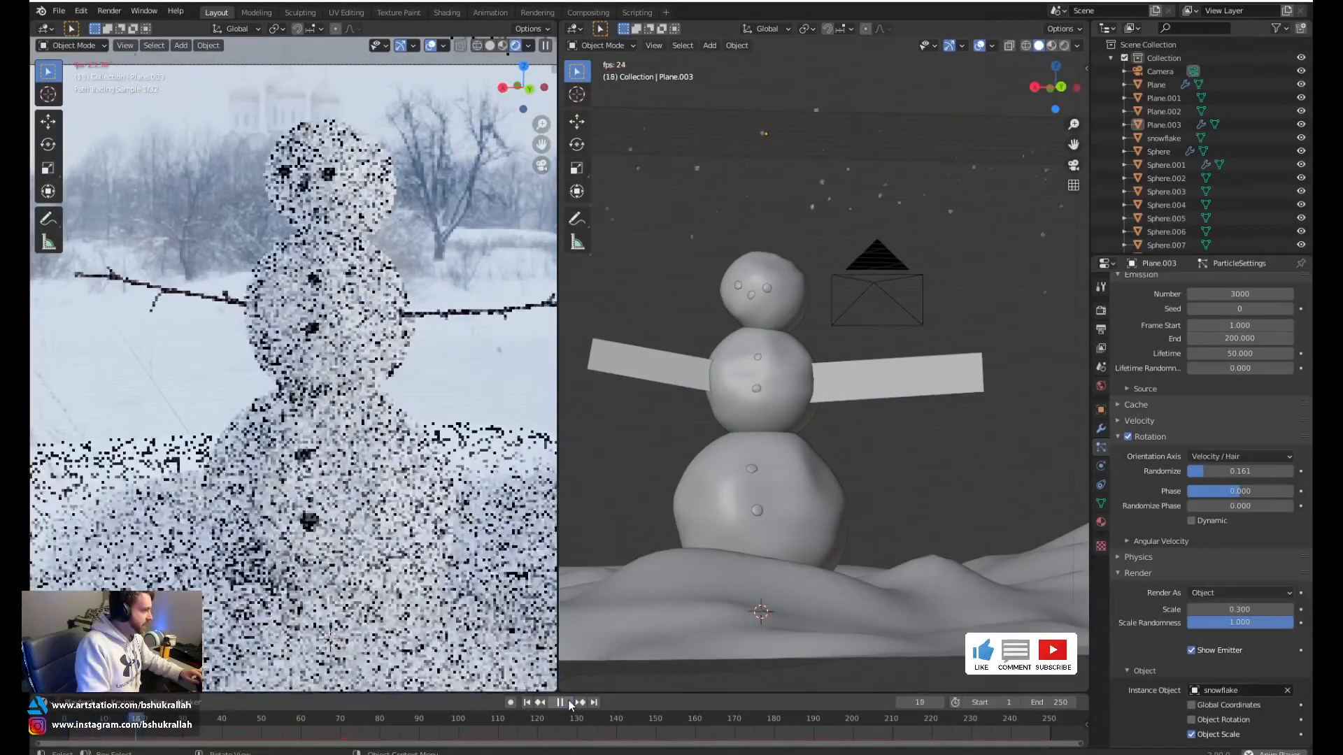
Pause the animation at frame 60 and examine the snowfall in the camera view
click(565, 701)
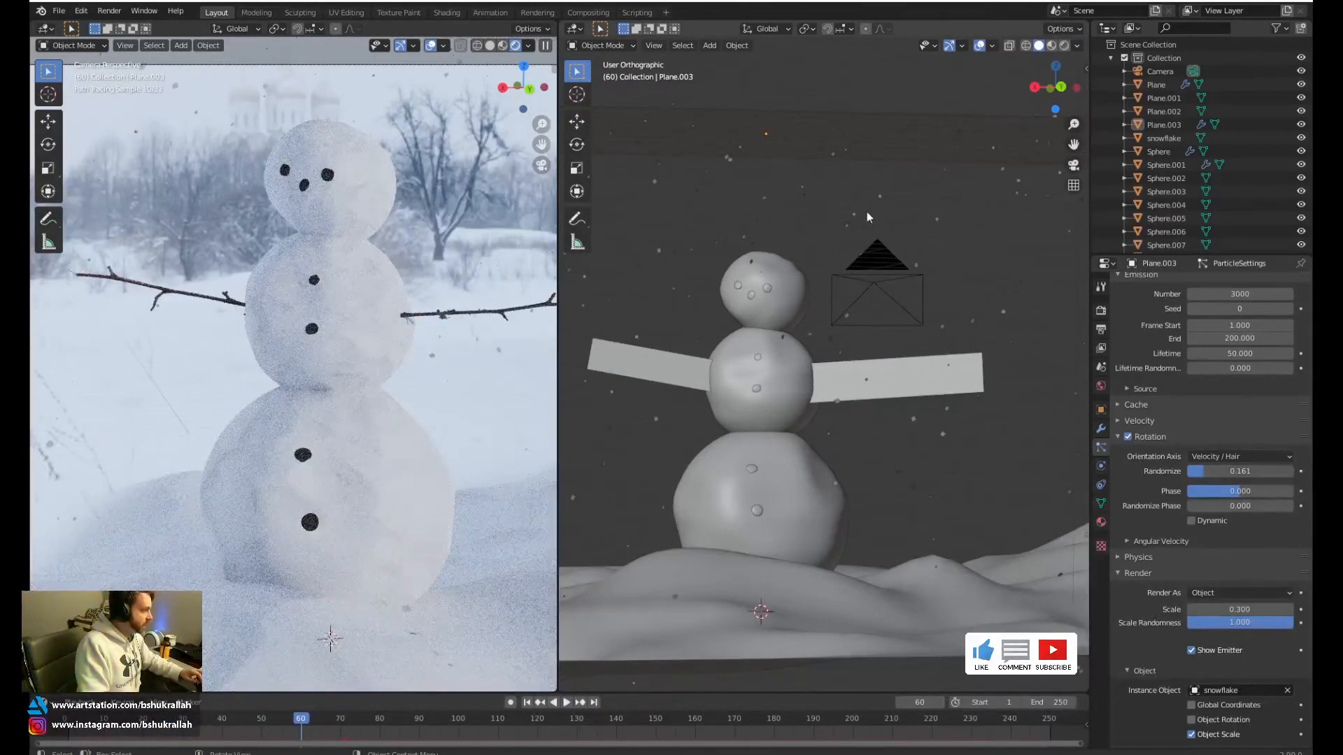
scroll(283, 316, down, 3)
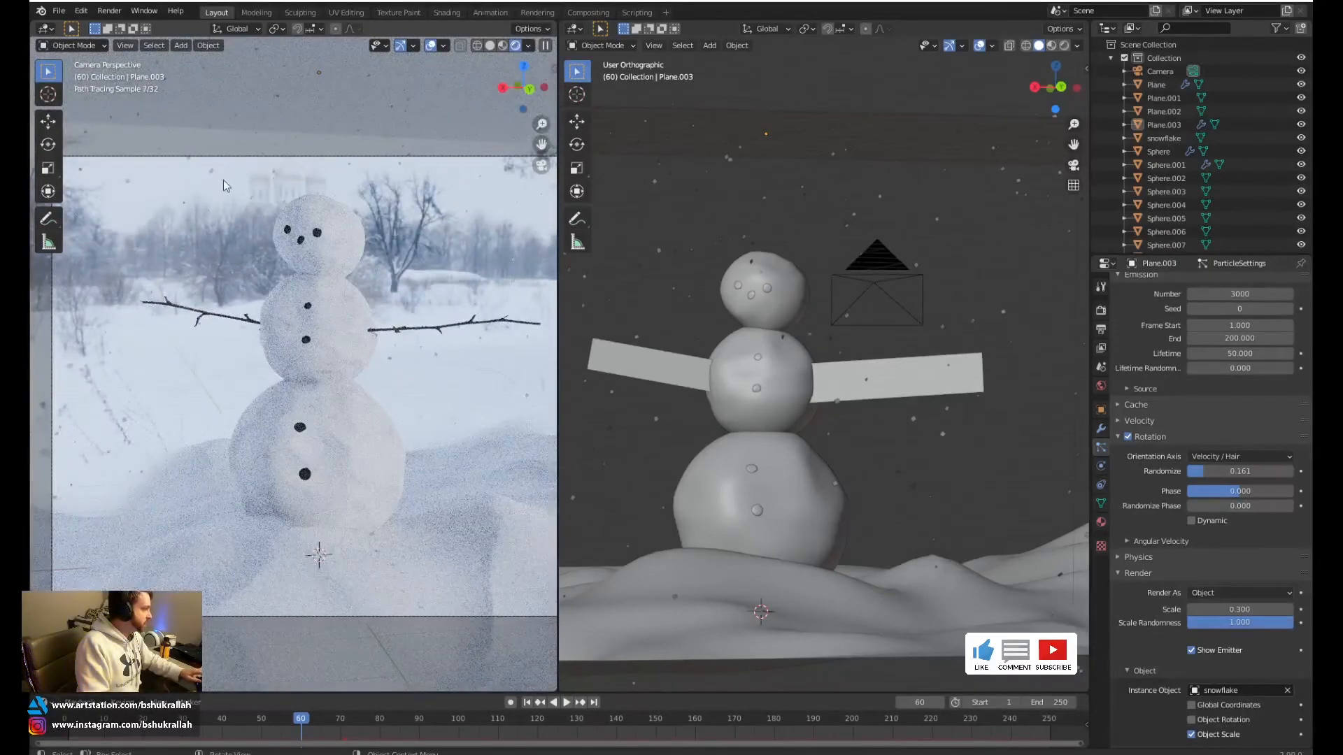
ctrl+scroll(501, 411, down, 3)
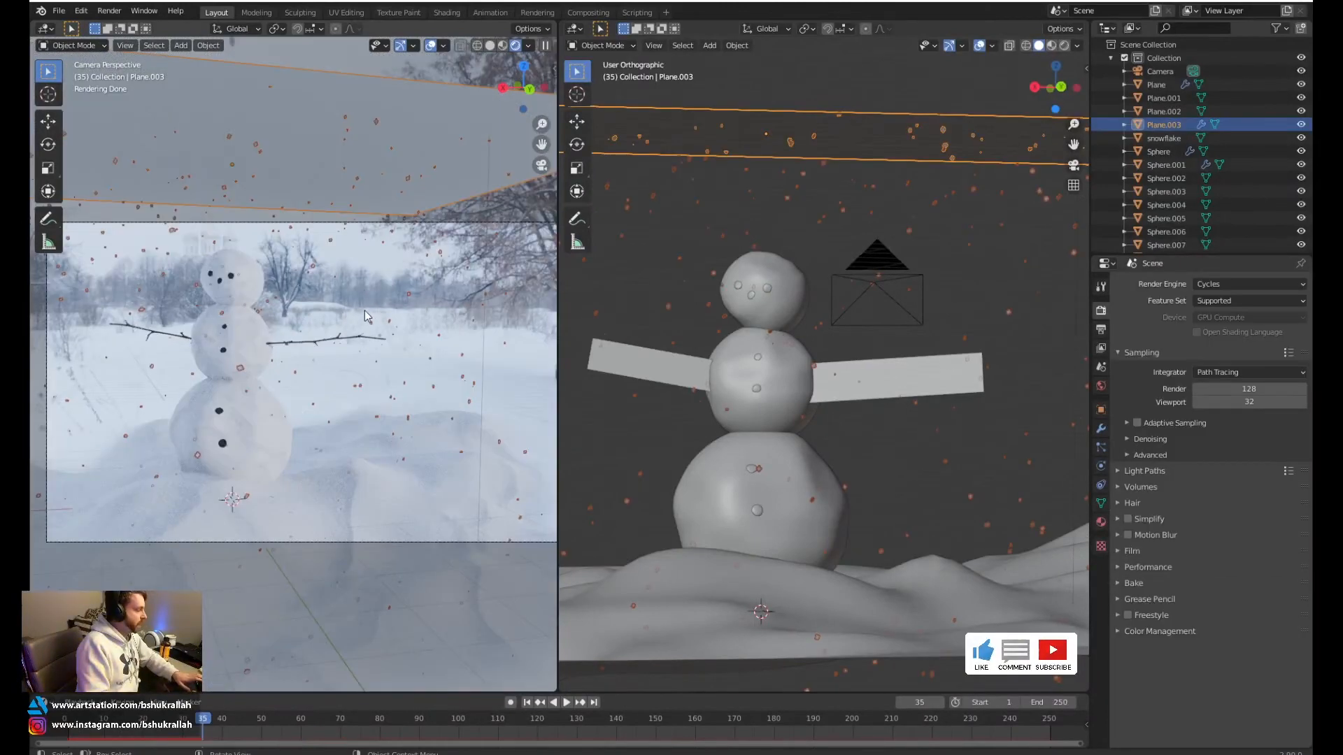
Disable Show Emitter in the emitter plane's particle render settings and deselect the plane
click(1100, 446)
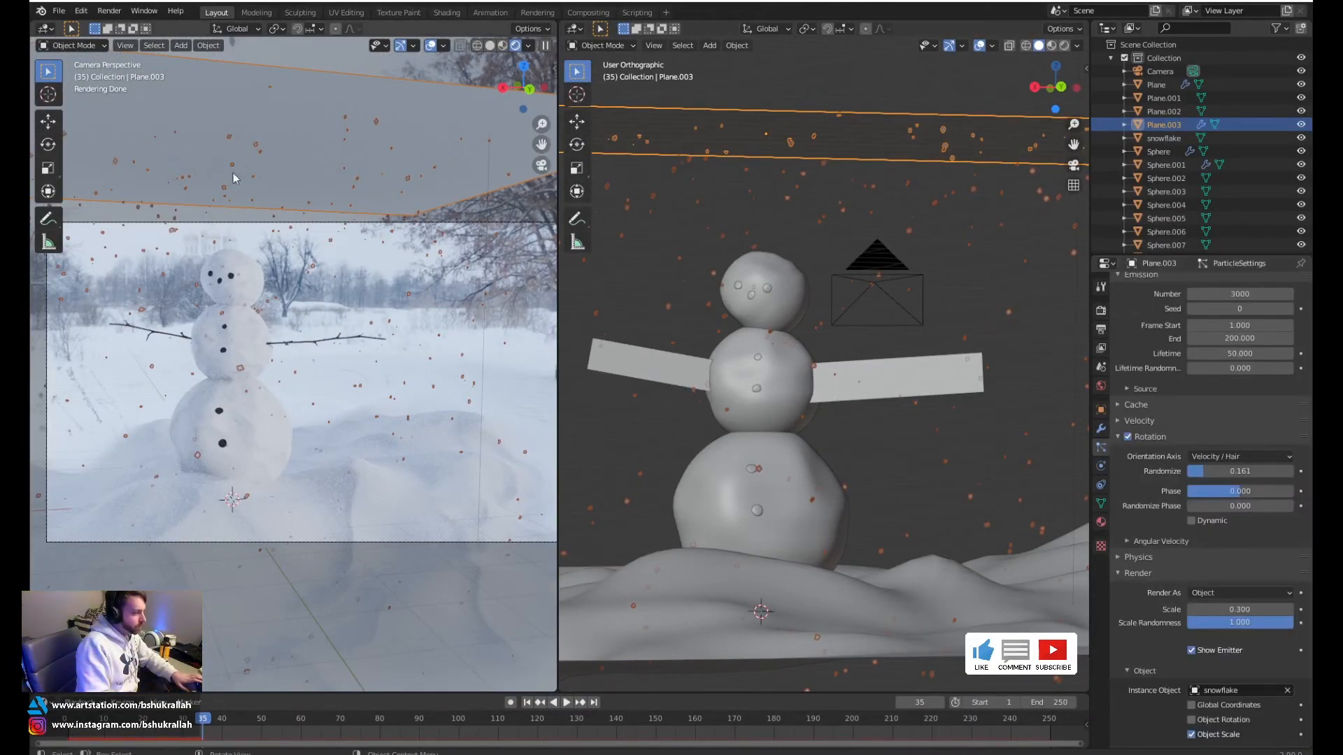
scroll(246, 166, down, 2)
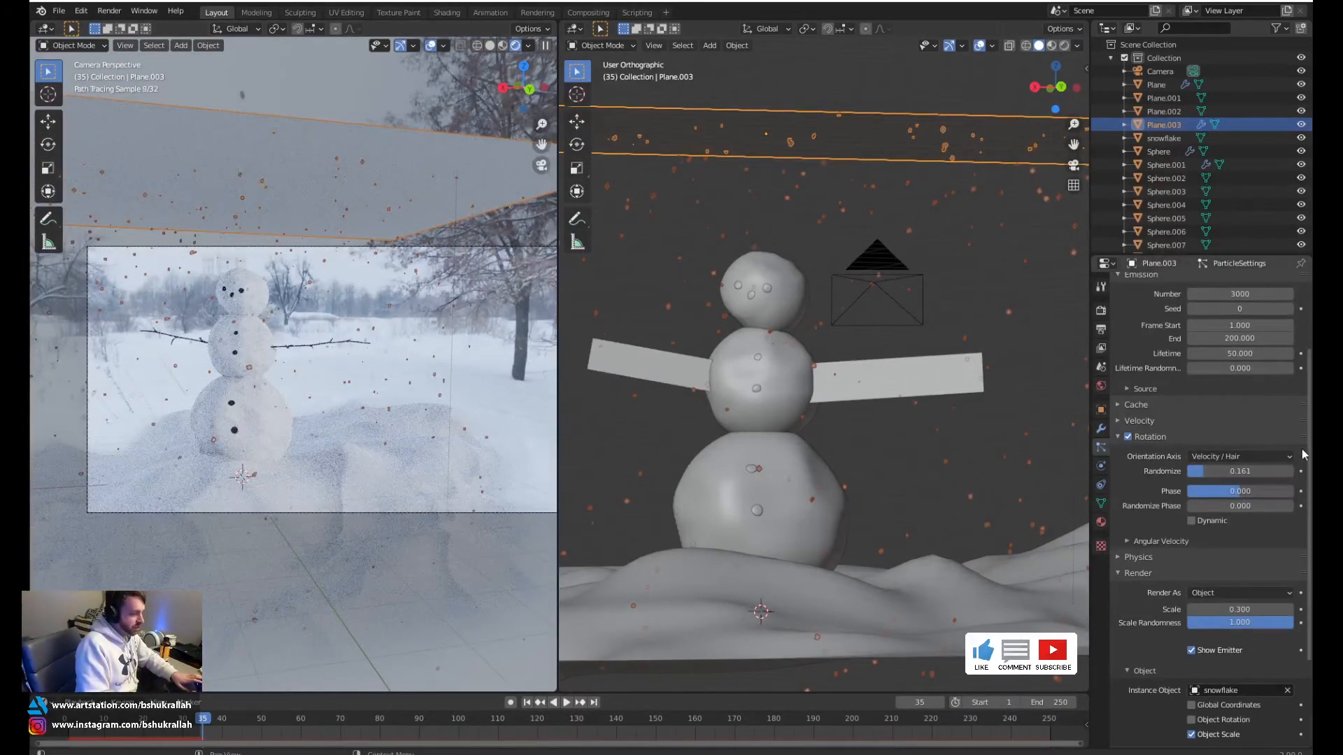
scroll(1189, 532, down, 3)
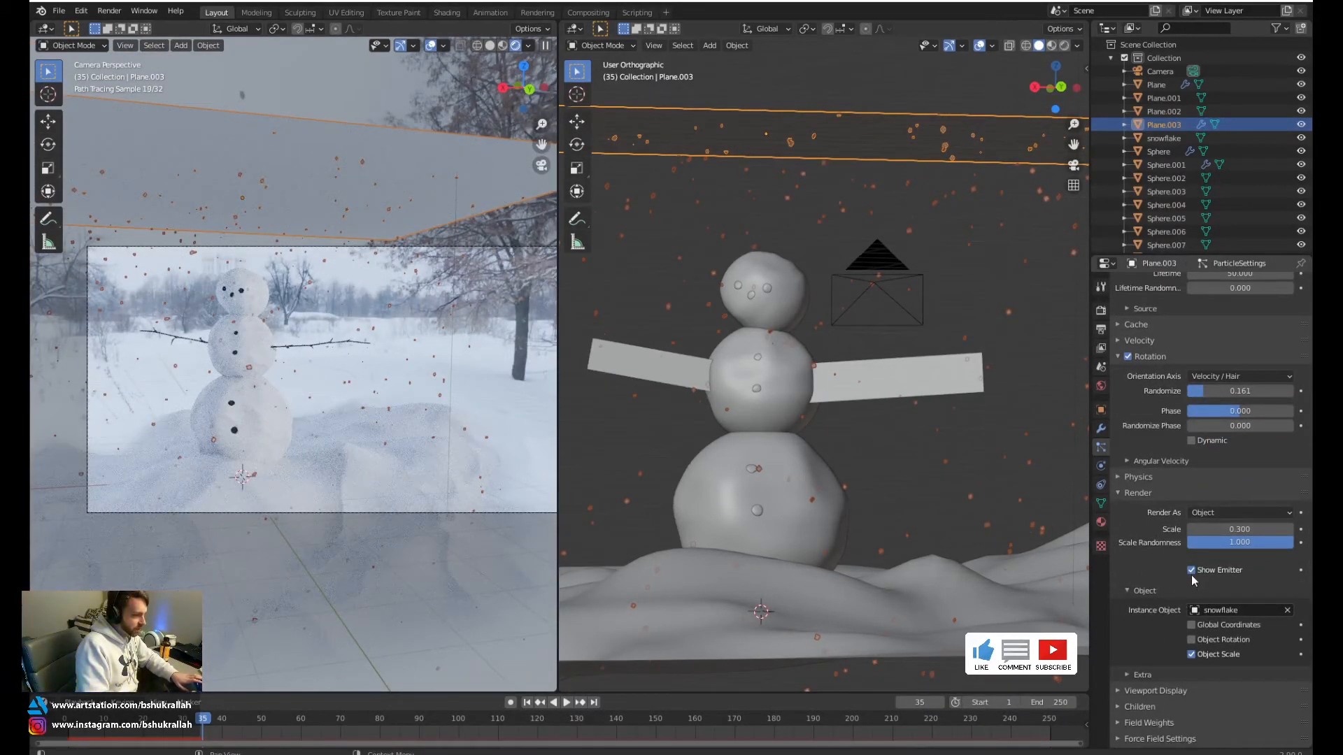
click(1190, 569)
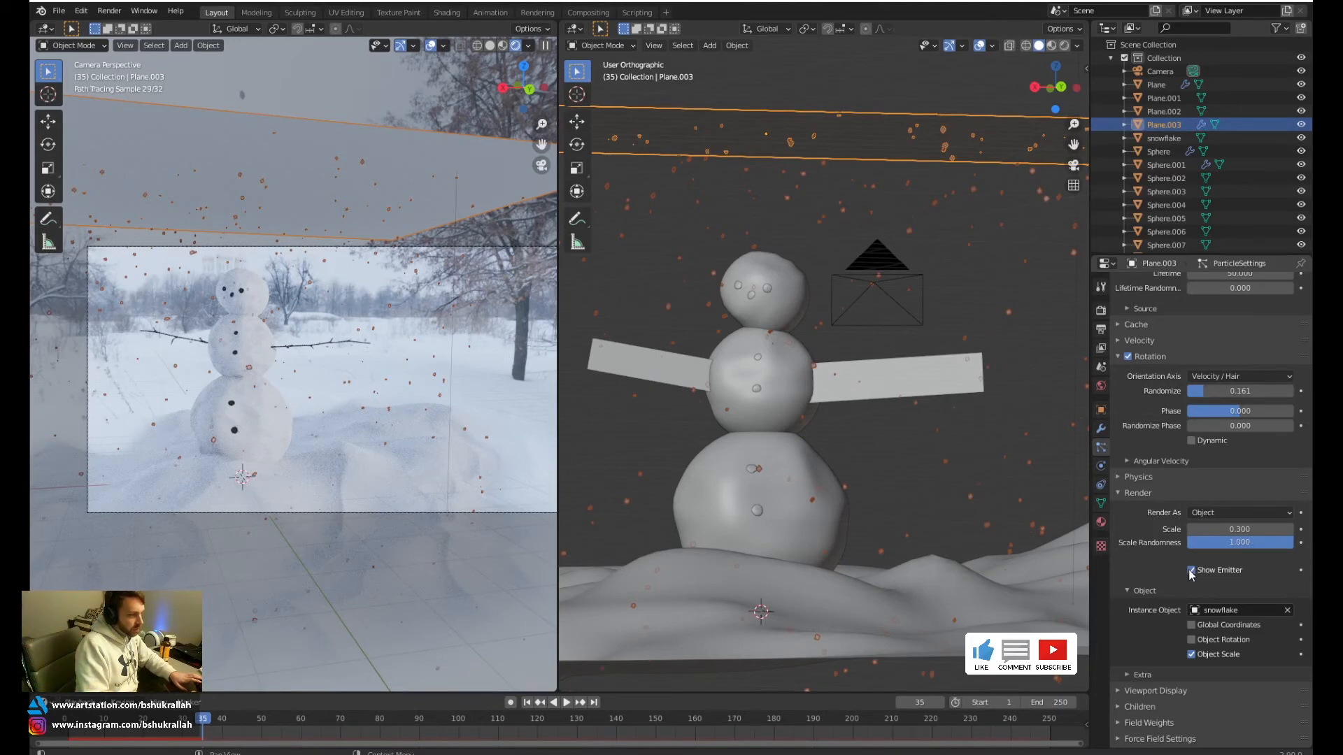
click(296, 300)
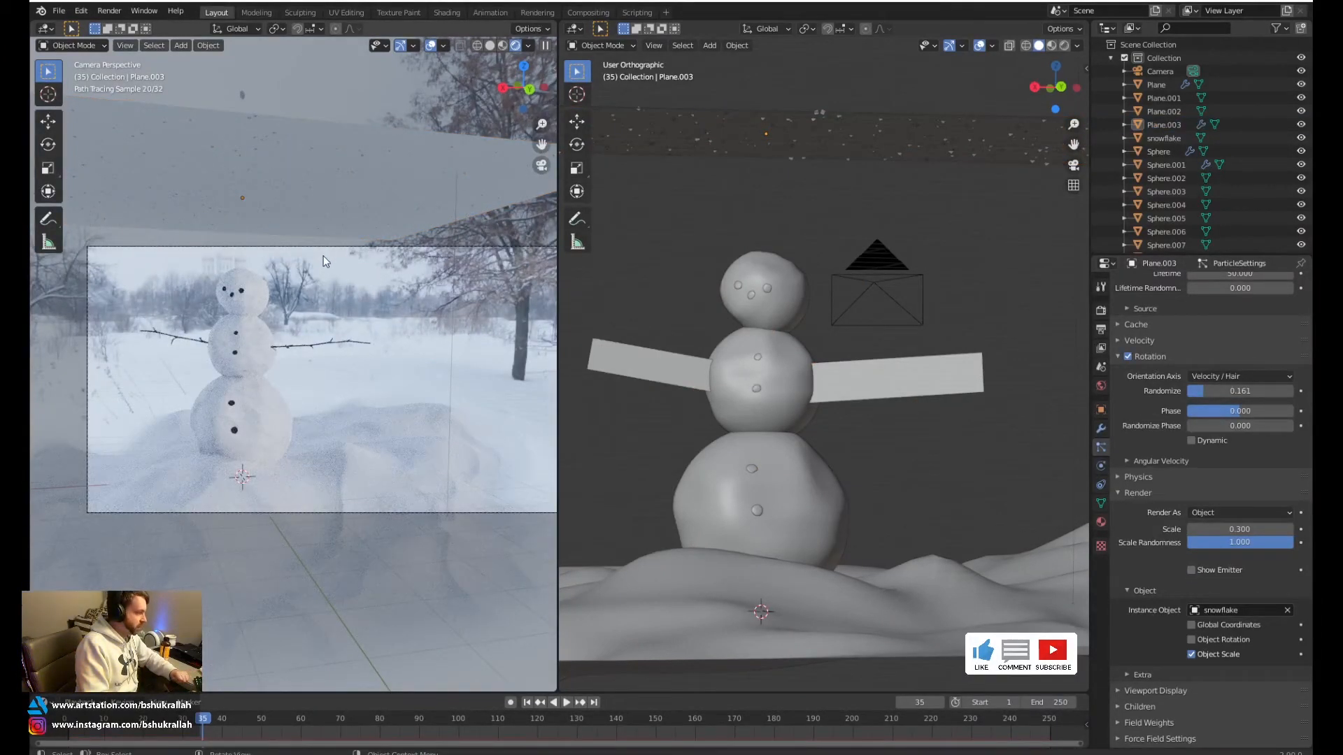
Select the emitter plane, return to frame 0 and briefly play the animation to check the snowfall
scroll(350, 248, up, 4)
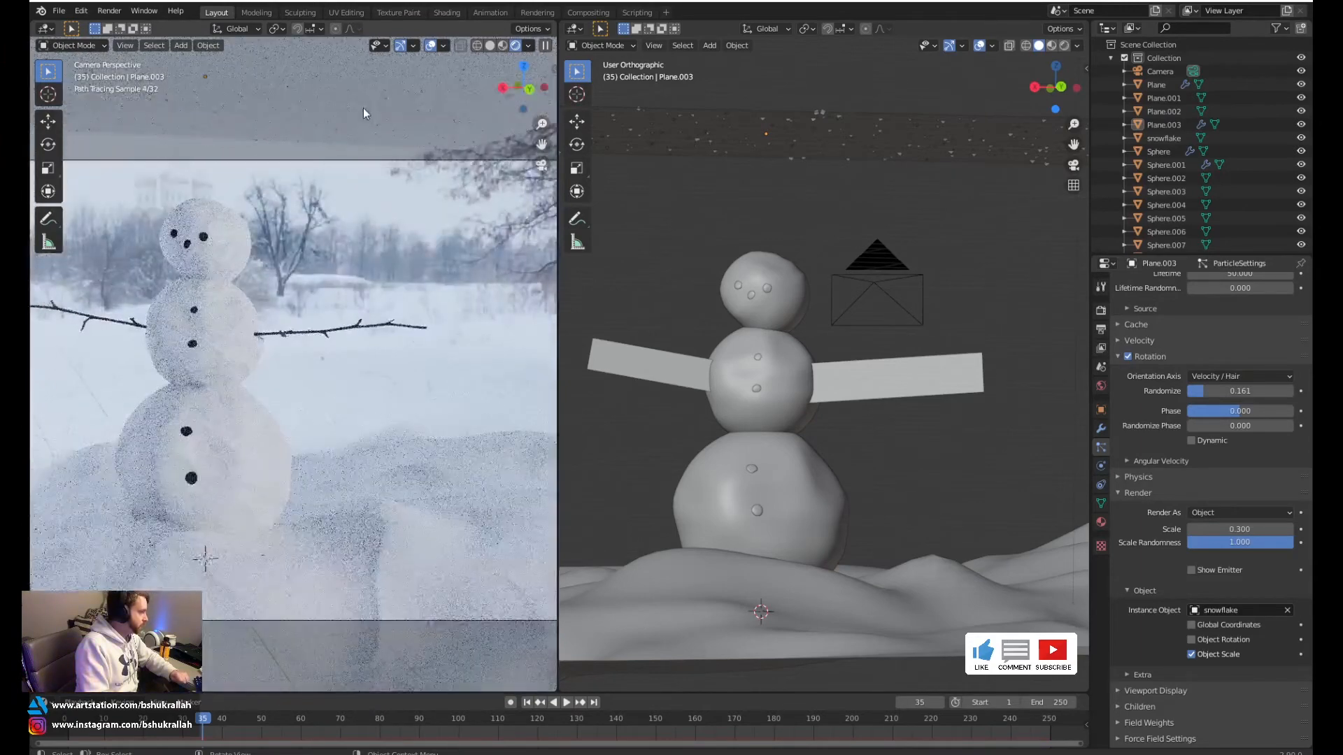
click(363, 107)
scroll(375, 313, down, 3)
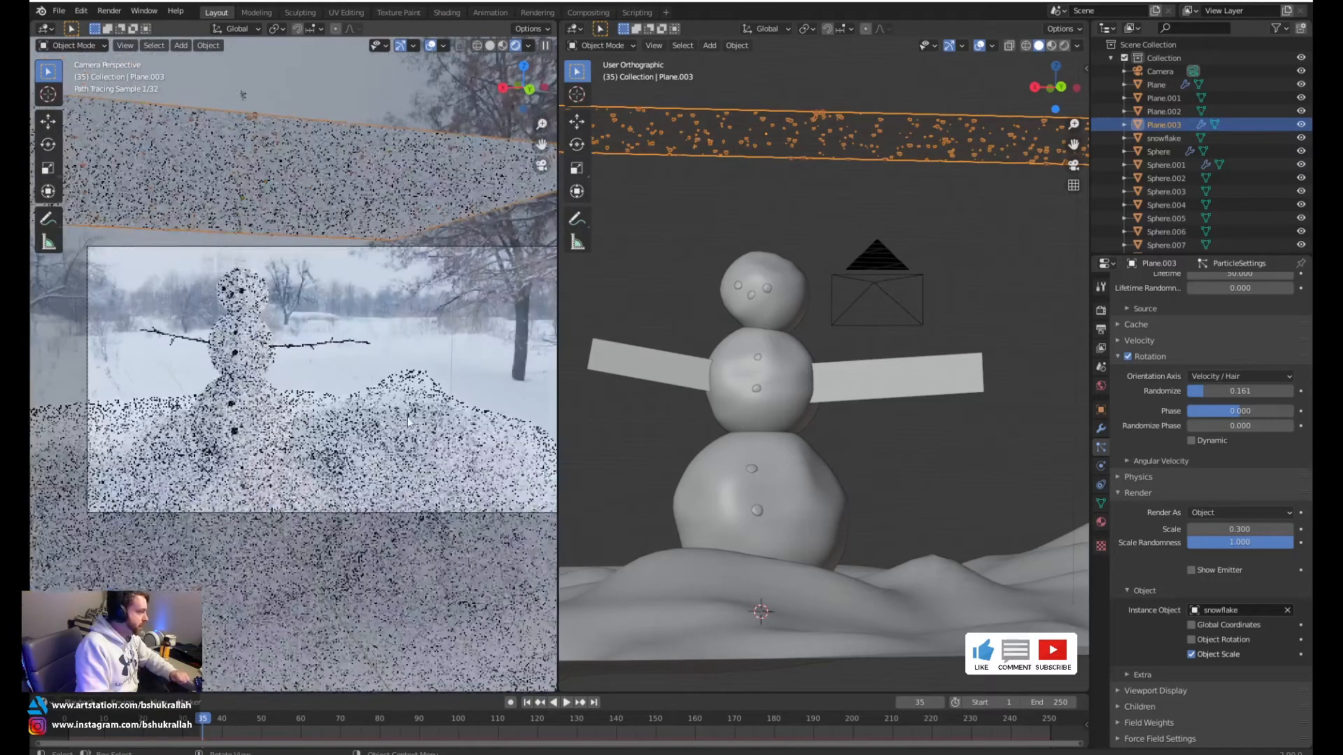
drag(200, 718, 47, 715)
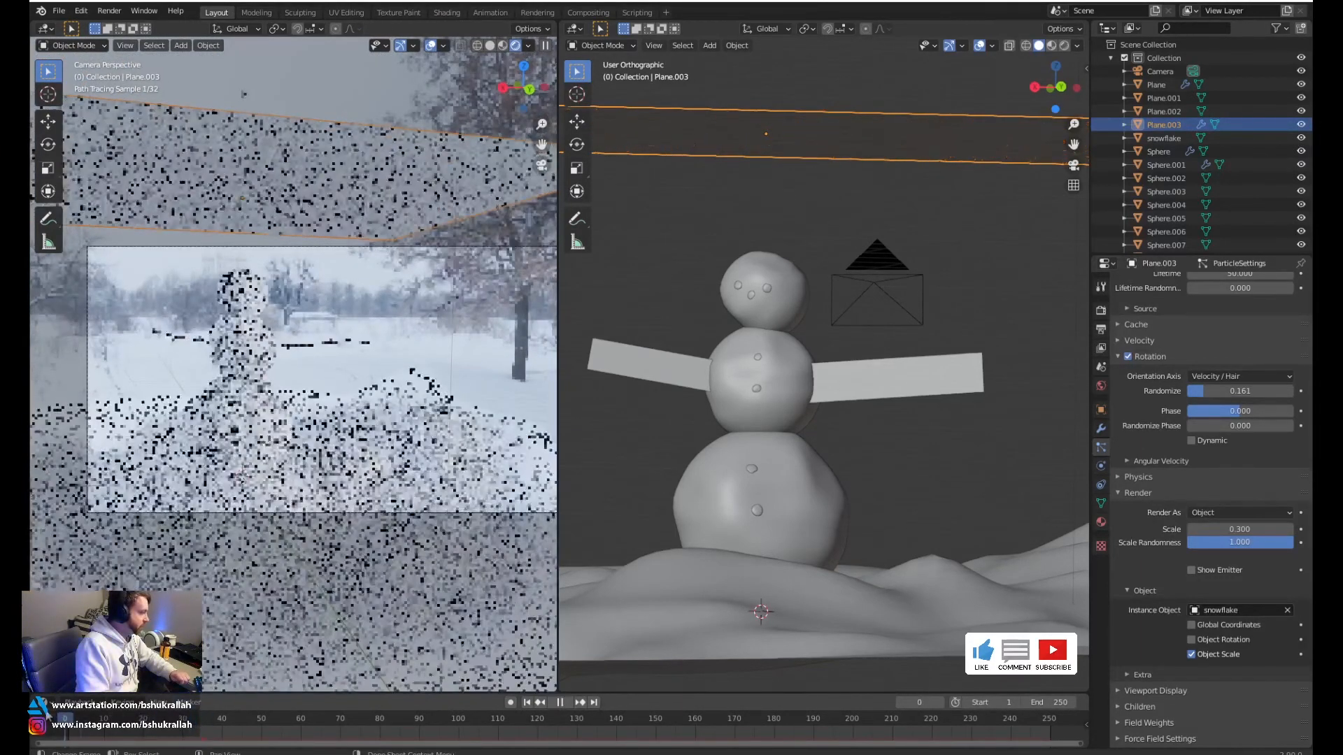
click(560, 703)
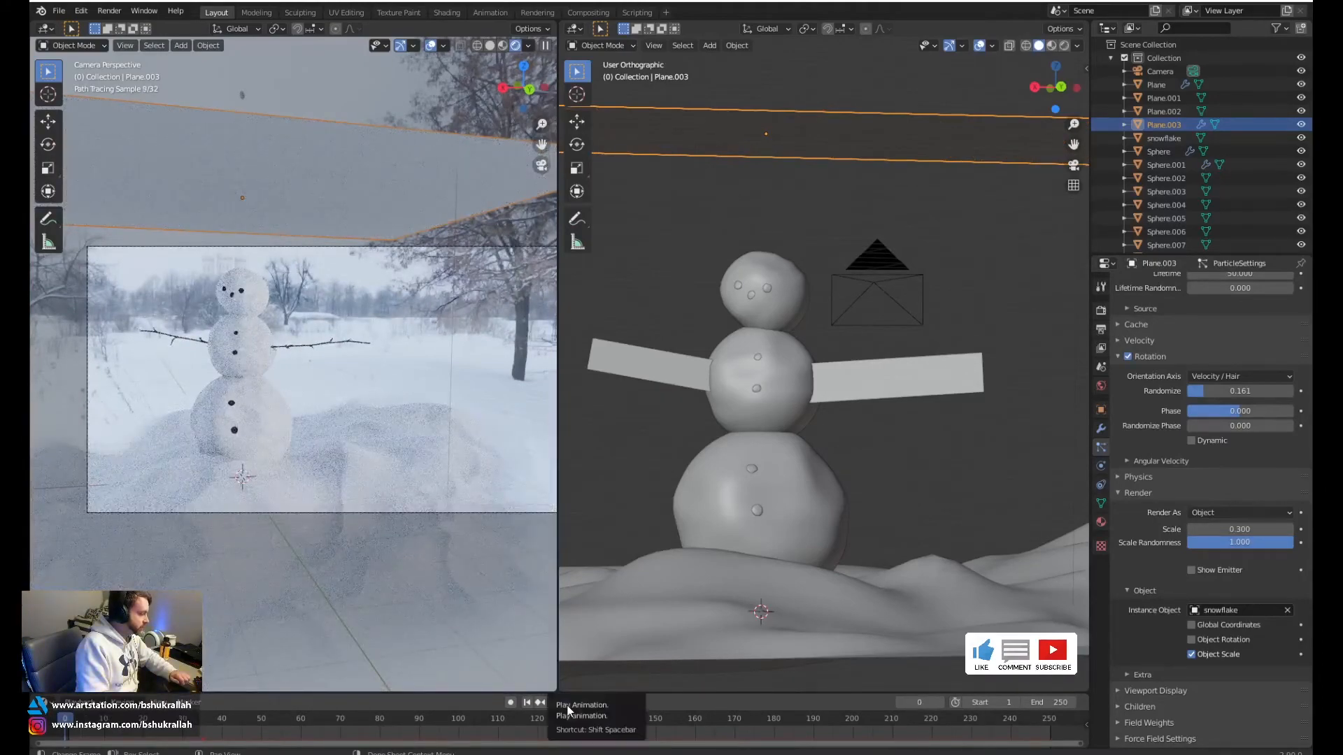
click(566, 706)
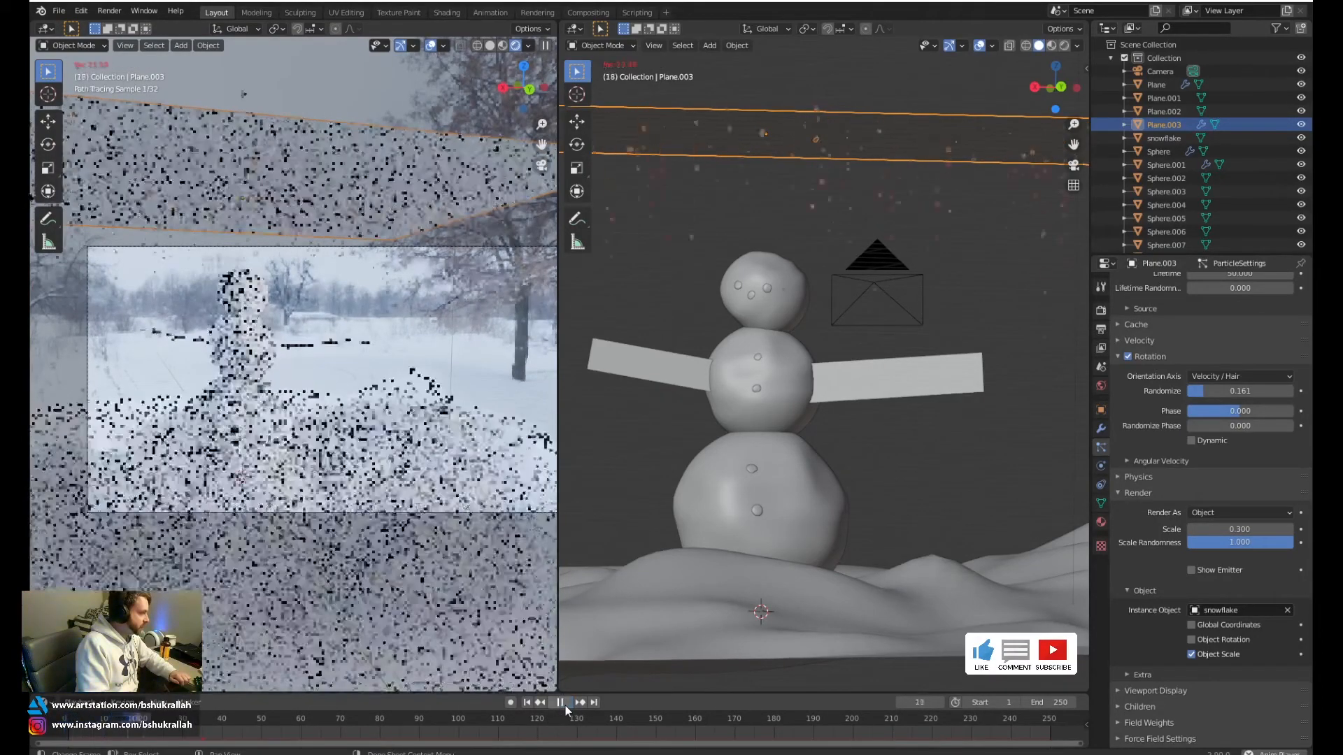
click(563, 703)
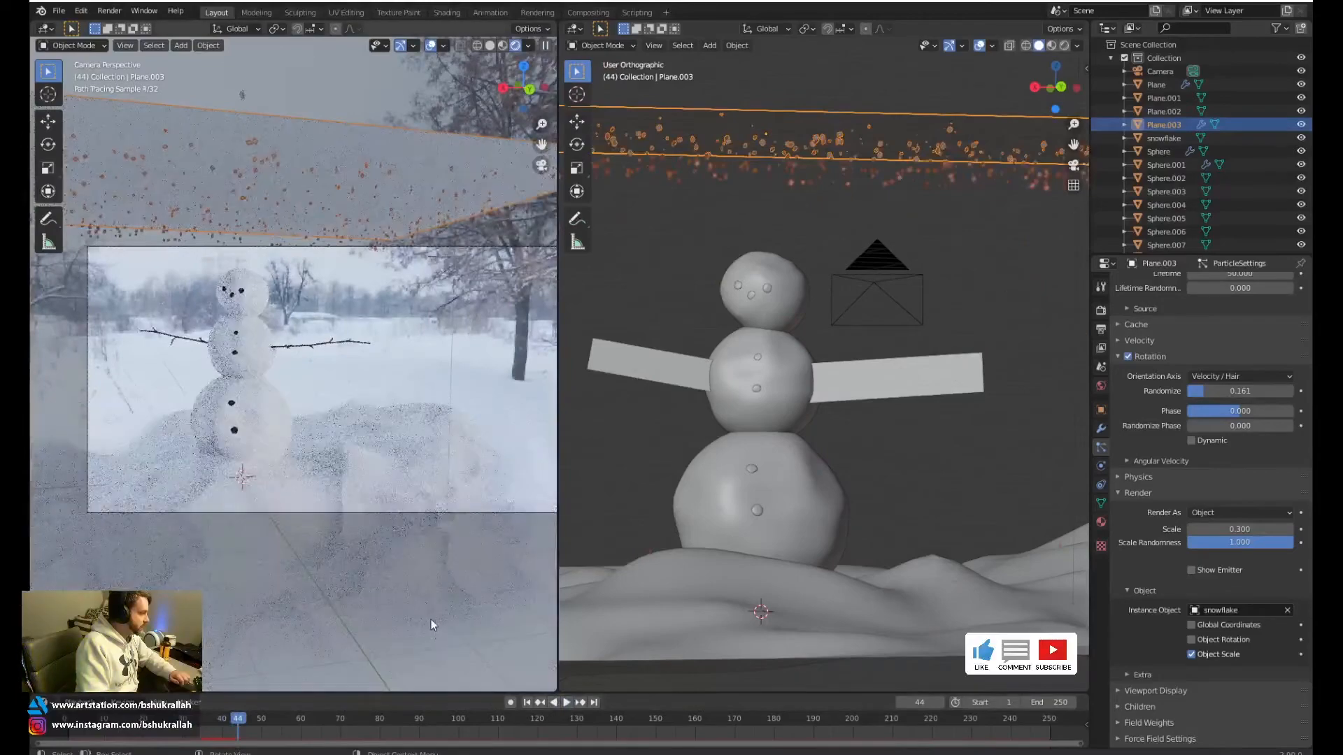
Scrub the animation to frame 68, deselect the emitter plane and review the snow and its particle settings
click(68, 719)
key(space)
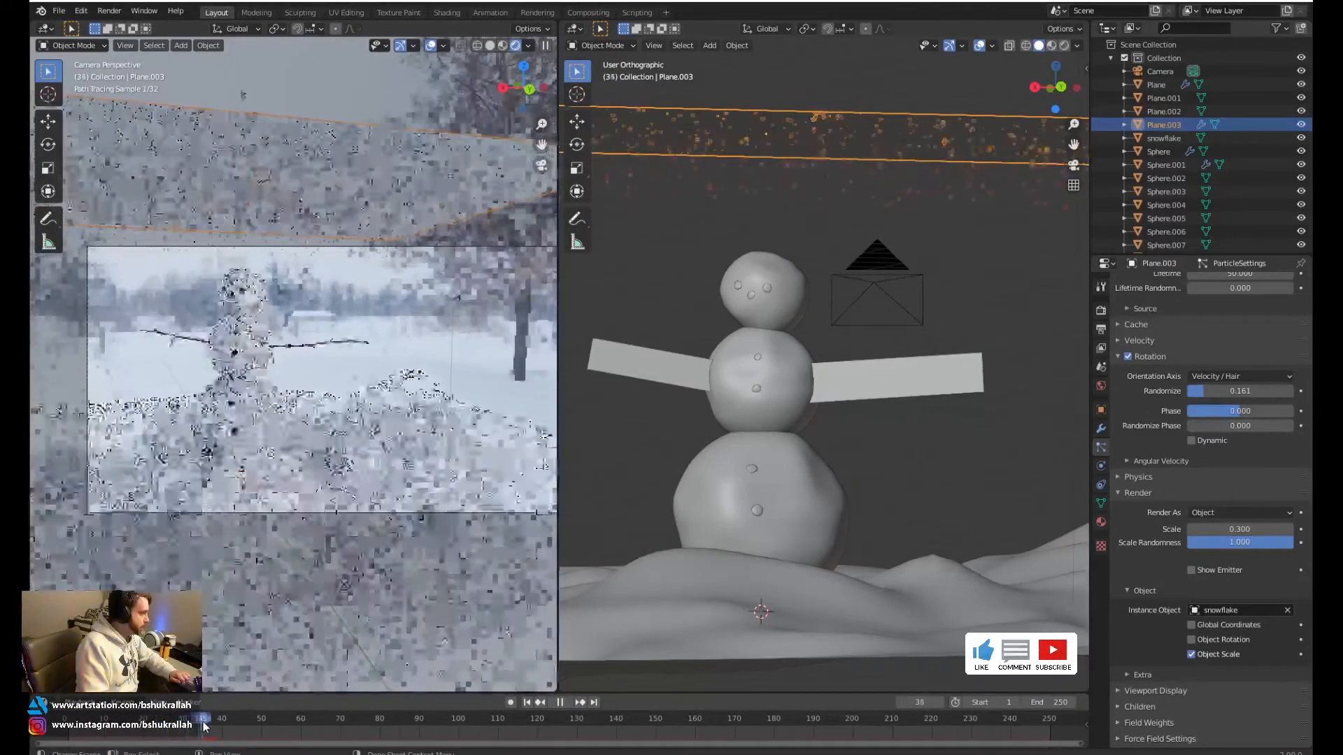
drag(217, 719, 237, 712)
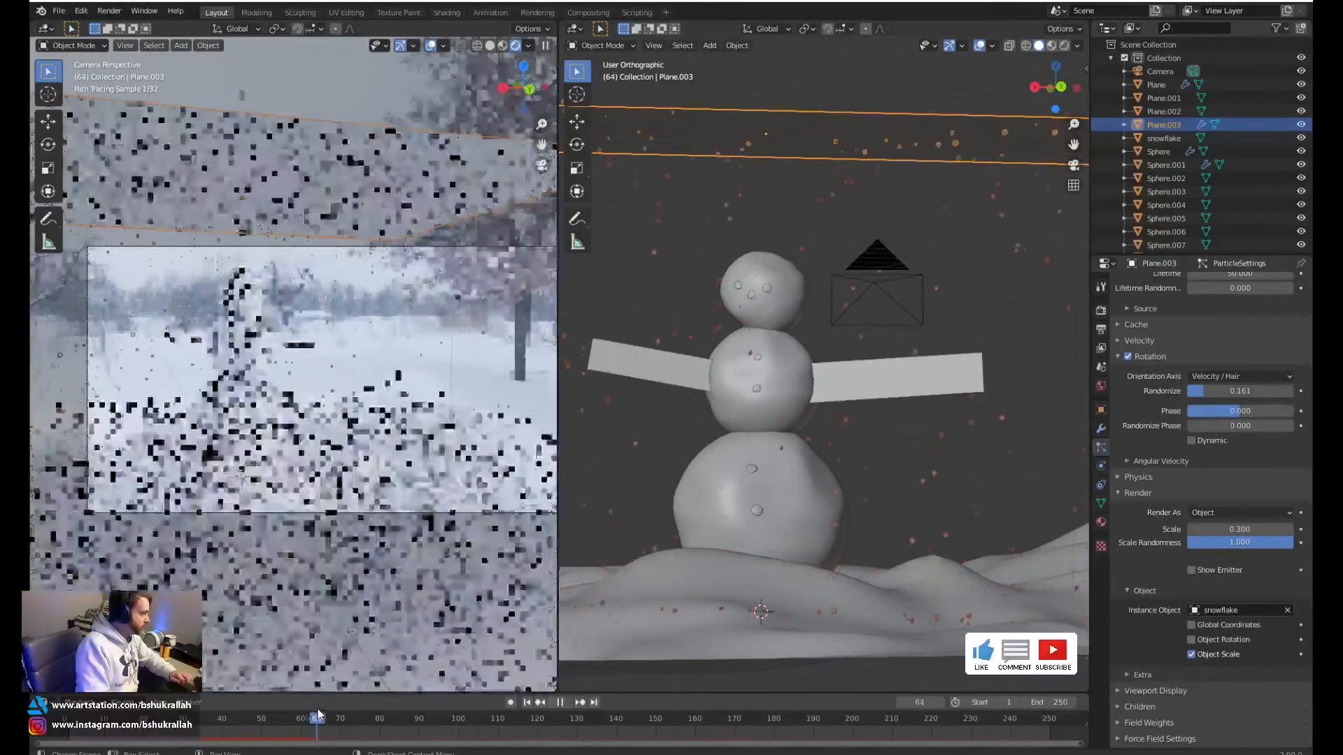
key(space)
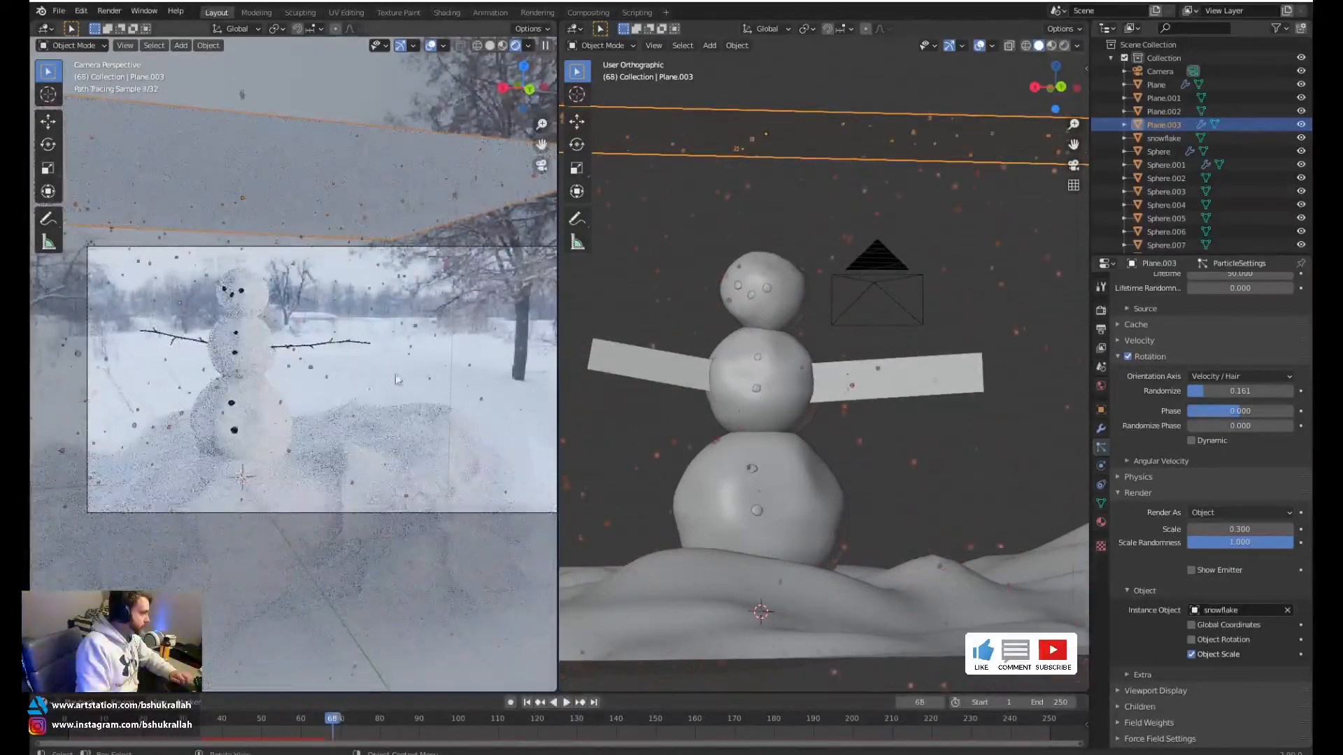
click(381, 284)
scroll(380, 298, up, 3)
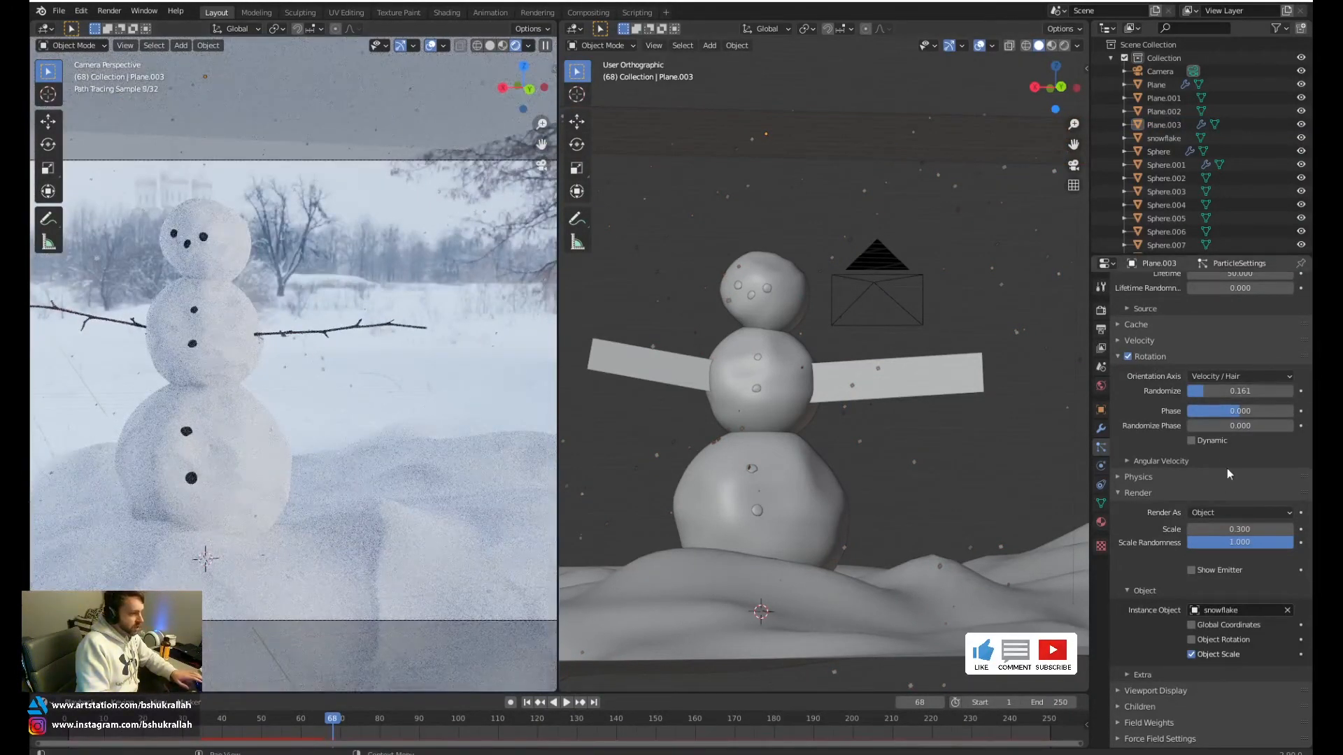
scroll(1203, 423, up, 3)
scroll(1203, 420, up, 3)
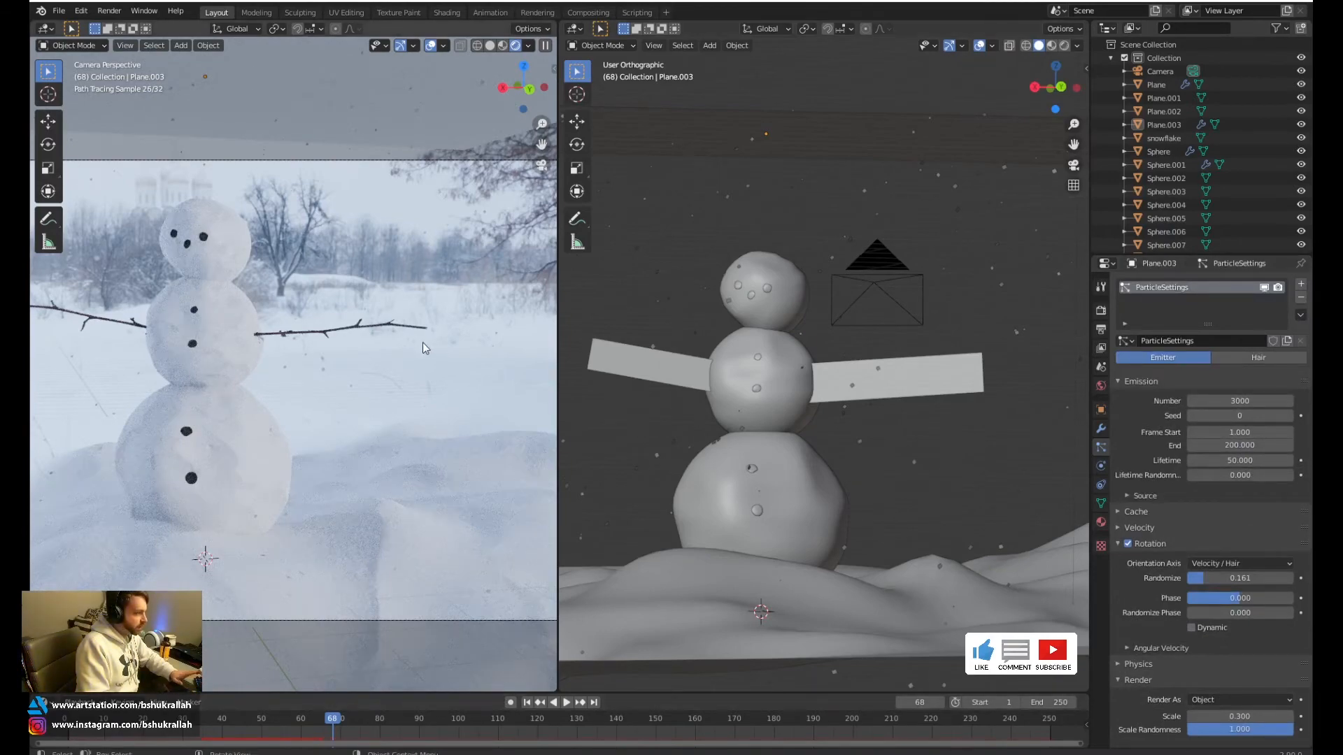
scroll(347, 246, down, 2)
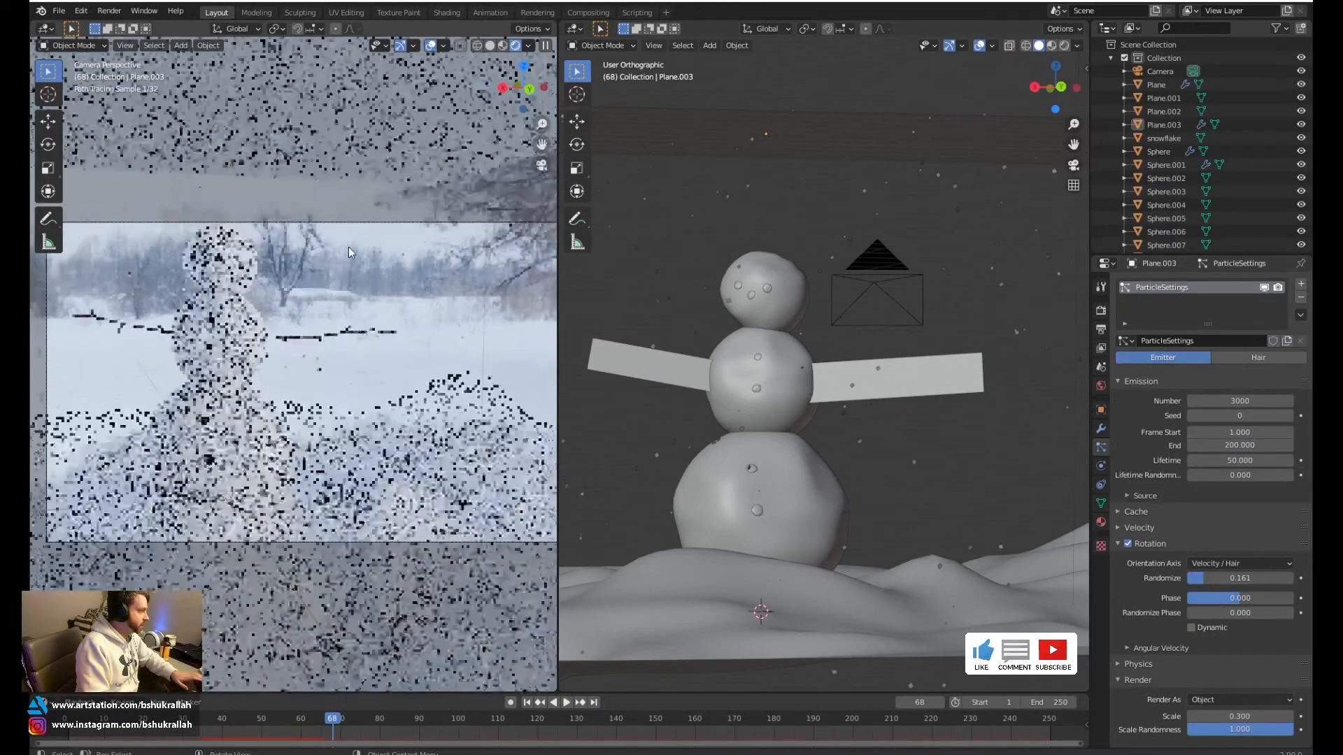
Trackball-rotate the snowman's head together with its eyes and nose to turn the face toward the camera, and deselect everything
shift+click(711, 207)
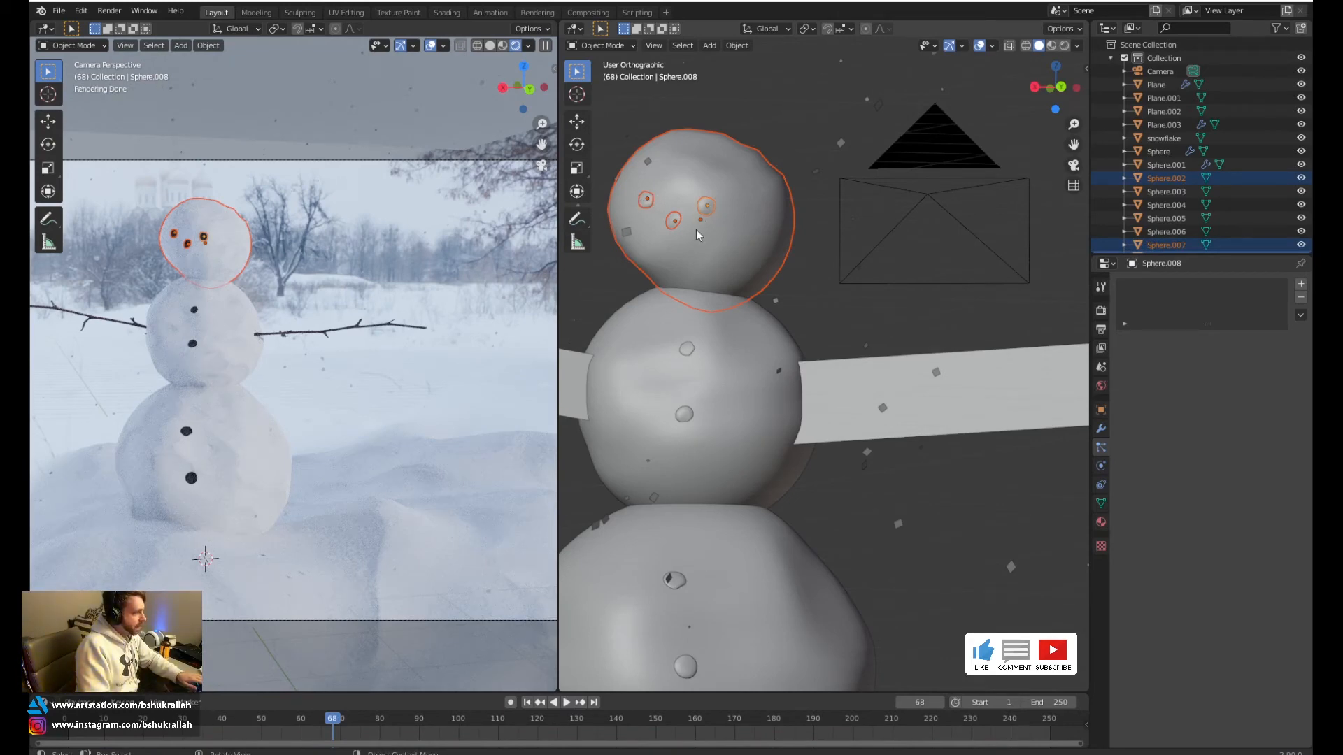
key(r)
key(r)
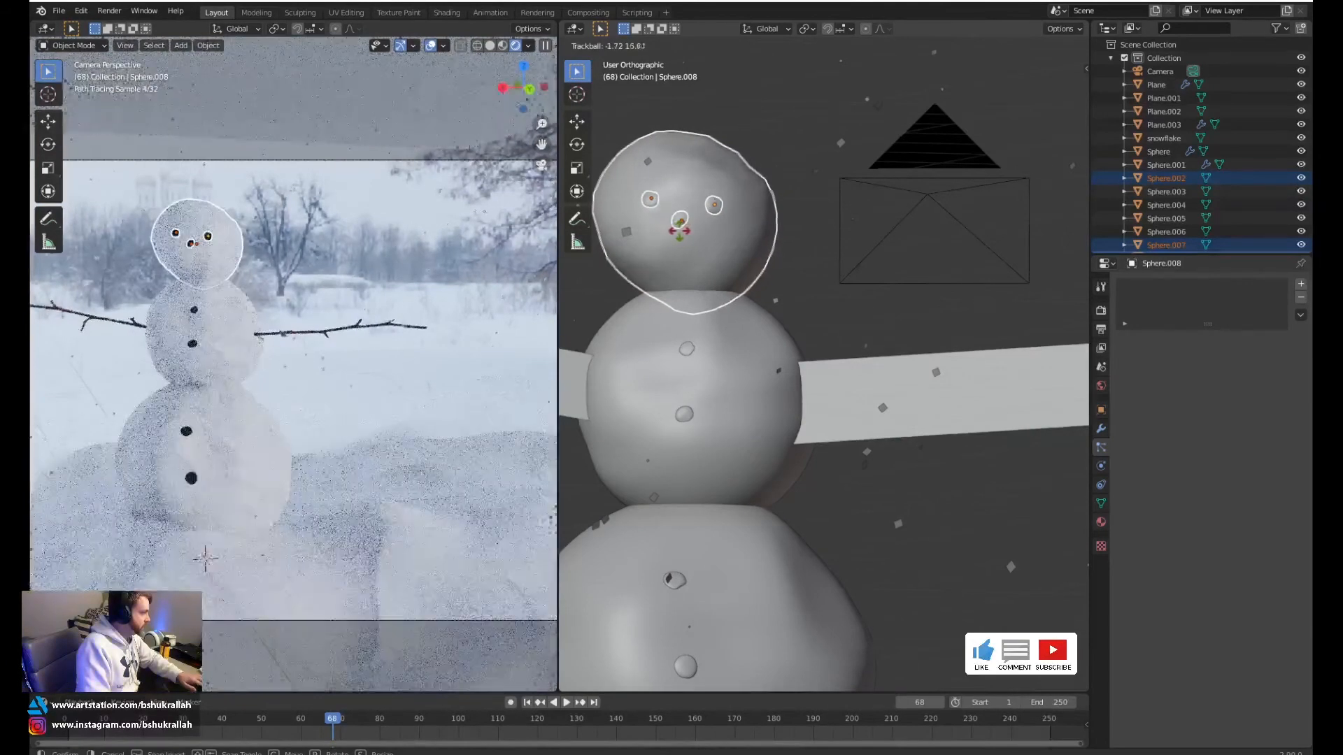
click(768, 219)
key(alt+a)
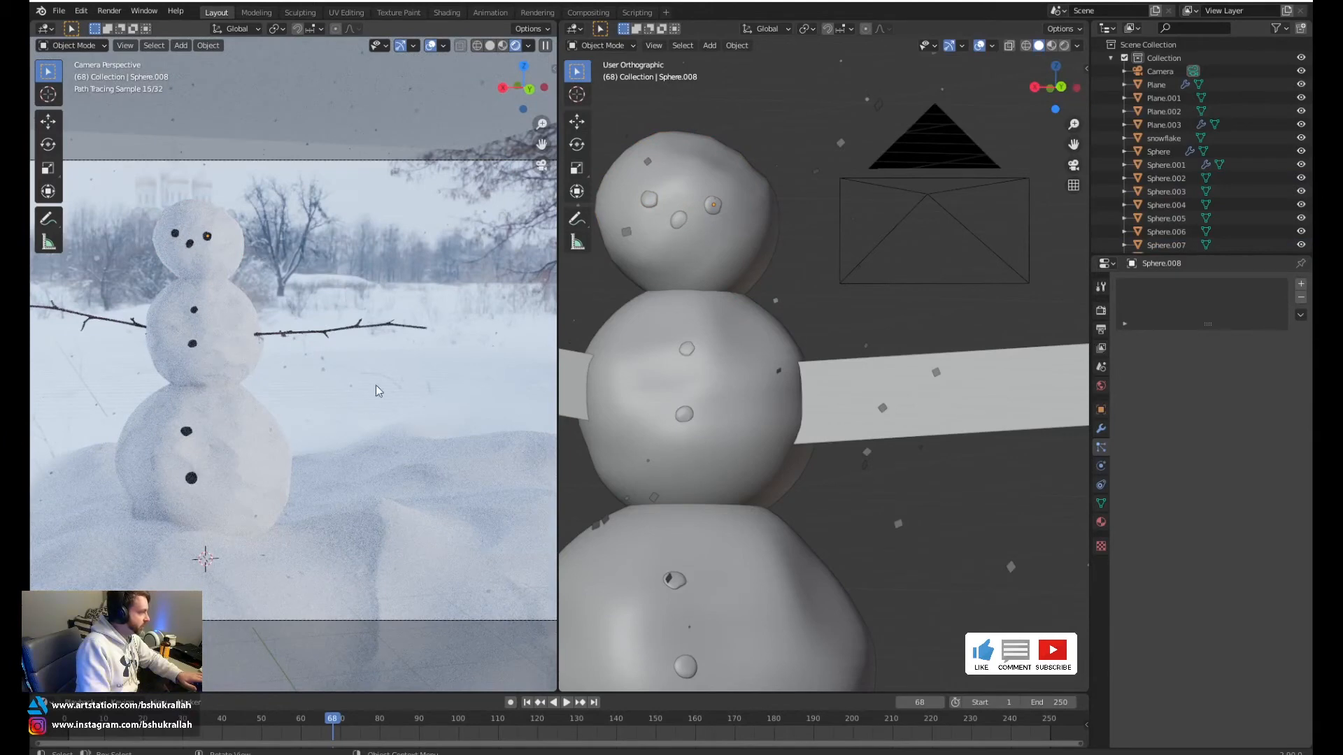
Review the render sampling and output settings and render frame 68 as a still image
scroll(362, 378, down, 3)
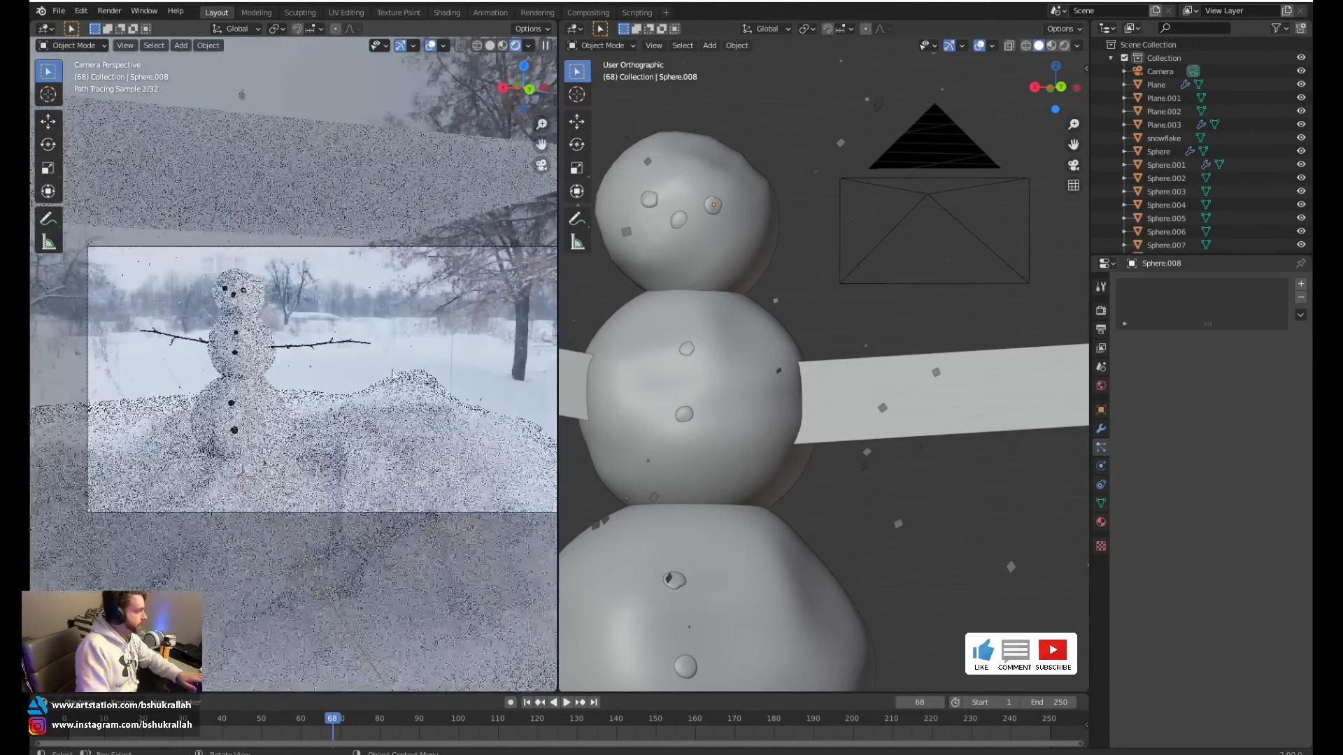
click(1101, 310)
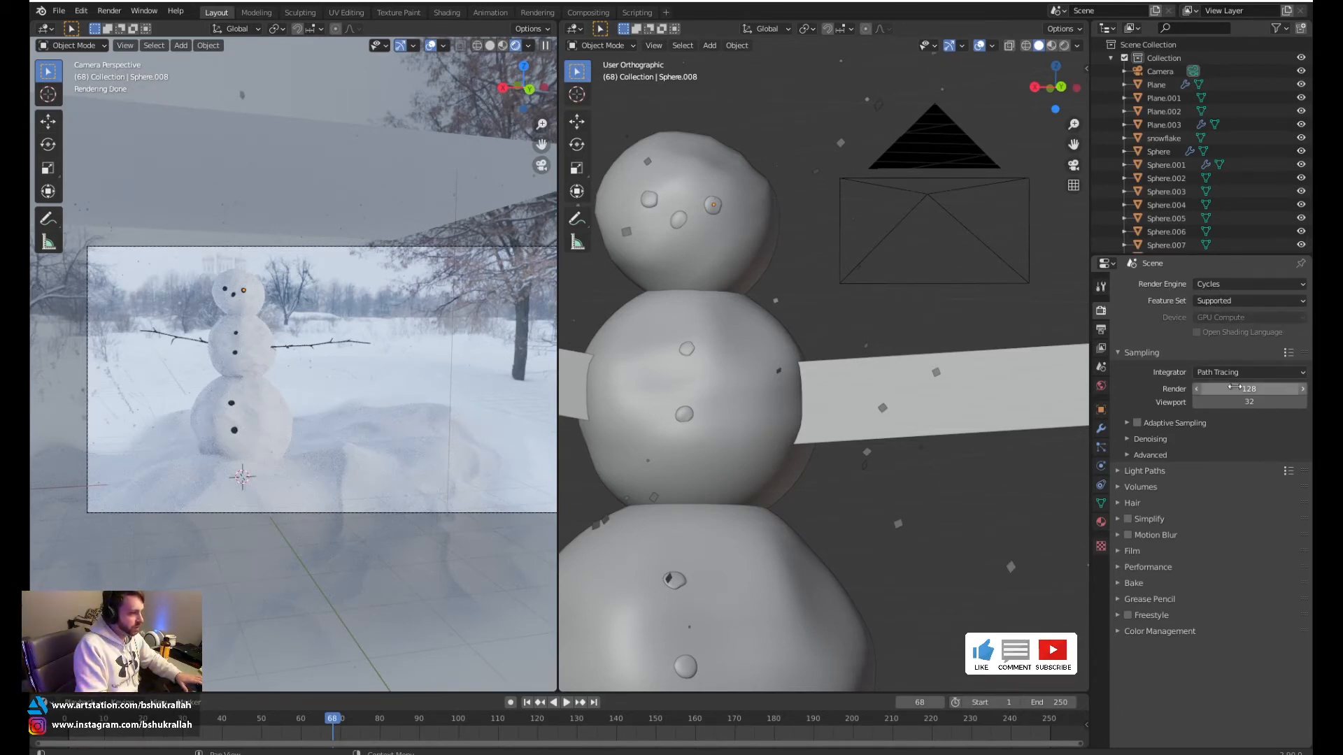
click(1100, 332)
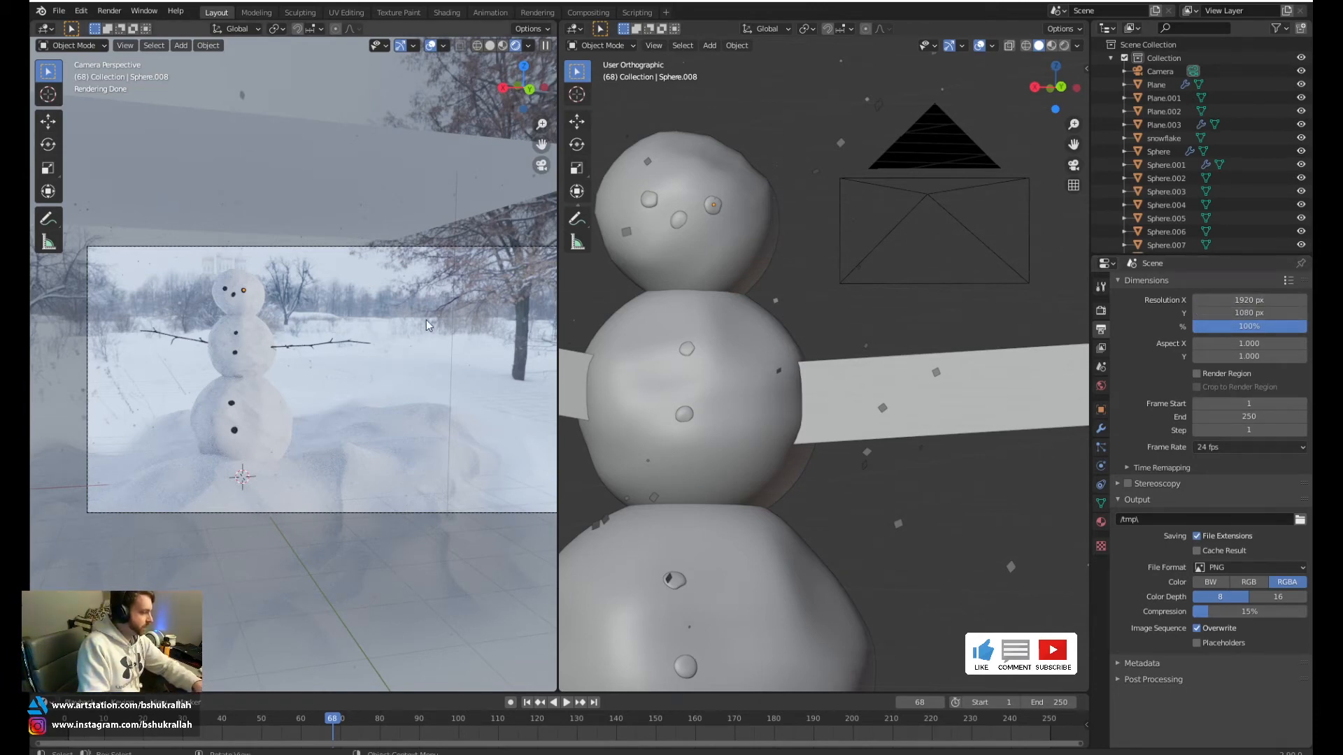
key(F12)
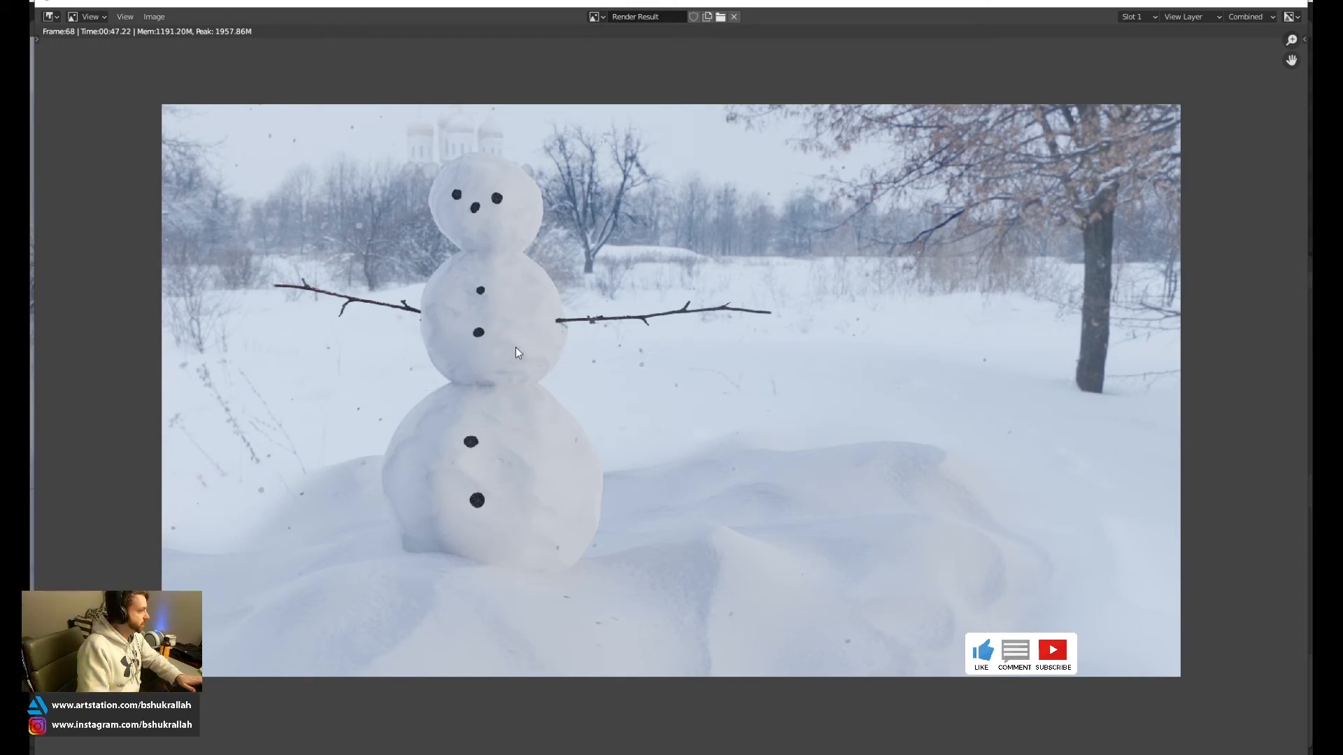
Examine the rendered snowman, snowflakes and background up close and close the render result
scroll(857, 427, up, 1)
scroll(769, 439, down, 1)
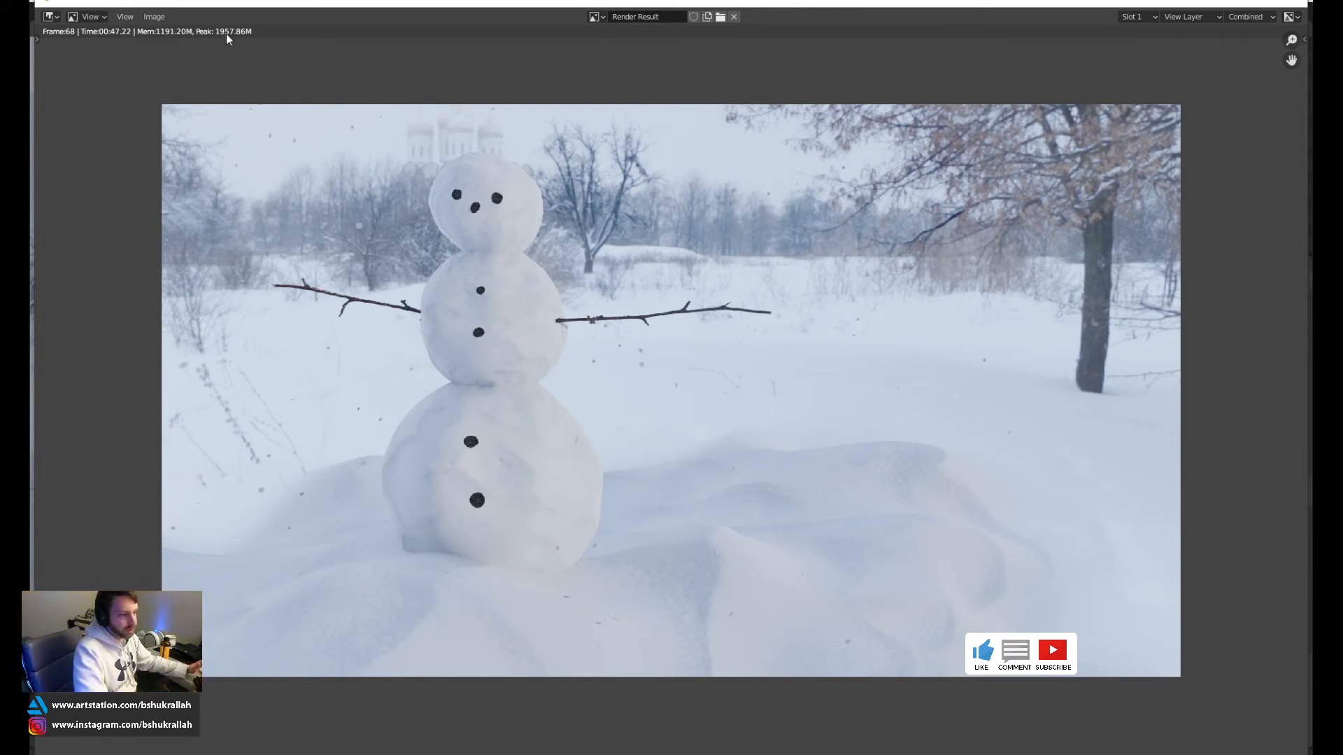
scroll(498, 388, up, 4)
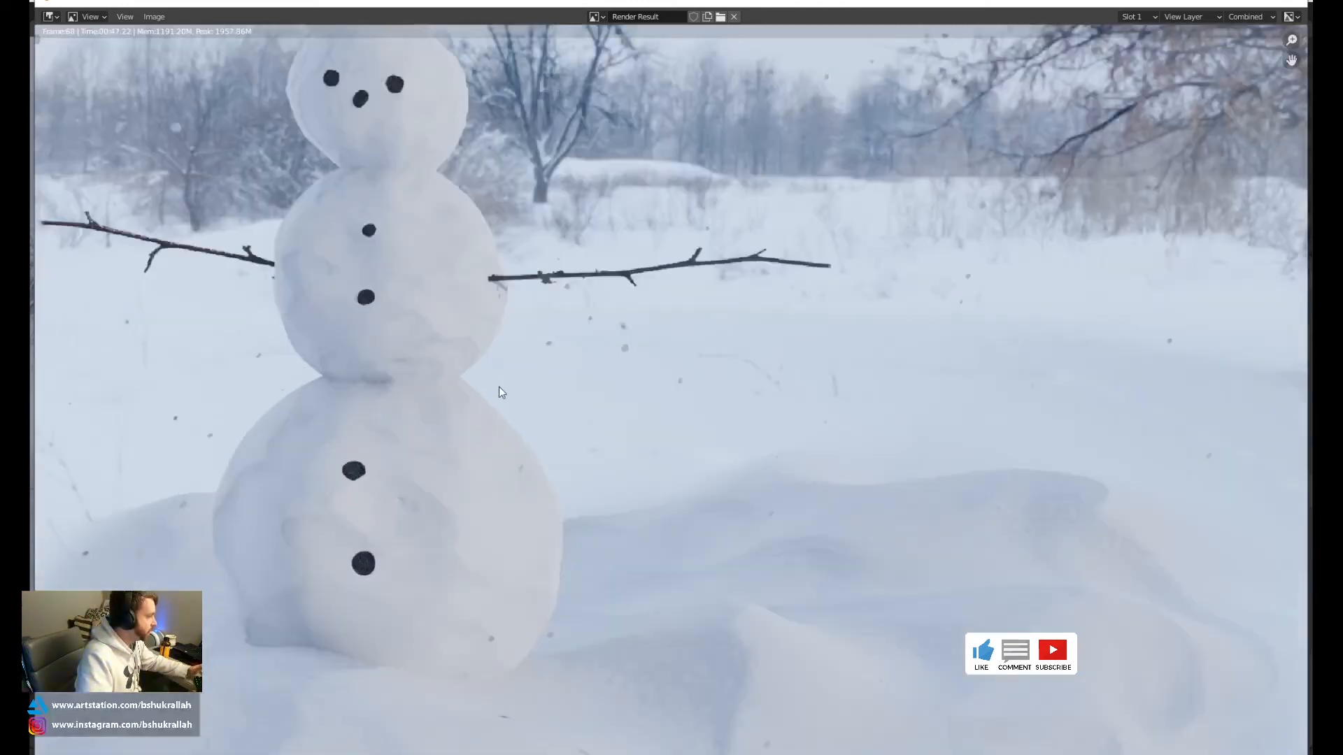
scroll(476, 373, down, 4)
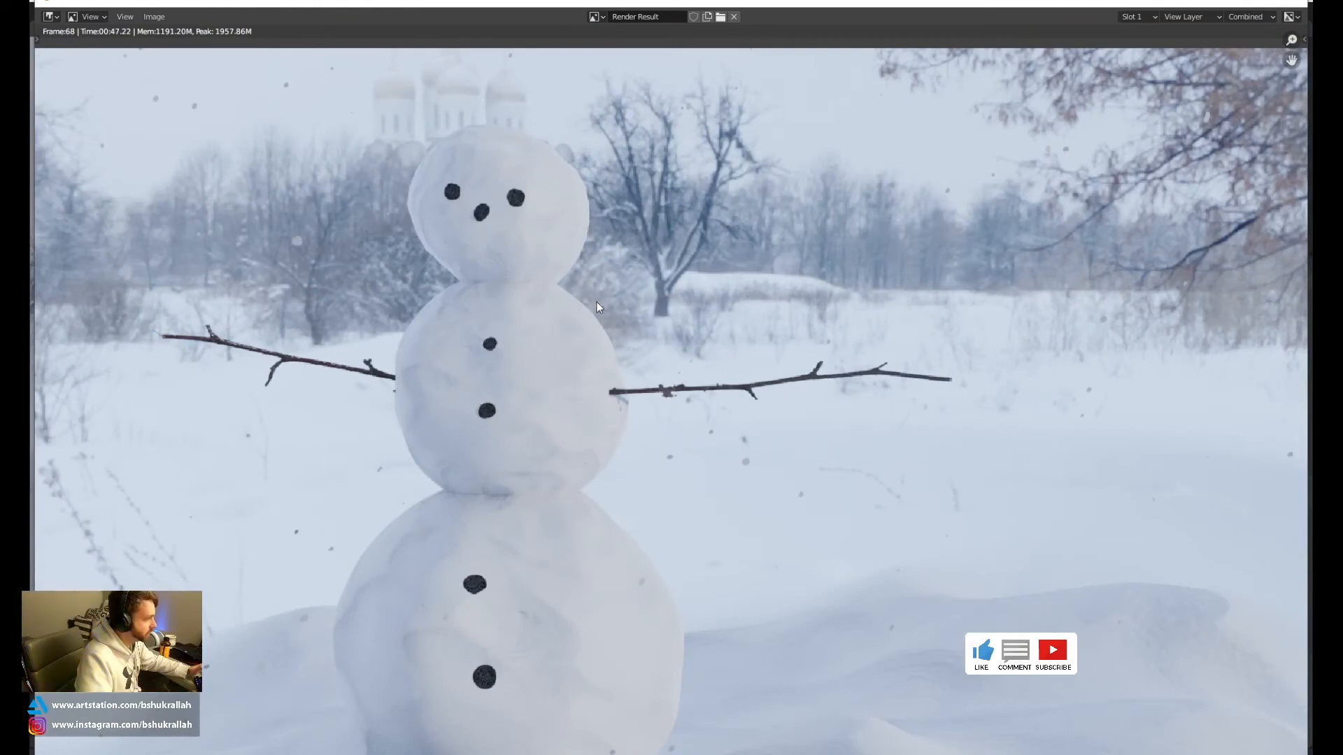
scroll(695, 301, down, 3)
scroll(694, 377, up, 3)
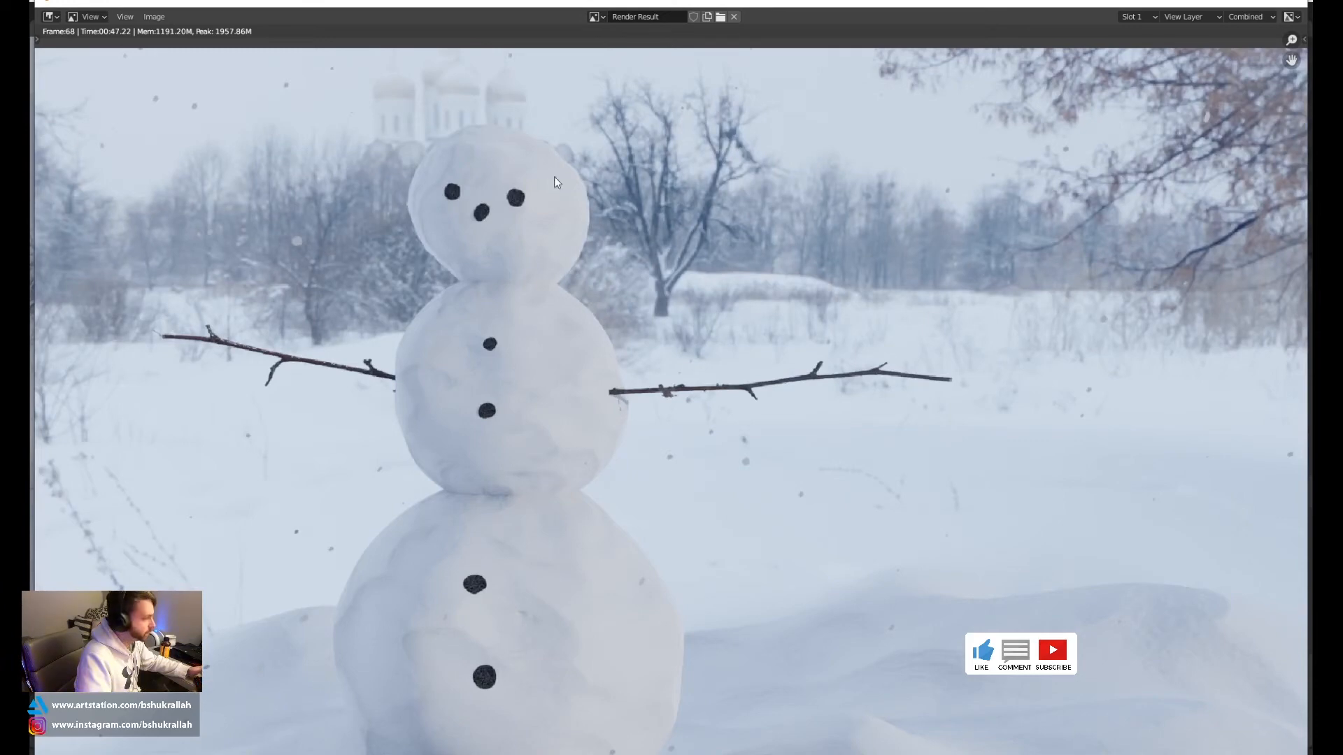
scroll(585, 280, down, 3)
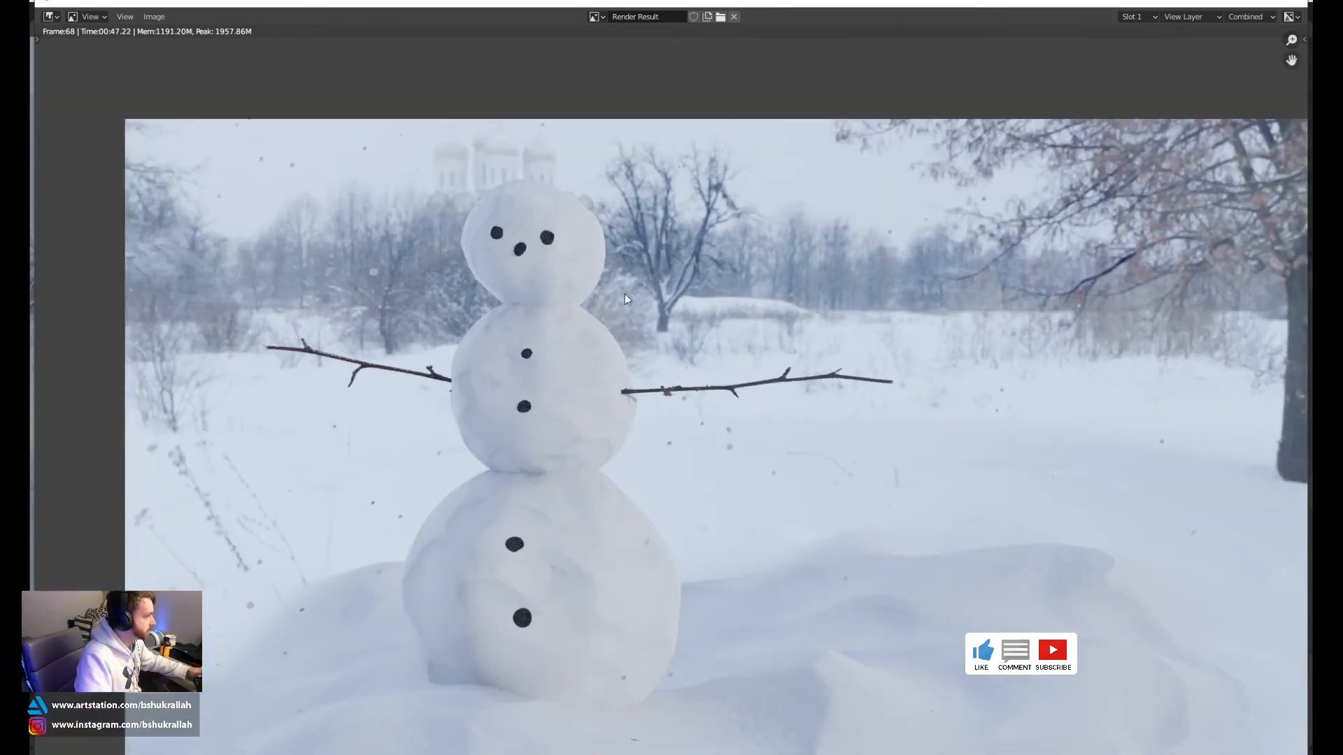
key(Escape)
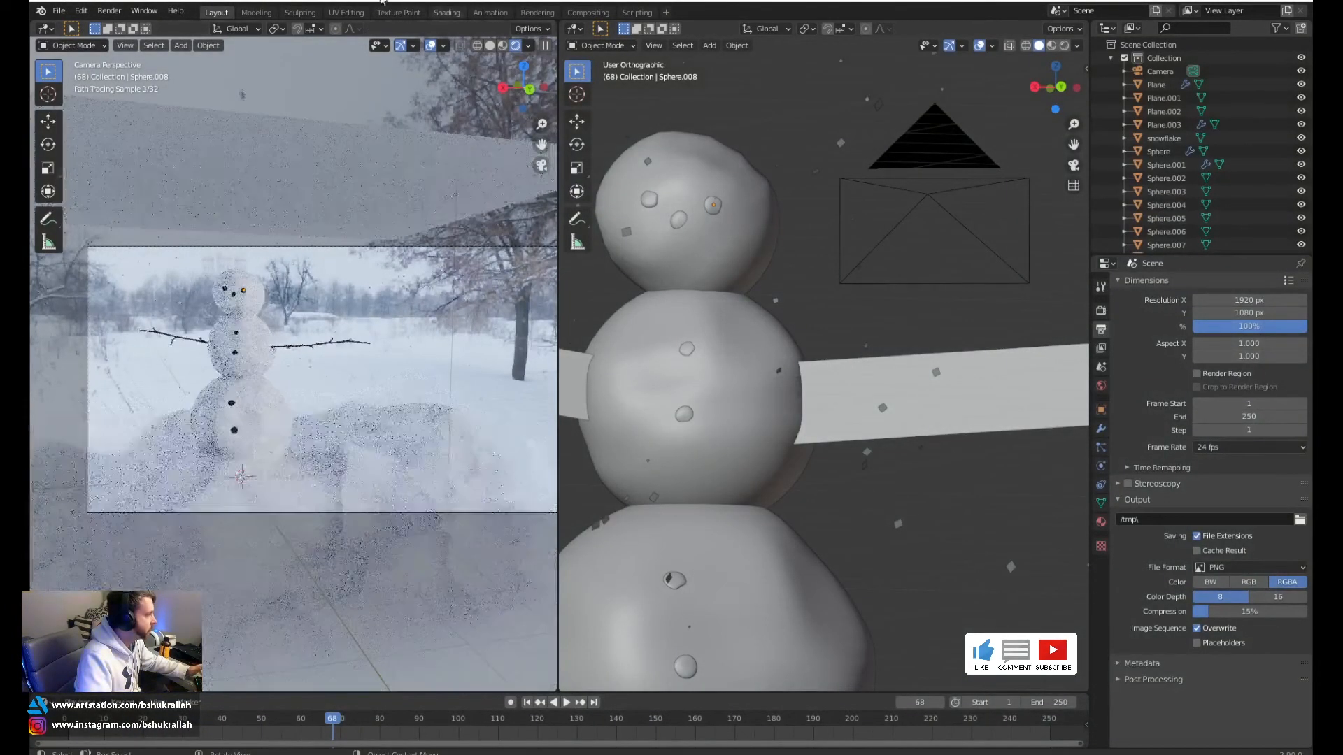
Switch to the Compositing workspace and enable nodes for the scene to get the Render Layers and Composite nodes
click(584, 12)
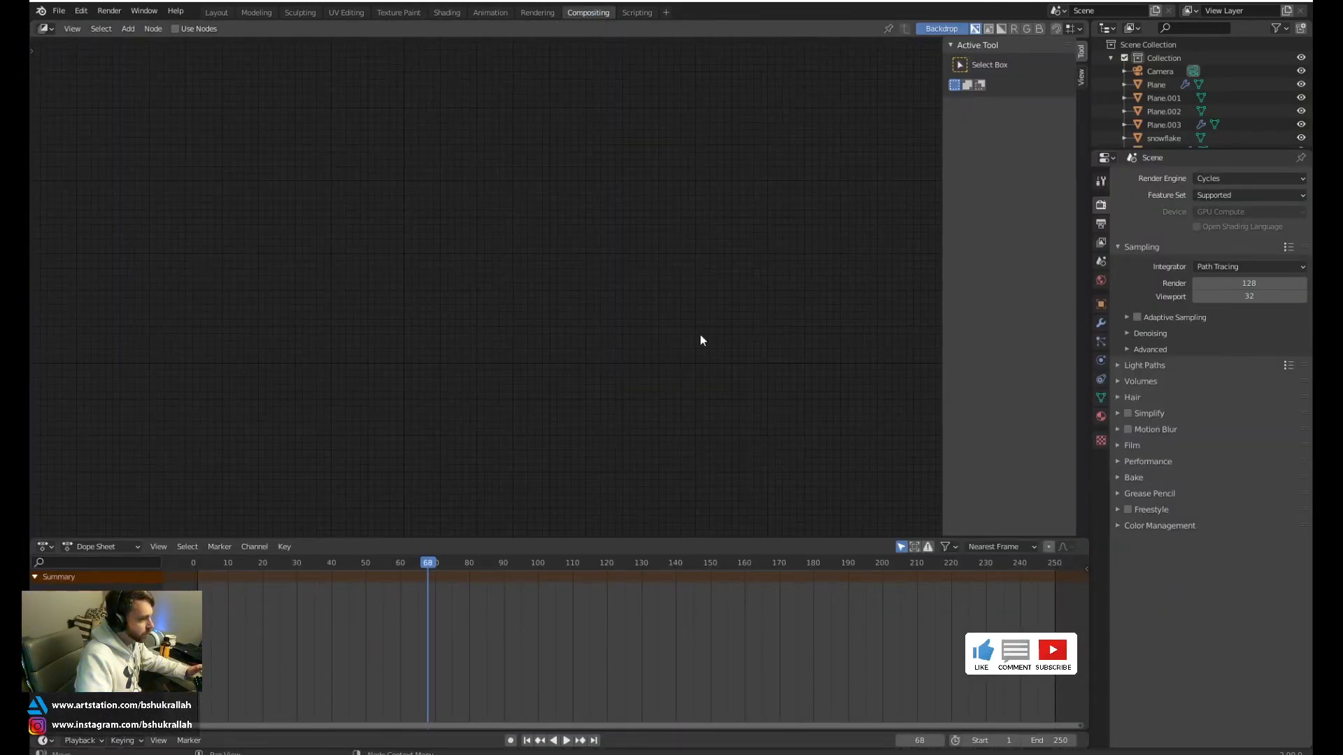
click(171, 28)
scroll(262, 164, up, 4)
middle_drag(404, 211, 335, 189)
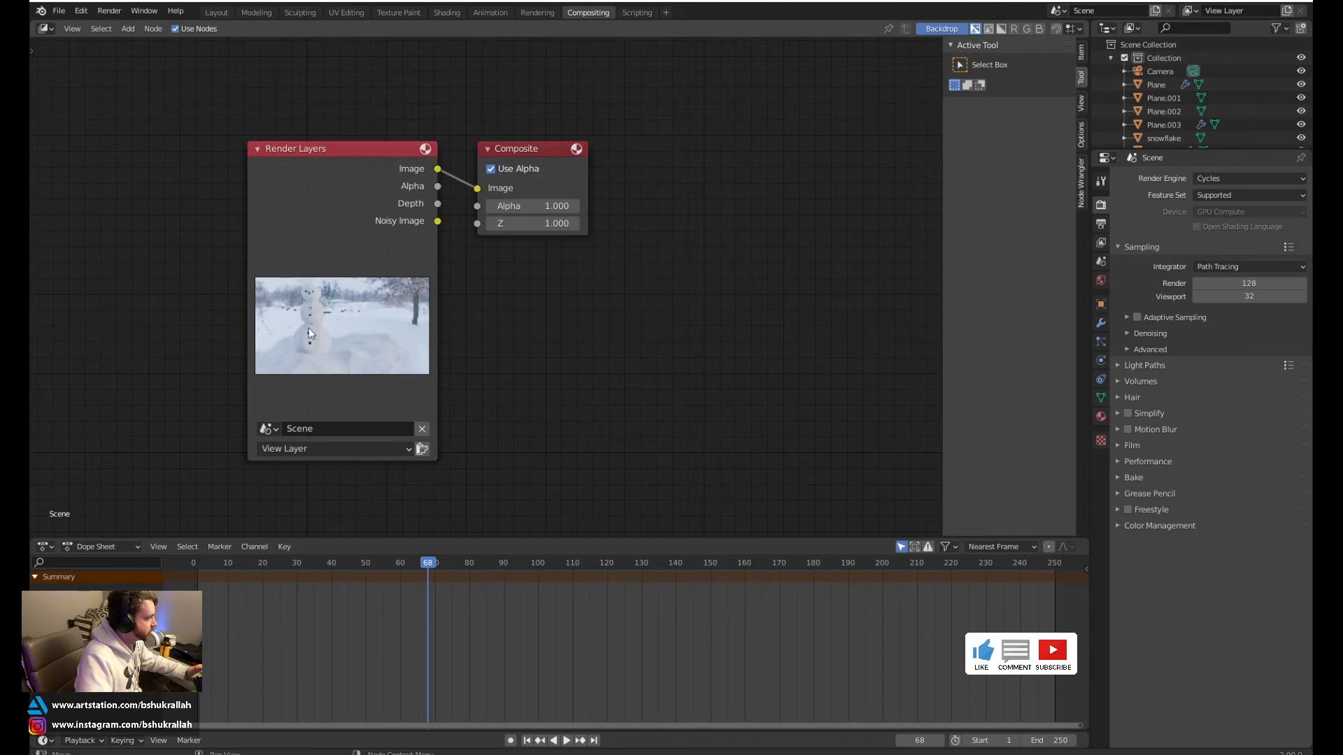
Move the Composite node aside, add a Viewer output node below it and link the Render Layers Image output to it
drag(510, 148, 704, 143)
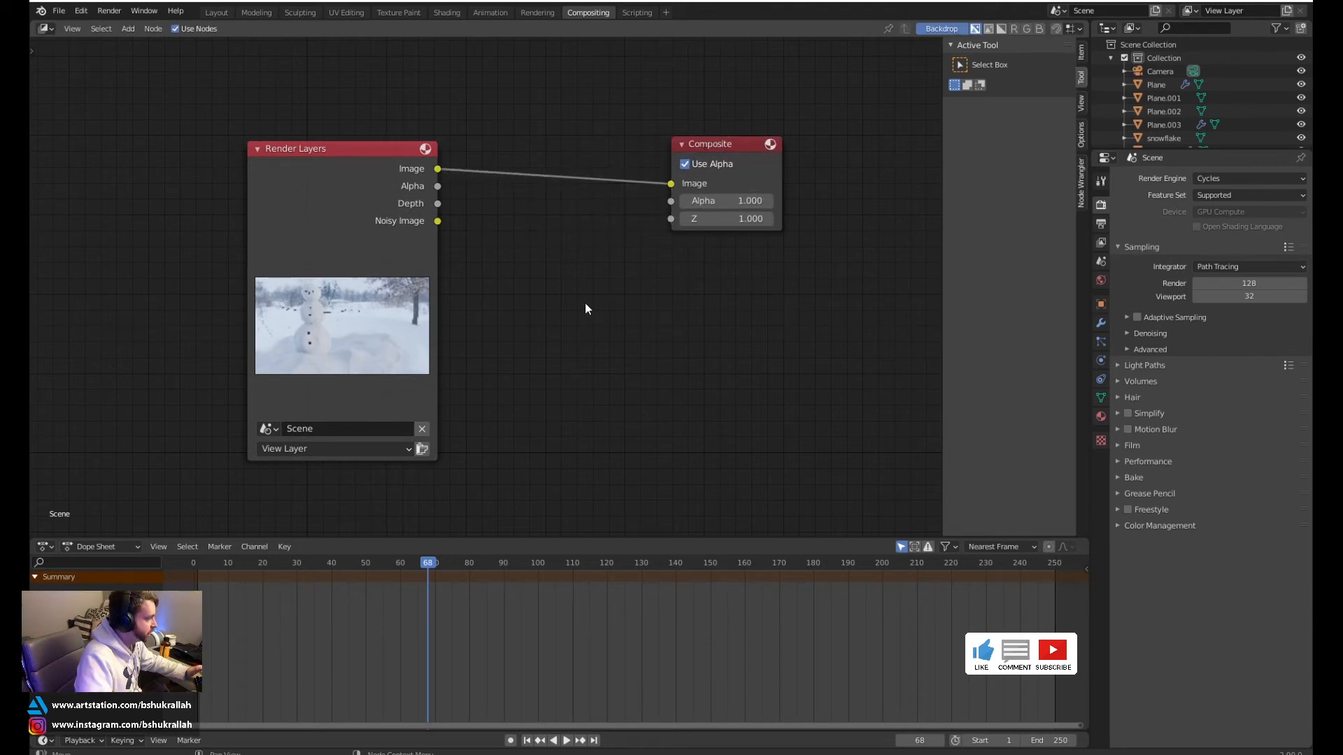
scroll(522, 287, down, 3)
scroll(535, 281, up, 2)
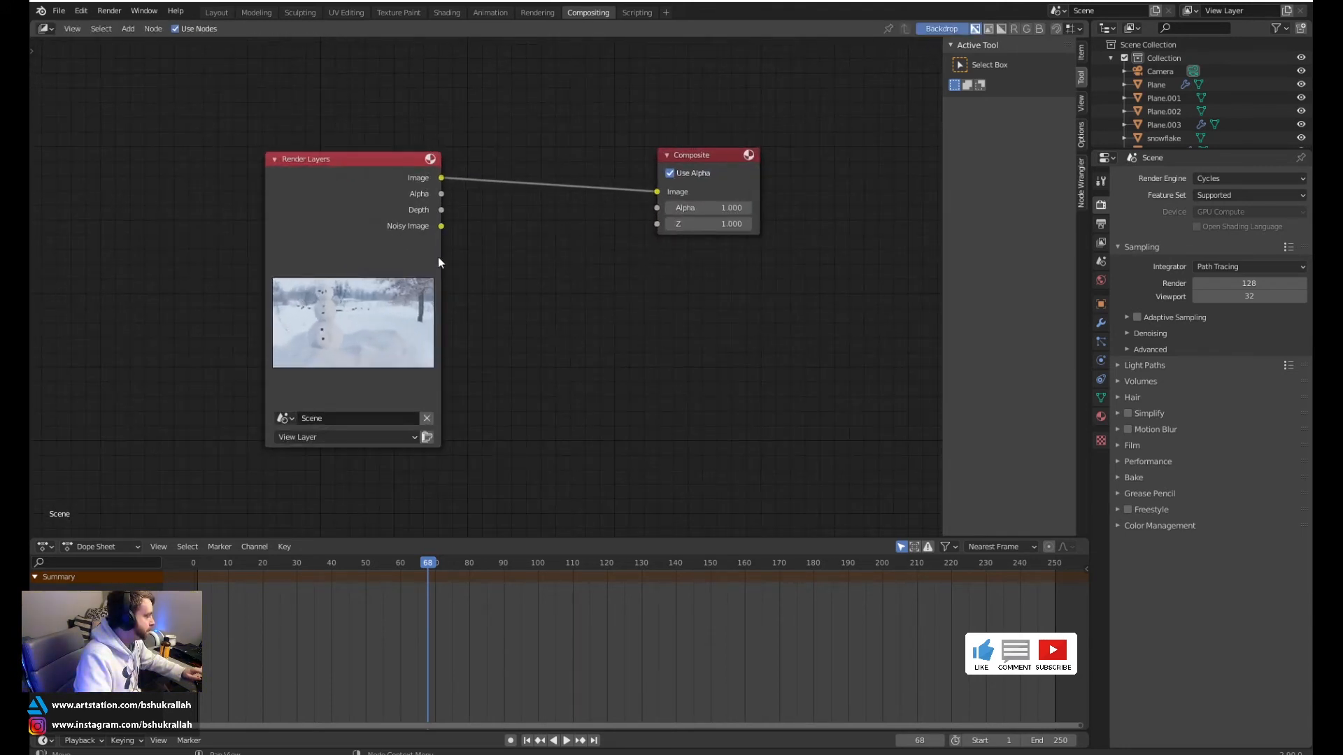
key(shift+a)
mouse_move(527, 361)
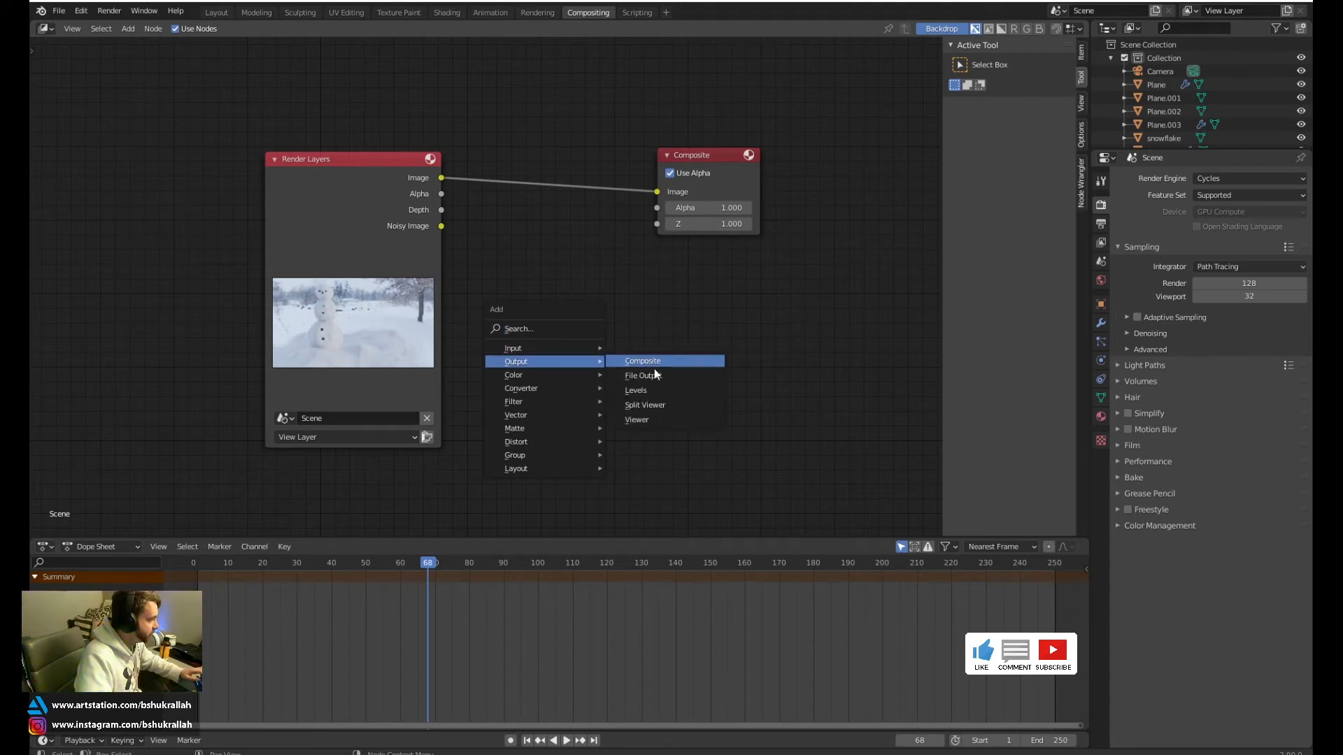
click(640, 419)
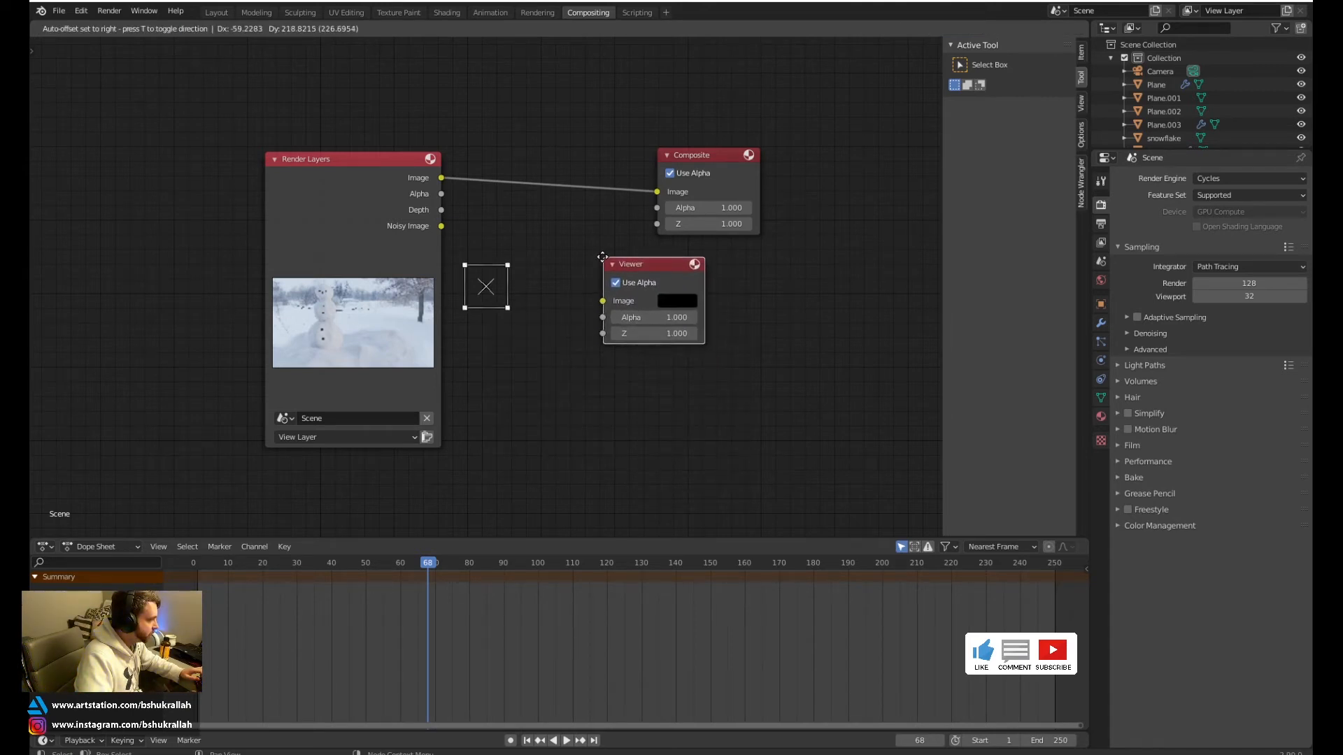
click(602, 257)
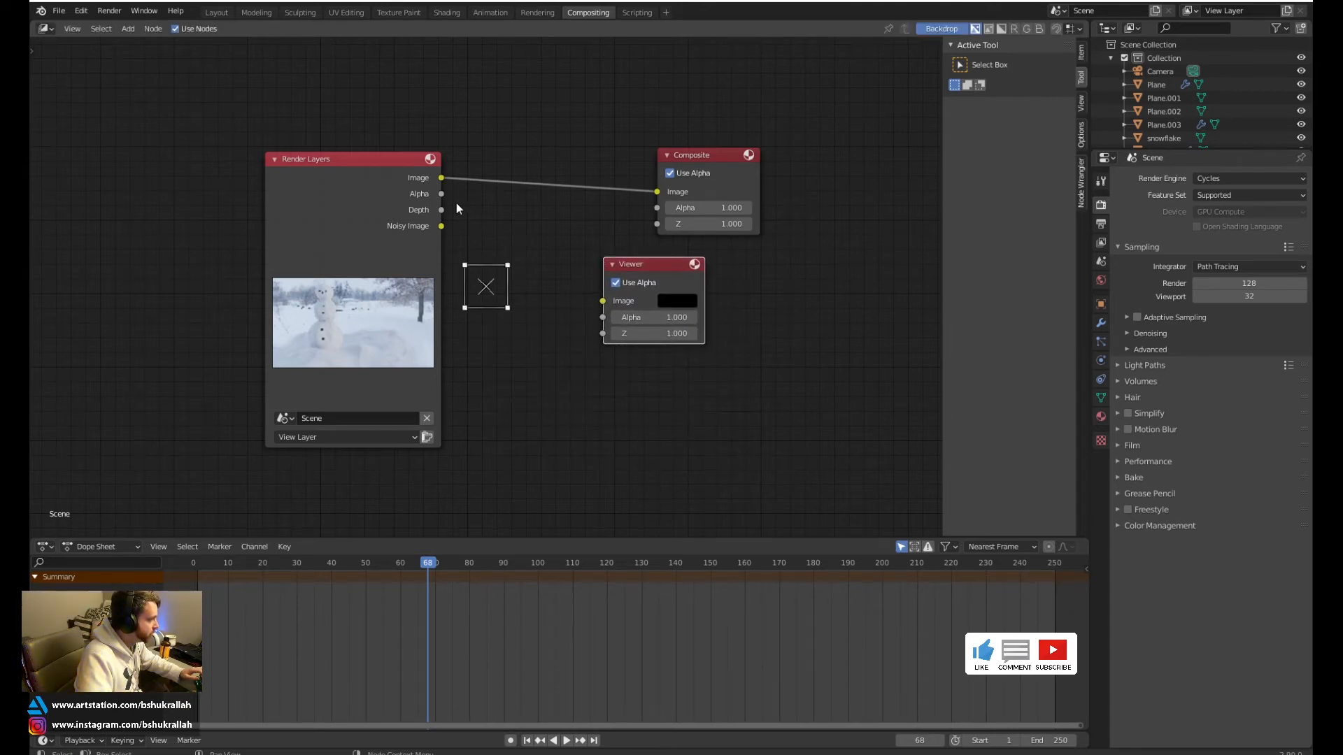
drag(441, 178, 603, 301)
scroll(515, 347, down, 2)
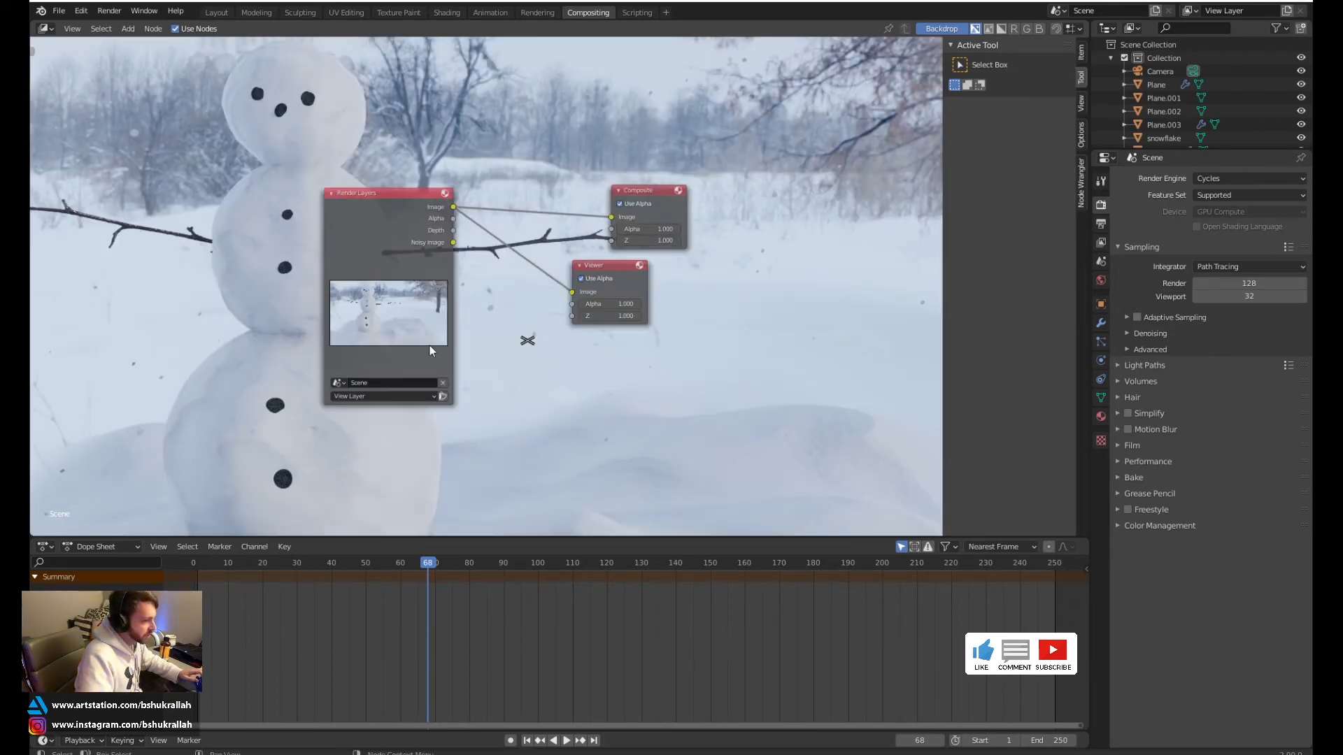
scroll(504, 347, down, 1)
scroll(510, 350, up, 1)
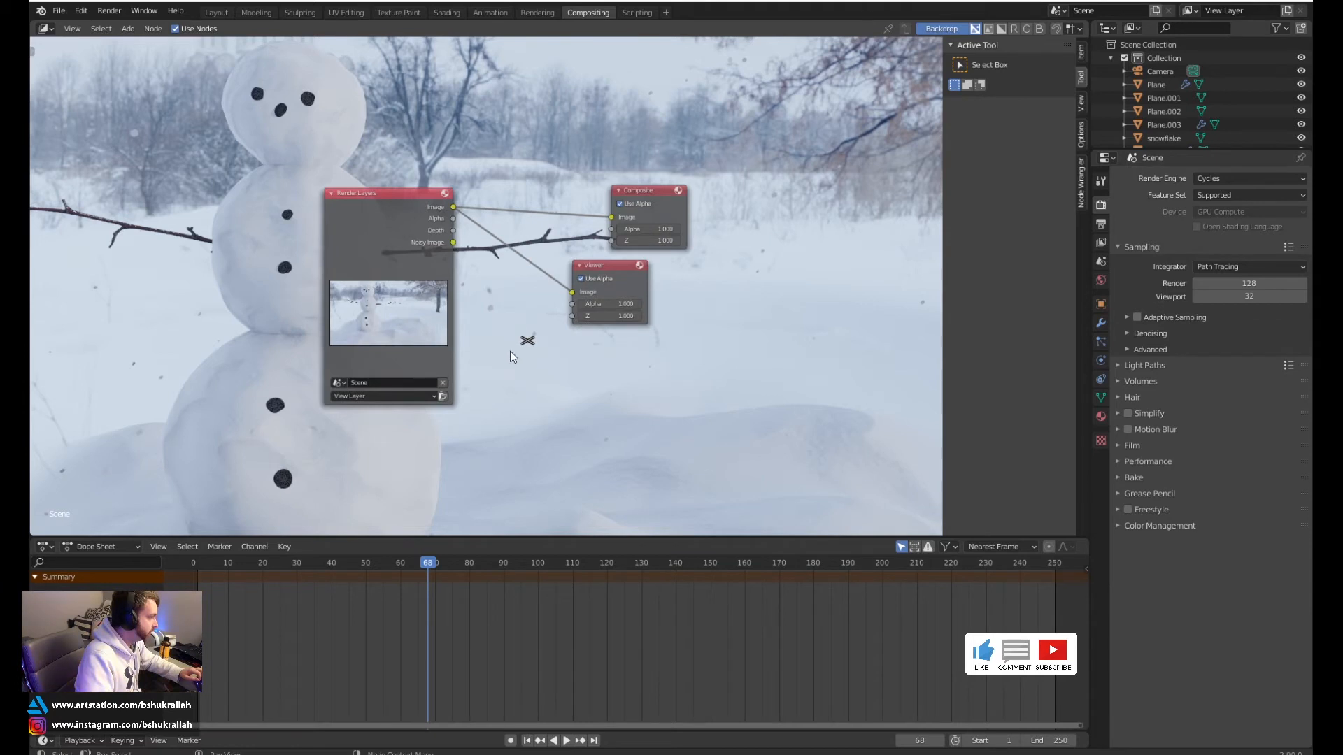
Shrink the backdrop preview and position it below the nodes, and move the Viewer and Composite nodes farther from Render Layers
drag(527, 341, 732, 444)
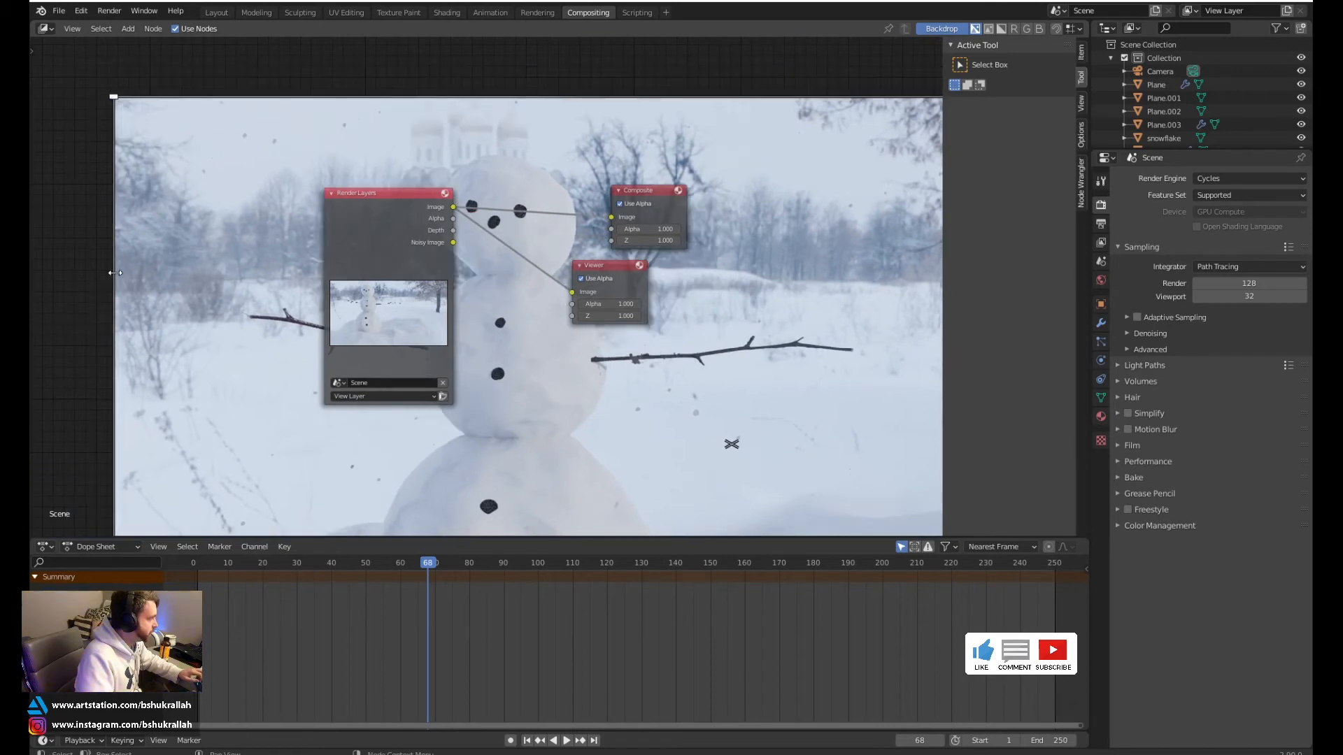
mouse_move(108, 273)
mouse_down()
mouse_move(147, 294)
mouse_move(769, 402)
mouse_move(625, 334)
mouse_up()
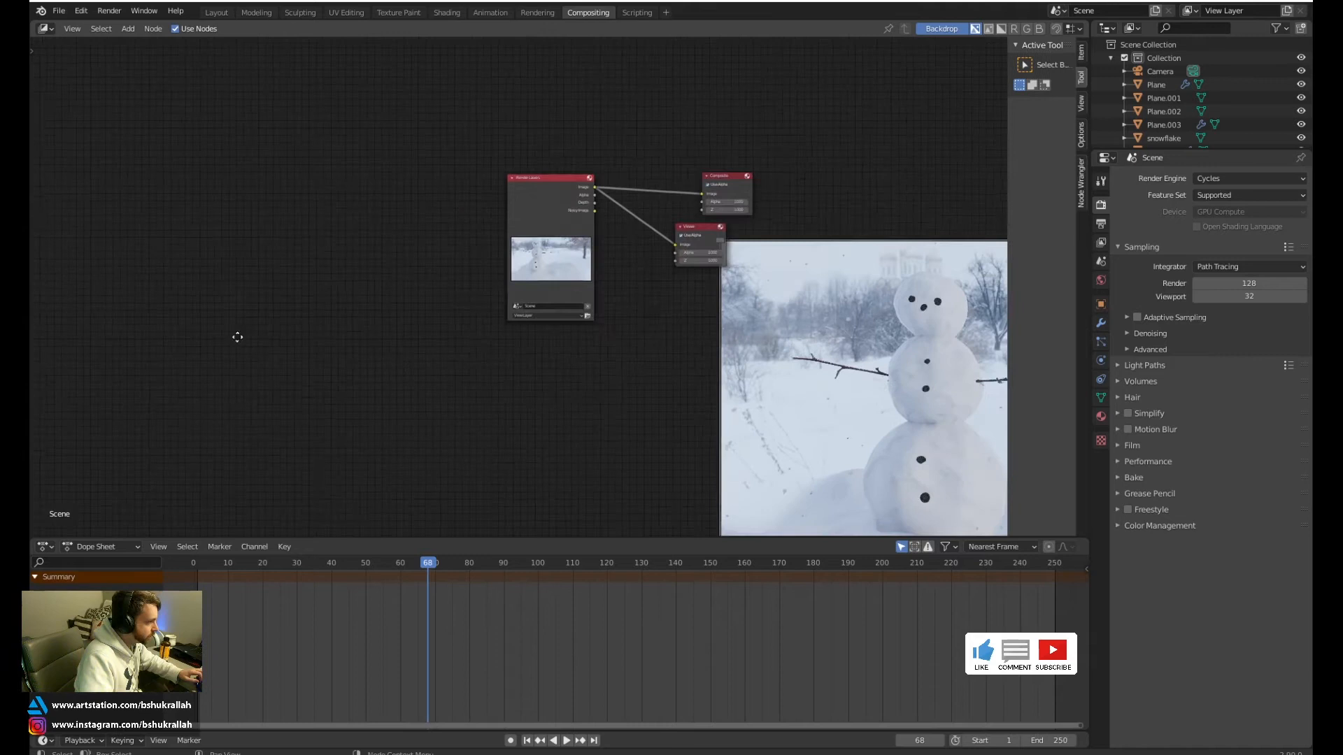
middle_drag(237, 336, 107, 311)
drag(719, 240, 456, 231)
drag(683, 349, 748, 394)
scroll(433, 189, up, 2)
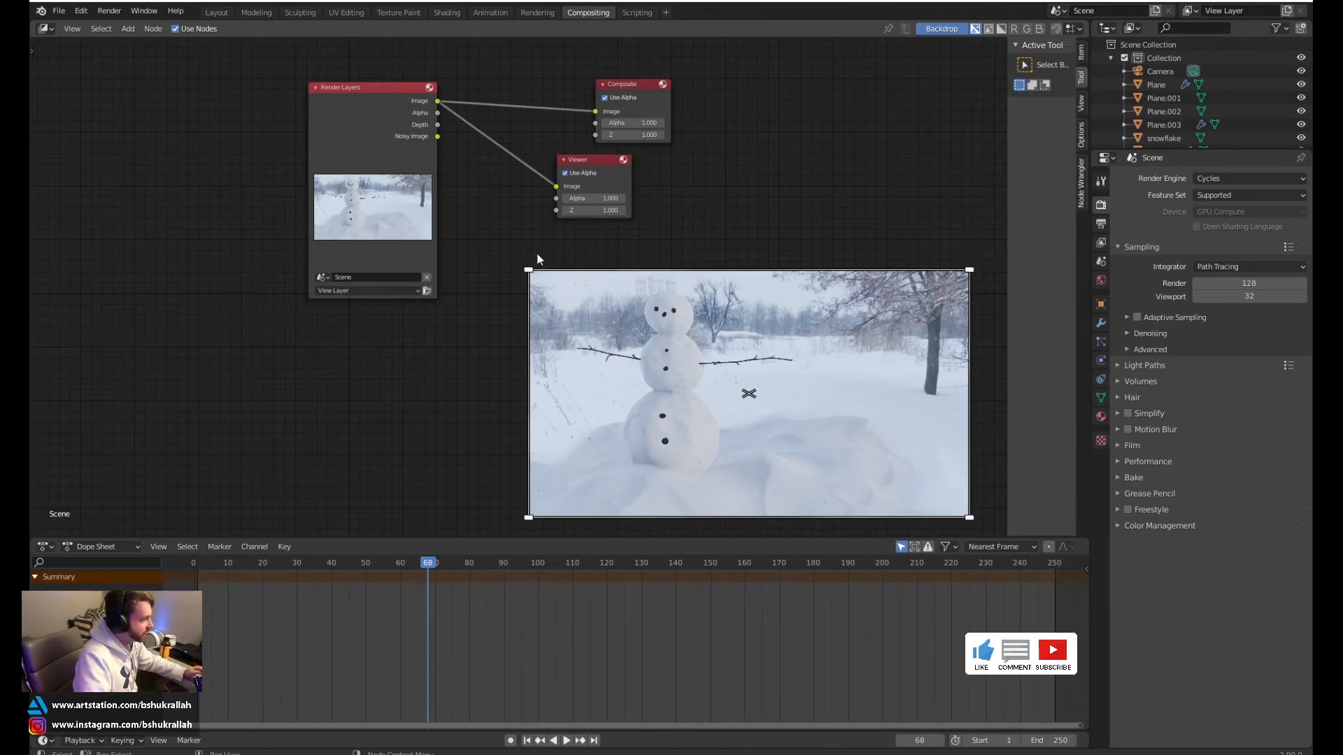
drag(617, 162, 863, 164)
drag(651, 84, 793, 72)
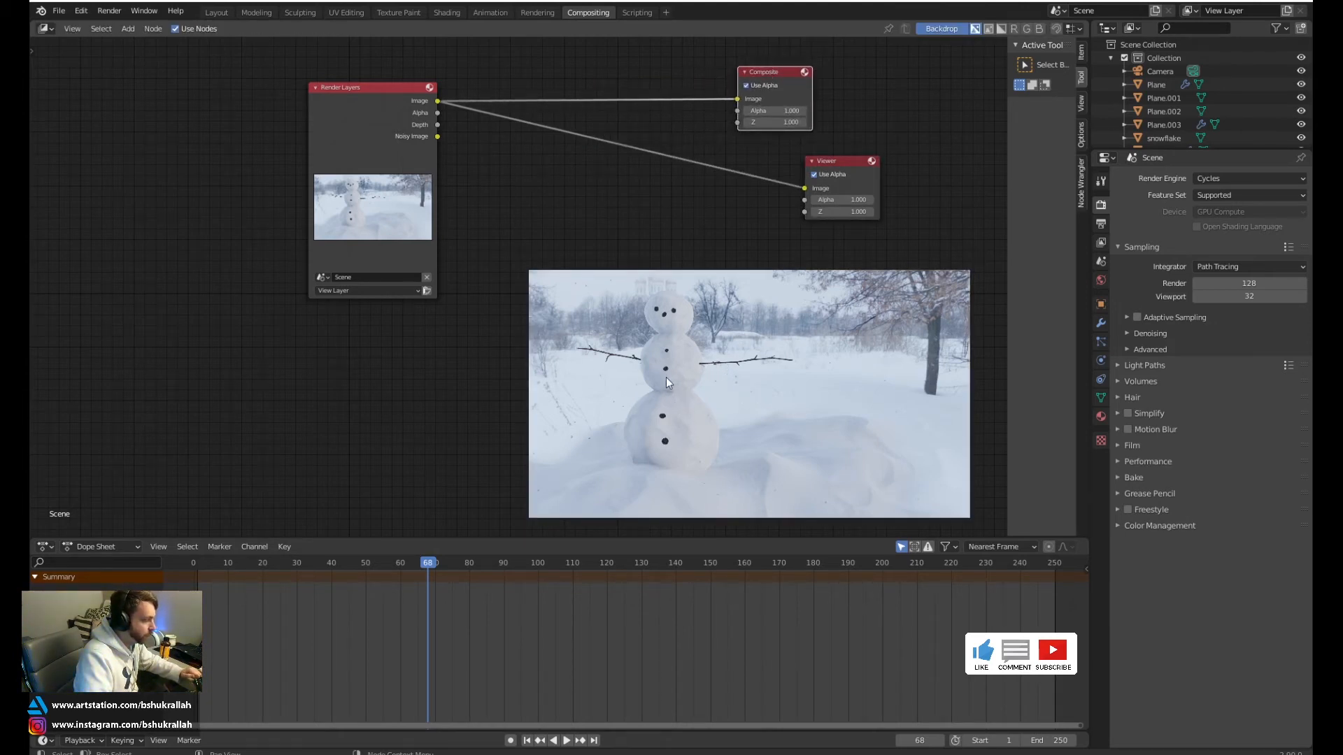
Enable the Environment pass for the view layer and link the new Env output to the Viewer node
click(1101, 244)
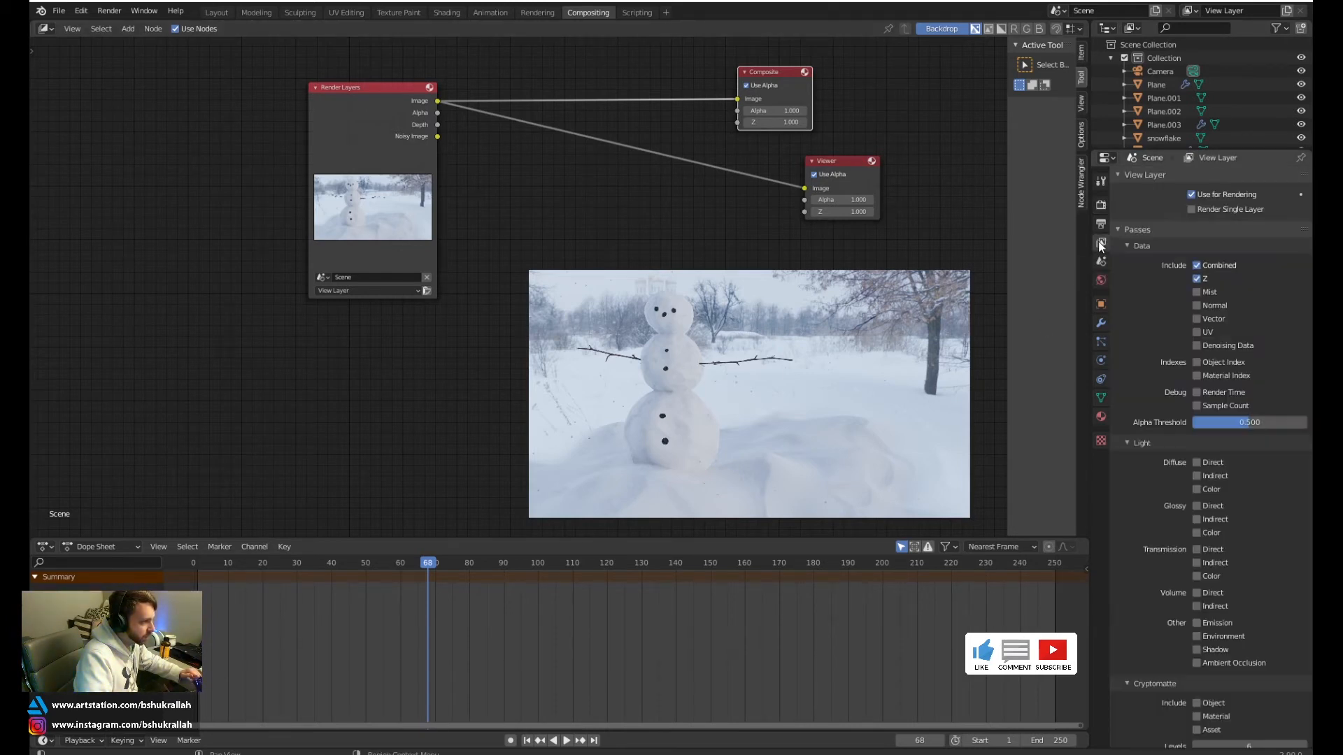
click(1196, 637)
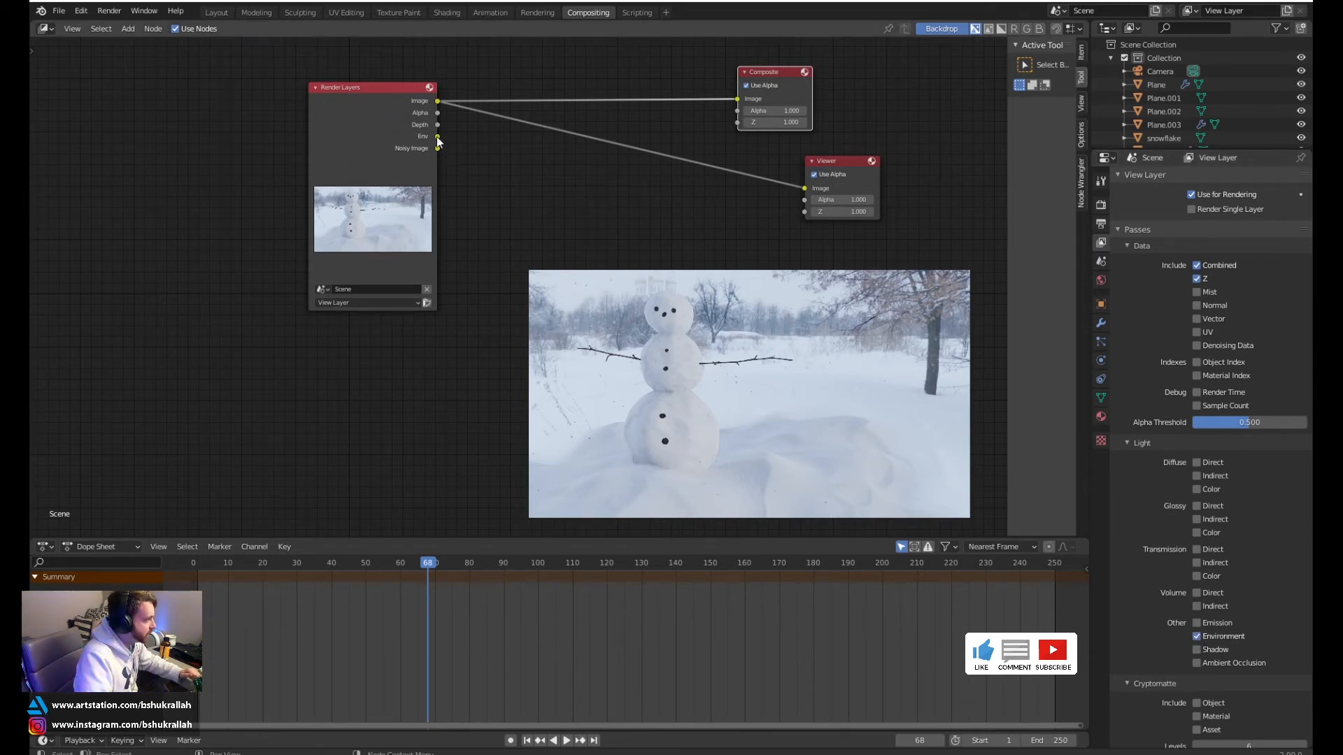
drag(437, 136, 828, 193)
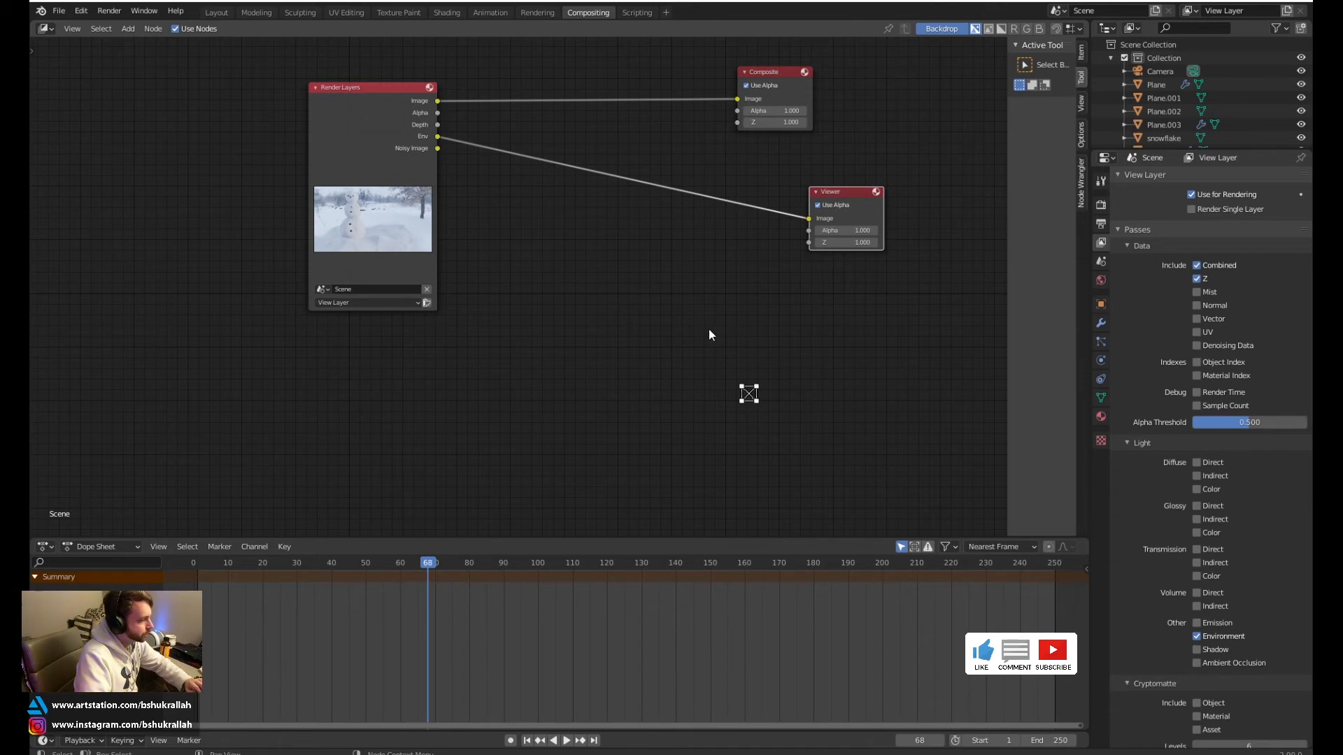
Re-render frame 68 with the Environment pass, close the result and move the Viewer node closer to Render Layers
key(F12)
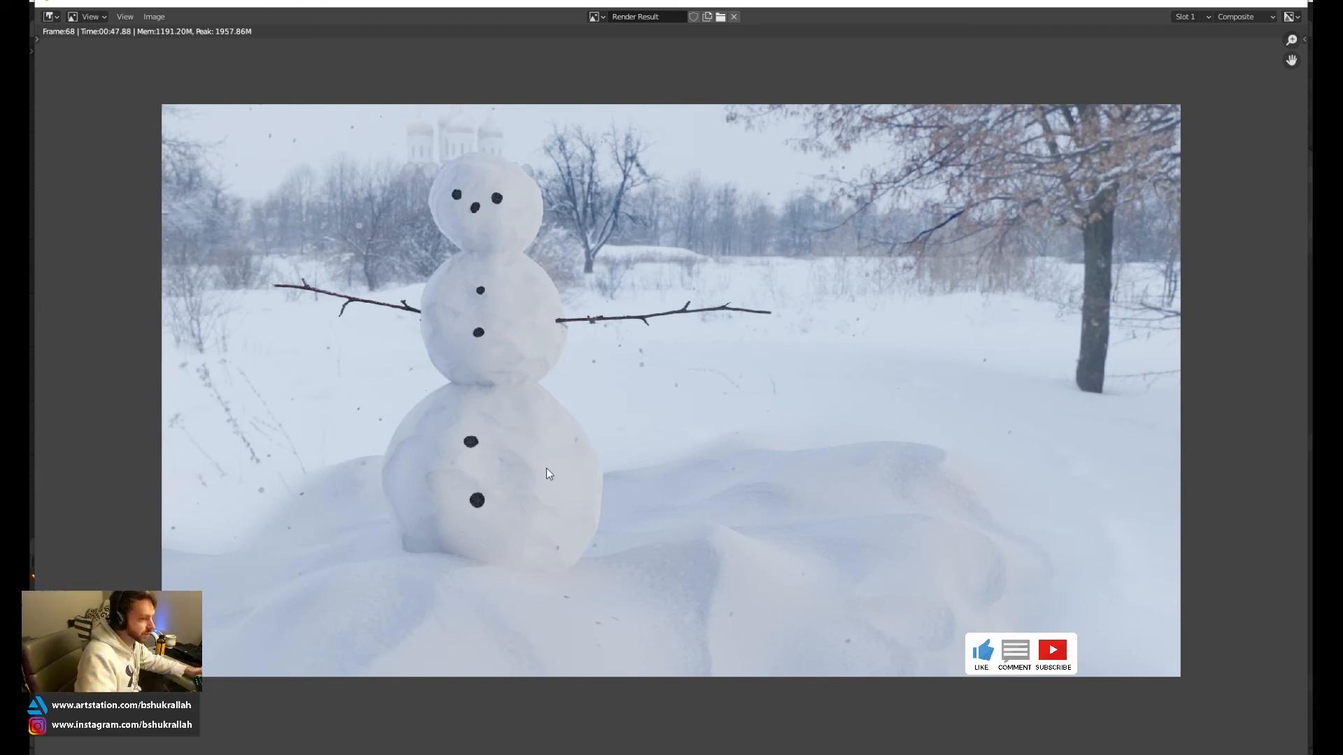
key(Escape)
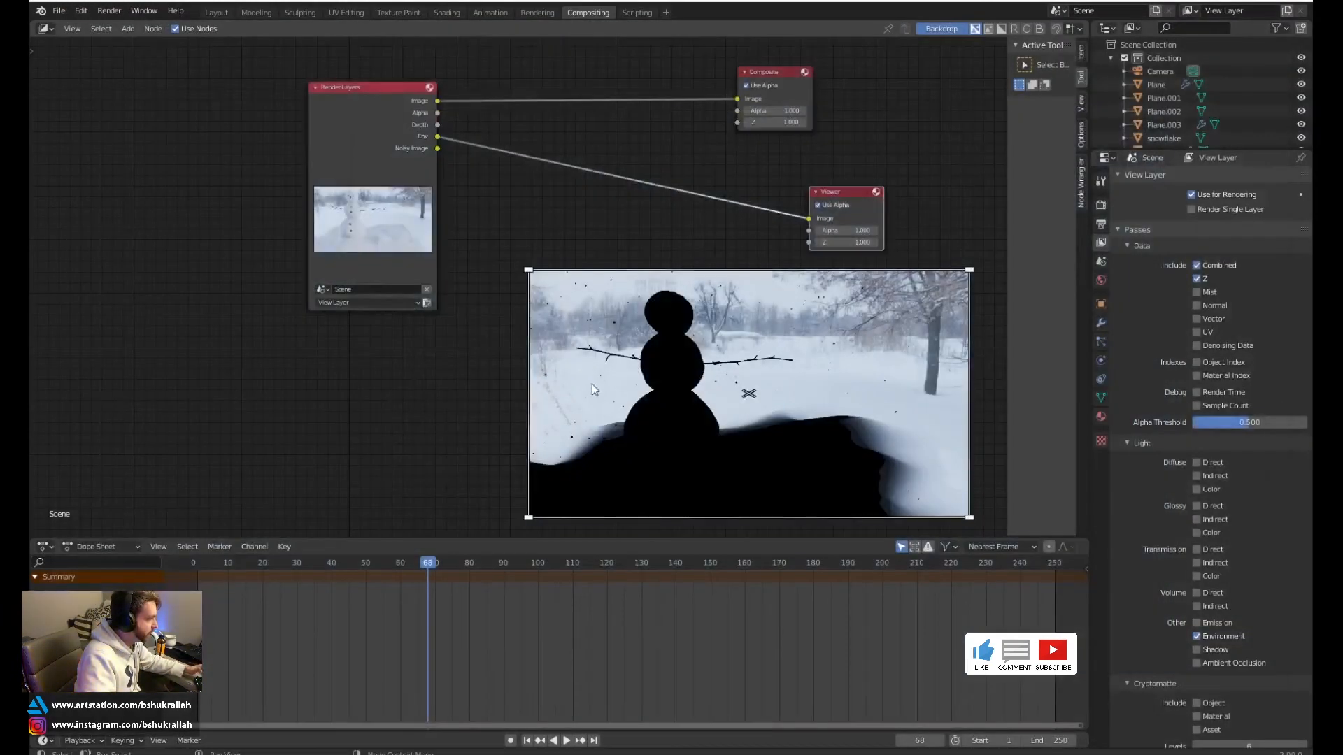
scroll(533, 277, up, 4)
middle_drag(519, 171, 519, 229)
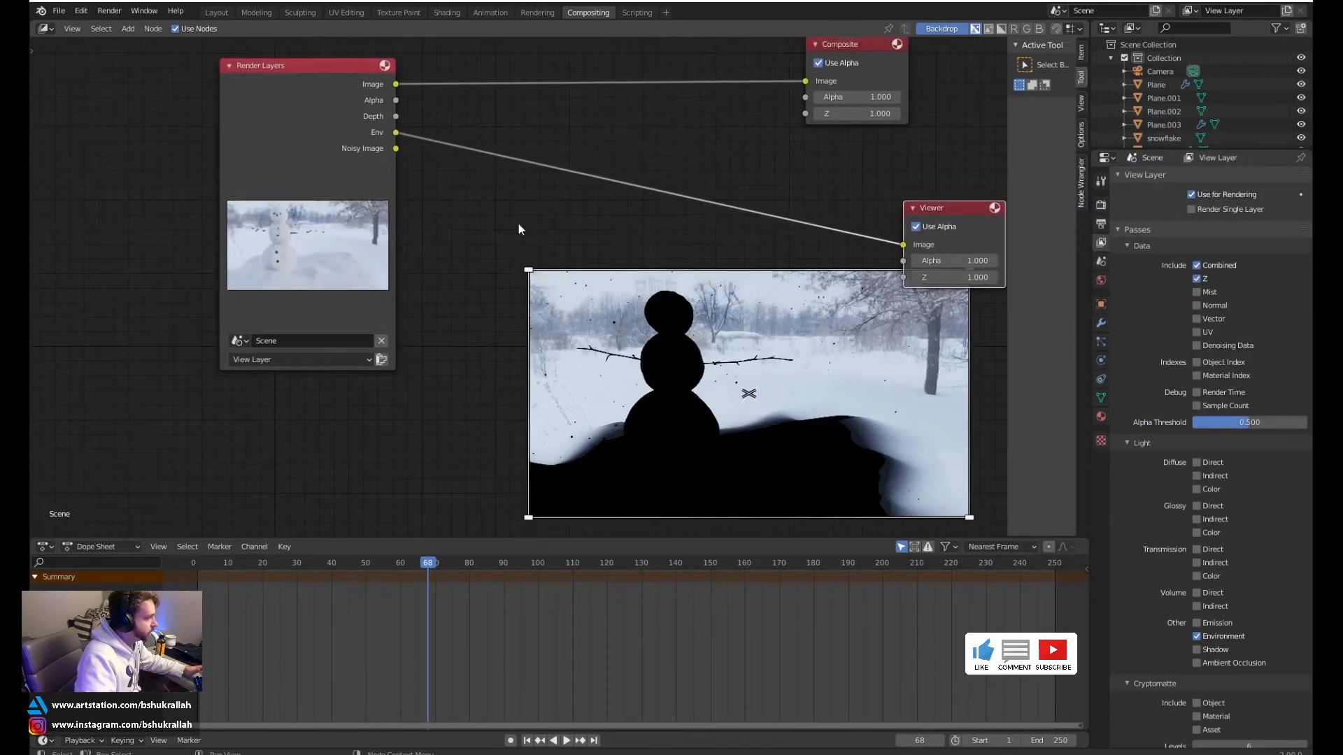
scroll(502, 210, down, 2)
scroll(502, 210, up, 1)
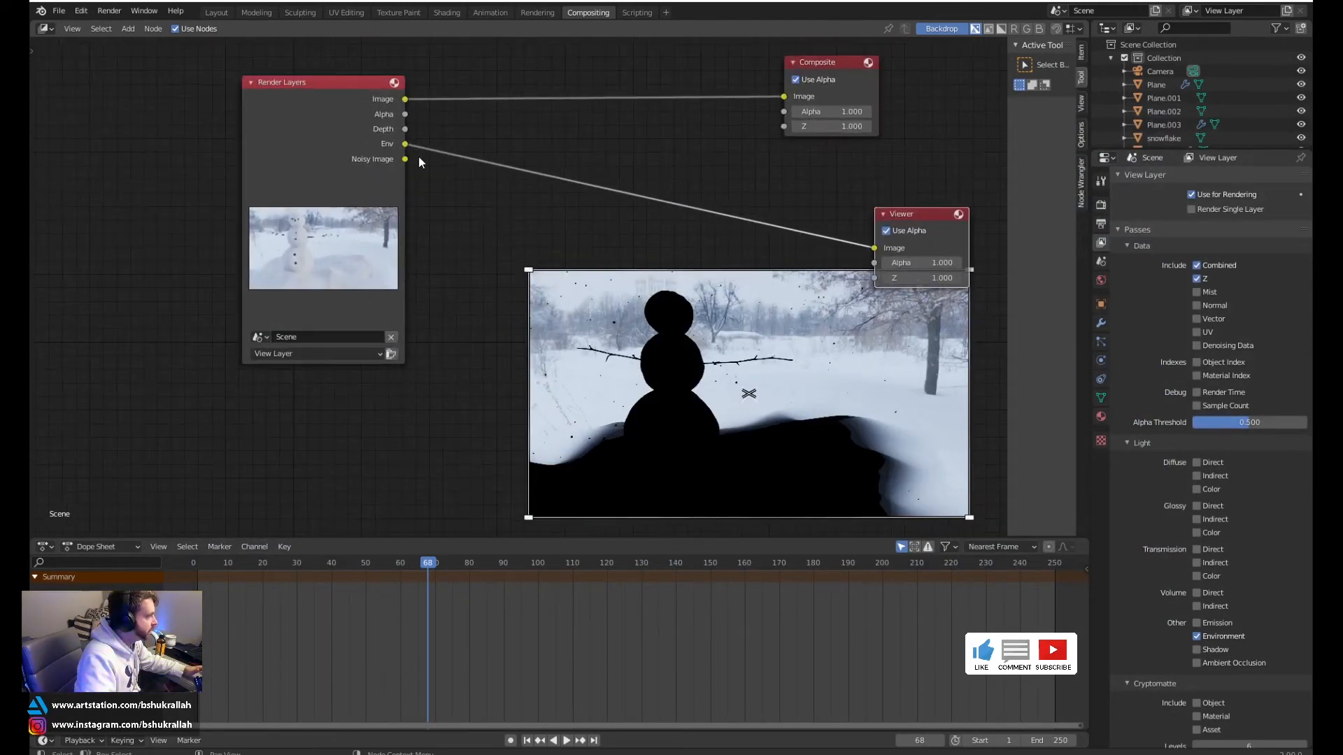
drag(906, 220, 758, 146)
scroll(723, 455, up, 1)
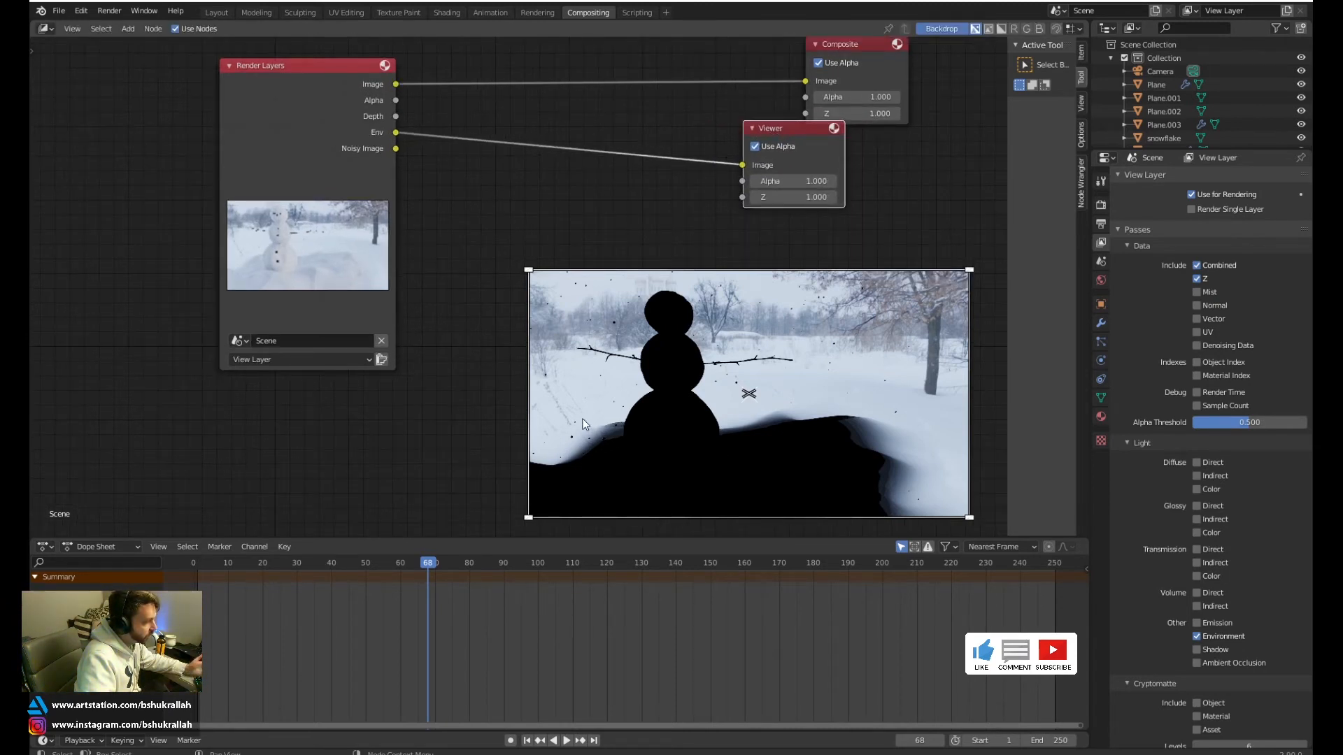
middle_drag(457, 201, 444, 205)
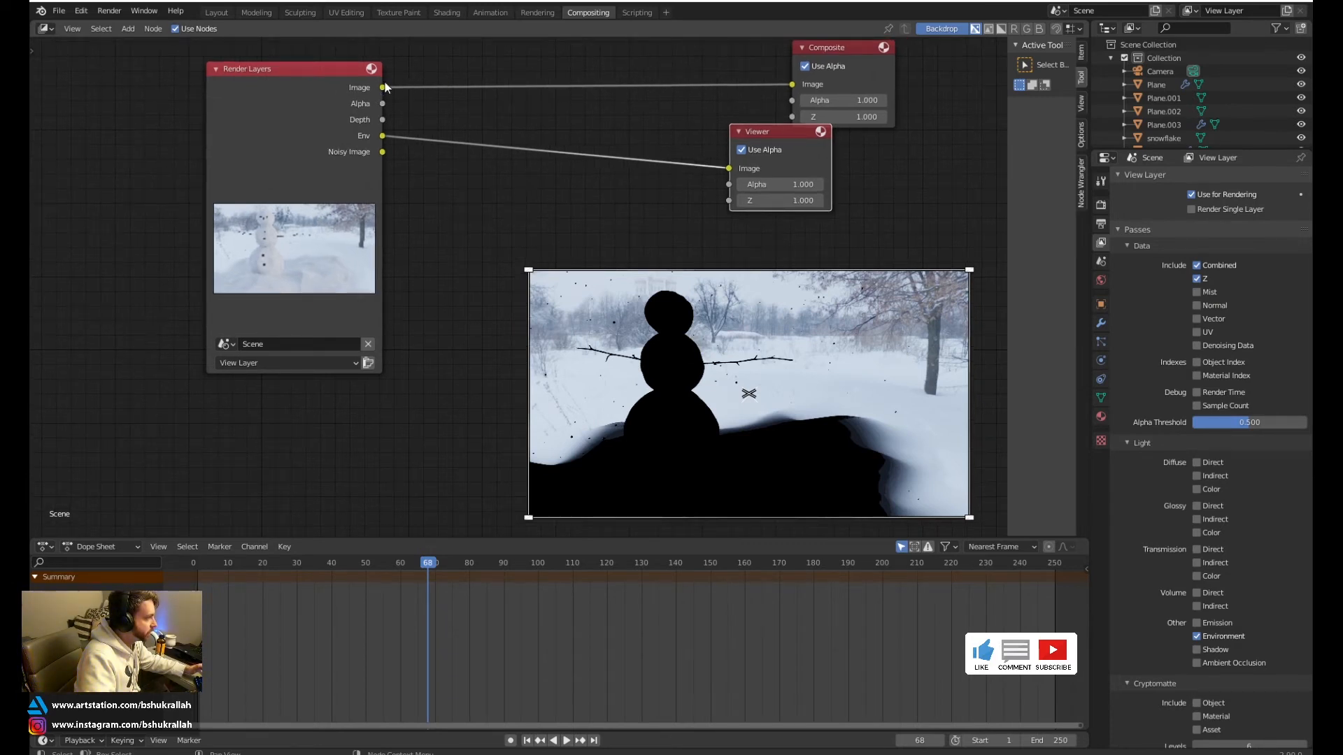
Compare the Image, Alpha and Env outputs in the Viewer node, finishing with Image linked to it
drag(383, 87, 736, 171)
drag(383, 104, 724, 173)
drag(384, 137, 695, 149)
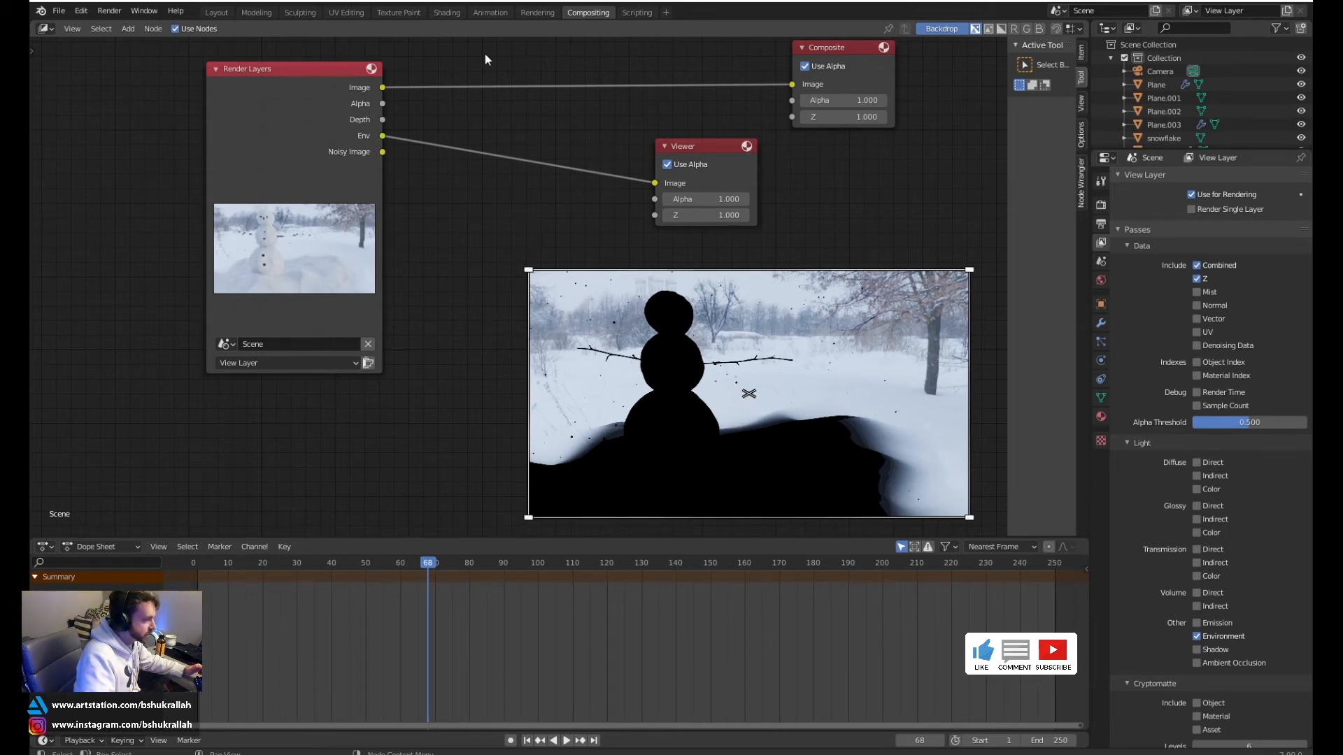
drag(381, 86, 671, 184)
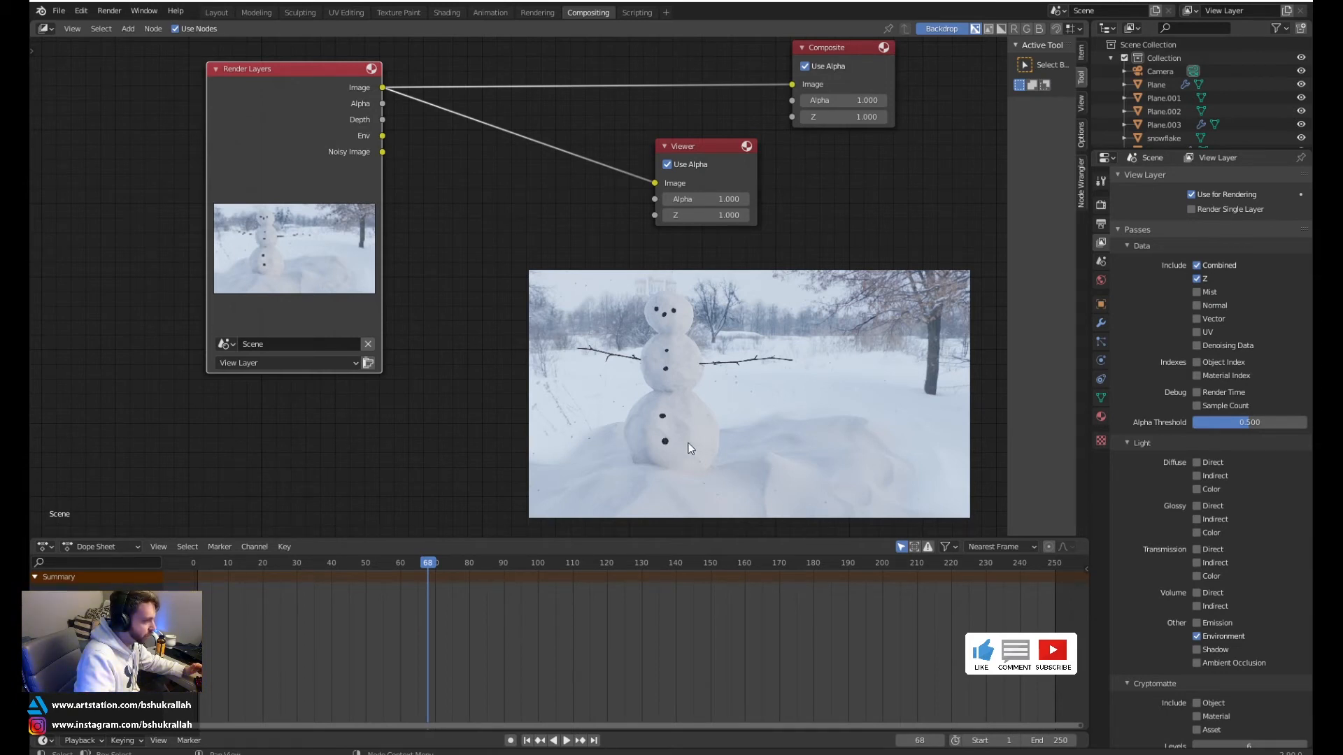
Enable Transparent in the Film render settings, re-render frame 68, inspect the cut-out snowman and close the result
click(1100, 205)
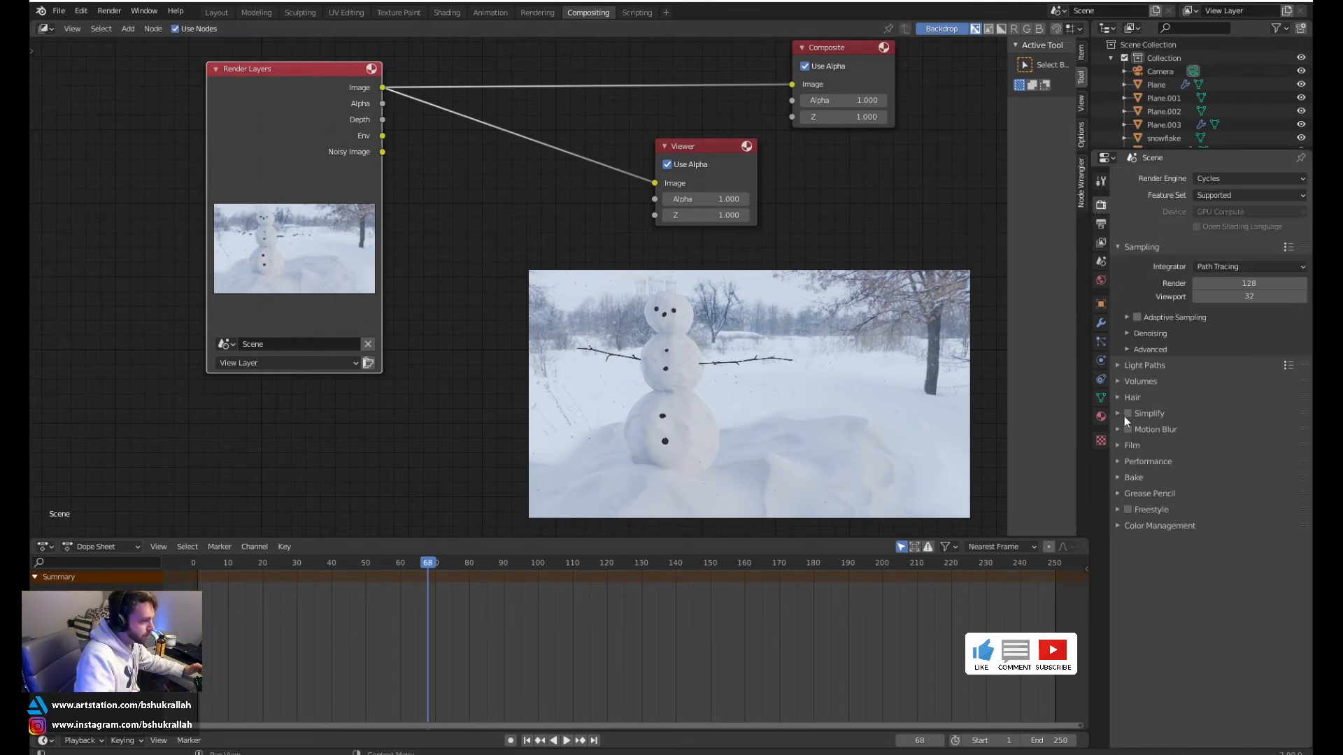
click(1117, 445)
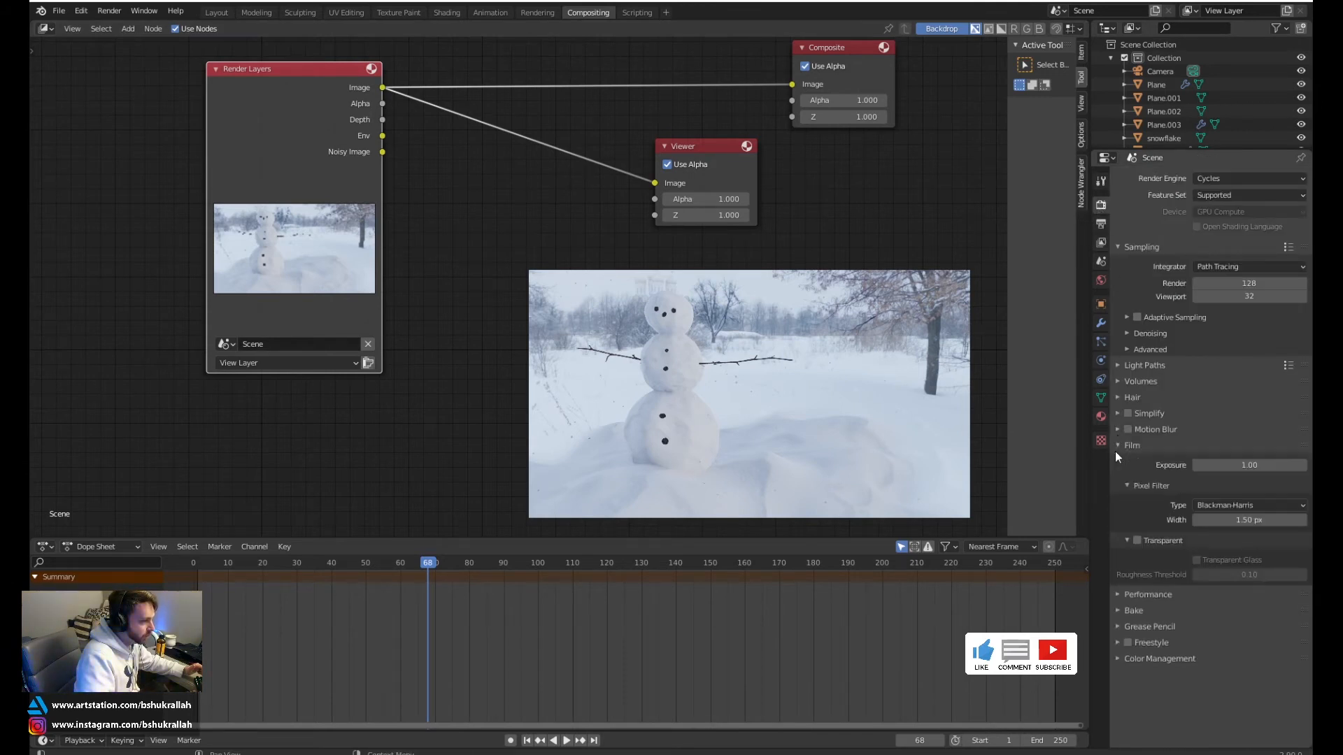
click(1139, 540)
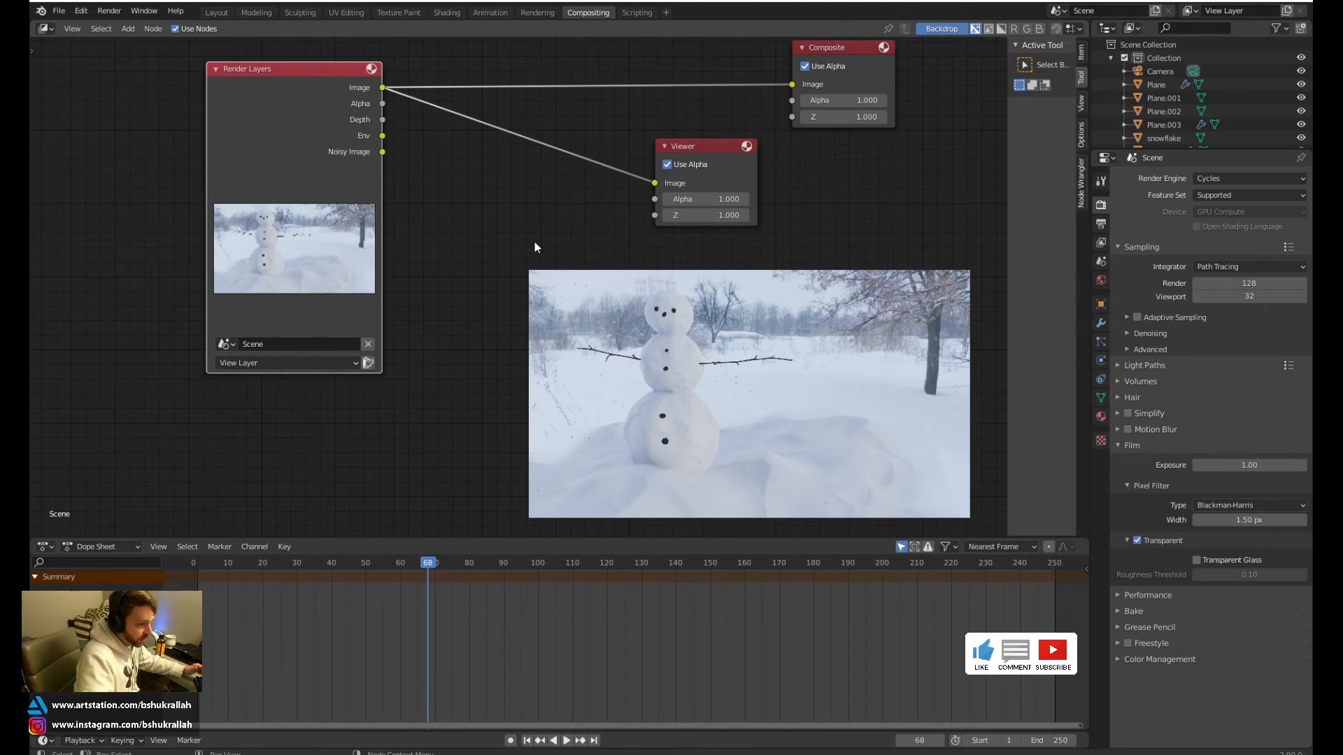
key(F12)
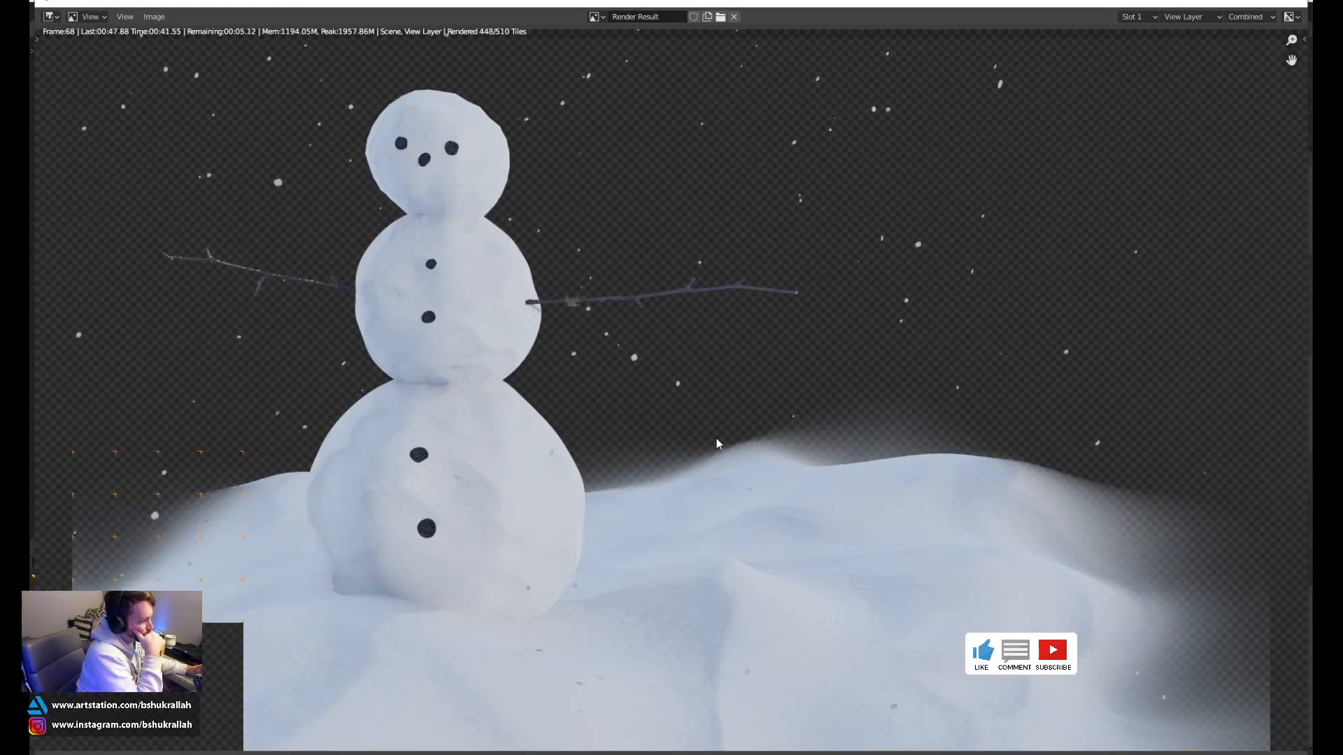
scroll(700, 585, down, 1)
scroll(695, 400, down, 1)
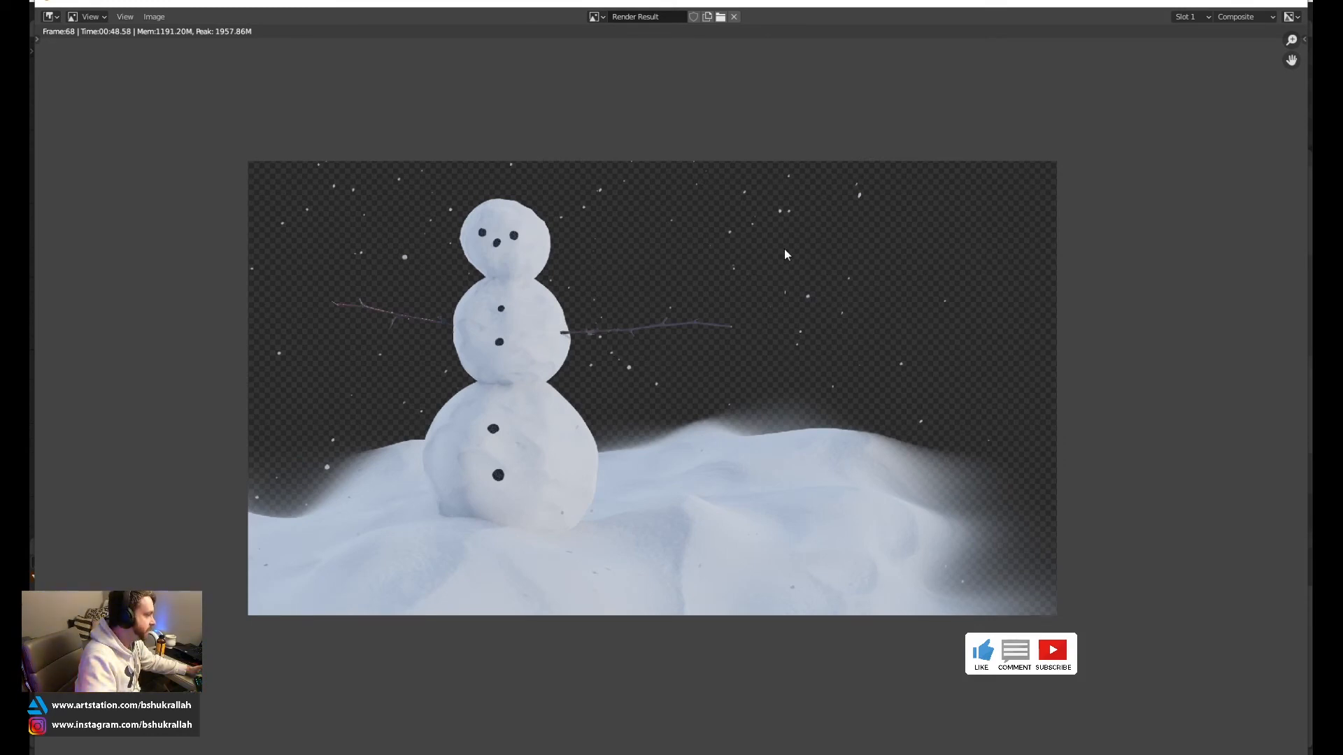
scroll(589, 300, up, 2)
scroll(585, 305, down, 1)
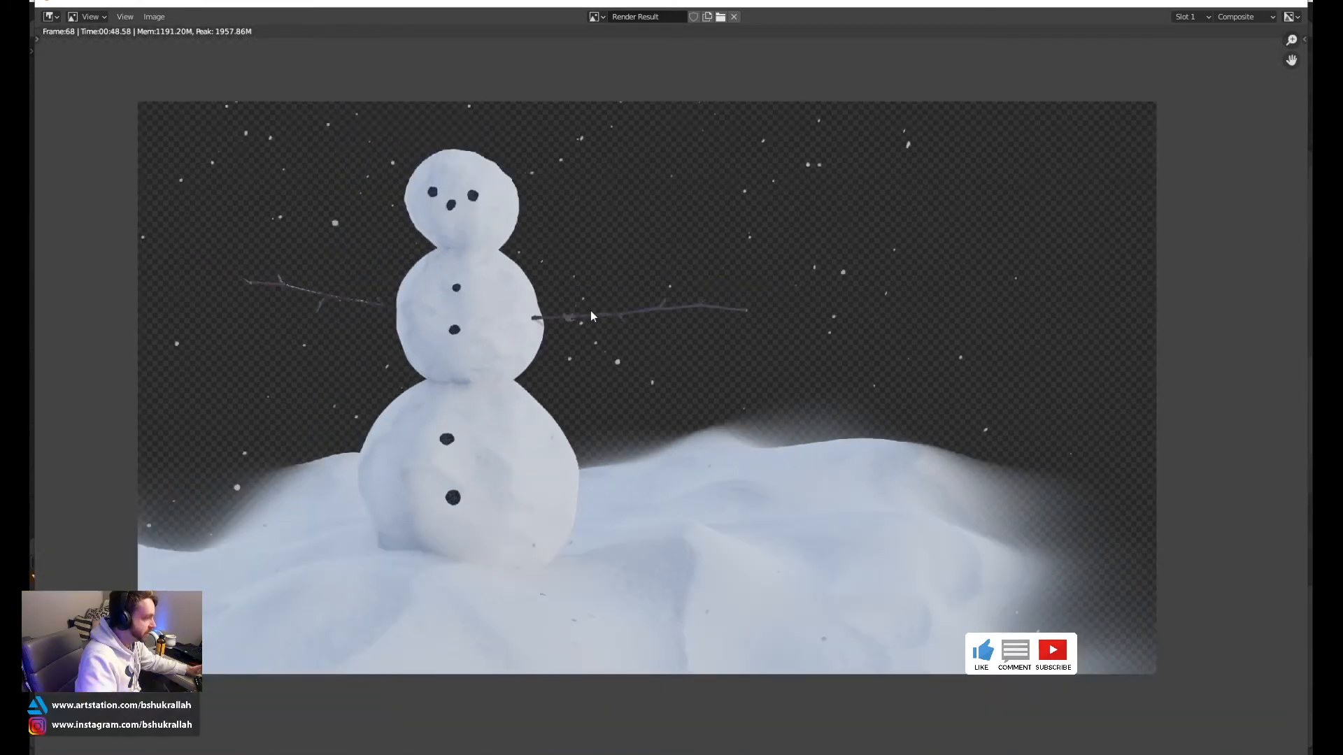
key(Escape)
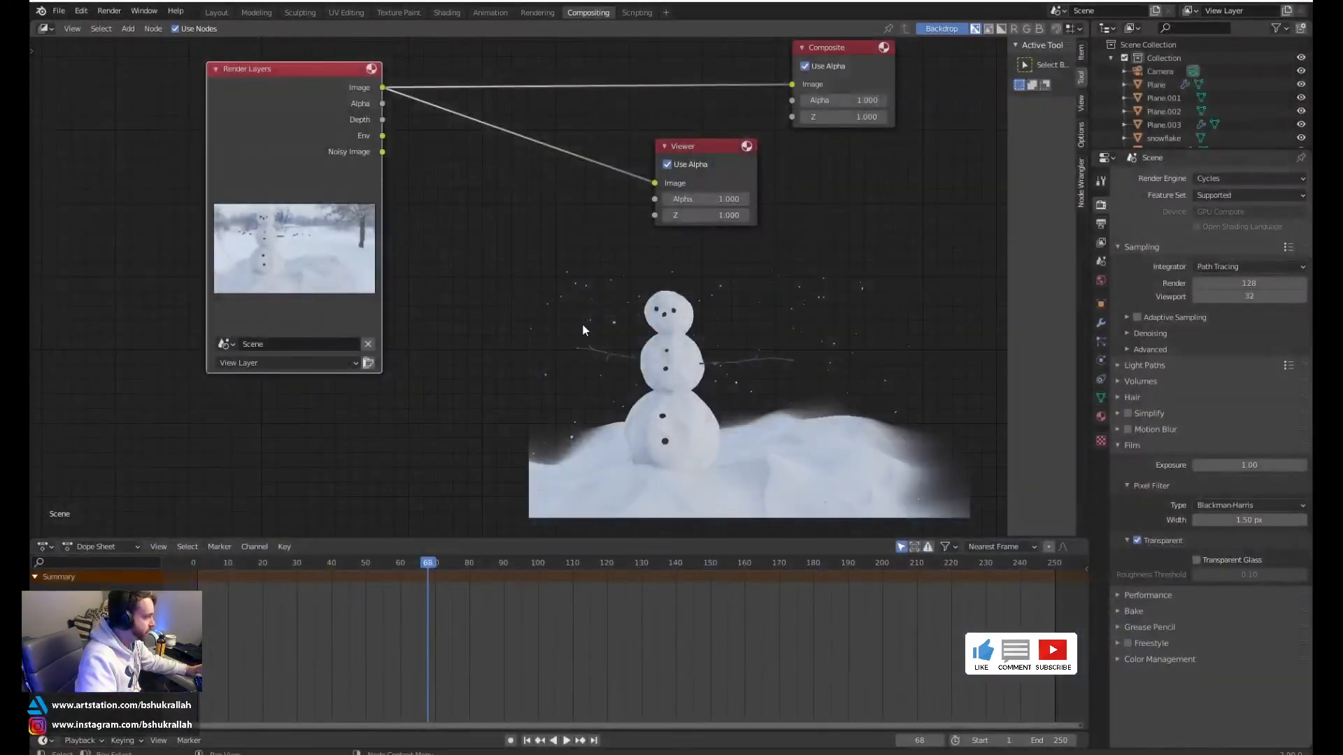
Link the Env output of Render Layers to the Viewer node's Image input in place of the Image output
middle_drag(507, 317, 545, 318)
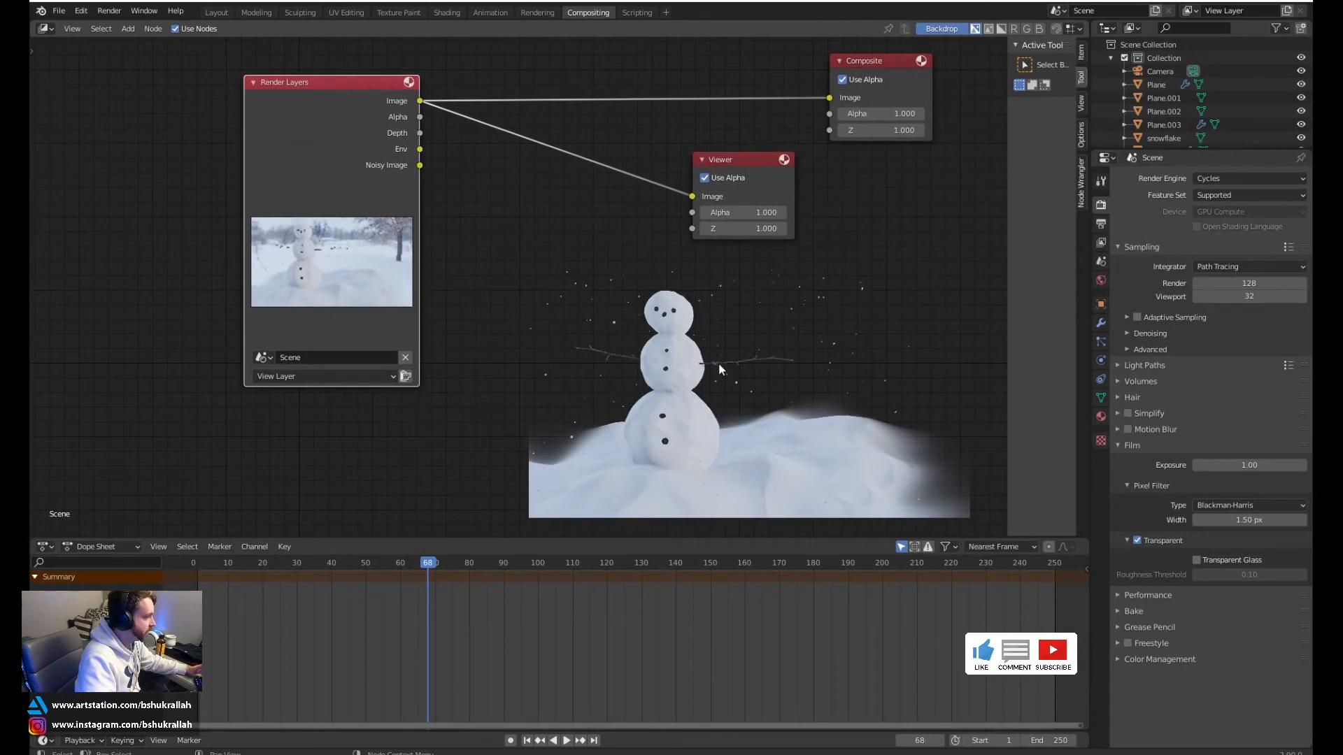
drag(419, 150, 691, 196)
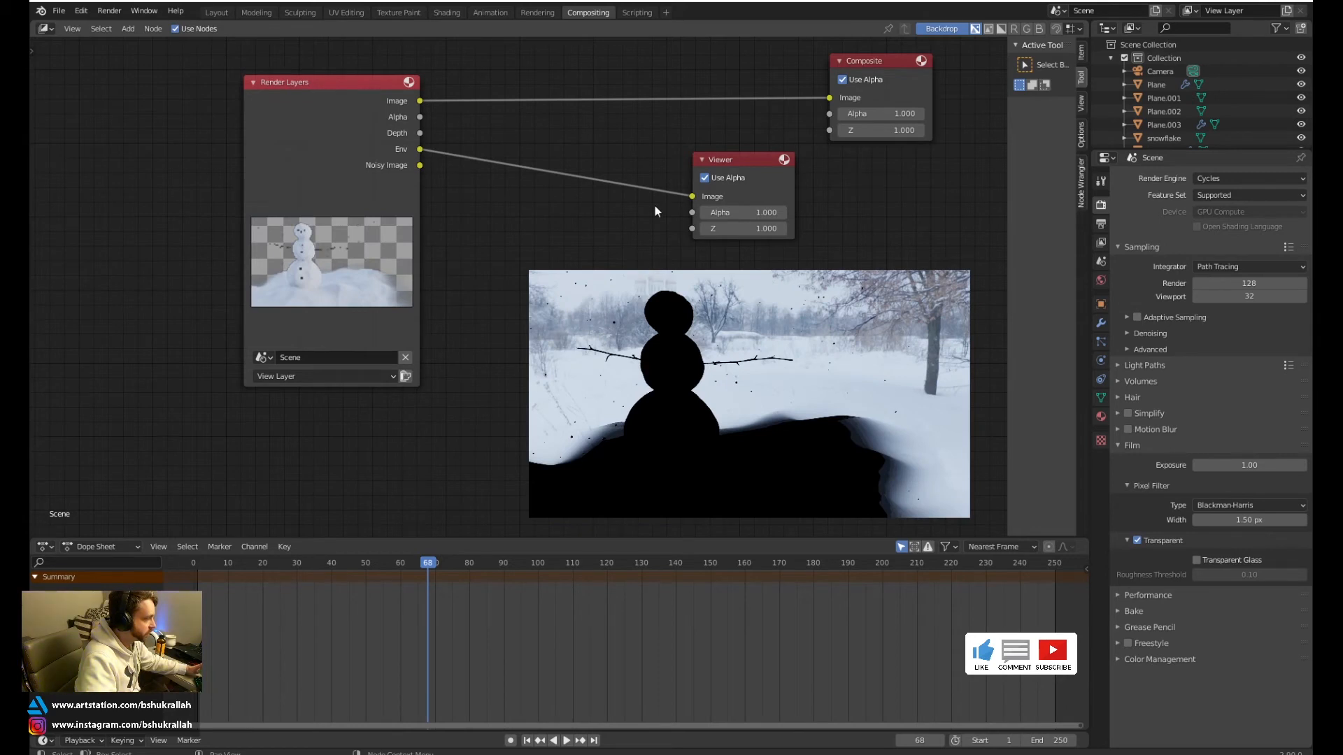
drag(693, 198, 650, 188)
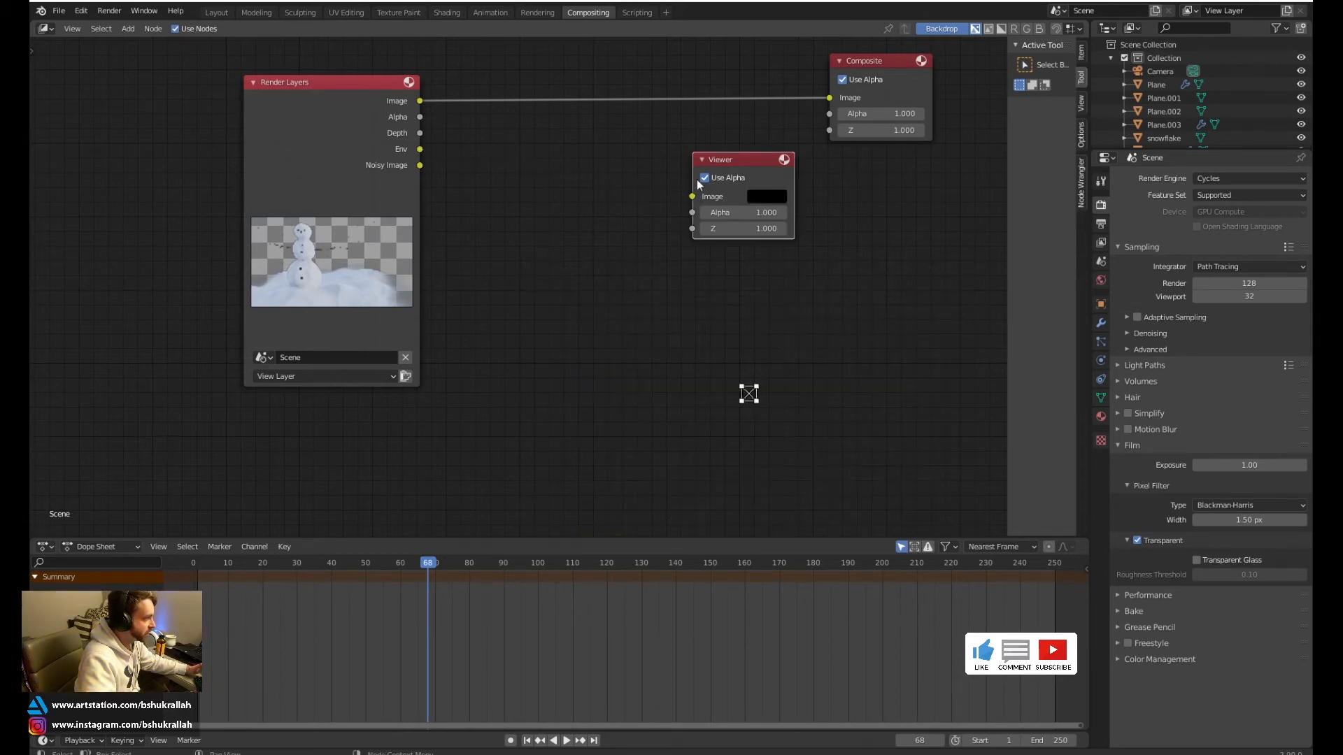
drag(419, 154, 690, 199)
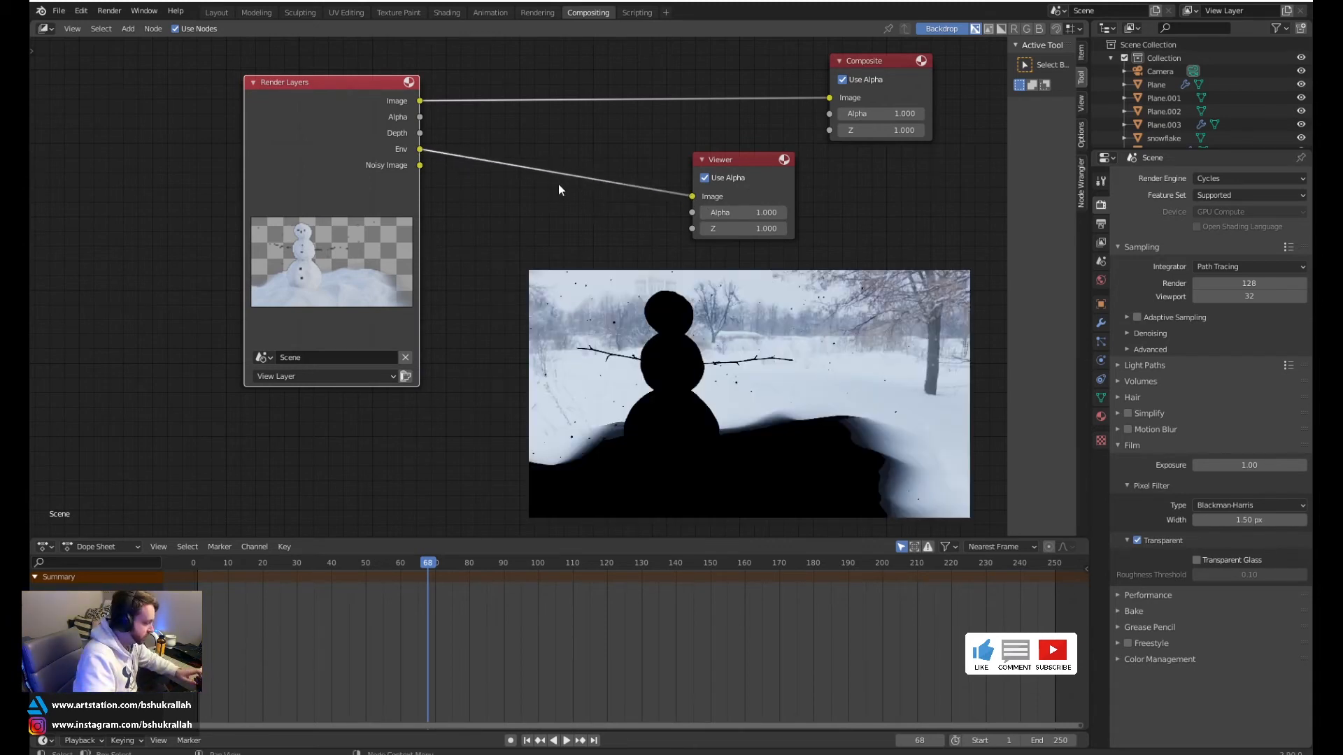
middle_drag(498, 199, 464, 207)
key(shift+a)
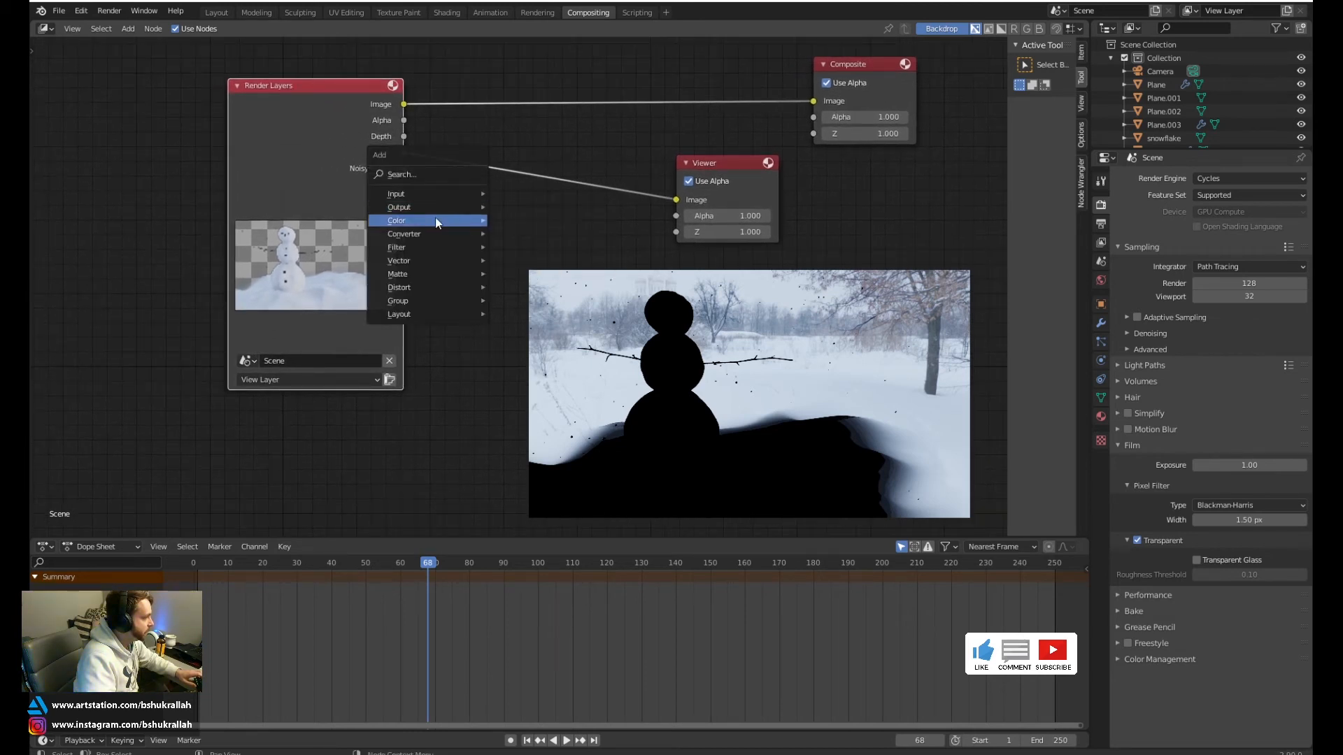
mouse_move(419, 223)
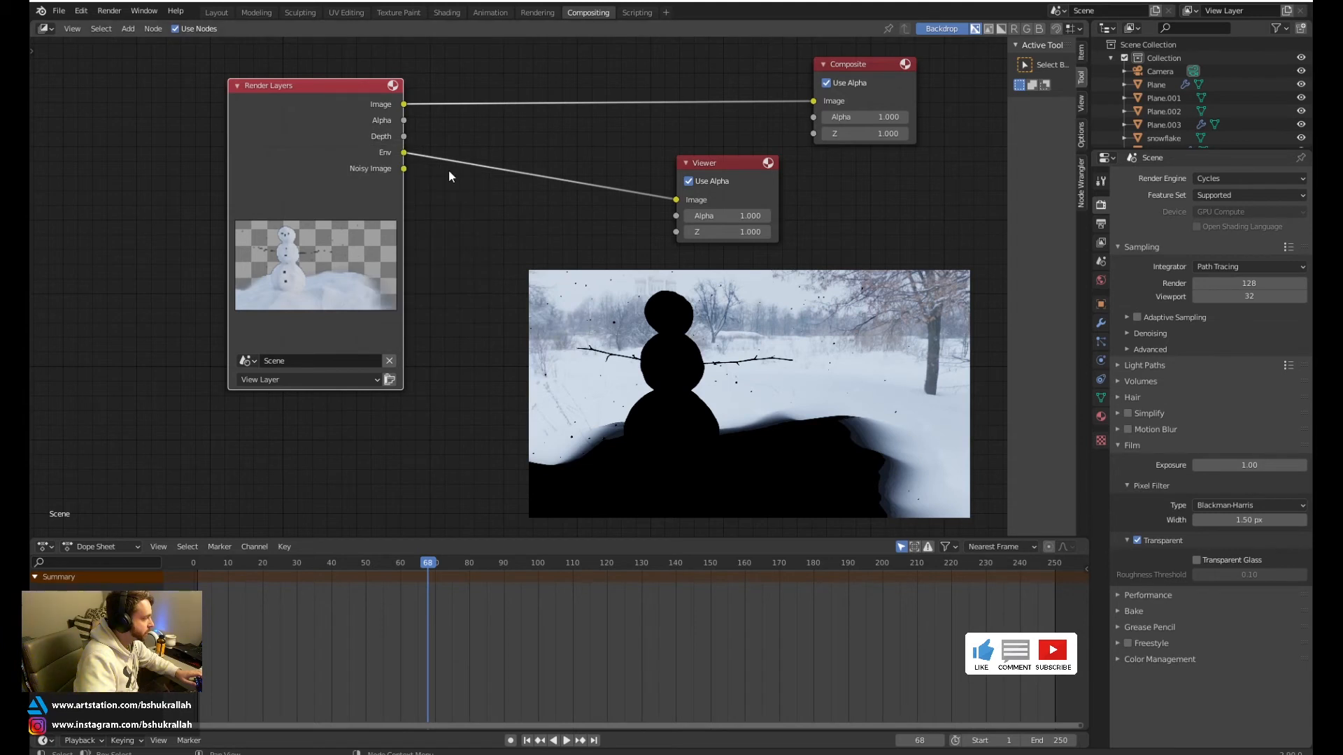
Insert an RGB Curves node between the Env output of Render Layers and the Viewer, and move the Viewer farther from it
key(shift+a)
mouse_move(439, 173)
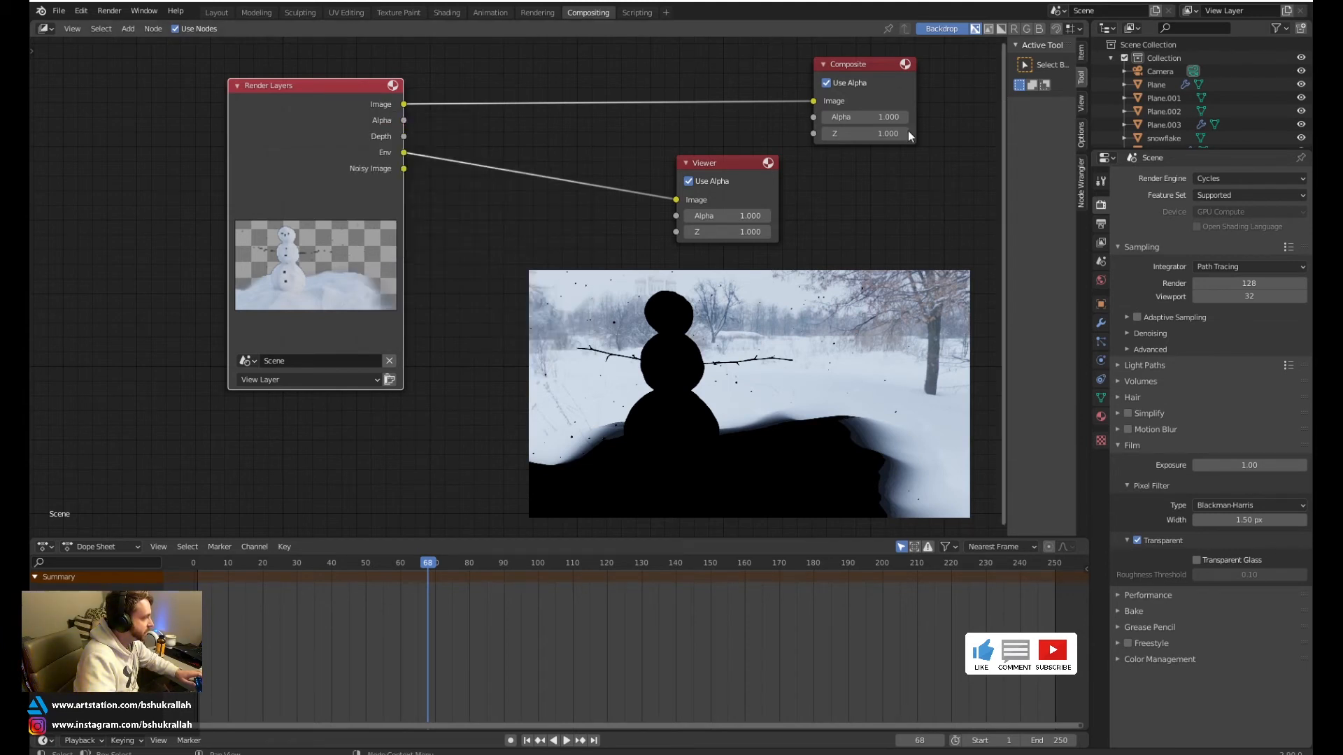
key(shift+a)
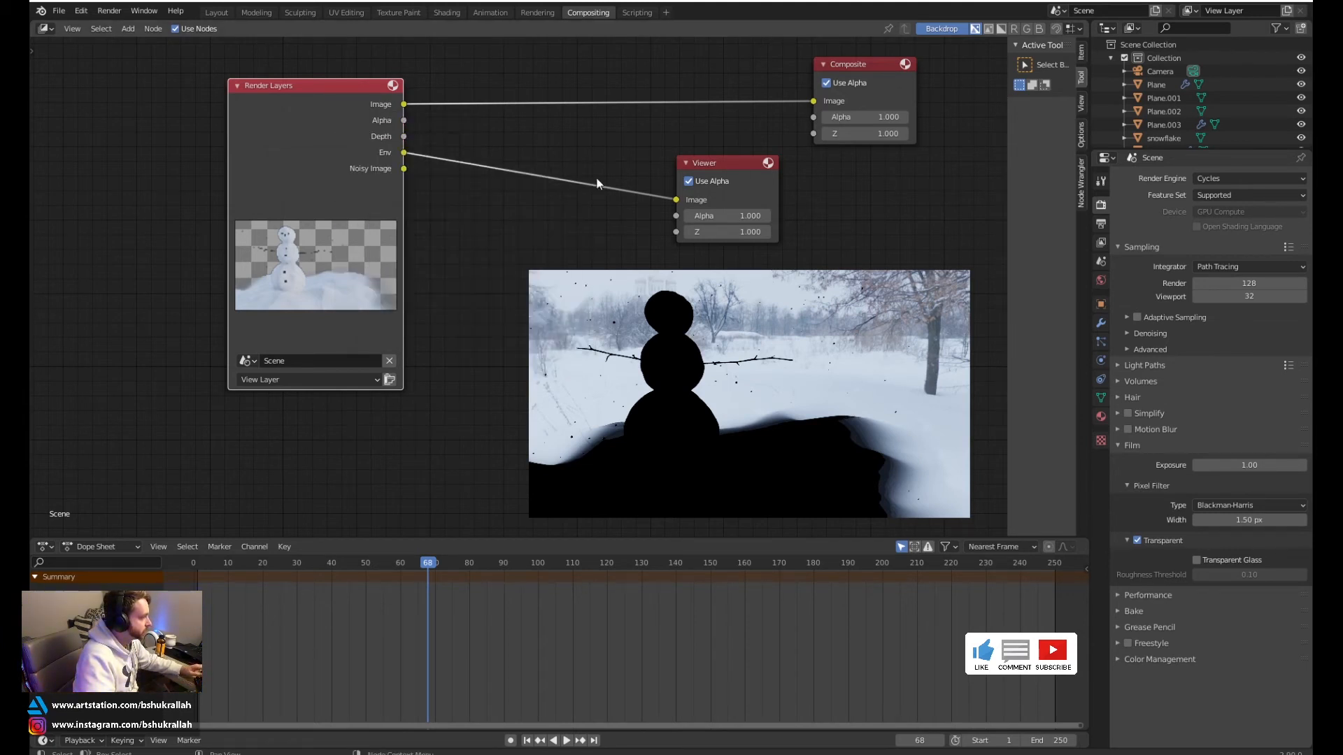
key(shift+a)
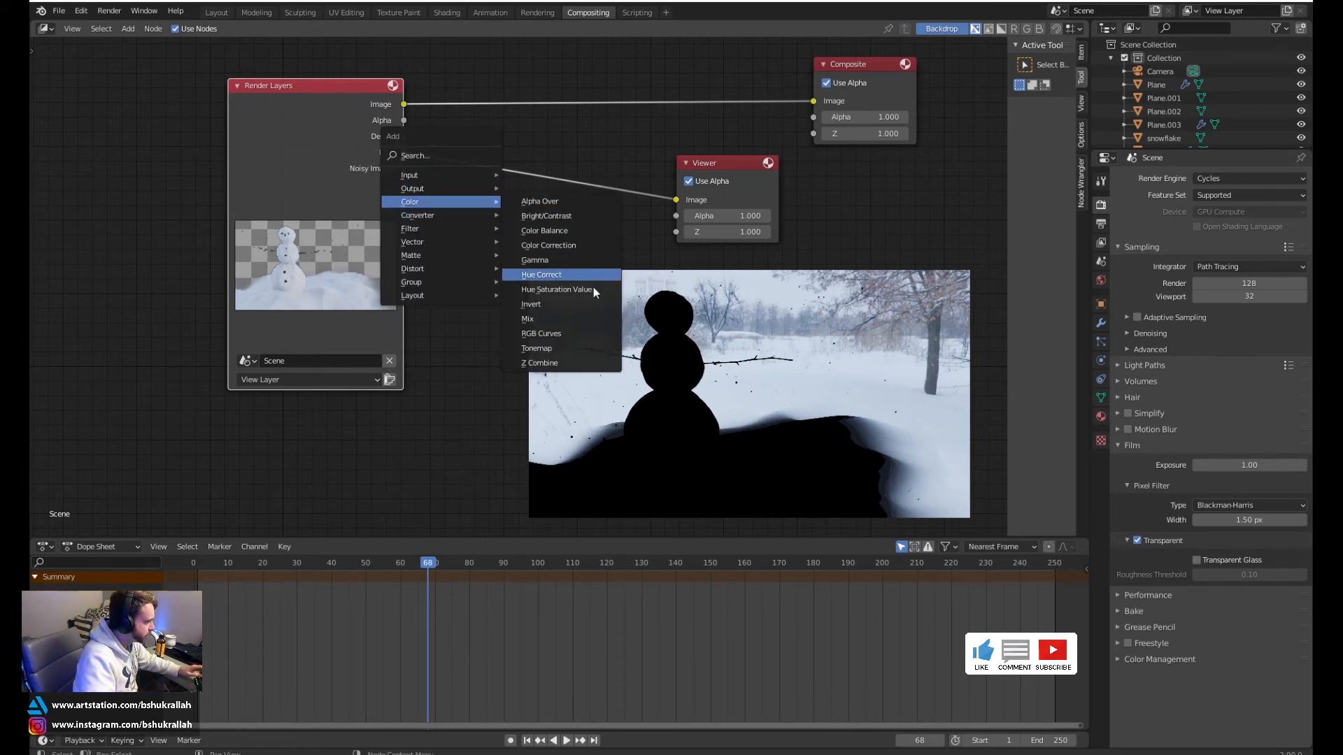
click(563, 338)
click(477, 161)
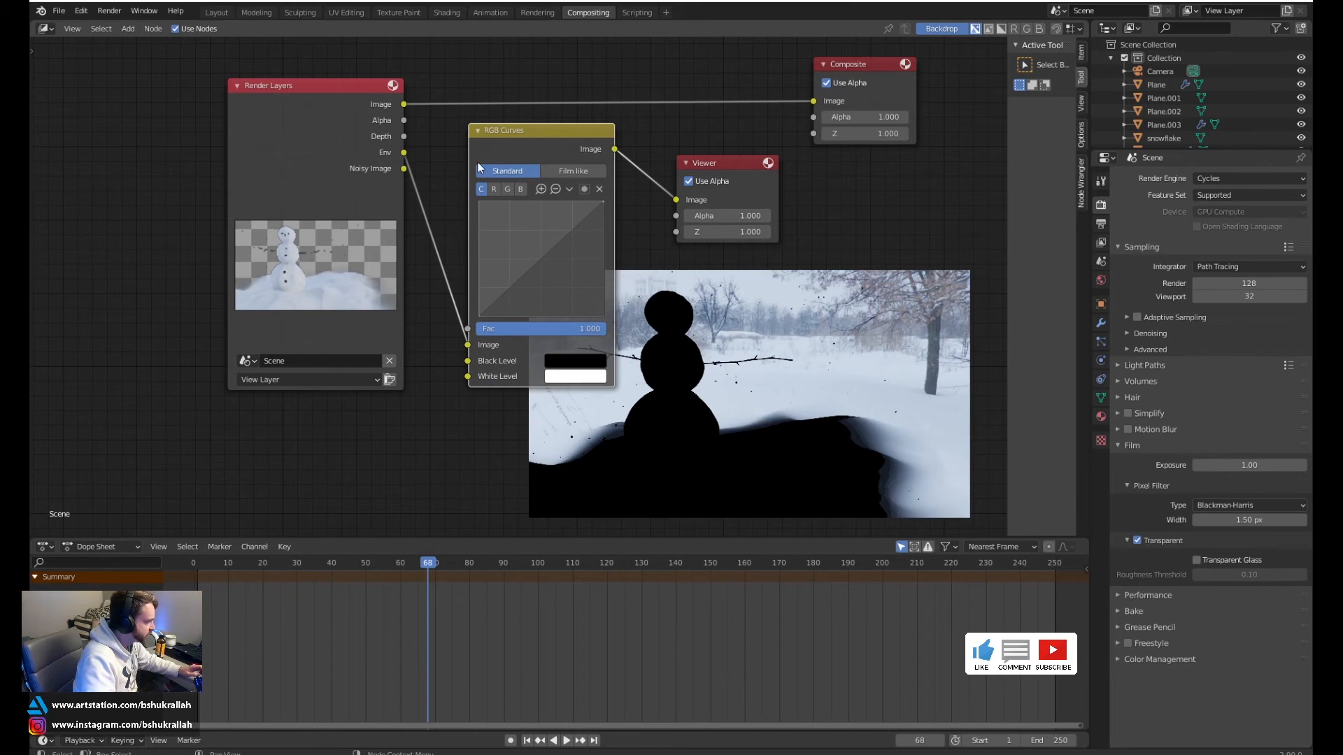
drag(709, 170, 794, 185)
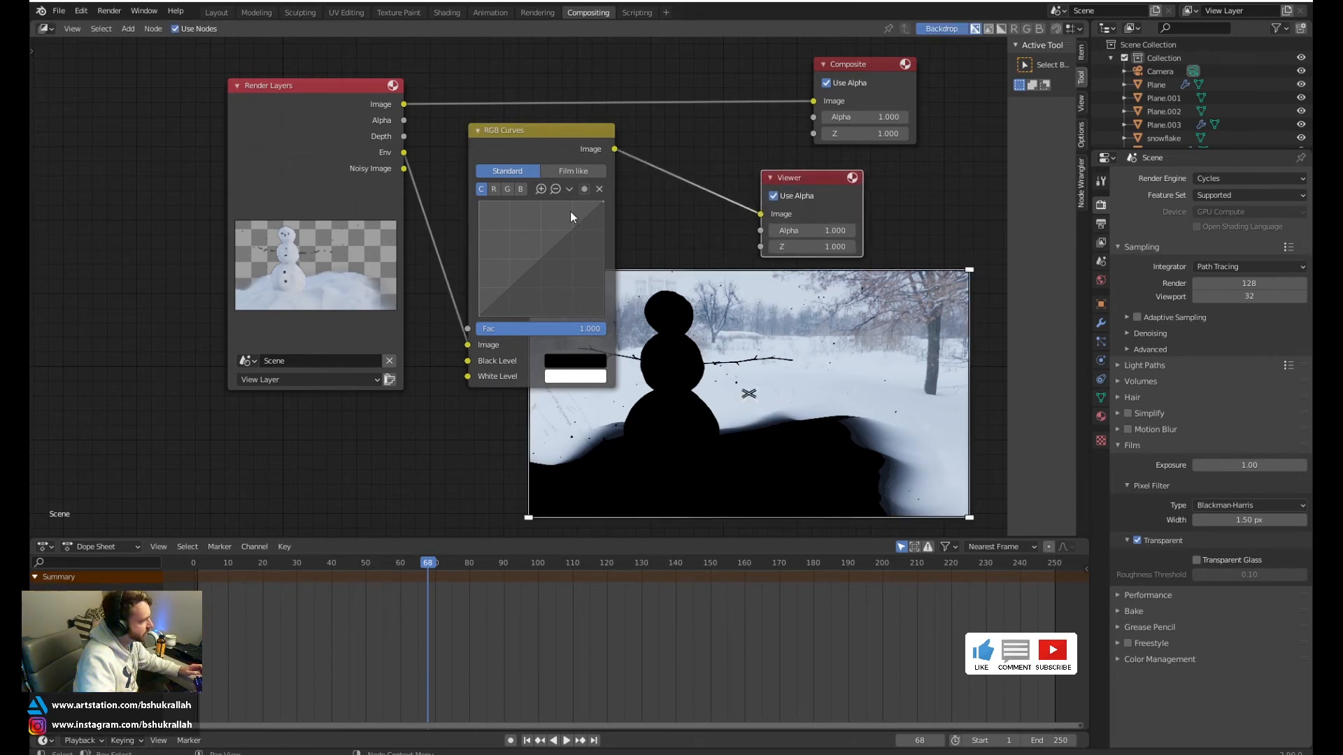
Space out Render Layers and RGB Curves, and add a darkening curve point at X 0.37778, Y 0.30625
drag(262, 158, 129, 142)
drag(523, 145, 432, 142)
click(430, 275)
mouse_move(430, 273)
mouse_down()
mouse_move(420, 253)
mouse_move(435, 285)
mouse_up()
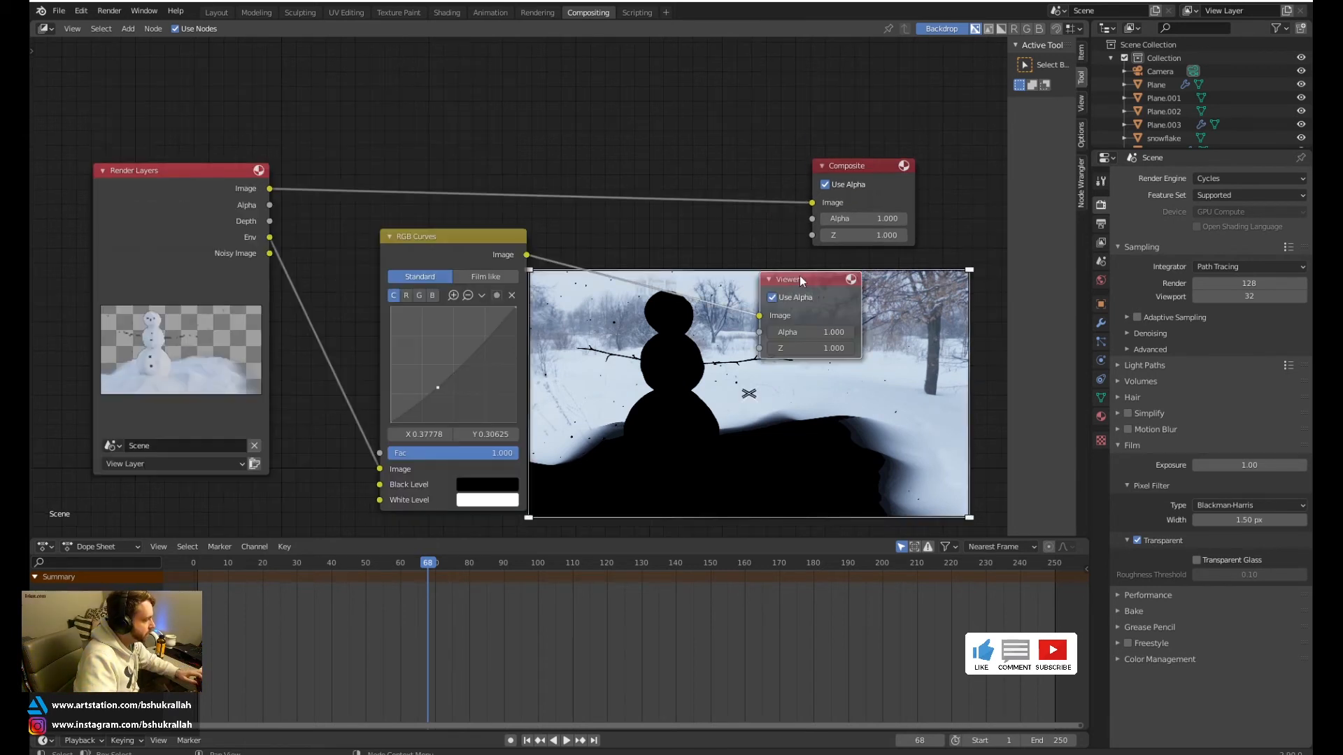
Duplicate the Viewer node, link the Render Layers Image output to the copy, and move the original Viewer beside RGB Curves
key(shift+d)
click(655, 56)
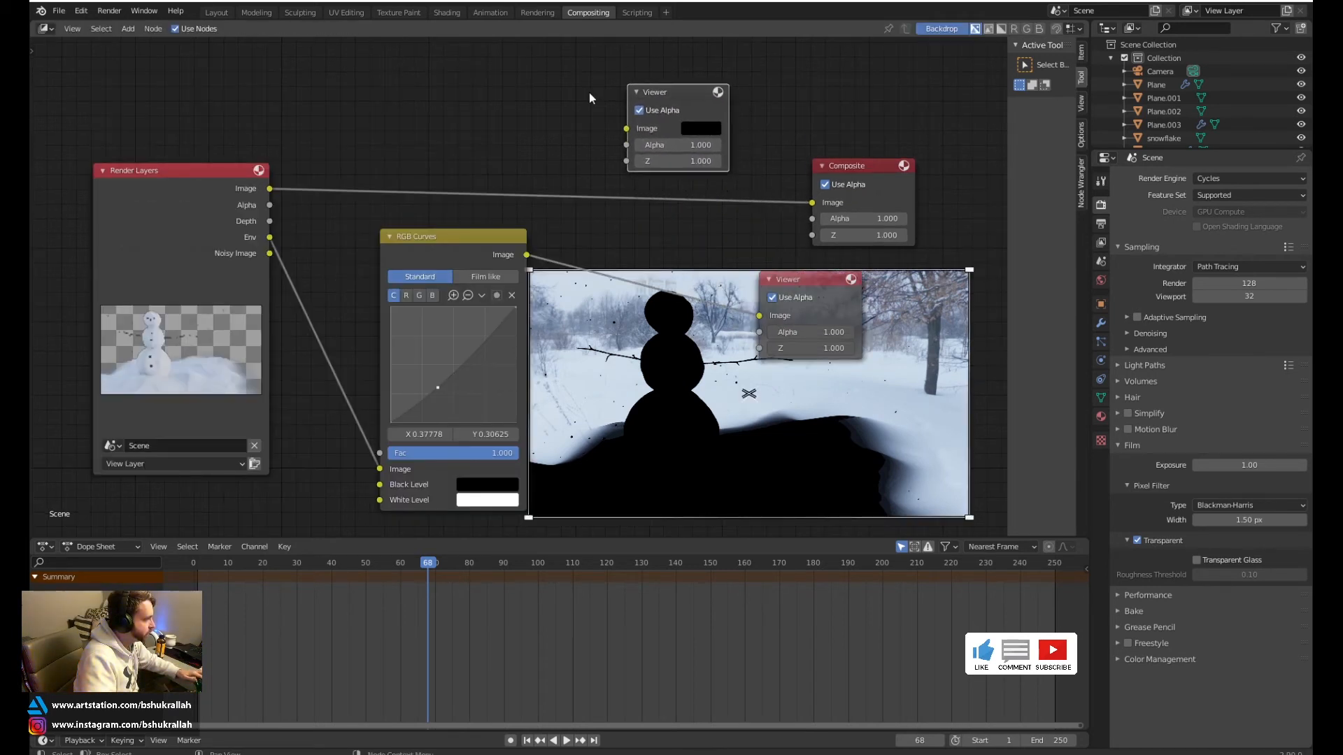
drag(269, 188, 807, 75)
drag(462, 245, 418, 243)
drag(818, 277, 594, 223)
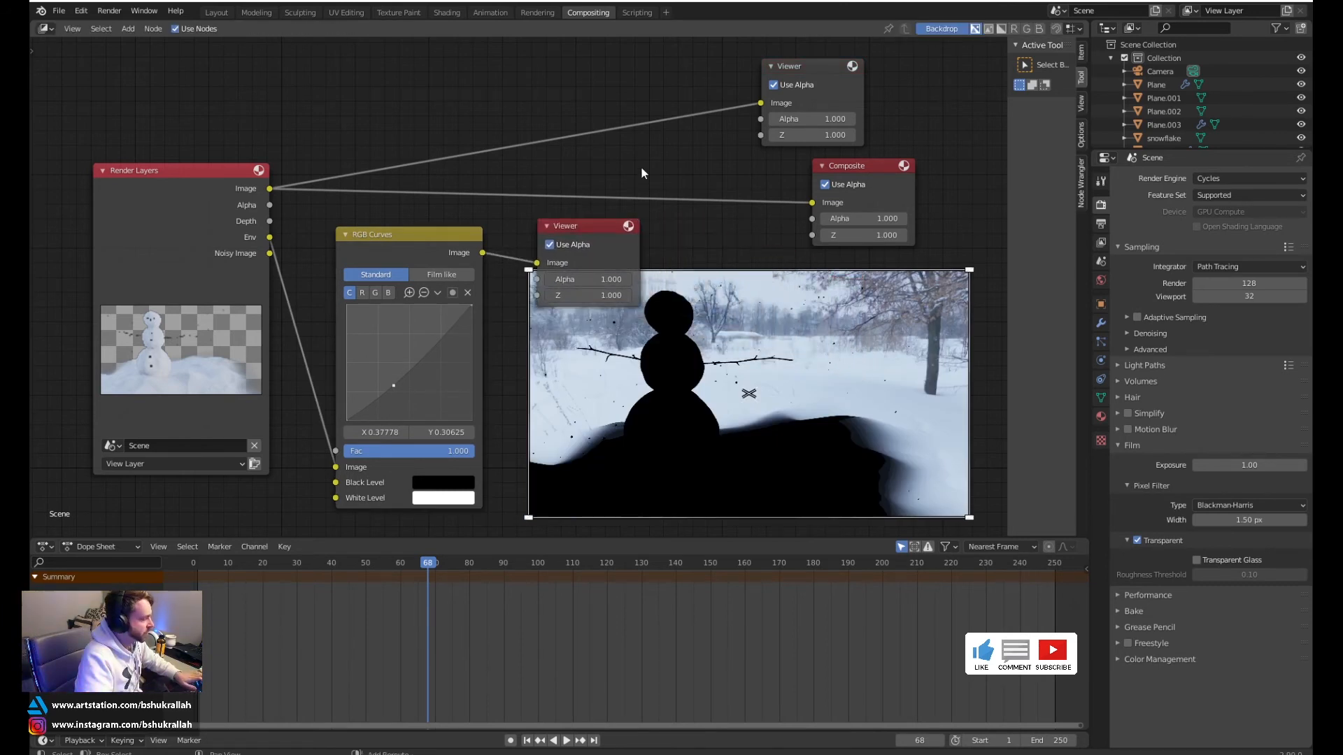
Add an unlinked Mix color node beside the upper Viewer node
key(shift+a)
key(Escape)
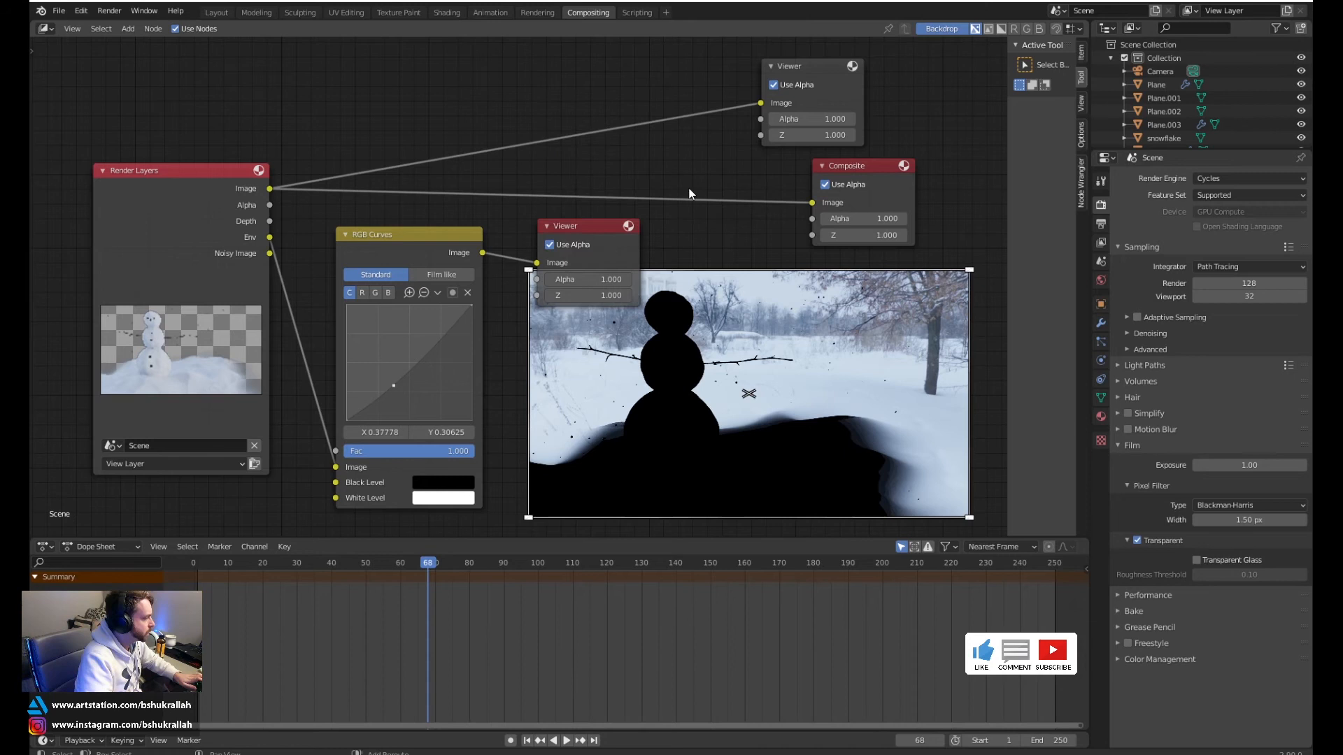
key(shift+a)
mouse_move(677, 168)
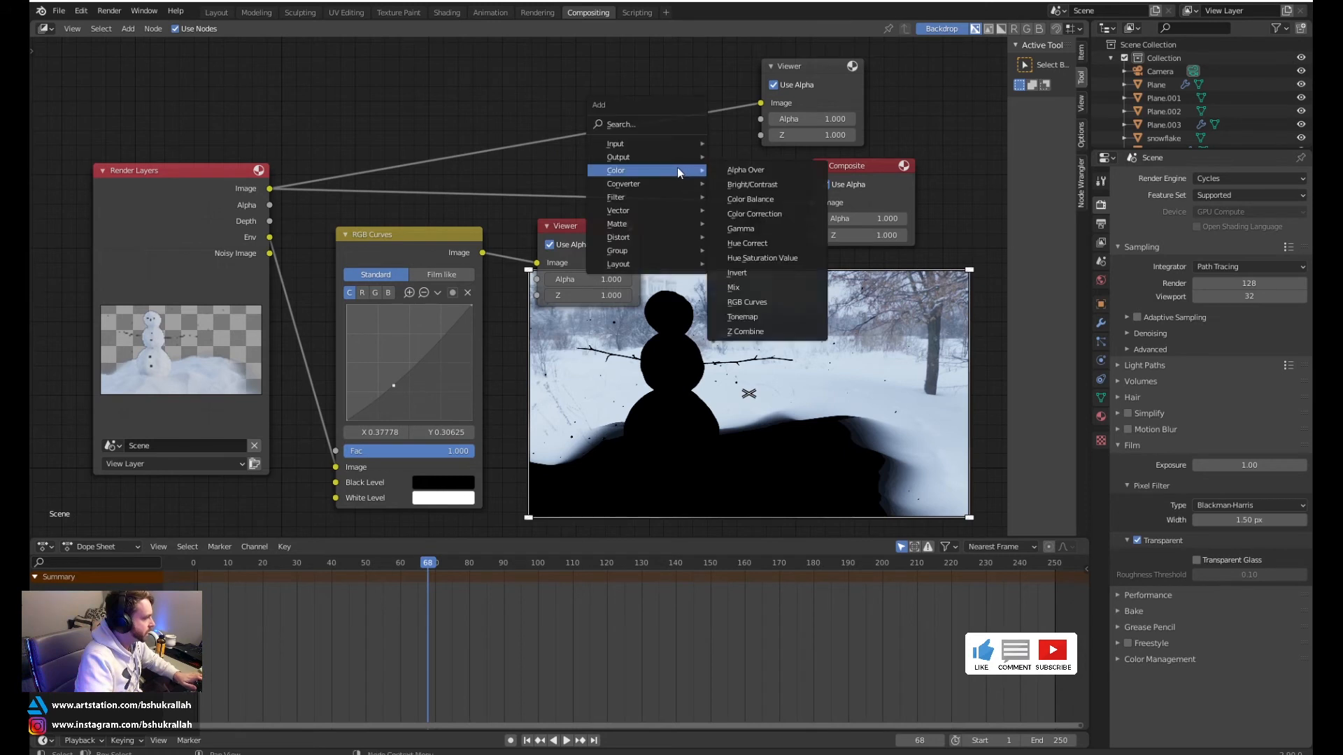
click(755, 285)
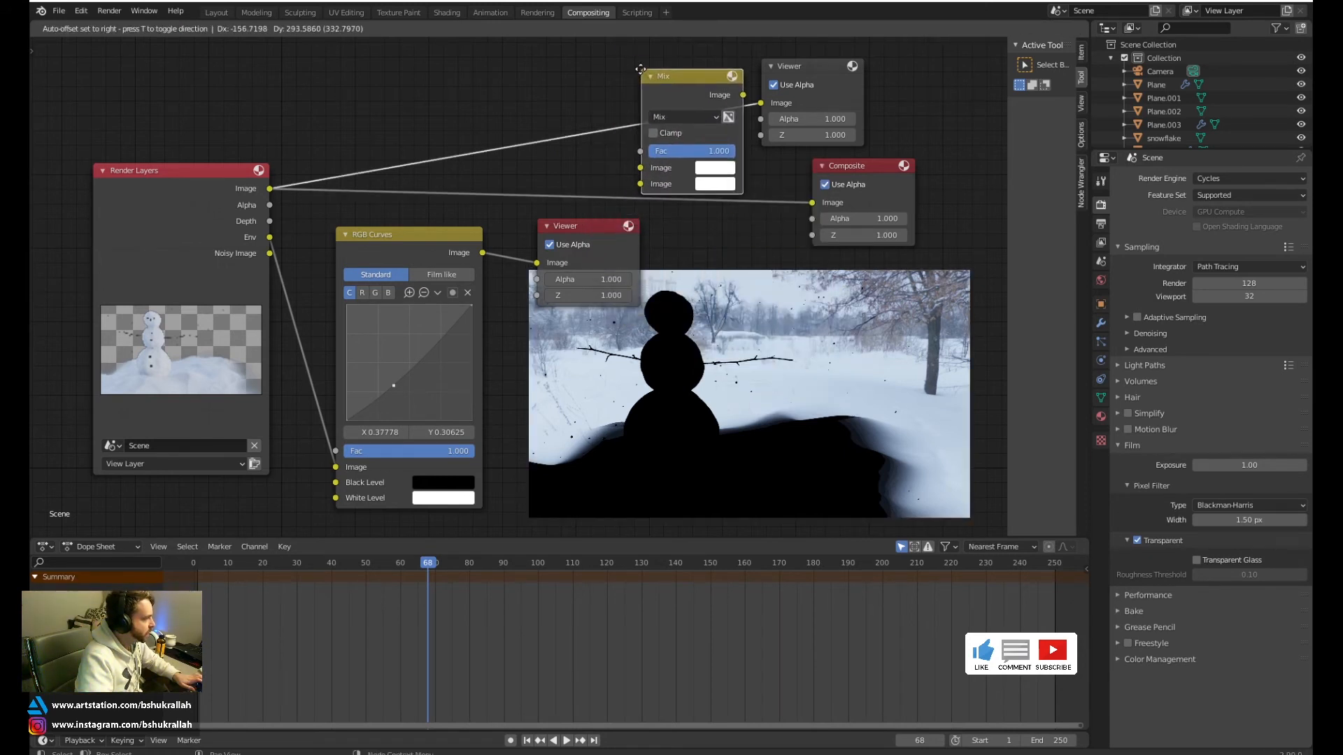
click(909, 67)
scroll(846, 128, down, 2)
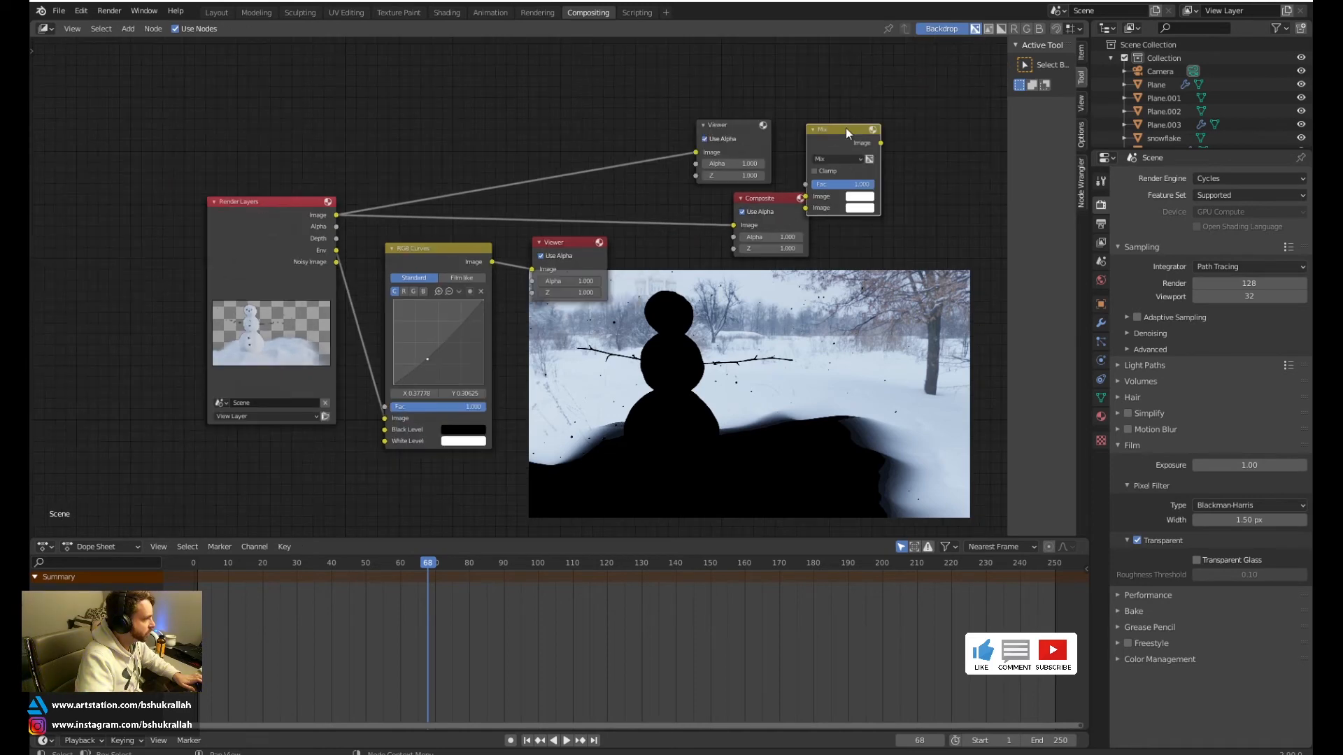
Rearrange the Viewer and Mix nodes, and link Render Layers Image to Mix's first Image input and RGB Curves to its second
drag(744, 138, 520, 90)
drag(564, 256, 584, 322)
drag(497, 264, 809, 251)
drag(823, 143, 671, 108)
drag(492, 261, 657, 174)
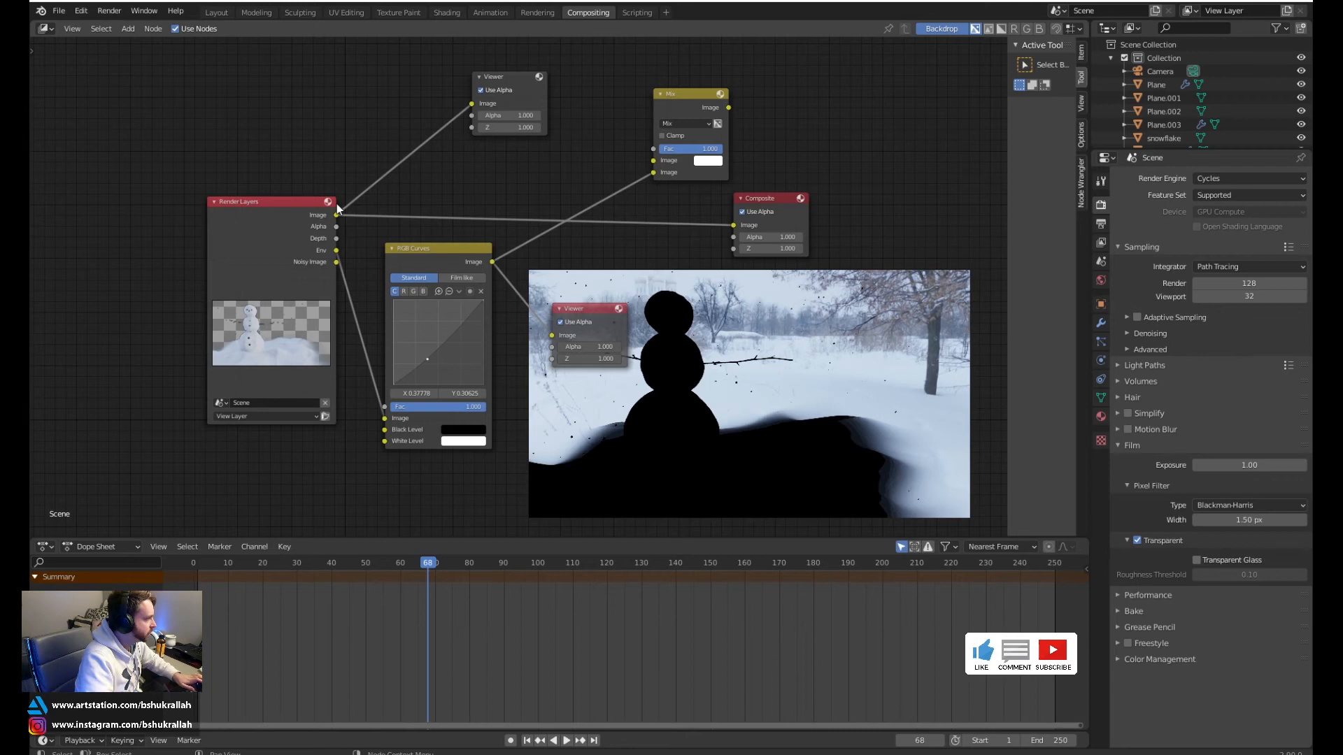
drag(337, 215, 654, 160)
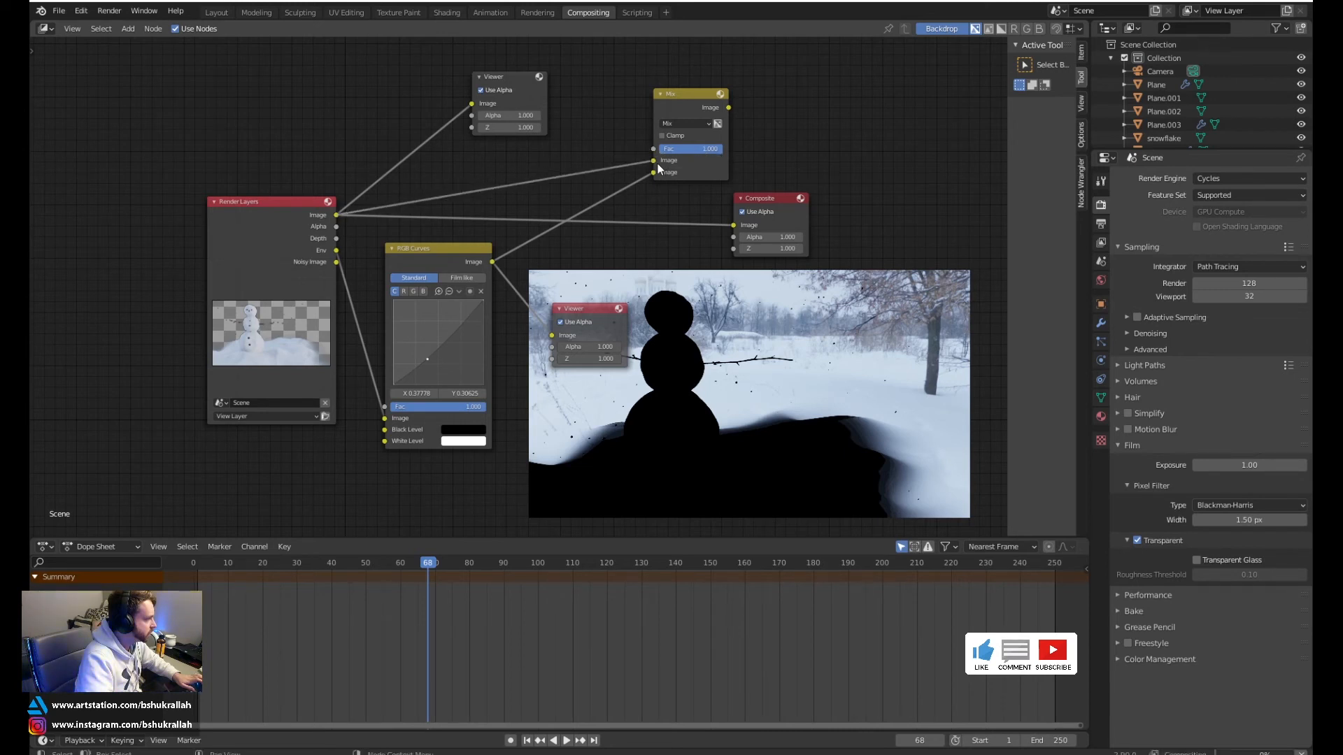
Duplicate the upper Viewer node, place the copy after the Mix node and link the Mix output to it
click(499, 76)
key(shift+d)
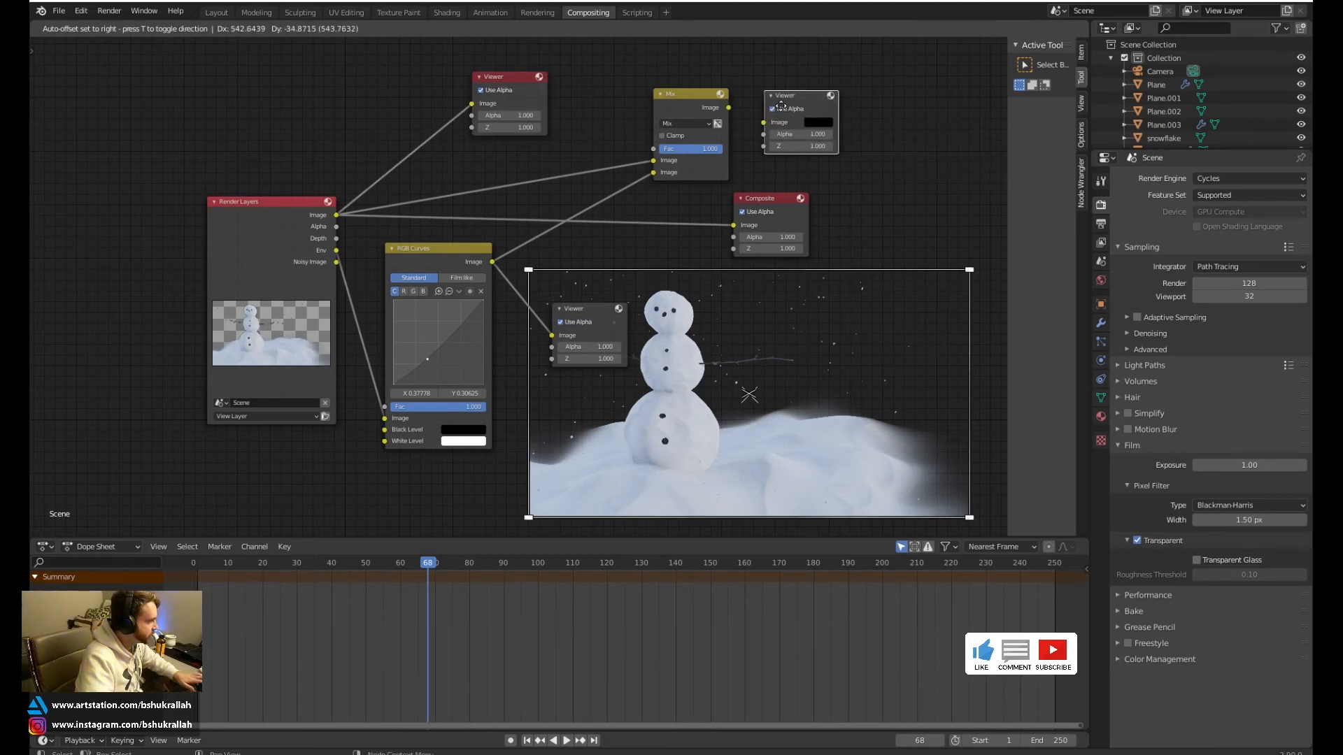
click(781, 106)
scroll(775, 93, up, 3)
drag(719, 121, 817, 92)
scroll(773, 413, up, 3)
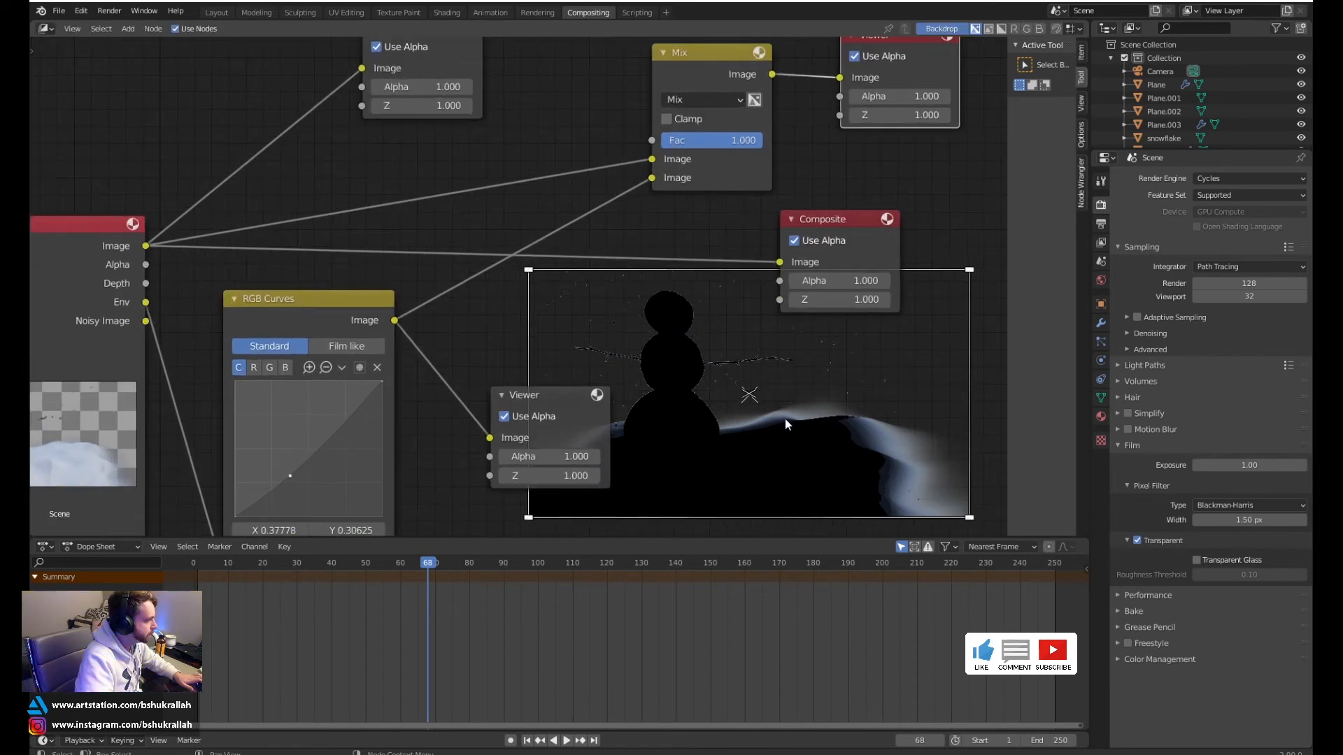
Swap the Mix node's two Image inputs, reposition the RGB Curves Viewer, and preview the mixed result
drag(656, 180, 653, 159)
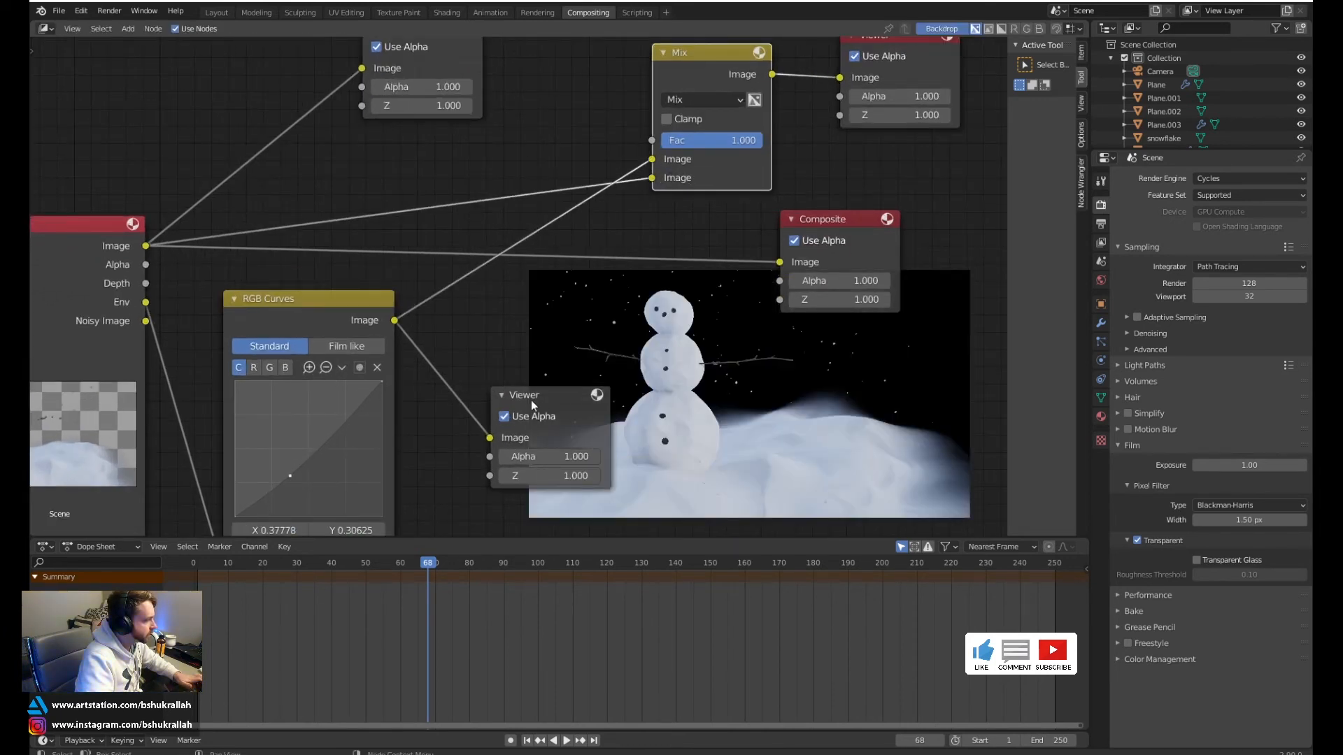
drag(530, 396, 502, 296)
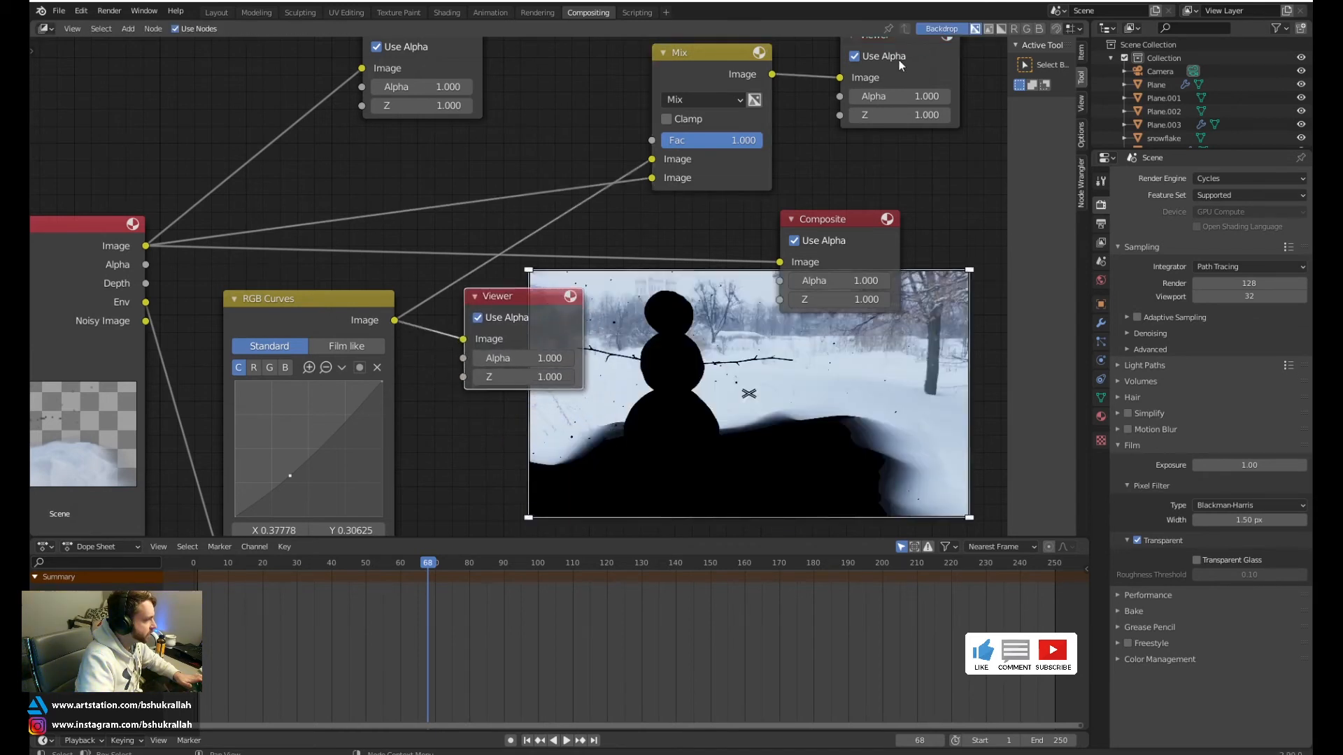
click(920, 67)
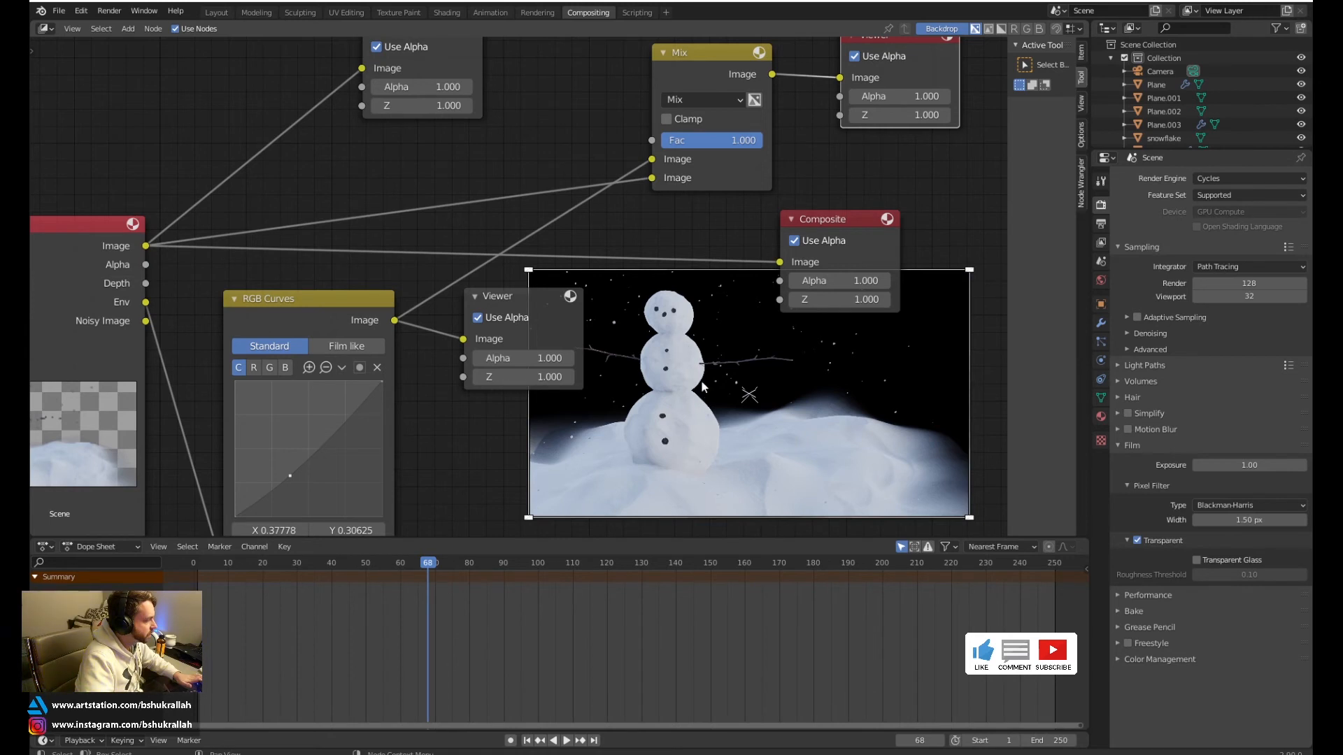
Set the Mix node's blending mode to Add and inspect the combined snowman and background
click(708, 98)
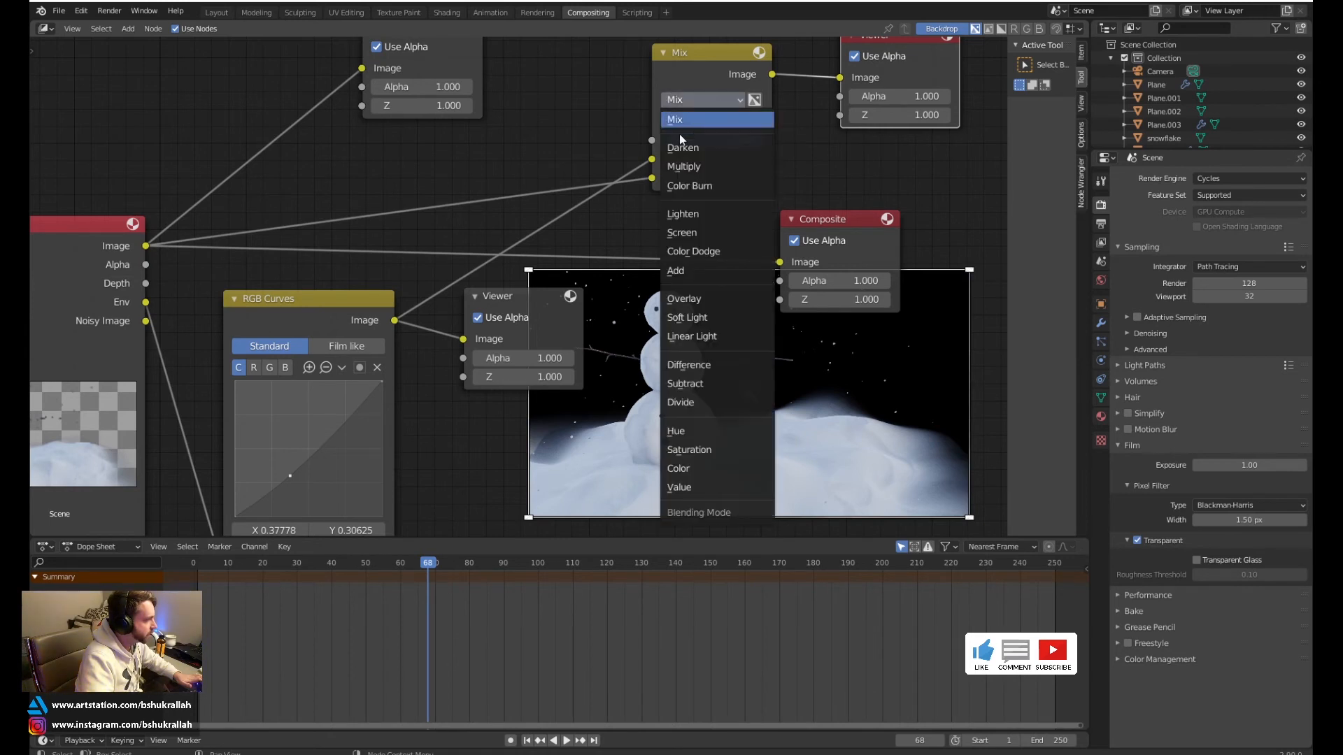
click(699, 273)
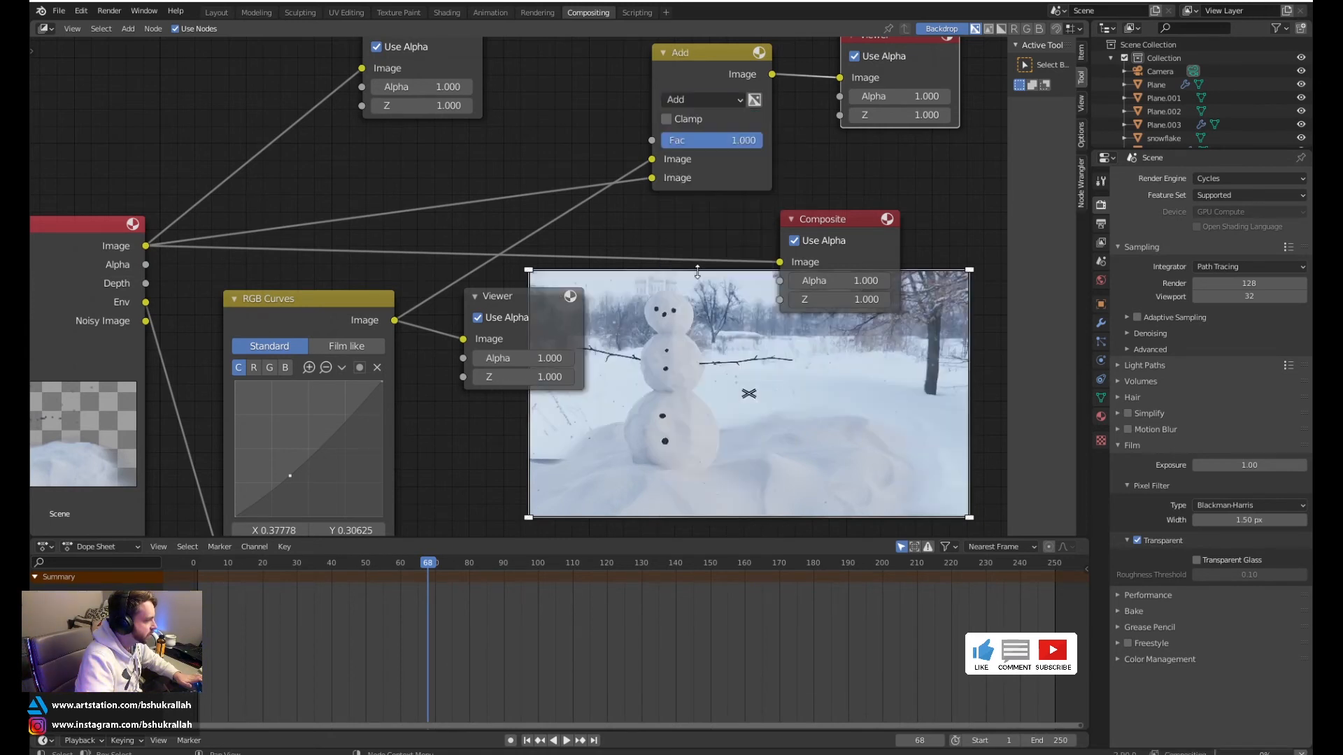
scroll(828, 391, up, 5)
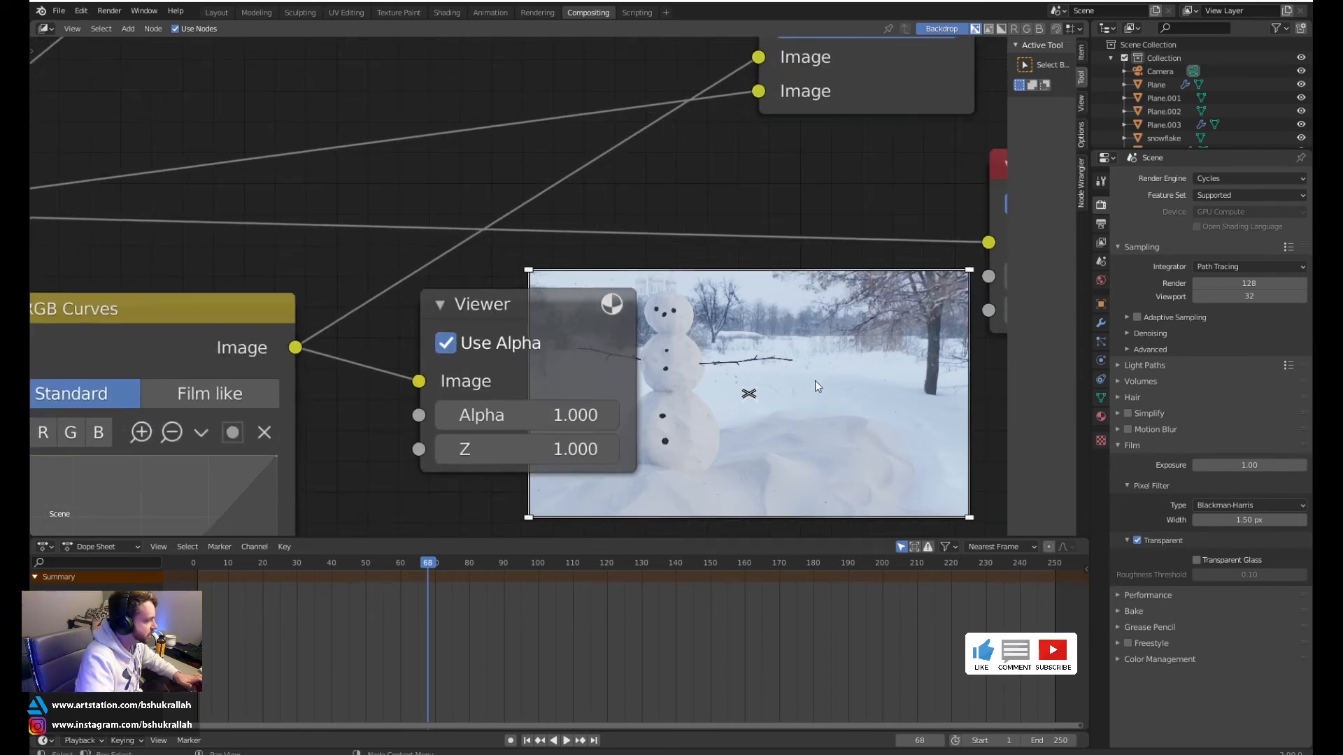
scroll(831, 366, down, 6)
scroll(666, 355, up, 3)
scroll(726, 379, down, 5)
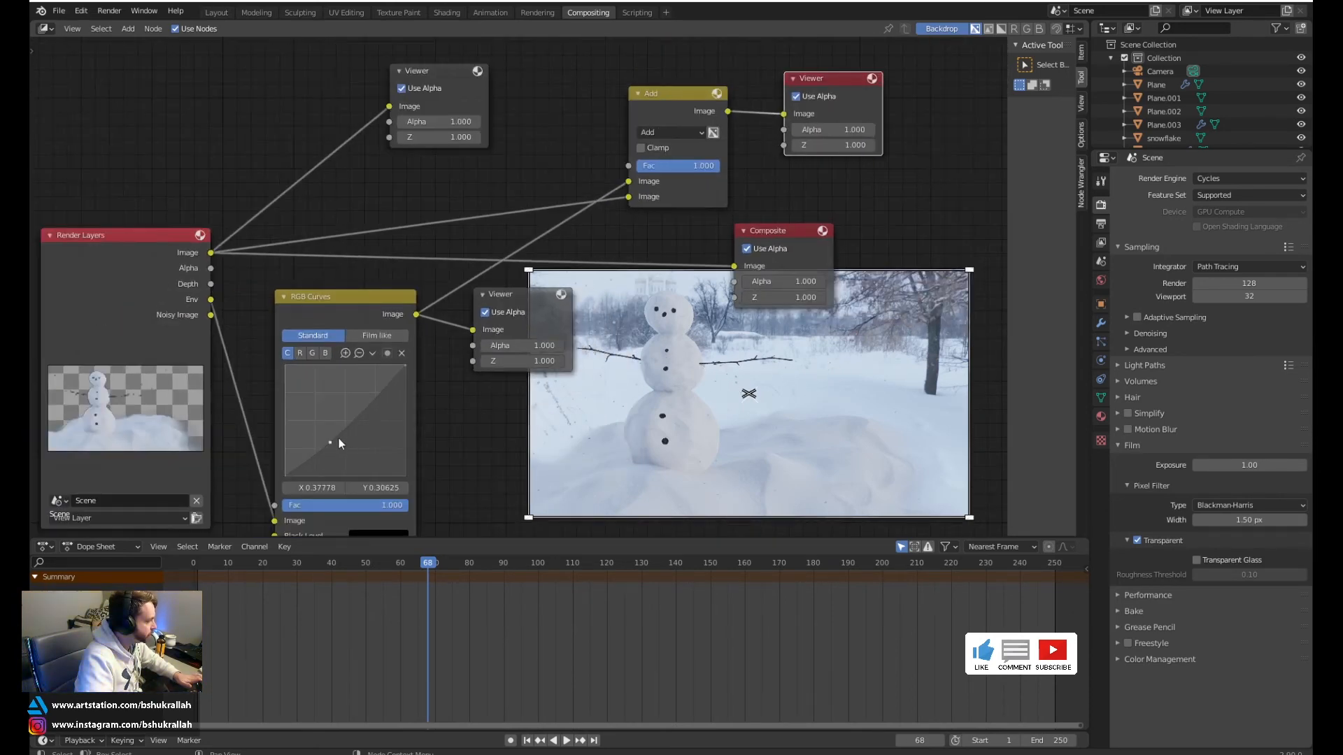
Move the RGB Curves point to X 0.48889, Y 0.37500 and inspect the composite
mouse_move(330, 435)
mouse_down()
mouse_move(344, 444)
mouse_move(355, 422)
mouse_move(343, 434)
mouse_up()
scroll(723, 299, up, 2)
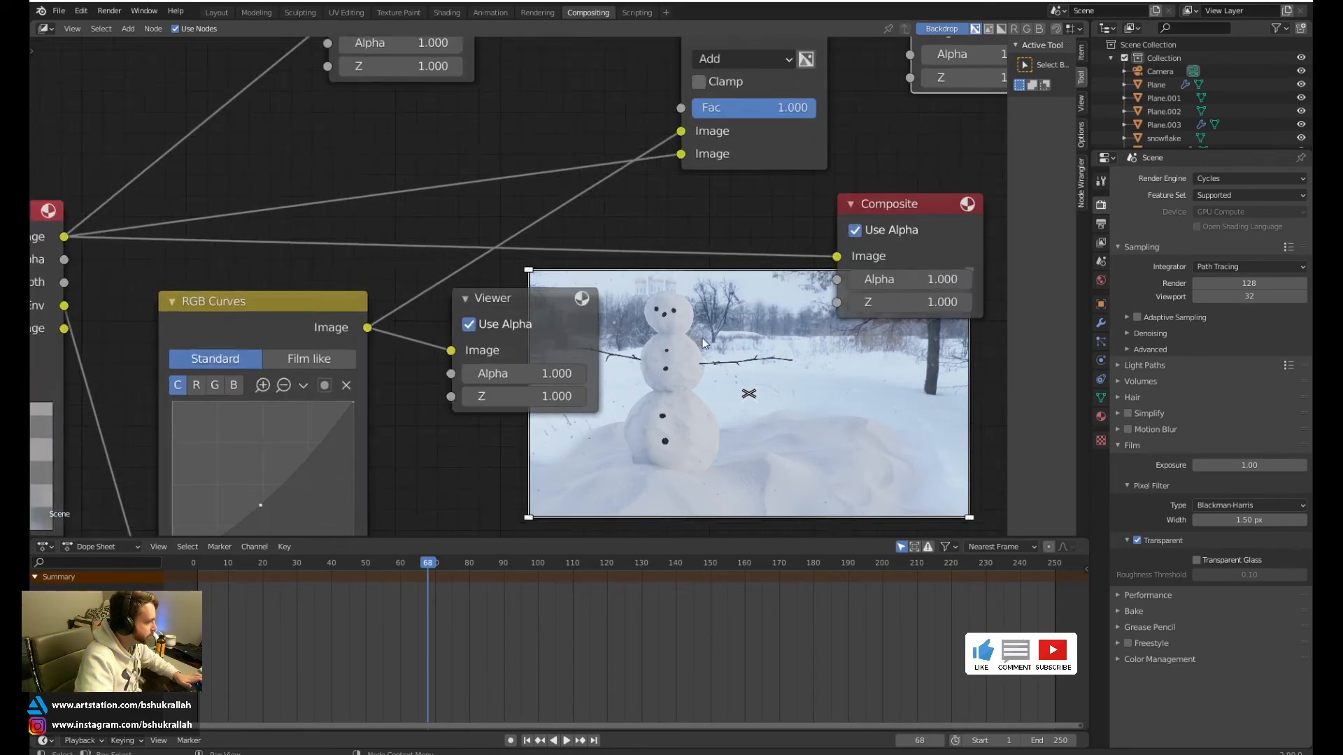
scroll(702, 338, down, 4)
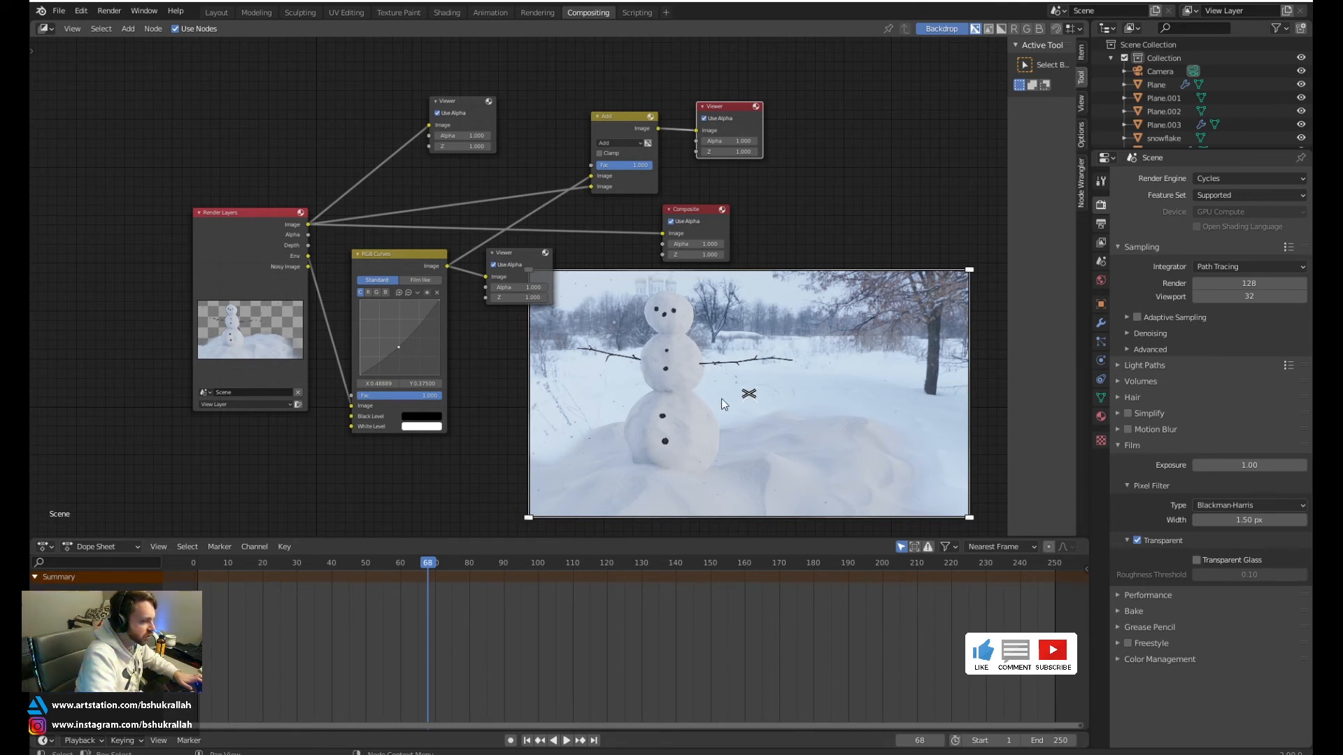
scroll(675, 379, up, 1)
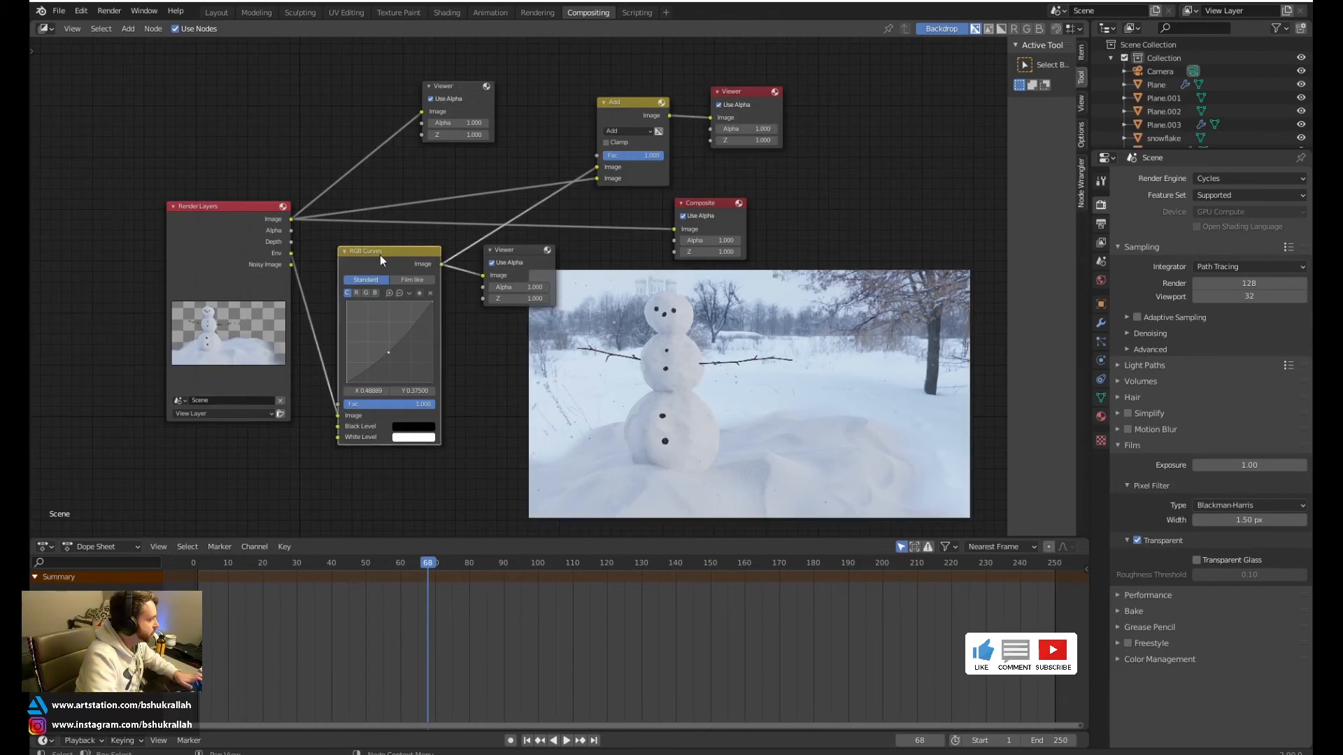
Move RGB Curves and its Viewer lower, and insert a Blur filter node between them
drag(380, 254, 371, 290)
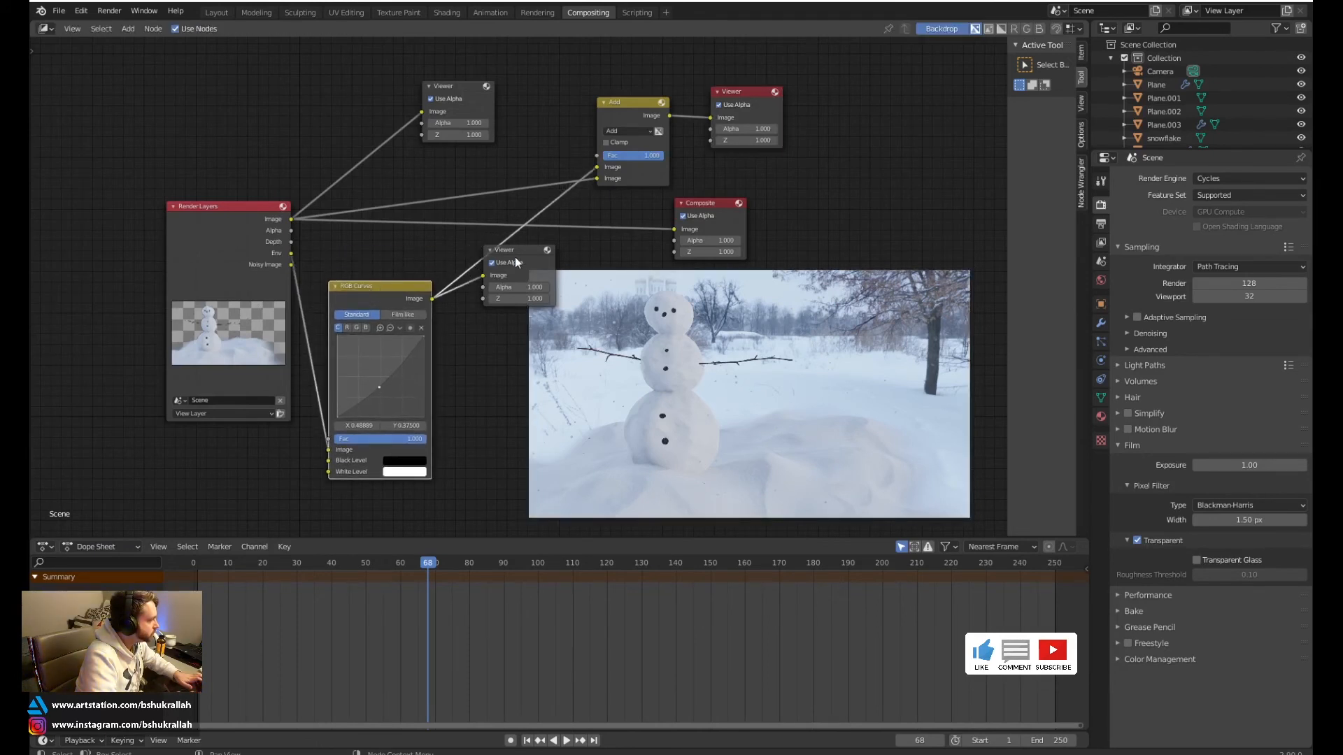
drag(510, 253, 585, 400)
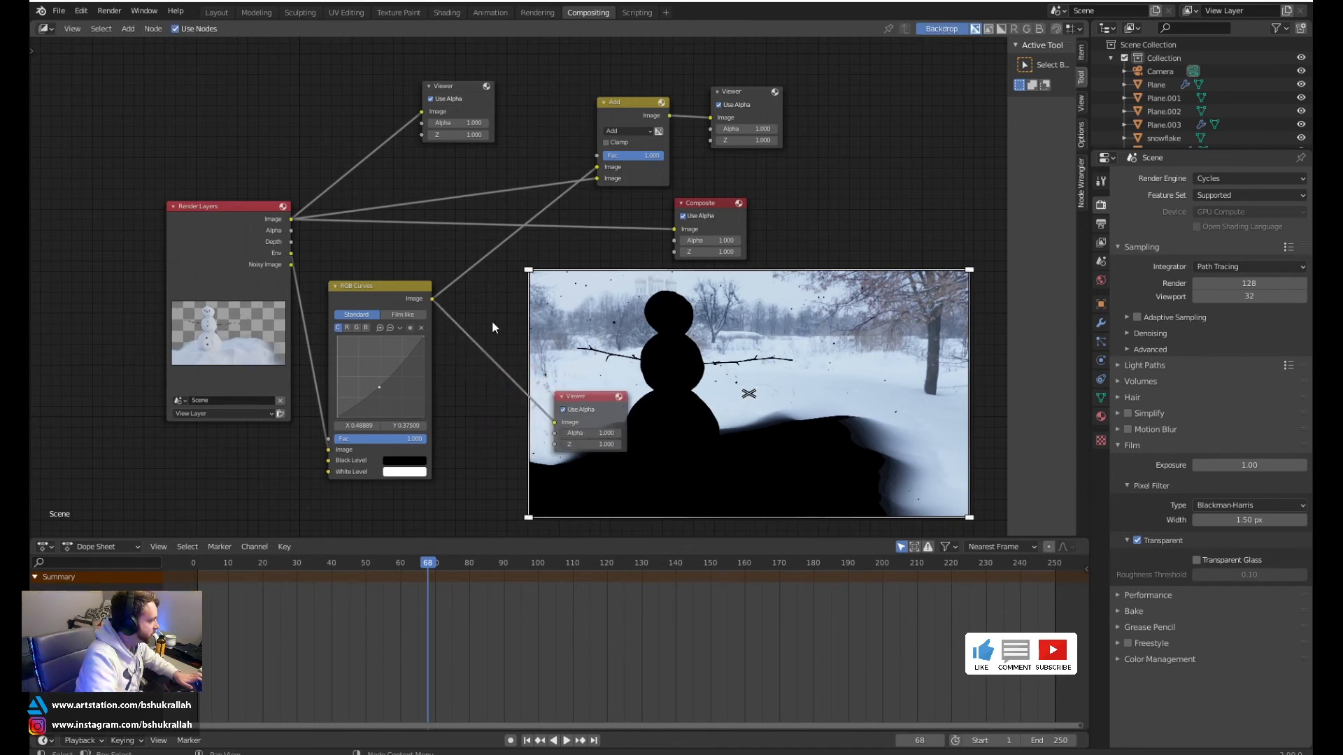
key(shift+a)
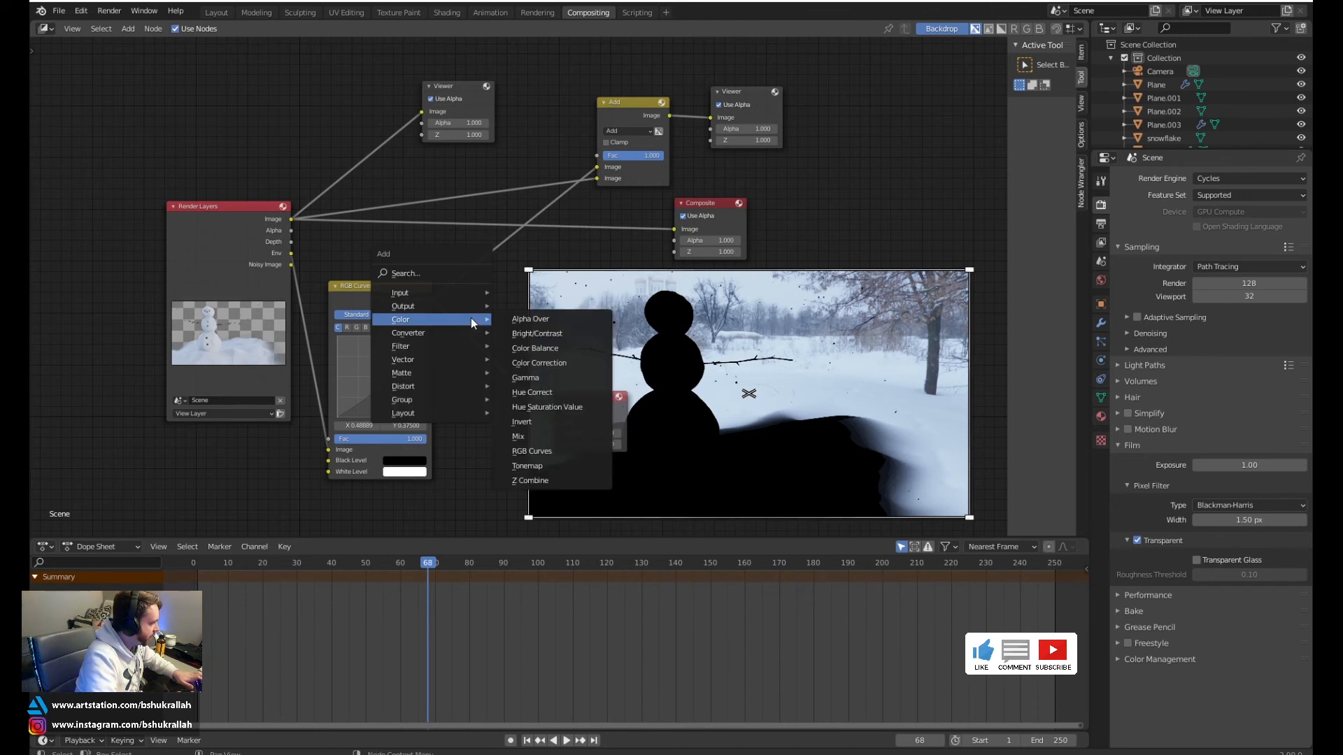
mouse_move(429, 347)
click(530, 358)
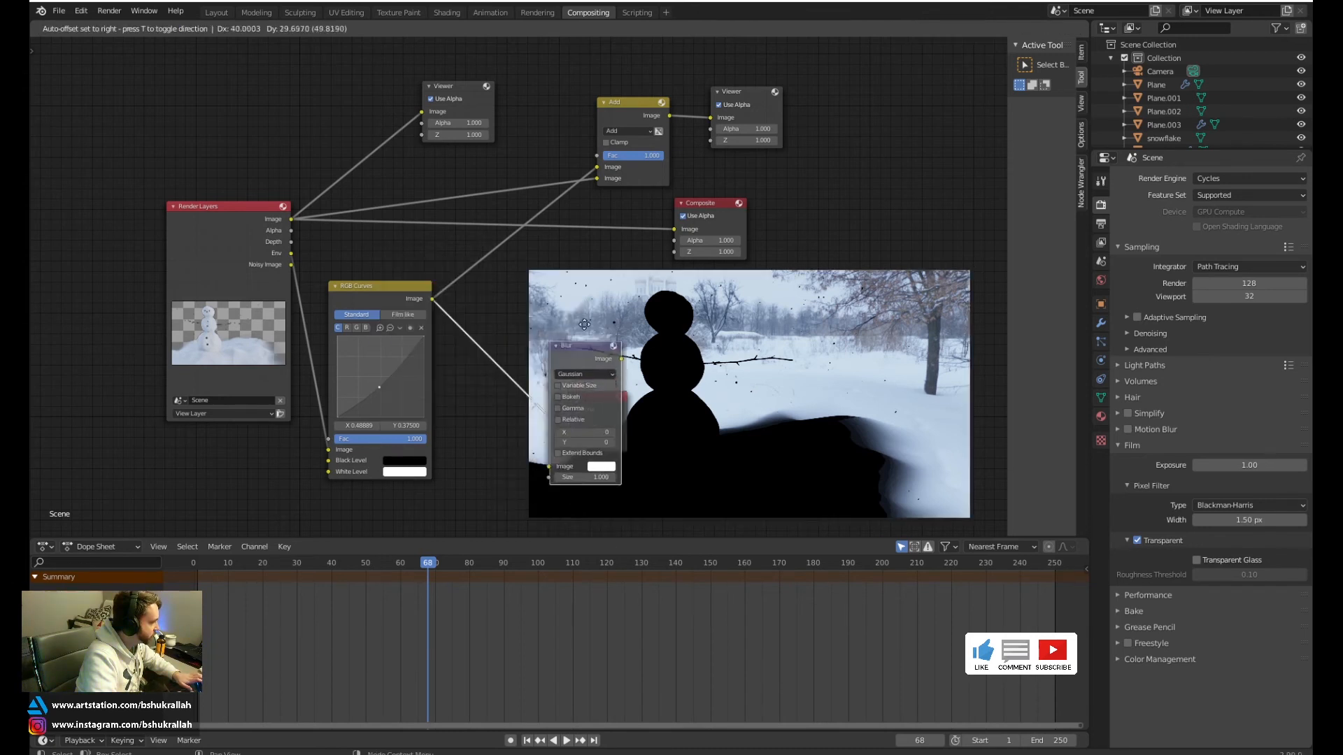
click(551, 263)
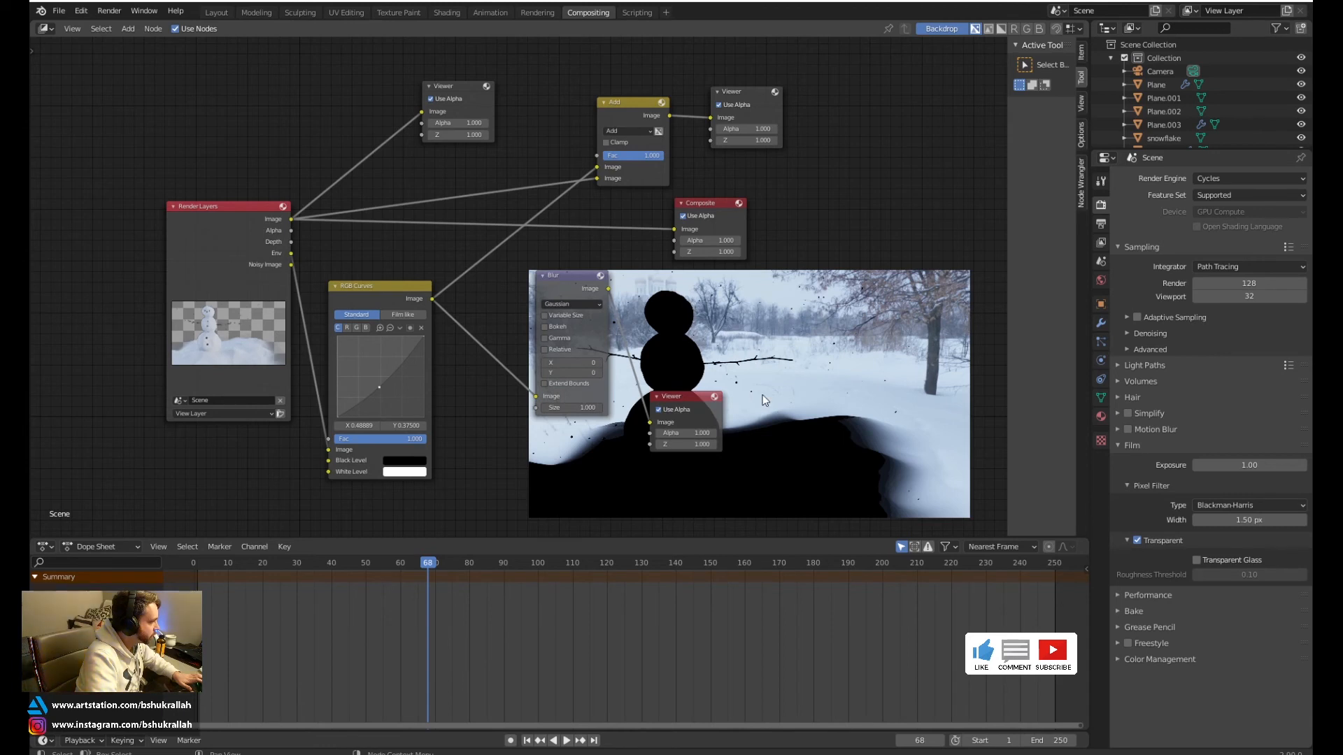
Reposition the Viewer linked to Blur, and shift the backdrop preview clear of the nodes
click(682, 401)
drag(748, 394, 967, 403)
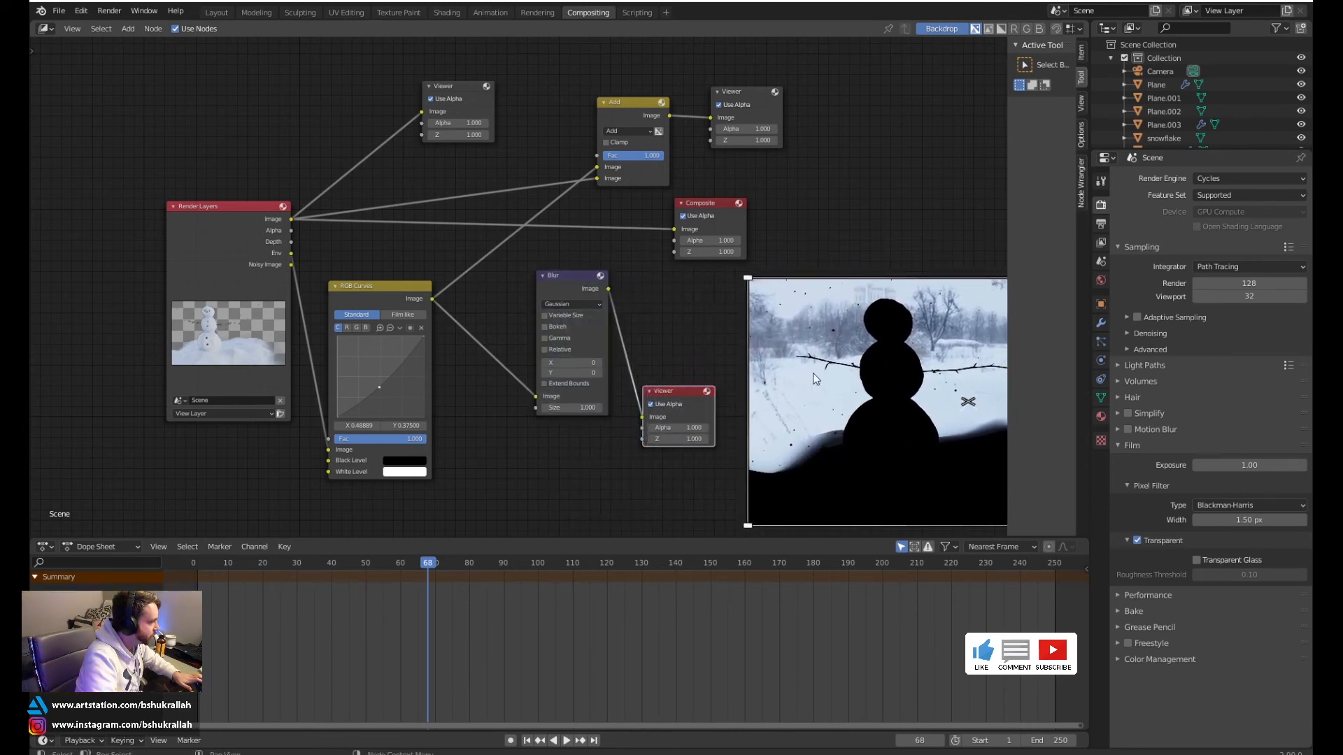
scroll(823, 370, up, 2)
scroll(804, 368, down, 1)
Set the Blur node's X value to 77
click(549, 283)
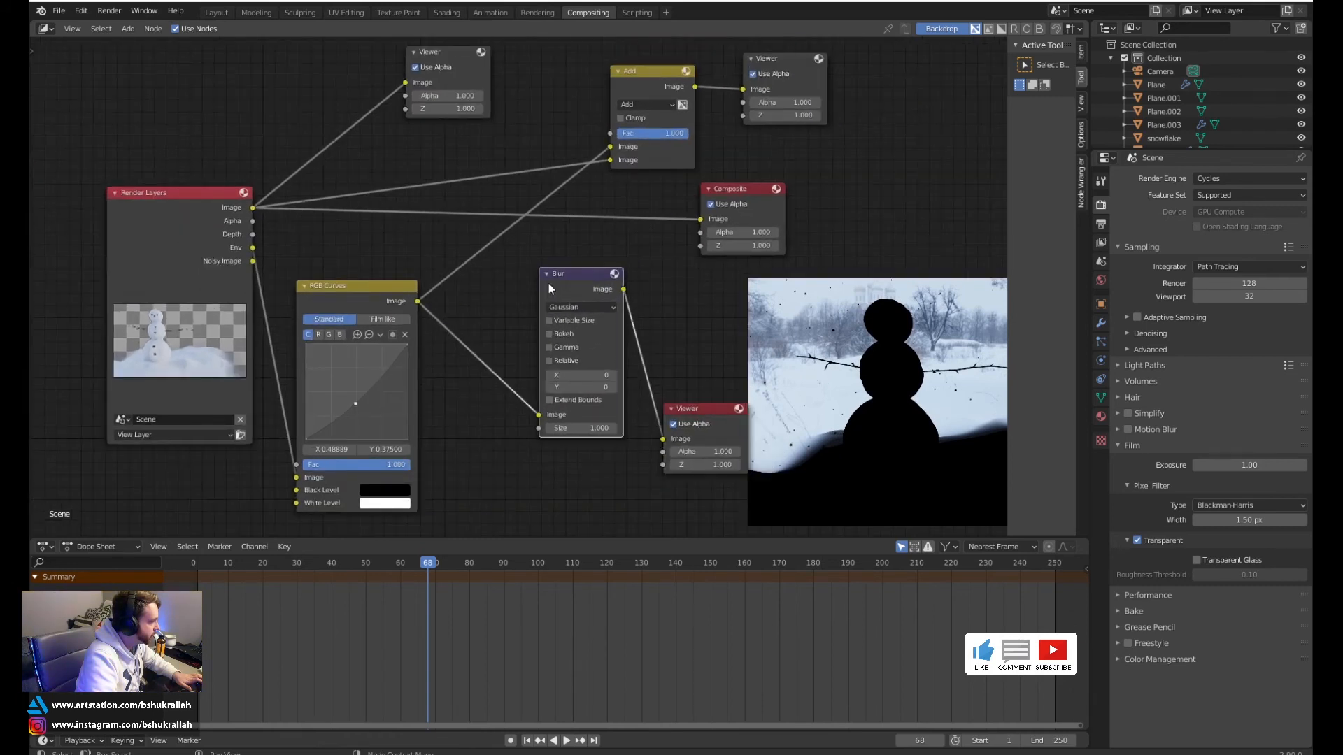
scroll(560, 321, up, 5)
middle_drag(658, 340, 546, 294)
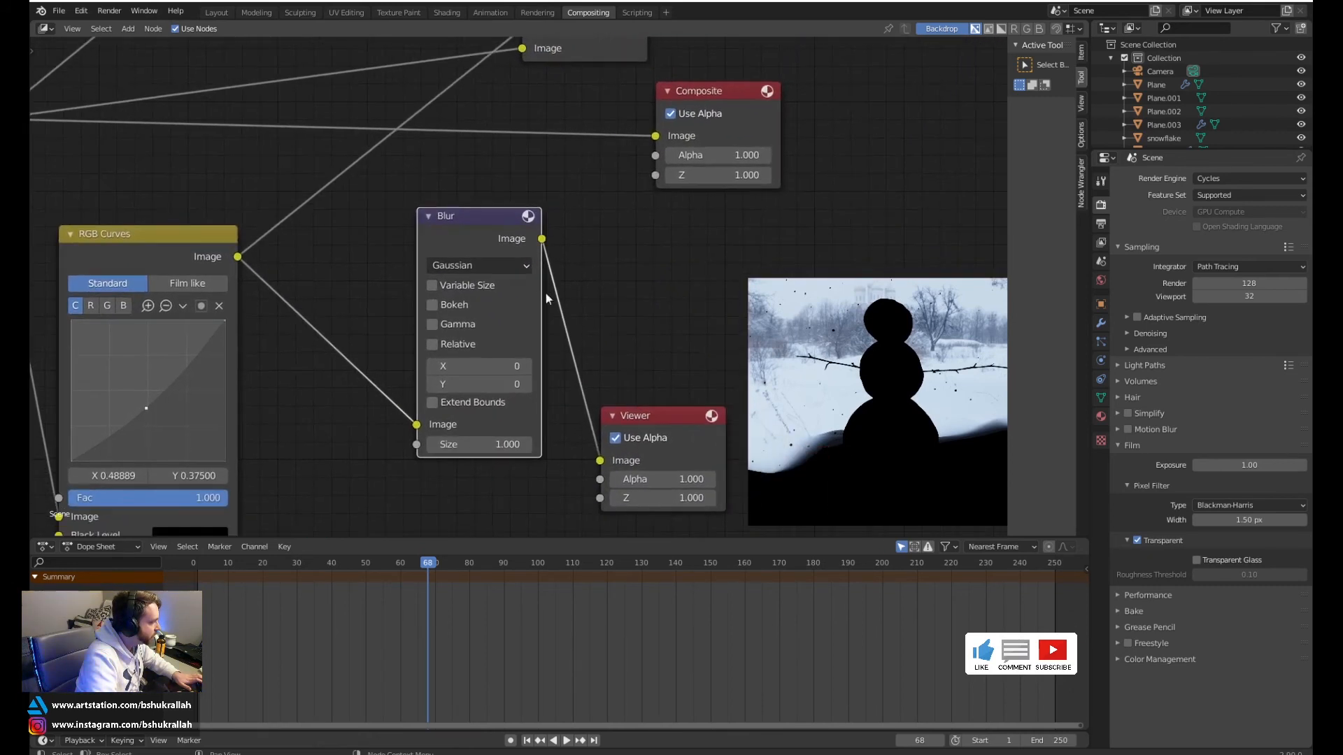
mouse_move(480, 367)
mouse_down()
mouse_move(521, 367)
mouse_move(481, 366)
mouse_up()
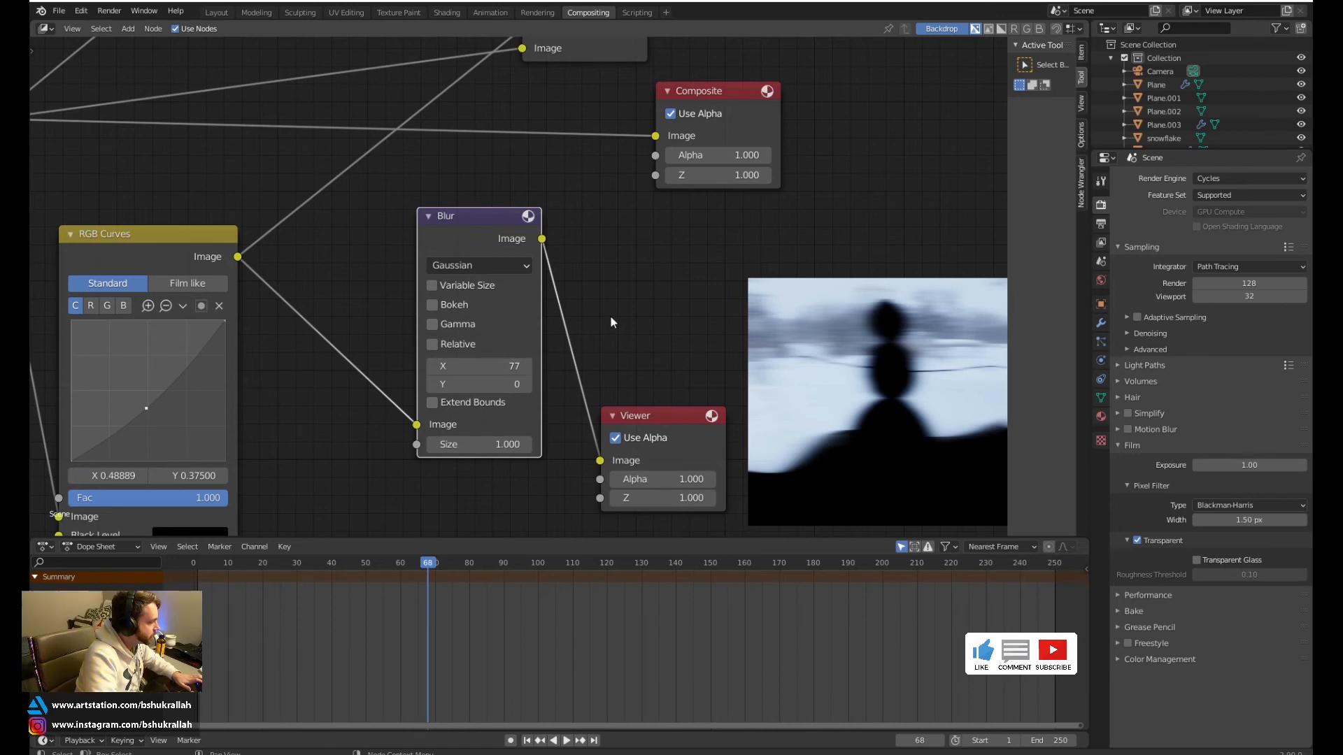
Preview the composite through the Viewer linked to the Add node, and move that Viewer farther away from Add
scroll(913, 338, down, 4)
scroll(749, 354, up, 1)
scroll(648, 305, down, 1)
scroll(615, 305, down, 1)
middle_drag(590, 305, 624, 323)
click(669, 112)
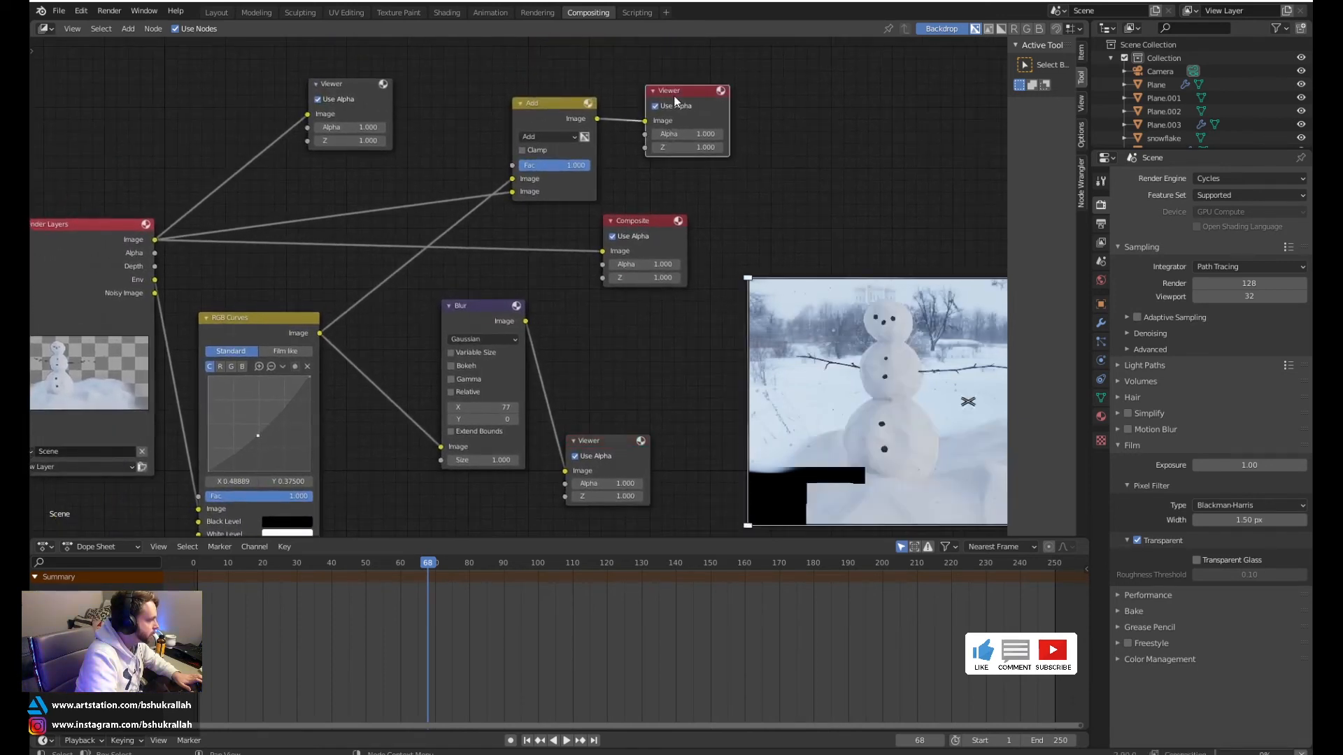
drag(677, 91, 842, 98)
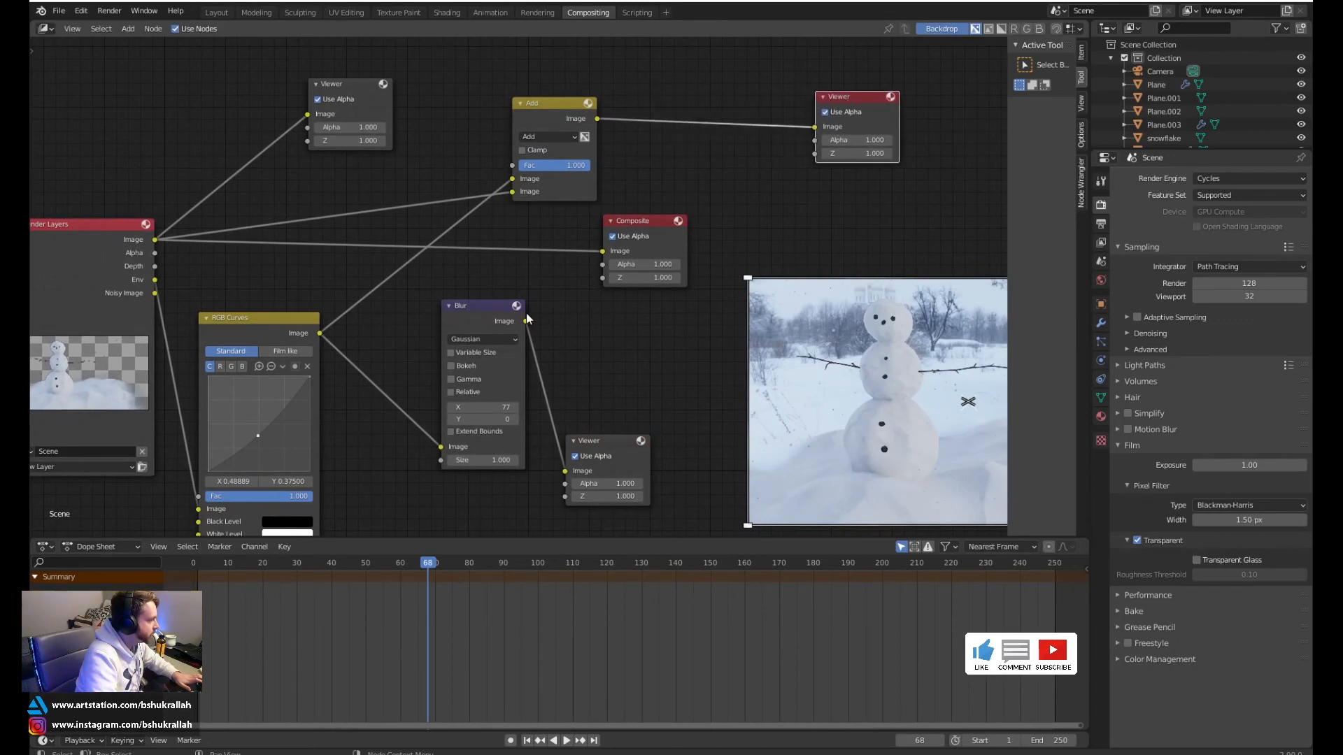
Feed the Blur output into the Add node in place of RGB Curves, and relink the lower Viewer to RGB Curves
middle_drag(501, 278, 618, 281)
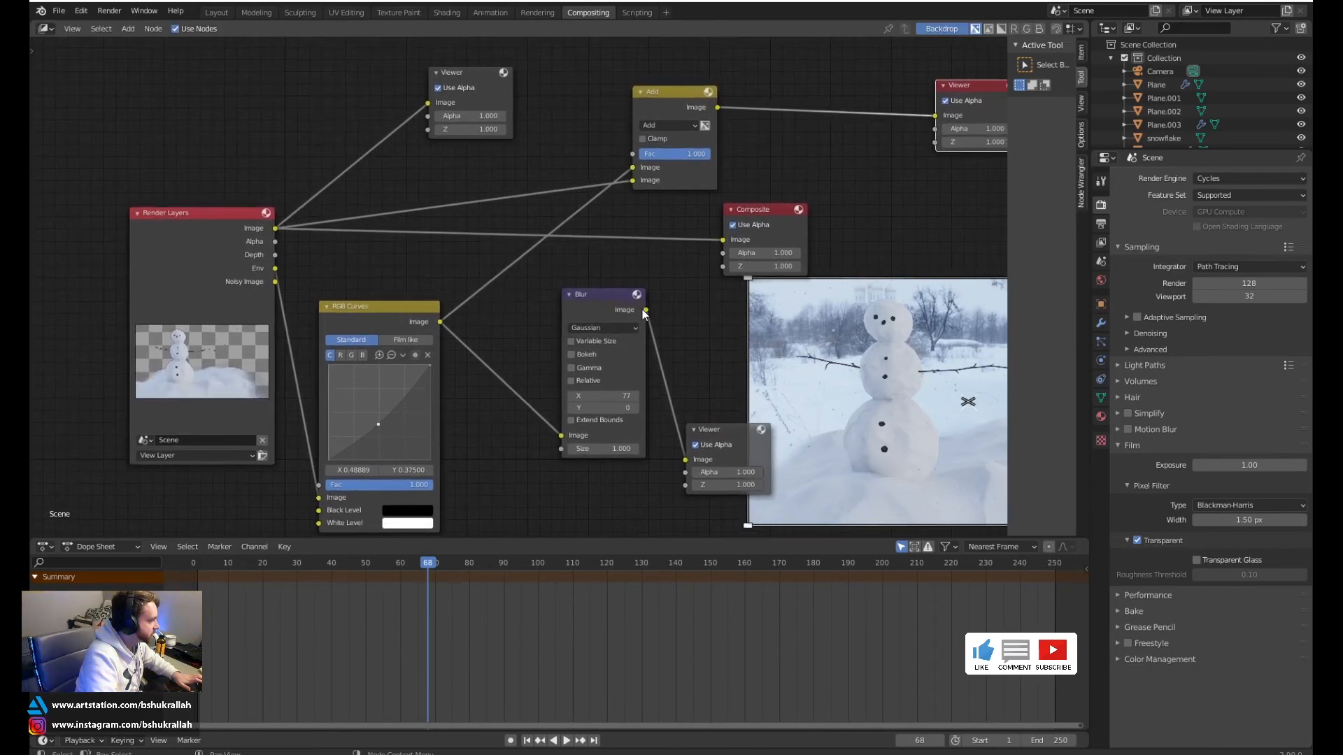
drag(645, 309, 633, 172)
scroll(890, 378, up, 5)
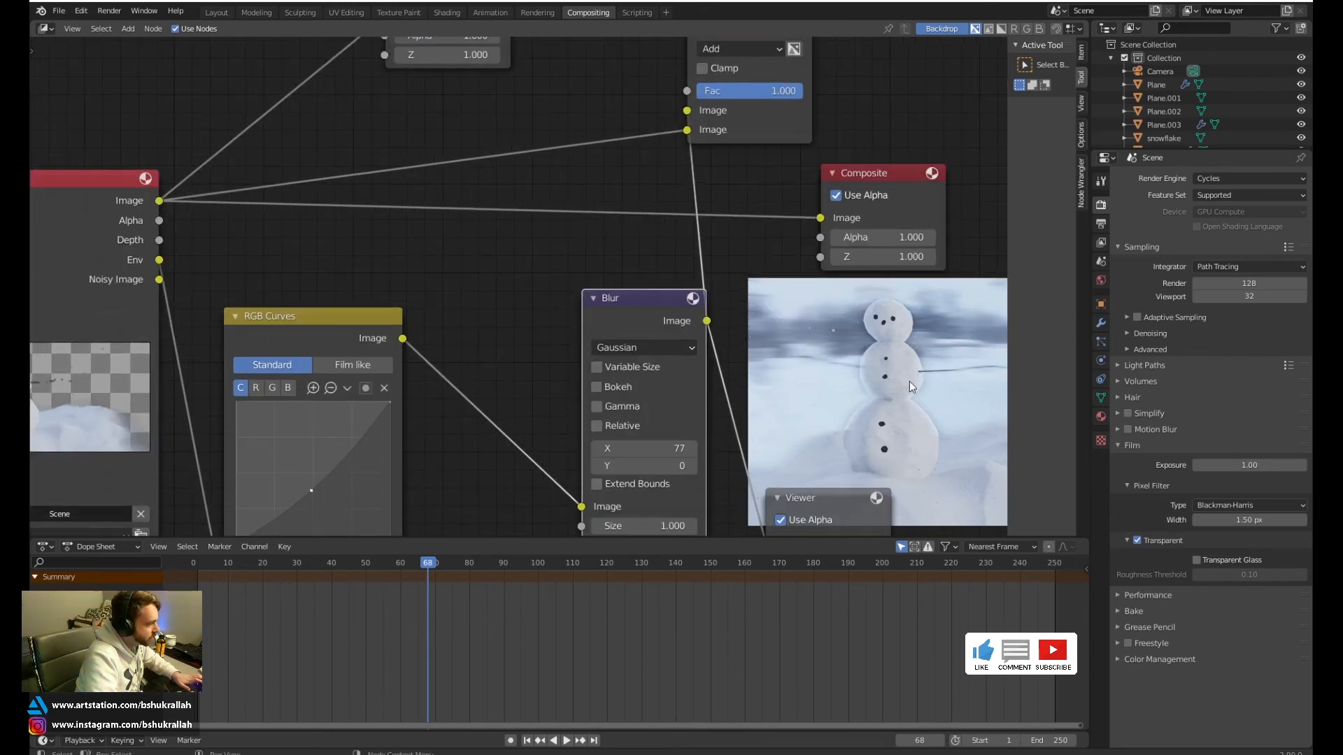
scroll(908, 379, down, 3)
middle_drag(899, 371, 868, 347)
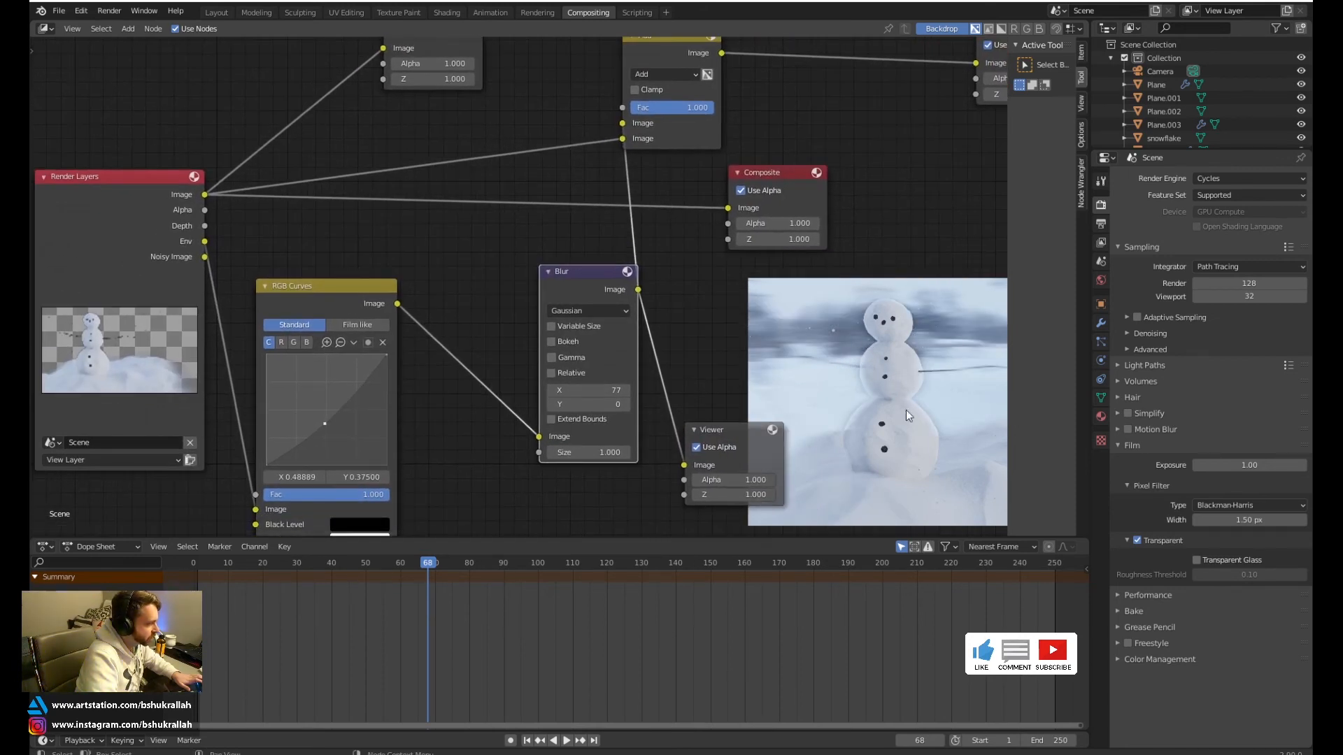
middle_drag(498, 232, 502, 275)
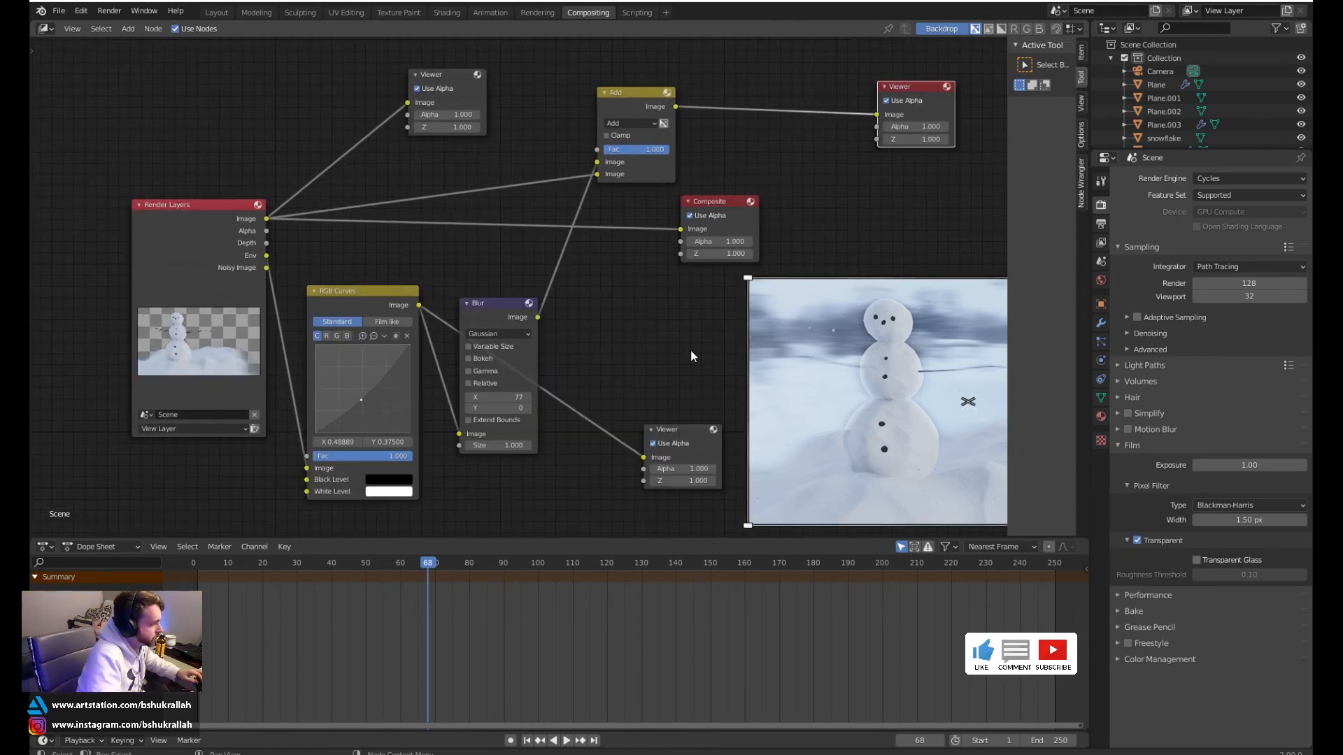
Add a Mix color node between the Blur node and the backdrop preview
drag(653, 383, 680, 389)
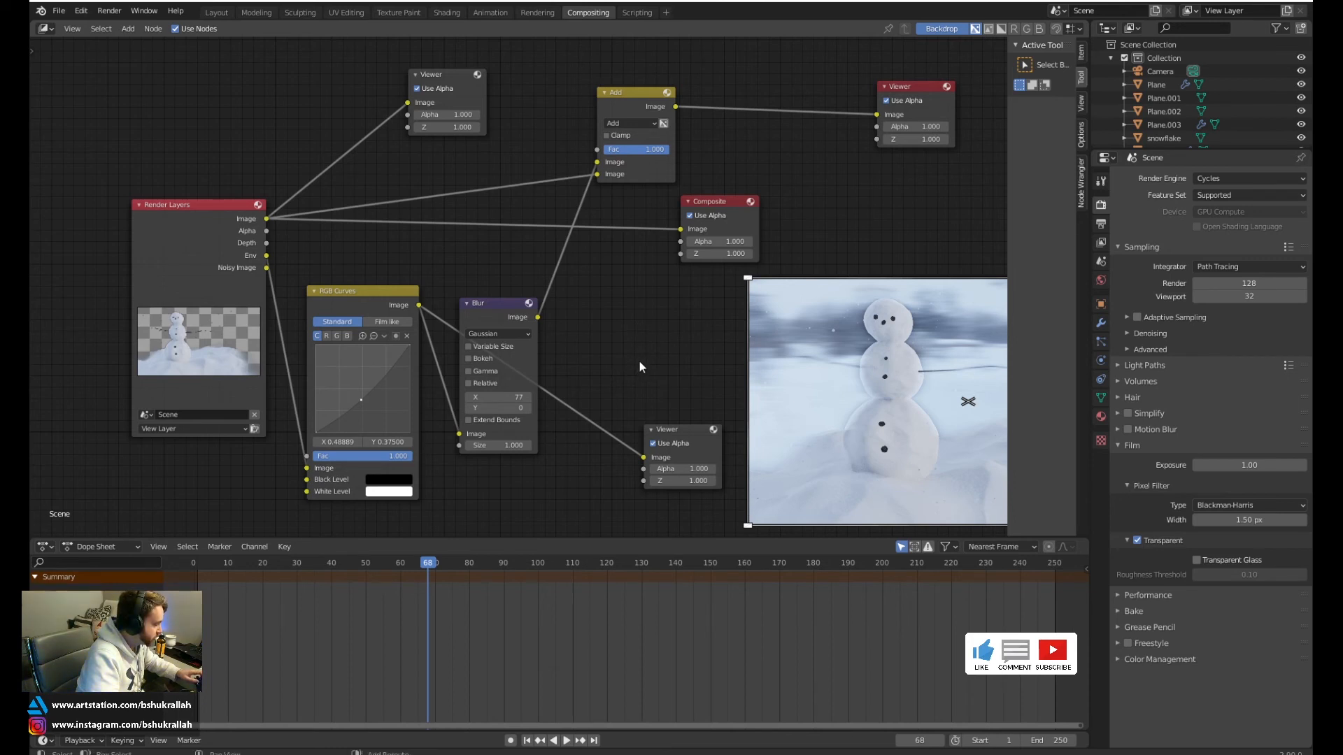
key(shift+a)
mouse_move(617, 387)
mouse_move(594, 361)
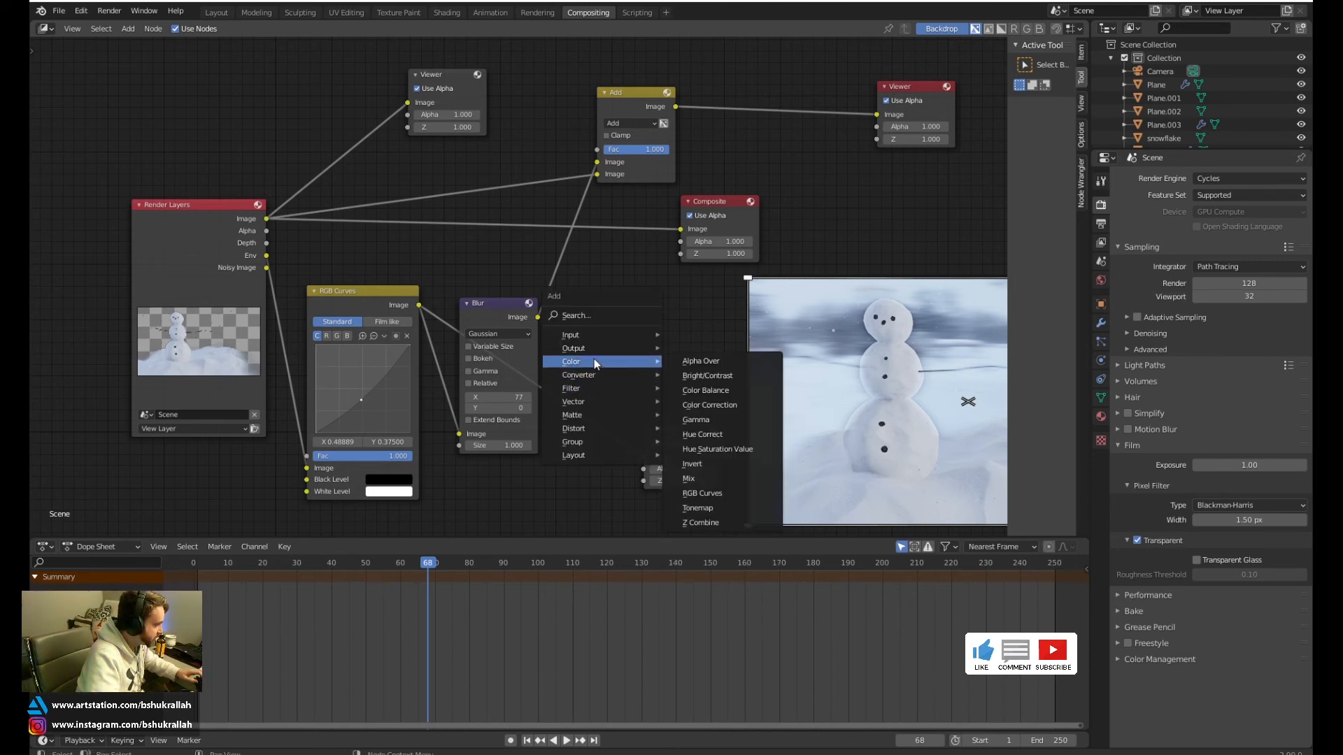
click(707, 481)
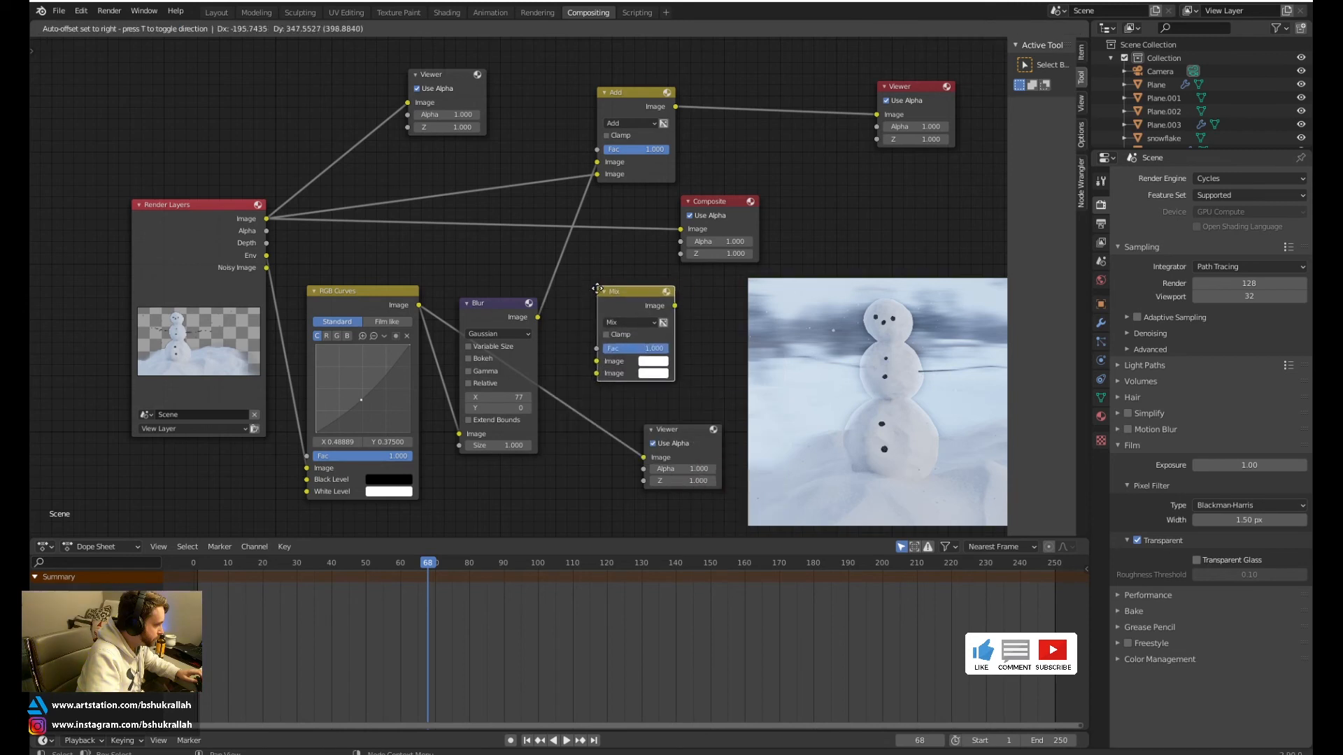
click(608, 292)
Connect RGB Curves to the Mix node's first image input and Blur to its second image input
scroll(522, 292, up, 1)
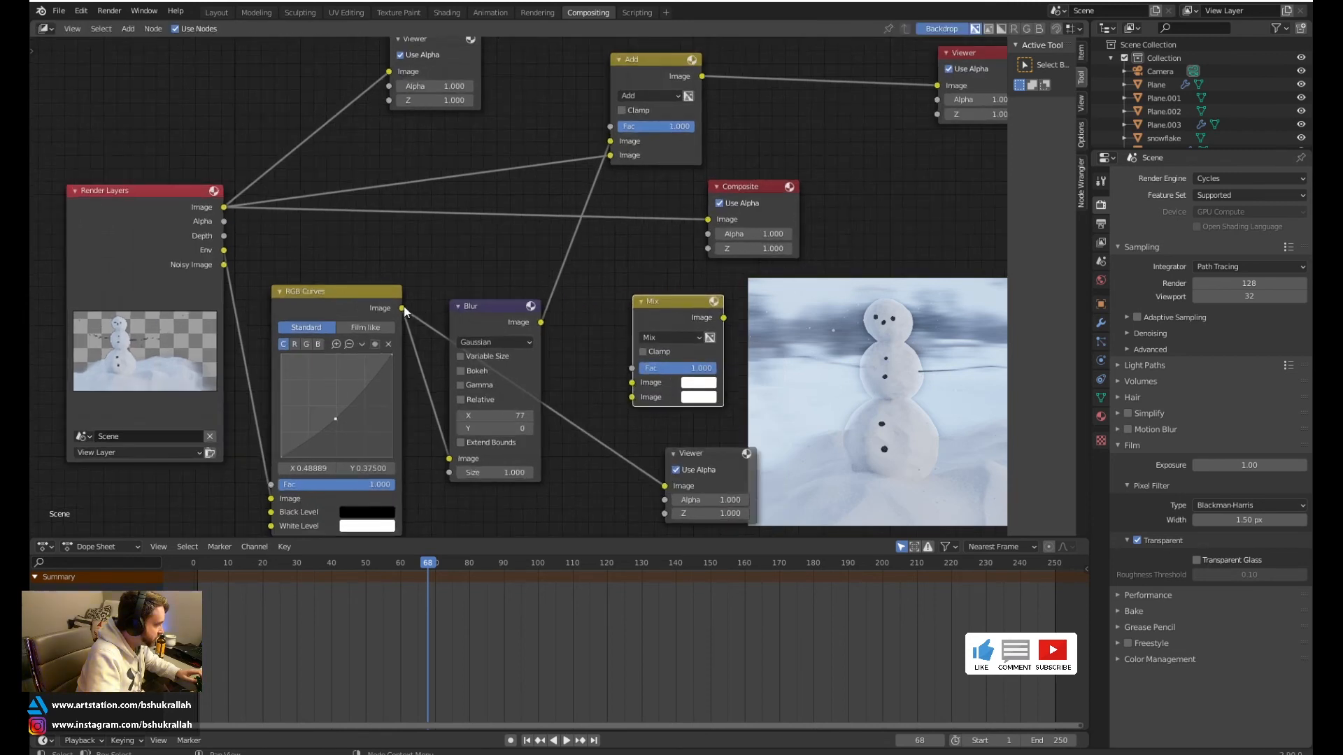
drag(401, 308, 640, 384)
click(538, 330)
drag(631, 406, 632, 399)
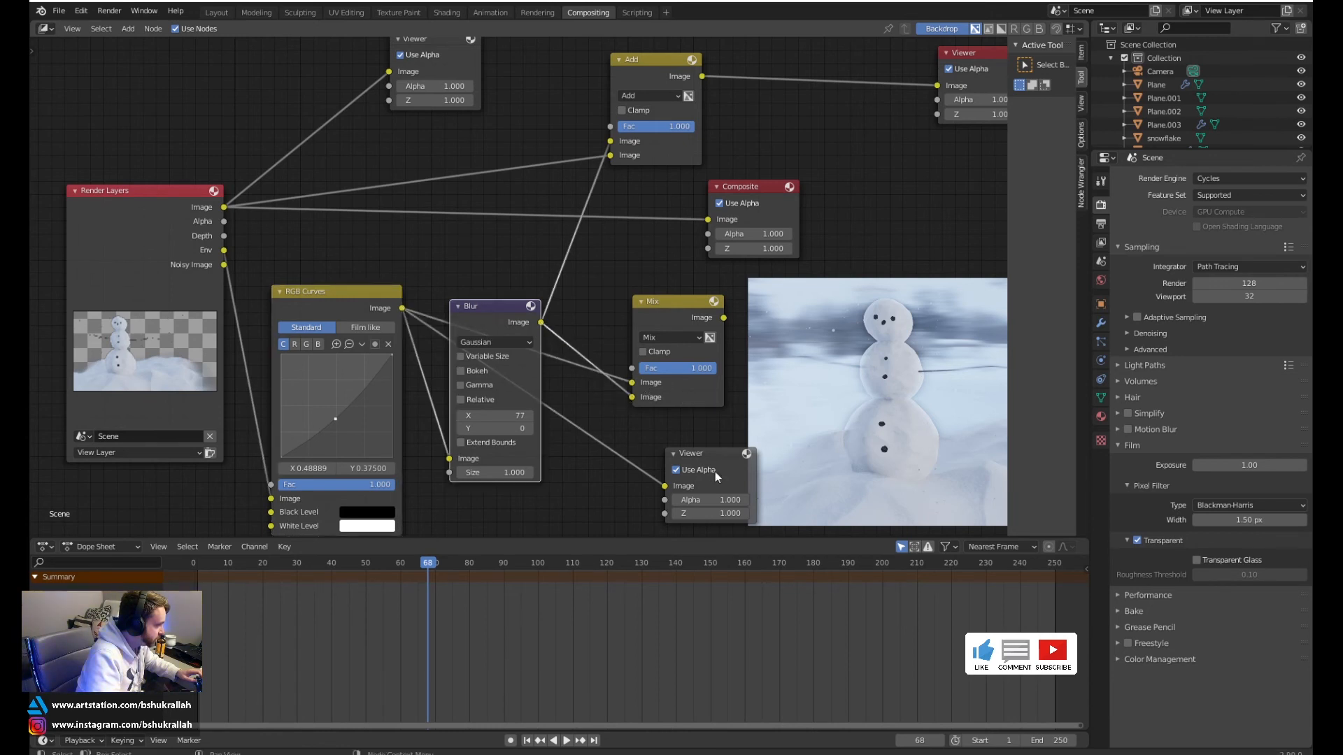
Shift the RGB Curves Viewer aside, duplicate it beside Composite, and connect the Mix output to the duplicate
drag(700, 447, 612, 456)
key(shift+d)
click(804, 269)
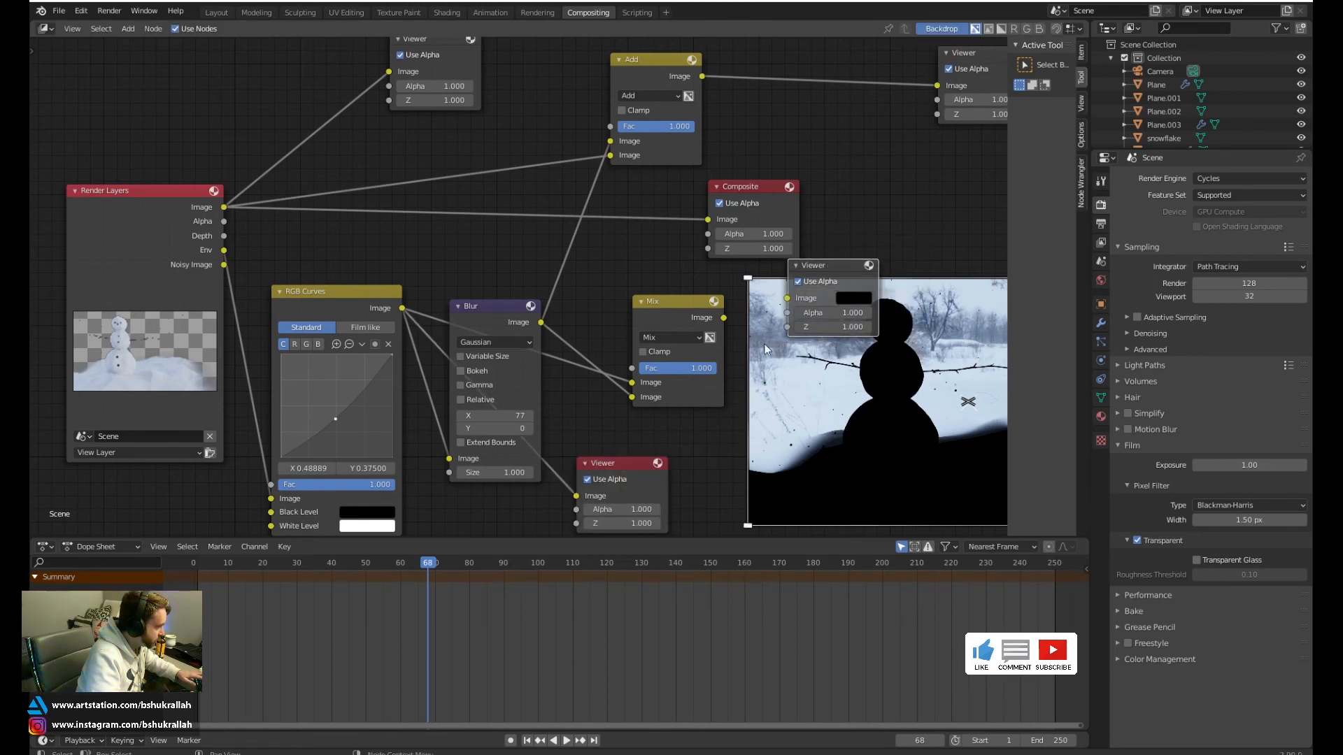
drag(723, 318, 888, 200)
scroll(736, 409, up, 2)
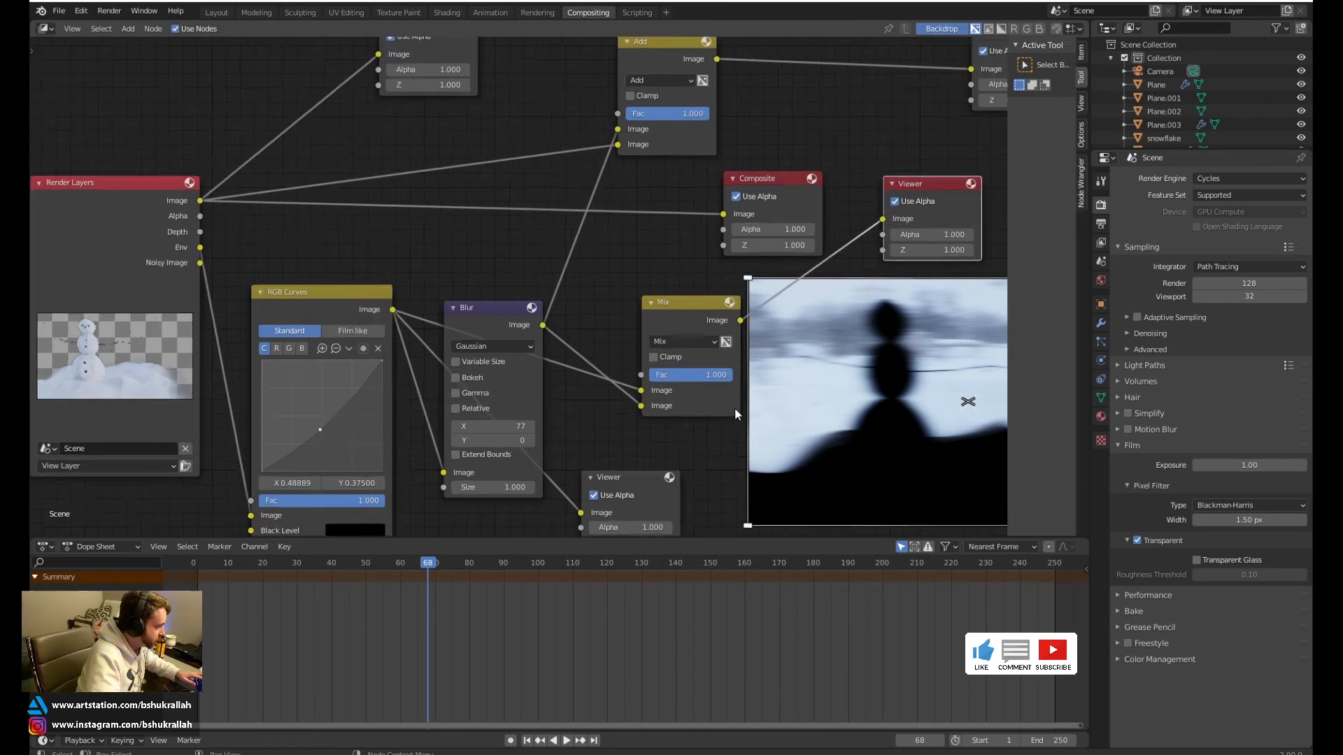
Set the Mix node's blending mode to Add with a factor of 0.200
scroll(697, 418, down, 1)
middle_drag(651, 414, 603, 371)
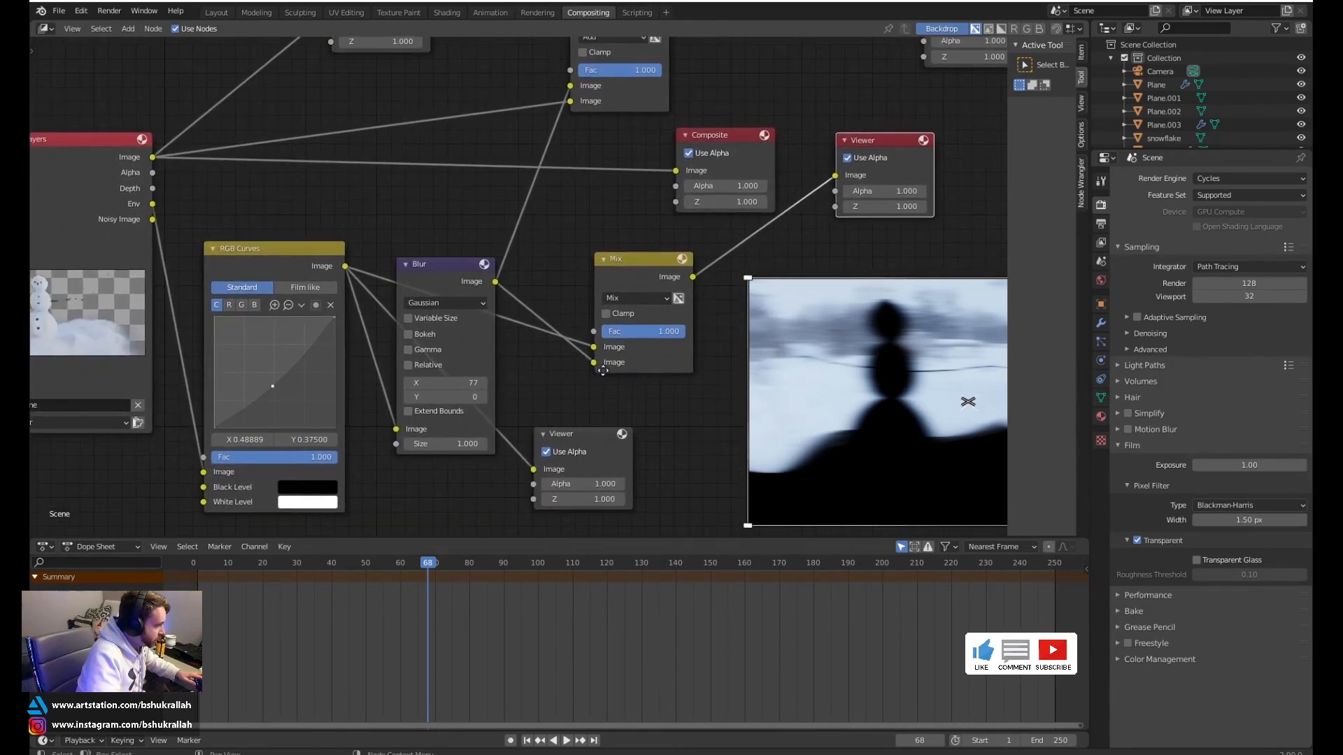
click(666, 297)
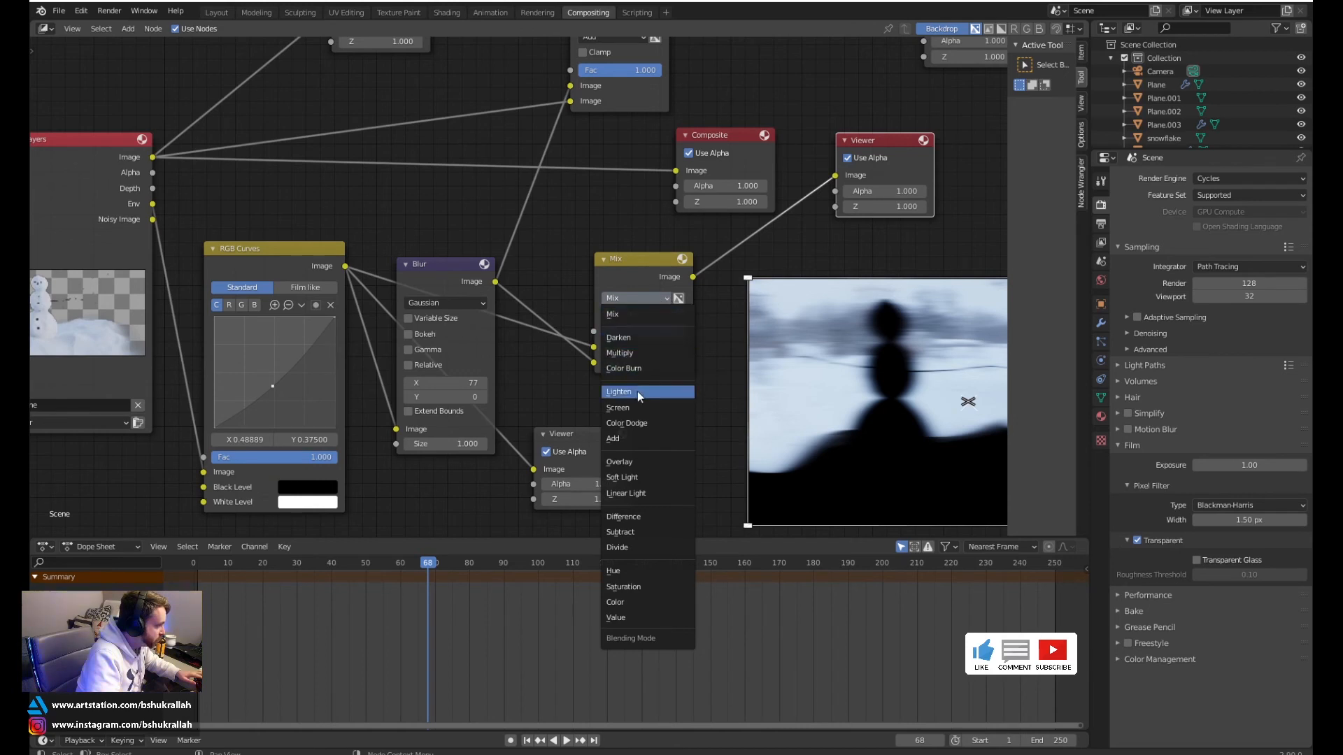
click(642, 440)
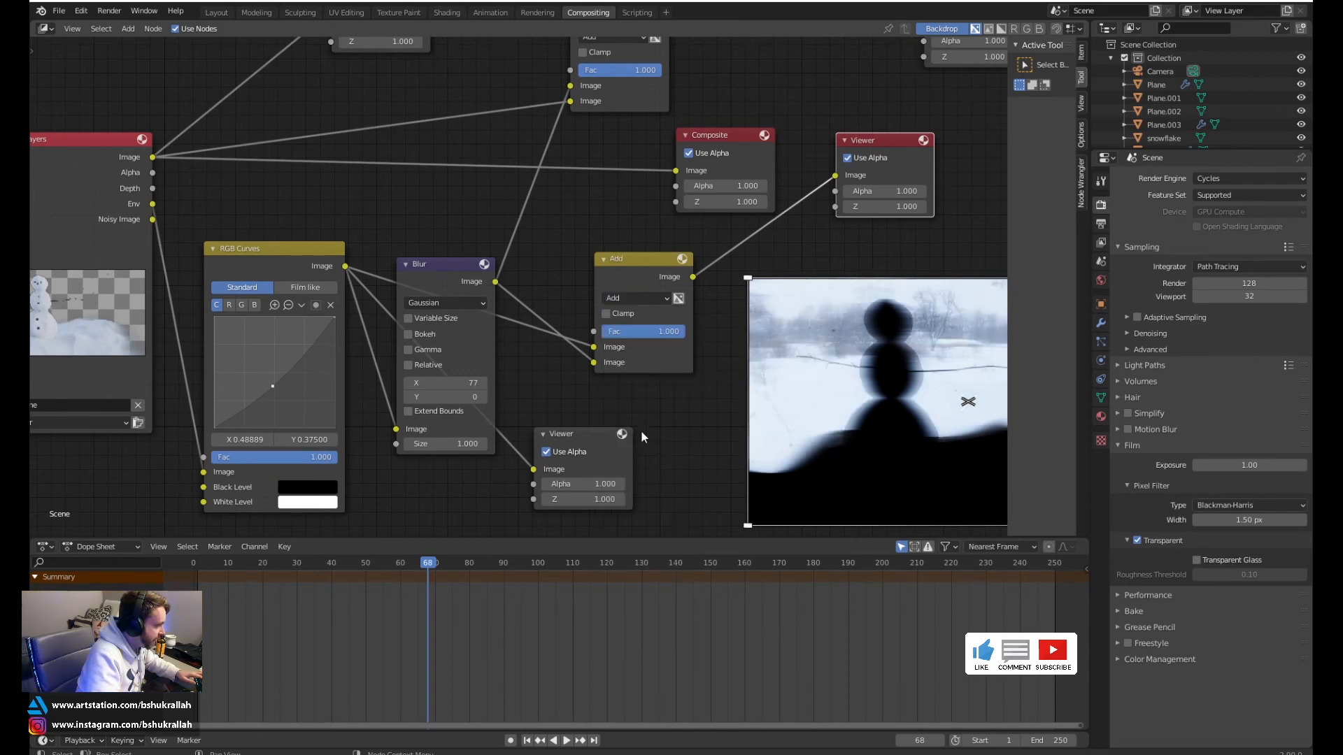
scroll(633, 407, up, 1)
scroll(639, 401, down, 1)
drag(675, 334, 626, 335)
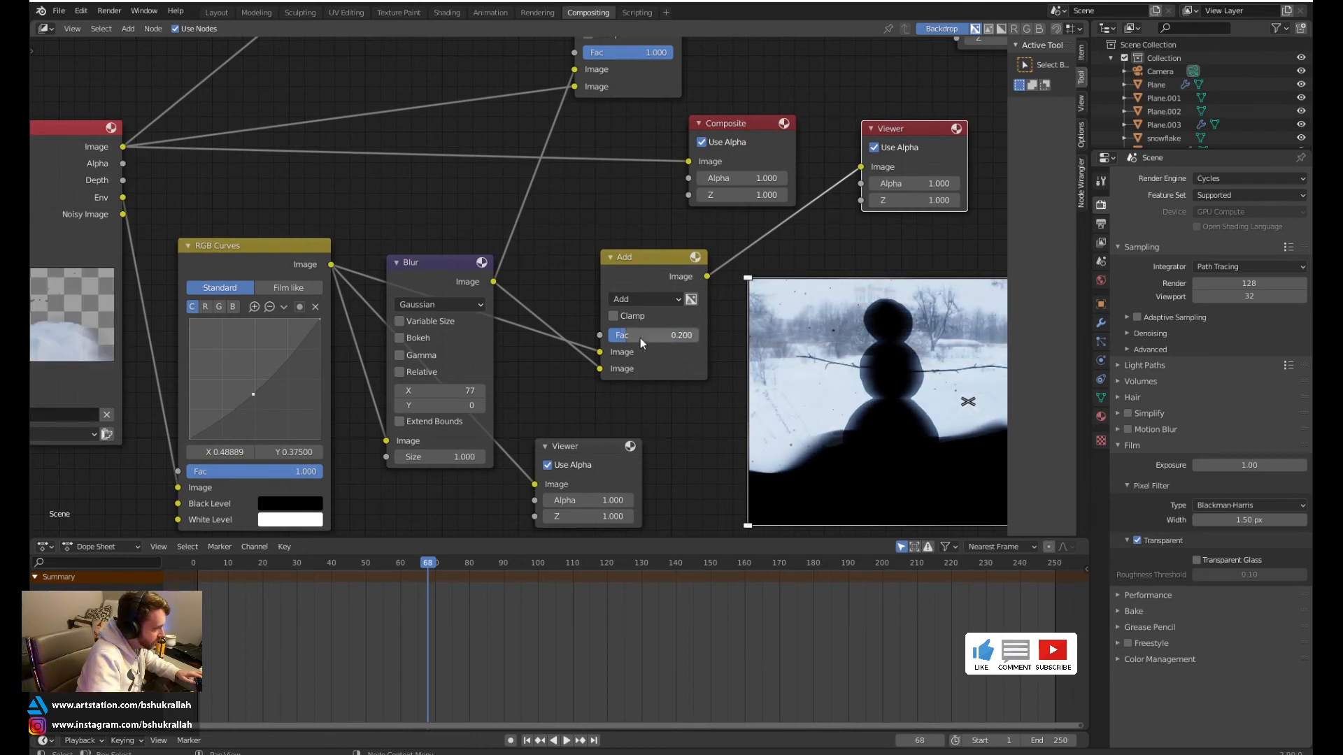
Compare the RGB Curves background with the blur-added background by switching between their Viewers
middle_drag(917, 240, 893, 225)
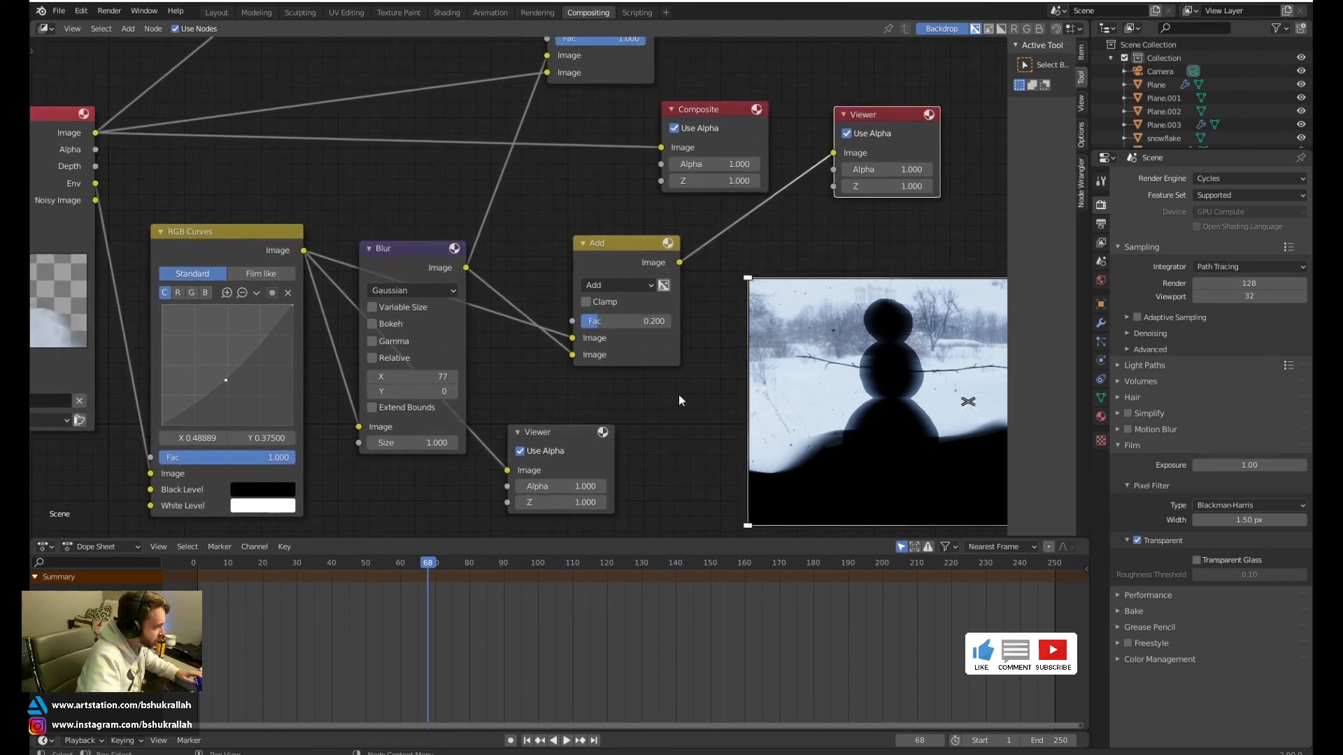
click(561, 434)
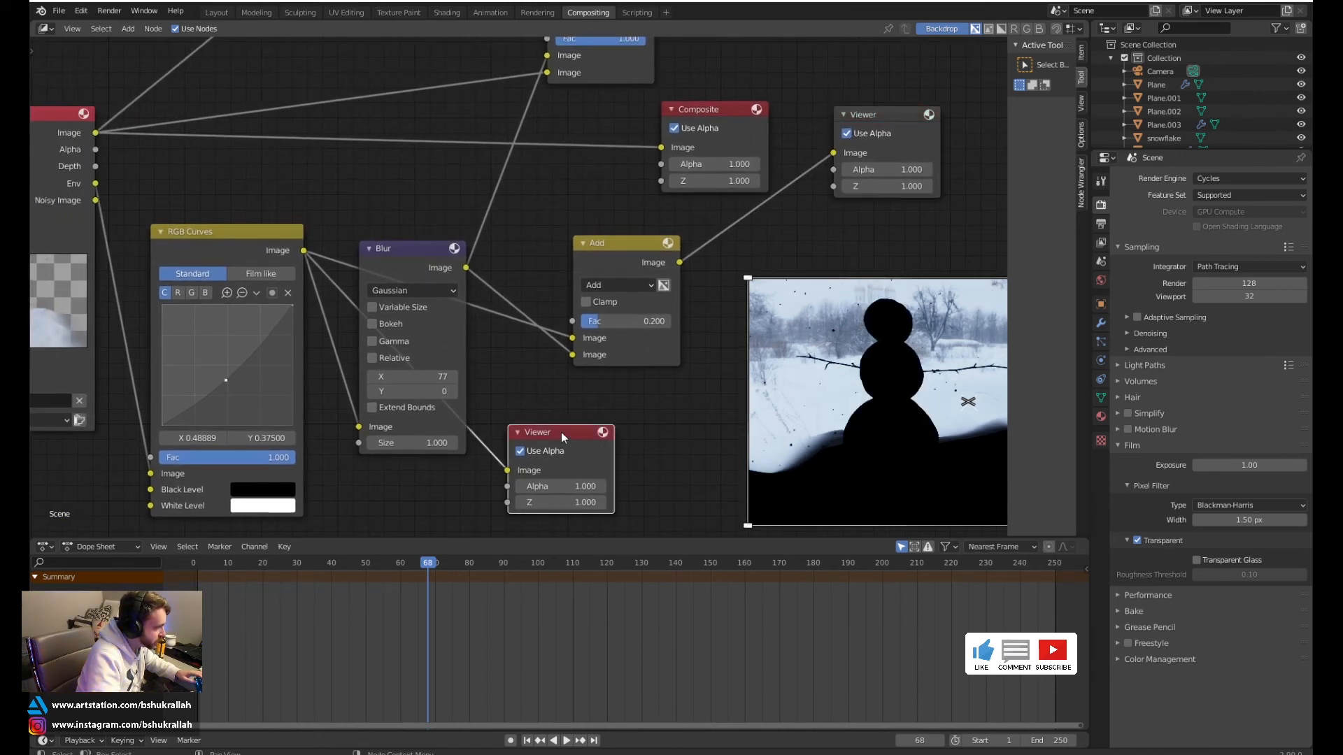
click(883, 117)
Feed the 0.200-factor Add node into the main Add node in place of Blur, and preview the full composite
scroll(812, 228, down, 1)
middle_drag(812, 228, 817, 337)
scroll(664, 319, down, 1)
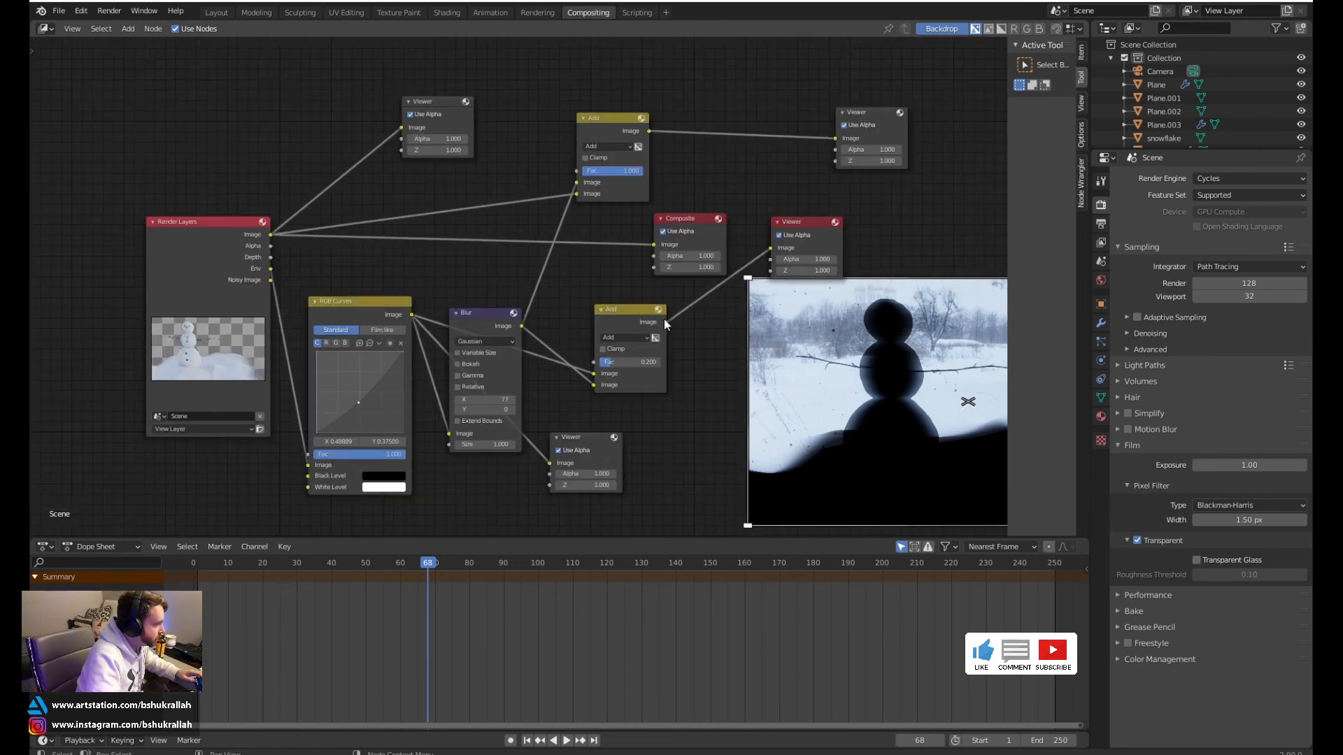
drag(606, 225, 580, 188)
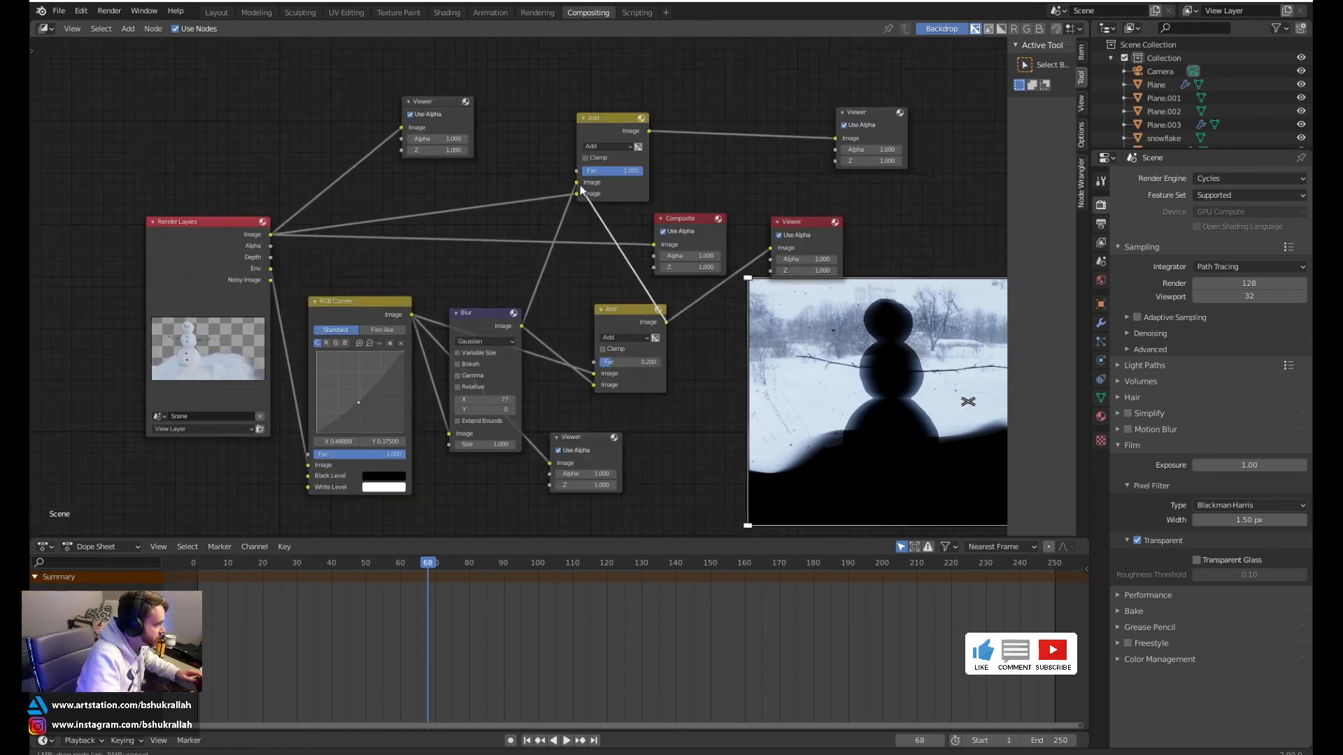
click(870, 112)
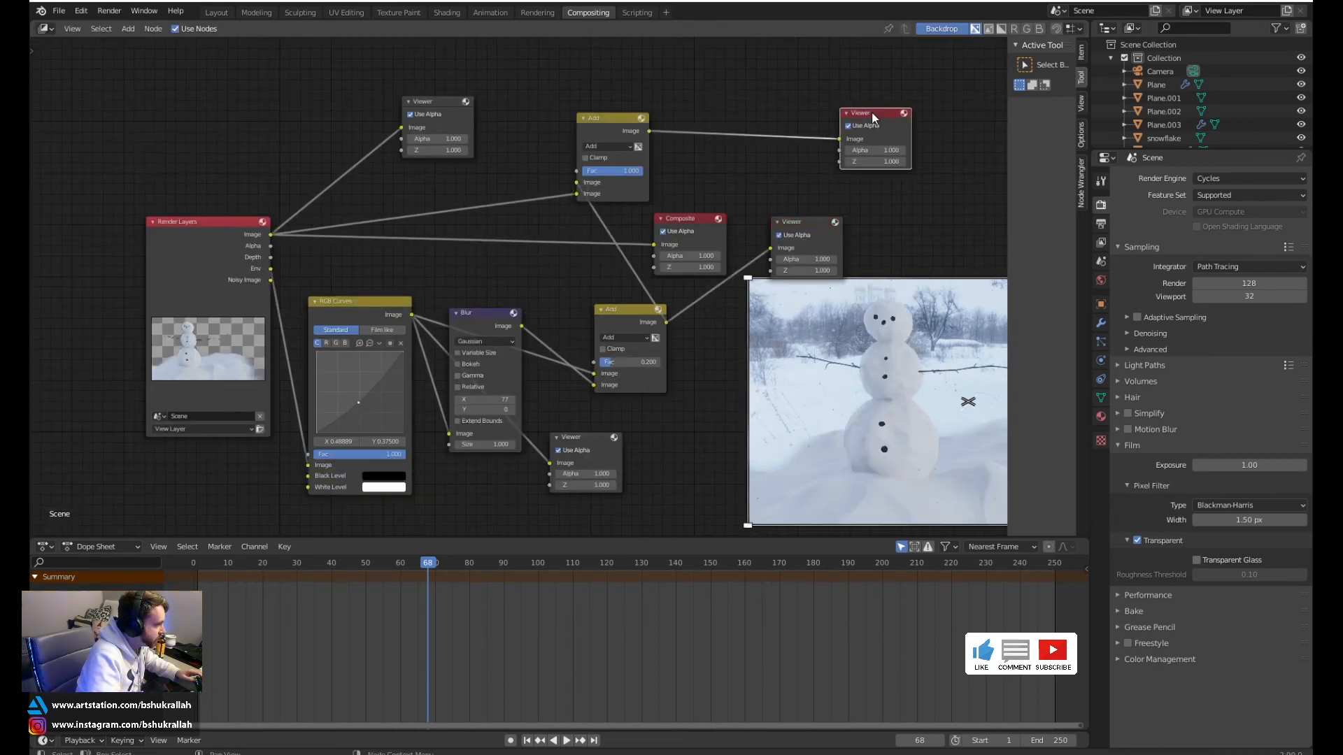
scroll(857, 217, up, 2)
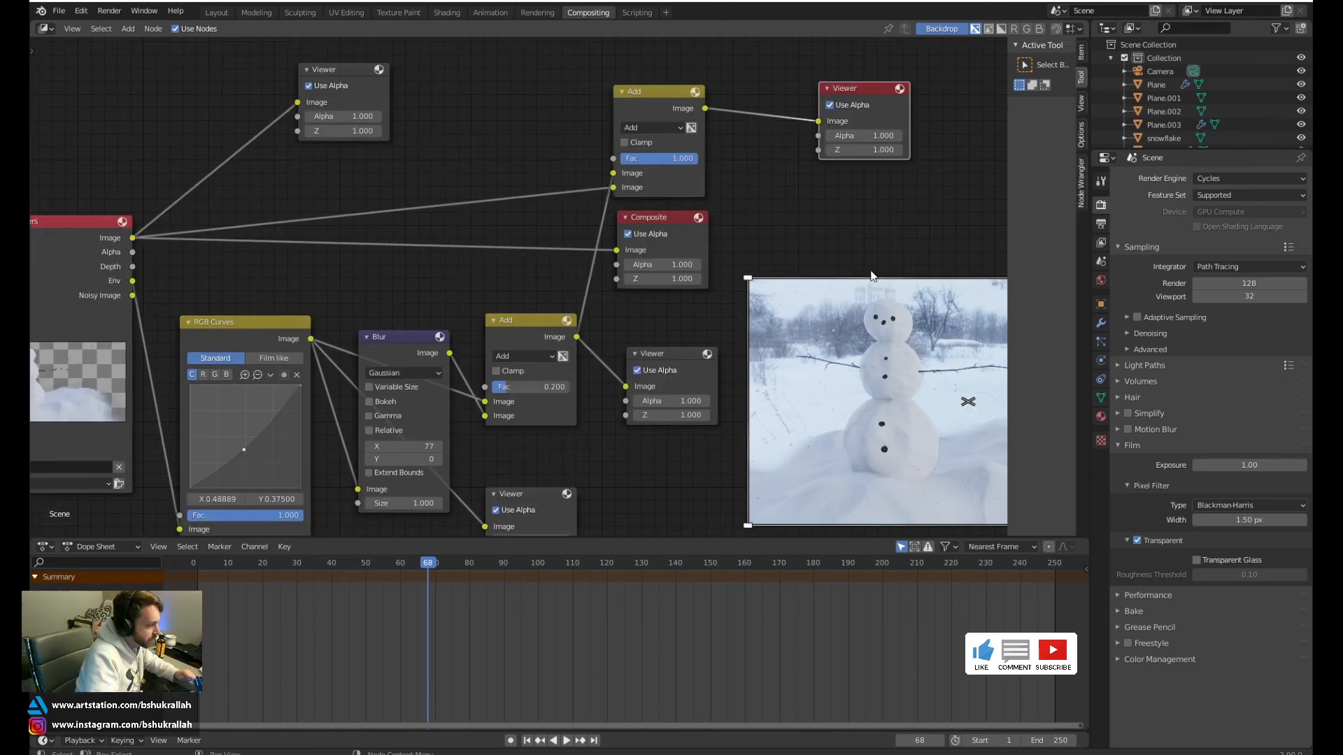
Reposition and enlarge the backdrop preview until it fills the node editor, and inspect the composite behind the nodes
drag(966, 399, 938, 347)
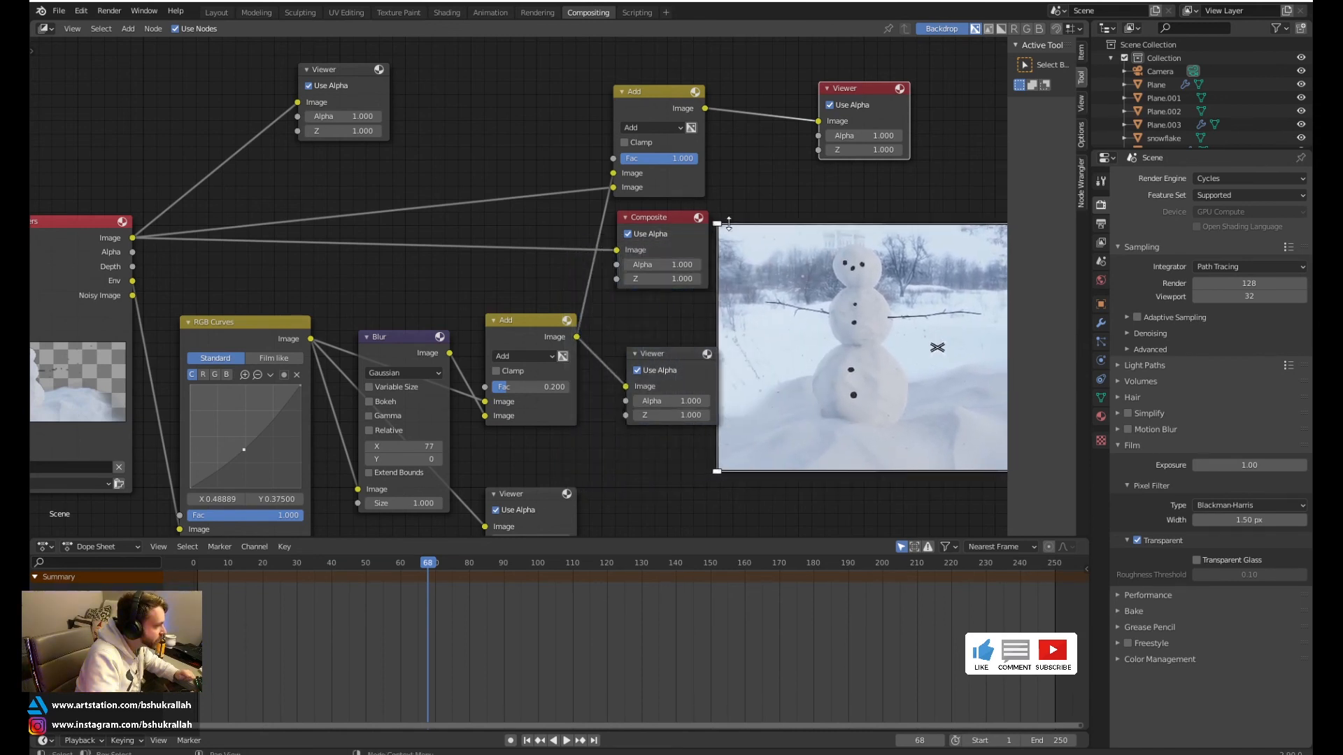
drag(719, 229, 98, 202)
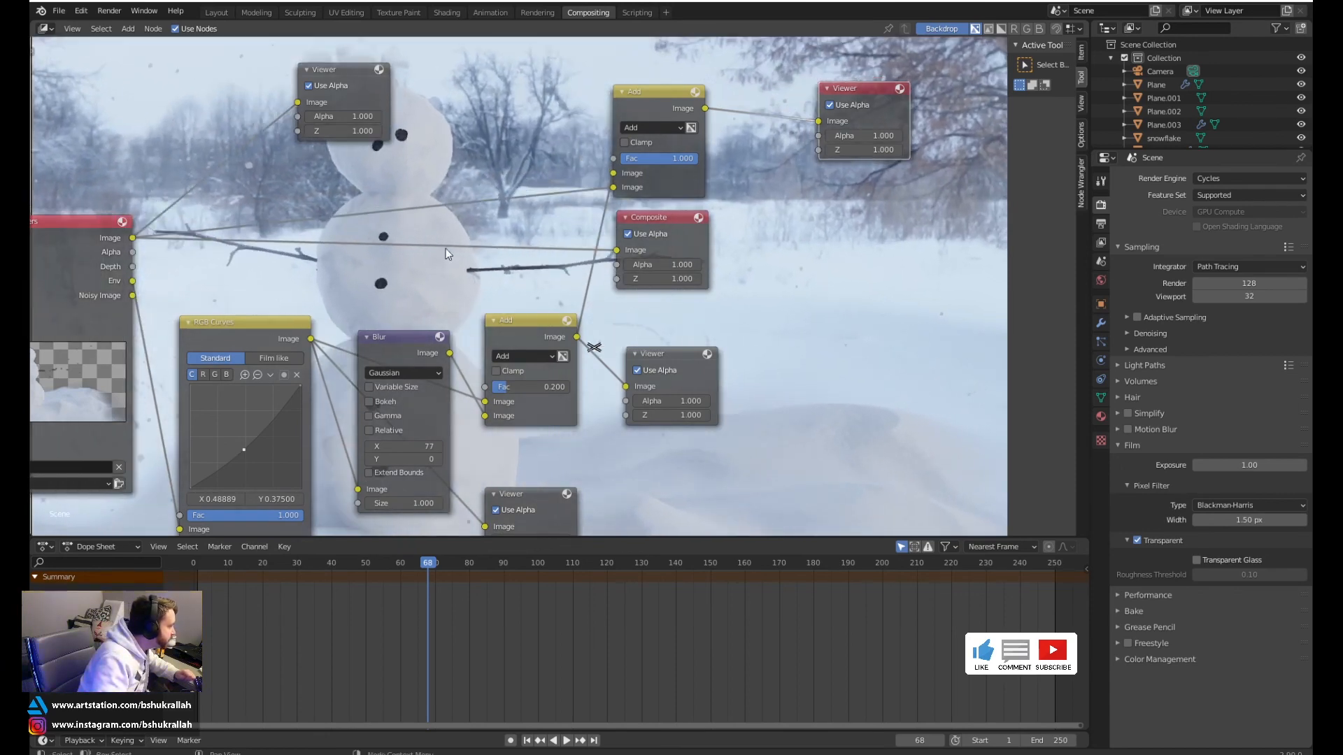
middle_drag(482, 294, 76, 288)
middle_drag(452, 429, 887, 420)
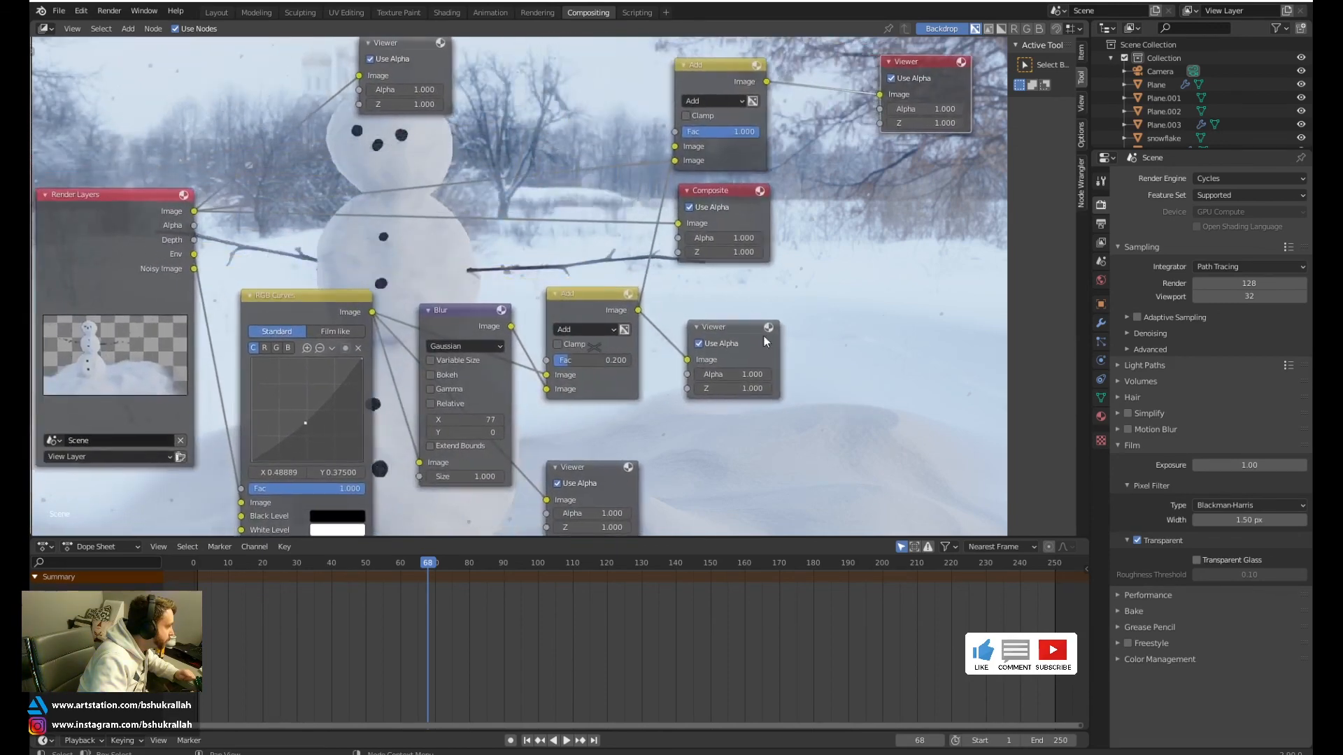
middle_drag(575, 262, 594, 265)
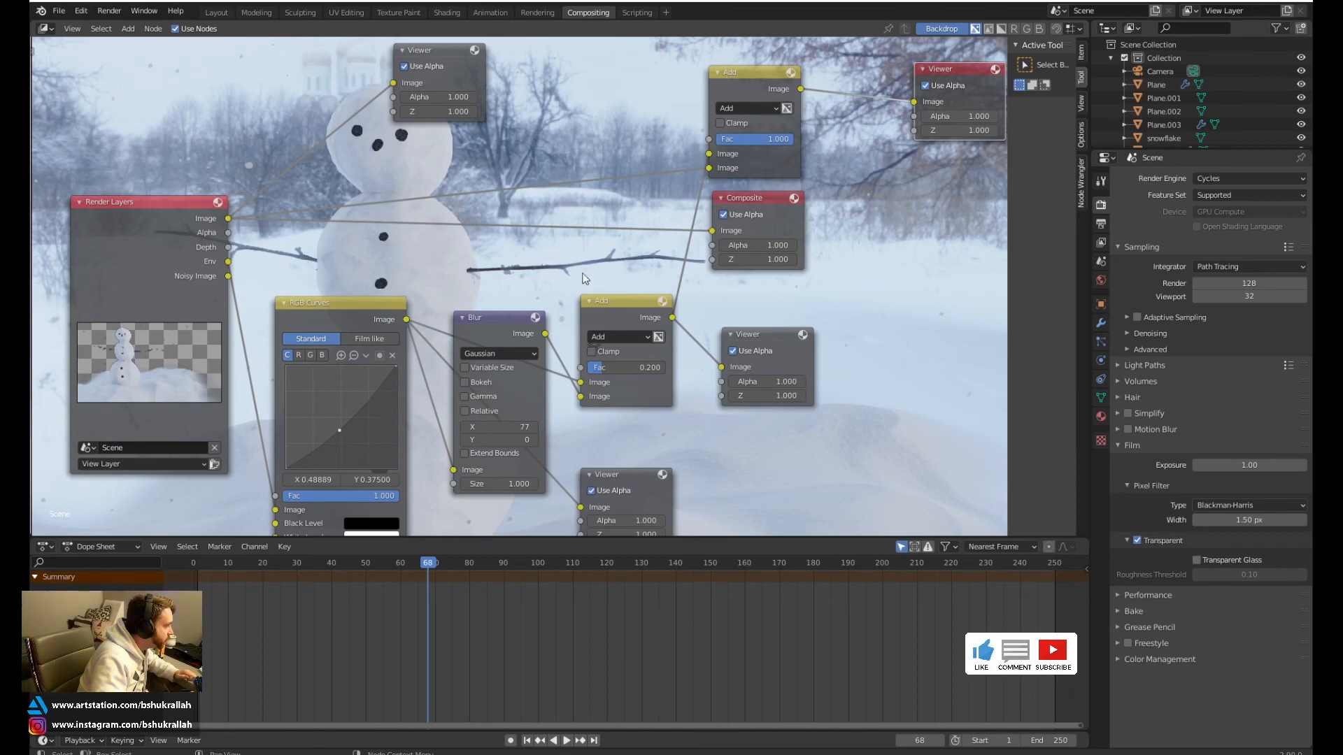
scroll(511, 283, down, 3)
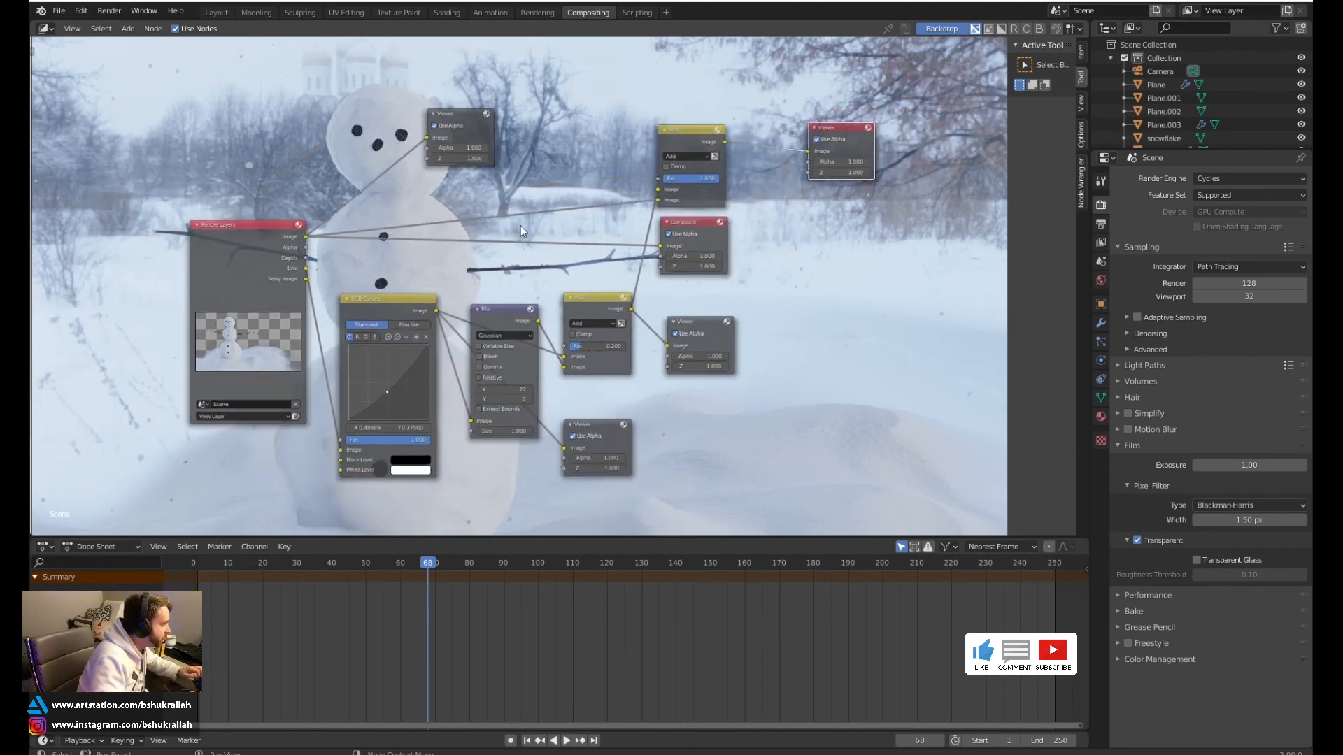
Add a Split Viewer node near the main Add node, and move the Render Layers Viewer out of the way
key(shift+a)
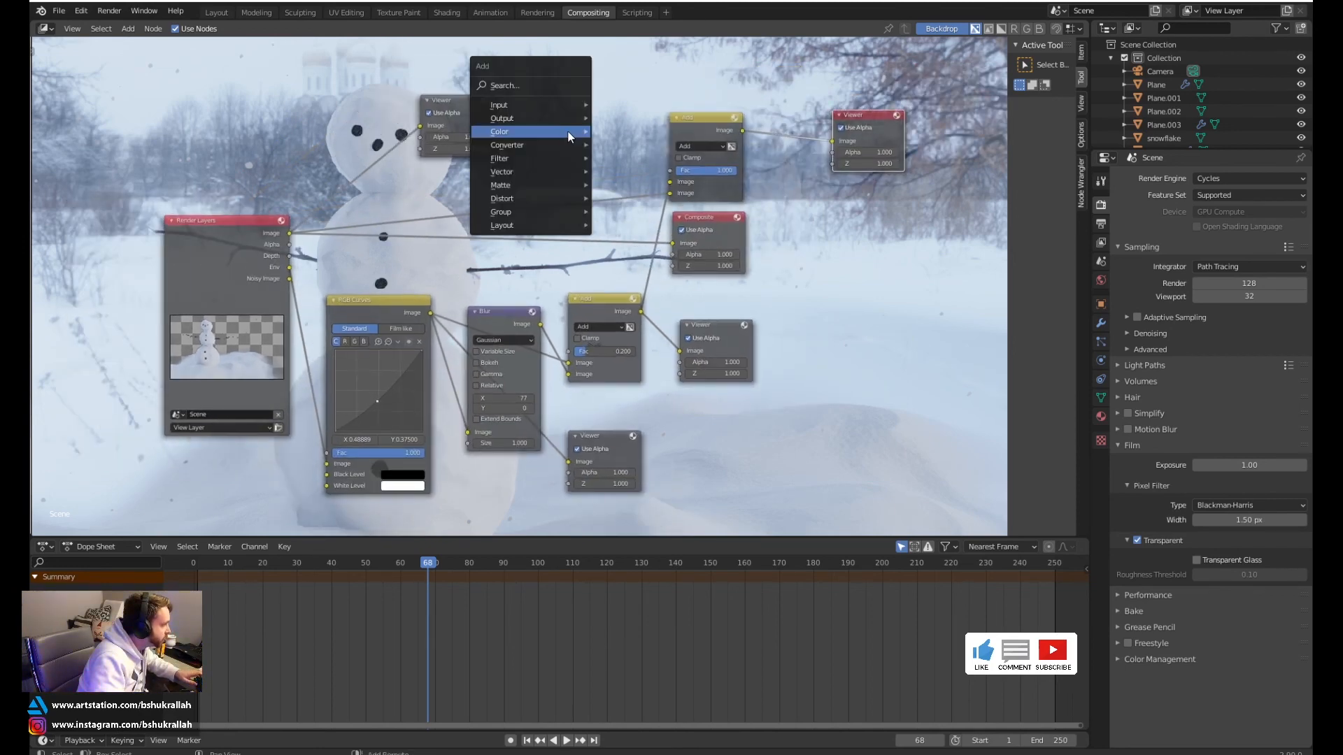
mouse_move(569, 132)
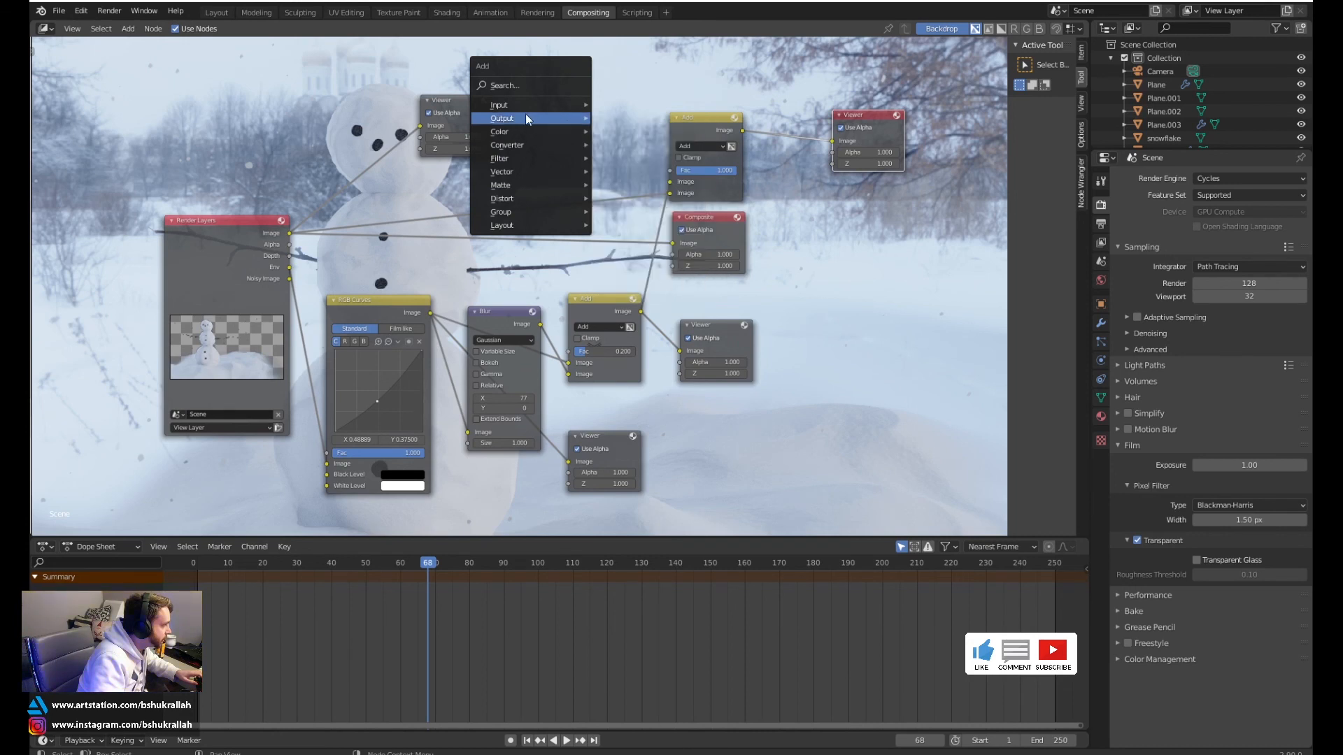
mouse_move(529, 117)
click(632, 161)
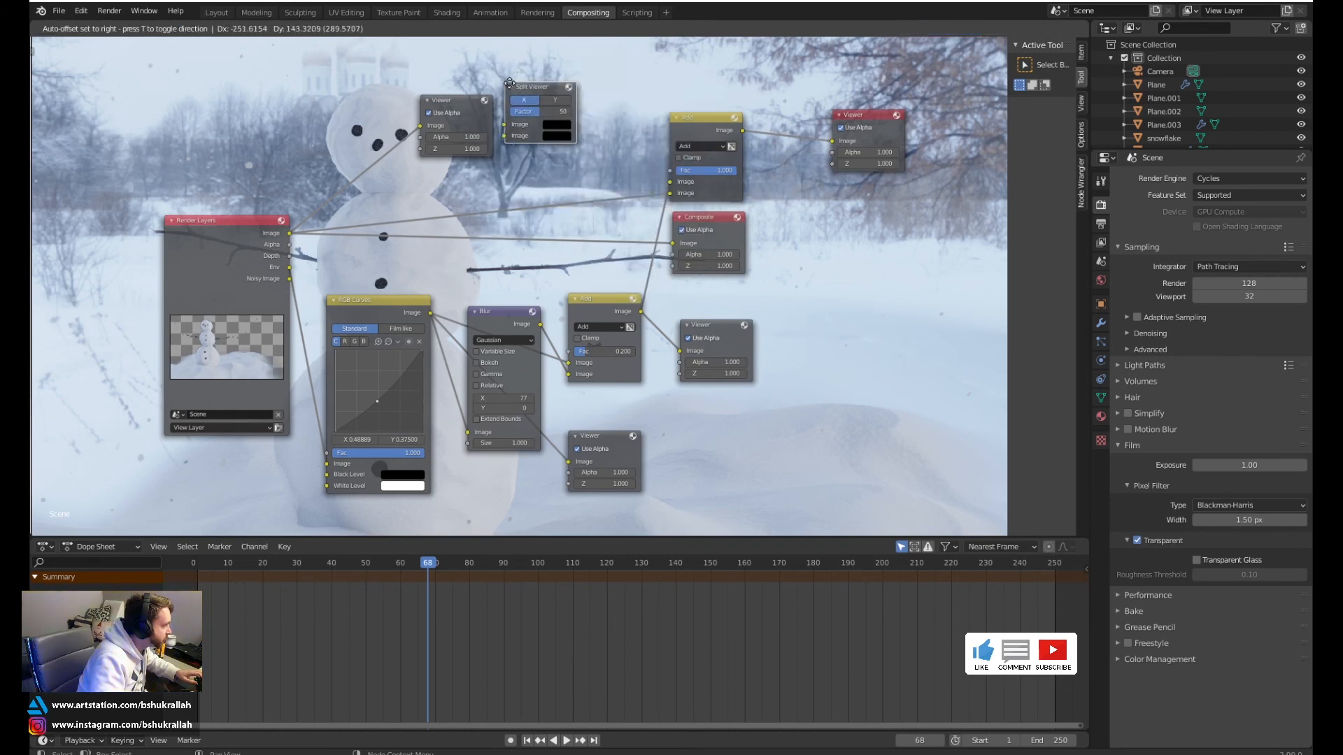
drag(448, 99, 308, 84)
Duplicate the main Add node, and connect the Render Layers Image and Env outputs to the duplicate's image inputs
click(703, 124)
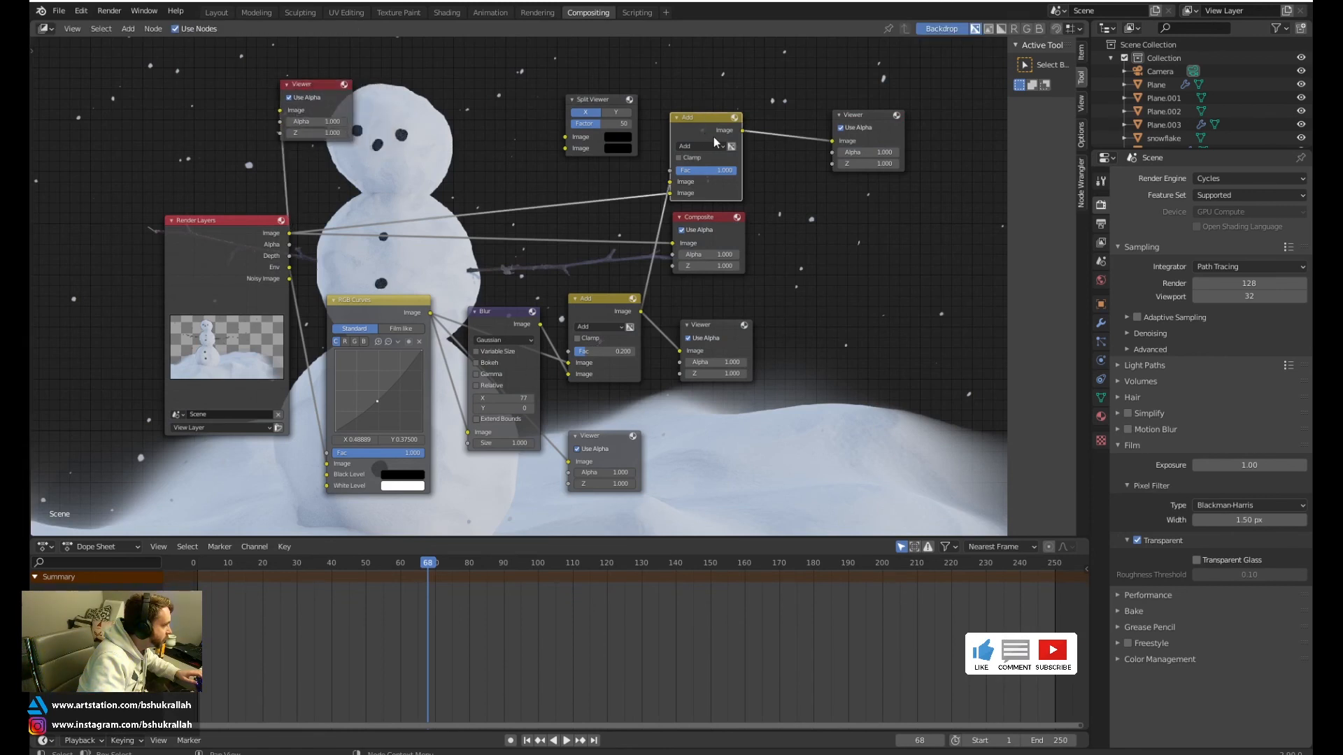
key(shift+d)
click(498, 108)
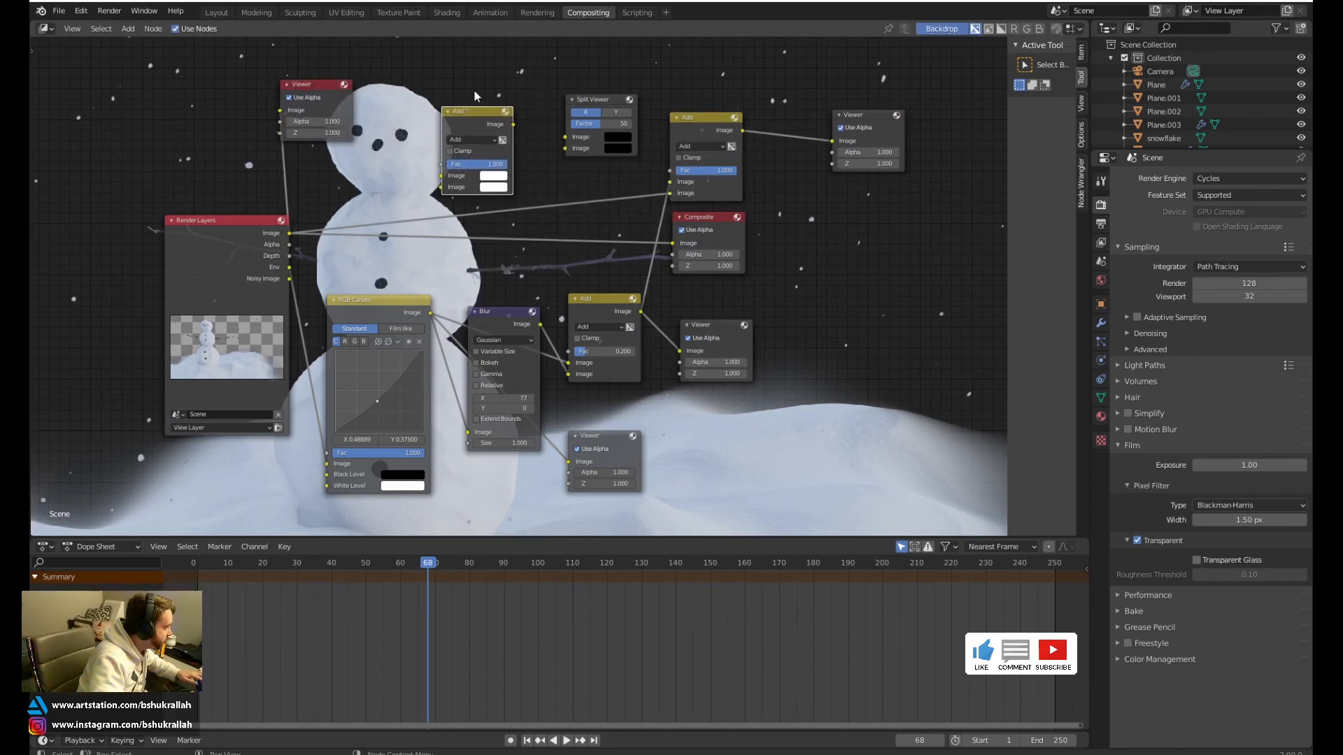
drag(289, 233, 442, 177)
drag(289, 267, 441, 187)
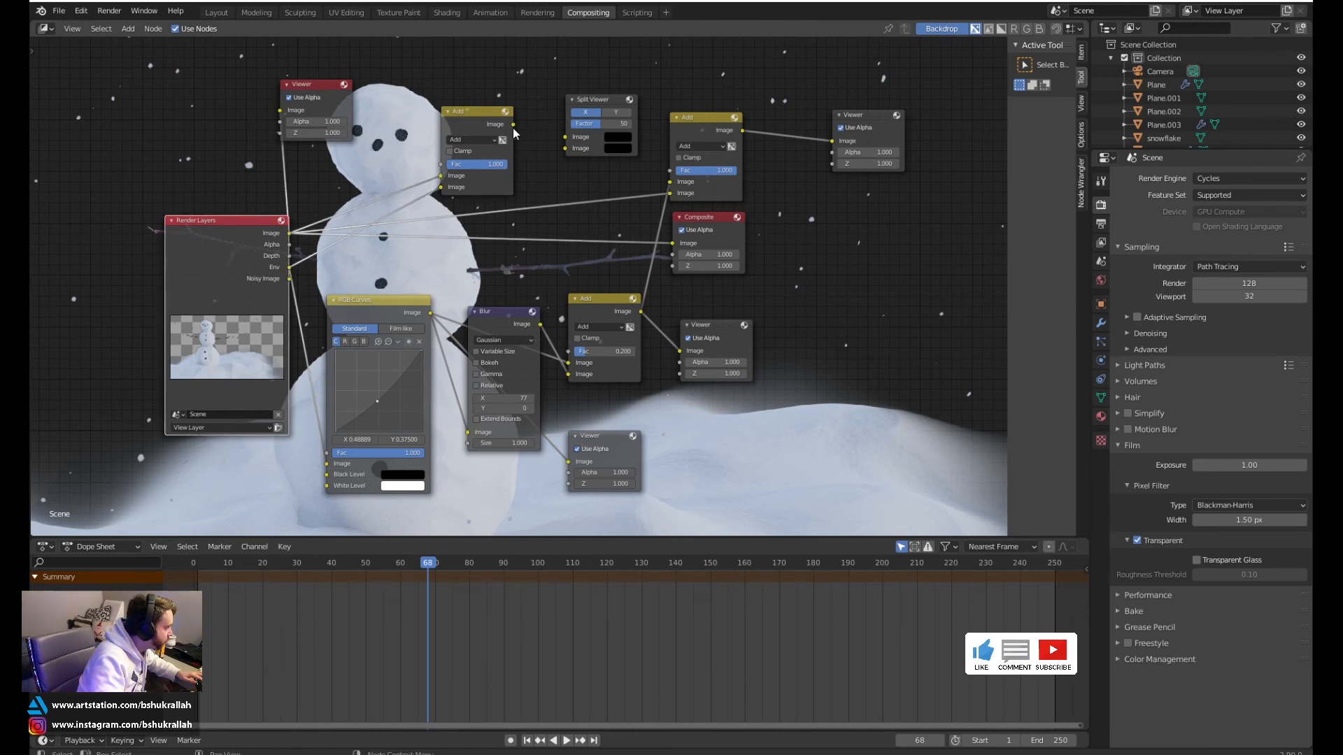
Connect the duplicate Add and the main Add to the Split Viewer, moving it beyond the main Add node
drag(514, 124, 564, 149)
drag(460, 116, 412, 135)
drag(593, 102, 816, 67)
drag(741, 131, 790, 107)
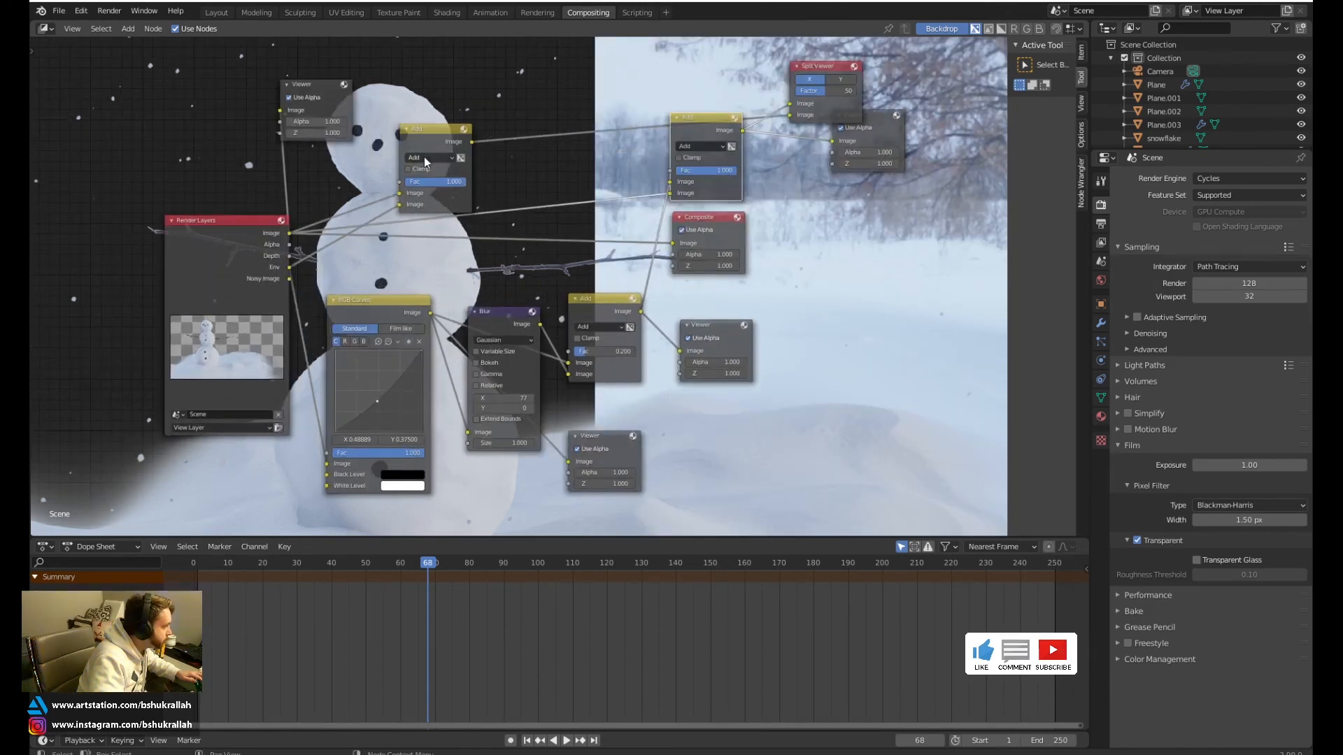
Change the duplicate Add node's blend mode to Mix and set its factor to 0.5
click(424, 157)
click(426, 99)
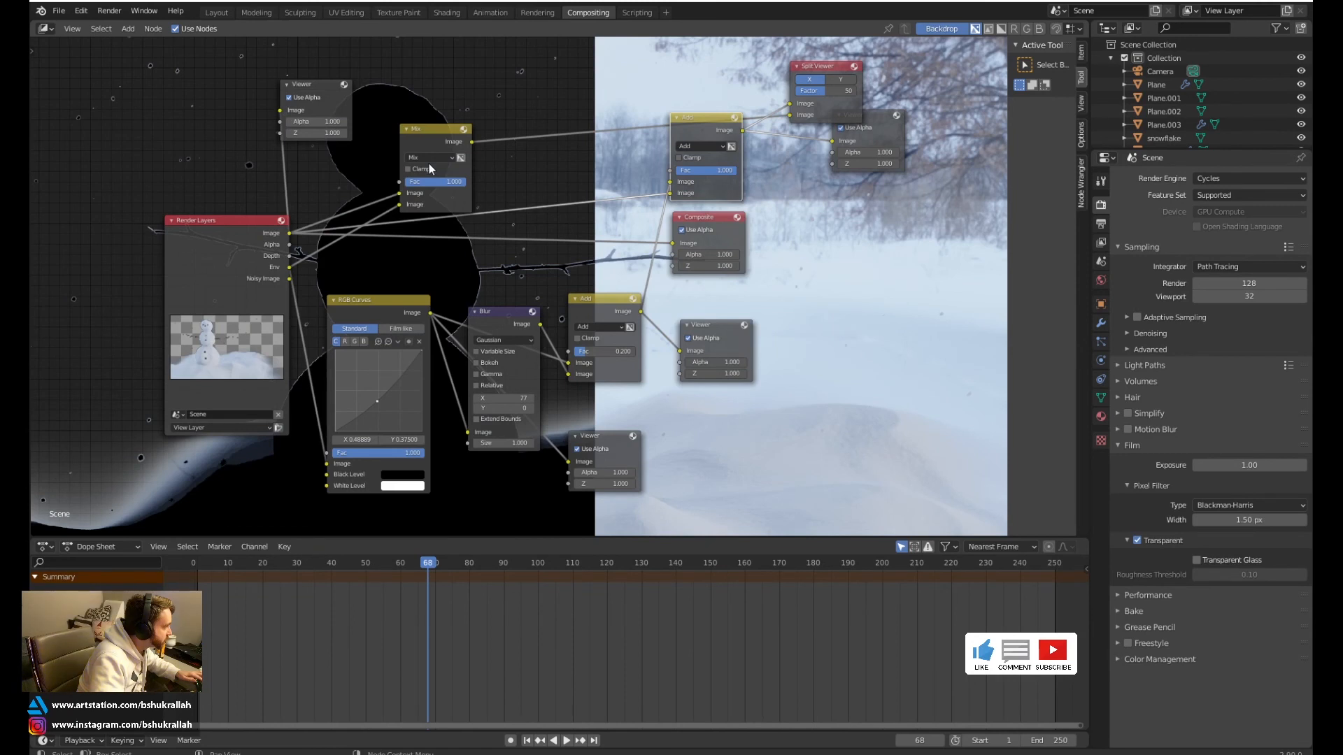
drag(435, 181, 408, 181)
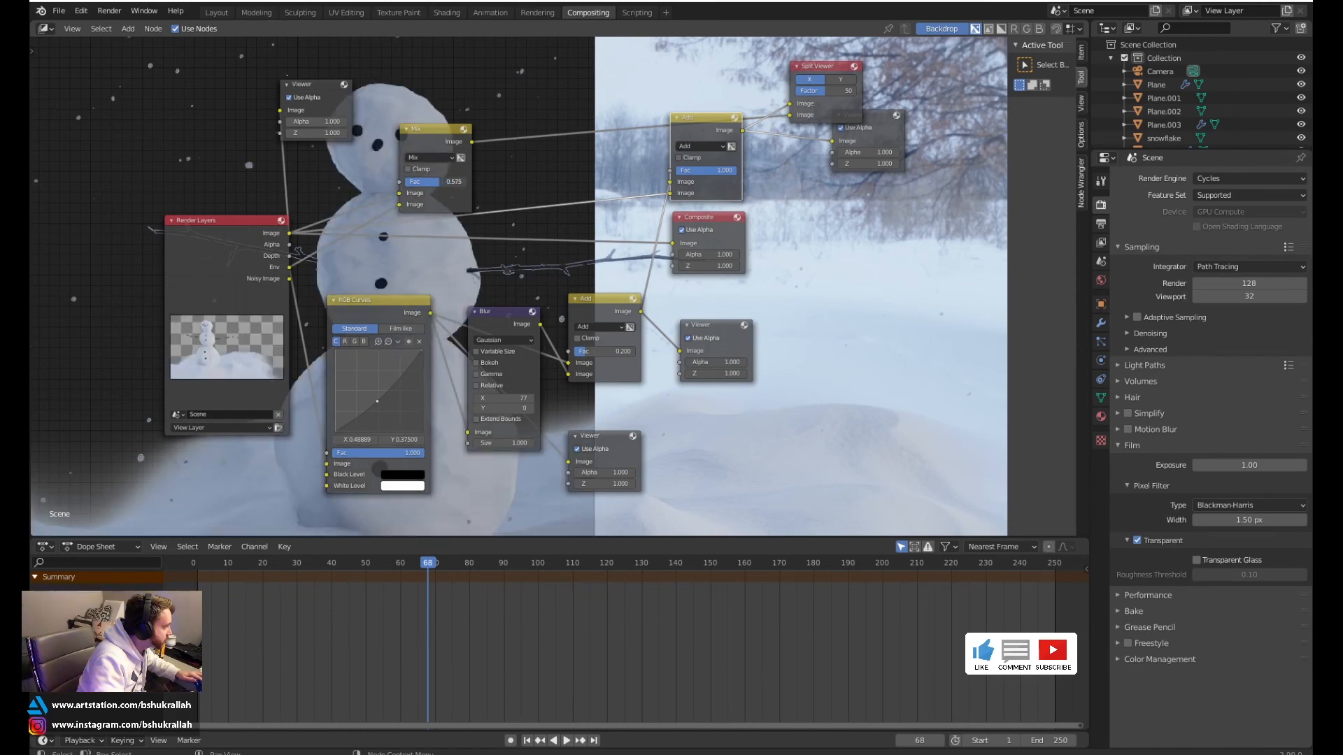
drag(400, 204, 434, 182)
click(435, 182)
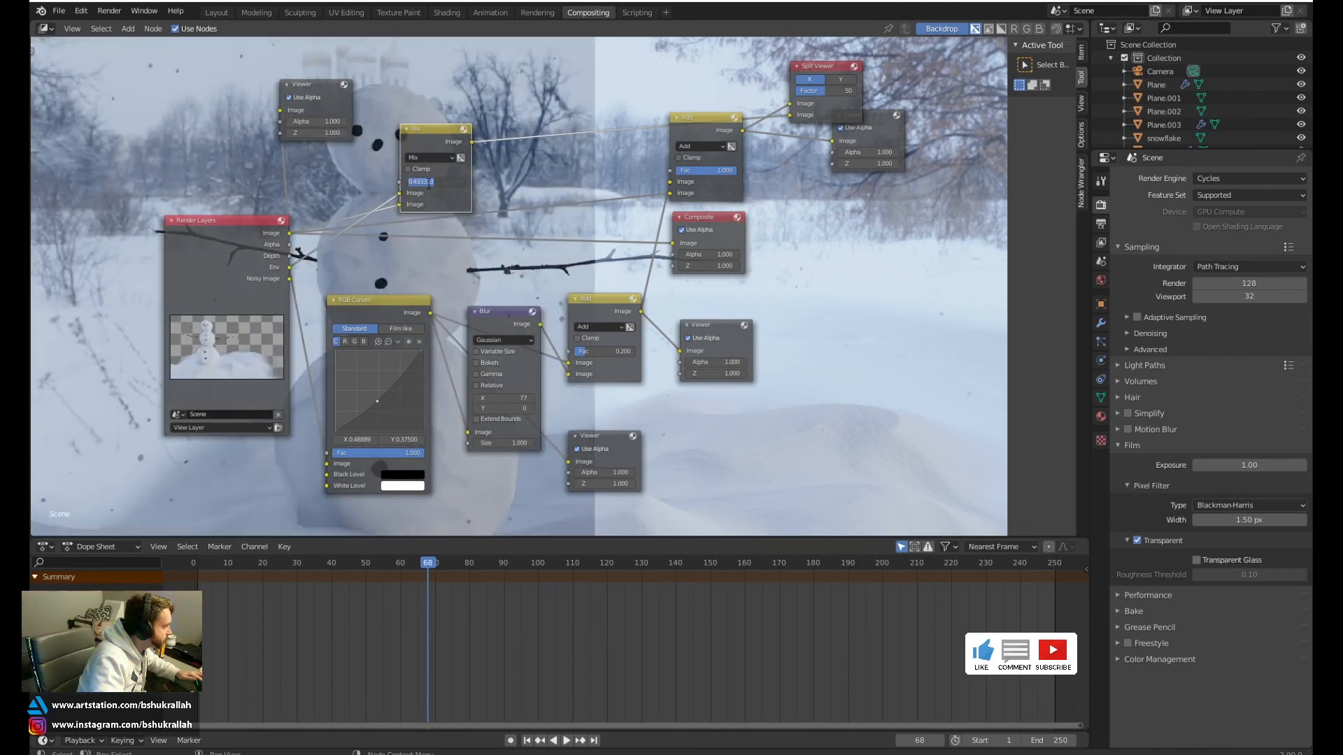
text(.5)
key(Return)
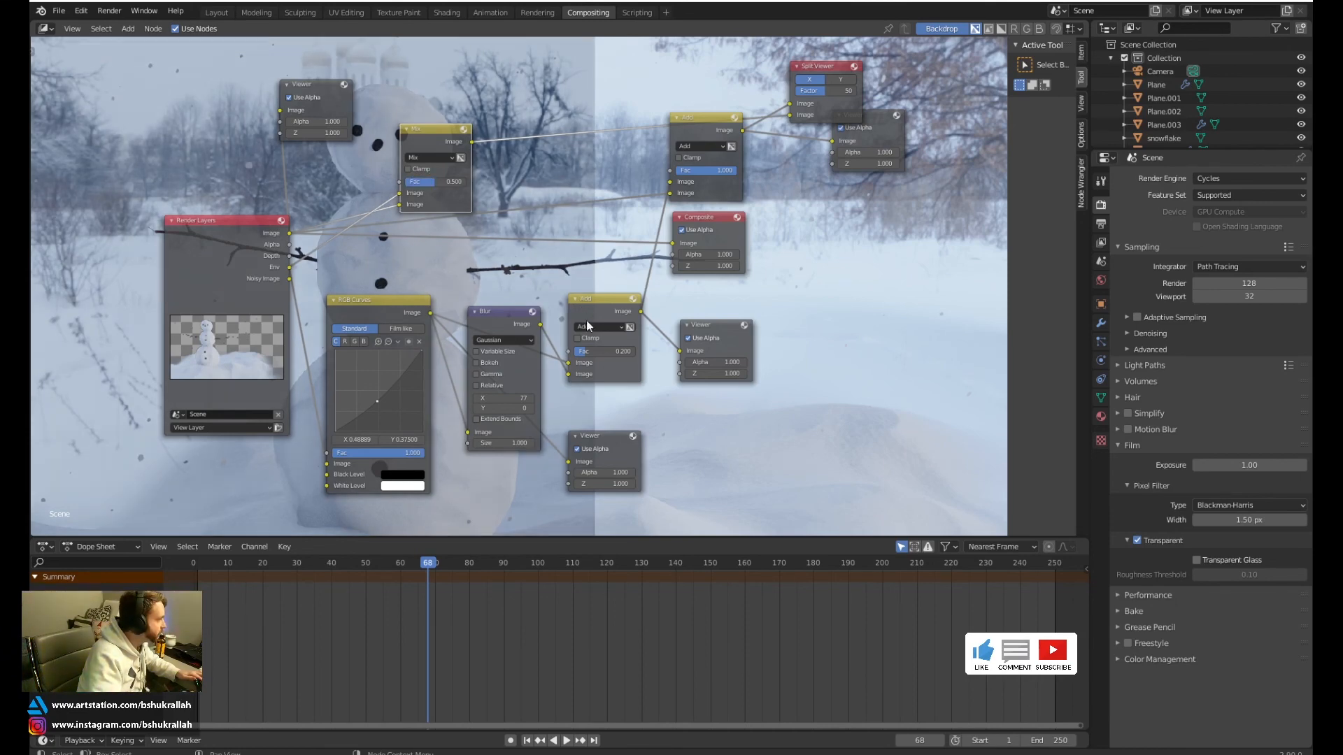
Set the Split Viewer's factor to 40 to shift the dividing line between the two composites
scroll(519, 274, down, 2)
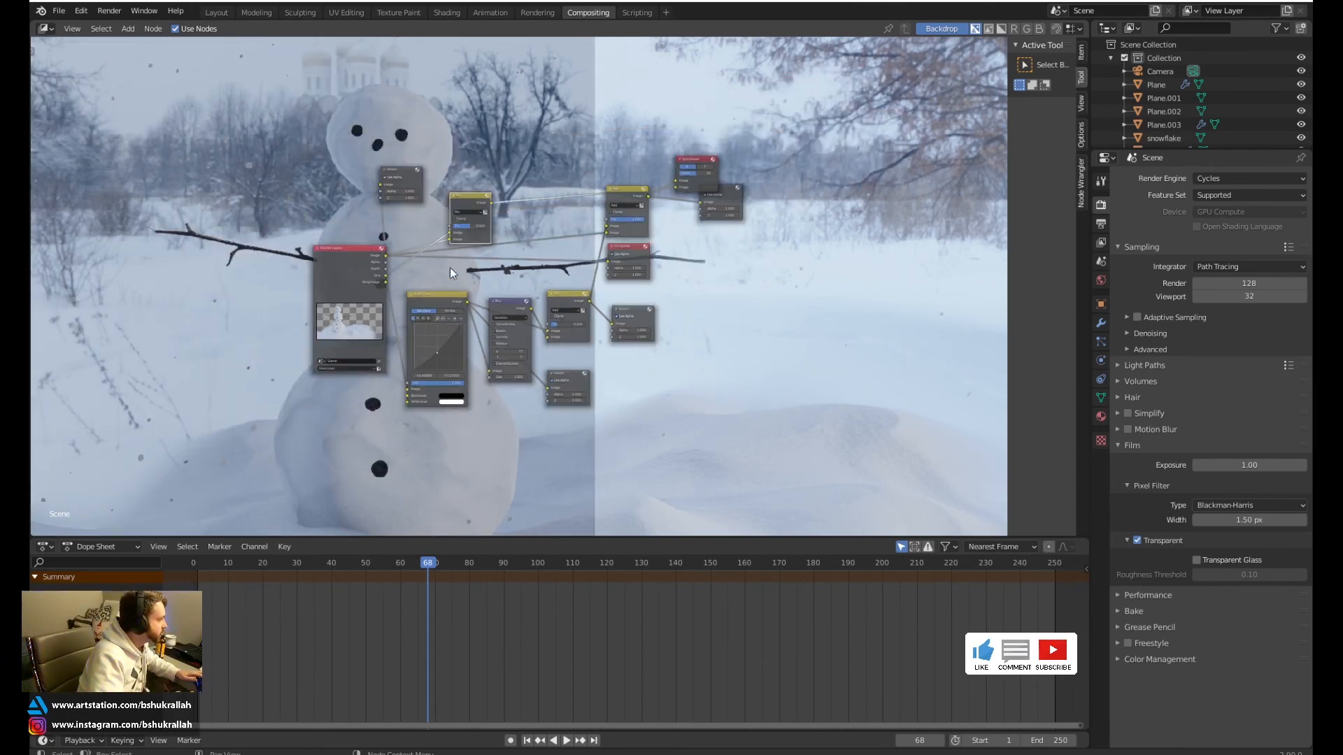
scroll(393, 200, up, 1)
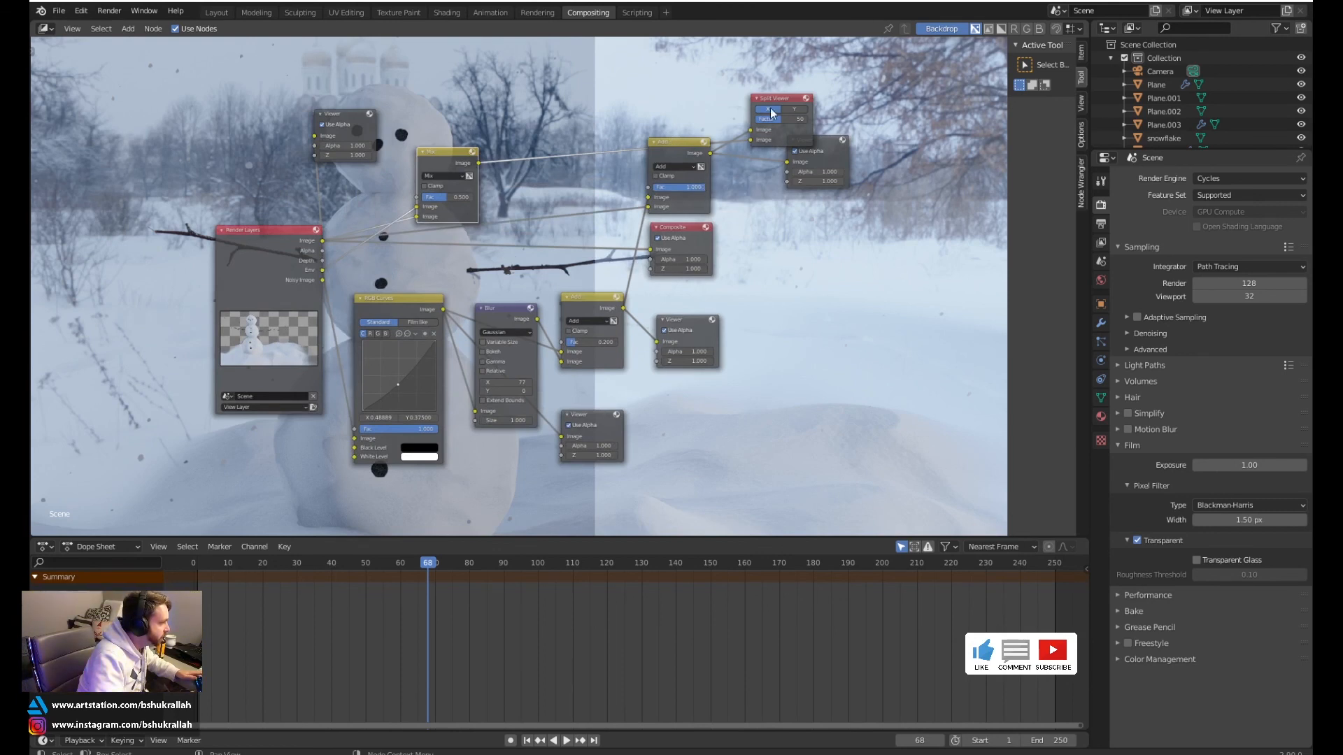
drag(779, 126, 742, 126)
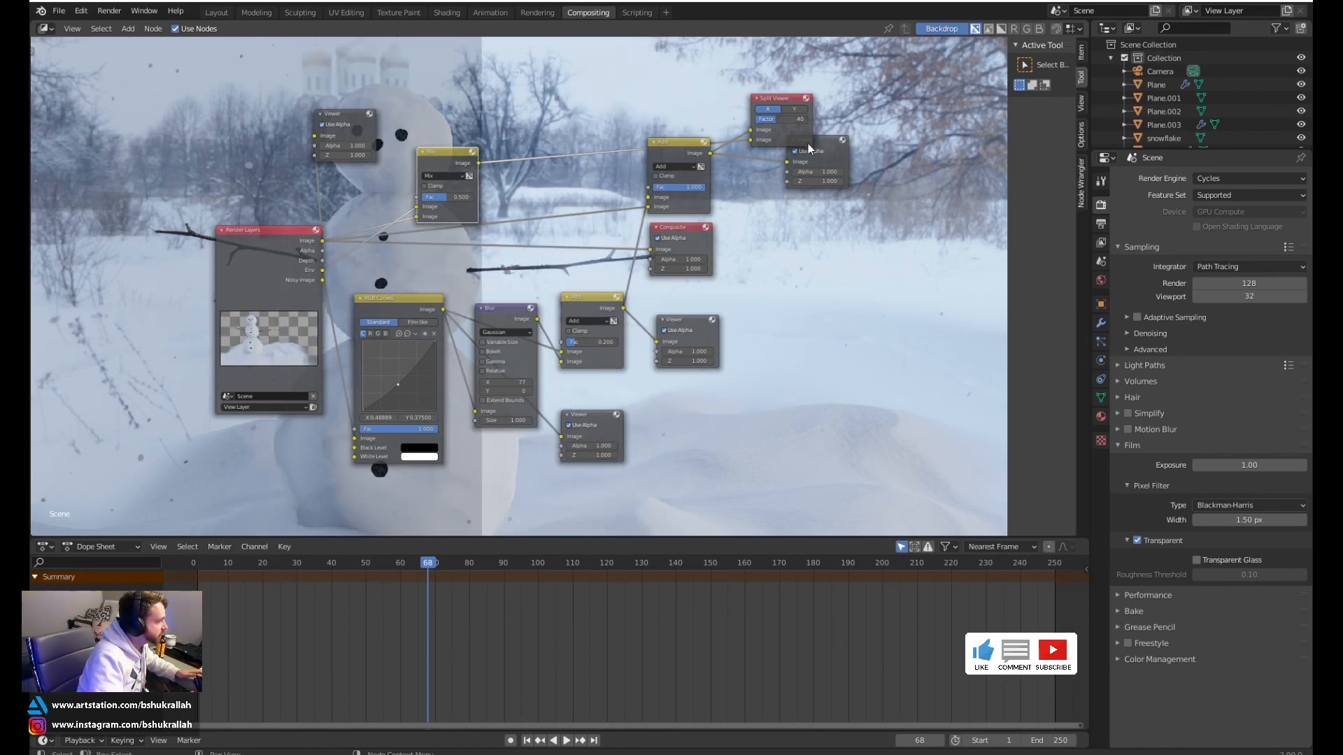
Move the main Add node's Viewer down out of the way, and add an RGB Curves node beyond the Split Viewer
drag(820, 137, 835, 264)
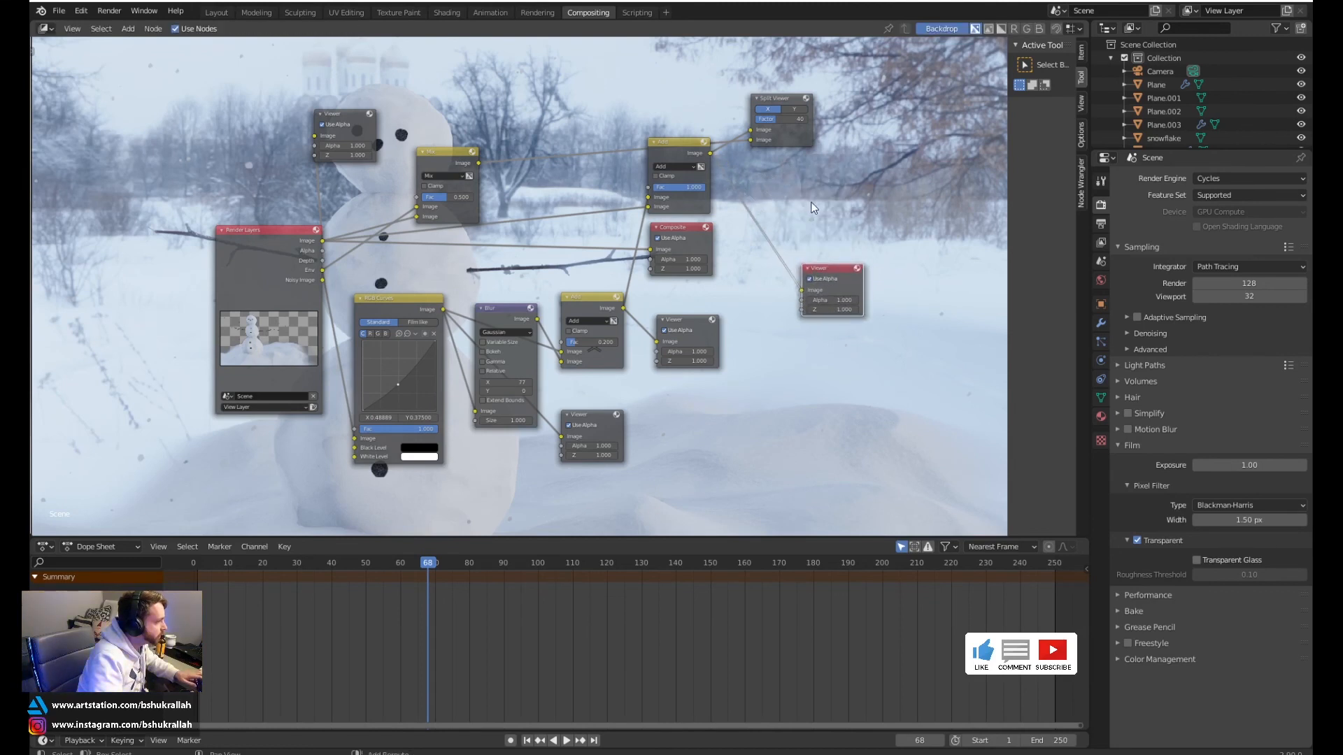
key(shift+a)
mouse_move(808, 204)
key(Escape)
key(shift+a)
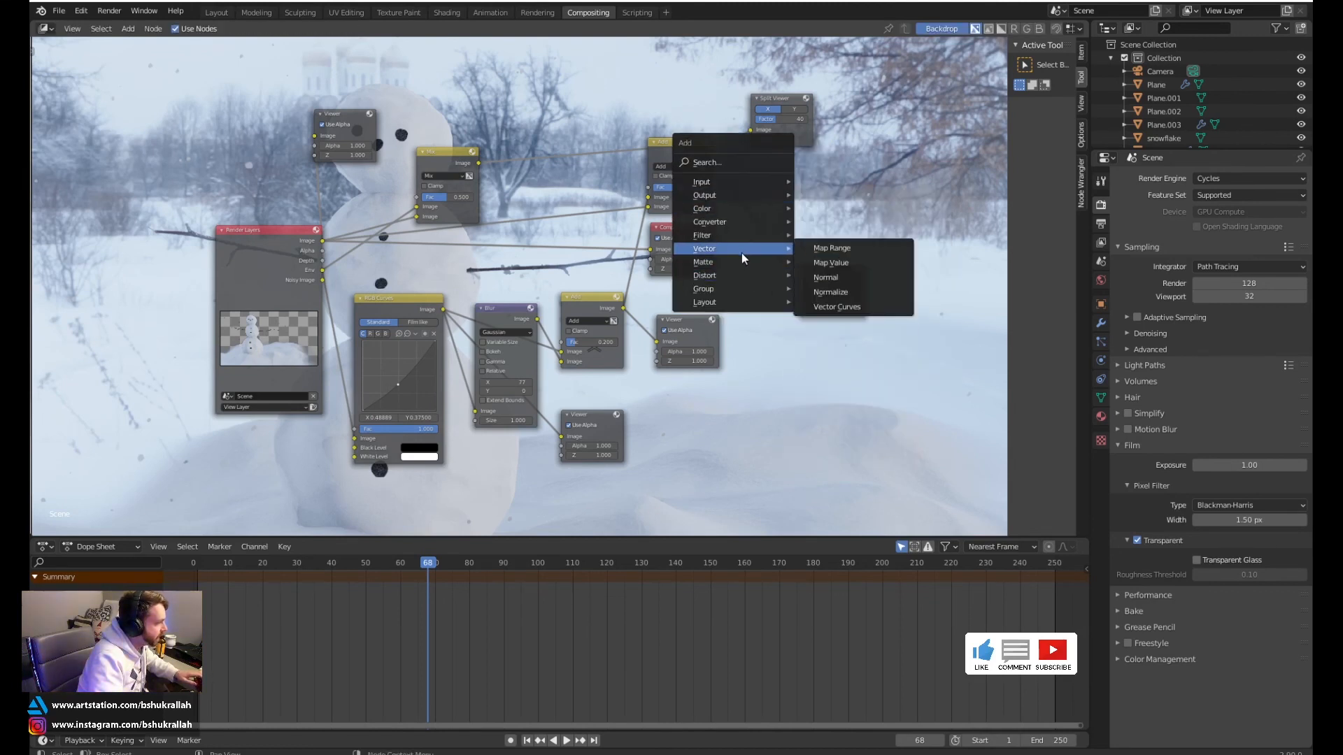
mouse_move(716, 209)
click(846, 340)
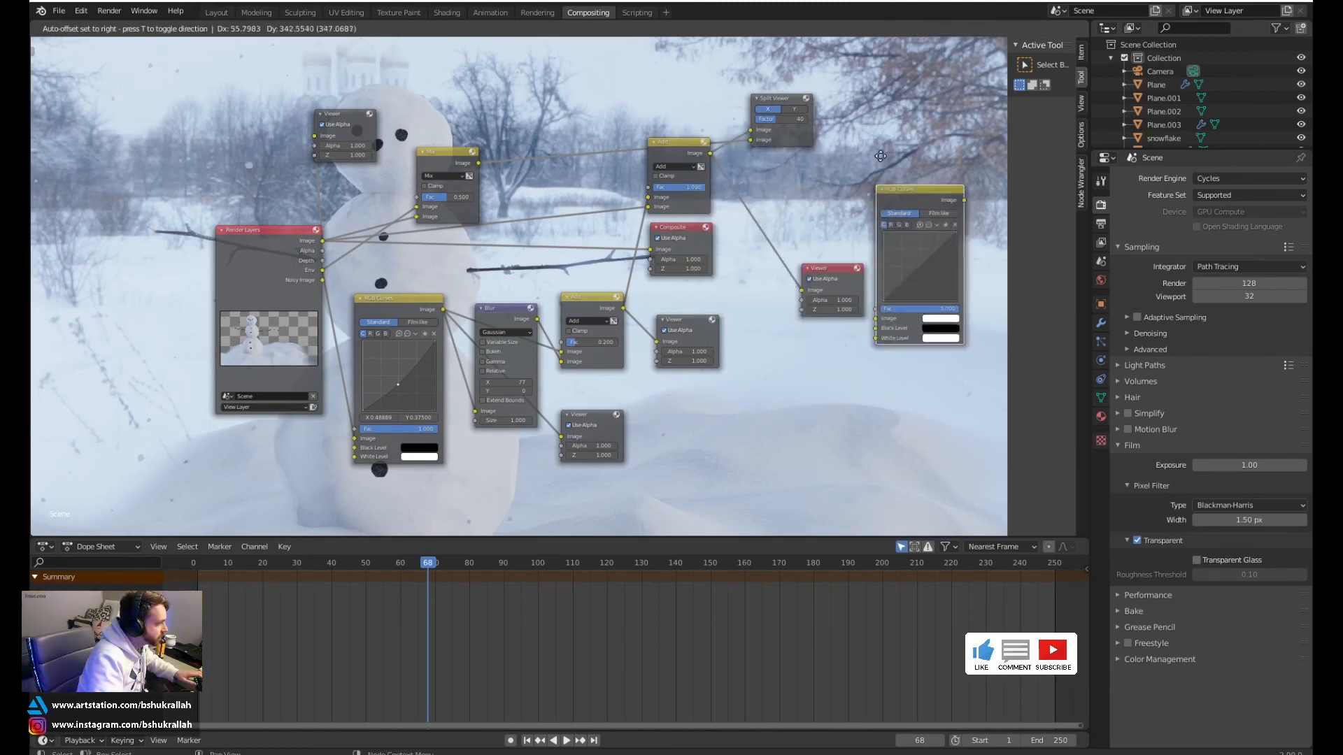
click(857, 104)
Duplicate the lowered Viewer beyond the new RGB Curves node, and connect the main Add through RGB Curves into the duplicate
scroll(830, 149, up, 2)
middle_drag(801, 176, 640, 213)
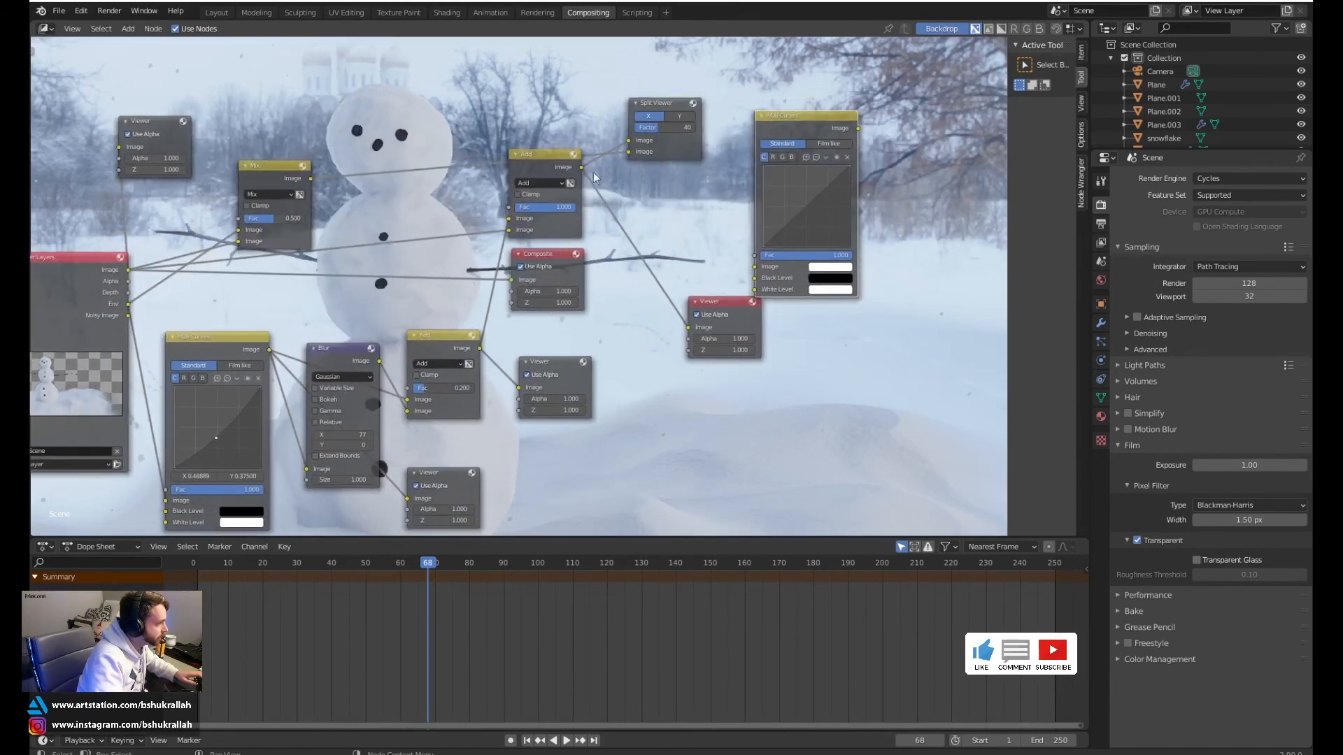
drag(723, 303, 714, 379)
key(shift+d)
click(951, 111)
drag(858, 129, 935, 124)
click(972, 122)
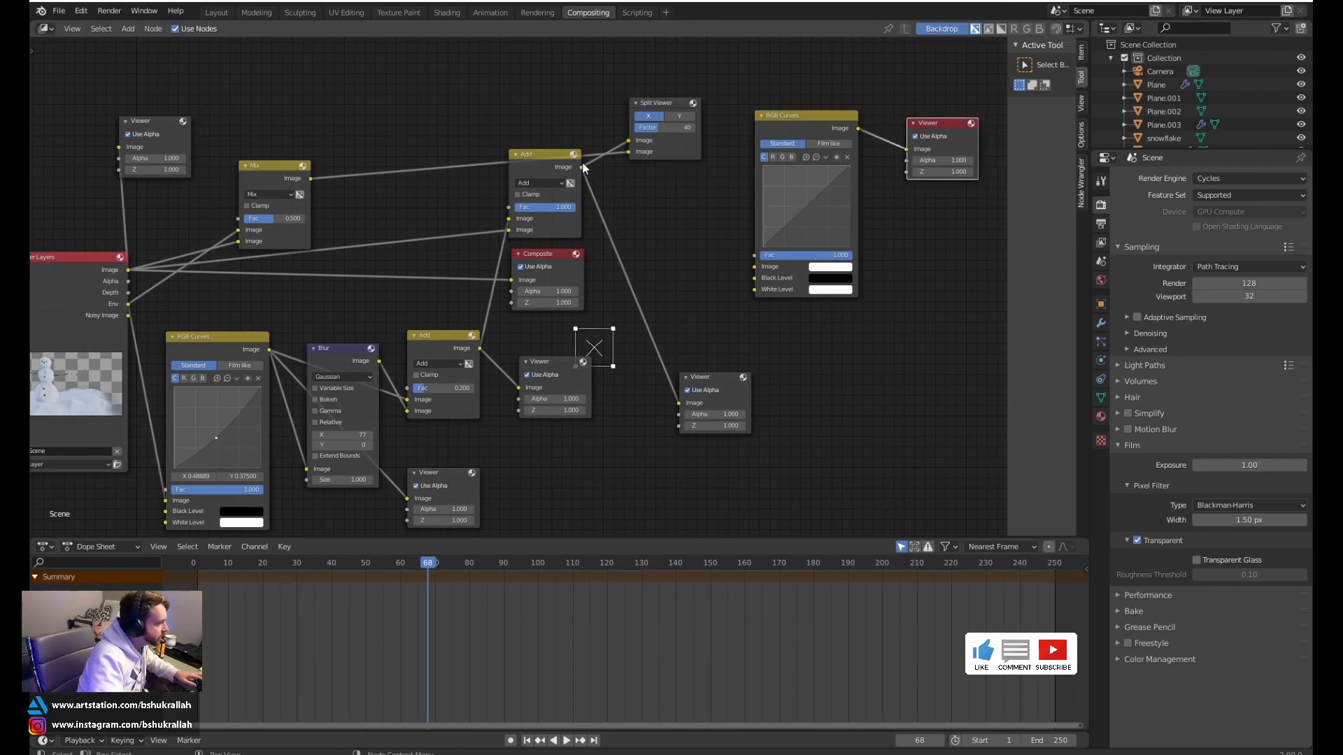
drag(580, 167, 597, 174)
drag(664, 225, 756, 267)
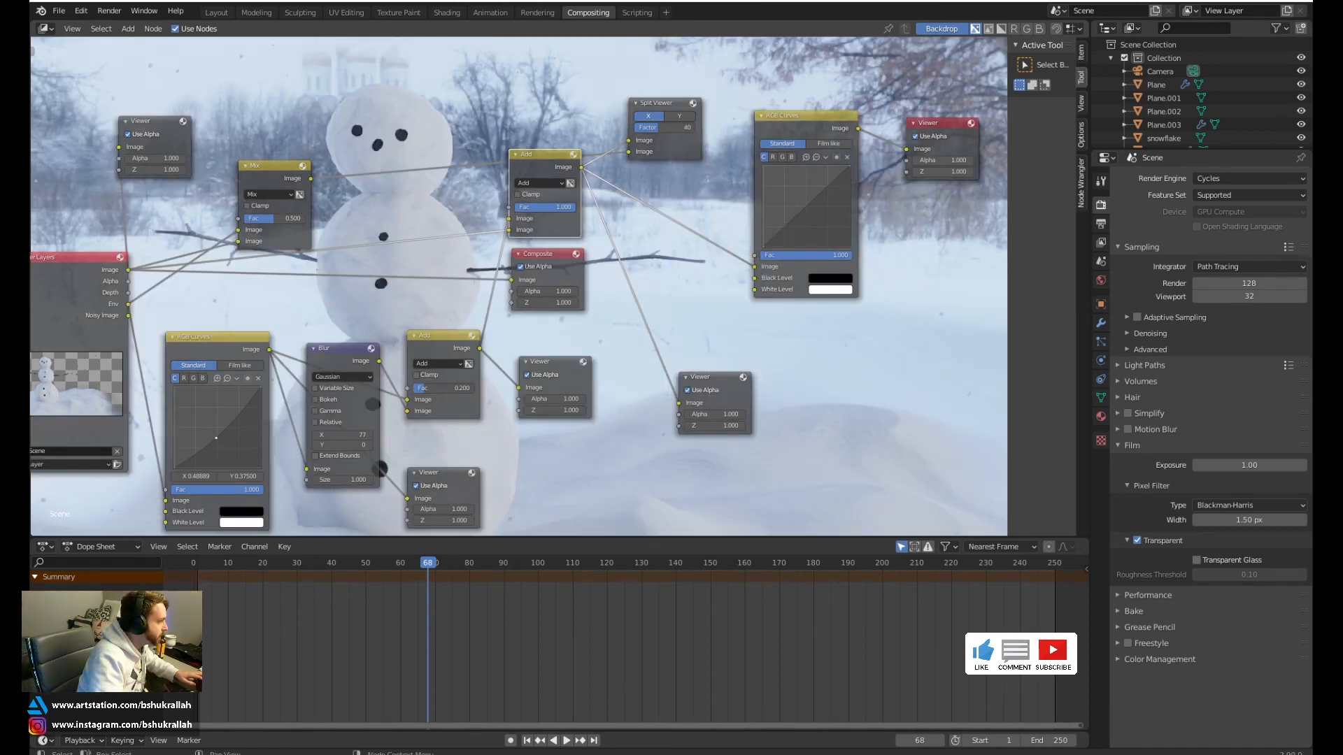
Darken the composite by shaping the new RGB Curves with points at about X 0.27, Y 0.22 and X 0.56, Y 0.42
click(791, 225)
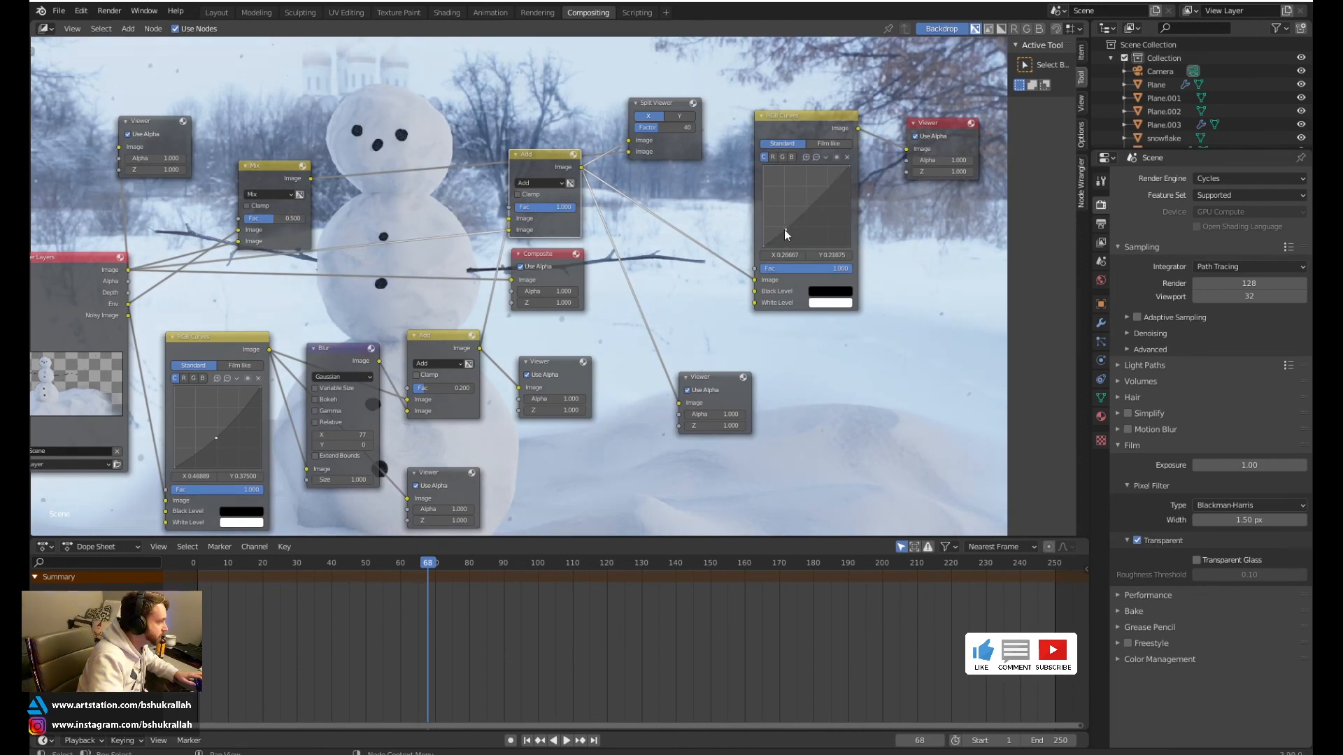
drag(799, 210, 800, 208)
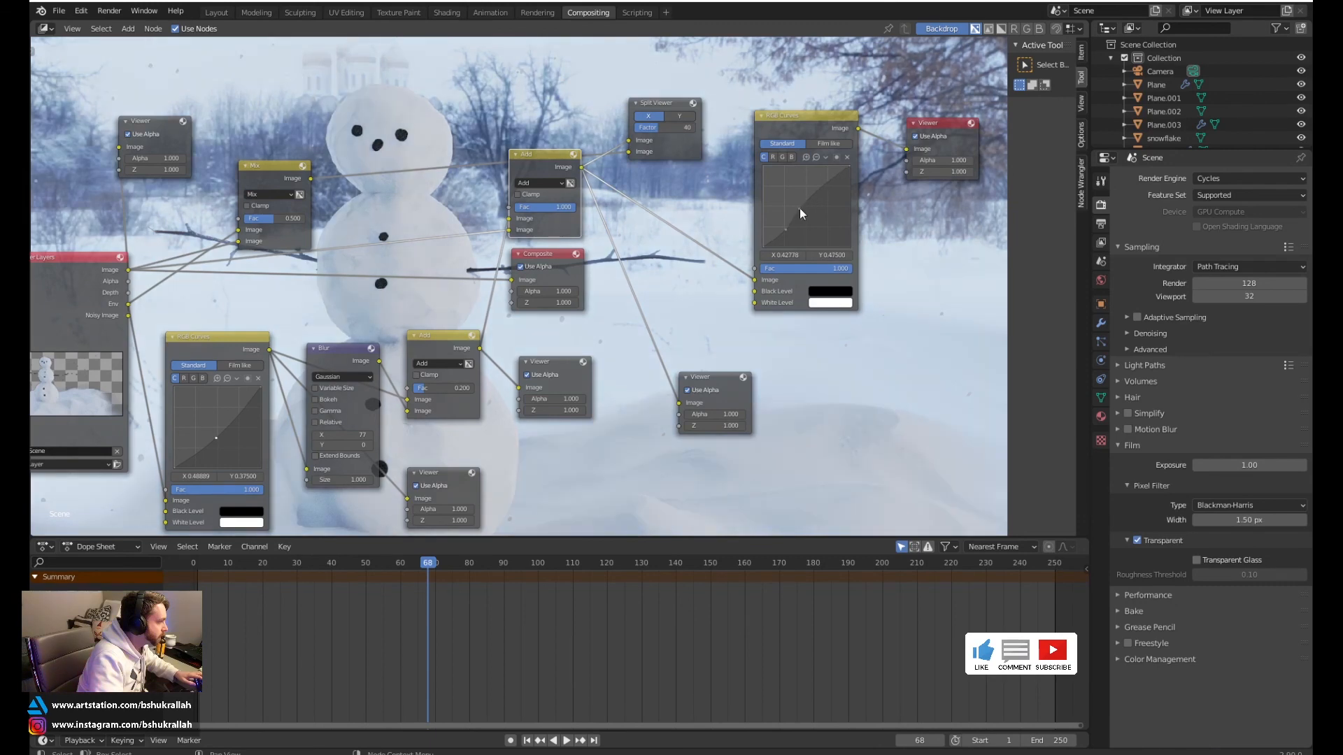
drag(811, 213, 811, 212)
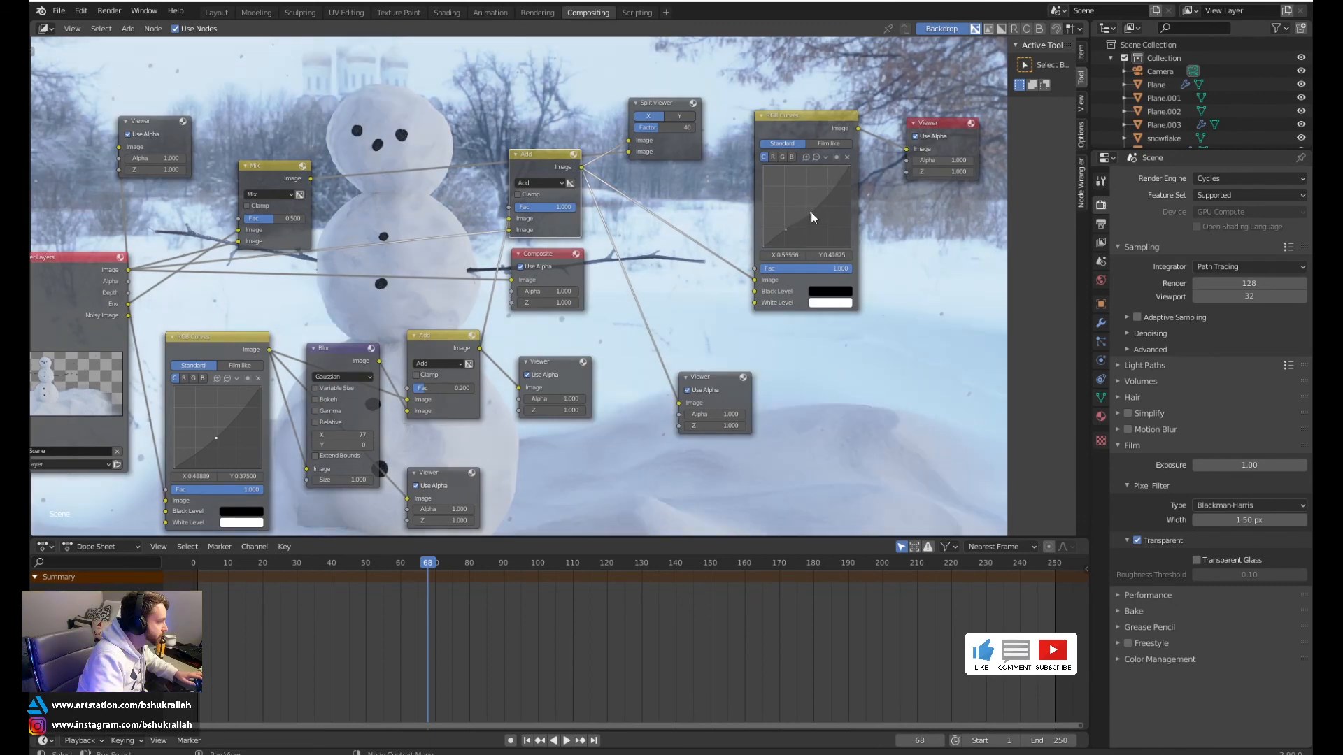
Move the Composite node beyond the new RGB Curves node, and connect the RGB Curves output to its Image input
scroll(687, 410, down, 5)
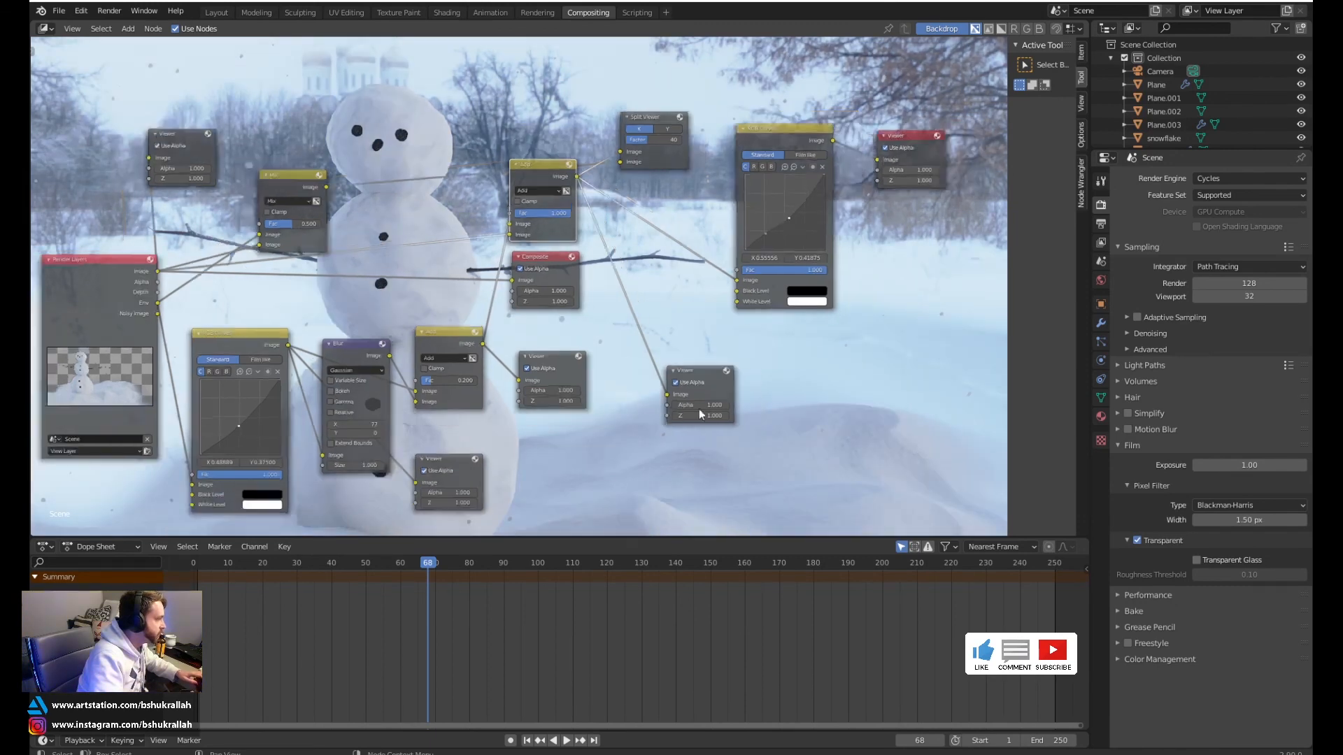
middle_drag(623, 425, 901, 480)
scroll(779, 214, up, 2)
scroll(779, 217, up, 5)
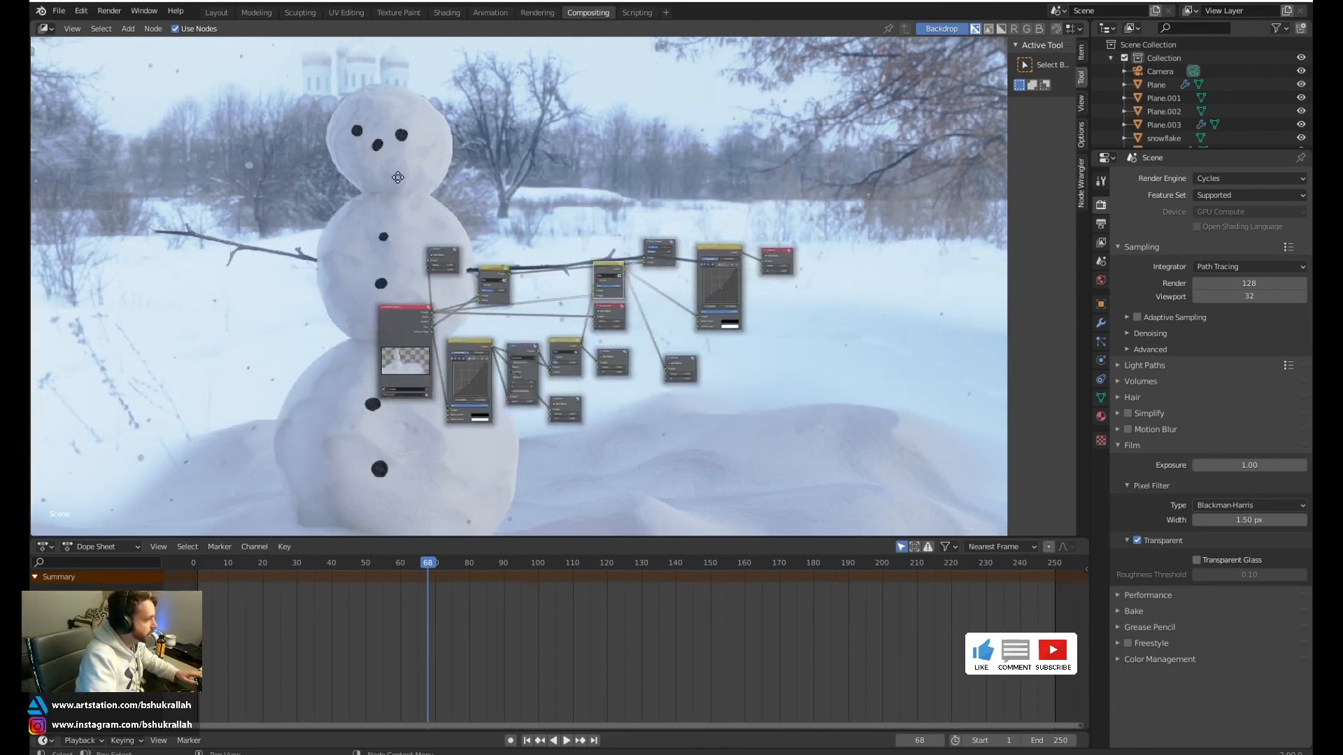
middle_drag(649, 353, 492, 288)
drag(495, 250, 893, 202)
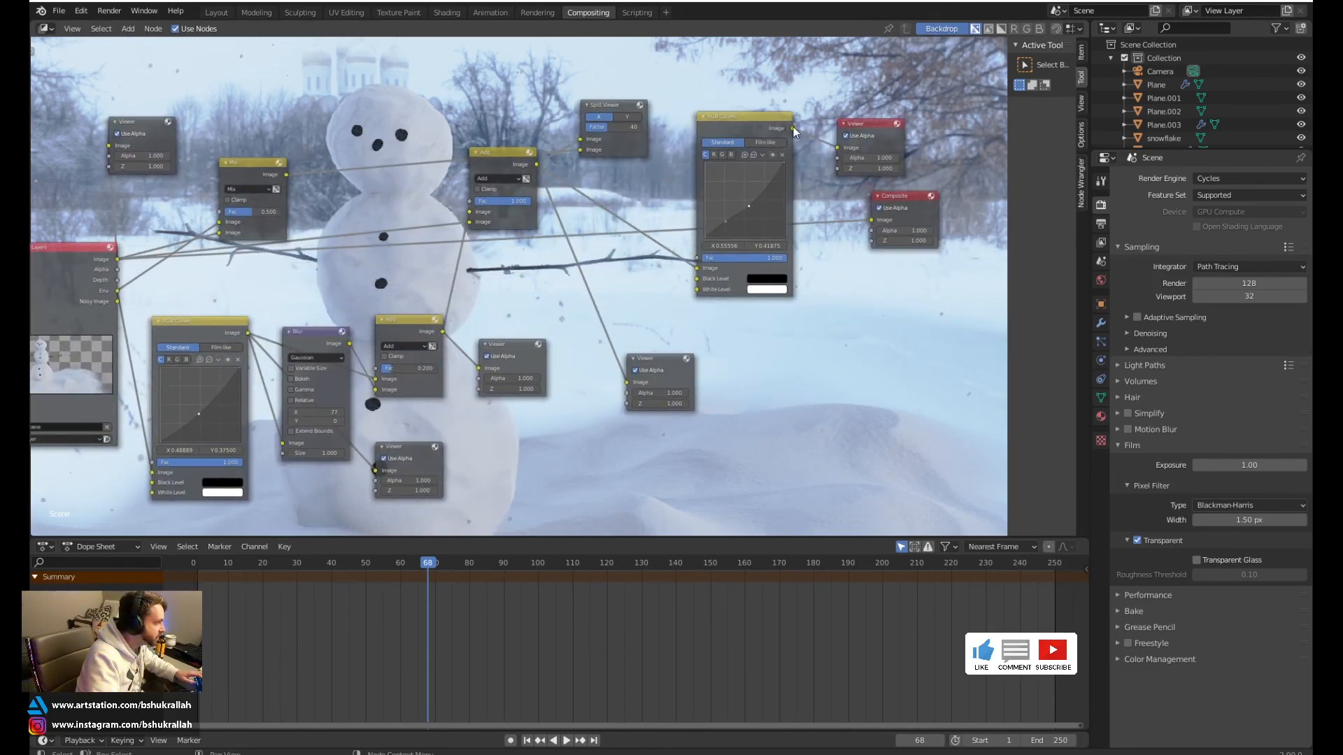
drag(793, 128, 928, 214)
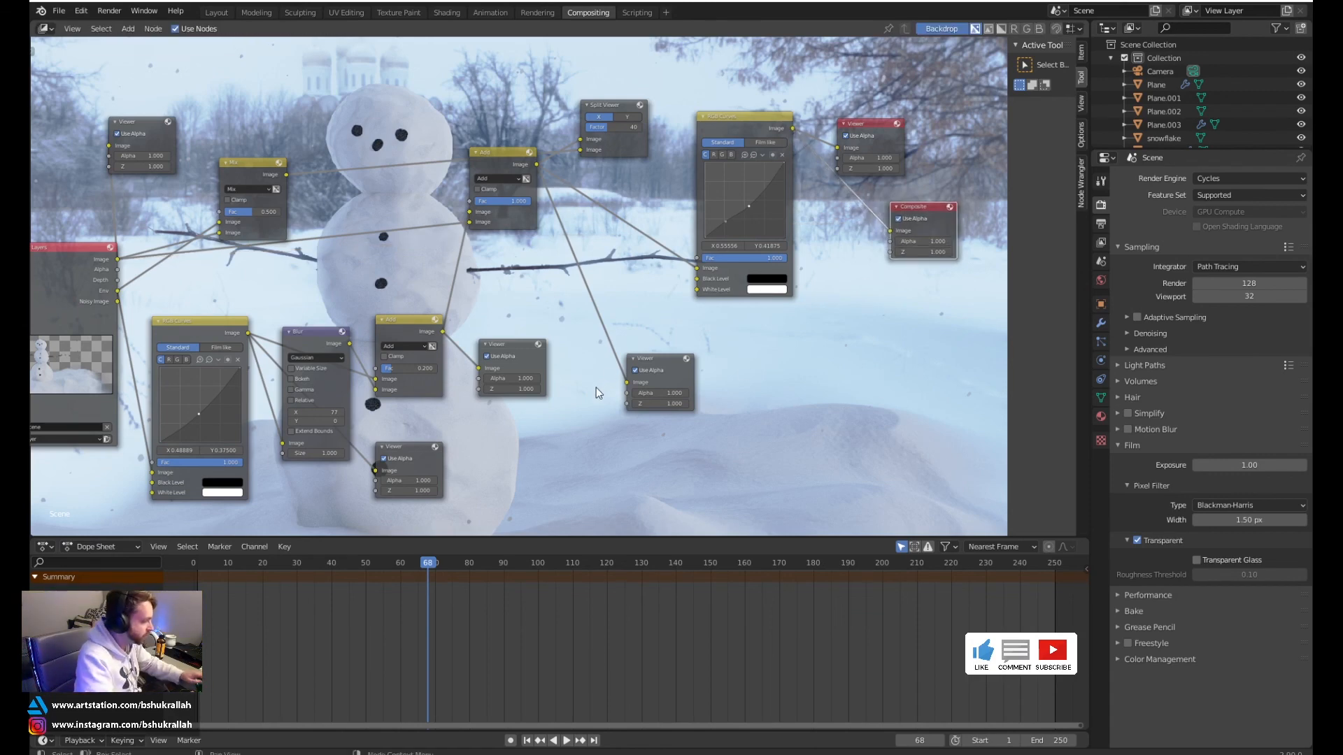
Render frame 68 and inspect the final composite of the snowman against the winter background
key(F12)
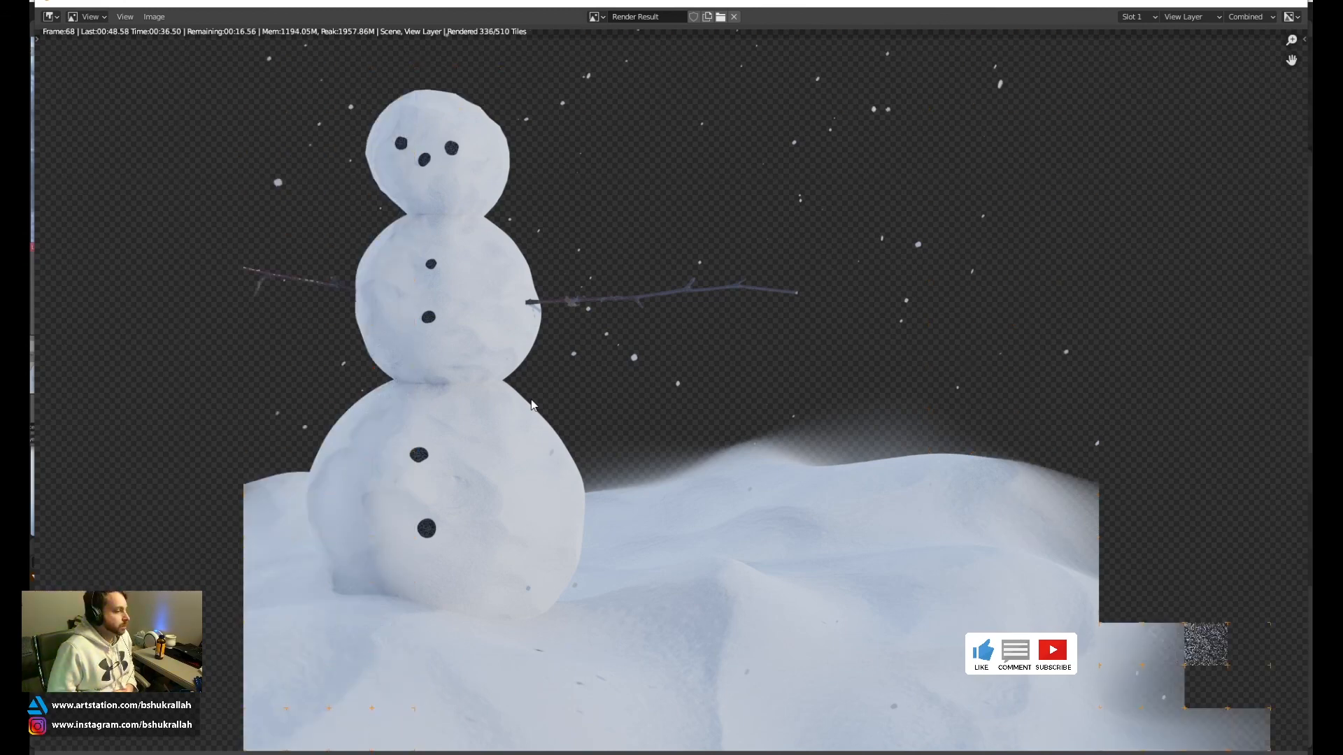
scroll(580, 354, down, 1)
scroll(648, 413, up, 1)
scroll(649, 417, down, 1)
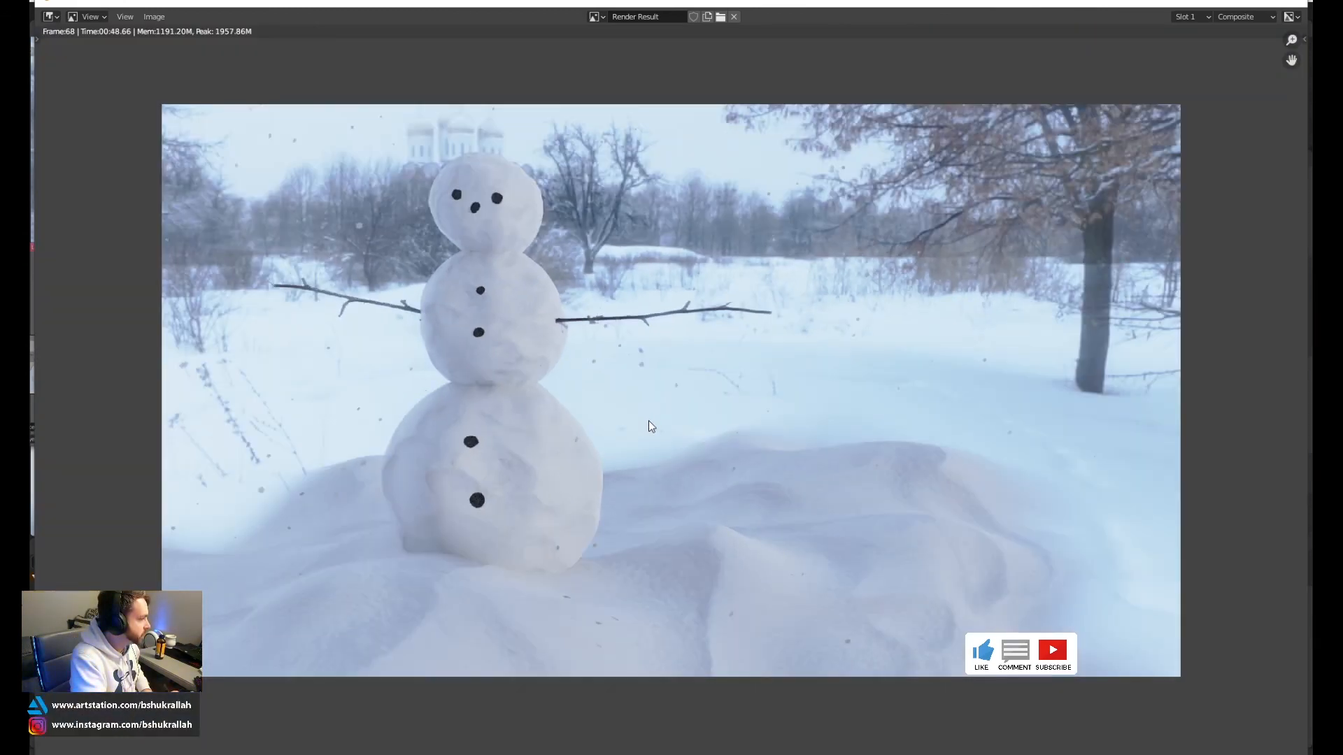
scroll(649, 421, up, 1)
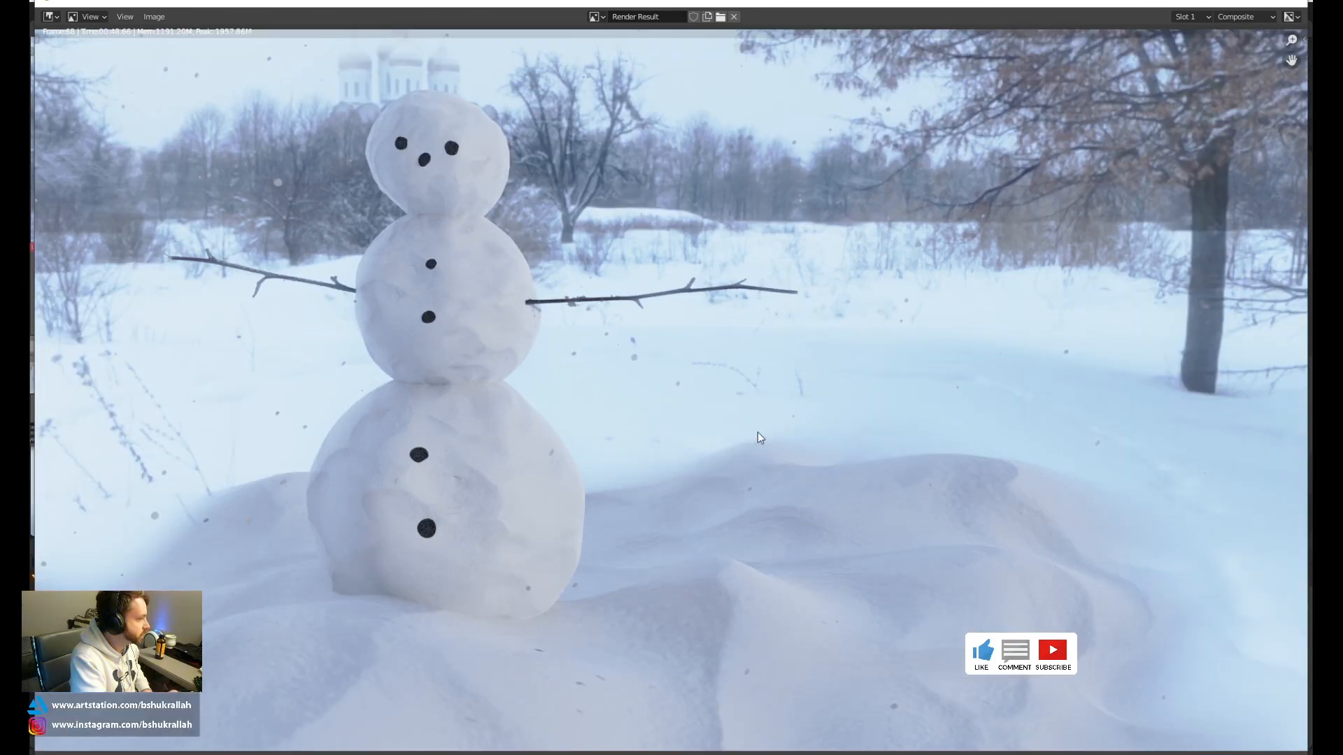
scroll(564, 403, down, 1)
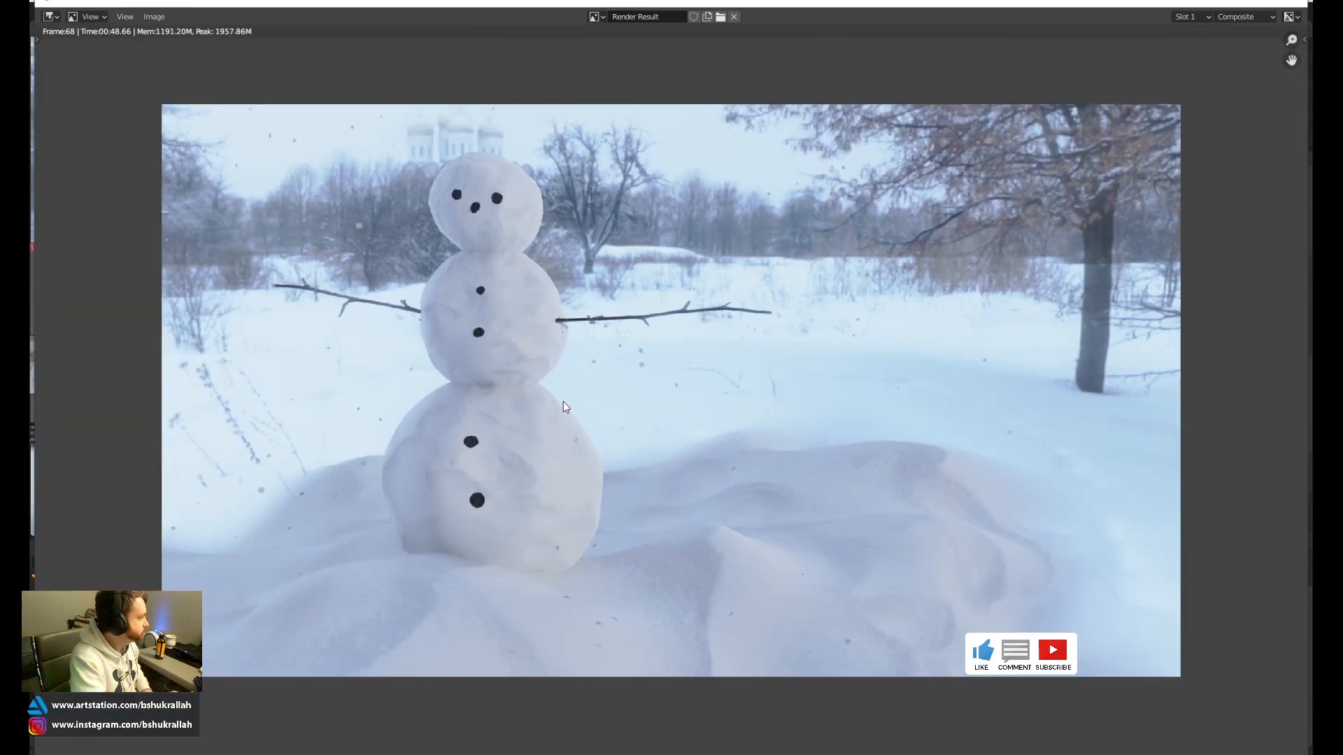